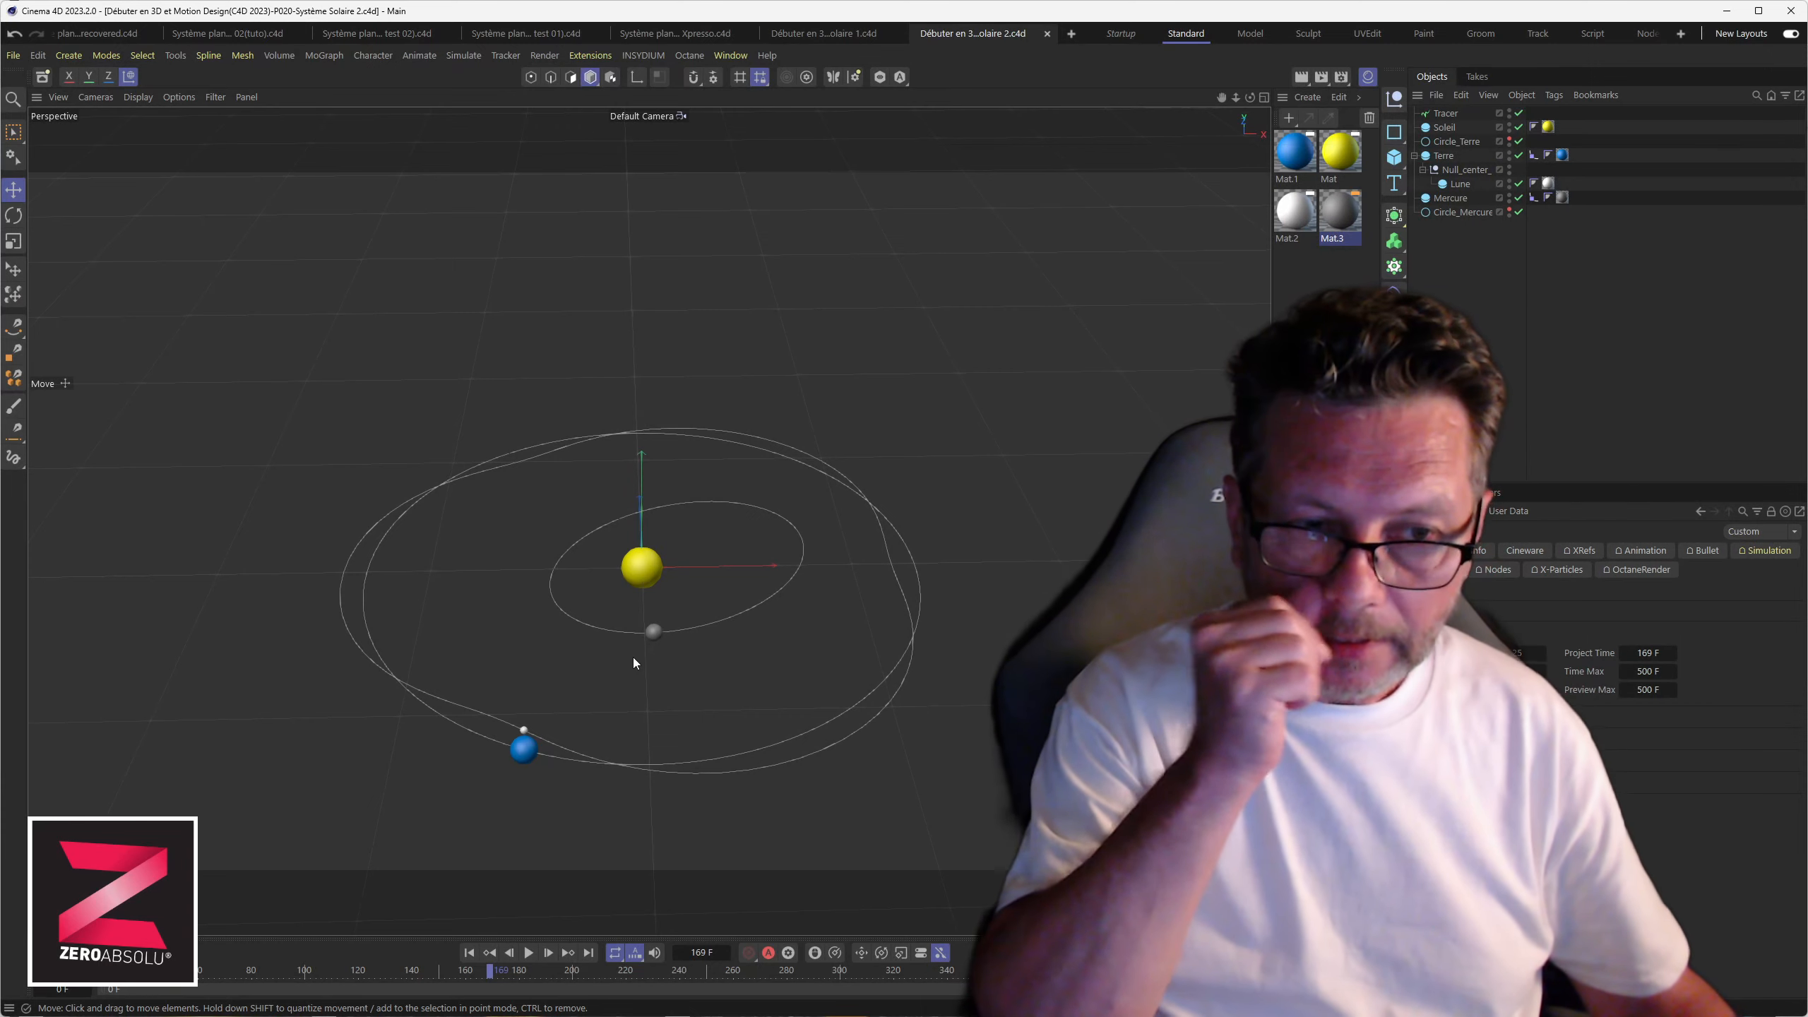
Step: Play the solar system animation from the first frame and examine how Mercure and Terre travel around Soleil
{"action": "left_click", "coordinate": [468, 953]}
{"action": "left_click", "coordinate": [528, 952]}
{"action": "mouse_move", "coordinate": [660, 711]}
{"action": "left_mouse_down", "text": "alt"}
{"action": "mouse_move", "coordinate": [668, 624]}
{"action": "mouse_move", "coordinate": [664, 730]}
{"action": "left_mouse_up", "text": "alt"}
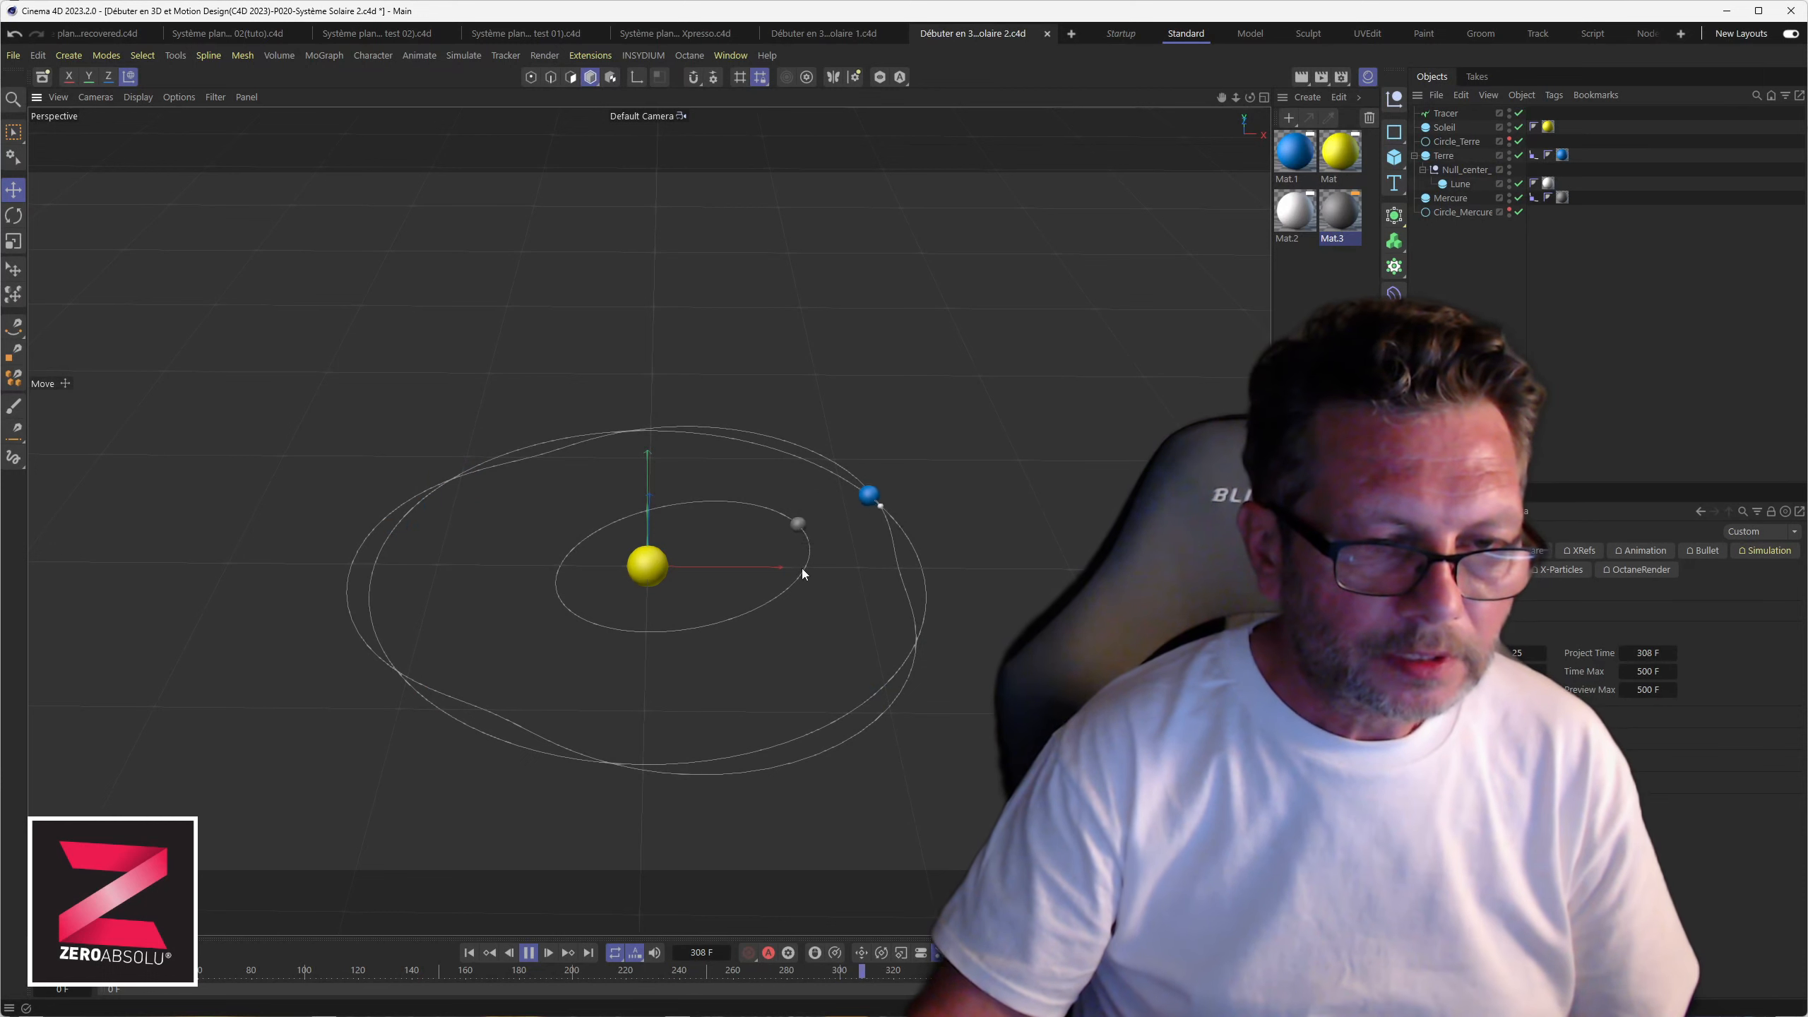
{"action": "scroll", "coordinate": [783, 605], "scroll_direction": "up", "scroll_amount": 5}
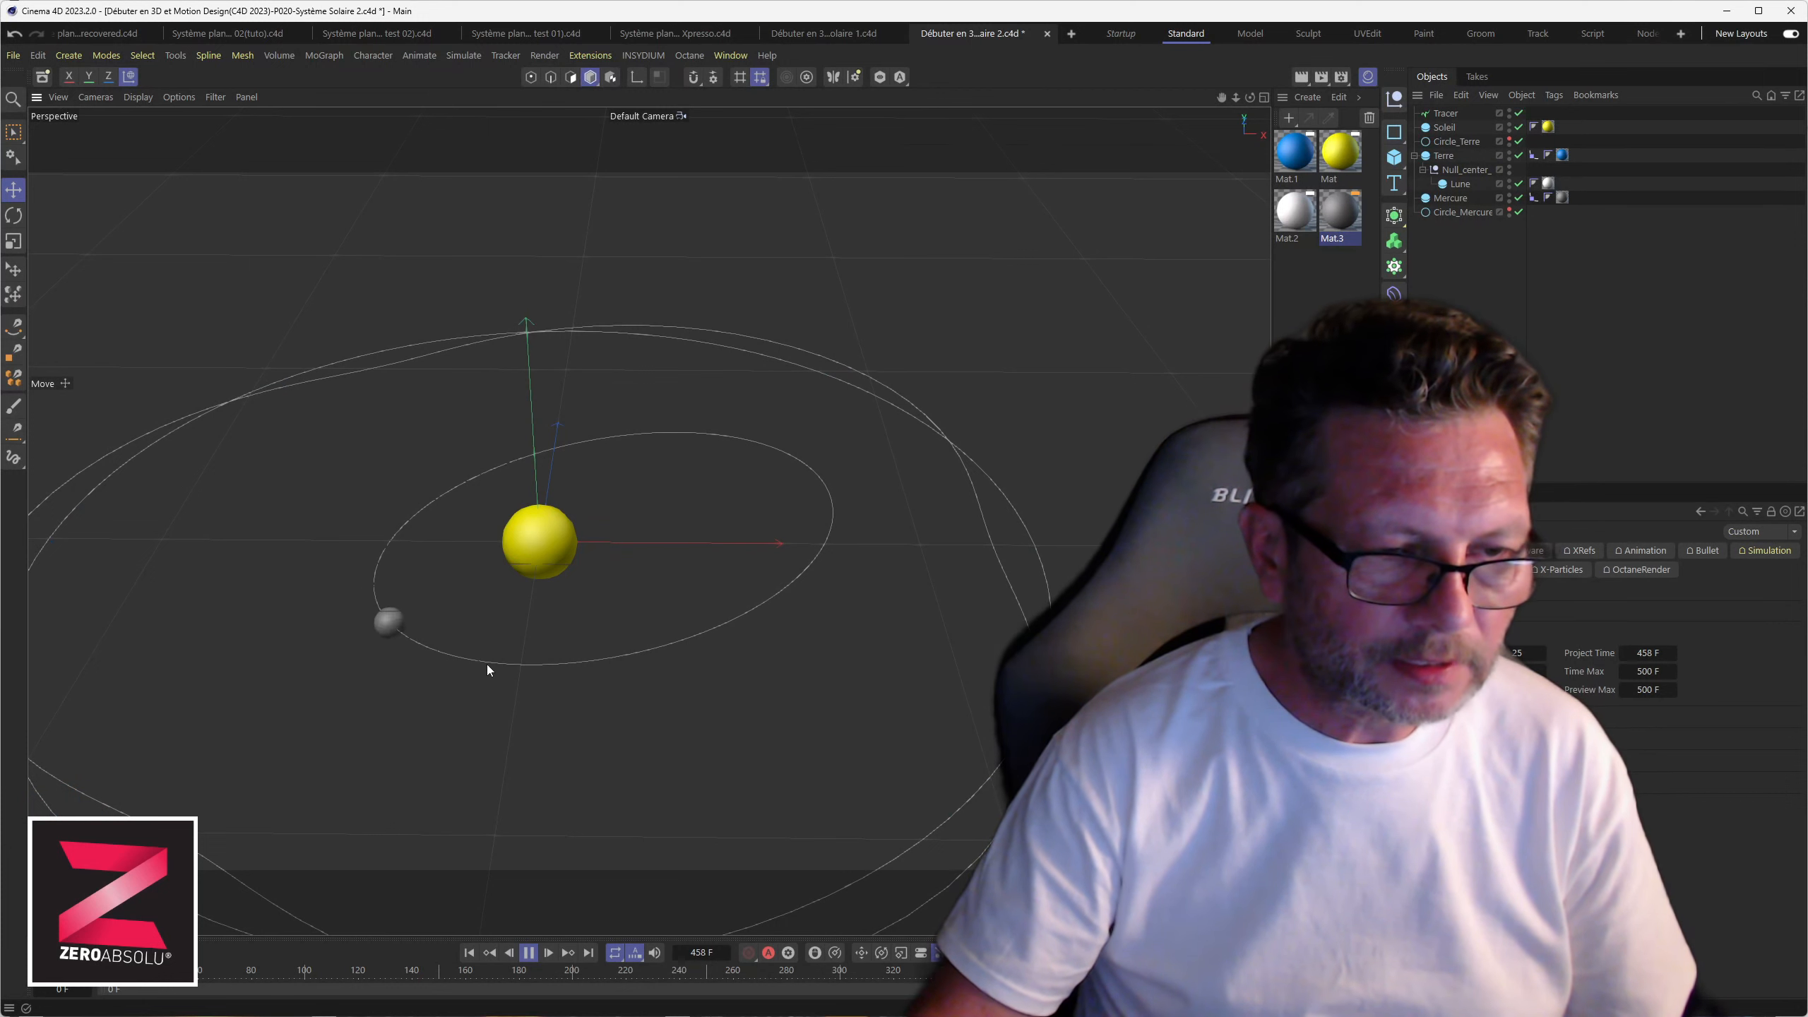
{"action": "left_click", "coordinate": [528, 952]}
{"action": "scroll", "coordinate": [718, 719], "scroll_direction": "down", "scroll_amount": 3}
{"action": "scroll", "coordinate": [718, 719], "scroll_direction": "down", "scroll_amount": 2}
{"action": "middle_click_drag", "start_coordinate": [718, 717], "coordinate": [714, 580], "text": "alt"}
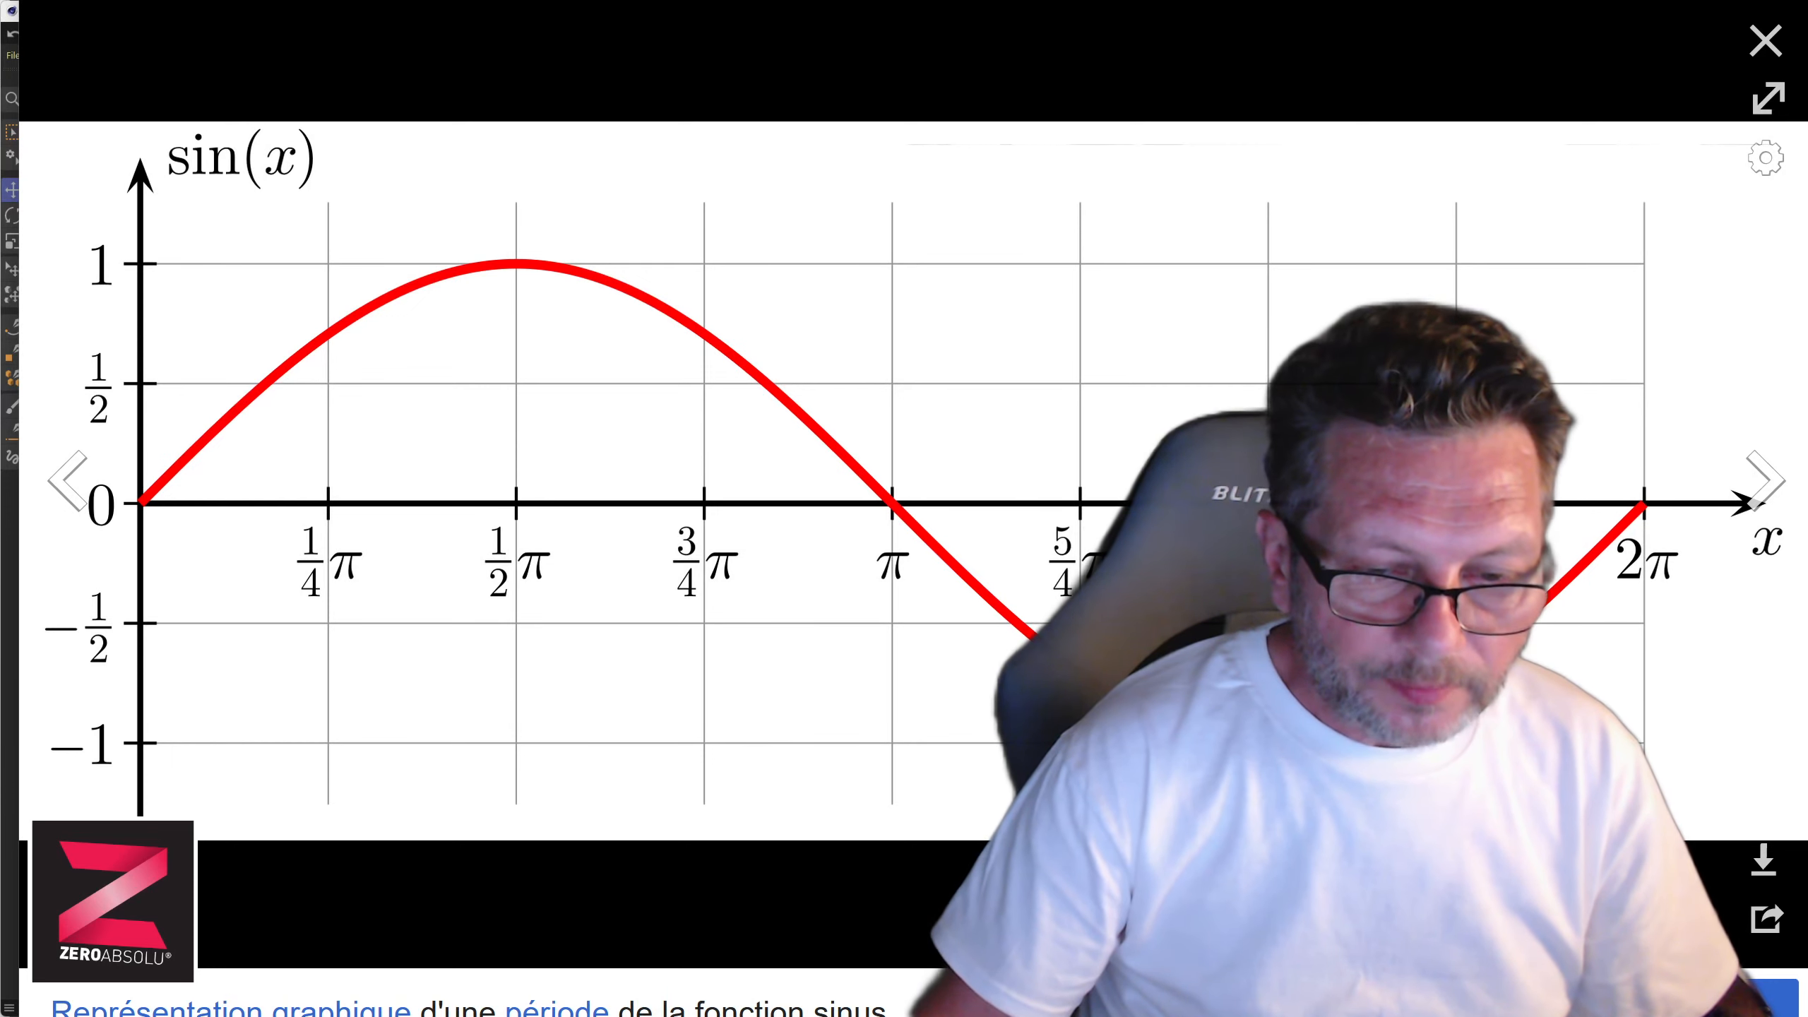
Step: Switch from the sine graph back to Cinema 4D and create a new empty project
{"action": "key", "text": "alt+Tab"}
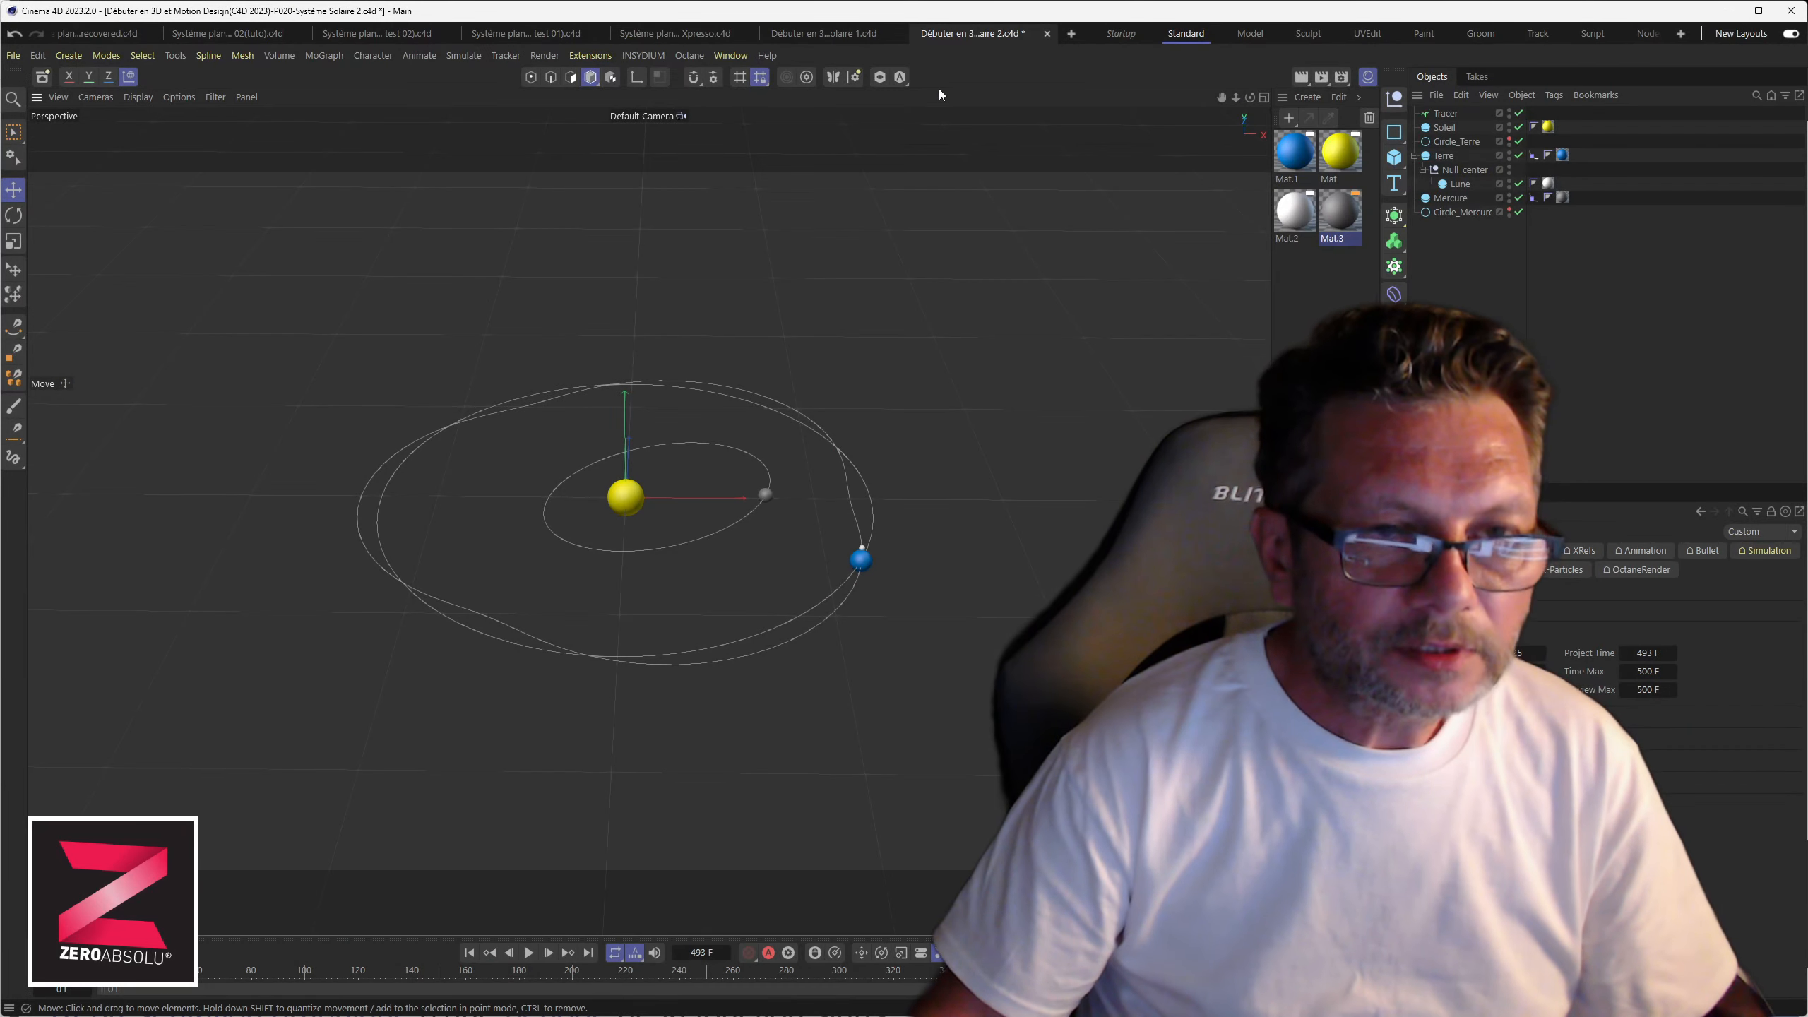
{"action": "left_click", "coordinate": [1071, 33]}
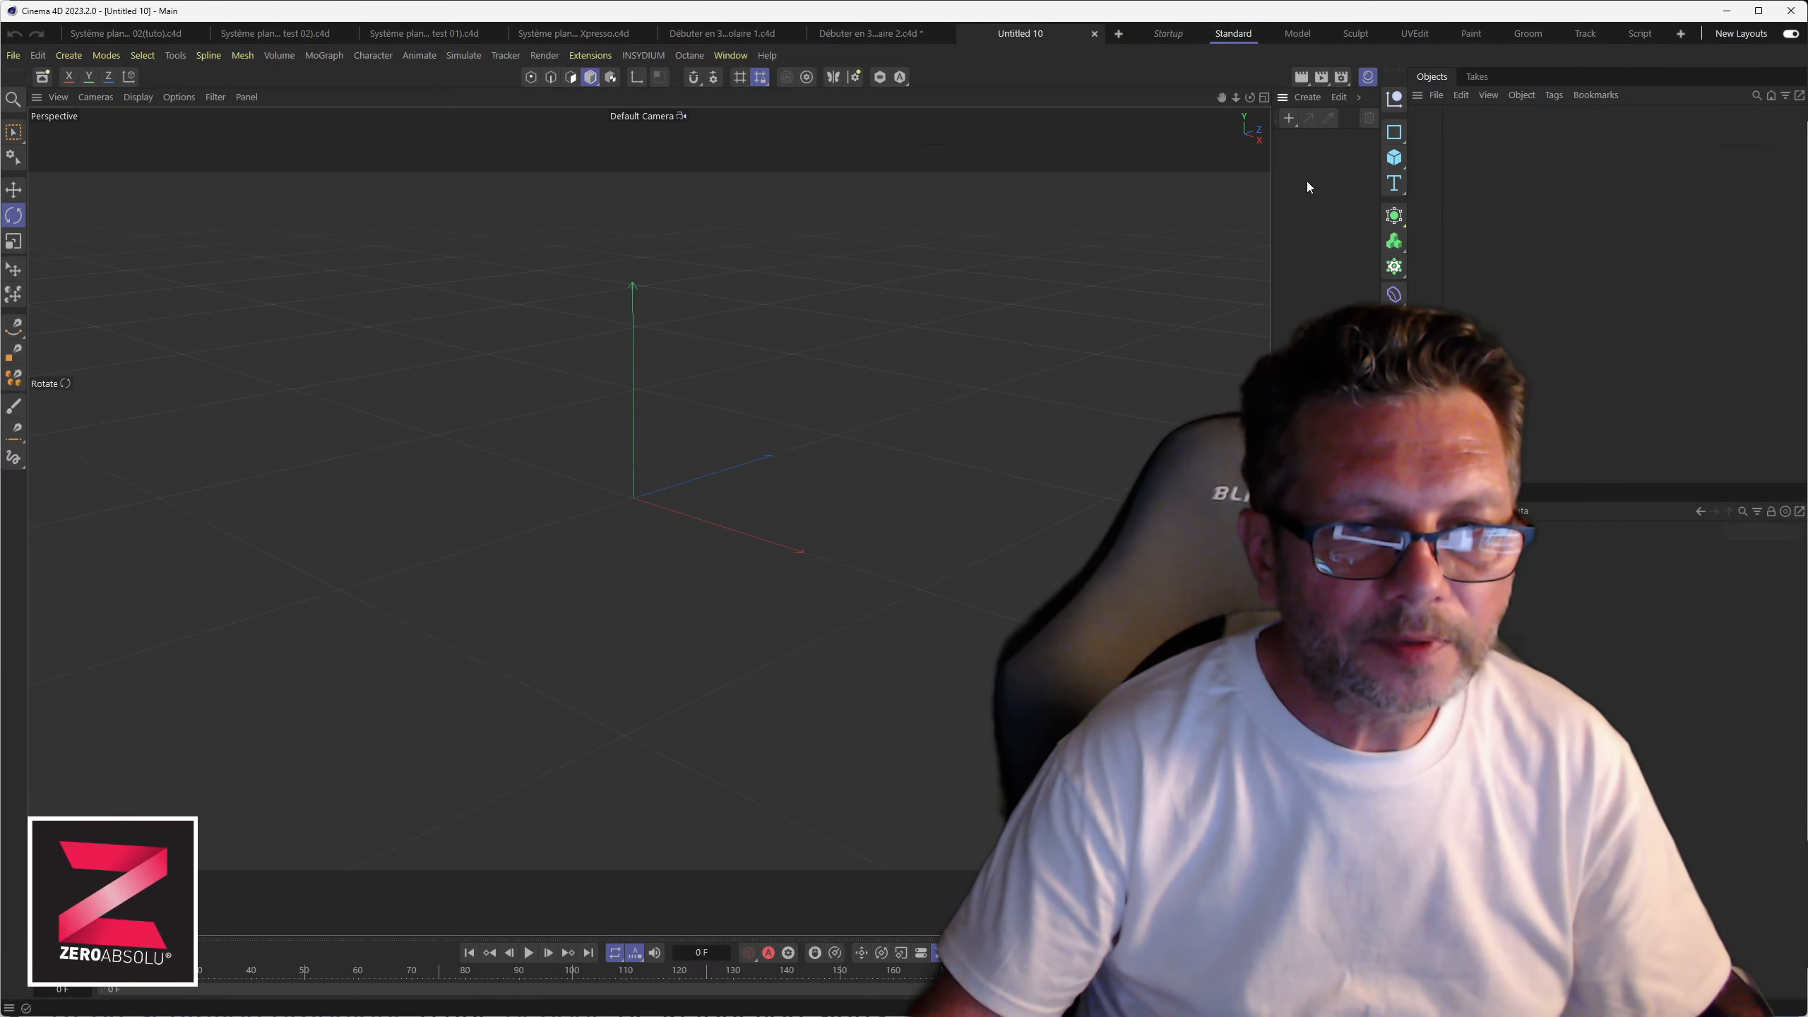
{"action": "left_click", "coordinate": [739, 56]}
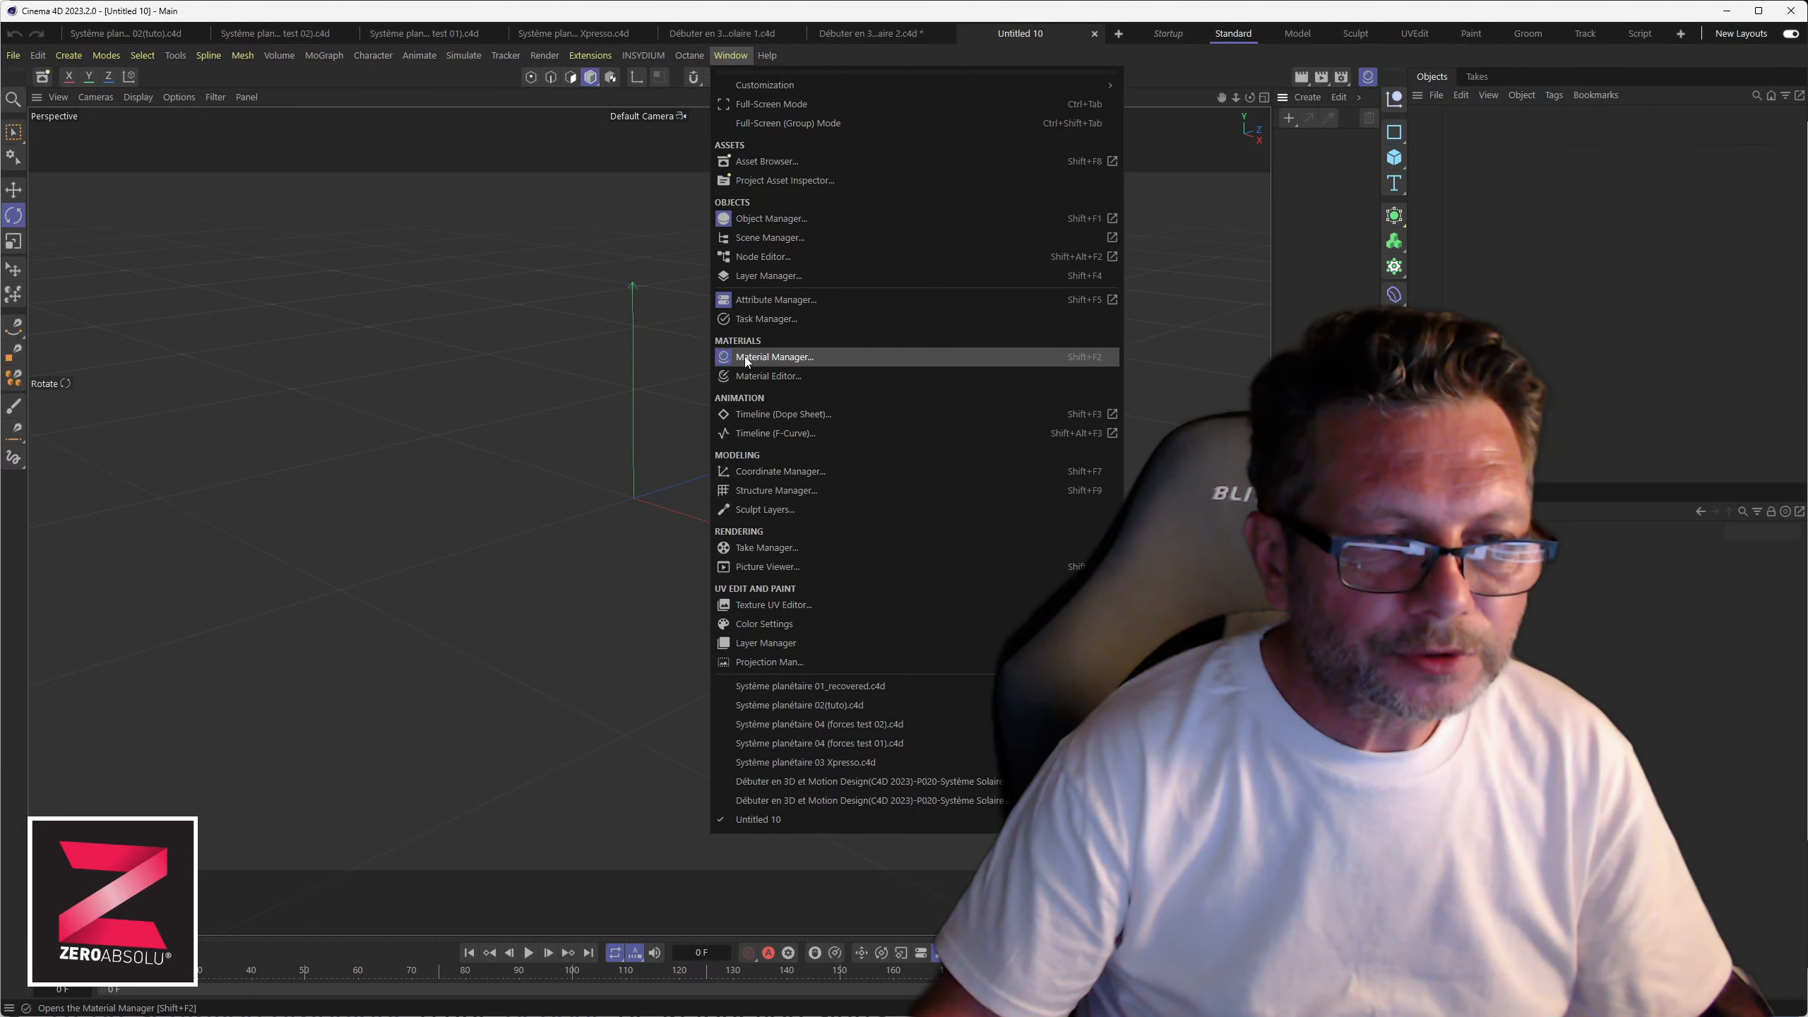
{"action": "left_click", "coordinate": [1311, 215]}
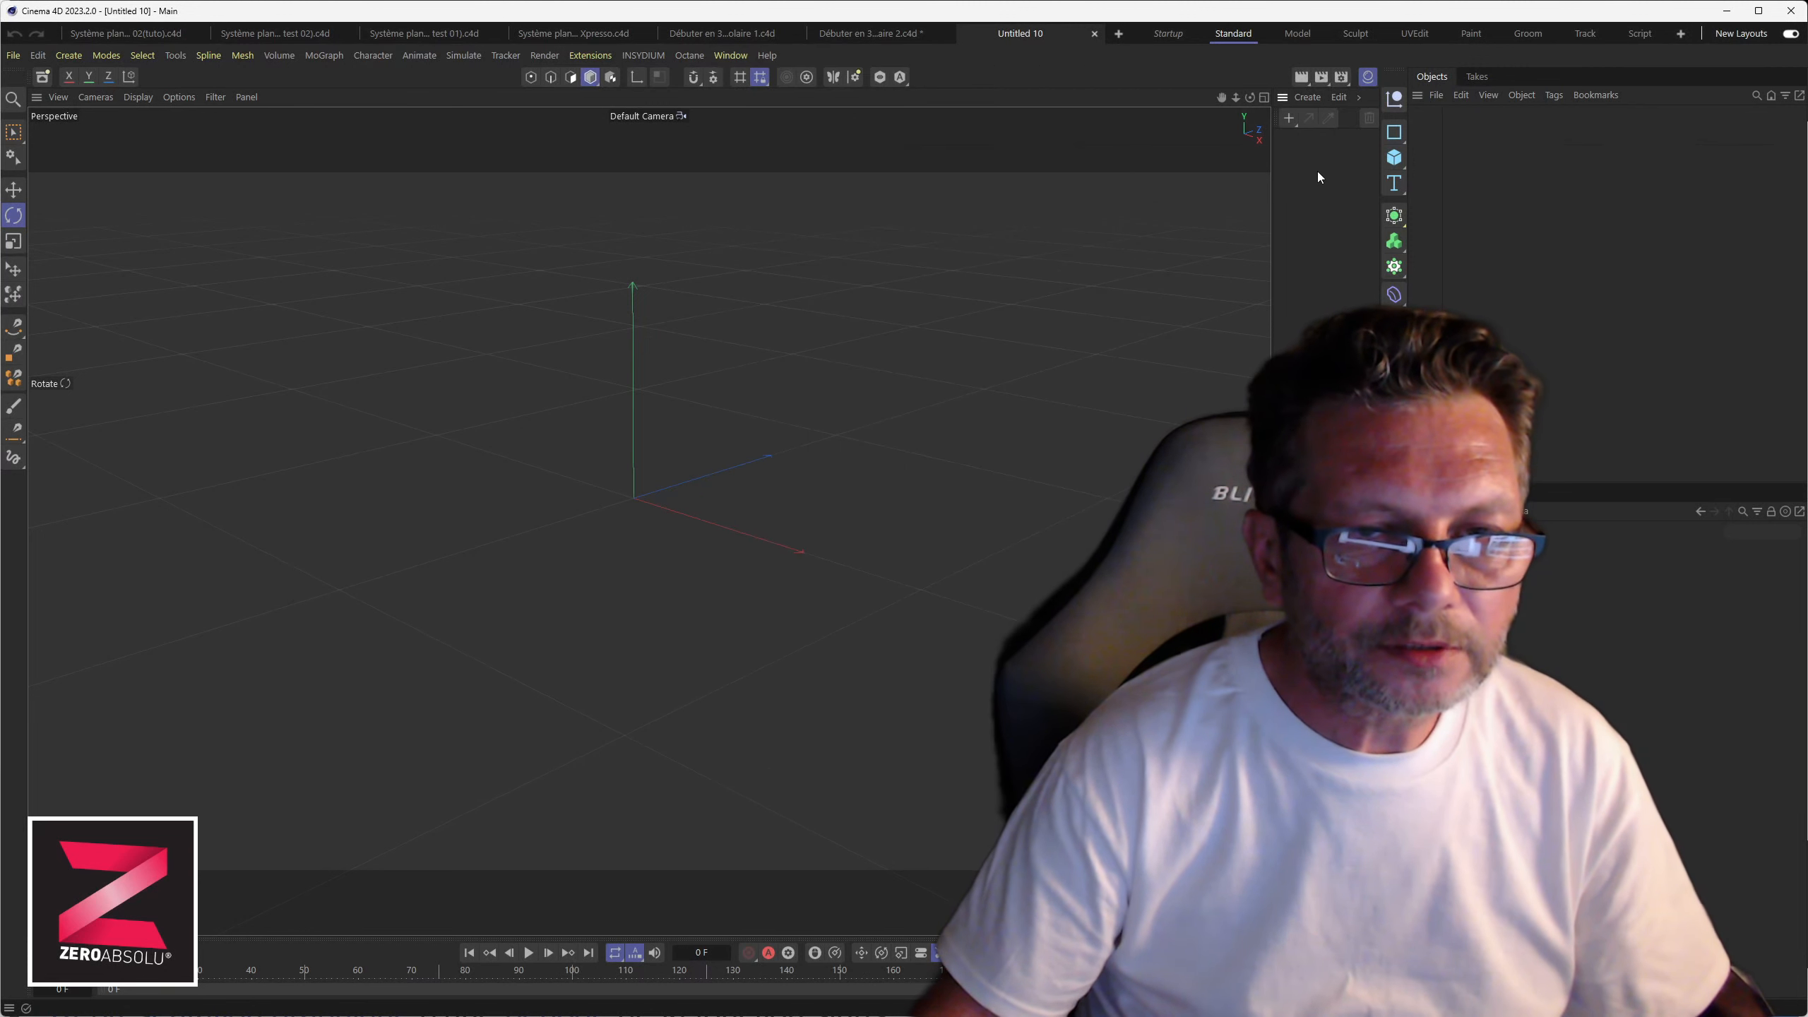
Step: Add a sphere at the scene origin and set its radius to 50 cm
{"action": "left_click", "coordinate": [1393, 157]}
{"action": "left_click", "coordinate": [1537, 233]}
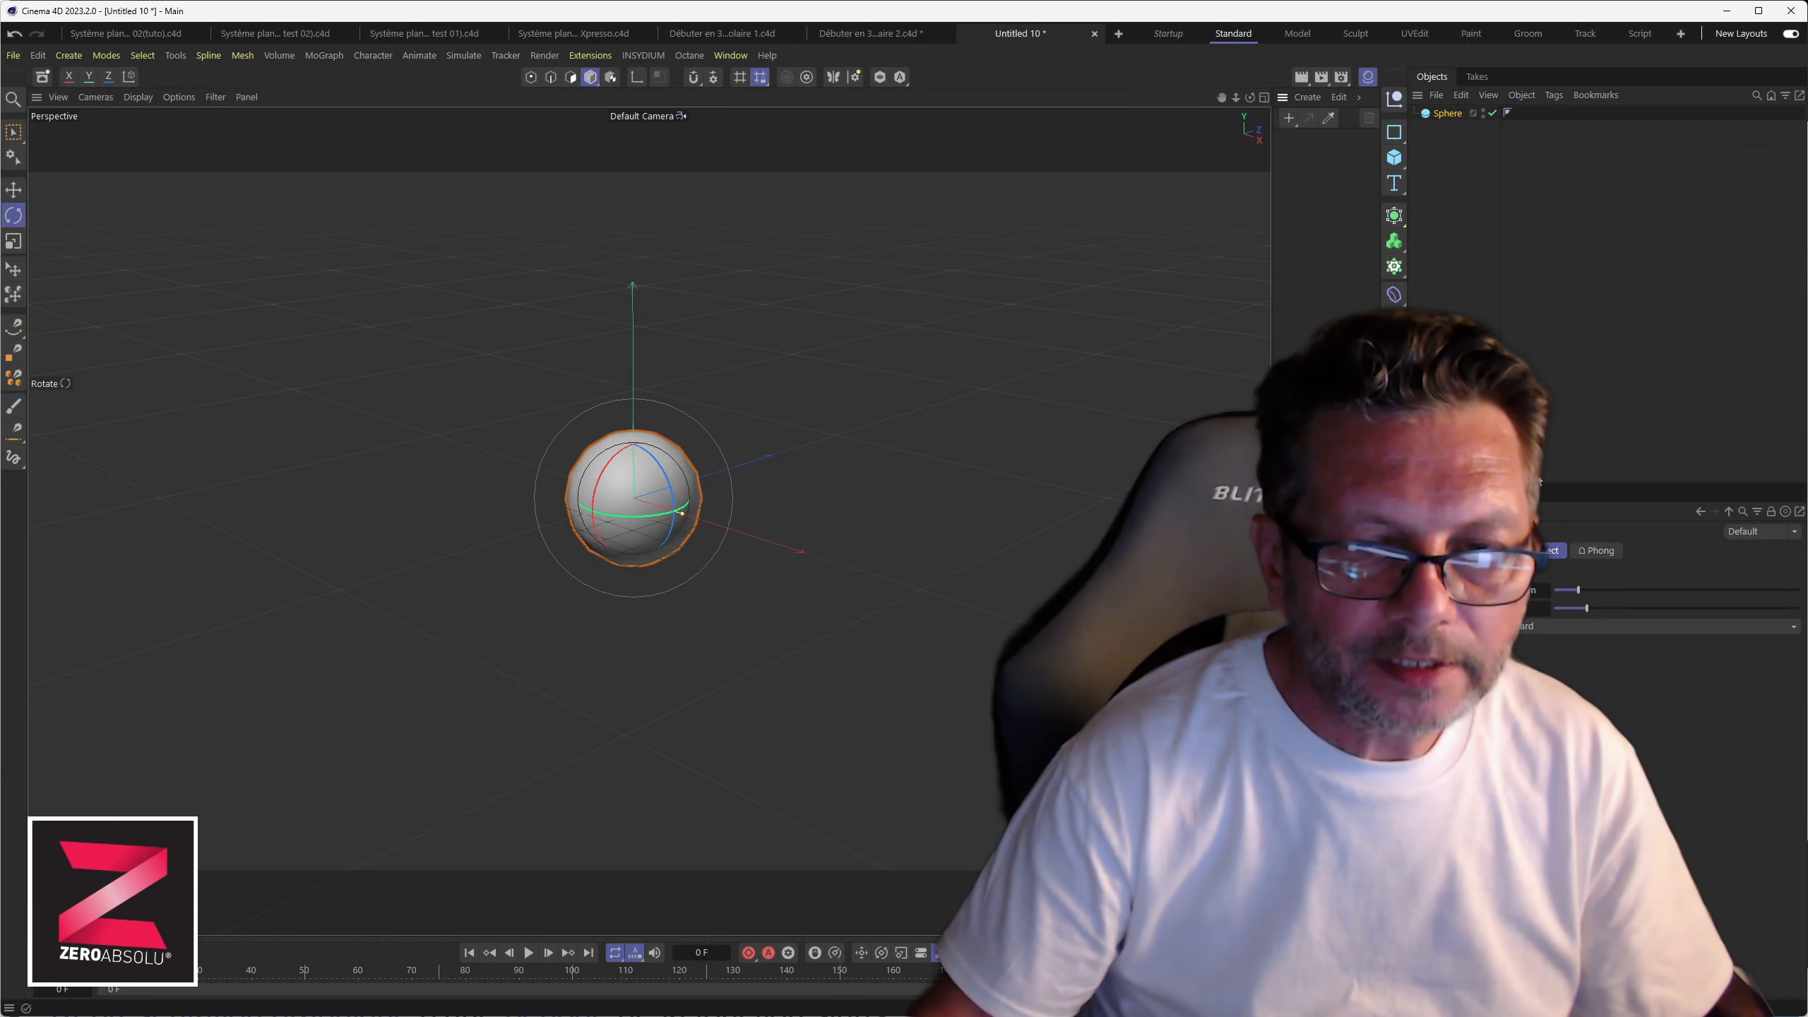
{"action": "double_click", "coordinate": [1521, 590]}
{"action": "type", "text": "50"}
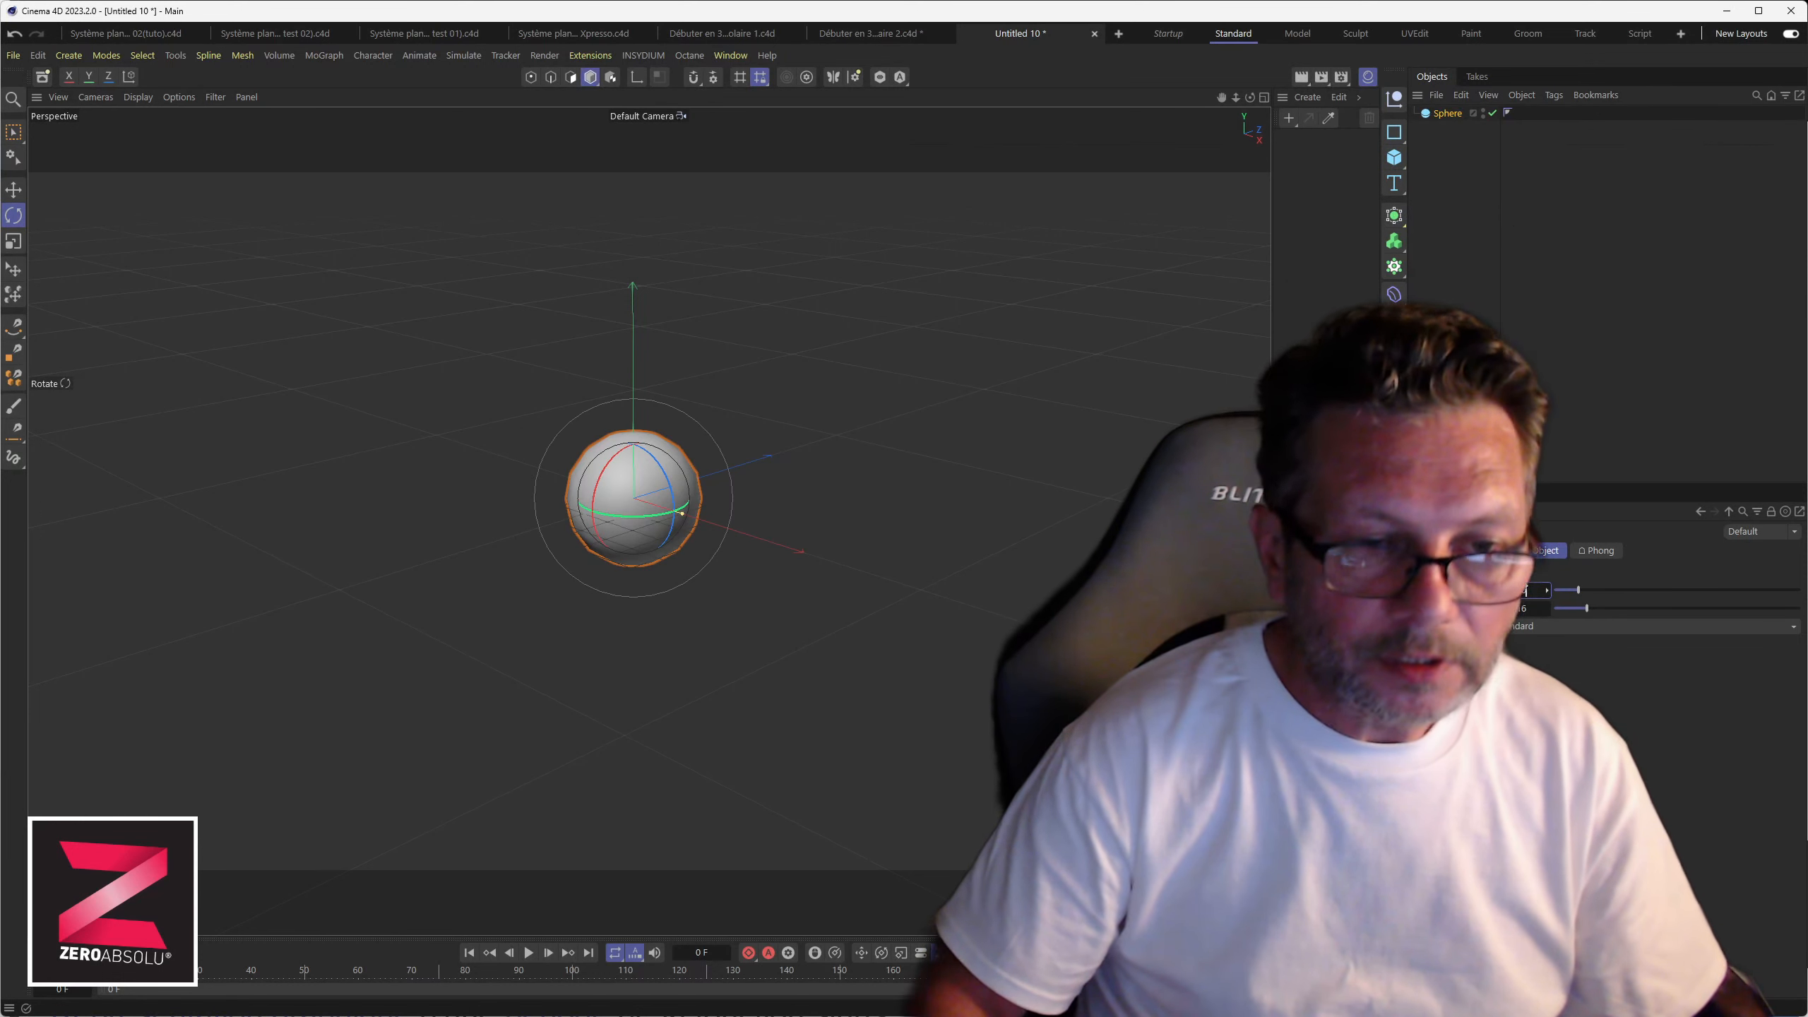
{"action": "key", "text": "Return"}
Step: Create a bright, fully saturated yellow material and apply it to the sphere
{"action": "double_click", "coordinate": [1292, 136]}
{"action": "left_click_drag", "start_coordinate": [1559, 738], "coordinate": [1800, 758]}
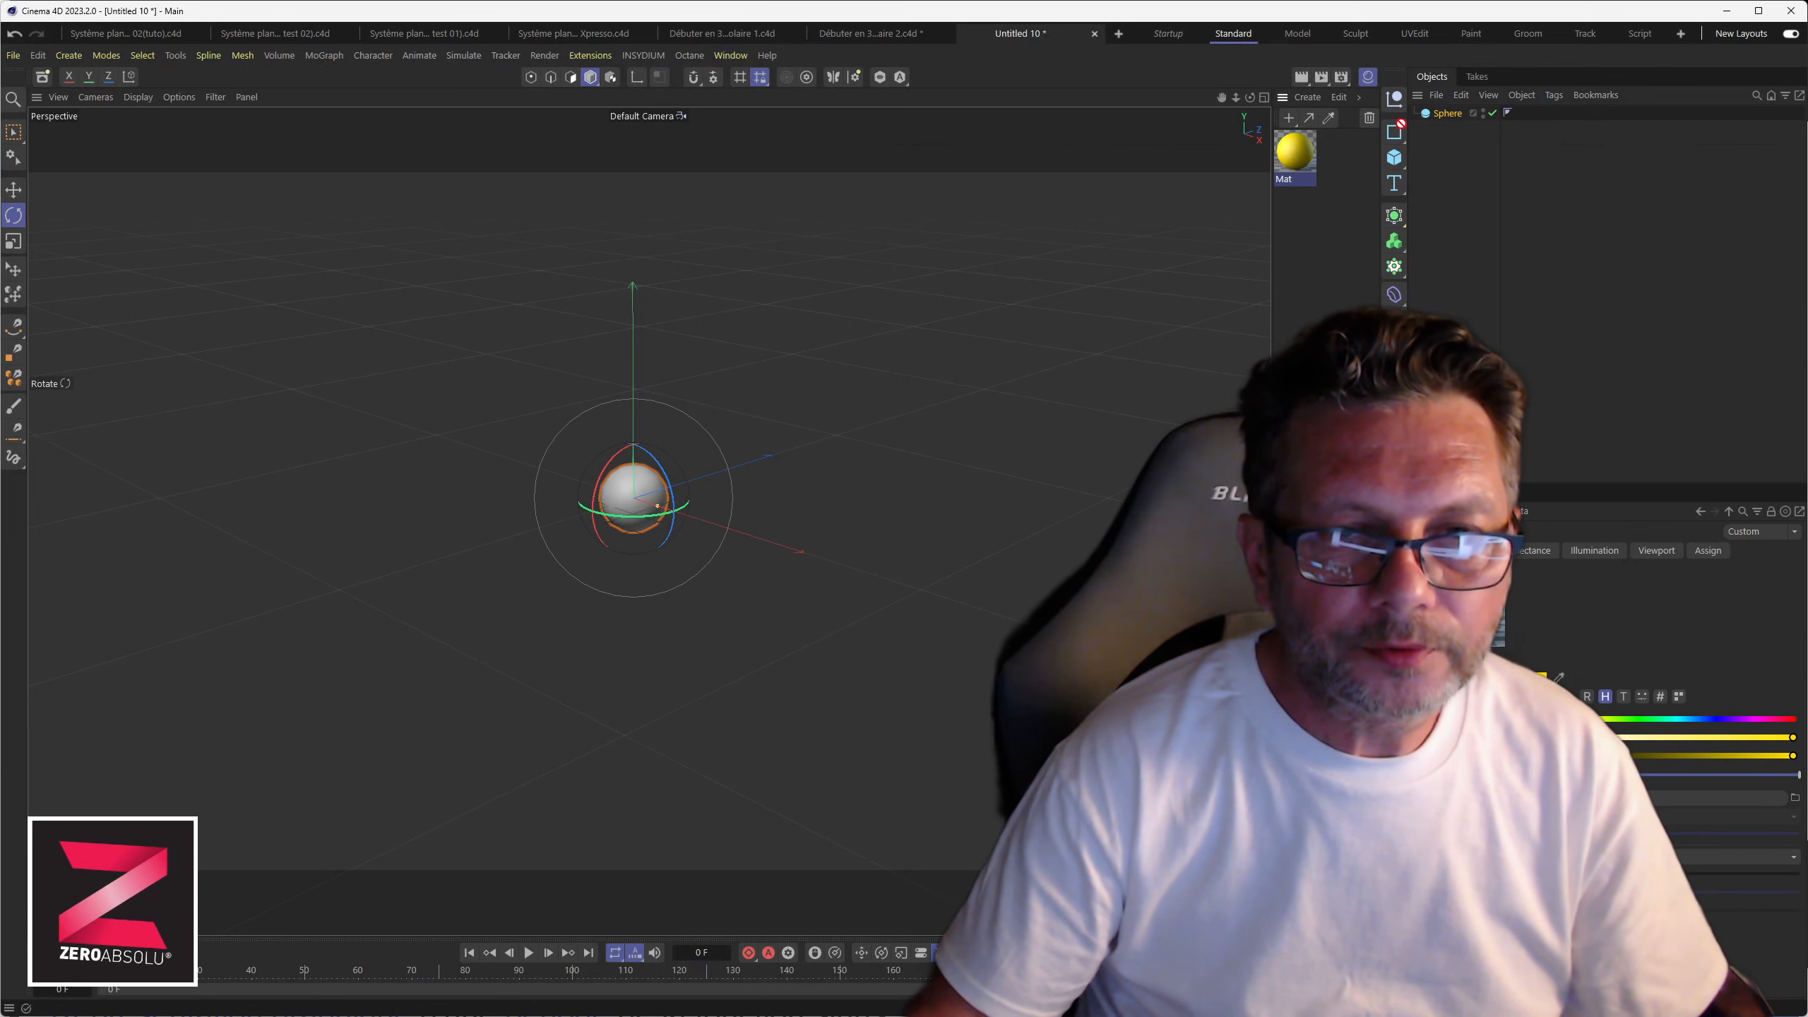
{"action": "left_click_drag", "start_coordinate": [1443, 115], "coordinate": [1445, 116]}
Step: Rename the yellow sphere as Soleil
{"action": "double_click", "coordinate": [1444, 114]}
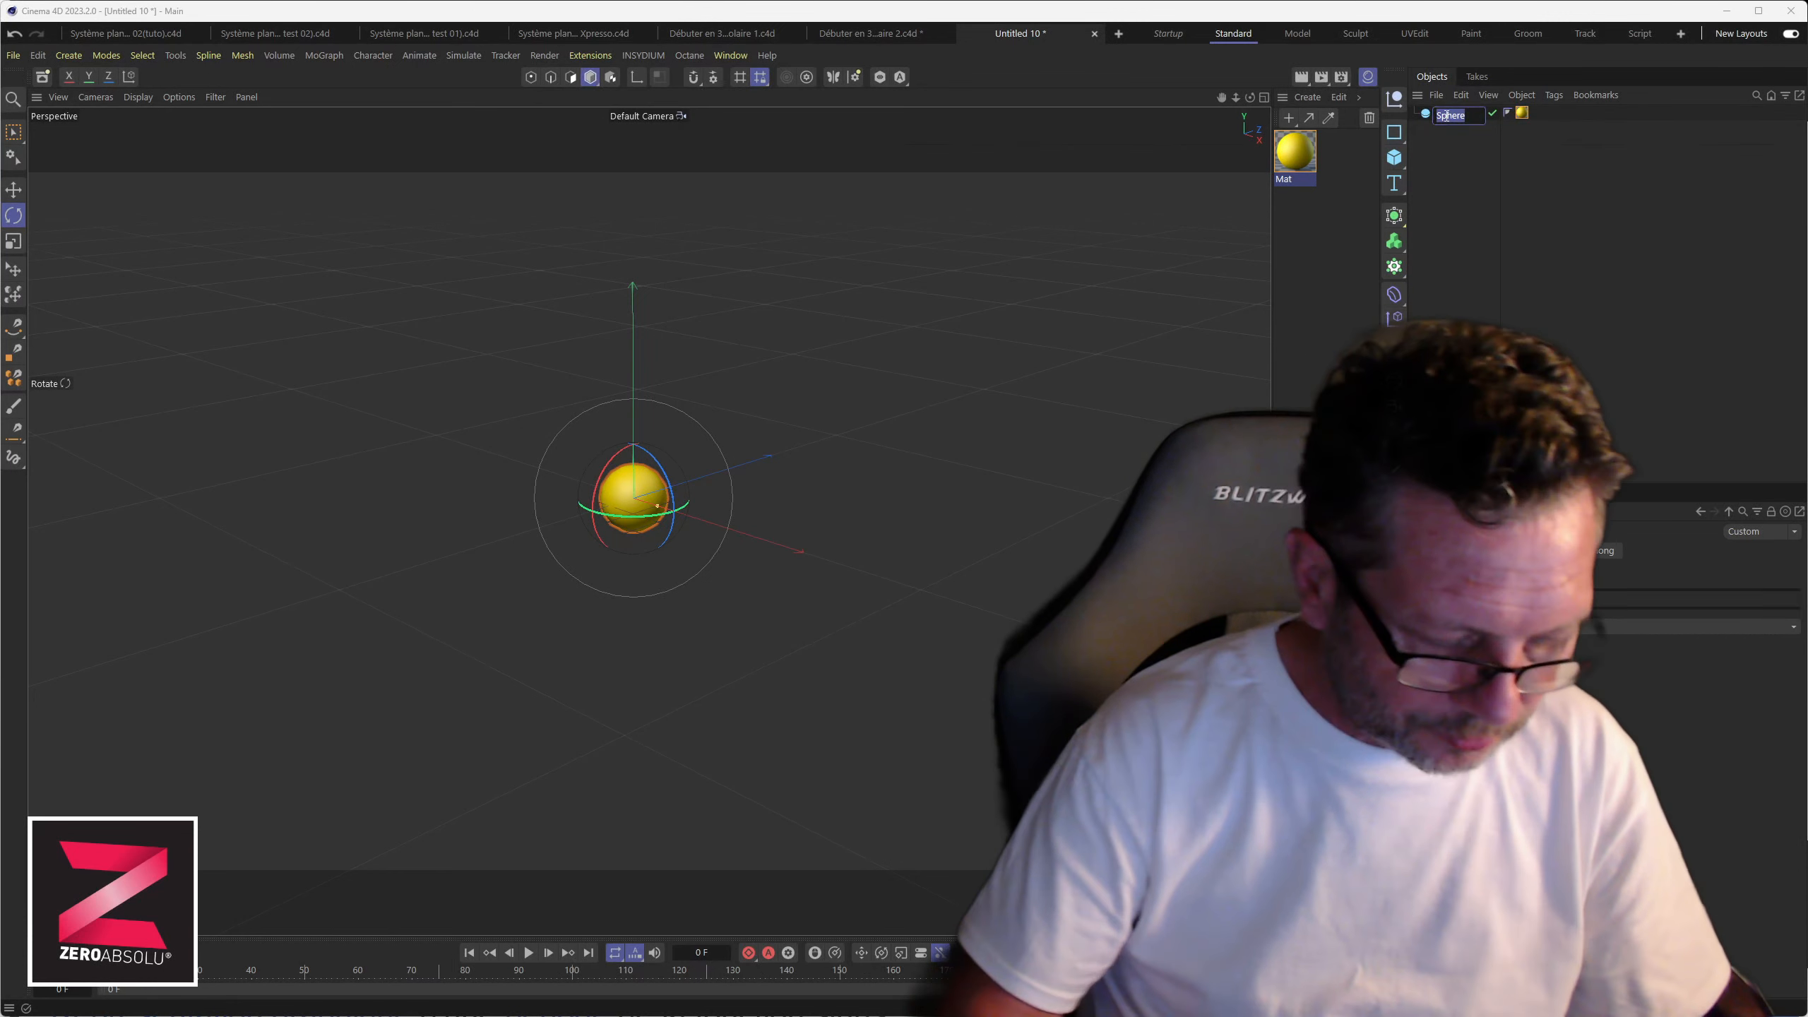
{"action": "type", "text": "Scleil"}
{"action": "key", "text": "Return"}
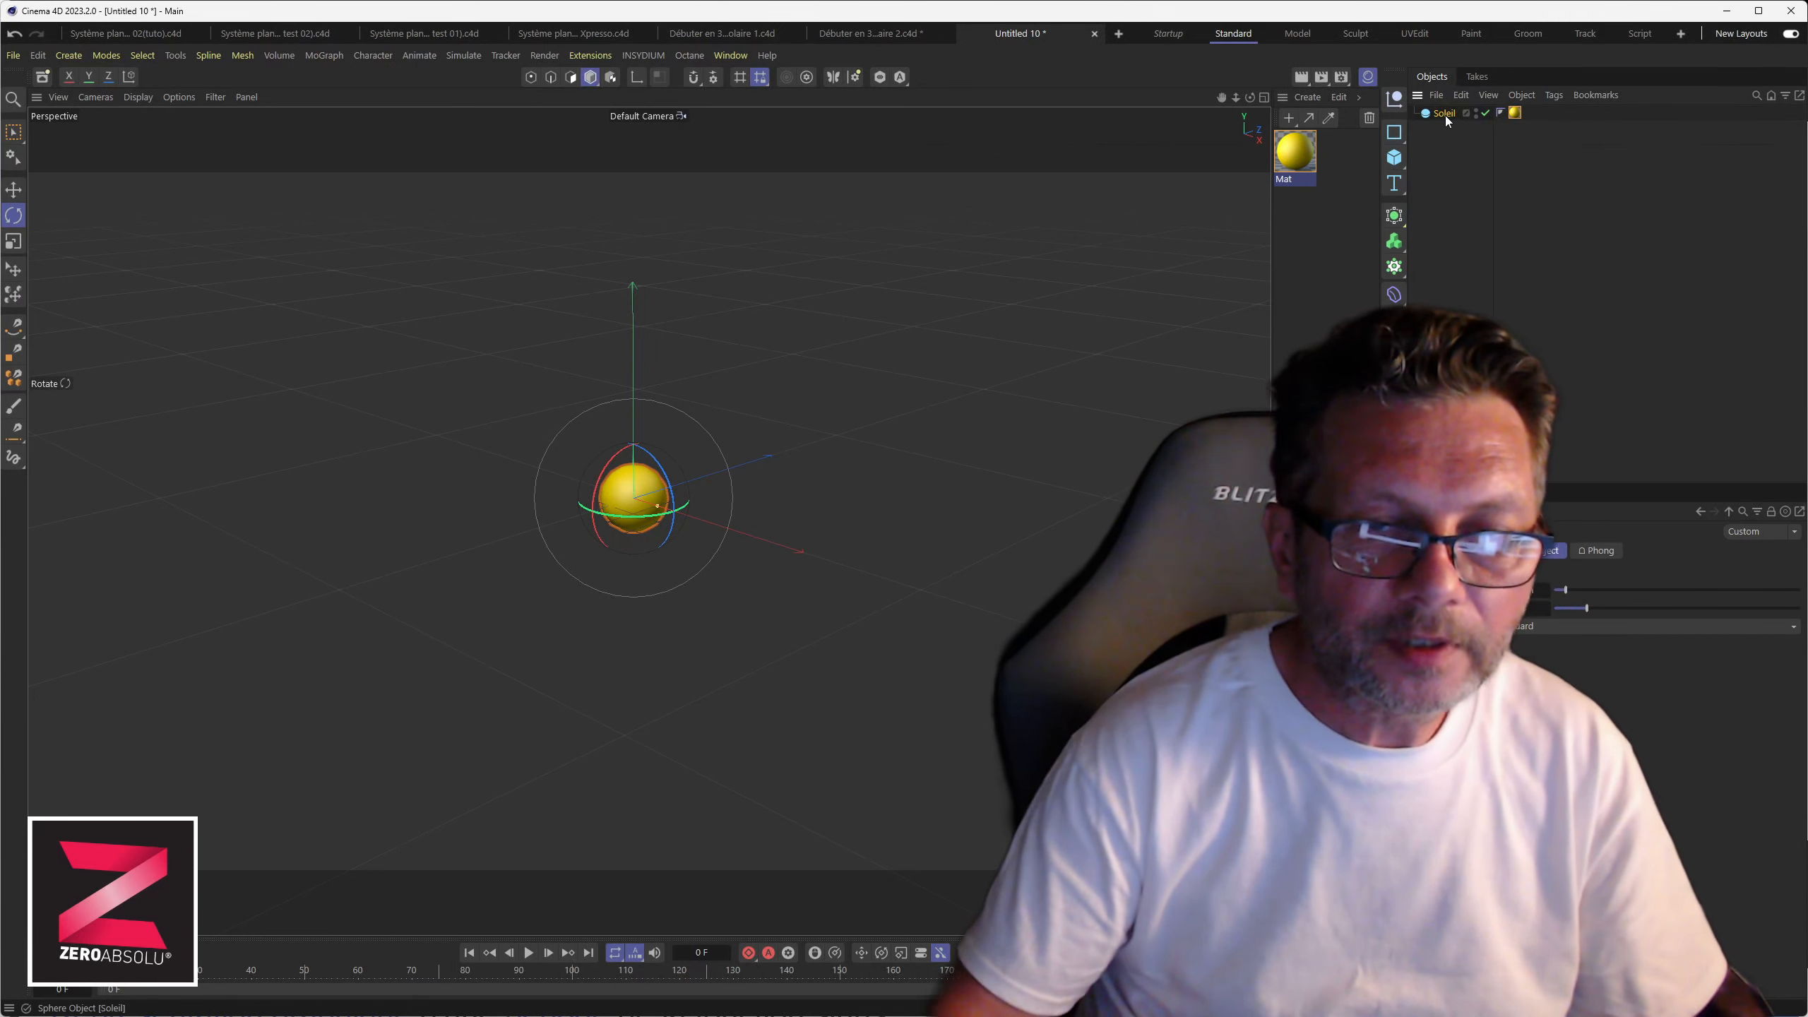
Step: Add a second sphere, place it below Soleil in the object hierarchy and name it Terre
{"action": "left_click", "coordinate": [1393, 157]}
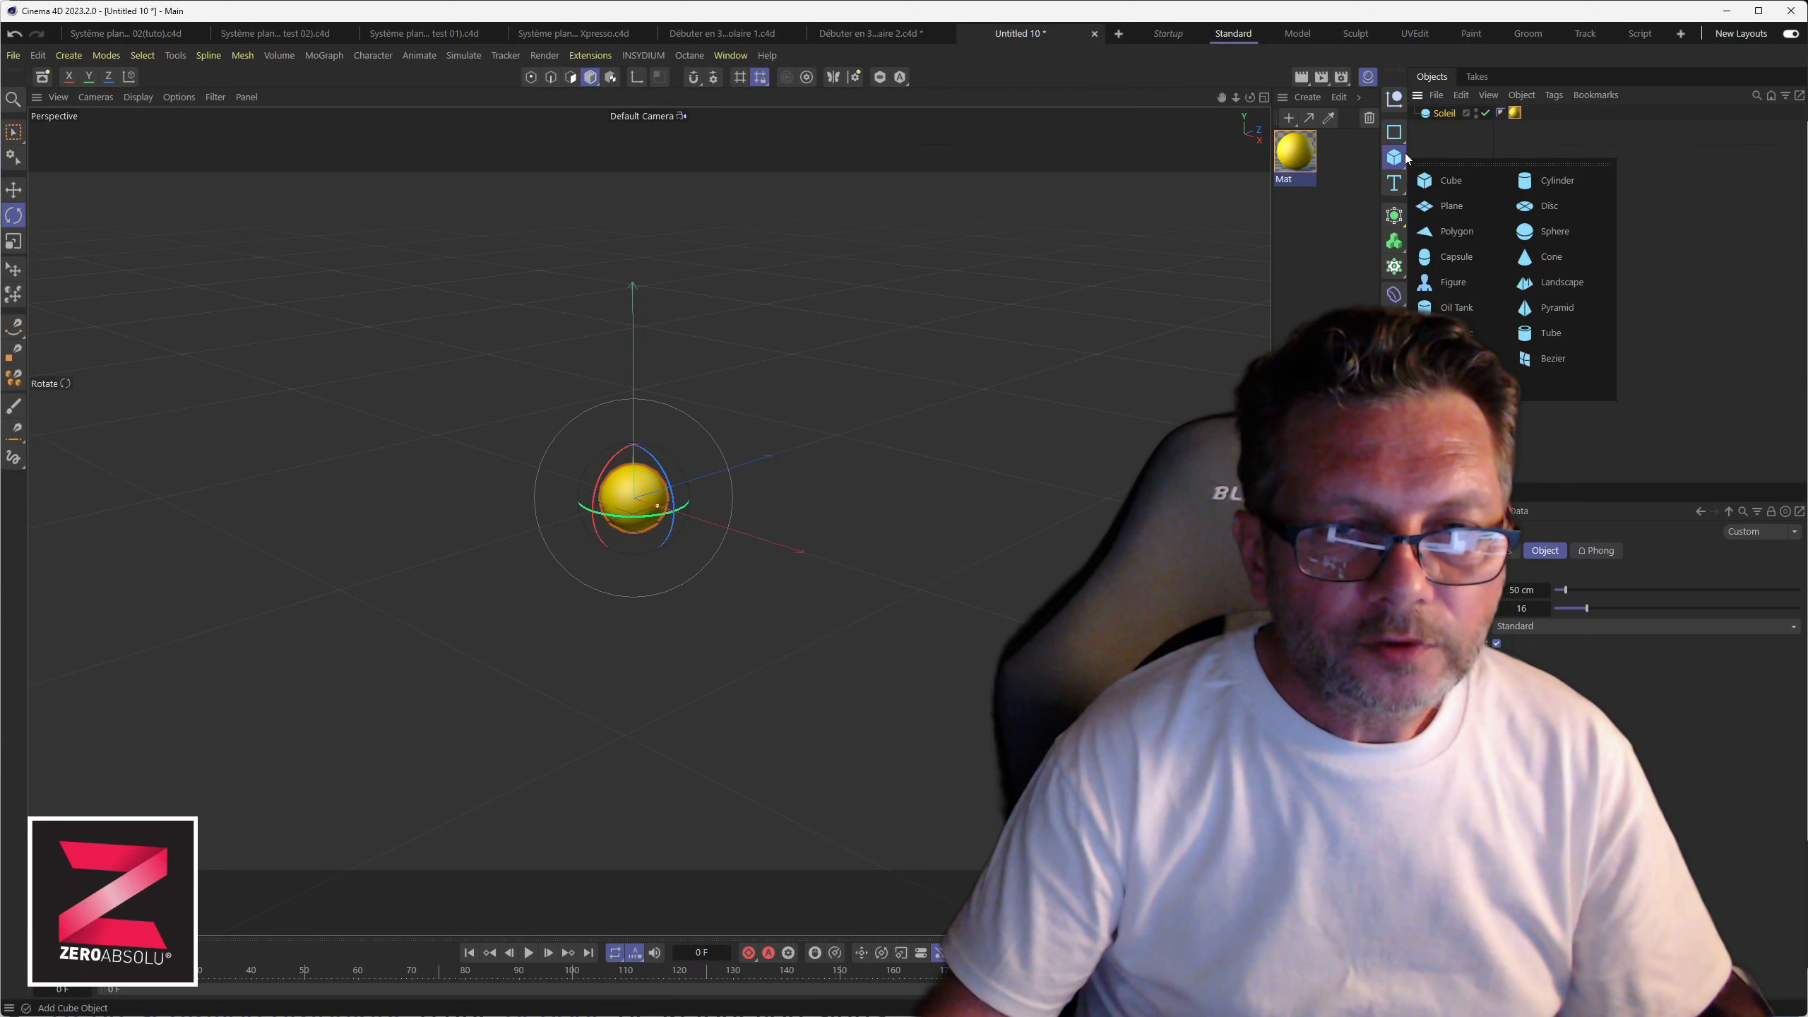
{"action": "left_click", "coordinate": [1544, 235]}
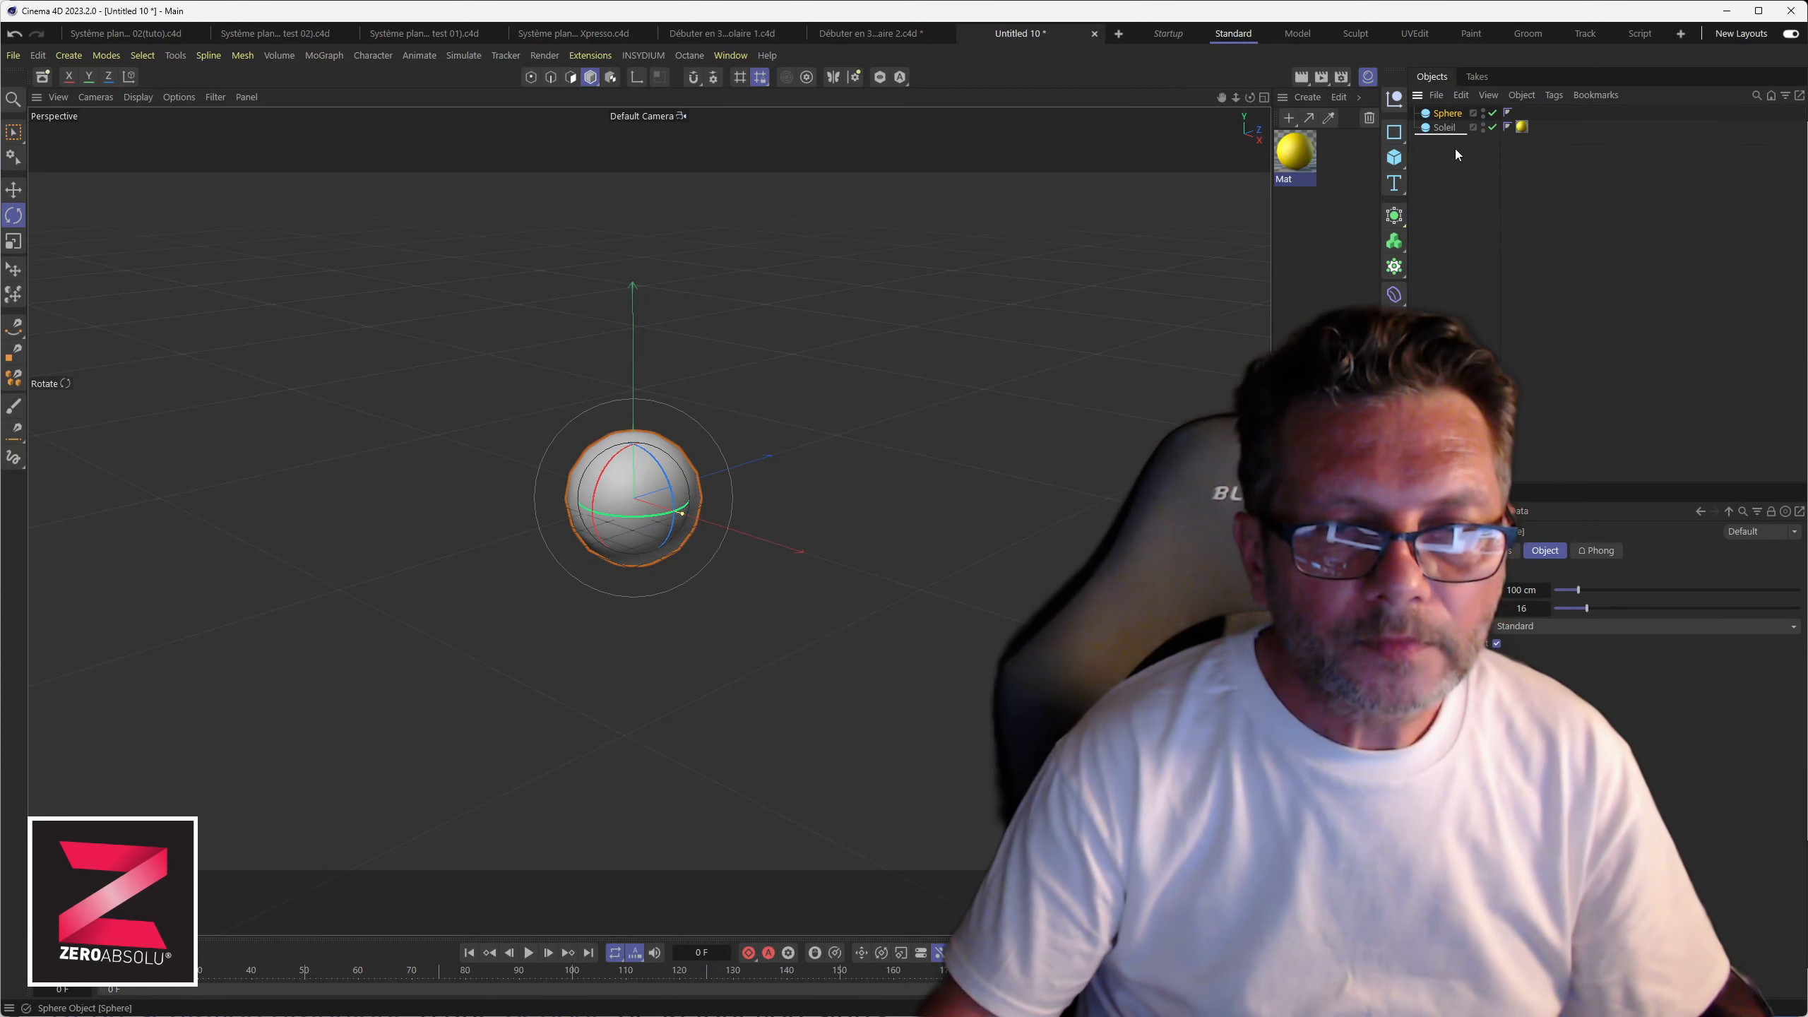
{"action": "double_click", "coordinate": [1445, 128]}
{"action": "type", "text": "Terre"}
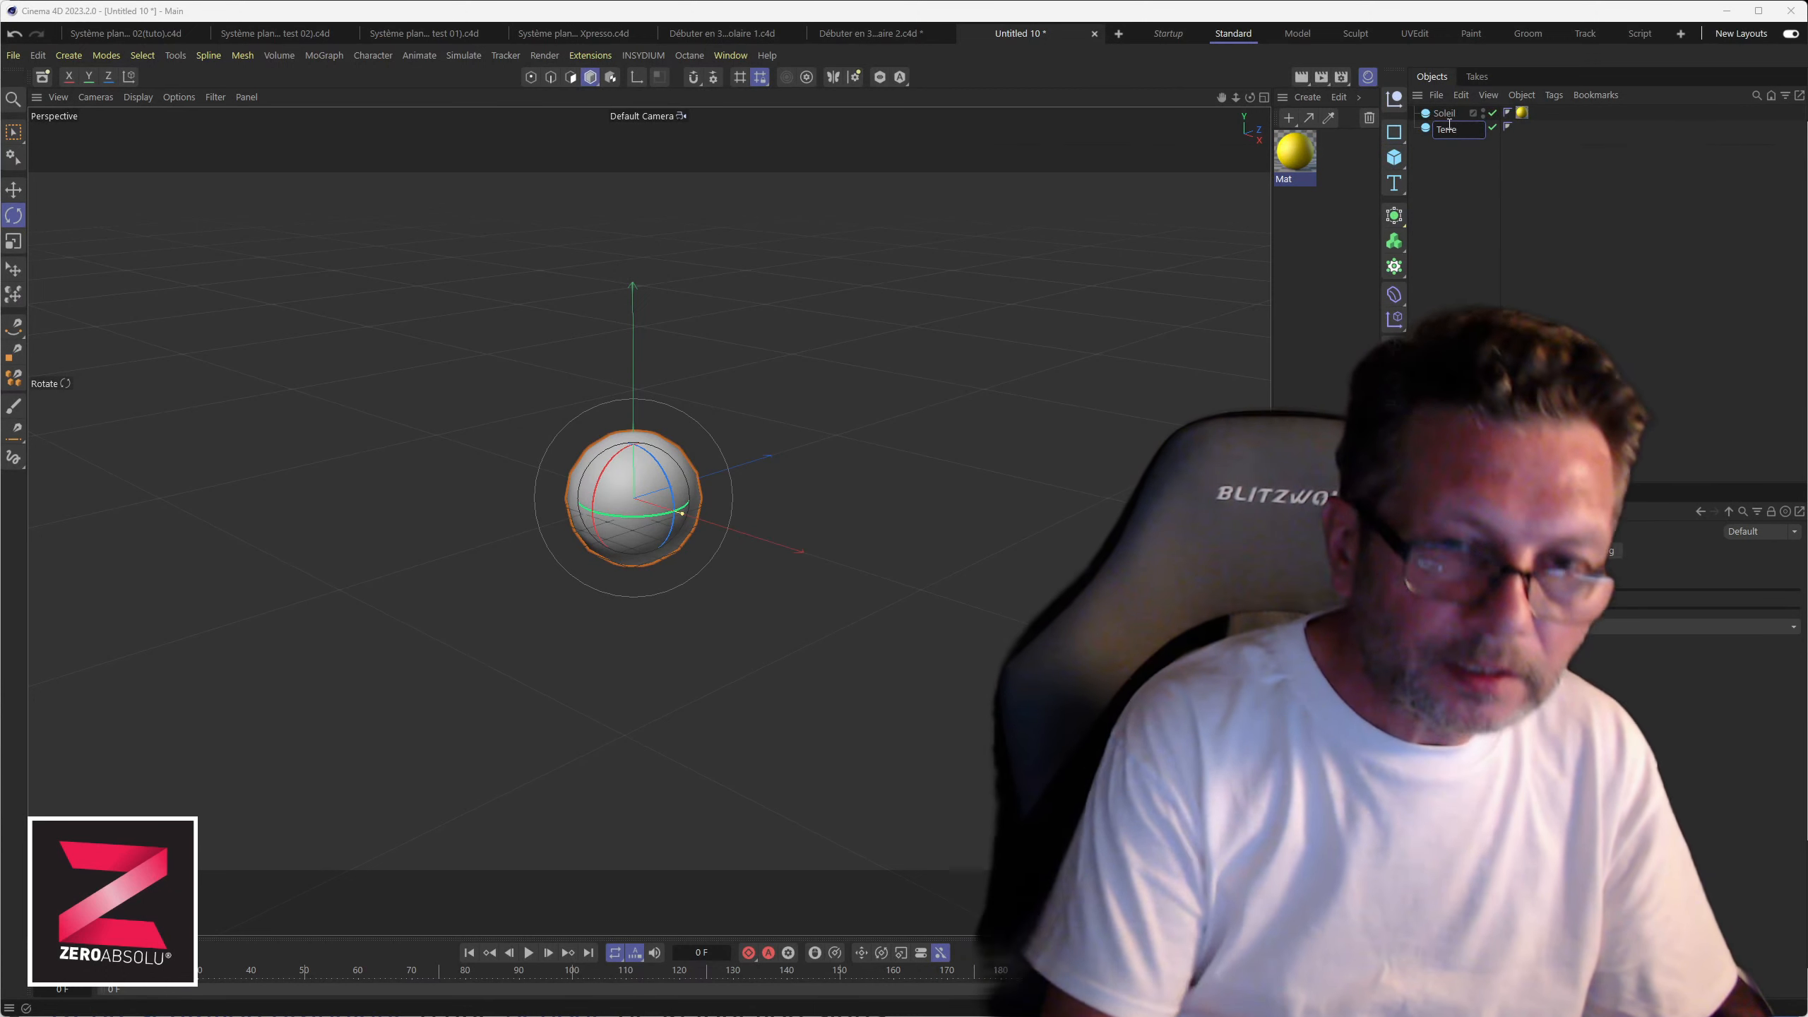
{"action": "key", "text": "Return"}
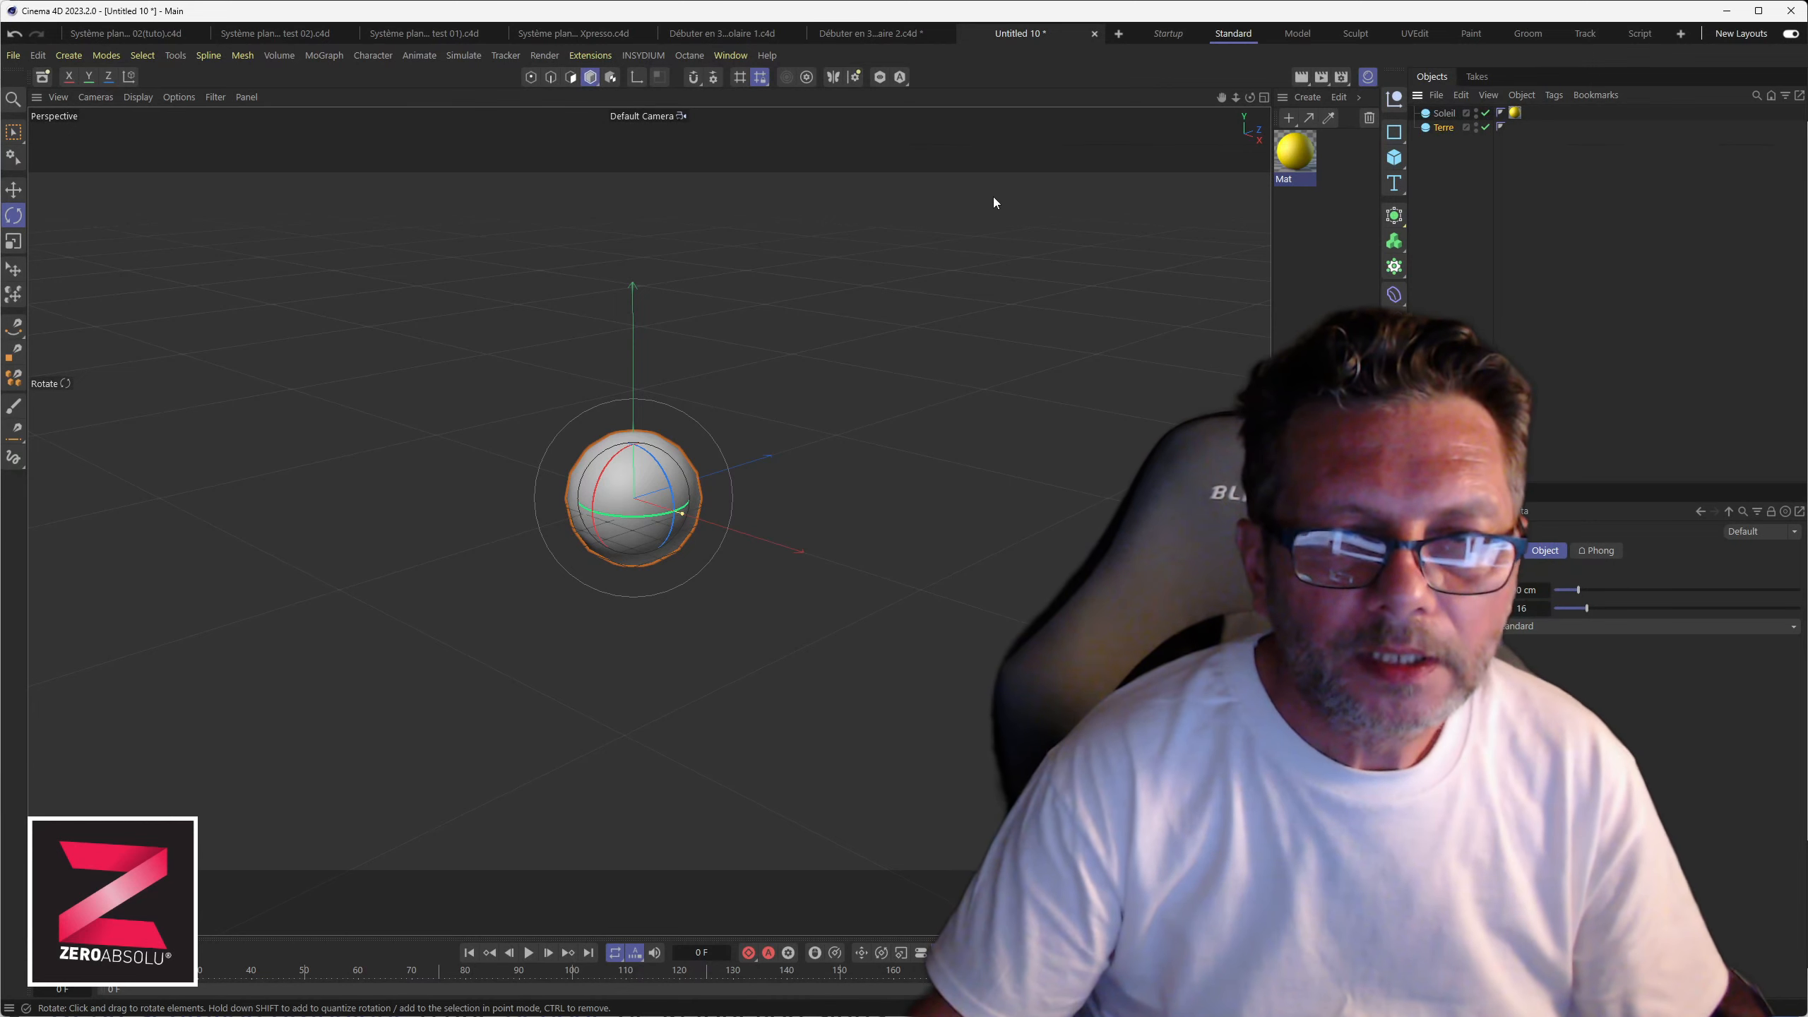
Step: Move the Terre sphere along the positive X axis, well away from Soleil
{"action": "left_click_drag", "start_coordinate": [879, 471], "coordinate": [904, 476], "text": "alt"}
{"action": "right_click_drag", "start_coordinate": [904, 477], "coordinate": [865, 478], "text": "alt"}
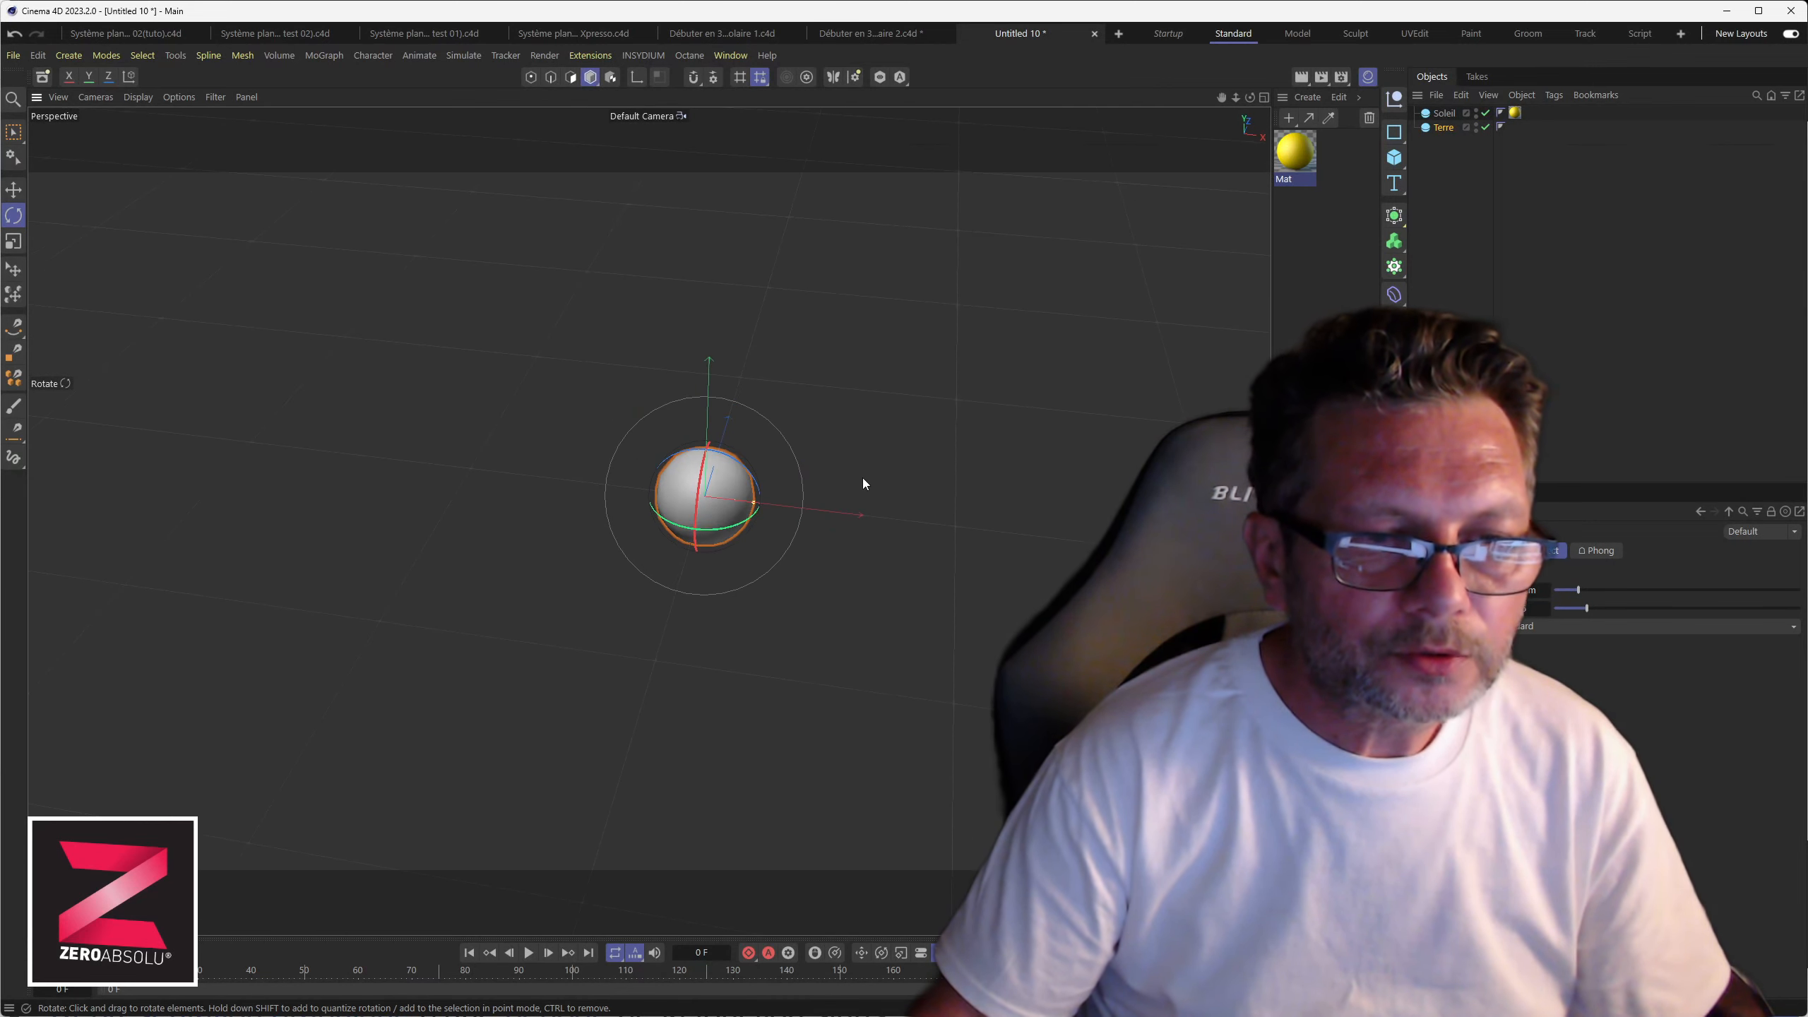
{"action": "key", "text": "e"}
{"action": "left_click_drag", "start_coordinate": [776, 503], "coordinate": [1210, 527]}
{"action": "left_click_drag", "start_coordinate": [673, 515], "coordinate": [676, 459], "text": "alt"}
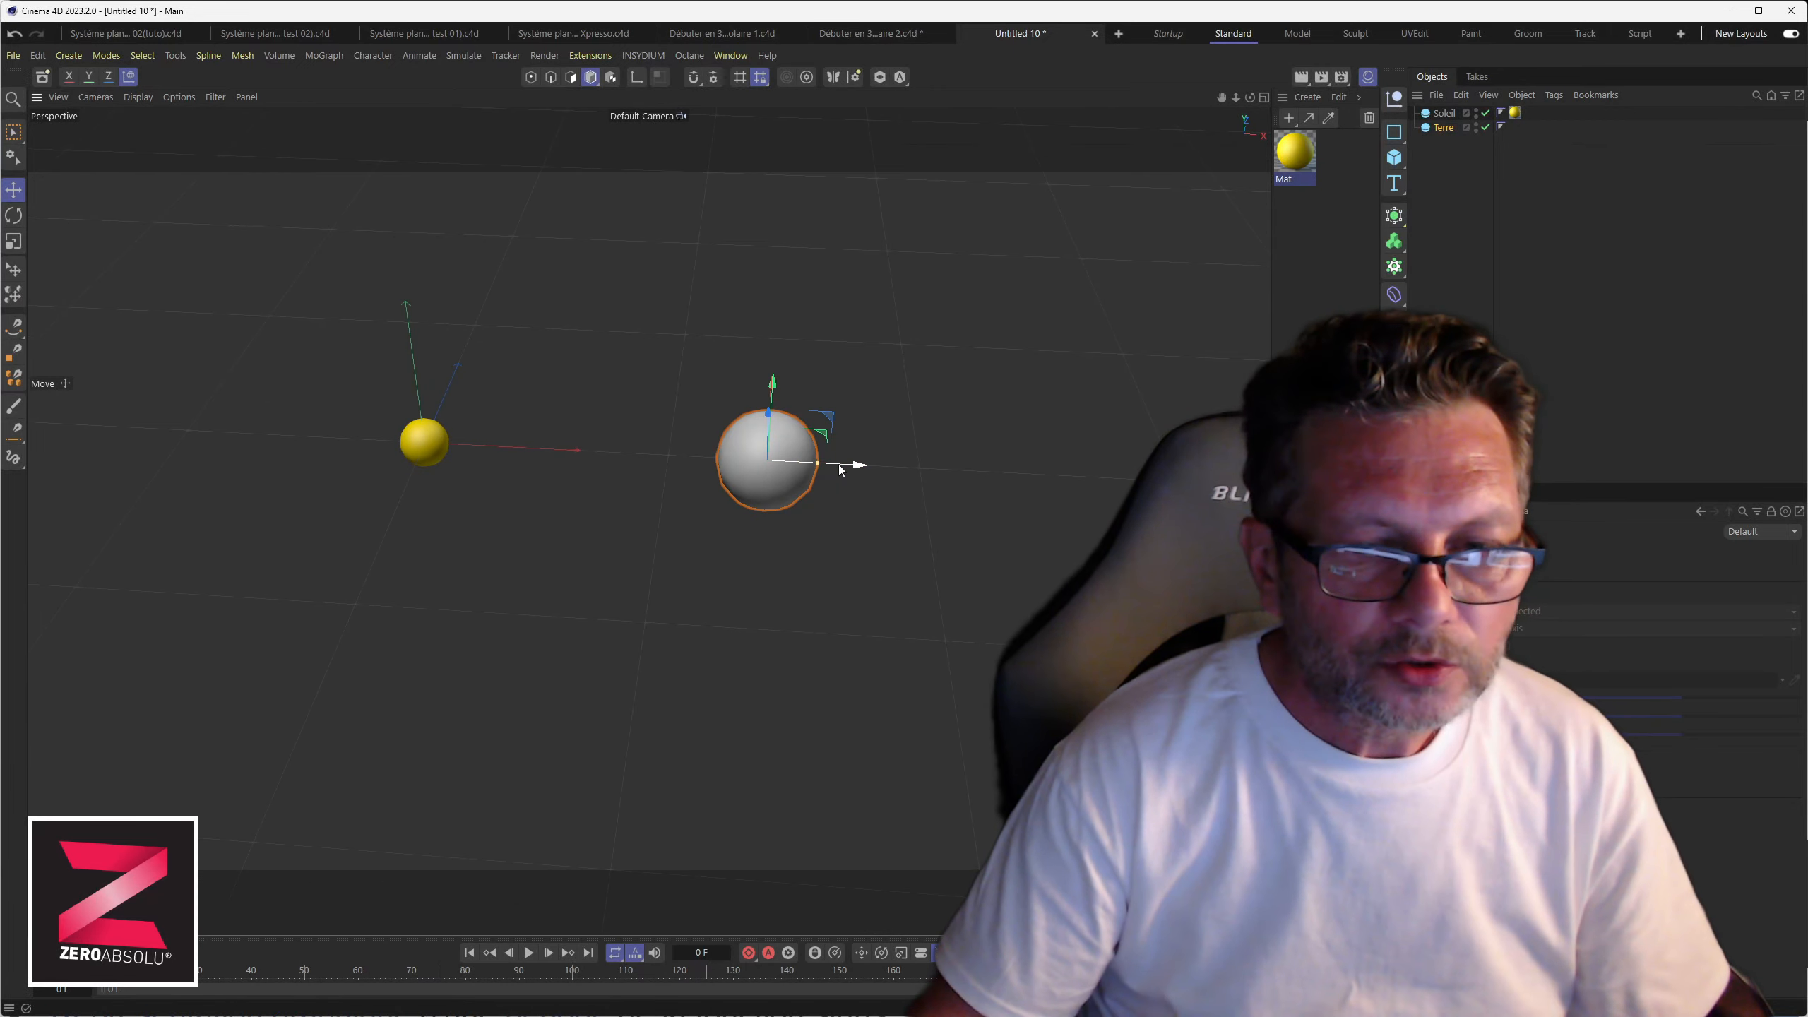
{"action": "left_click_drag", "start_coordinate": [846, 464], "coordinate": [992, 470]}
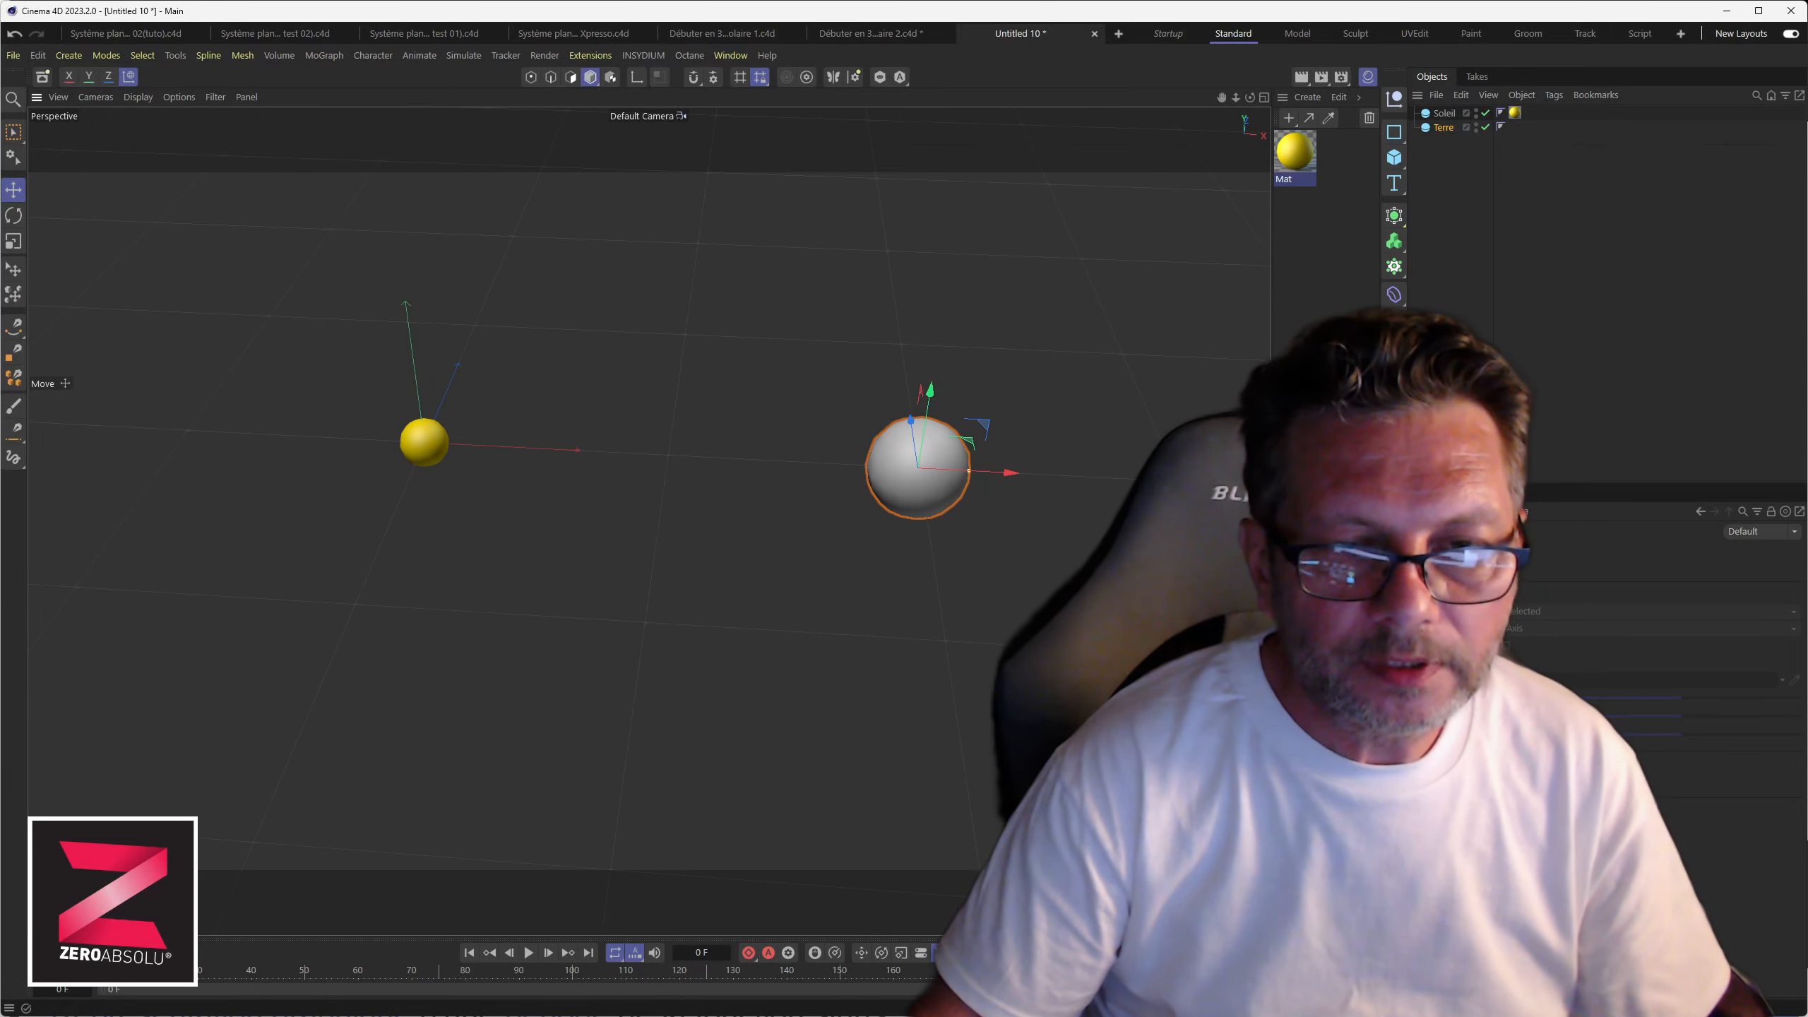
{"action": "left_click", "coordinate": [1444, 129]}
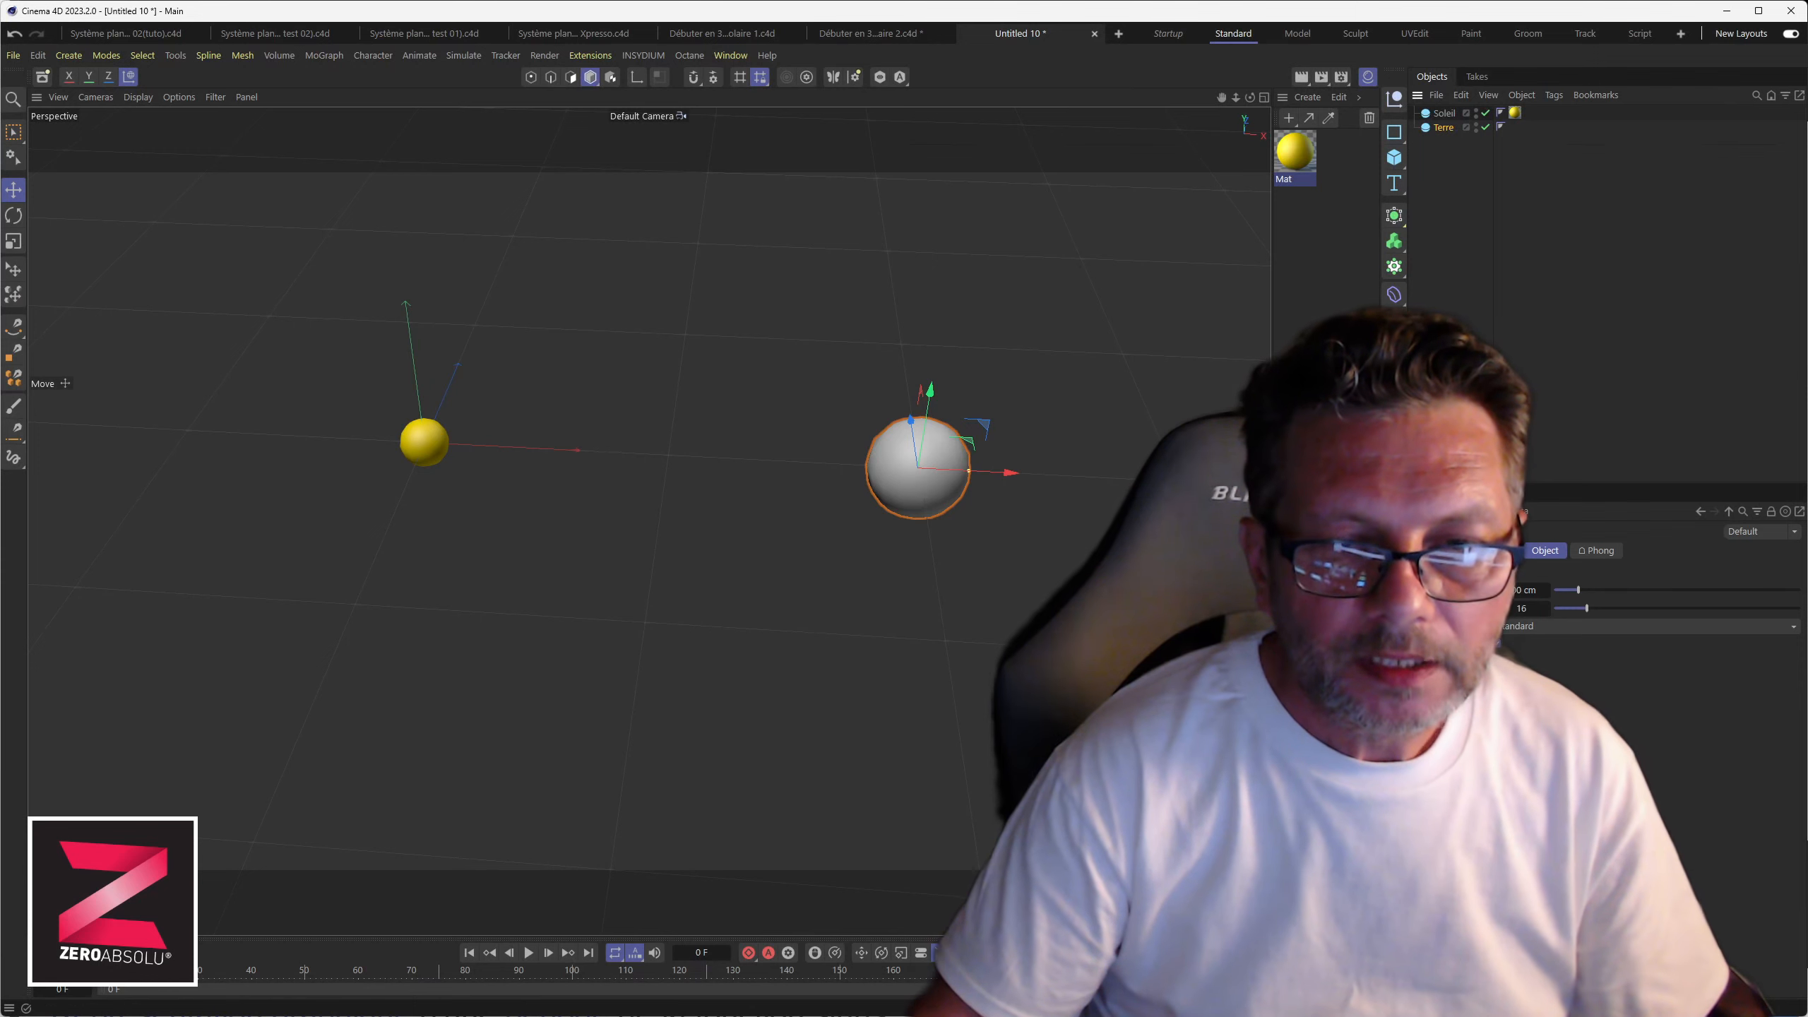
{"action": "left_click", "coordinate": [1501, 550]}
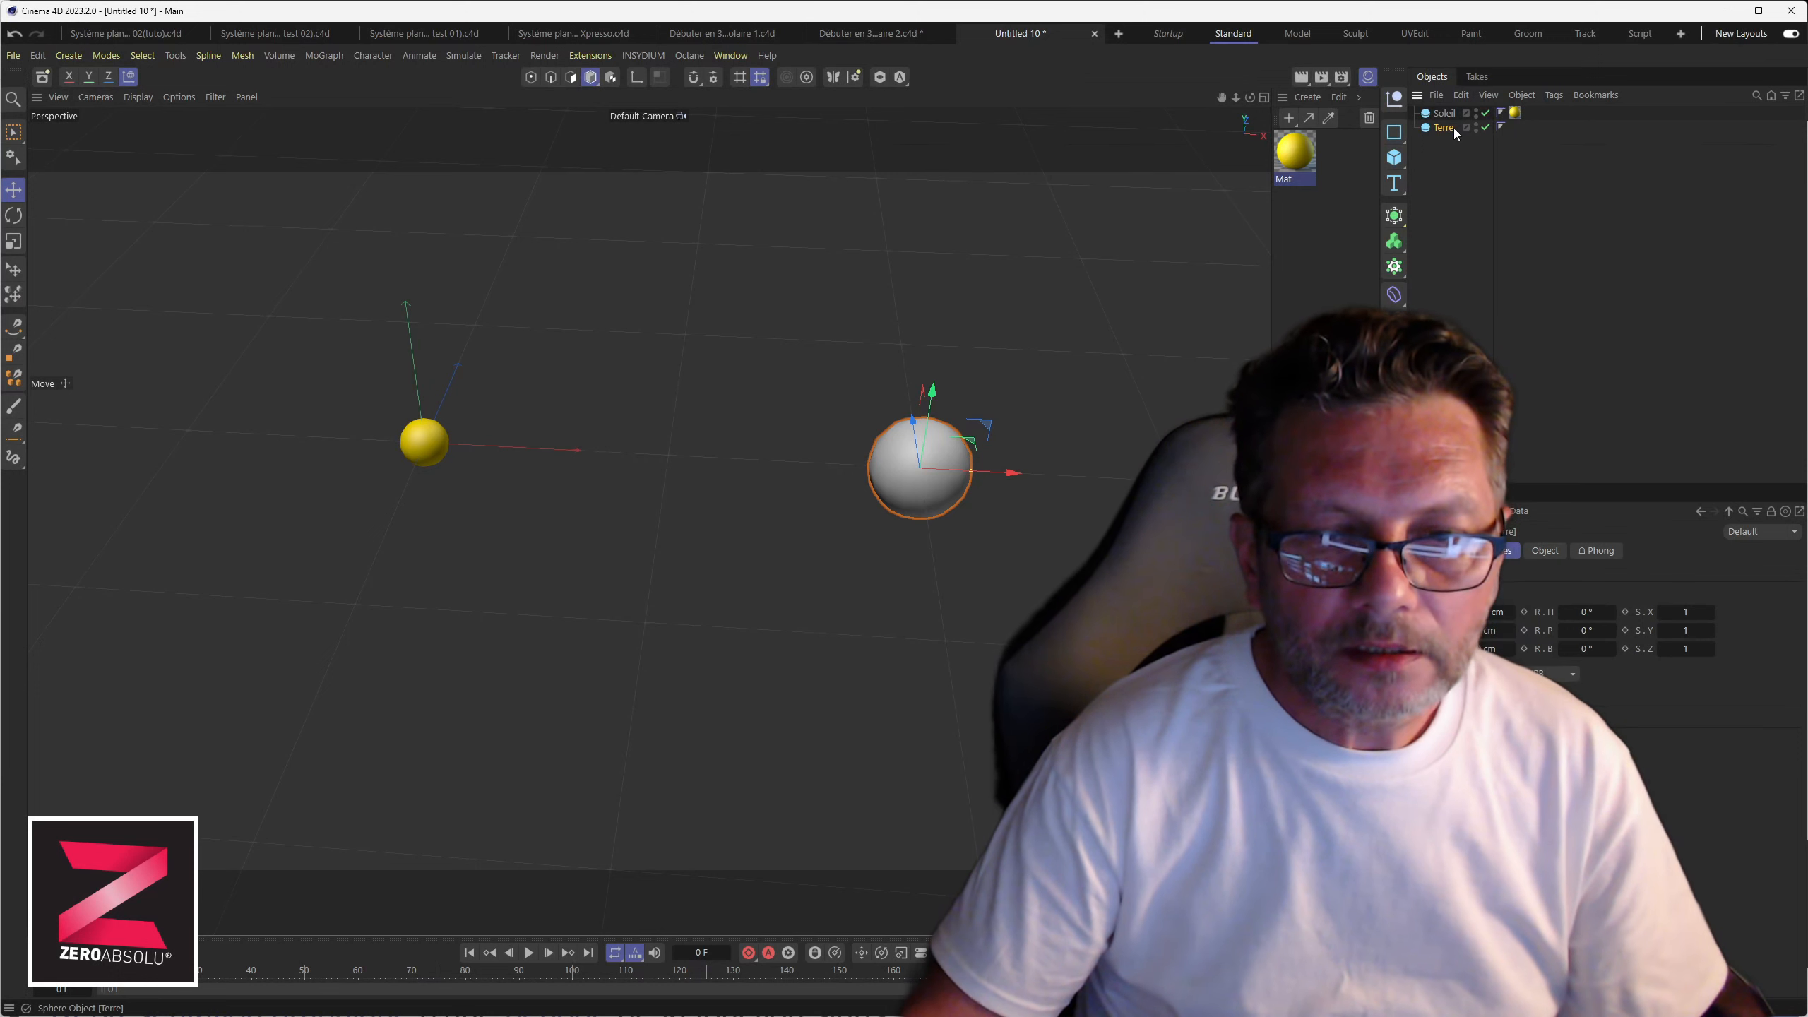
Step: Set the Terre sphere's radius to 20 cm
{"action": "left_click", "coordinate": [1544, 550]}
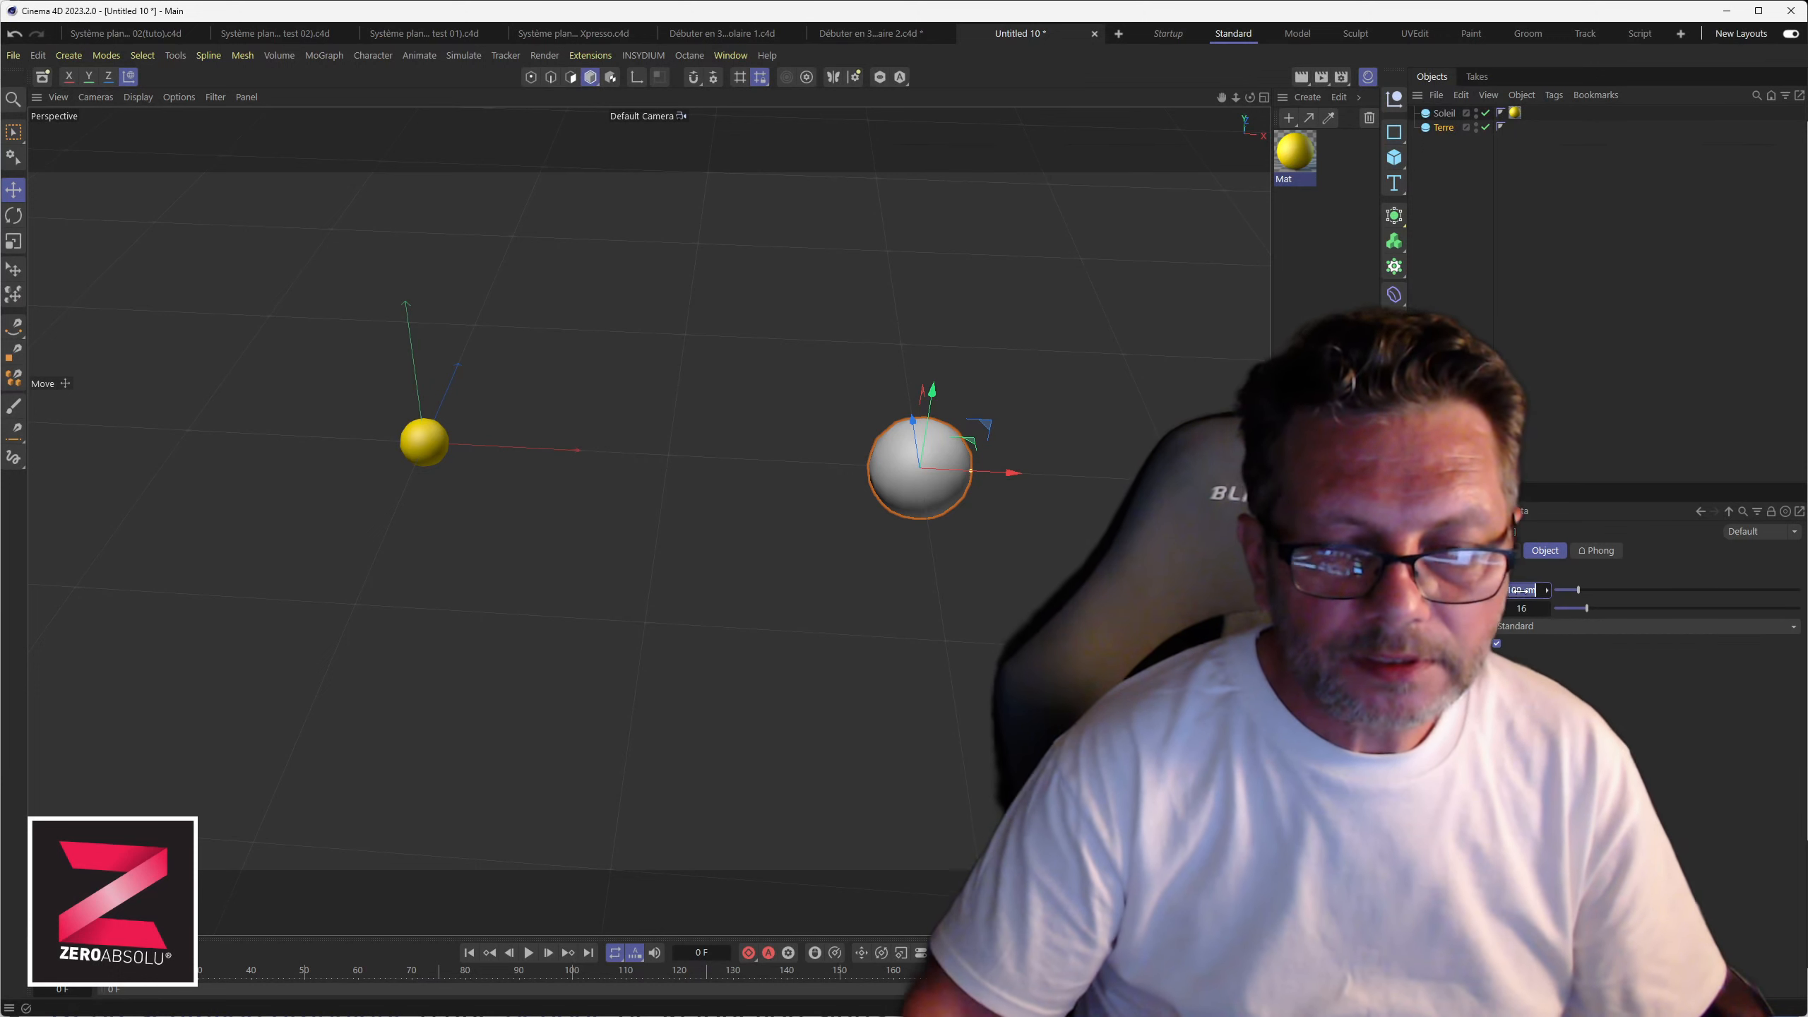
{"action": "type", "text": "20"}
{"action": "key", "text": "Return"}
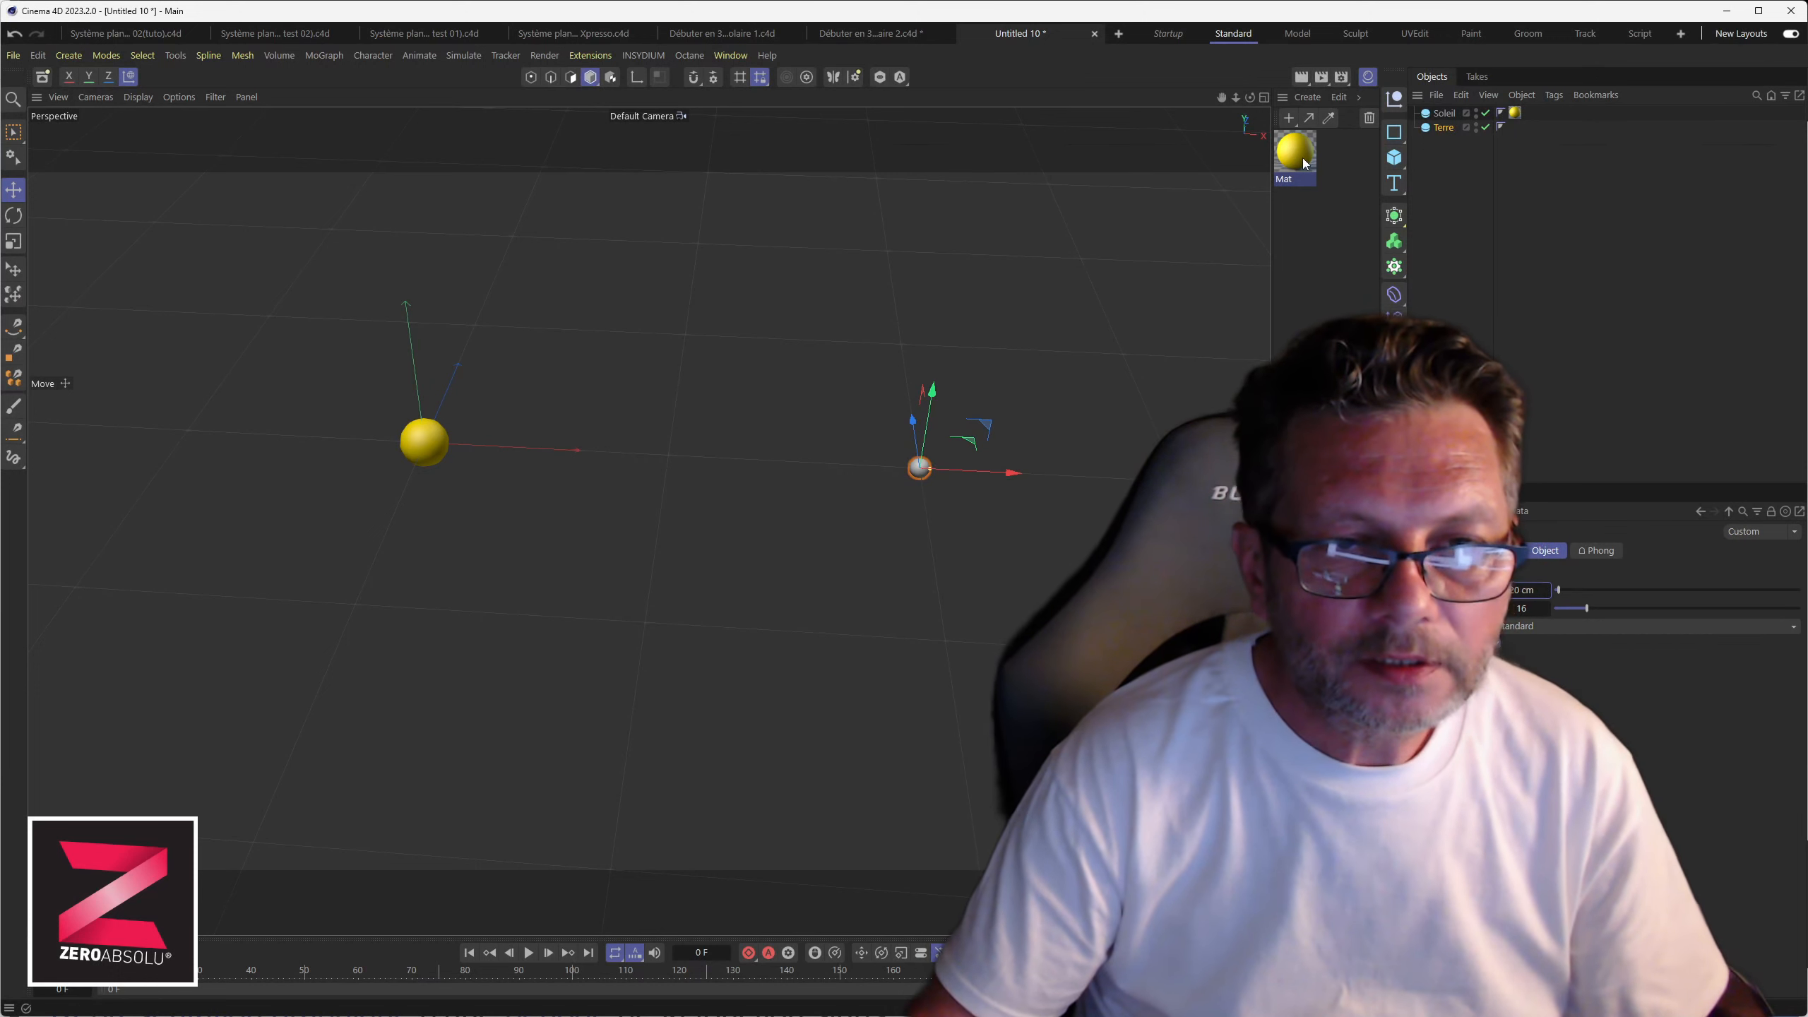
Step: Create a bright, saturated blue material and apply it to Terre
{"action": "left_click", "coordinate": [1288, 119]}
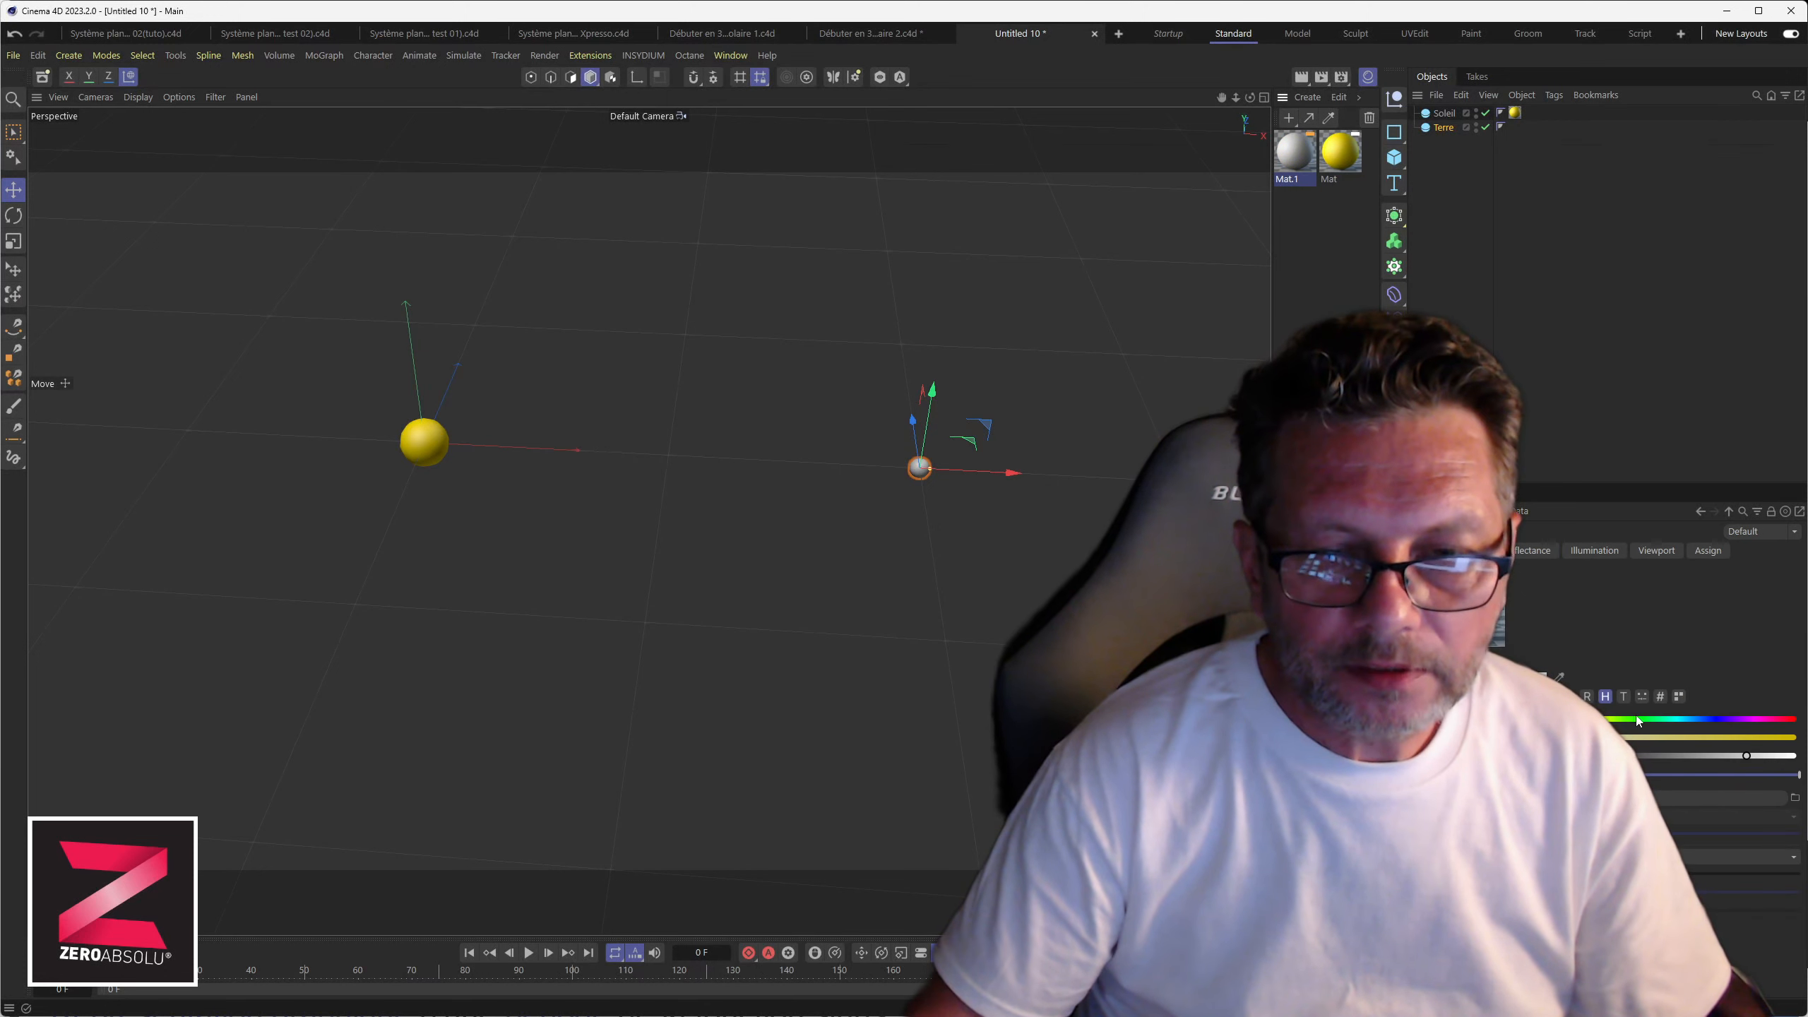
{"action": "left_click", "coordinate": [1697, 718]}
{"action": "left_click_drag", "start_coordinate": [1720, 738], "coordinate": [1794, 738]}
{"action": "left_click", "coordinate": [1775, 757]}
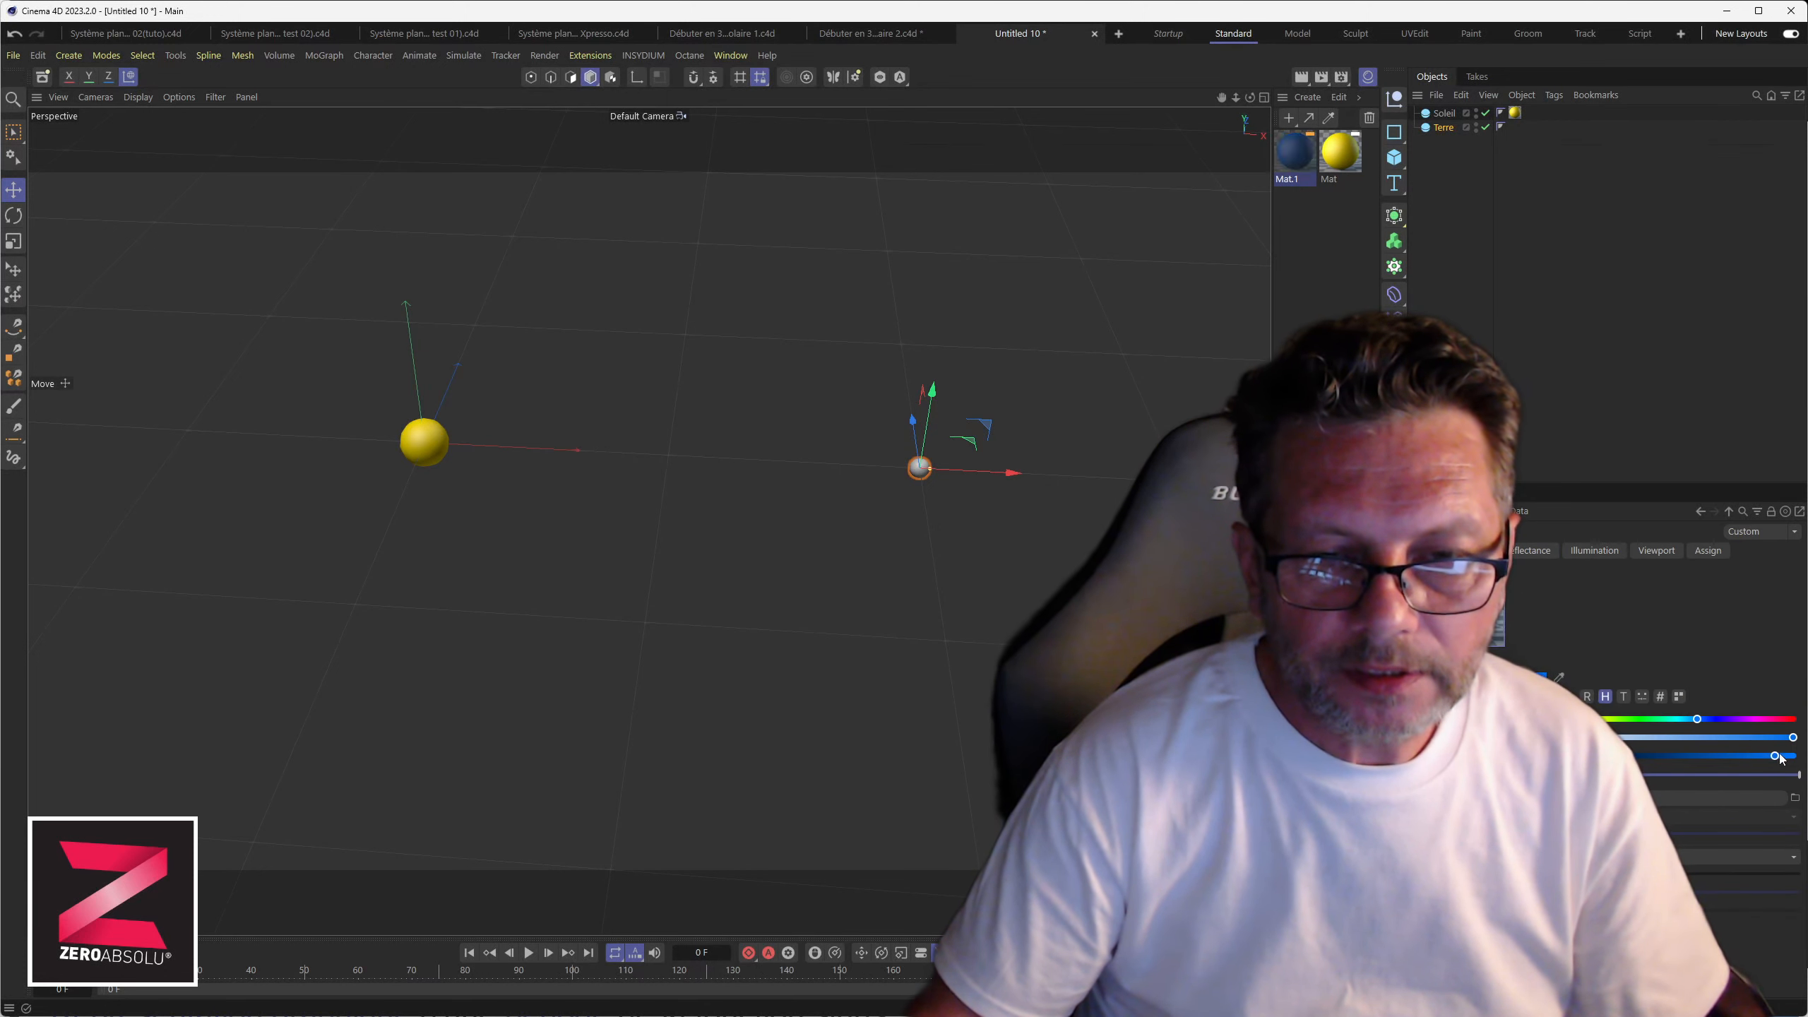
{"action": "left_click_drag", "start_coordinate": [1295, 153], "coordinate": [1438, 126]}
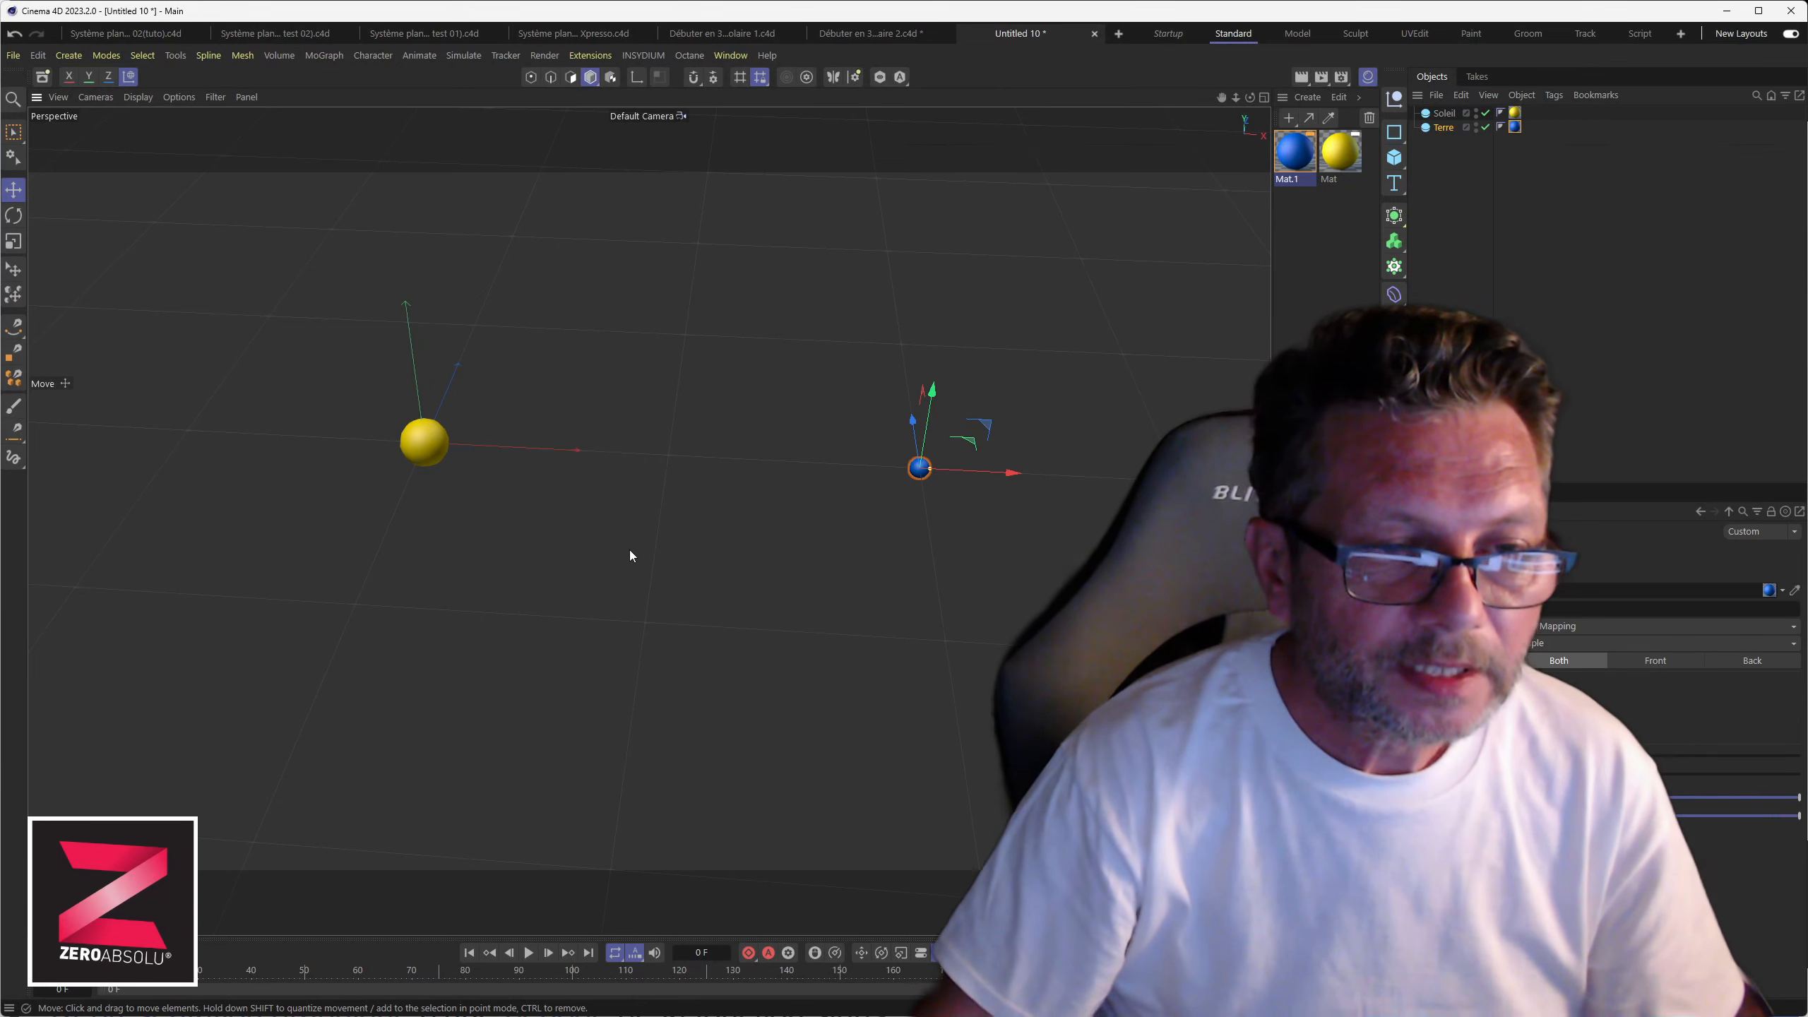
Step: Add an XPresso programming tag to the Terre object
{"action": "middle_click_drag", "start_coordinate": [648, 520], "coordinate": [780, 585], "text": "alt"}
{"action": "left_click_drag", "start_coordinate": [779, 586], "coordinate": [655, 577], "text": "alt"}
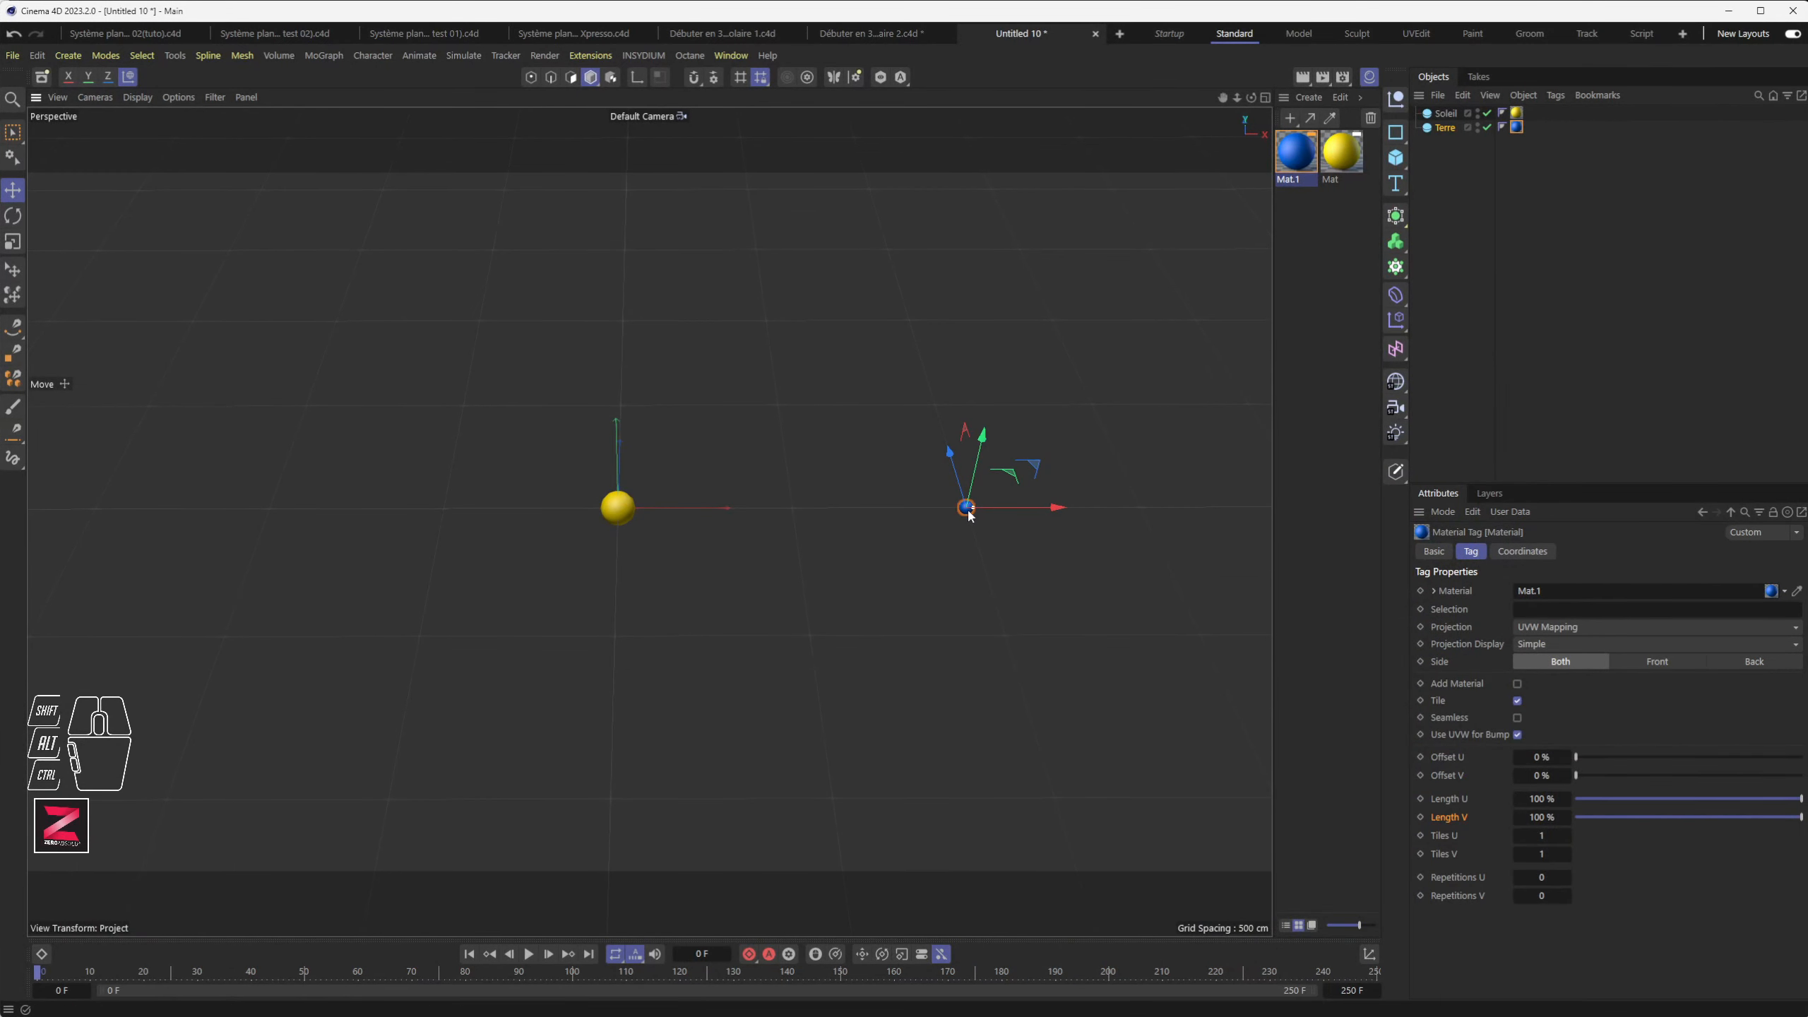
{"action": "right_click", "coordinate": [1455, 128]}
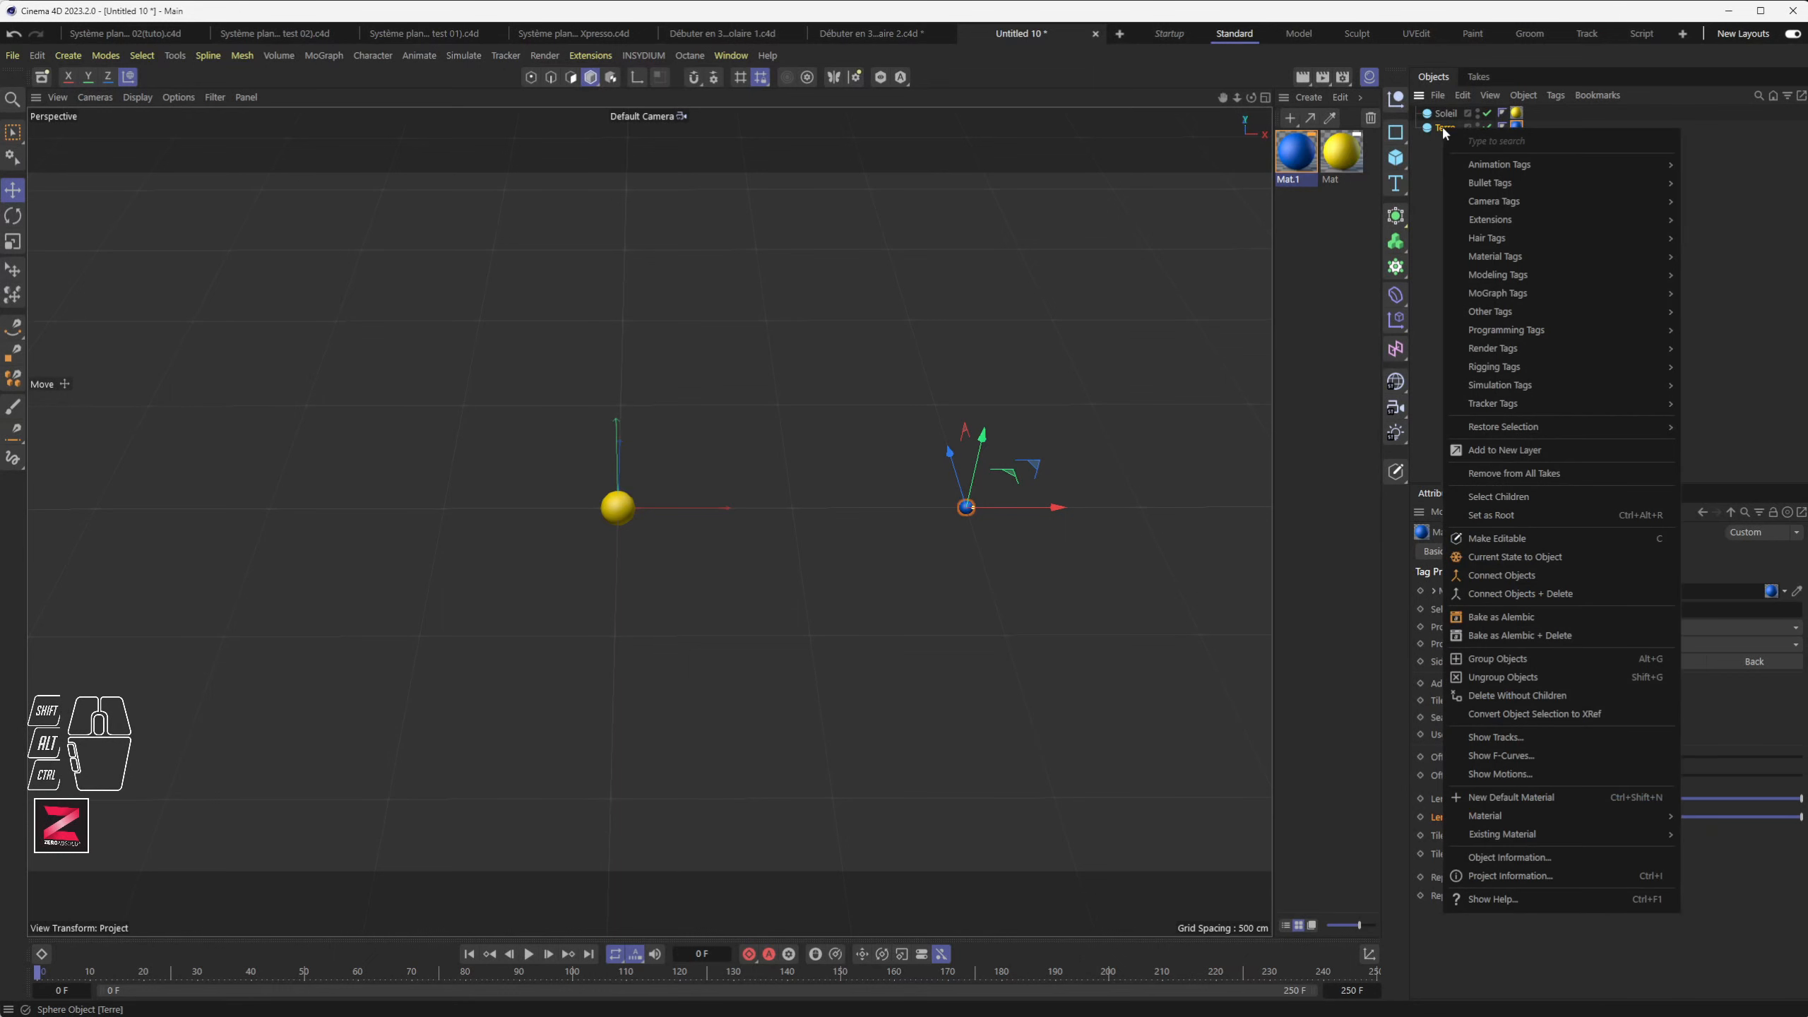
{"action": "mouse_move", "coordinate": [1533, 175]}
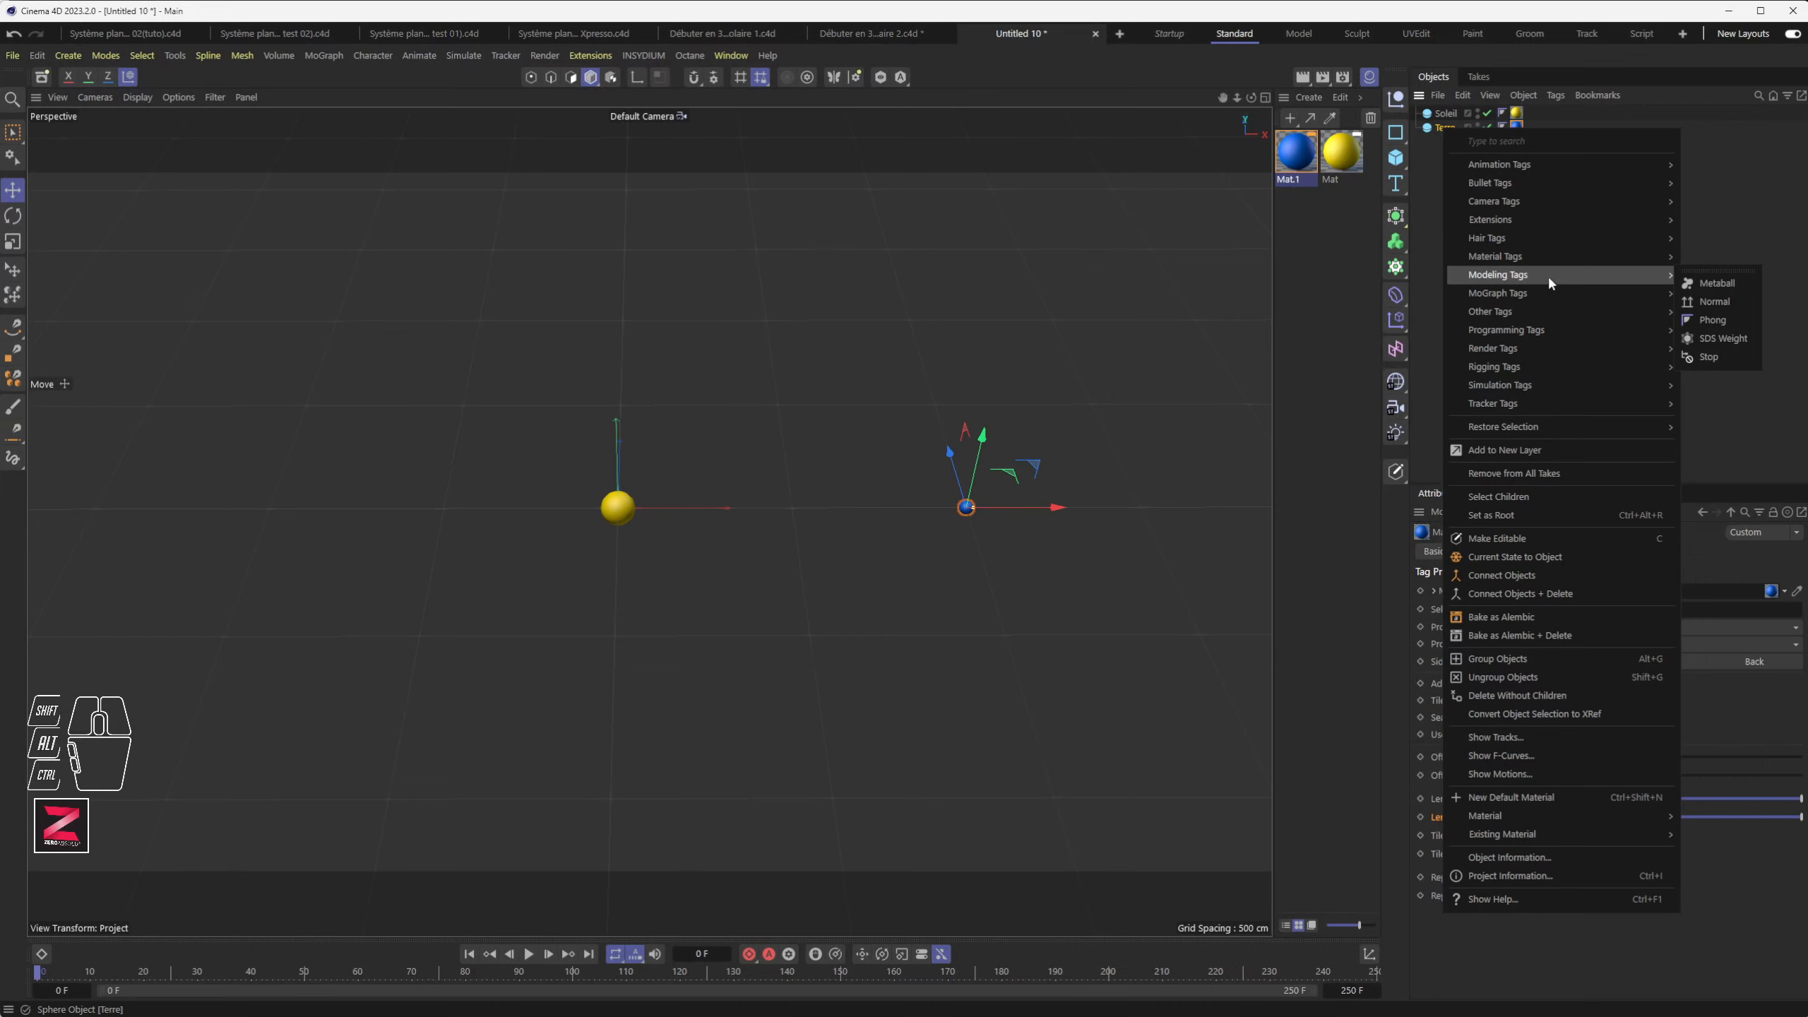
{"action": "mouse_move", "coordinate": [1548, 312]}
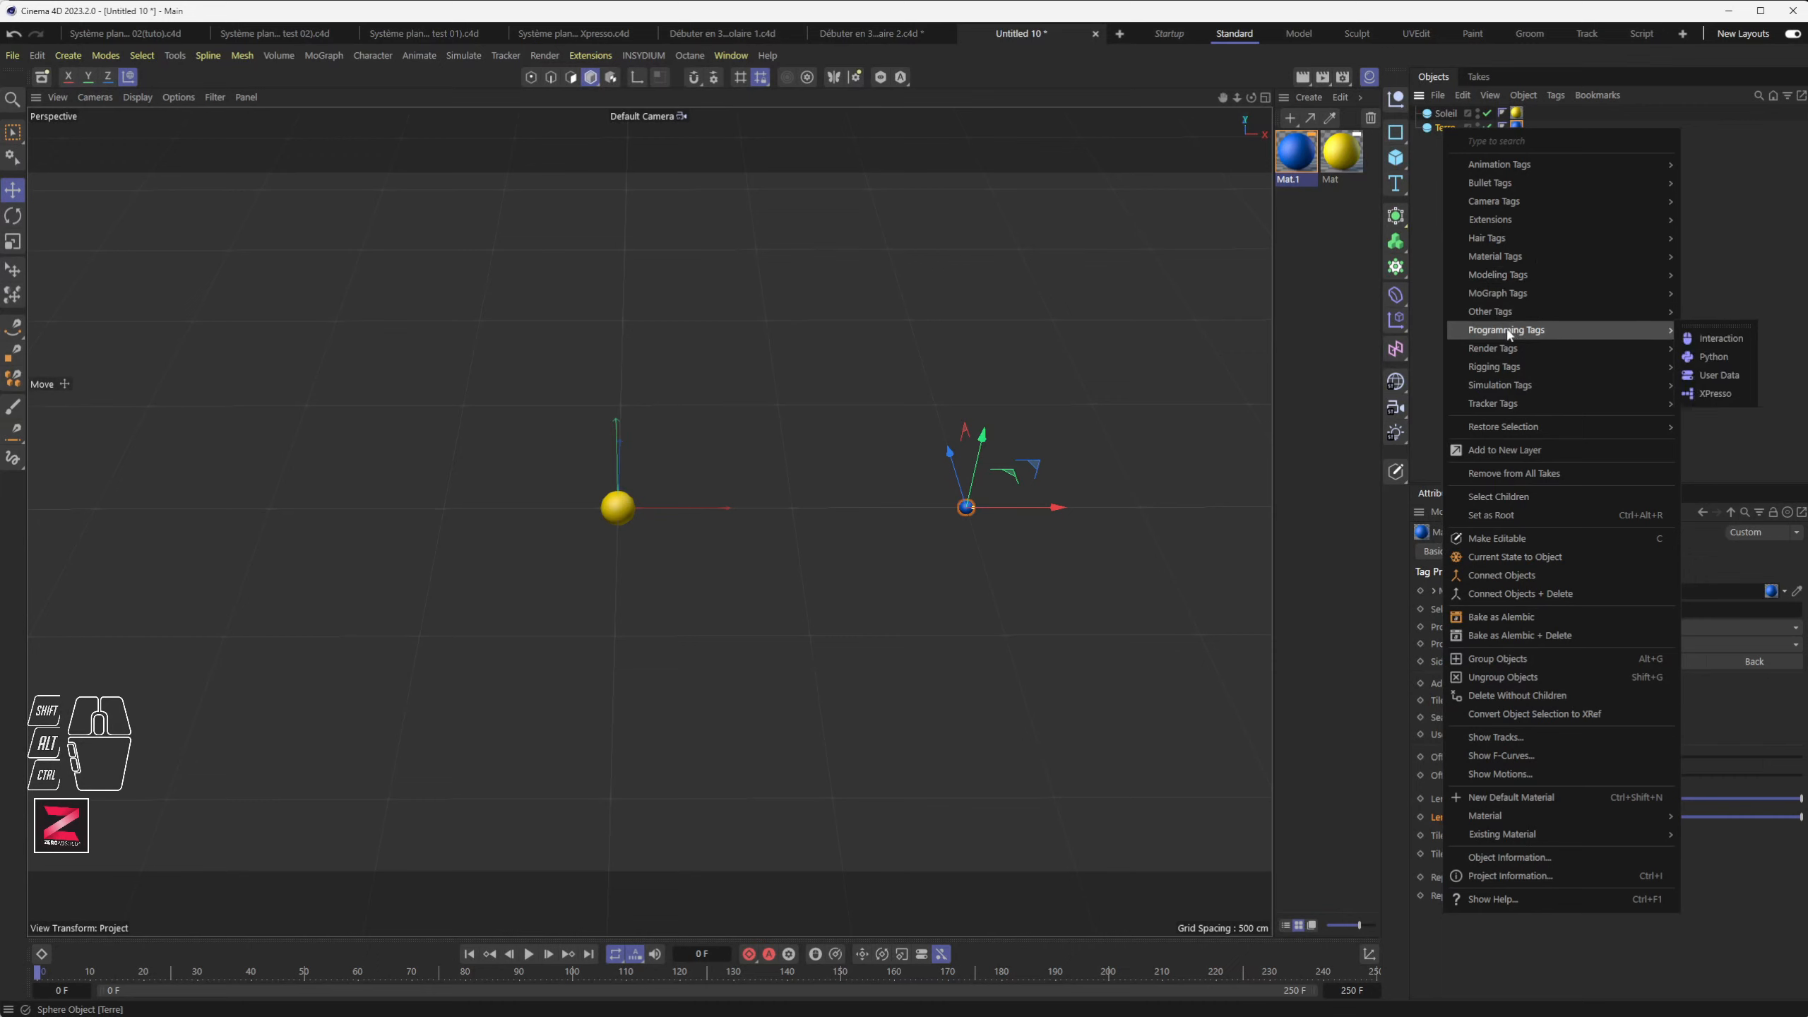
{"action": "left_click", "coordinate": [1715, 394]}
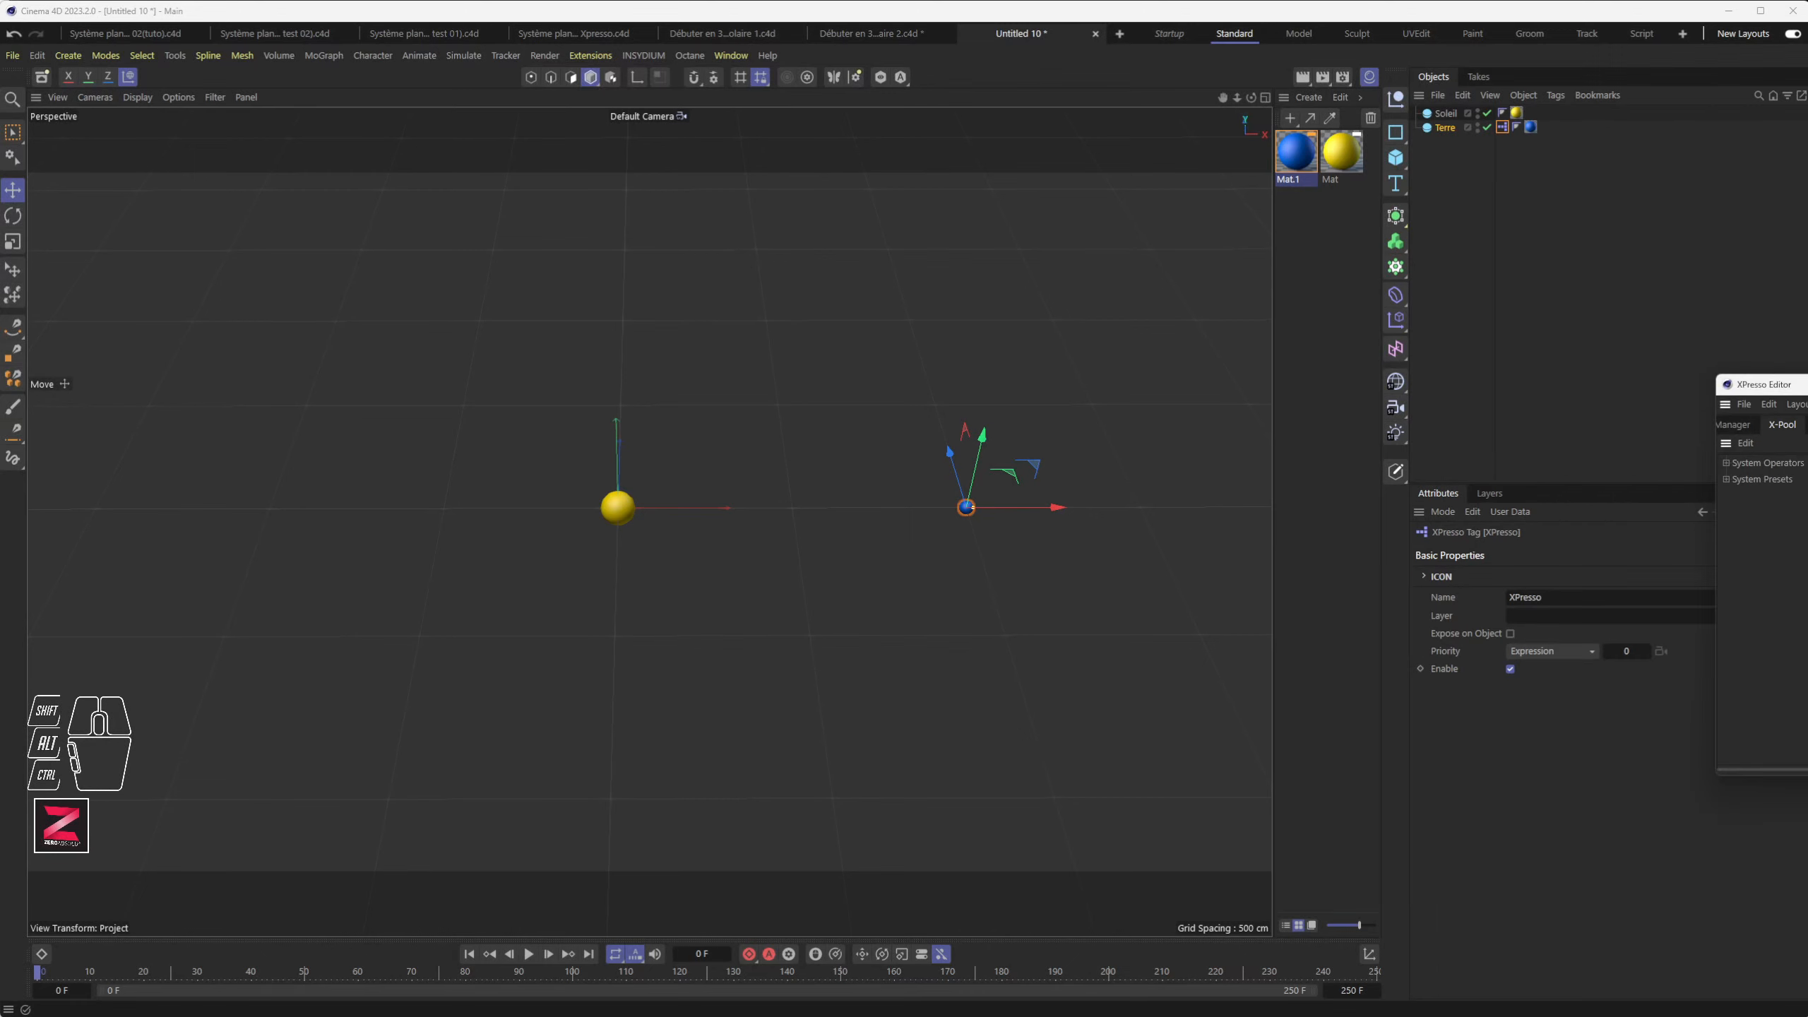
Step: Enlarge the XPresso Editor, place it below the two spheres in the viewport, and add Terre as a node in the XGroup
{"action": "left_click_drag", "start_coordinate": [1758, 385], "coordinate": [108, 193]}
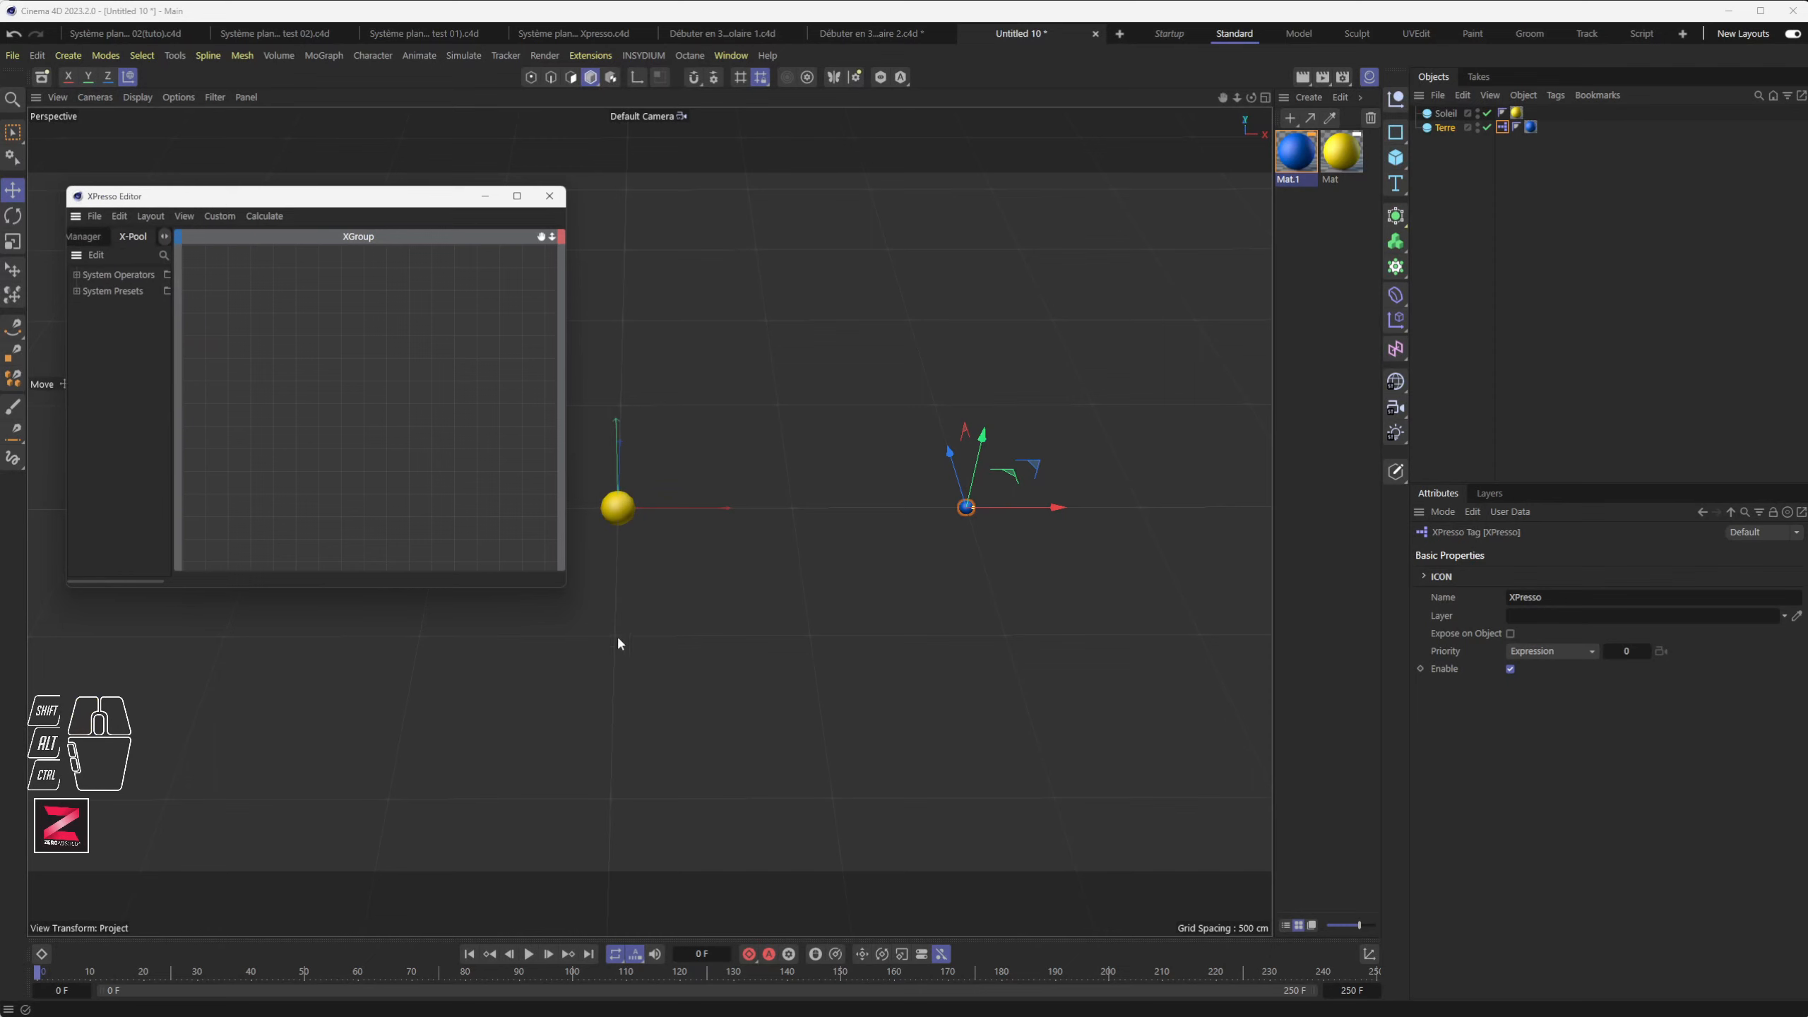
{"action": "left_click_drag", "start_coordinate": [561, 587], "coordinate": [925, 743]}
{"action": "left_click_drag", "start_coordinate": [672, 212], "coordinate": [765, 248]}
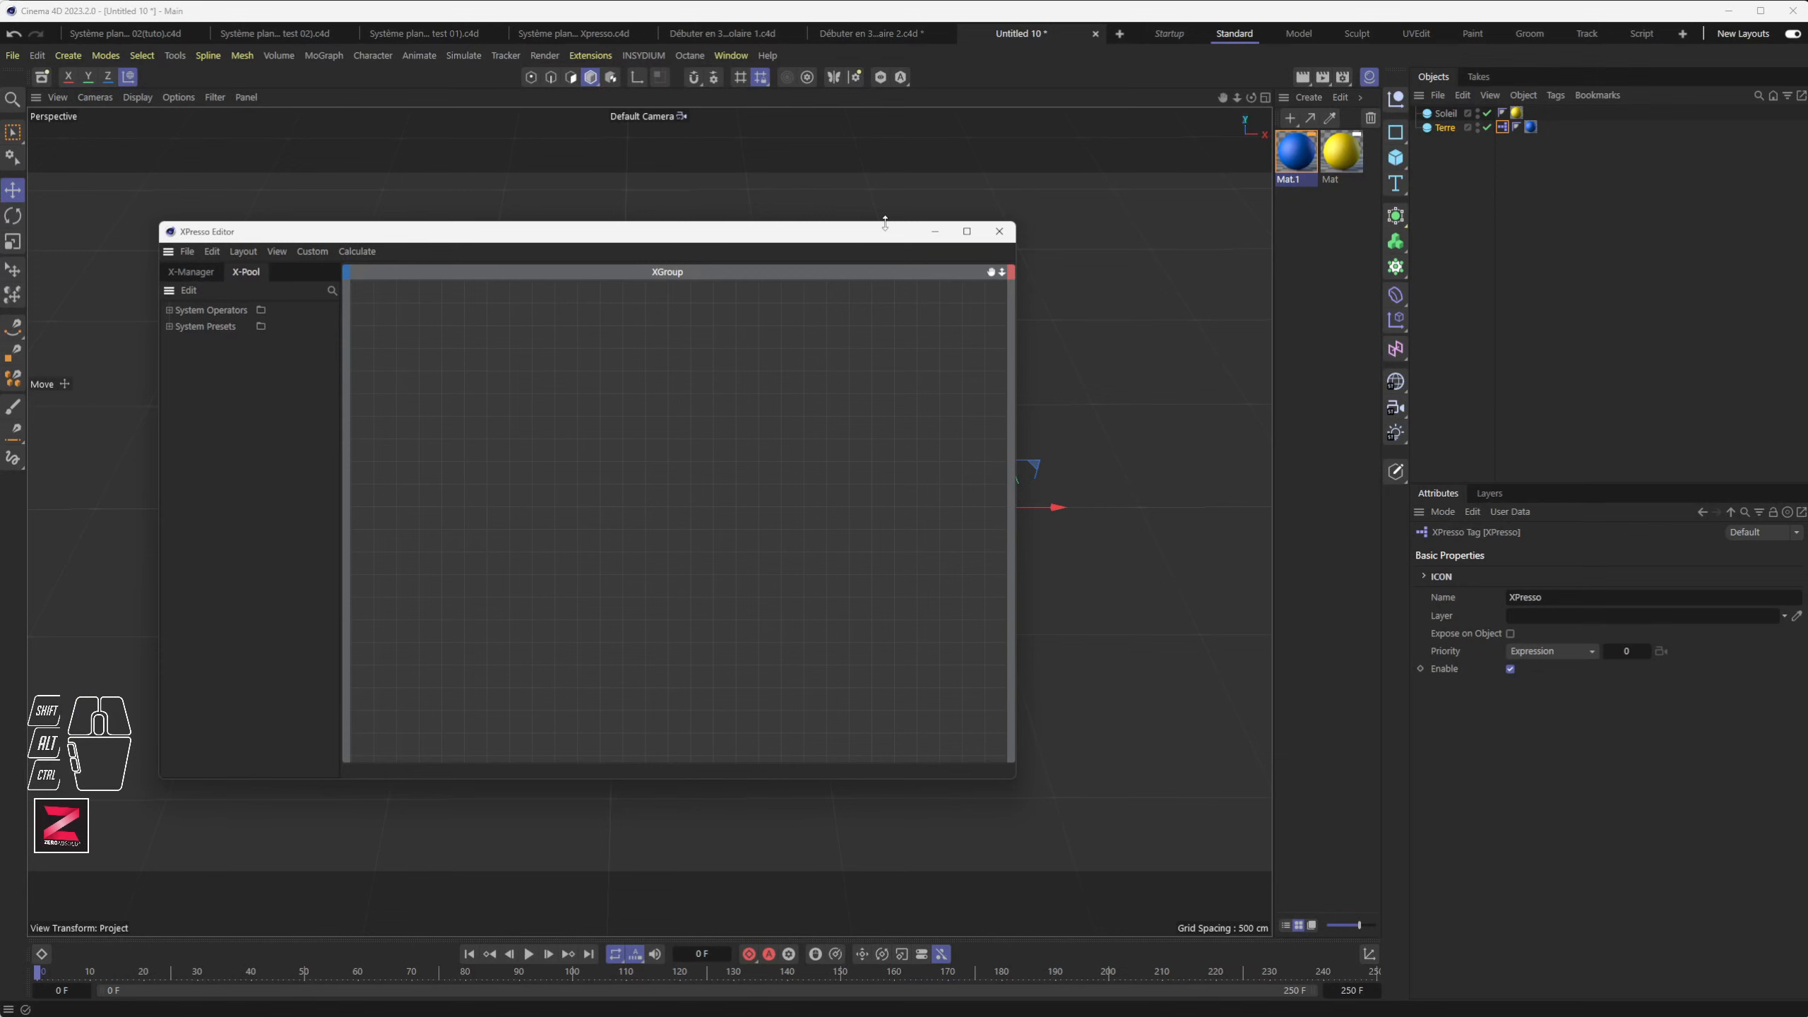
{"action": "left_click_drag", "start_coordinate": [816, 223], "coordinate": [737, 480]}
{"action": "middle_click_drag", "start_coordinate": [777, 434], "coordinate": [800, 271], "text": "alt"}
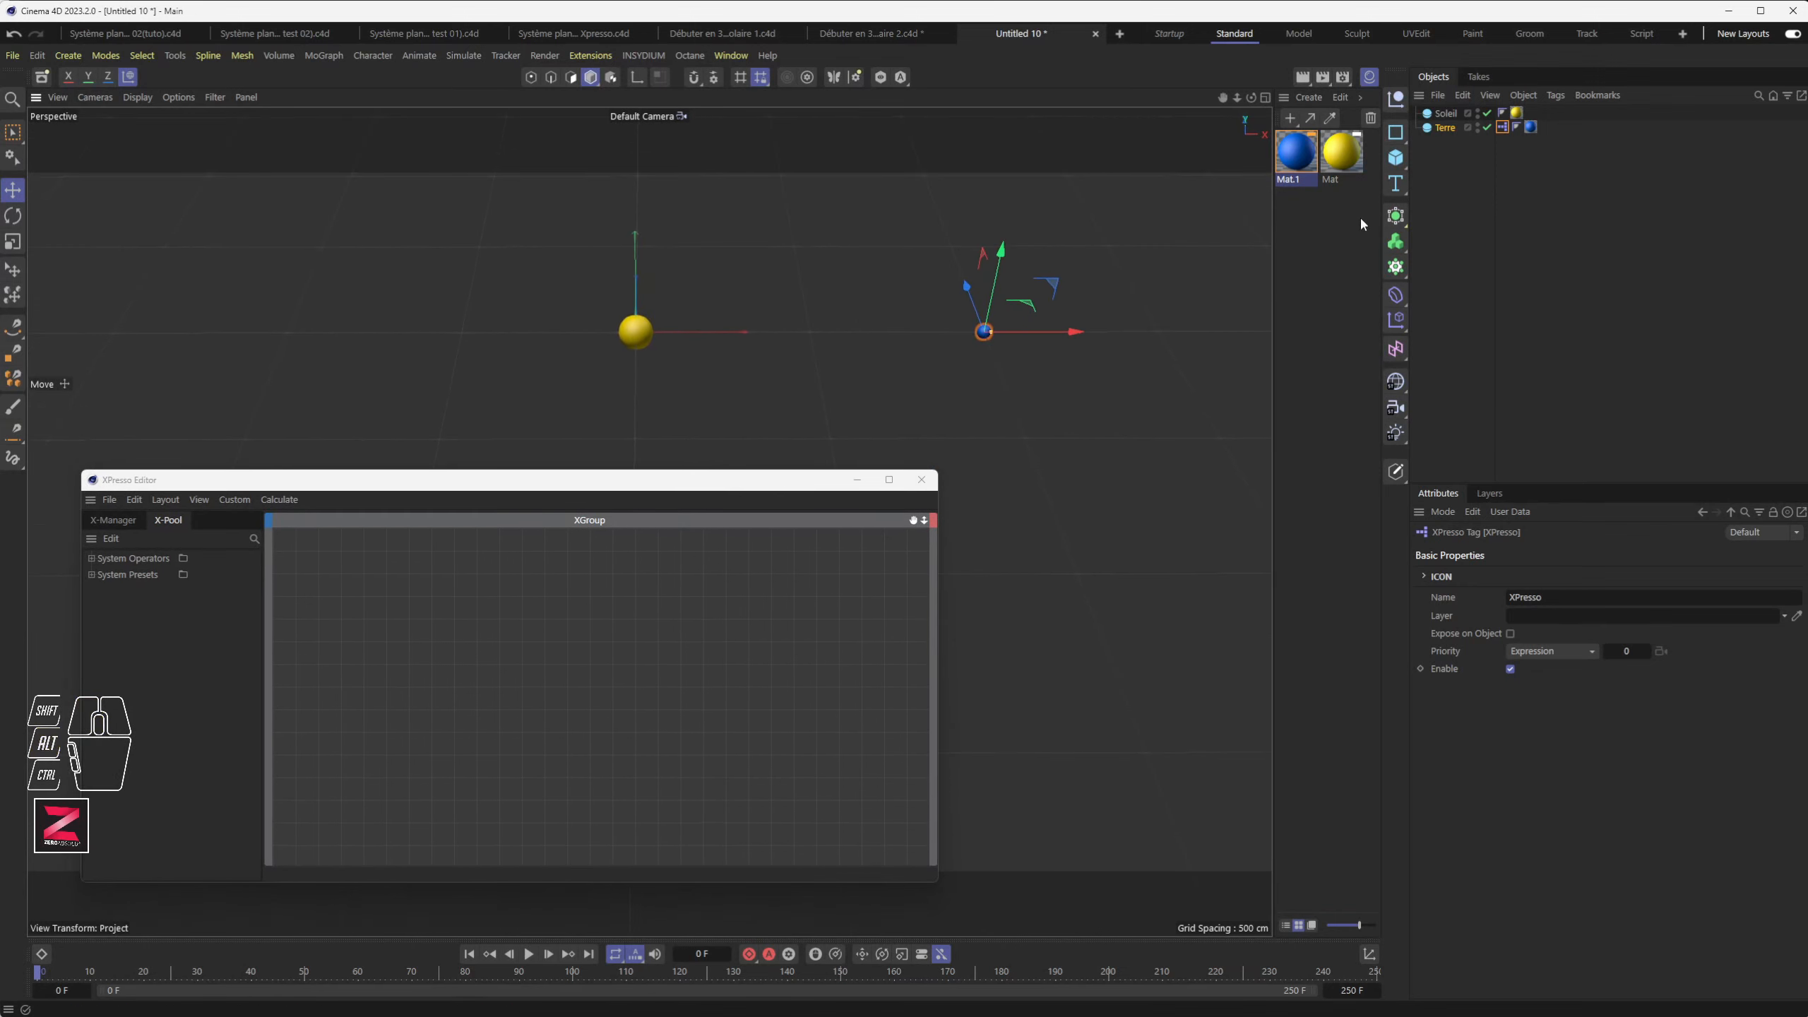
{"action": "left_click_drag", "start_coordinate": [1439, 129], "coordinate": [646, 659]}
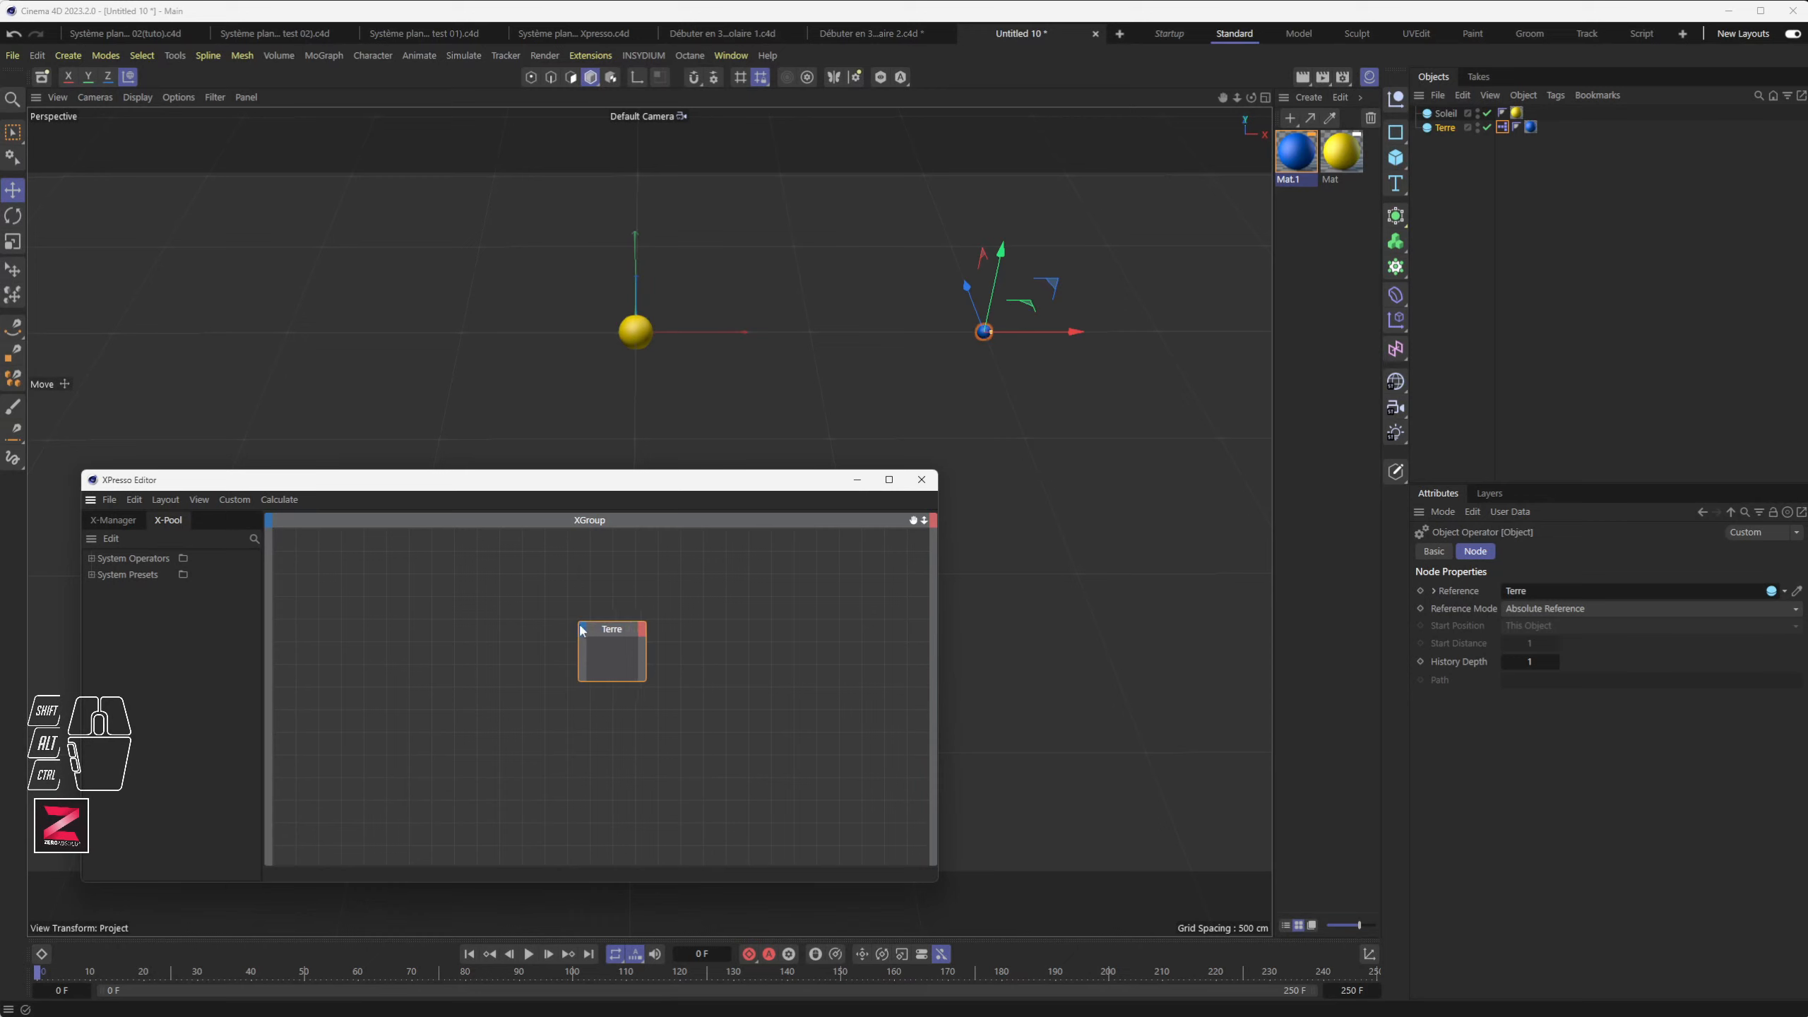
Step: Review the Terre sphere's basic, coordinate and object properties, and compare its position axes with the sphere in the viewport
{"action": "scroll", "coordinate": [548, 639], "scroll_direction": "up", "scroll_amount": 3, "text": "alt"}
{"action": "scroll", "coordinate": [548, 639], "scroll_direction": "down", "scroll_amount": 2, "text": "alt"}
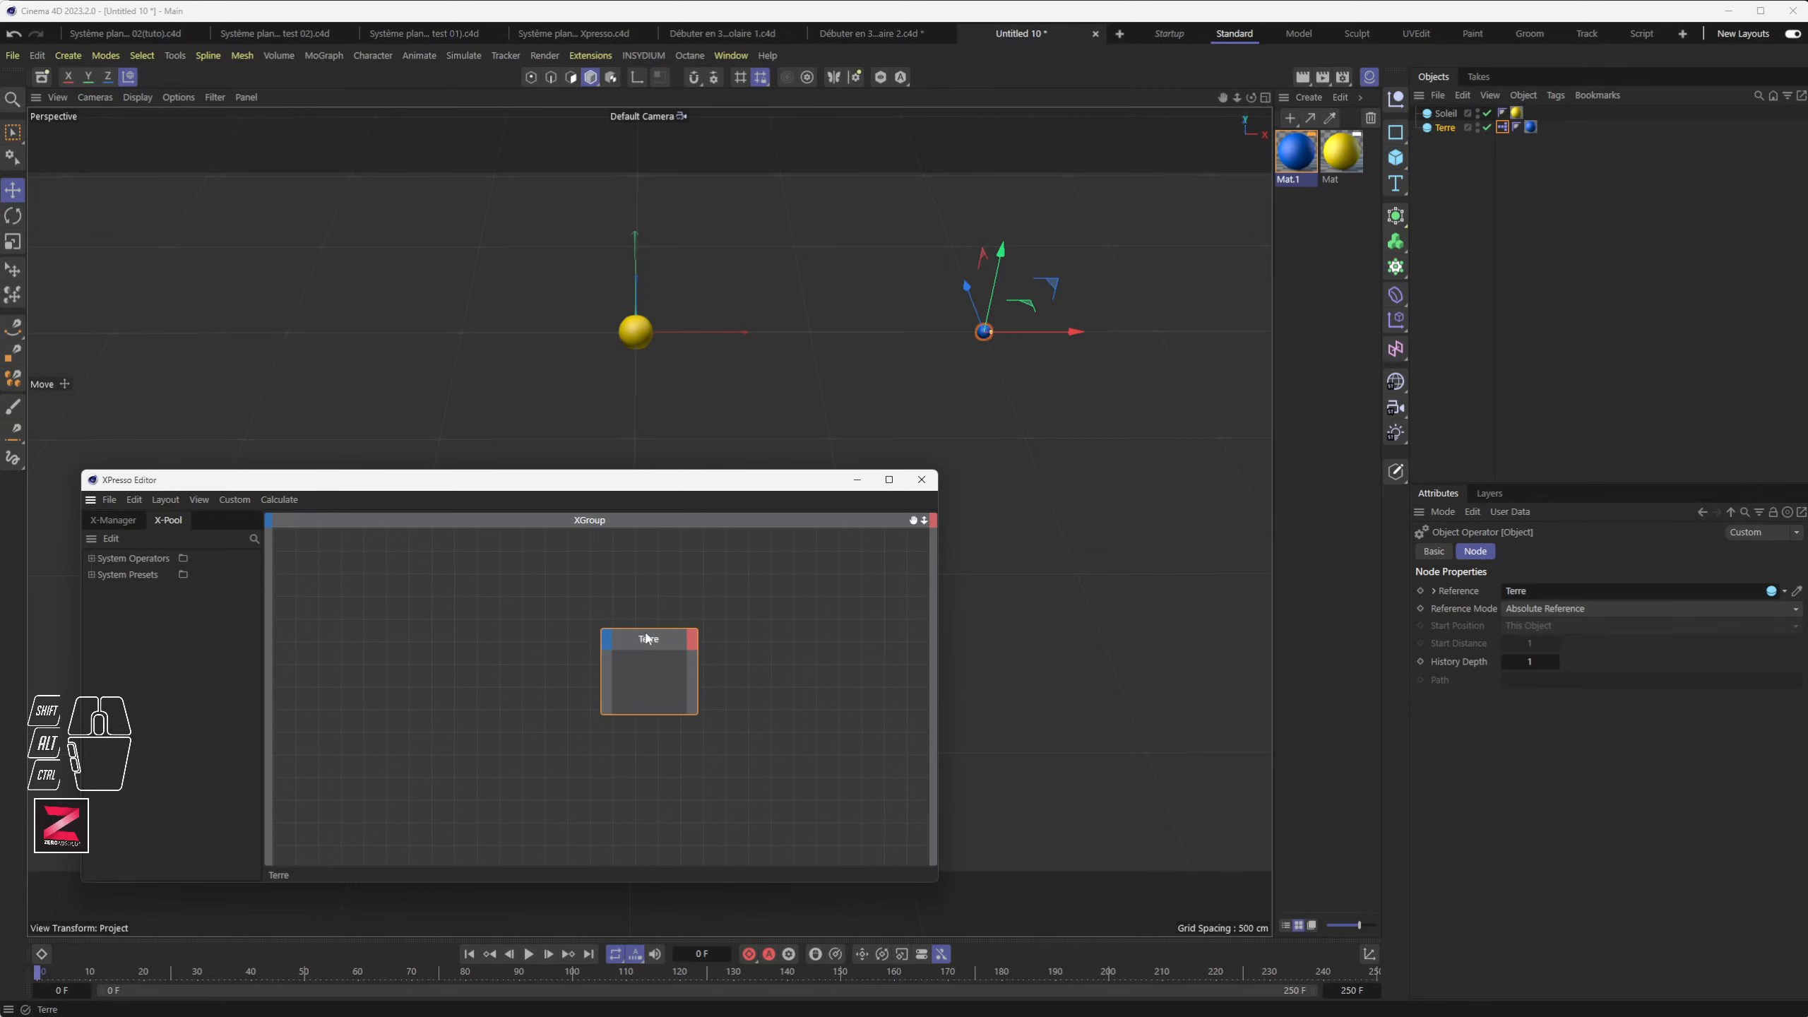
{"action": "left_click", "coordinate": [1444, 130]}
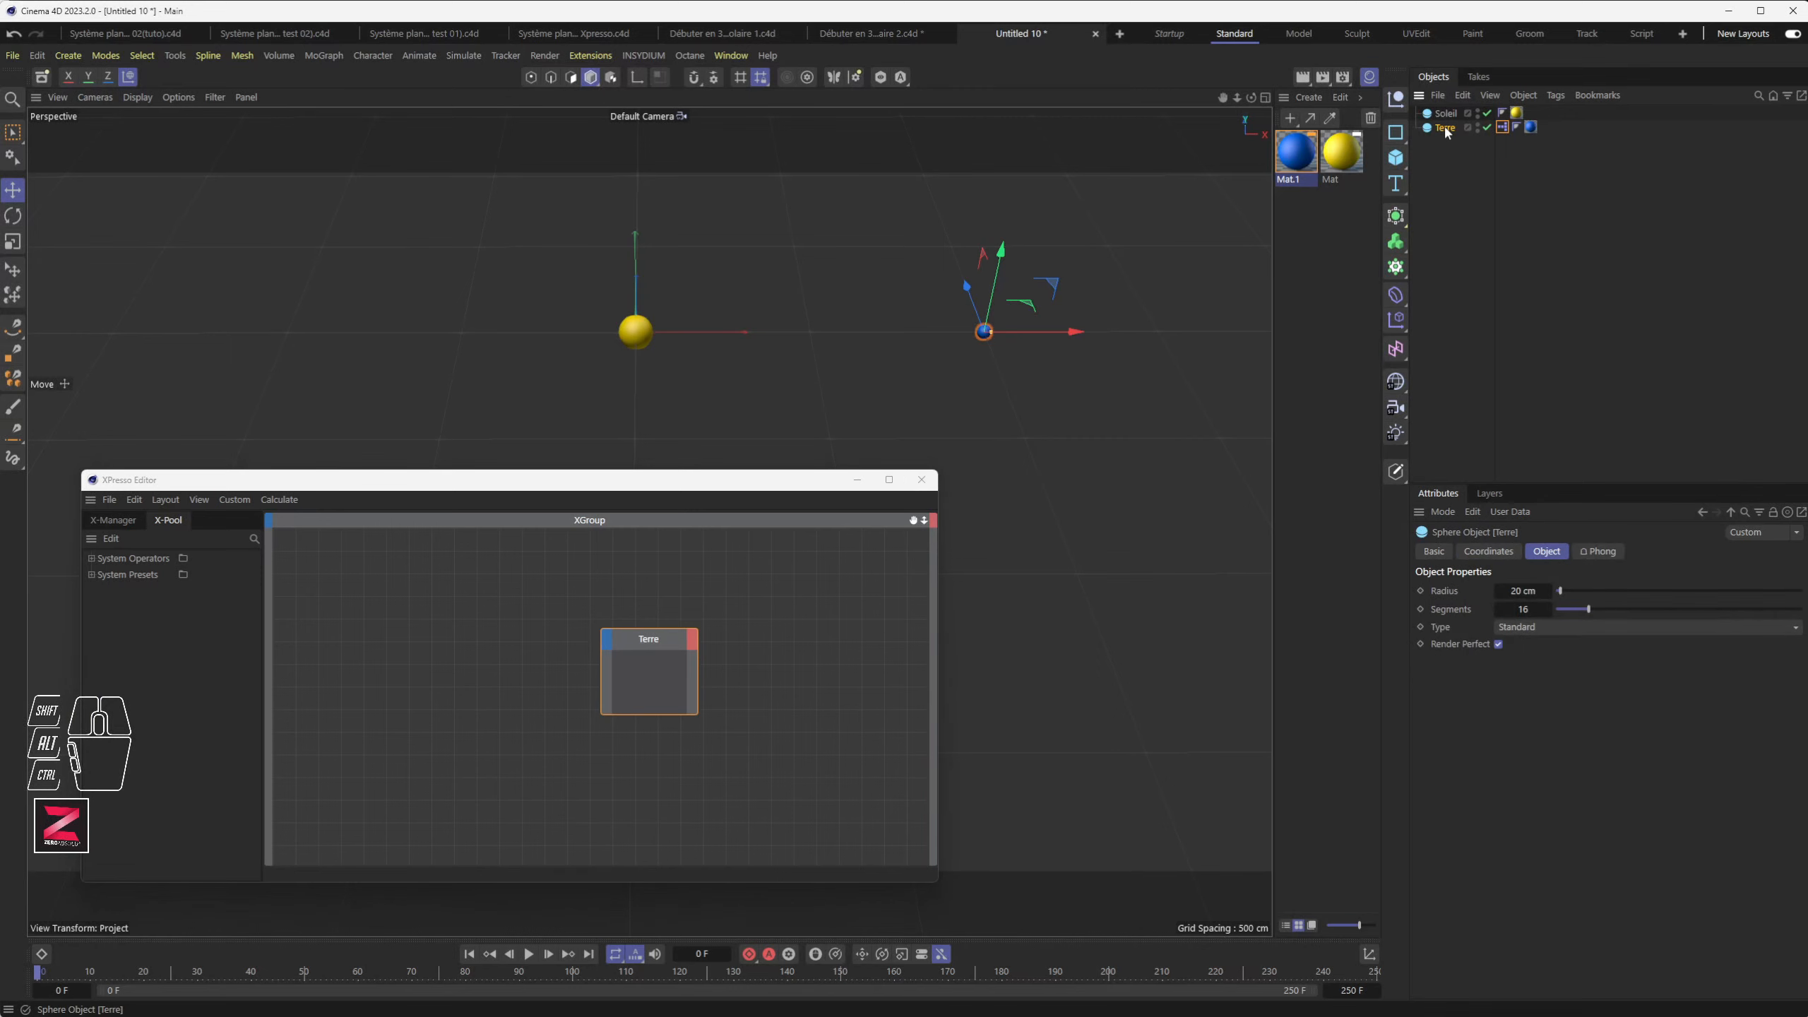
{"action": "left_click", "coordinate": [1434, 553]}
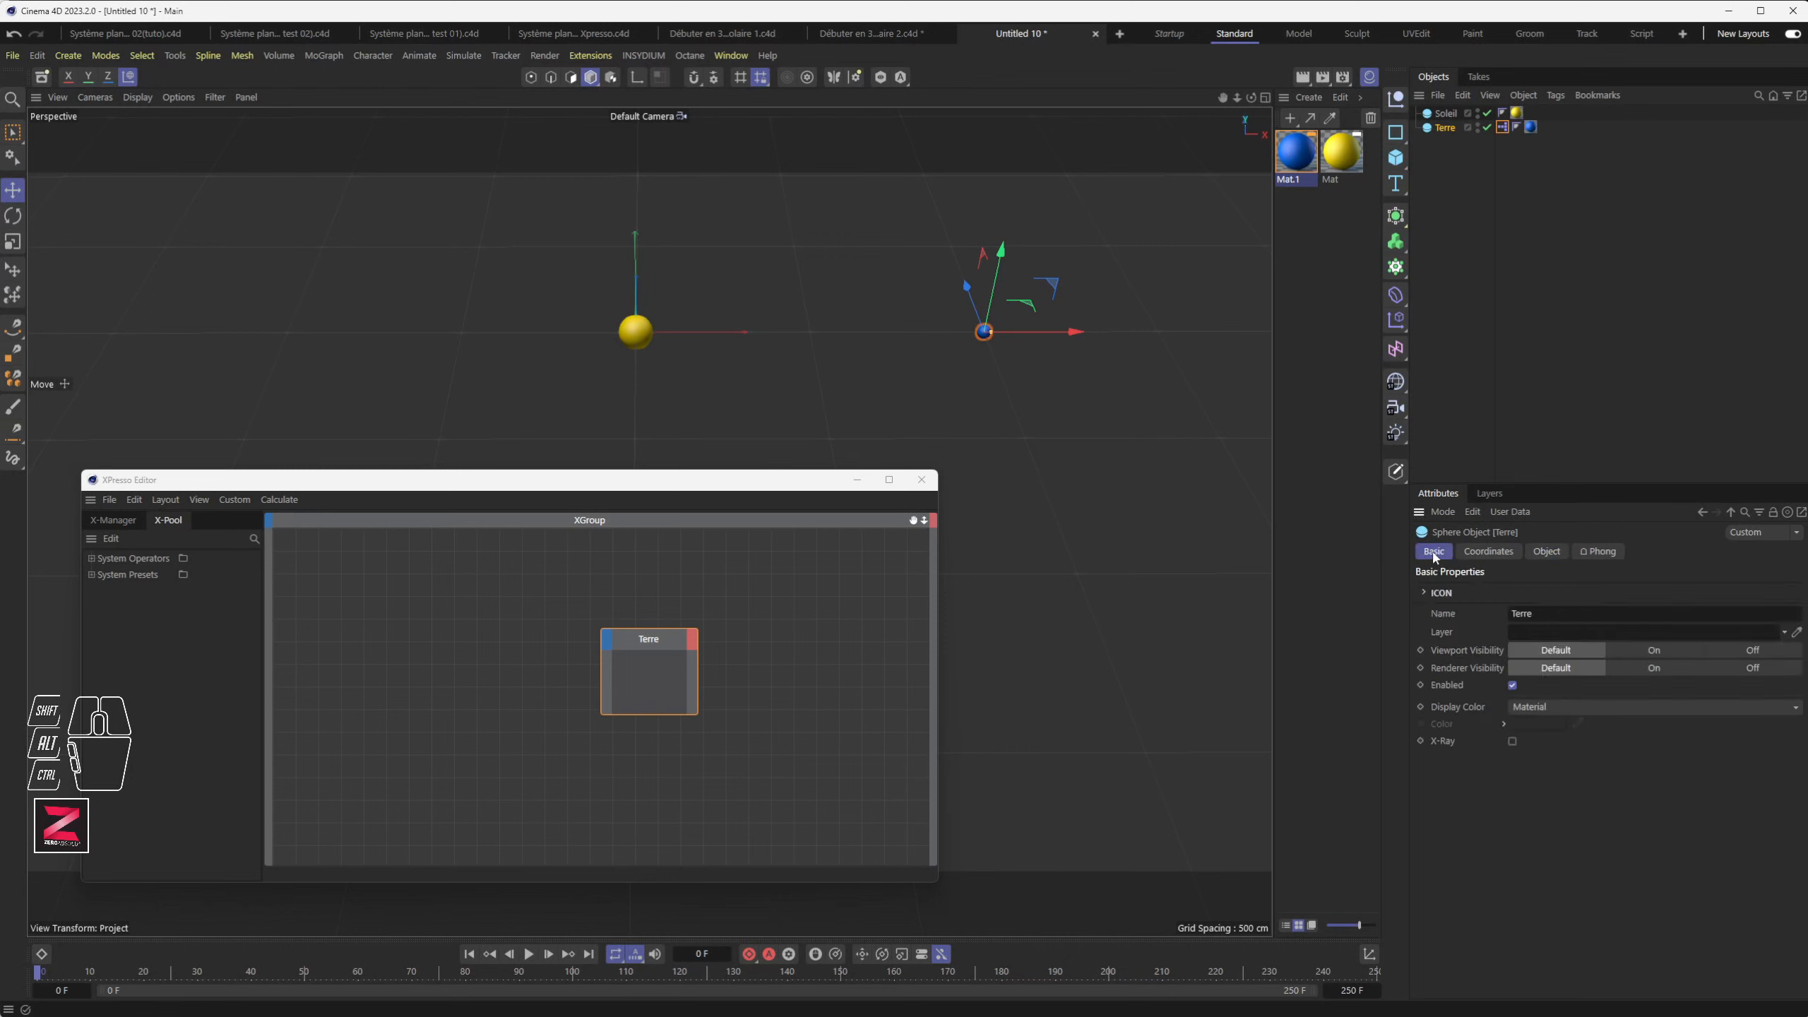
{"action": "left_click", "coordinate": [1492, 553]}
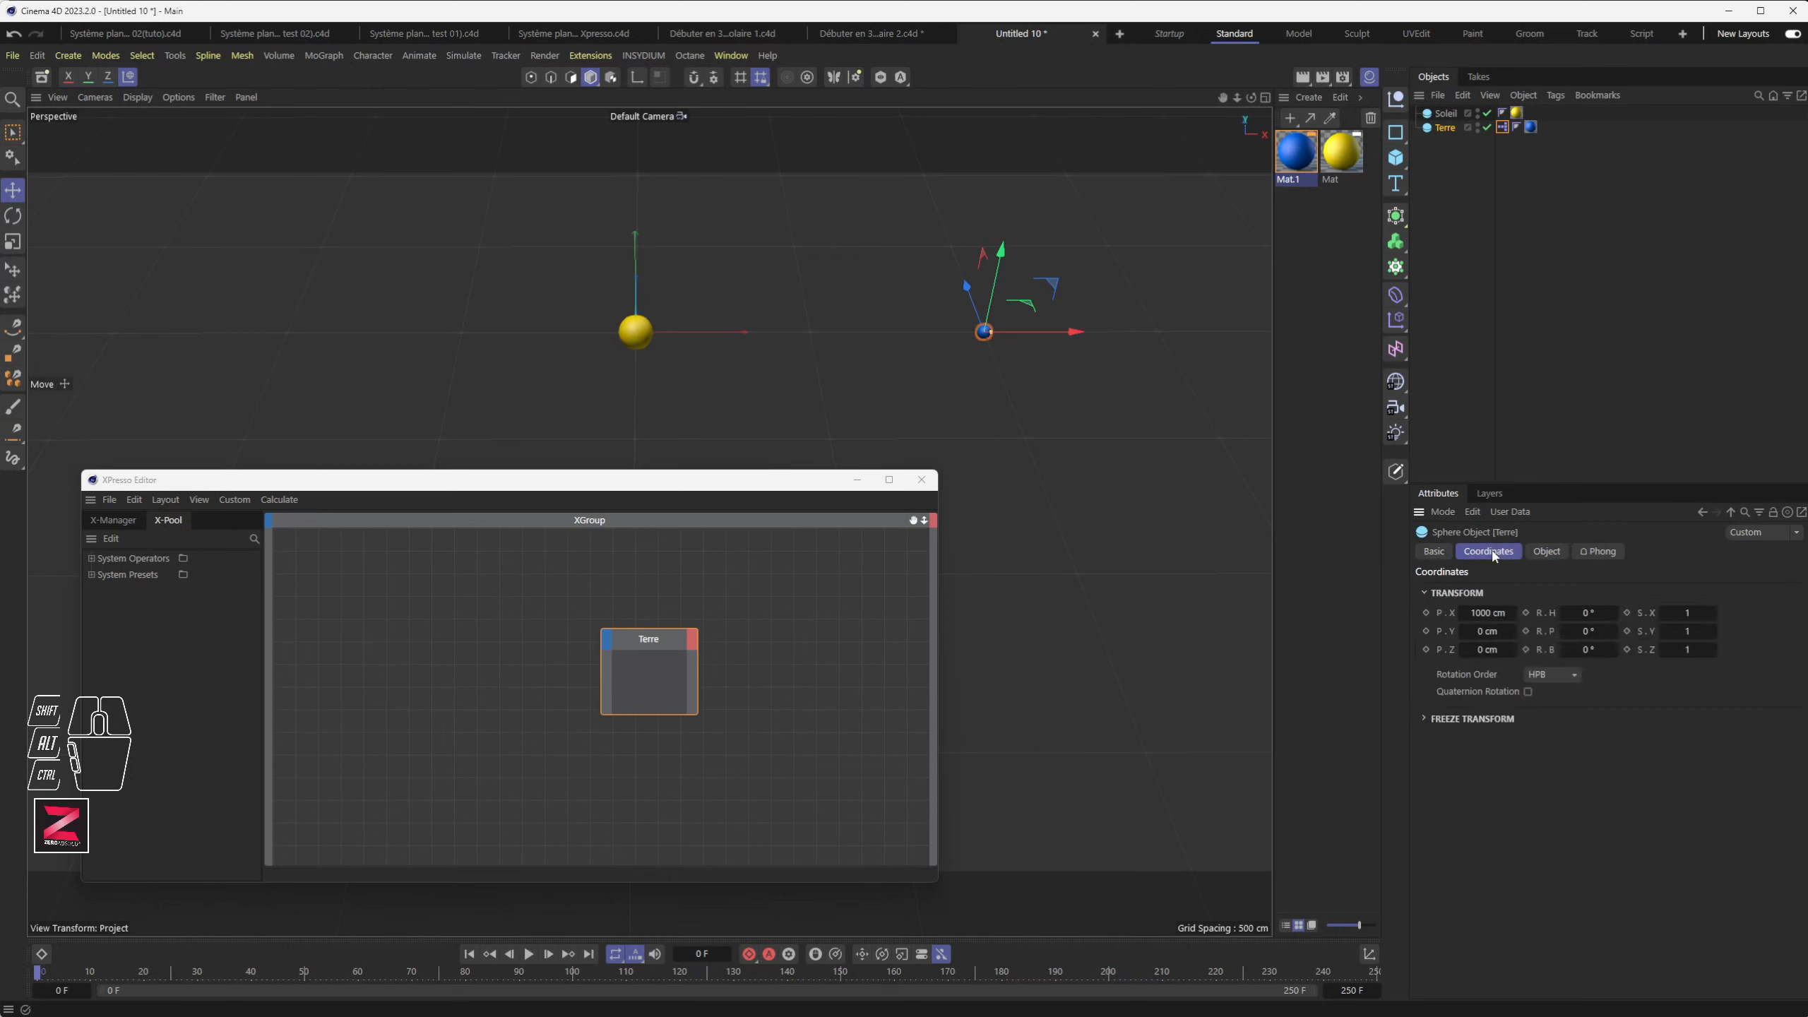
{"action": "left_click", "coordinate": [1545, 554]}
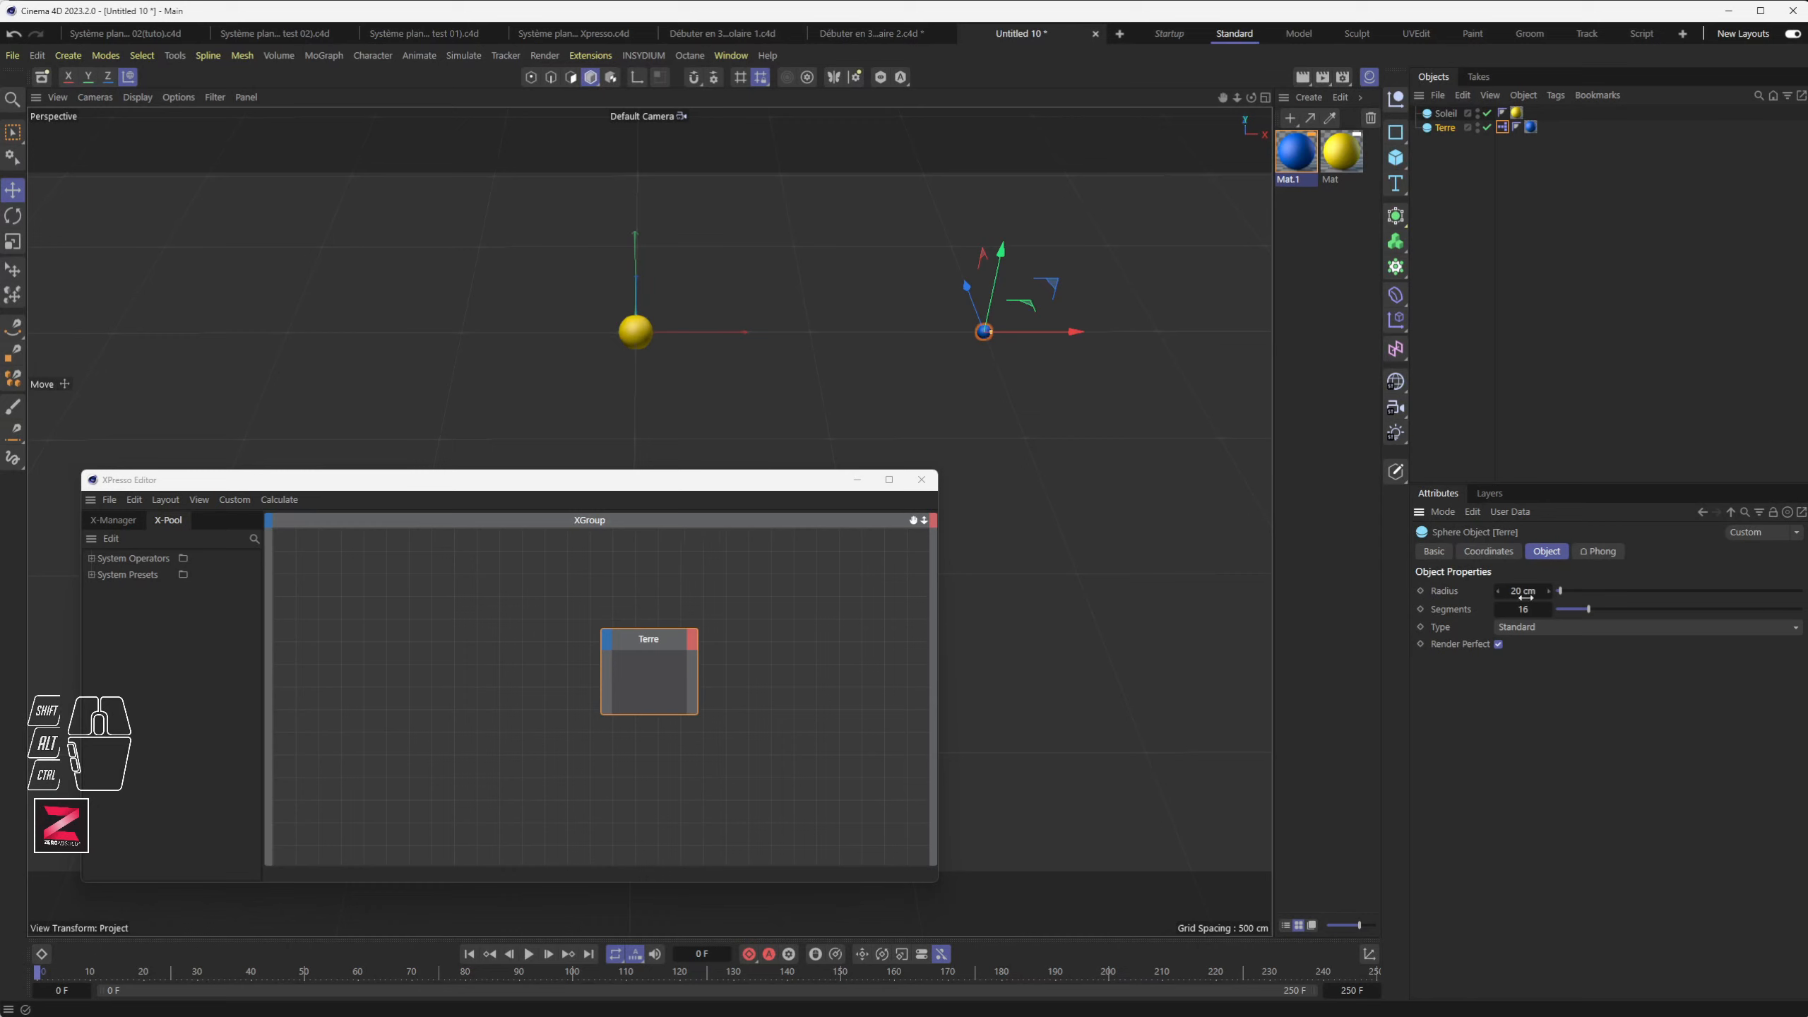
{"action": "left_click", "coordinate": [1486, 551]}
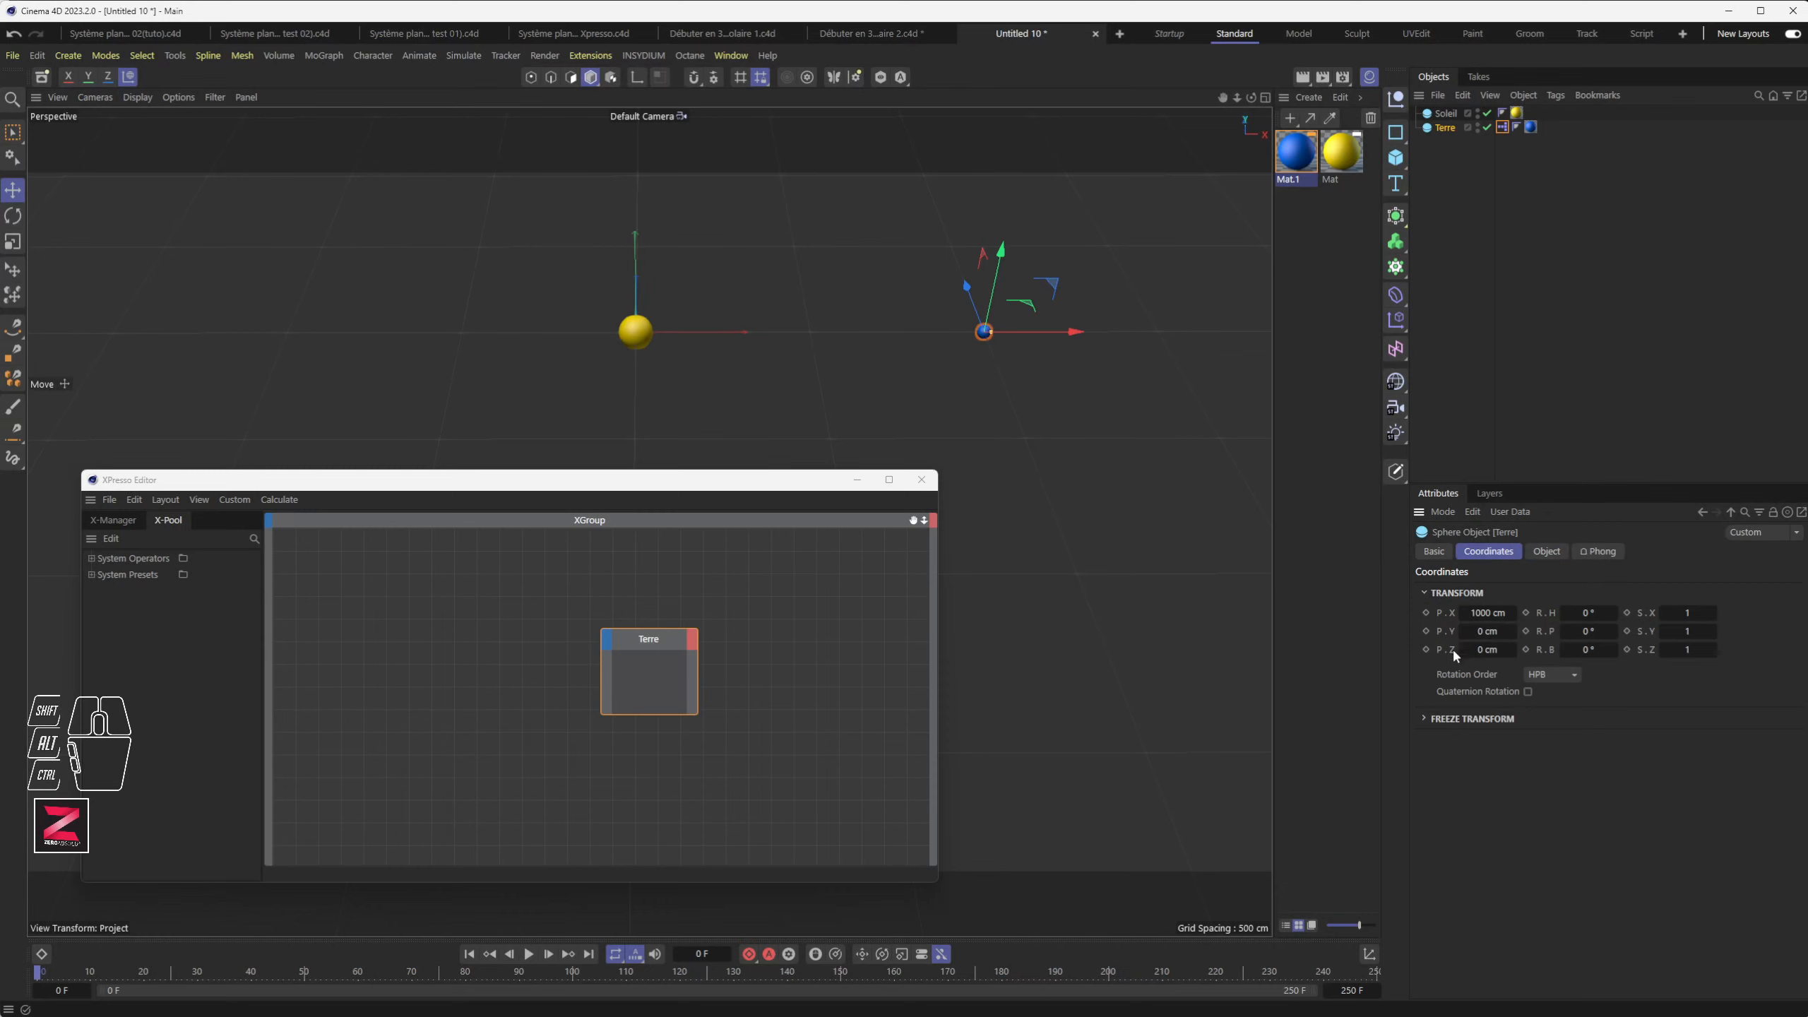
{"action": "left_click_drag", "start_coordinate": [656, 348], "coordinate": [657, 429], "text": "alt"}
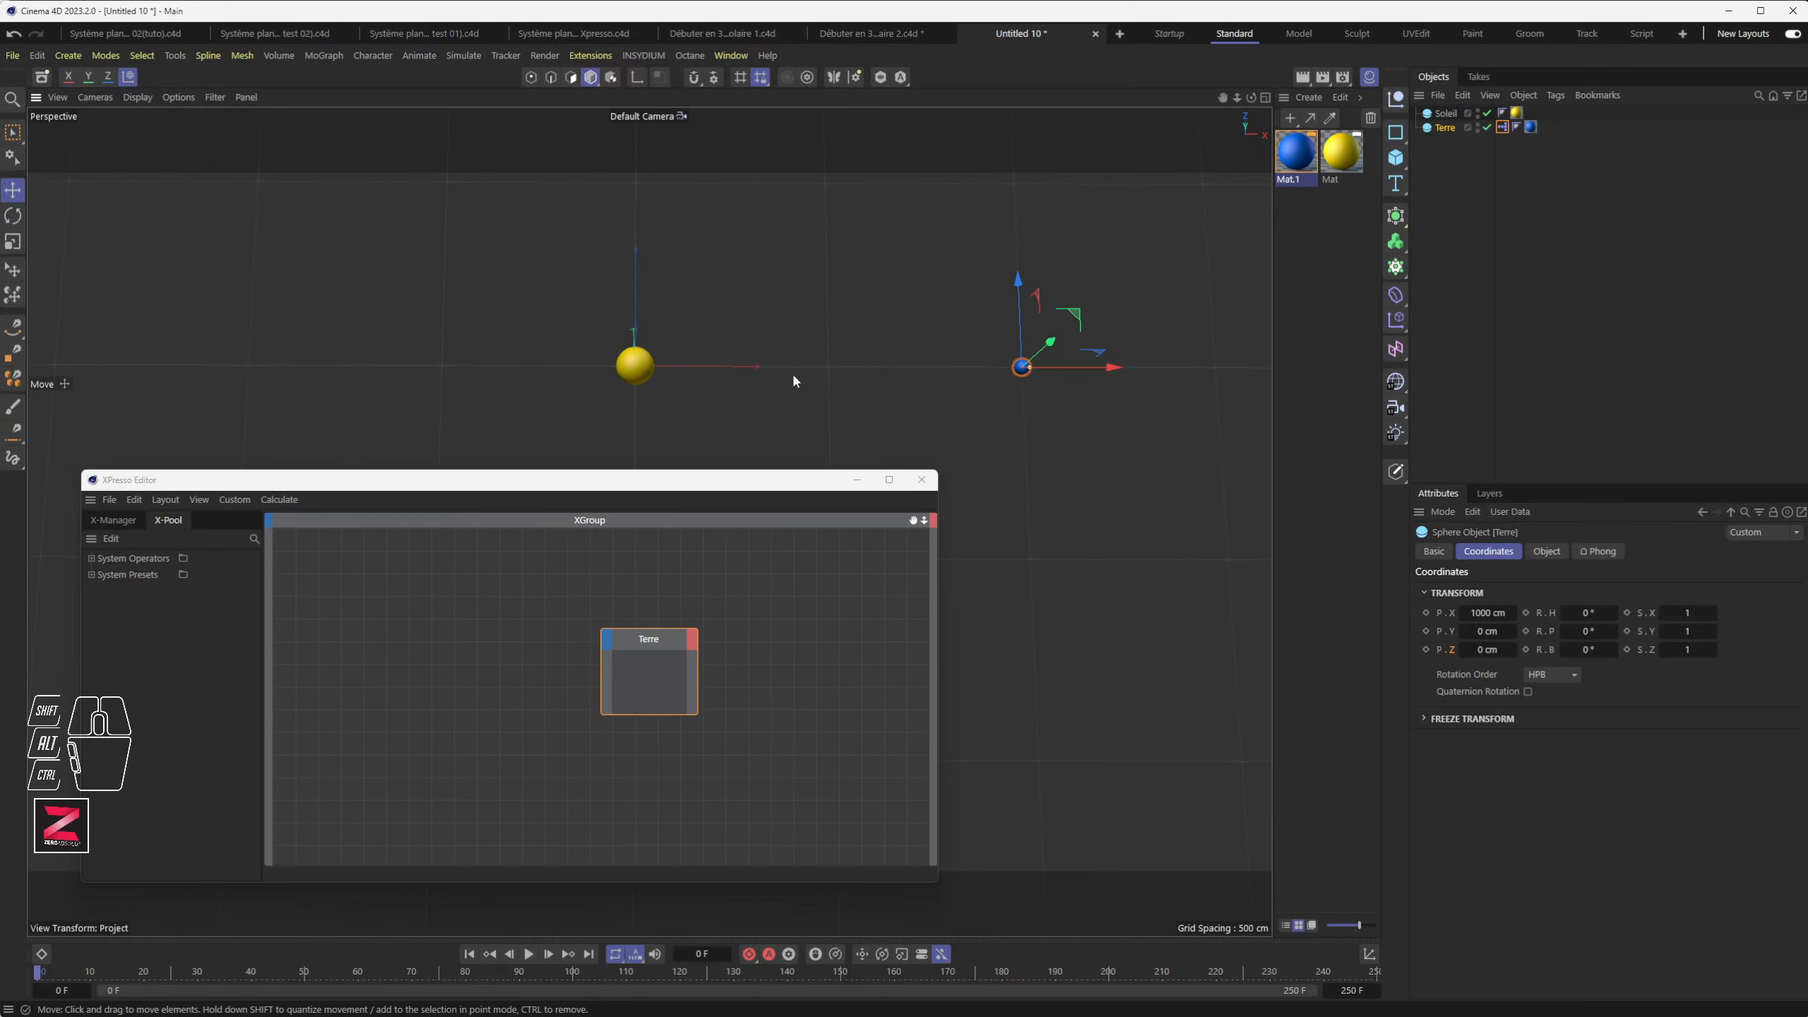
{"action": "left_click_drag", "start_coordinate": [721, 460], "coordinate": [717, 311], "text": "alt"}
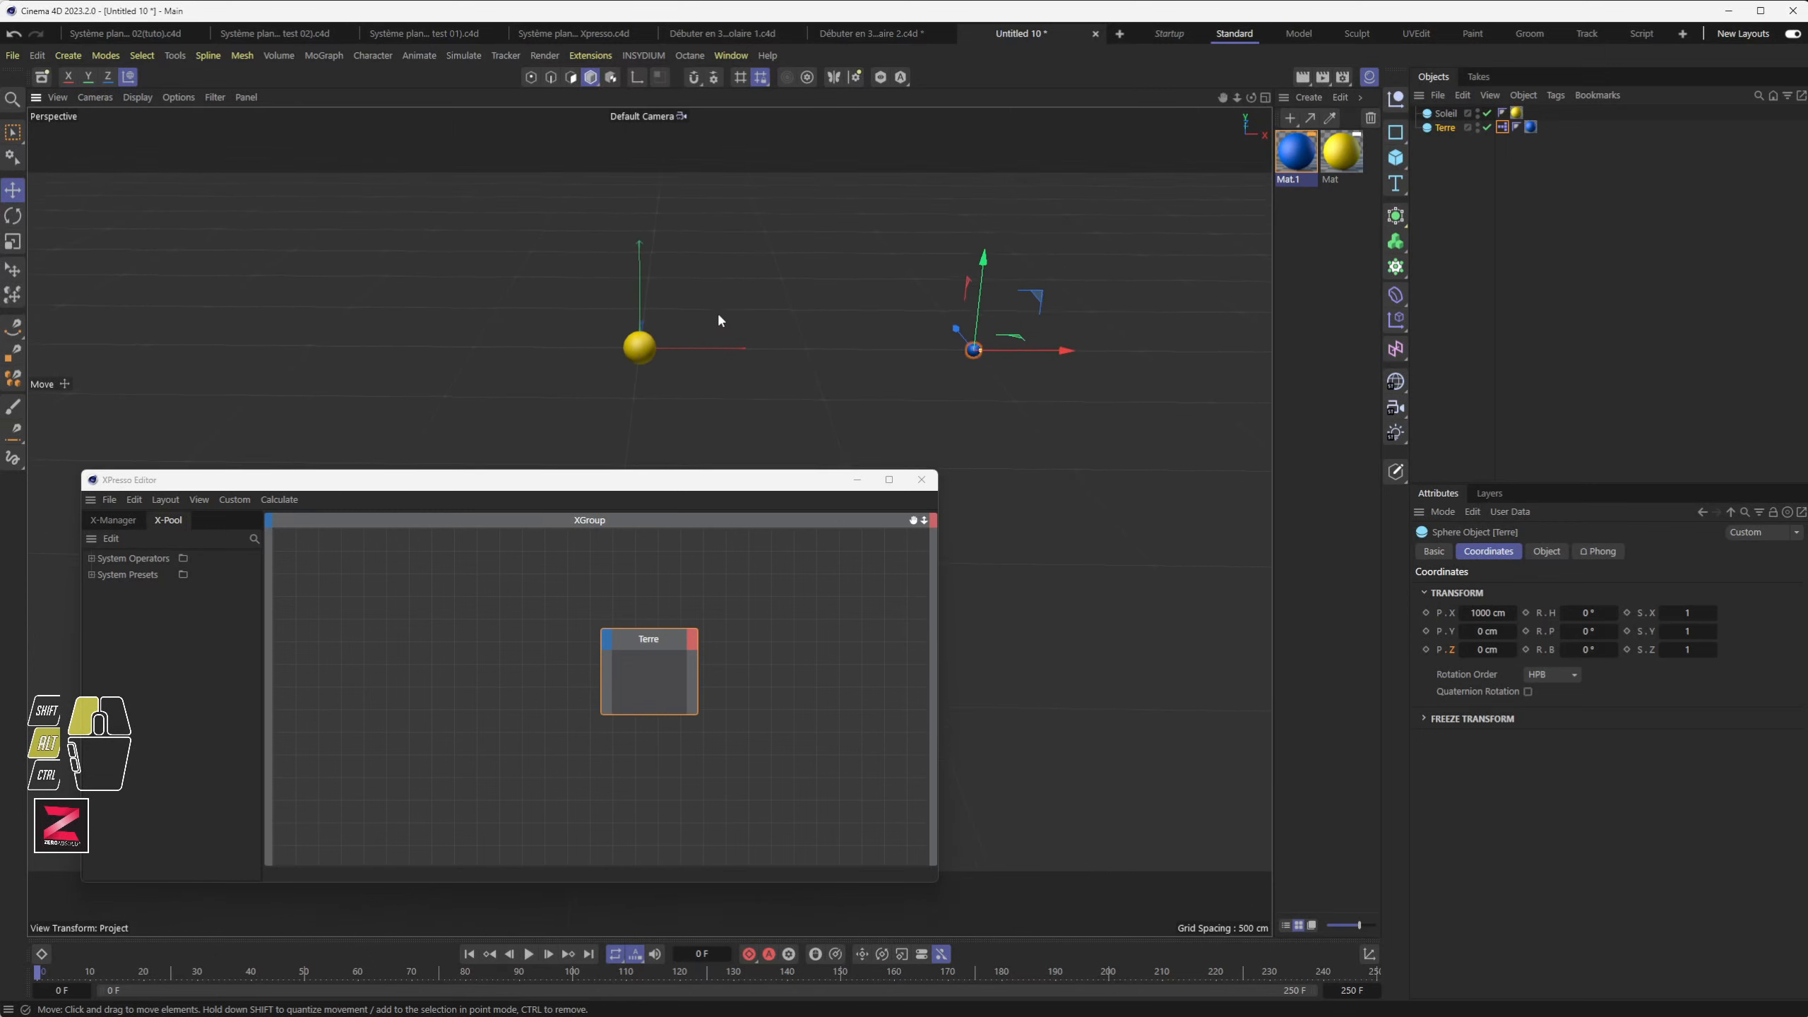
Step: Examine the input ports available on the Terre node under Basic Properties and Coordinates, comparing them with the sphere's own coordinates
{"action": "left_click", "coordinate": [607, 639]}
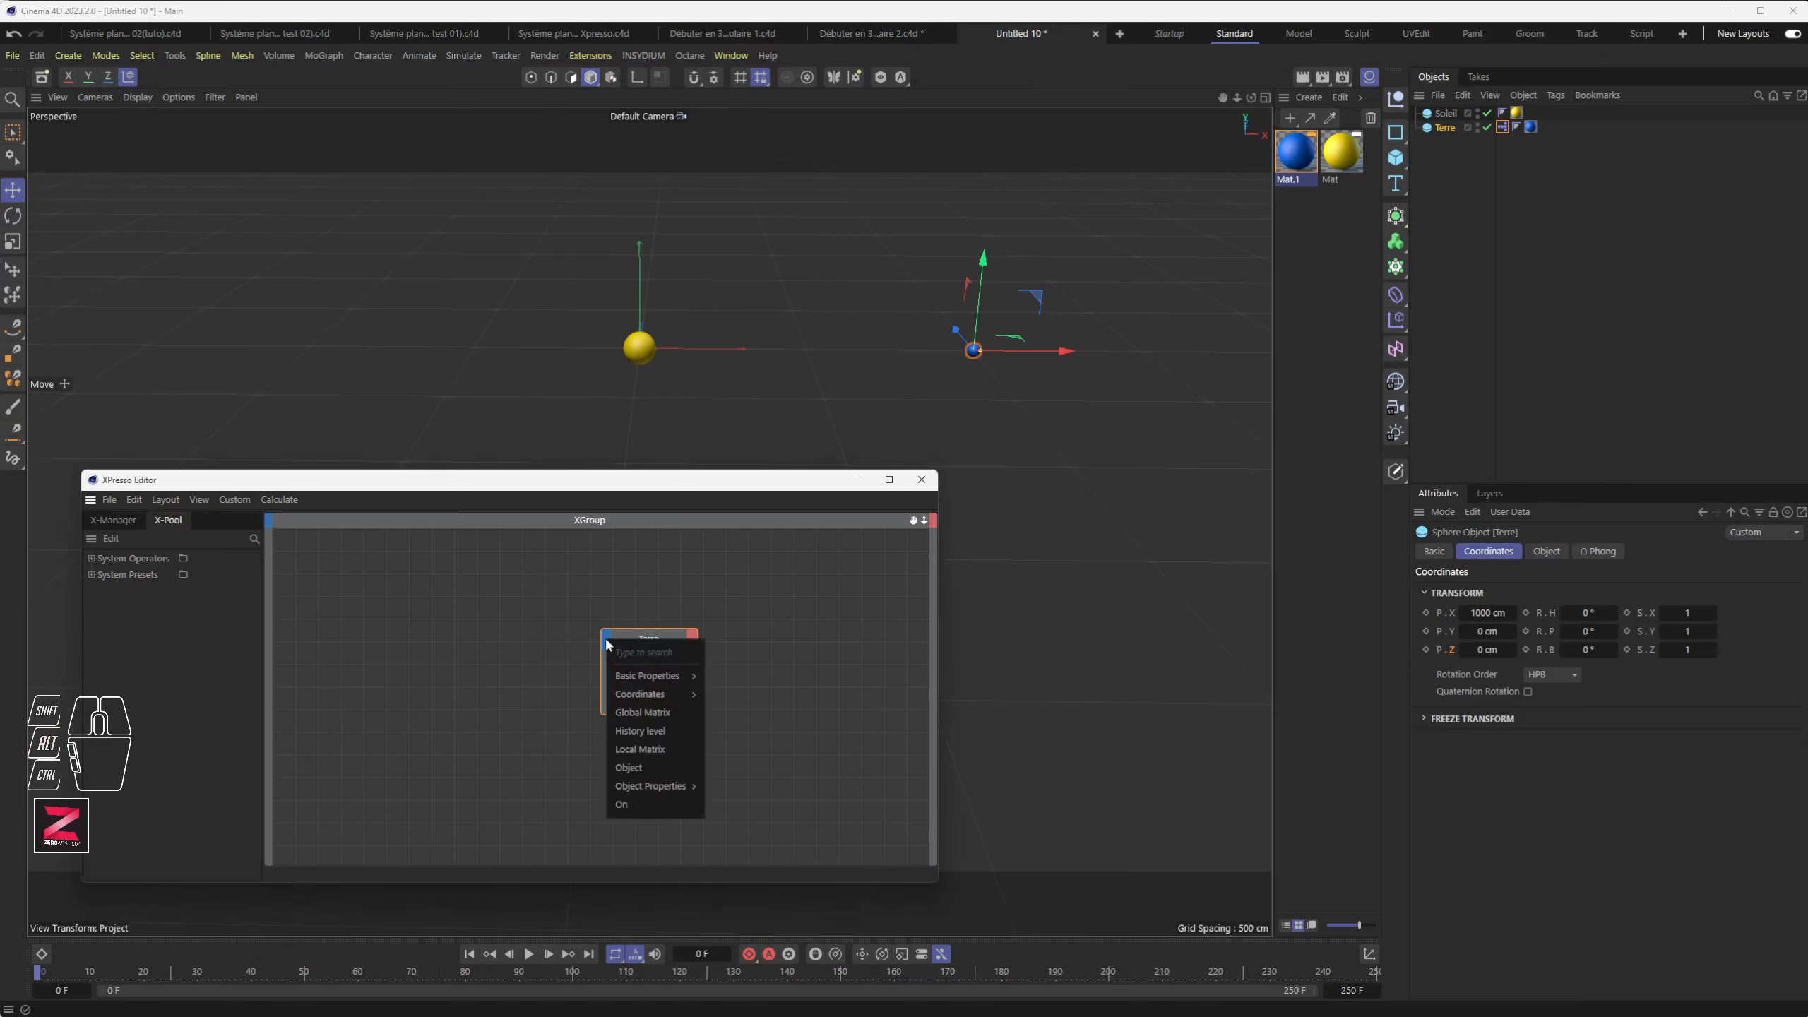
{"action": "mouse_move", "coordinate": [621, 678]}
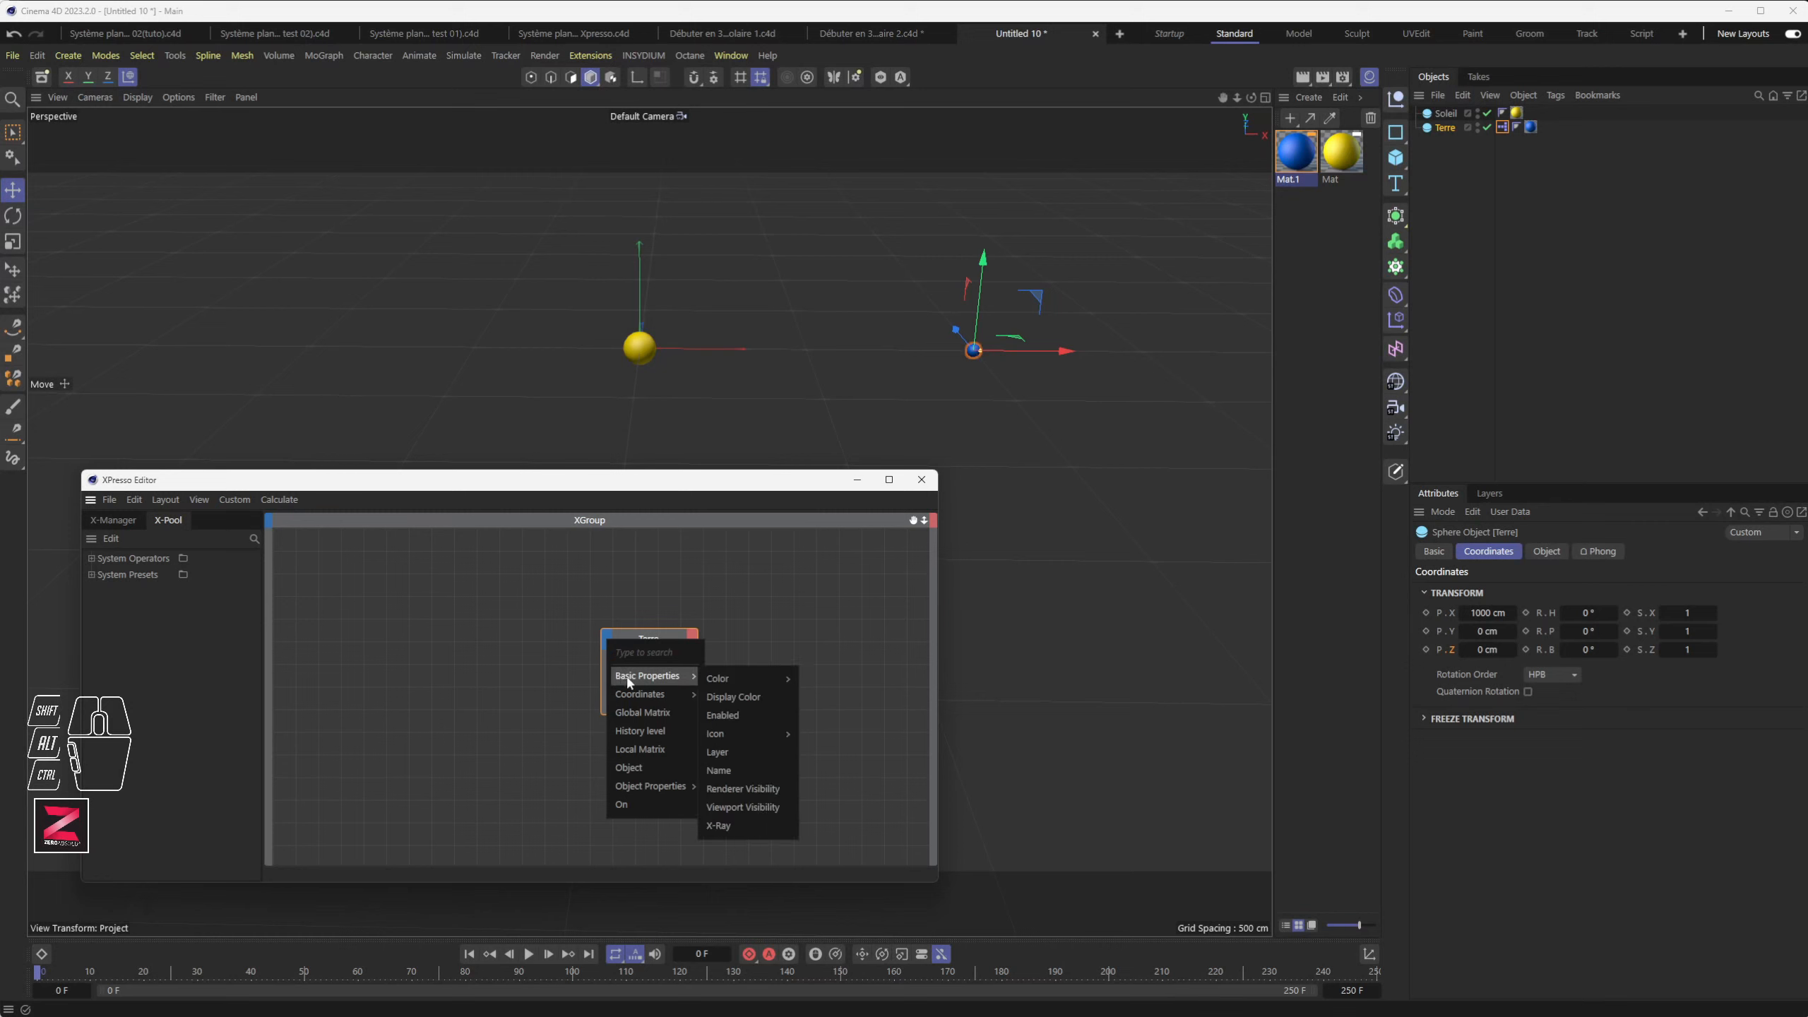
{"action": "mouse_move", "coordinate": [664, 700]}
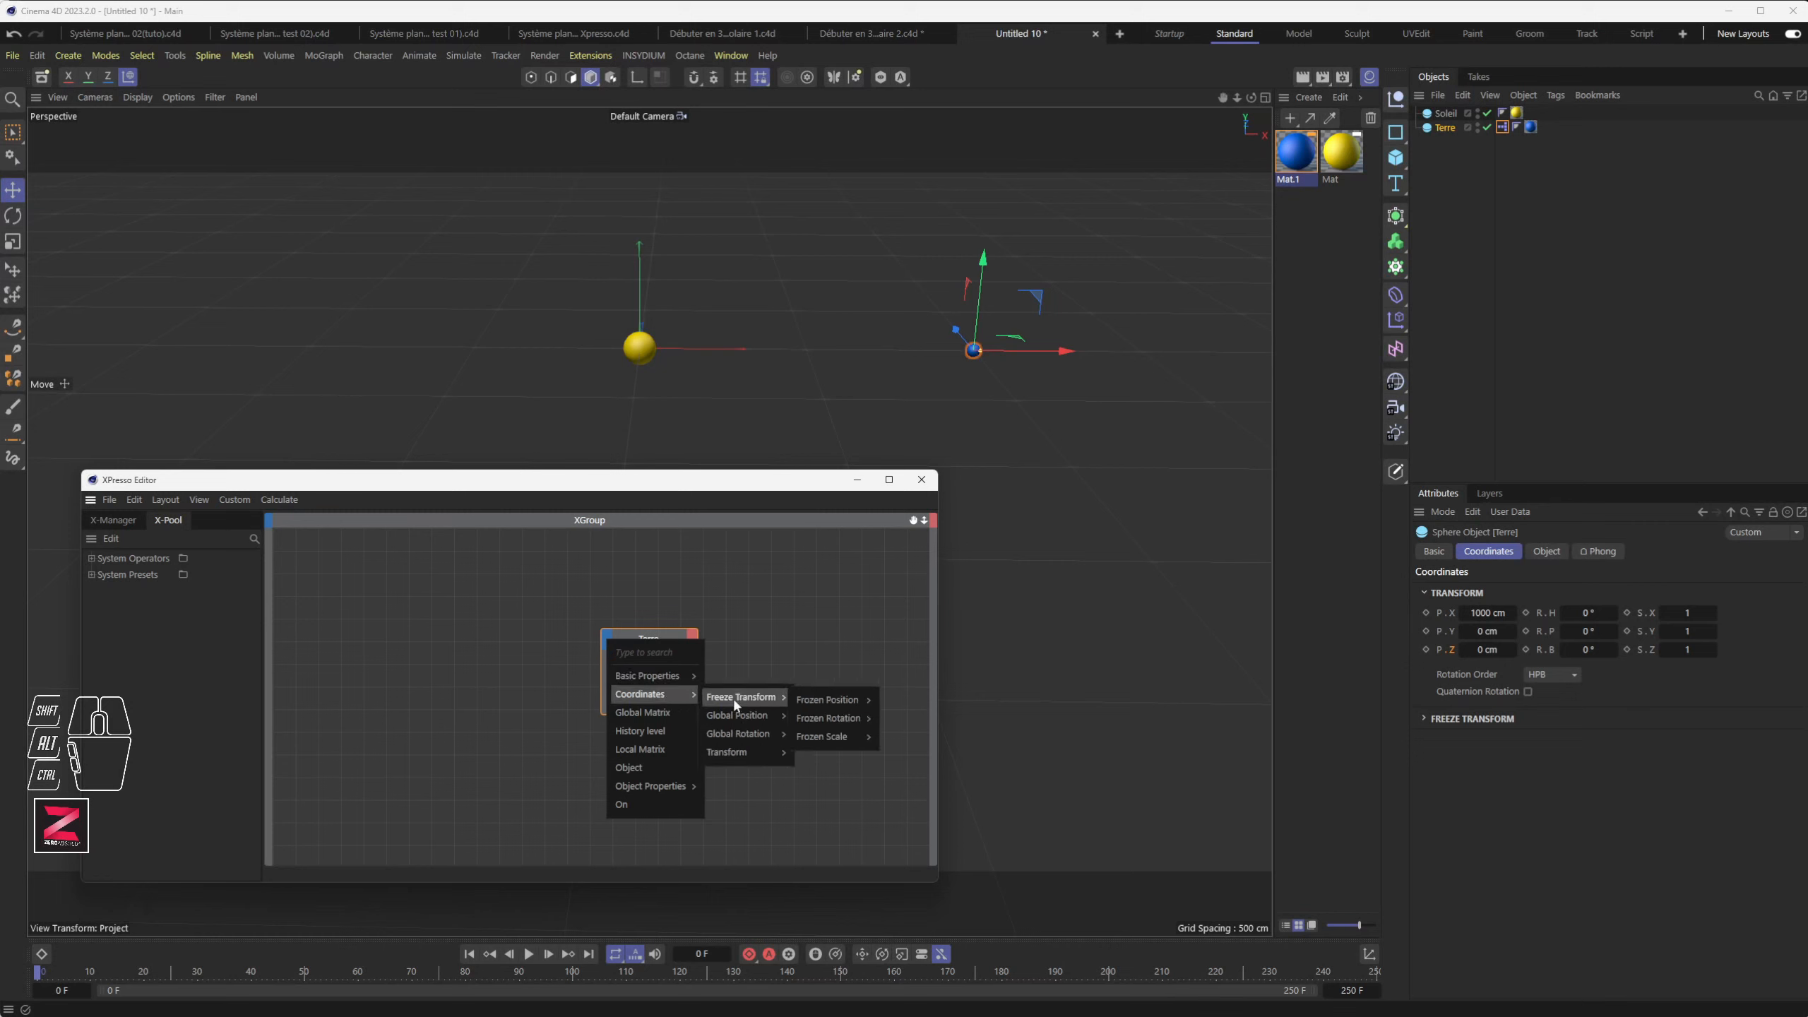
{"action": "mouse_move", "coordinate": [750, 722]}
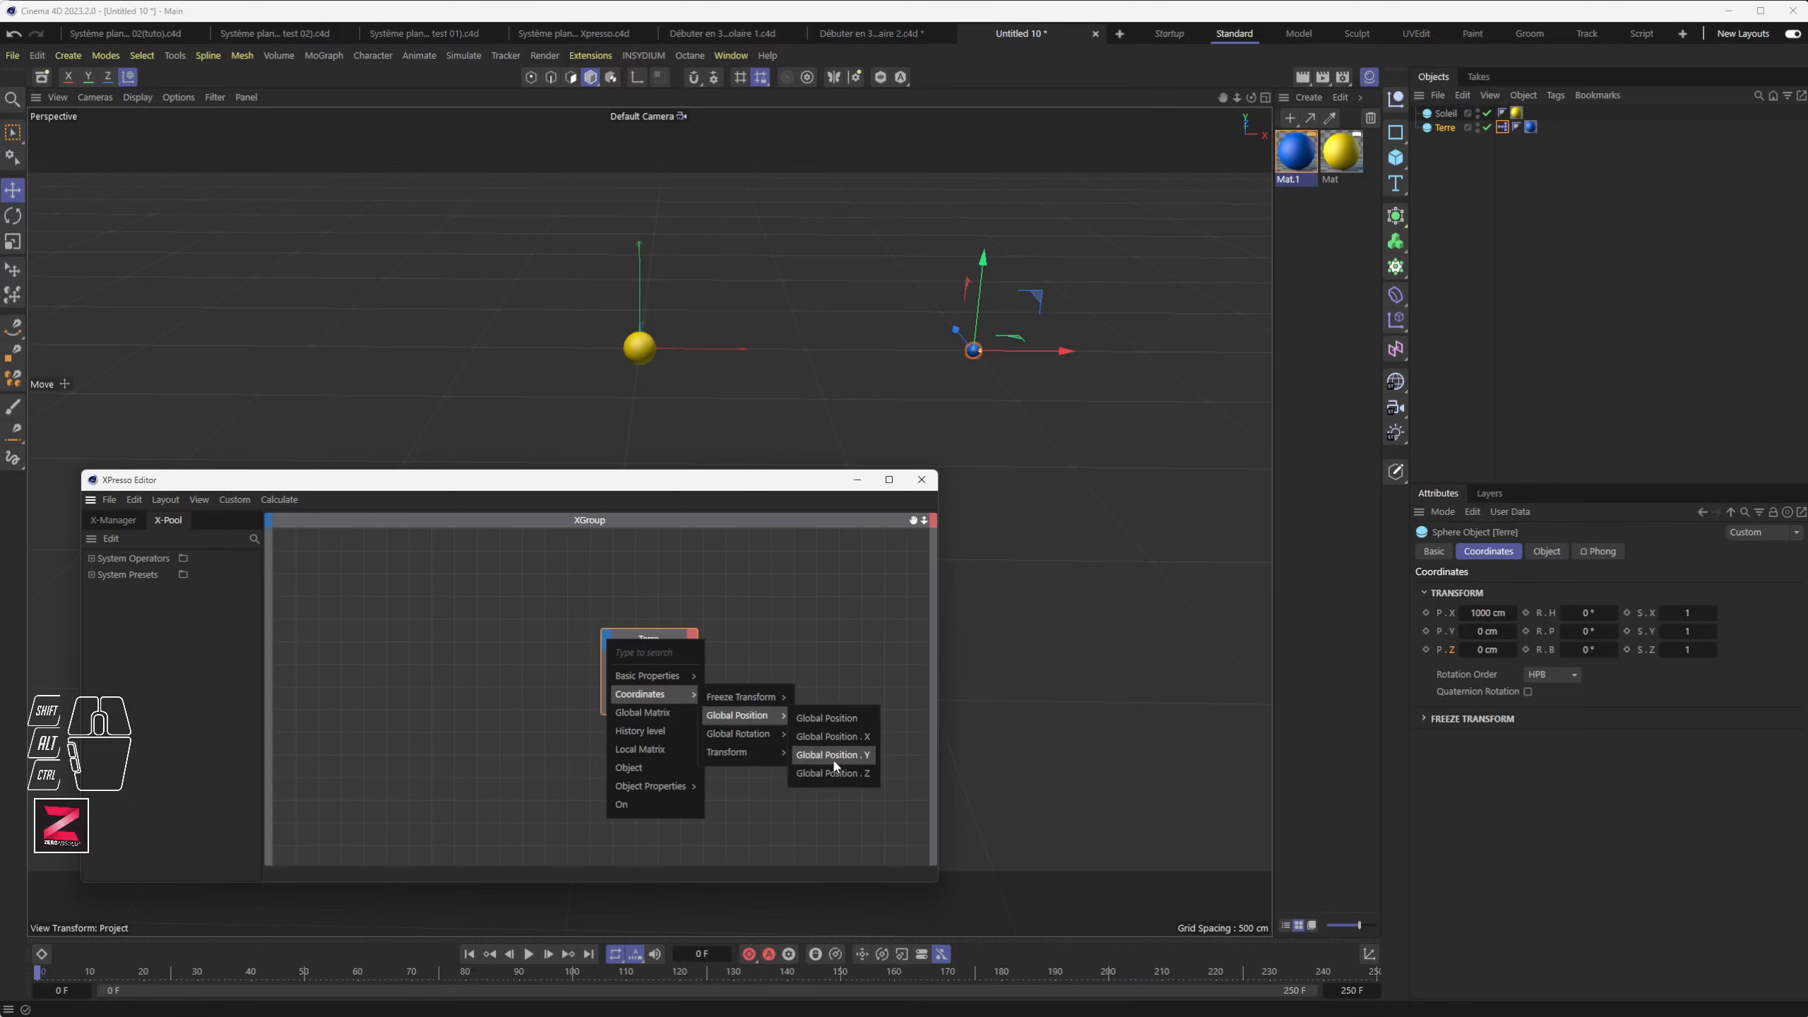
{"action": "mouse_move", "coordinate": [751, 760]}
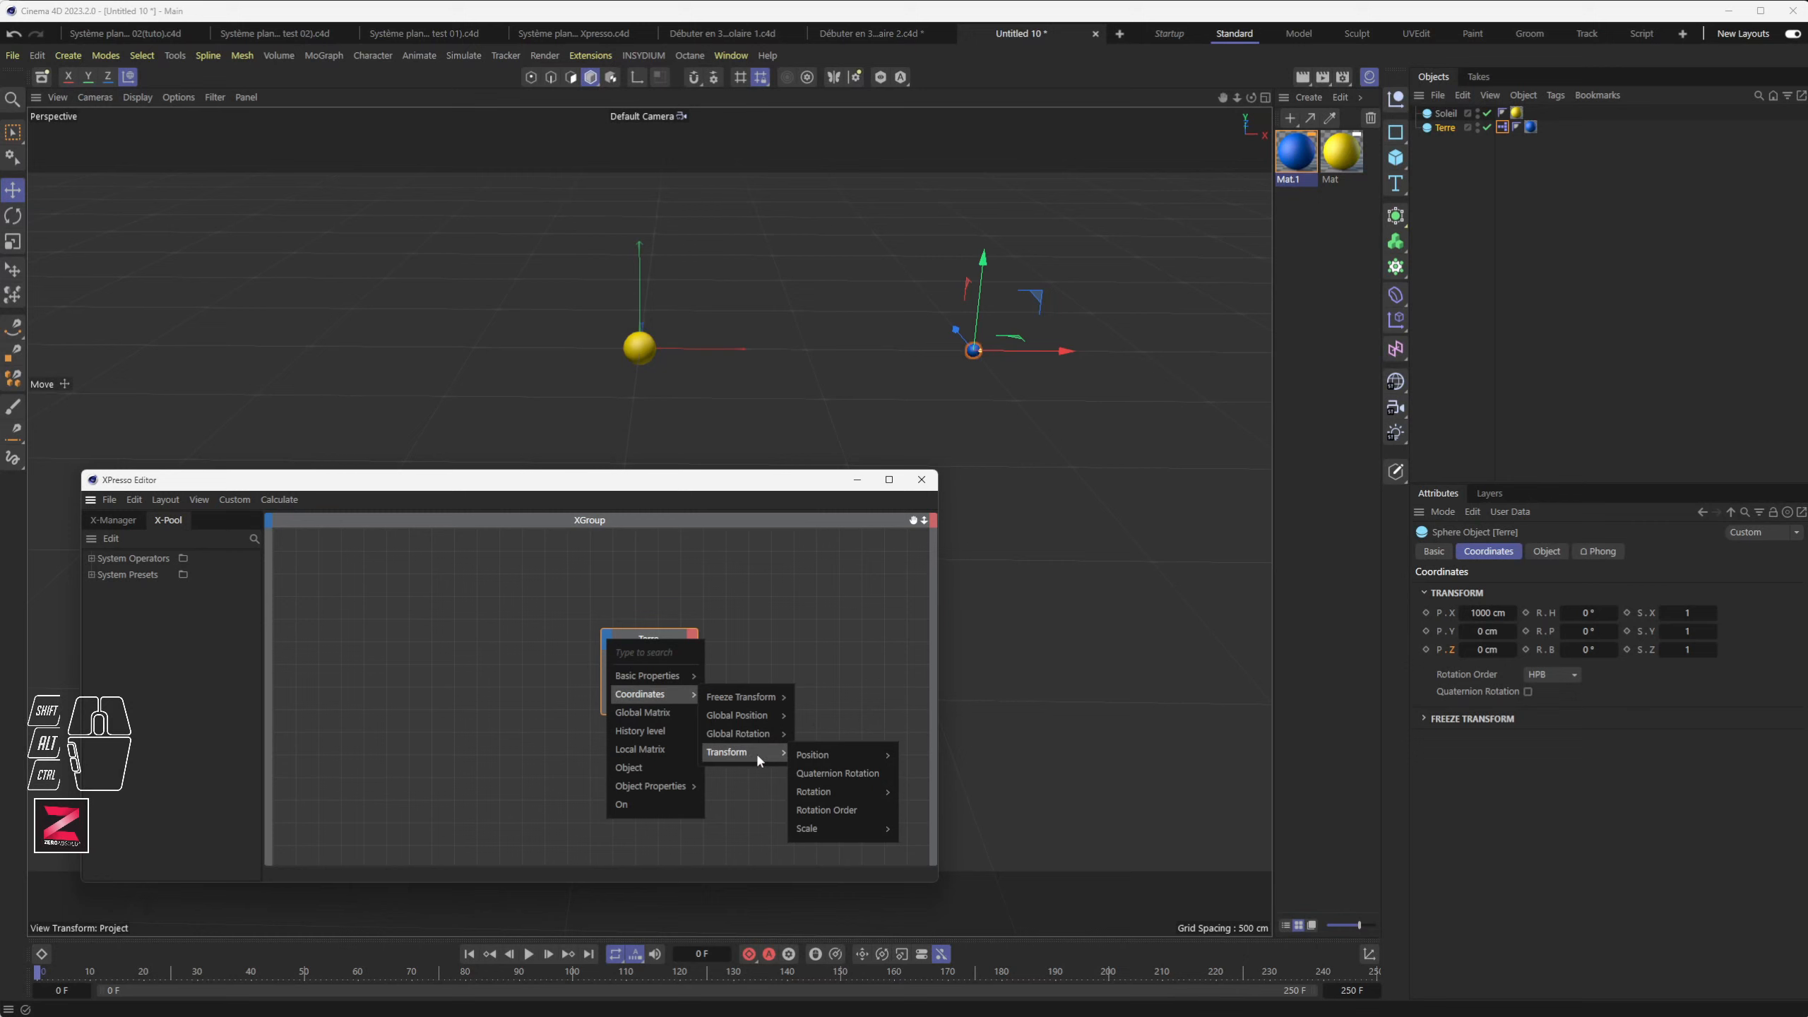
{"action": "left_click", "coordinate": [1469, 748]}
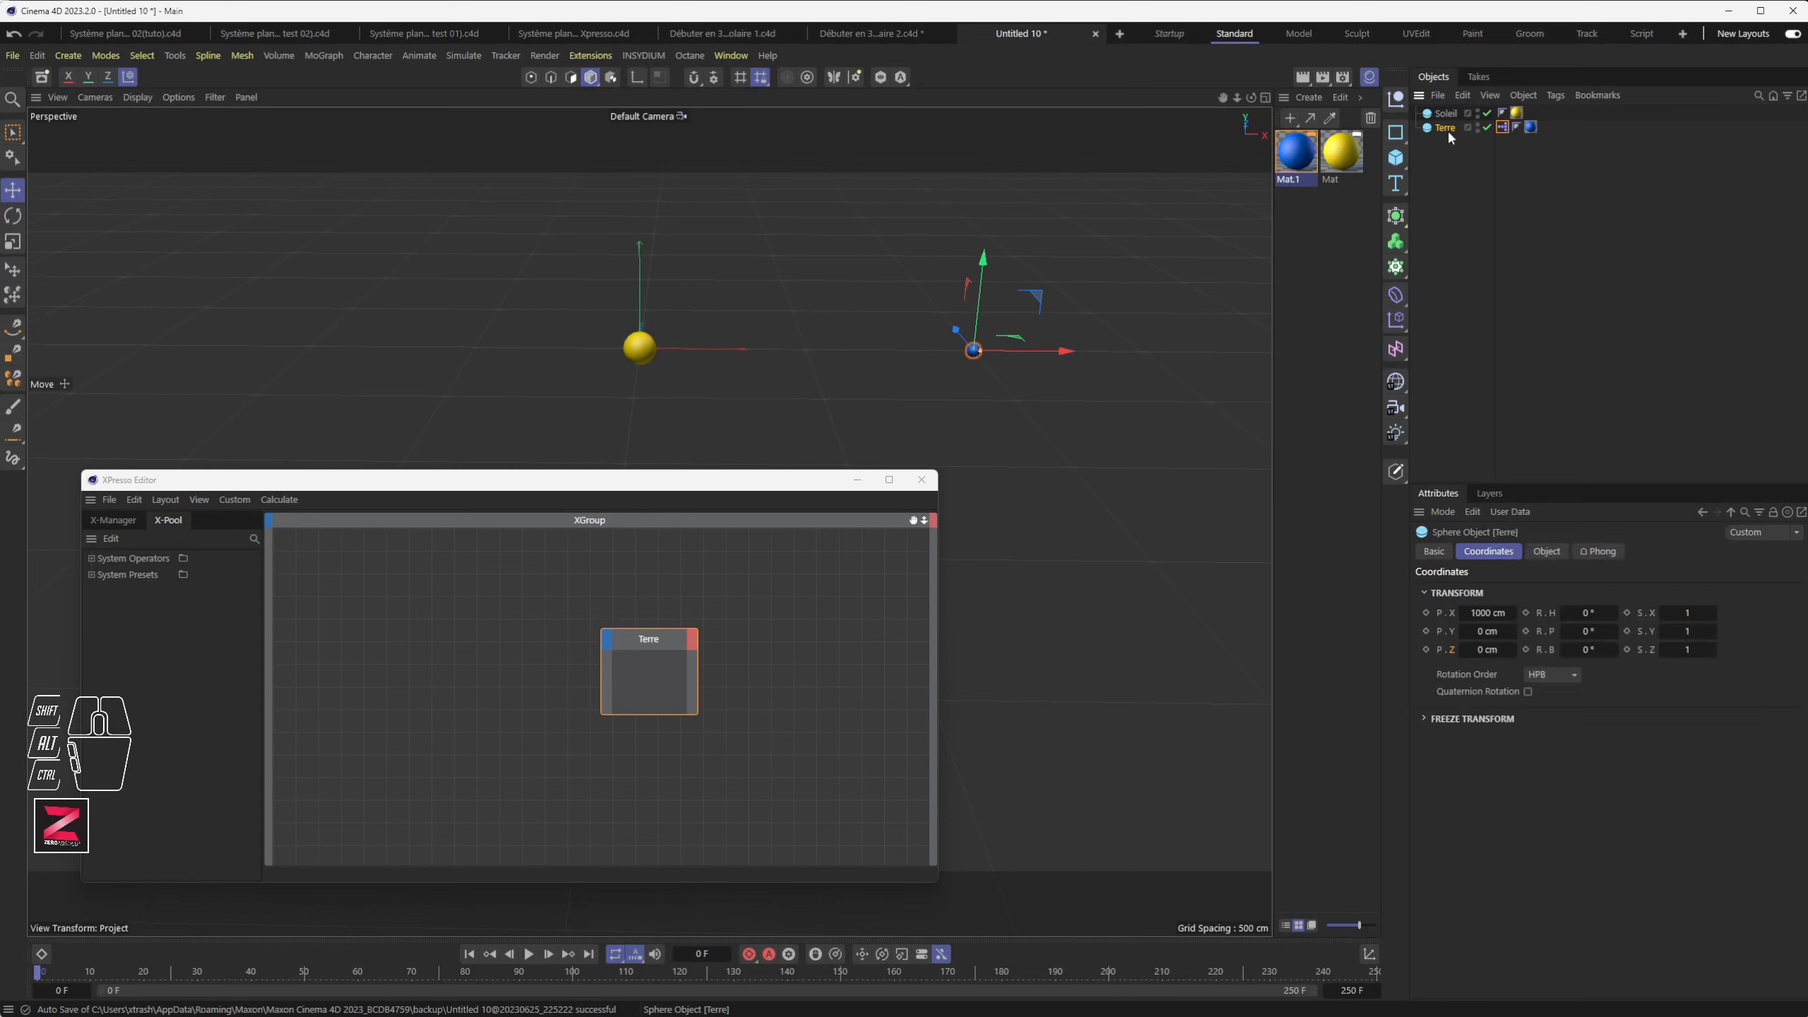
{"action": "left_click", "coordinate": [1486, 555]}
Step: Add a Position . X input port to the Terre node from its Transform coordinates
{"action": "left_click", "coordinate": [606, 637]}
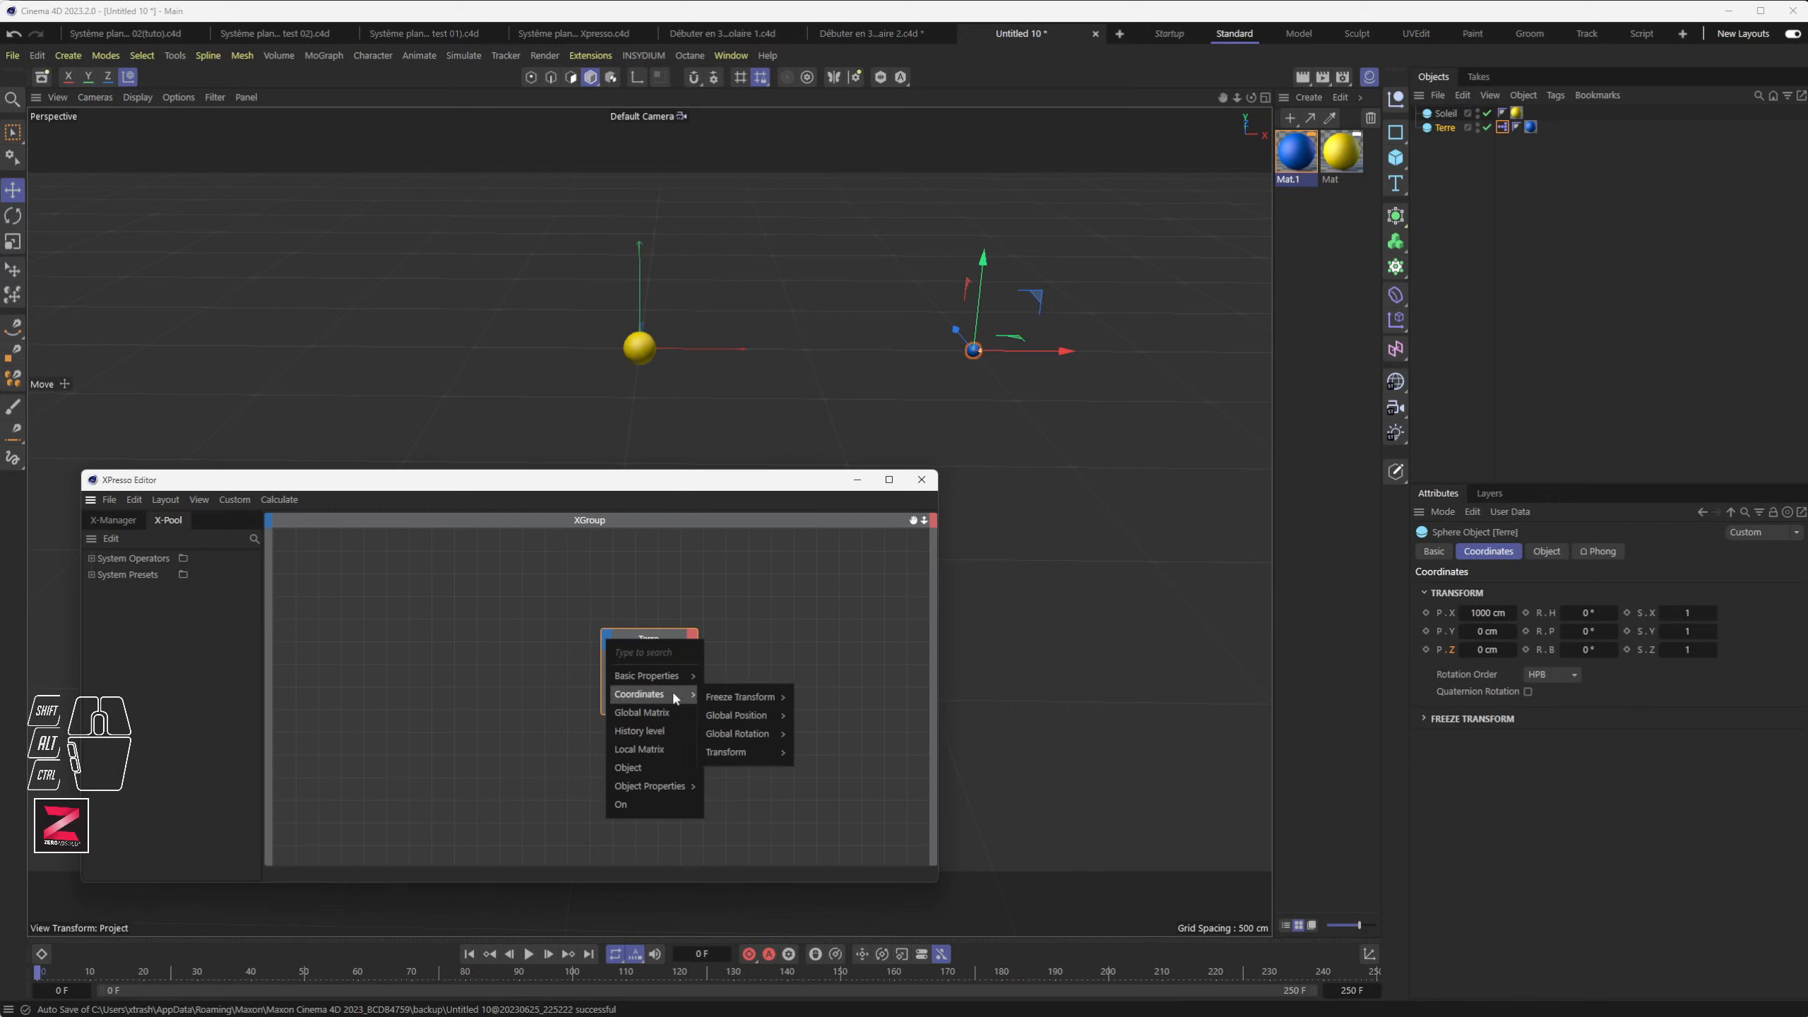
{"action": "mouse_move", "coordinate": [744, 754]}
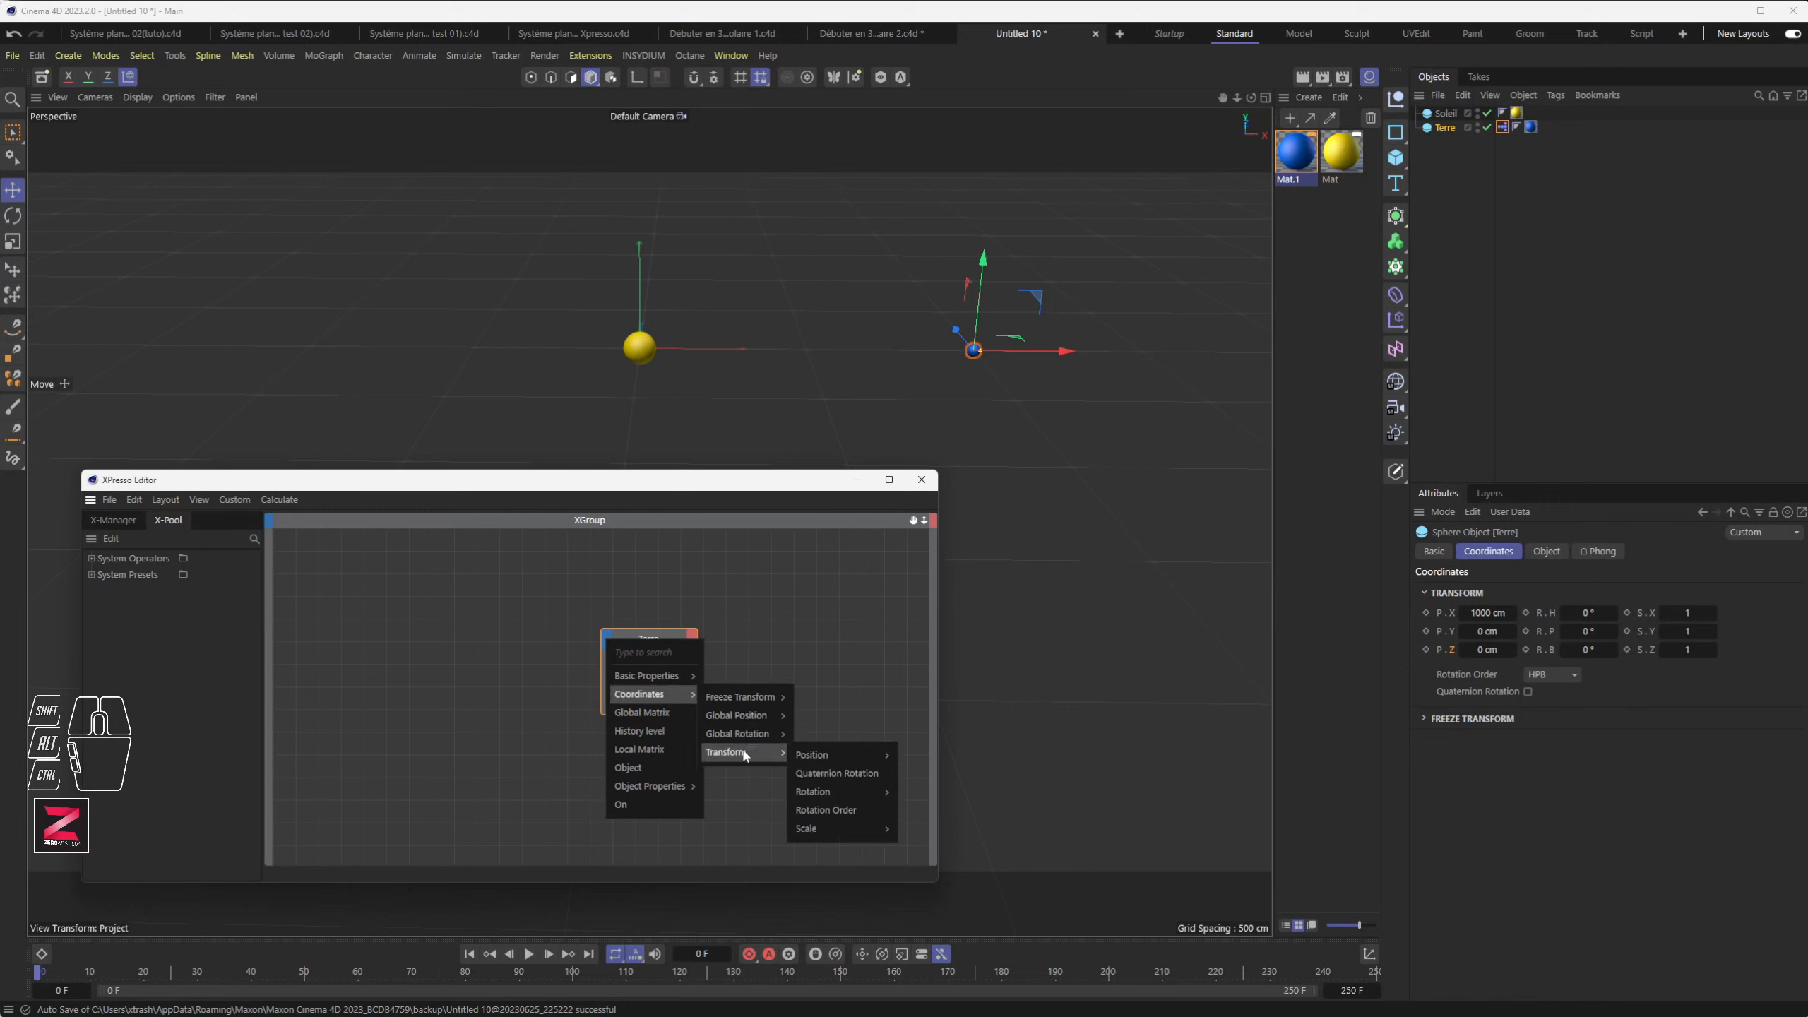
{"action": "mouse_move", "coordinate": [847, 763]}
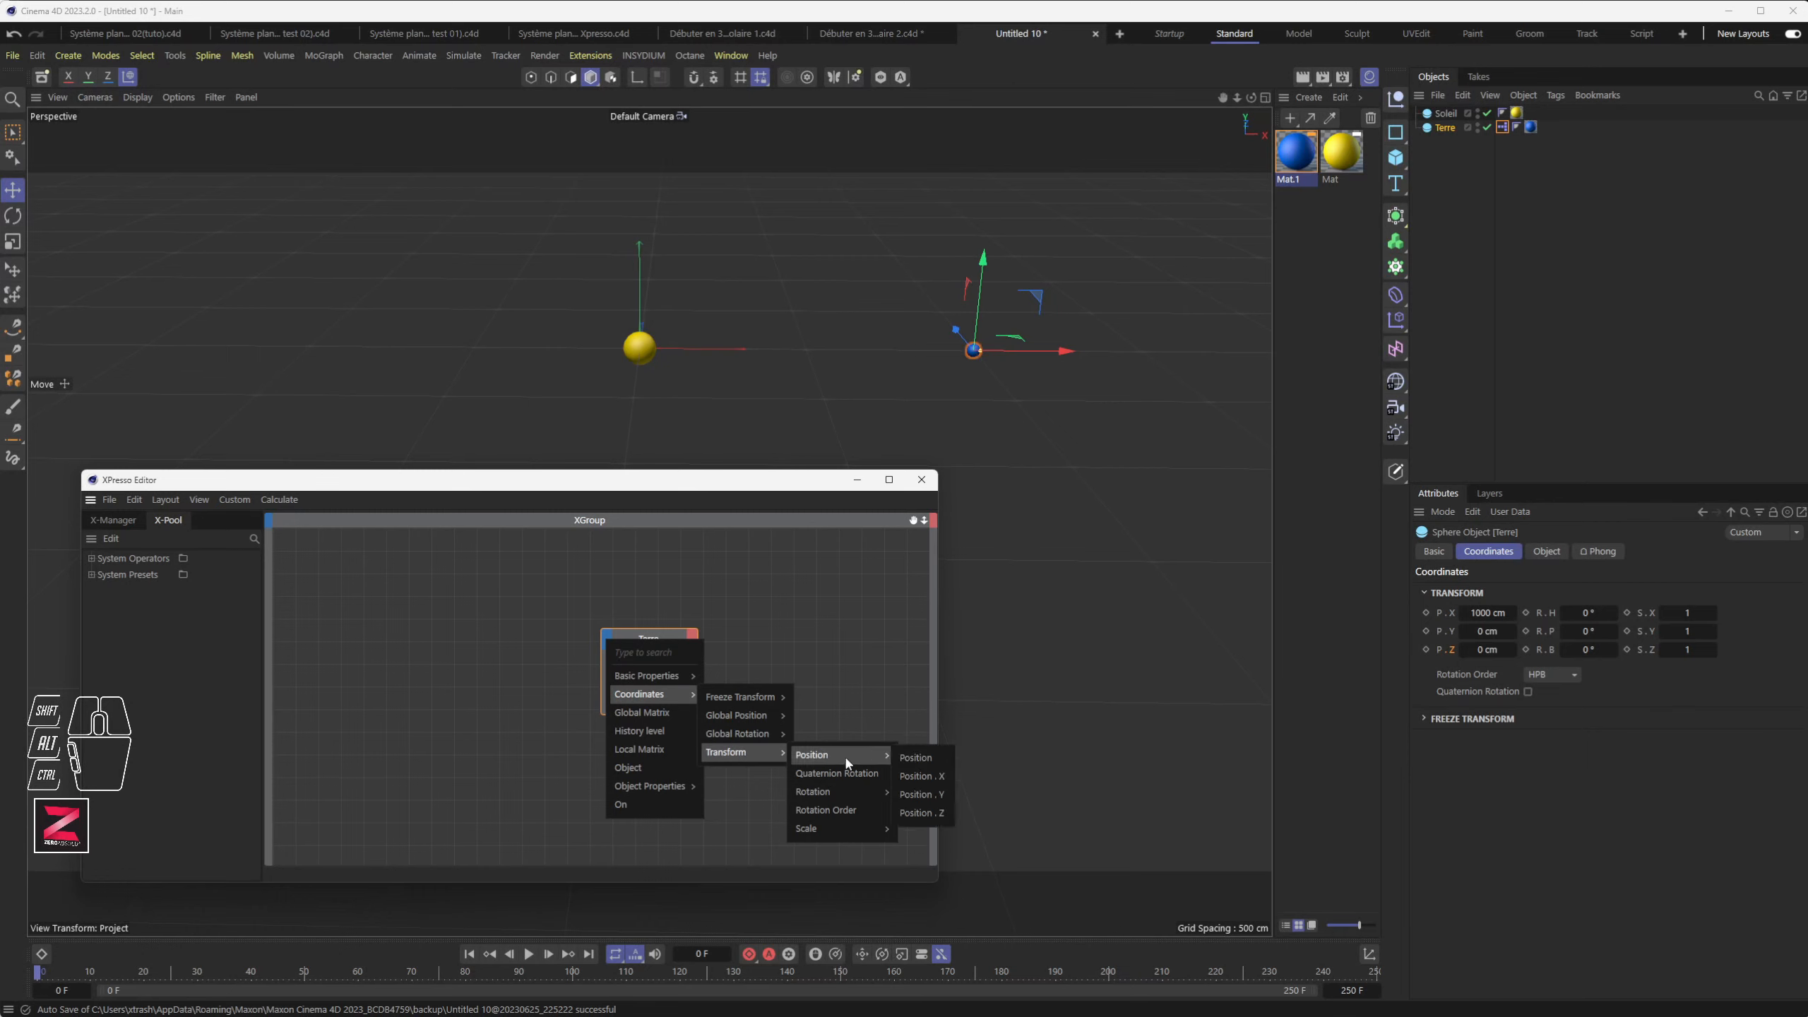
{"action": "left_click", "coordinate": [918, 775]}
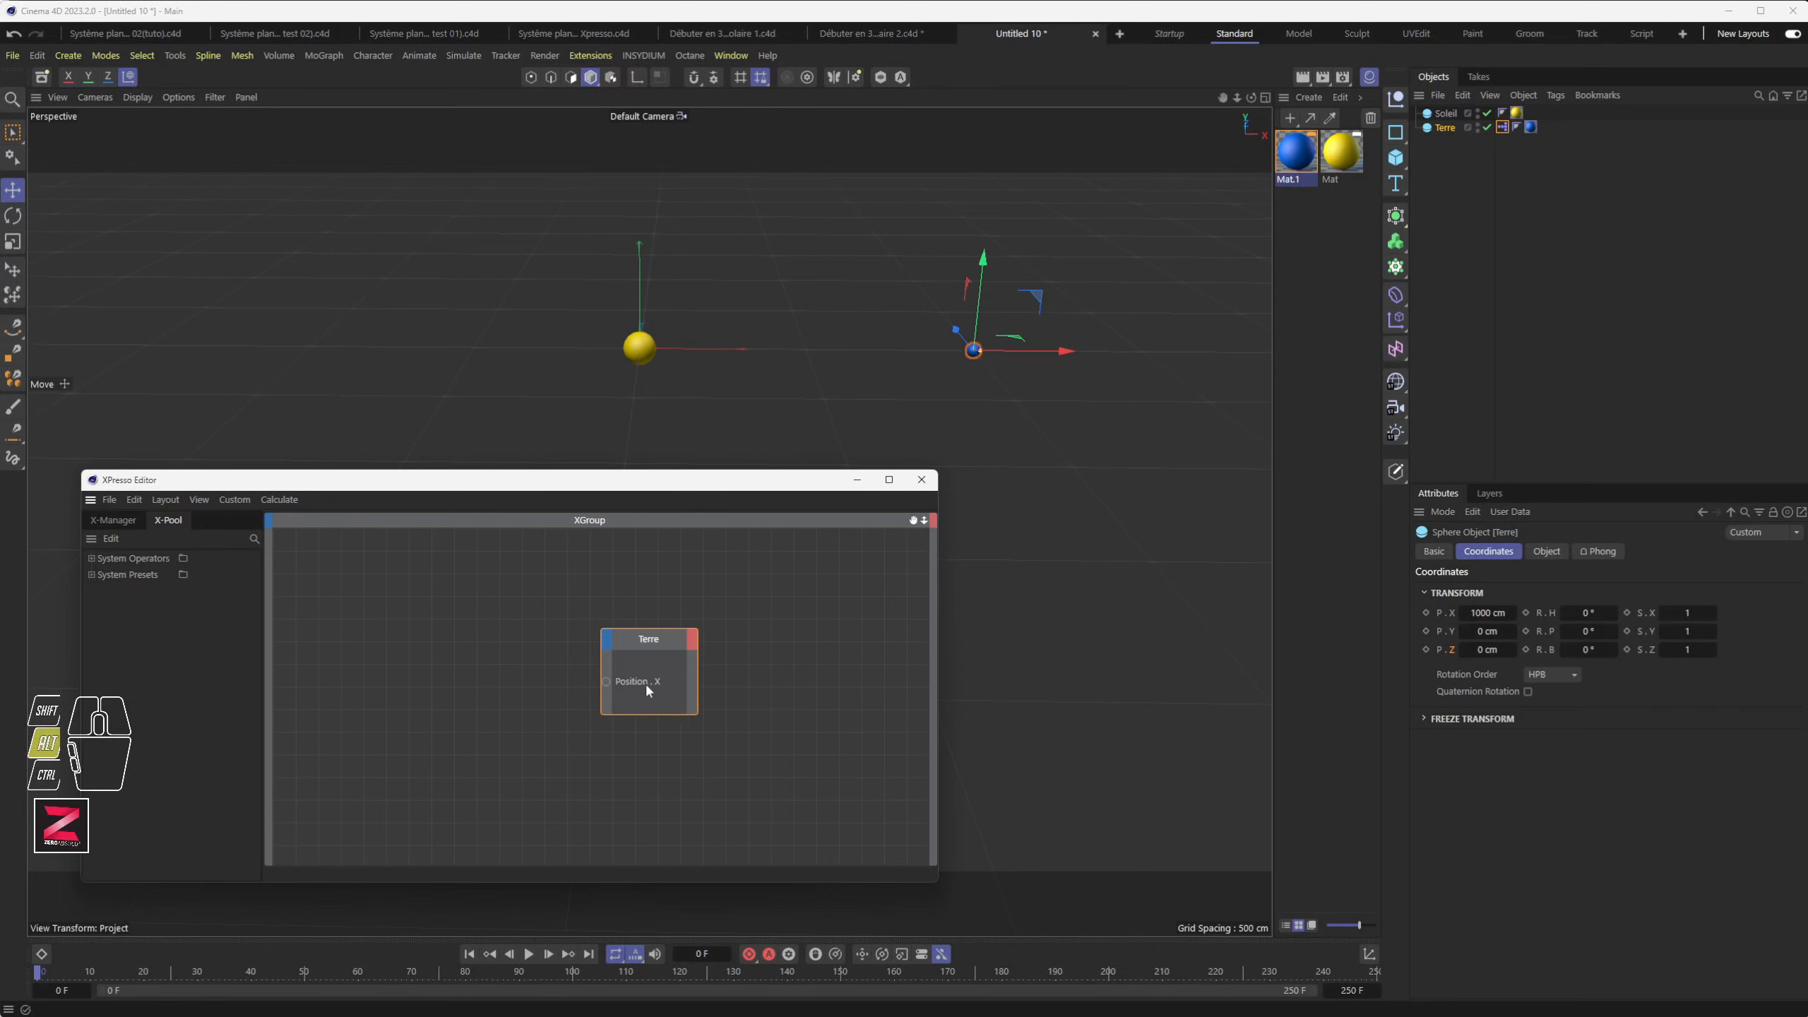
Step: Add a Position . Z input port to the Terre node and move the node toward the XGroup's output side
{"action": "scroll", "coordinate": [718, 685], "scroll_direction": "up", "scroll_amount": 1, "text": "alt"}
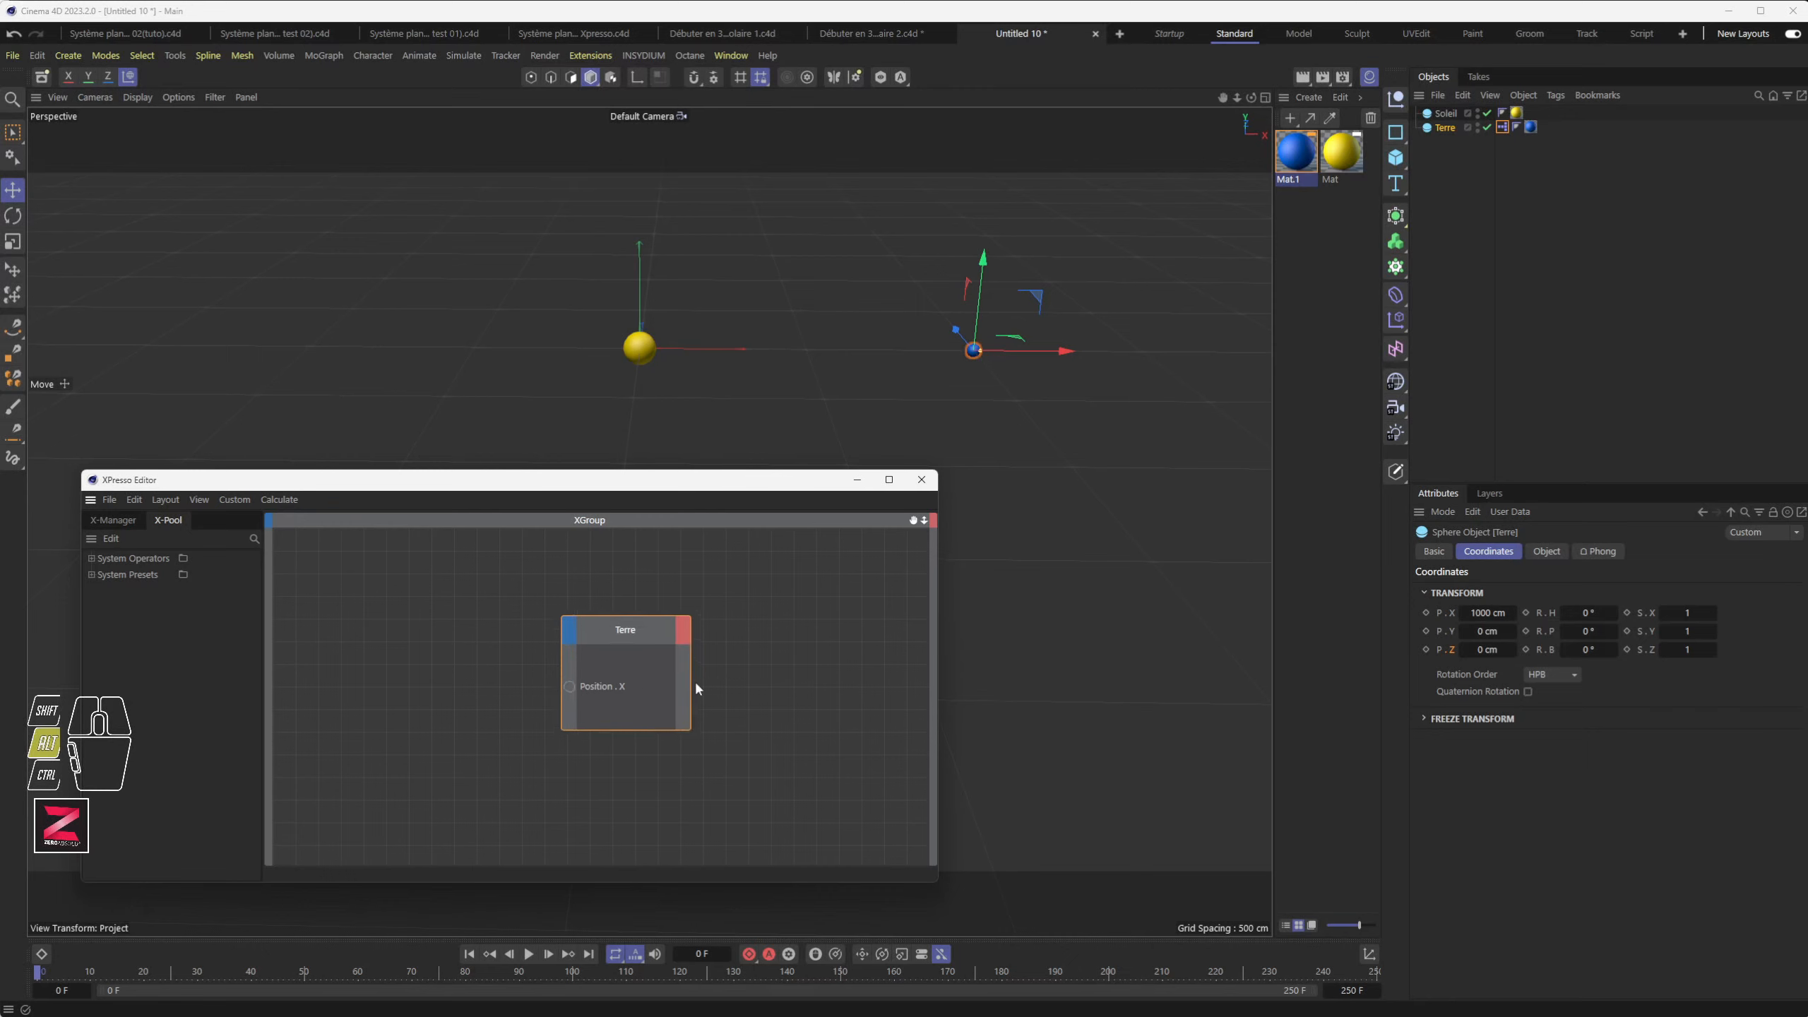
{"action": "left_click", "coordinate": [570, 633]}
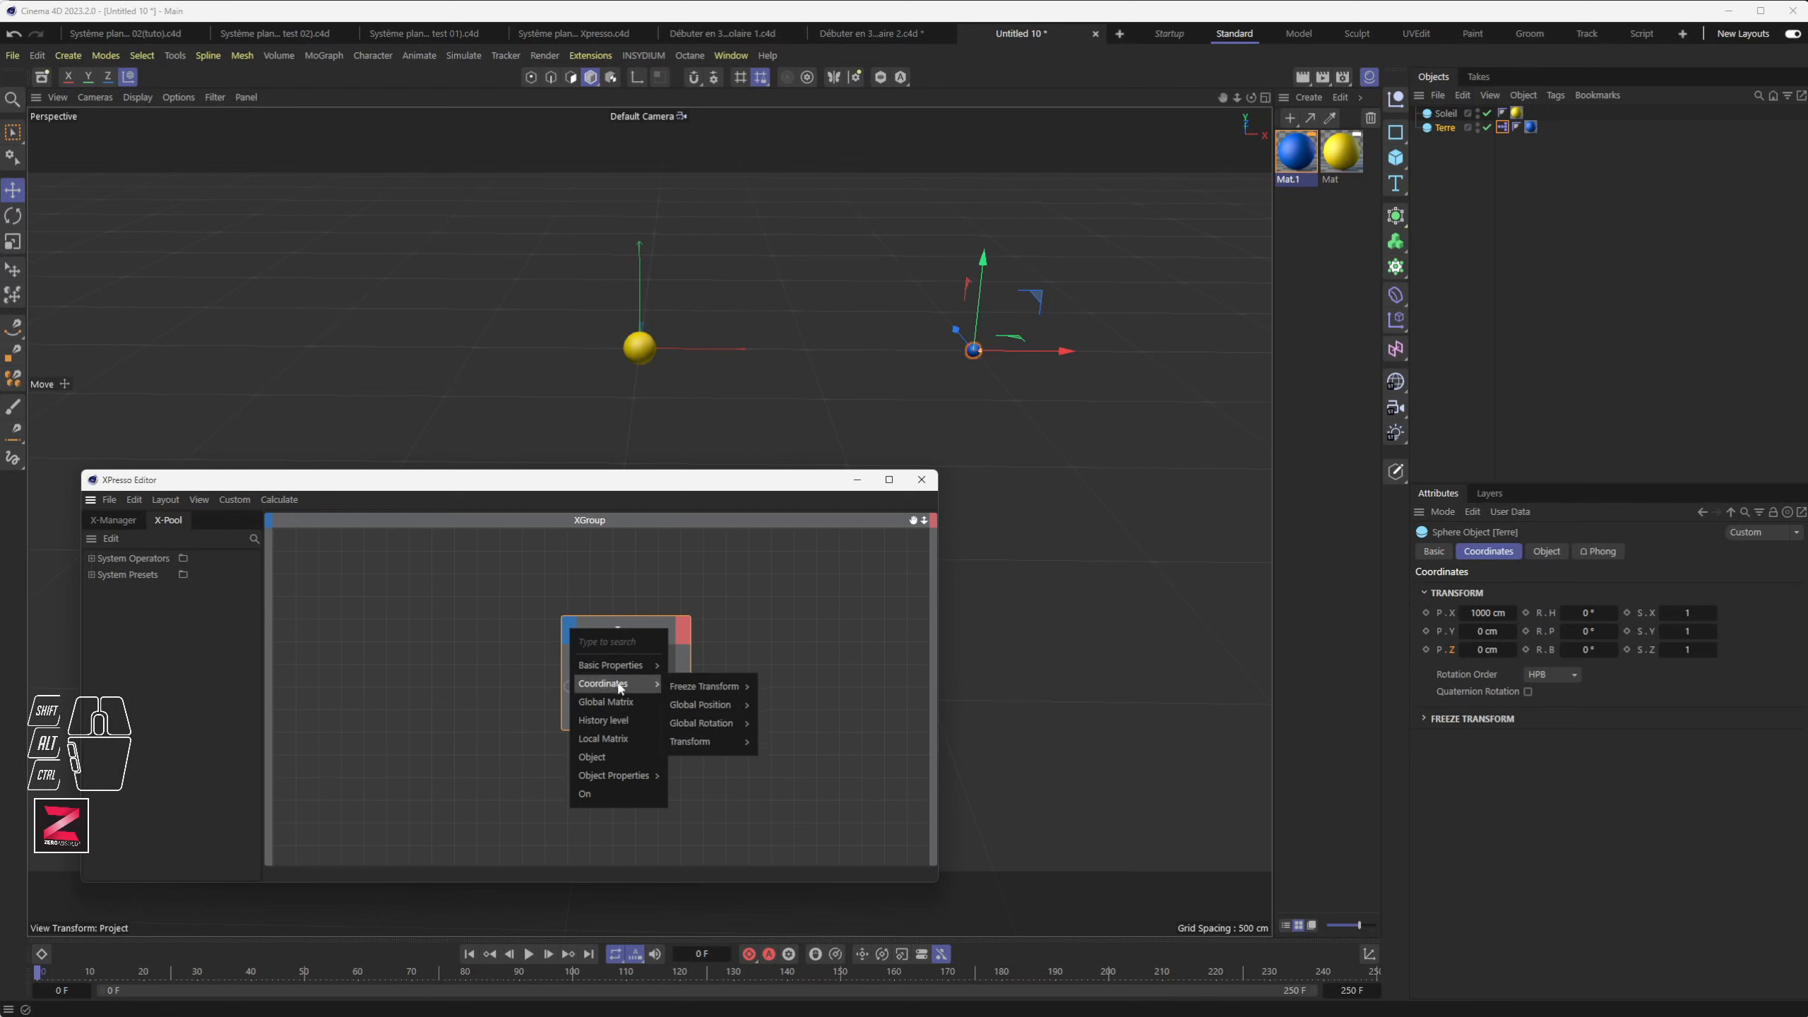
{"action": "mouse_move", "coordinate": [726, 741]}
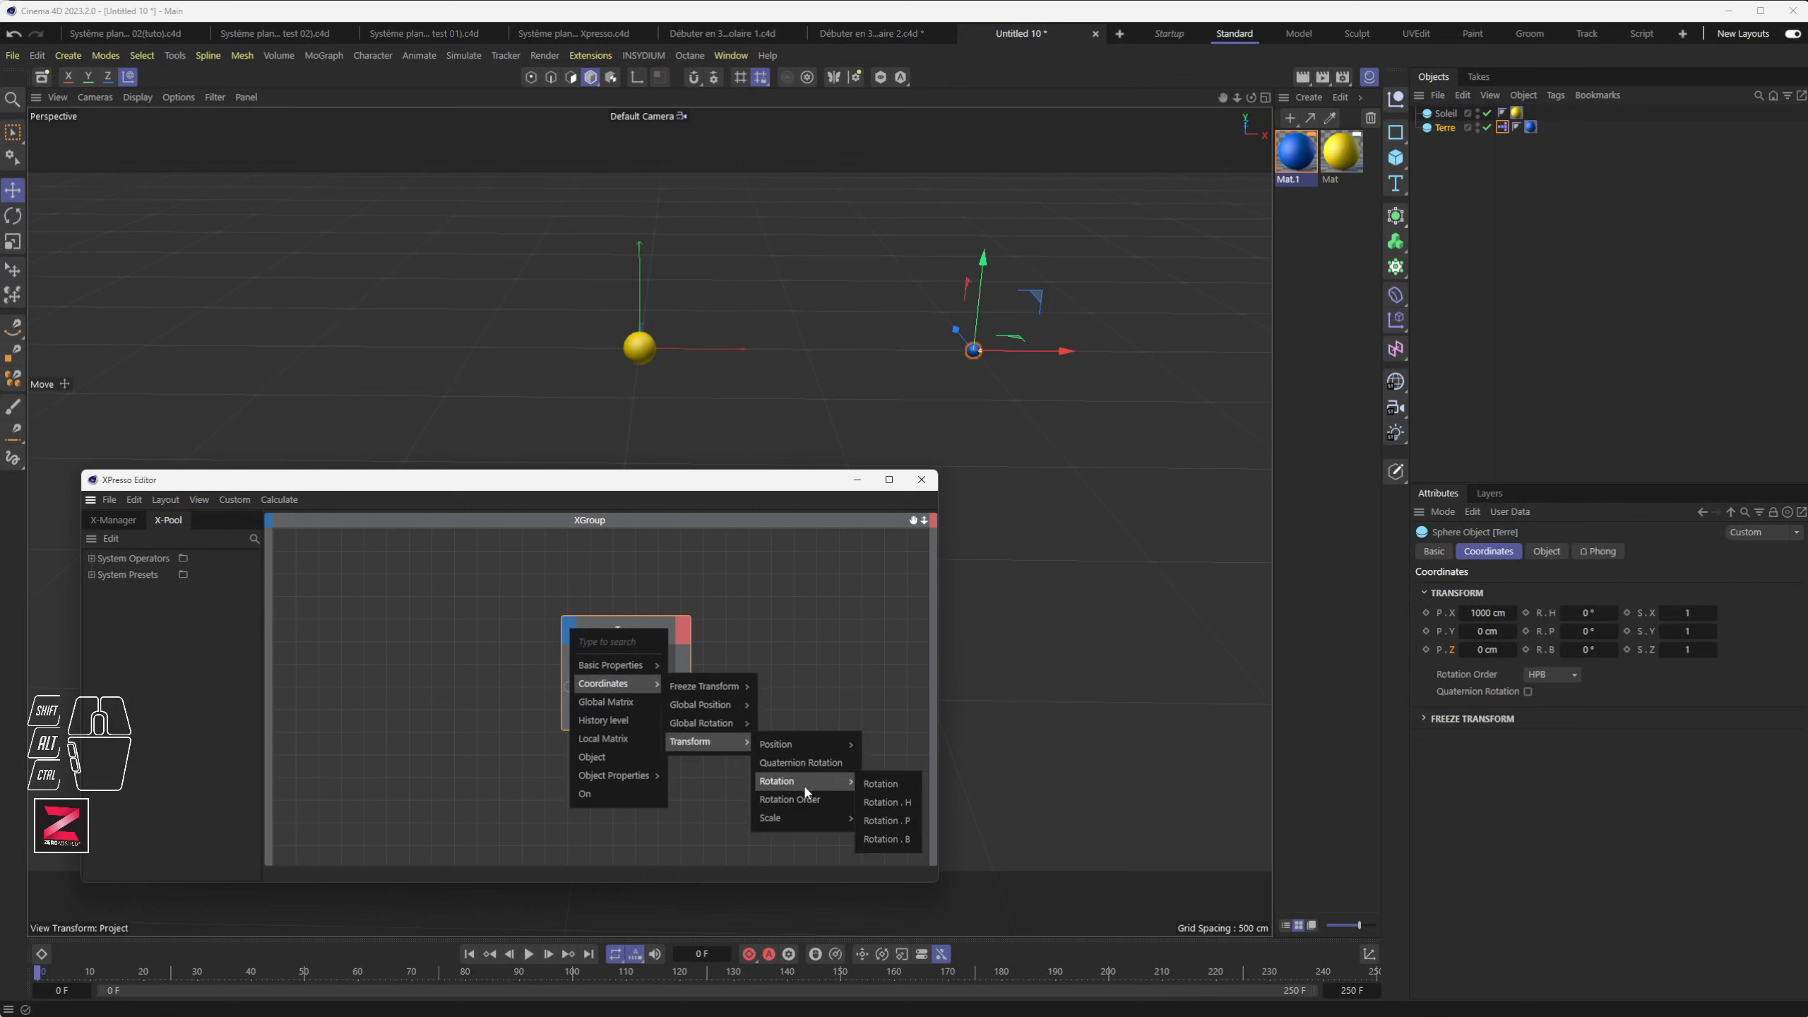
{"action": "mouse_move", "coordinate": [827, 747]}
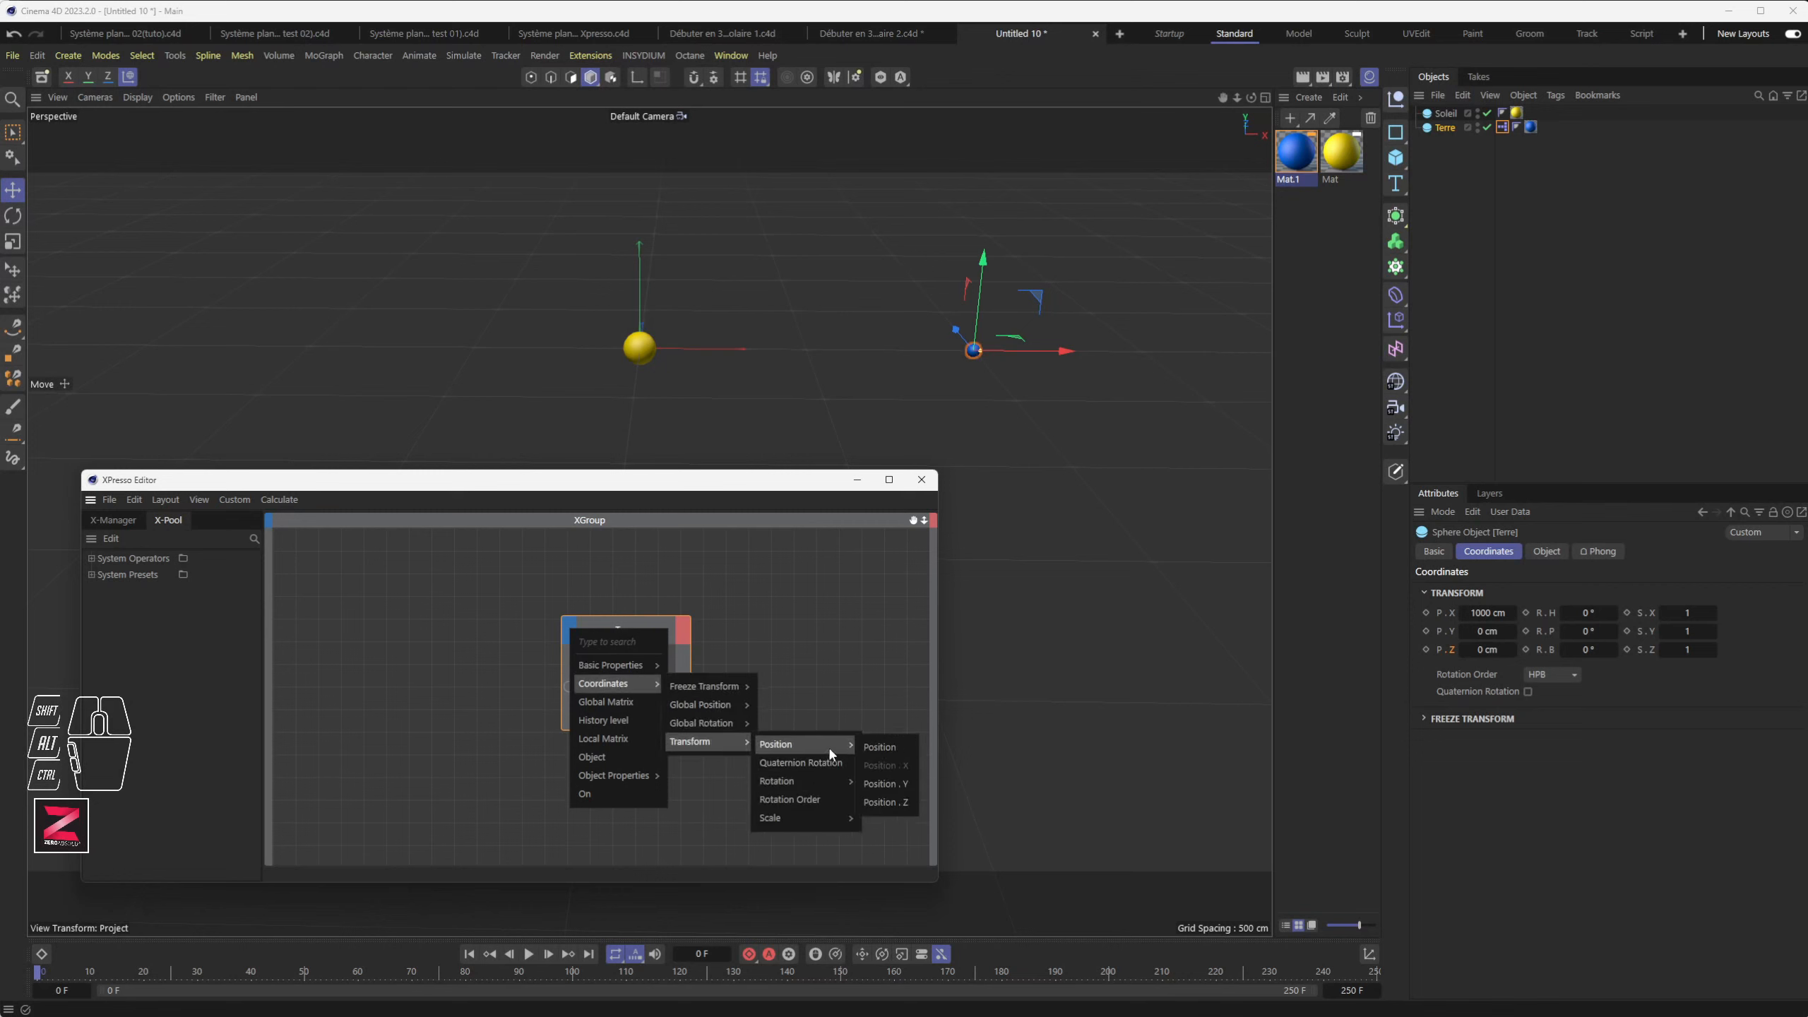
{"action": "left_click", "coordinate": [887, 802]}
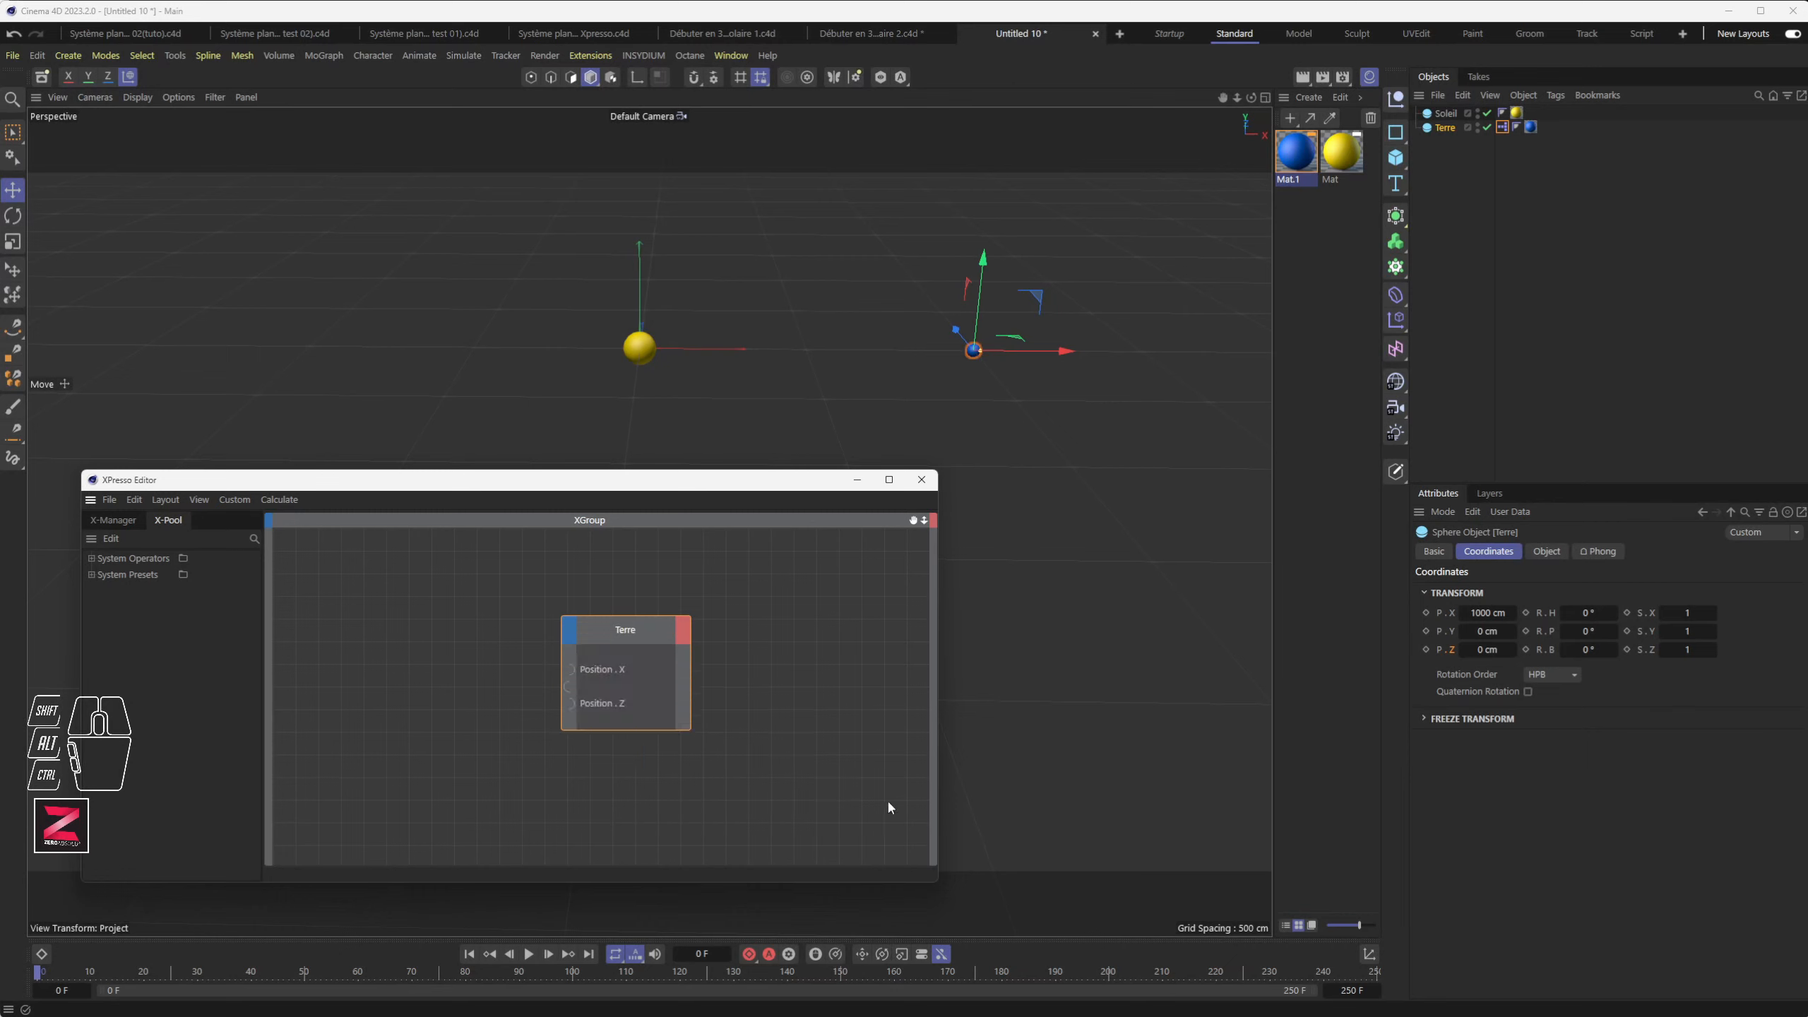
{"action": "left_click_drag", "start_coordinate": [602, 624], "coordinate": [710, 601]}
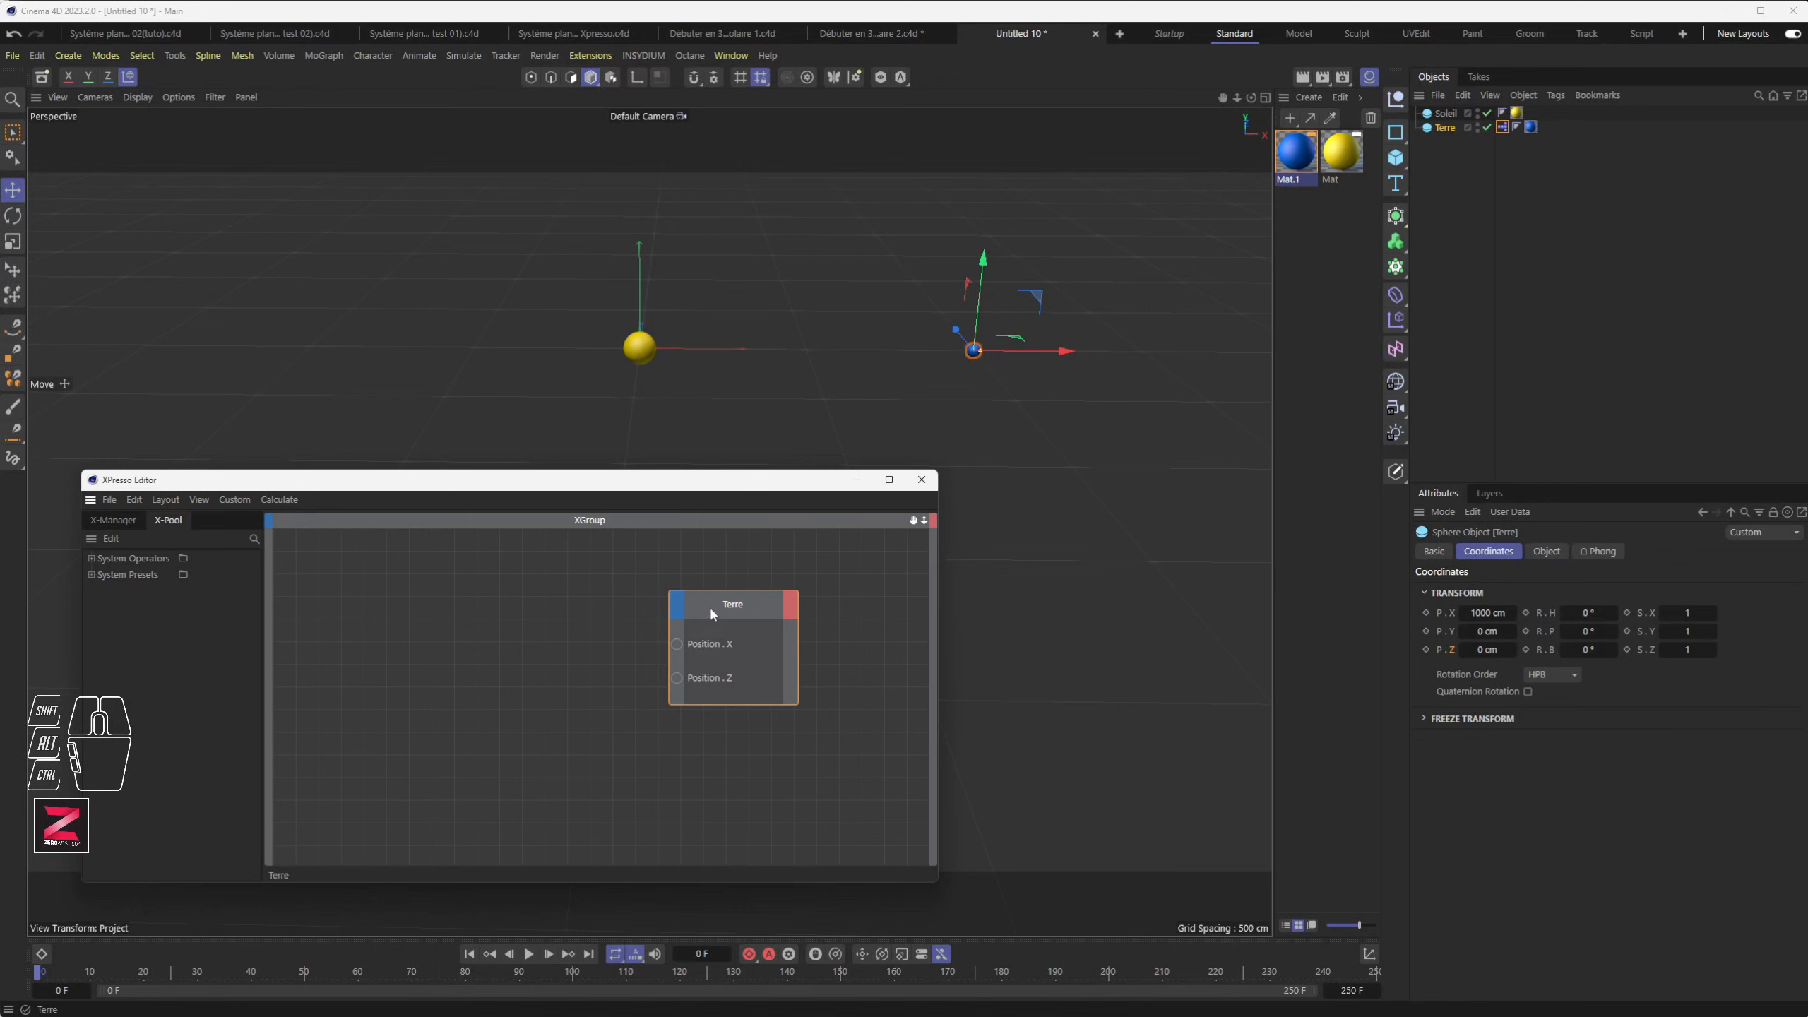
{"action": "left_click_drag", "start_coordinate": [730, 606], "coordinate": [781, 608]}
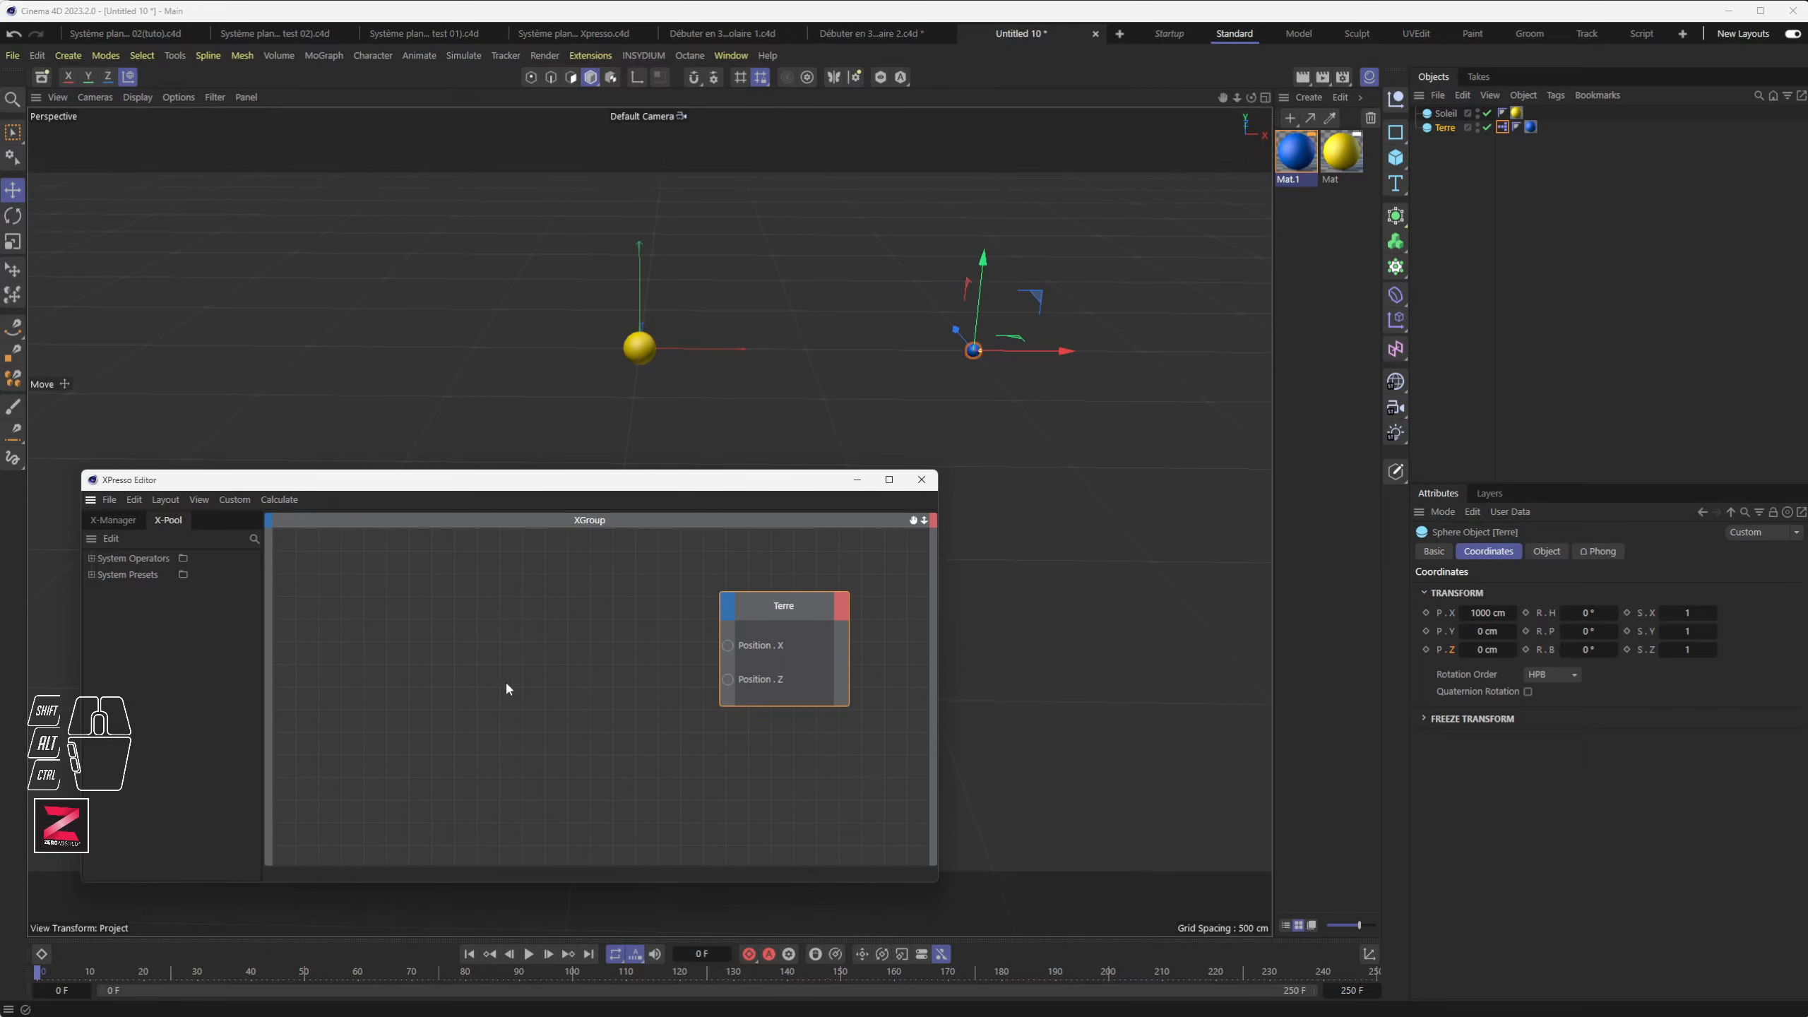
{"action": "right_click", "coordinate": [377, 596]}
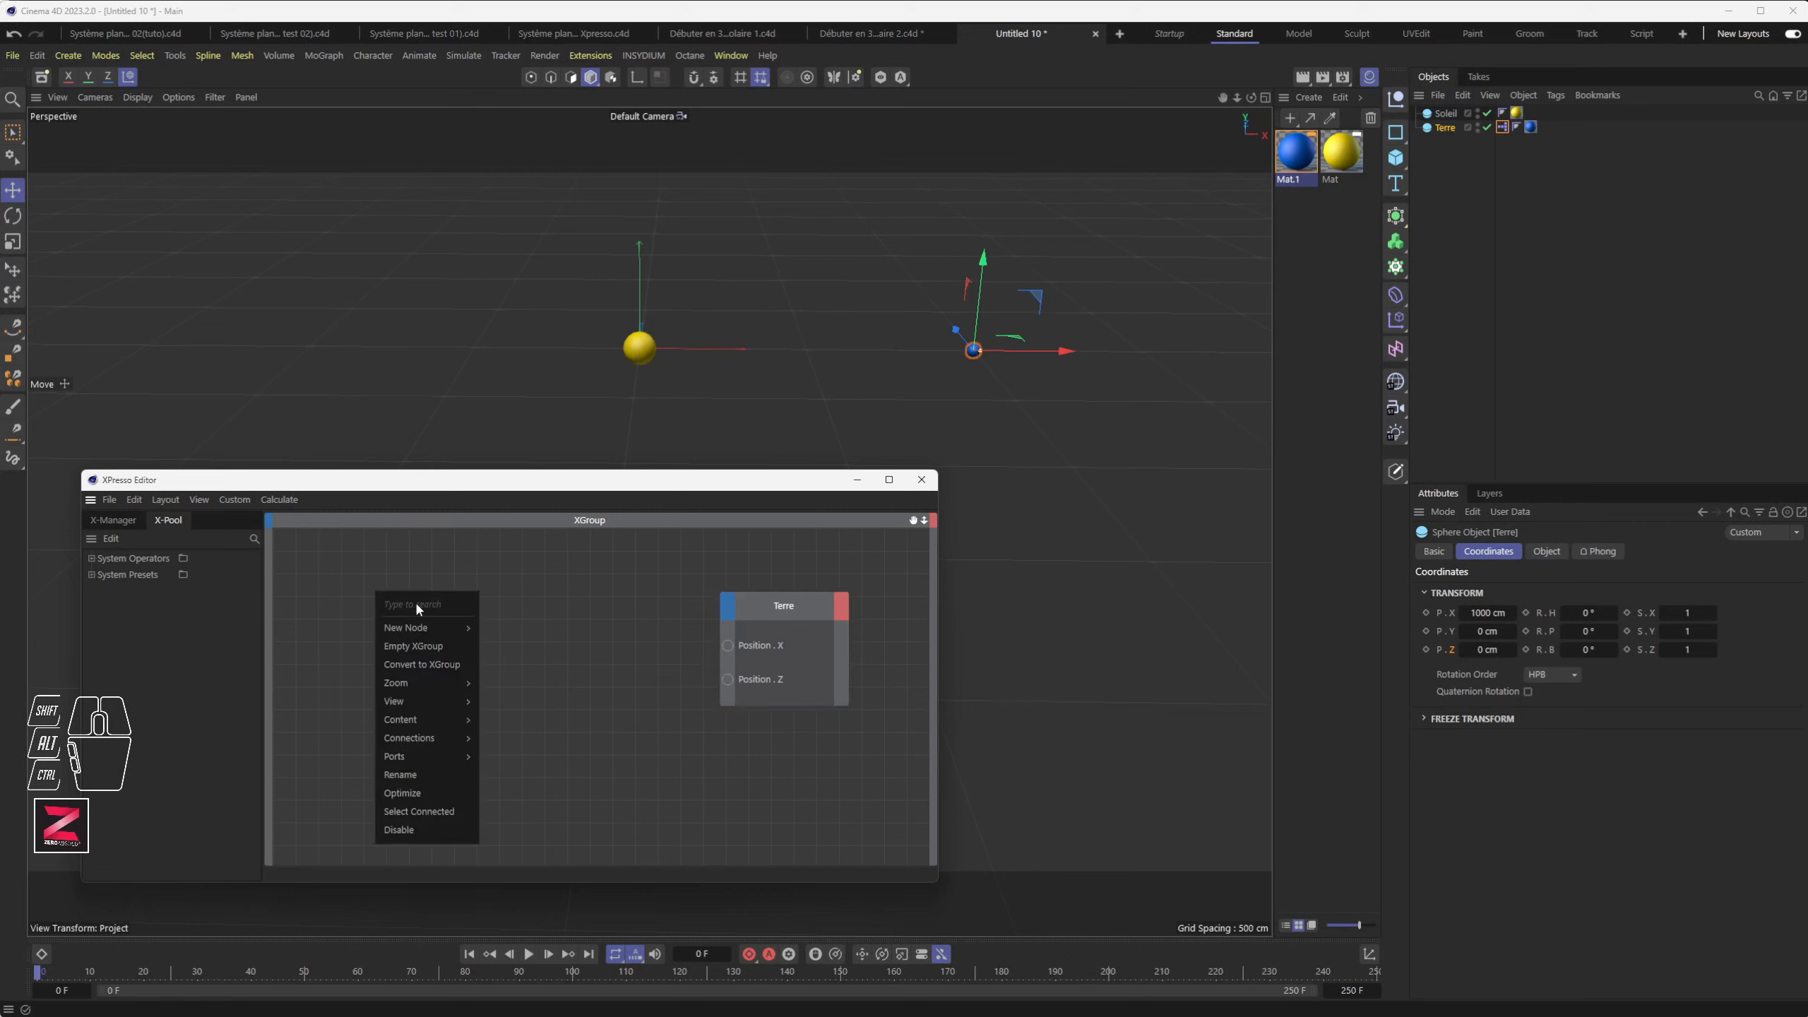
{"action": "mouse_move", "coordinate": [421, 629]}
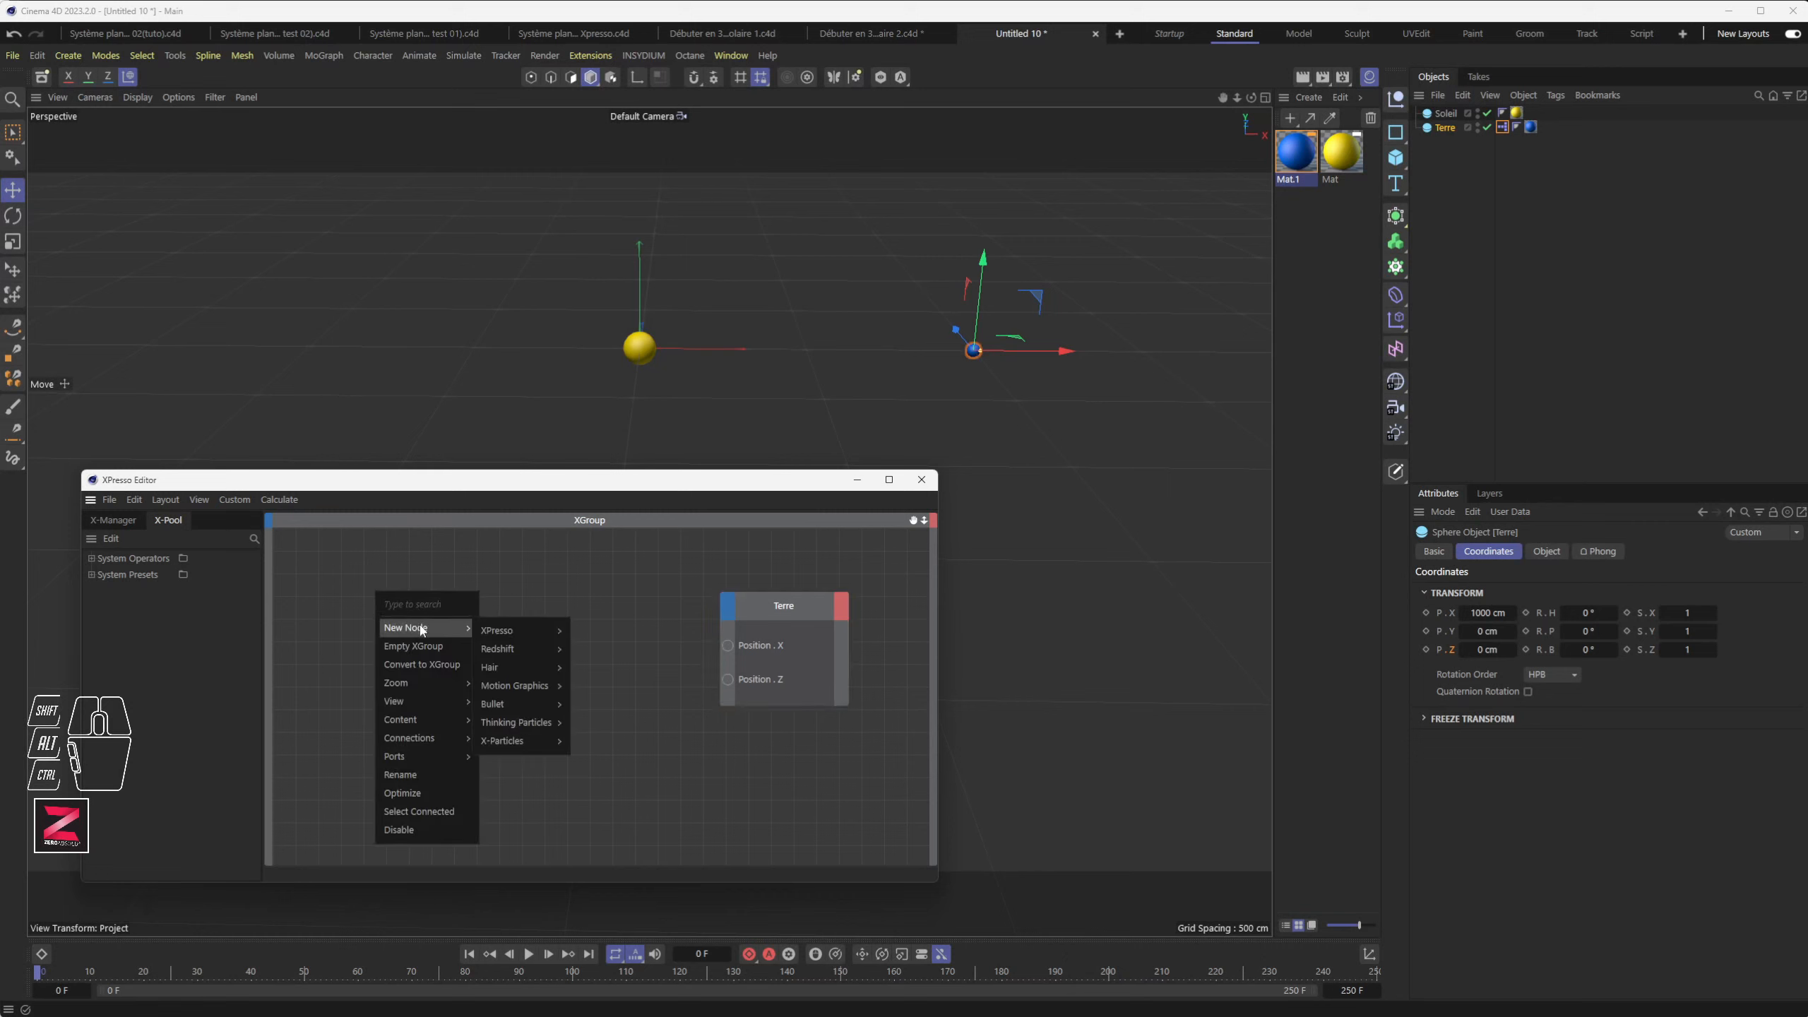
{"action": "mouse_move", "coordinate": [516, 635]}
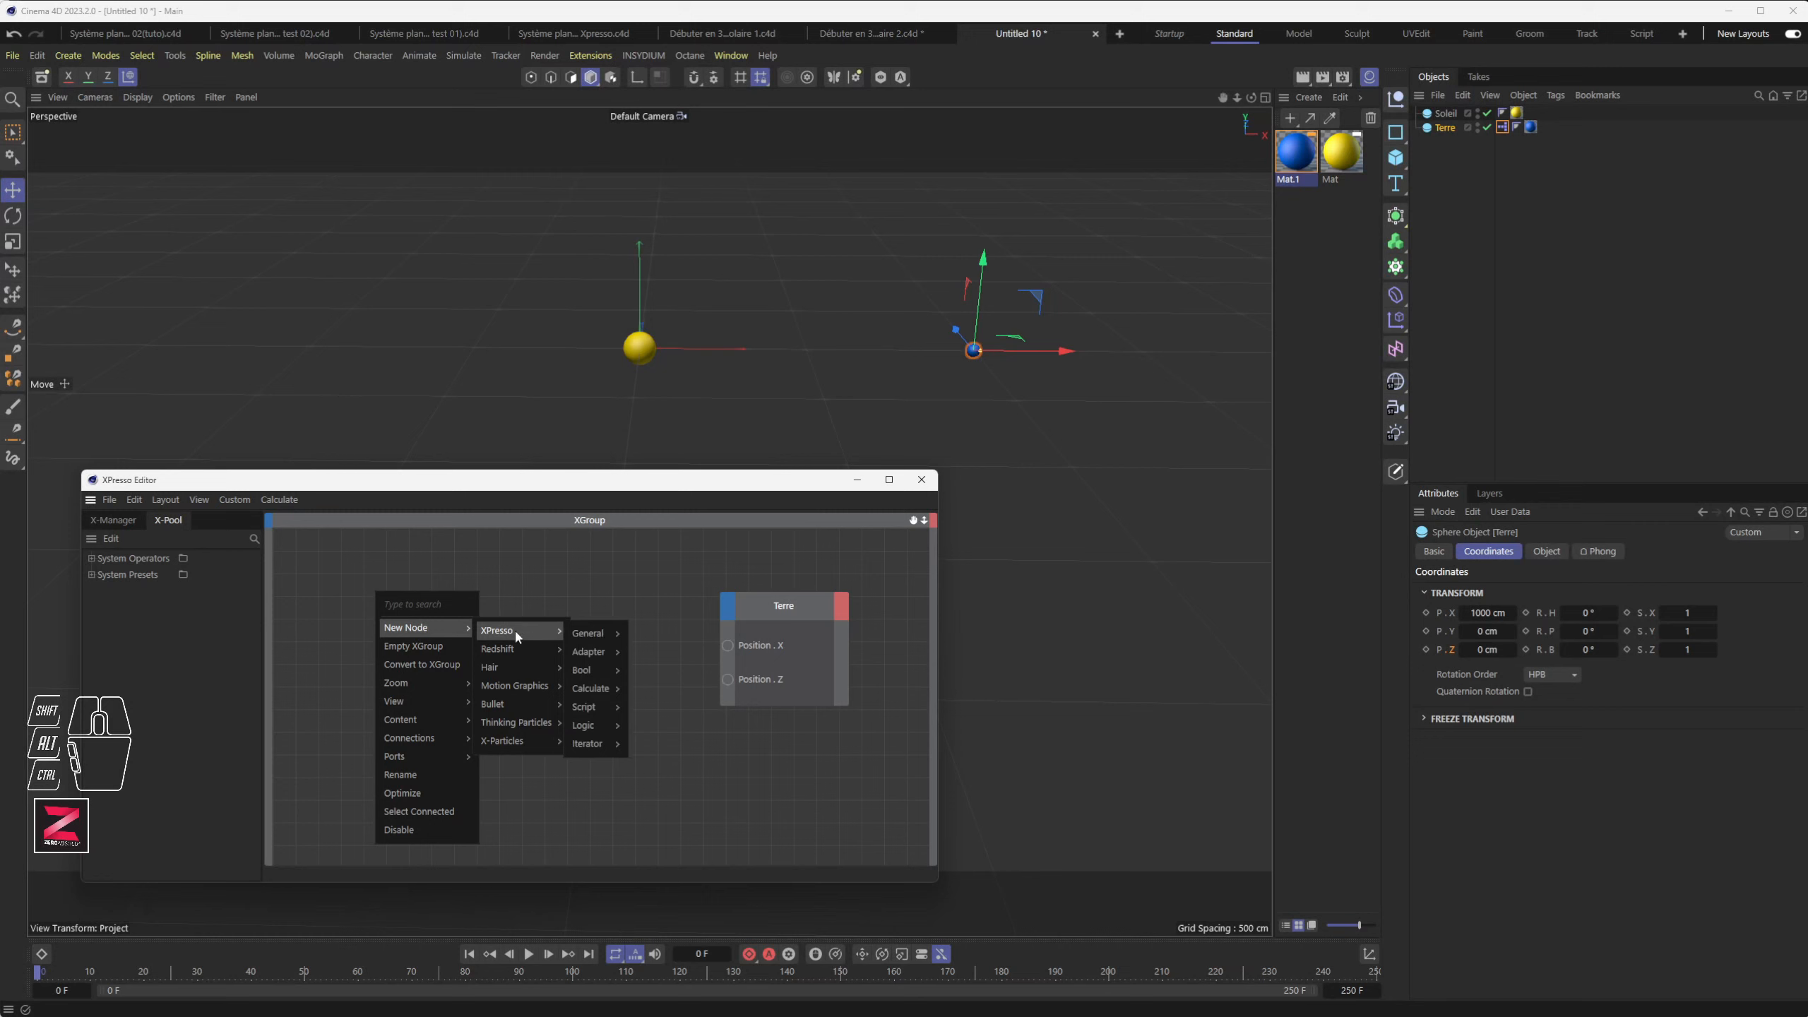
{"action": "mouse_move", "coordinate": [611, 633]}
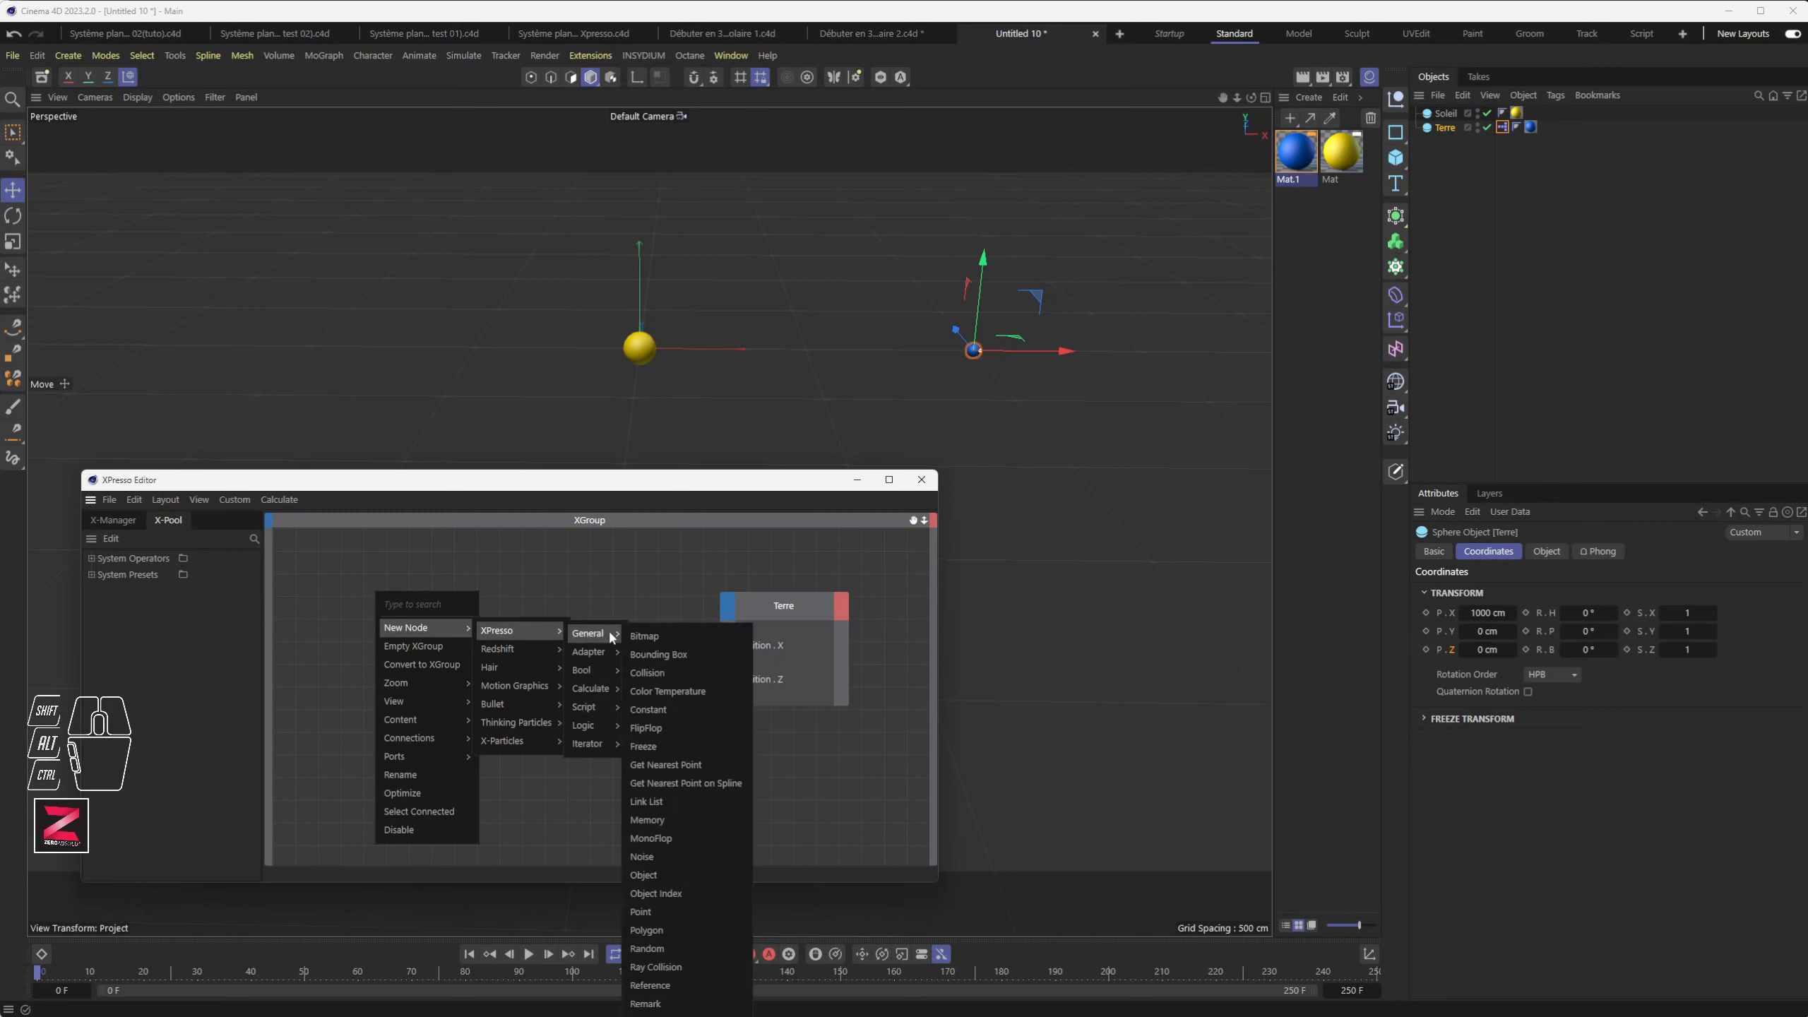
{"action": "left_click", "coordinate": [523, 489]}
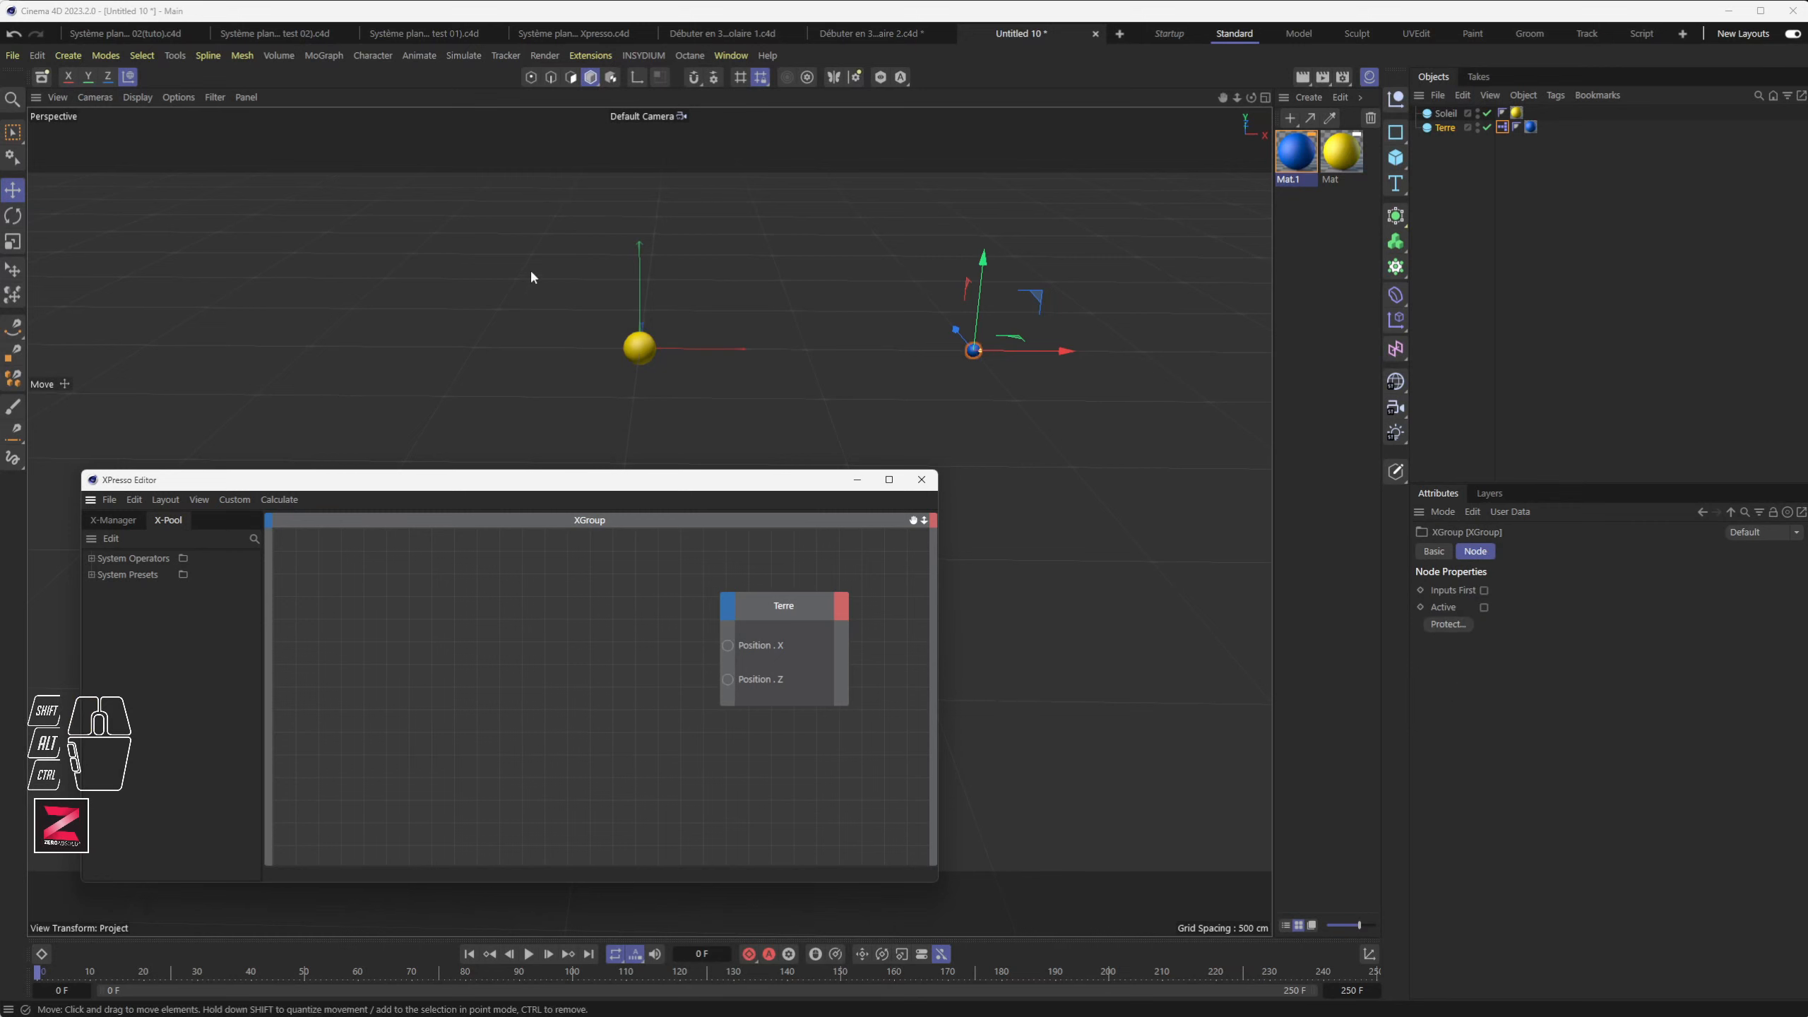
Step: Move the XPresso Editor up over the upper viewport and browse the General and Adapter categories of new XPresso nodes
{"action": "left_click_drag", "start_coordinate": [523, 488], "coordinate": [497, 64]}
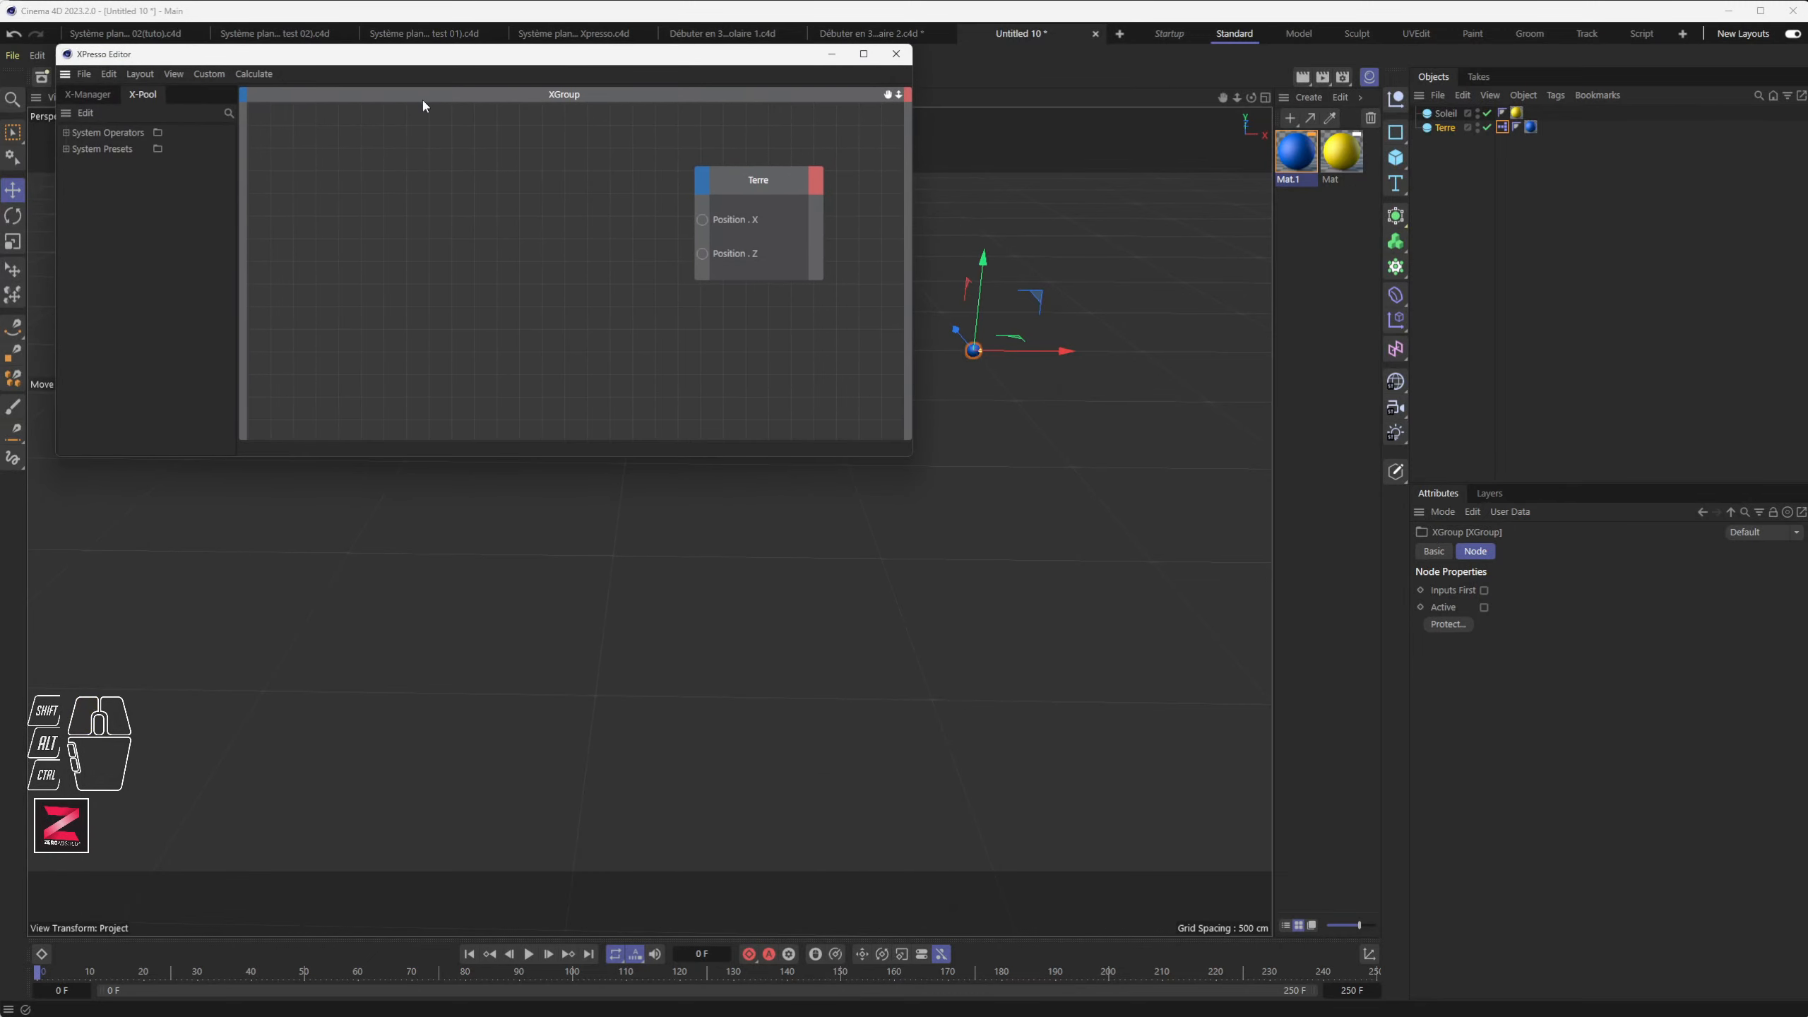
{"action": "right_click", "coordinate": [410, 115]}
{"action": "mouse_move", "coordinate": [481, 153]}
{"action": "mouse_move", "coordinate": [556, 154]}
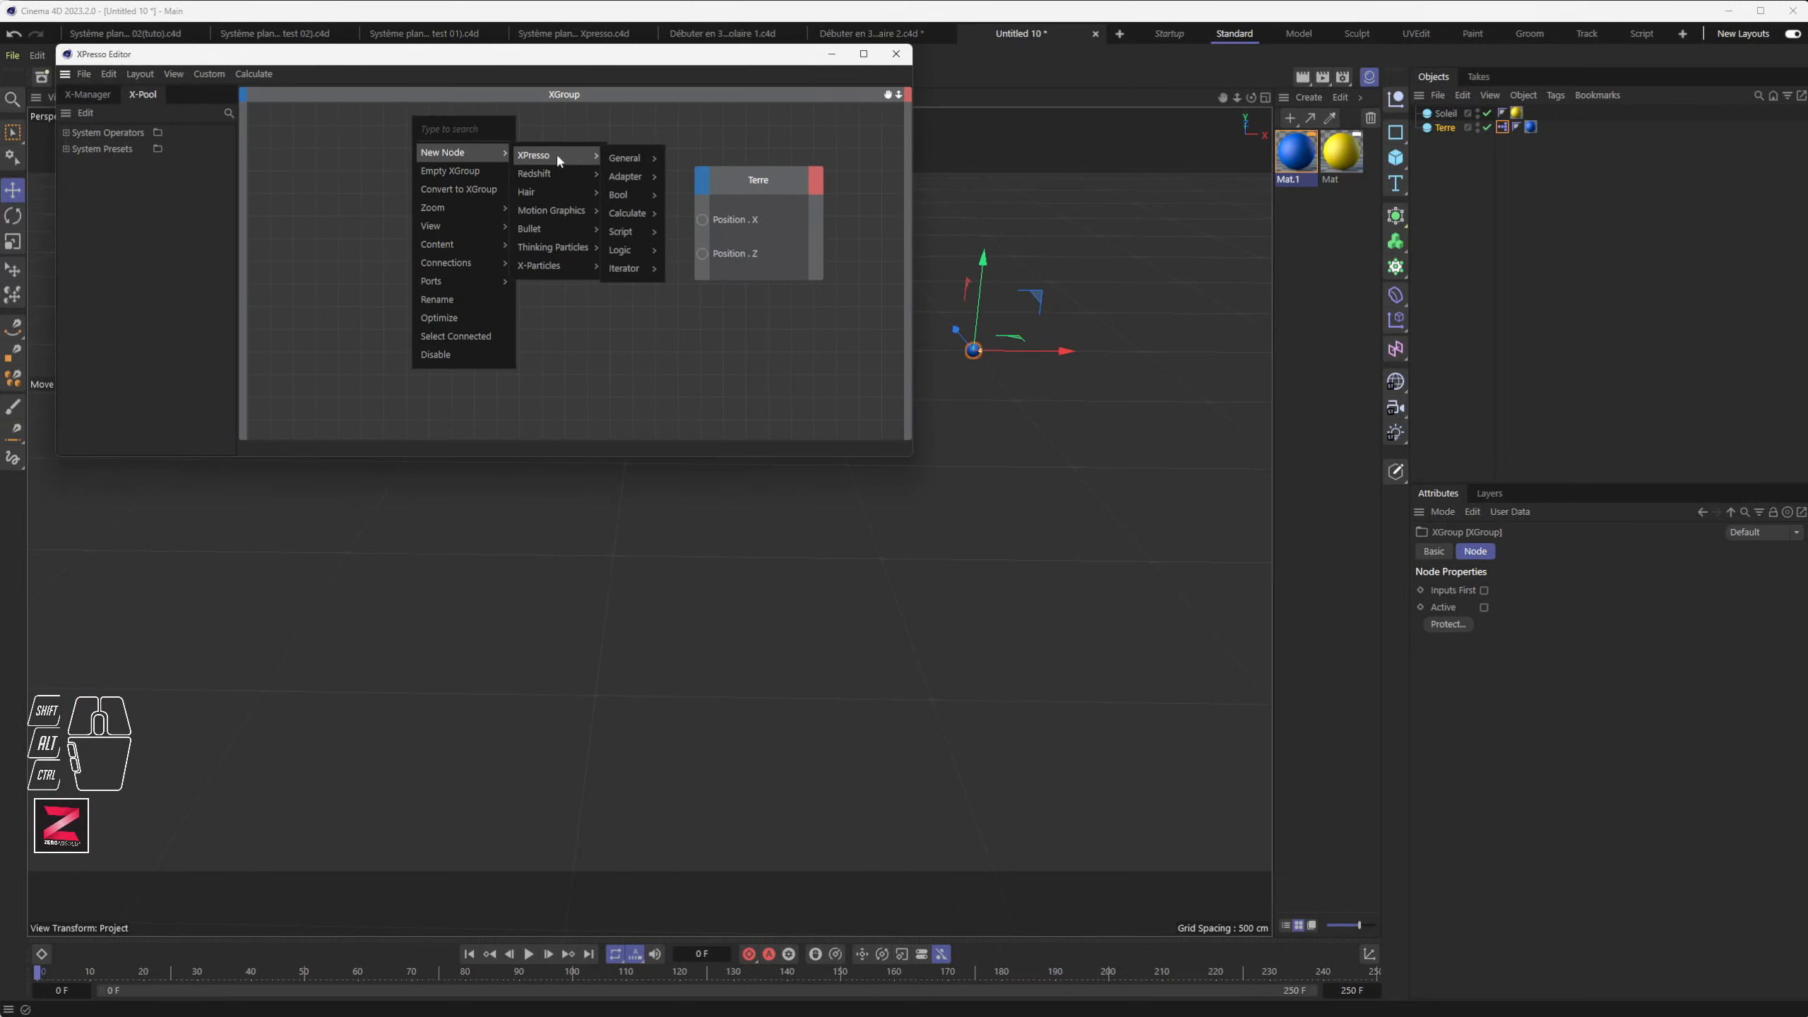
{"action": "mouse_move", "coordinate": [627, 158]}
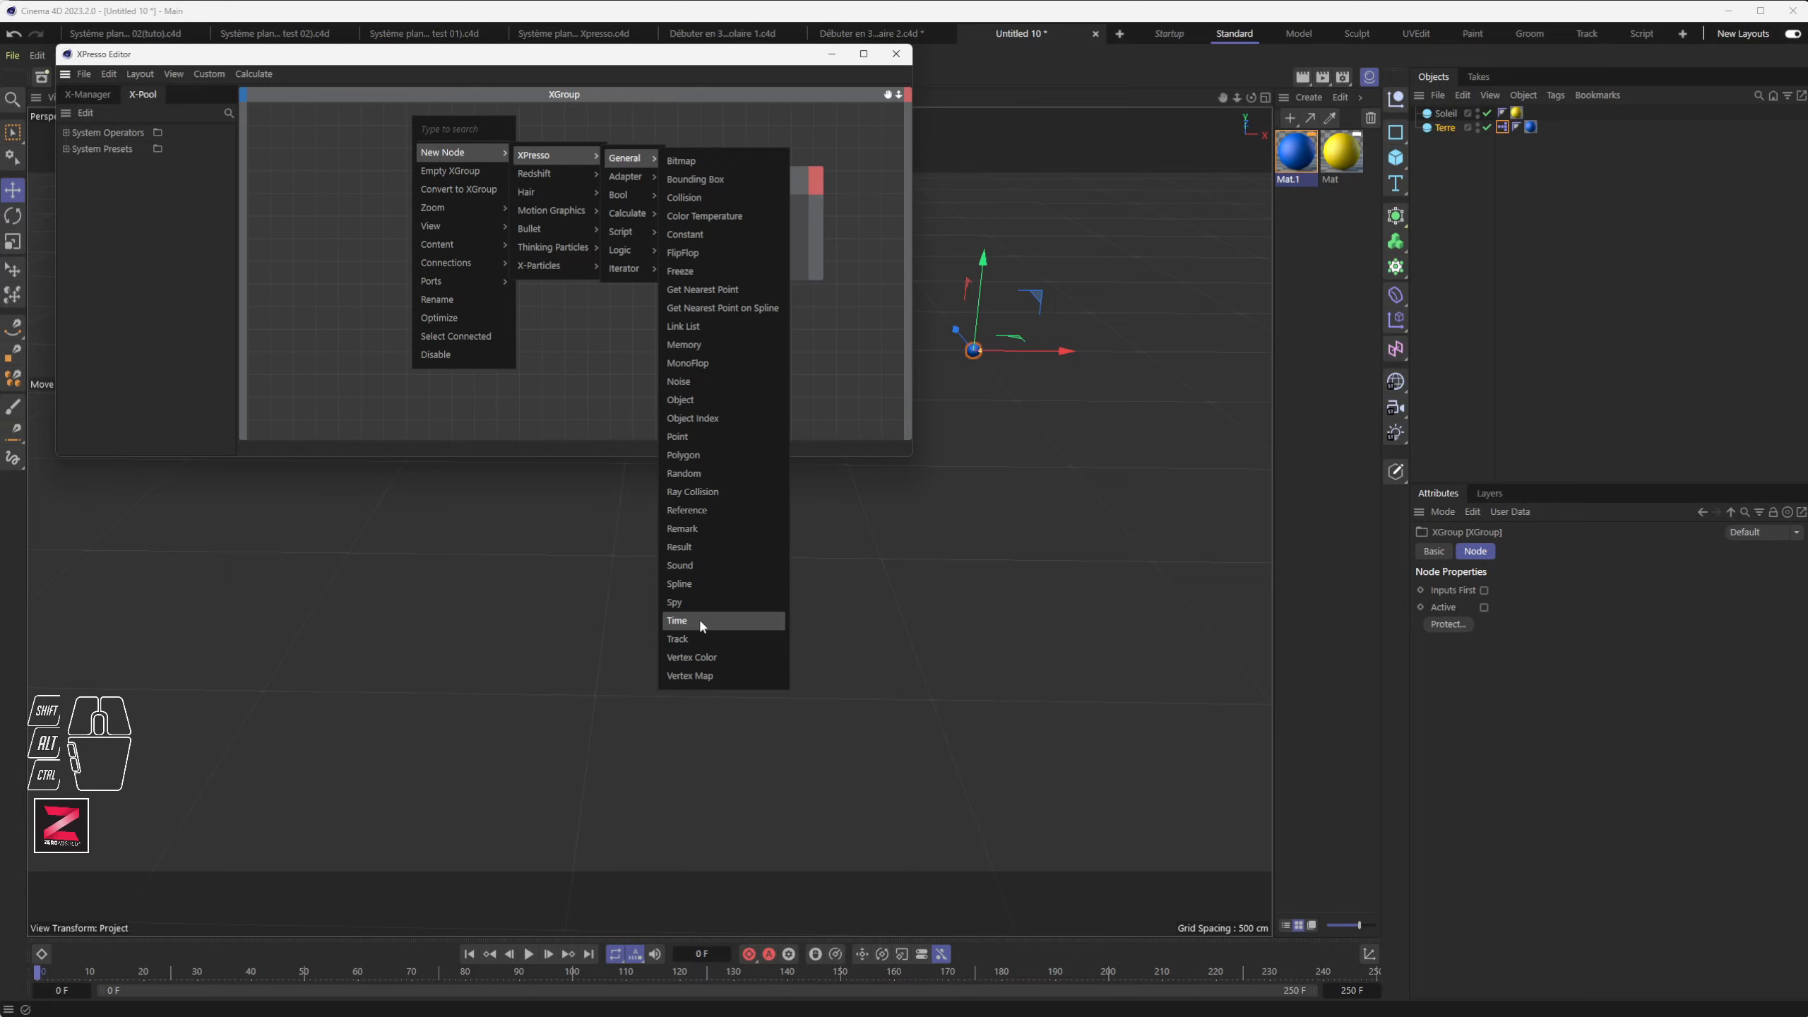
{"action": "mouse_move", "coordinate": [636, 178]}
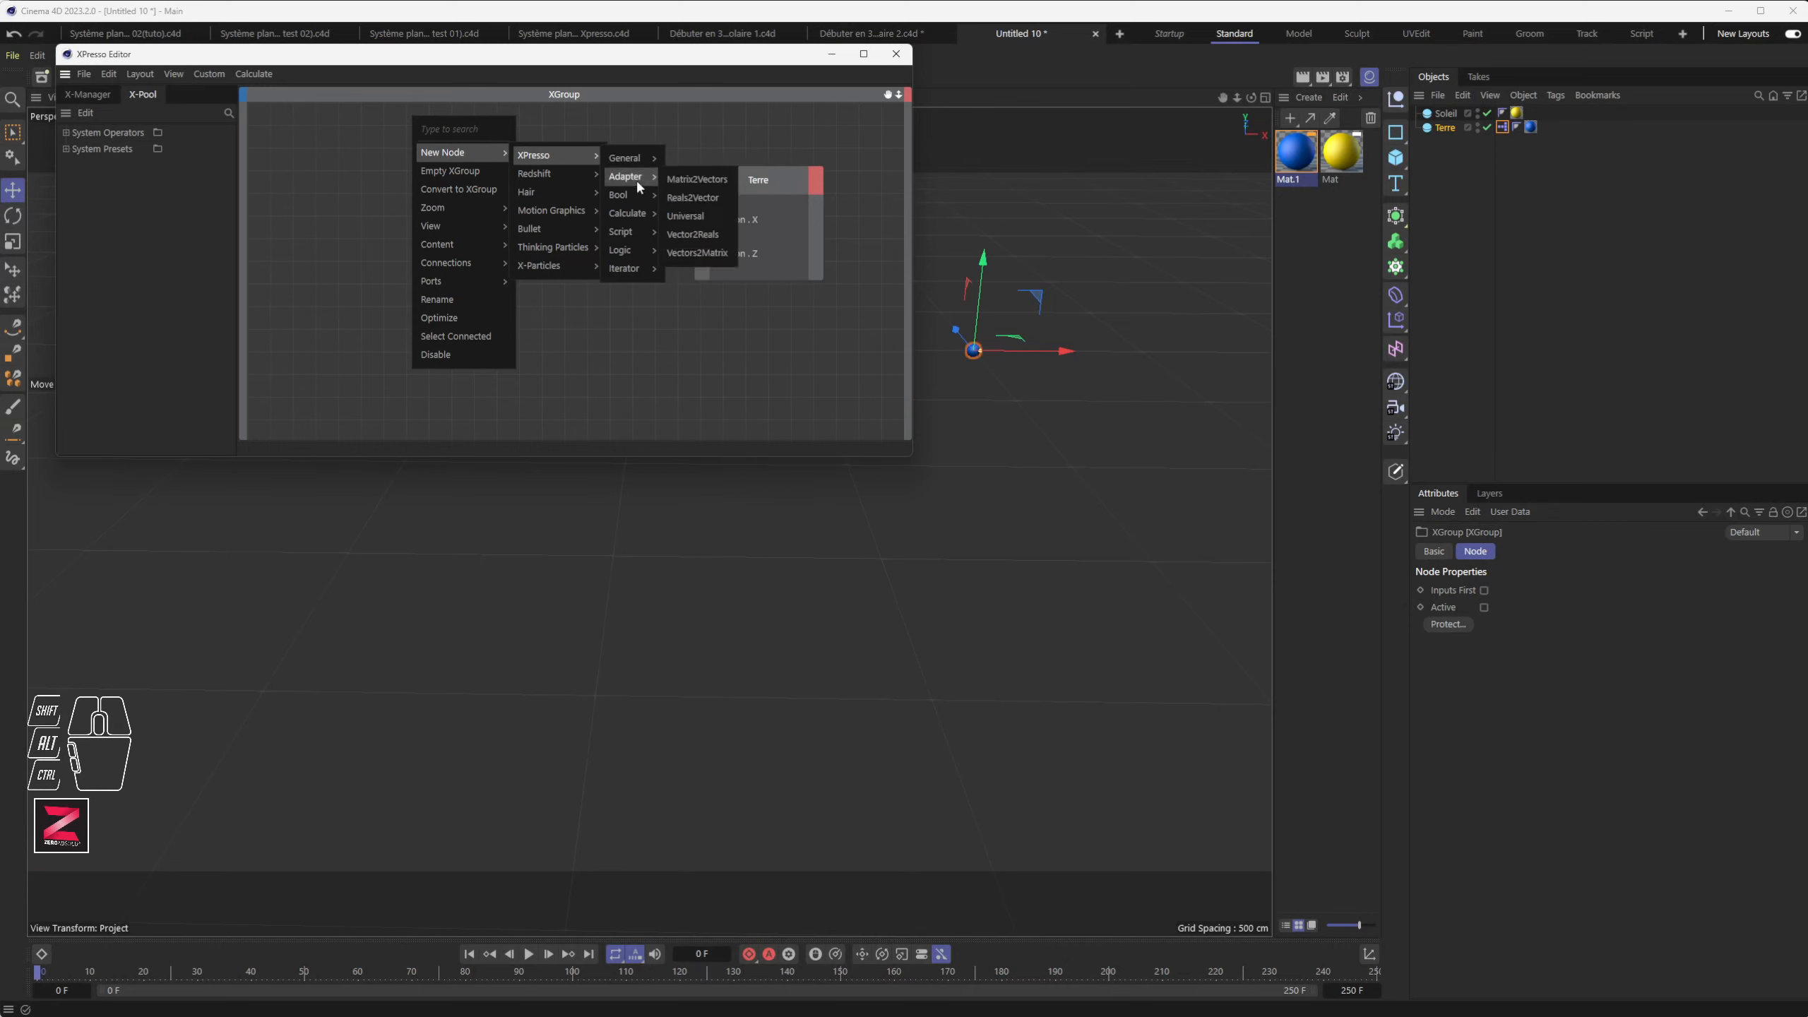
{"action": "left_click", "coordinate": [1415, 730]}
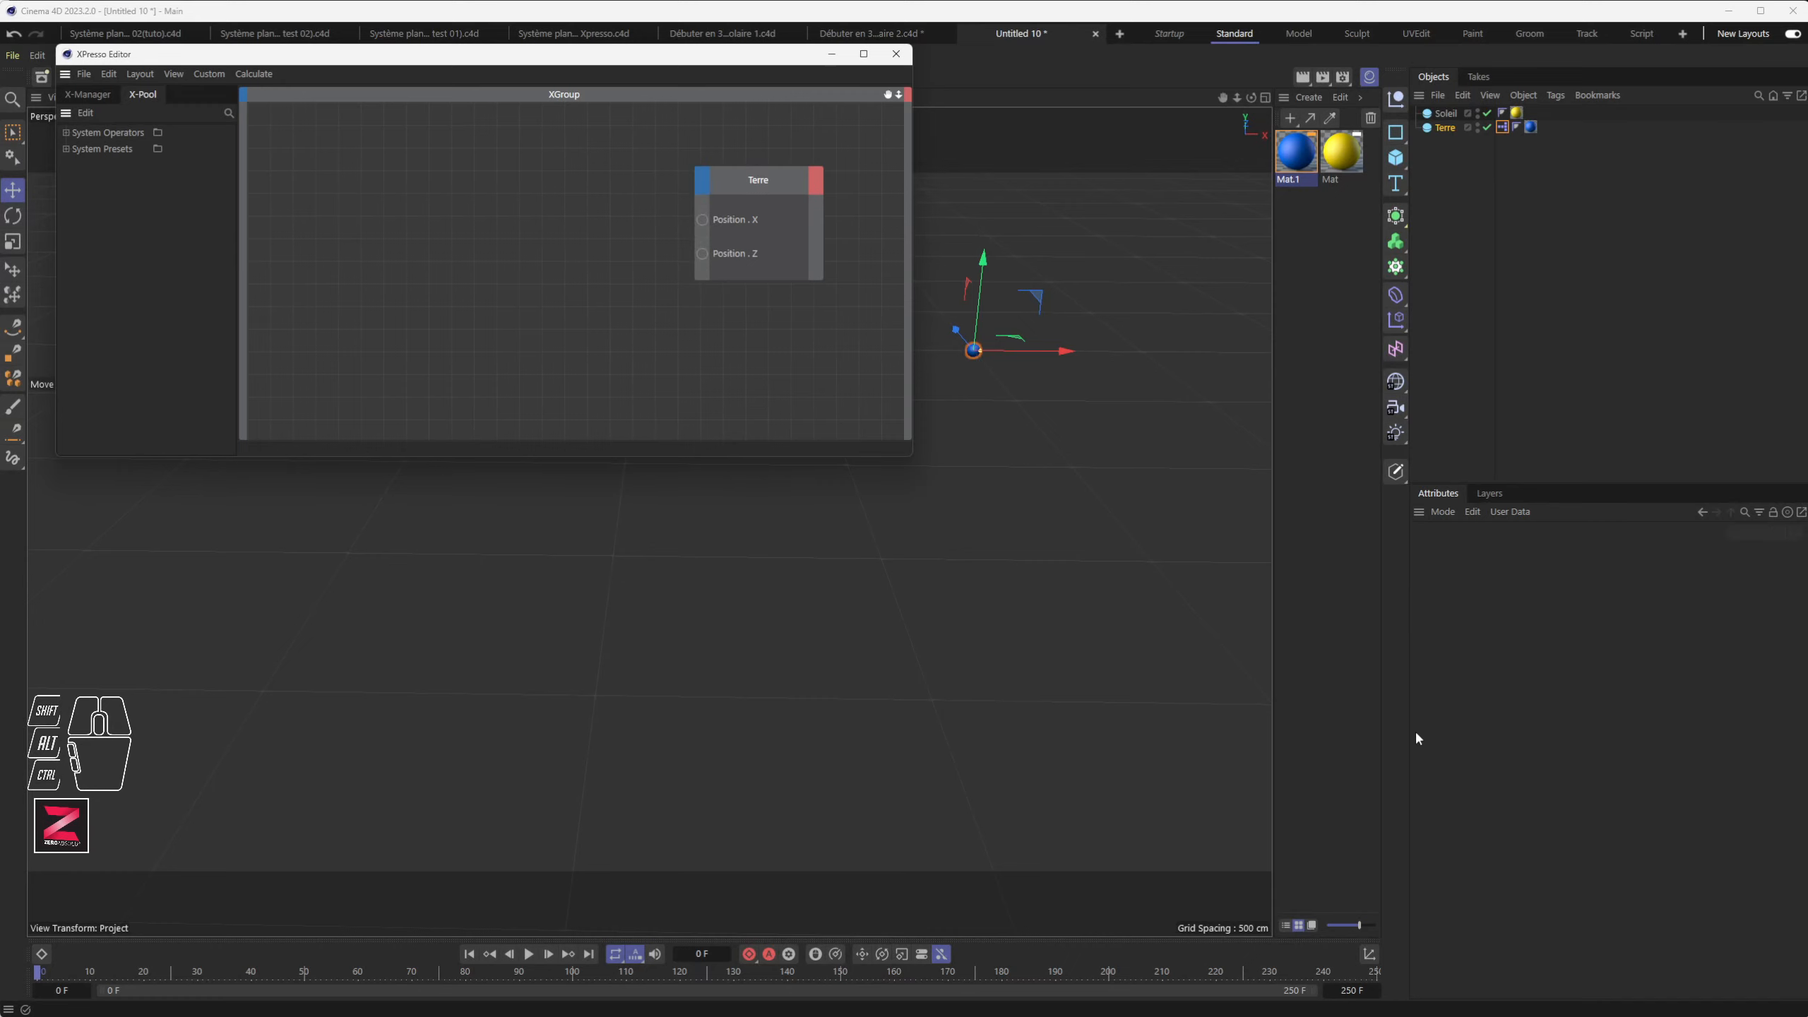
Step: Add a Time node to the XGroup from the General XPresso nodes and place it well ahead of the Terre node
{"action": "left_click_drag", "start_coordinate": [461, 63], "coordinate": [503, 197]}
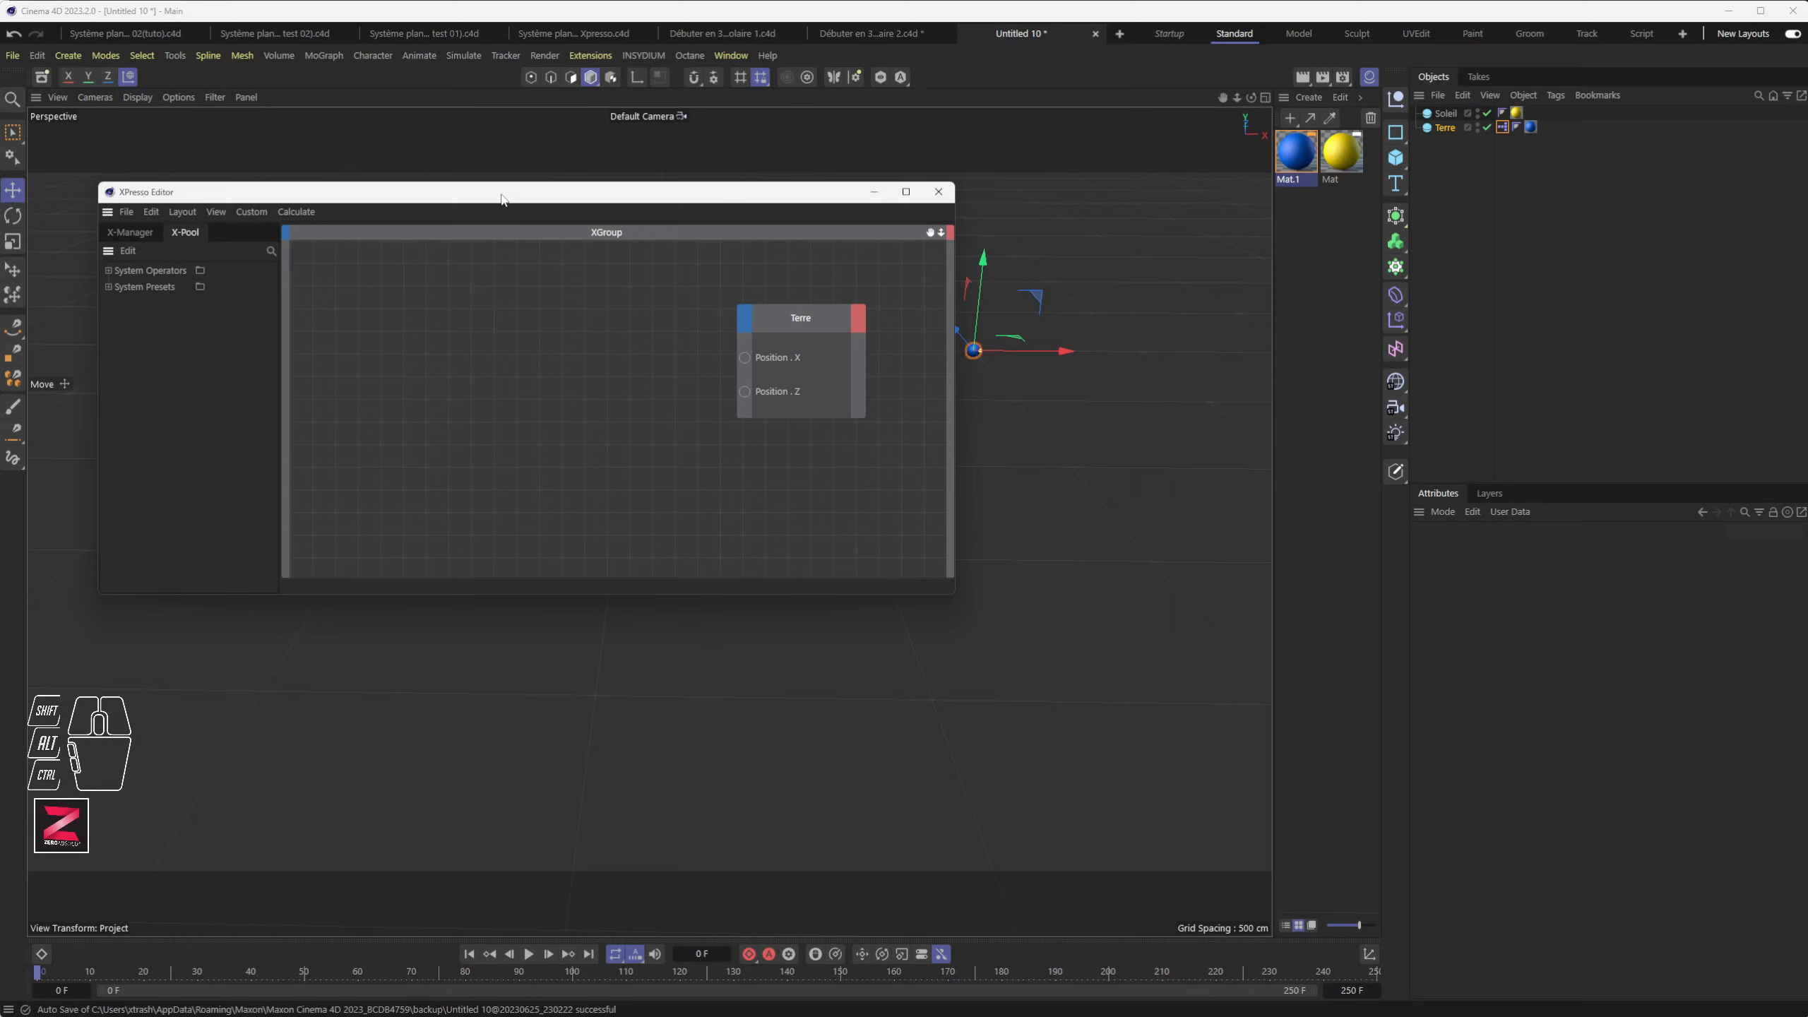
{"action": "left_click_drag", "start_coordinate": [501, 199], "coordinate": [507, 263]}
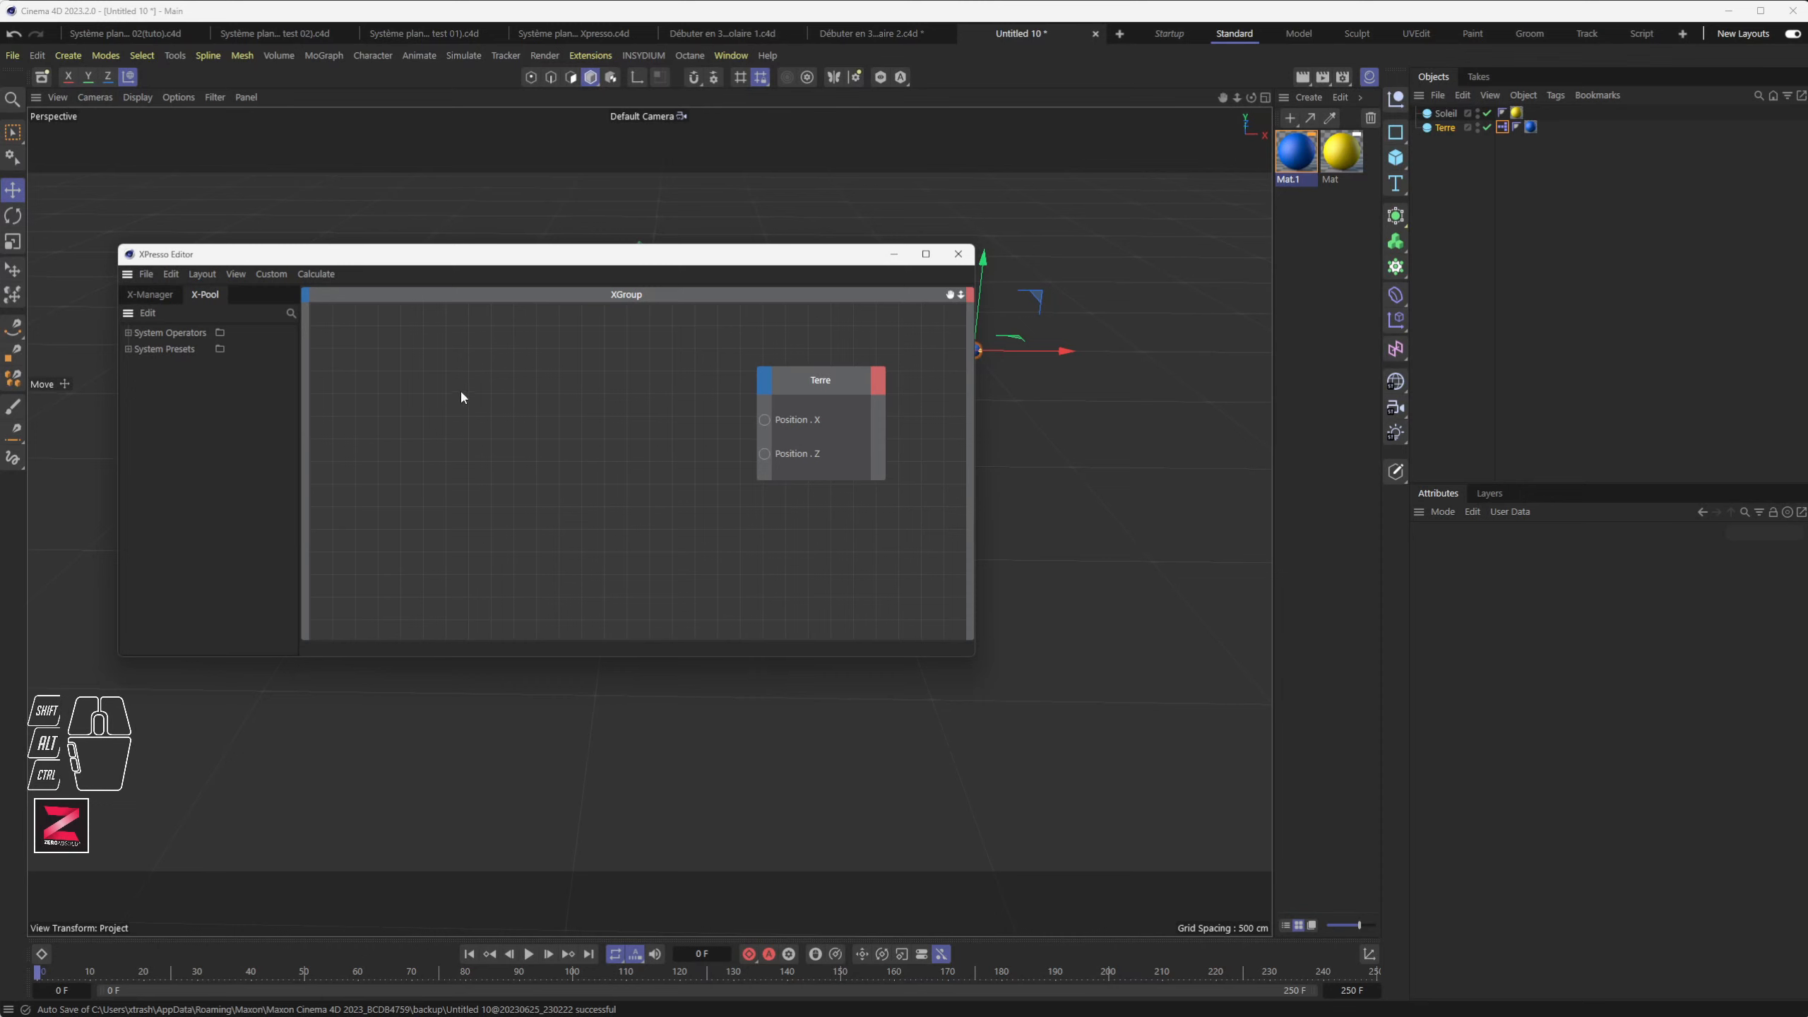
{"action": "right_click", "coordinate": [388, 334]}
{"action": "mouse_move", "coordinate": [420, 372]}
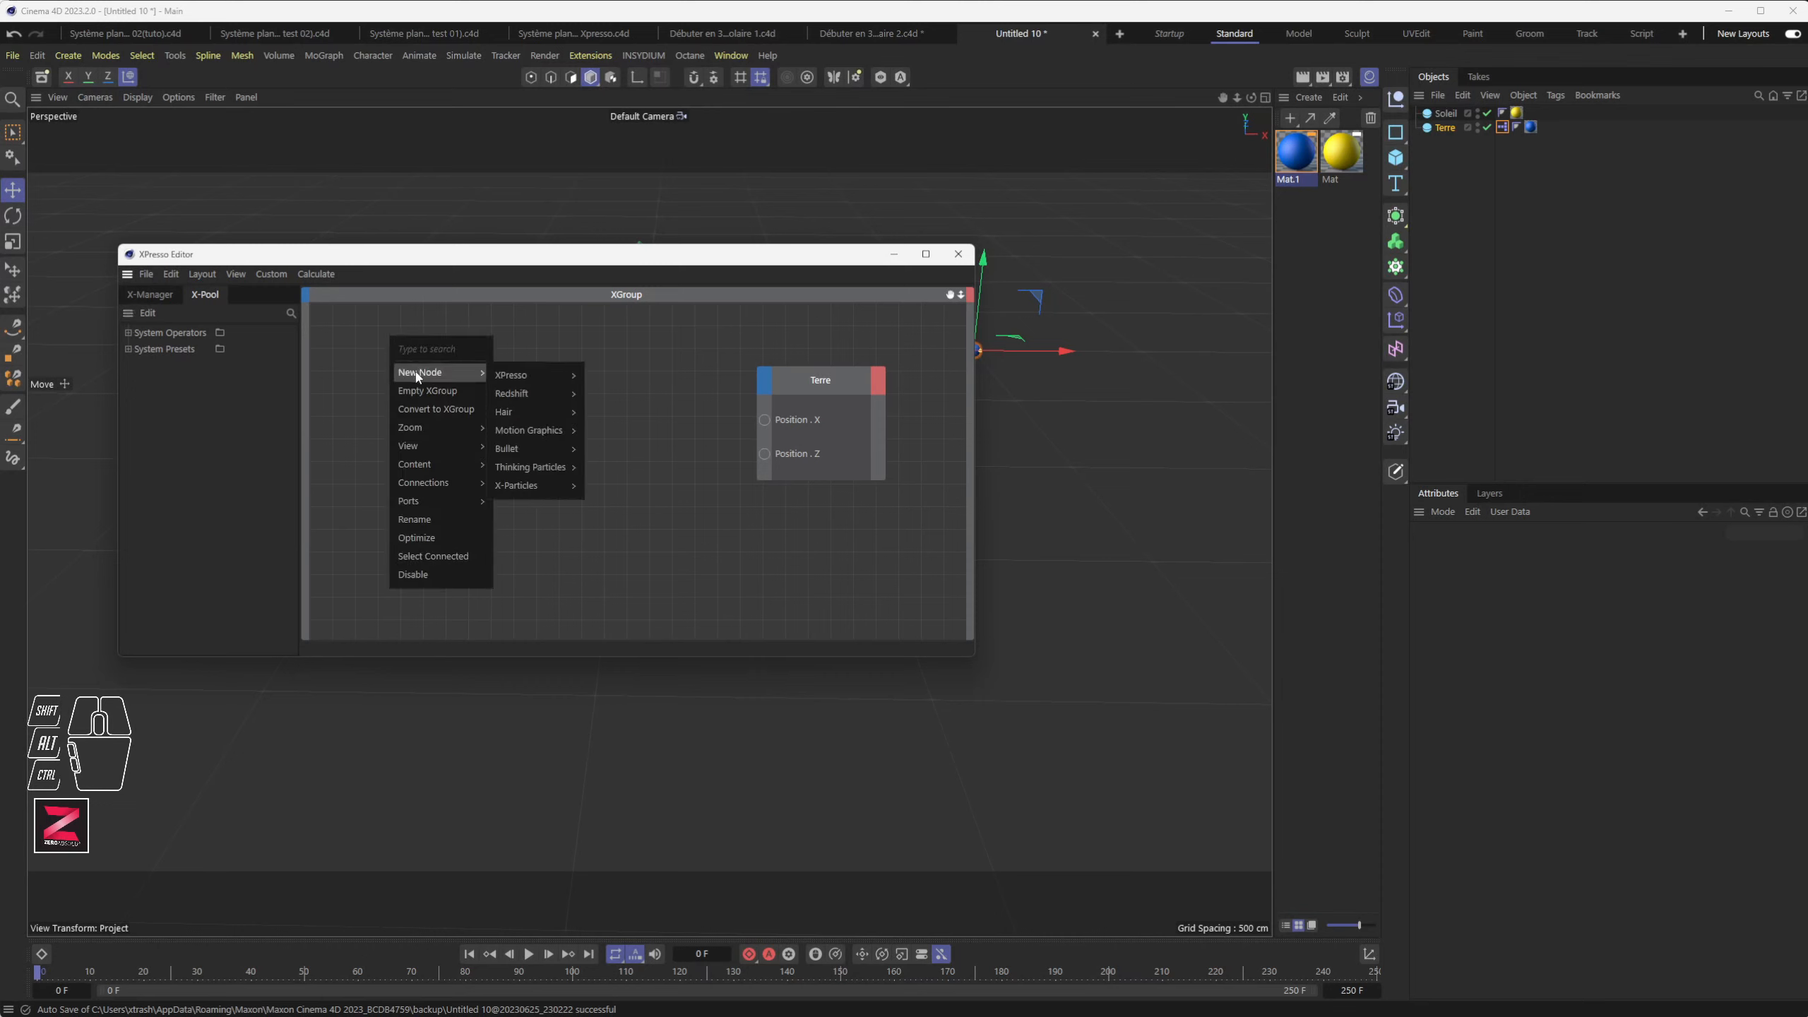
{"action": "mouse_move", "coordinate": [542, 371]}
{"action": "mouse_move", "coordinate": [603, 379]}
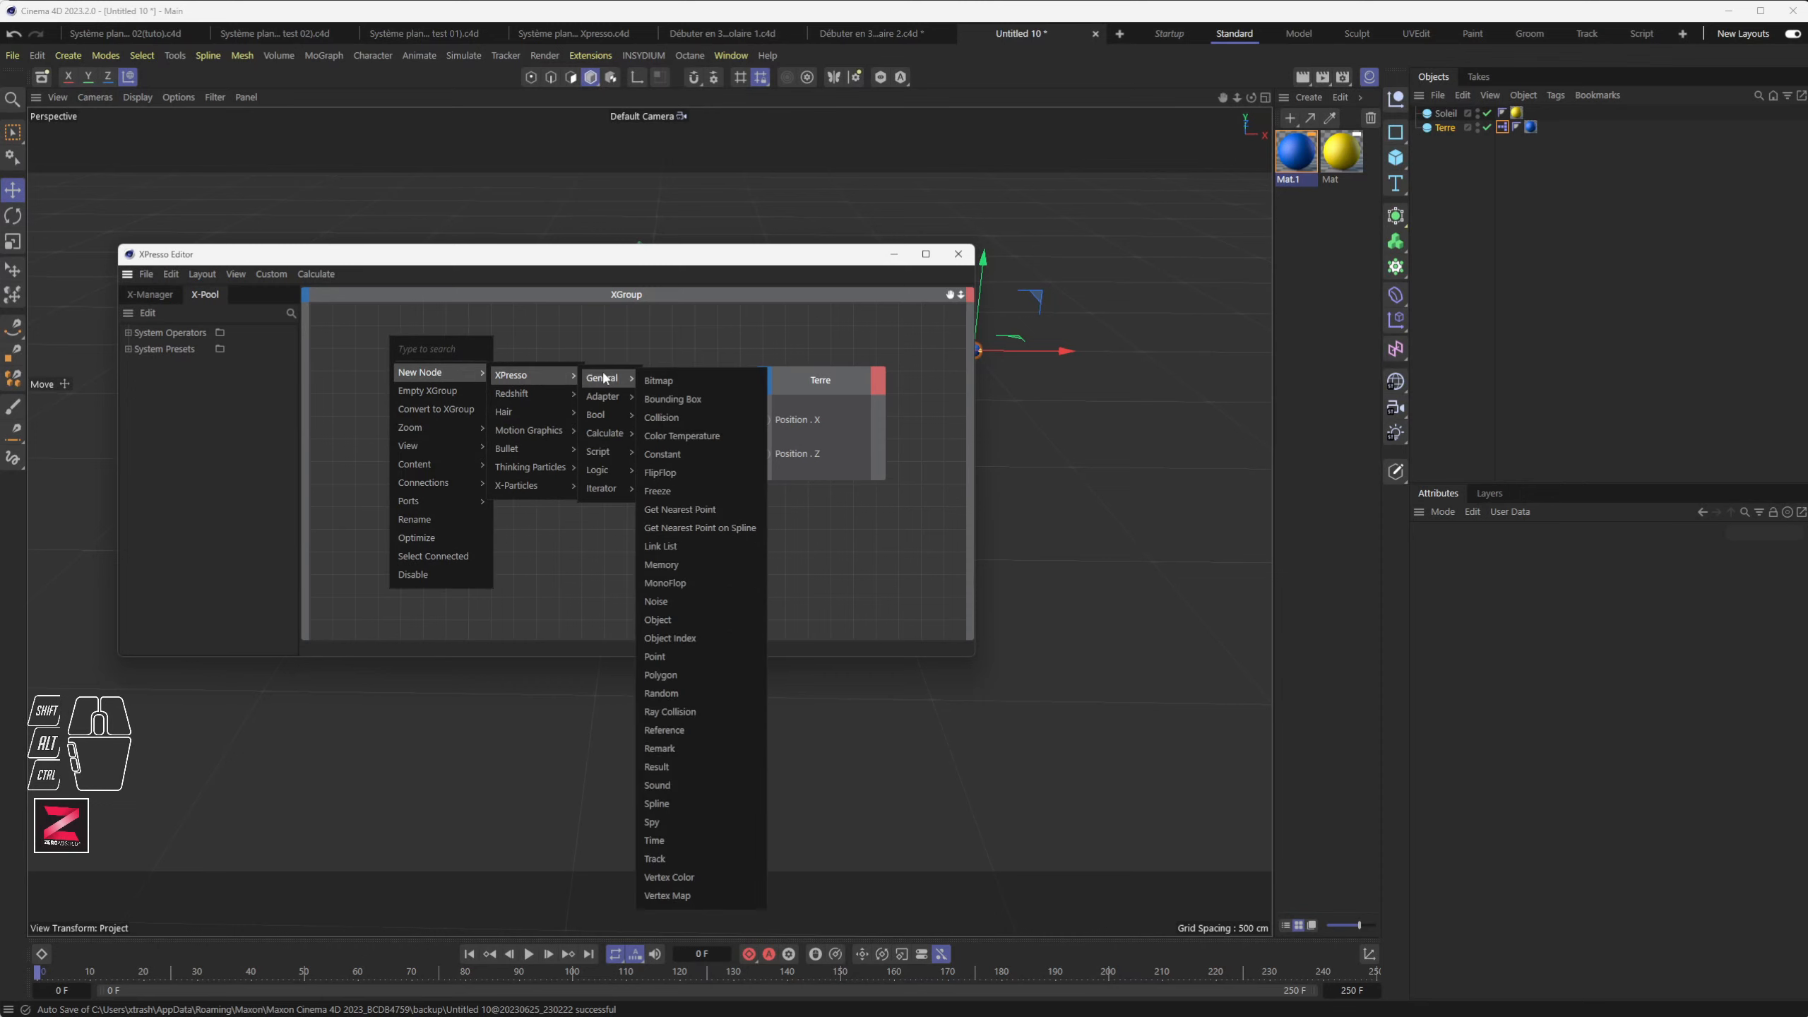
{"action": "left_click", "coordinate": [678, 840]}
{"action": "left_click_drag", "start_coordinate": [403, 361], "coordinate": [452, 436]}
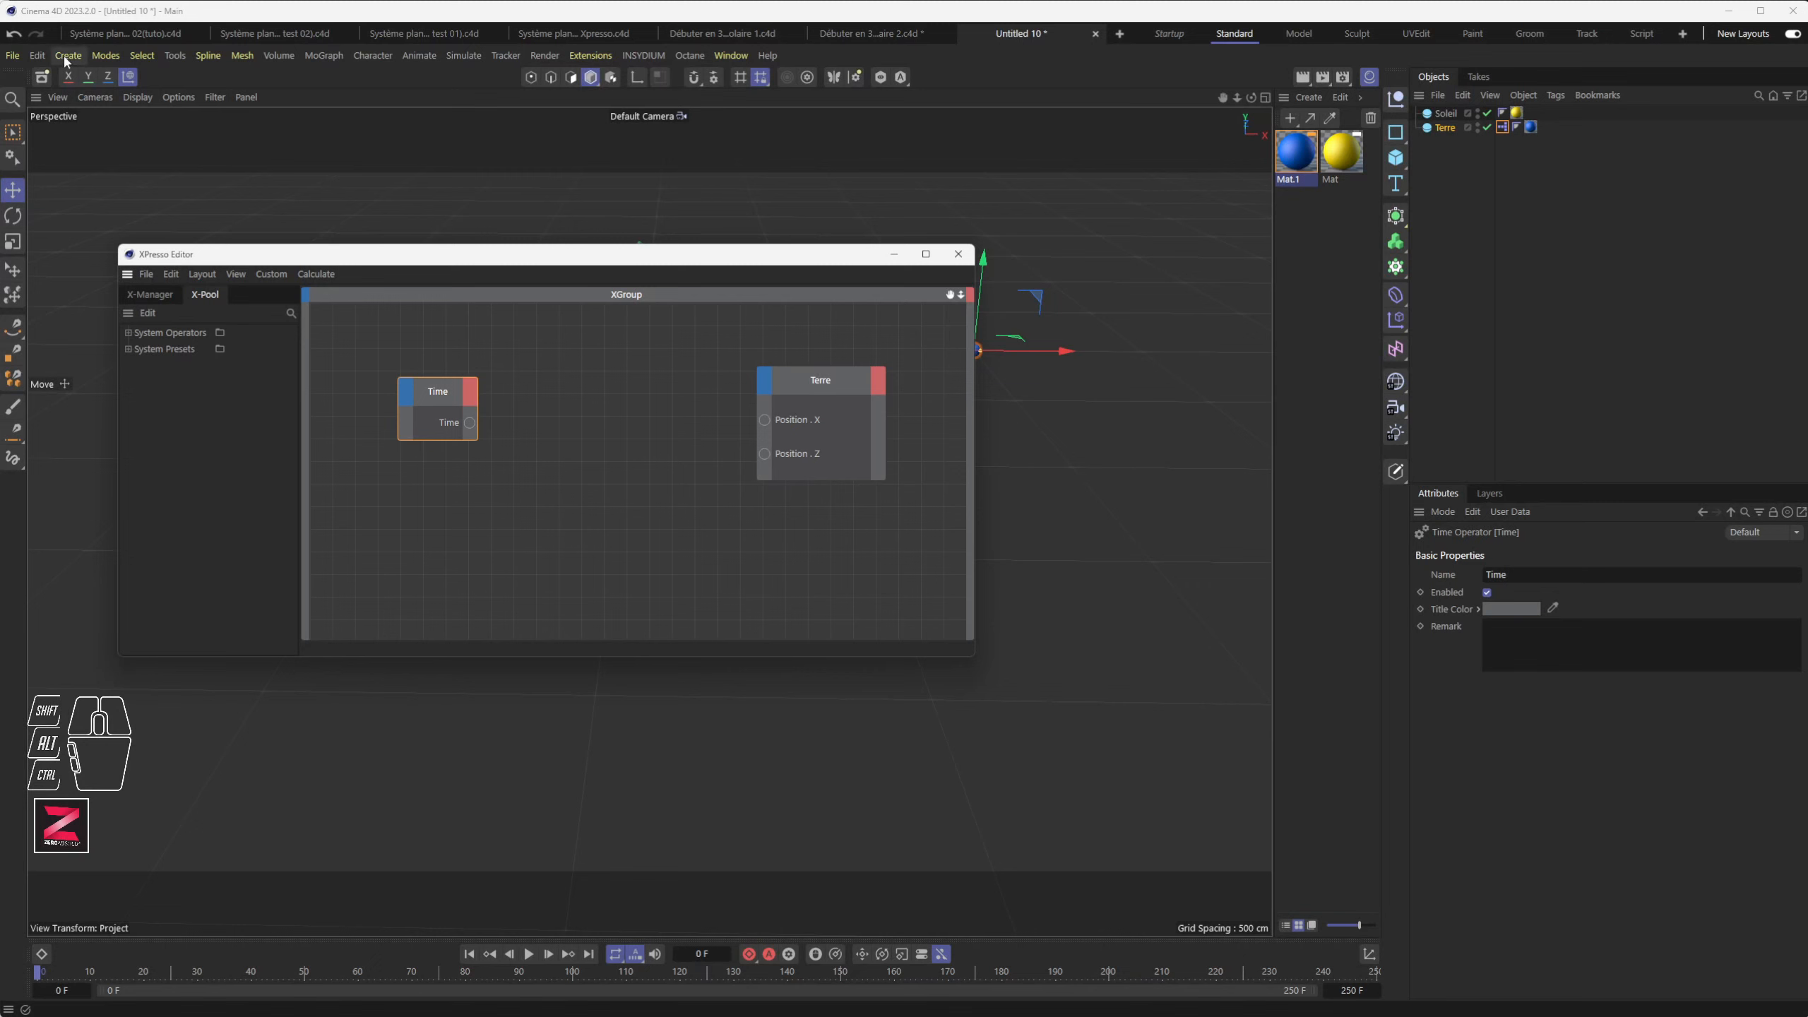
Step: Open the Project Settings and check the project's FPS value
{"action": "left_click", "coordinate": [37, 55]}
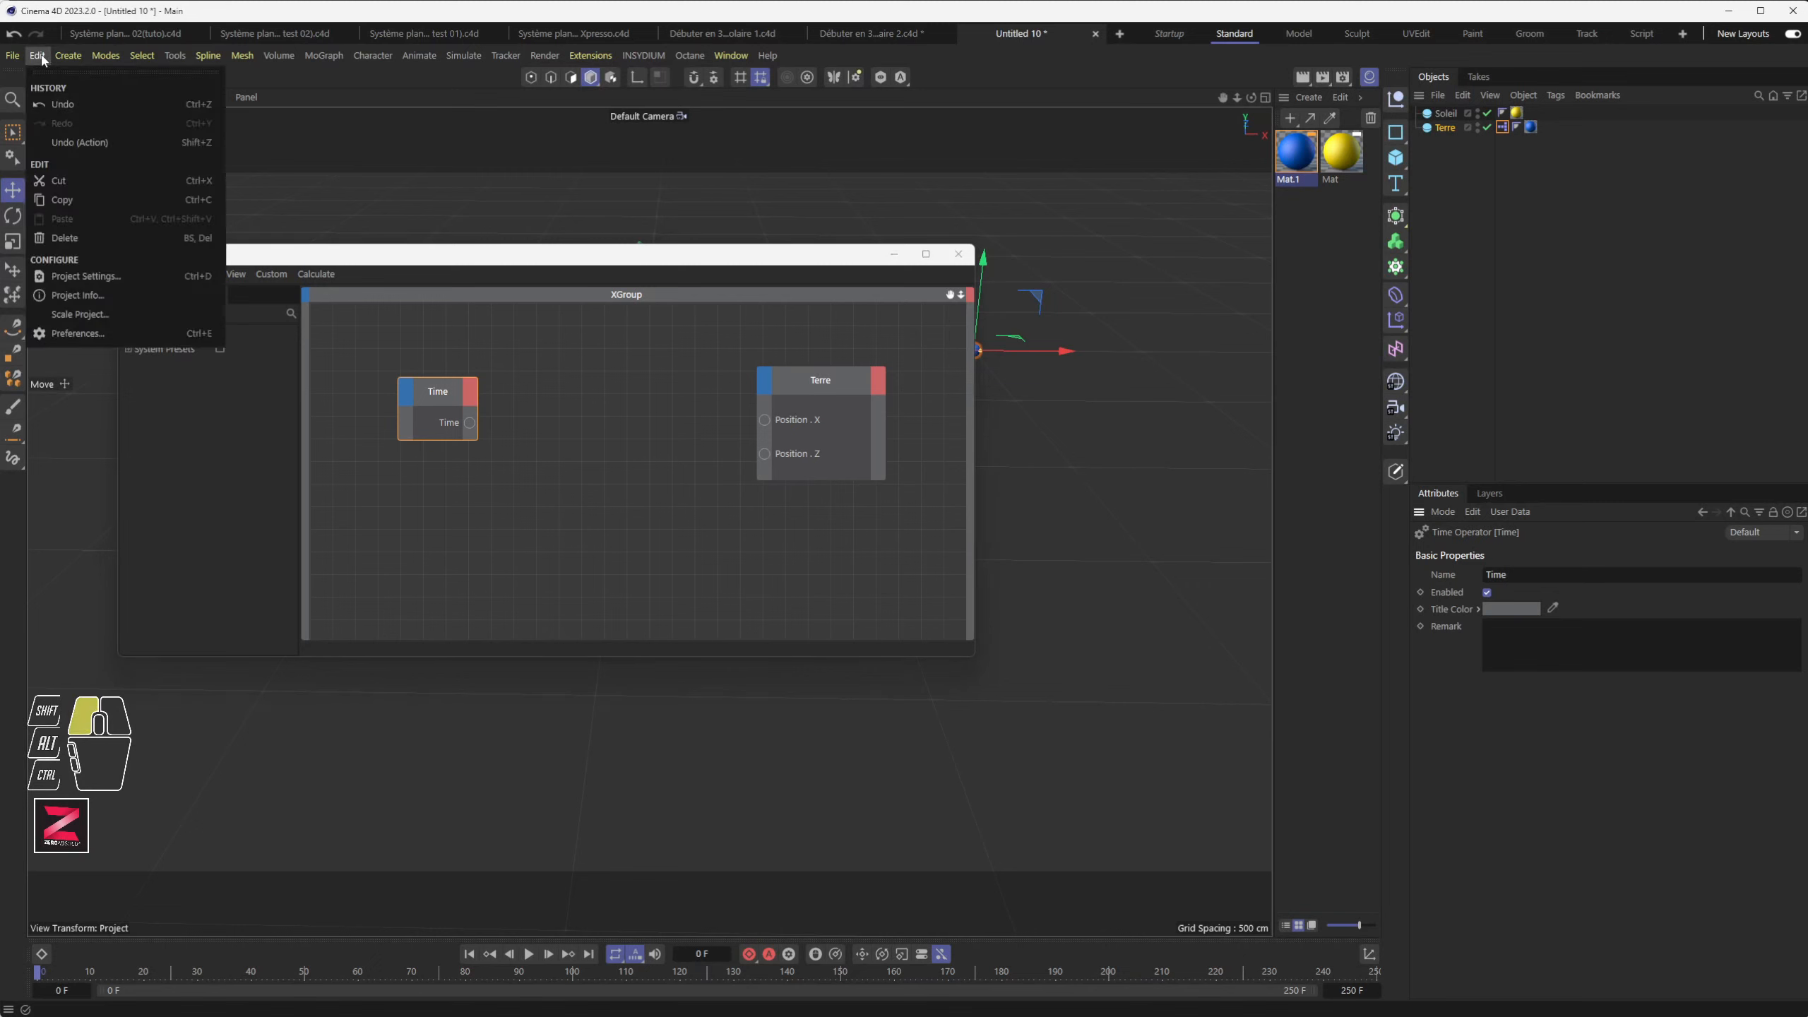
{"action": "left_click", "coordinate": [110, 277]}
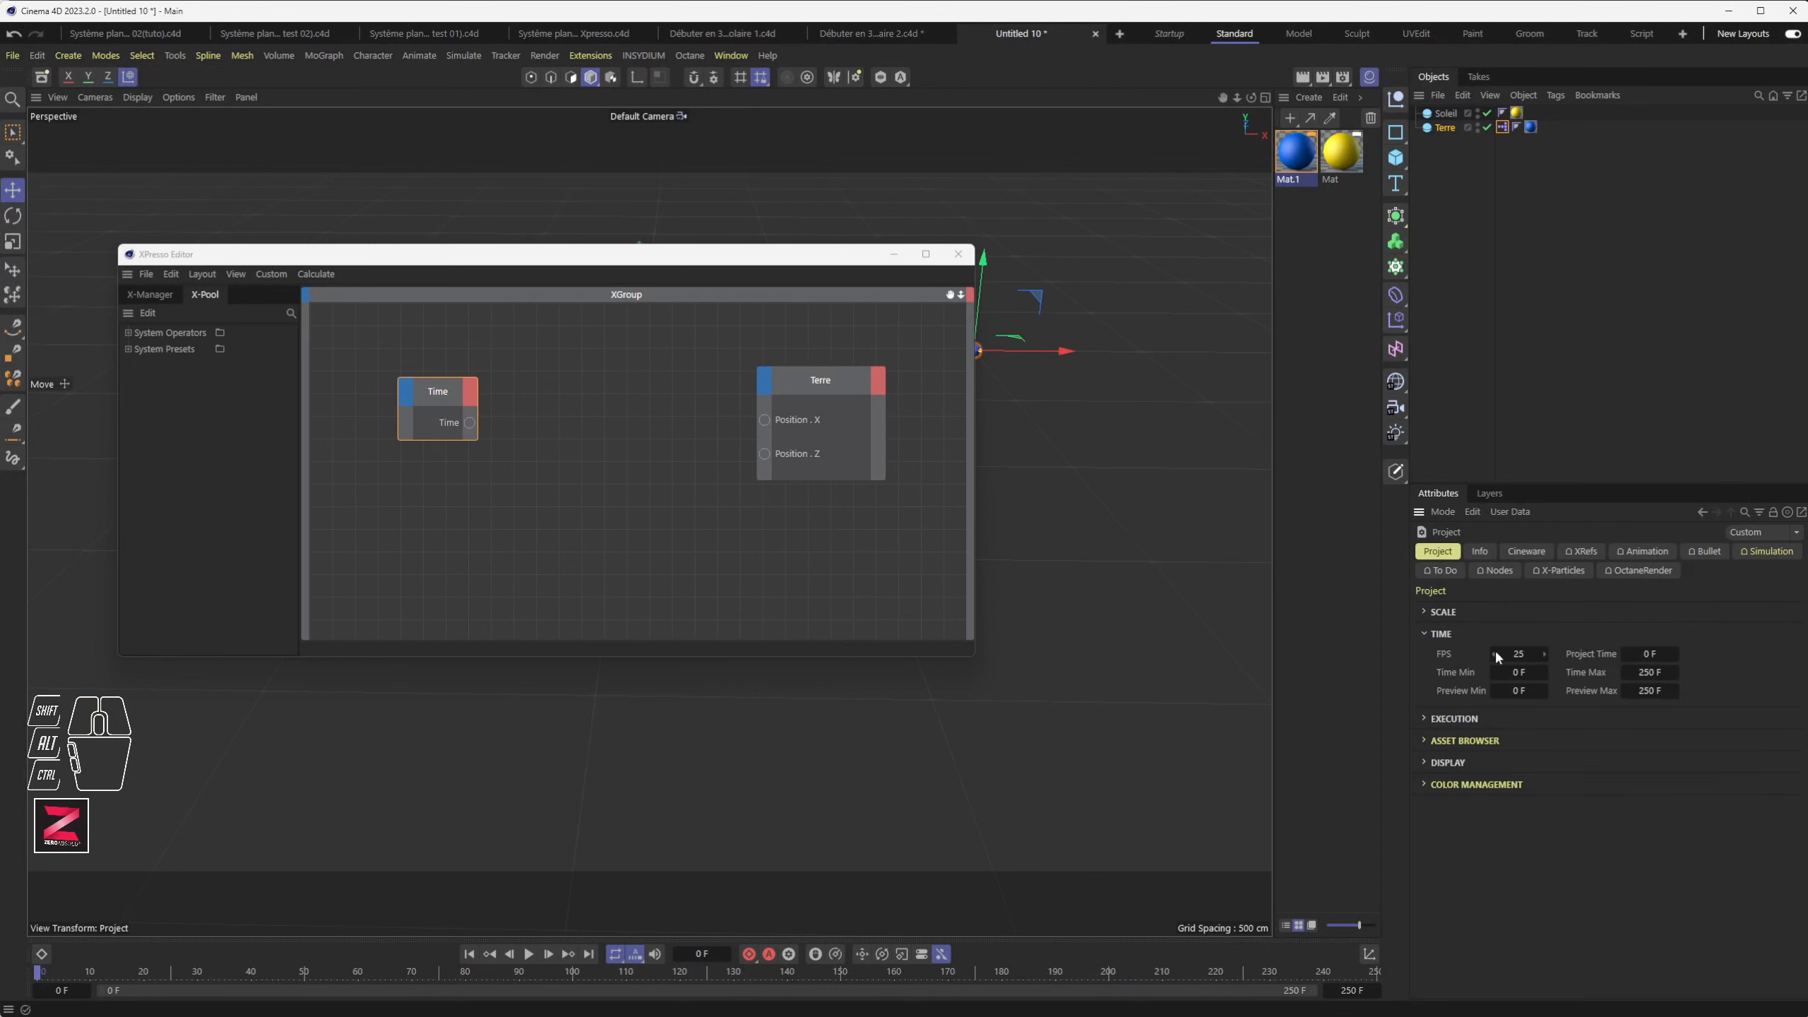
{"action": "left_click", "coordinate": [1529, 658]}
Step: Add a Frame output port to the Time node and enlarge the node to space out its ports
{"action": "left_click", "coordinate": [472, 396]}
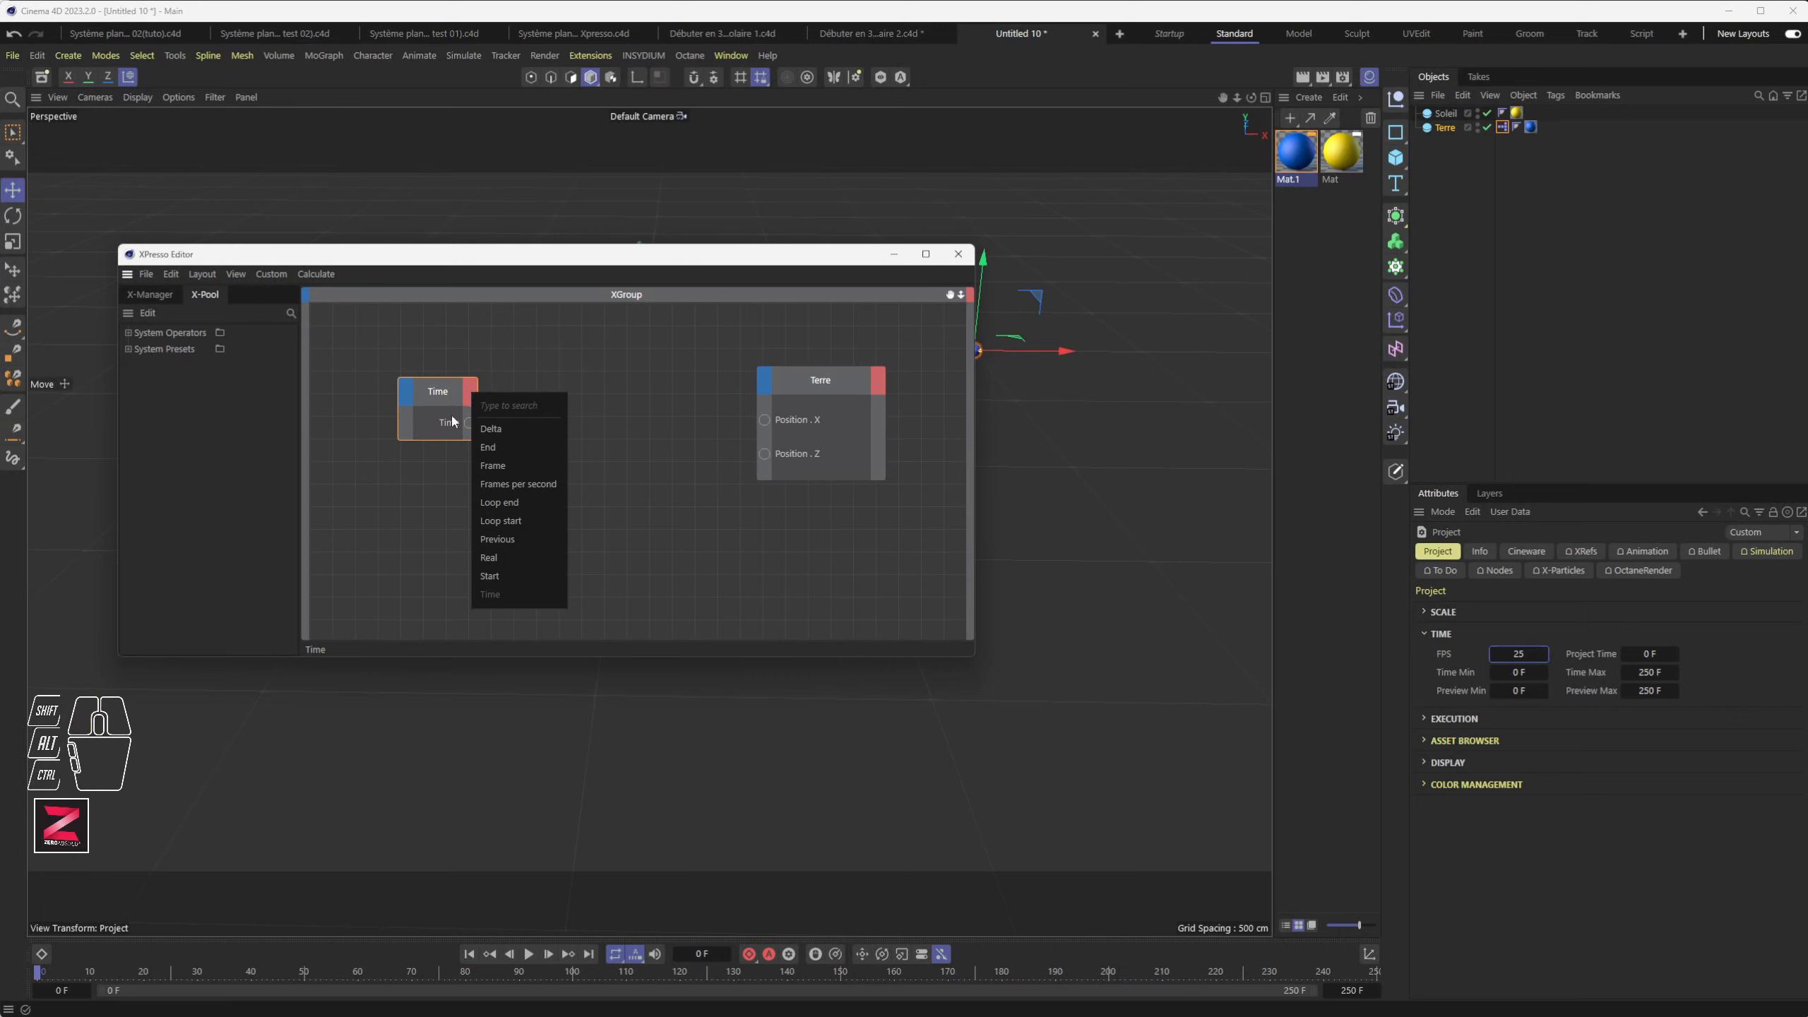
{"action": "left_click", "coordinate": [473, 392]}
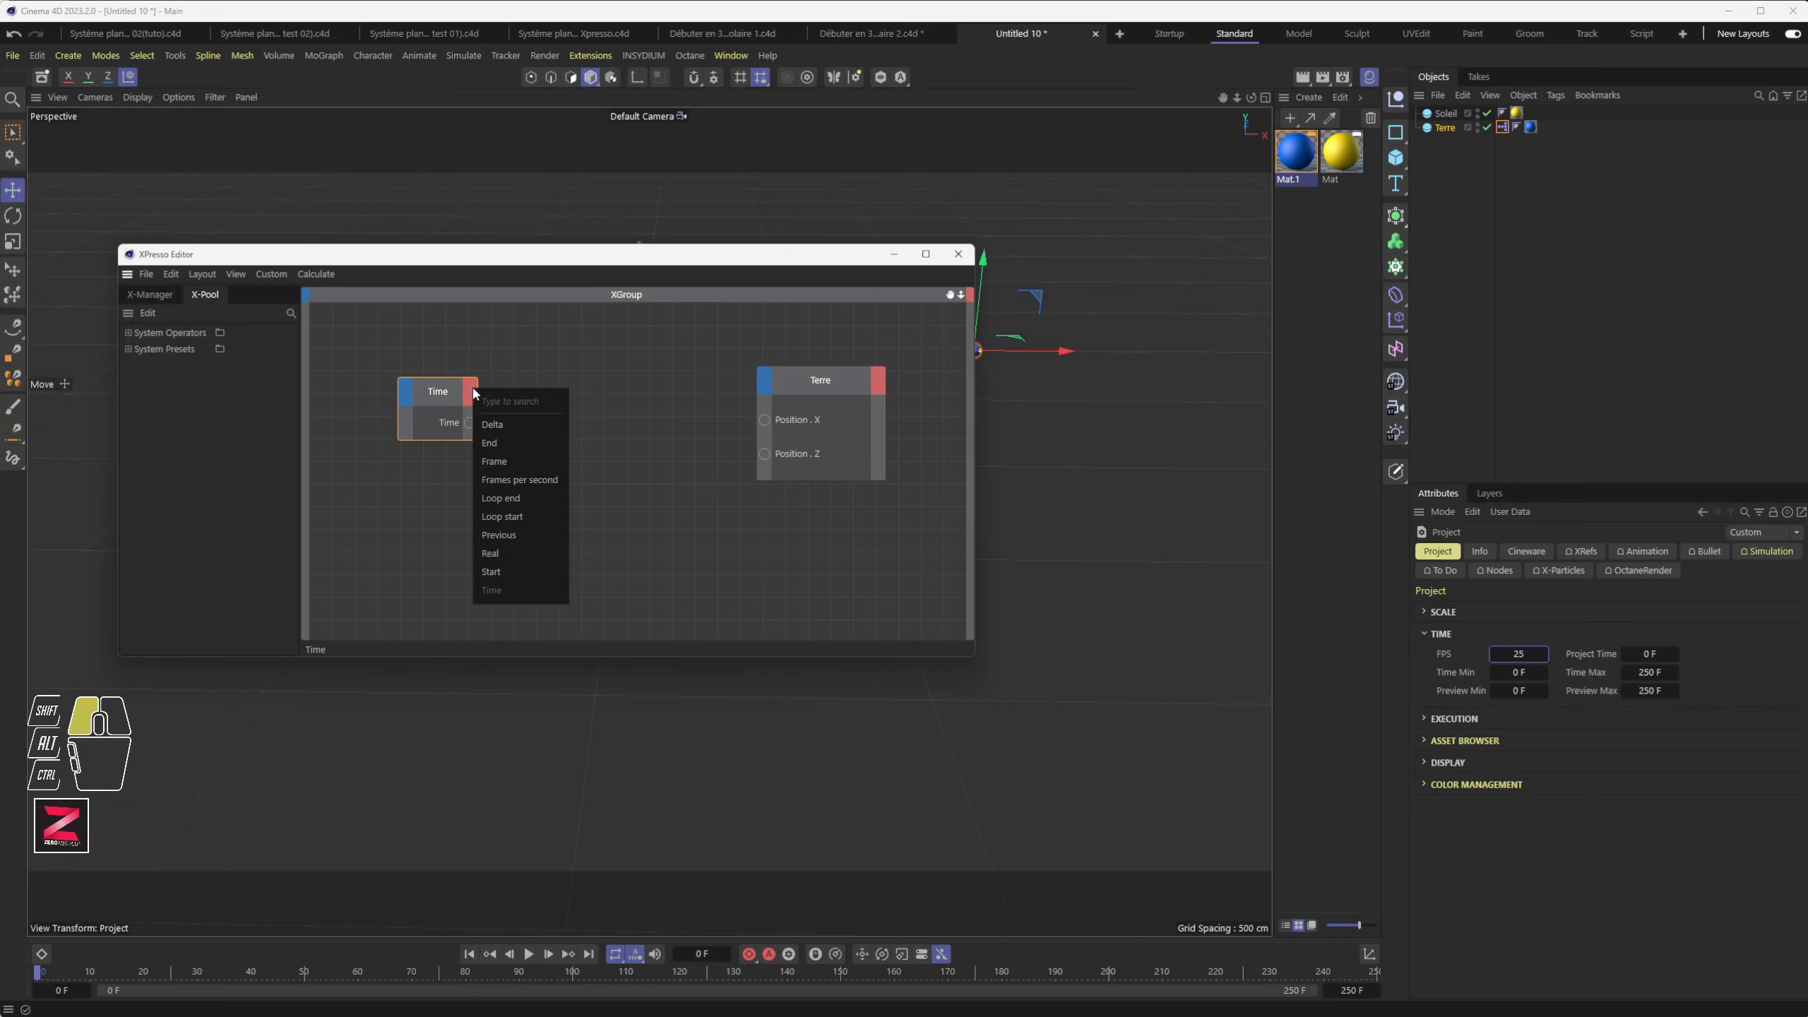
{"action": "left_click", "coordinate": [502, 462]}
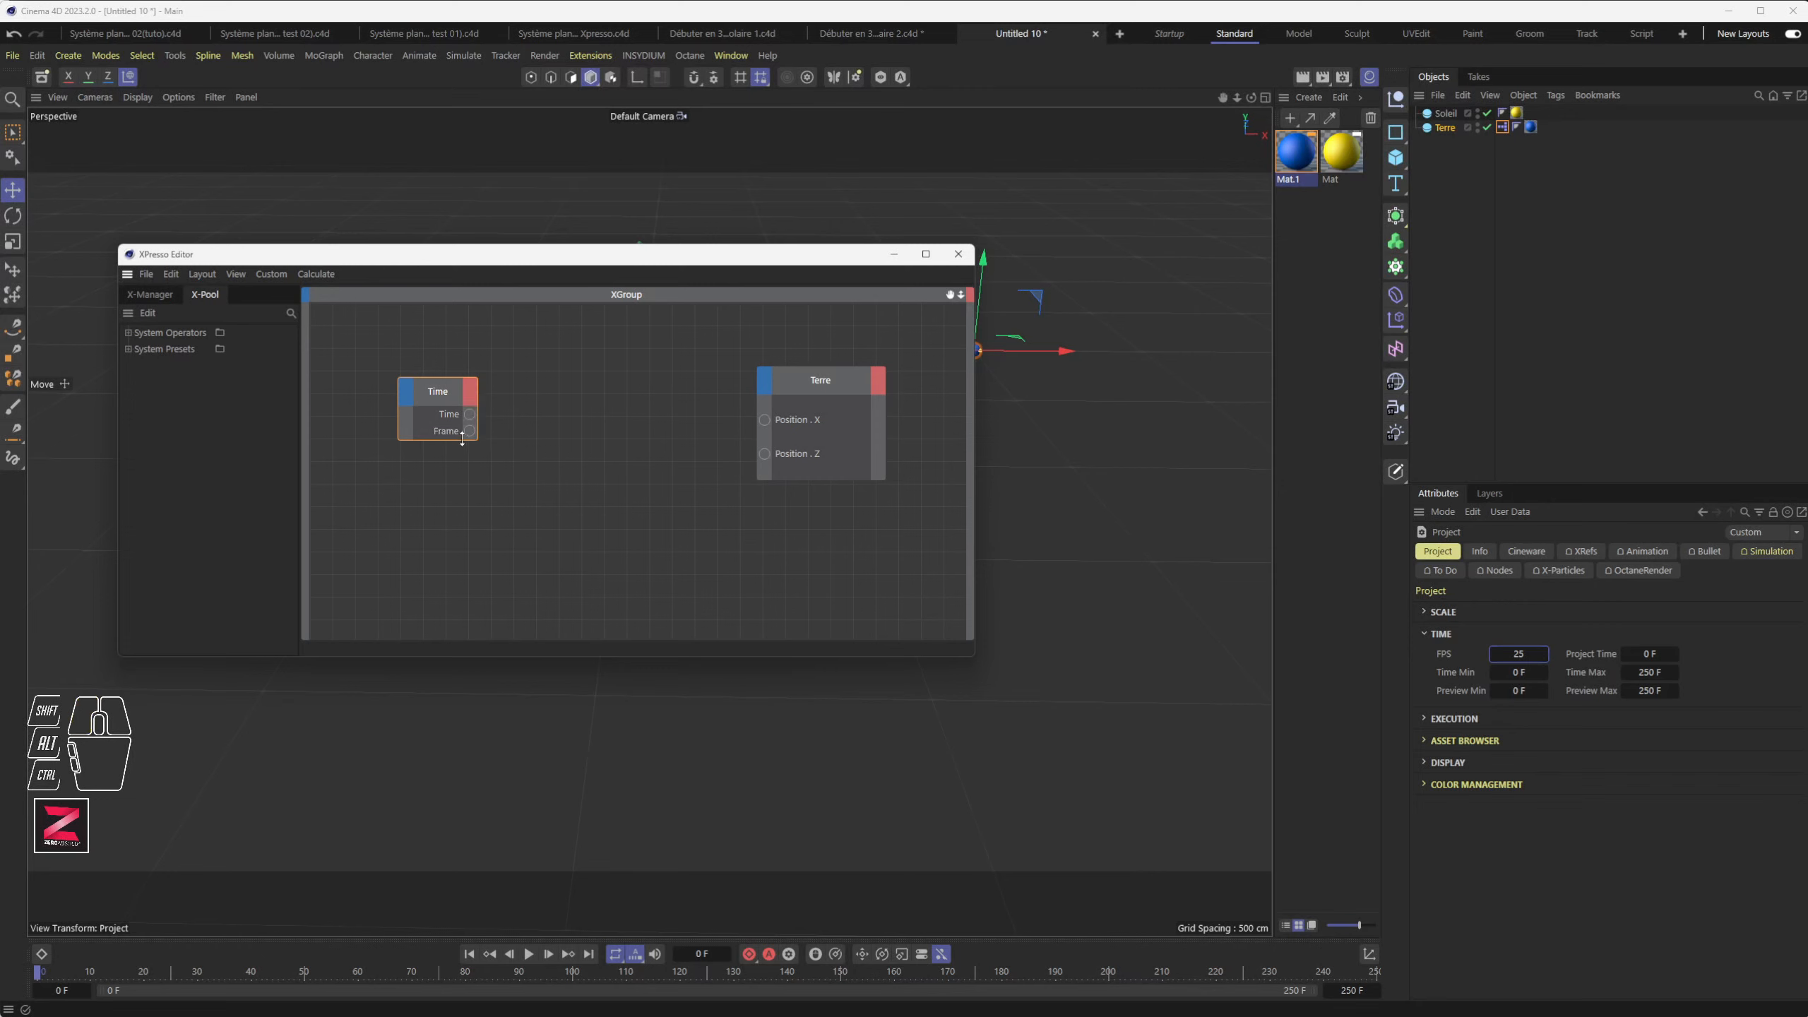
{"action": "left_click_drag", "start_coordinate": [434, 439], "coordinate": [447, 470]}
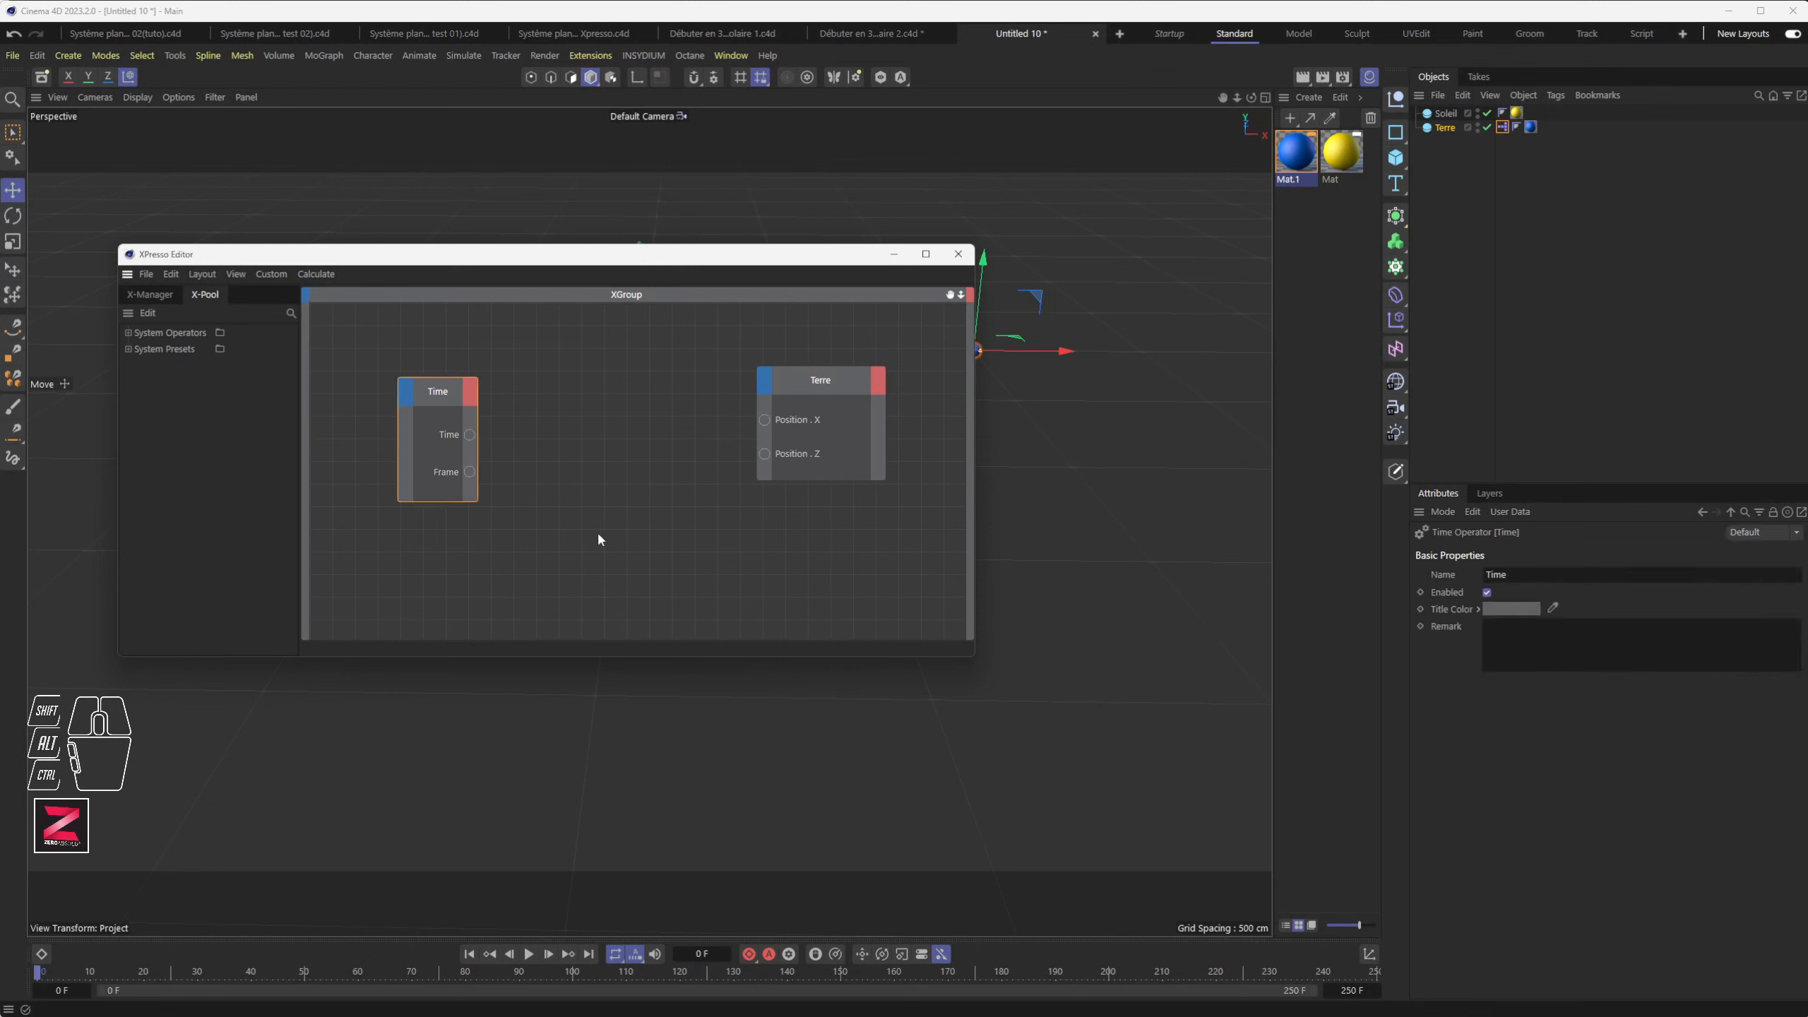
Step: Set the project's frame rate to 50 FPS in the Project Settings
{"action": "key", "text": "ctrl+d"}
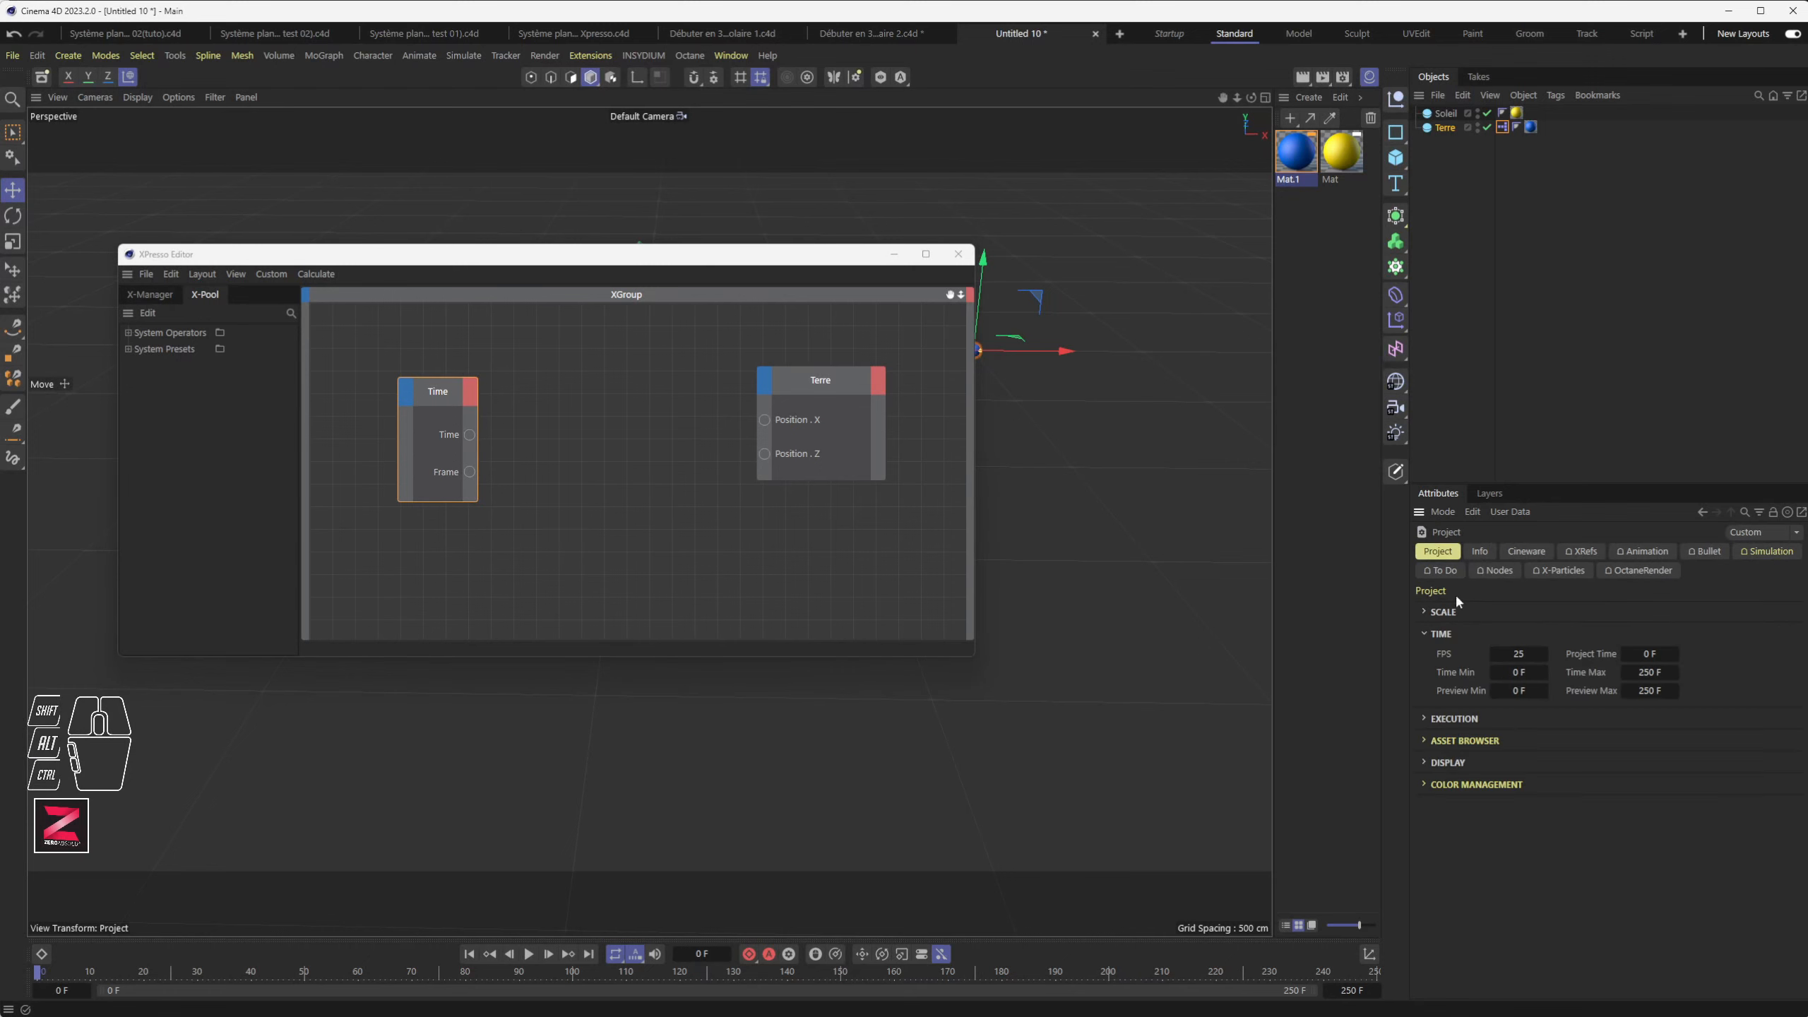
{"action": "left_click", "coordinate": [1530, 652]}
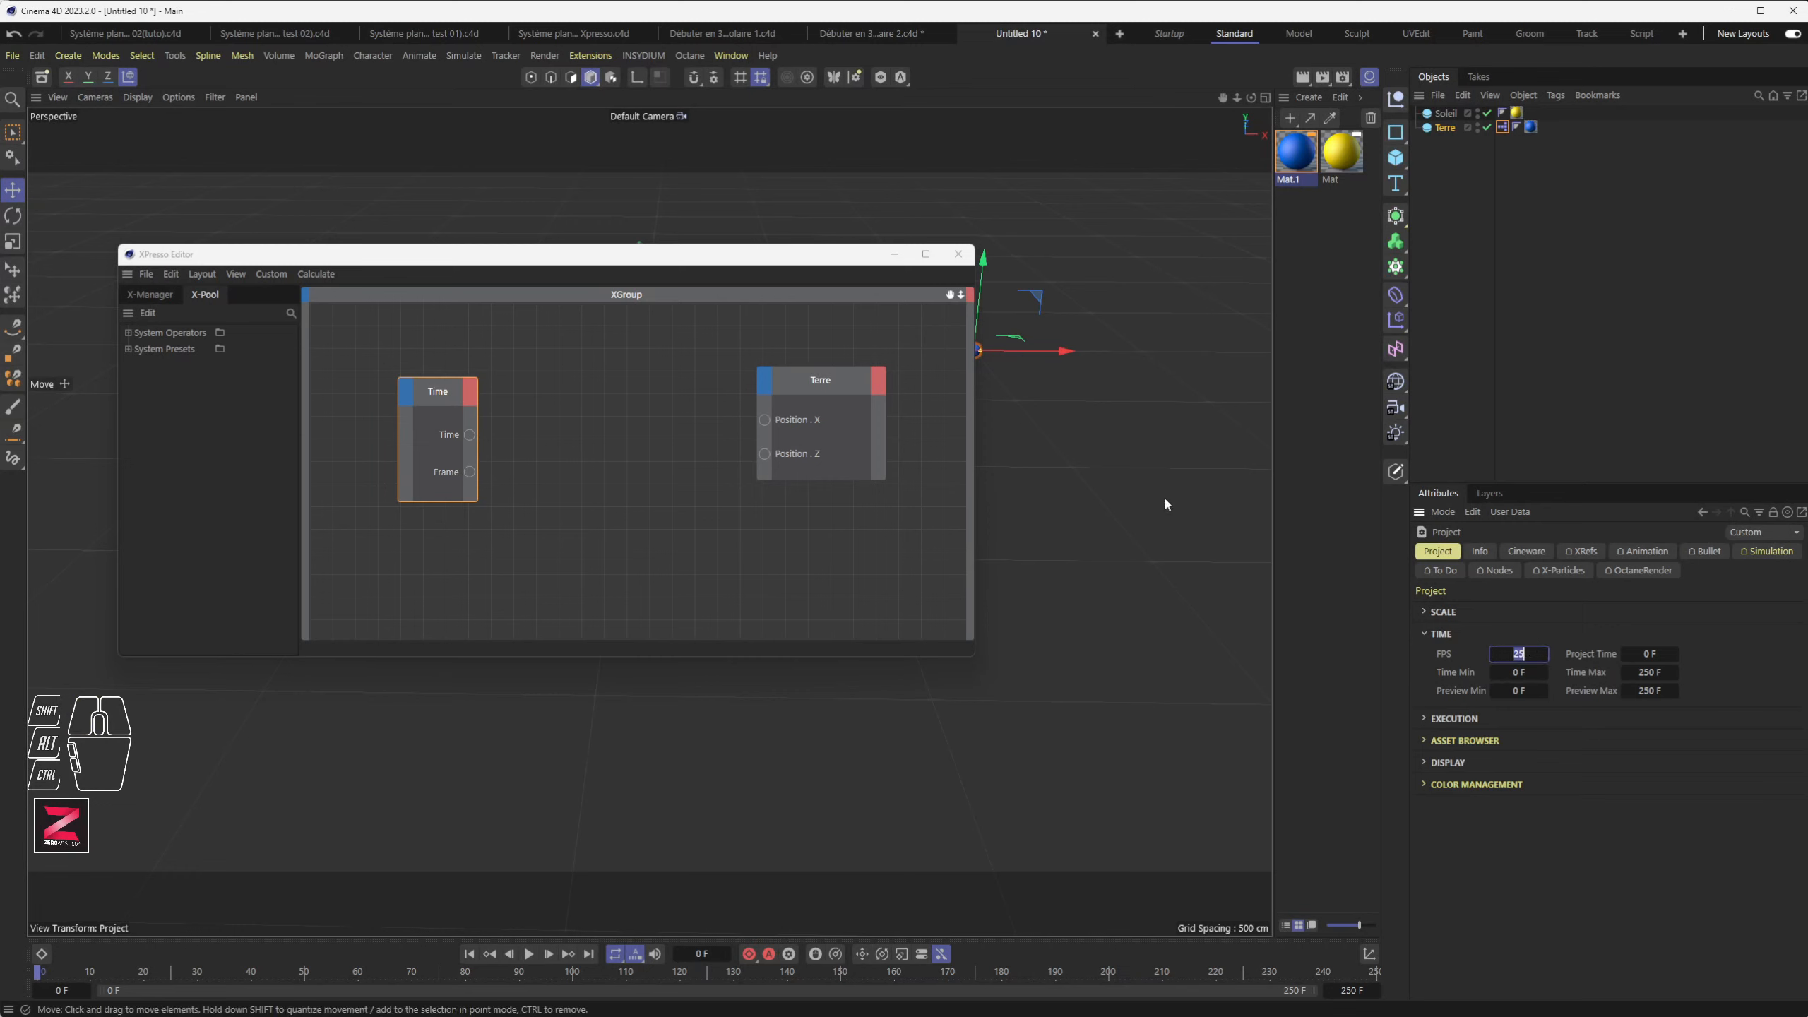
{"action": "left_click", "coordinate": [1520, 654]}
{"action": "left_click_drag", "start_coordinate": [70, 974], "coordinate": [31, 958]}
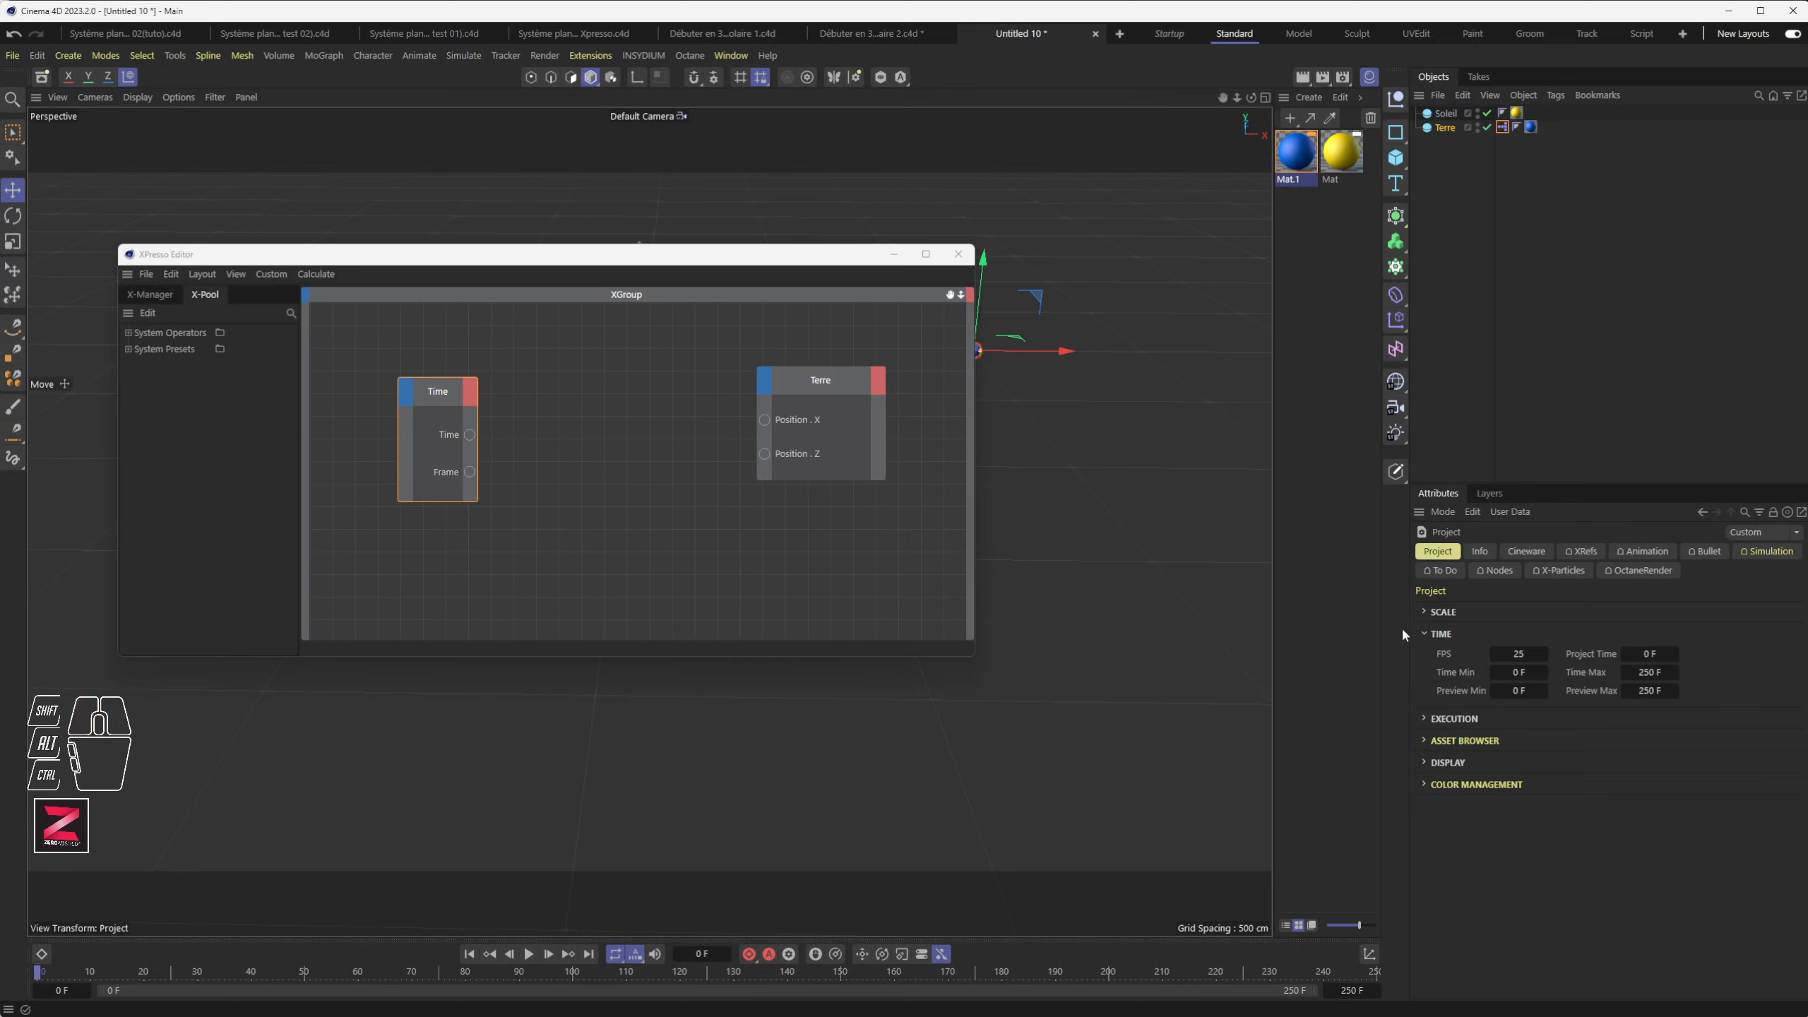
{"action": "left_click", "coordinate": [1533, 654]}
{"action": "type", "text": "50"}
{"action": "key", "text": "Return"}
Step: Review the output ports available on the Time node, including Frames per second
{"action": "mouse_move", "coordinate": [469, 436]}
{"action": "left_mouse_down"}
{"action": "mouse_move", "coordinate": [489, 436]}
{"action": "mouse_move", "coordinate": [468, 406]}
{"action": "left_mouse_up"}
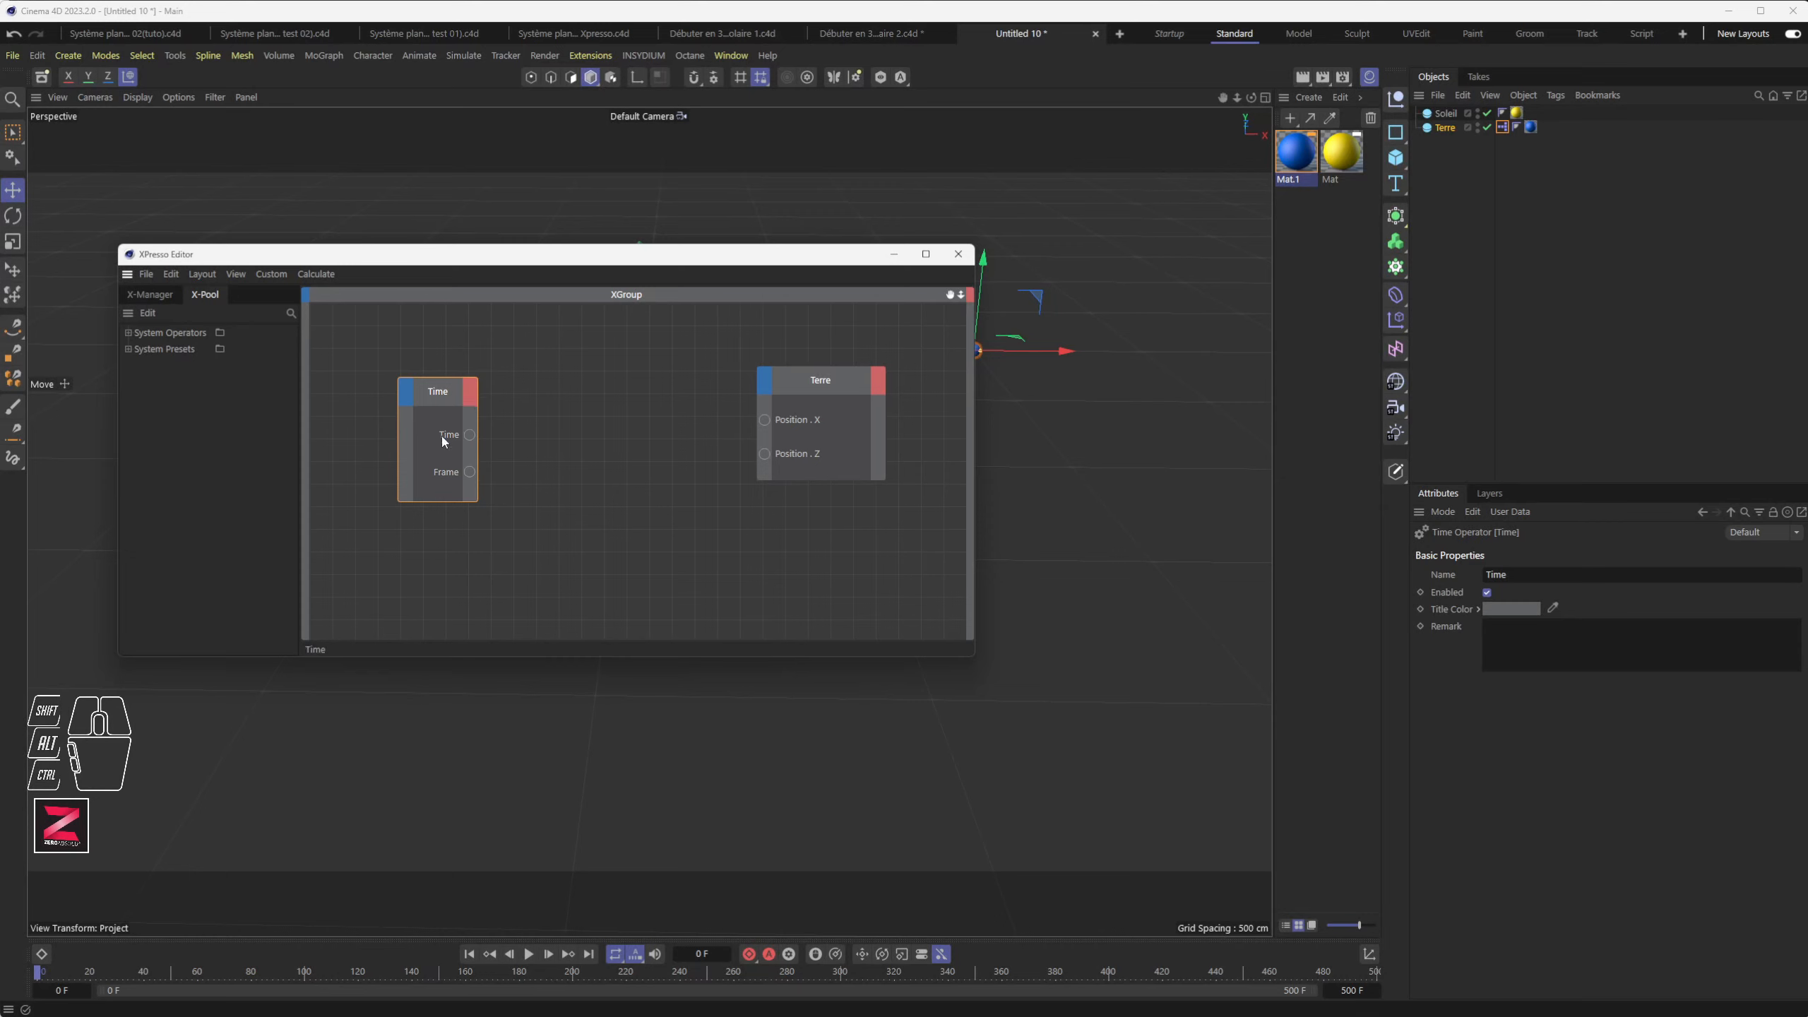
{"action": "left_click", "coordinate": [471, 396]}
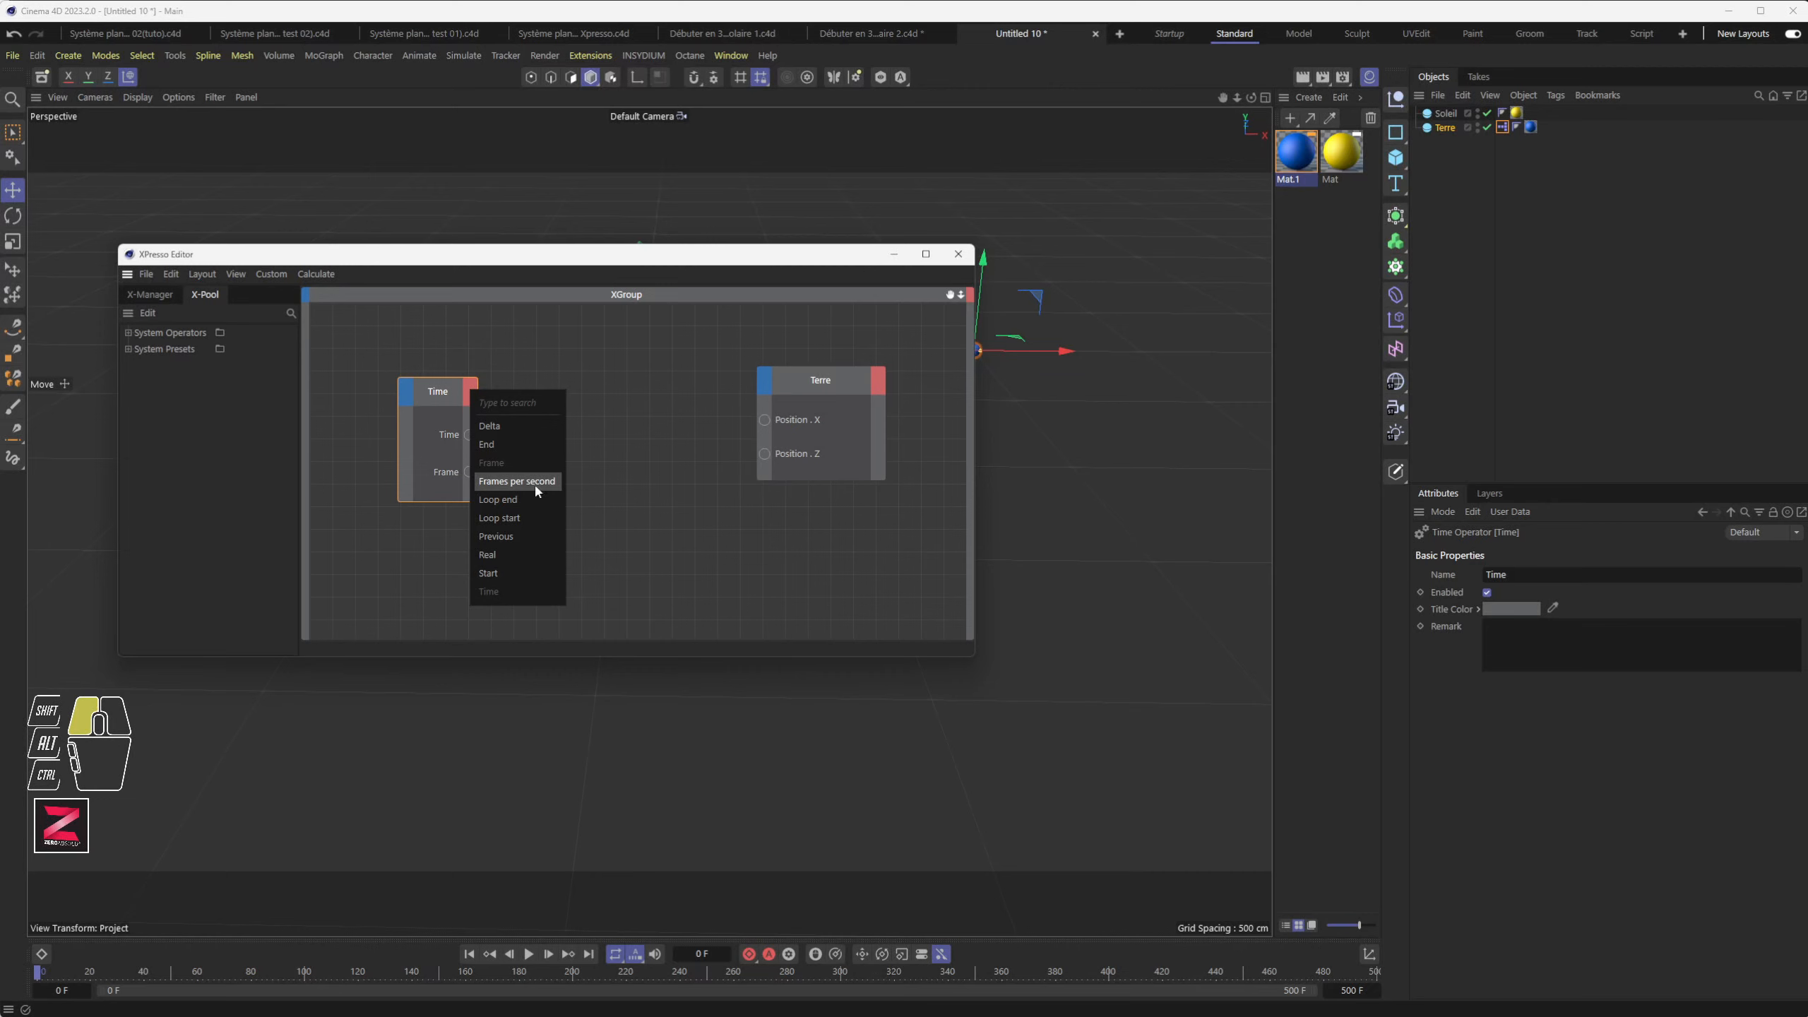
{"action": "left_click_drag", "start_coordinate": [550, 490], "coordinate": [611, 481]}
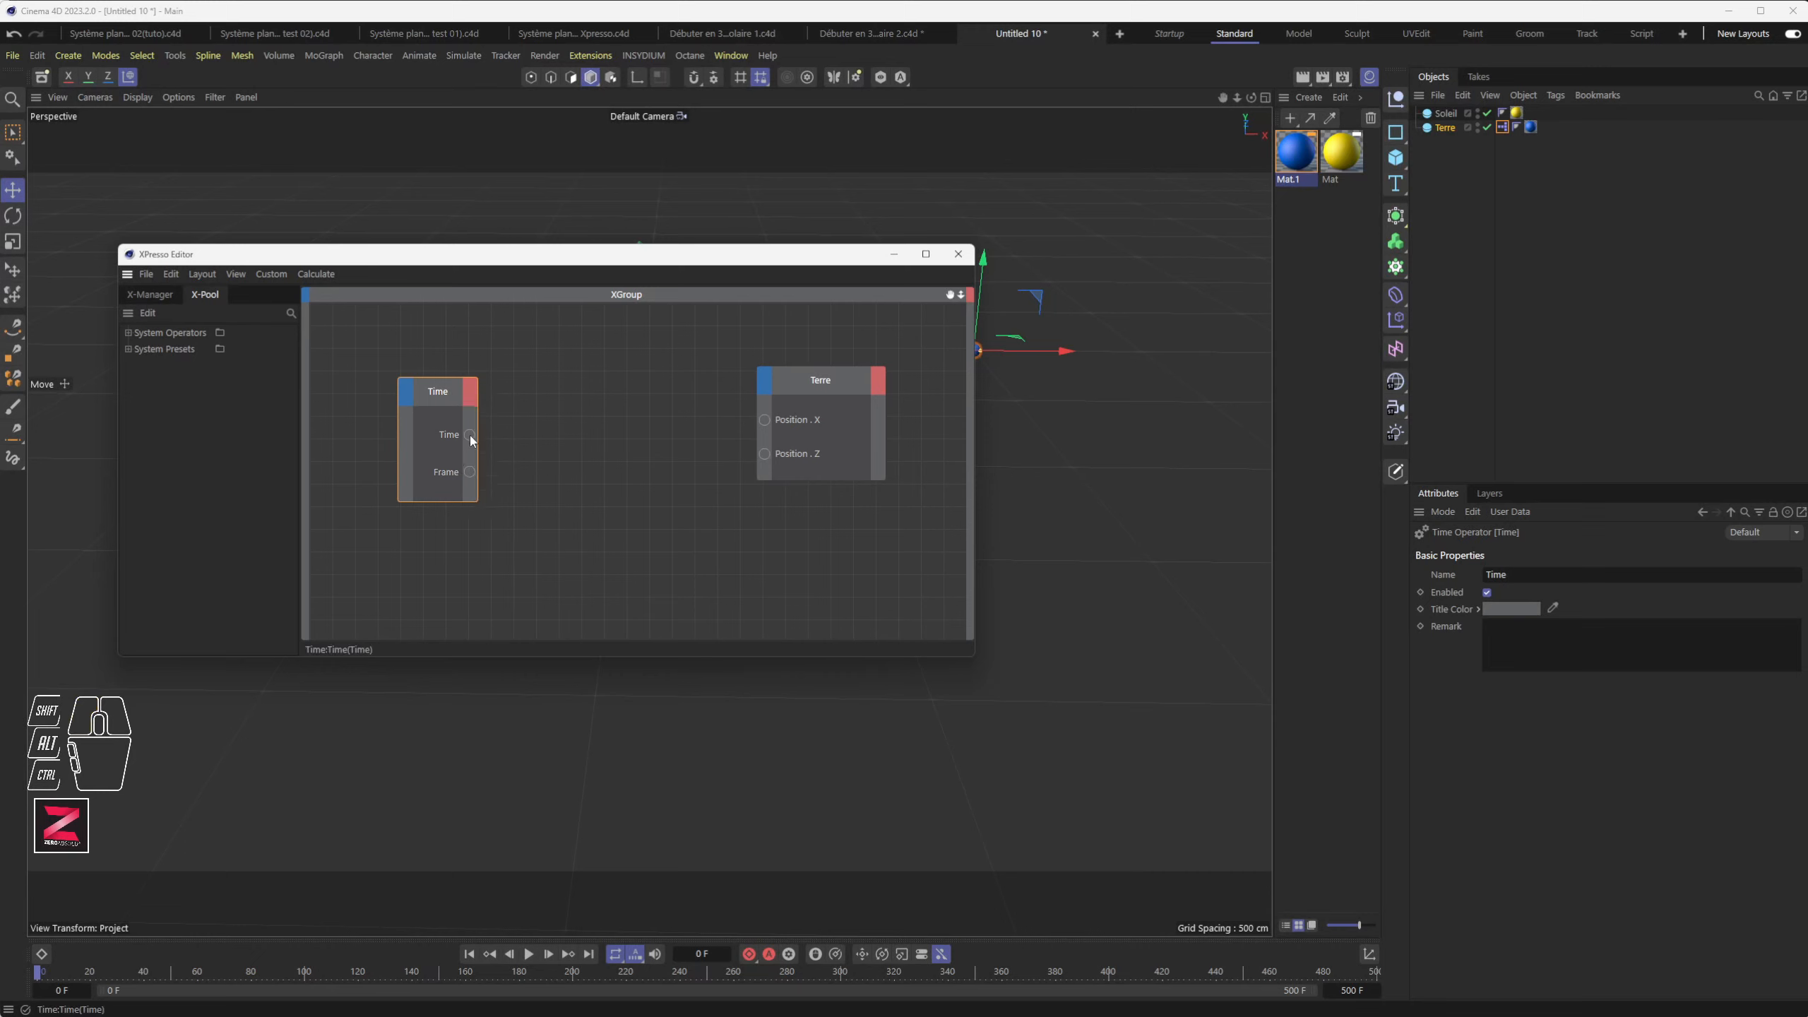
{"action": "left_click_drag", "start_coordinate": [469, 434], "coordinate": [469, 434]}
Step: Add a Trigonometric node from the Calculate category between Time and Terre, with its function set to Sin
{"action": "right_click", "coordinate": [547, 372]}
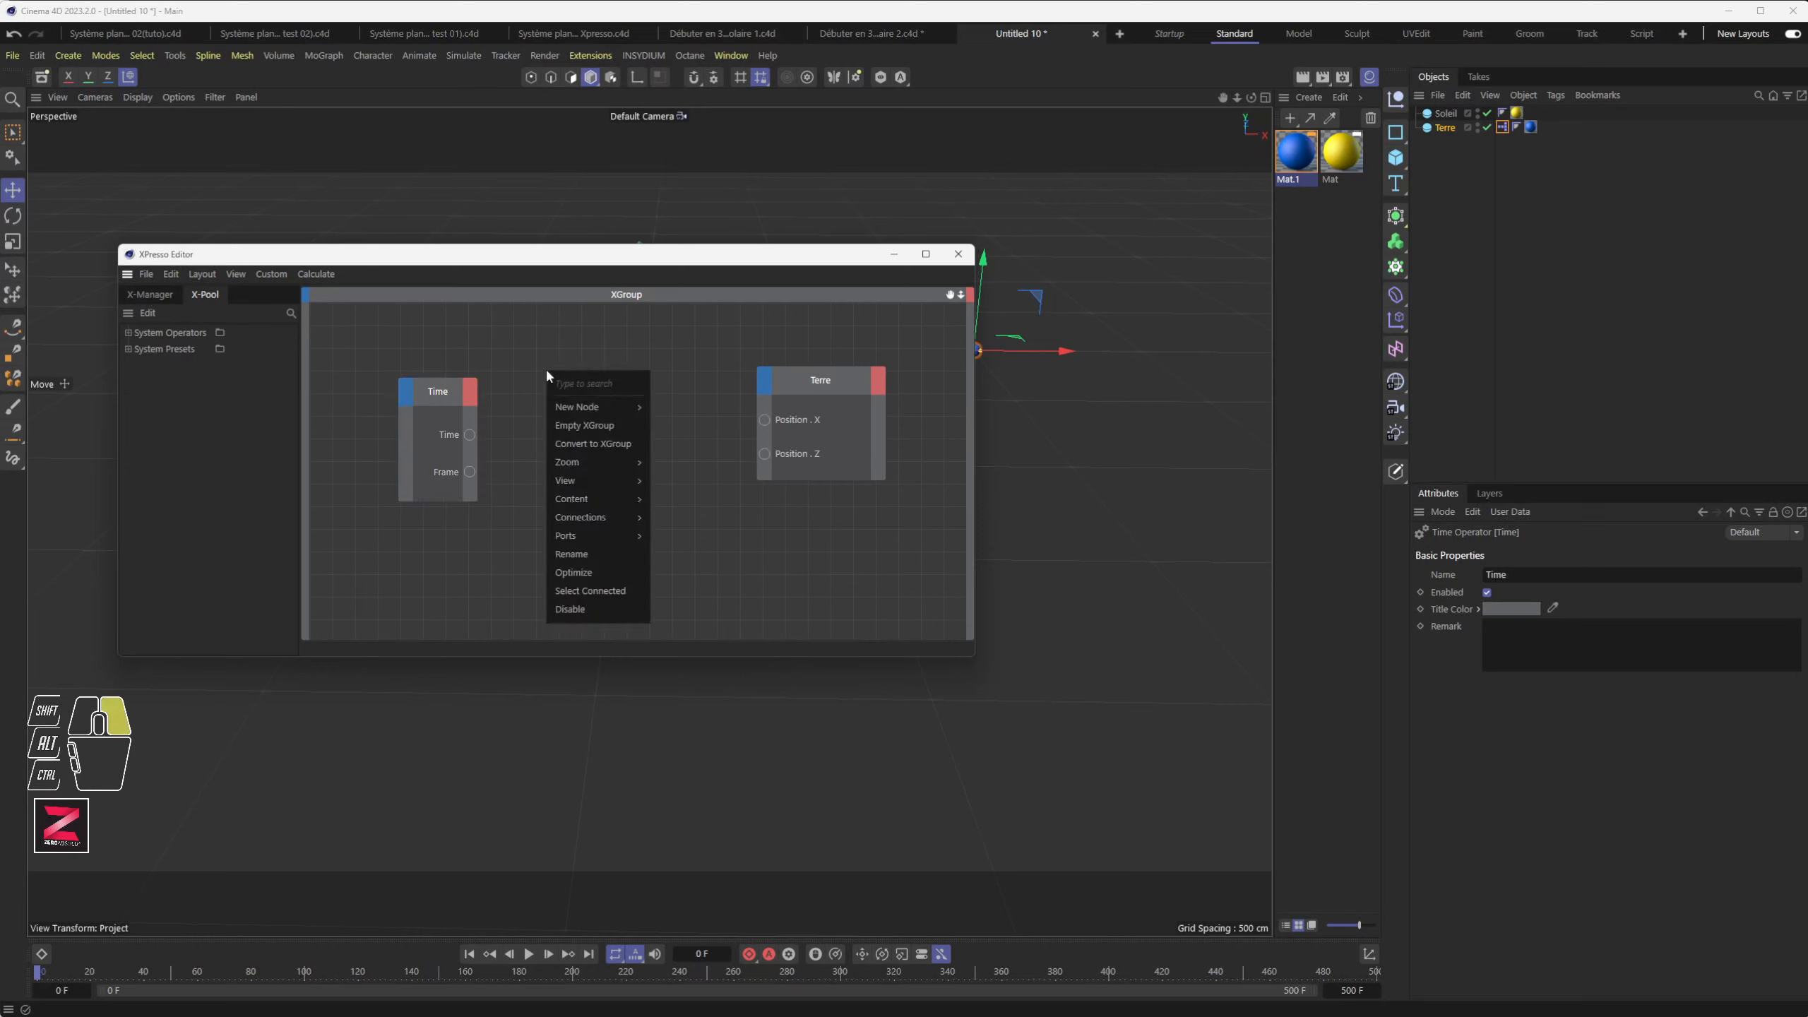
{"action": "mouse_move", "coordinate": [582, 408]}
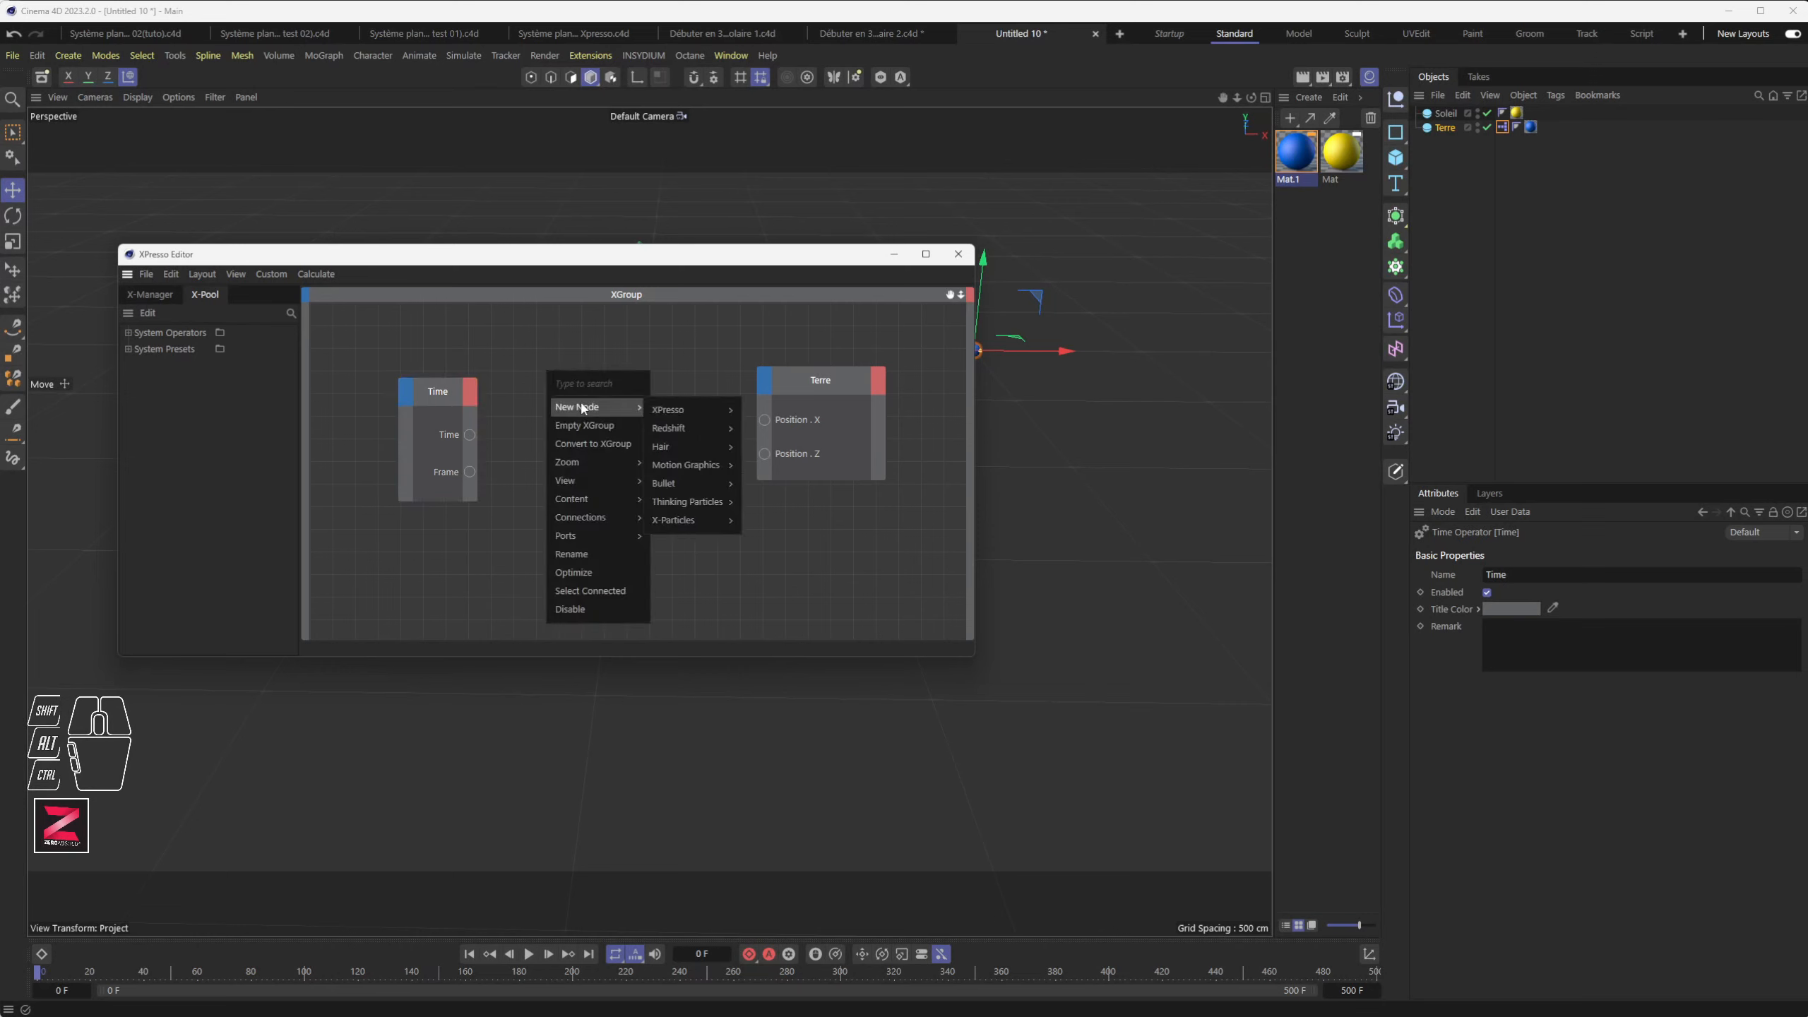
{"action": "mouse_move", "coordinate": [672, 417]}
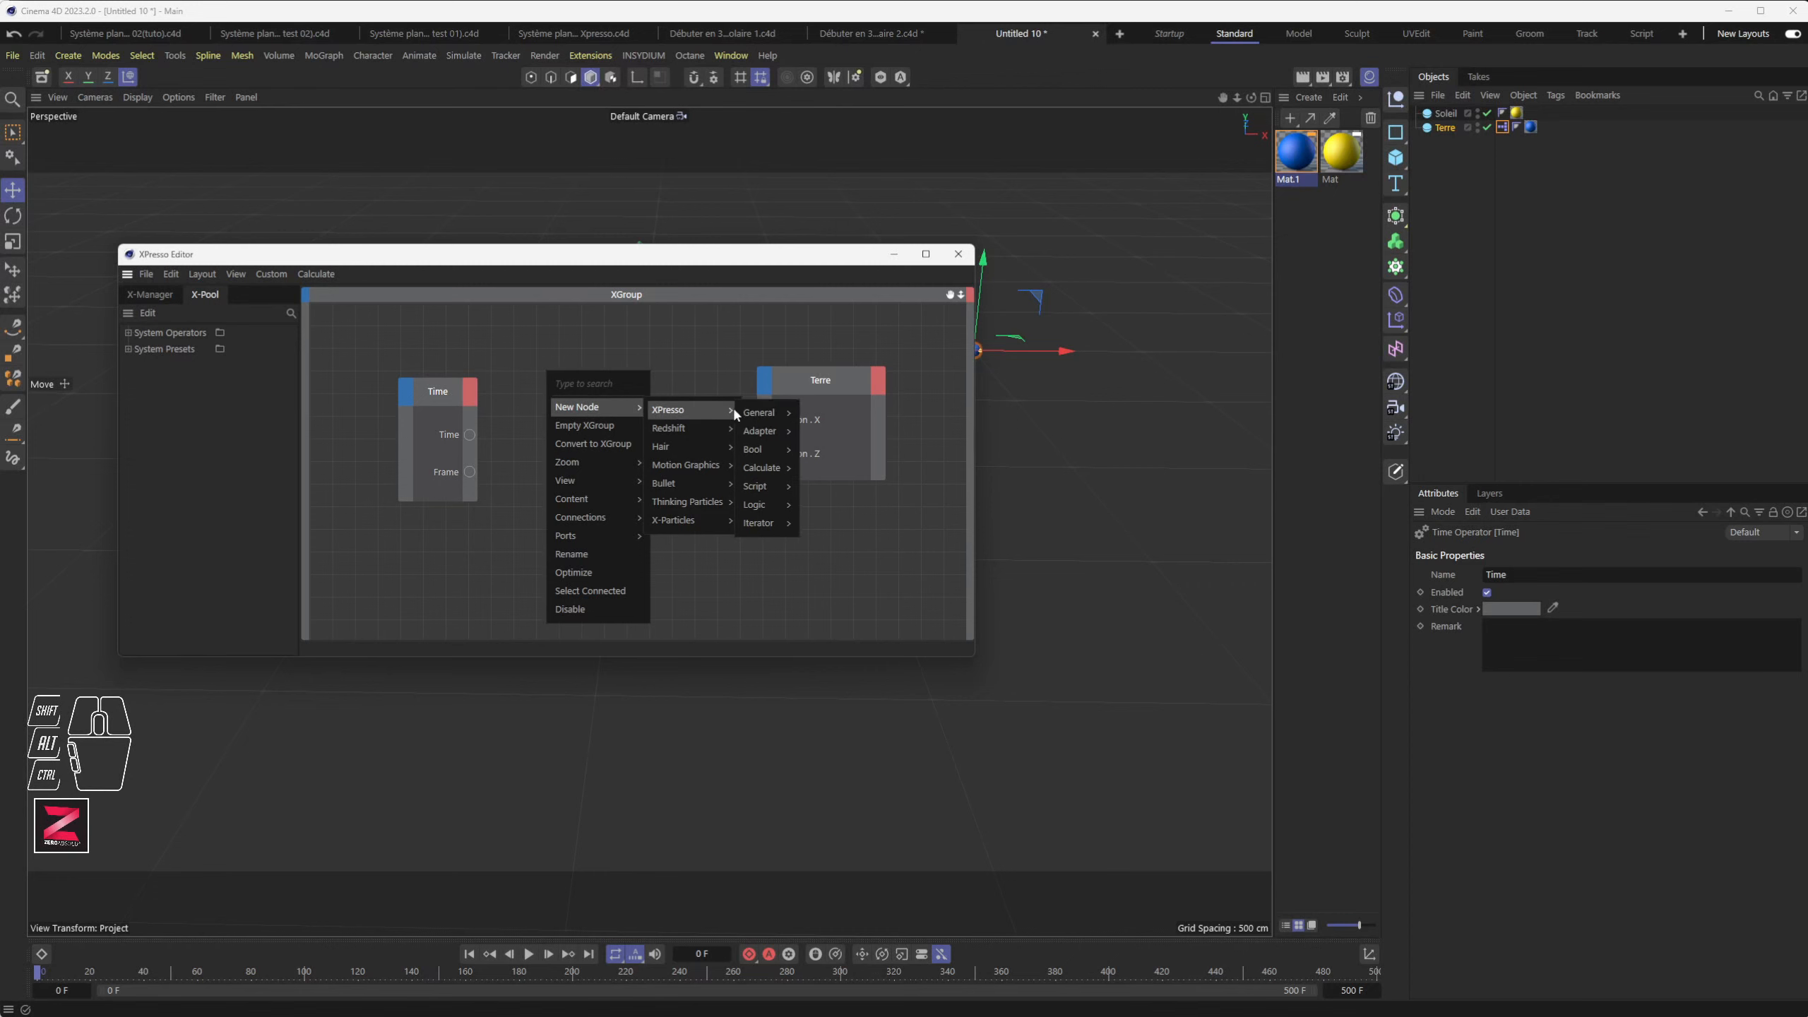
{"action": "mouse_move", "coordinate": [776, 473]}
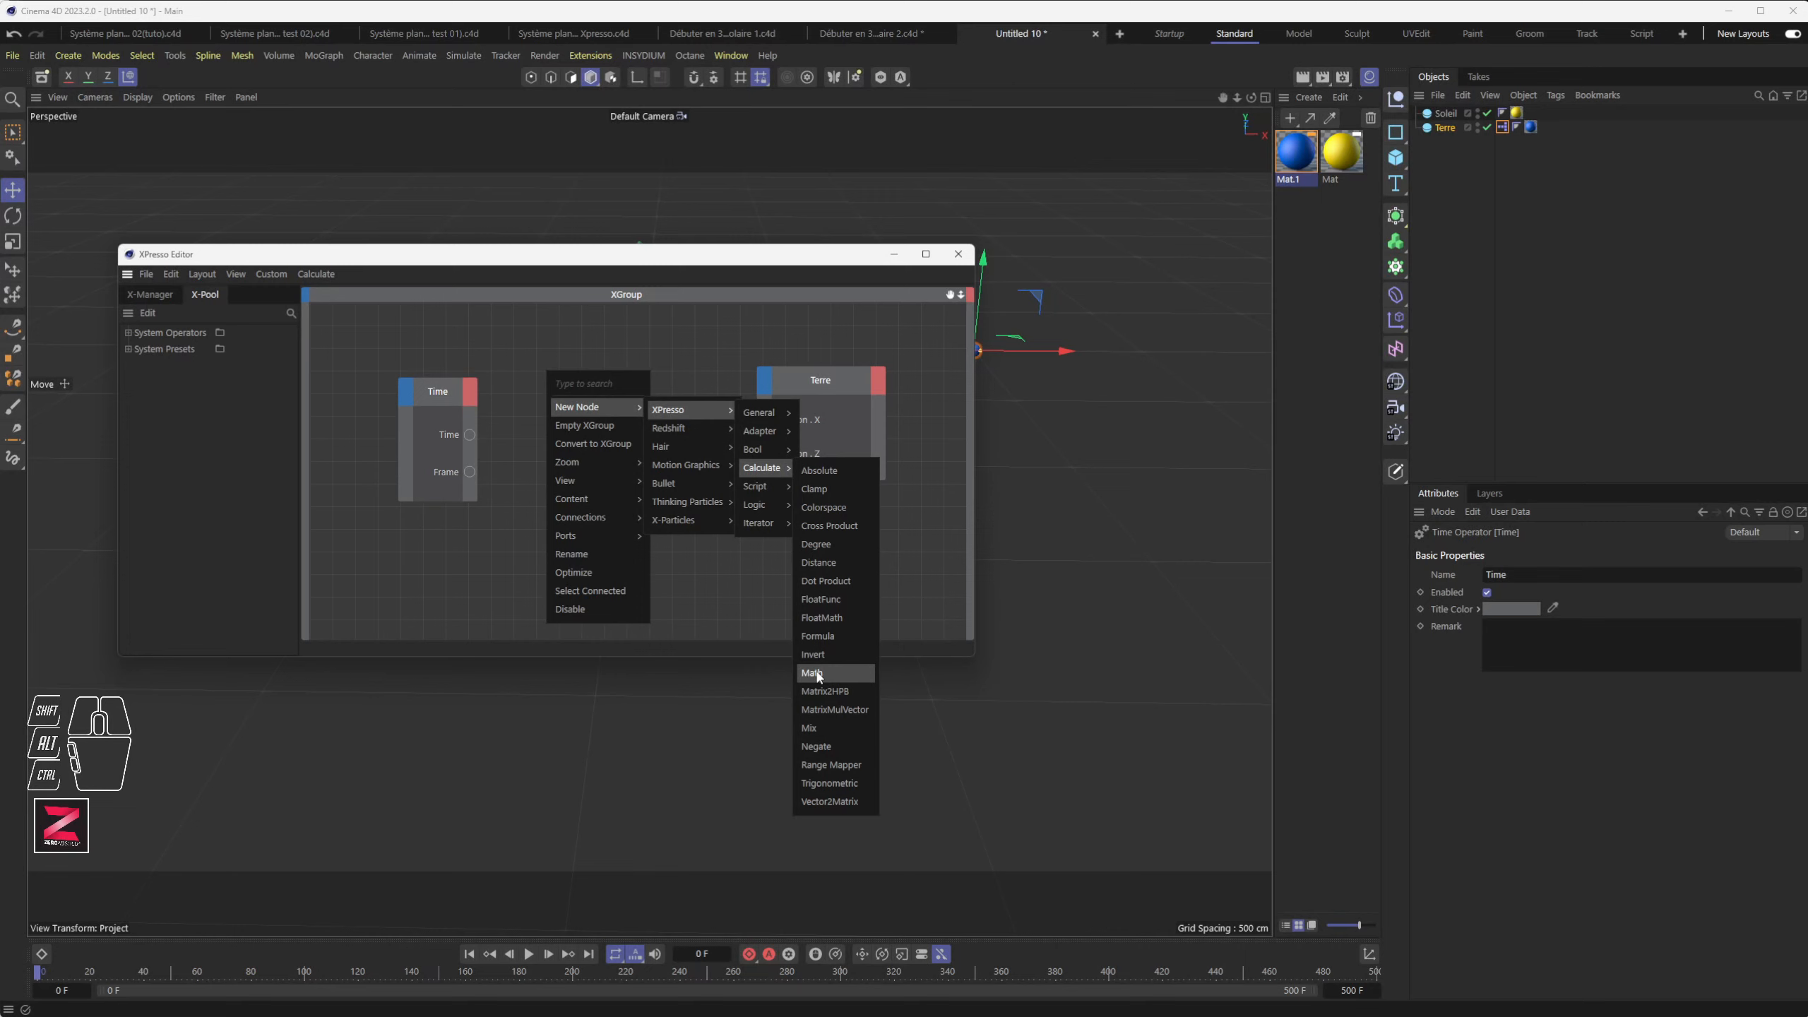
{"action": "left_click", "coordinate": [829, 783]}
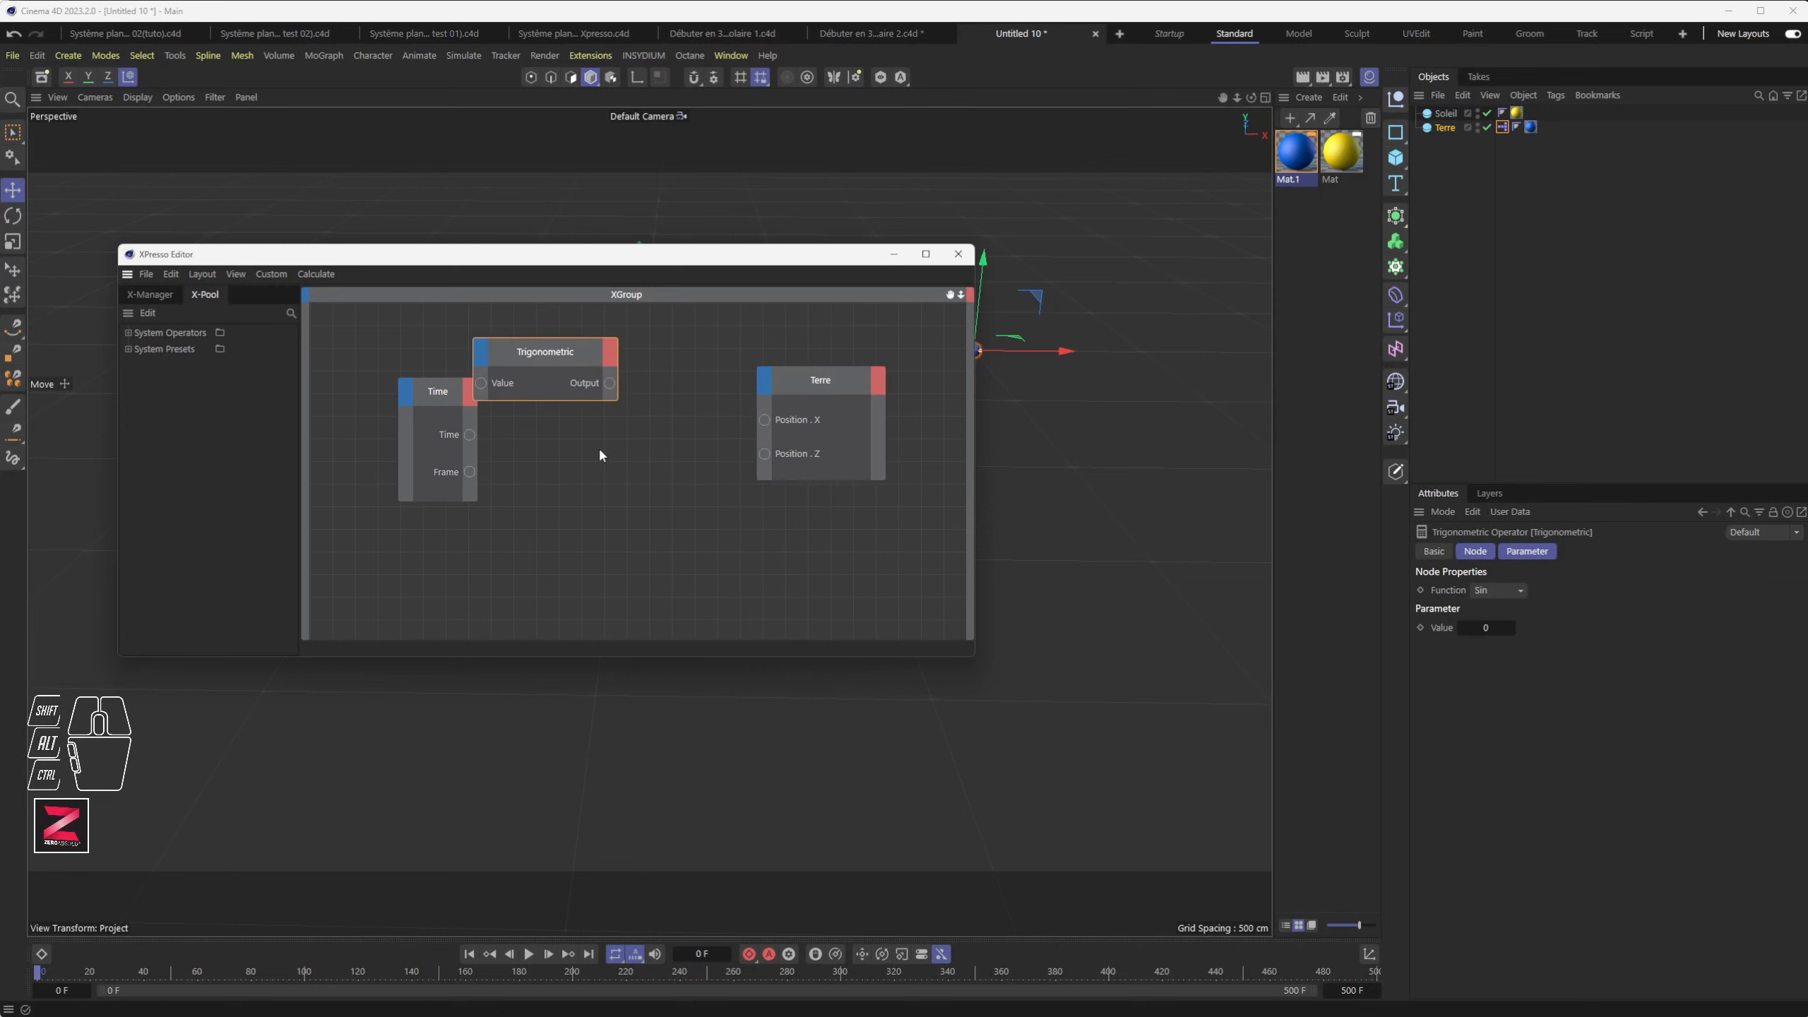
{"action": "left_click_drag", "start_coordinate": [568, 351], "coordinate": [640, 391]}
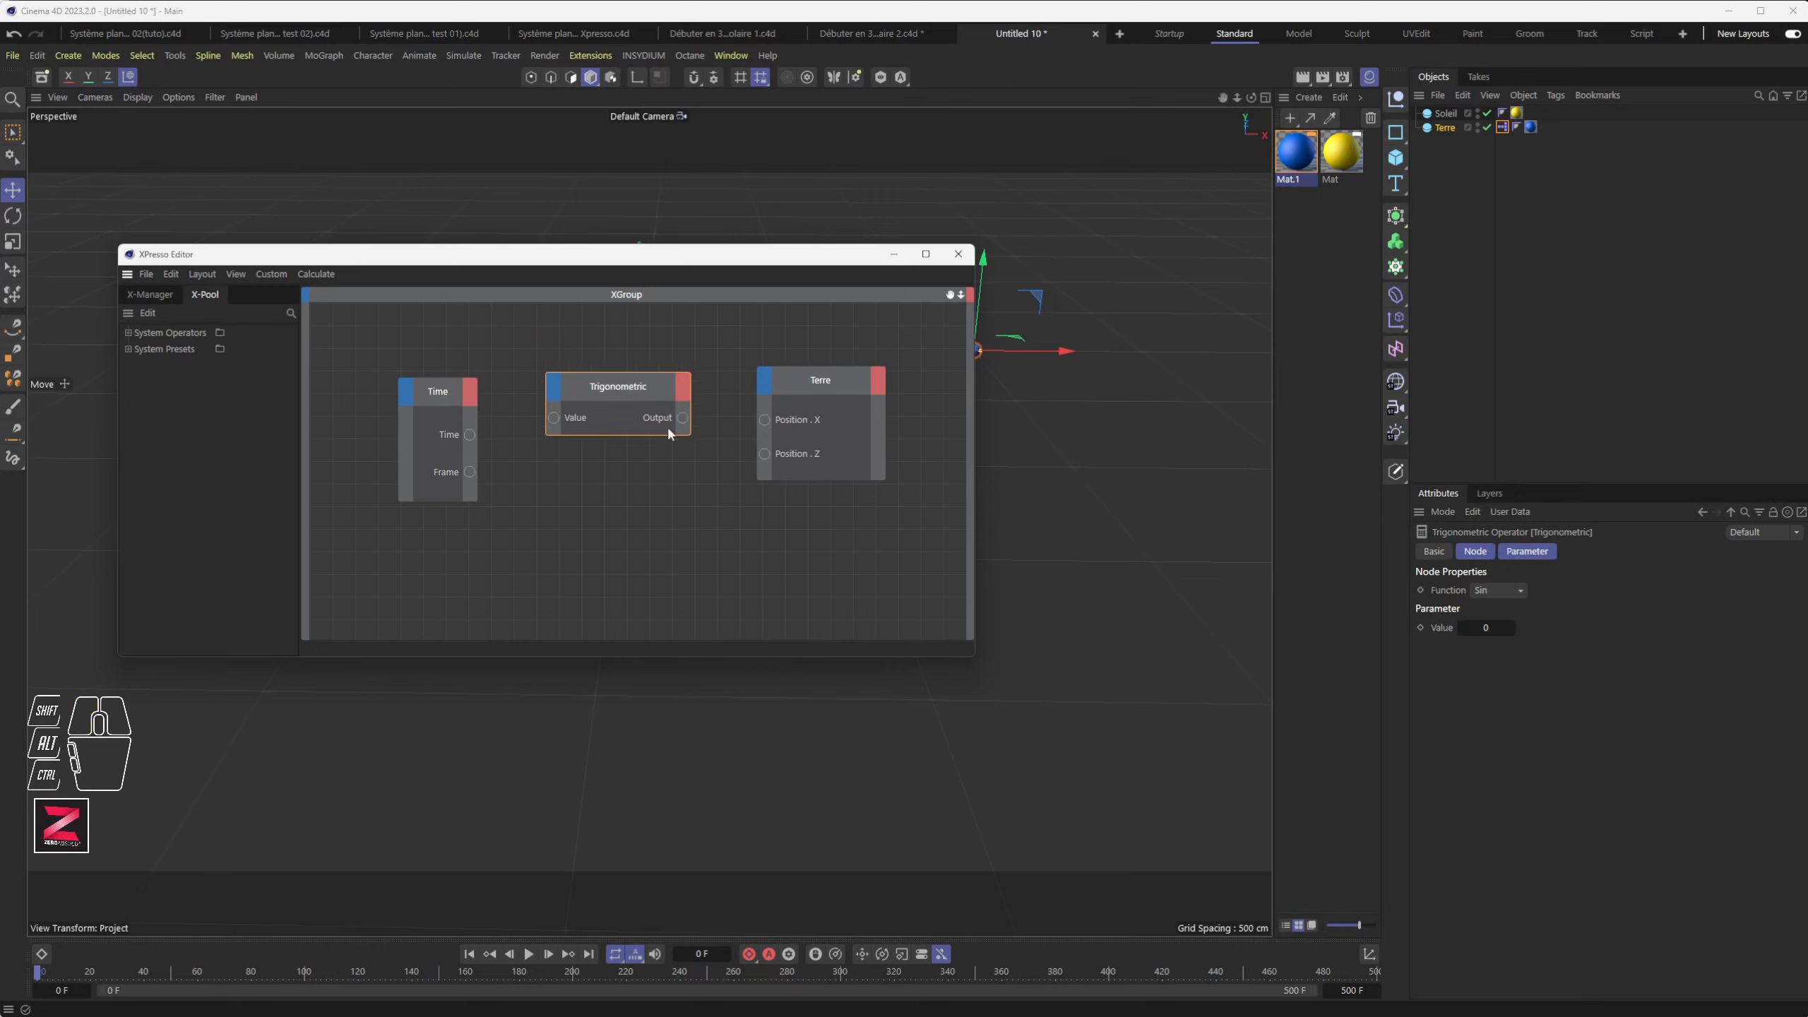
{"action": "left_click", "coordinate": [1484, 591]}
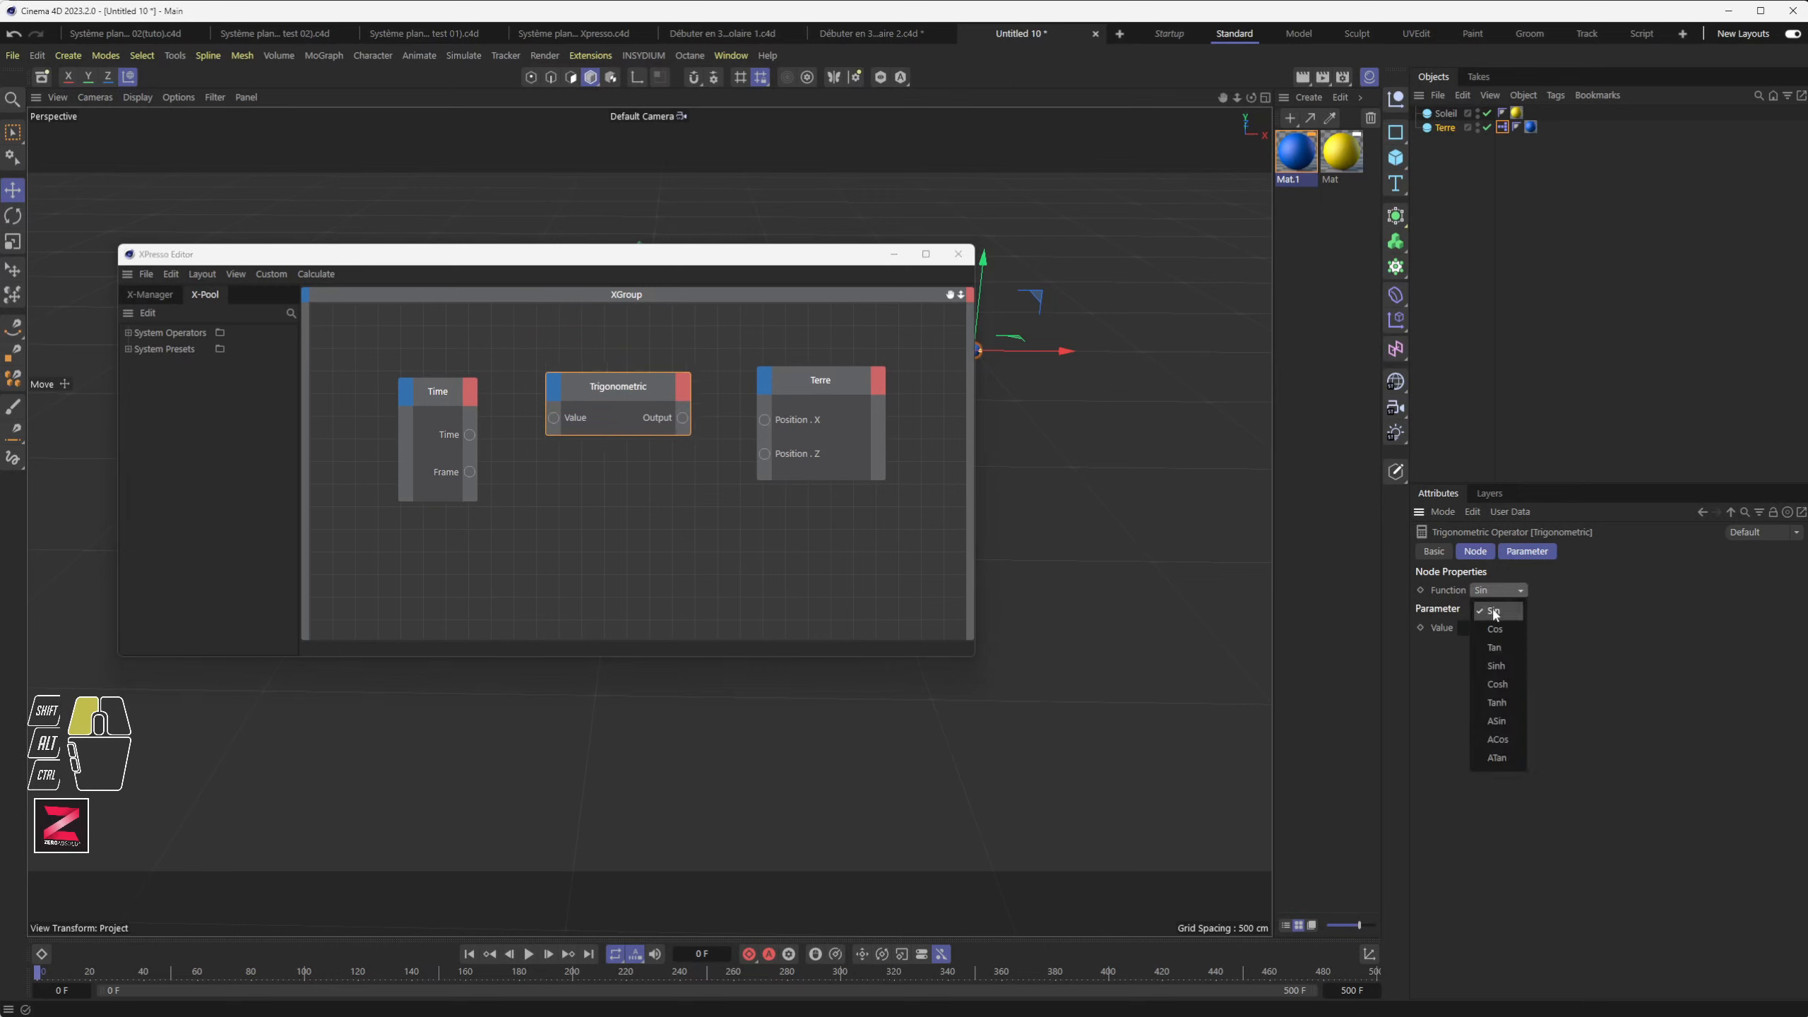
{"action": "left_click", "coordinate": [1494, 612]}
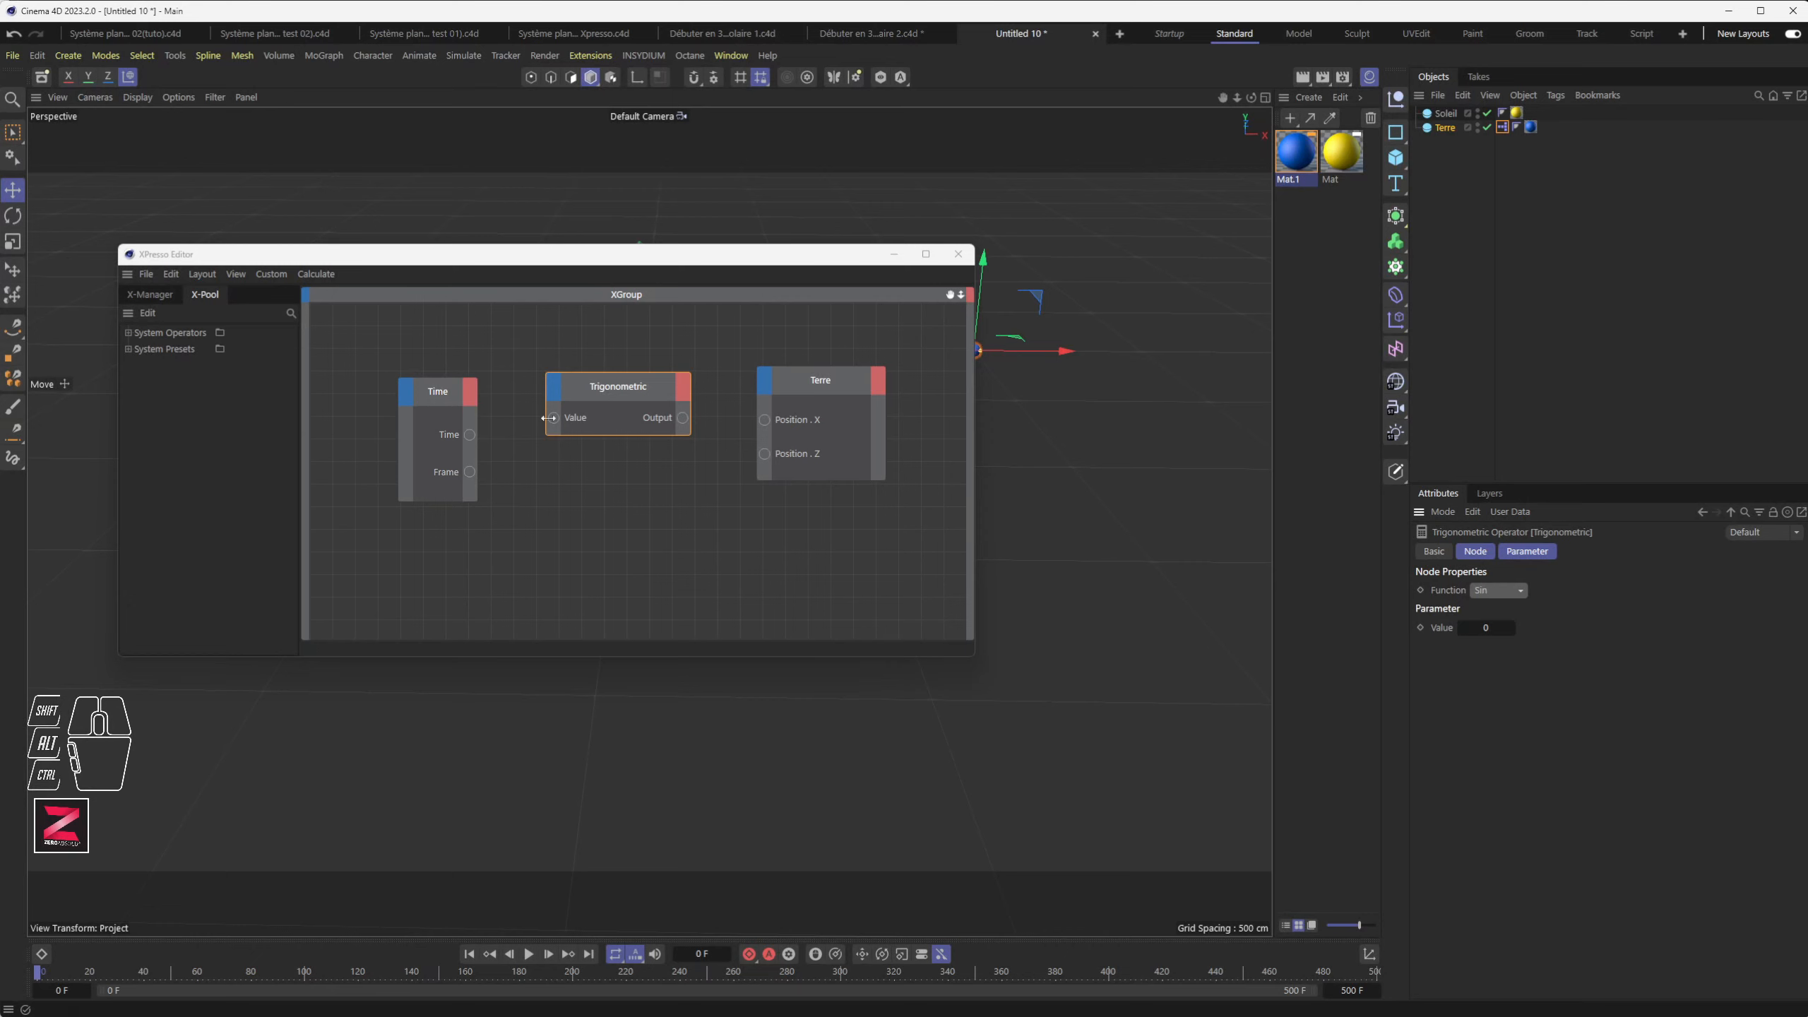
Step: Try linking the Time output to the Trigonometric node's Value input and delete that link
{"action": "left_click_drag", "start_coordinate": [469, 436], "coordinate": [553, 415]}
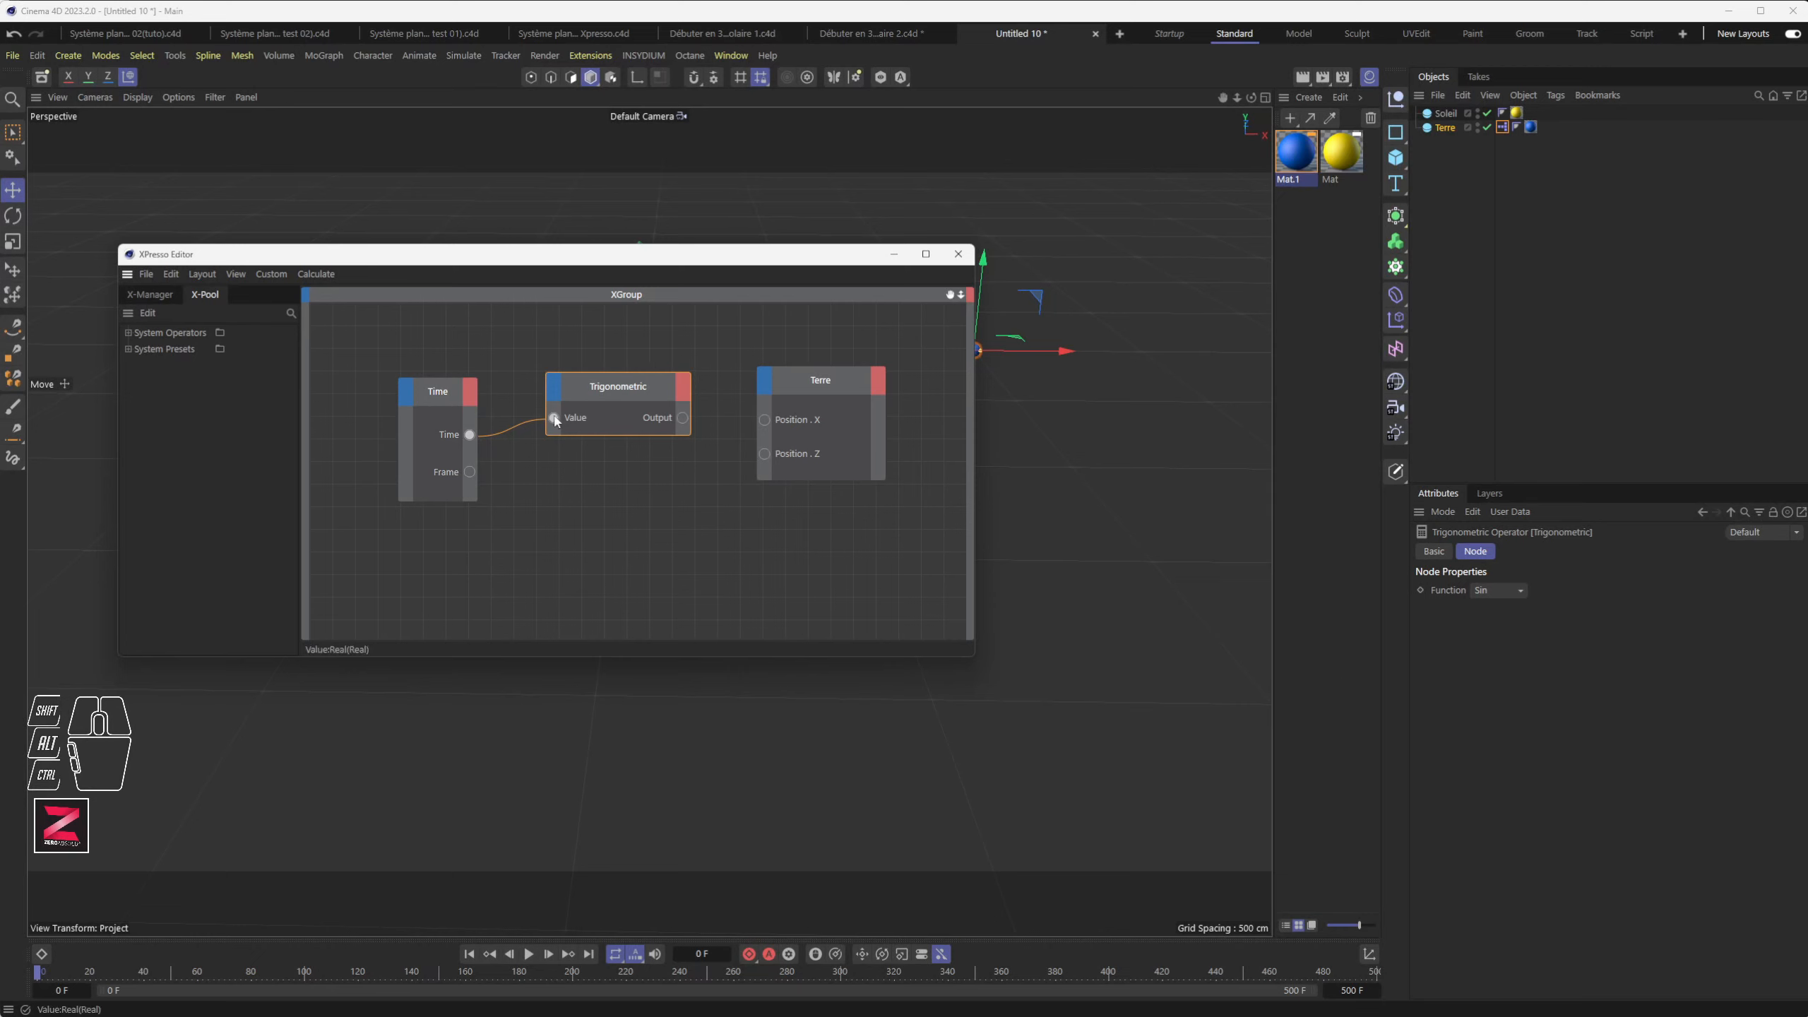
{"action": "left_click_drag", "start_coordinate": [553, 418], "coordinate": [503, 455]}
{"action": "left_click", "coordinate": [522, 420]}
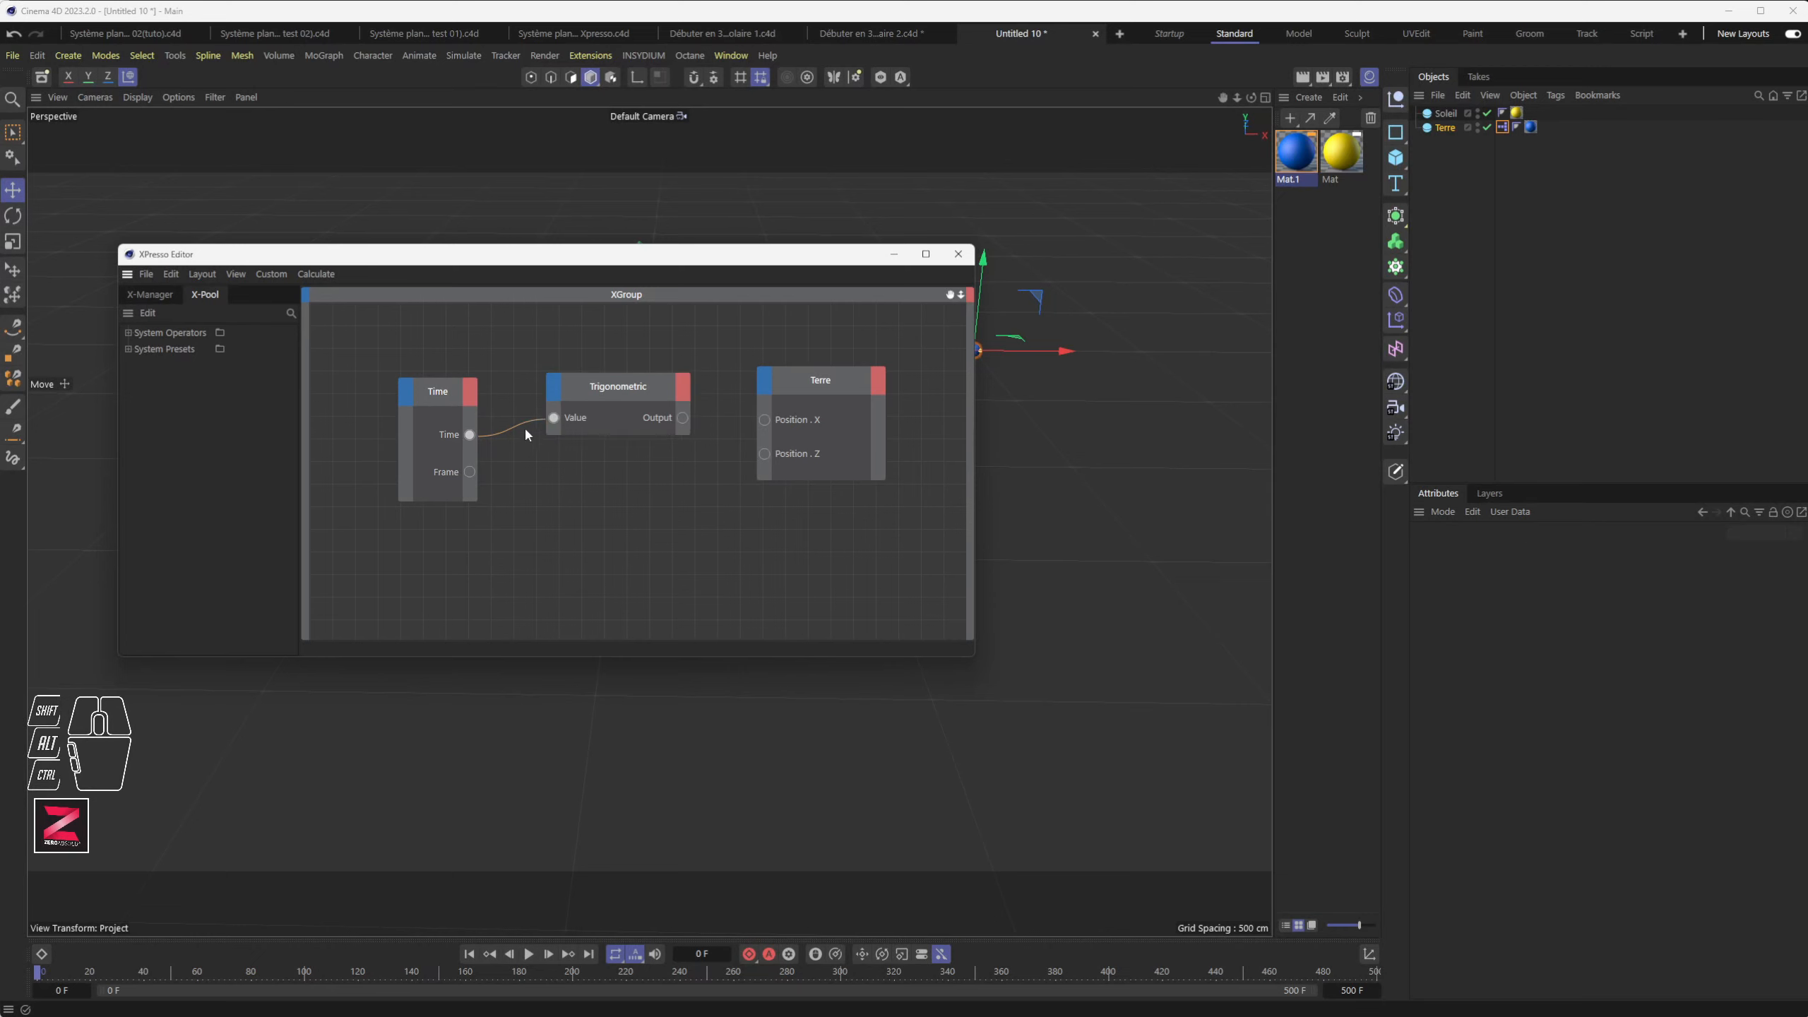
{"action": "left_click", "coordinate": [528, 427]}
{"action": "key", "text": "Delete"}
Step: Try varying the Trigonometric node's Value parameter by hand and reset it to 0
{"action": "left_click", "coordinate": [607, 388]}
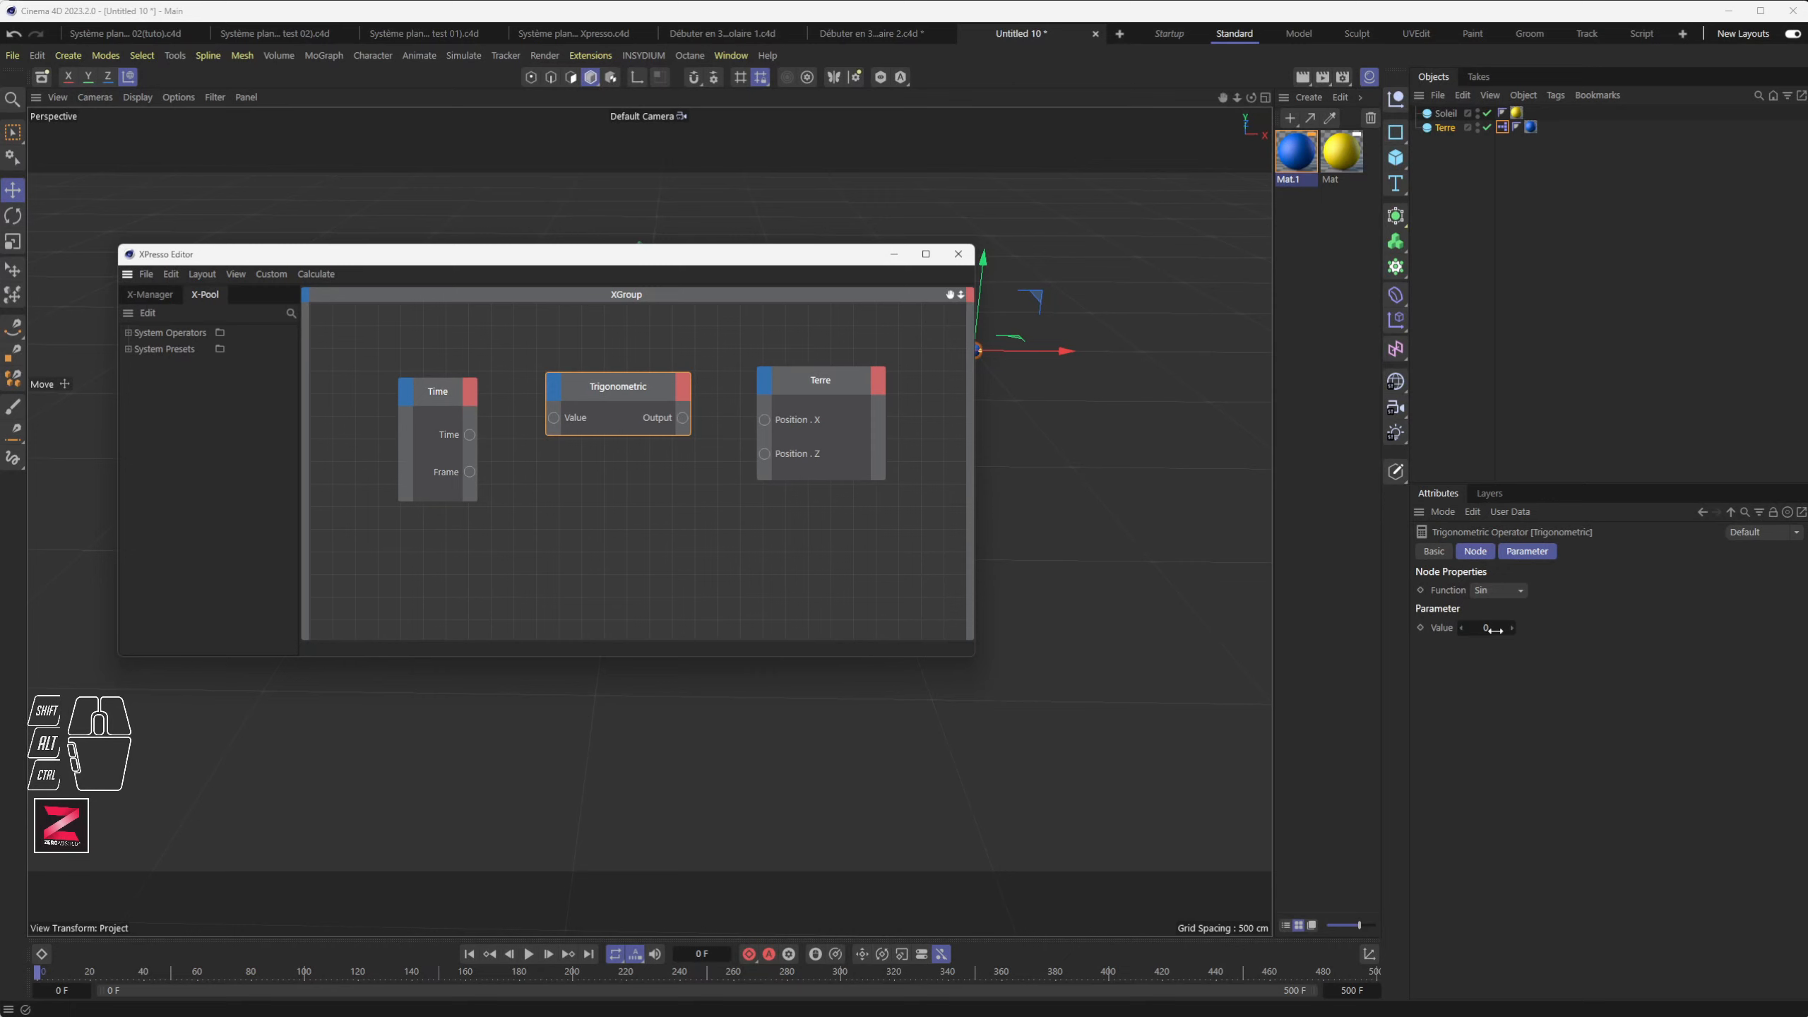
{"action": "left_click_drag", "start_coordinate": [1476, 627], "coordinate": [1502, 629]}
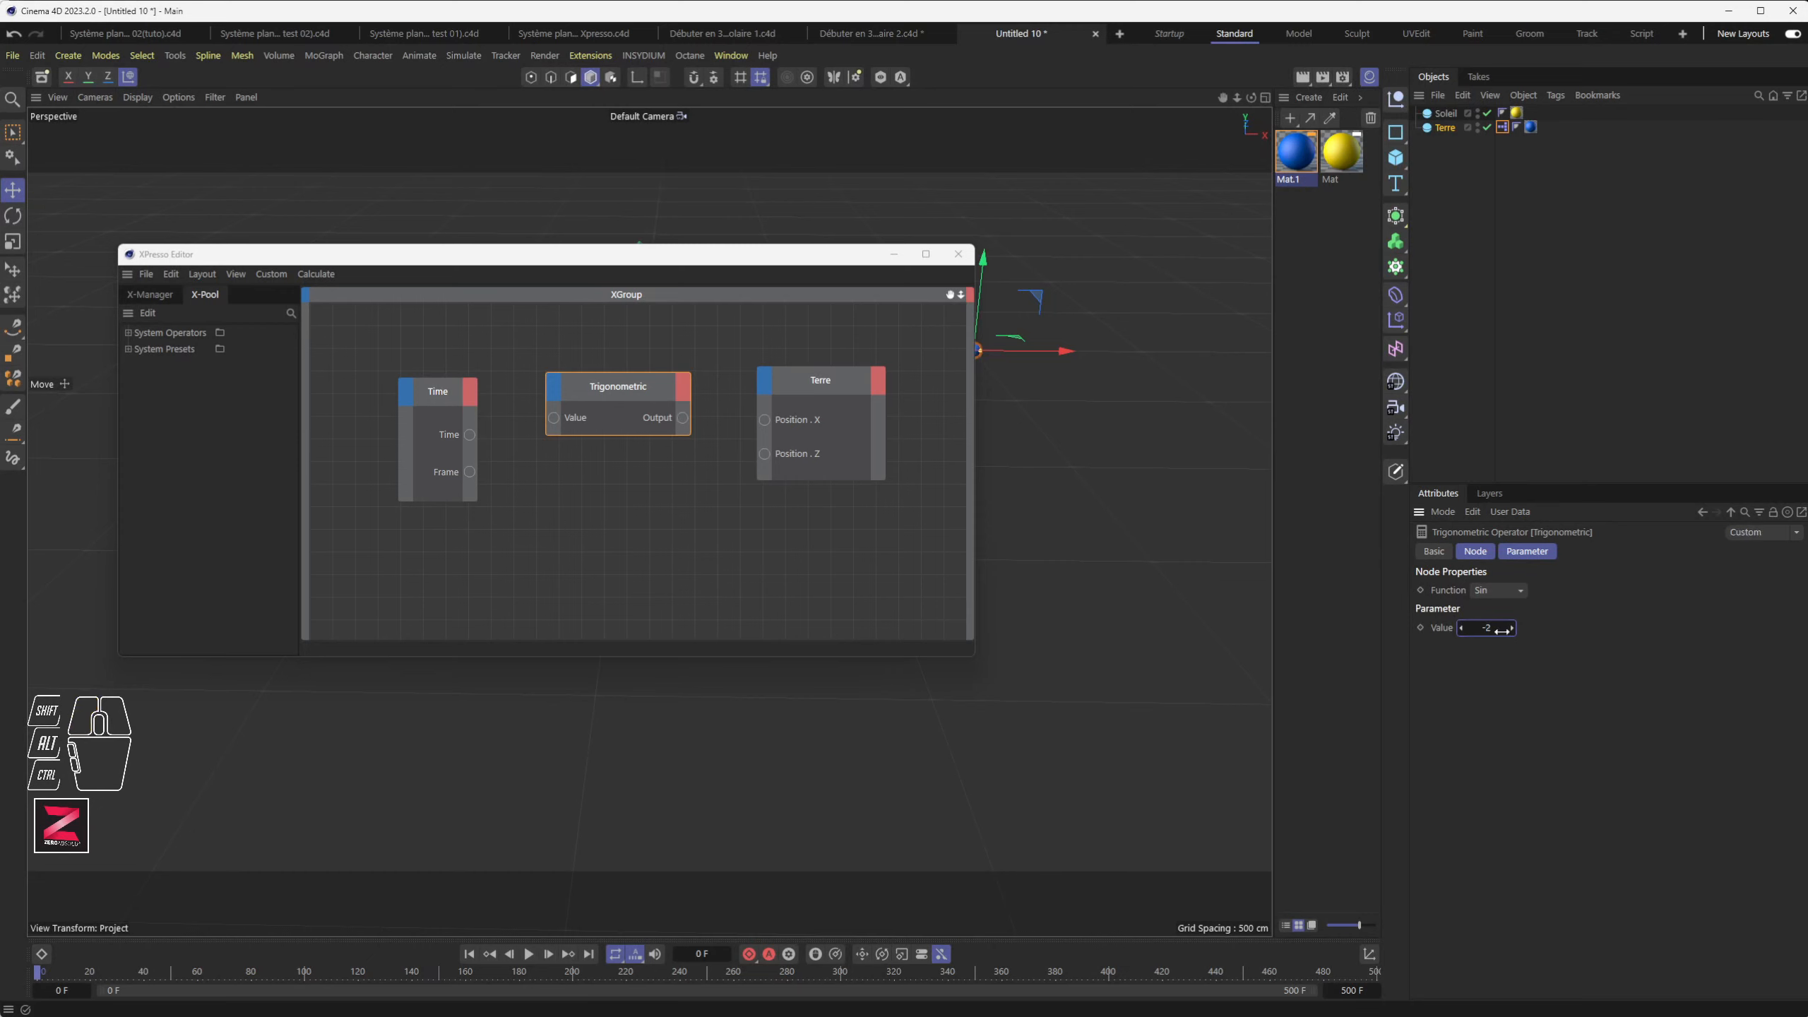
{"action": "left_click", "coordinate": [1498, 630]}
{"action": "type", "text": "0"}
{"action": "key", "text": "Return"}
Step: Connect the Time output to the Trigonometric node's Value input and shift both nodes away from Terre
{"action": "left_click_drag", "start_coordinate": [467, 435], "coordinate": [466, 437]}
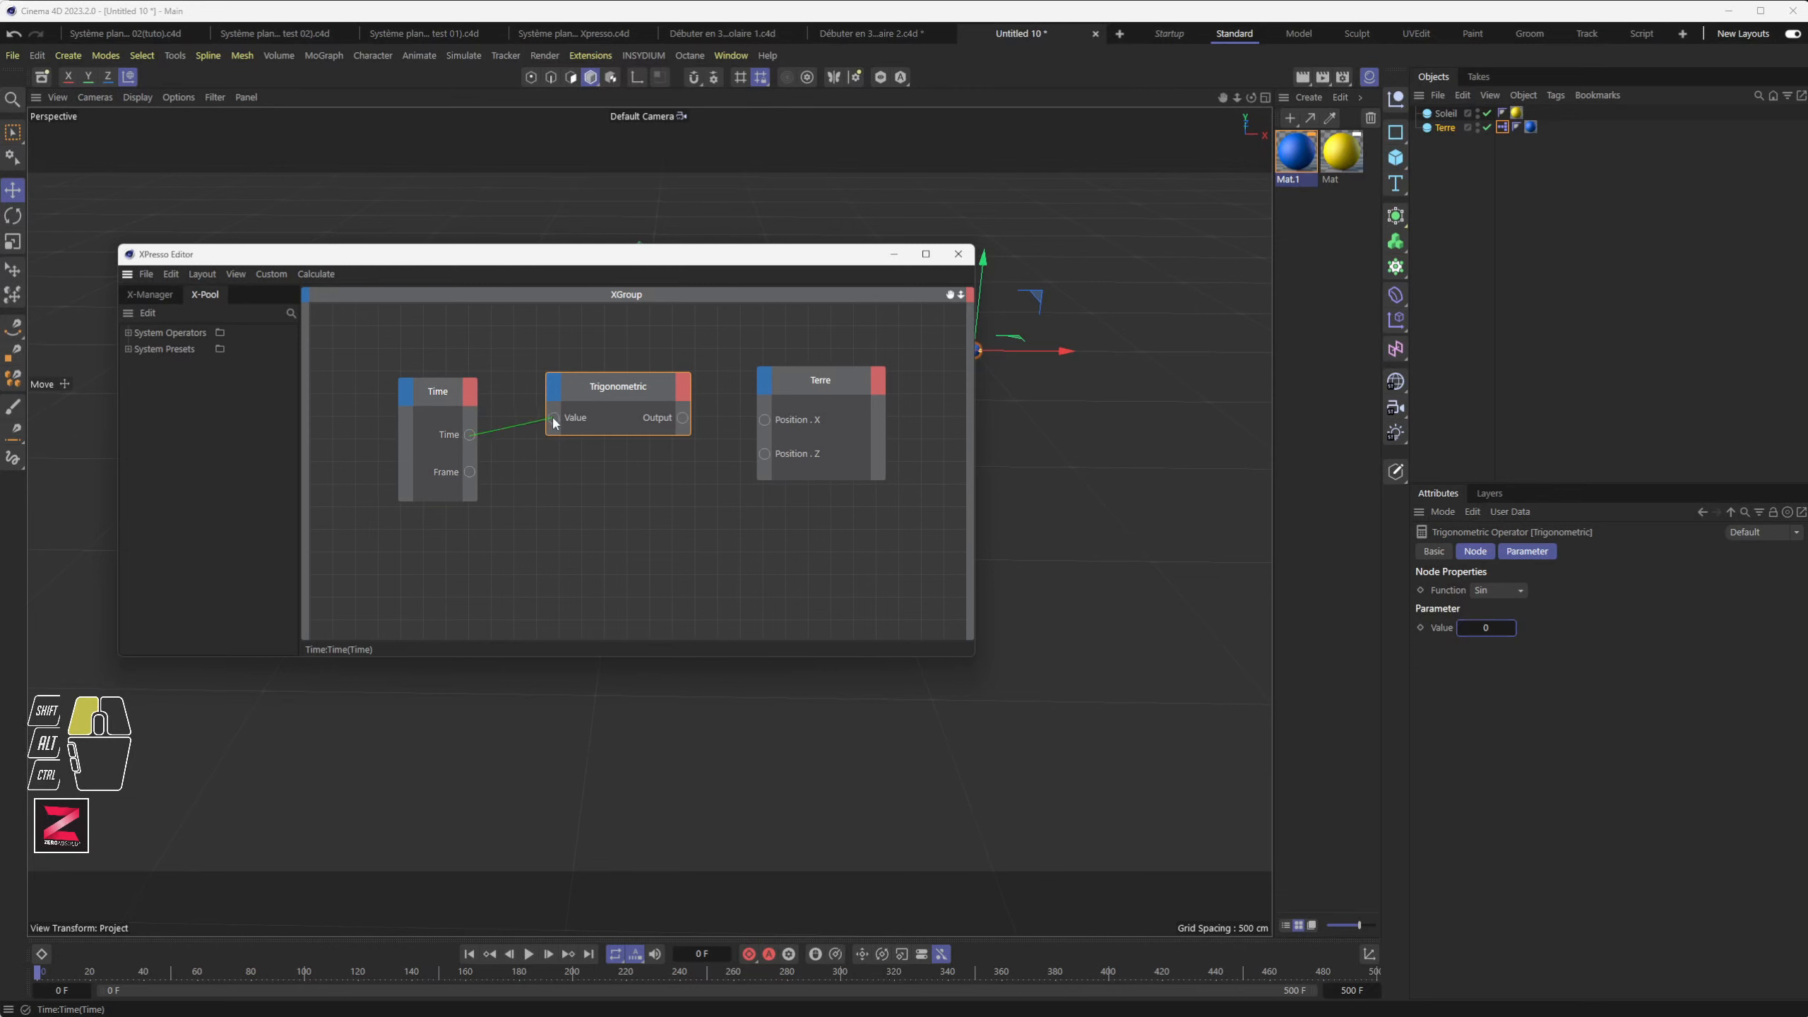
{"action": "left_click_drag", "start_coordinate": [554, 417], "coordinate": [553, 418]}
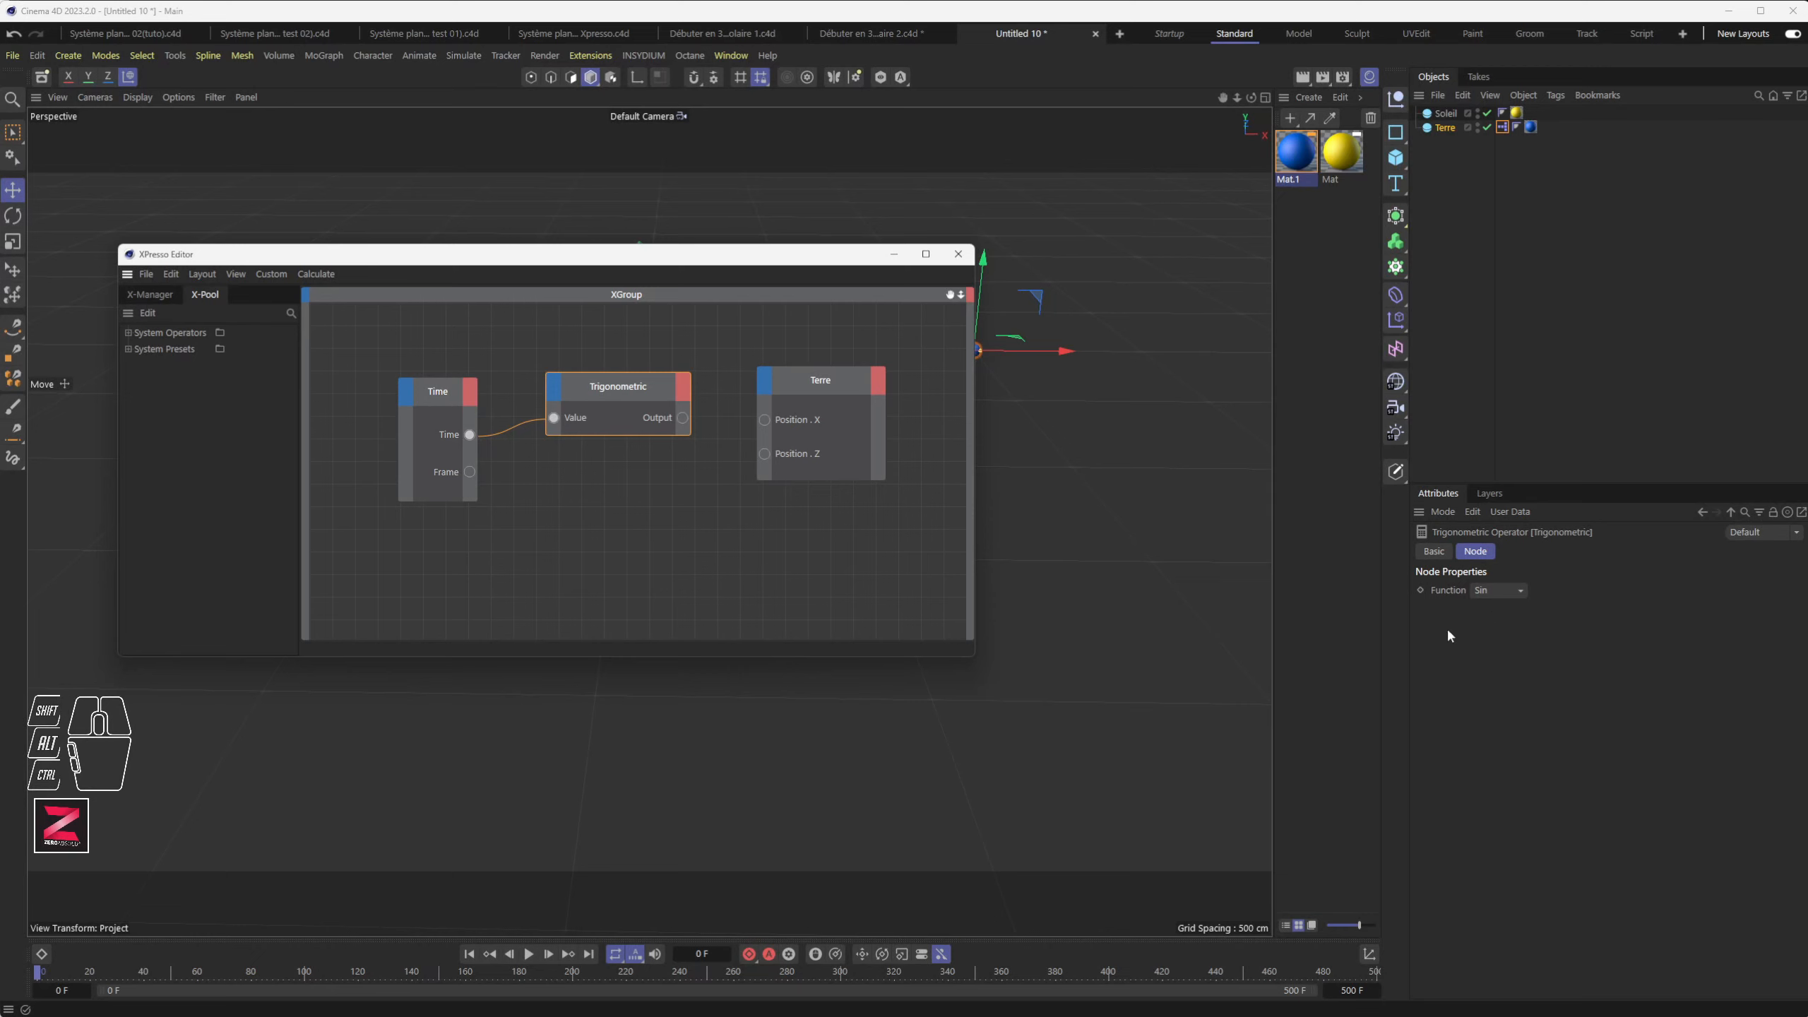
{"action": "left_click_drag", "start_coordinate": [439, 393], "coordinate": [365, 361]}
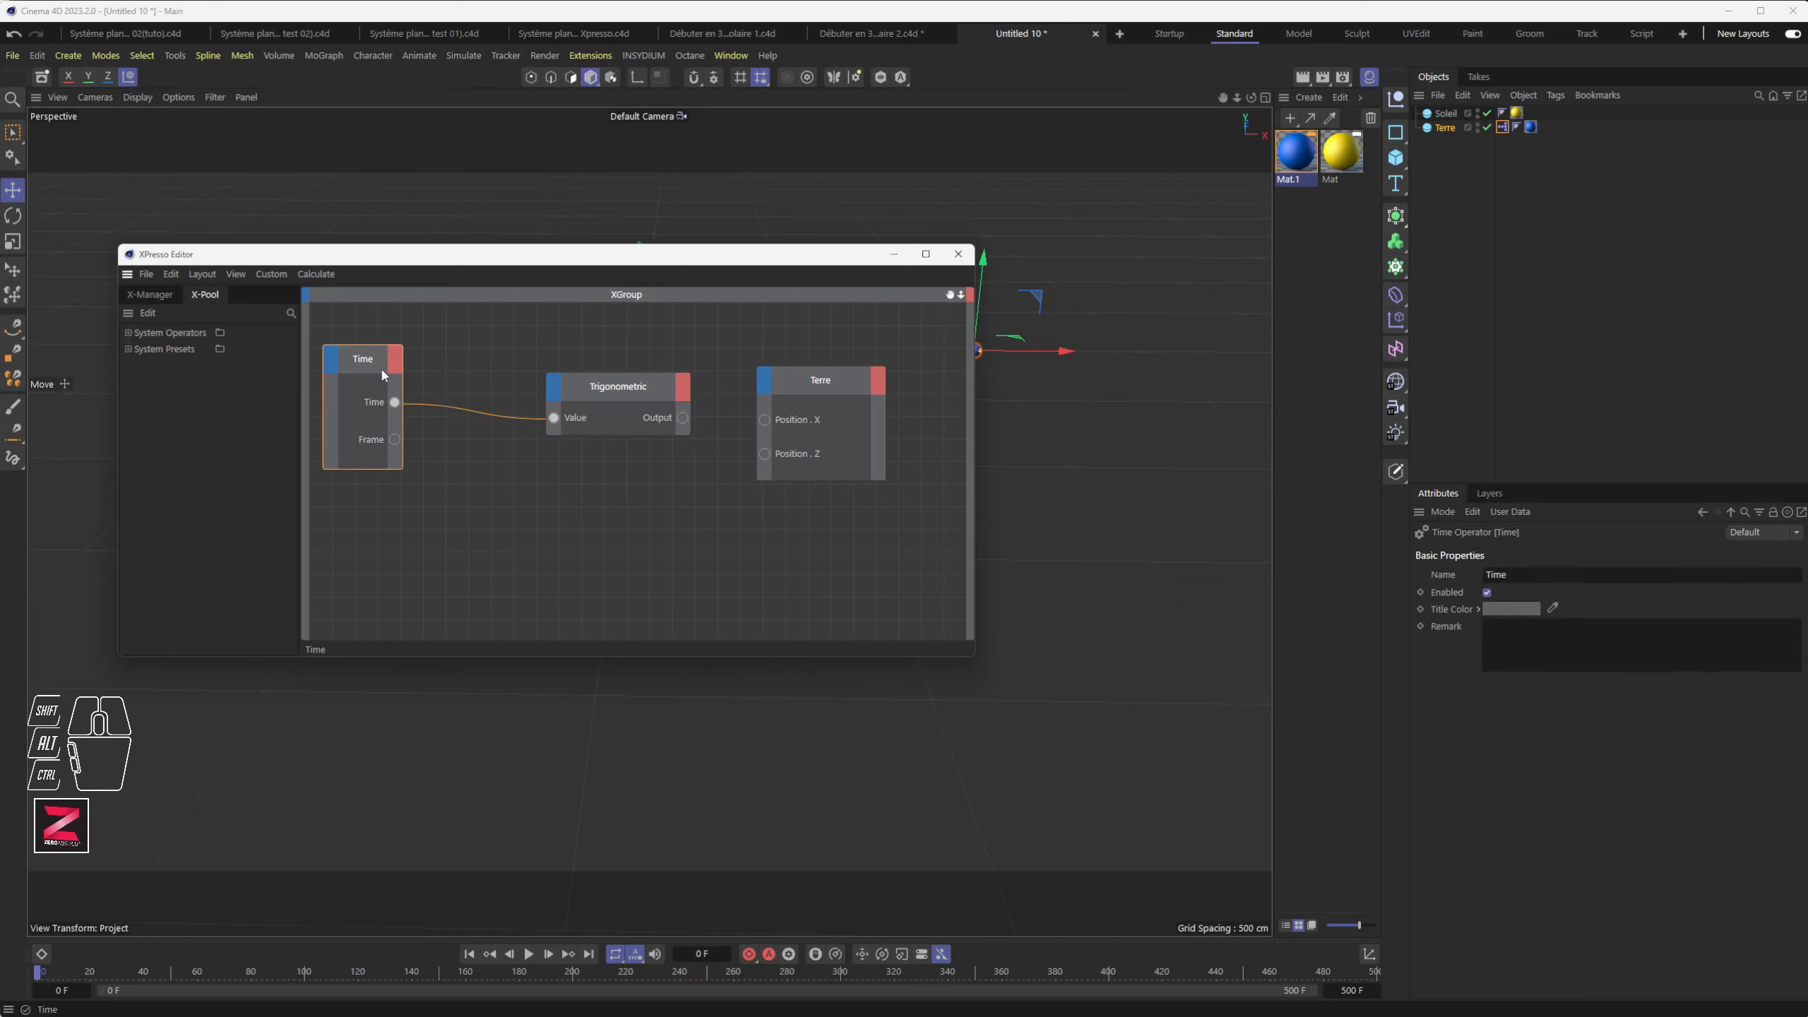
{"action": "left_click_drag", "start_coordinate": [596, 391], "coordinate": [533, 375]}
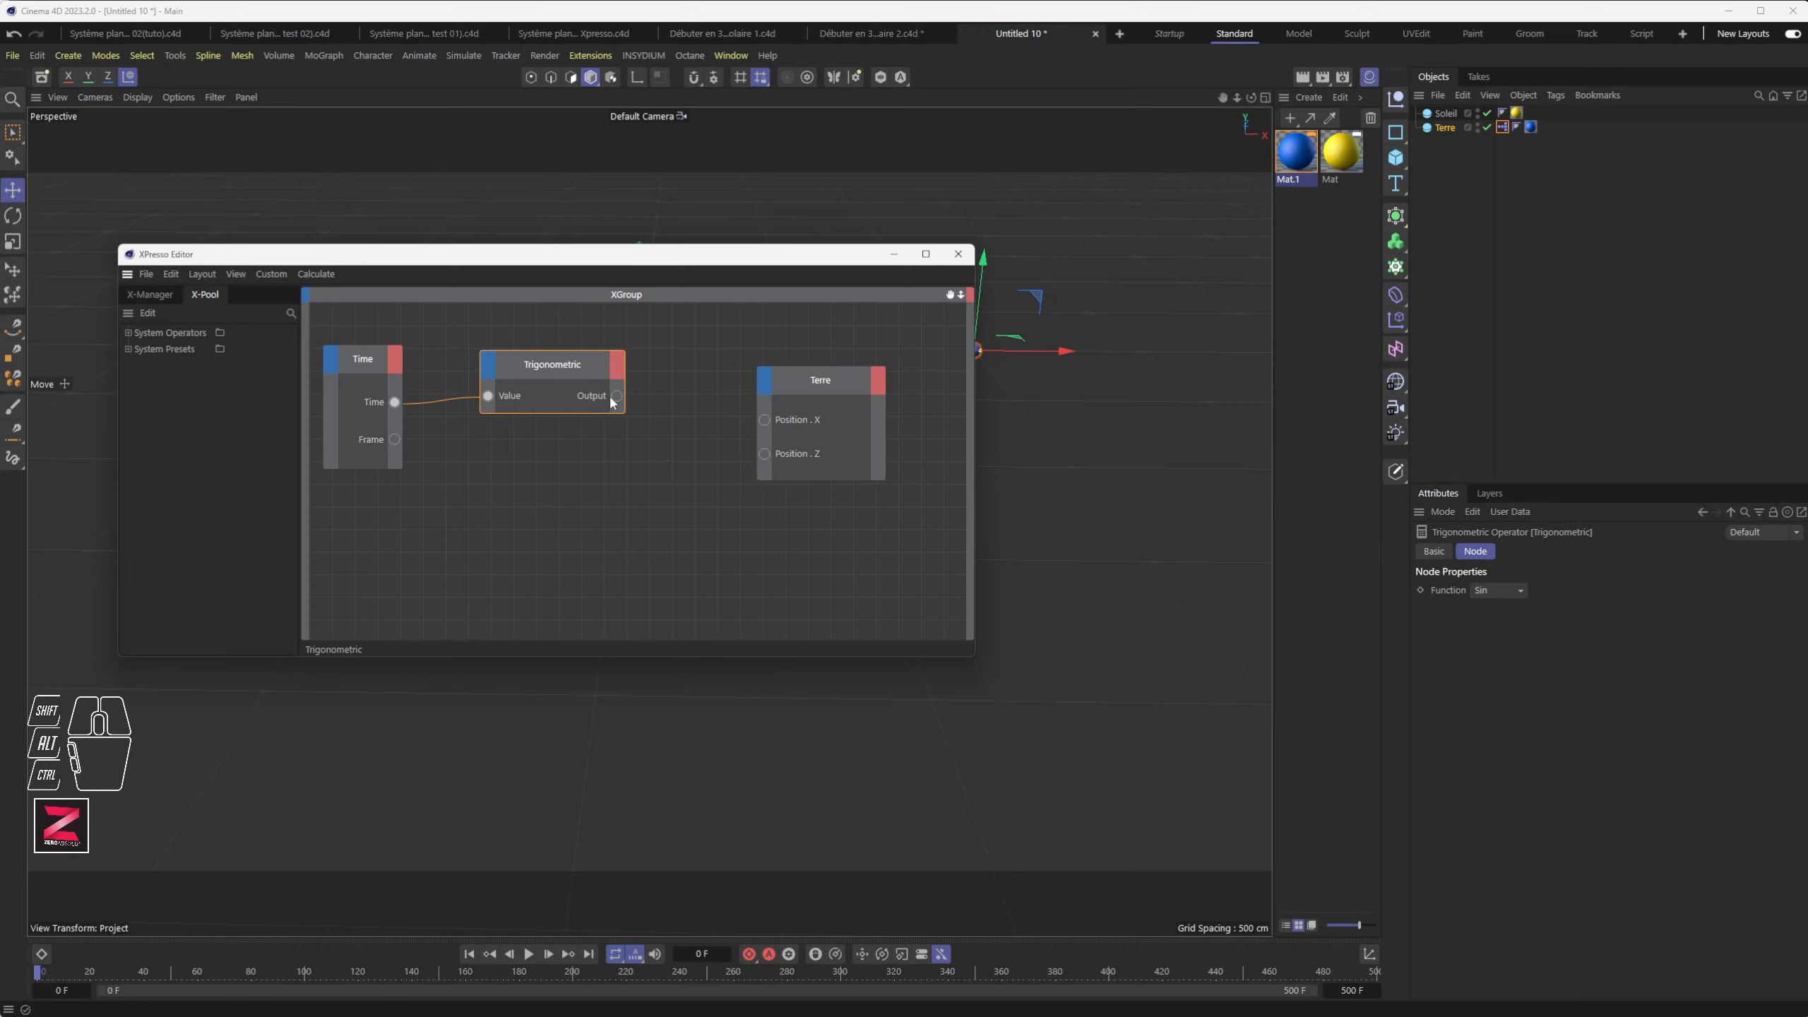
Step: Connect the Trigonometric output to Terre's Position . X input and move the XPresso Editor below the spheres in the viewport
{"action": "left_click_drag", "start_coordinate": [617, 396], "coordinate": [763, 423]}
{"action": "left_click_drag", "start_coordinate": [671, 257], "coordinate": [607, 545]}
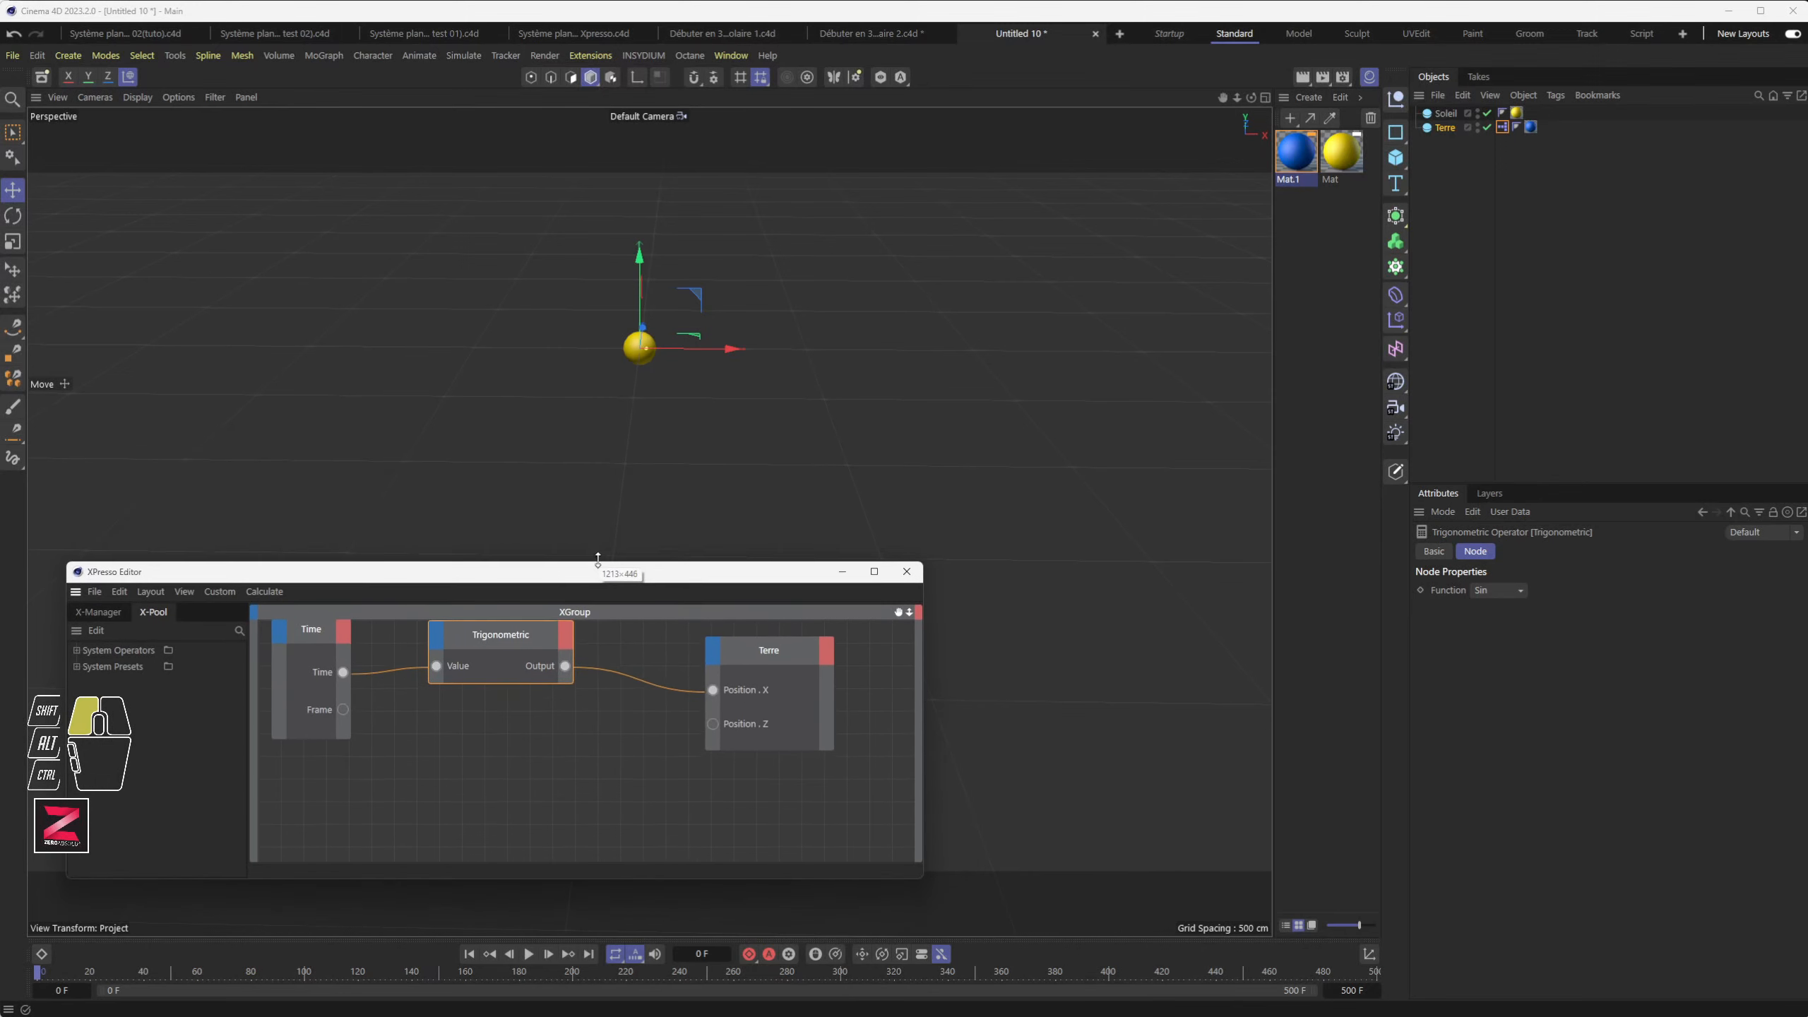
{"action": "middle_click_drag", "start_coordinate": [592, 691], "coordinate": [629, 743], "text": "alt"}
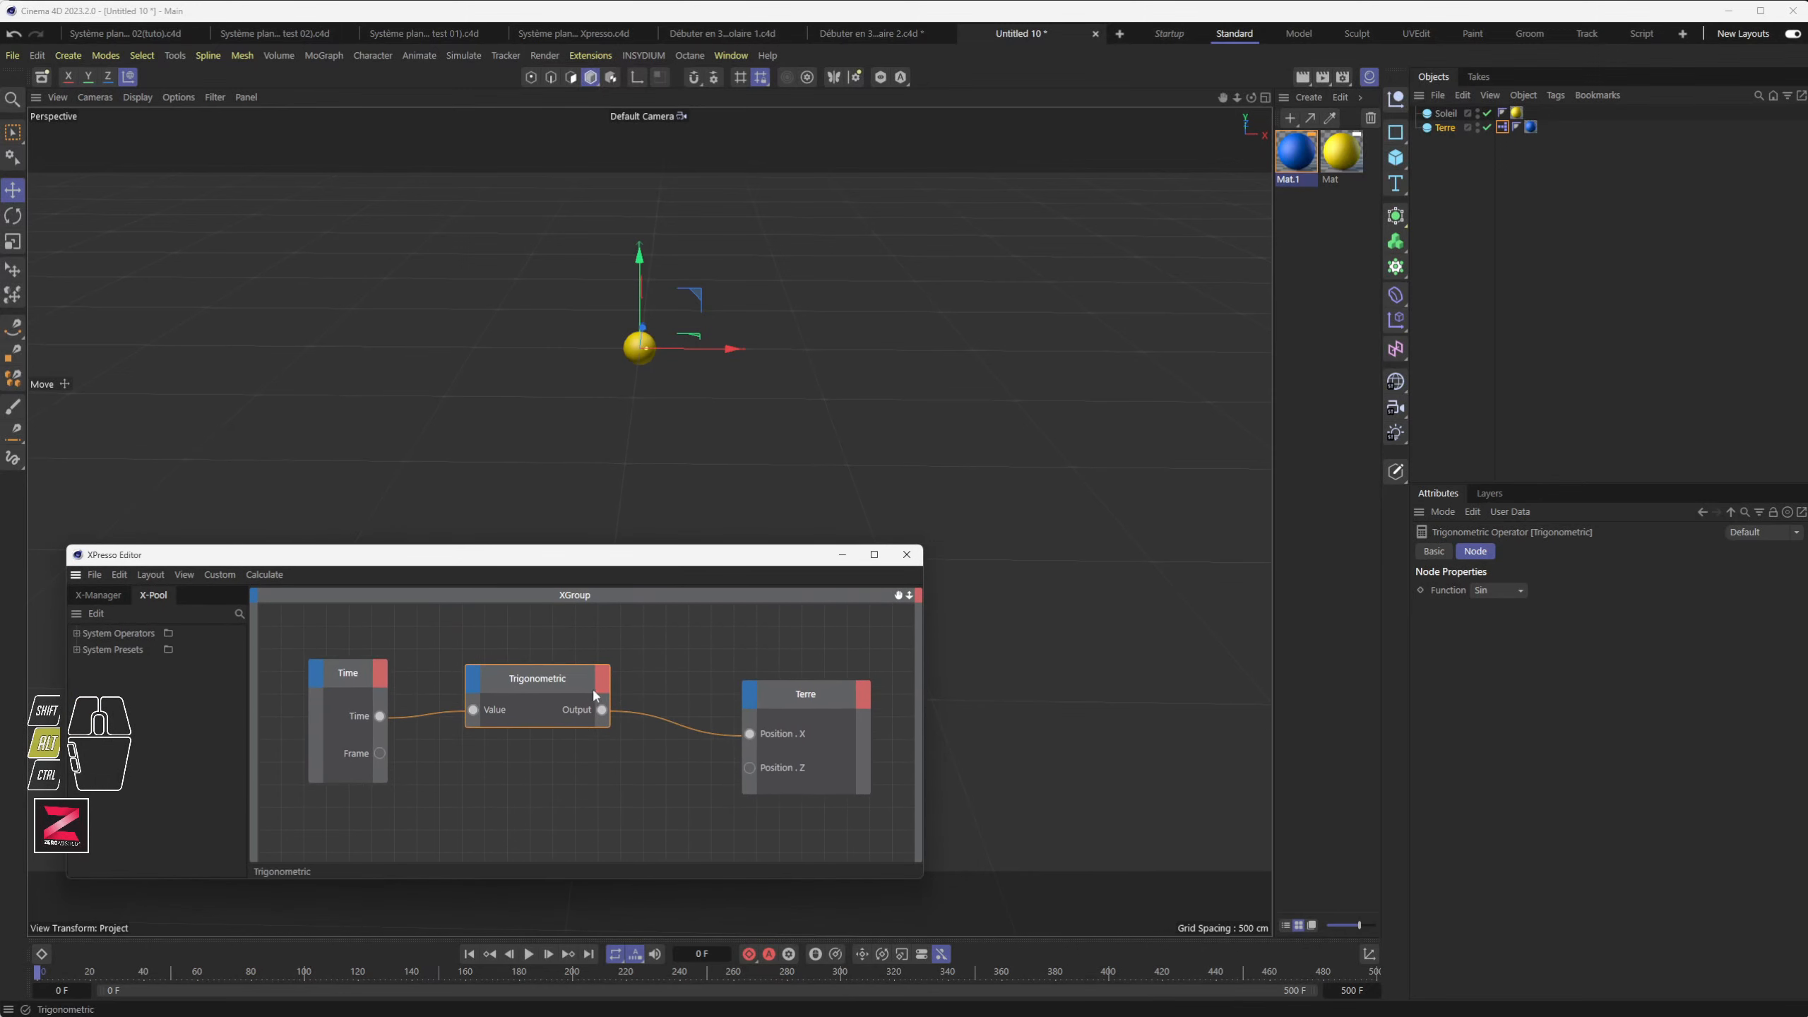
Step: Try moving Terre along X with its Position . X link removed, and reconnect the Trigonometric output to that input
{"action": "left_click_drag", "start_coordinate": [671, 721], "coordinate": [680, 735]}
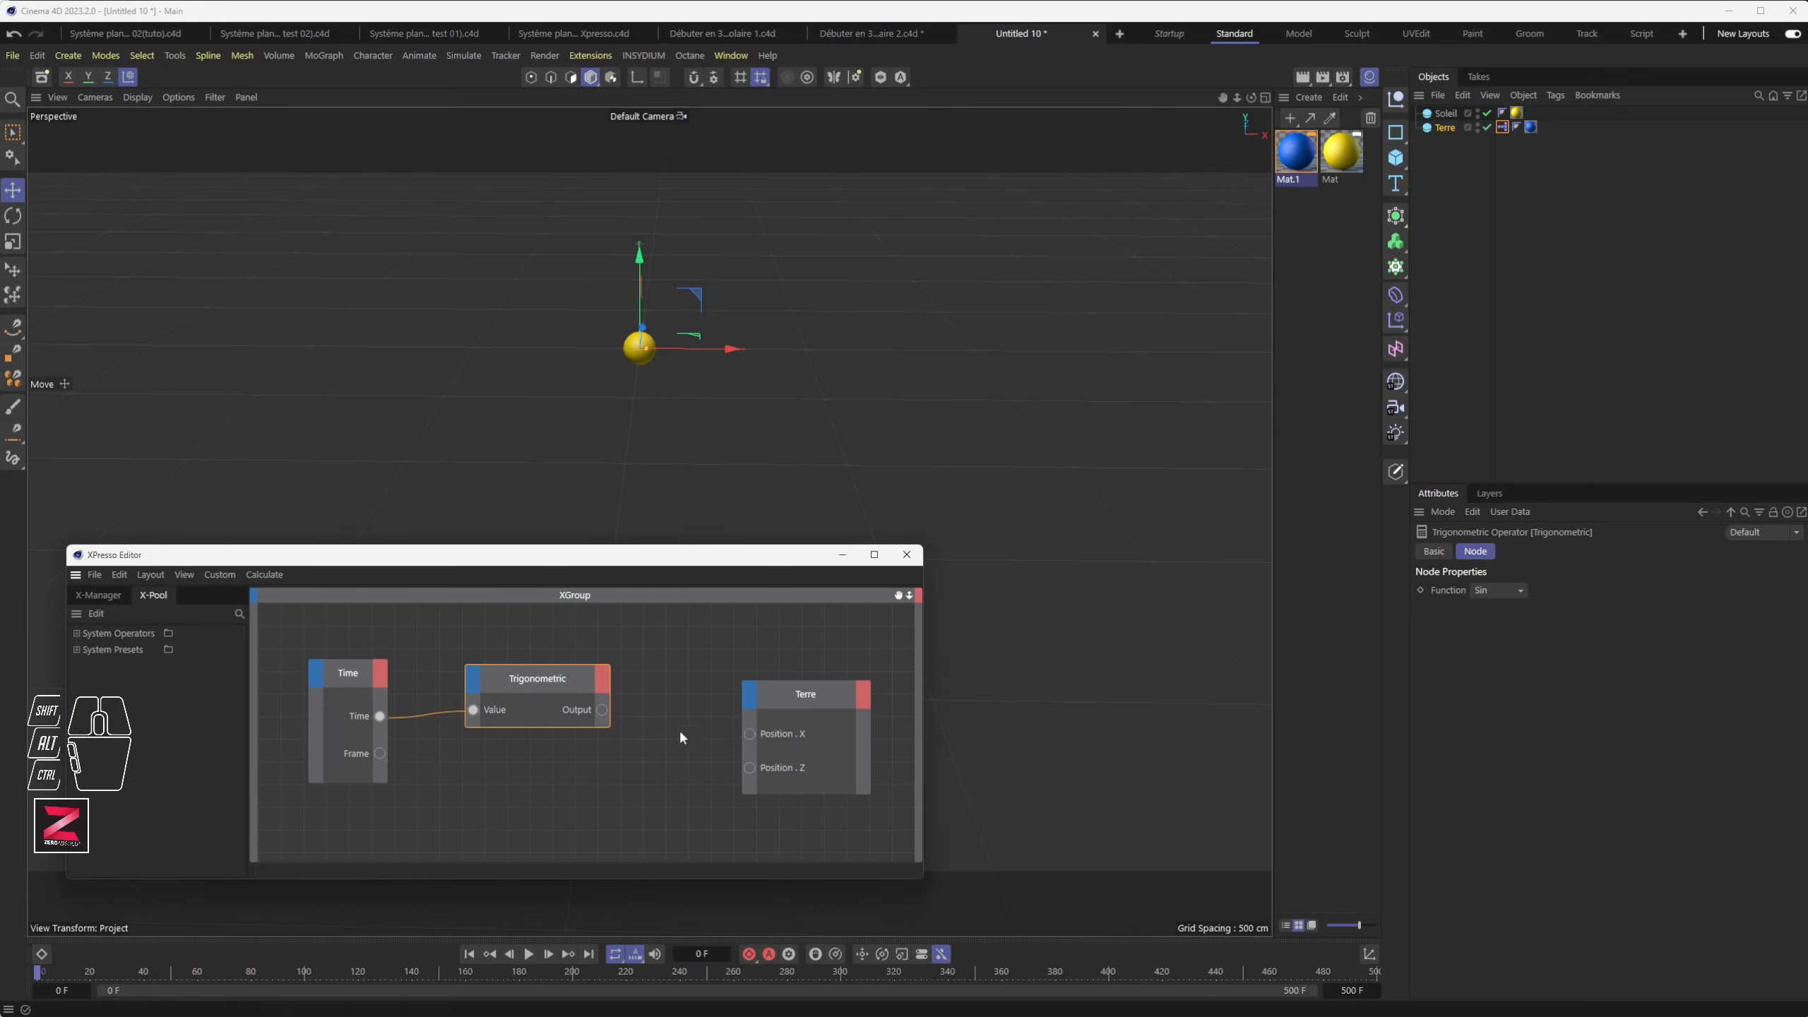
{"action": "left_click_drag", "start_coordinate": [700, 346], "coordinate": [1006, 346]}
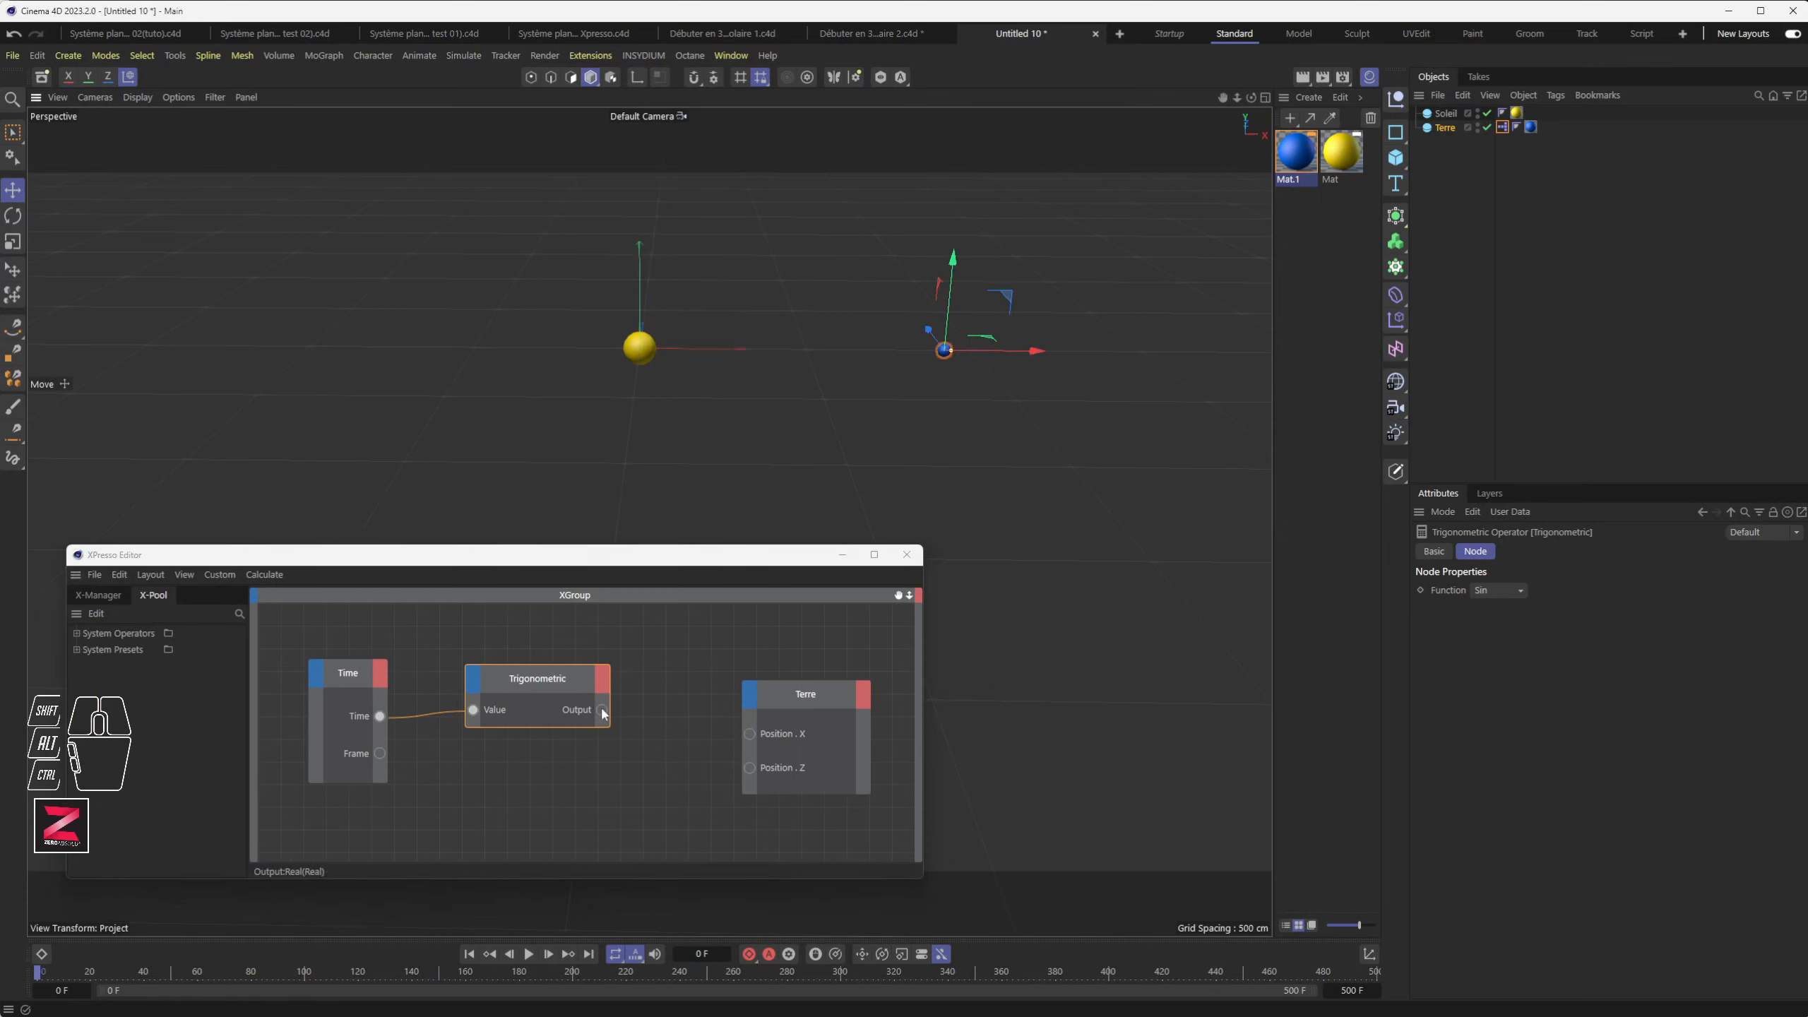
{"action": "left_click_drag", "start_coordinate": [602, 710], "coordinate": [751, 738]}
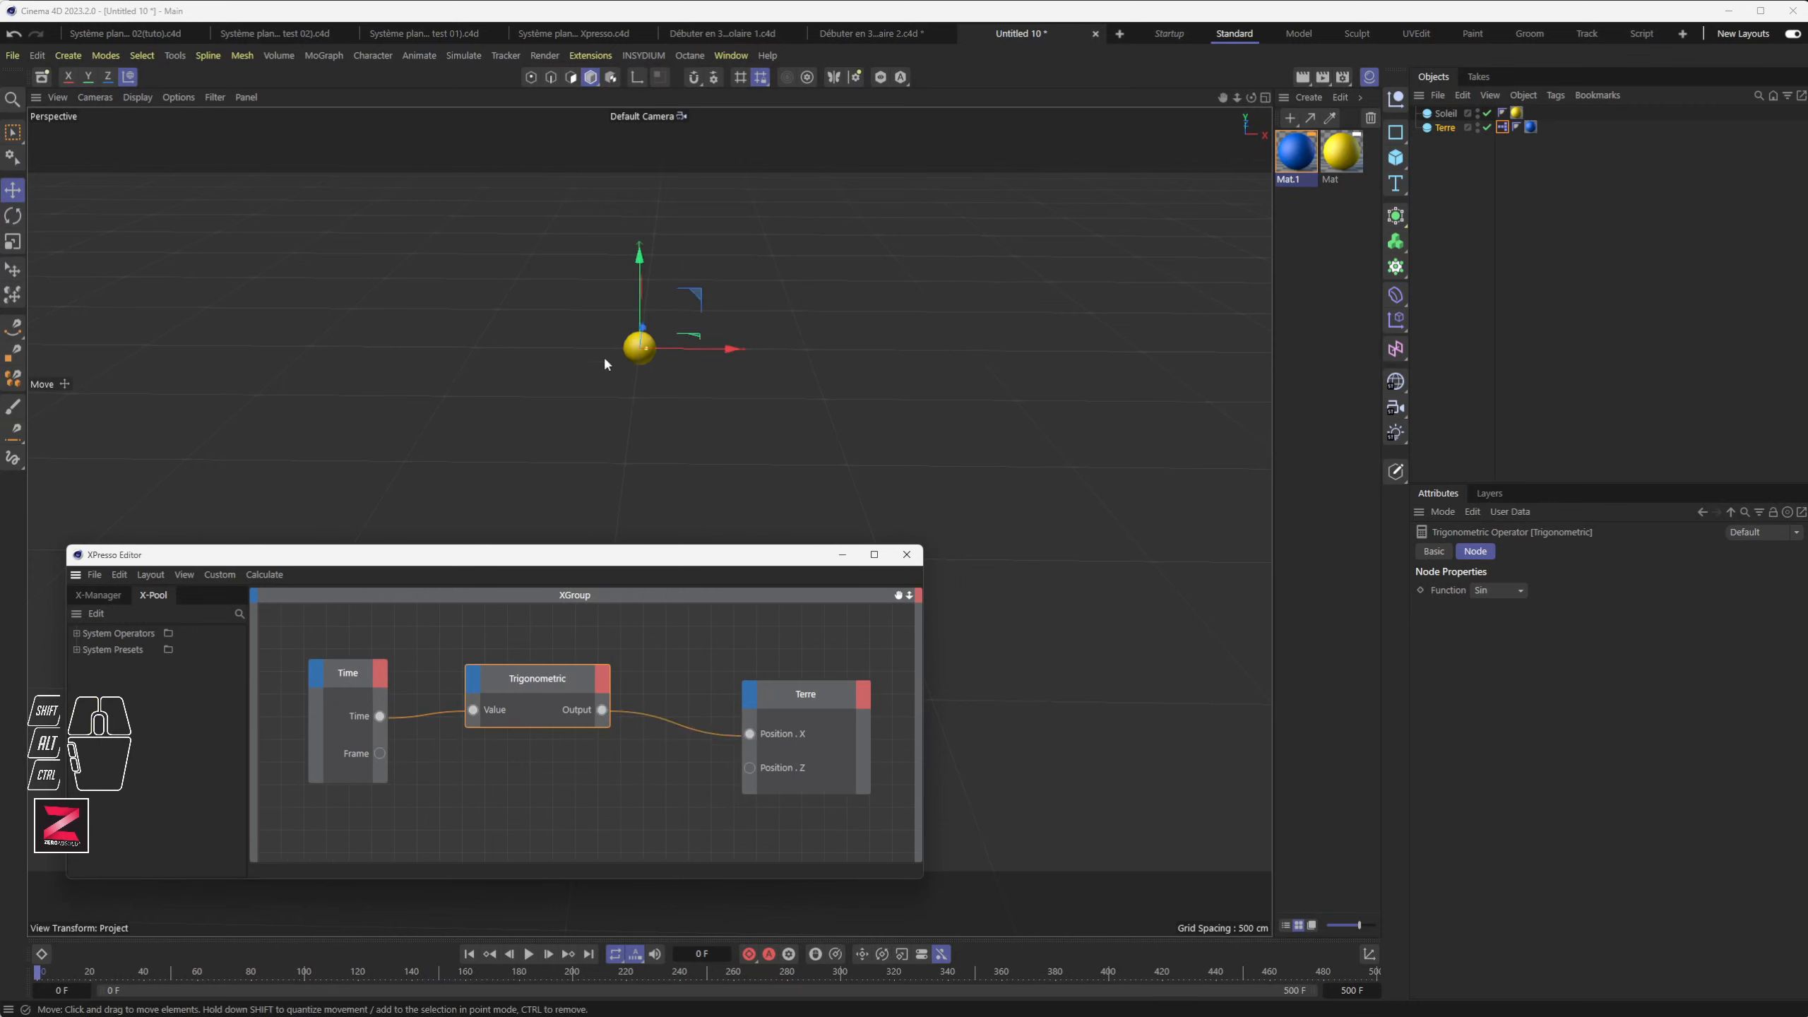
Step: Disable the Soleil sphere to expose Terre and shift the XPresso Editor window slightly
{"action": "scroll", "coordinate": [651, 385], "scroll_direction": "up", "scroll_amount": 2}
{"action": "scroll", "coordinate": [651, 385], "scroll_direction": "up", "scroll_amount": 6}
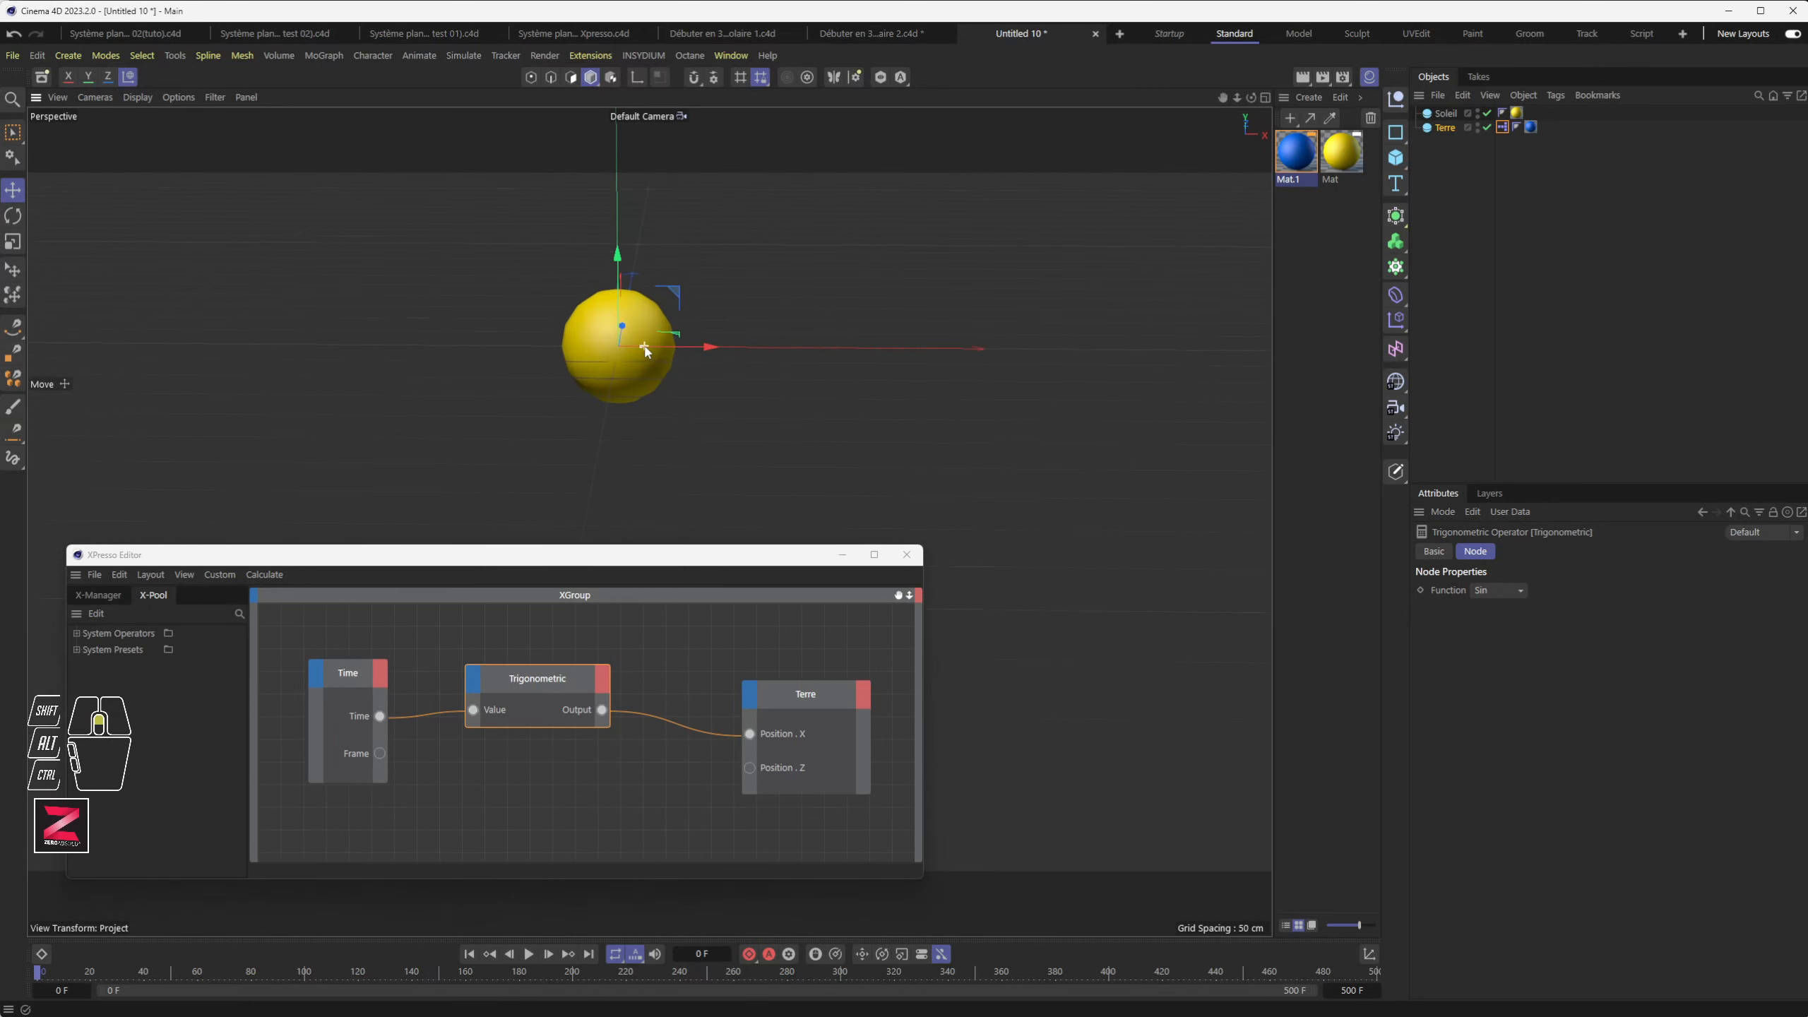
{"action": "left_click", "coordinate": [1488, 114]}
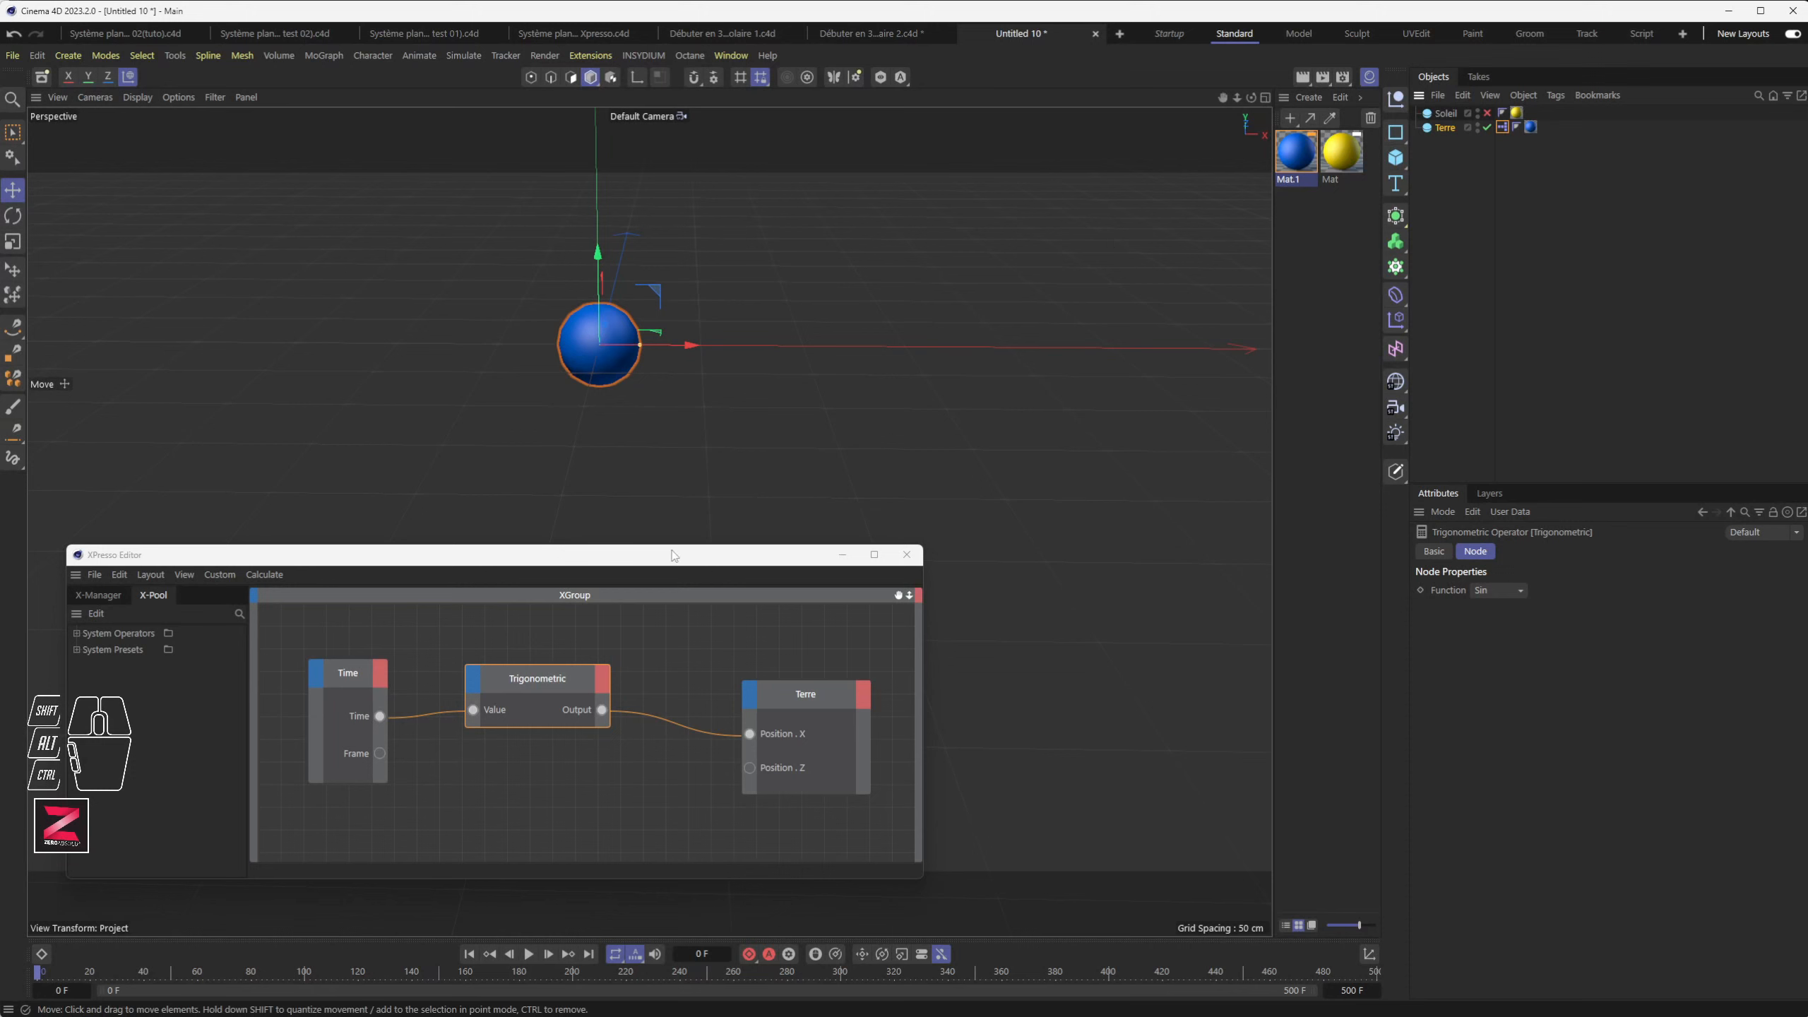
{"action": "left_click_drag", "start_coordinate": [673, 555], "coordinate": [615, 550]}
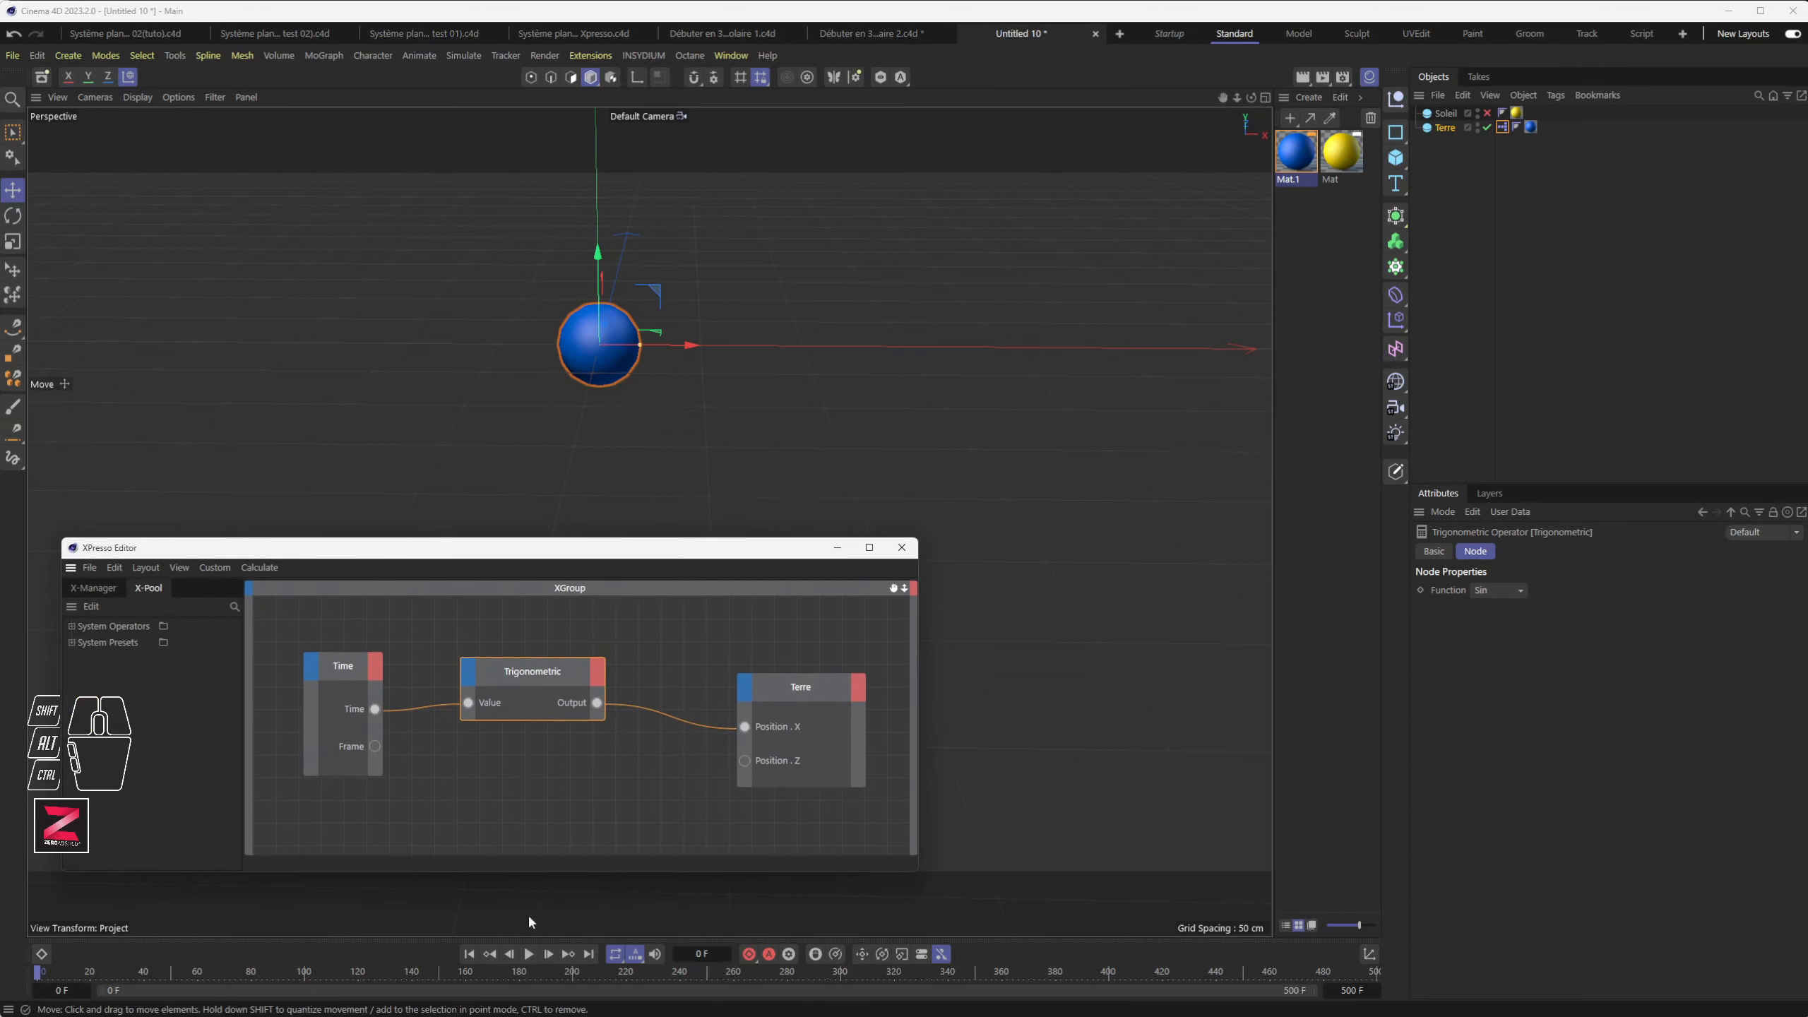
Step: Play the animation to watch Terre's movement up close, stop it and return to the first frame
{"action": "left_click", "coordinate": [528, 953]}
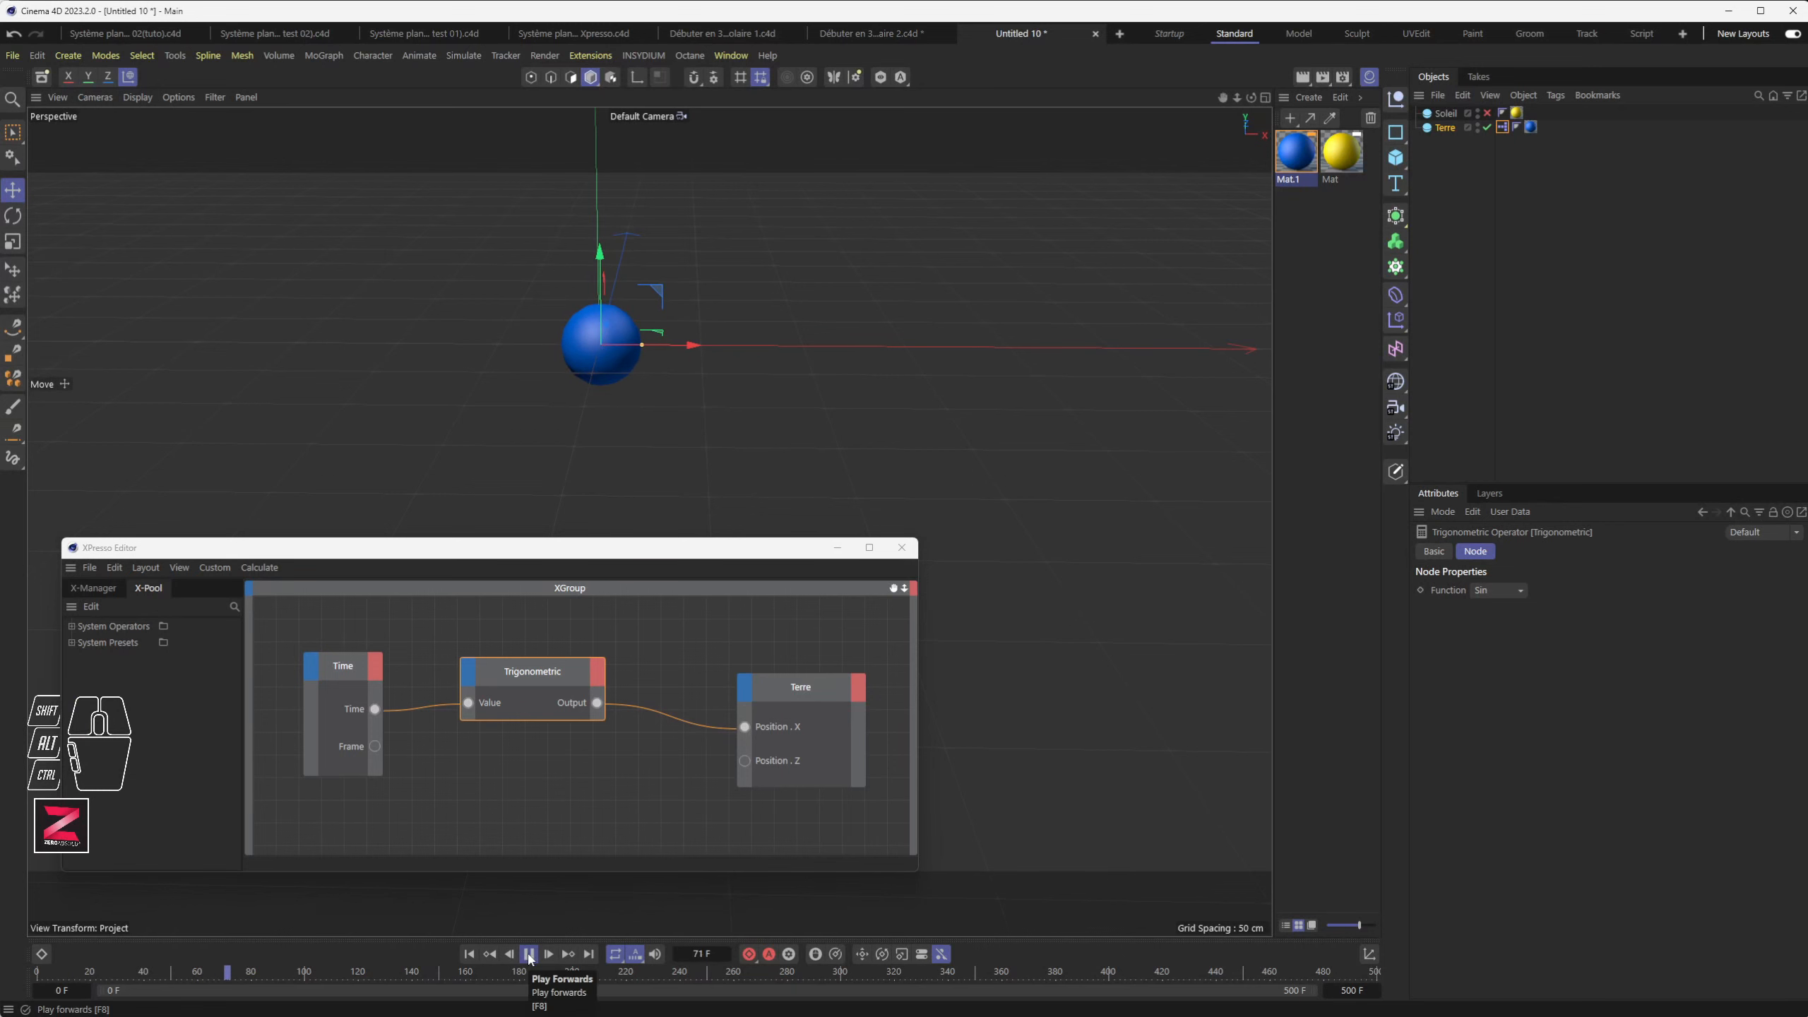
{"action": "scroll", "coordinate": [604, 372], "scroll_direction": "up", "scroll_amount": 8}
{"action": "scroll", "coordinate": [604, 371], "scroll_direction": "up", "scroll_amount": 2}
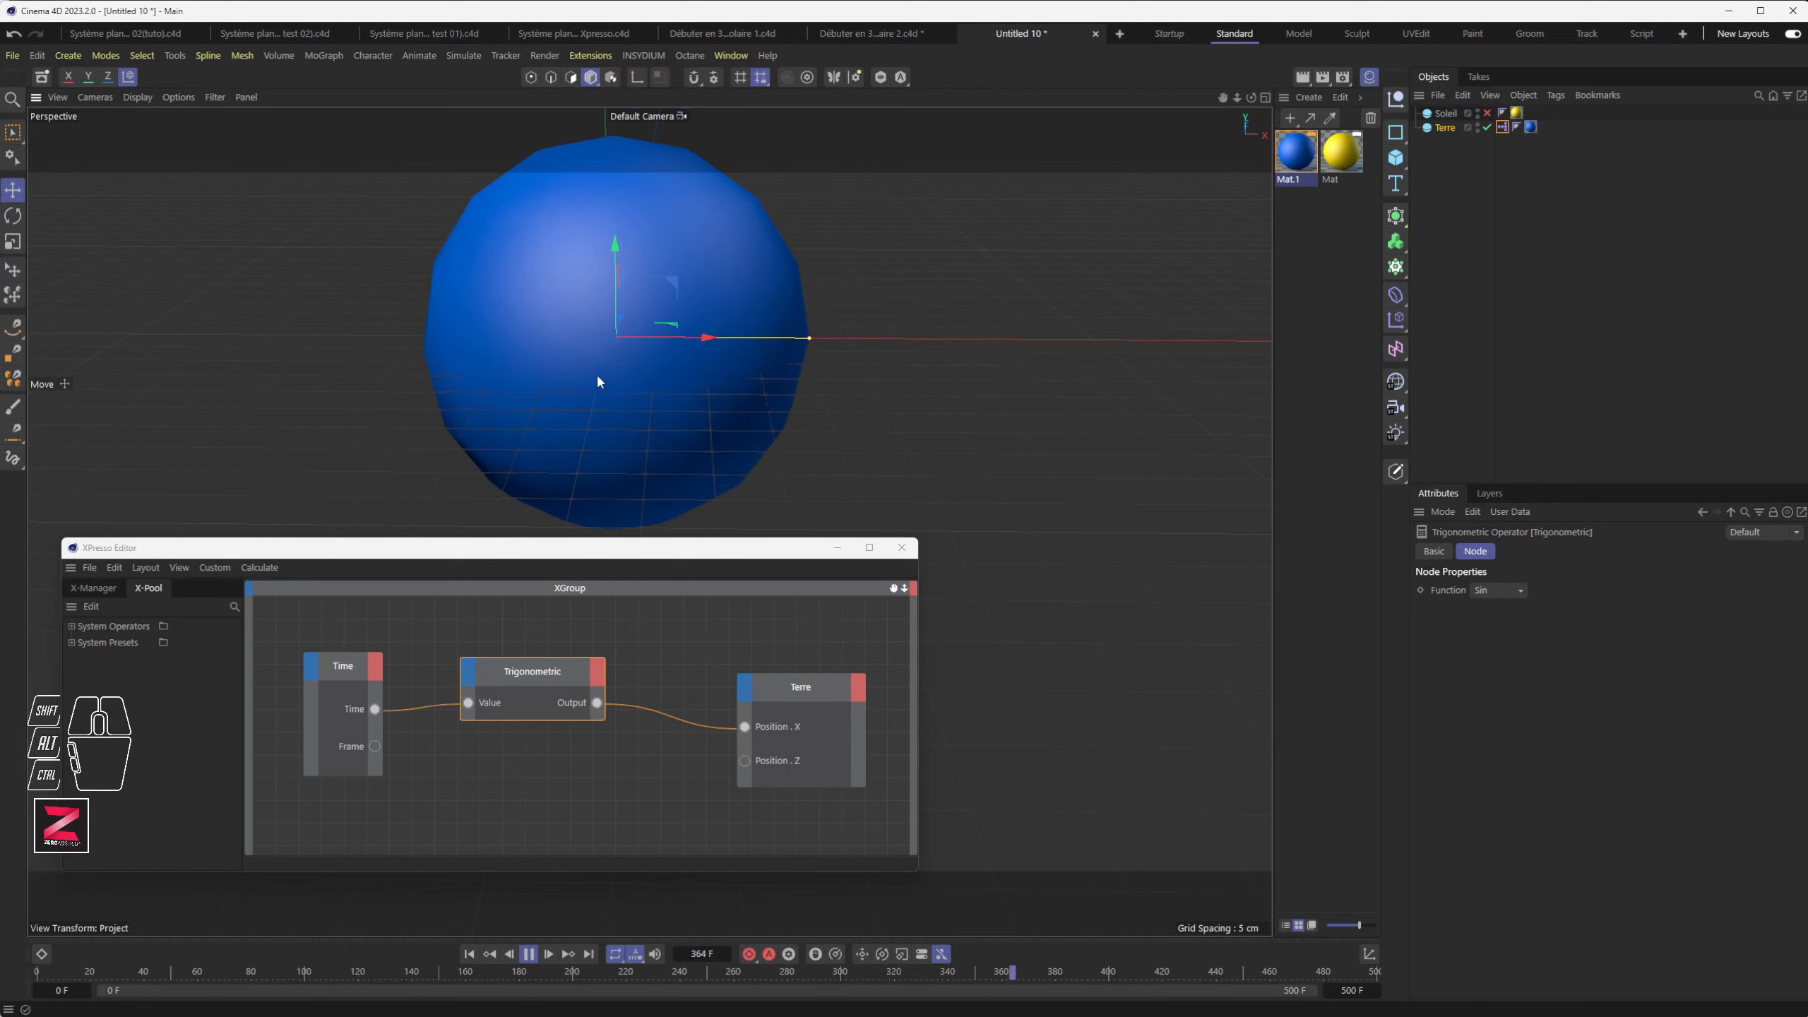
{"action": "left_click", "coordinate": [529, 953]}
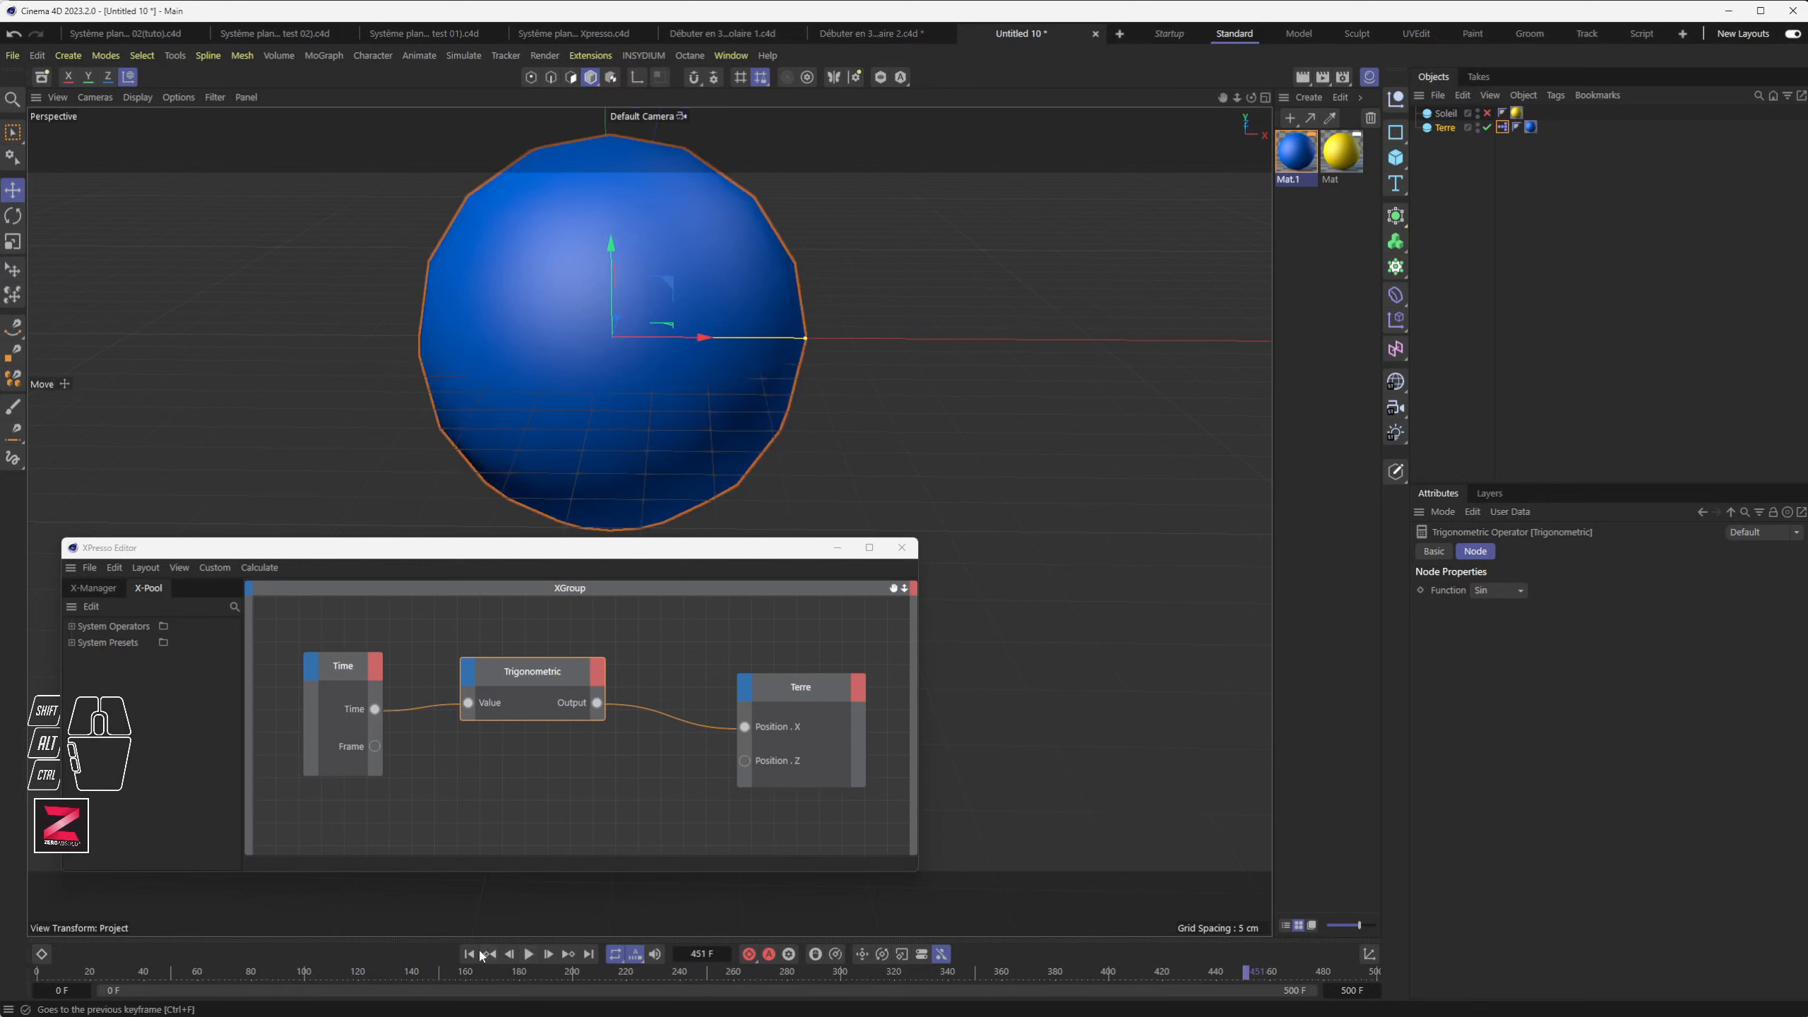
{"action": "left_click", "coordinate": [469, 954]}
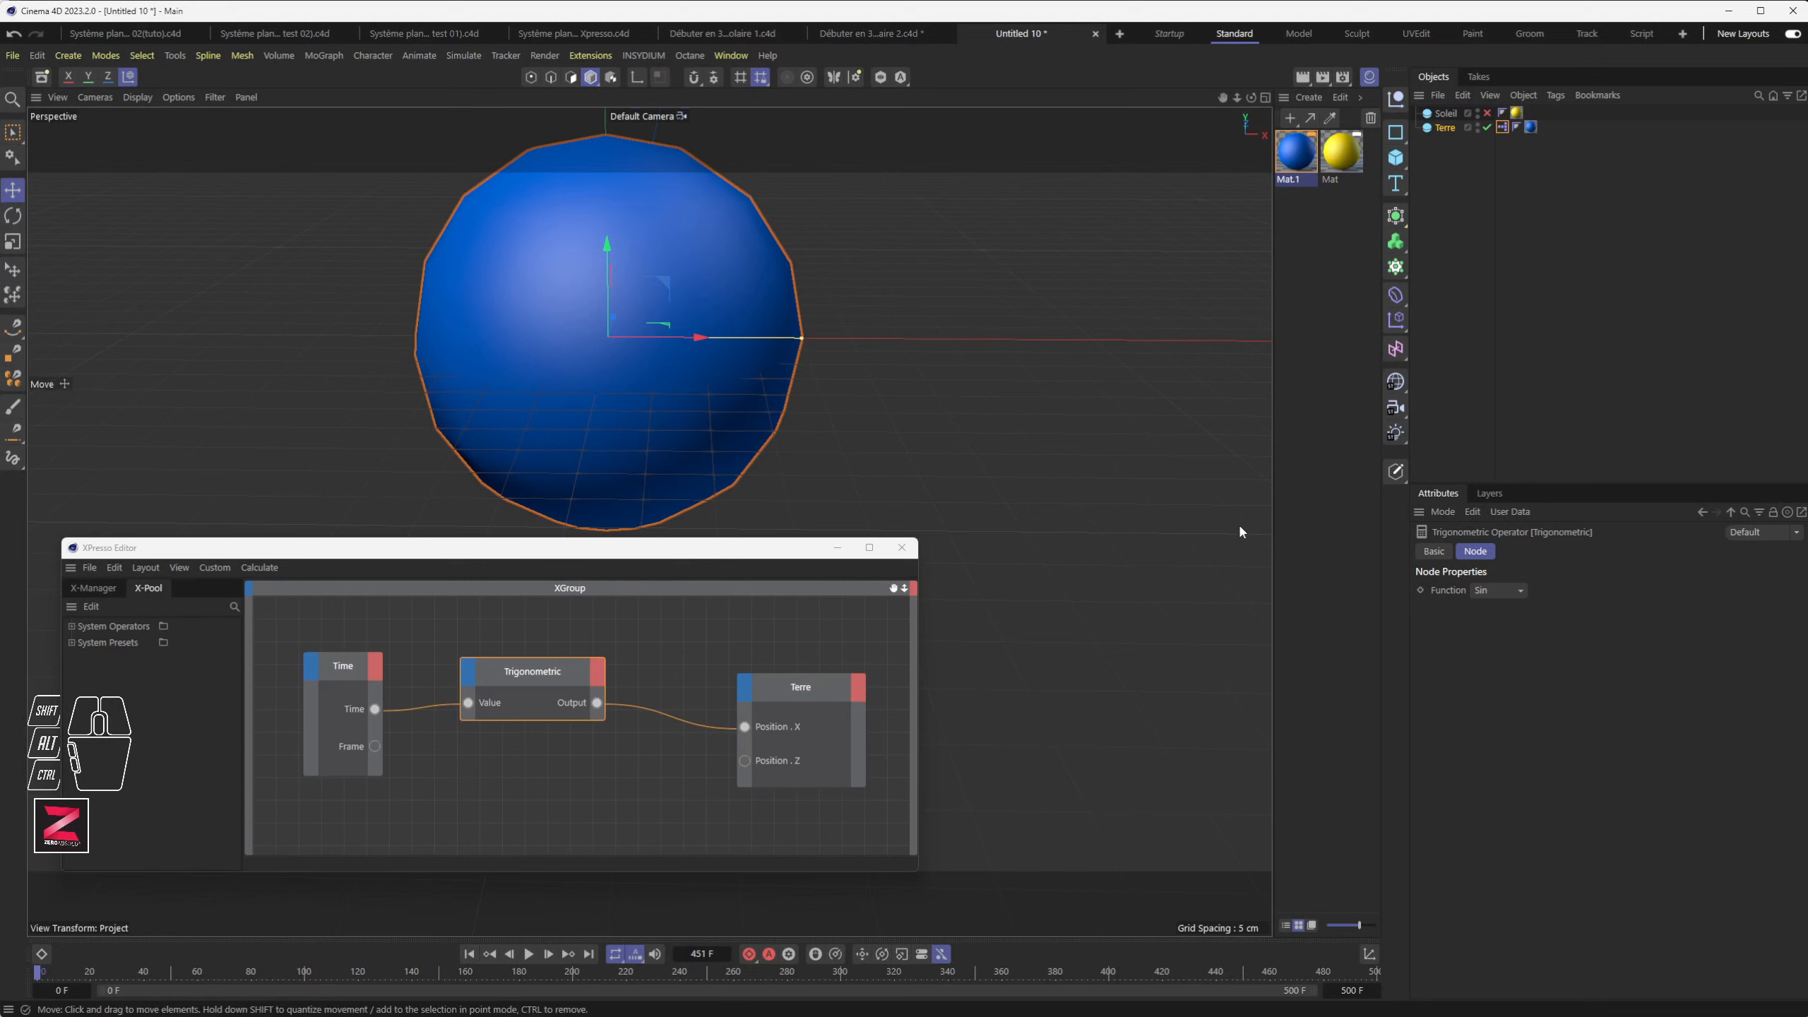
Step: Show Terre's coordinates and scrub the timeline to frames 42 and 80 to examine its X position
{"action": "left_click", "coordinate": [1446, 130]}
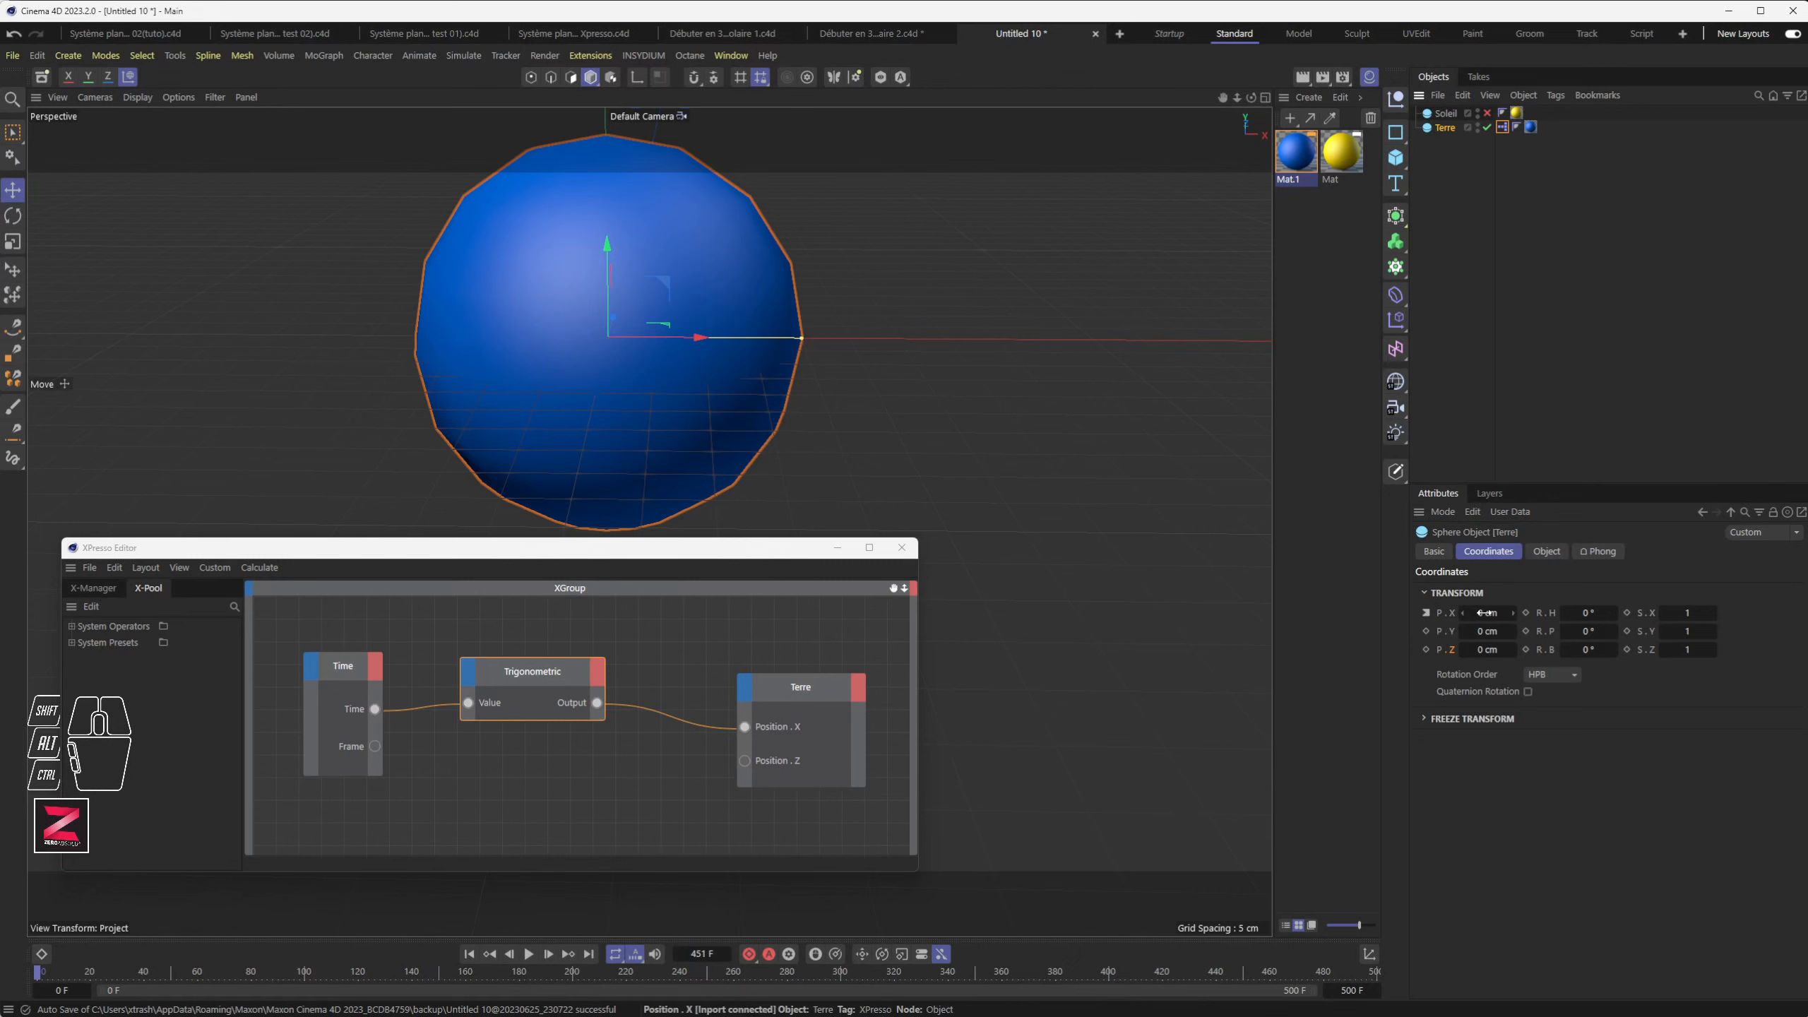
{"action": "left_click_drag", "start_coordinate": [42, 979], "coordinate": [150, 977]}
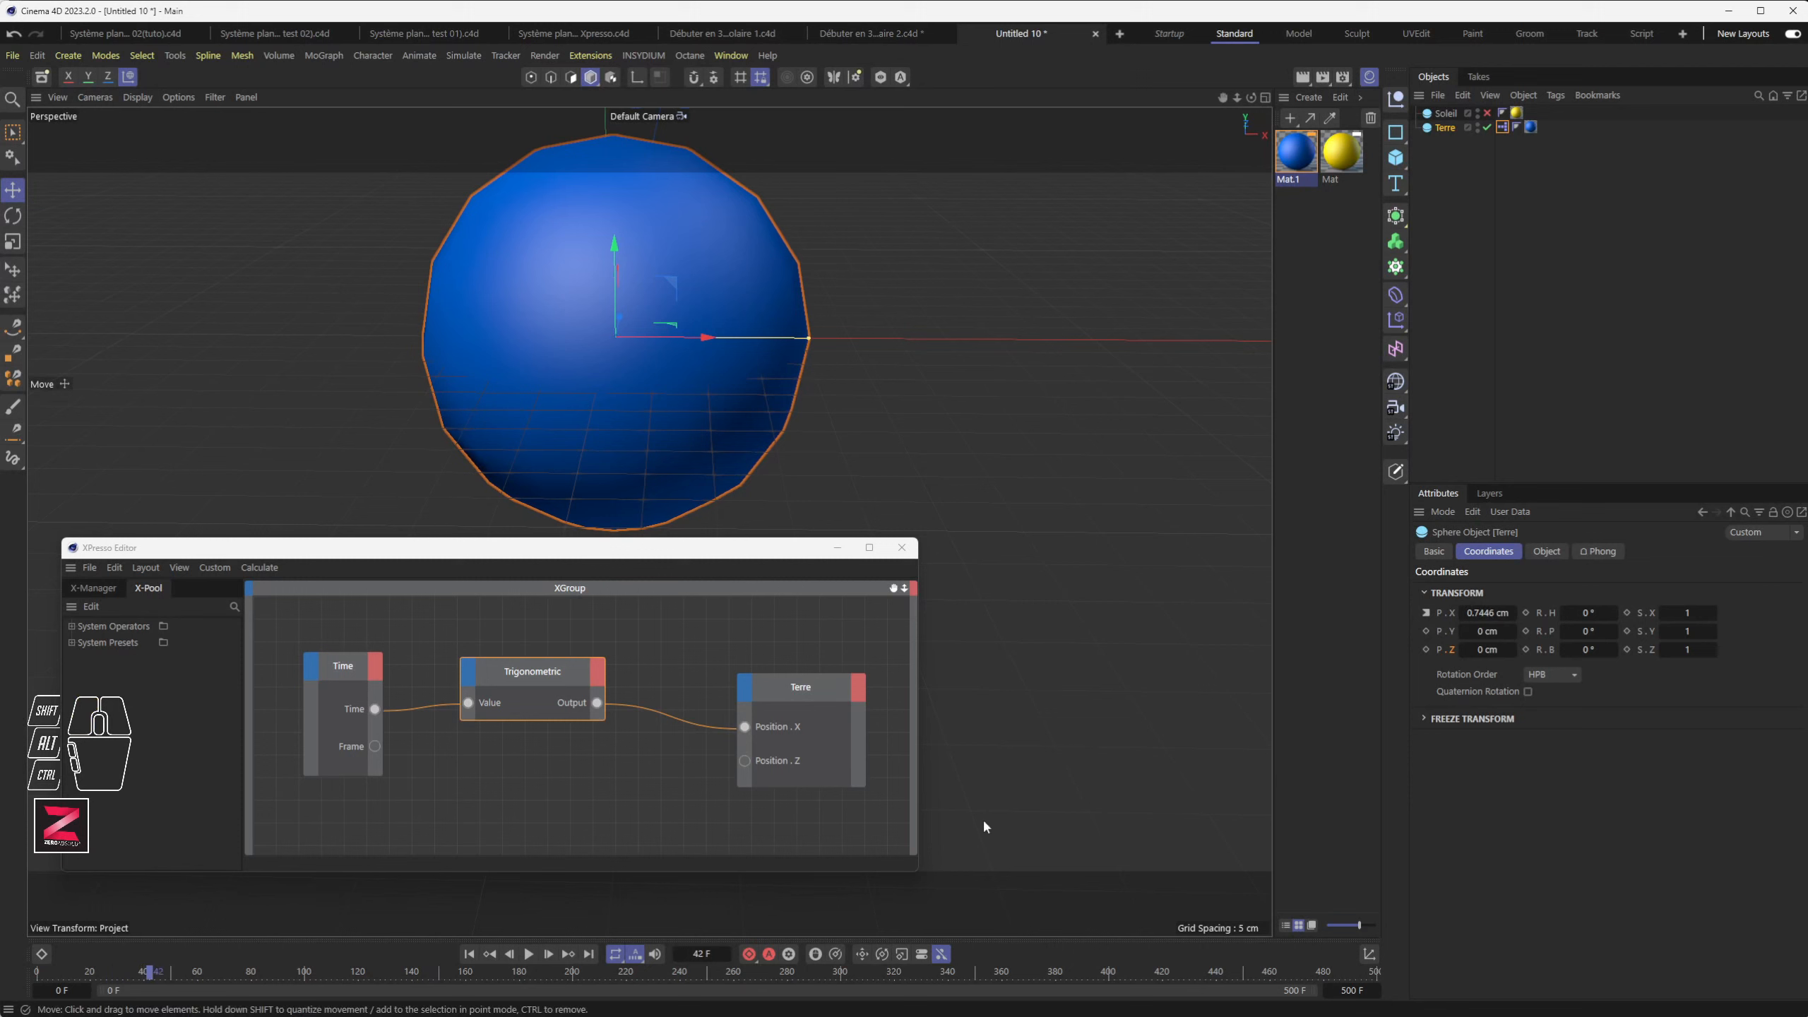
{"action": "left_click_drag", "start_coordinate": [151, 977], "coordinate": [252, 958]}
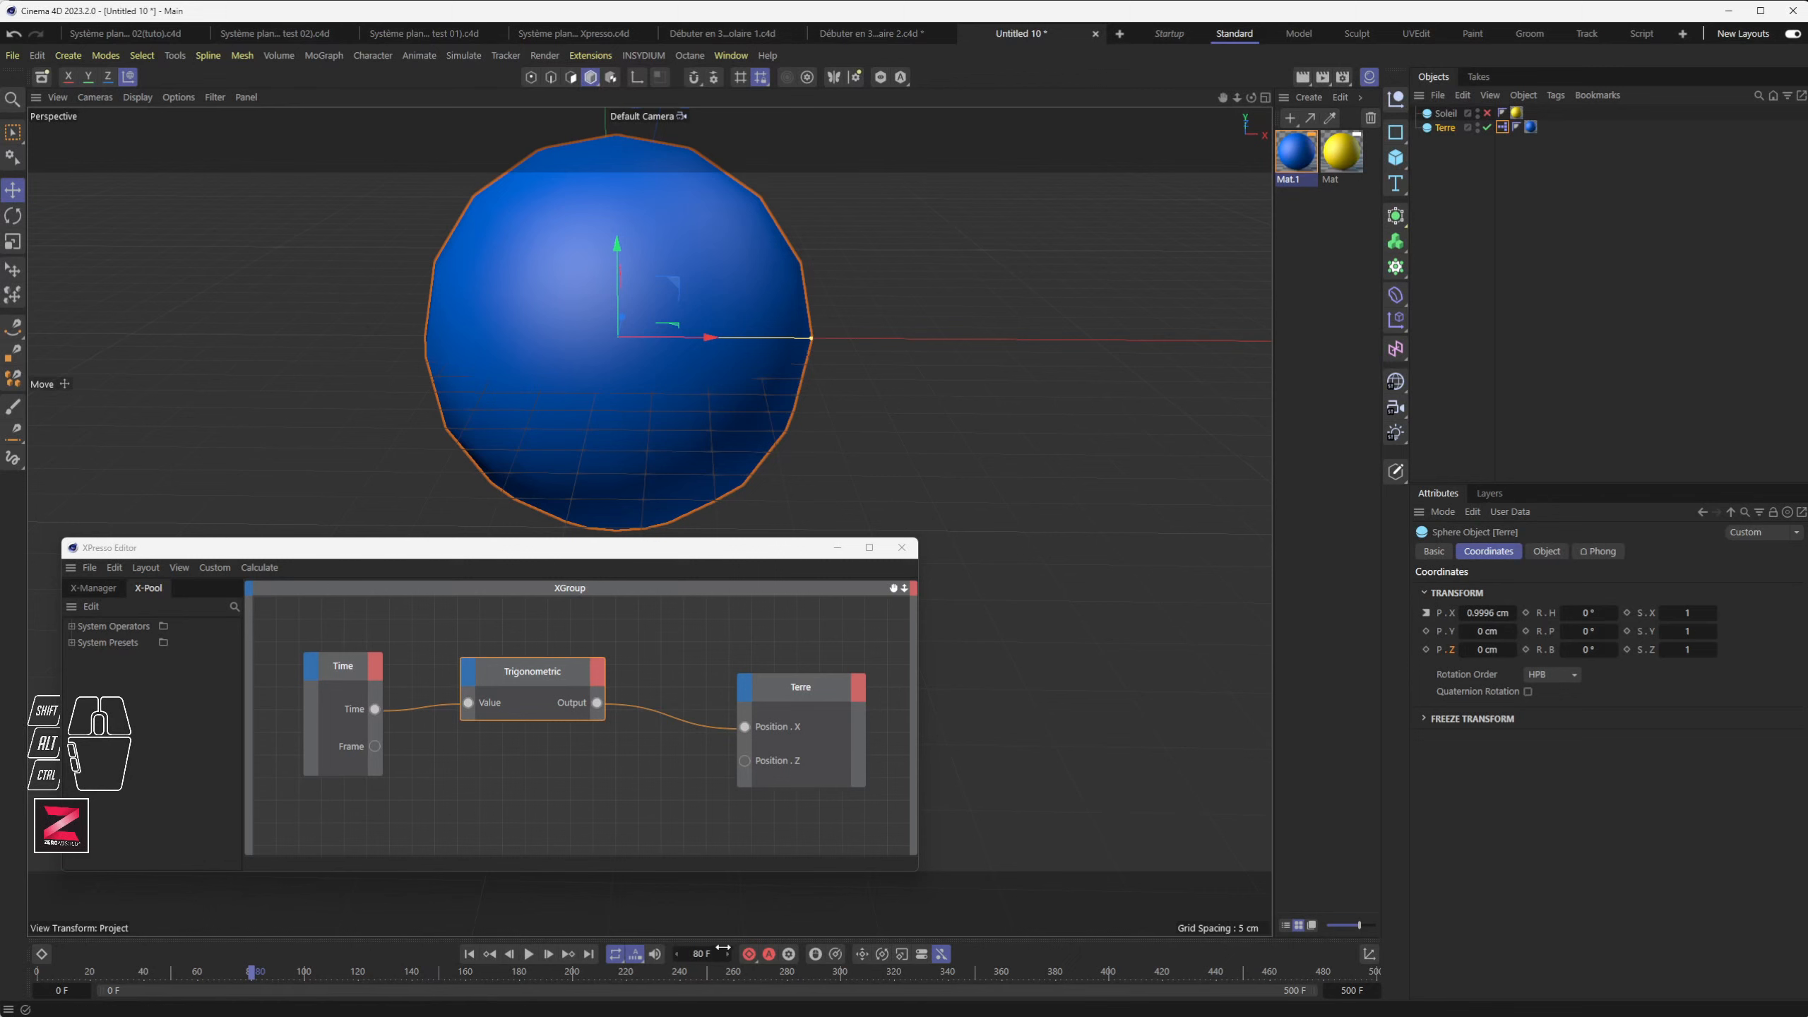
Step: Set the animation units to Seconds in the preferences
{"action": "right_click", "coordinate": [701, 954]}
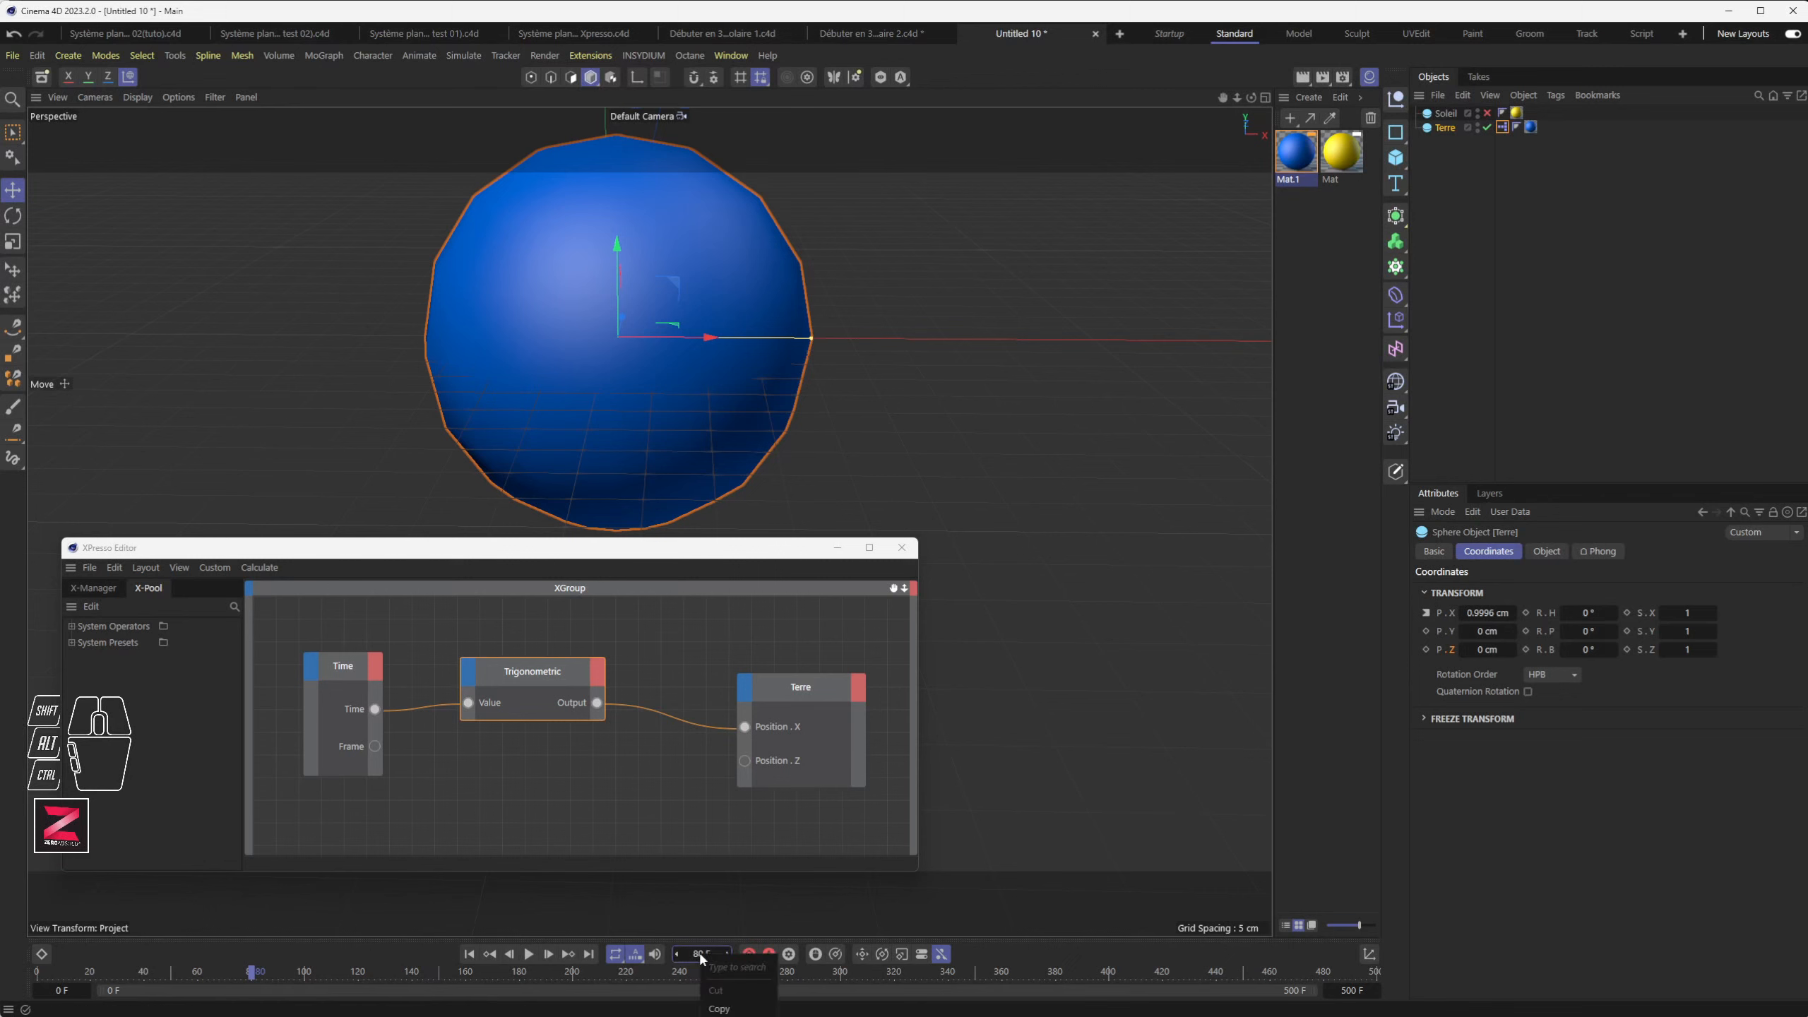
{"action": "left_click", "coordinate": [703, 908]}
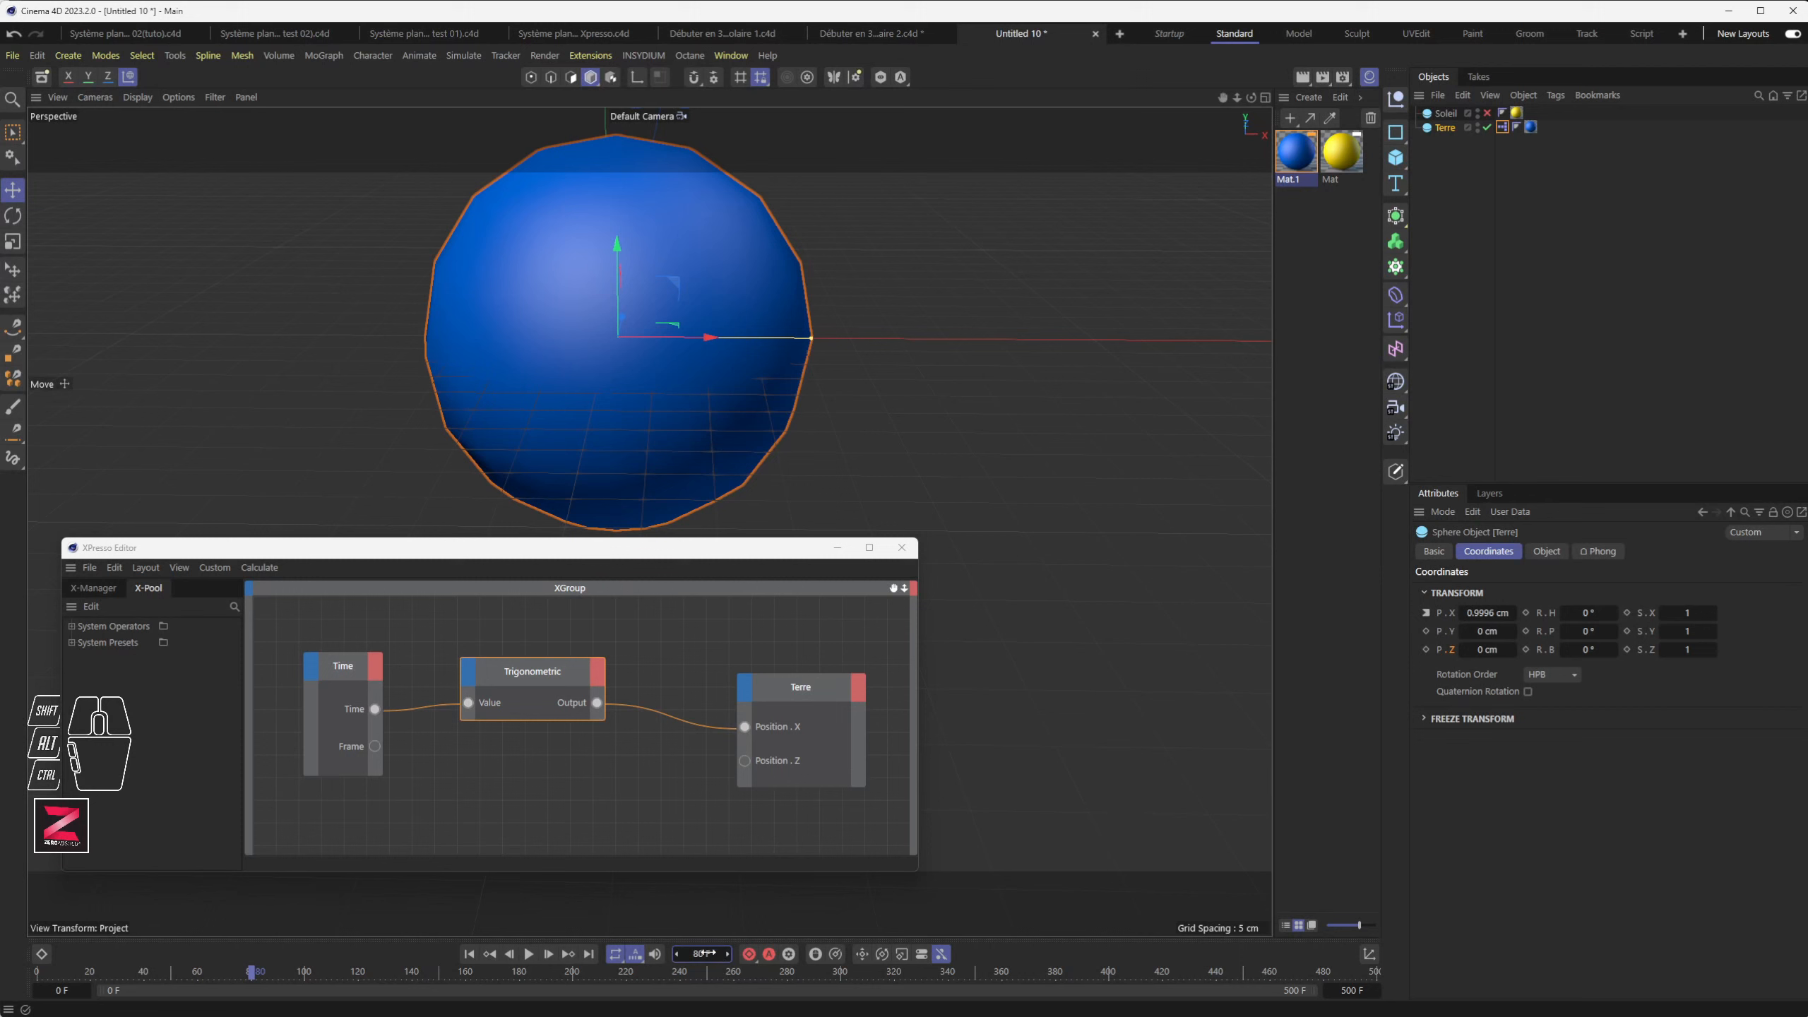
{"action": "left_click", "coordinate": [47, 57]}
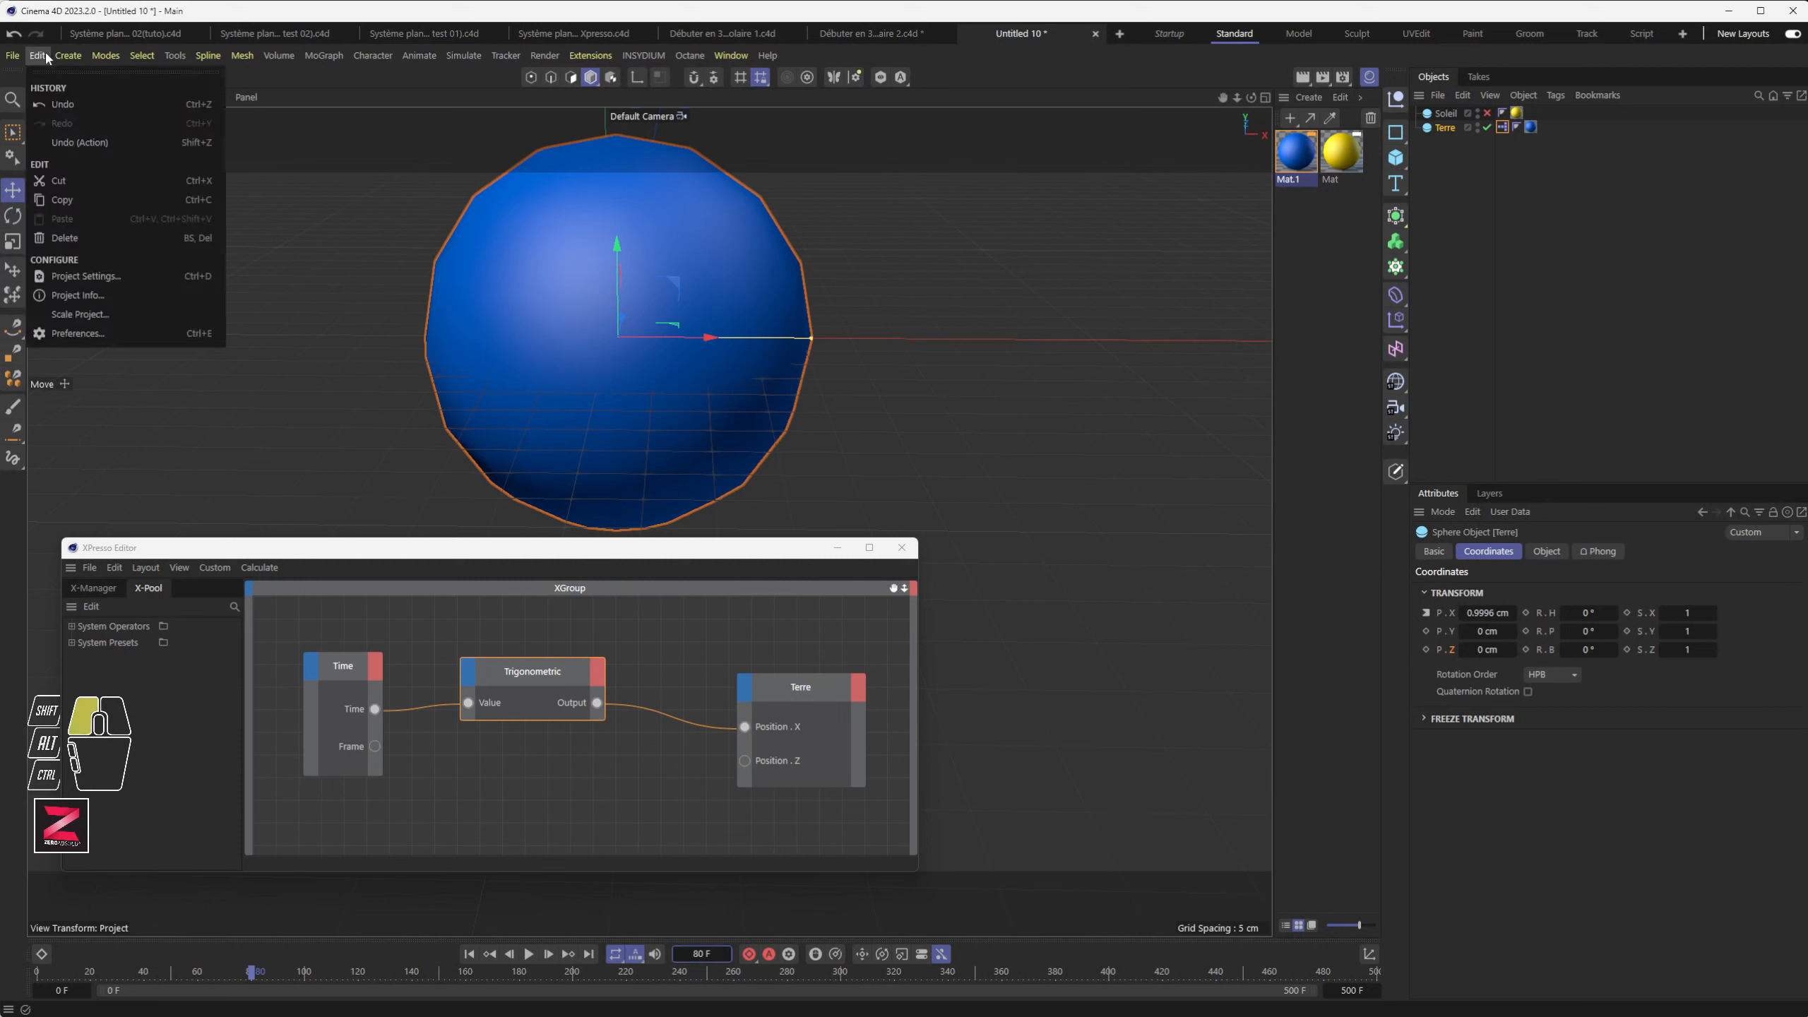
{"action": "left_click", "coordinate": [117, 332]}
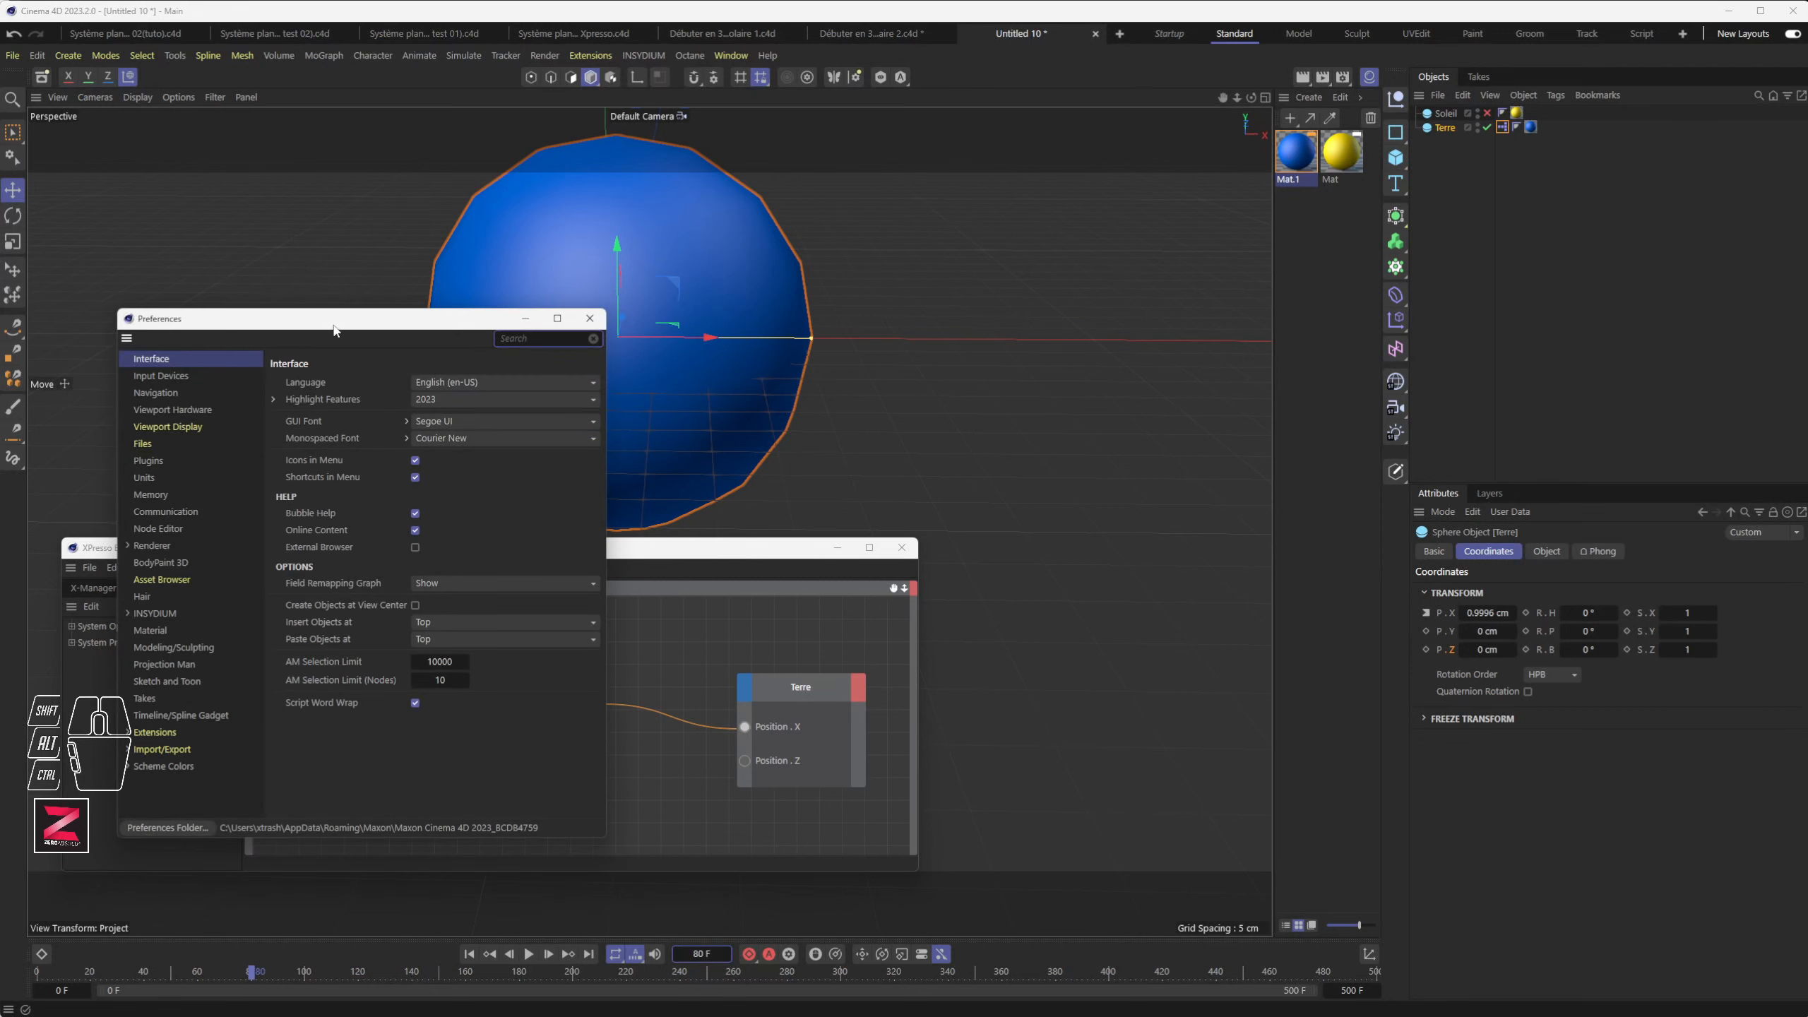
{"action": "left_click_drag", "start_coordinate": [250, 319], "coordinate": [314, 179]}
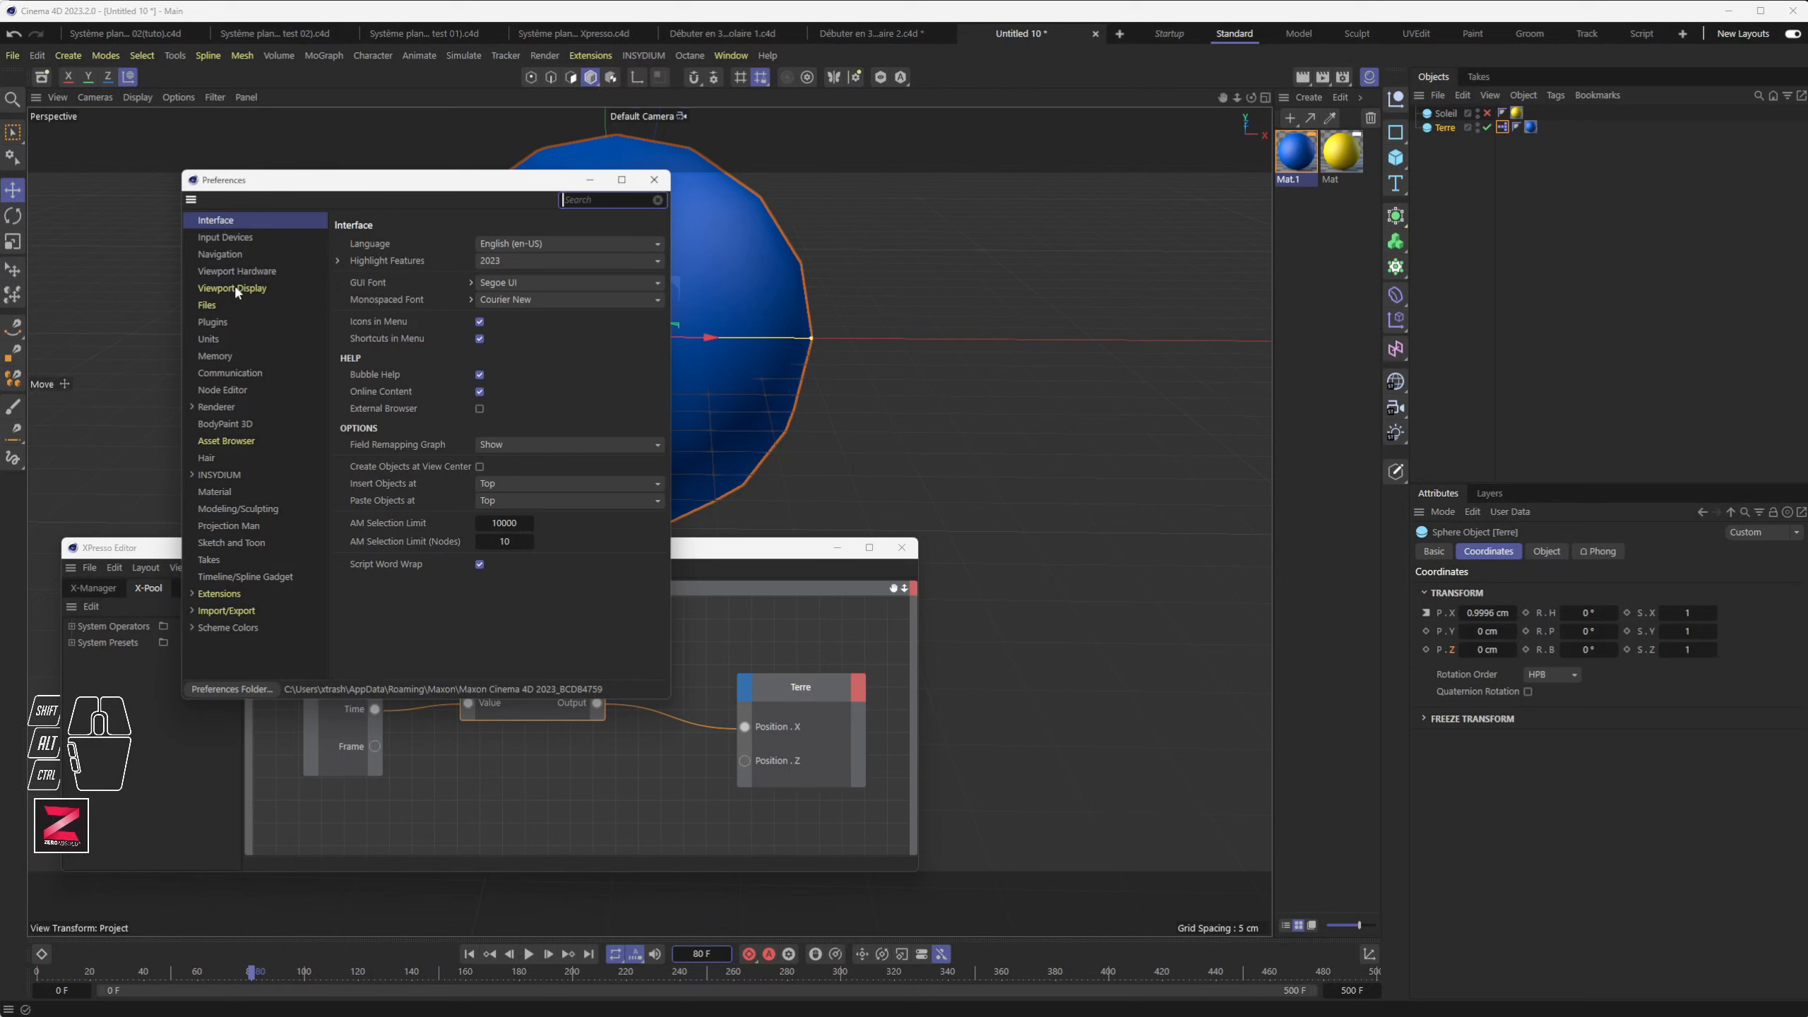
{"action": "left_click", "coordinate": [207, 340]}
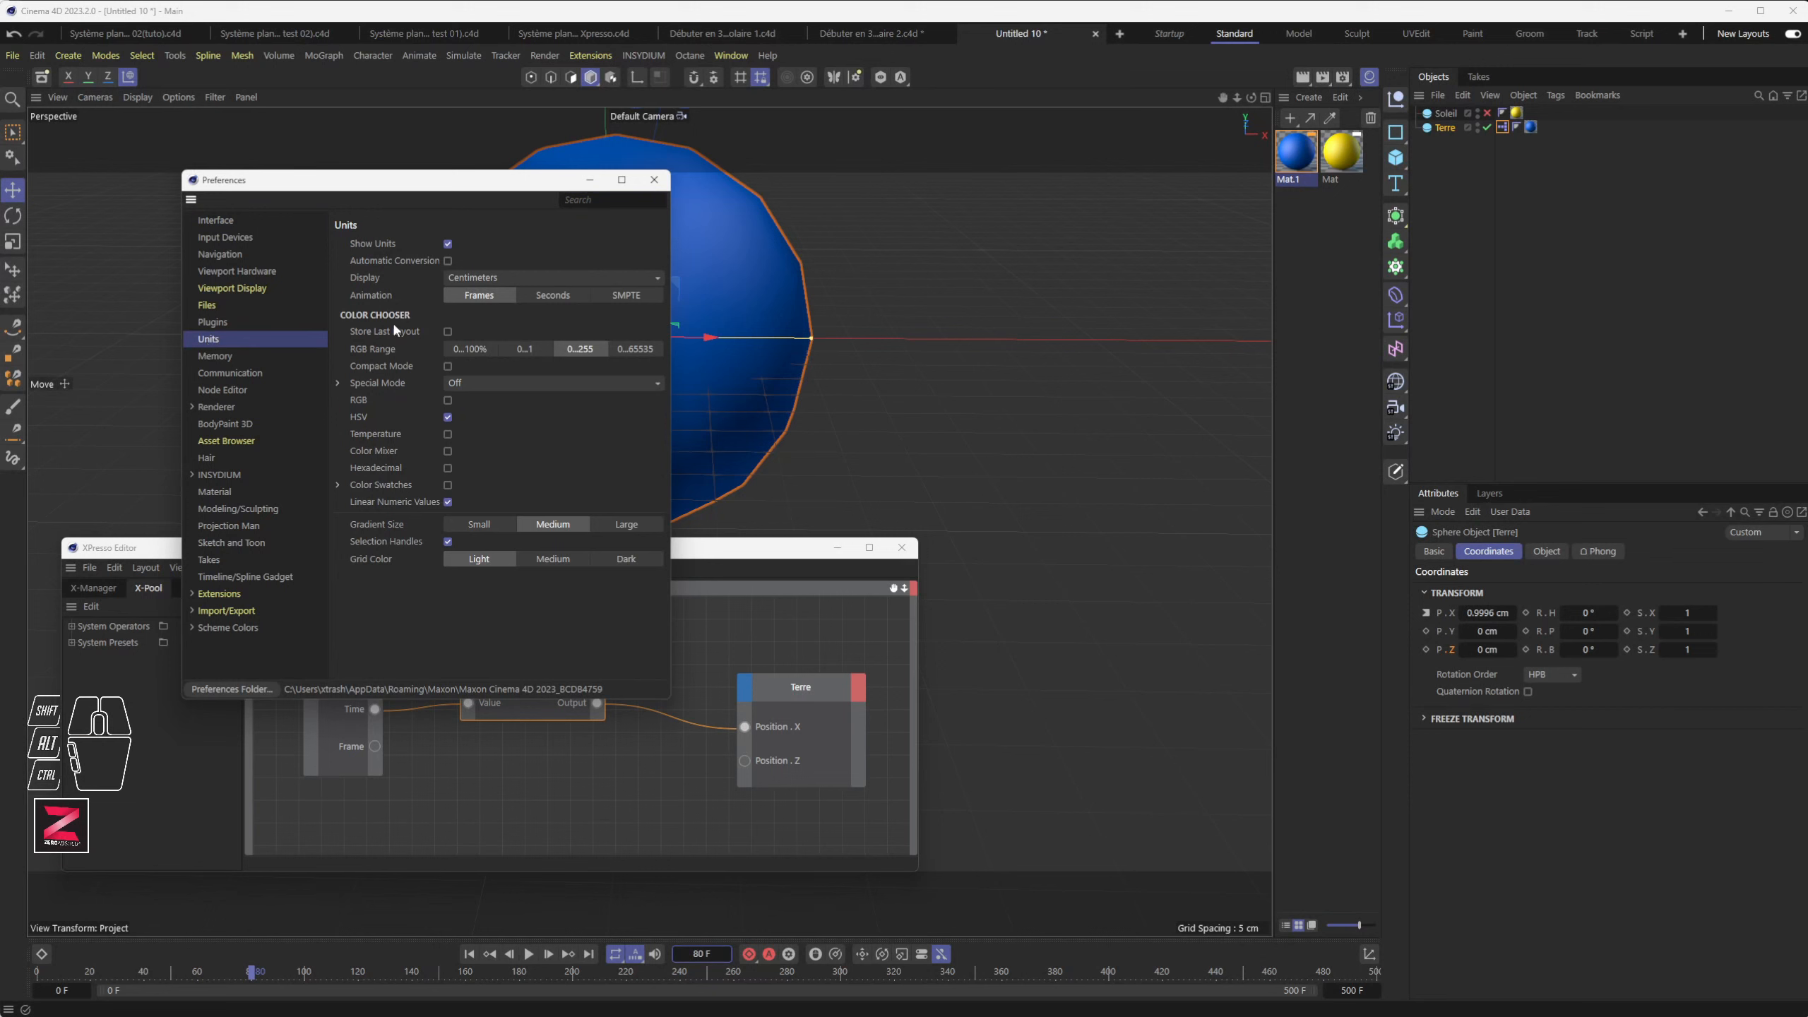
{"action": "left_click", "coordinate": [555, 295]}
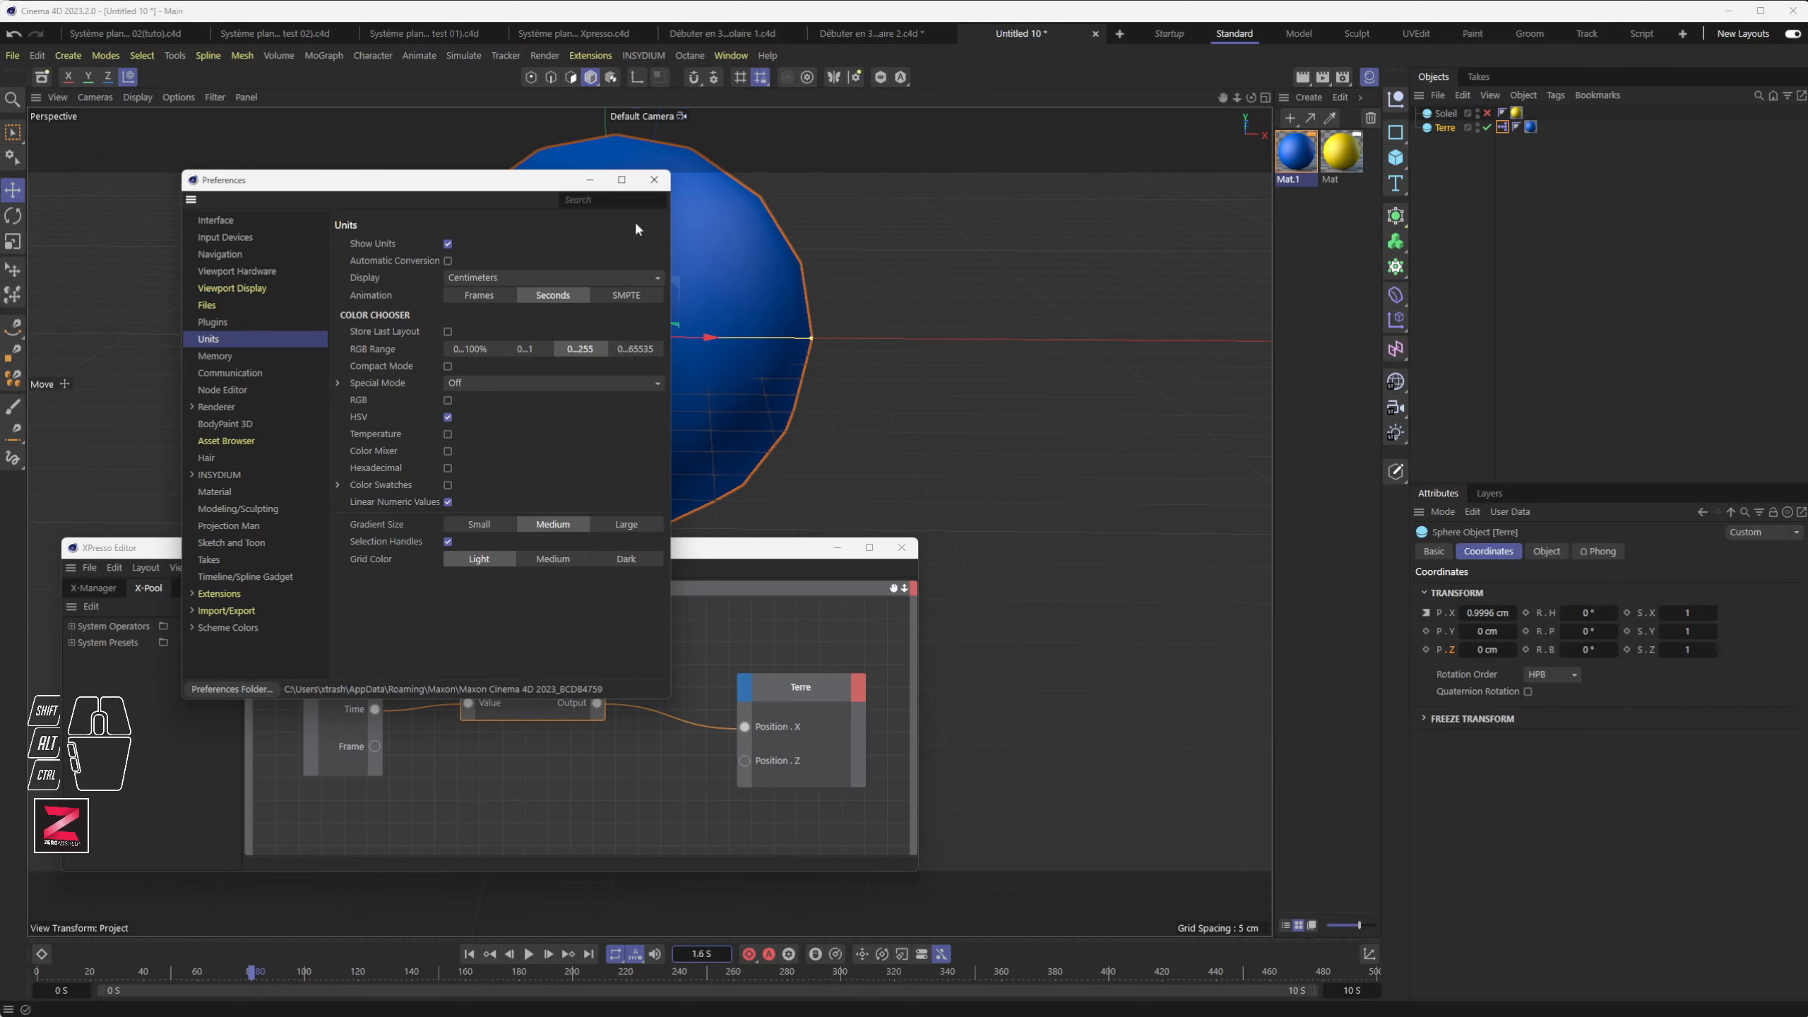
{"action": "left_click", "coordinate": [654, 179]}
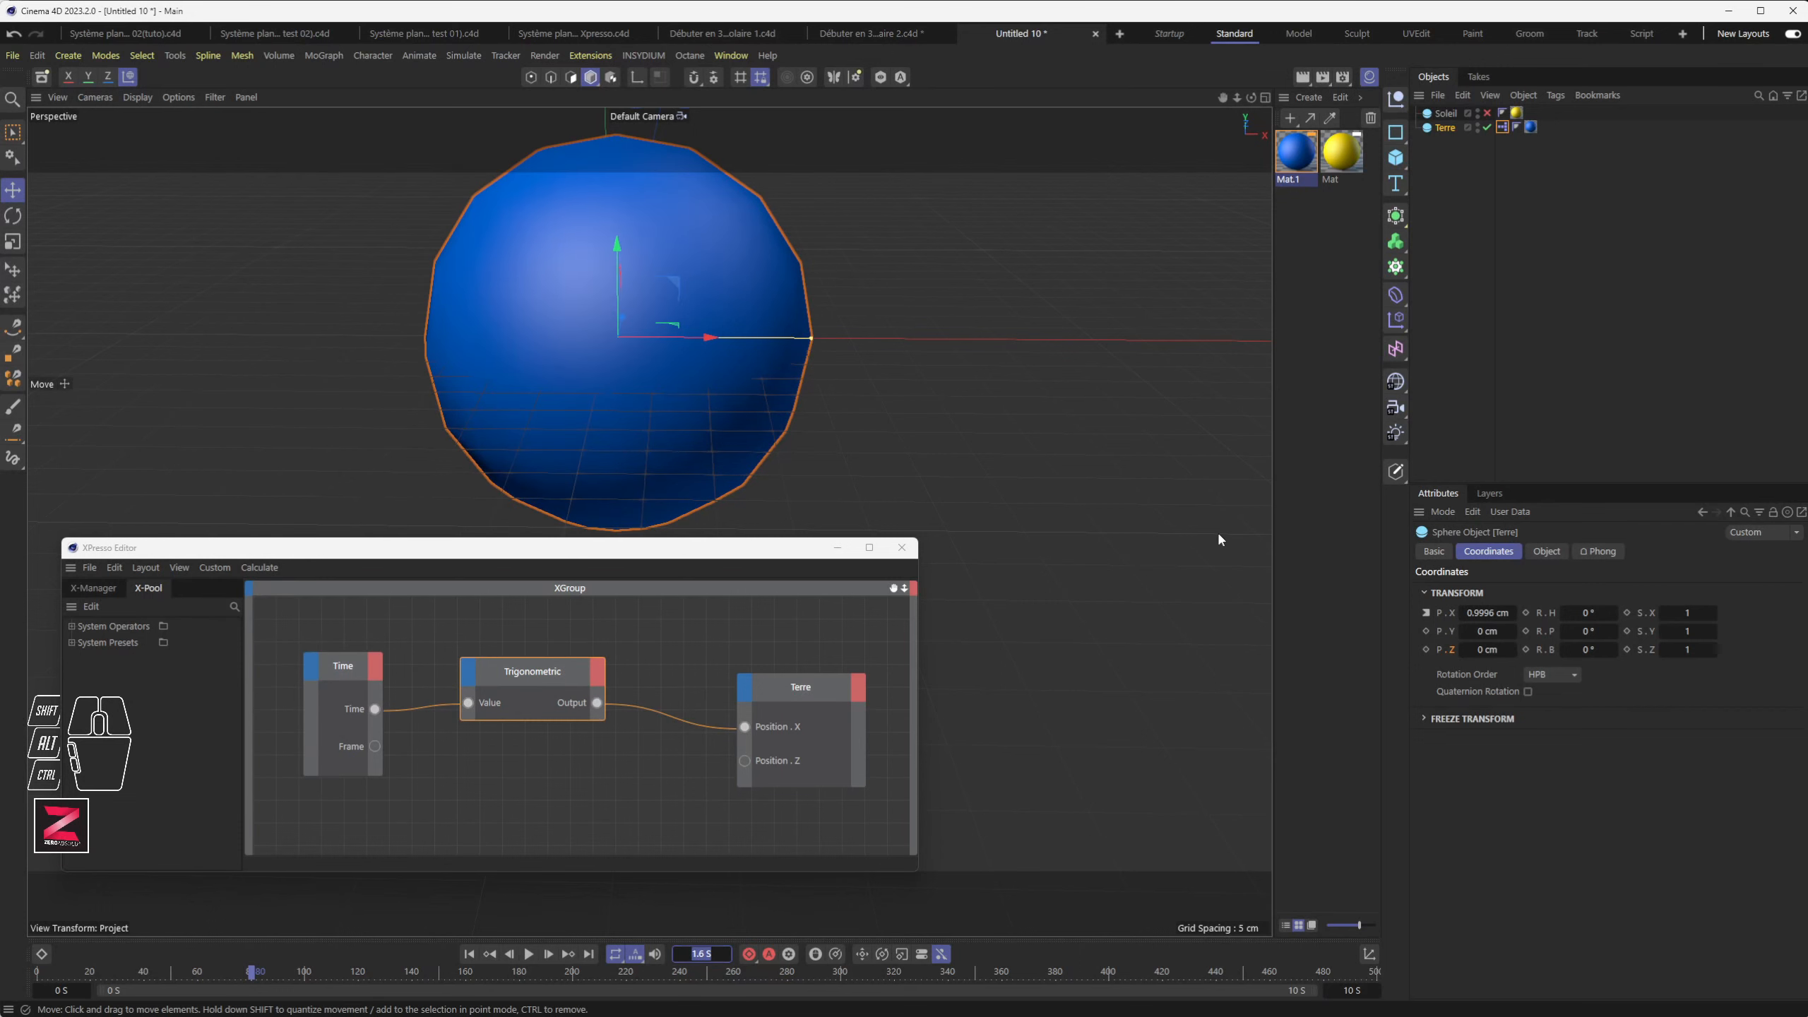
Step: Show the project settings to check the FPS and scrub the timeline to 1.76 s
{"action": "key", "text": "ctrl+d"}
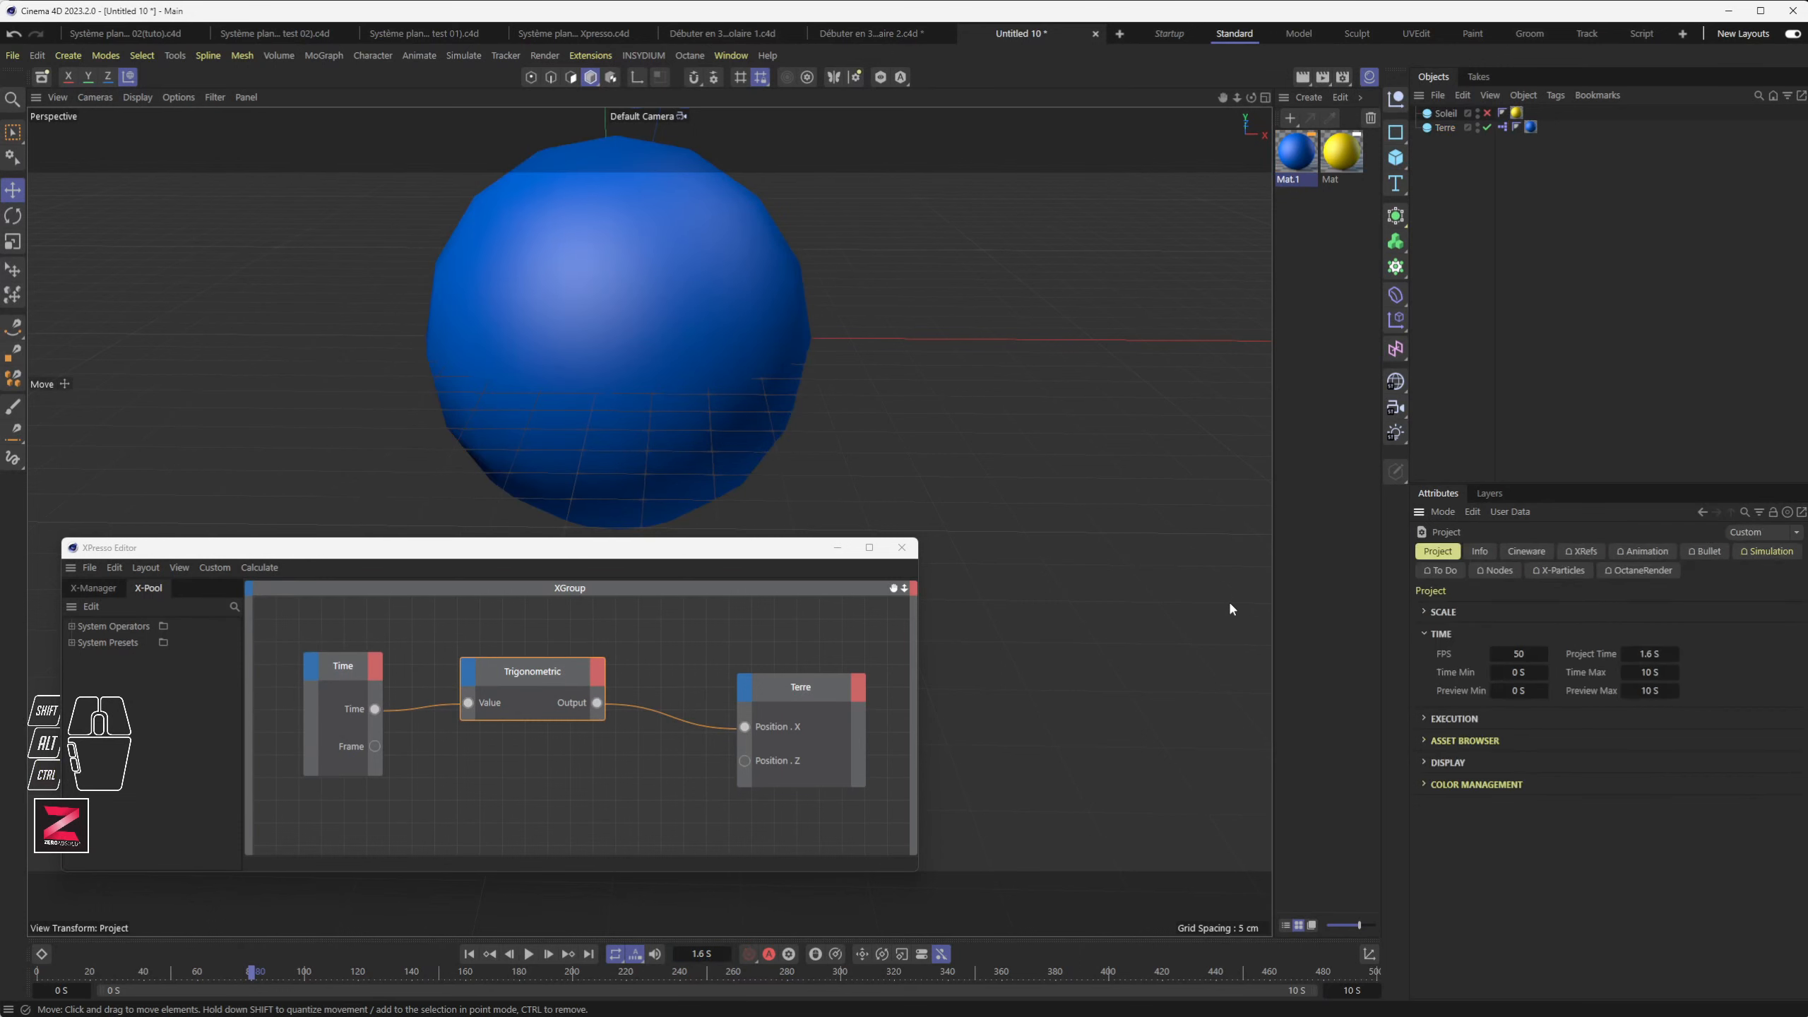
{"action": "left_click", "coordinate": [1519, 654]}
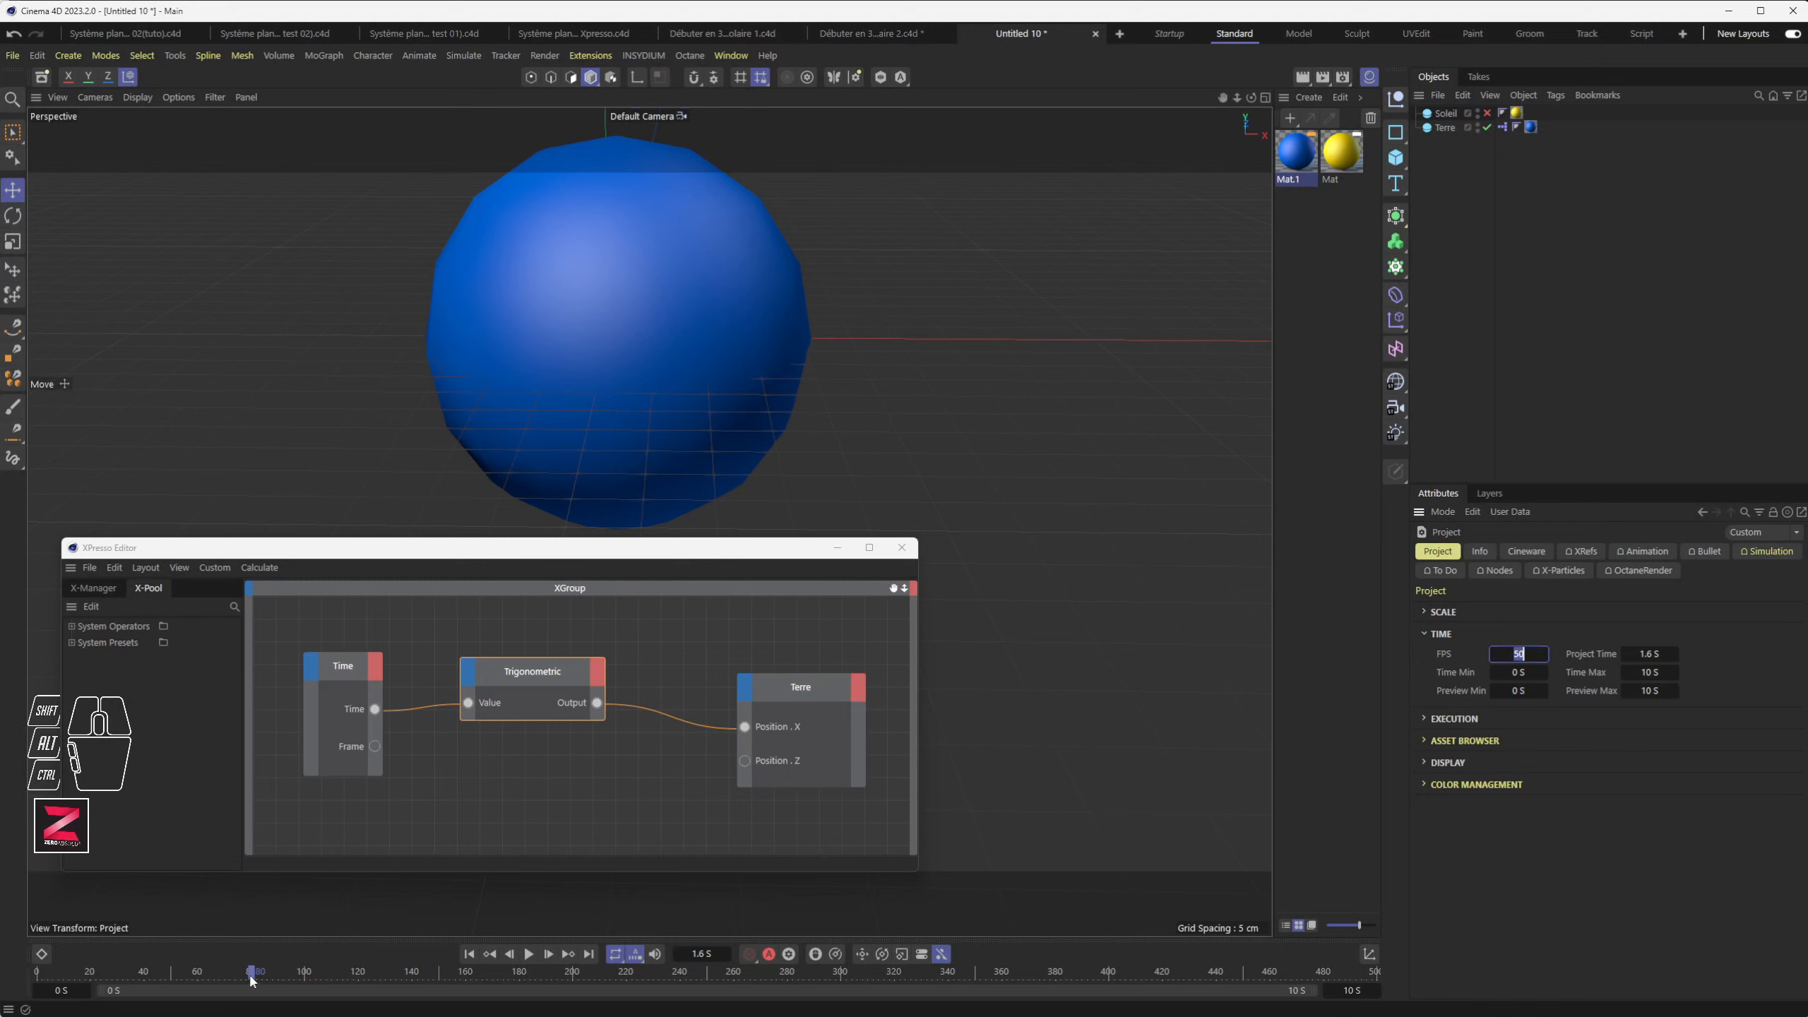
{"action": "left_click", "coordinate": [703, 955]}
{"action": "left_click", "coordinate": [253, 976]}
{"action": "left_click_drag", "start_coordinate": [253, 976], "coordinate": [273, 974]}
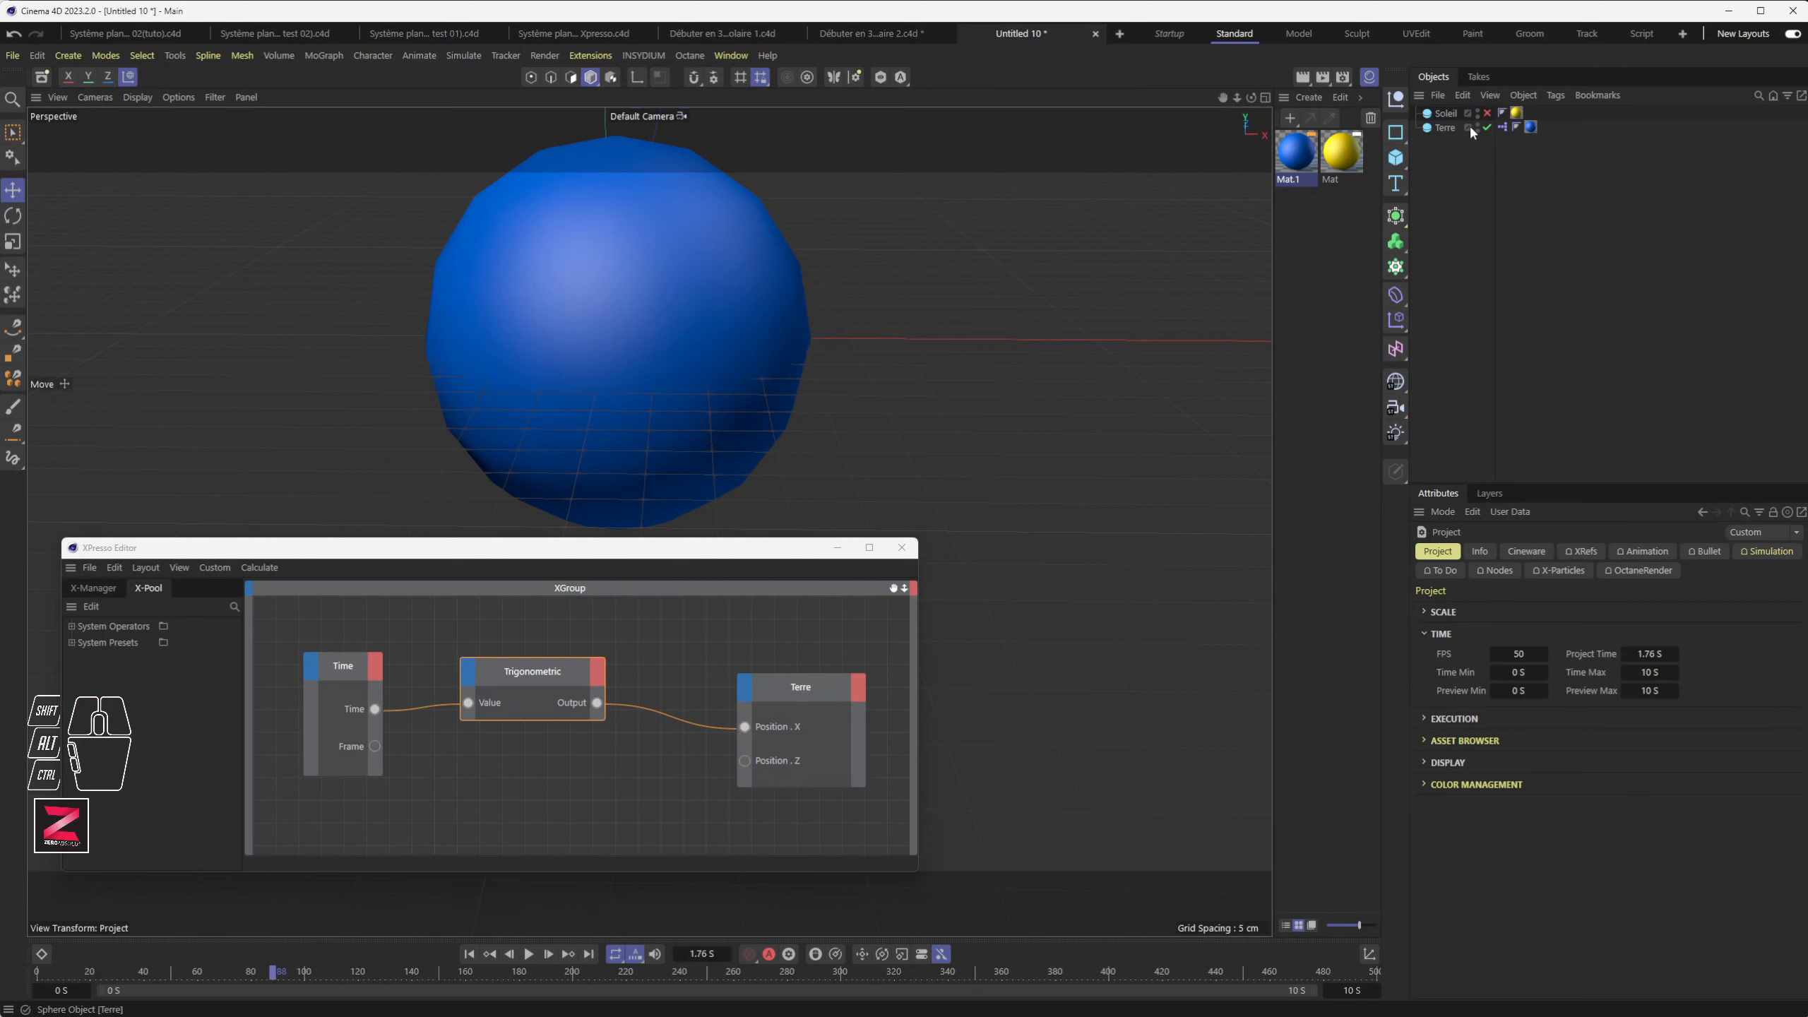
Step: Show Terre's coordinates and scrub the timeline to 3.14 s to examine its X position at that time
{"action": "left_click", "coordinate": [1444, 127]}
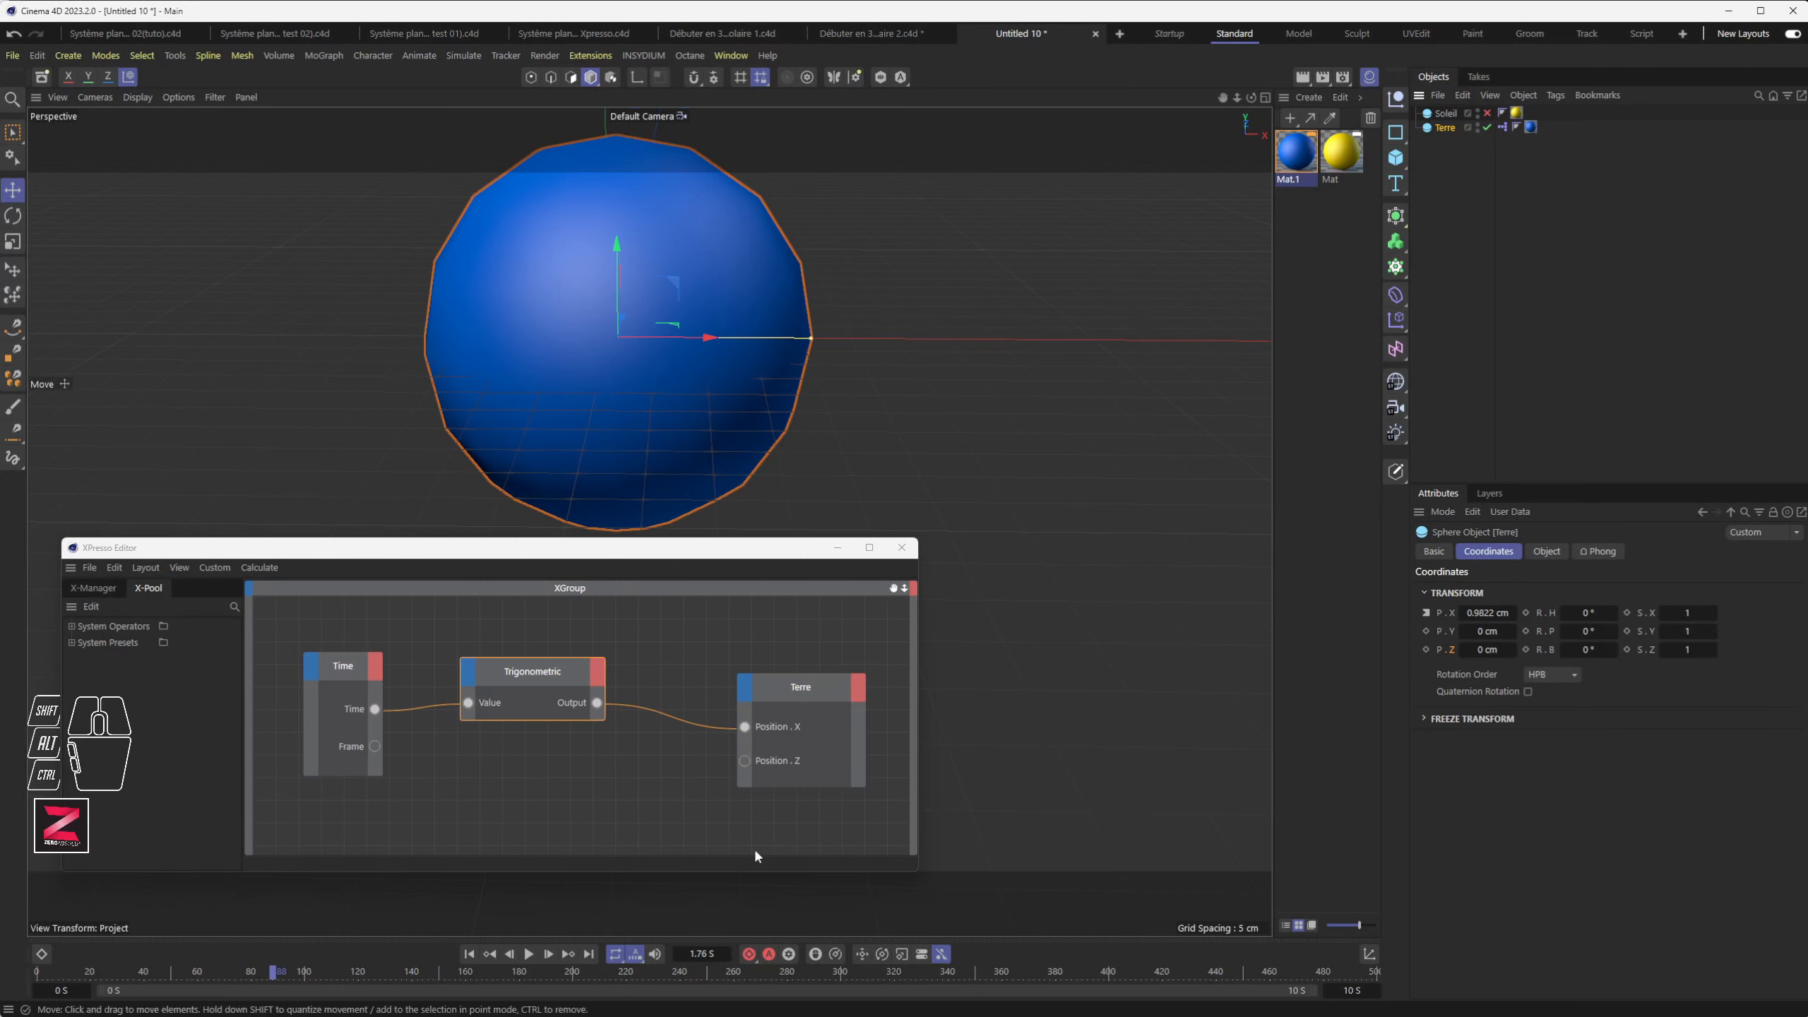
{"action": "left_click_drag", "start_coordinate": [274, 978], "coordinate": [459, 976]}
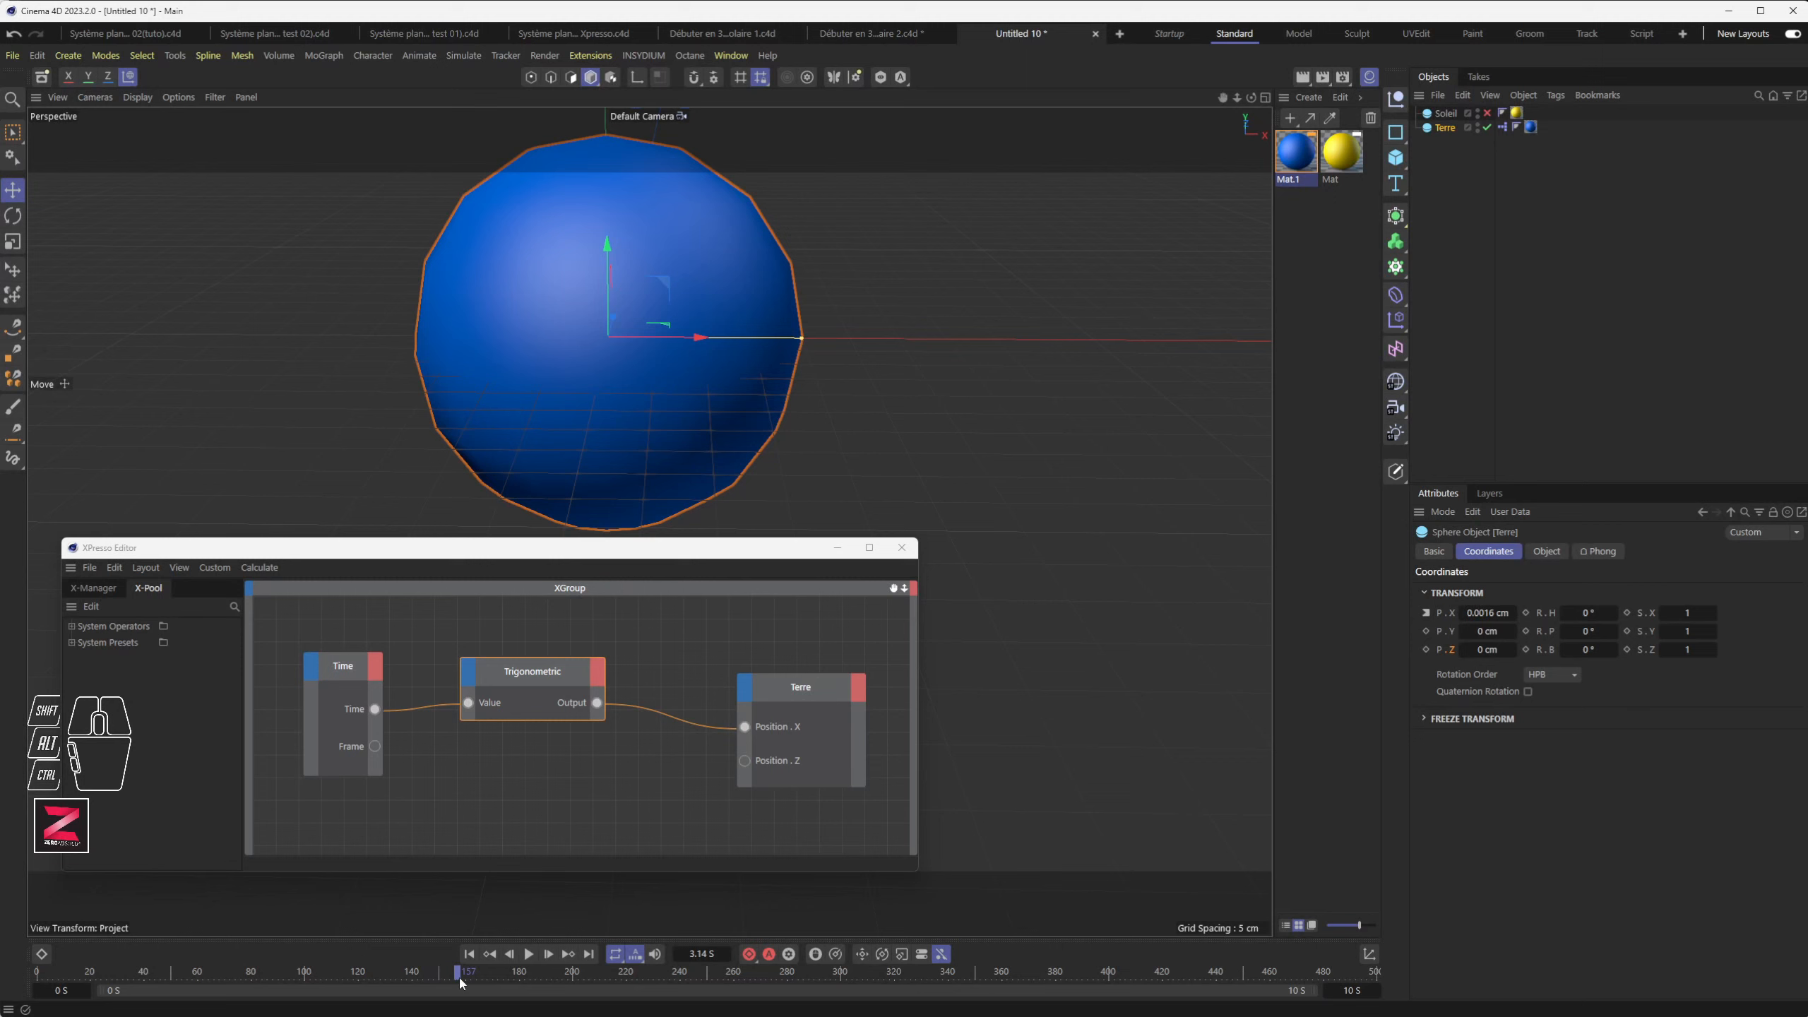
{"action": "left_click", "coordinate": [702, 953]}
{"action": "left_click", "coordinate": [1489, 614]}
{"action": "left_click", "coordinate": [1500, 614]}
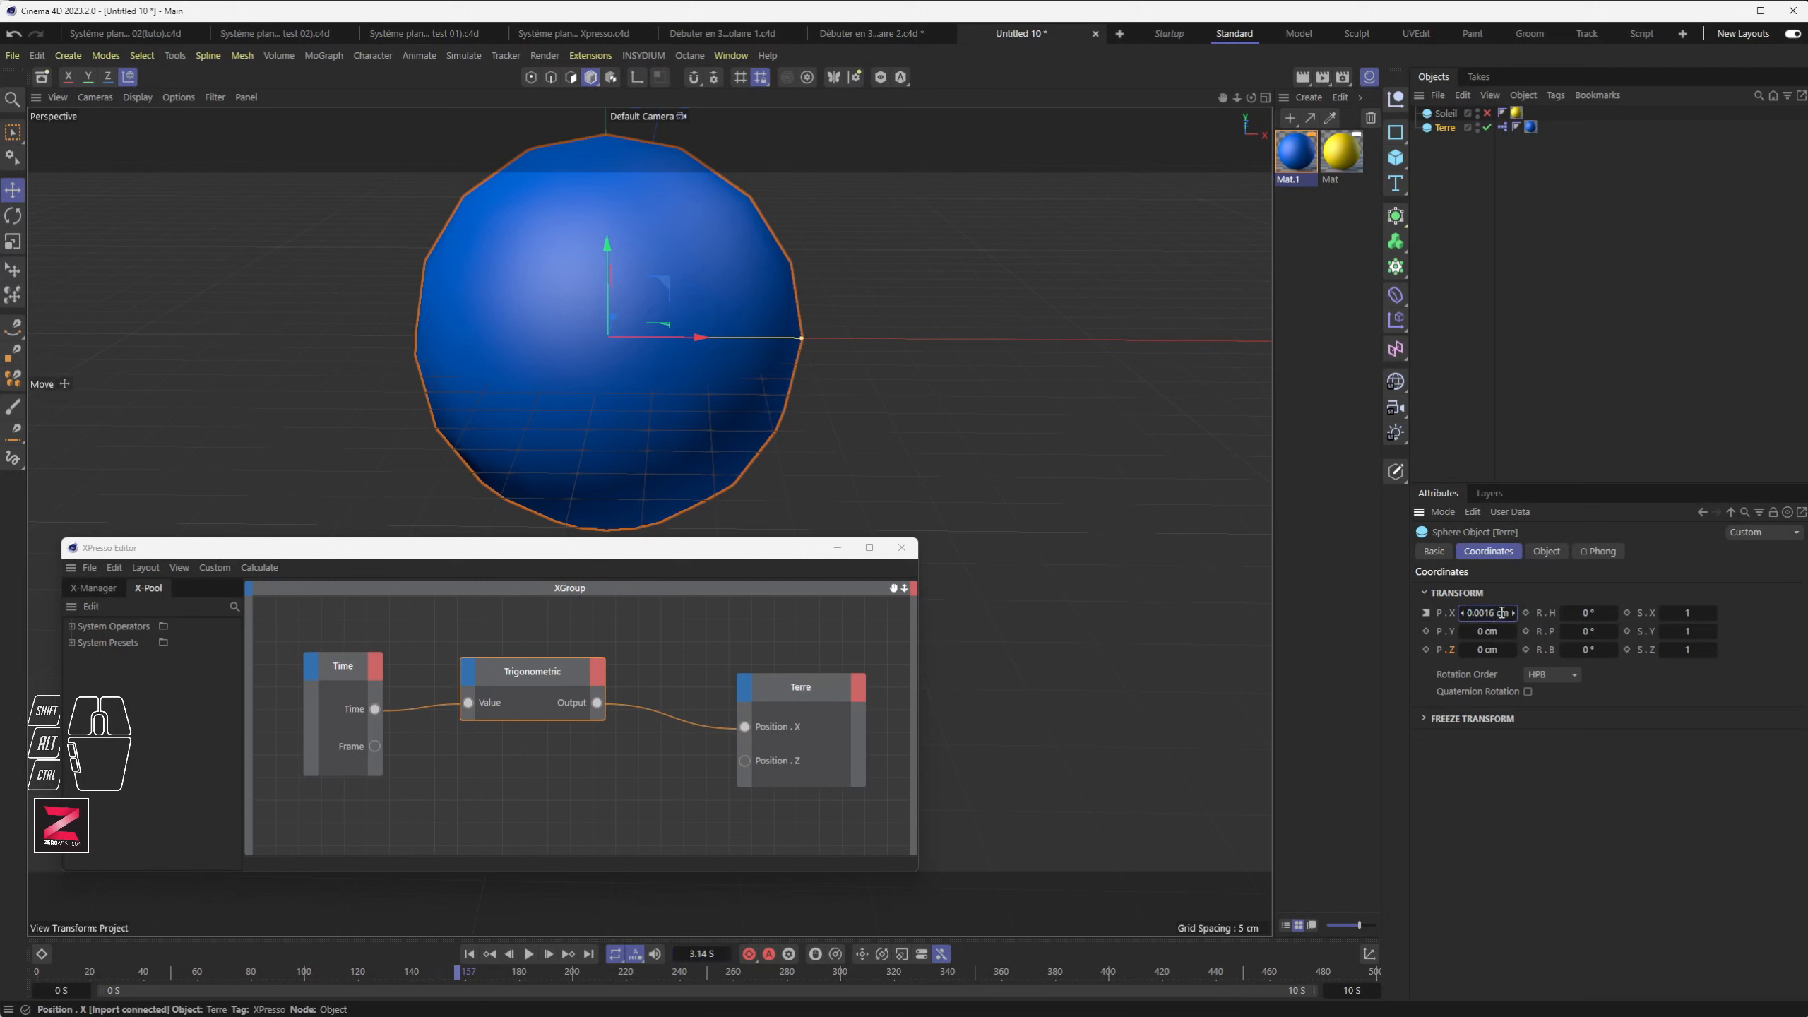
{"action": "left_click_drag", "start_coordinate": [1500, 614], "coordinate": [1454, 614]}
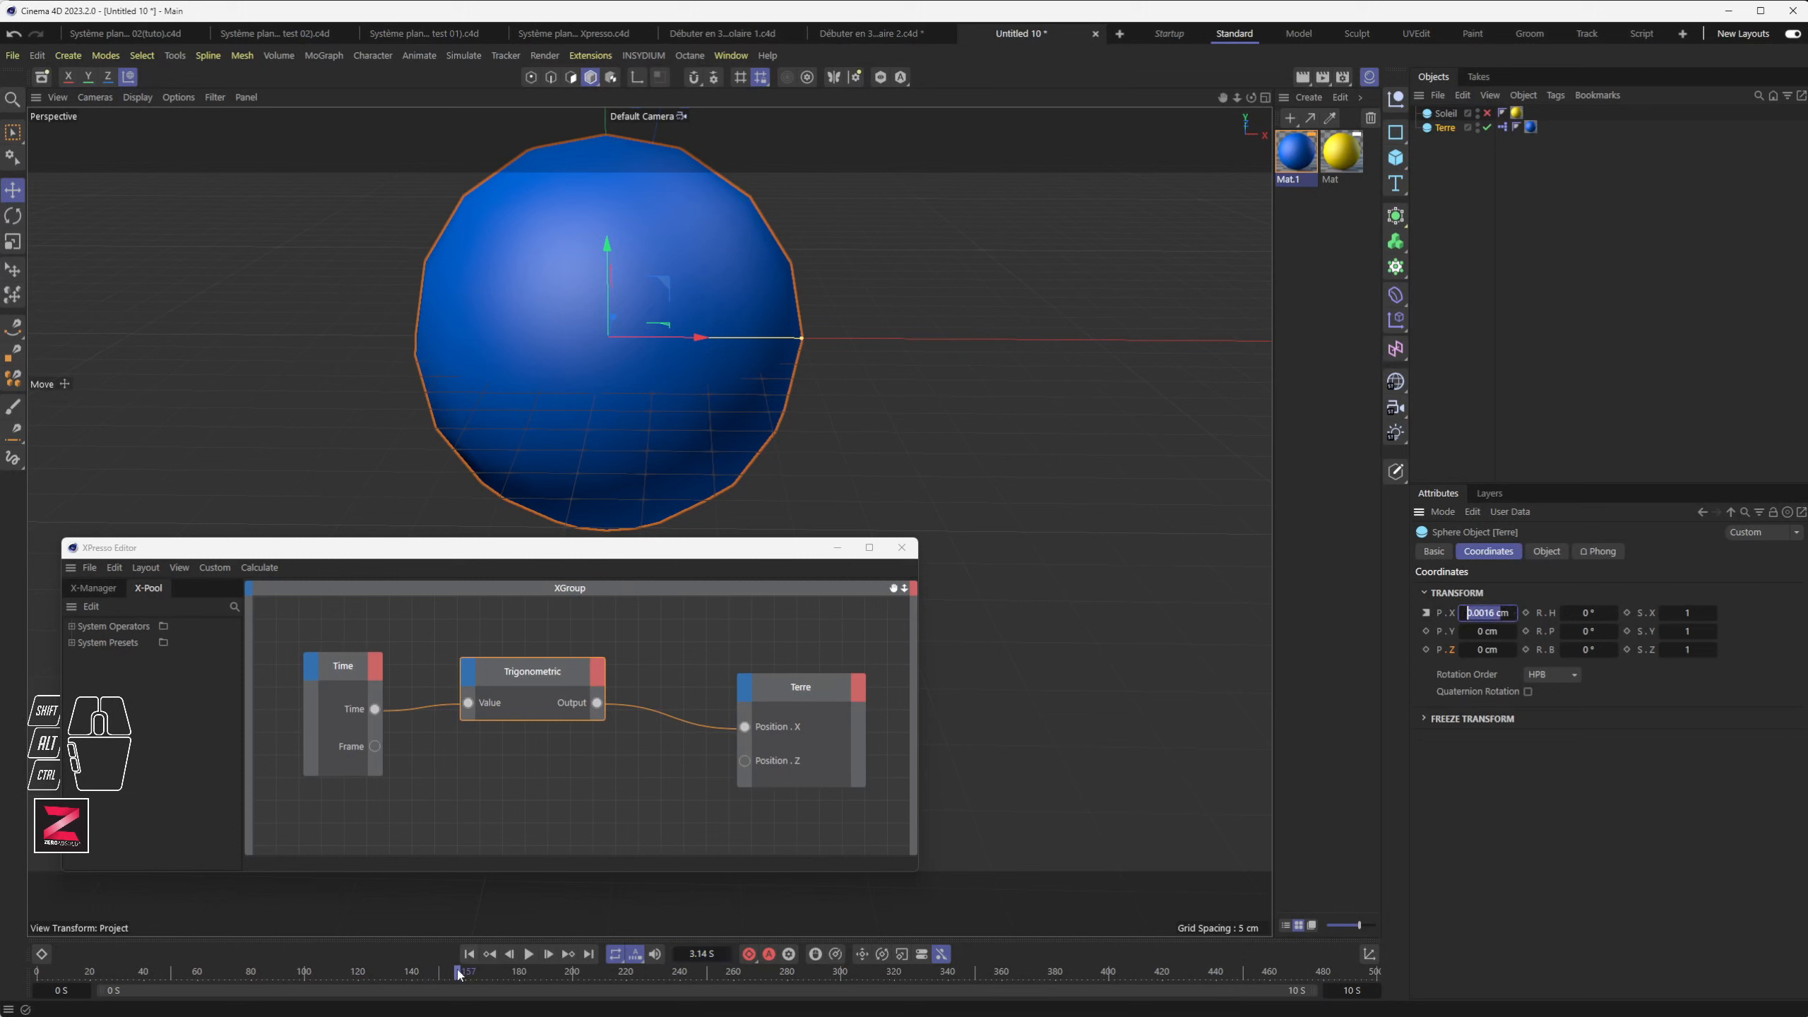
Step: Scrub back near the start and replay the animation to watch Terre's X position, stopping at 4.44 s
{"action": "left_click_drag", "start_coordinate": [457, 973], "coordinate": [102, 977]}
{"action": "left_click", "coordinate": [529, 954]}
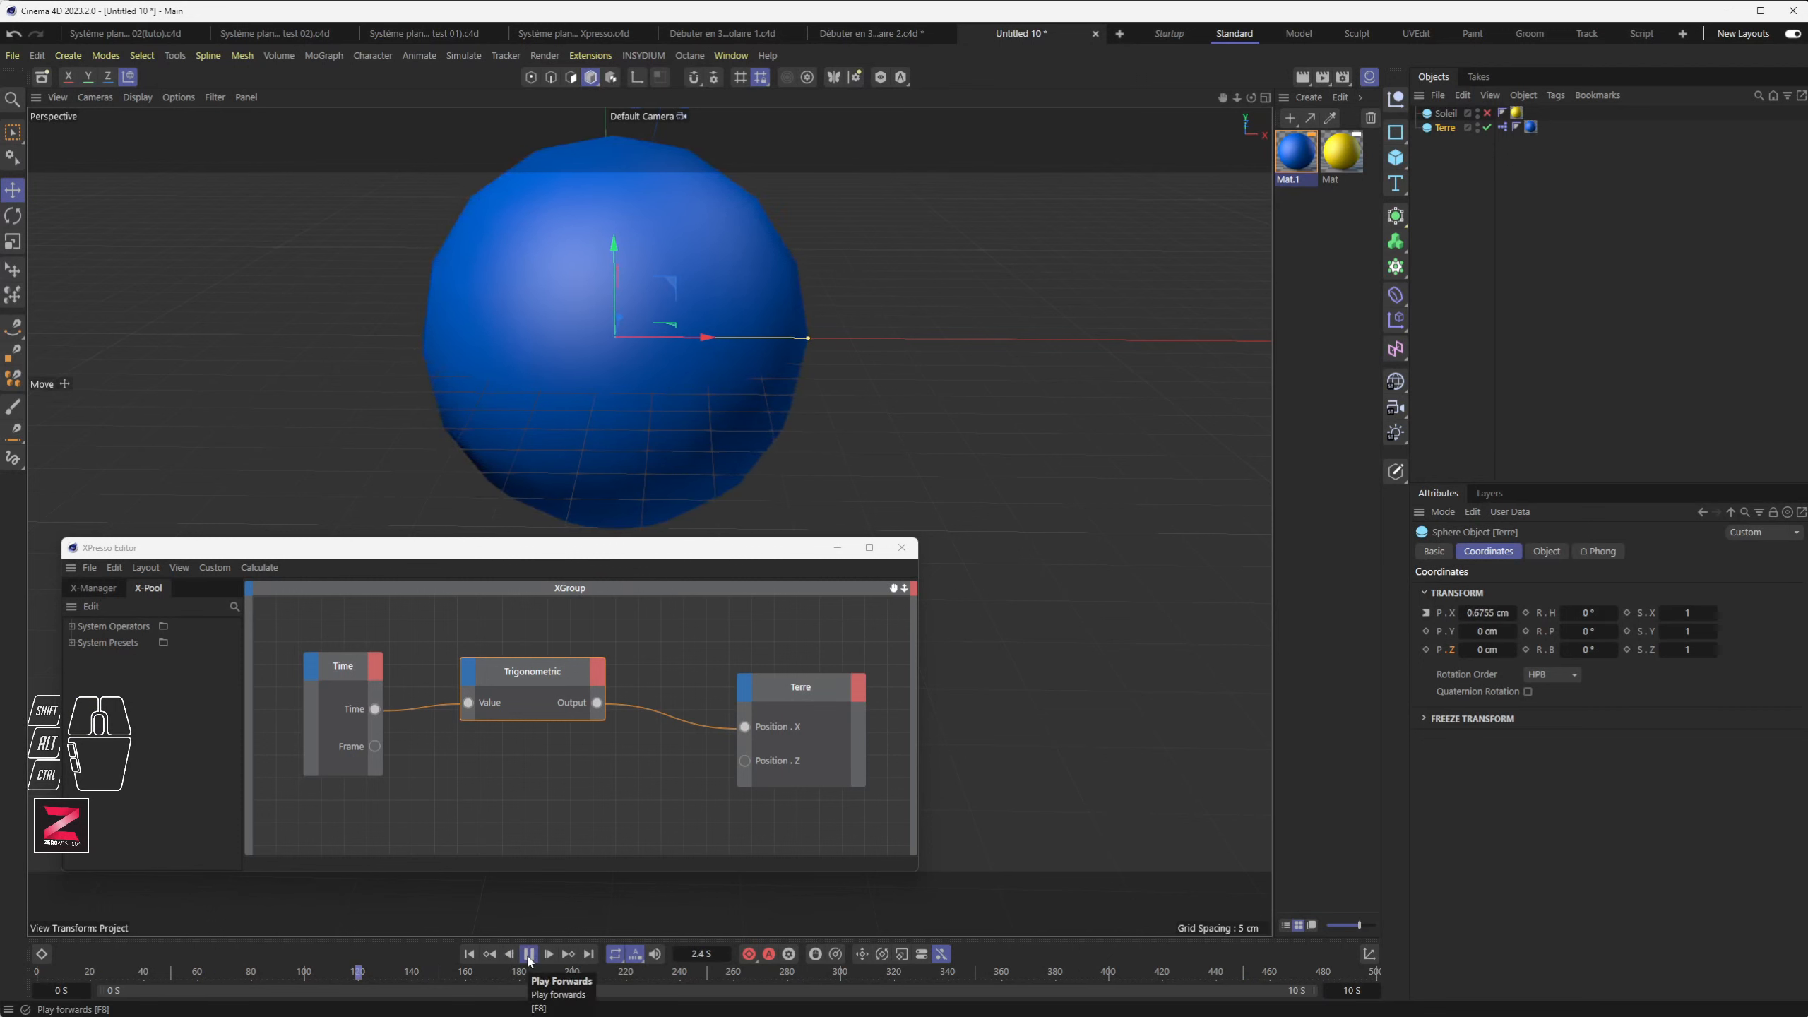
{"action": "left_click", "coordinate": [528, 954]}
Step: Spread the Time and Trigonometric nodes away from Terre and widen the XPresso Editor to make room between them
{"action": "left_click_drag", "start_coordinate": [554, 680], "coordinate": [510, 678]}
{"action": "left_click_drag", "start_coordinate": [346, 665], "coordinate": [317, 656]}
{"action": "left_click_drag", "start_coordinate": [560, 678], "coordinate": [529, 667]}
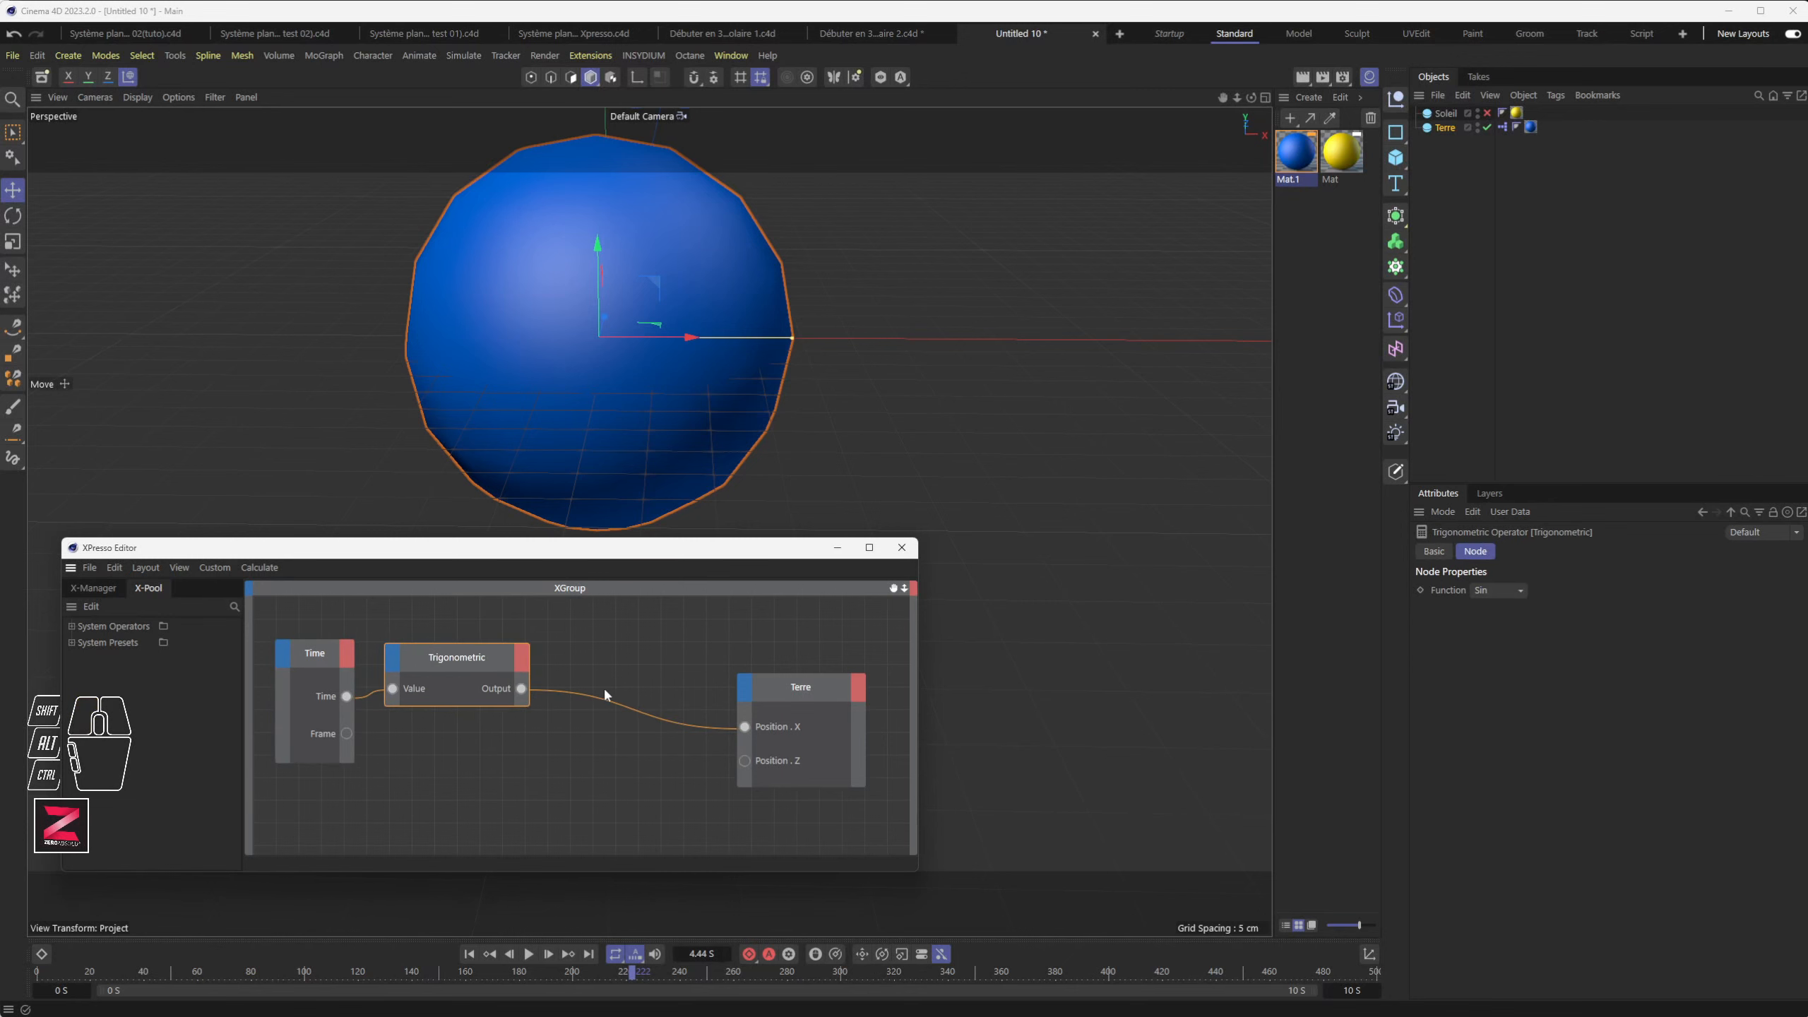
{"action": "left_click_drag", "start_coordinate": [918, 624], "coordinate": [1043, 629]}
{"action": "scroll", "coordinate": [609, 438], "scroll_direction": "down", "scroll_amount": 10}
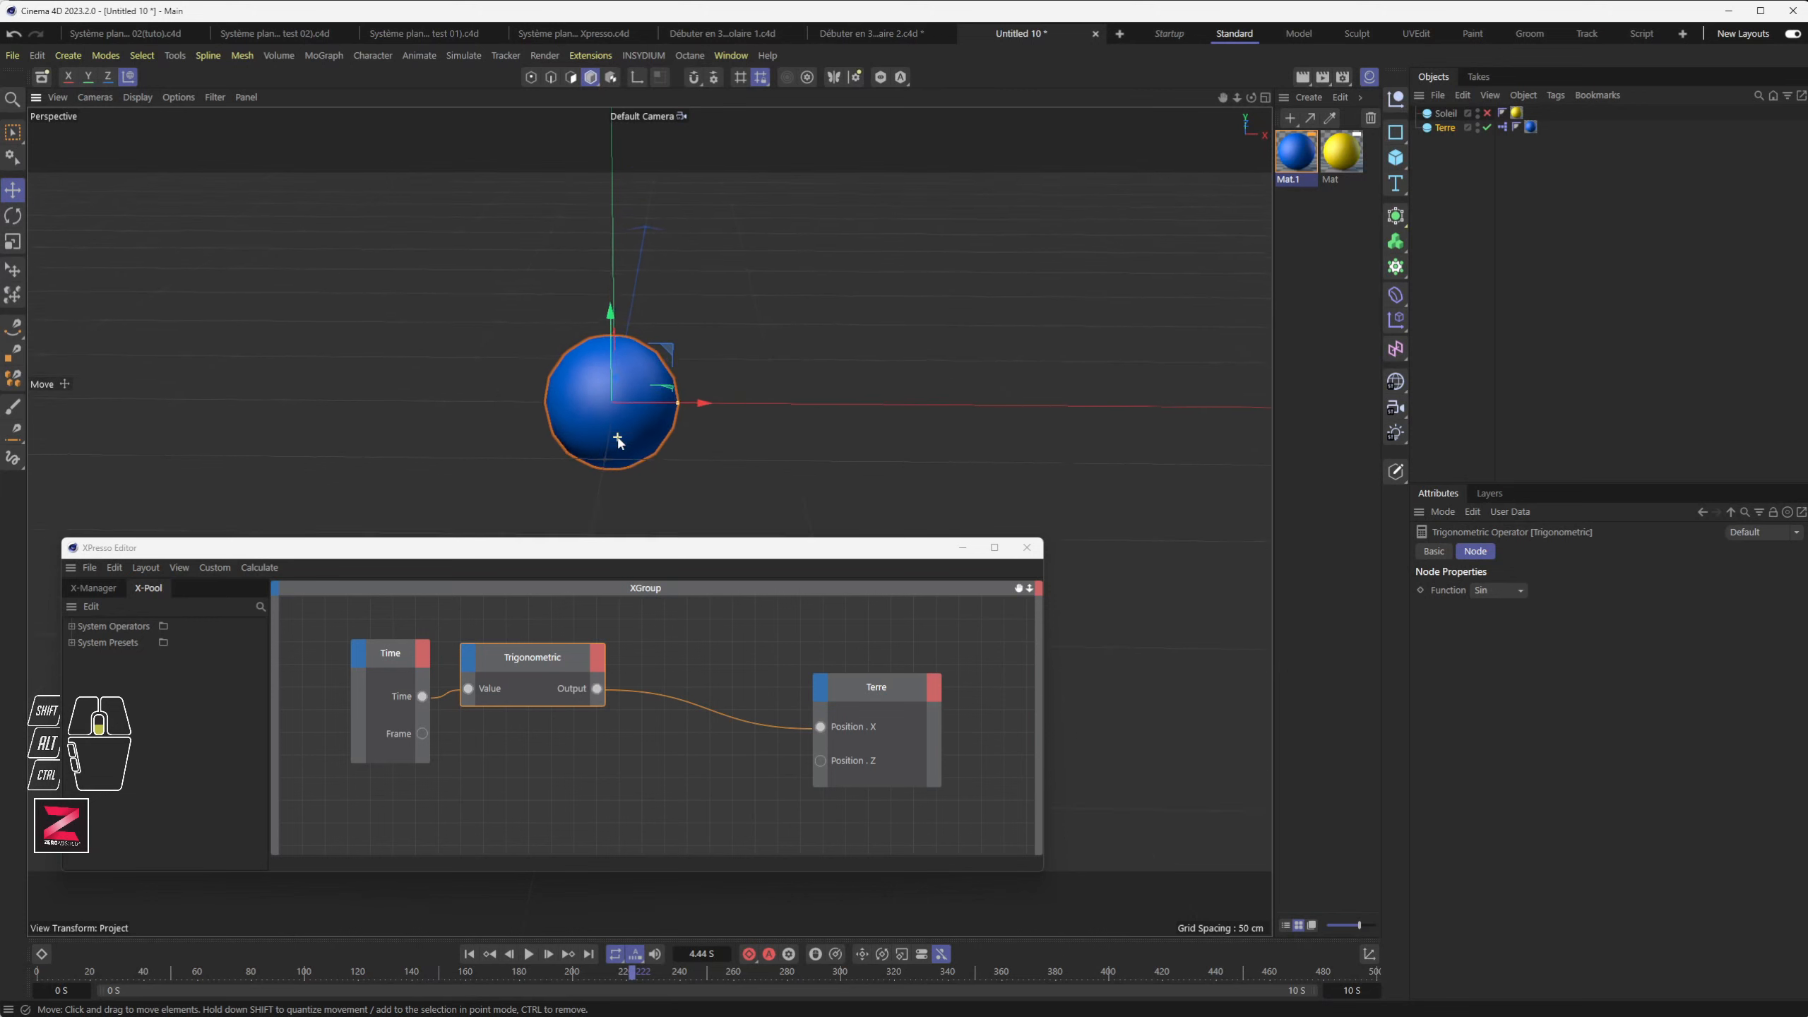
{"action": "scroll", "coordinate": [617, 441], "scroll_direction": "down", "scroll_amount": 5}
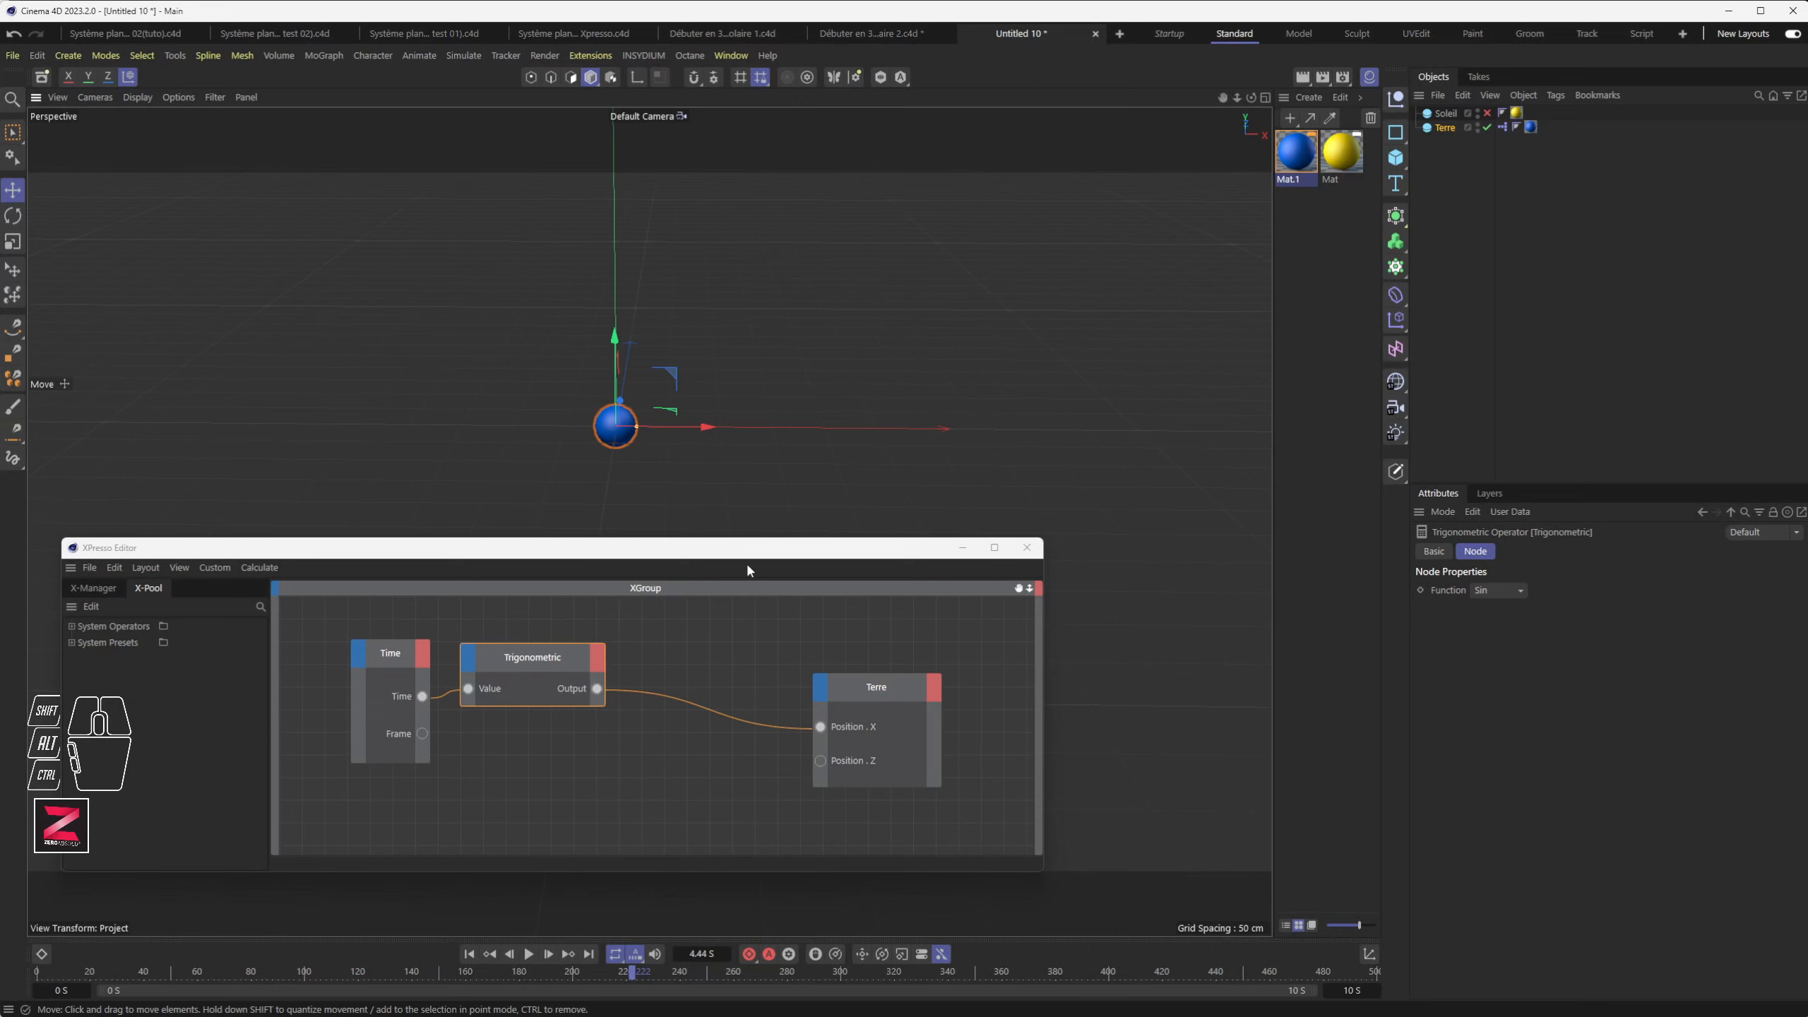
{"action": "left_click_drag", "start_coordinate": [554, 663], "coordinate": [571, 661]}
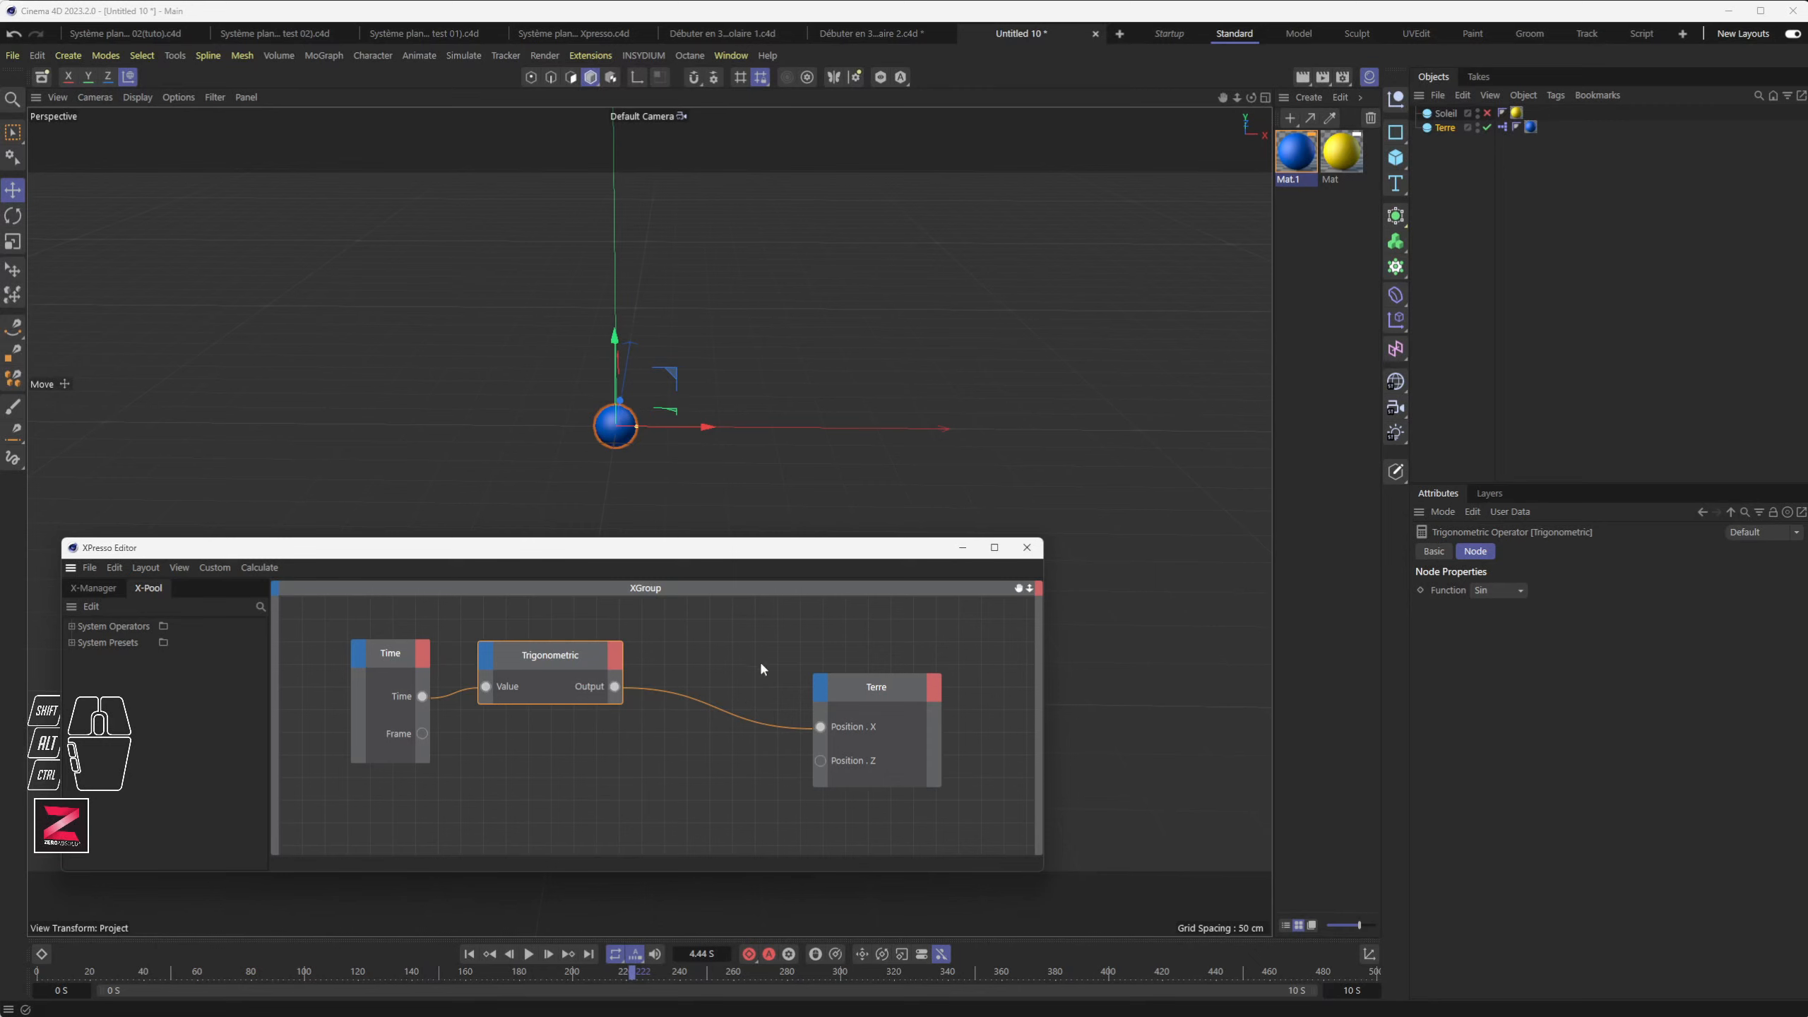
Step: Add an XPresso Math node from the Calculate group and place it between the Trigonometric and Terre nodes
{"action": "right_click", "coordinate": [690, 648]}
{"action": "mouse_move", "coordinate": [747, 682]}
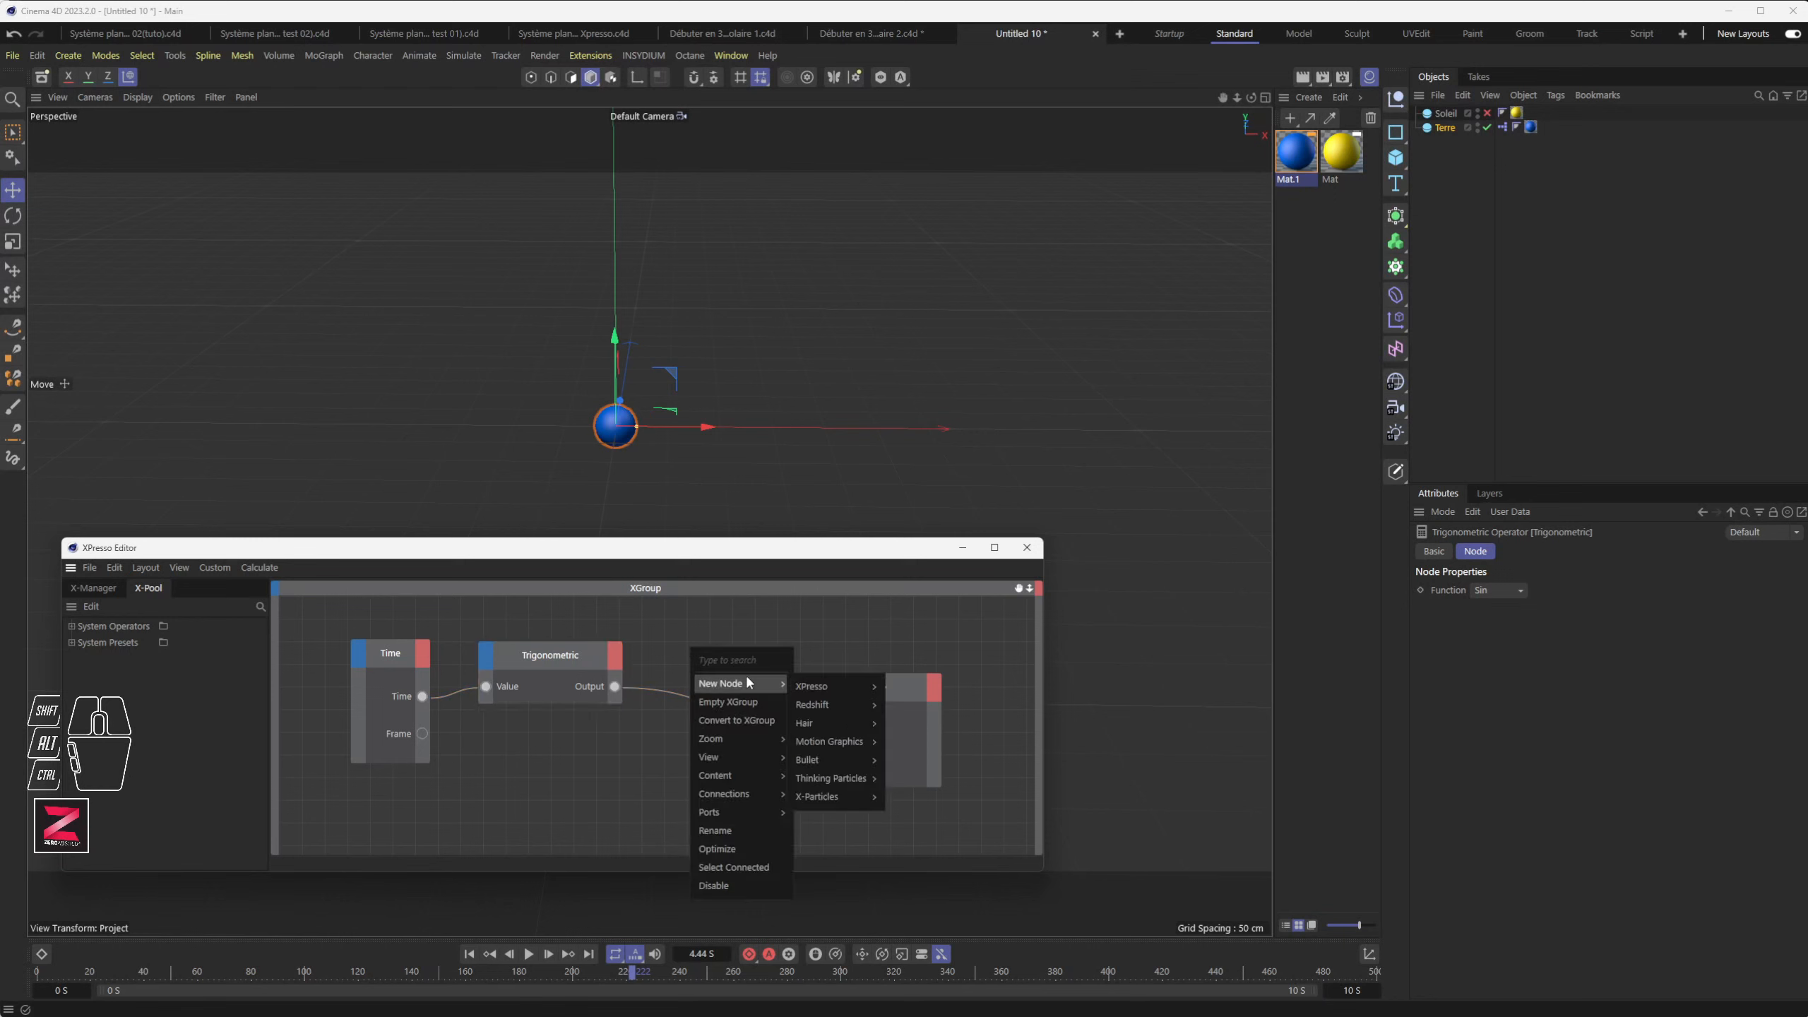
{"action": "mouse_move", "coordinate": [832, 686]}
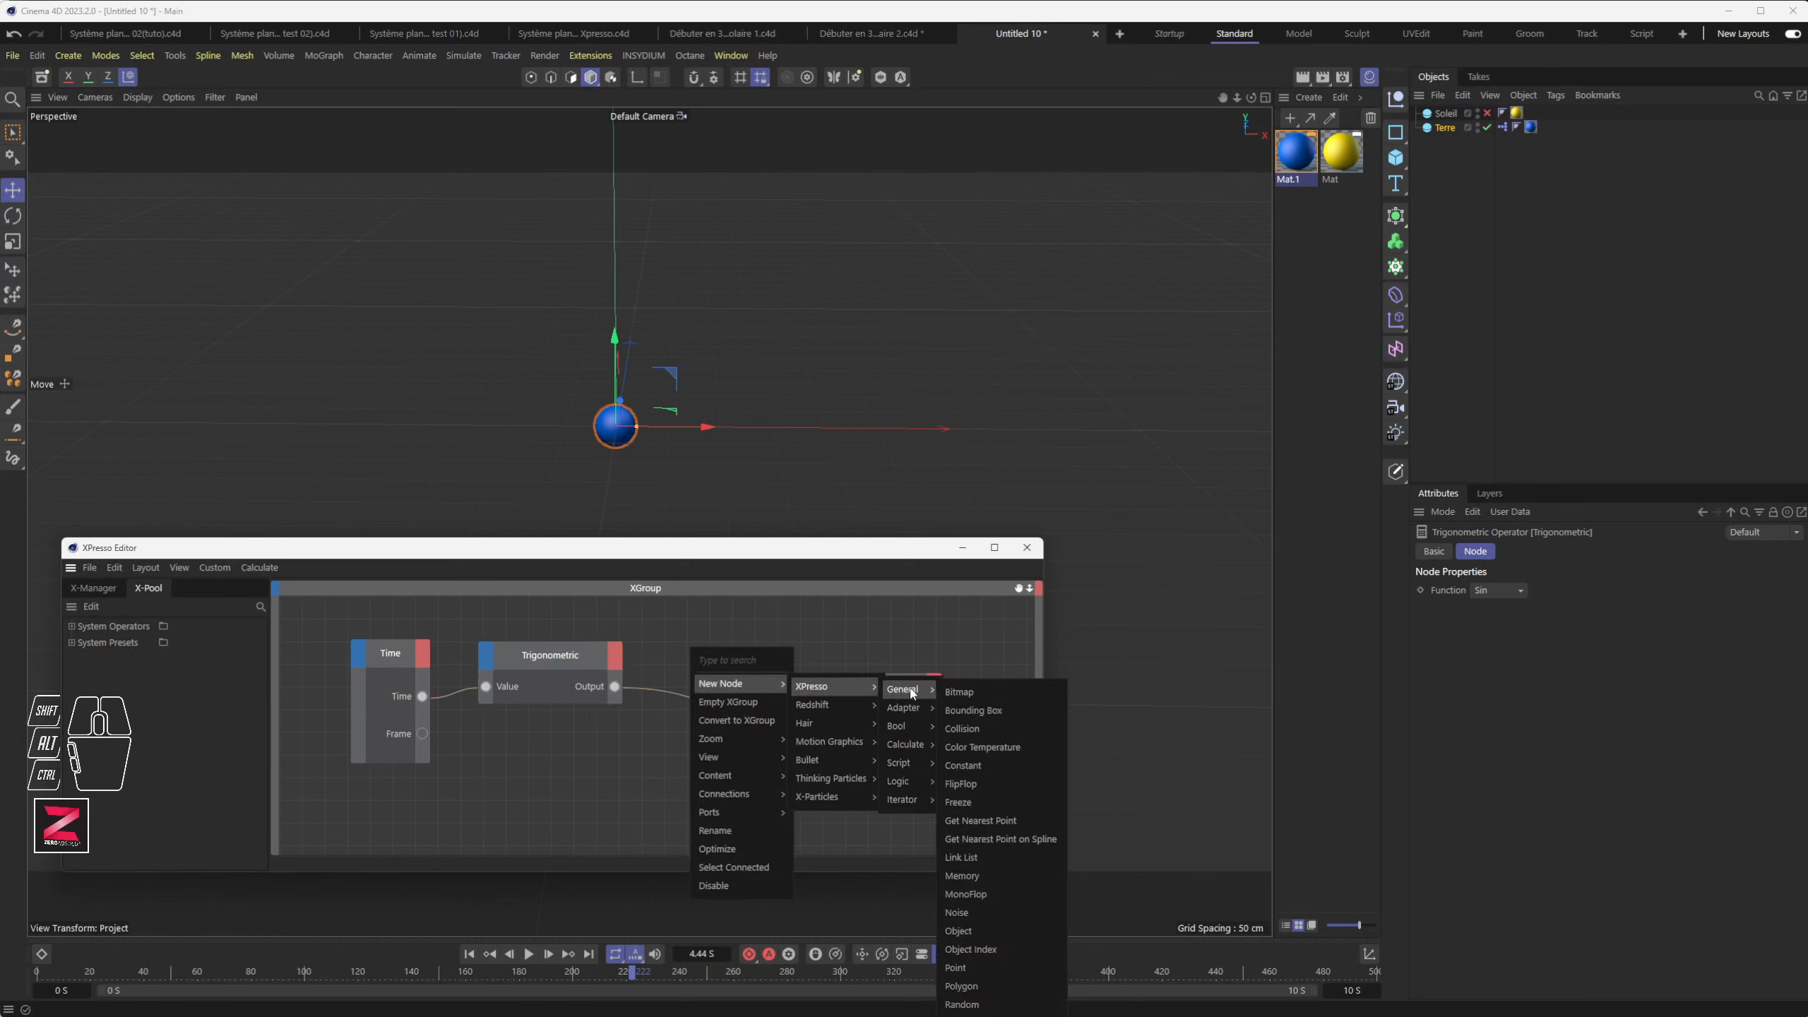
{"action": "mouse_move", "coordinate": [920, 745]}
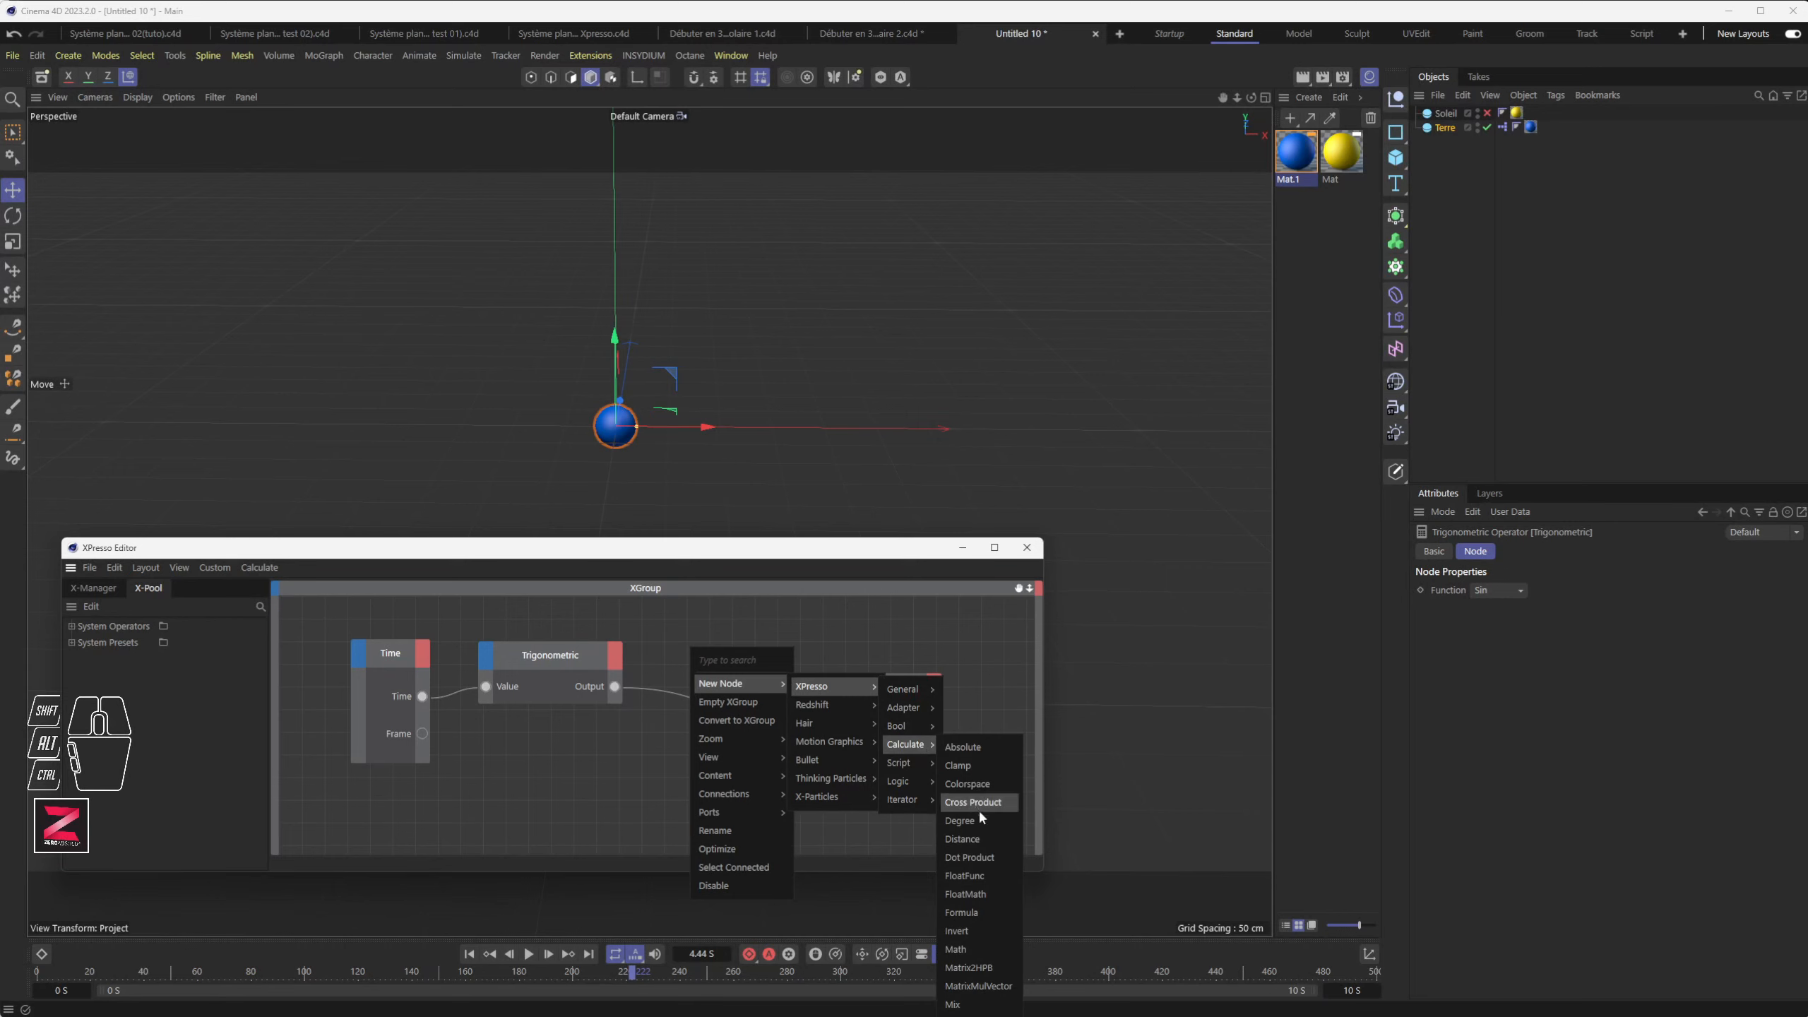
{"action": "left_click", "coordinate": [956, 949]}
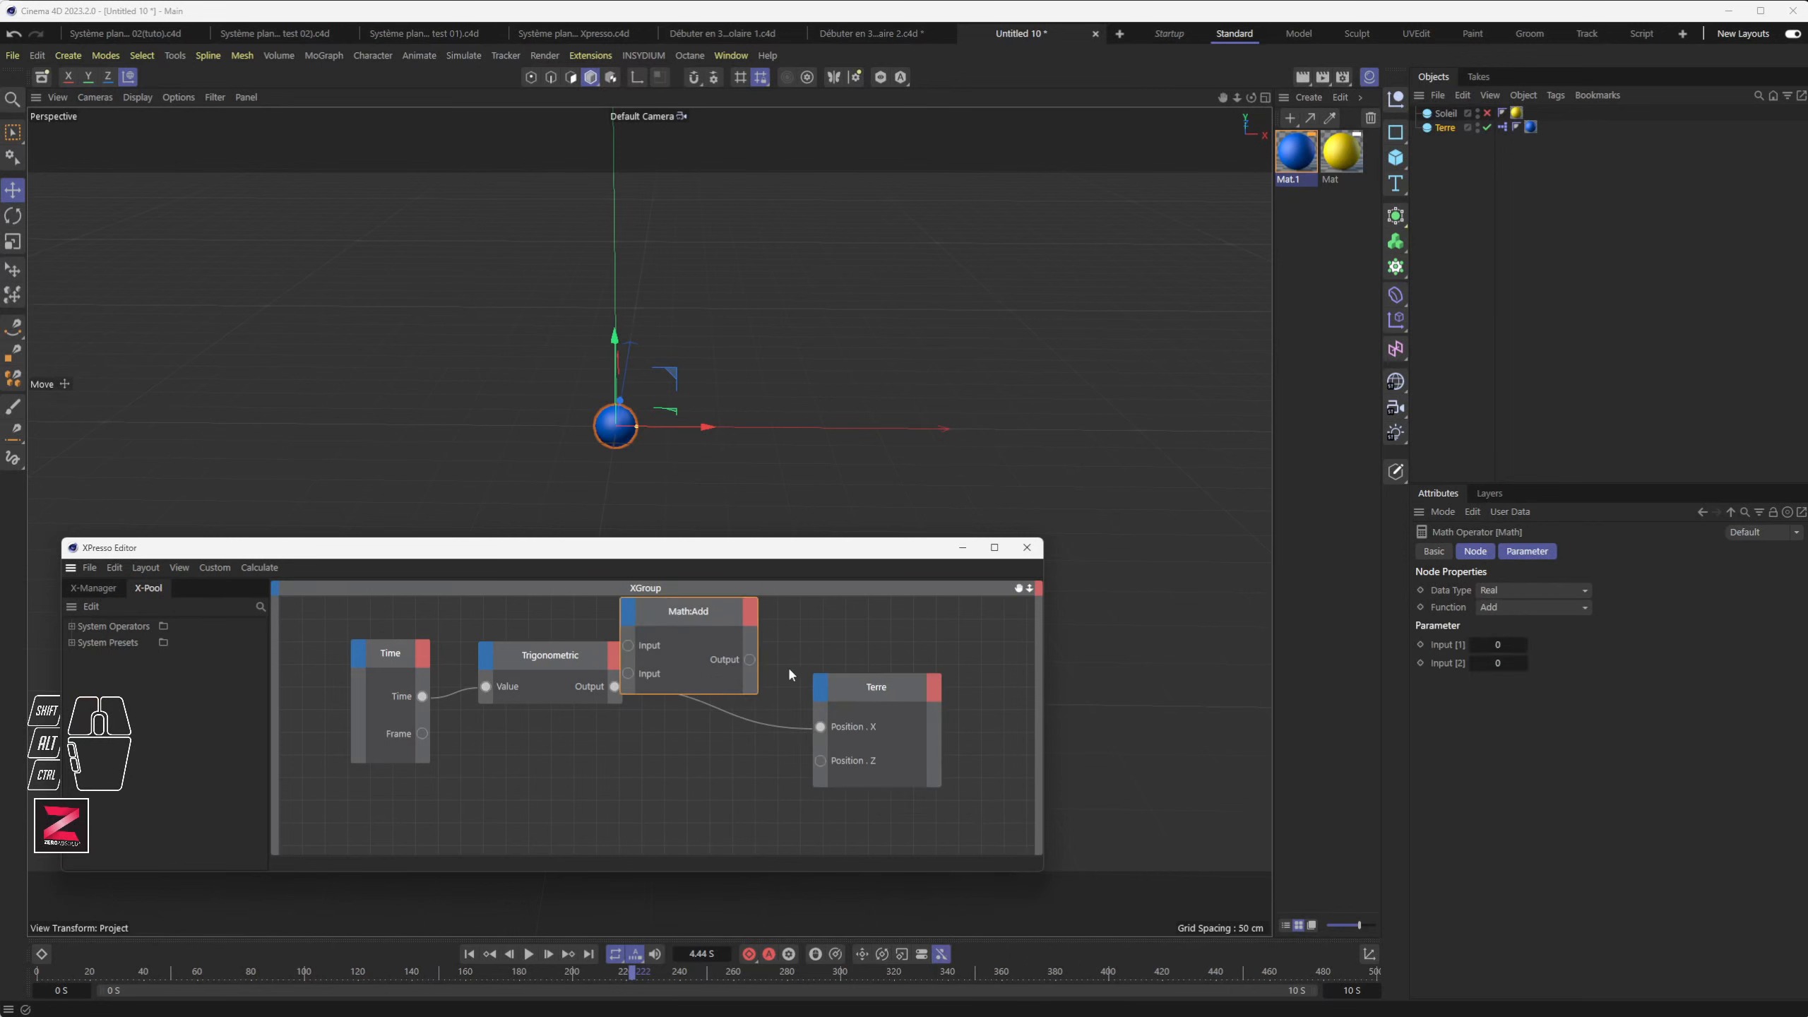
{"action": "left_click_drag", "start_coordinate": [874, 695], "coordinate": [944, 686]}
{"action": "left_click_drag", "start_coordinate": [693, 613], "coordinate": [765, 656]}
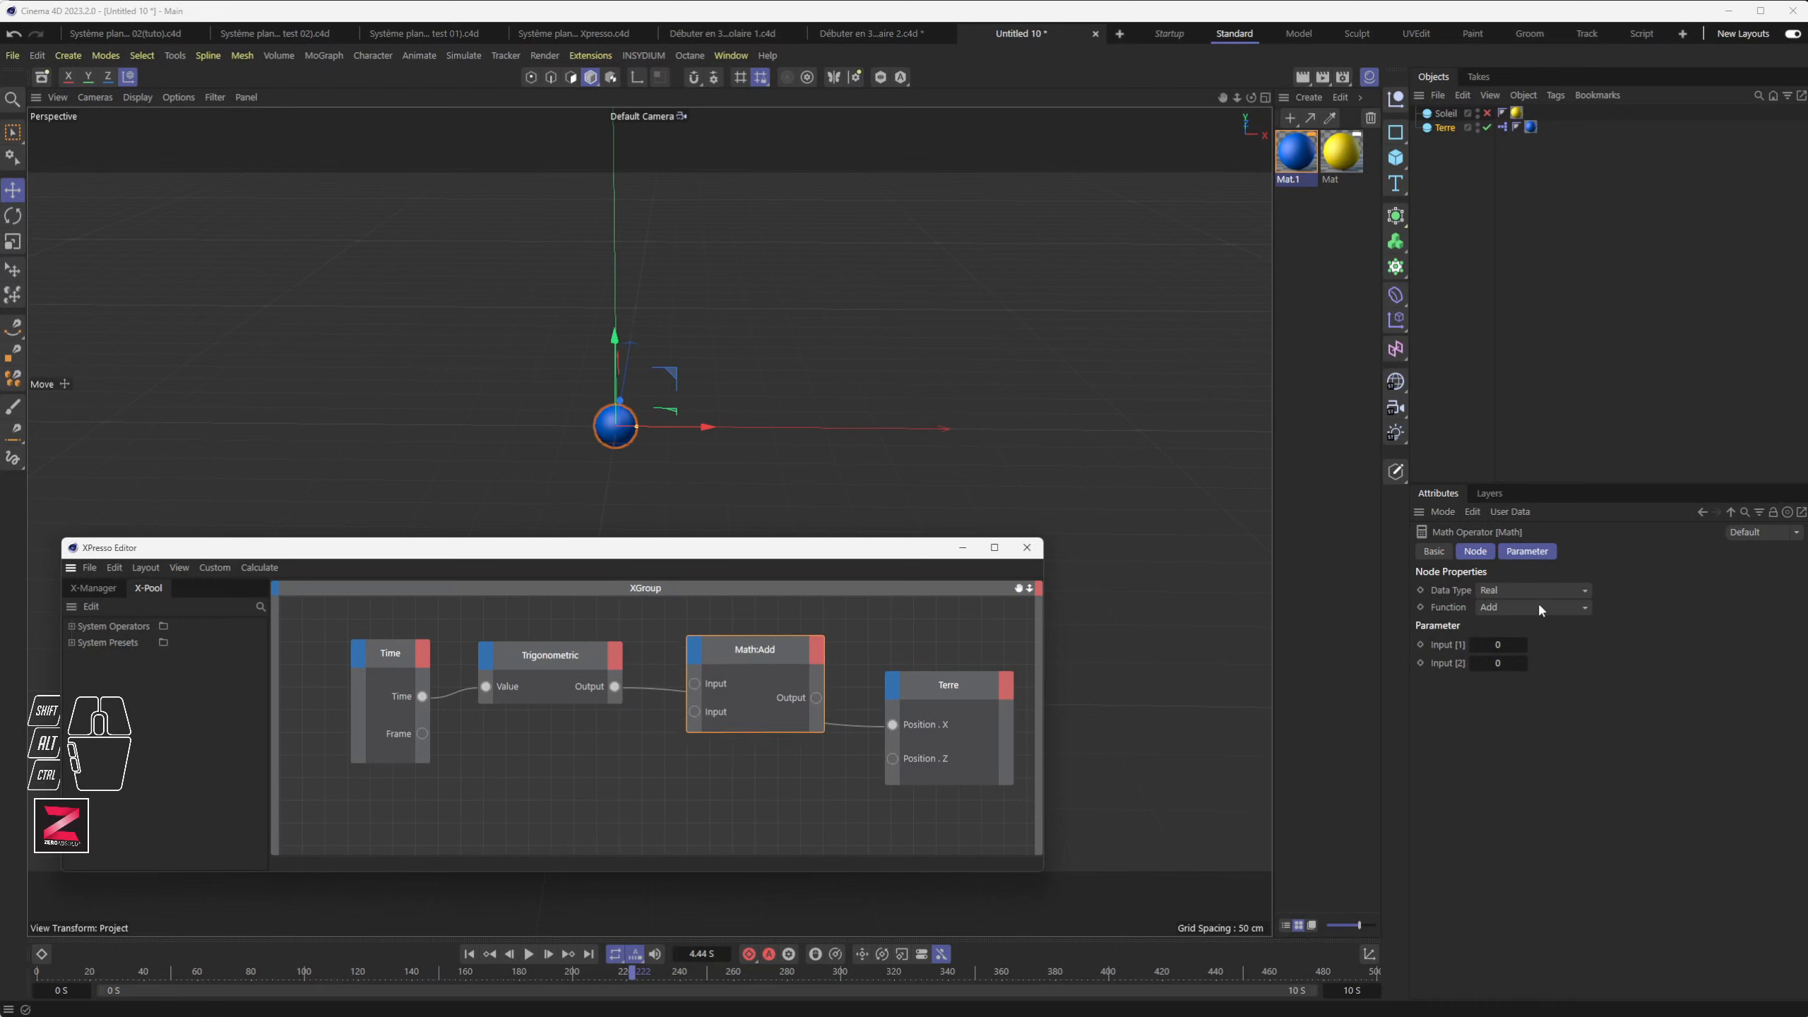
Step: Set the Math node to data type Real and function Multiply, and wire it between Trigonometric's output and Terre's Position.X
{"action": "left_click", "coordinate": [1498, 592]}
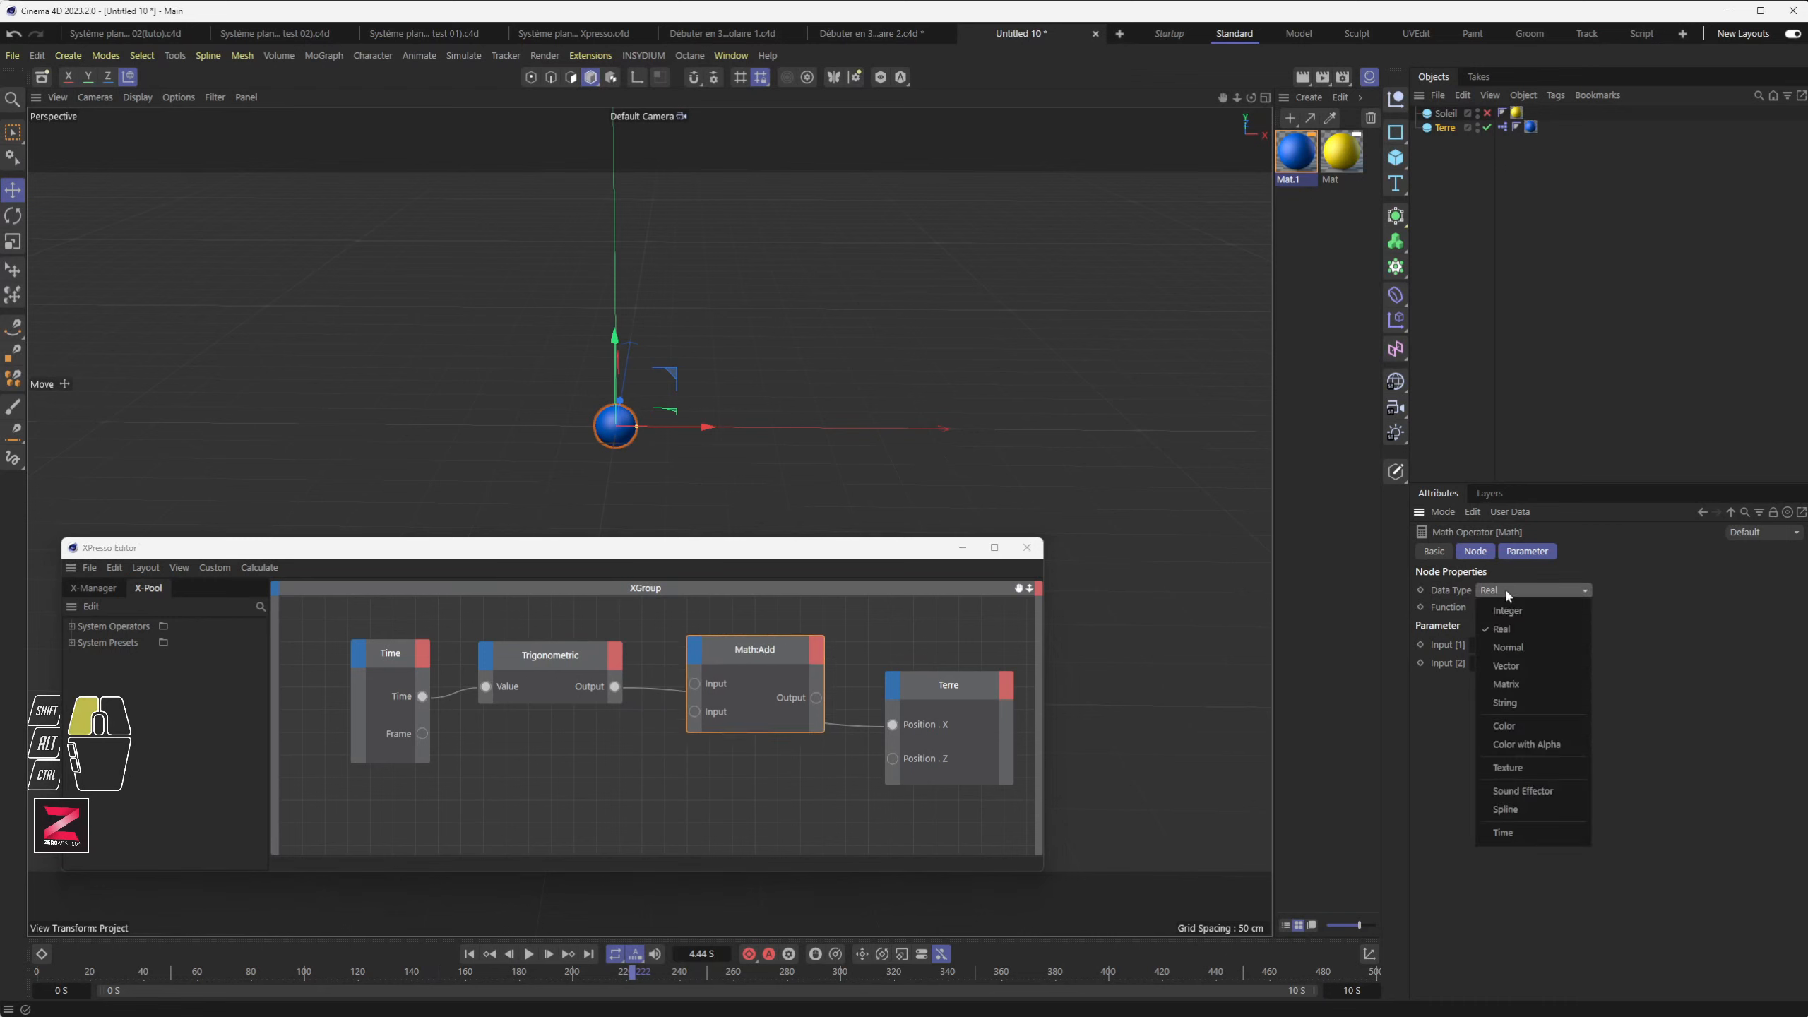
{"action": "left_click", "coordinate": [1512, 631]}
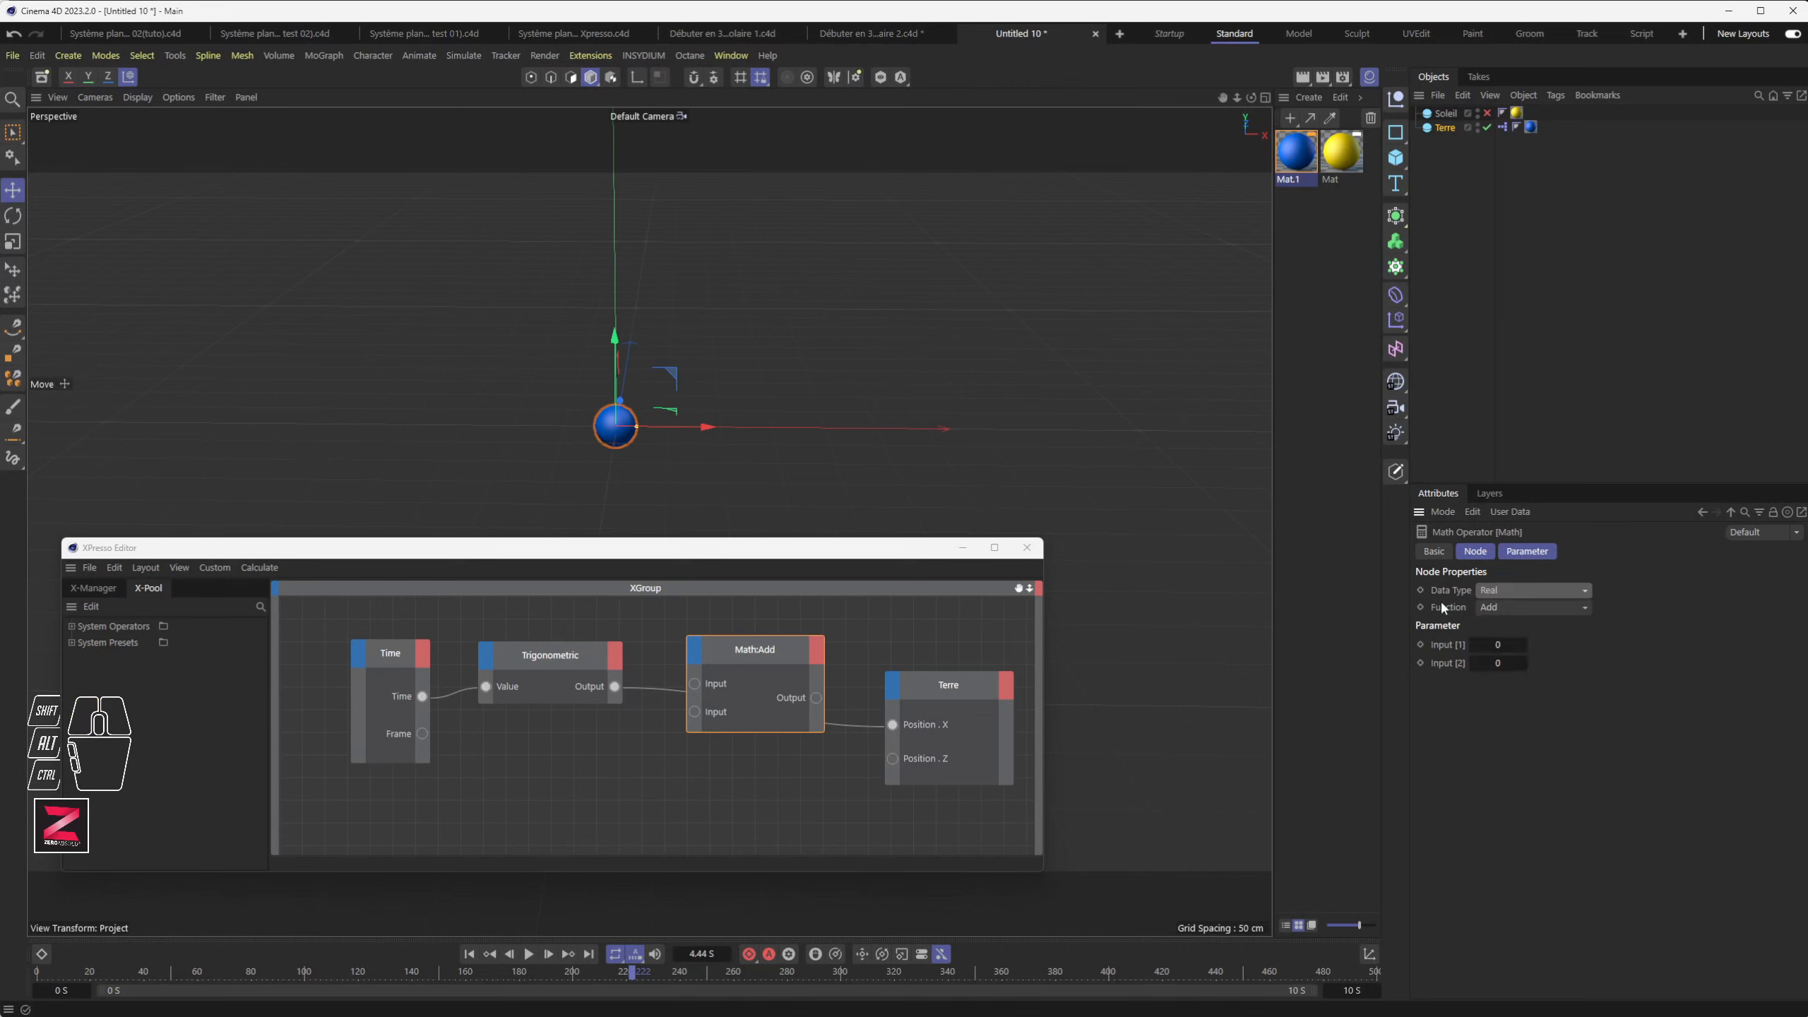
{"action": "left_click", "coordinate": [1498, 606]}
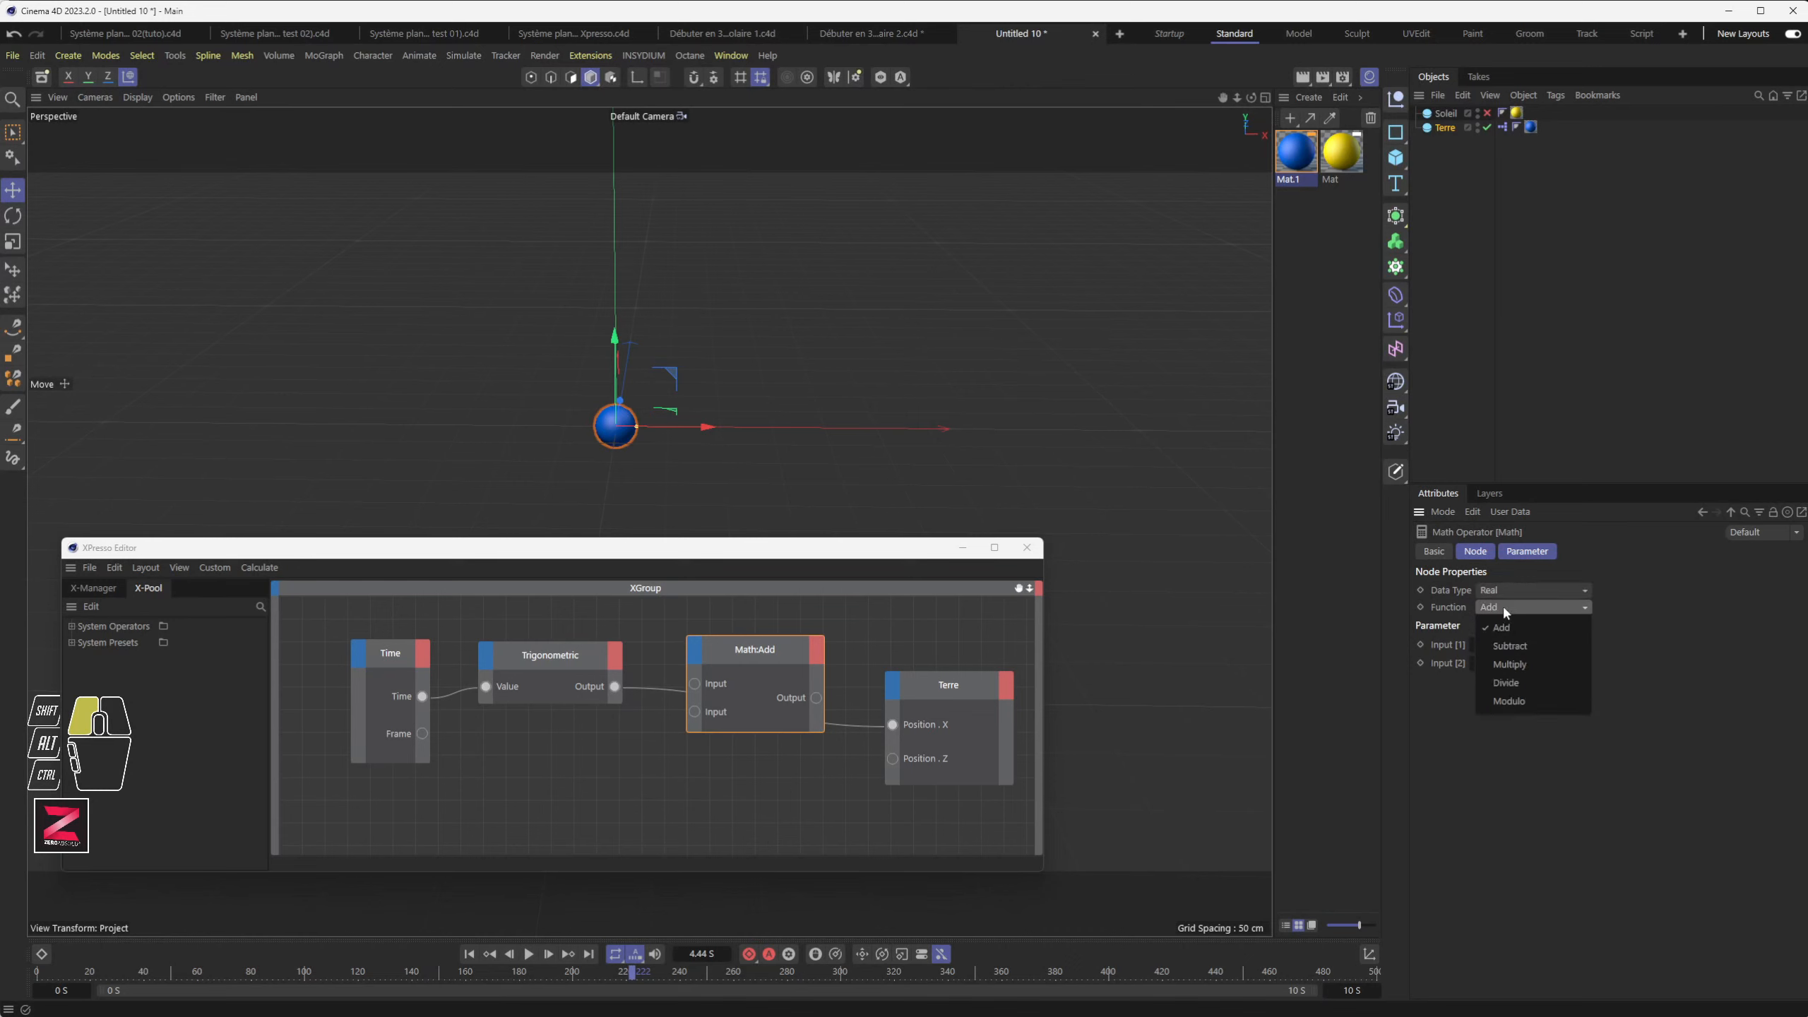
{"action": "left_click", "coordinate": [1518, 665]}
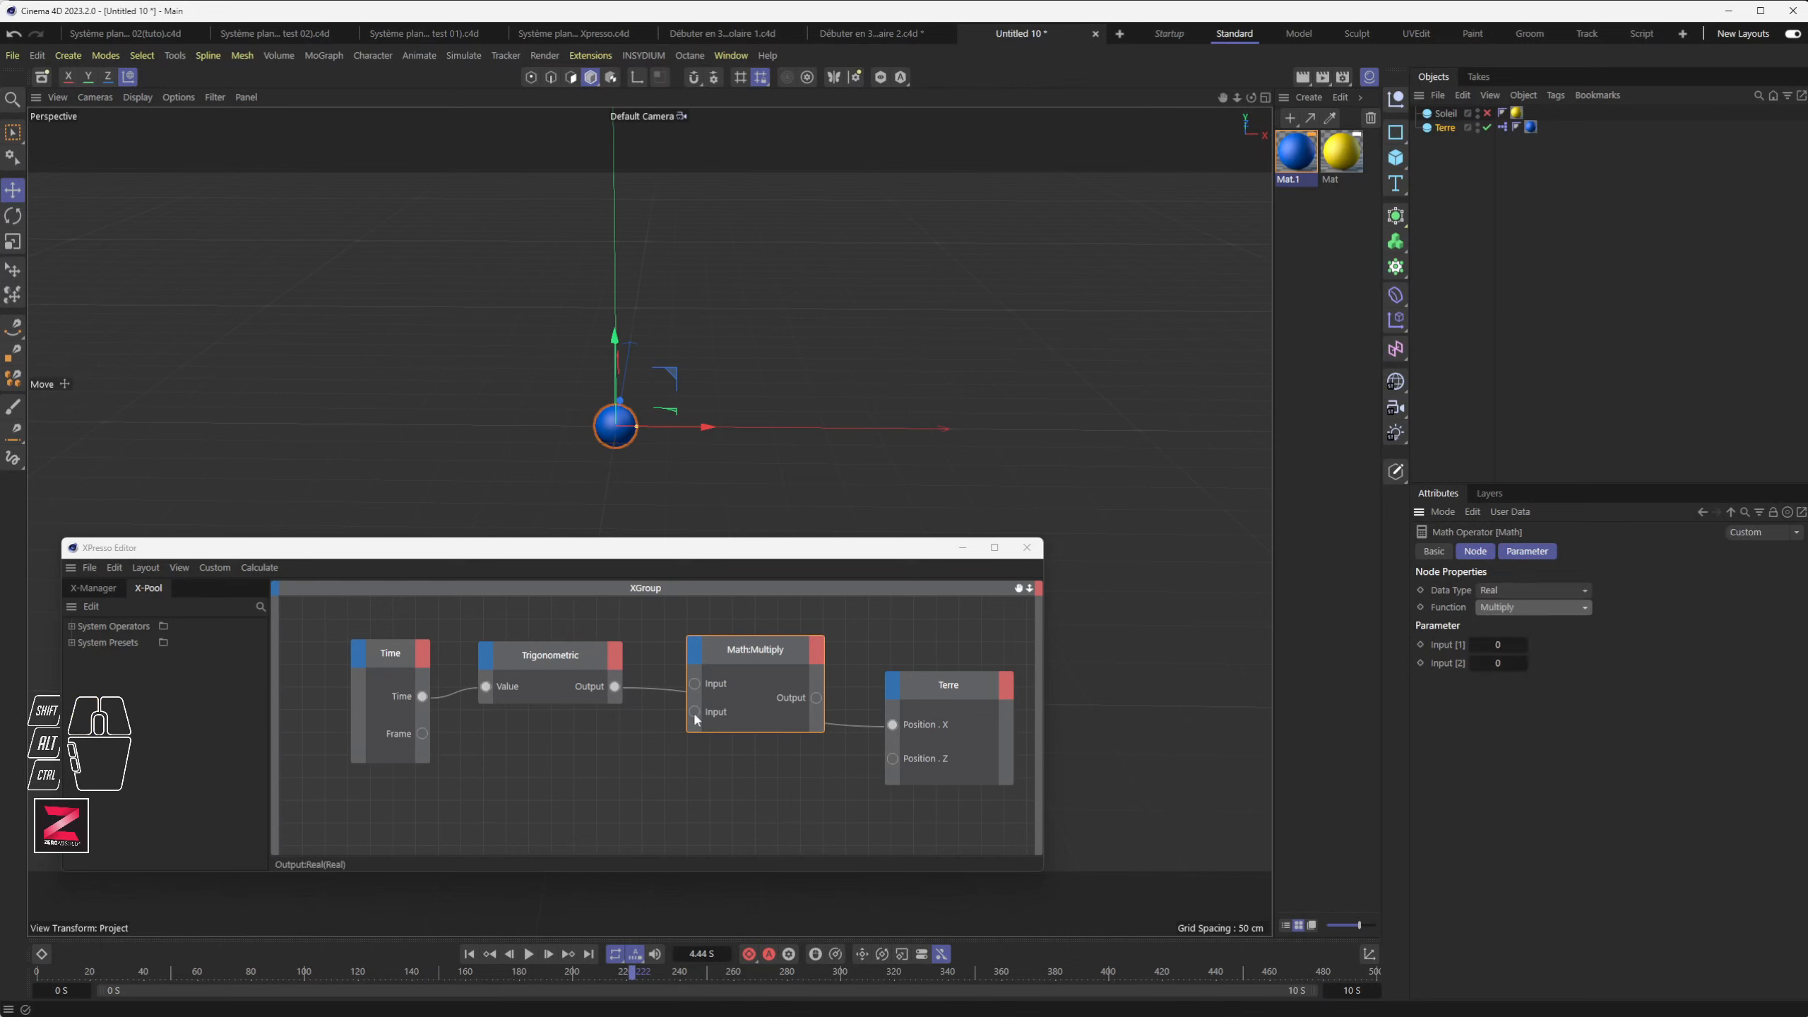
{"action": "left_click_drag", "start_coordinate": [553, 668], "coordinate": [694, 683]}
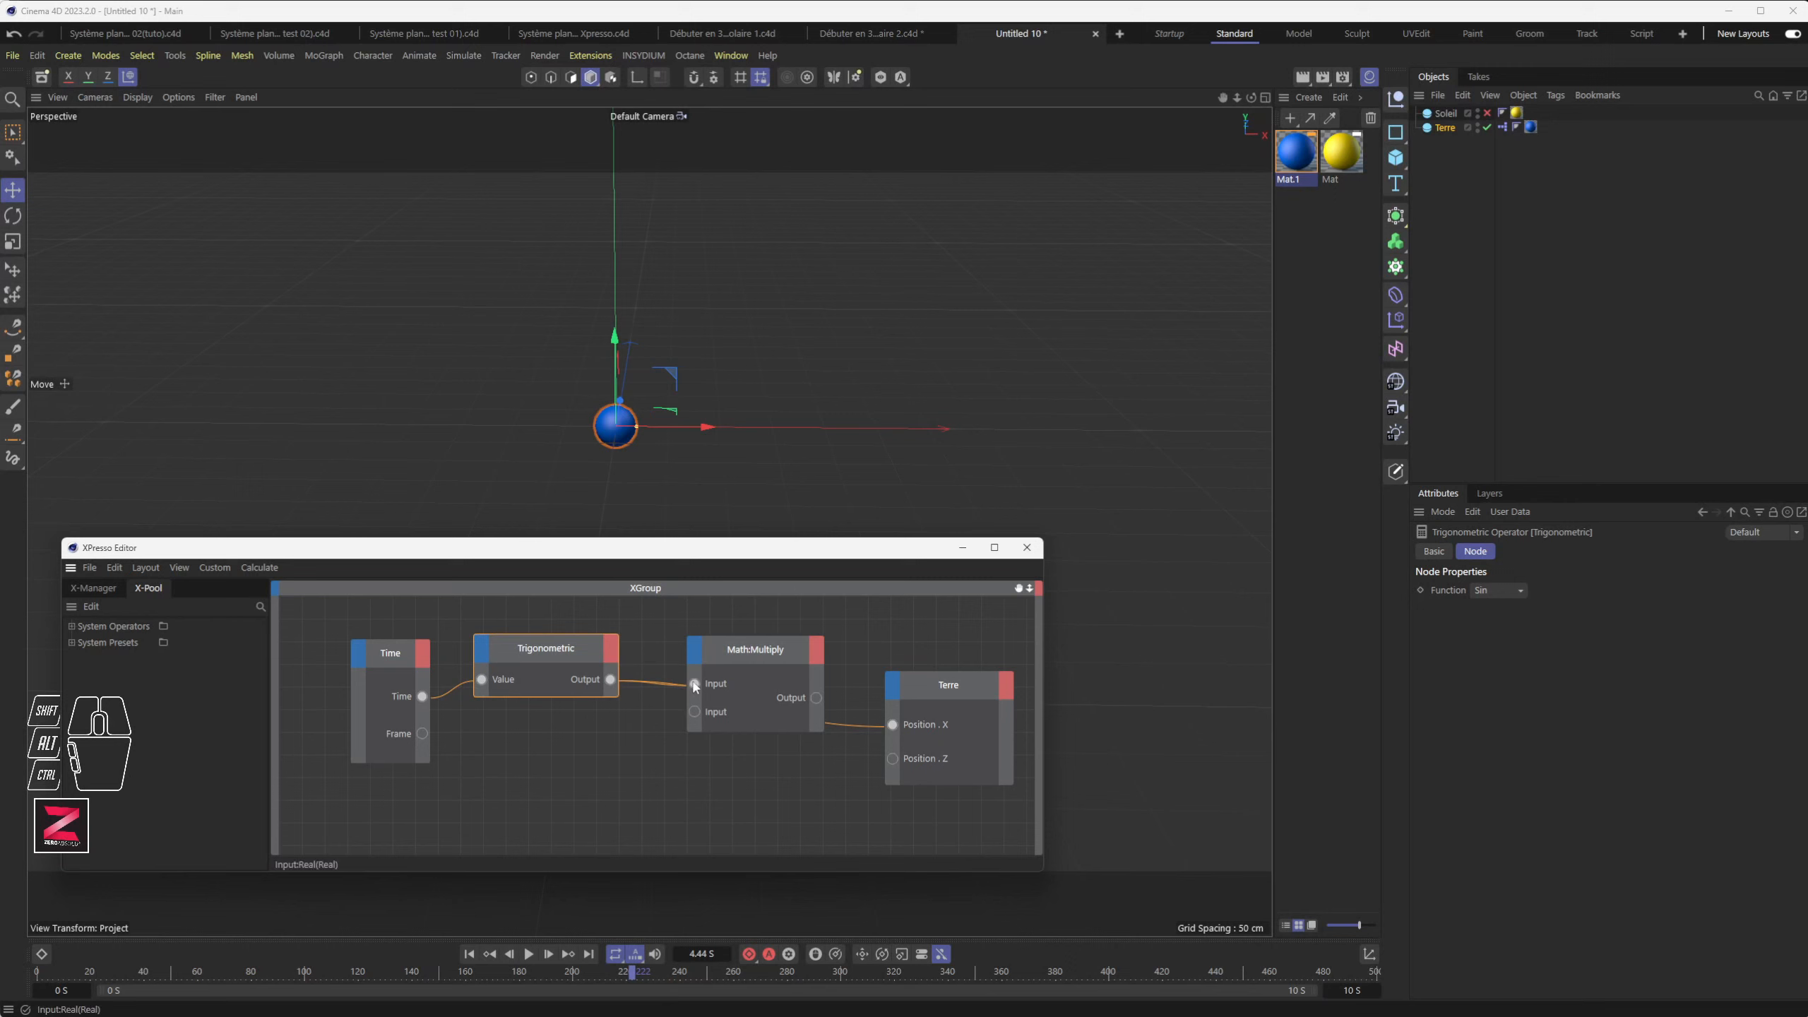
{"action": "left_click_drag", "start_coordinate": [816, 697], "coordinate": [893, 724]}
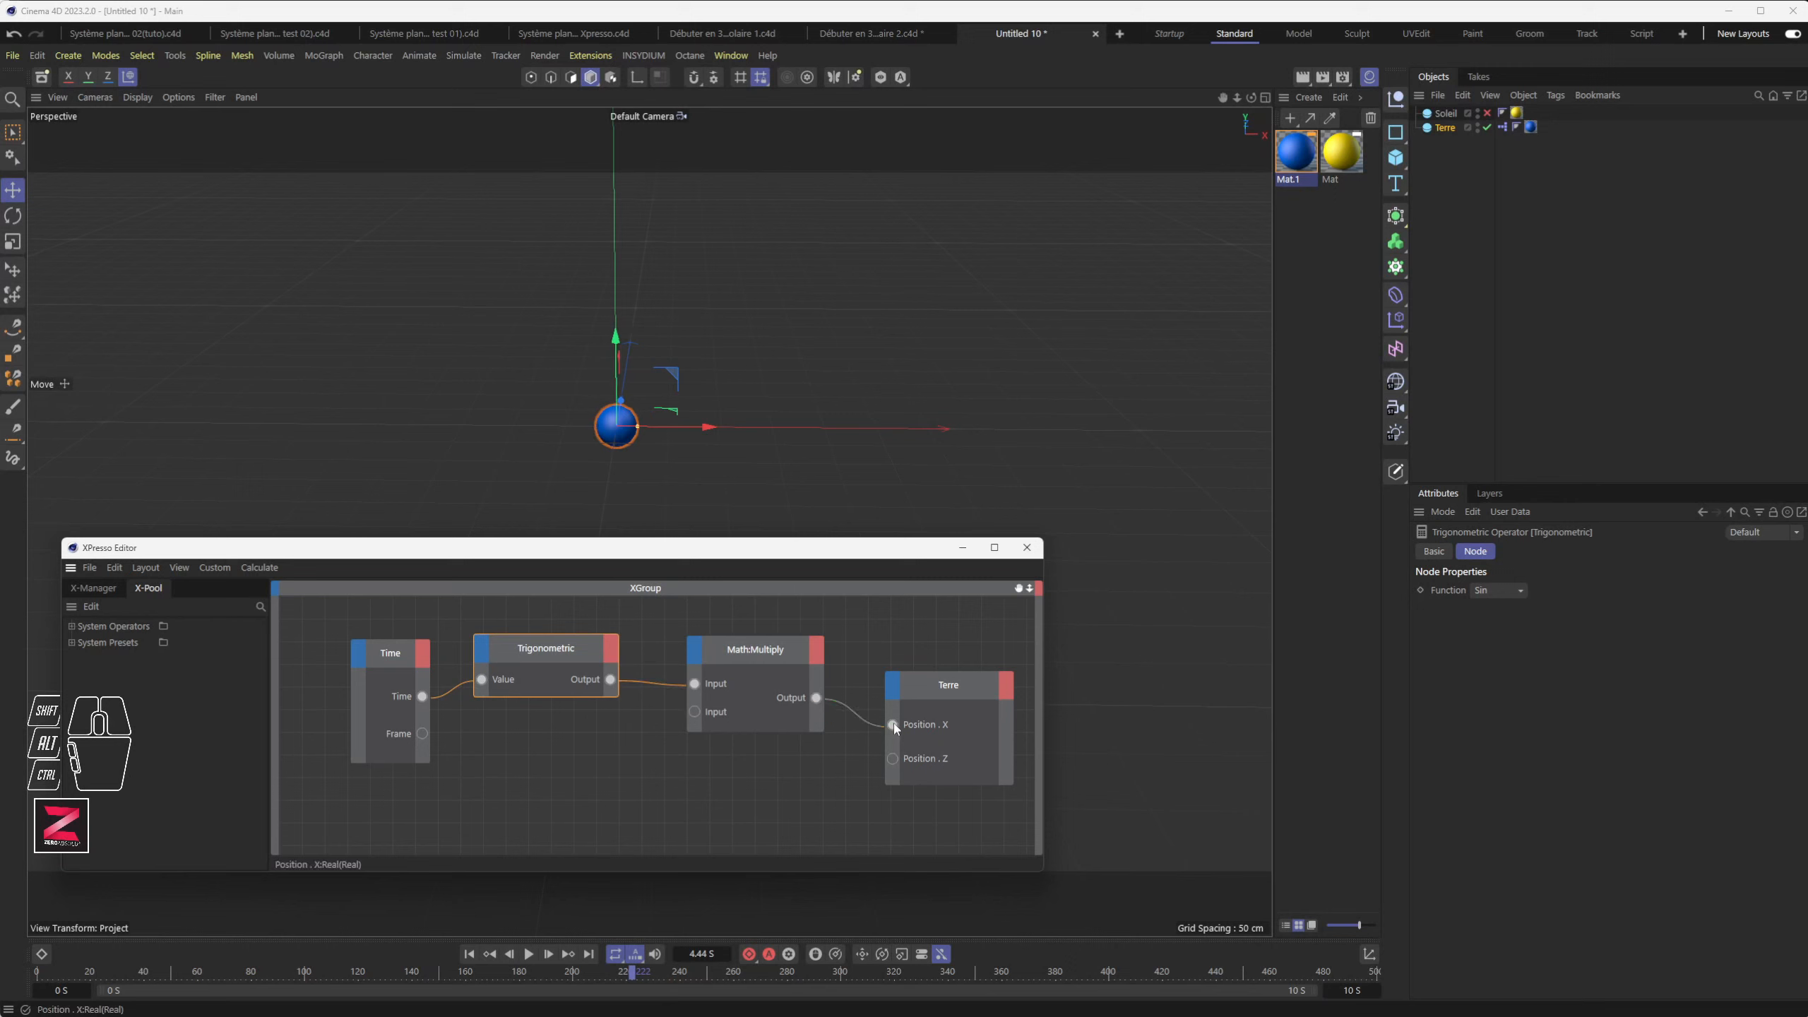
Step: Set the Math:Multiply node's second input to 500
{"action": "left_click", "coordinate": [733, 651]}
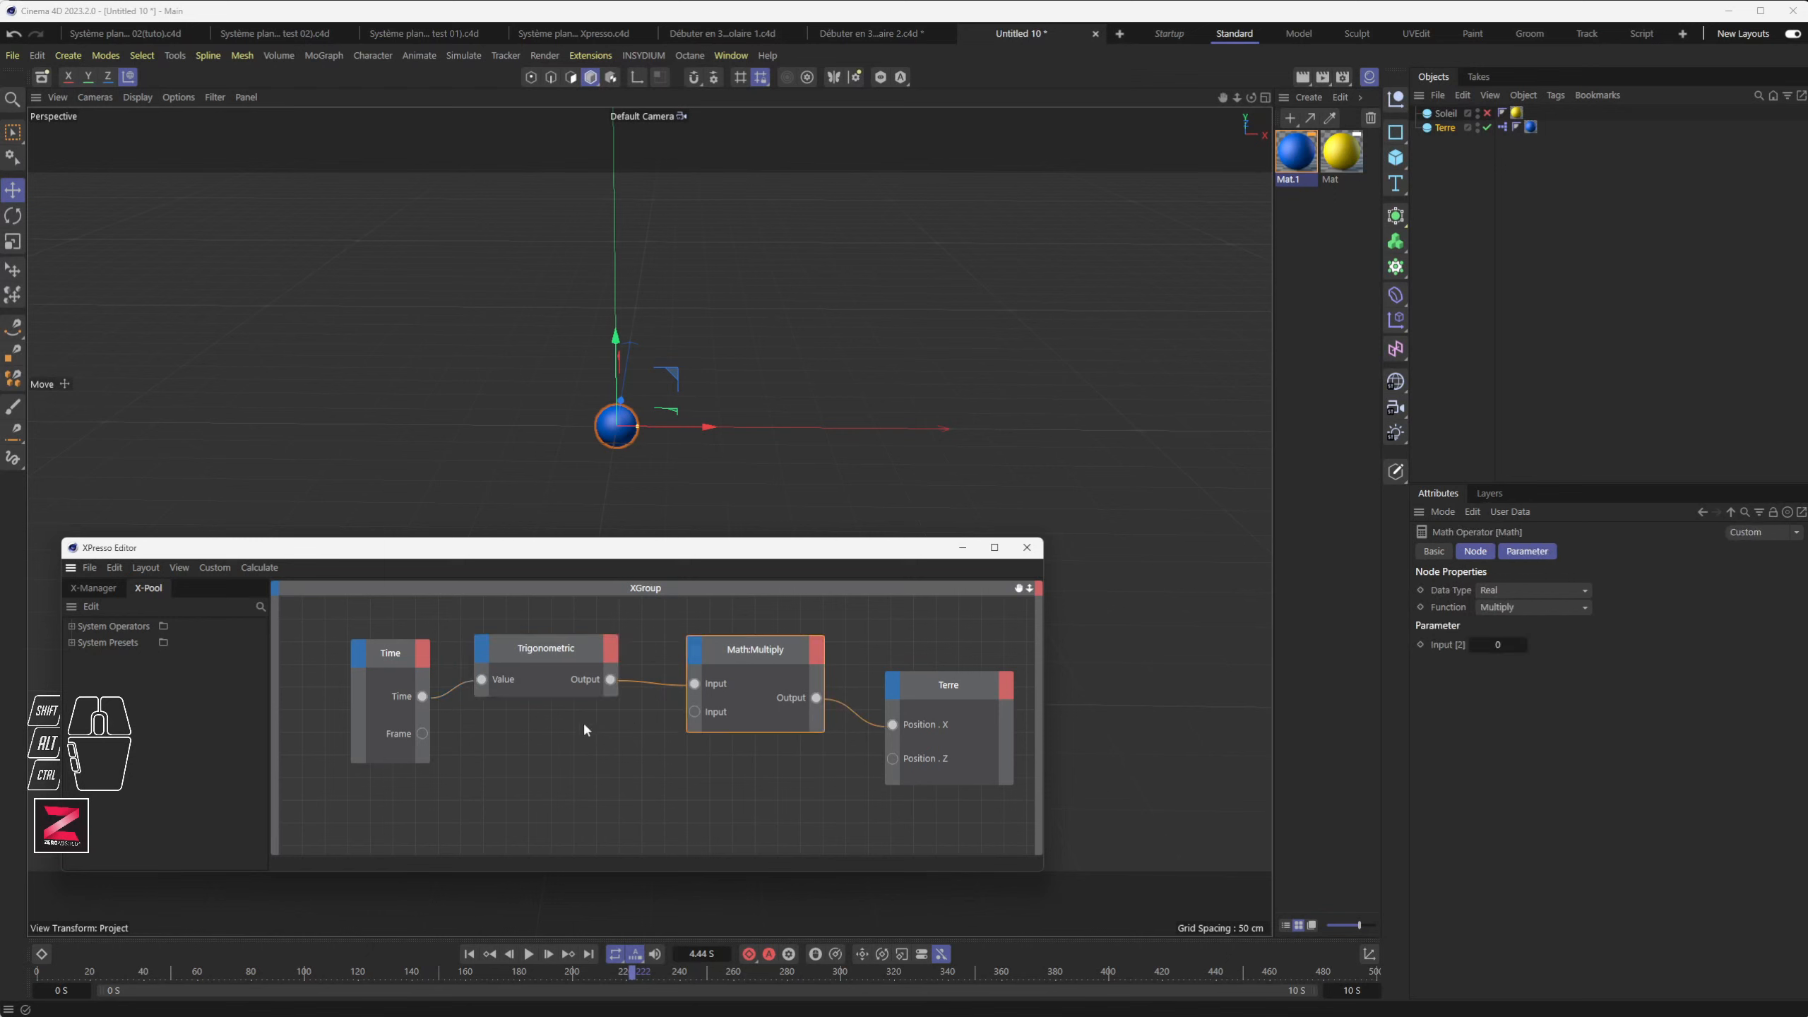
{"action": "left_click", "coordinate": [1500, 644]}
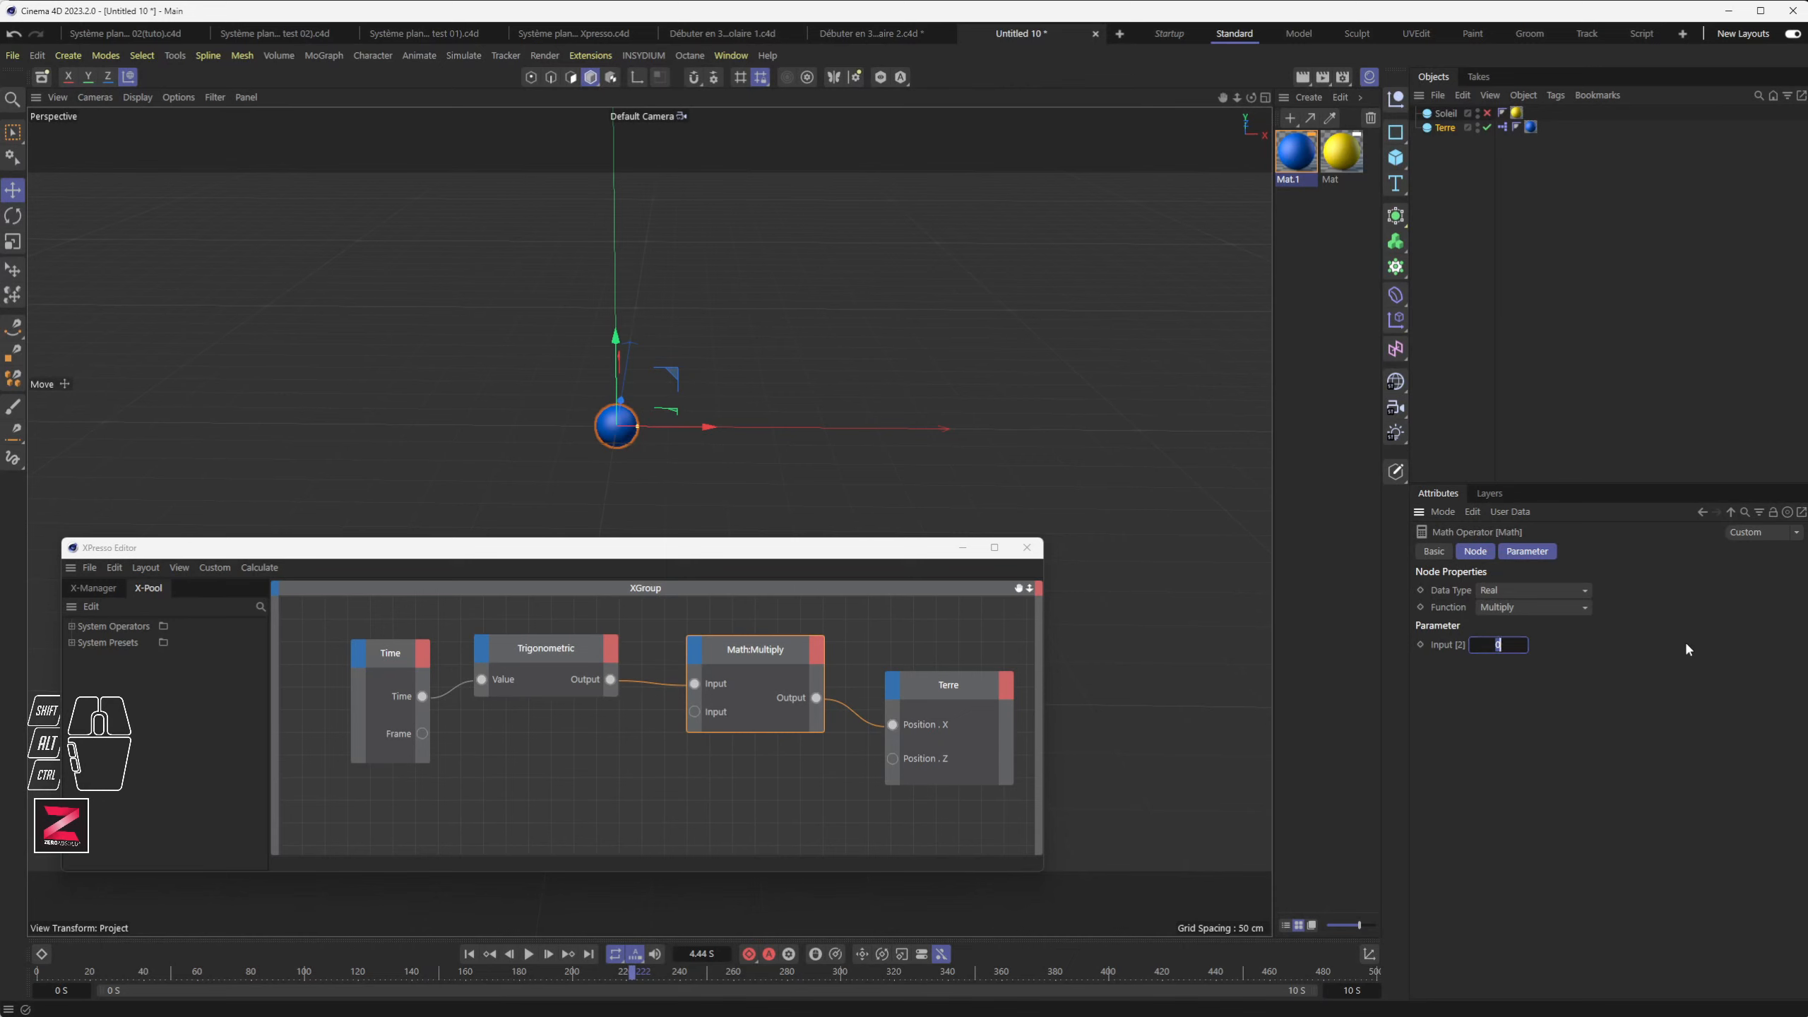
{"action": "type", "text": "100"}
{"action": "key", "text": "Return"}
{"action": "key", "text": "BackSpace"}
{"action": "key", "text": "BackSpace"}
{"action": "key", "text": "BackSpace"}
{"action": "type", "text": "500"}
{"action": "key", "text": "Return"}
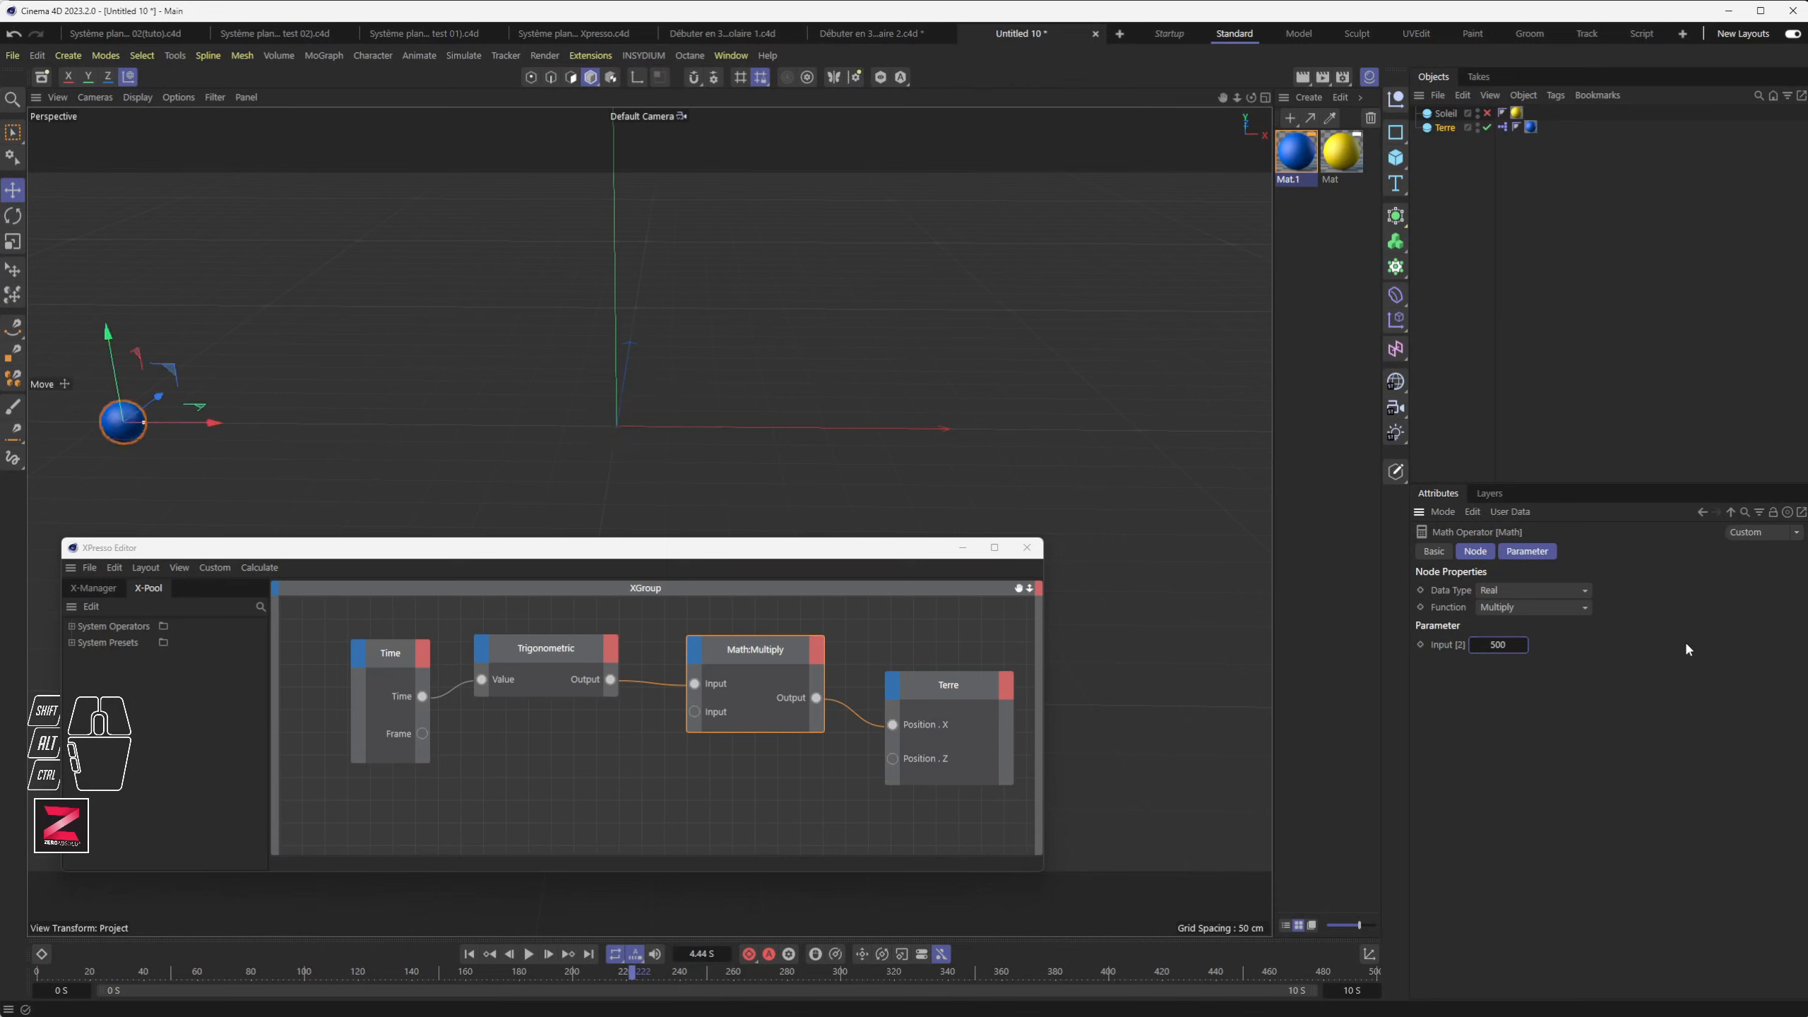
Step: Re-enable Soleil and play the animation with Terre's coordinates shown to watch its motion along X
{"action": "left_click", "coordinate": [1487, 113]}
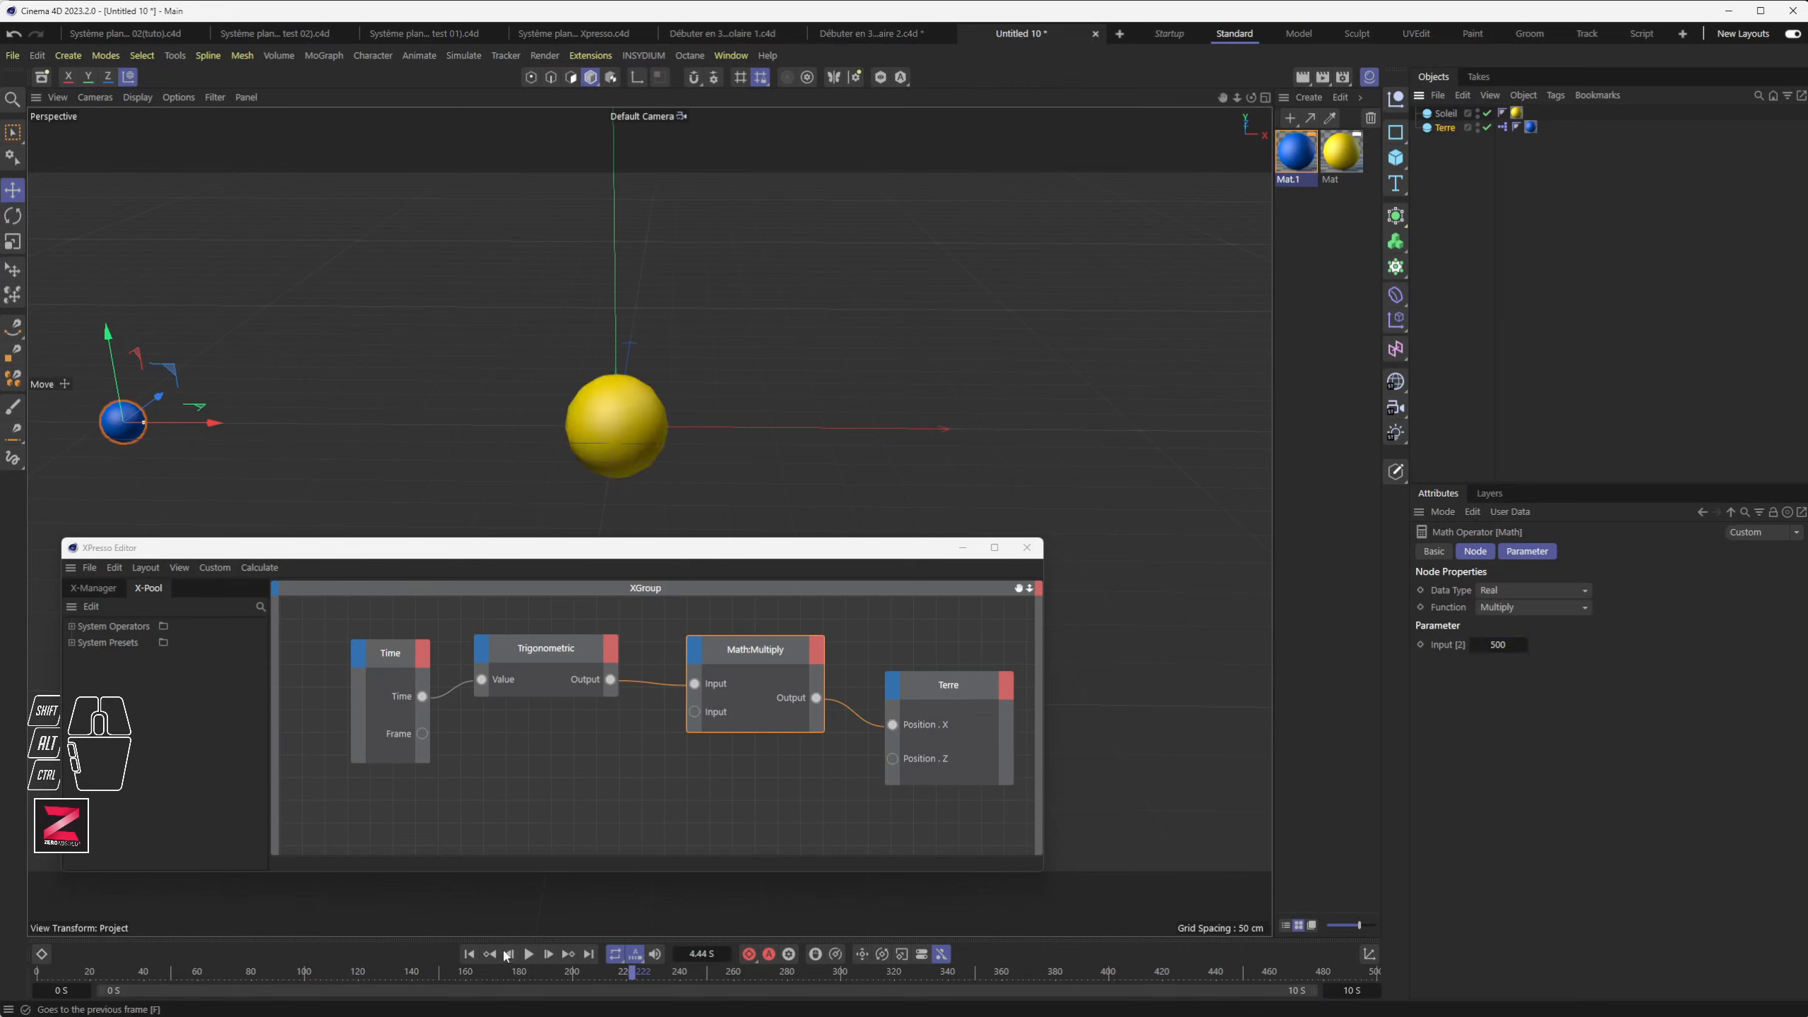
{"action": "left_click", "coordinate": [528, 953]}
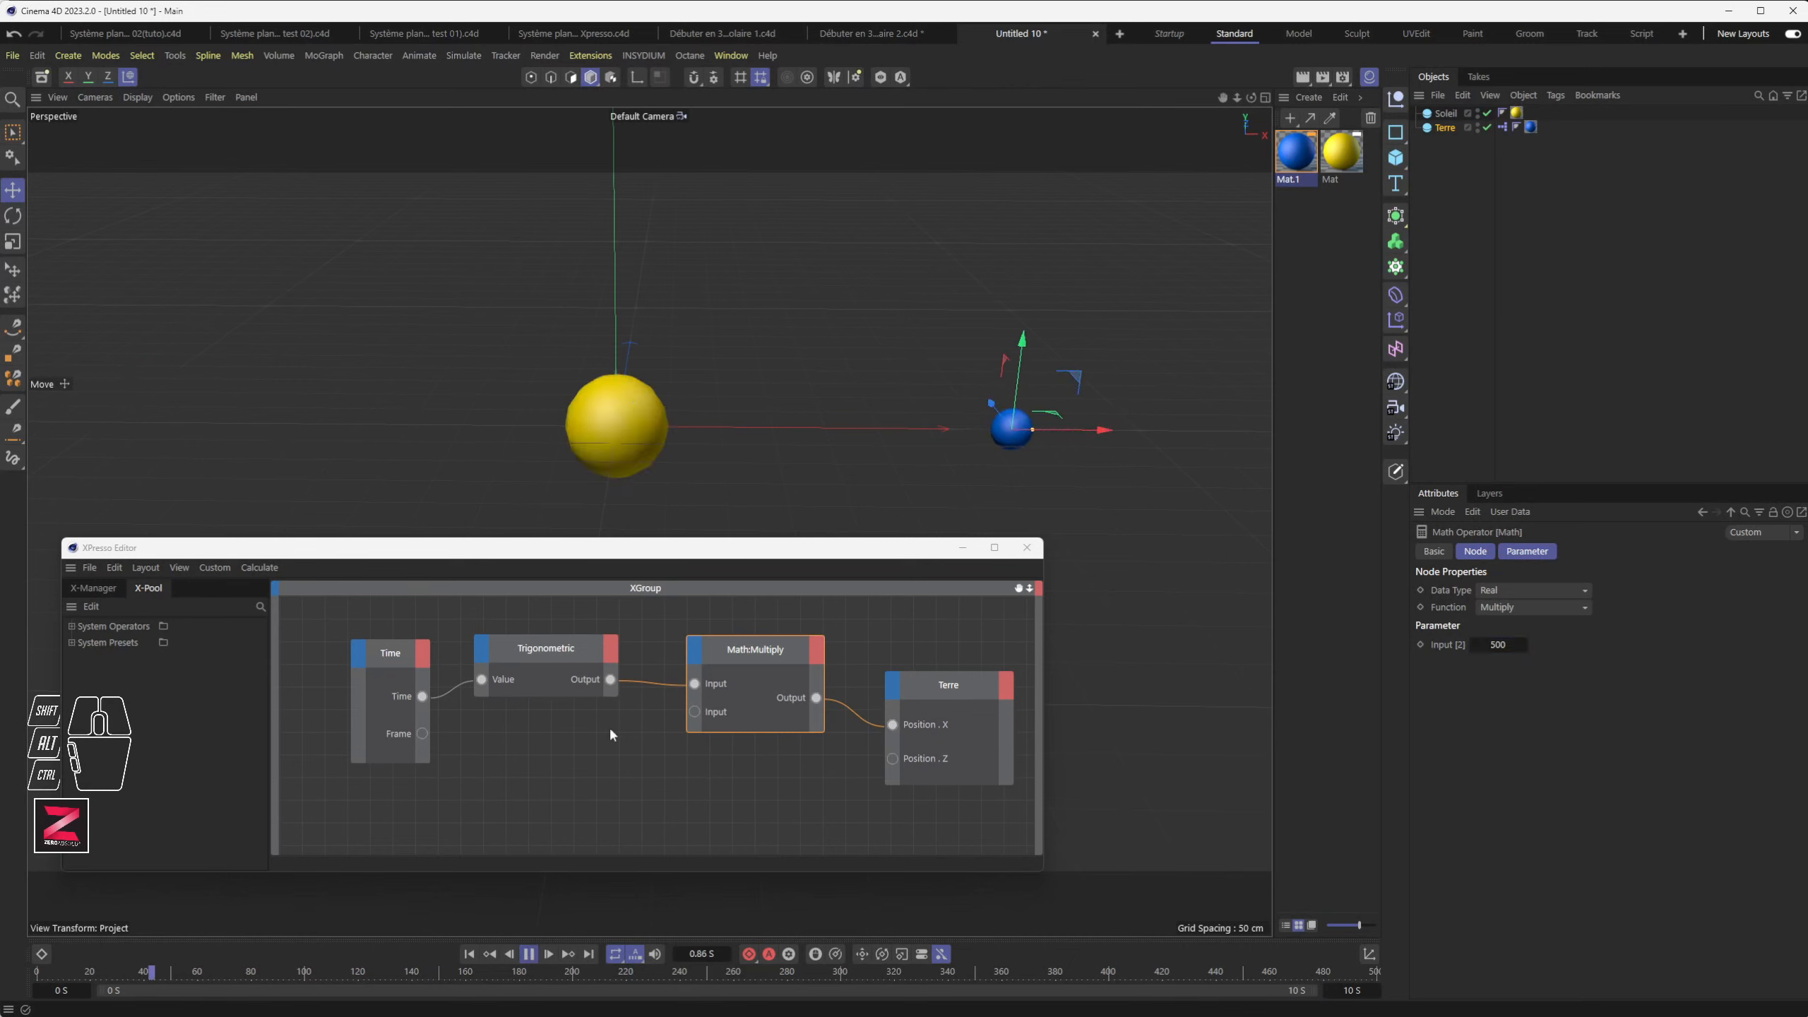
{"action": "left_click_drag", "start_coordinate": [652, 426], "coordinate": [661, 500], "text": "alt"}
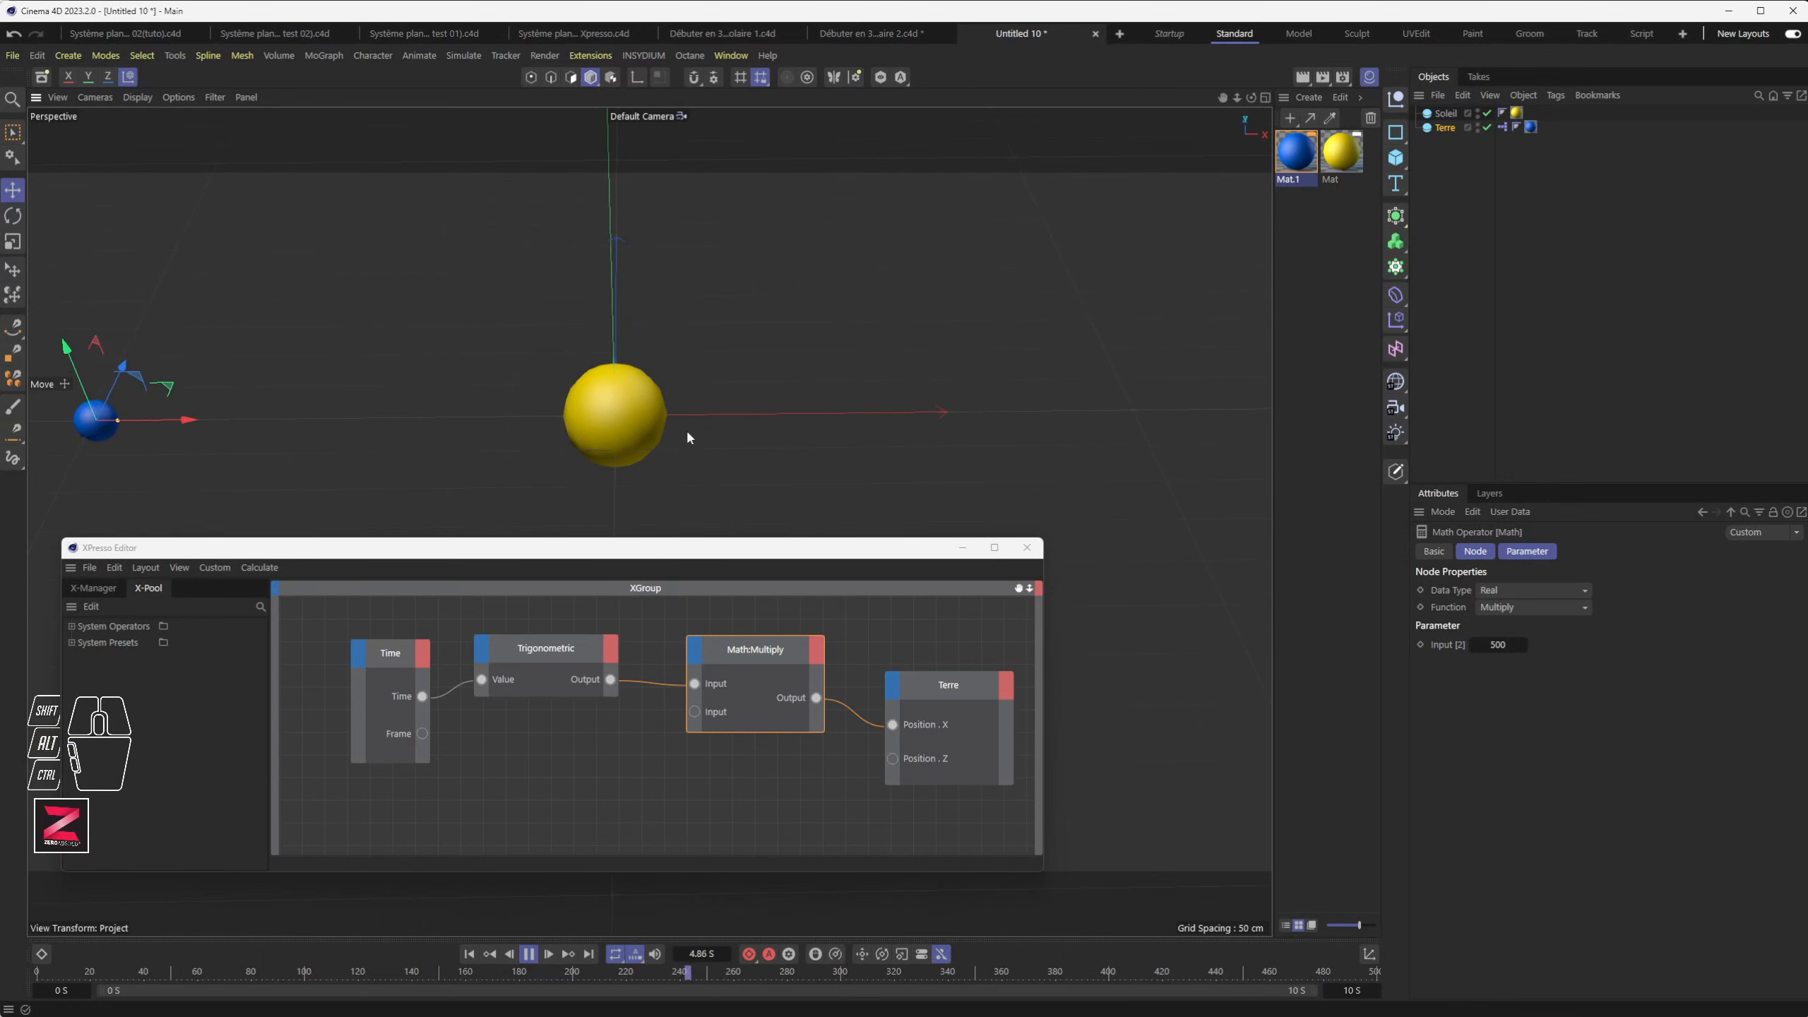
{"action": "left_click", "coordinate": [1492, 129]}
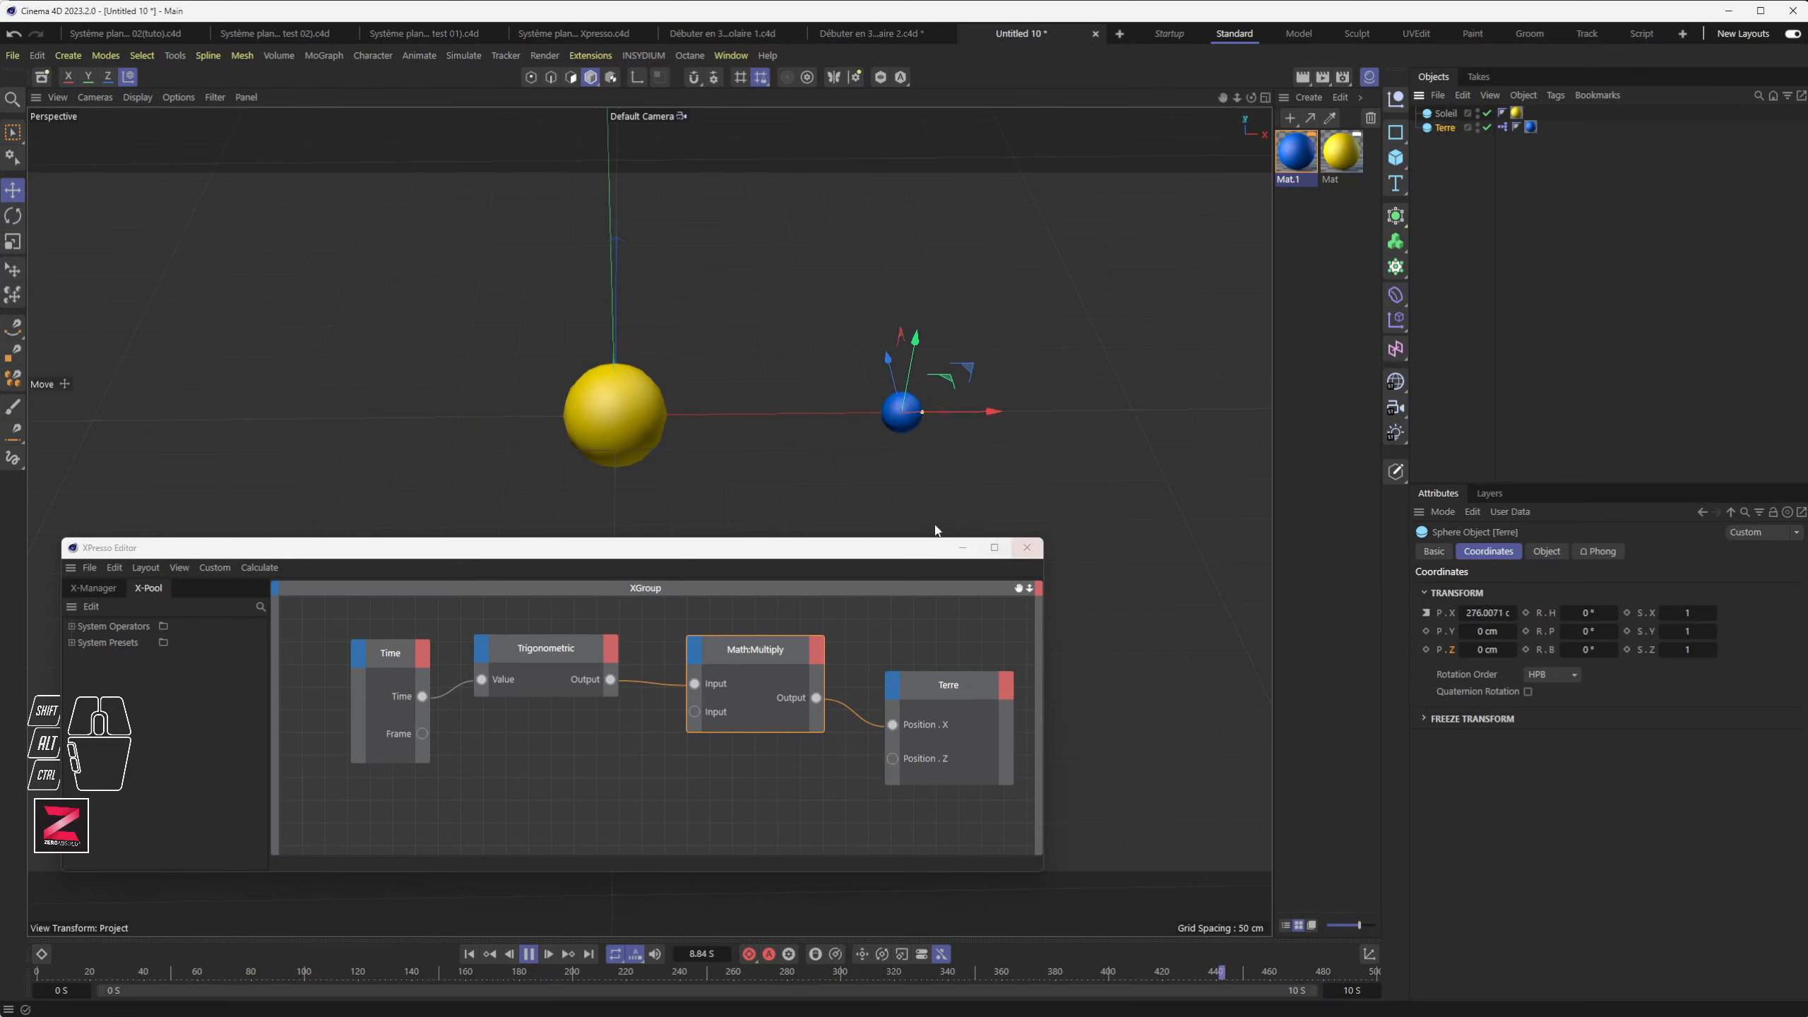
Step: Extend the timeline end to 30 s, and stop and rewind the animation to its start
{"action": "double_click", "coordinate": [1356, 990]}
{"action": "type", "text": "30"}
{"action": "key", "text": "Return"}
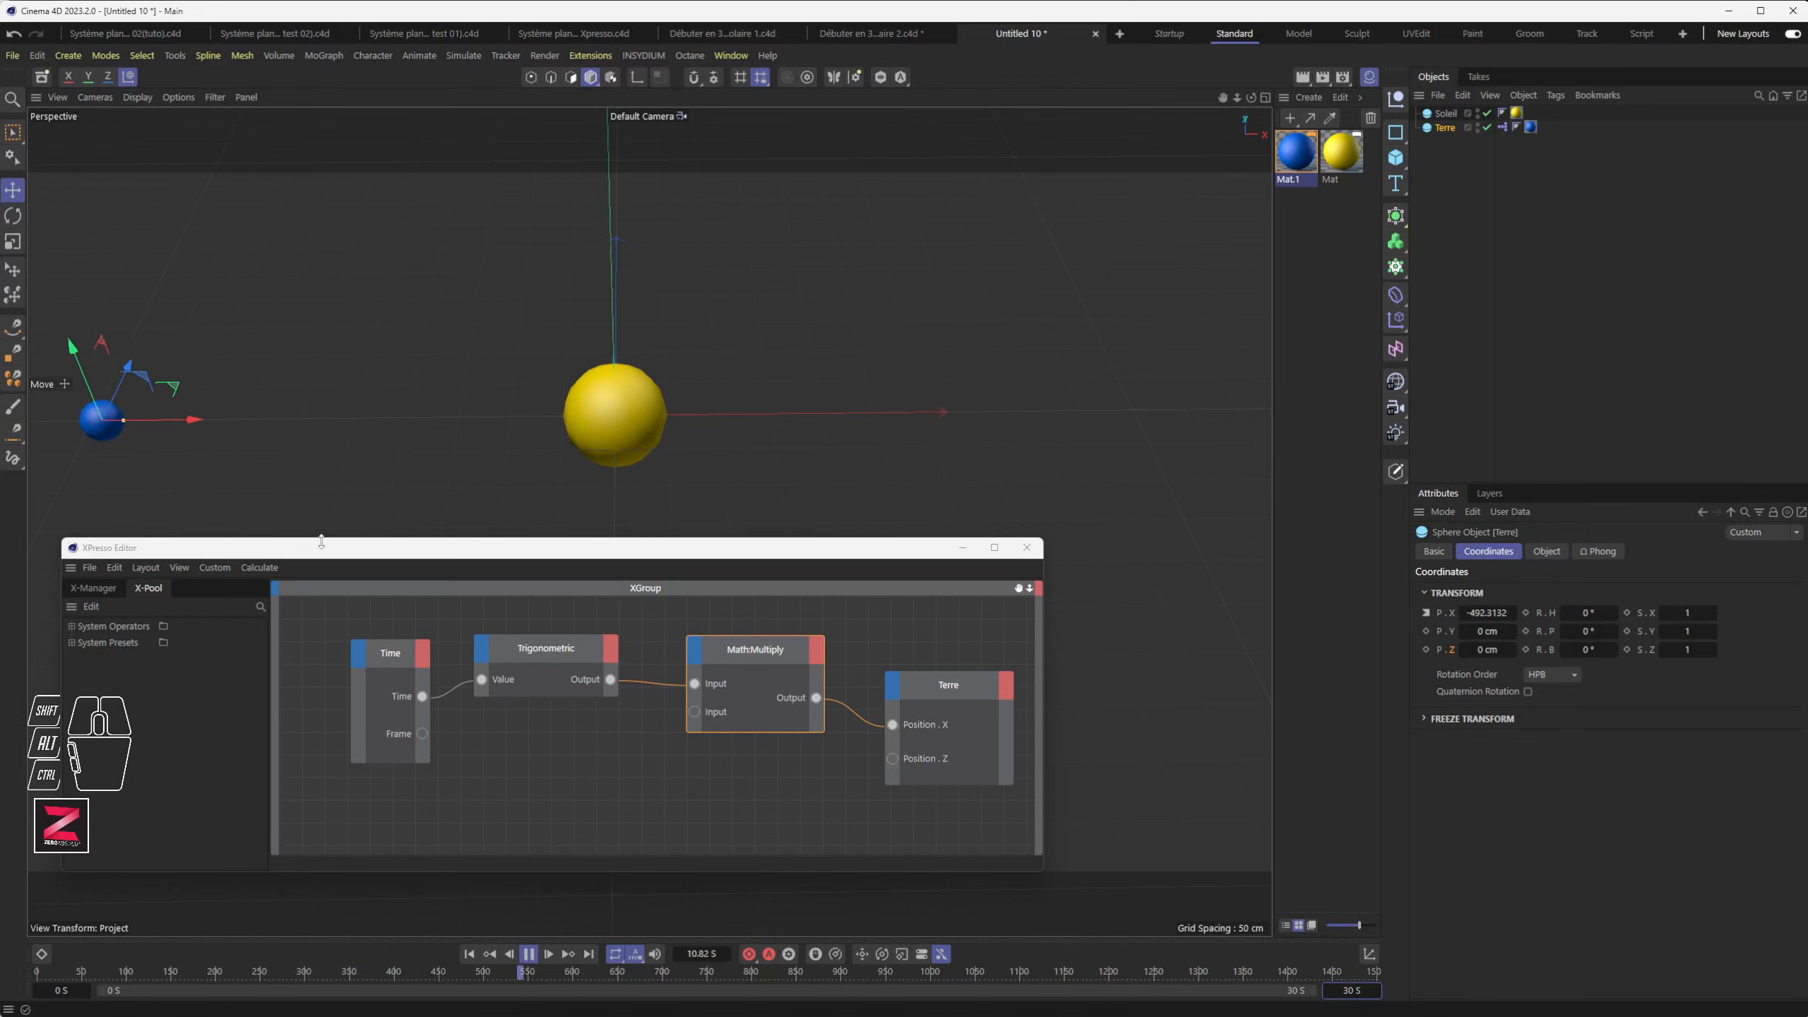
{"action": "left_click", "coordinate": [528, 953]}
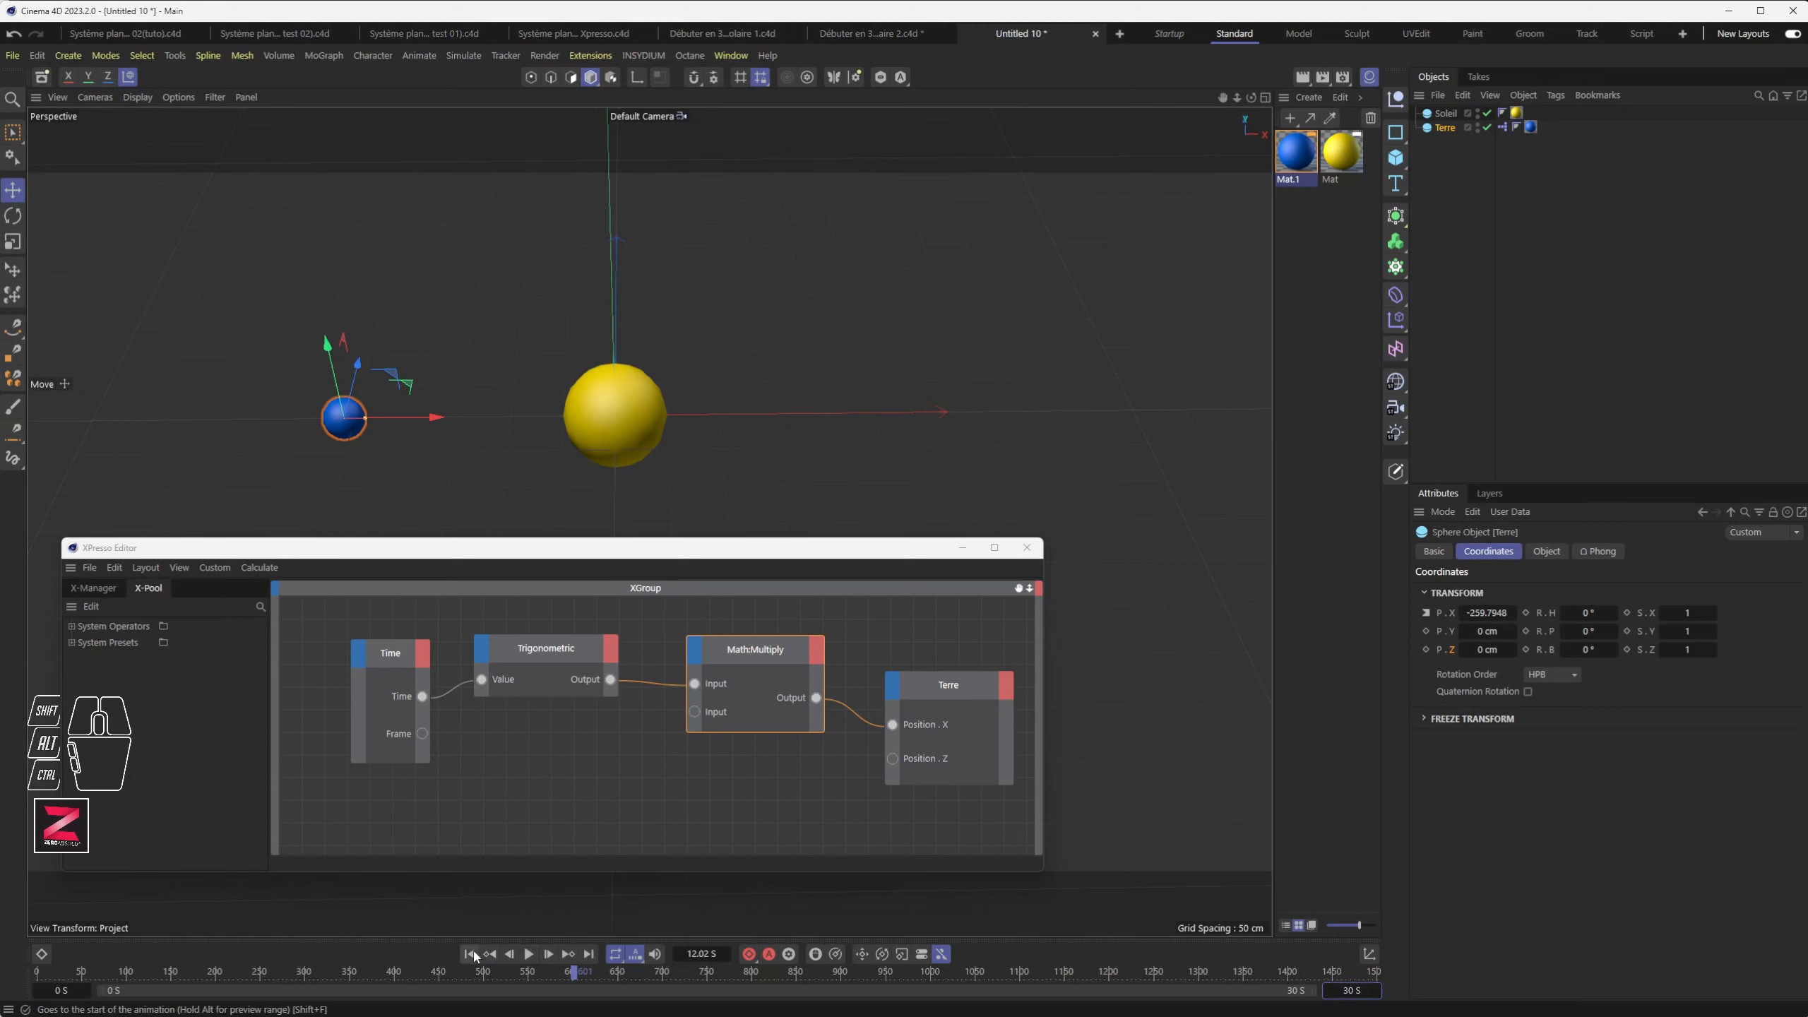
{"action": "left_click", "coordinate": [471, 953]}
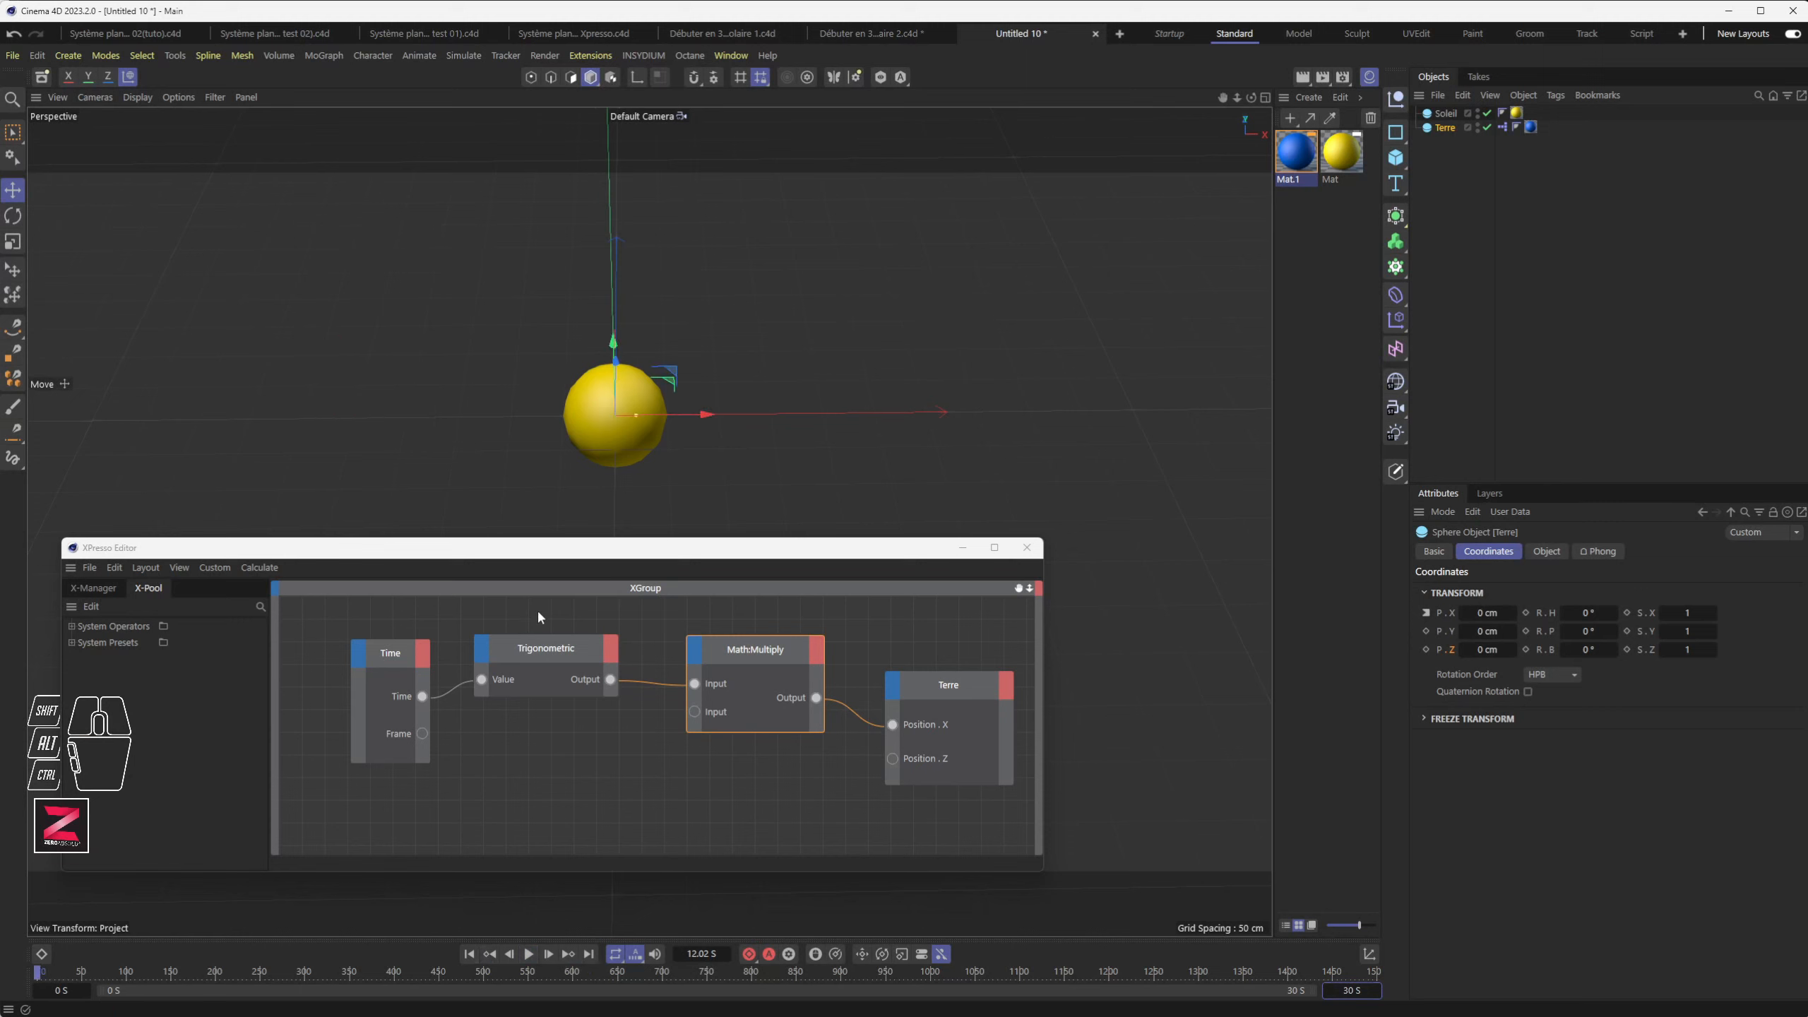
Step: Enlarge the XPresso Editor and move the Time, Trigonometric and Math:Multiply nodes up to free space below them
{"action": "left_click_drag", "start_coordinate": [589, 497], "coordinate": [664, 455], "text": "alt"}
{"action": "mouse_move", "coordinate": [534, 412]}
{"action": "left_mouse_down"}
{"action": "mouse_move", "coordinate": [391, 279]}
{"action": "mouse_move", "coordinate": [535, 416]}
{"action": "left_mouse_up"}
{"action": "key", "text": "ctrl+z"}
{"action": "left_click_drag", "start_coordinate": [591, 539], "coordinate": [572, 434]}
{"action": "middle_click_drag", "start_coordinate": [645, 415], "coordinate": [644, 279], "text": "alt"}
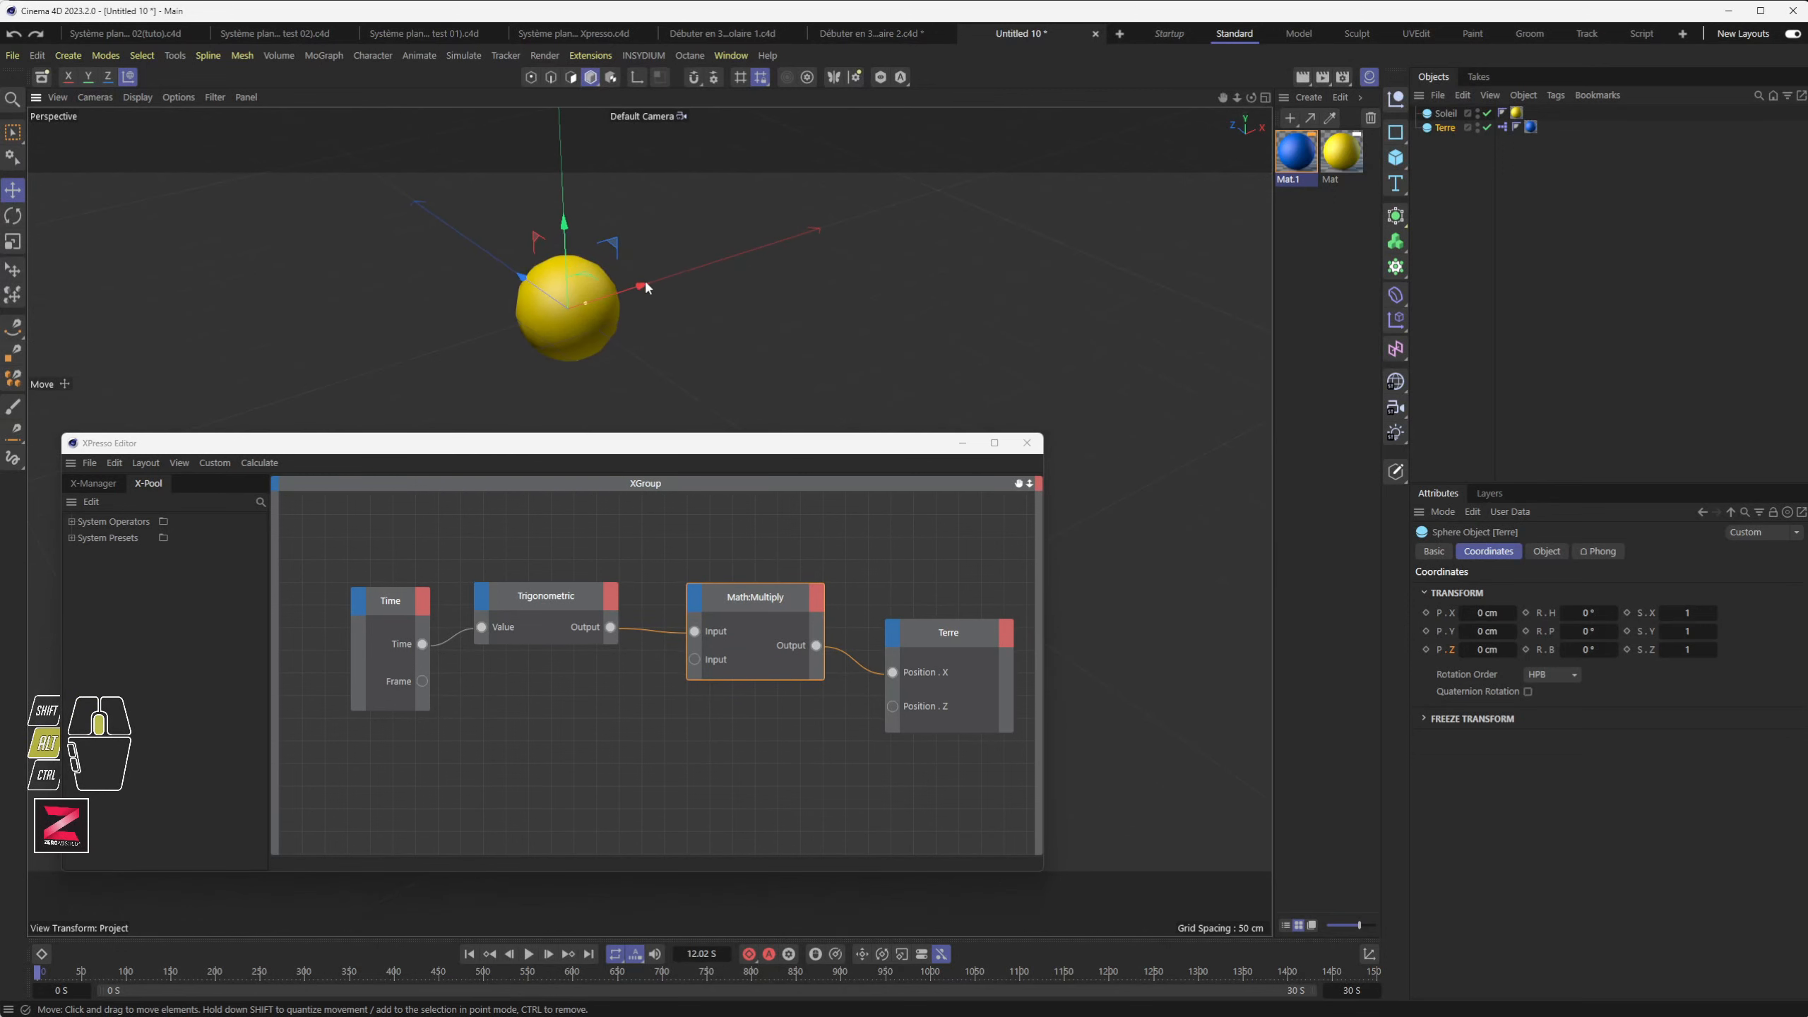
{"action": "left_click_drag", "start_coordinate": [607, 447], "coordinate": [603, 475]}
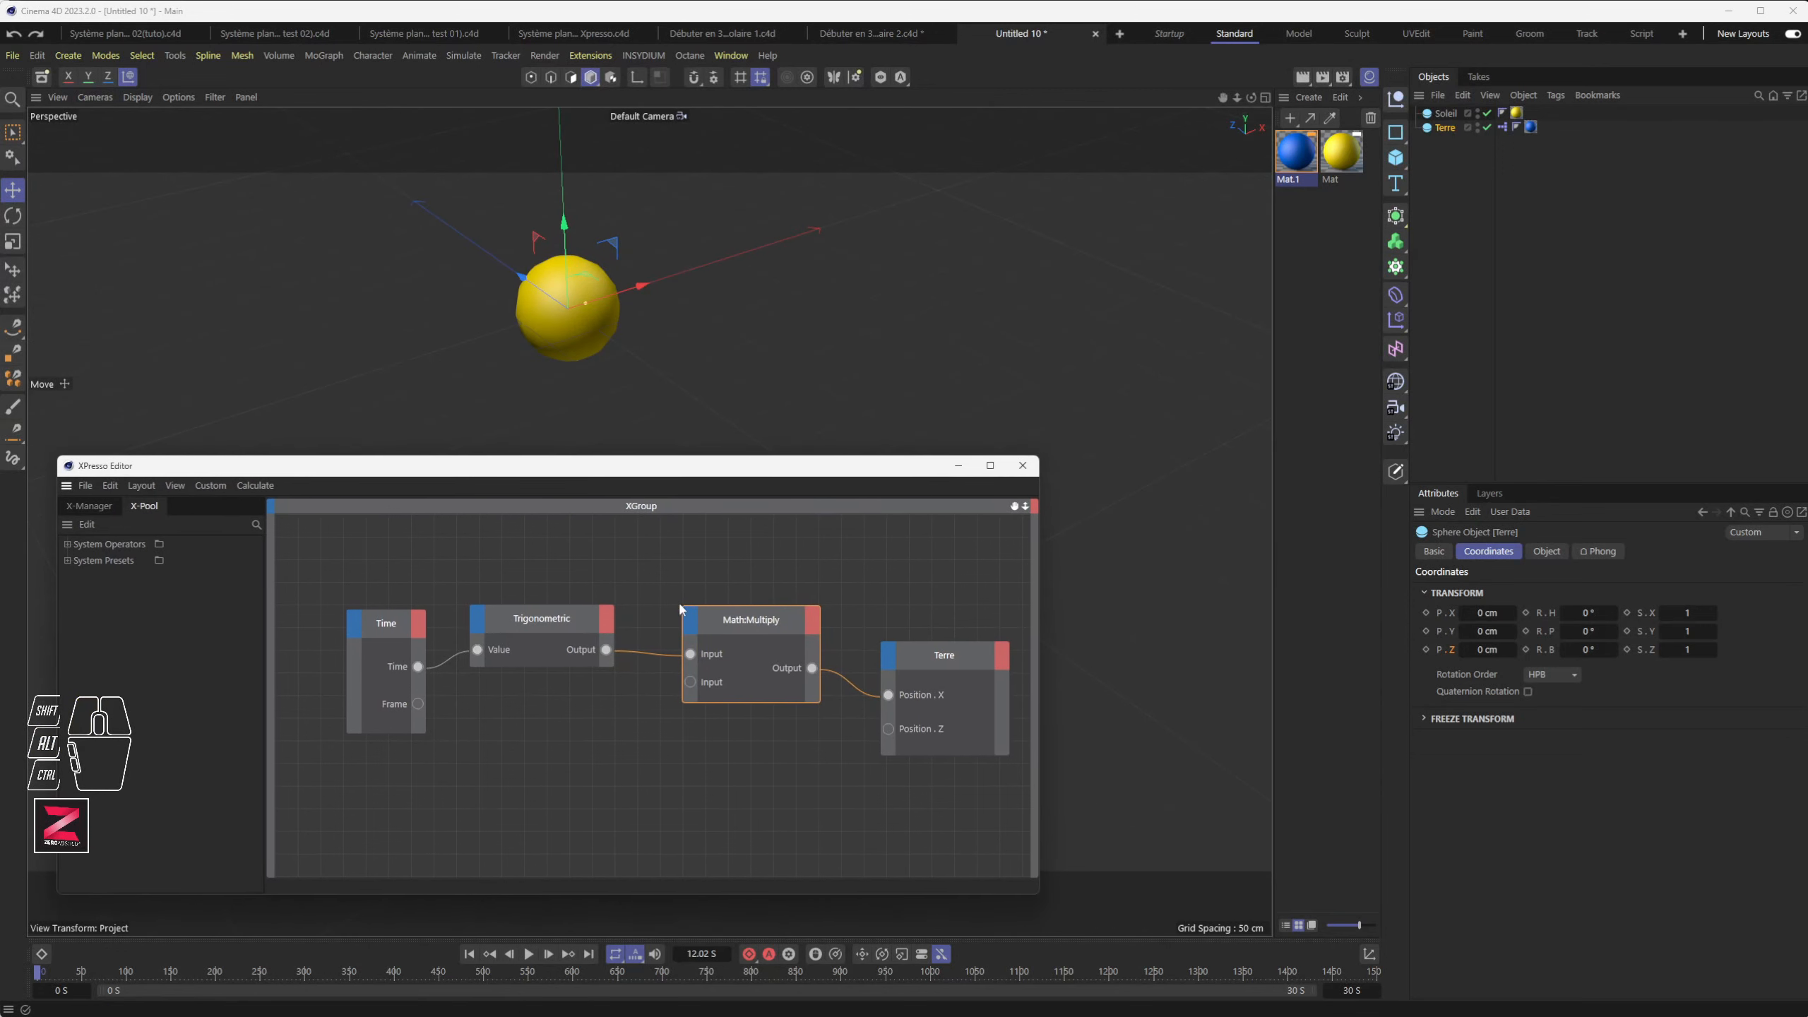
{"action": "left_click_drag", "start_coordinate": [558, 623], "coordinate": [583, 572]}
{"action": "left_click_drag", "start_coordinate": [388, 623], "coordinate": [387, 552]}
{"action": "left_click_drag", "start_coordinate": [765, 619], "coordinate": [774, 590]}
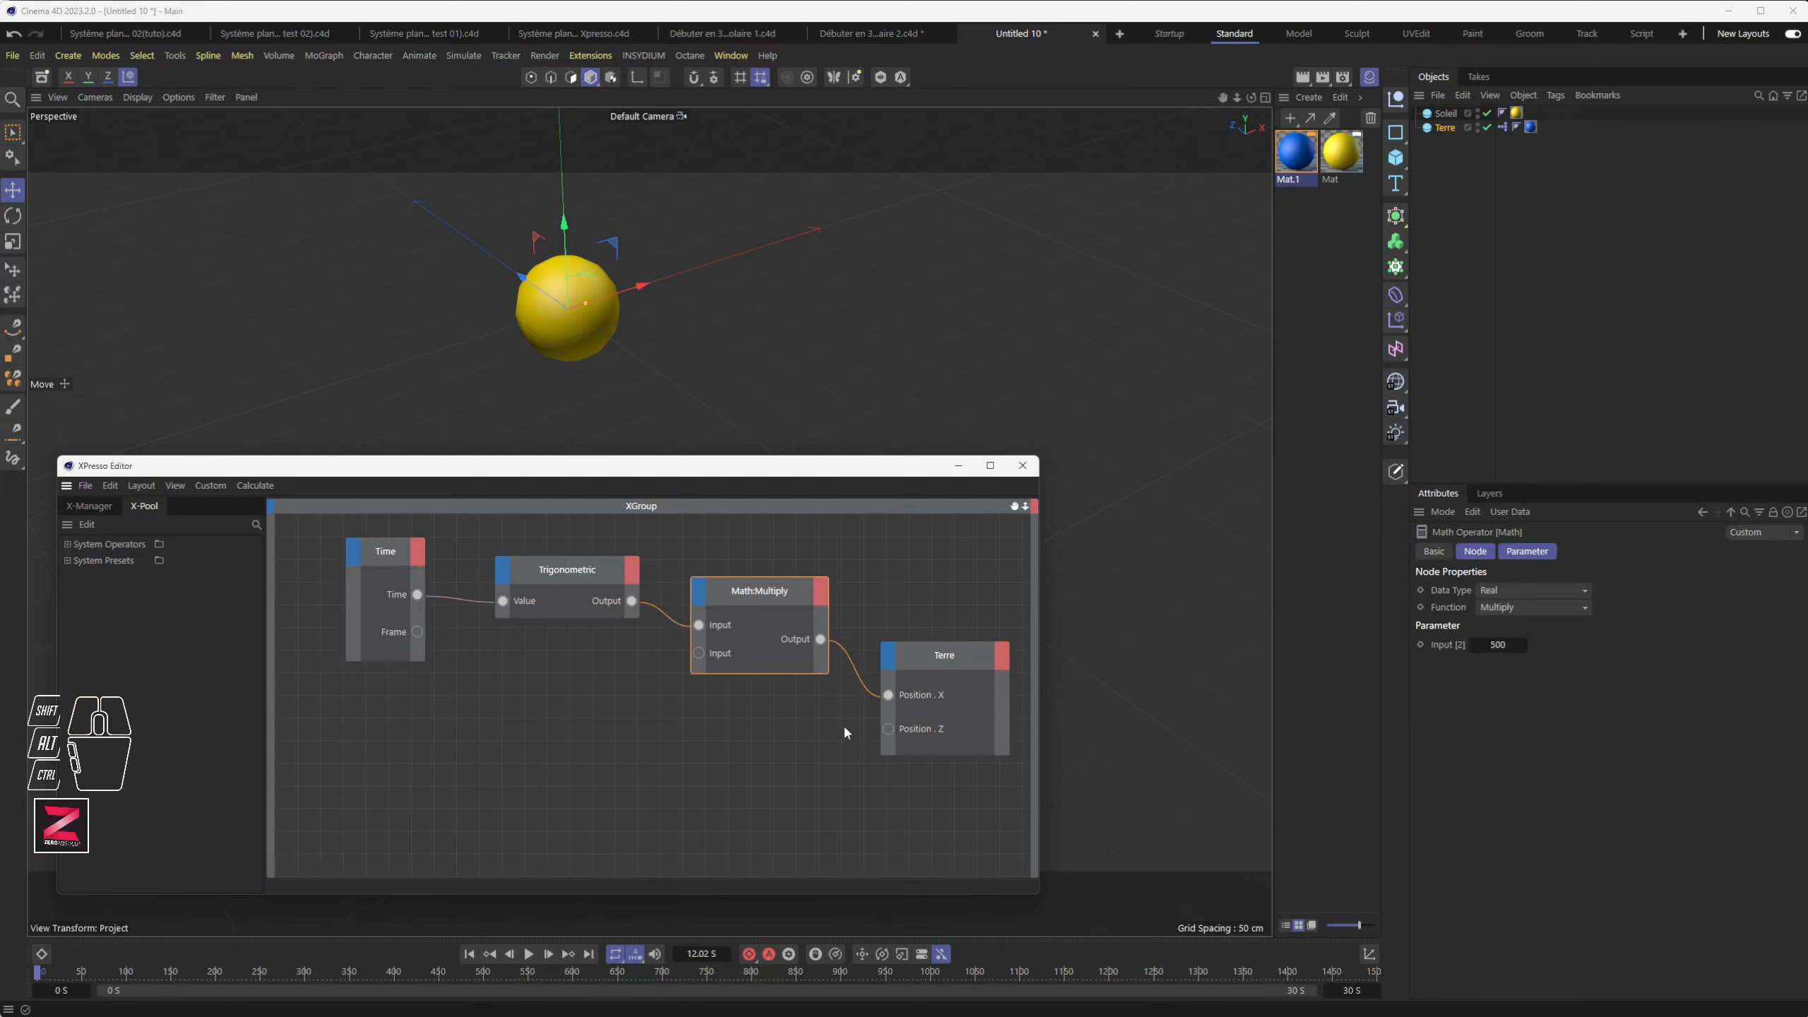
Step: Copy and paste the Time, Trigonometric and Math:Multiply nodes below the originals, and delete the pasted copies
{"action": "left_click", "coordinate": [310, 534]}
{"action": "left_click_drag", "start_coordinate": [759, 713], "coordinate": [847, 741]}
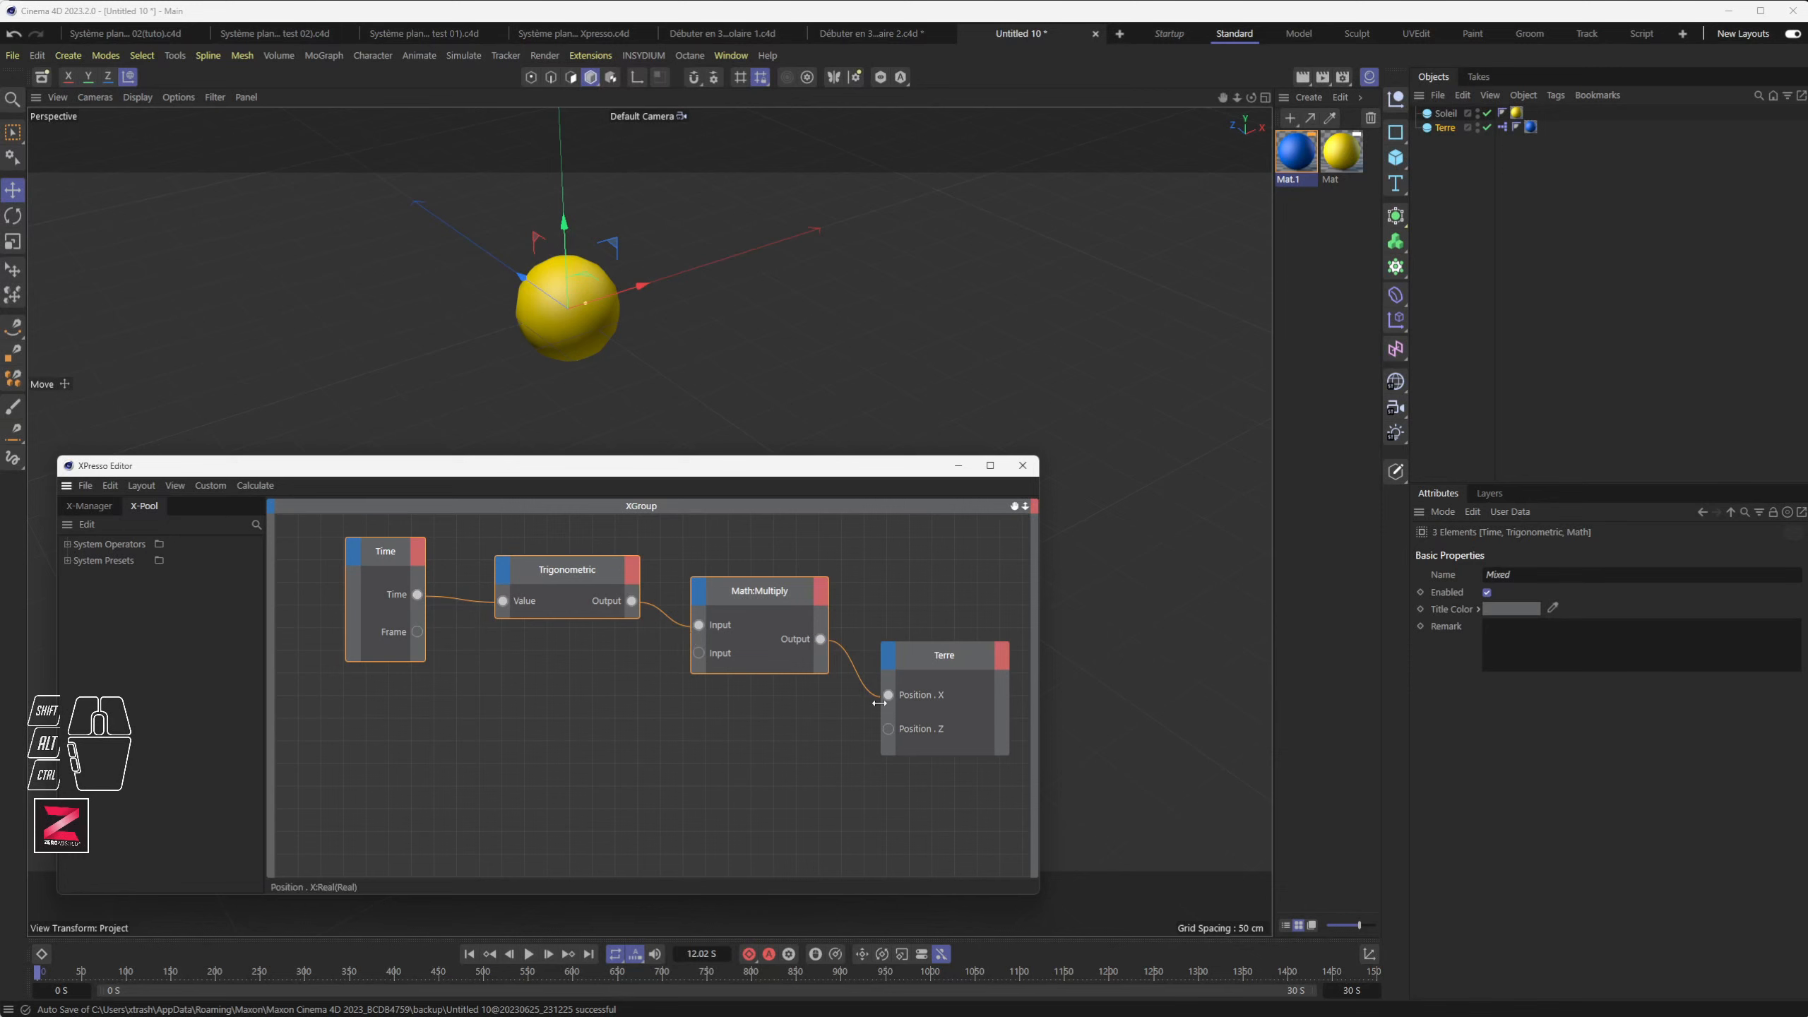
{"action": "left_click", "coordinate": [110, 487]}
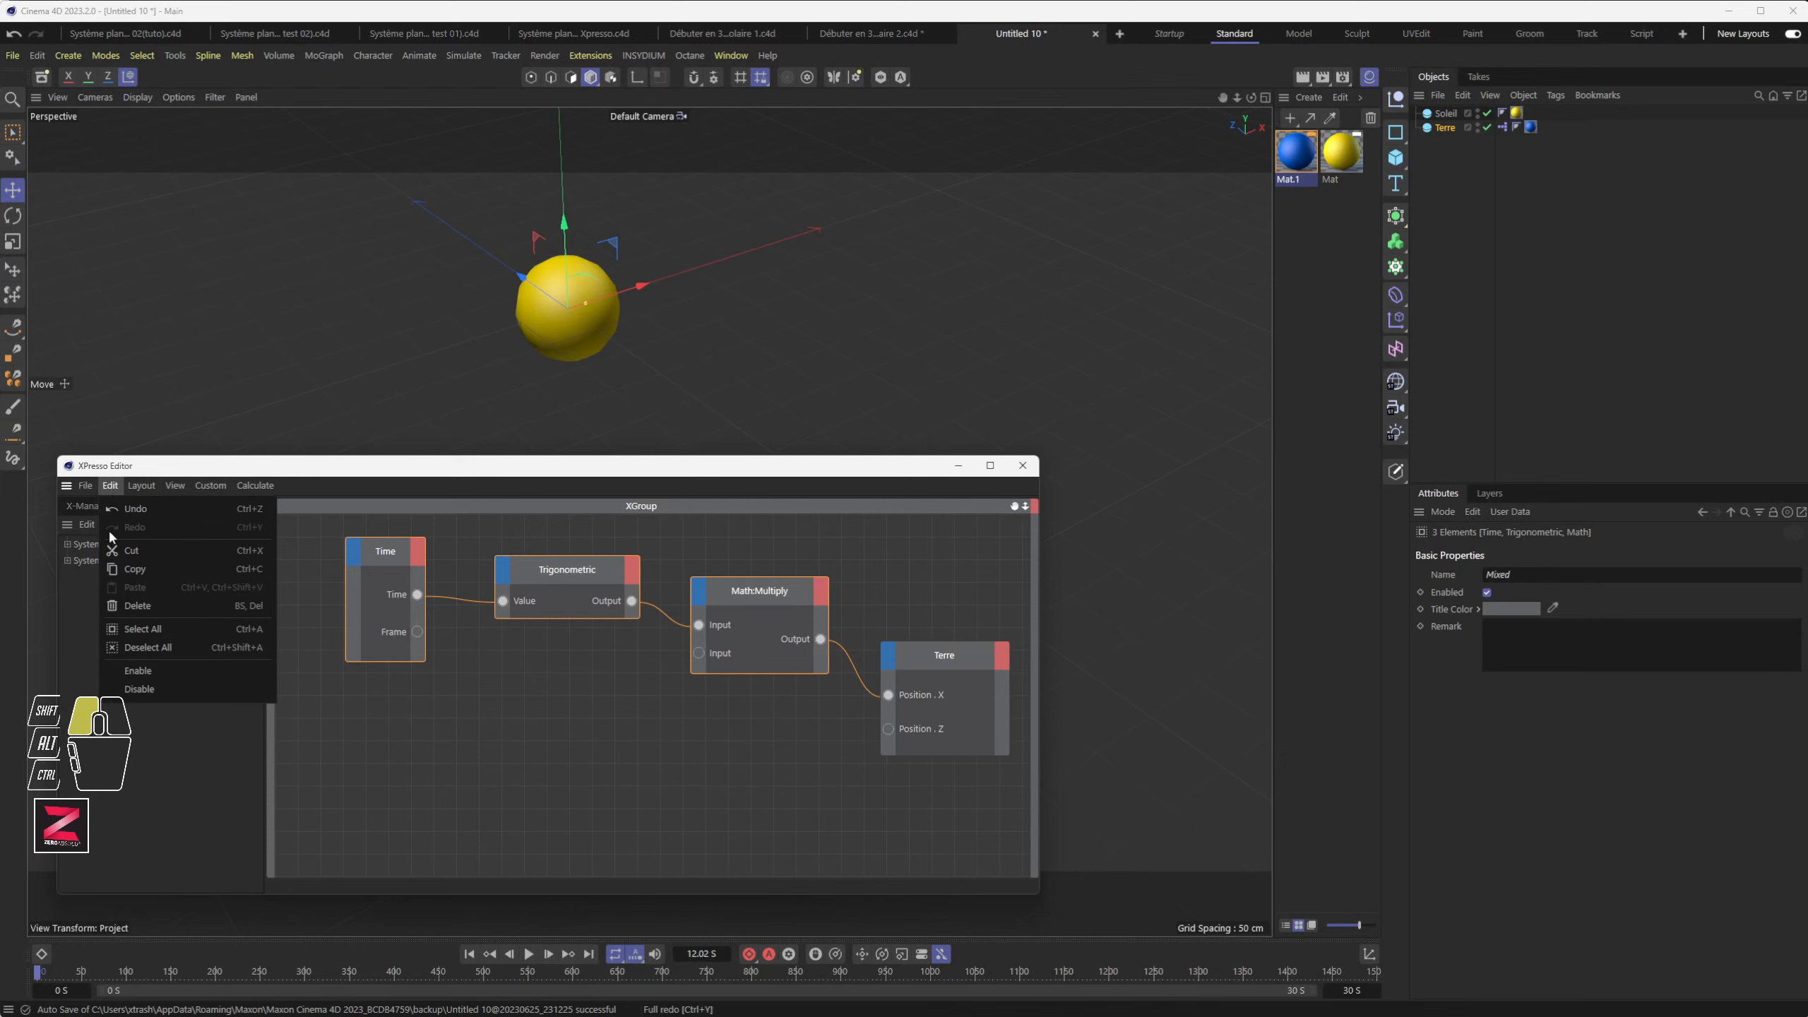
{"action": "left_click", "coordinate": [119, 574]}
{"action": "left_click", "coordinate": [424, 756]}
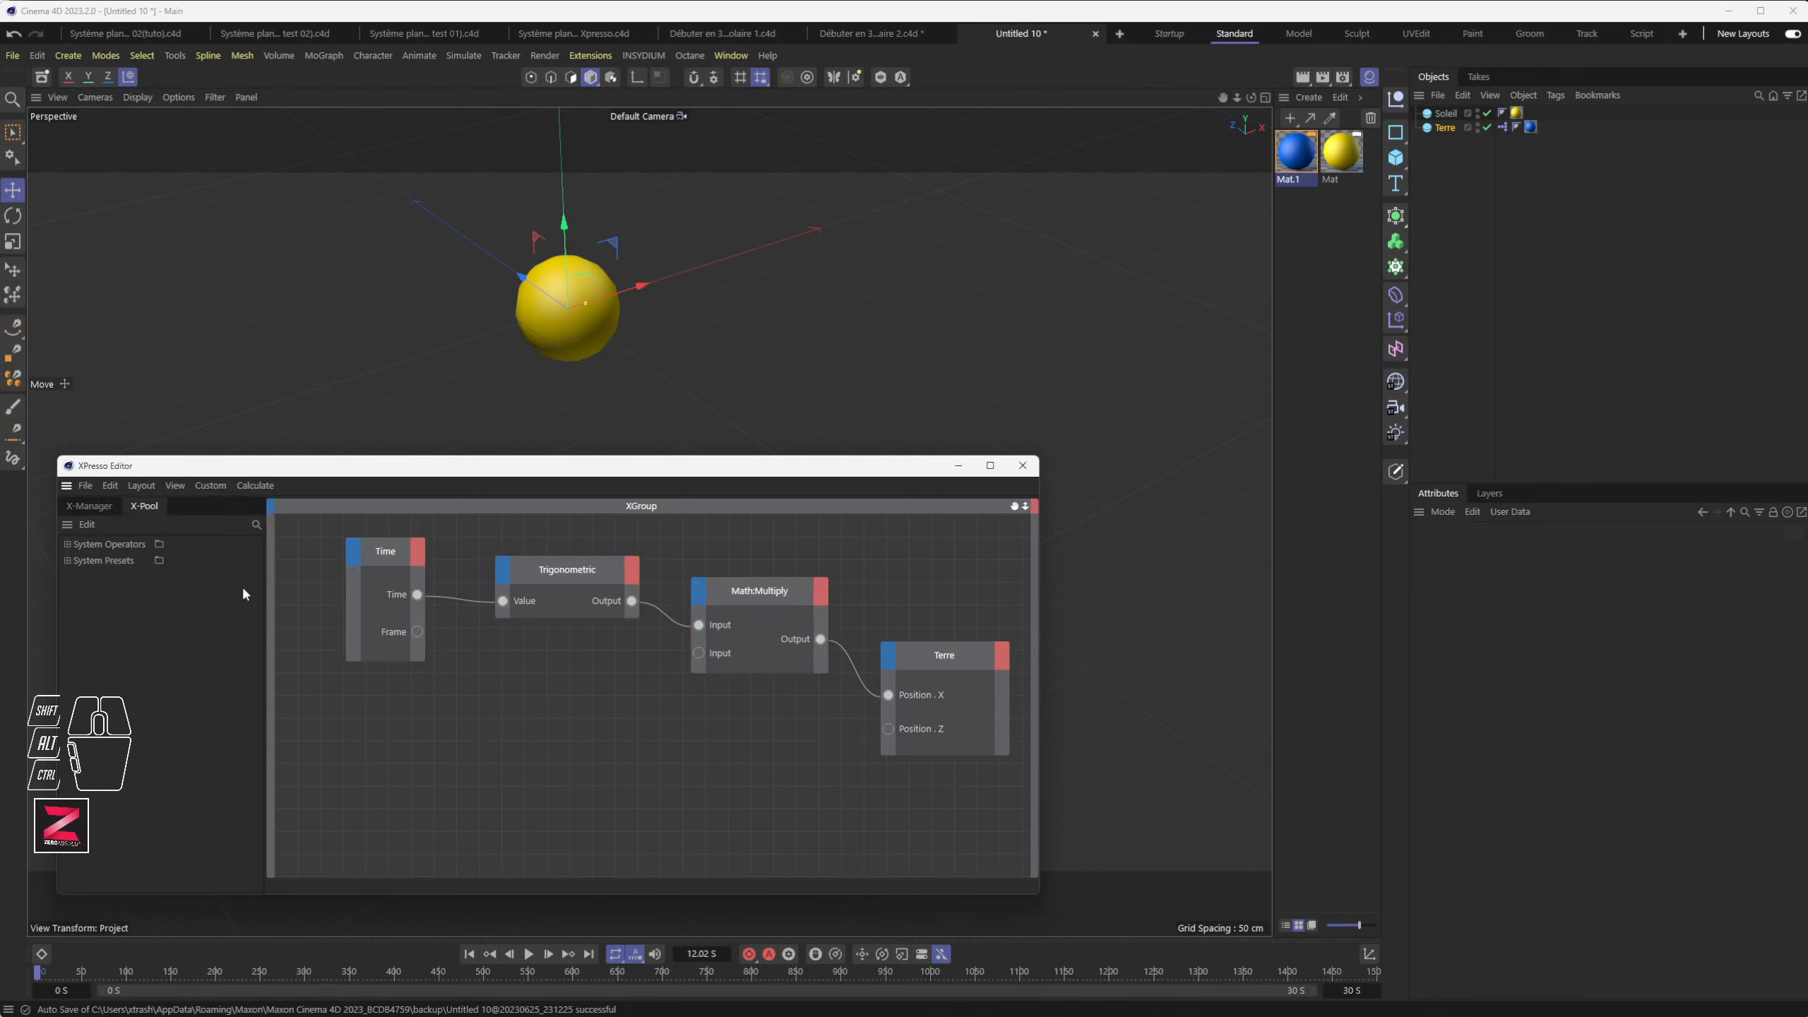
{"action": "left_click", "coordinate": [110, 486]}
{"action": "left_click", "coordinate": [133, 591]}
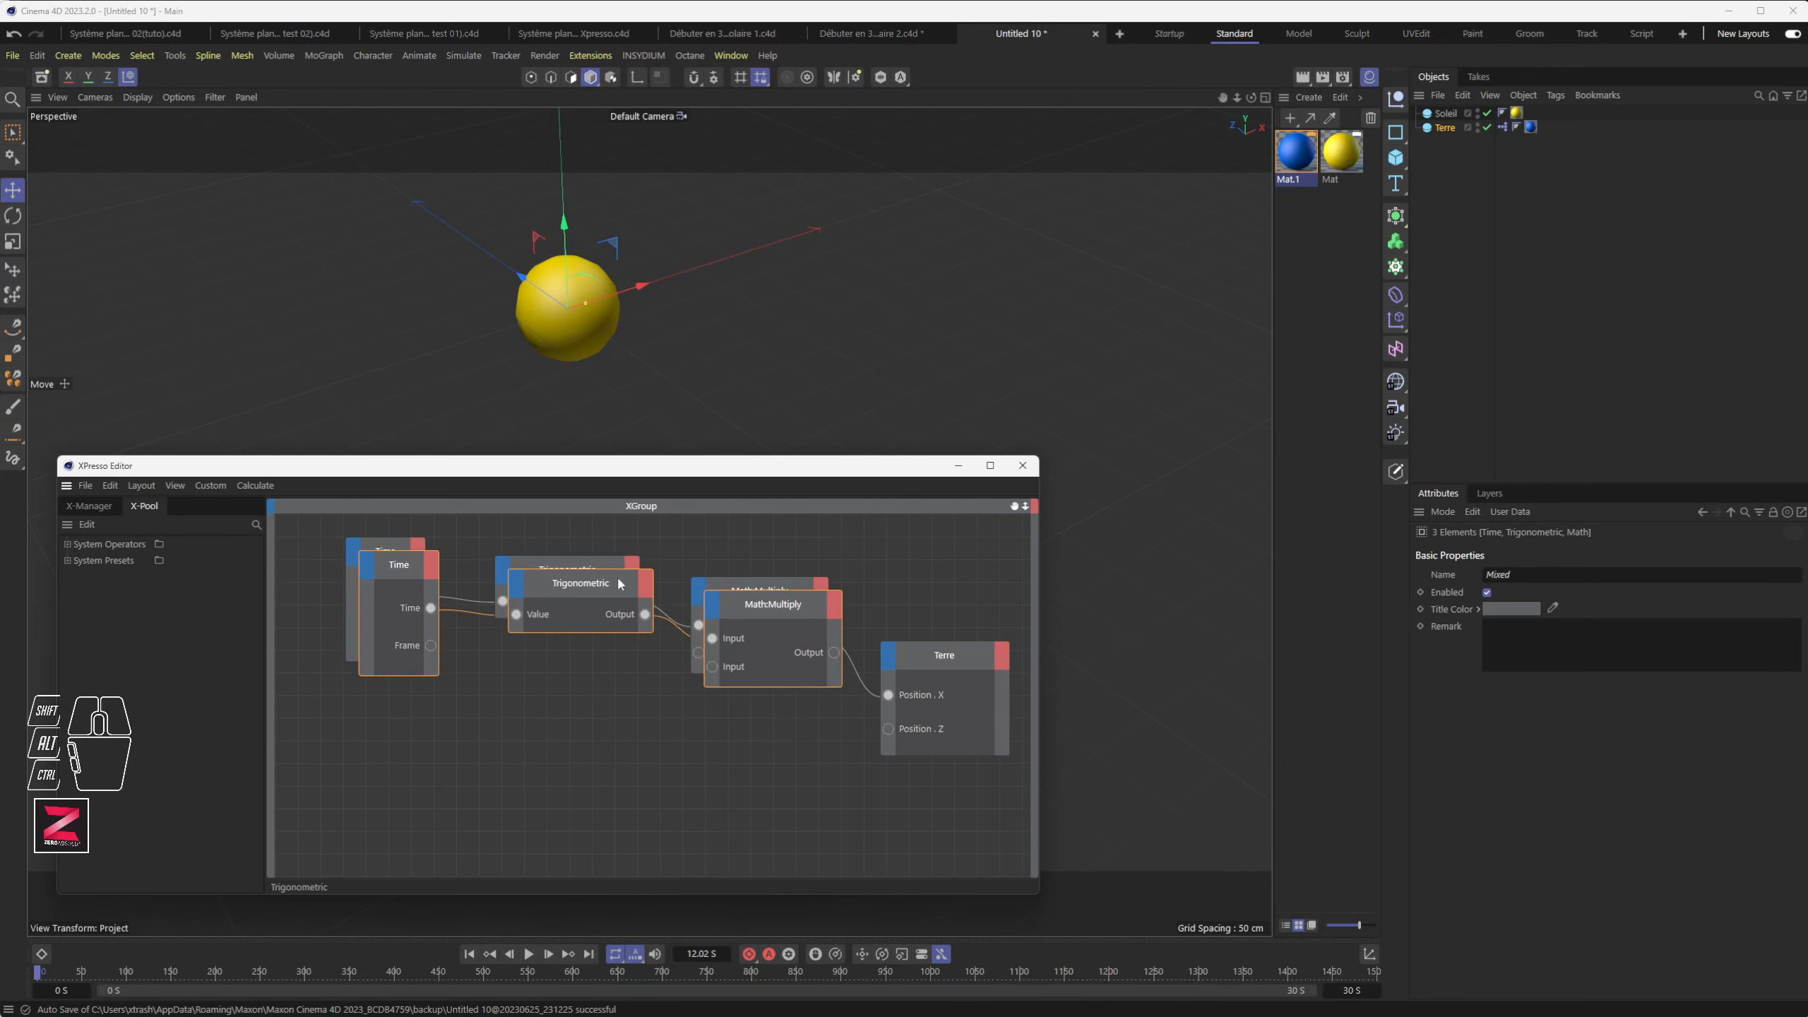
{"action": "left_click_drag", "start_coordinate": [618, 584], "coordinate": [598, 724]}
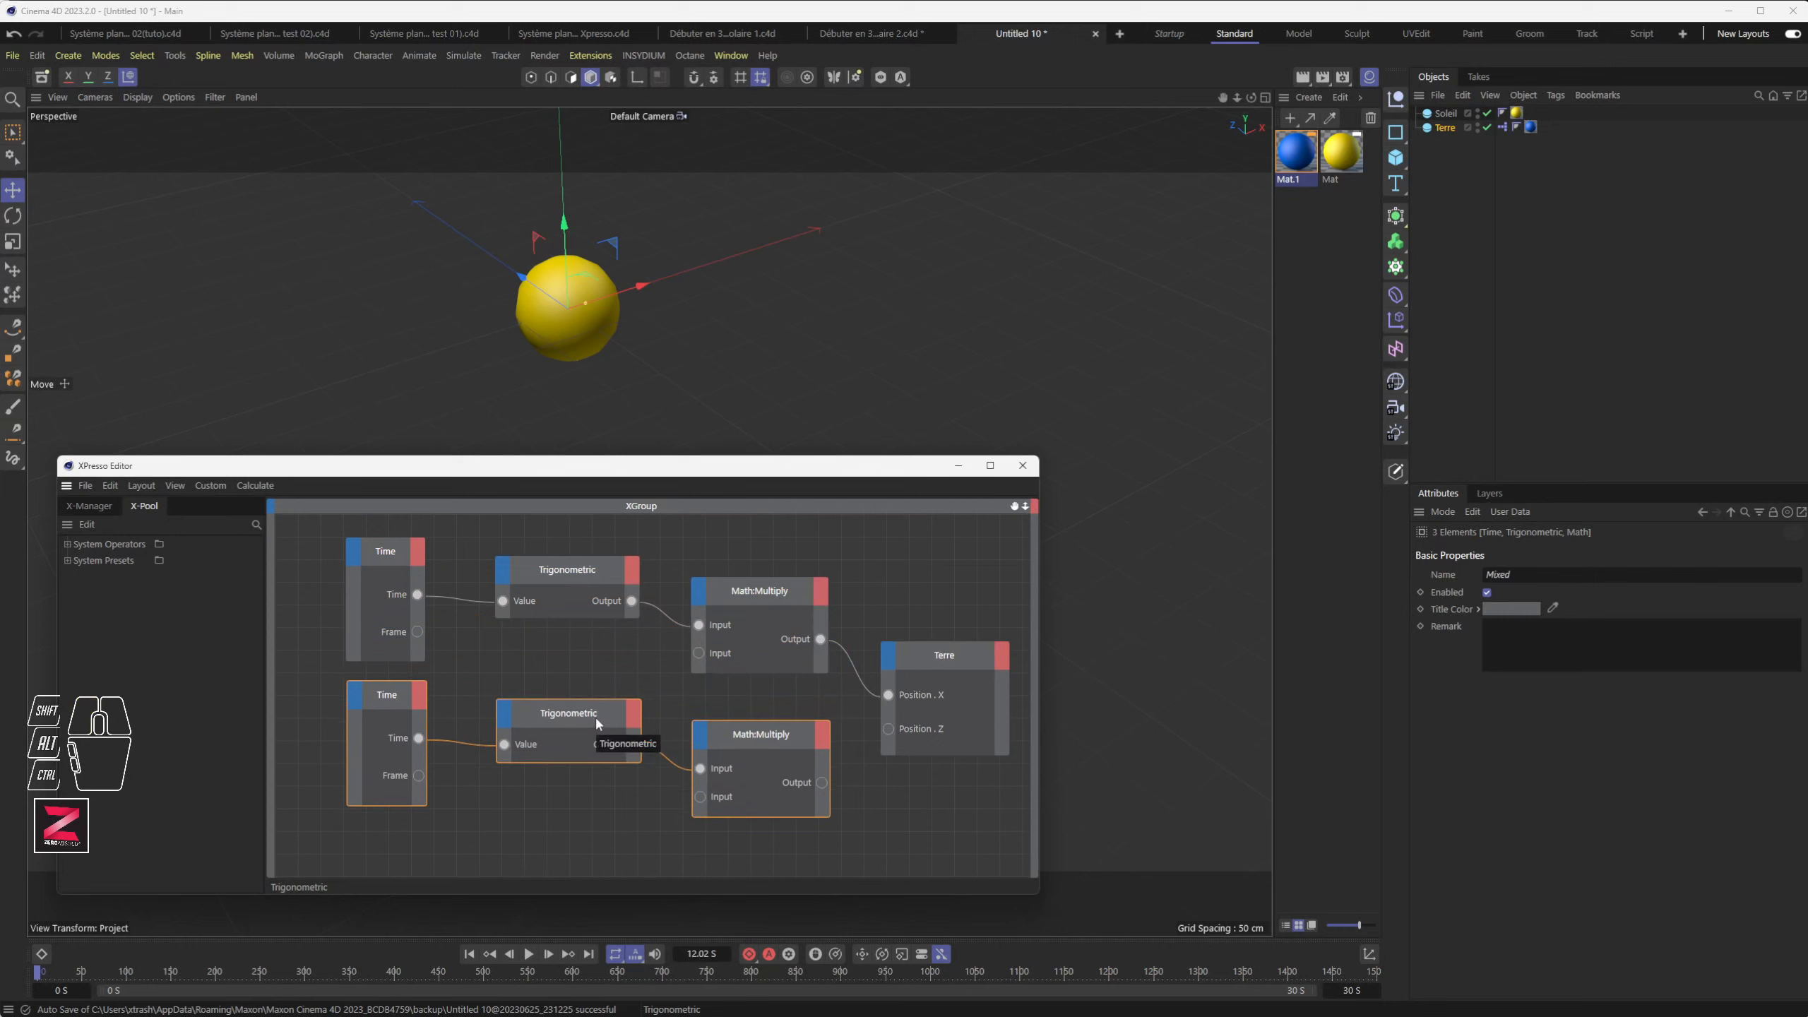
{"action": "key", "text": "Delete"}
Step: Duplicate the Time, Trigonometric and Math:Multiply chain below the original and connect the copy's output to Terre's Position.Z
{"action": "left_click_drag", "start_coordinate": [322, 534], "coordinate": [841, 721]}
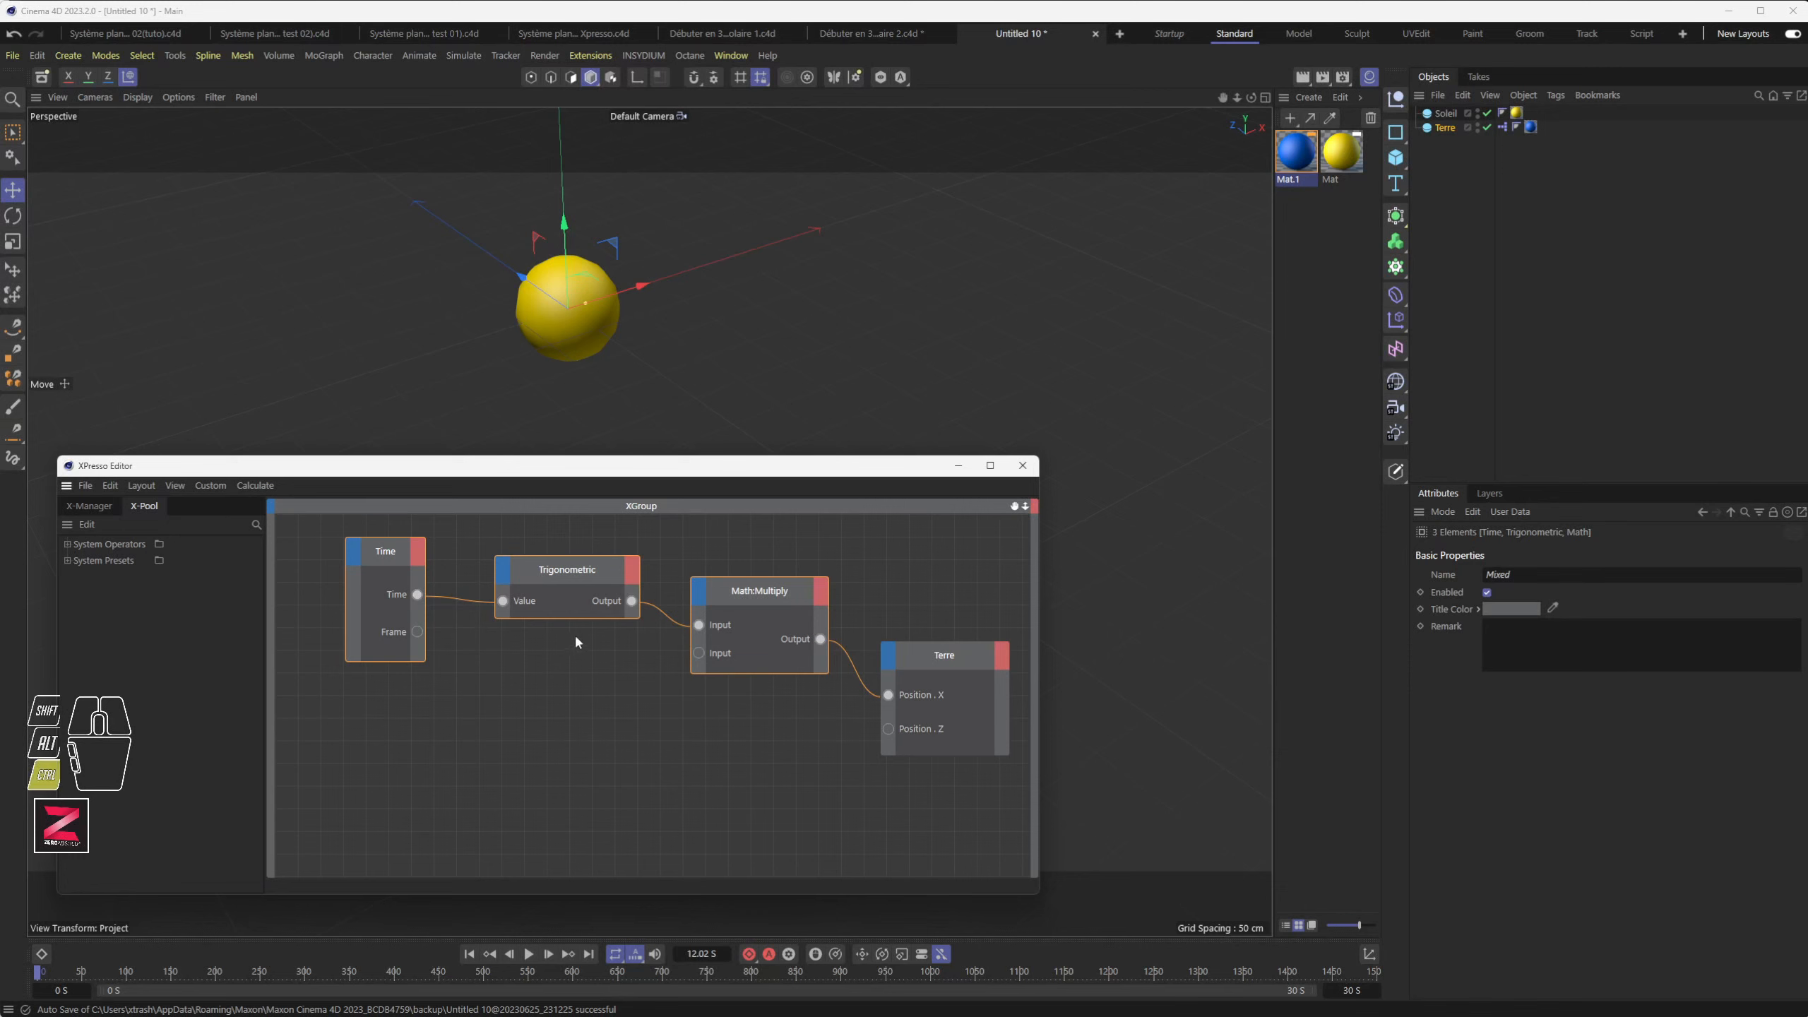
{"action": "left_click_drag", "start_coordinate": [579, 570], "coordinate": [578, 720]}
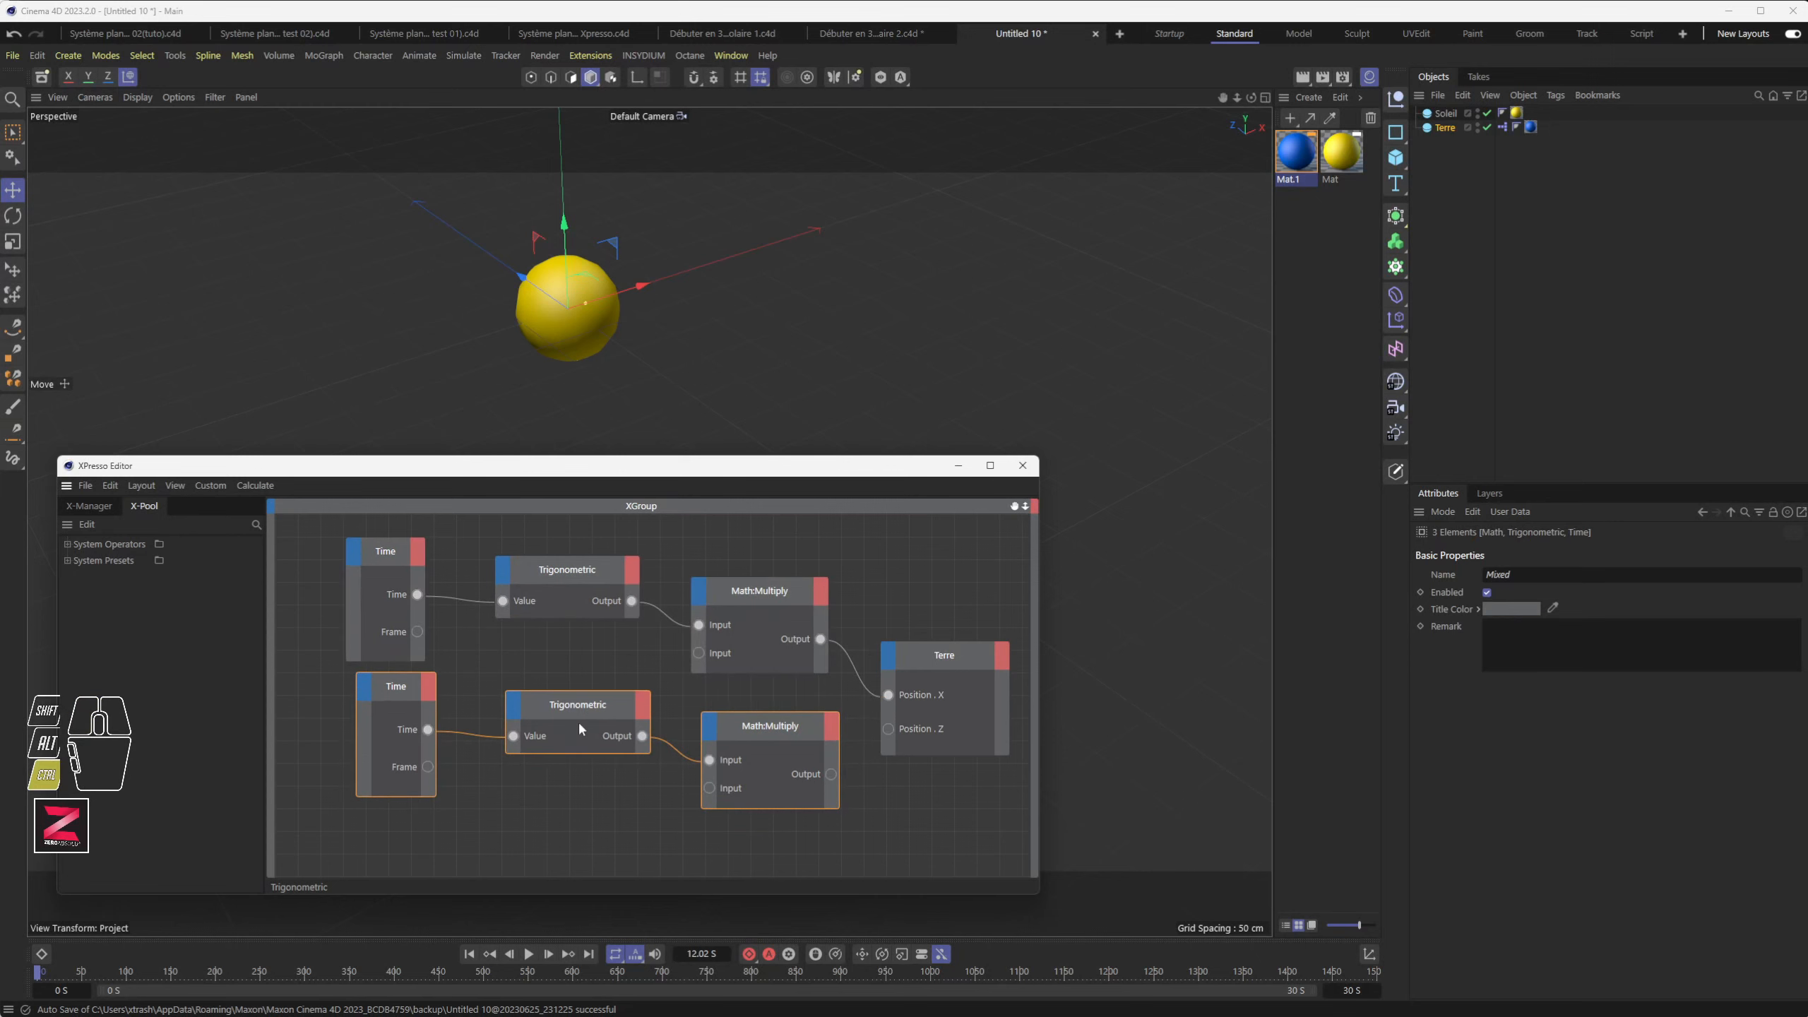
{"action": "left_click_drag", "start_coordinate": [314, 687], "coordinate": [804, 826]}
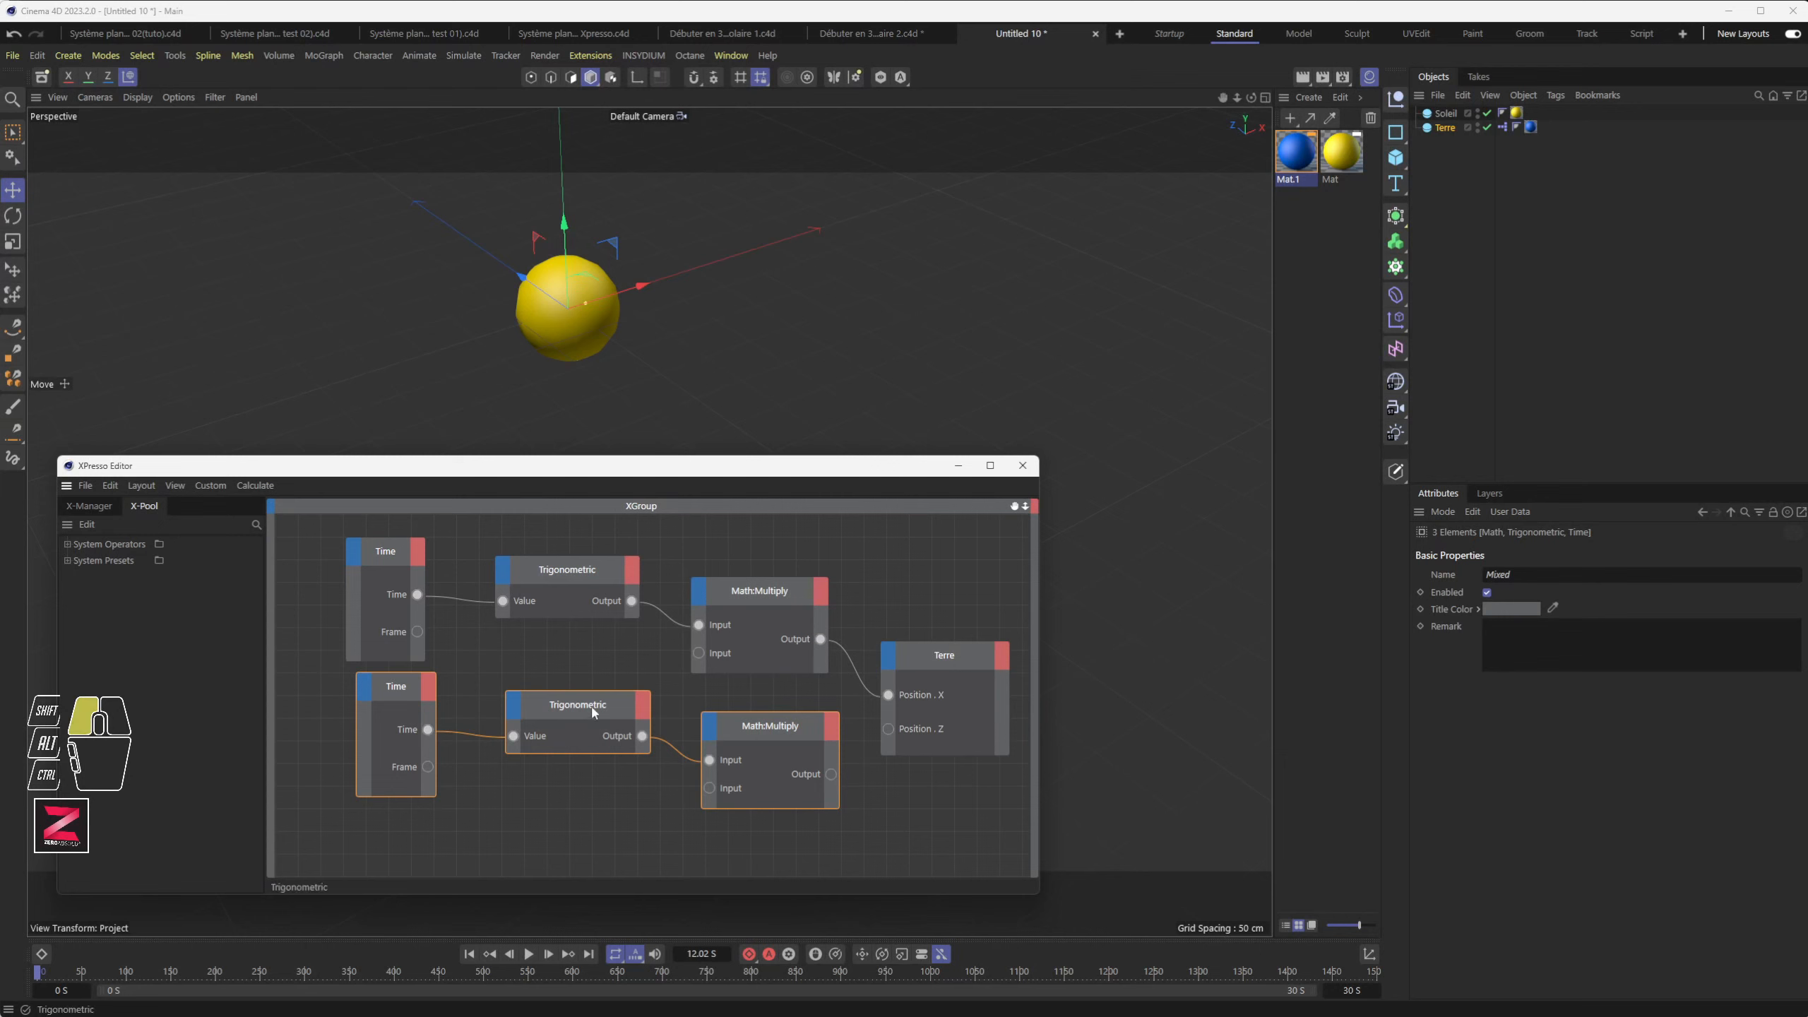
{"action": "left_click_drag", "start_coordinate": [593, 711], "coordinate": [579, 742]}
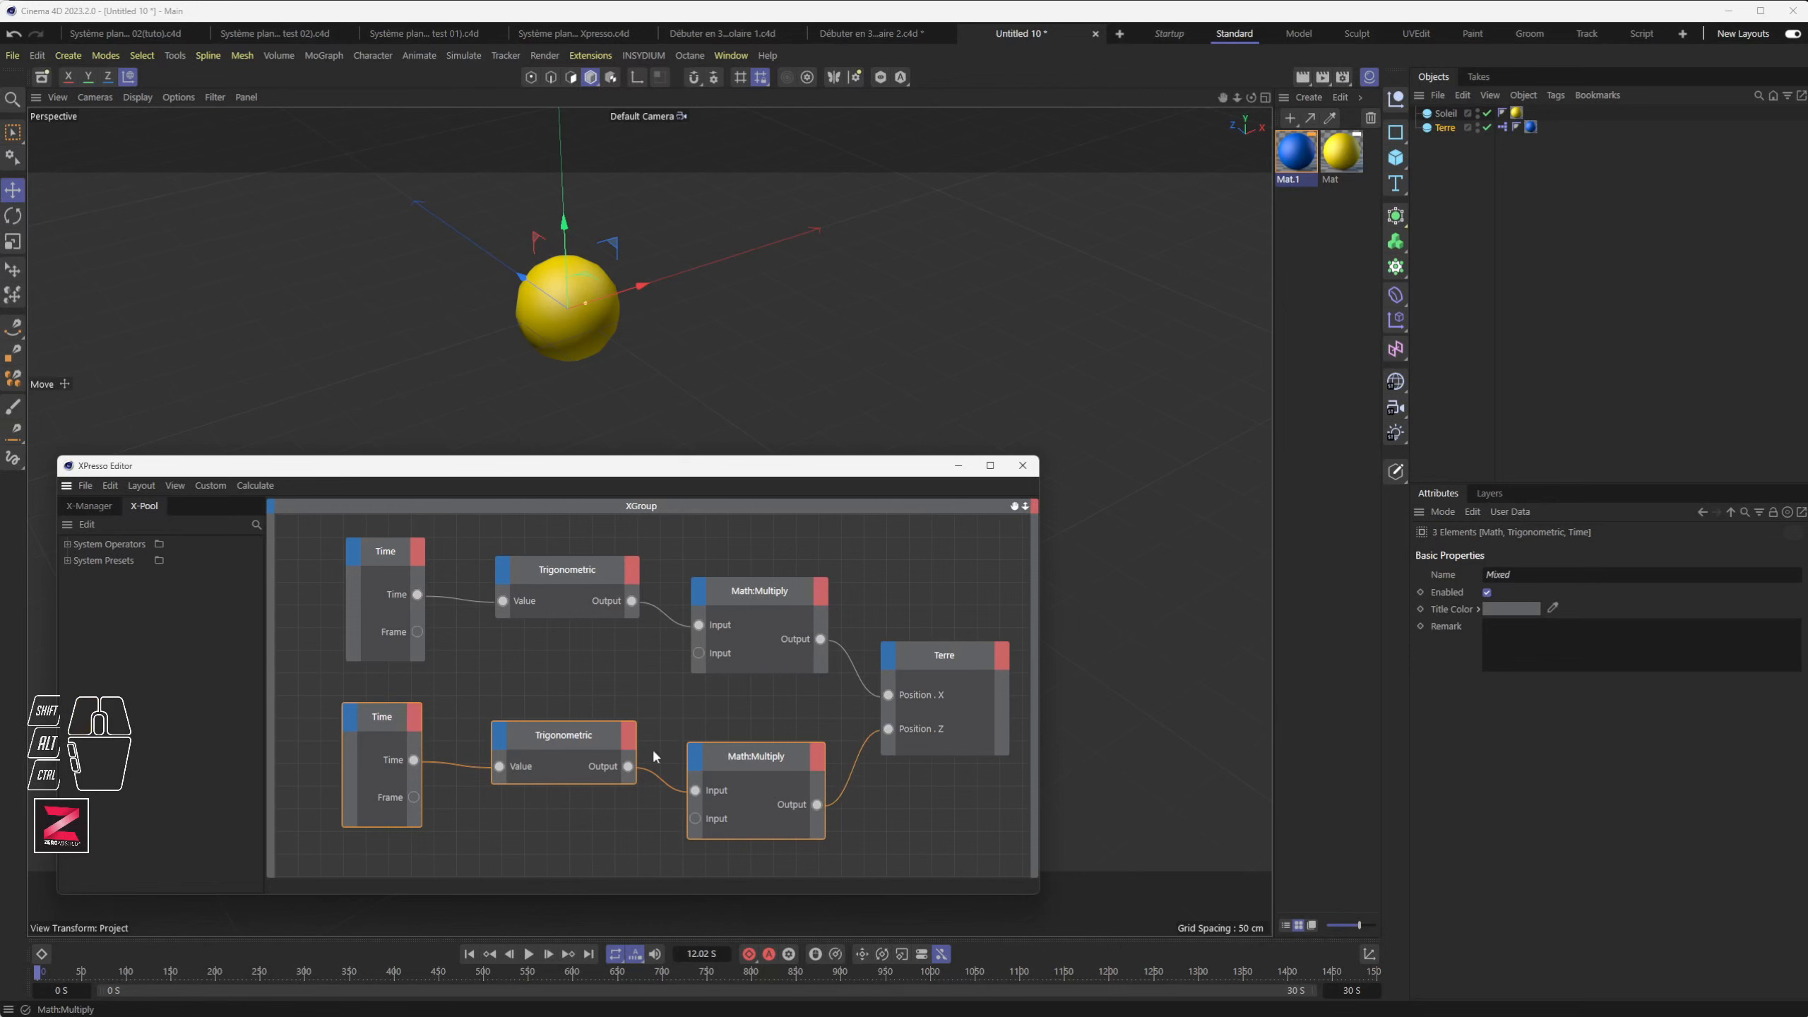
Step: Show the duplicated Trigonometric node's properties to check which function it uses
{"action": "left_click", "coordinate": [544, 736]}
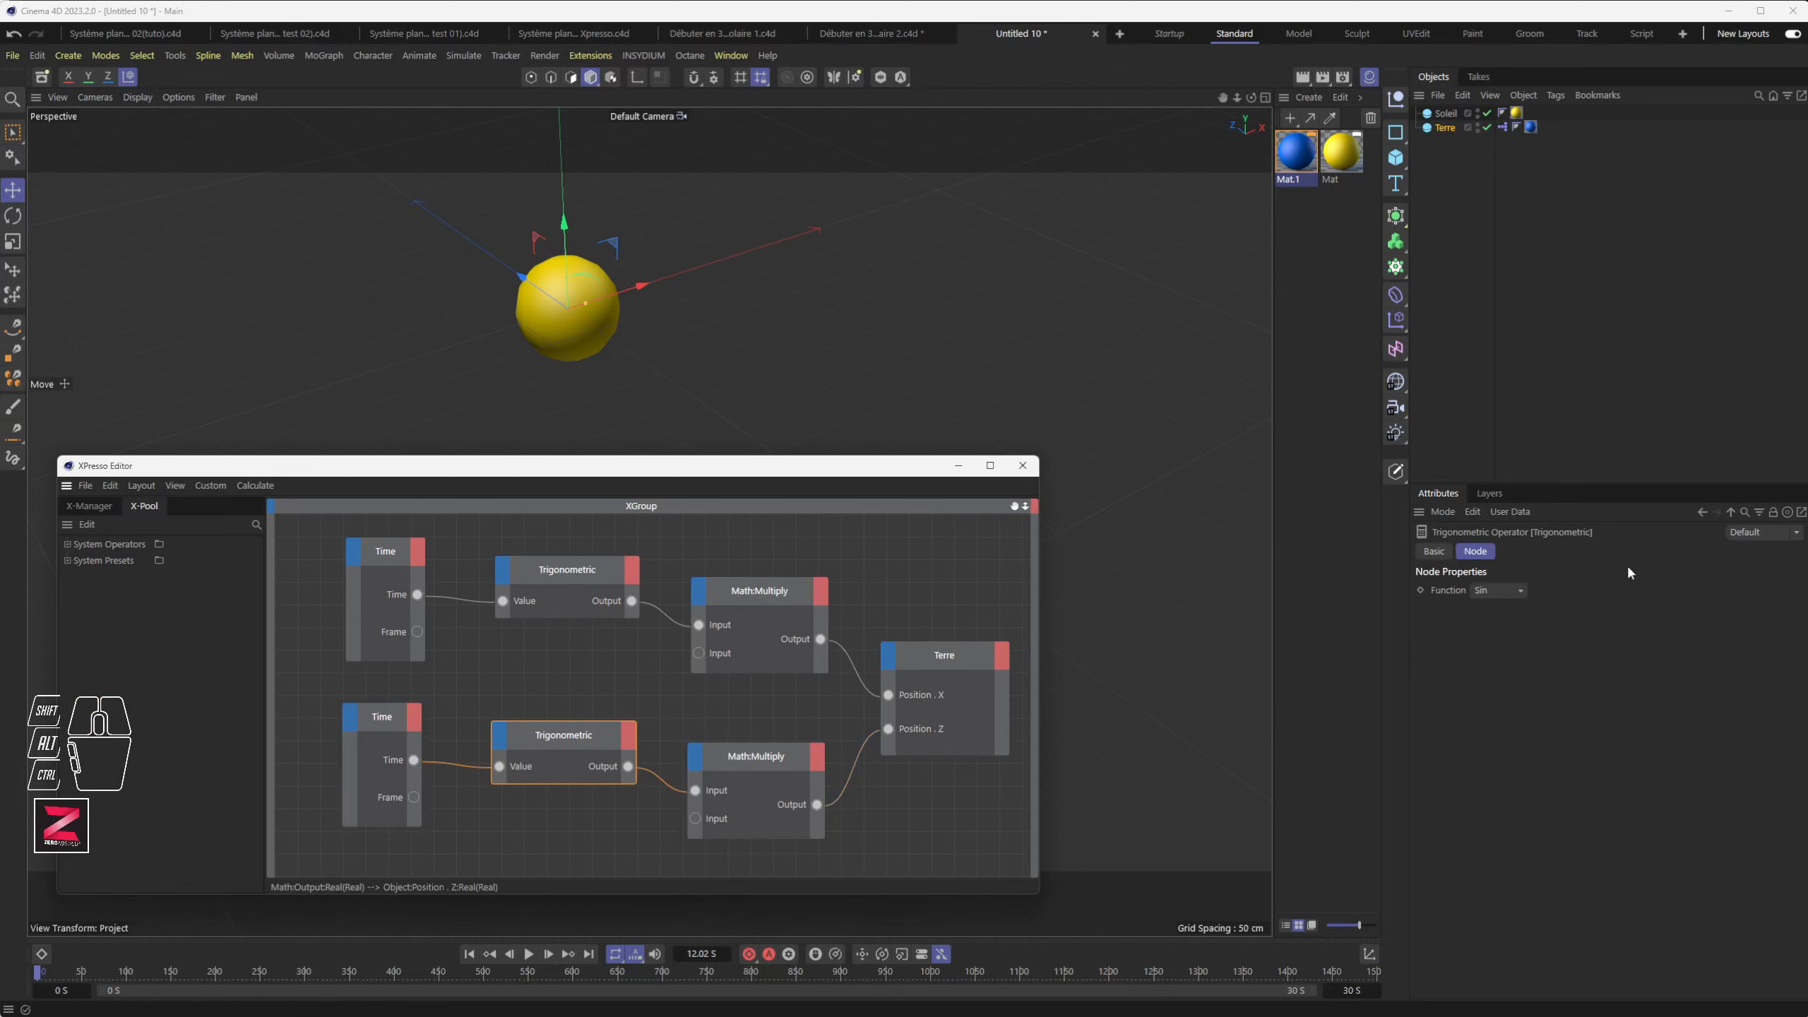
{"action": "left_click", "coordinate": [1523, 593]}
{"action": "scroll", "coordinate": [675, 365], "scroll_direction": "down", "scroll_amount": 3}
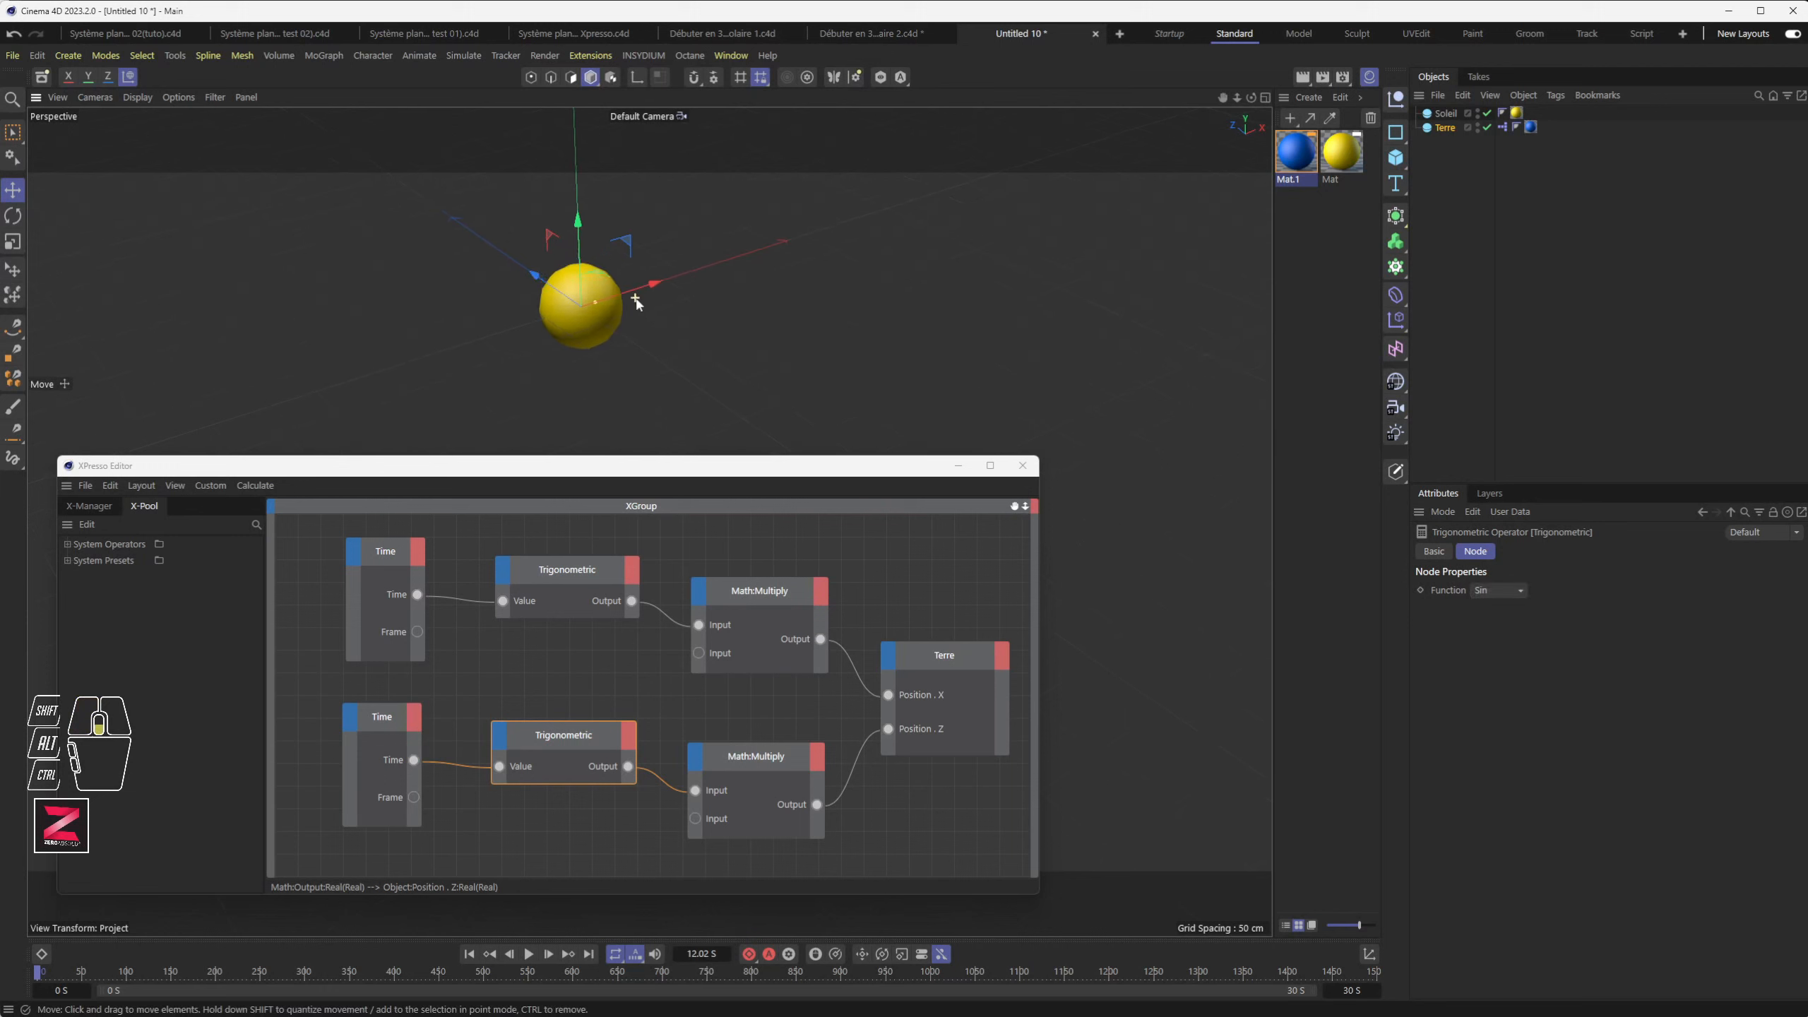
Step: Play the animation and frame the sun and Terre to watch how Terre moves along X and Z
{"action": "left_click_drag", "start_coordinate": [677, 363], "coordinate": [635, 412], "text": "alt"}
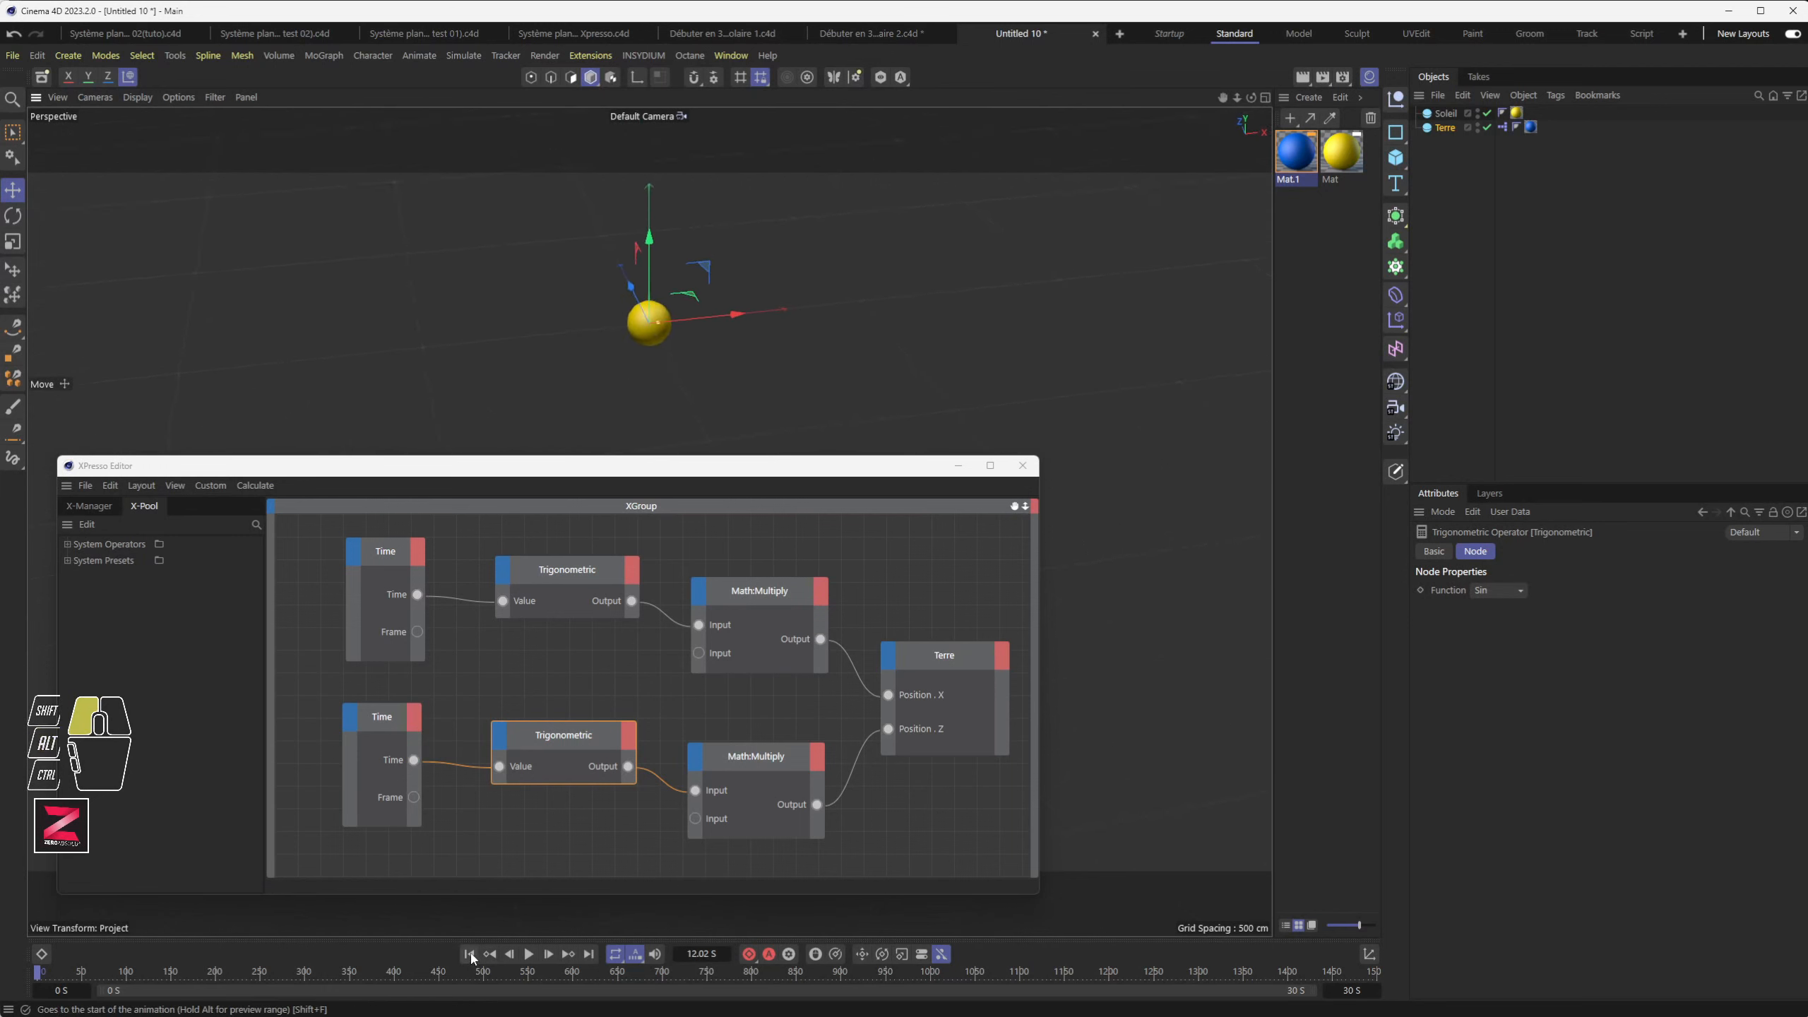
{"action": "left_click", "coordinate": [528, 954]}
{"action": "left_click_drag", "start_coordinate": [753, 433], "coordinate": [720, 394], "text": "alt"}
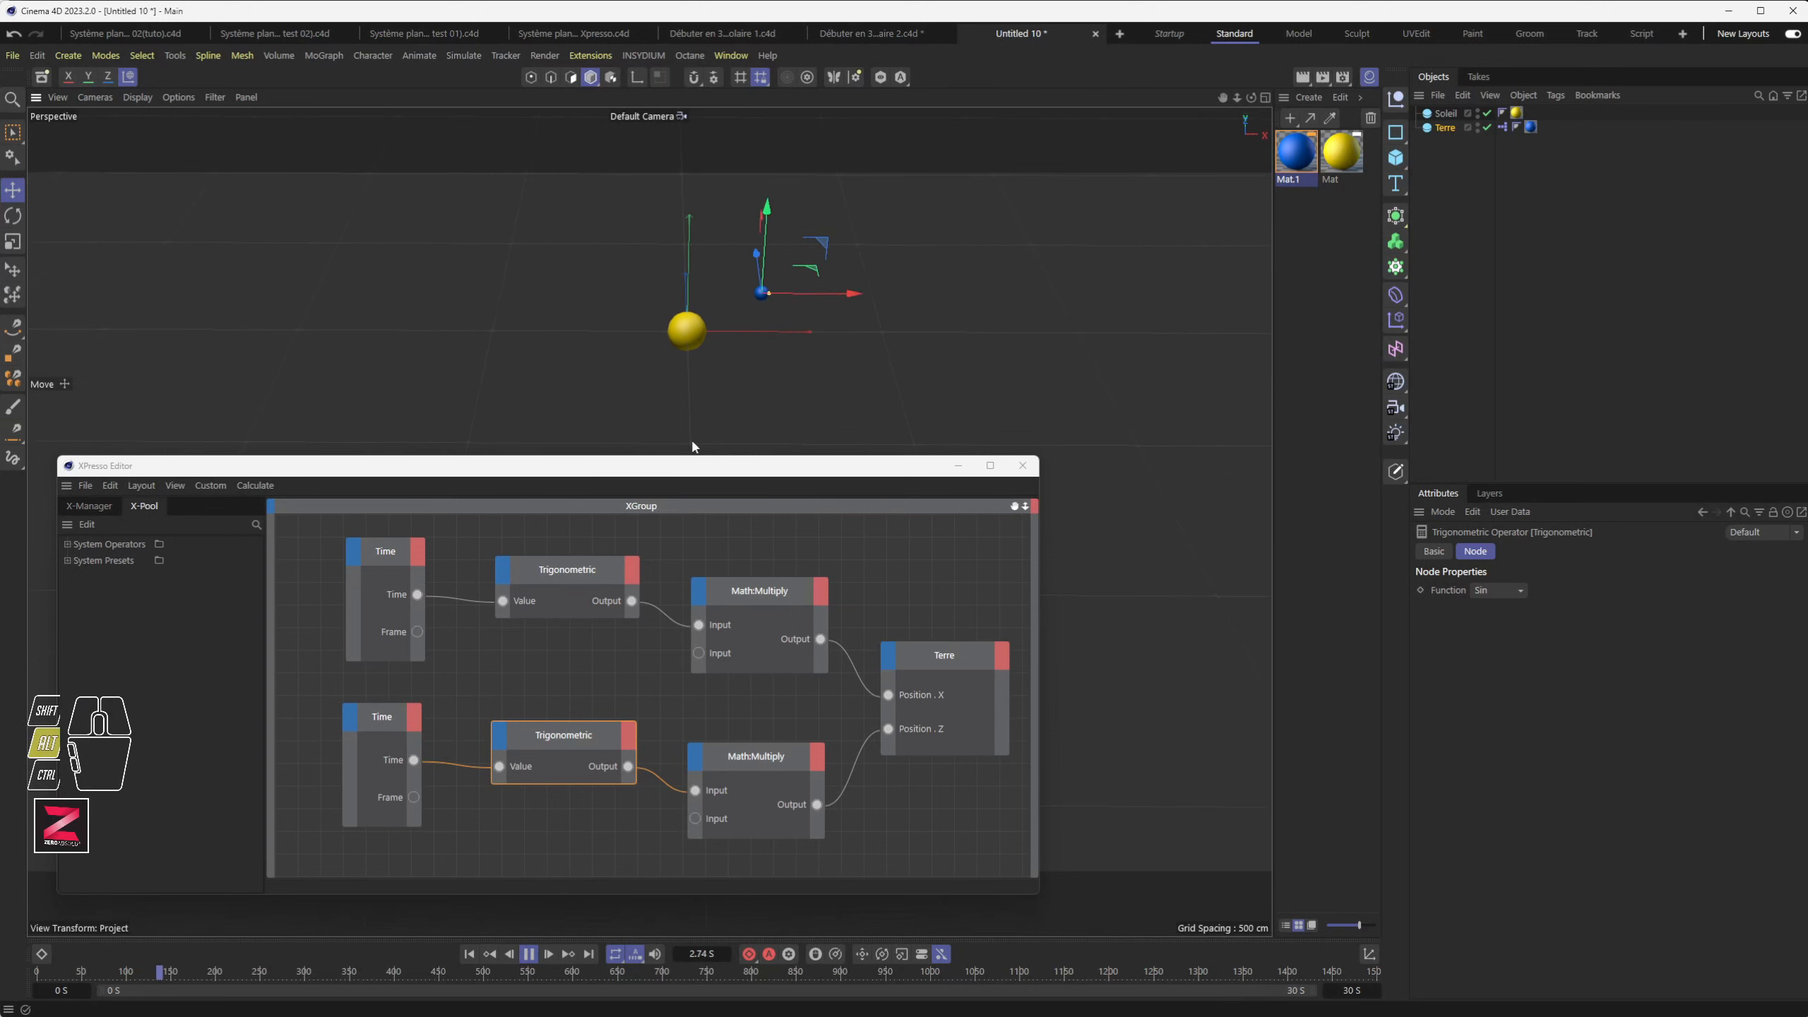
{"action": "left_click_drag", "start_coordinate": [694, 458], "coordinate": [642, 447]}
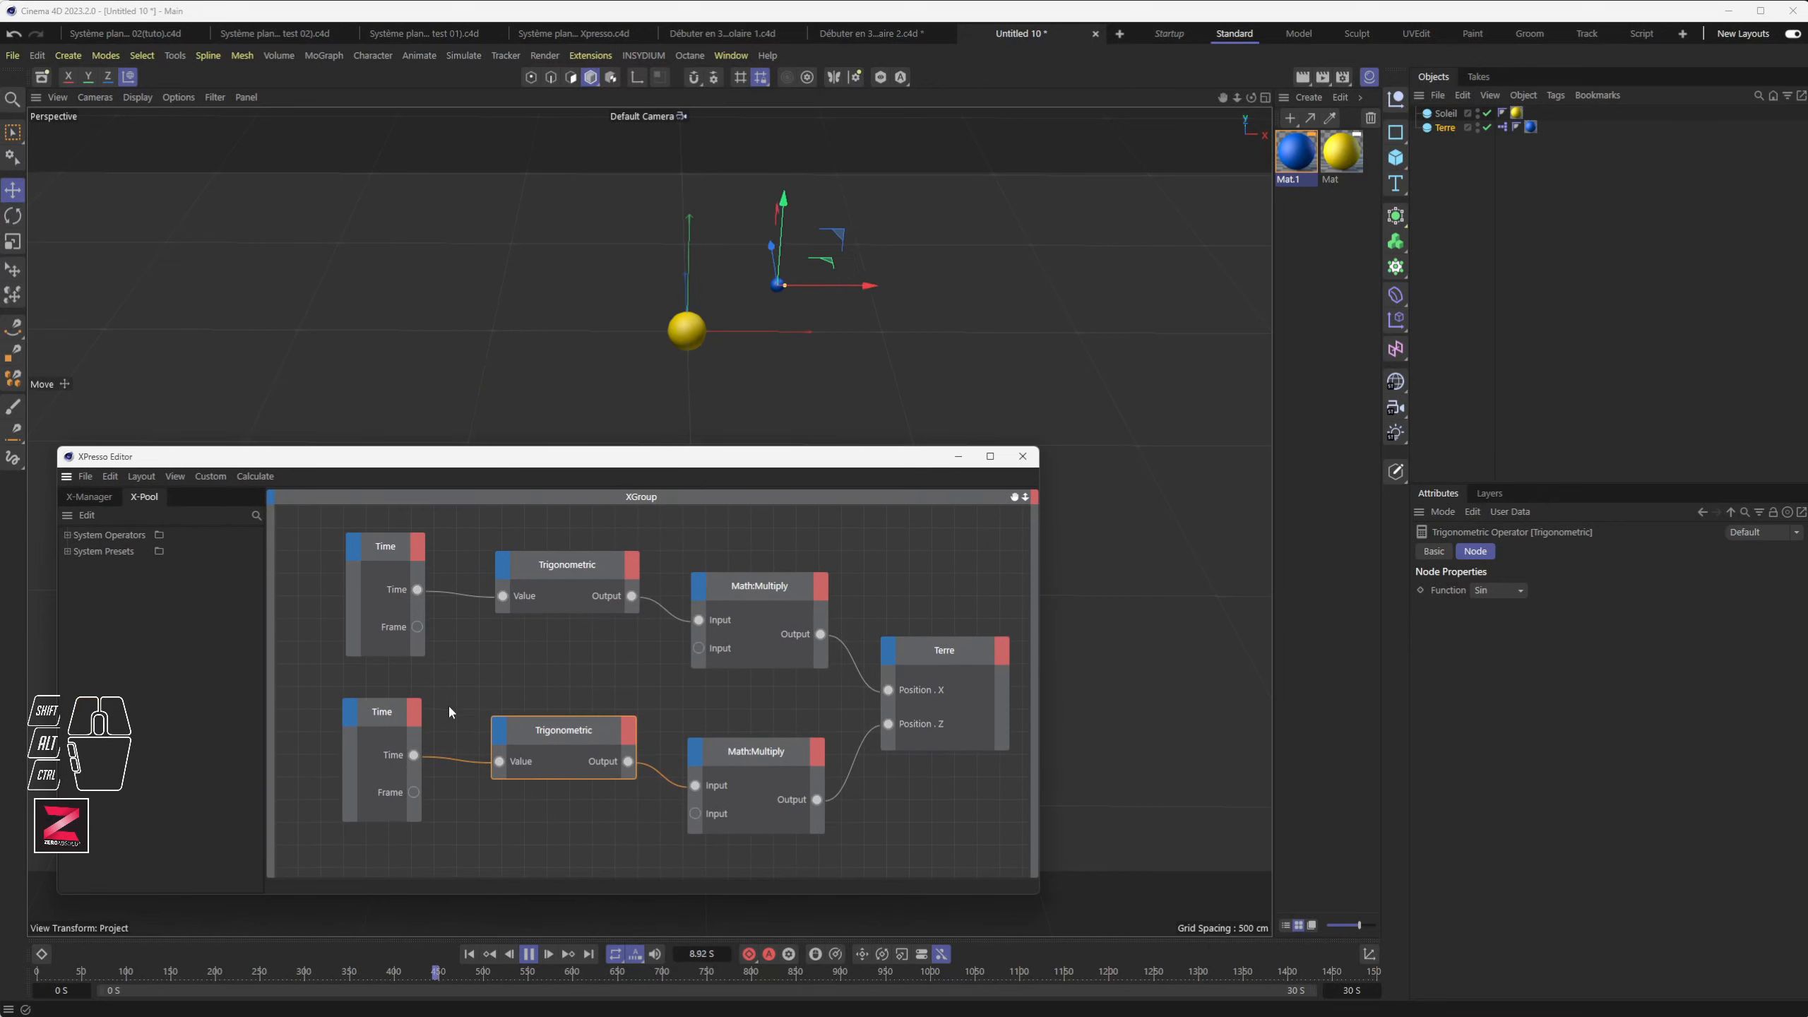
Step: Change the lower Trigonometric node's function to Cos, watch the orbit above the XPresso Editor, and stop playback
{"action": "left_click", "coordinate": [379, 712]}
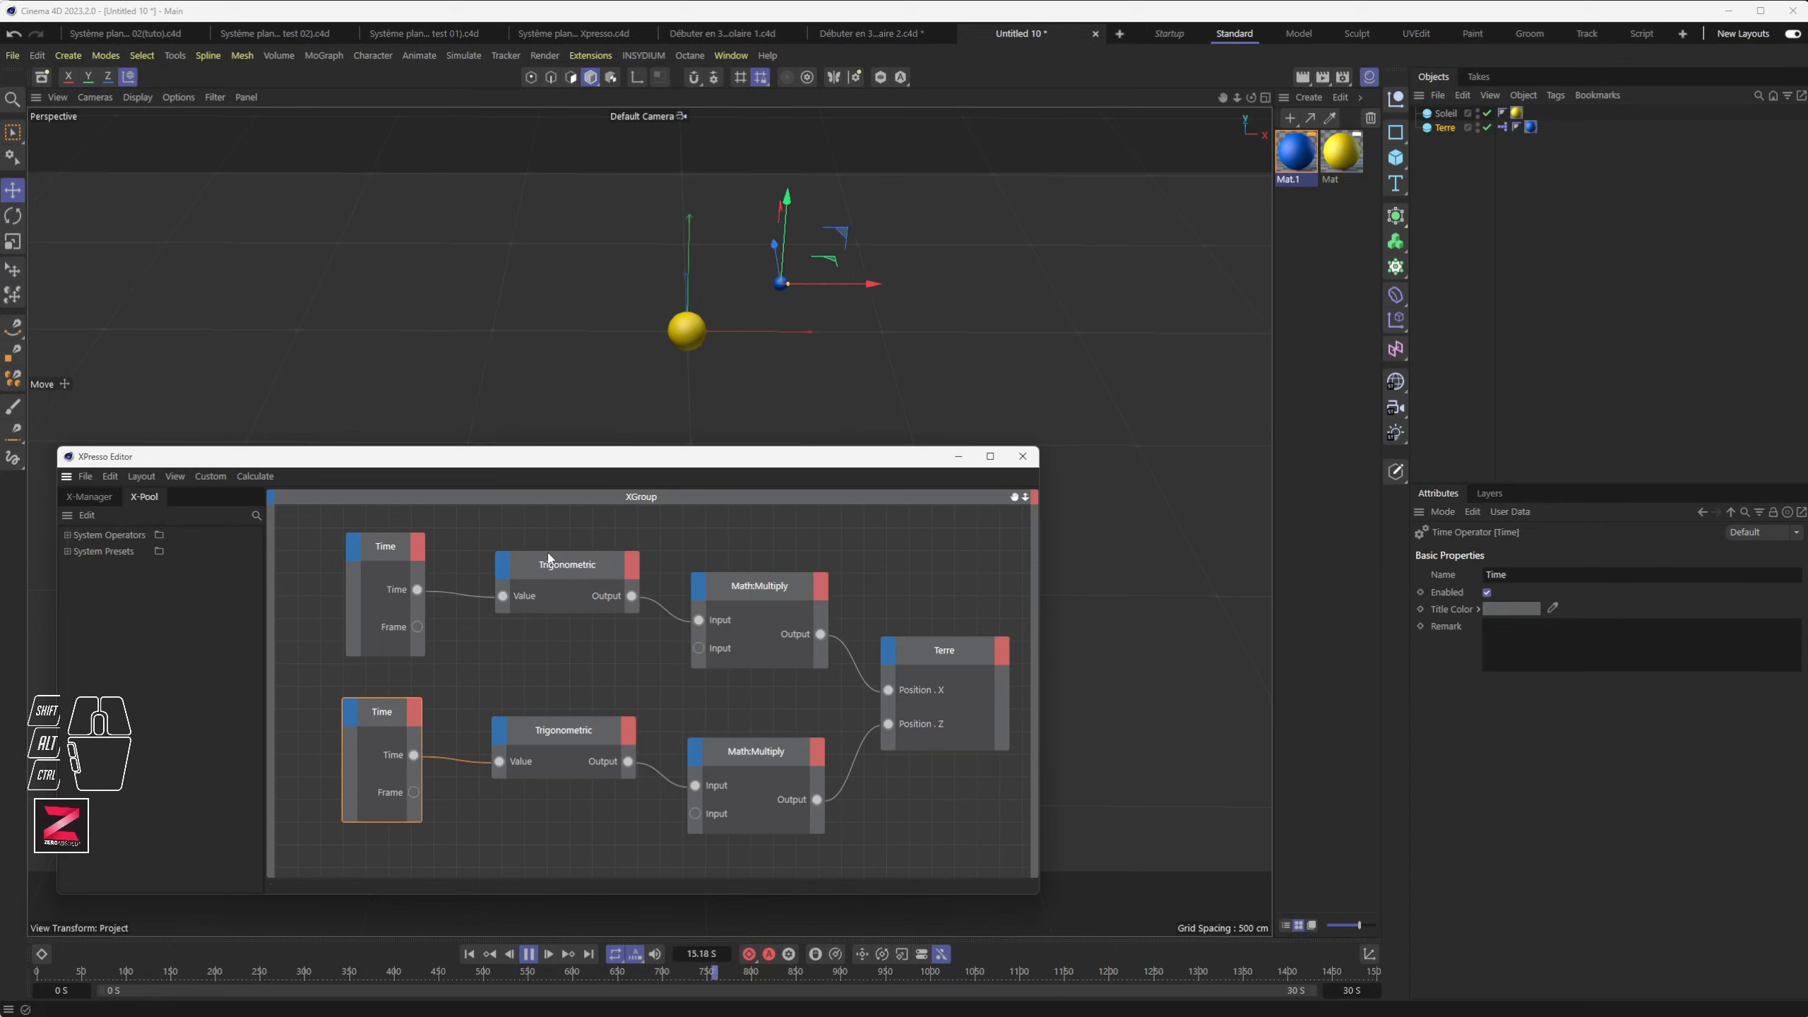
{"action": "left_click", "coordinate": [567, 733]}
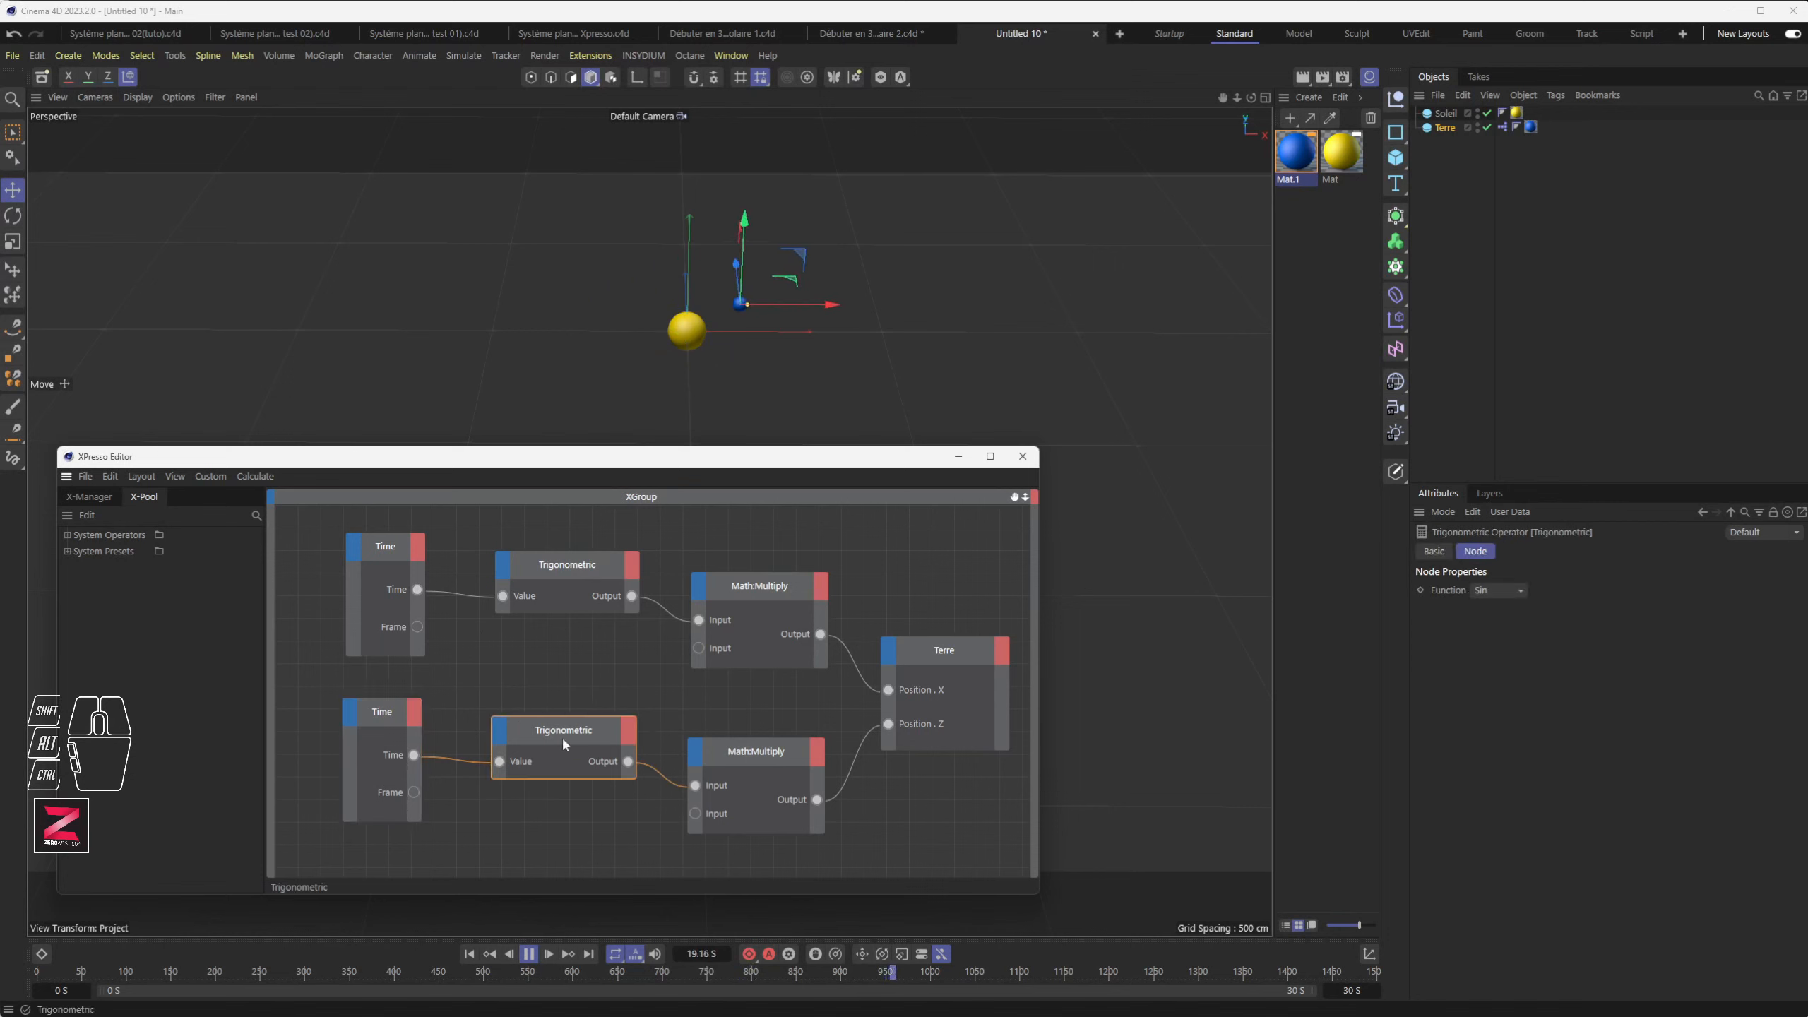
{"action": "left_click", "coordinate": [1490, 590]}
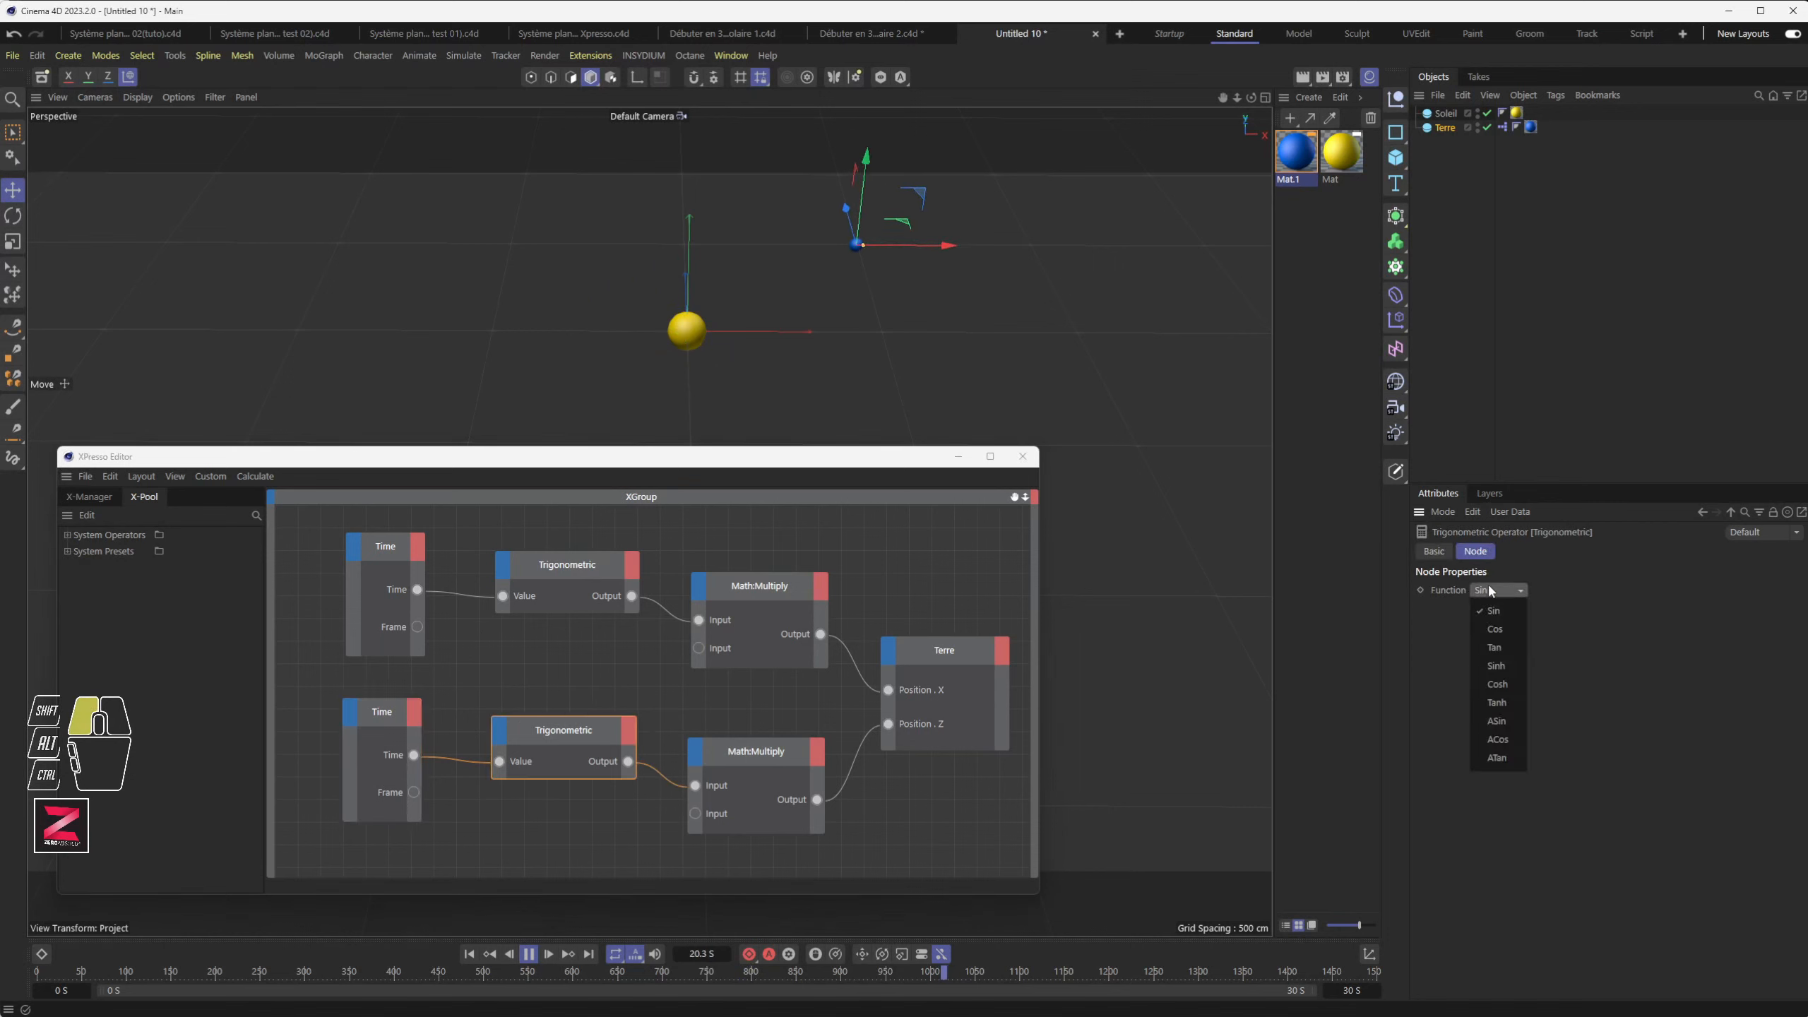
{"action": "left_click", "coordinate": [1498, 629]}
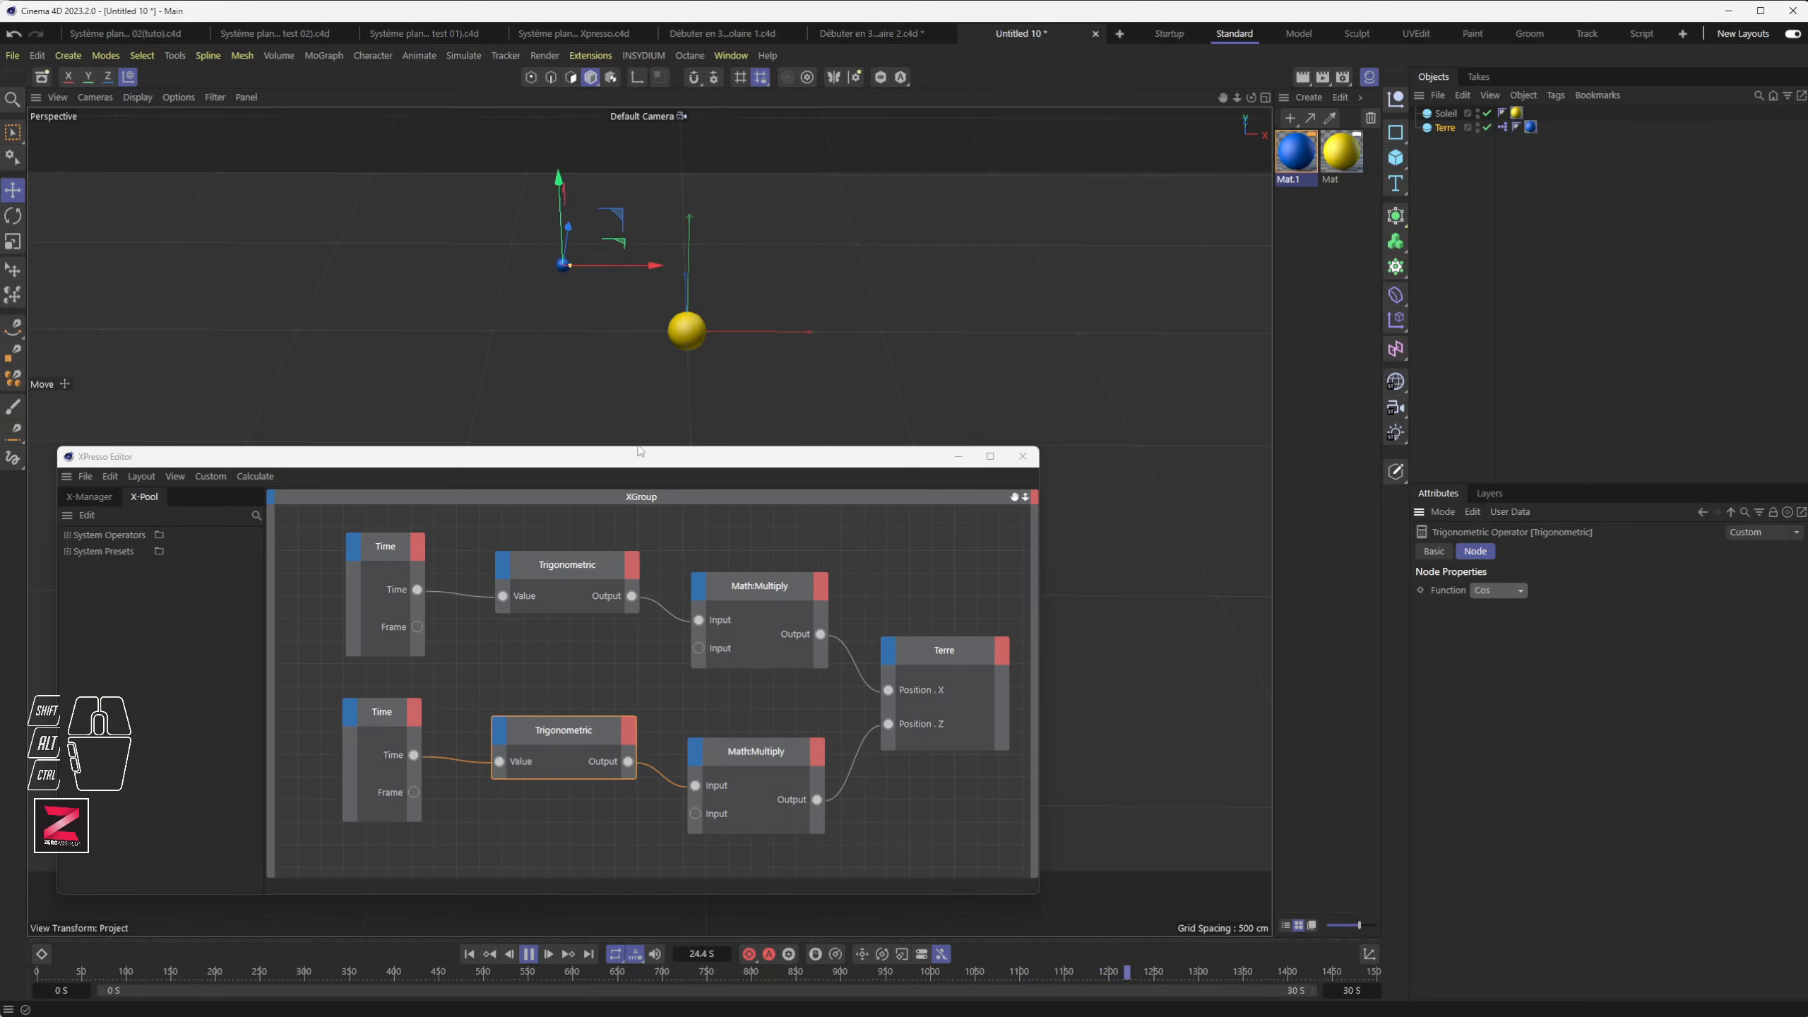
{"action": "left_click_drag", "start_coordinate": [640, 450], "coordinate": [639, 503]}
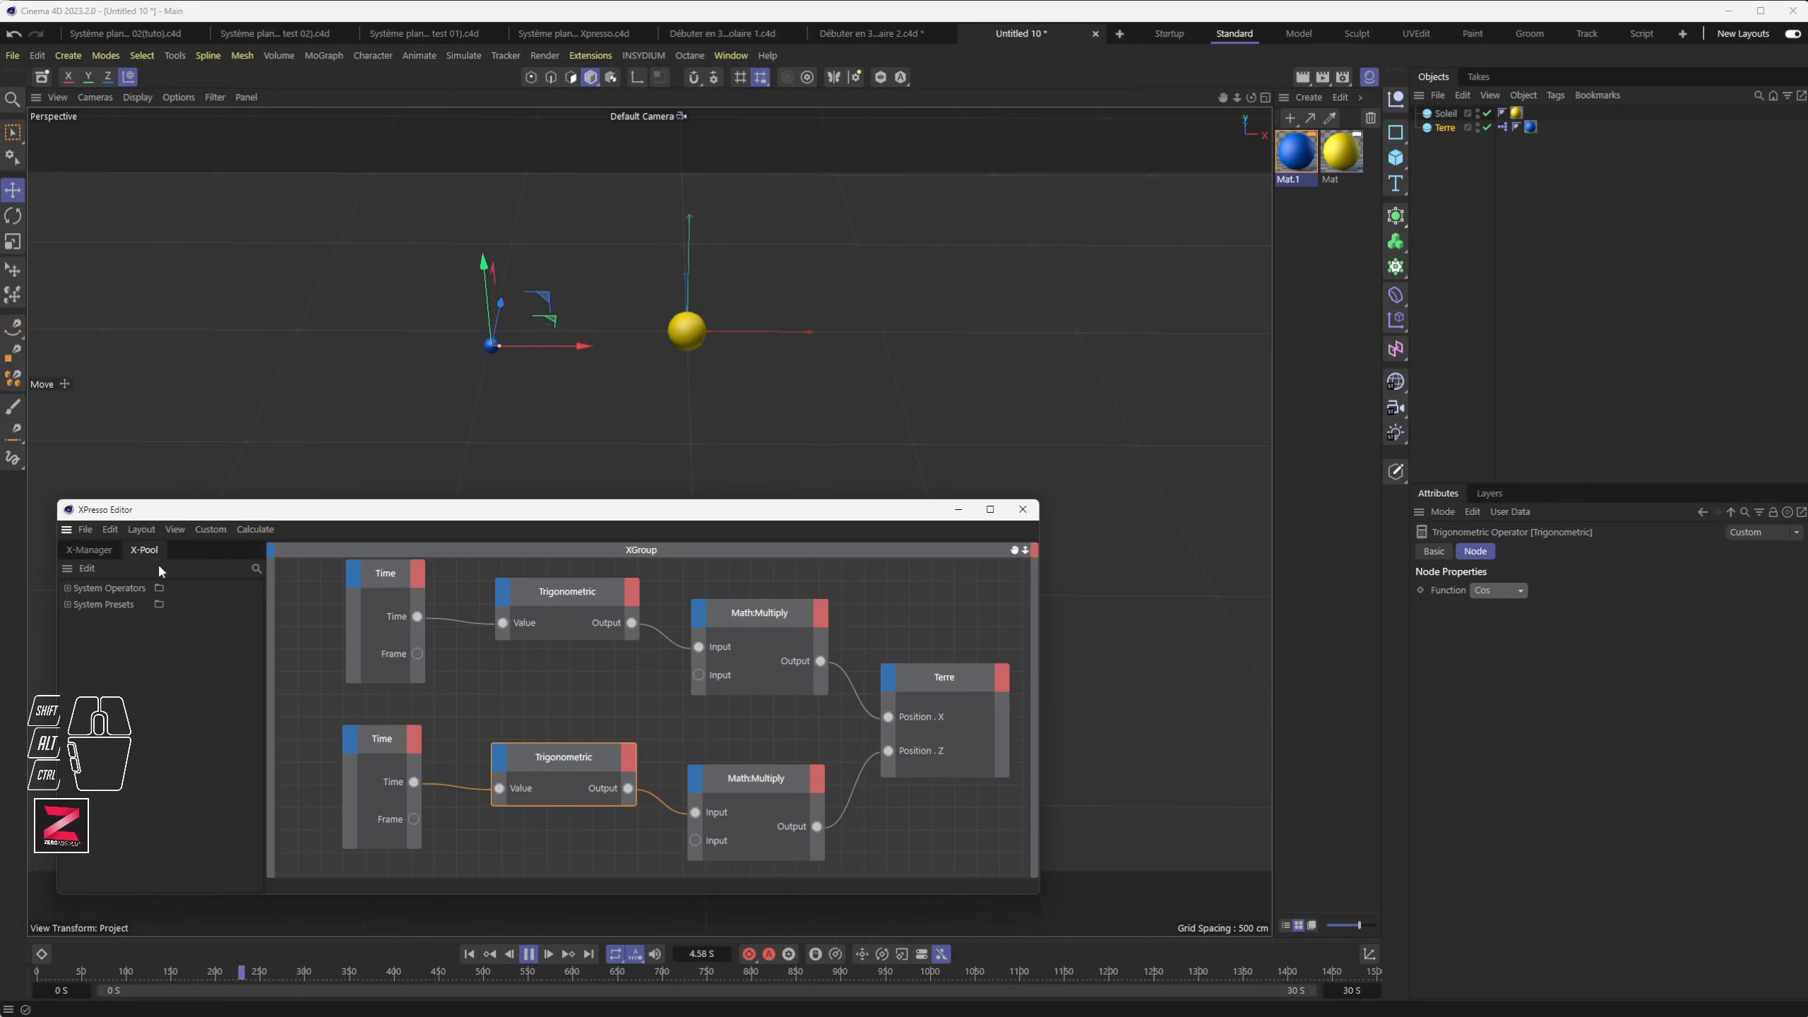
{"action": "left_click", "coordinate": [532, 956]}
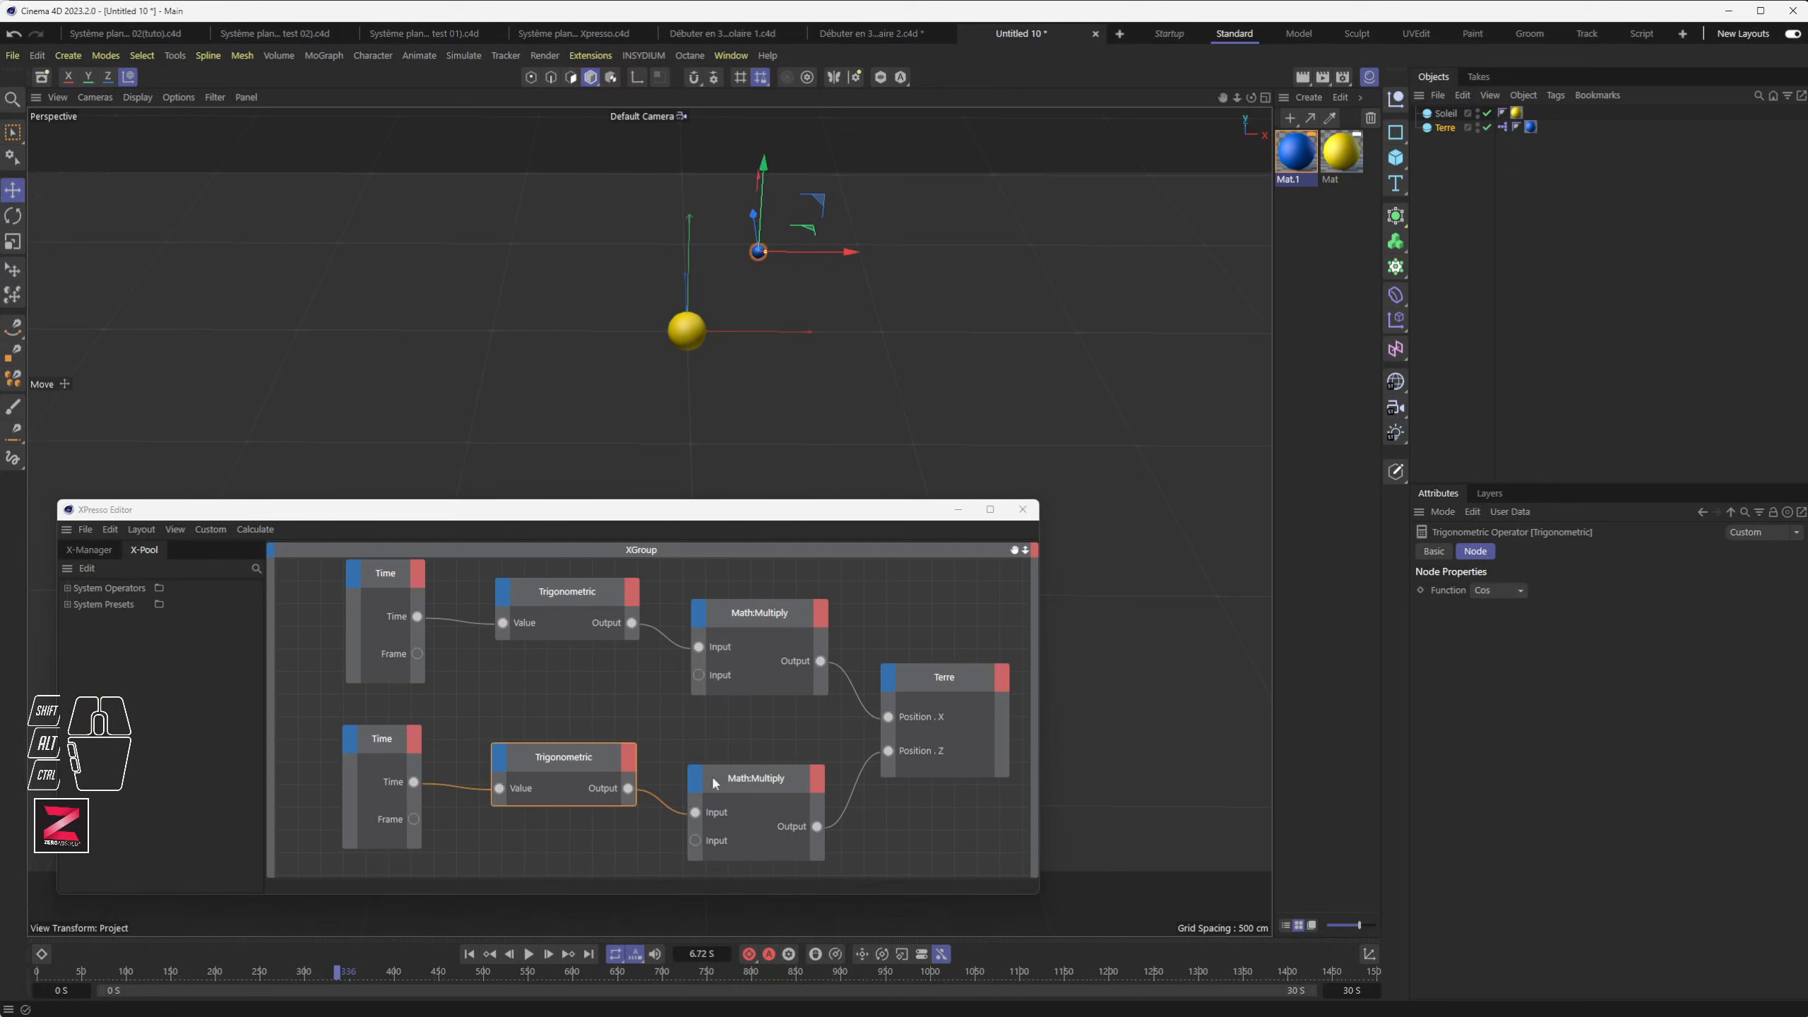
Step: Try 100 as Input [2] of the lower Math:Multiply node and replay the animation from the start
{"action": "left_click_drag", "start_coordinate": [713, 783], "coordinate": [722, 757]}
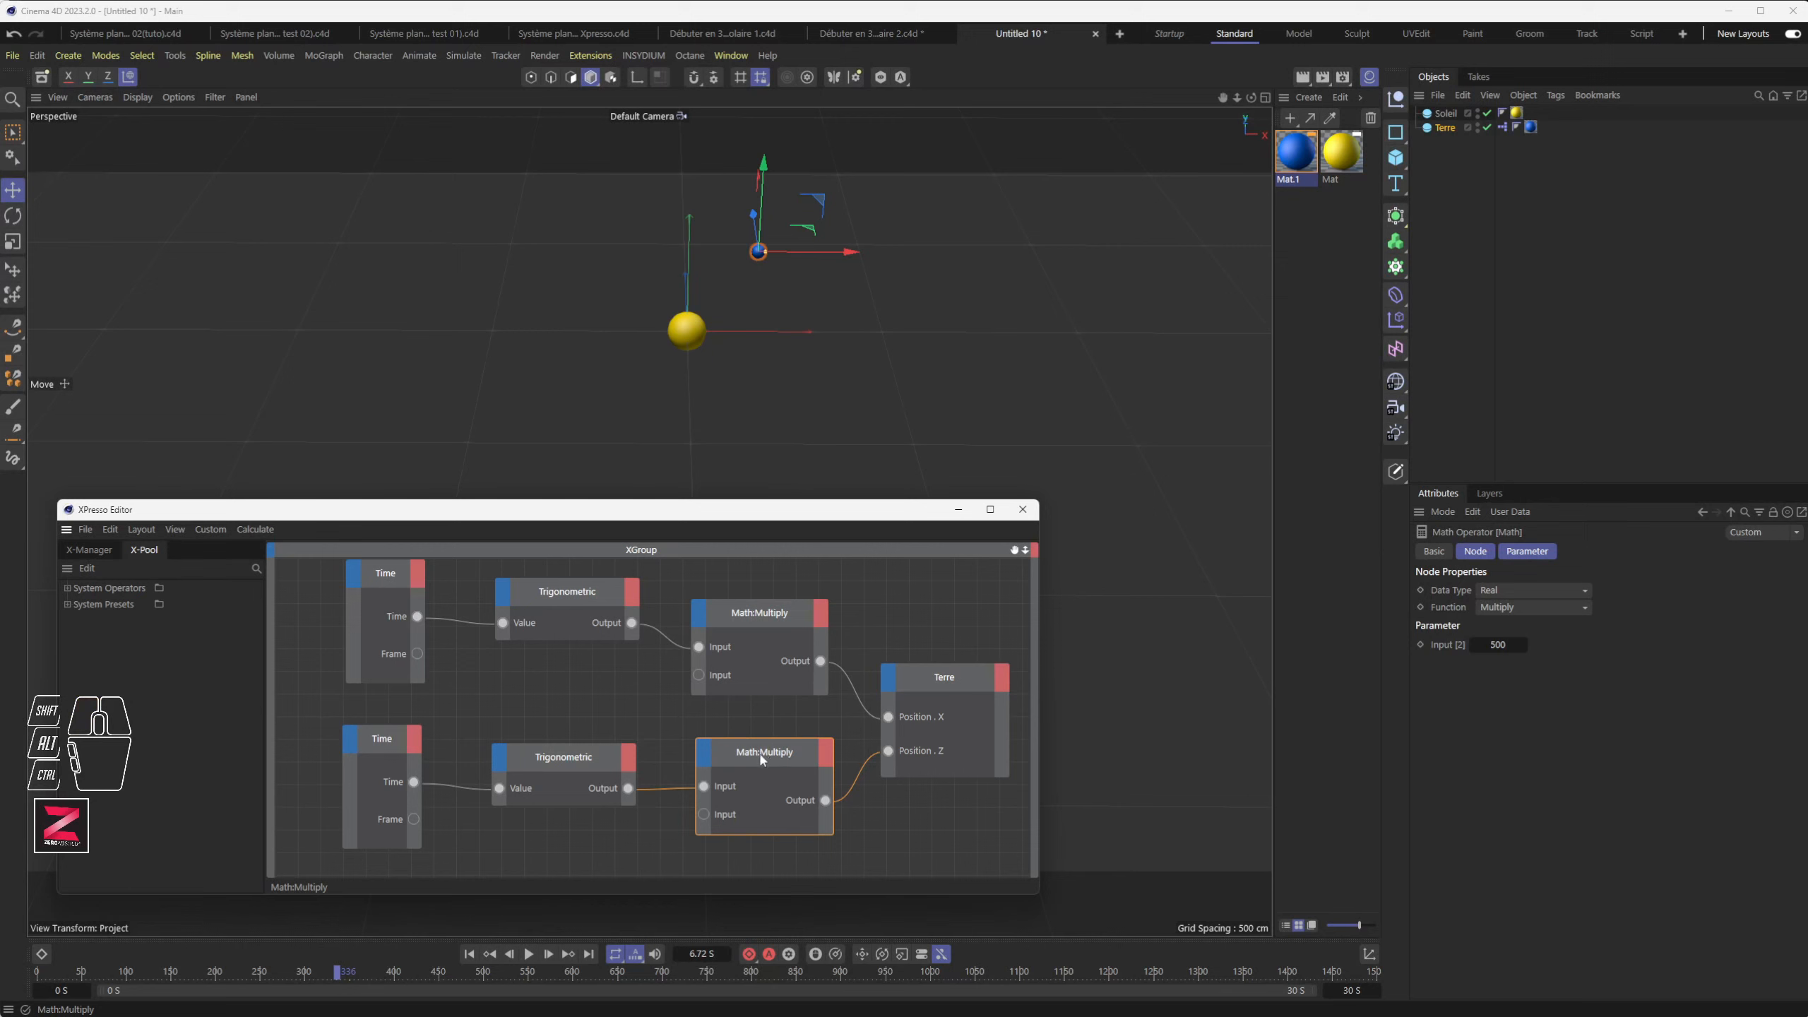
{"action": "left_click", "coordinate": [1499, 646]}
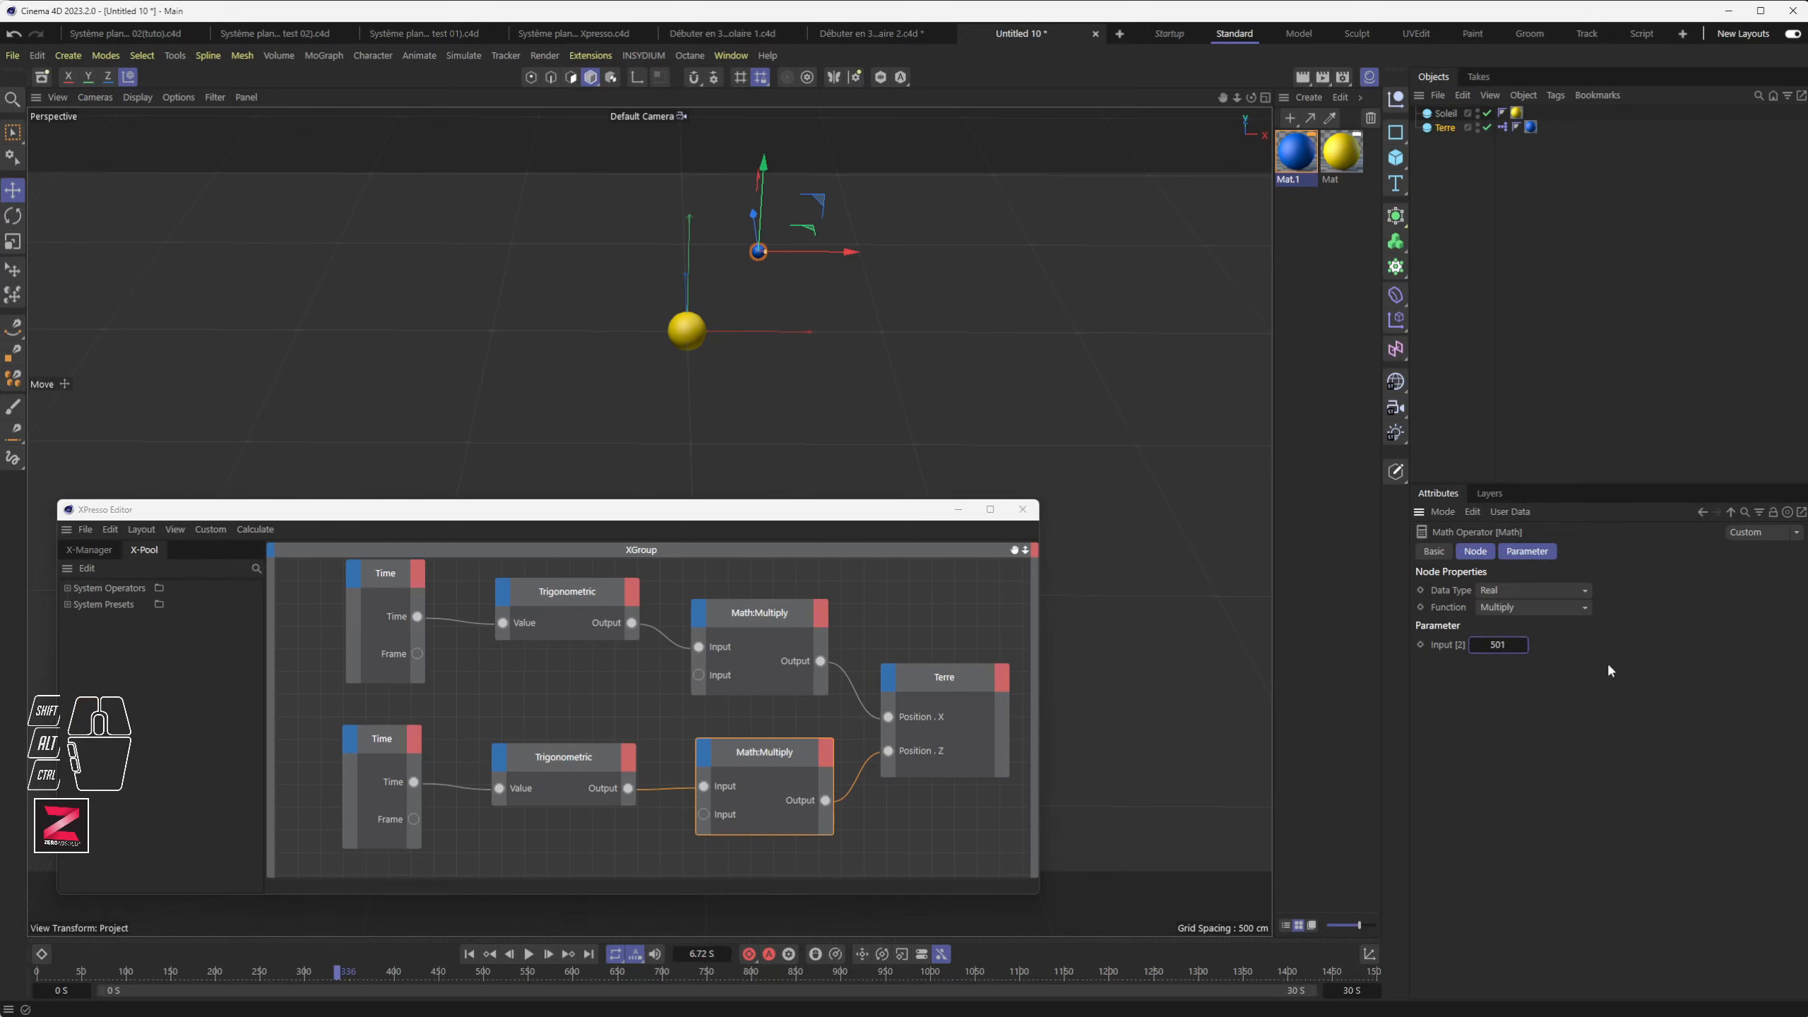
{"action": "type", "text": "100"}
{"action": "key", "text": "Return"}
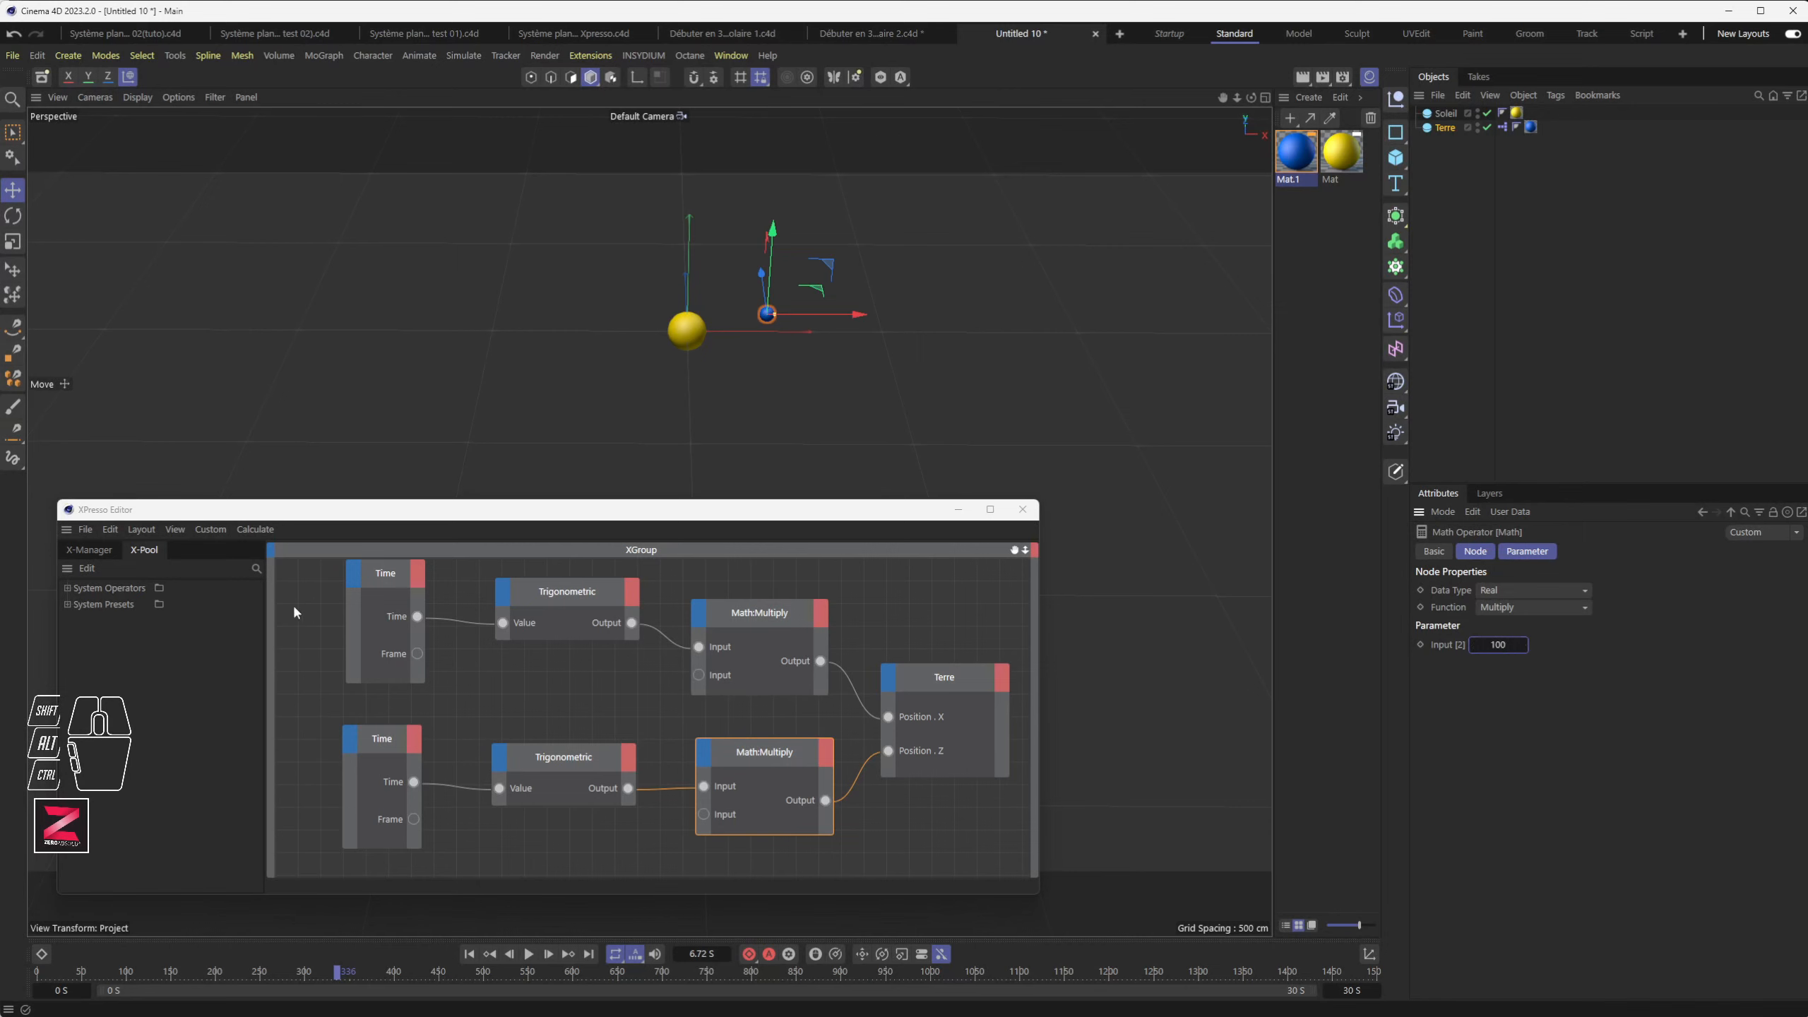
{"action": "left_click", "coordinate": [470, 953]}
{"action": "left_click", "coordinate": [529, 954]}
{"action": "left_click_drag", "start_coordinate": [734, 409], "coordinate": [740, 488], "text": "alt"}
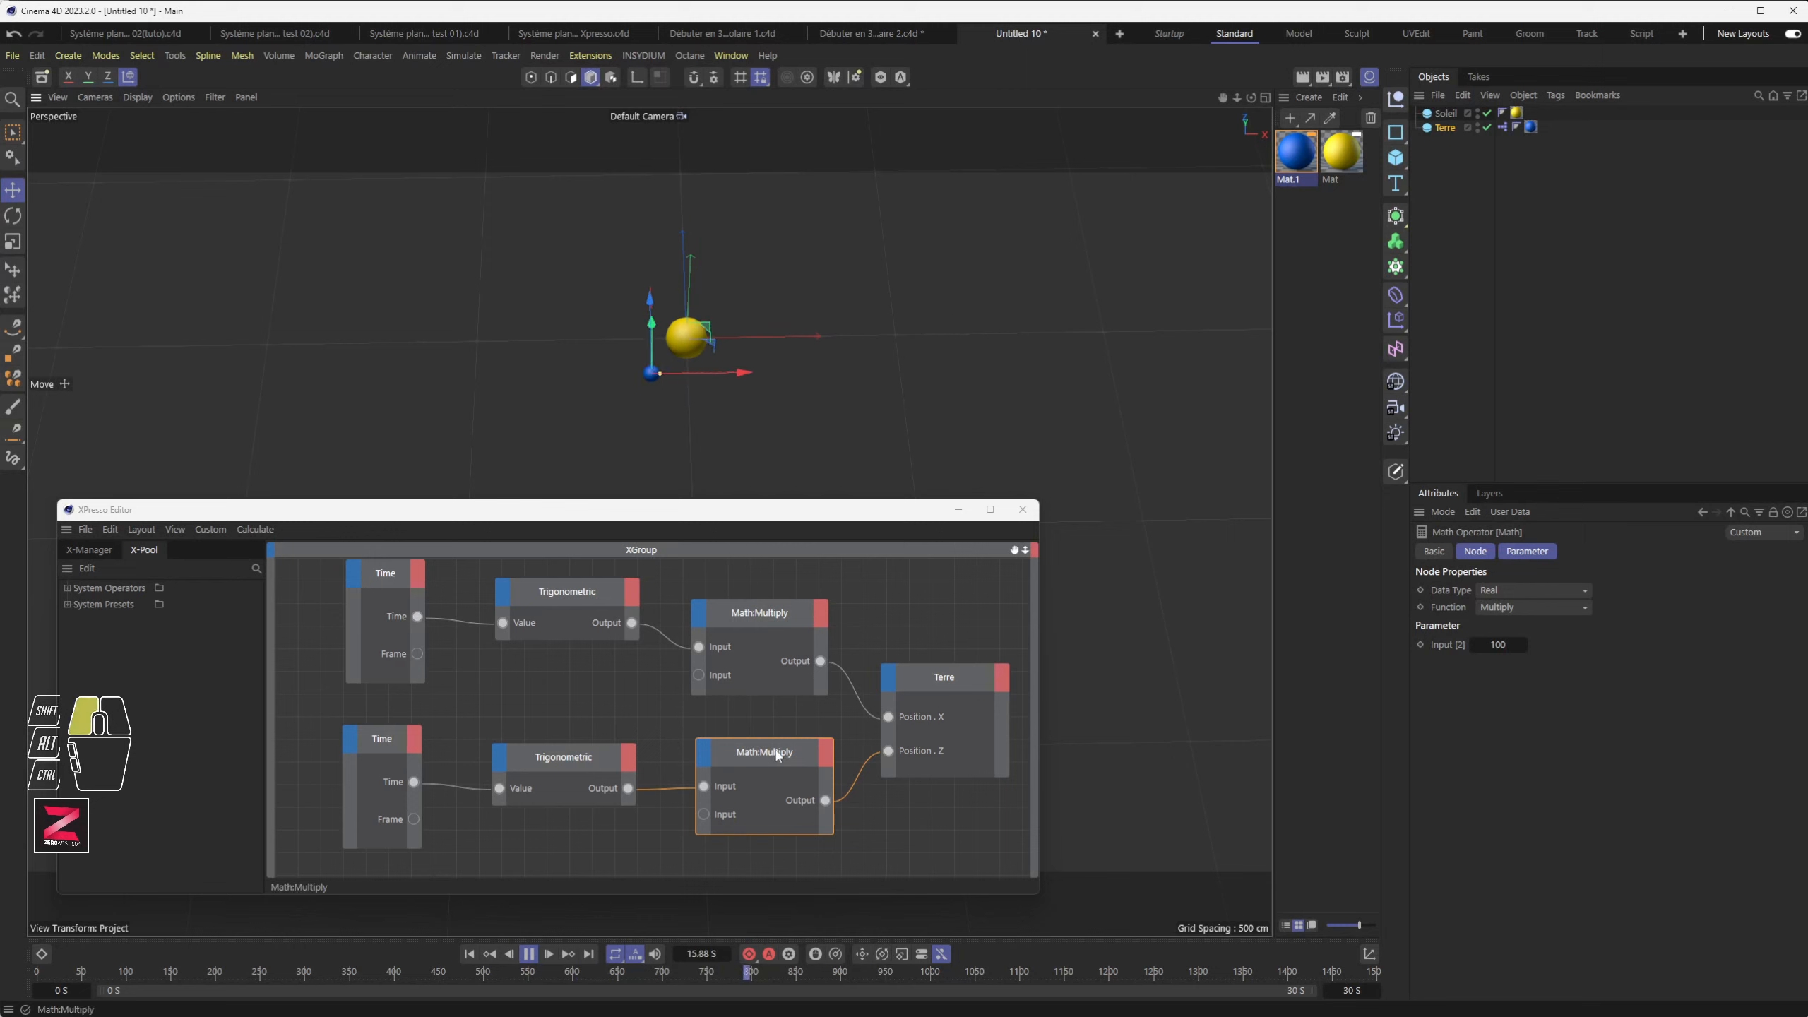
Step: Set the lower Math:Multiply node's Input [2] back to 500 and stop playback
{"action": "mouse_move", "coordinate": [769, 754]}
{"action": "left_mouse_down"}
{"action": "mouse_move", "coordinate": [761, 730]}
{"action": "mouse_move", "coordinate": [748, 762]}
{"action": "left_mouse_up"}
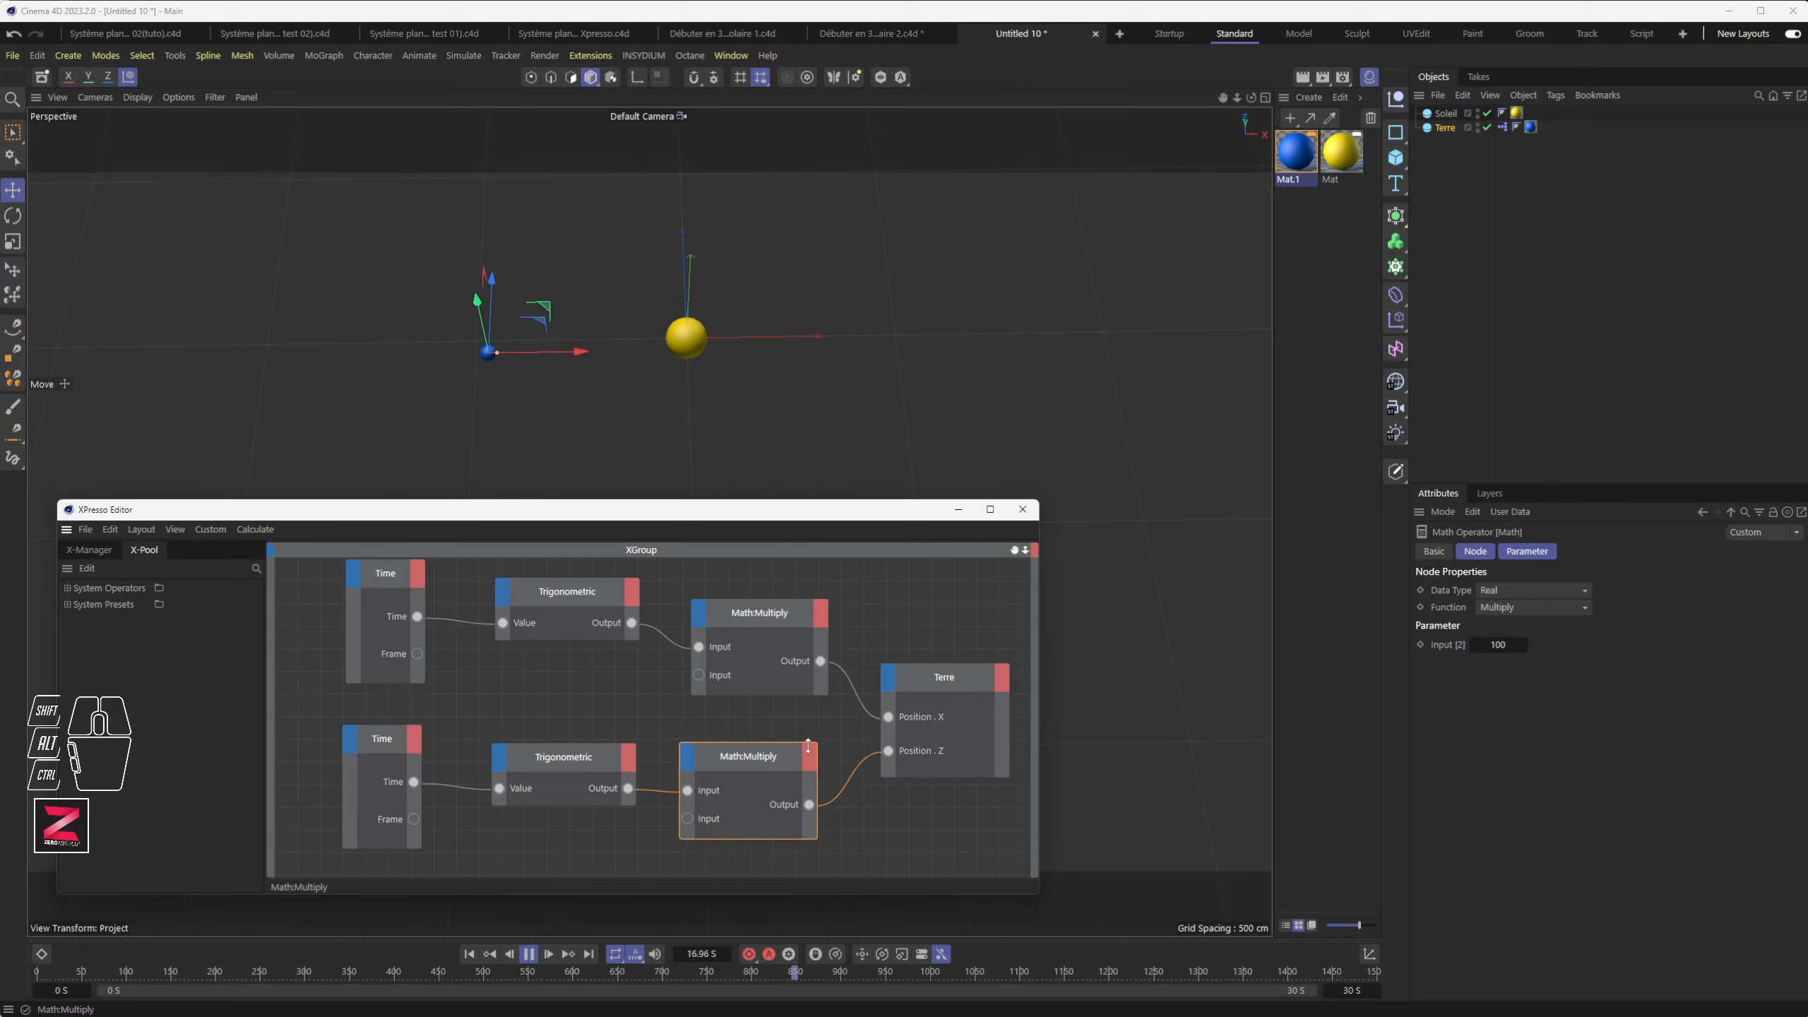
{"action": "left_click", "coordinate": [1500, 645]}
{"action": "type", "text": "500"}
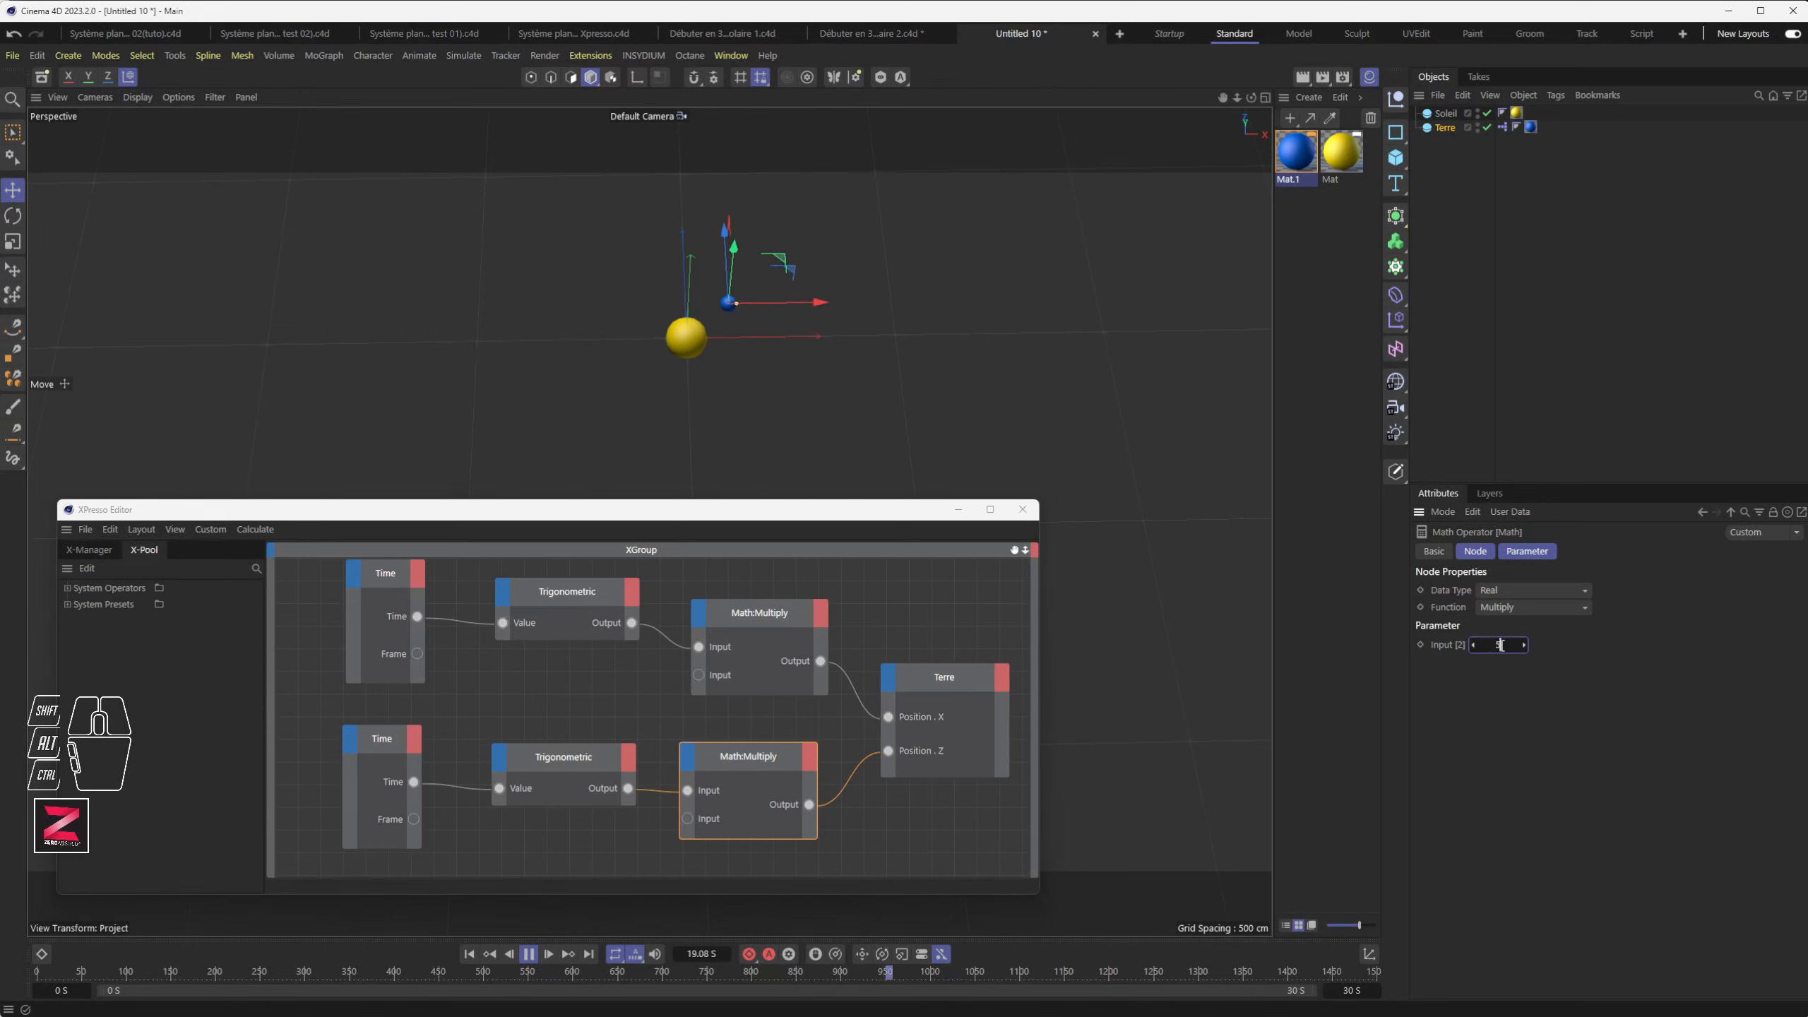
{"action": "key", "text": "Return"}
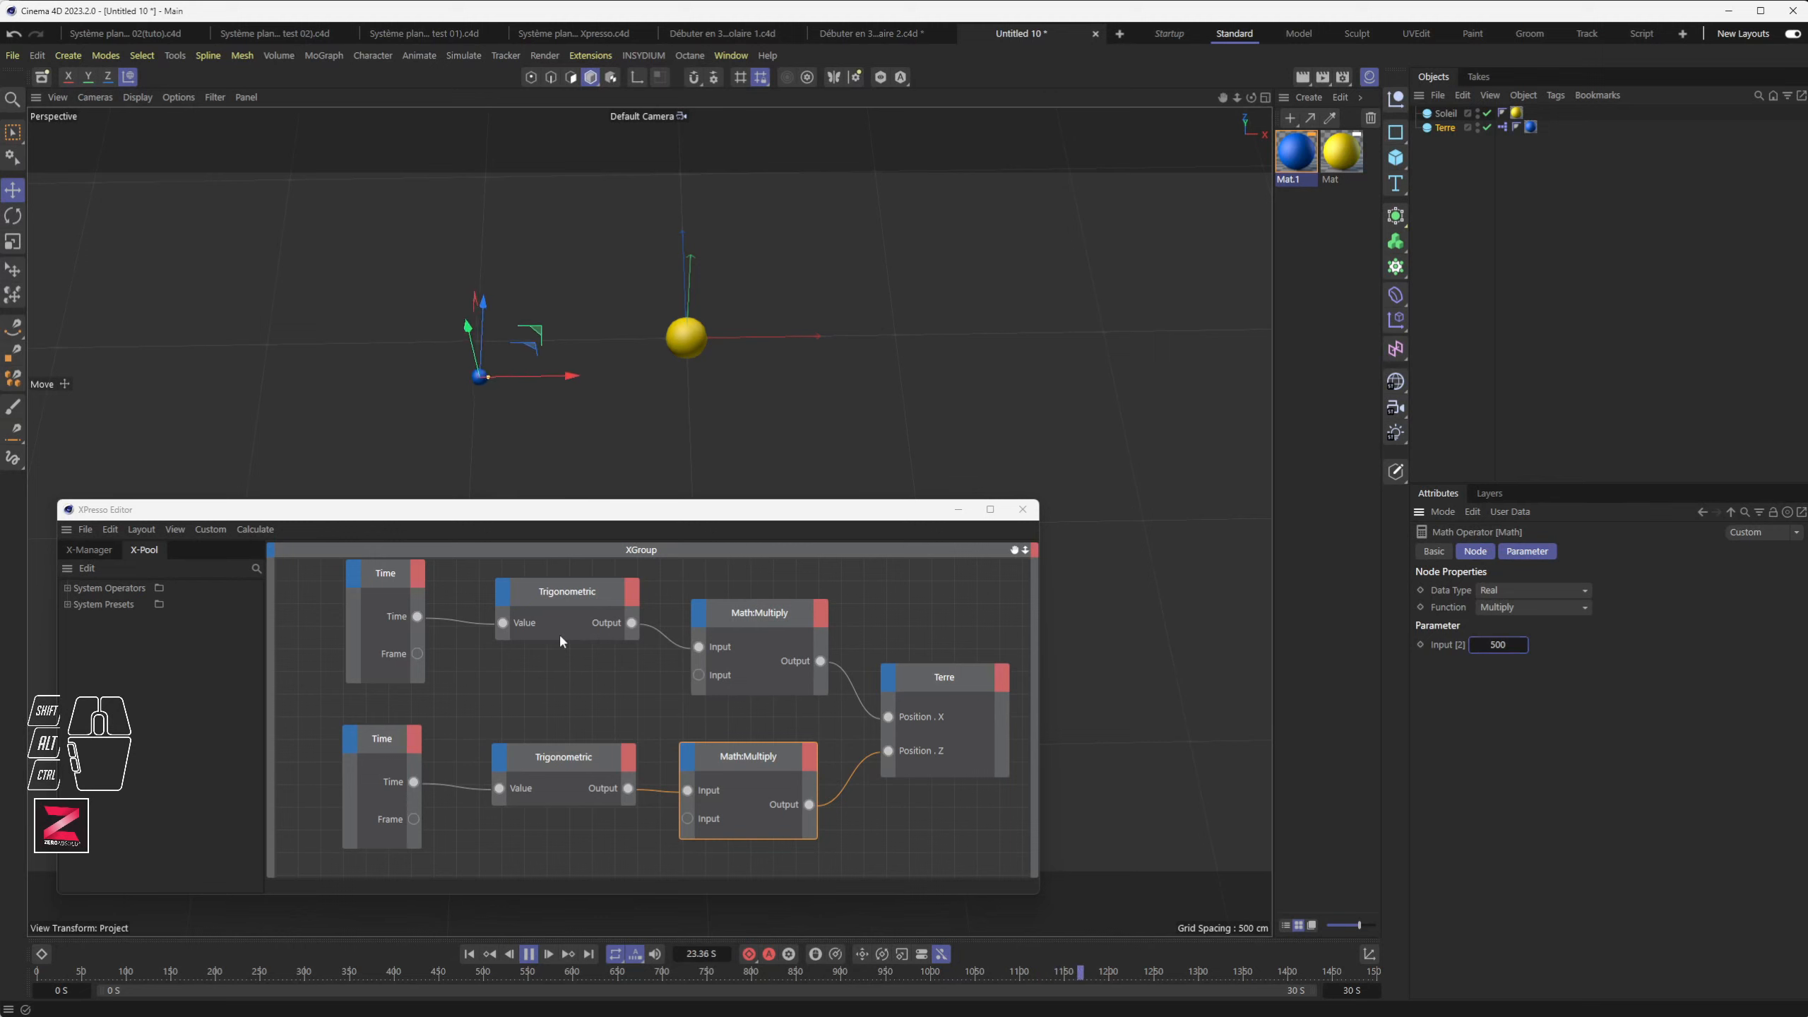
{"action": "left_click", "coordinate": [529, 954]}
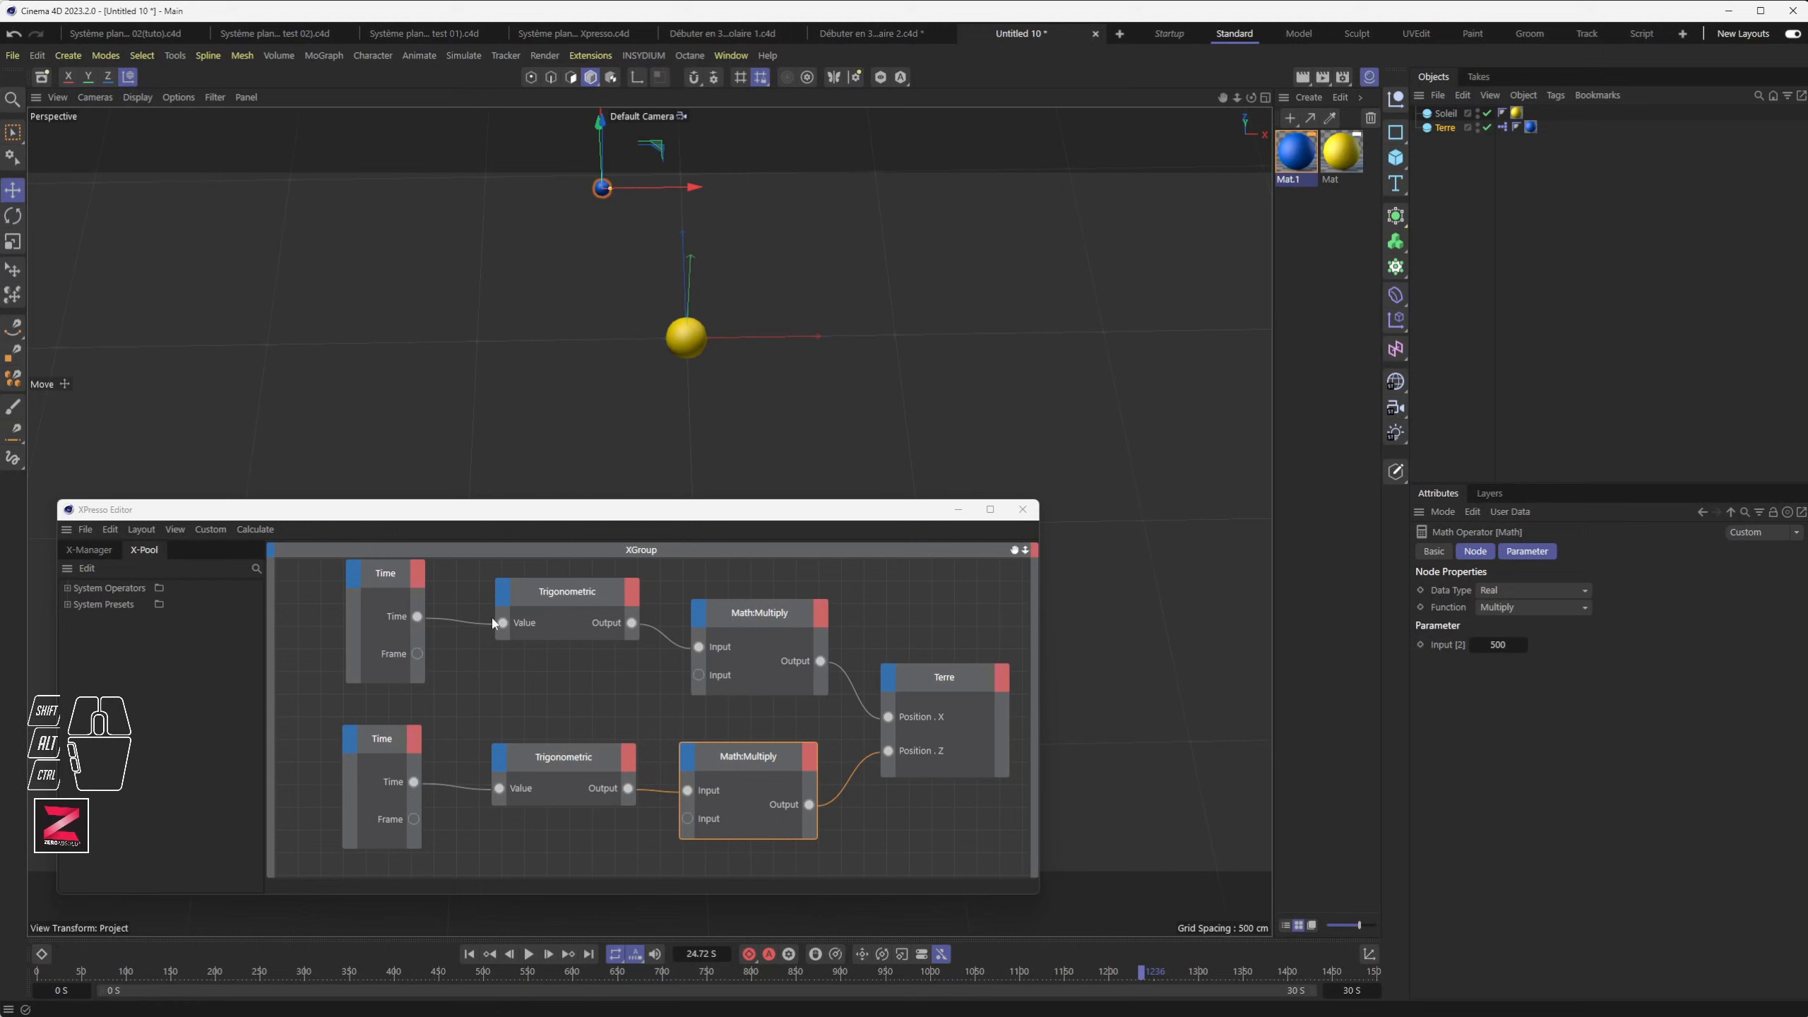
Step: Set the lower Math:Multiply node's Input [2] to -500 and replay the animation from the start to check the orbit direction
{"action": "left_click_drag", "start_coordinate": [562, 769], "coordinate": [544, 756]}
{"action": "left_click", "coordinate": [747, 756]}
{"action": "left_click", "coordinate": [1499, 644]}
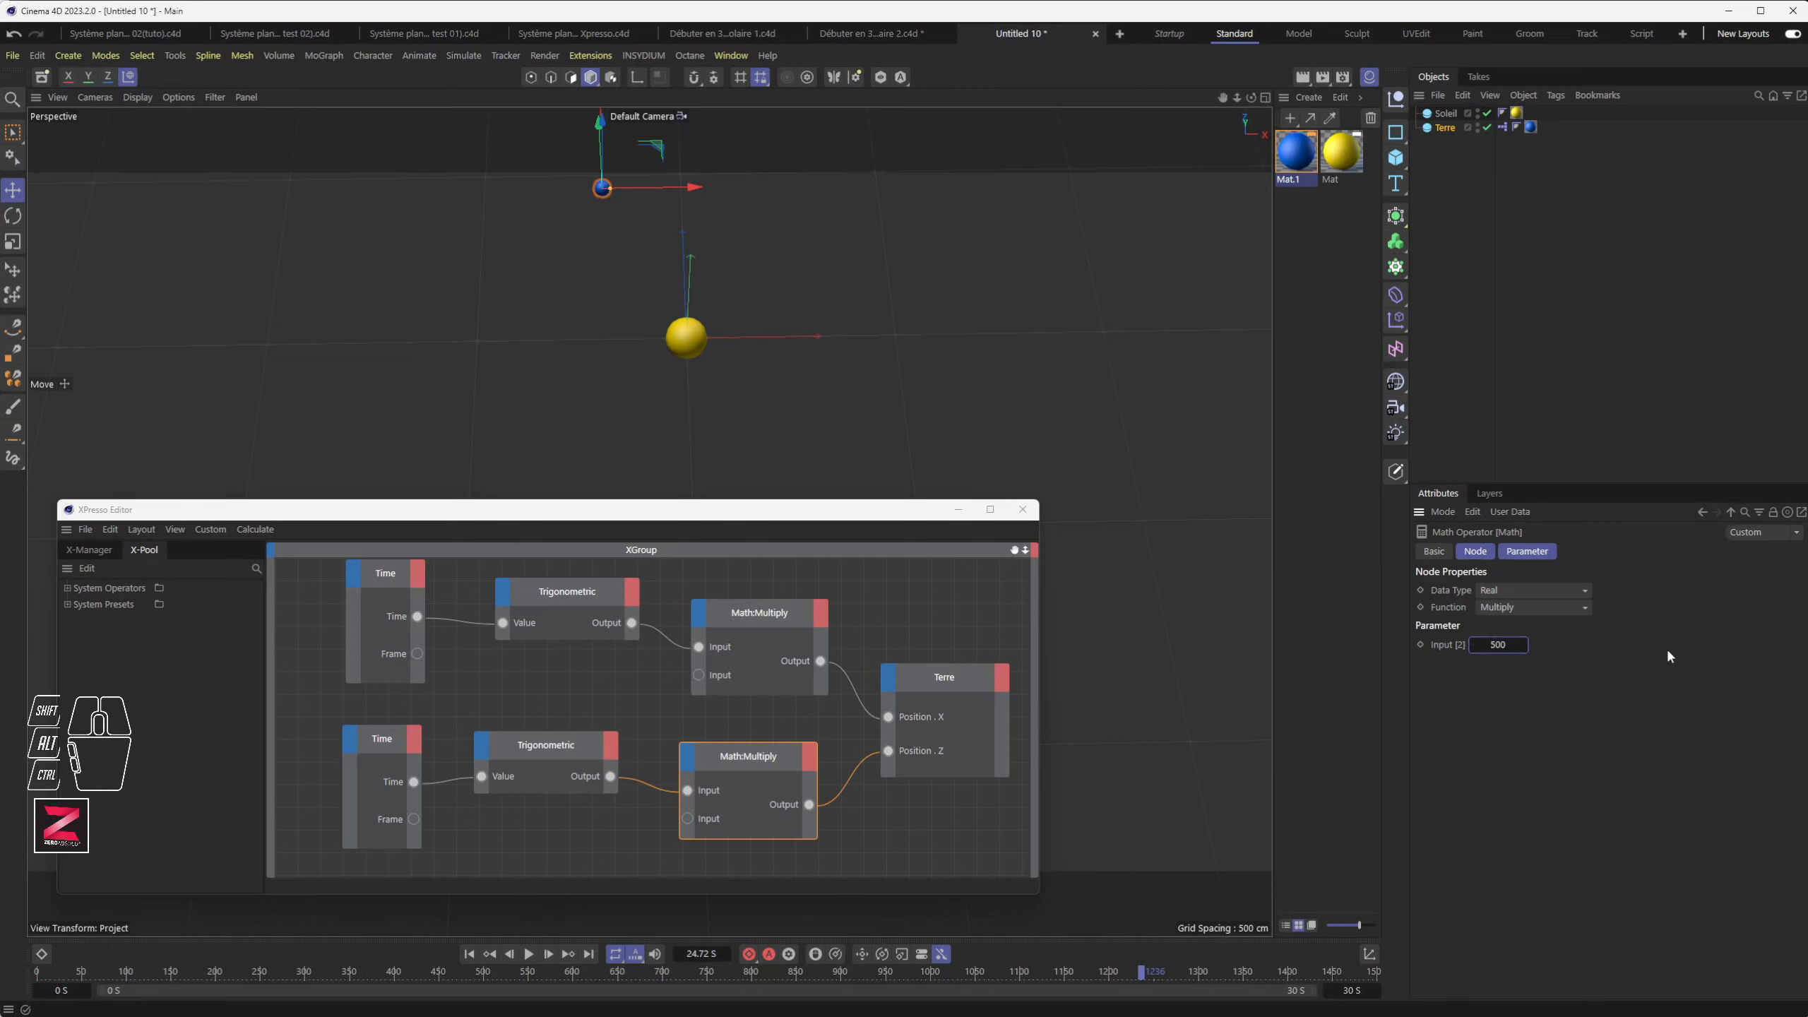
{"action": "type", "text": "-"}
{"action": "key", "text": "Return"}
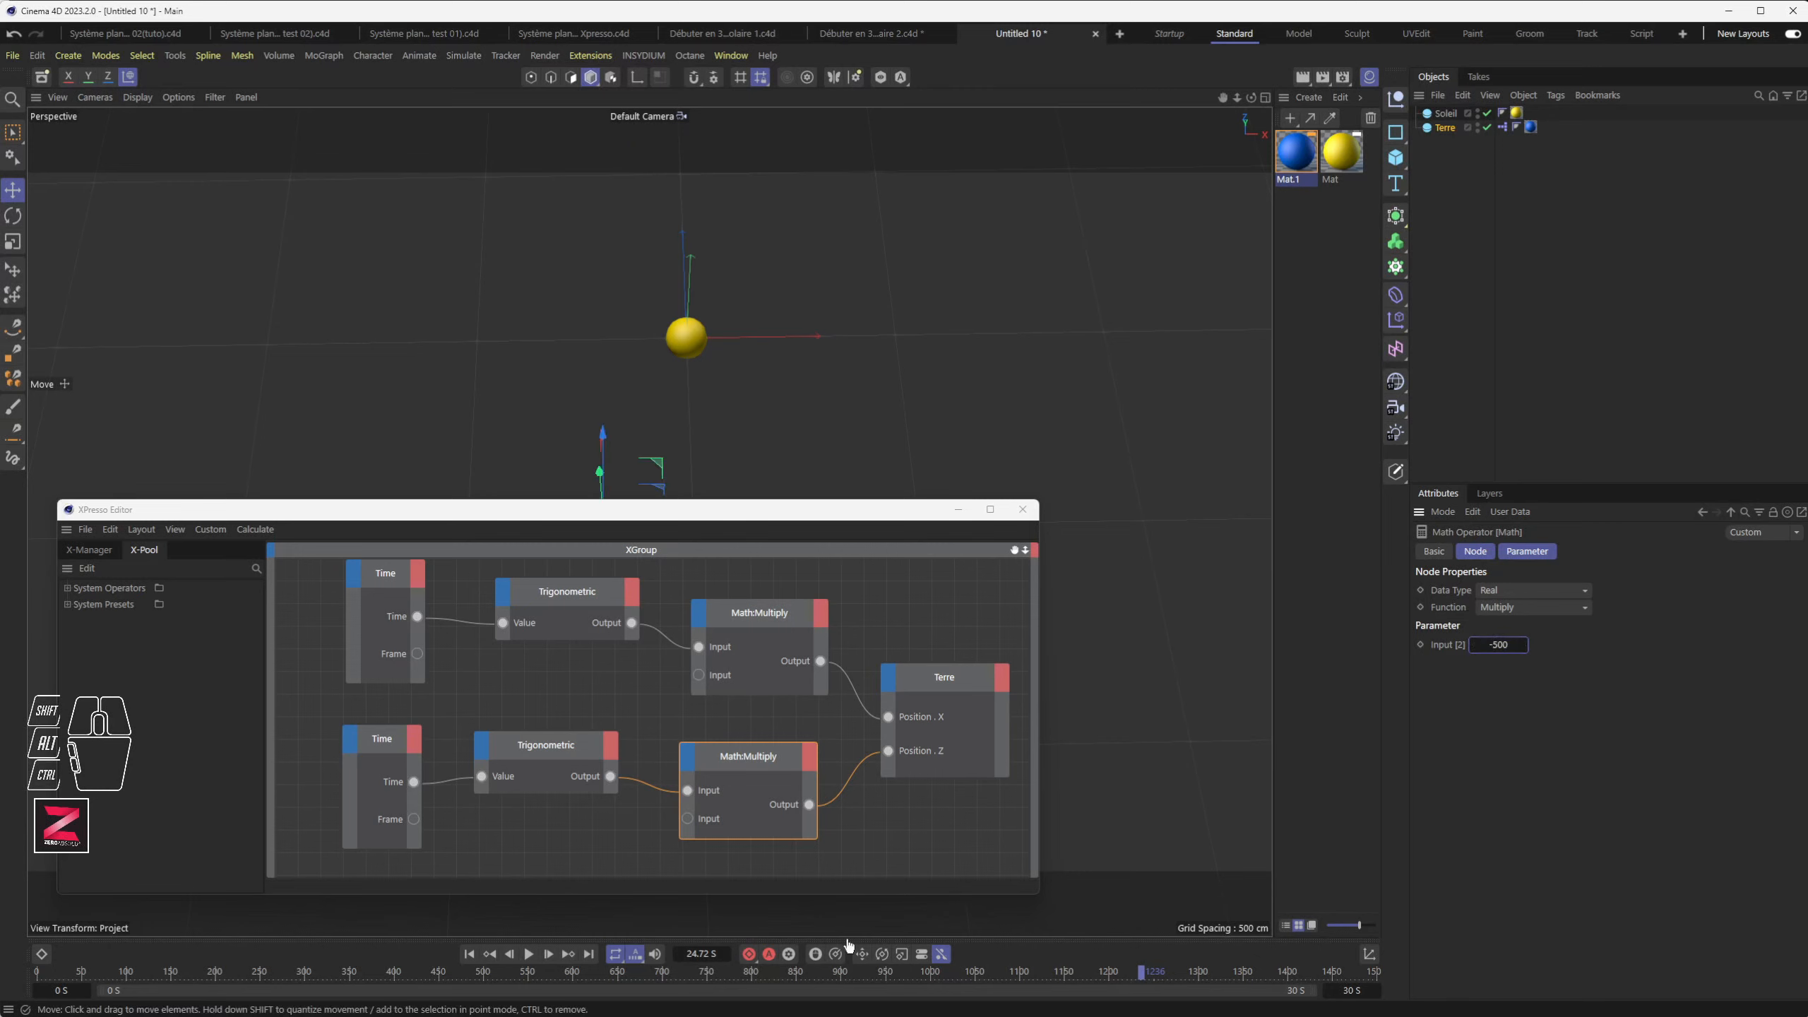
{"action": "left_click", "coordinate": [471, 954]}
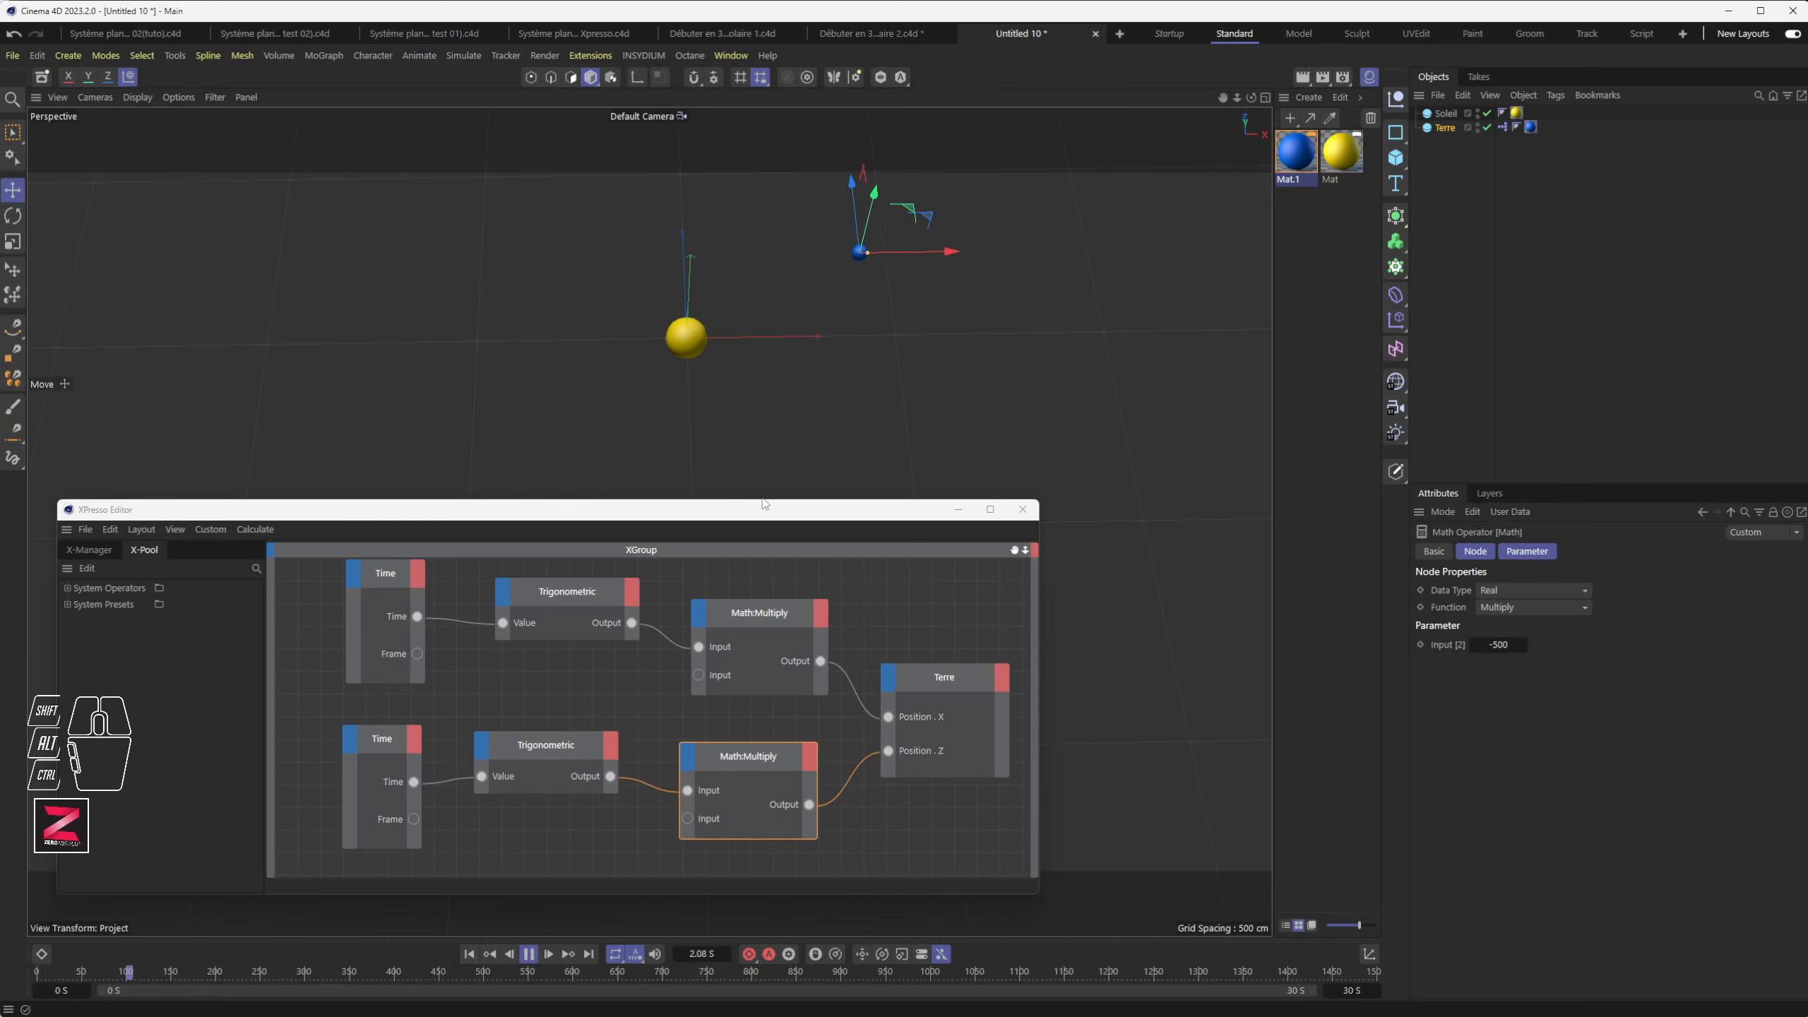
{"action": "left_click_drag", "start_coordinate": [763, 503], "coordinate": [747, 555]}
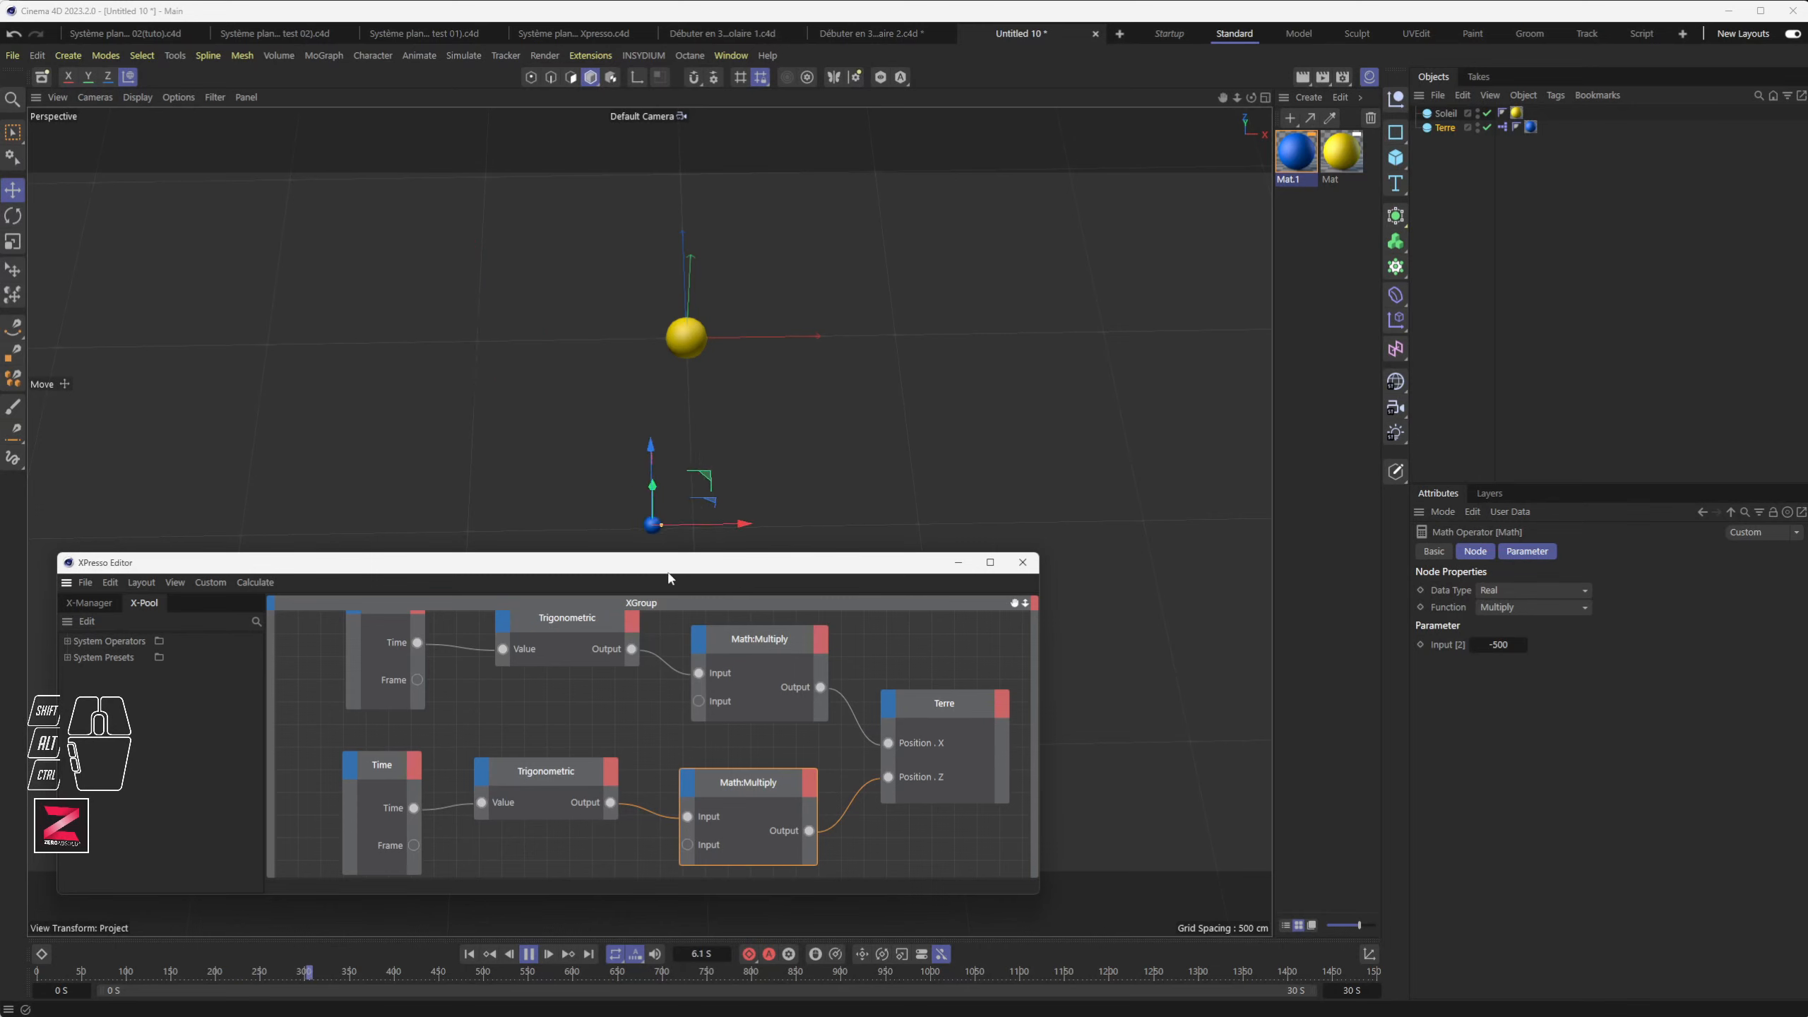
Step: Widen the XPresso Editor, show the upper Math:Multiply node's properties, and stop playback
{"action": "left_click_drag", "start_coordinate": [585, 552], "coordinate": [584, 506]}
{"action": "left_click_drag", "start_coordinate": [1044, 660], "coordinate": [1215, 666]}
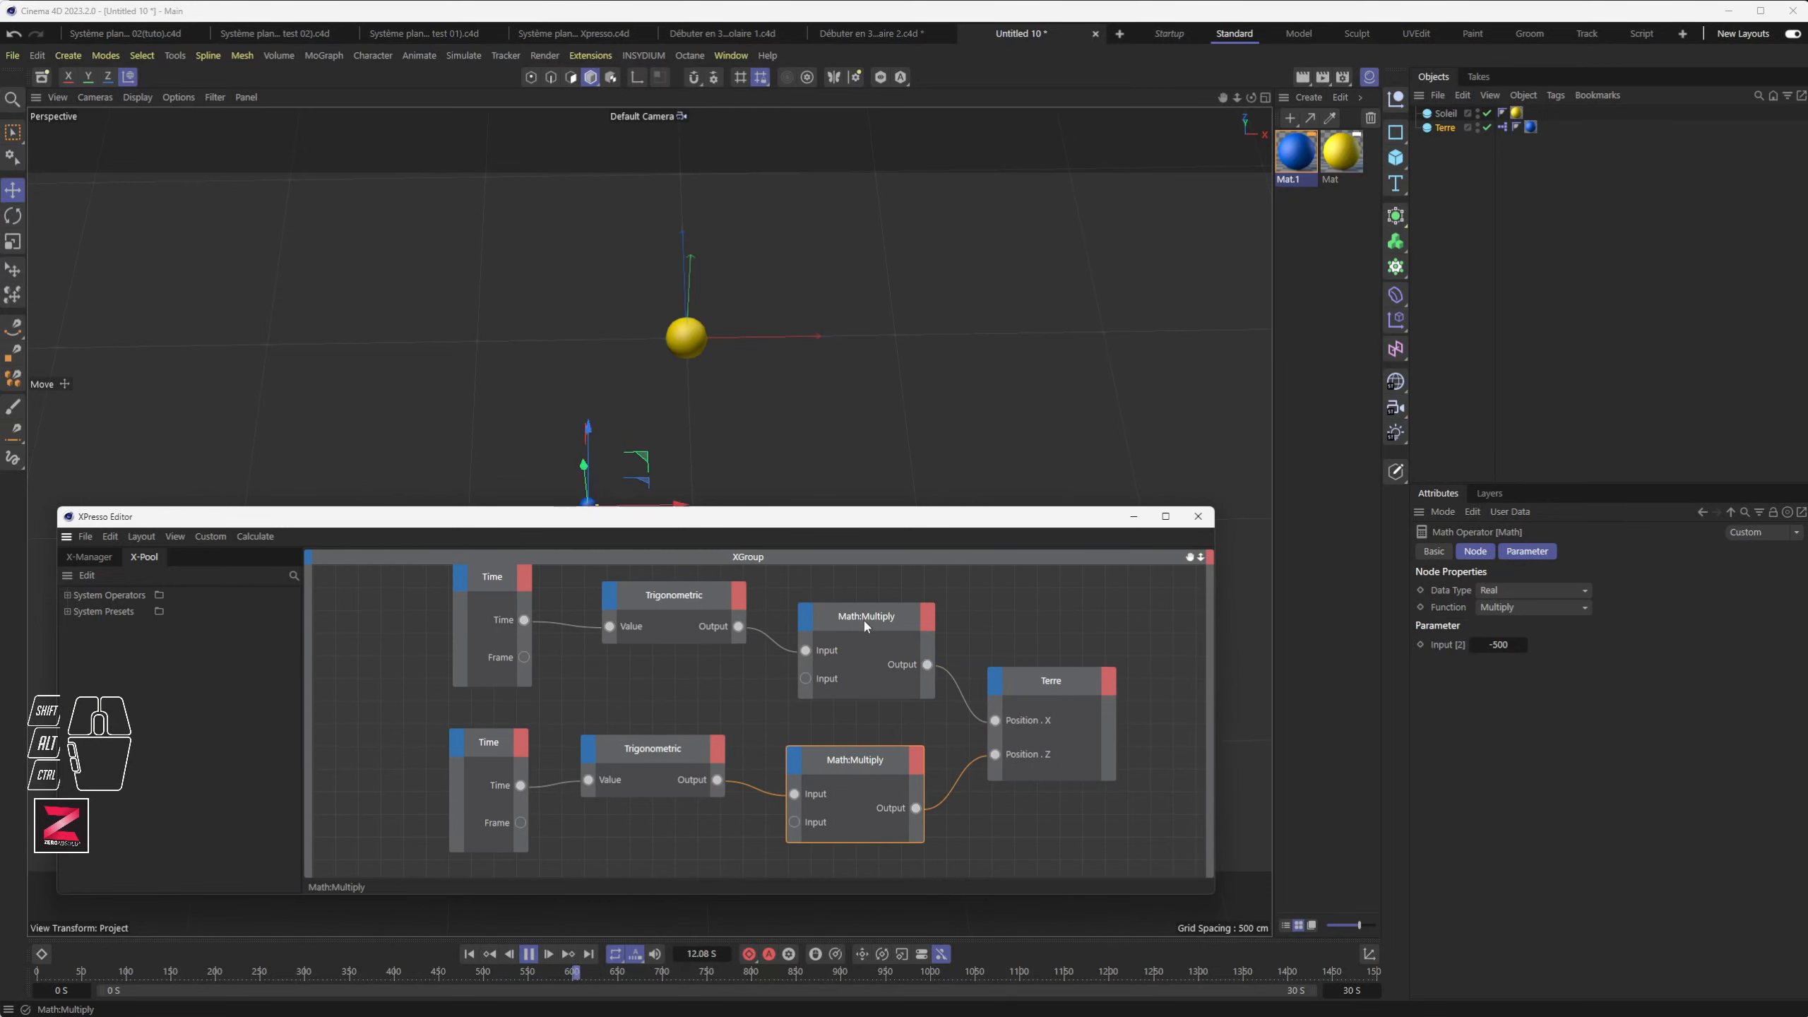
{"action": "left_click_drag", "start_coordinate": [864, 620], "coordinate": [858, 619]}
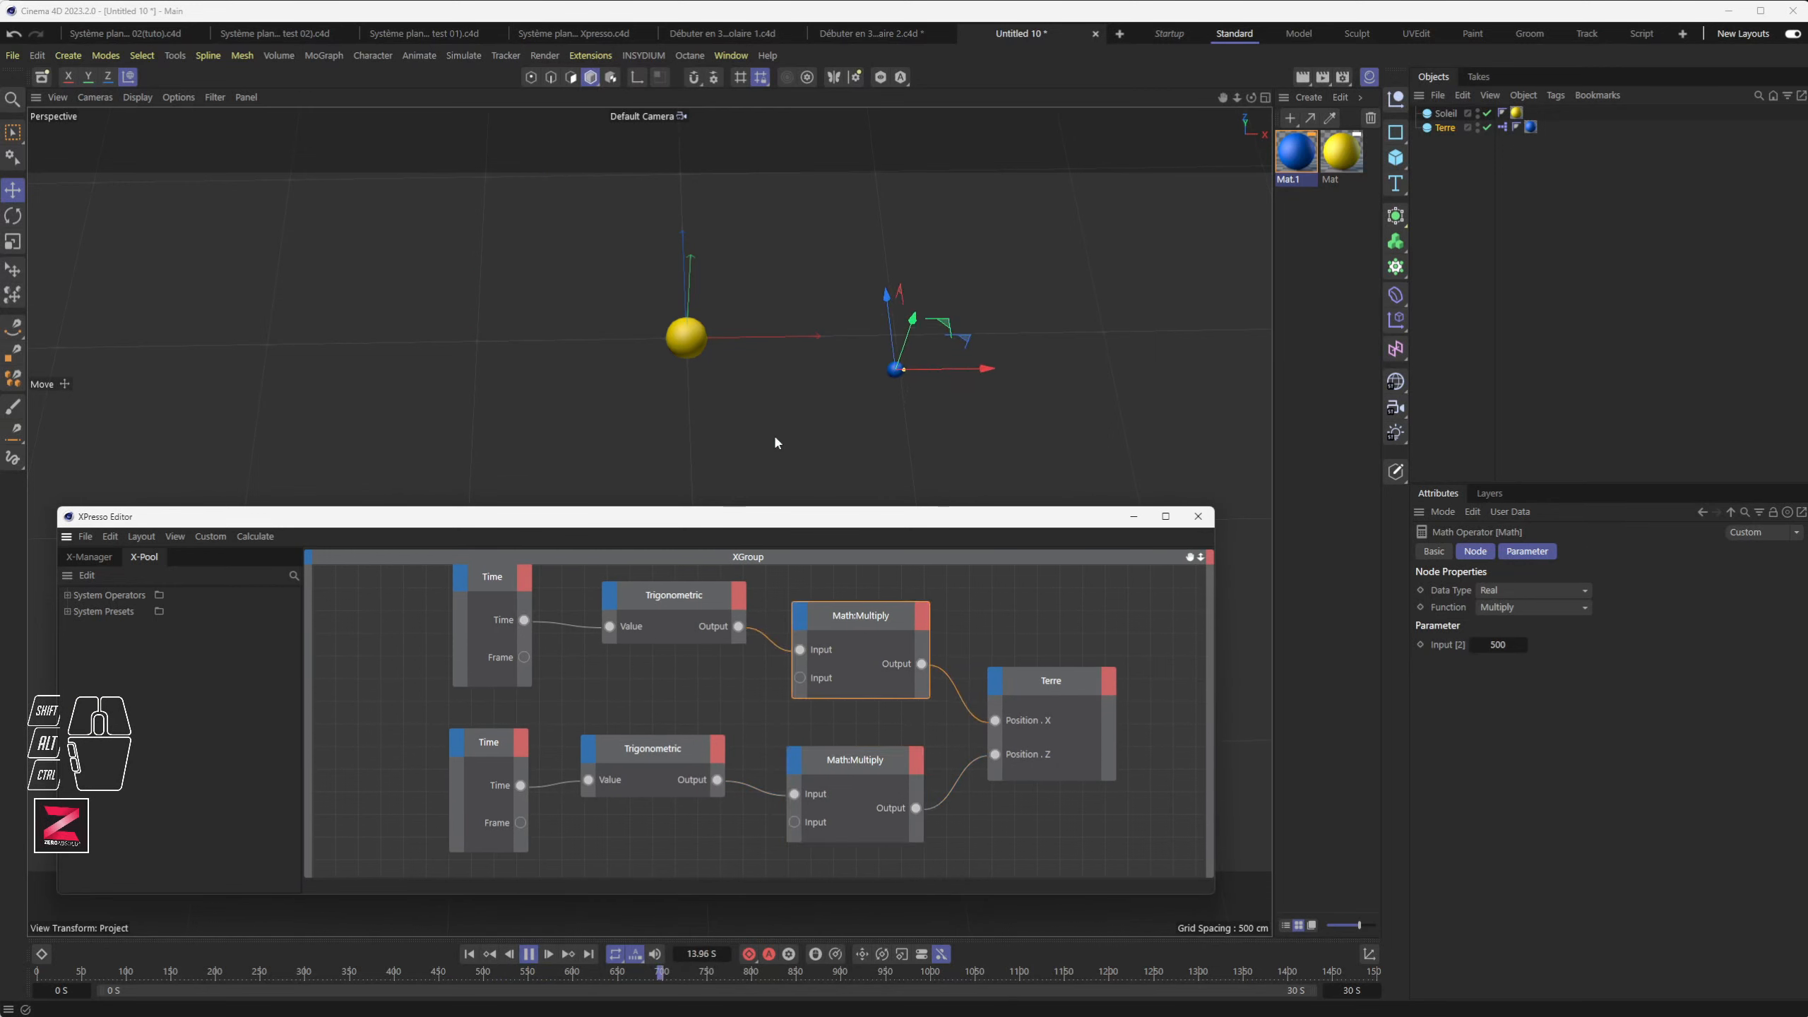
{"action": "left_click", "coordinate": [545, 952]}
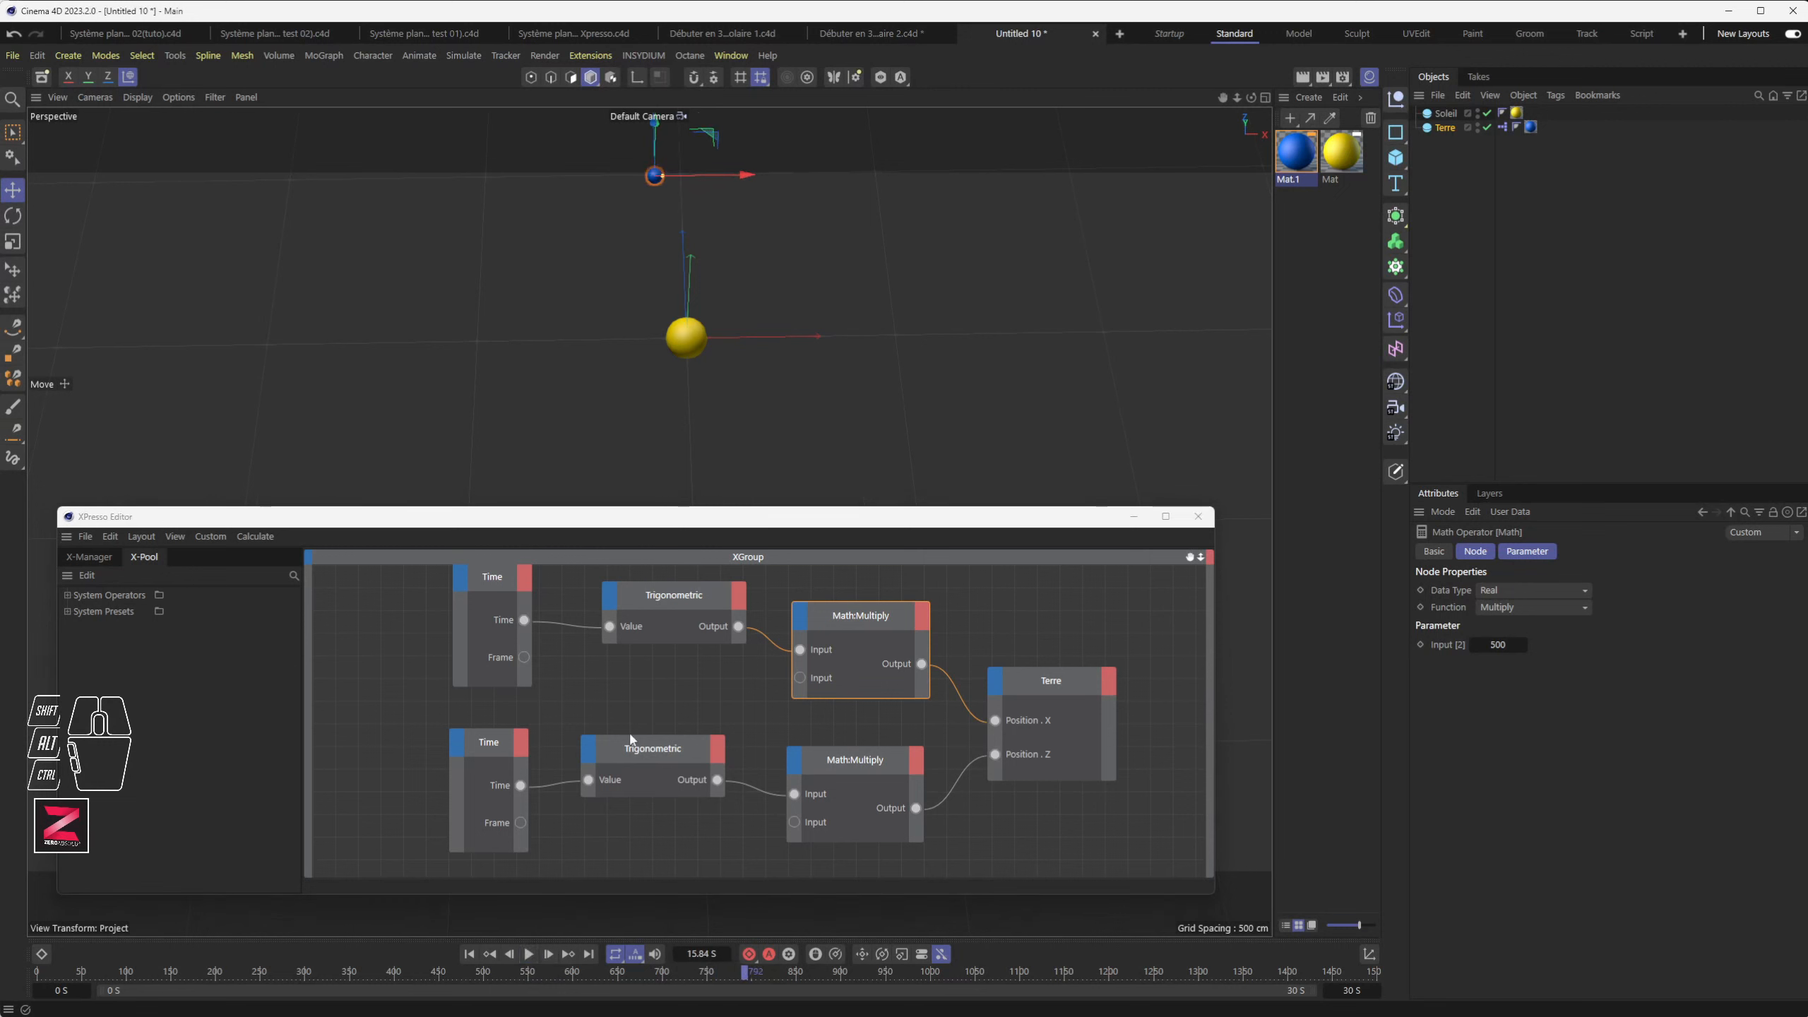
Step: Add a MoGraph Tracer, check that Terre is its trace link, and replay the animation from the start
{"action": "left_click", "coordinate": [324, 55]}
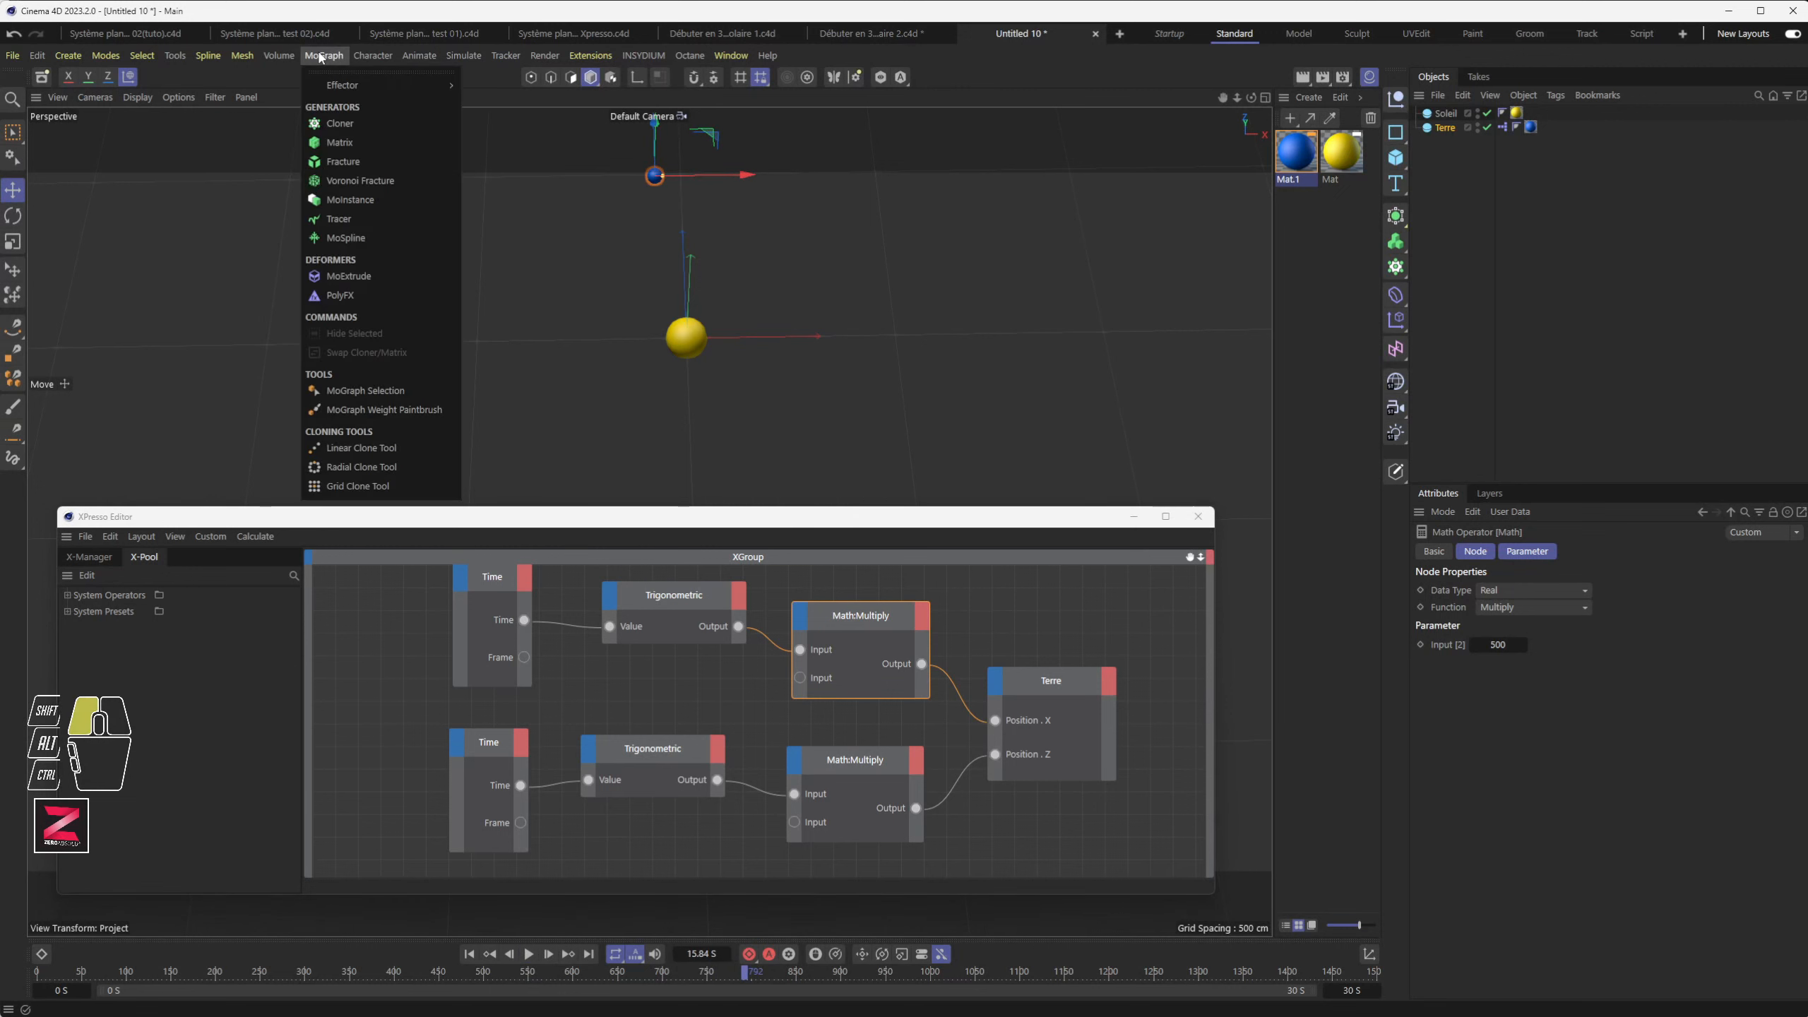
{"action": "left_click", "coordinate": [370, 207]}
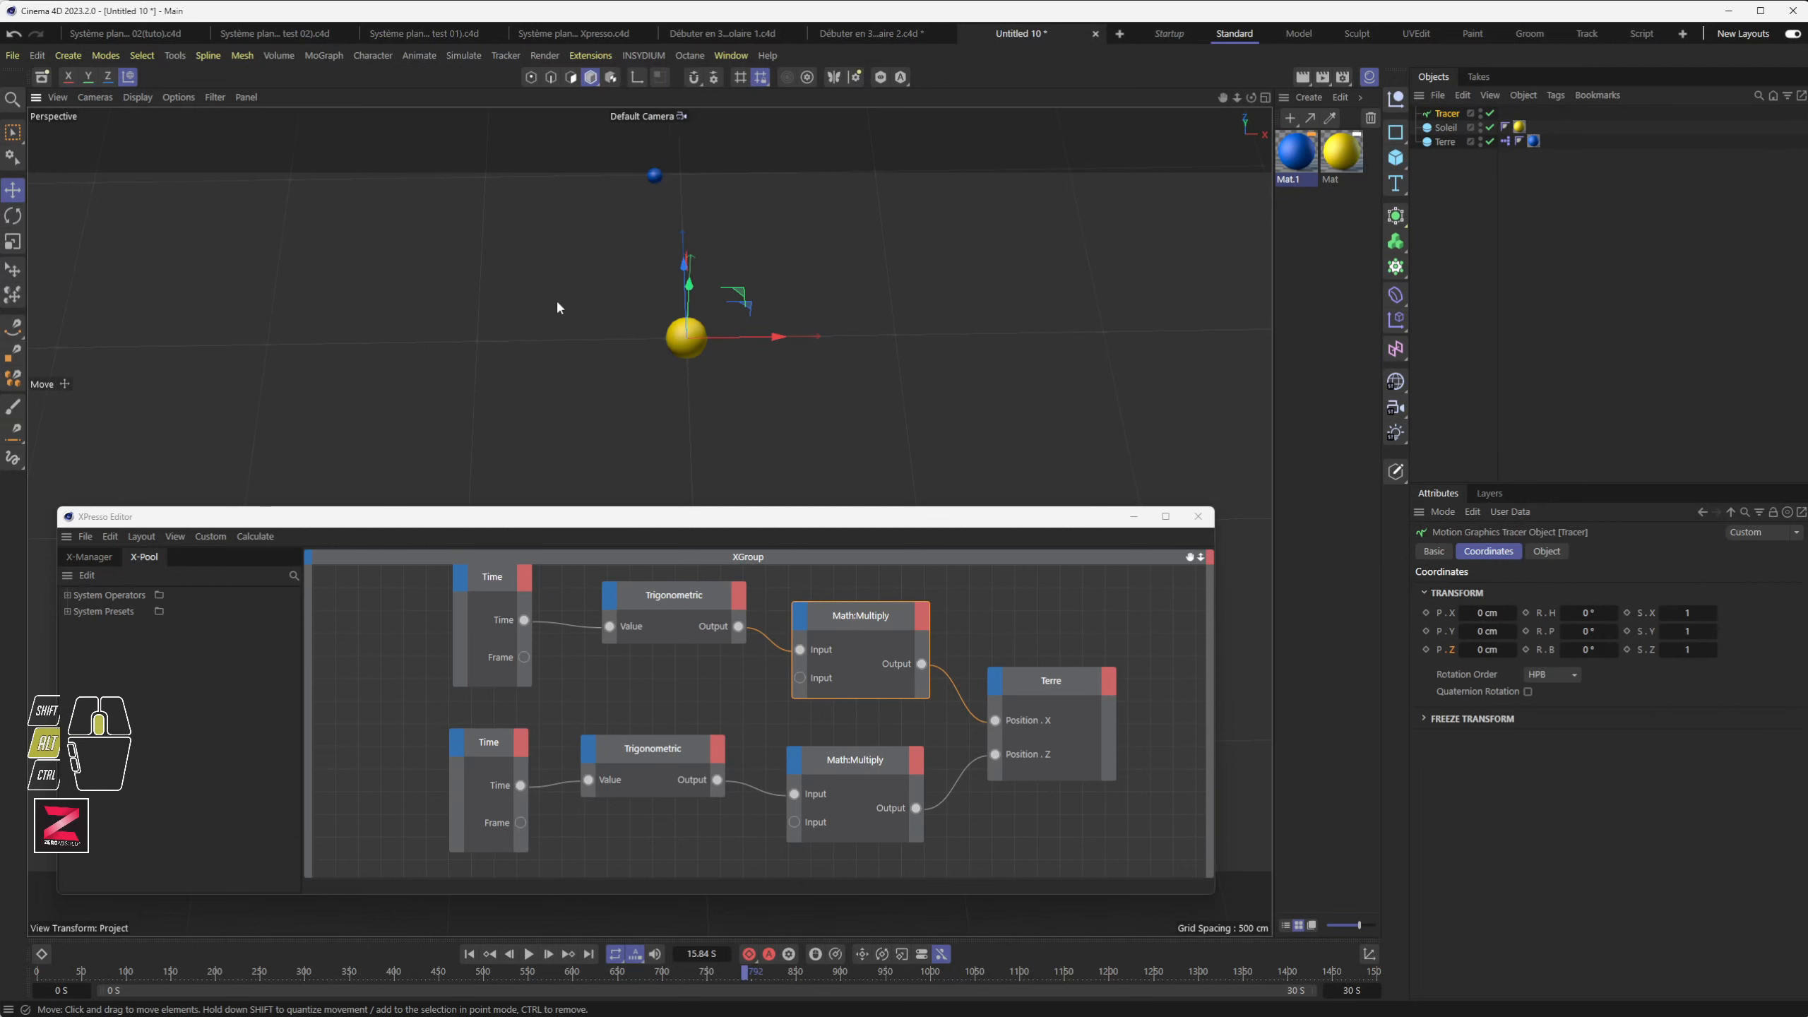
{"action": "middle_click_drag", "start_coordinate": [556, 303], "coordinate": [523, 339], "text": "alt"}
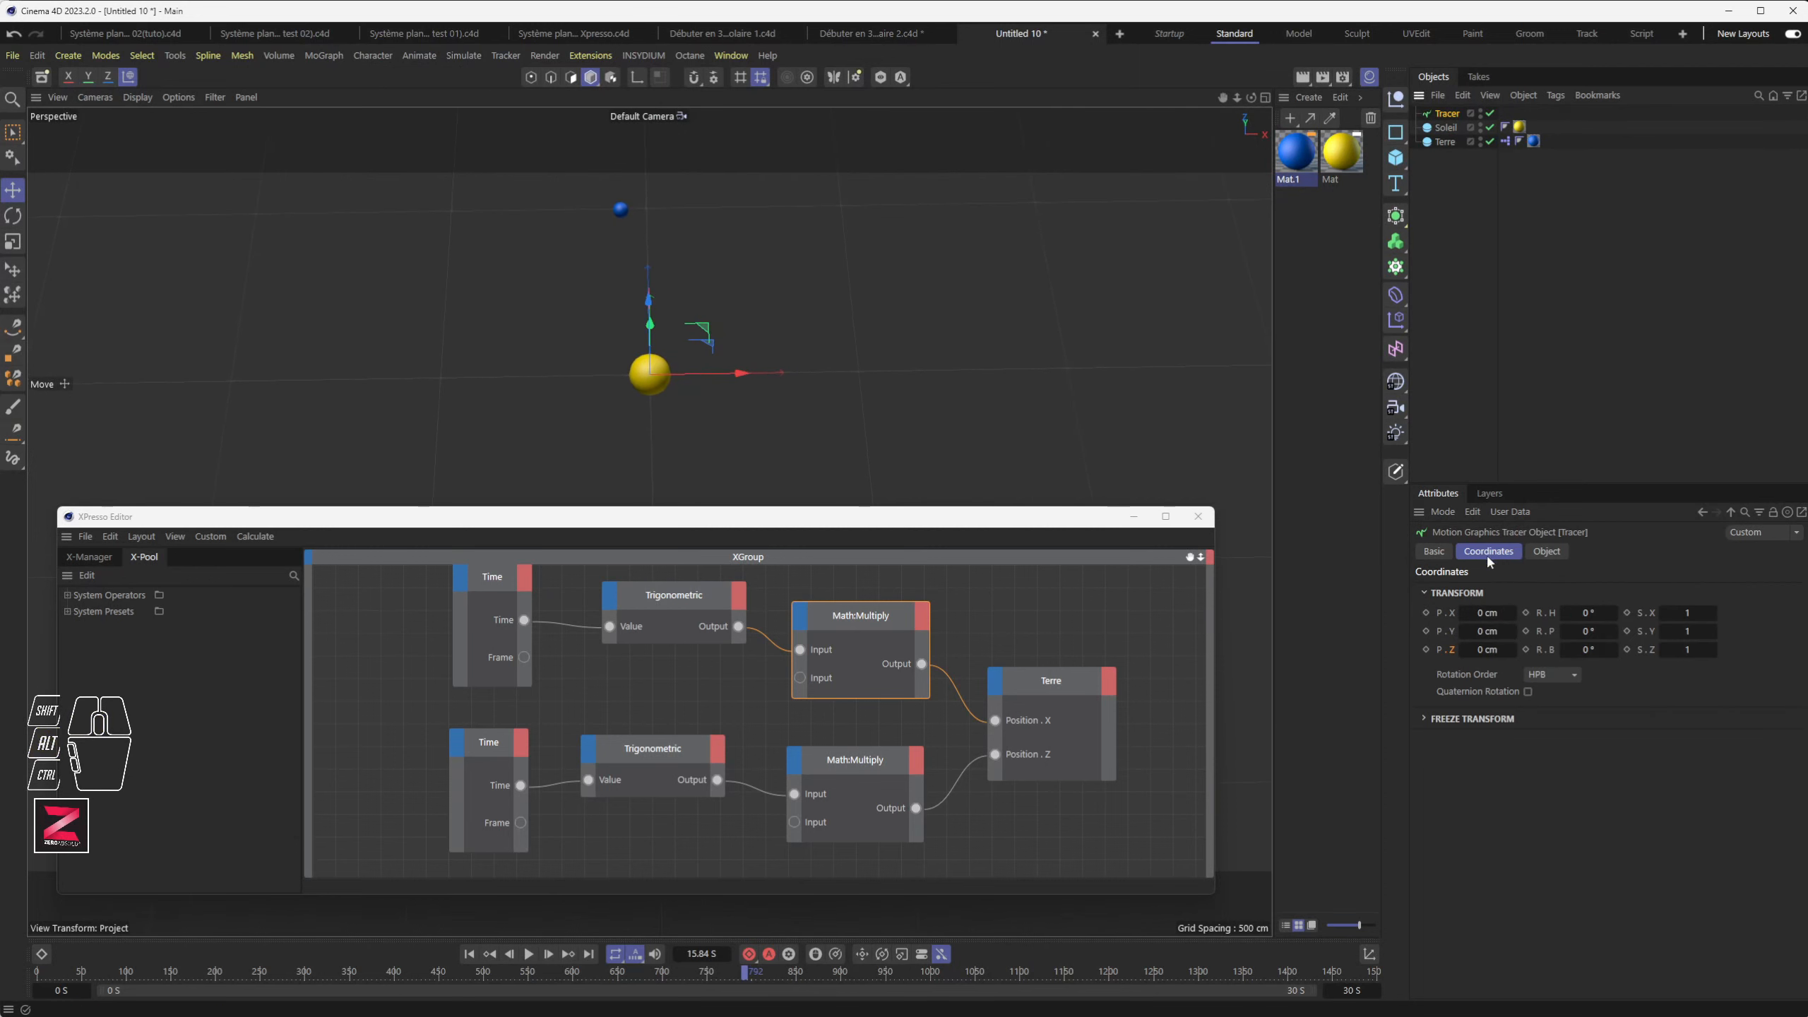
{"action": "left_click", "coordinate": [1546, 553]}
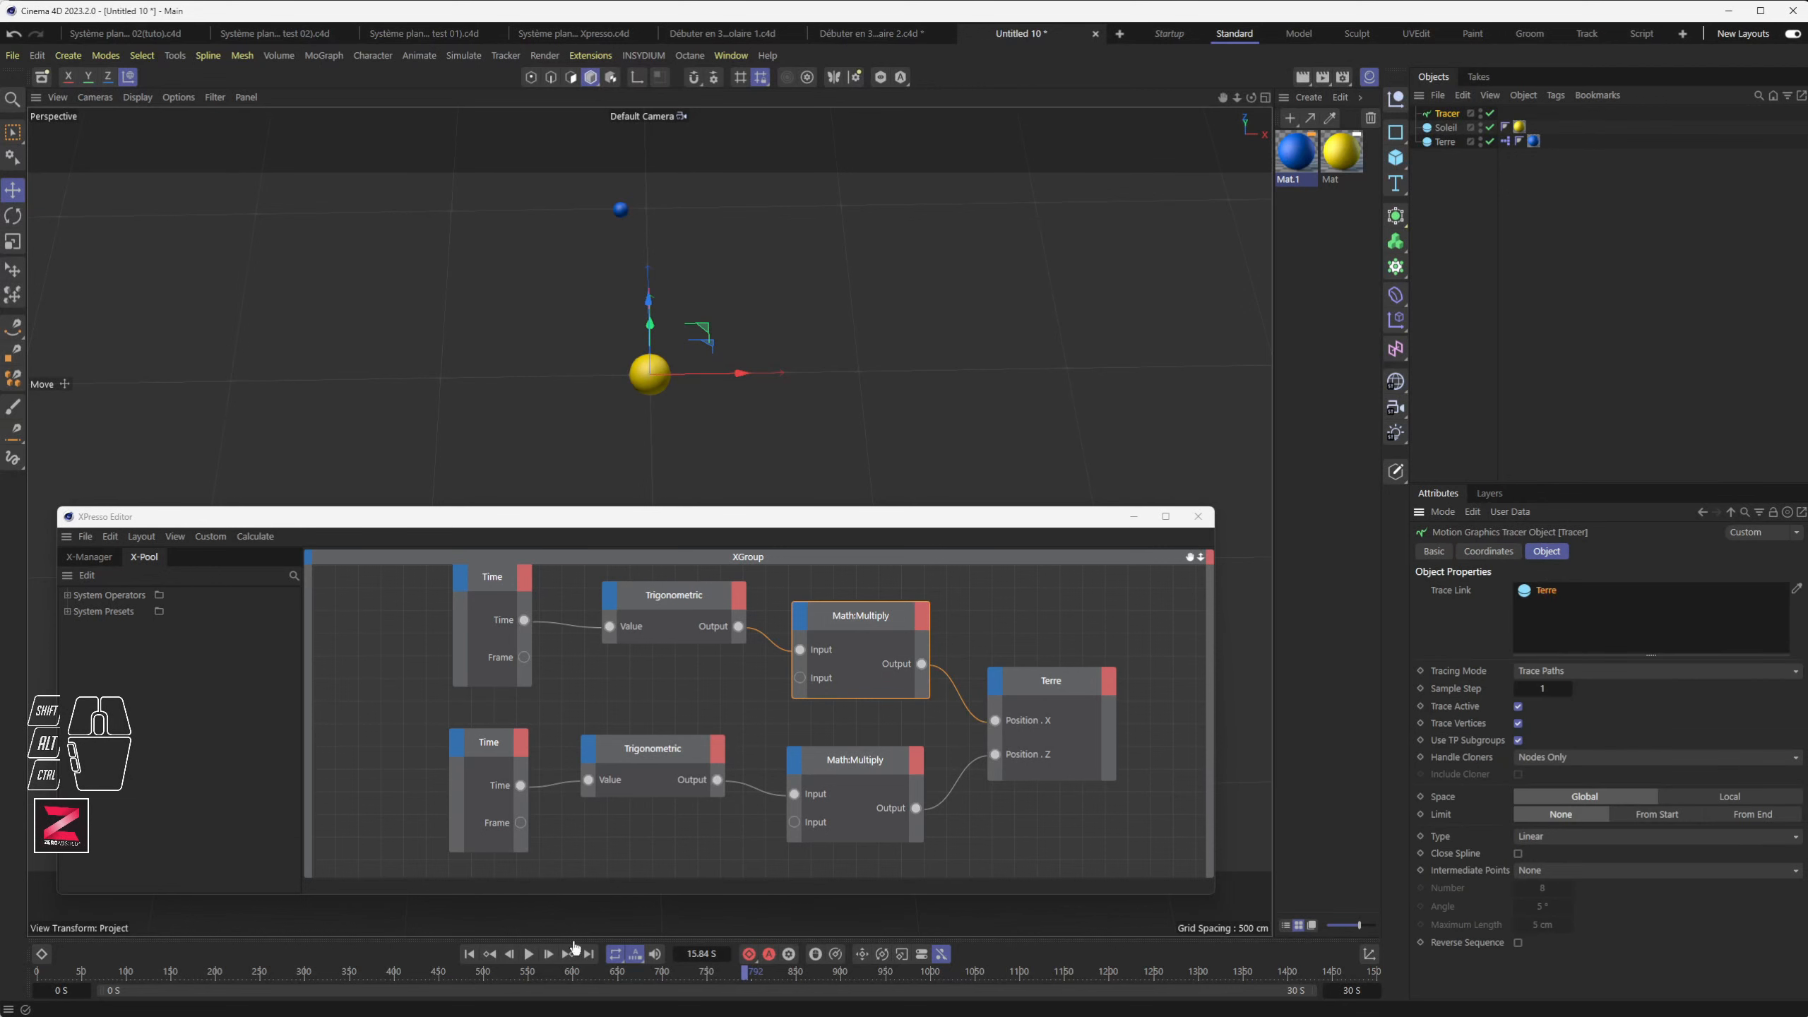
{"action": "left_click", "coordinate": [469, 954]}
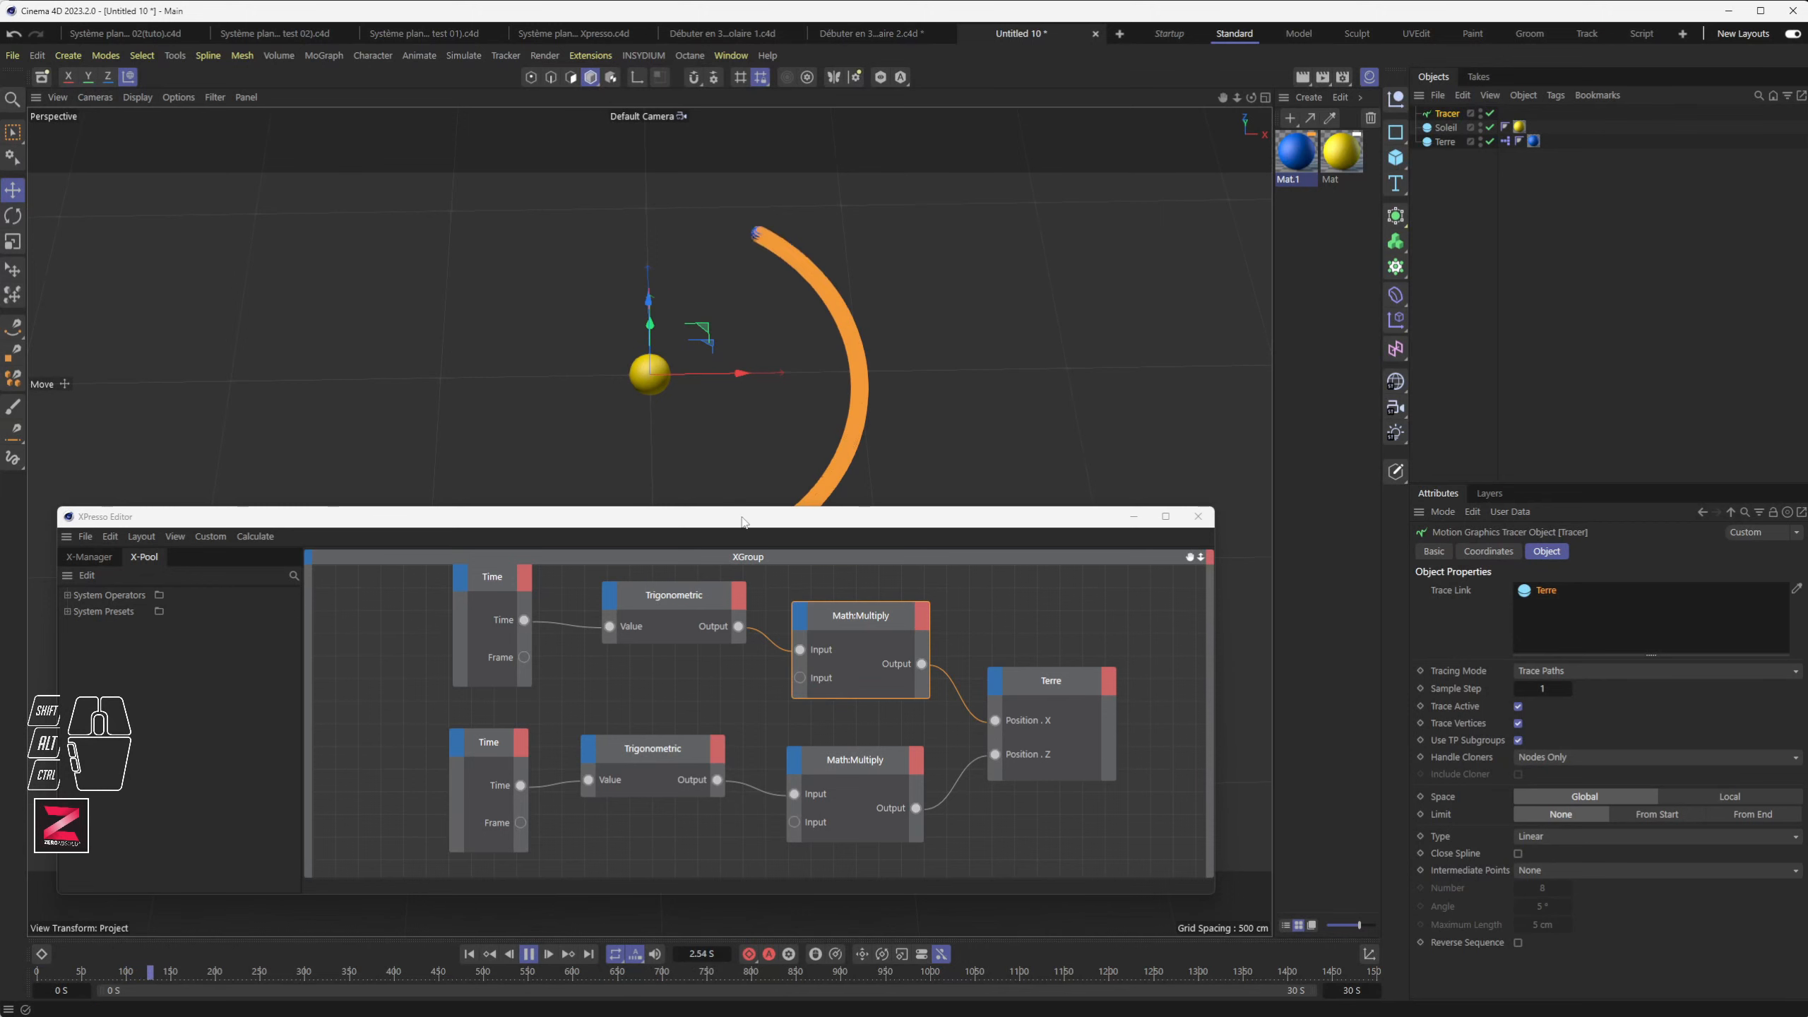
Step: Move the XPresso Editor clear of the orbit, shrink the two Time nodes to compact height, and stop playback
{"action": "left_click_drag", "start_coordinate": [747, 507], "coordinate": [693, 634]}
{"action": "scroll", "coordinate": [695, 694], "scroll_direction": "down", "scroll_amount": 2}
{"action": "left_click_drag", "start_coordinate": [686, 724], "coordinate": [750, 772], "text": "alt"}
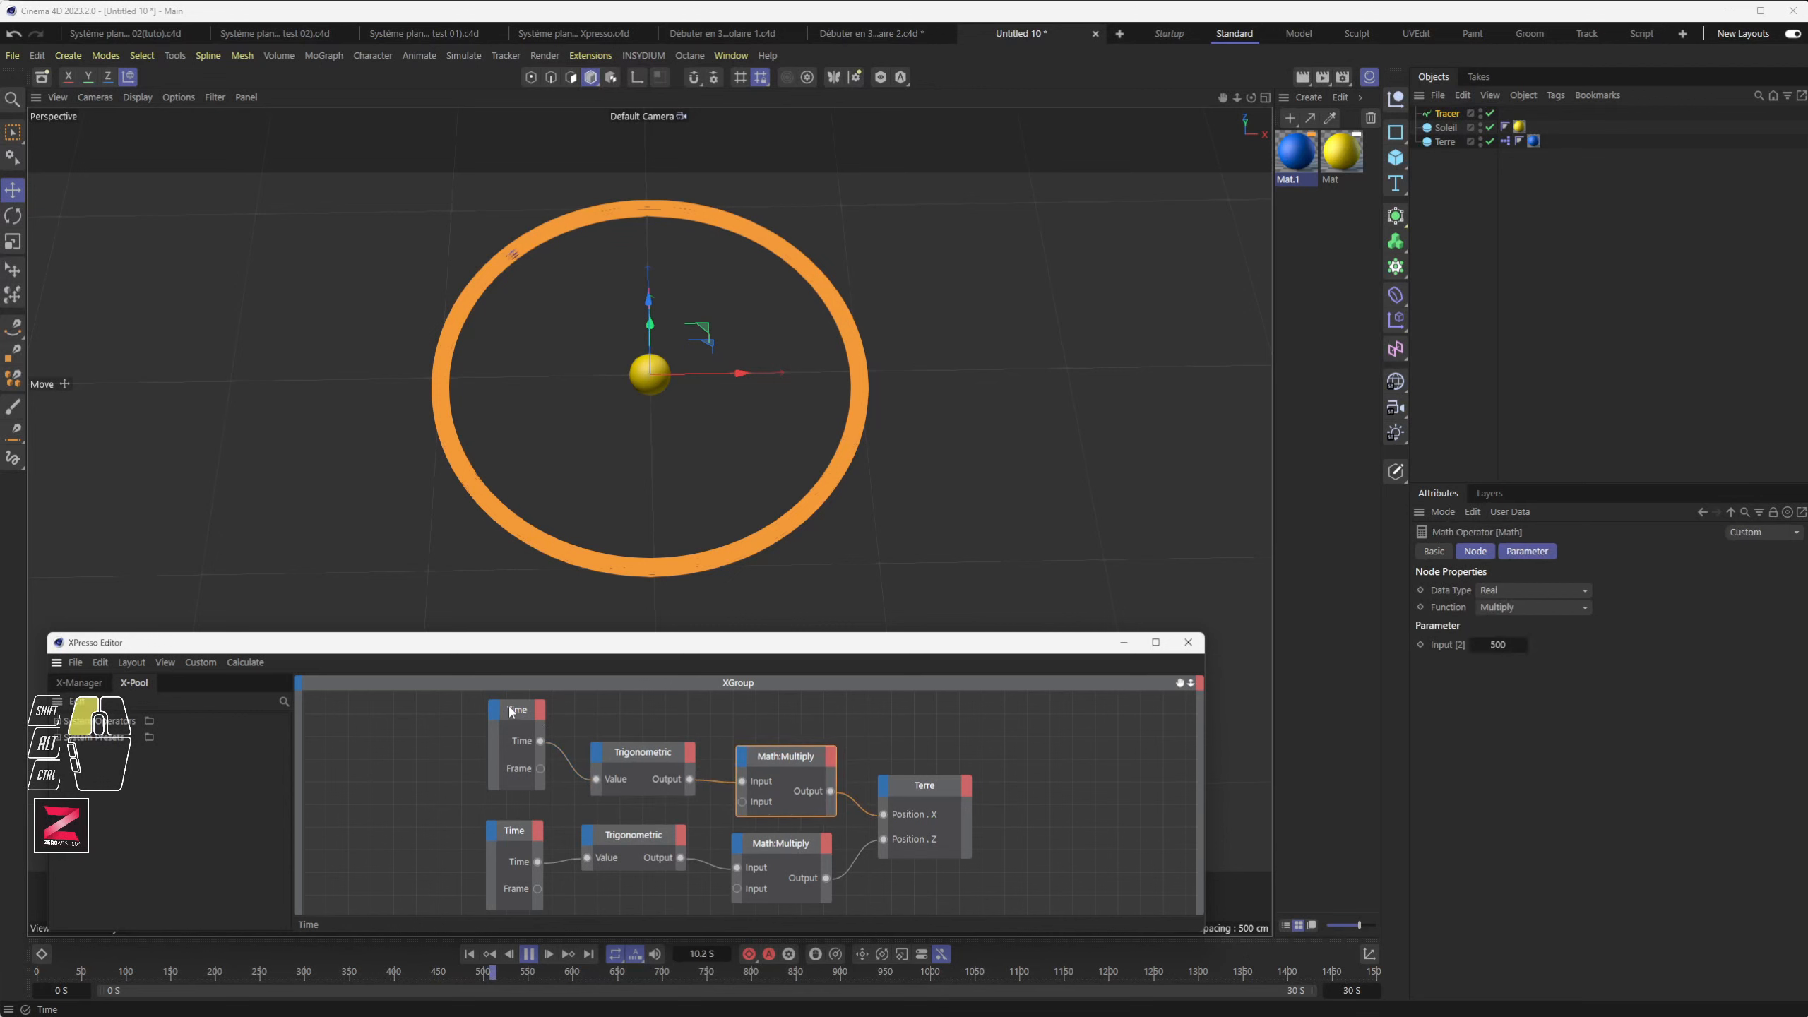
{"action": "left_click_drag", "start_coordinate": [511, 712], "coordinate": [515, 723]}
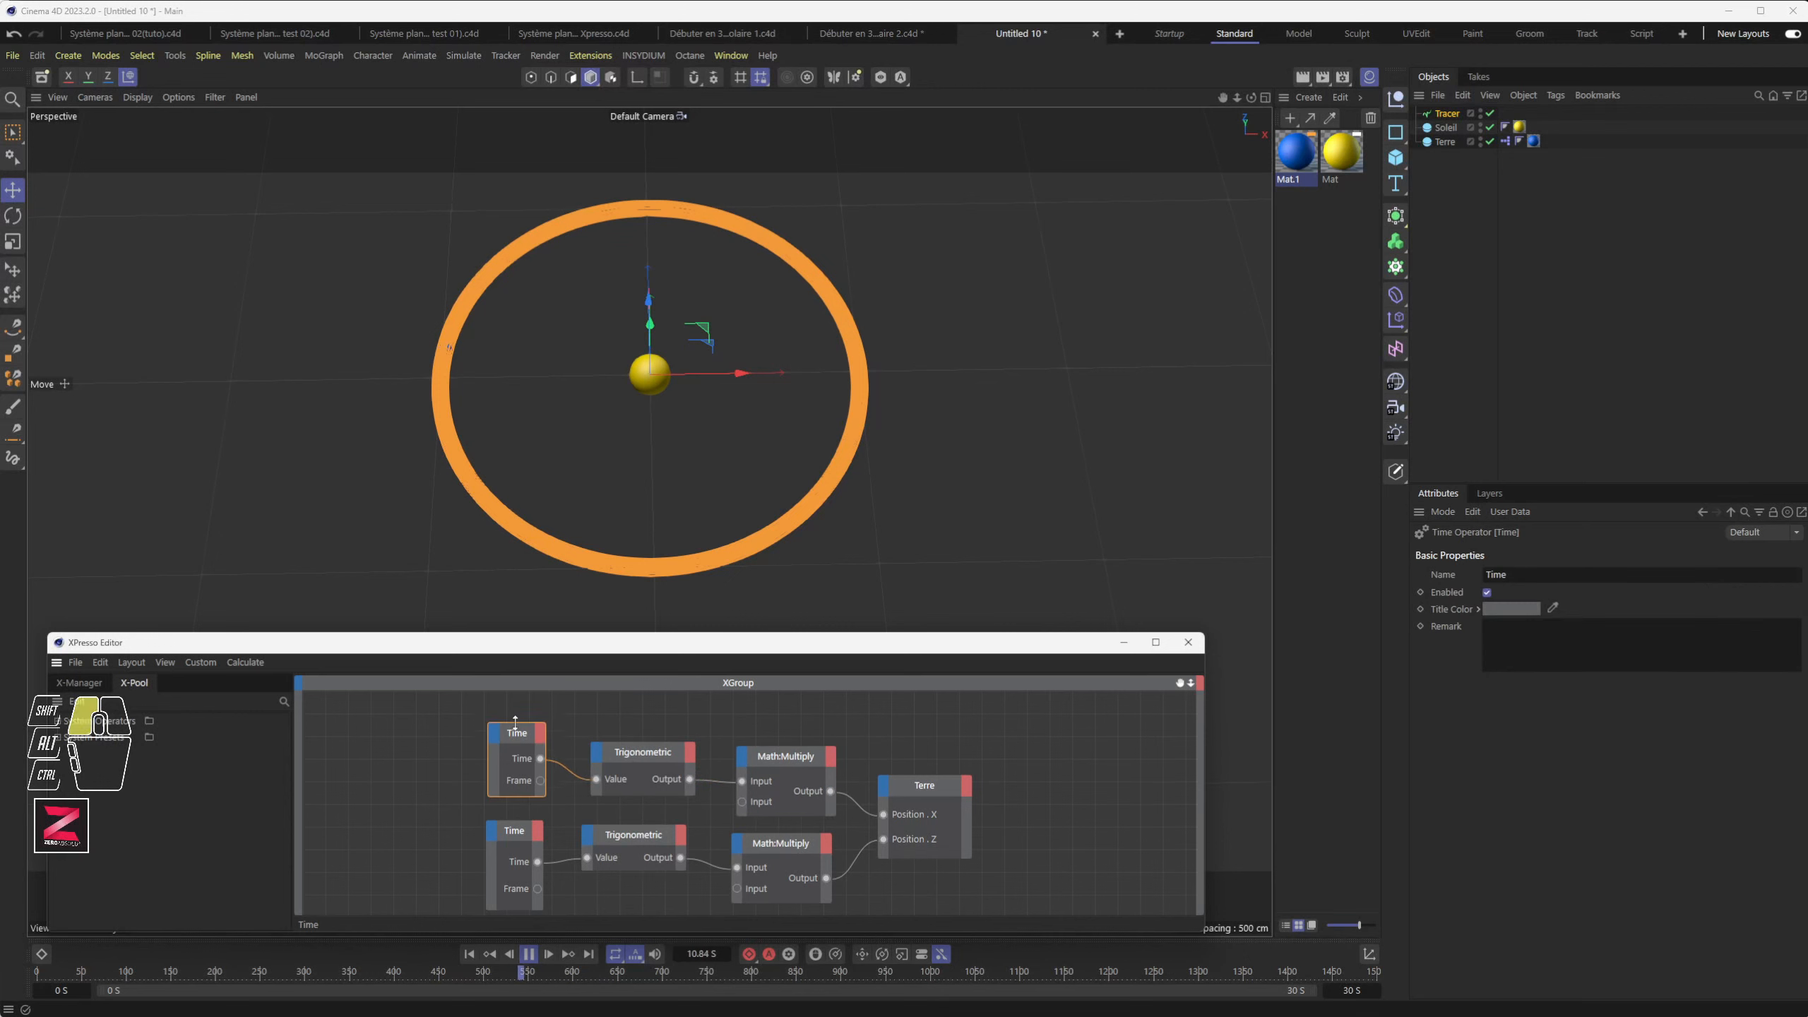
{"action": "left_click", "coordinate": [515, 828]}
{"action": "mouse_move", "coordinate": [514, 819]}
{"action": "left_mouse_down"}
{"action": "mouse_move", "coordinate": [513, 844]}
{"action": "mouse_move", "coordinate": [516, 826]}
{"action": "left_mouse_up"}
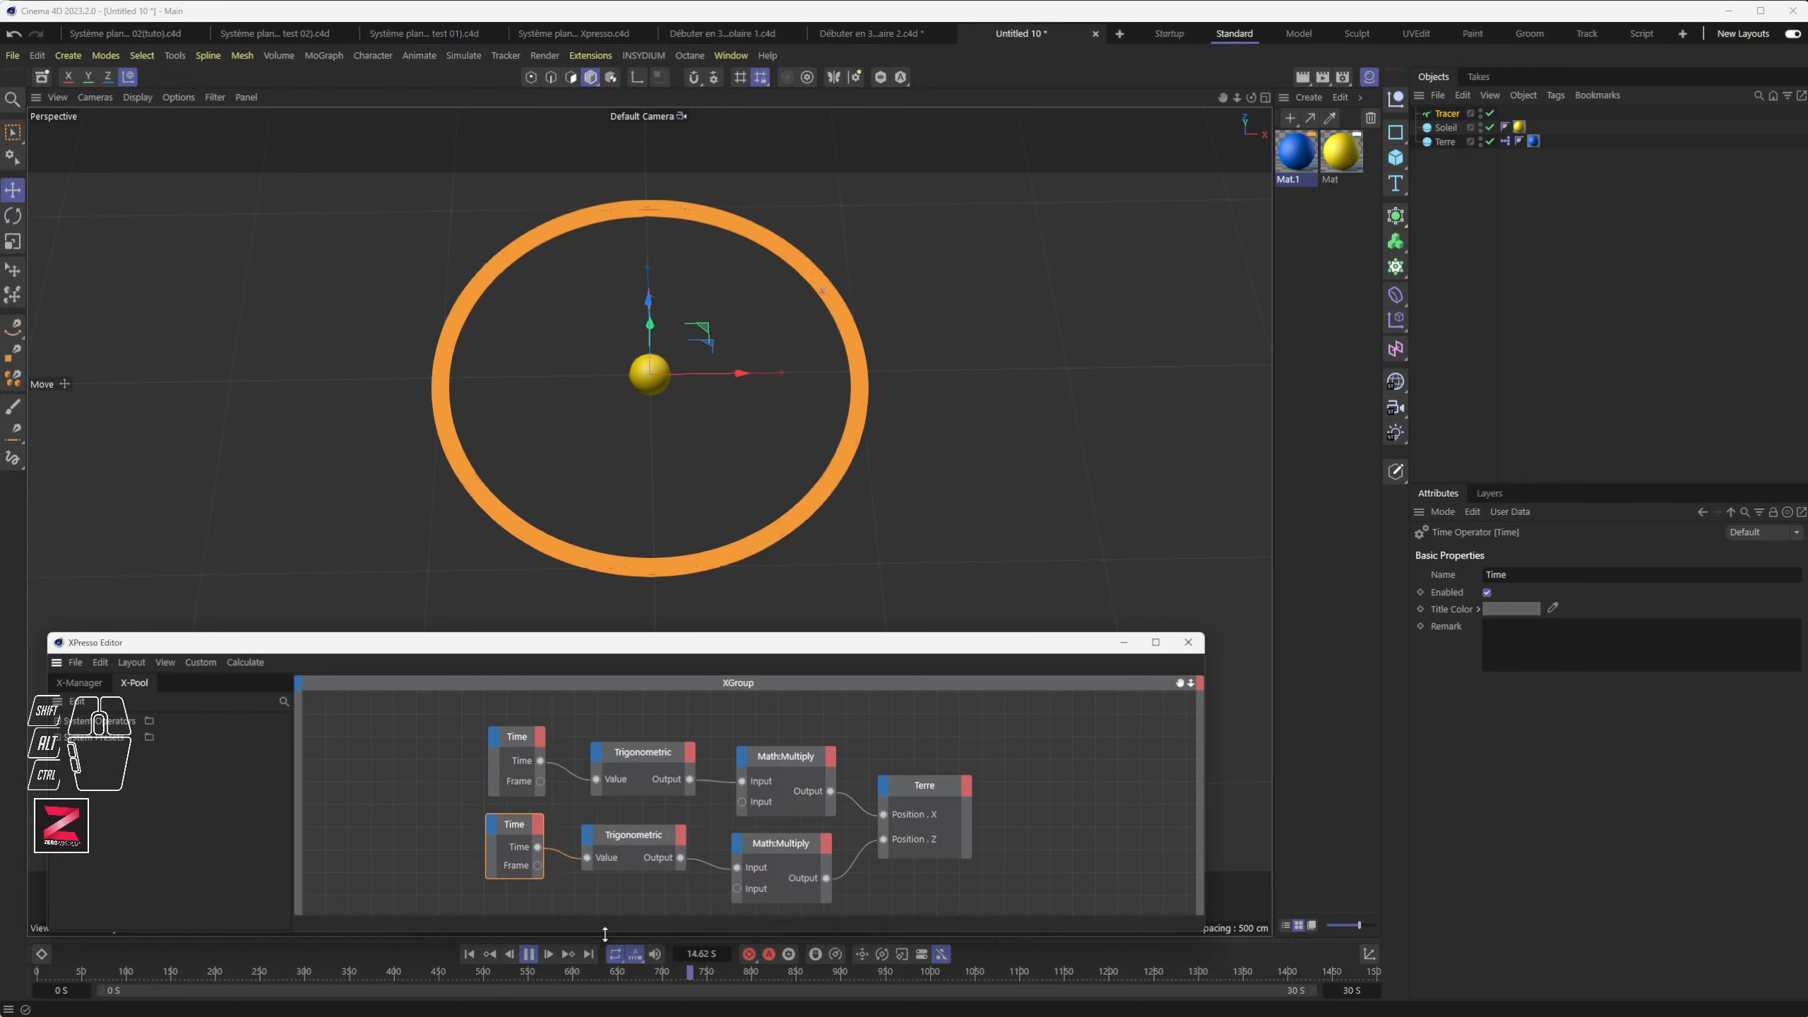
{"action": "left_click", "coordinate": [530, 954]}
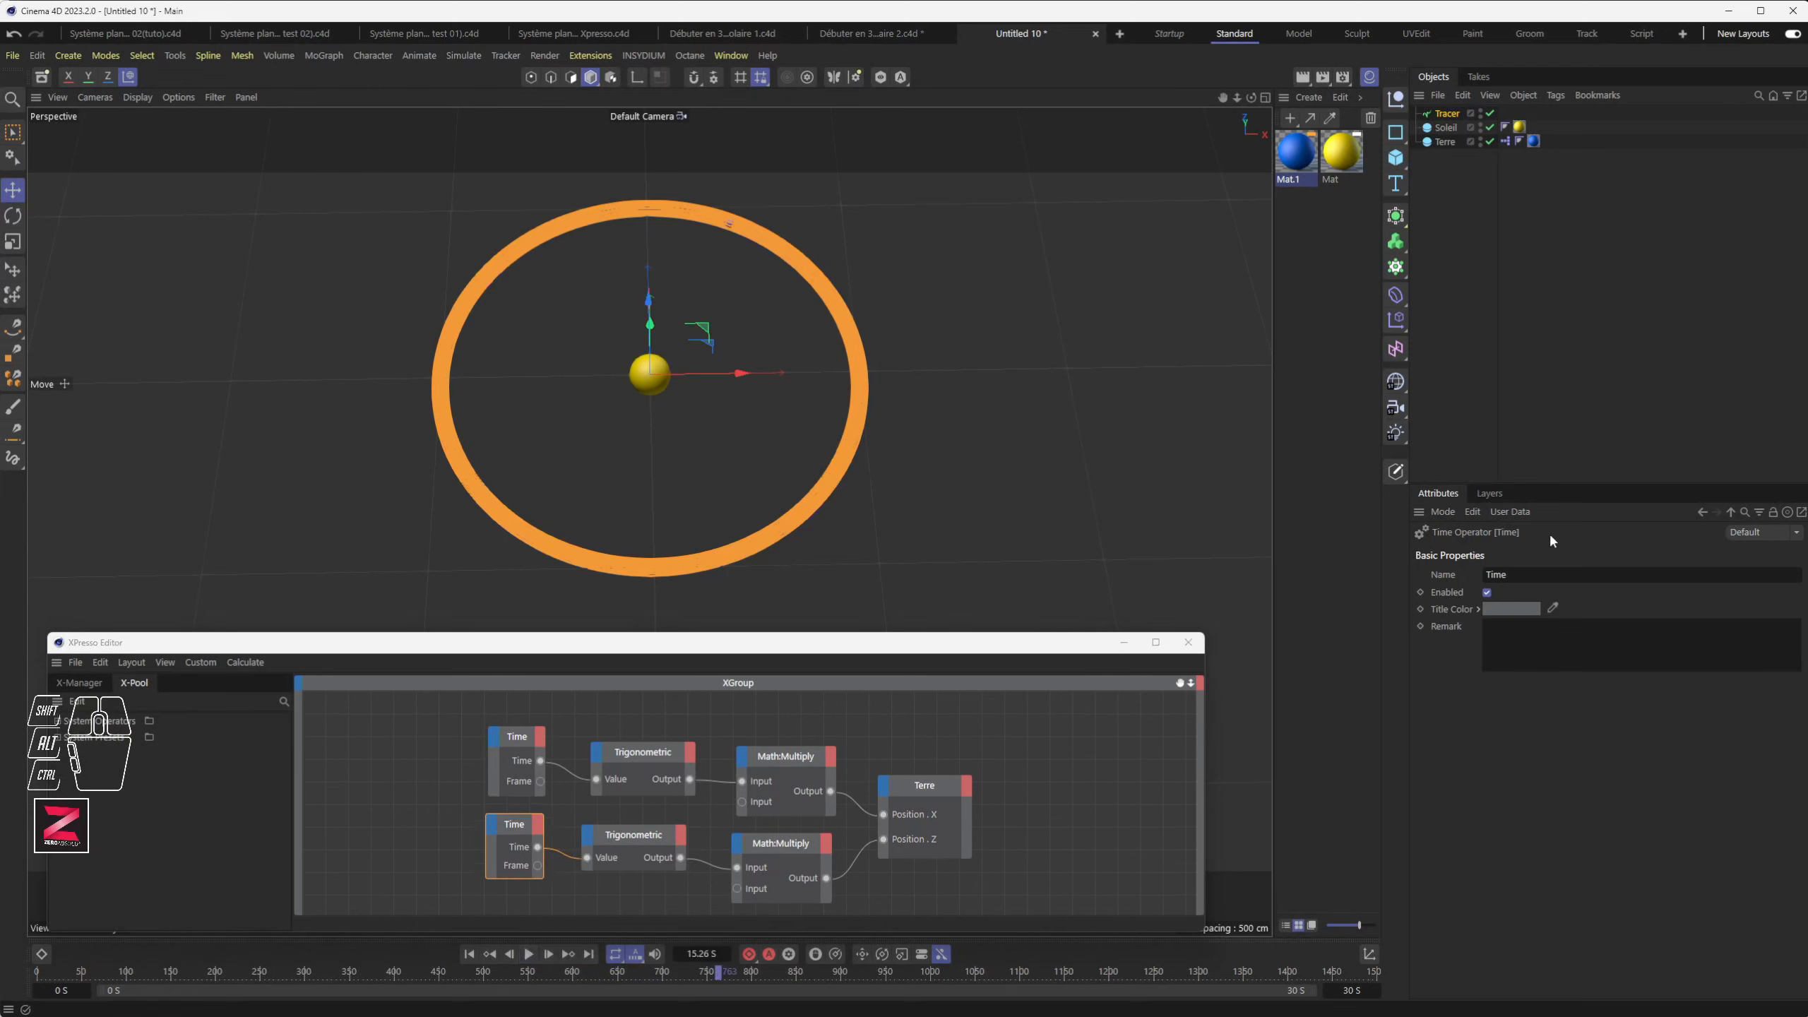
Step: Turn off Trace Vertices for the Tracer and replay the animation from the start
{"action": "left_click", "coordinate": [1450, 115]}
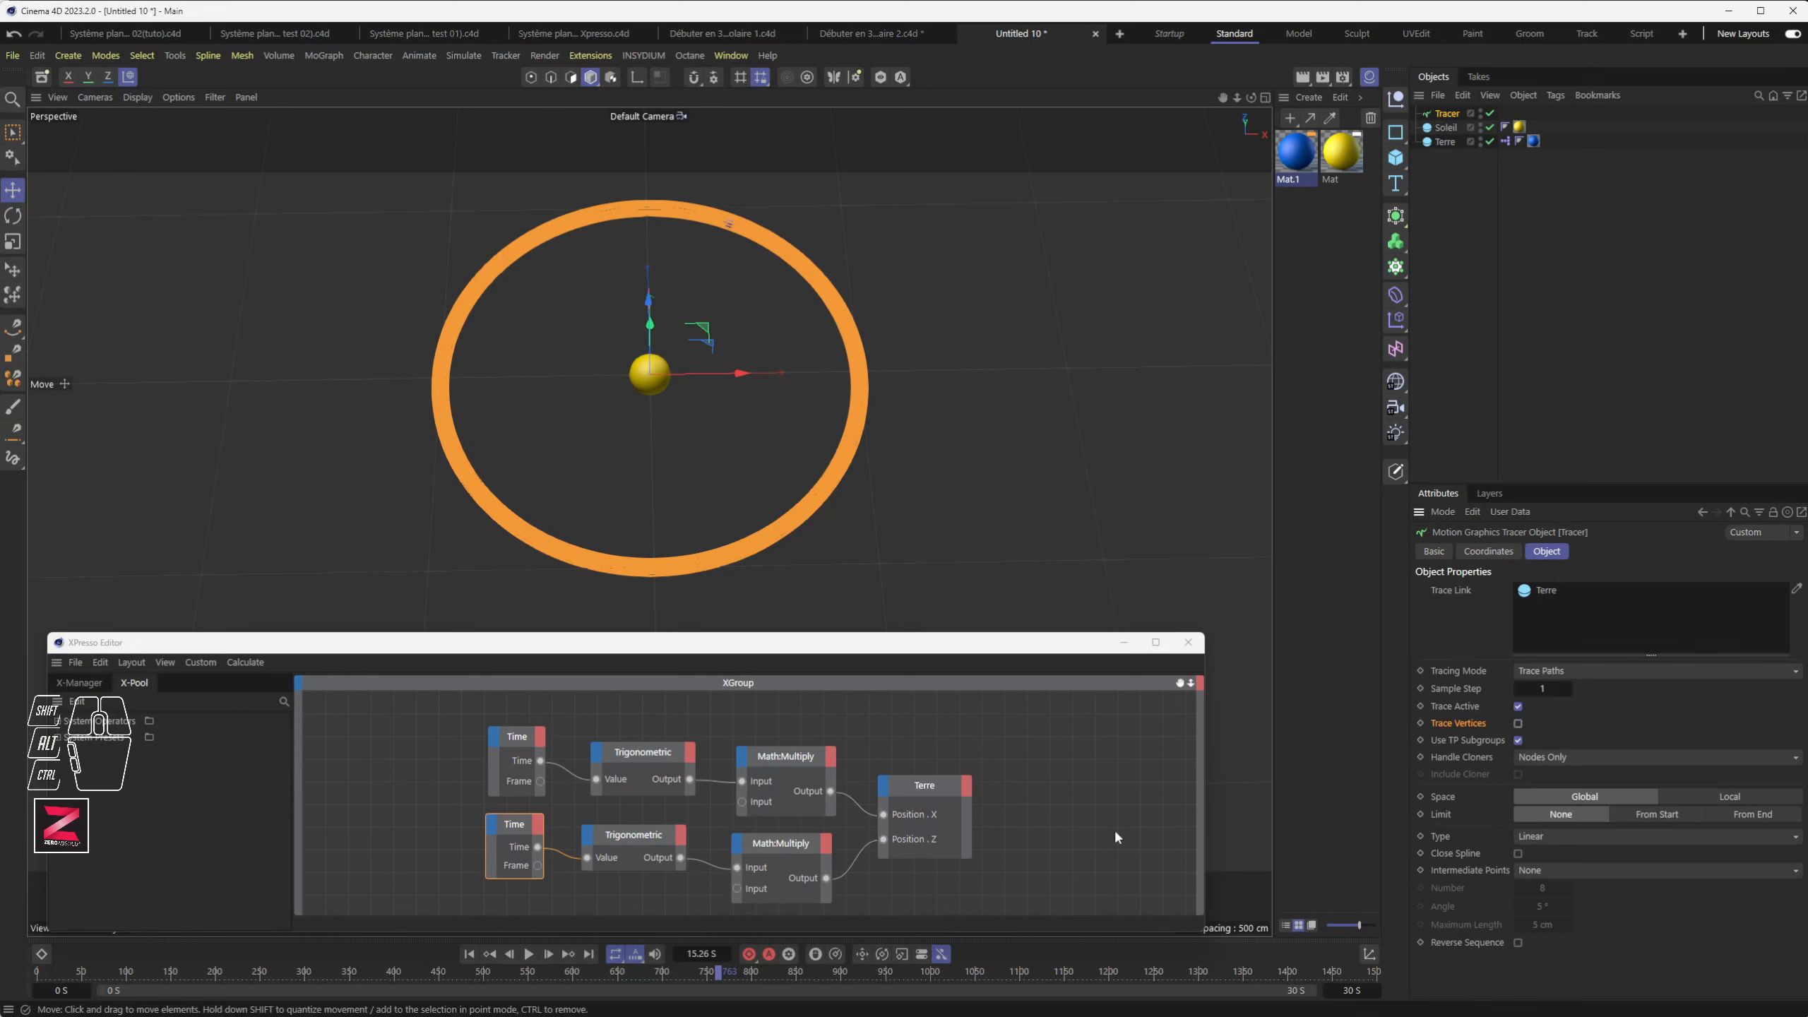
{"action": "left_click", "coordinate": [469, 954]}
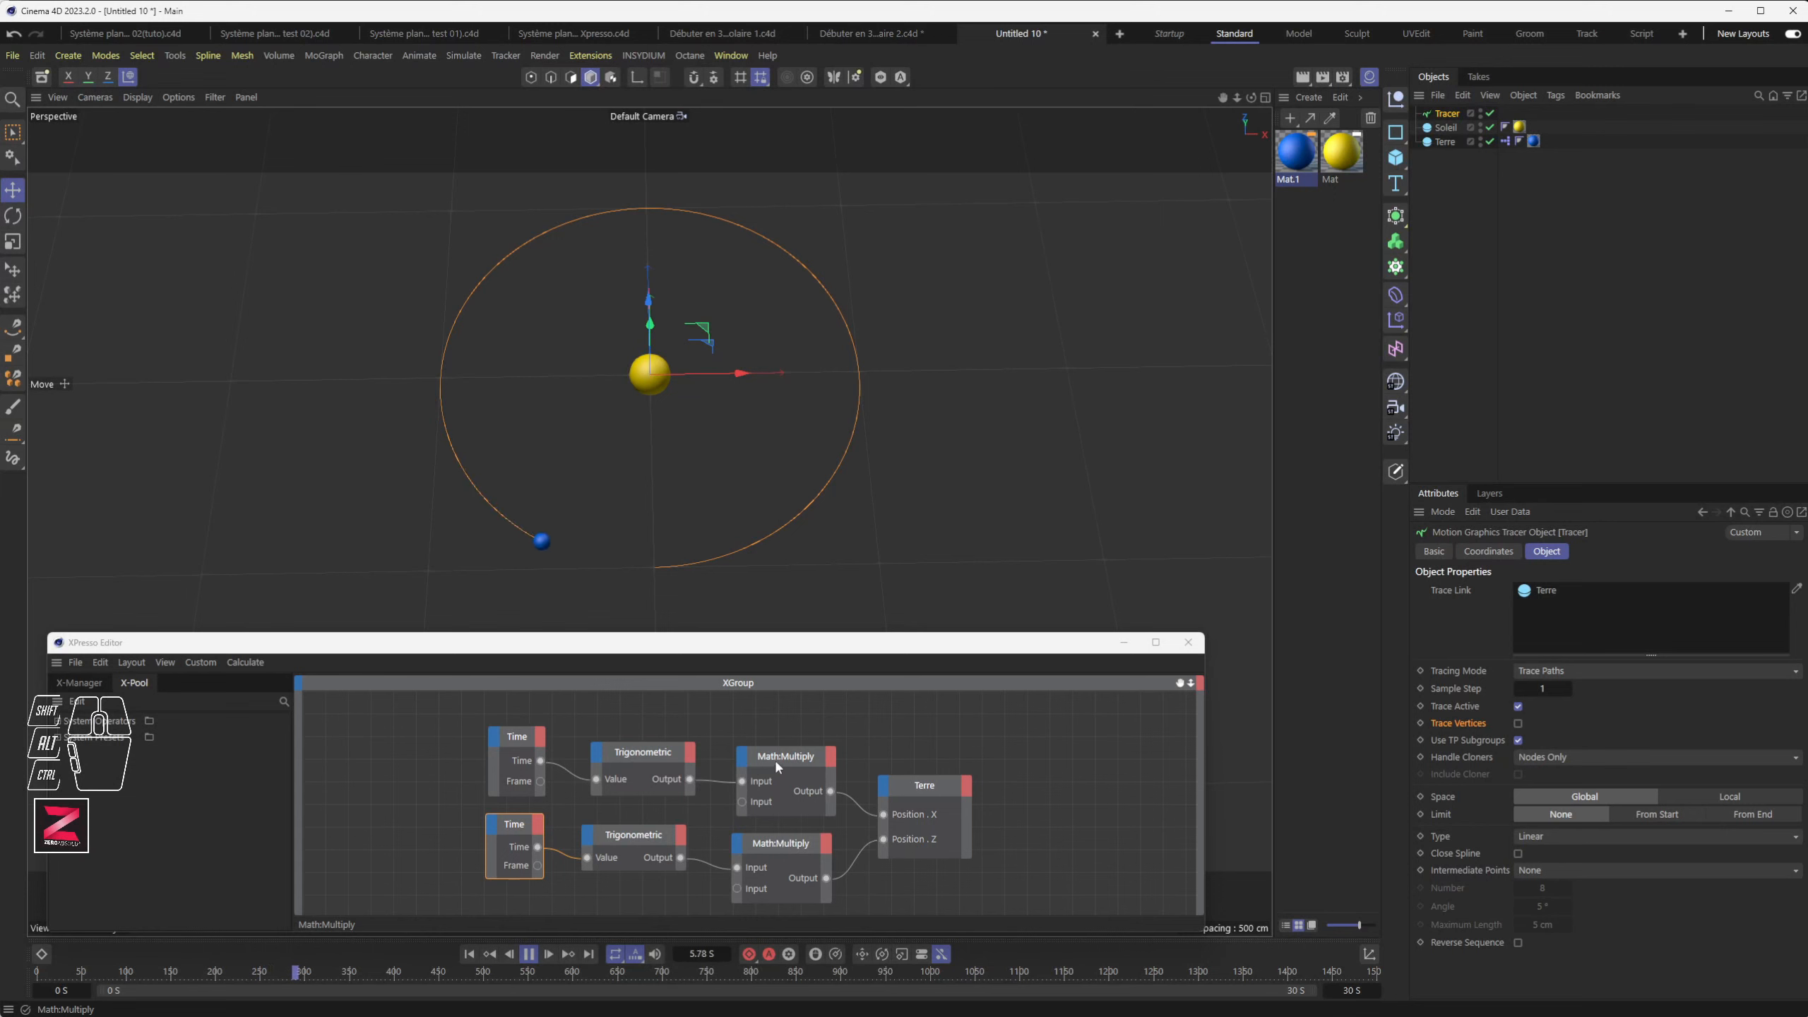
Step: Move the upper Math:Multiply and Trigonometric nodes slightly up to line them up with the upper Time node
{"action": "left_click_drag", "start_coordinate": [774, 758], "coordinate": [771, 733]}
{"action": "left_click", "coordinate": [656, 760]}
{"action": "left_click_drag", "start_coordinate": [656, 759], "coordinate": [754, 744]}
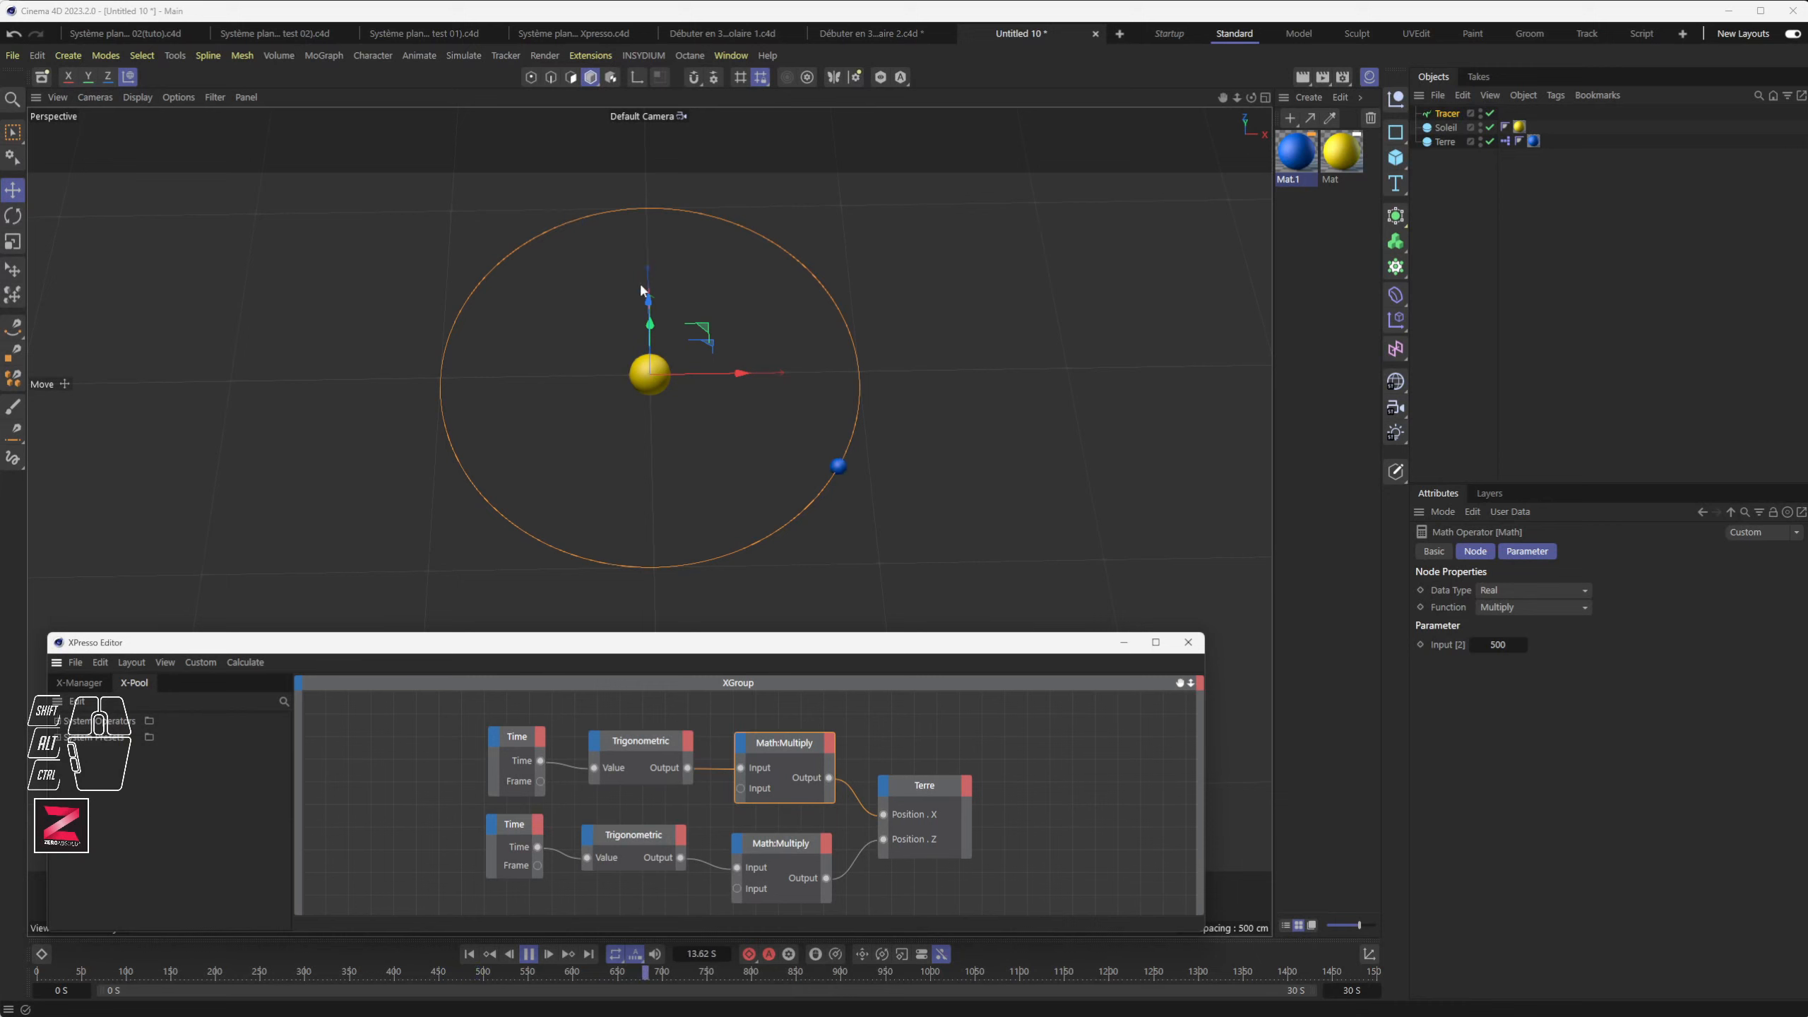
Step: Set Input [2] of the lower Math:Multiply node to -350 and replay the animation from the start
{"action": "left_click", "coordinate": [777, 851]}
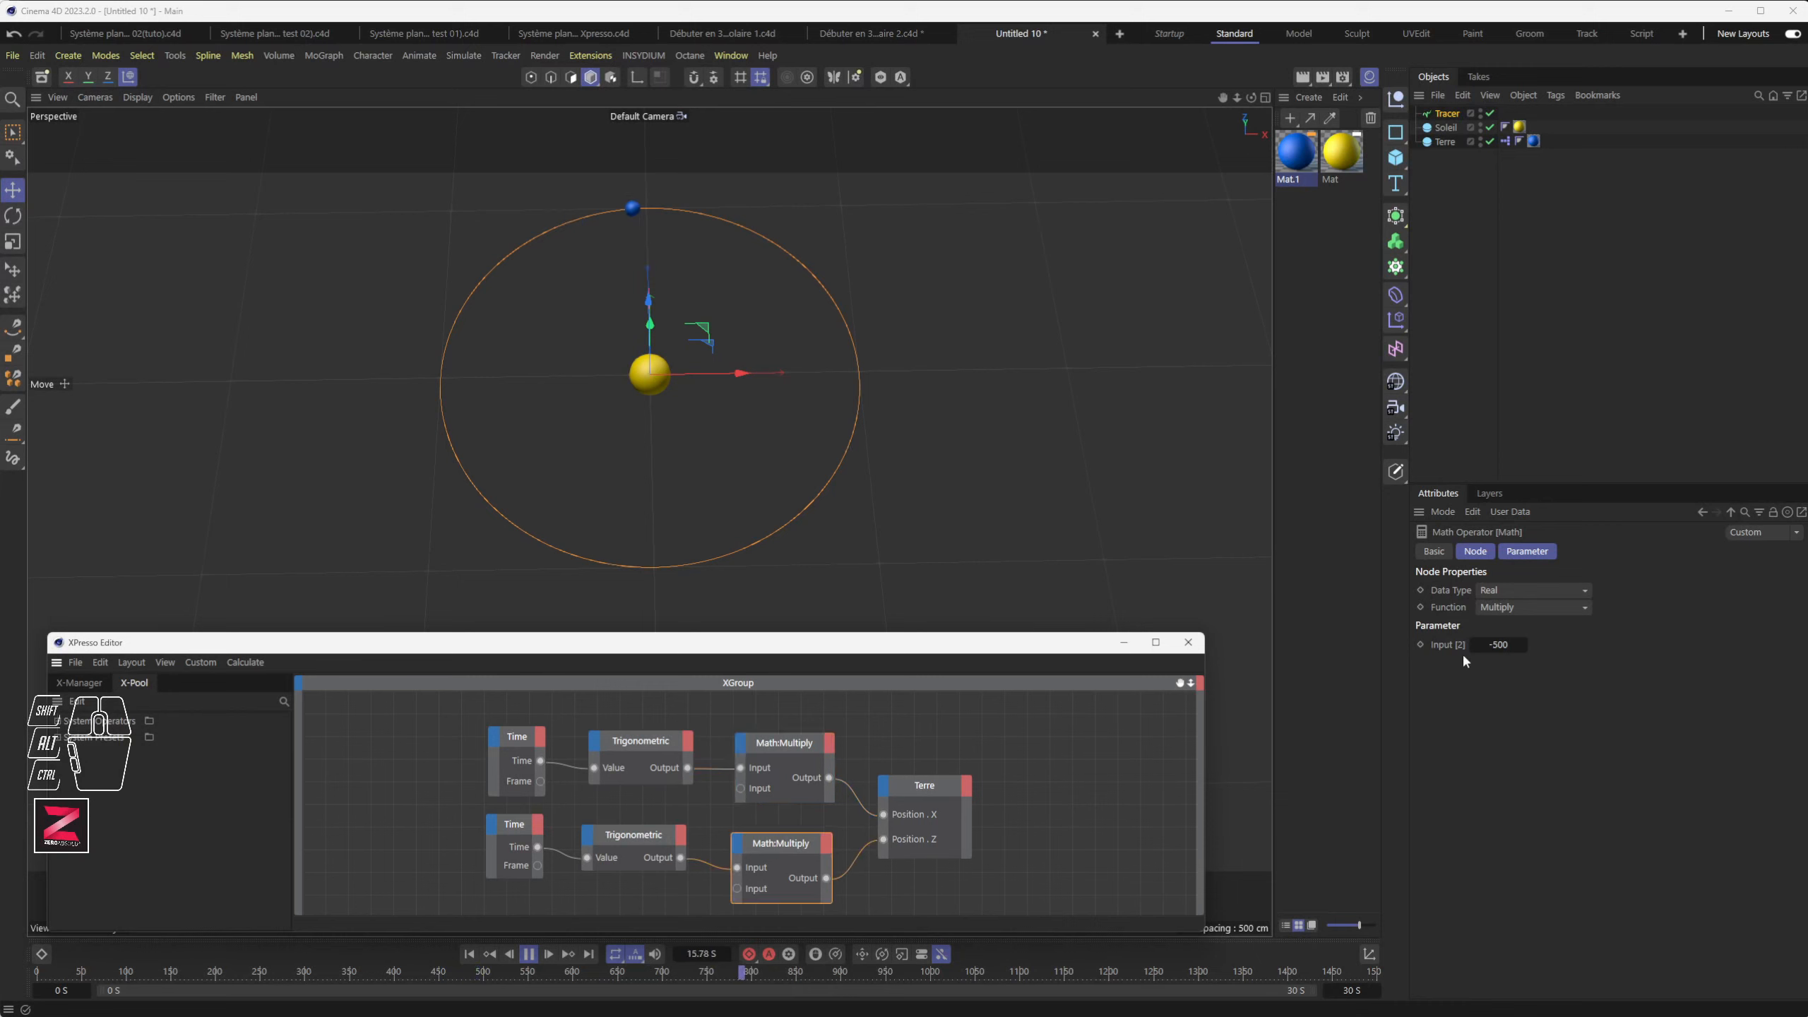
{"action": "double_click", "coordinate": [1509, 649]}
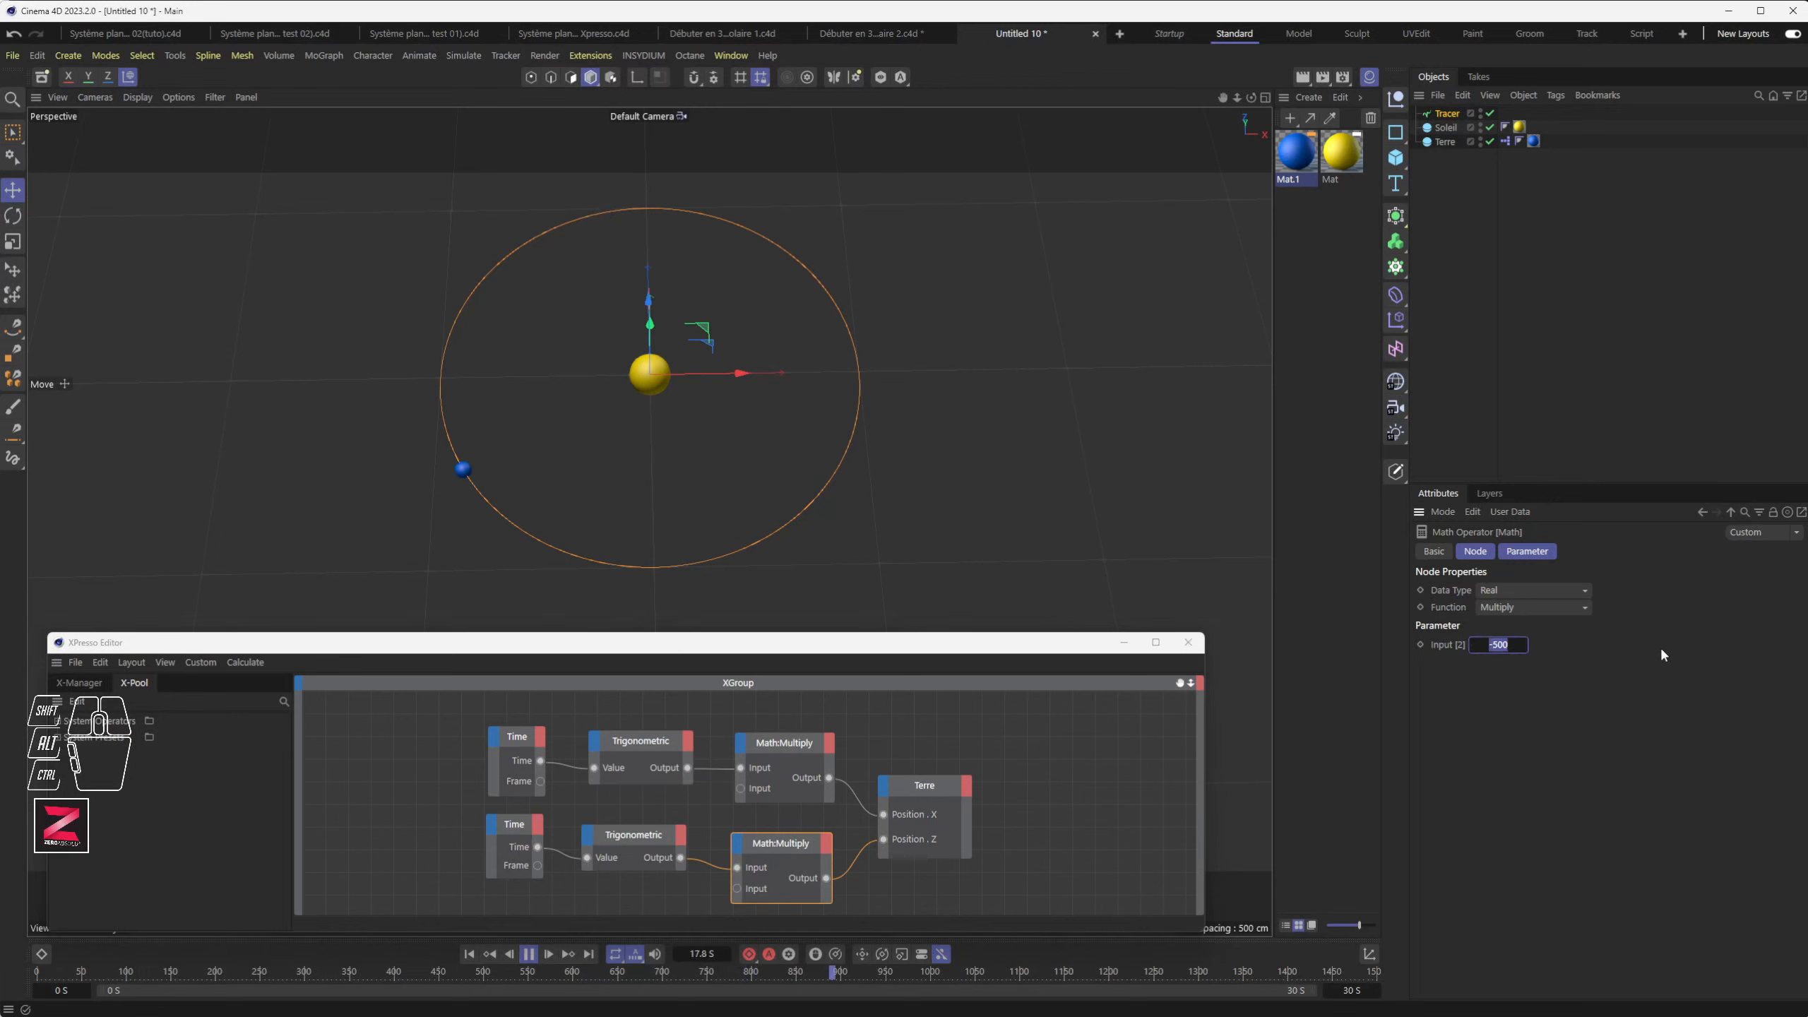
{"action": "key", "text": "BackSpace"}
{"action": "type", "text": "-350"}
{"action": "key", "text": "Return"}
{"action": "left_click", "coordinate": [468, 954]}
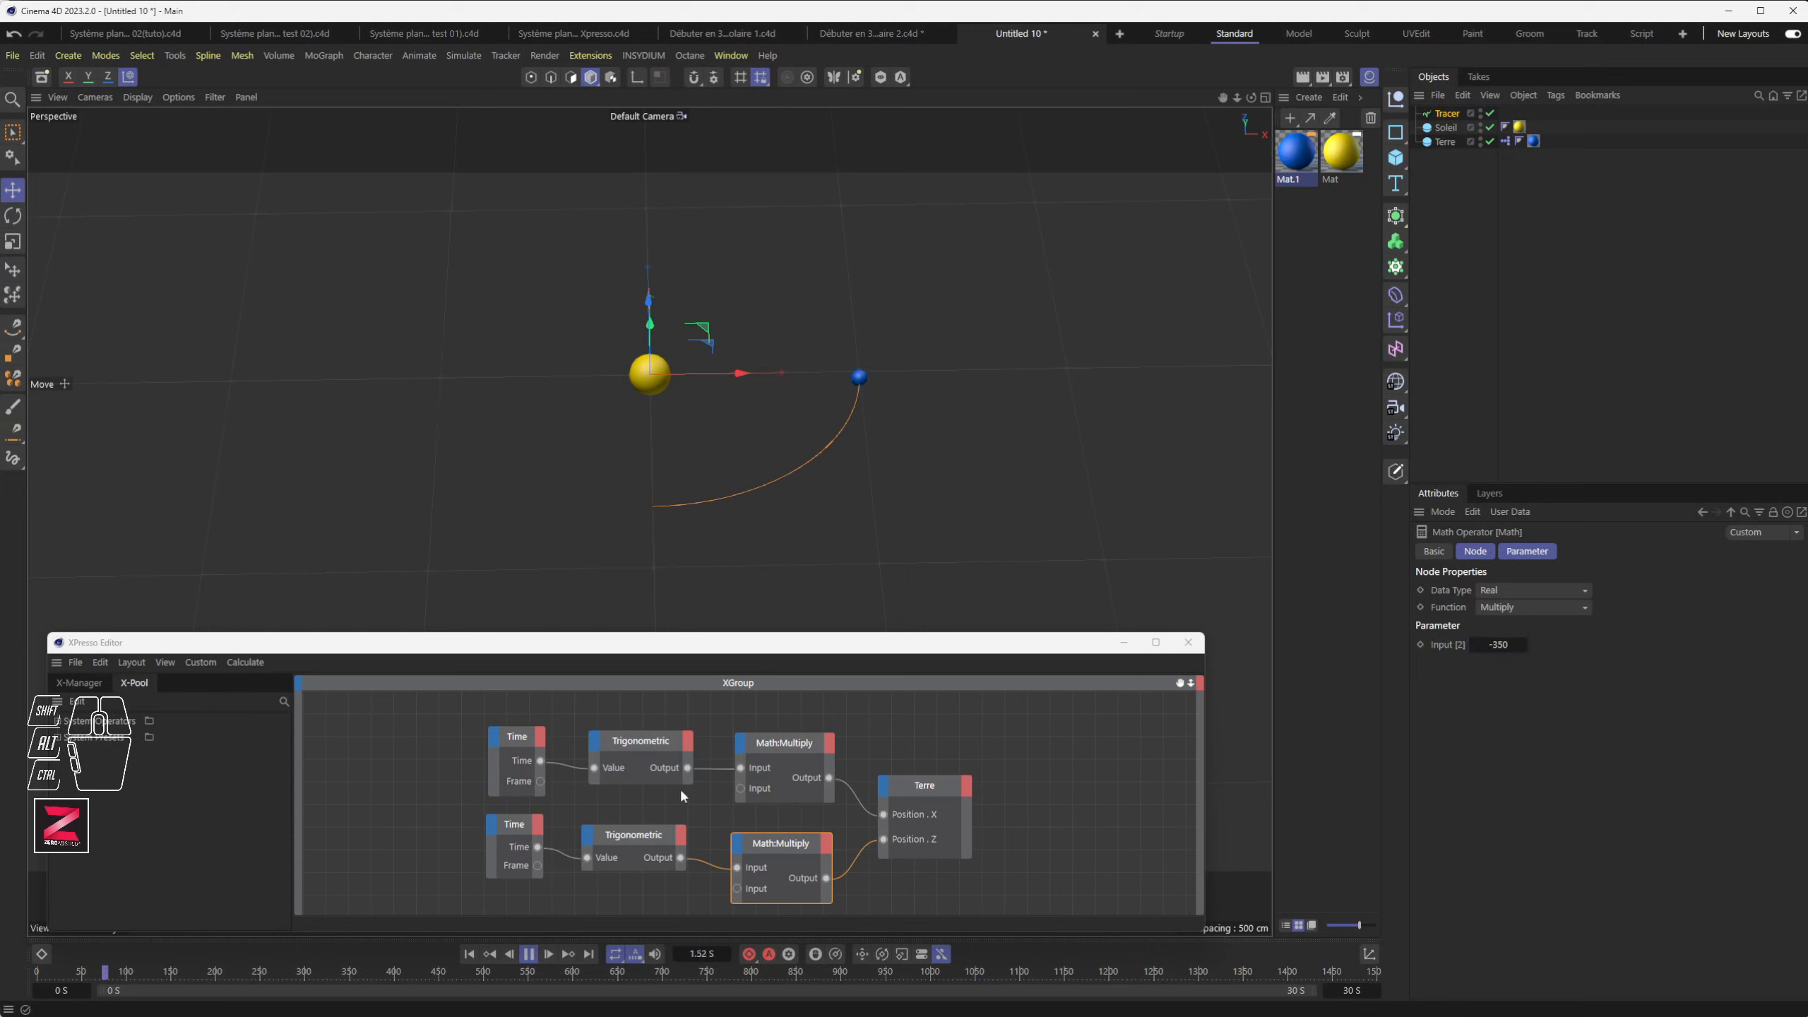
Step: Stop playback and shift the Time, Trigonometric and Math:Multiply nodes away from Terre, leaving a gap before its Position inputs
{"action": "left_click_drag", "start_coordinate": [818, 492], "coordinate": [825, 530], "text": "alt"}
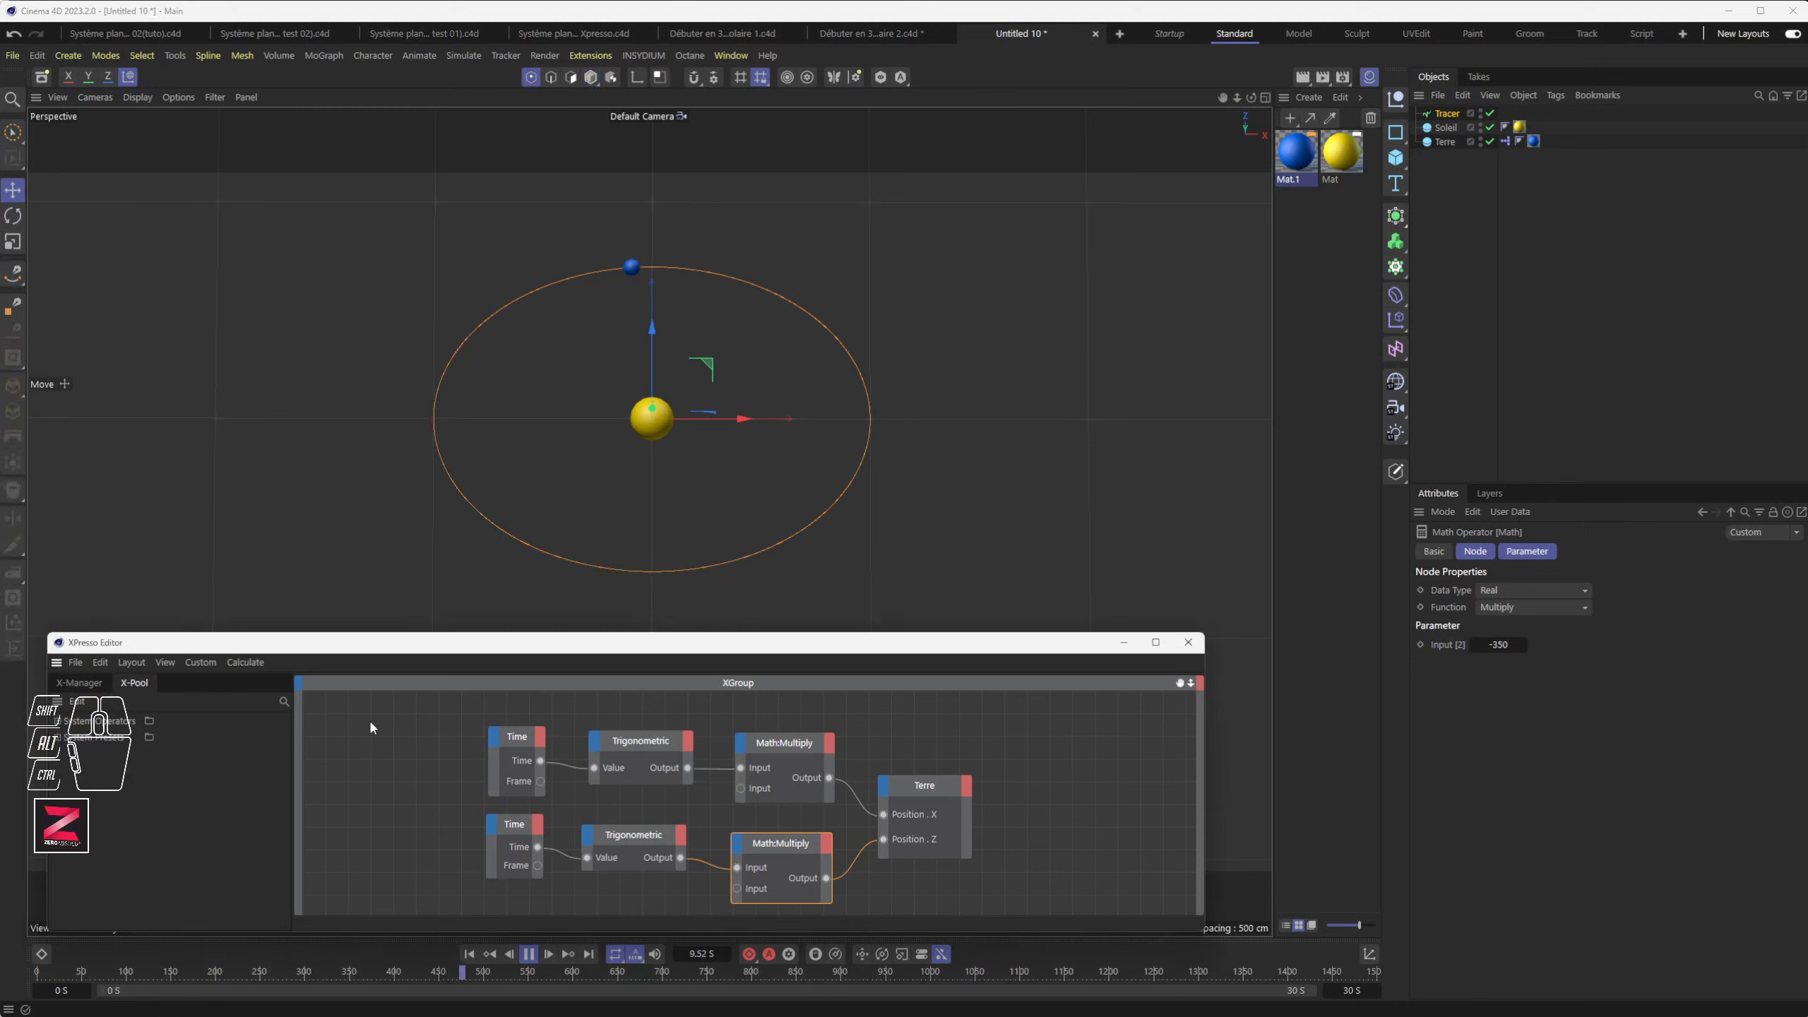
{"action": "left_click_drag", "start_coordinate": [413, 633], "coordinate": [423, 603]}
{"action": "left_click", "coordinate": [529, 956]}
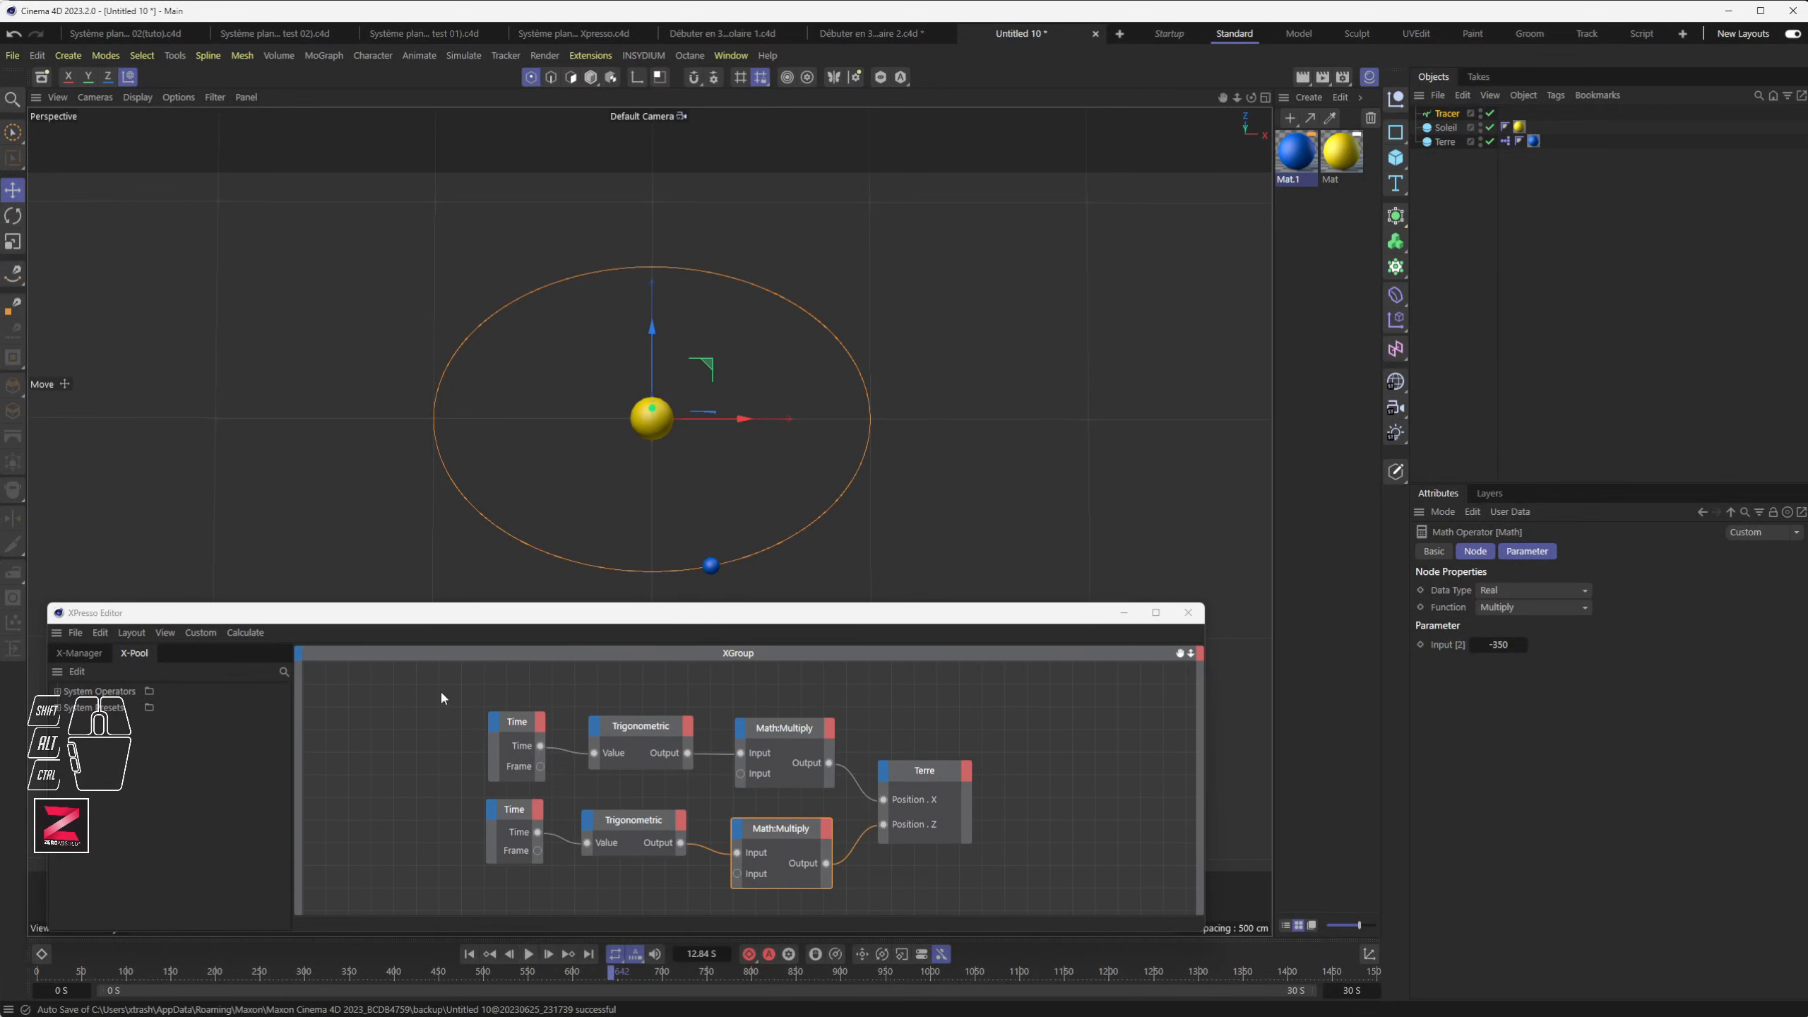
{"action": "left_click_drag", "start_coordinate": [443, 700], "coordinate": [821, 882]}
{"action": "left_click_drag", "start_coordinate": [798, 738], "coordinate": [682, 726]}
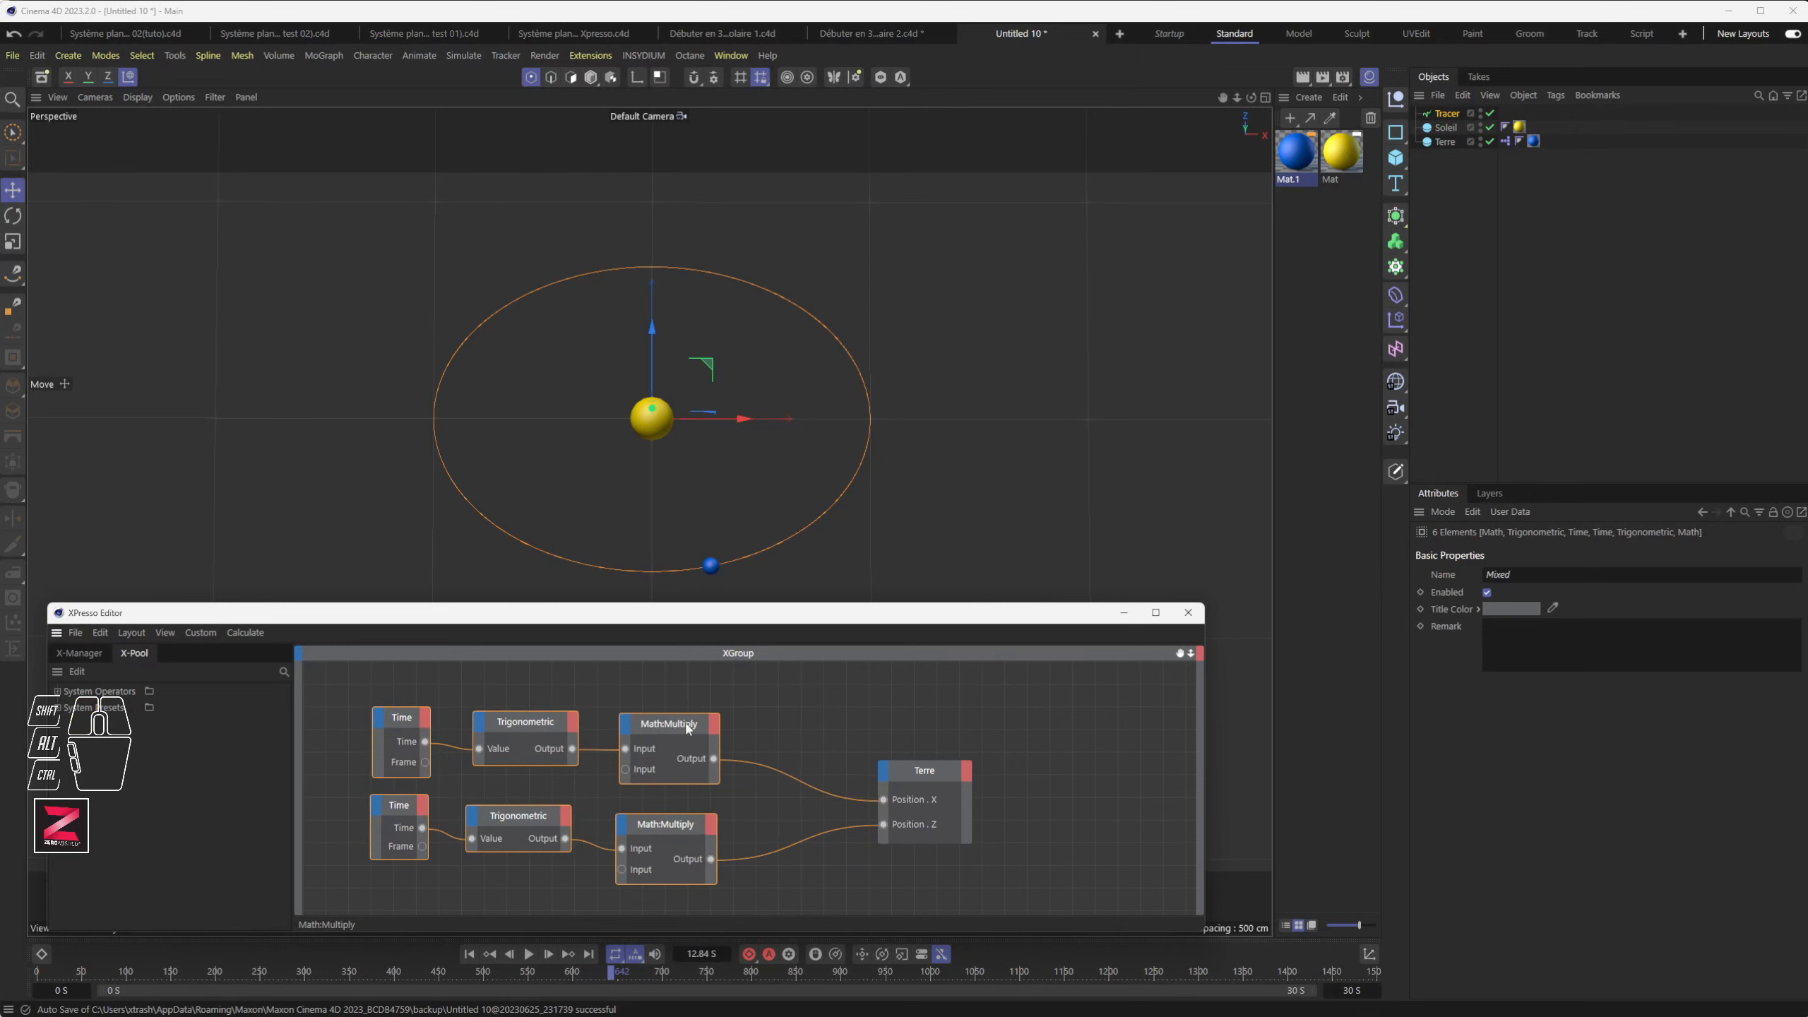
{"action": "left_click_drag", "start_coordinate": [668, 724], "coordinate": [683, 708]}
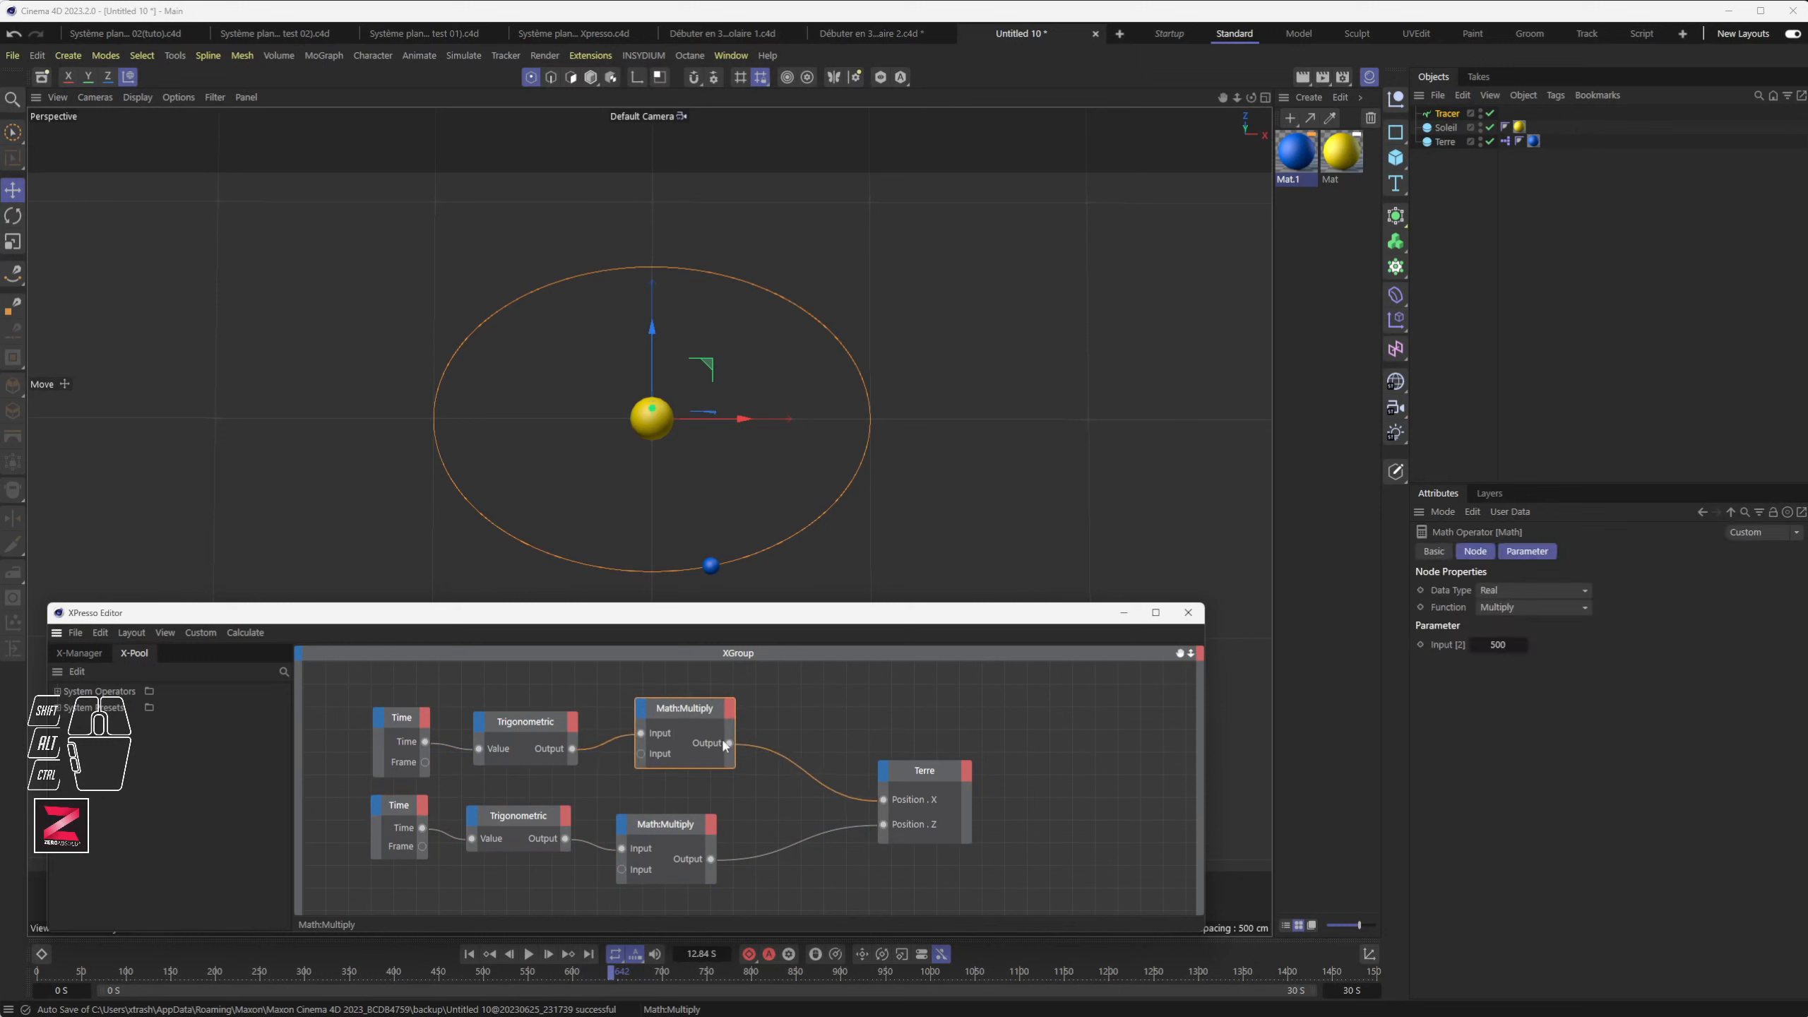
{"action": "right_click", "coordinate": [805, 717]}
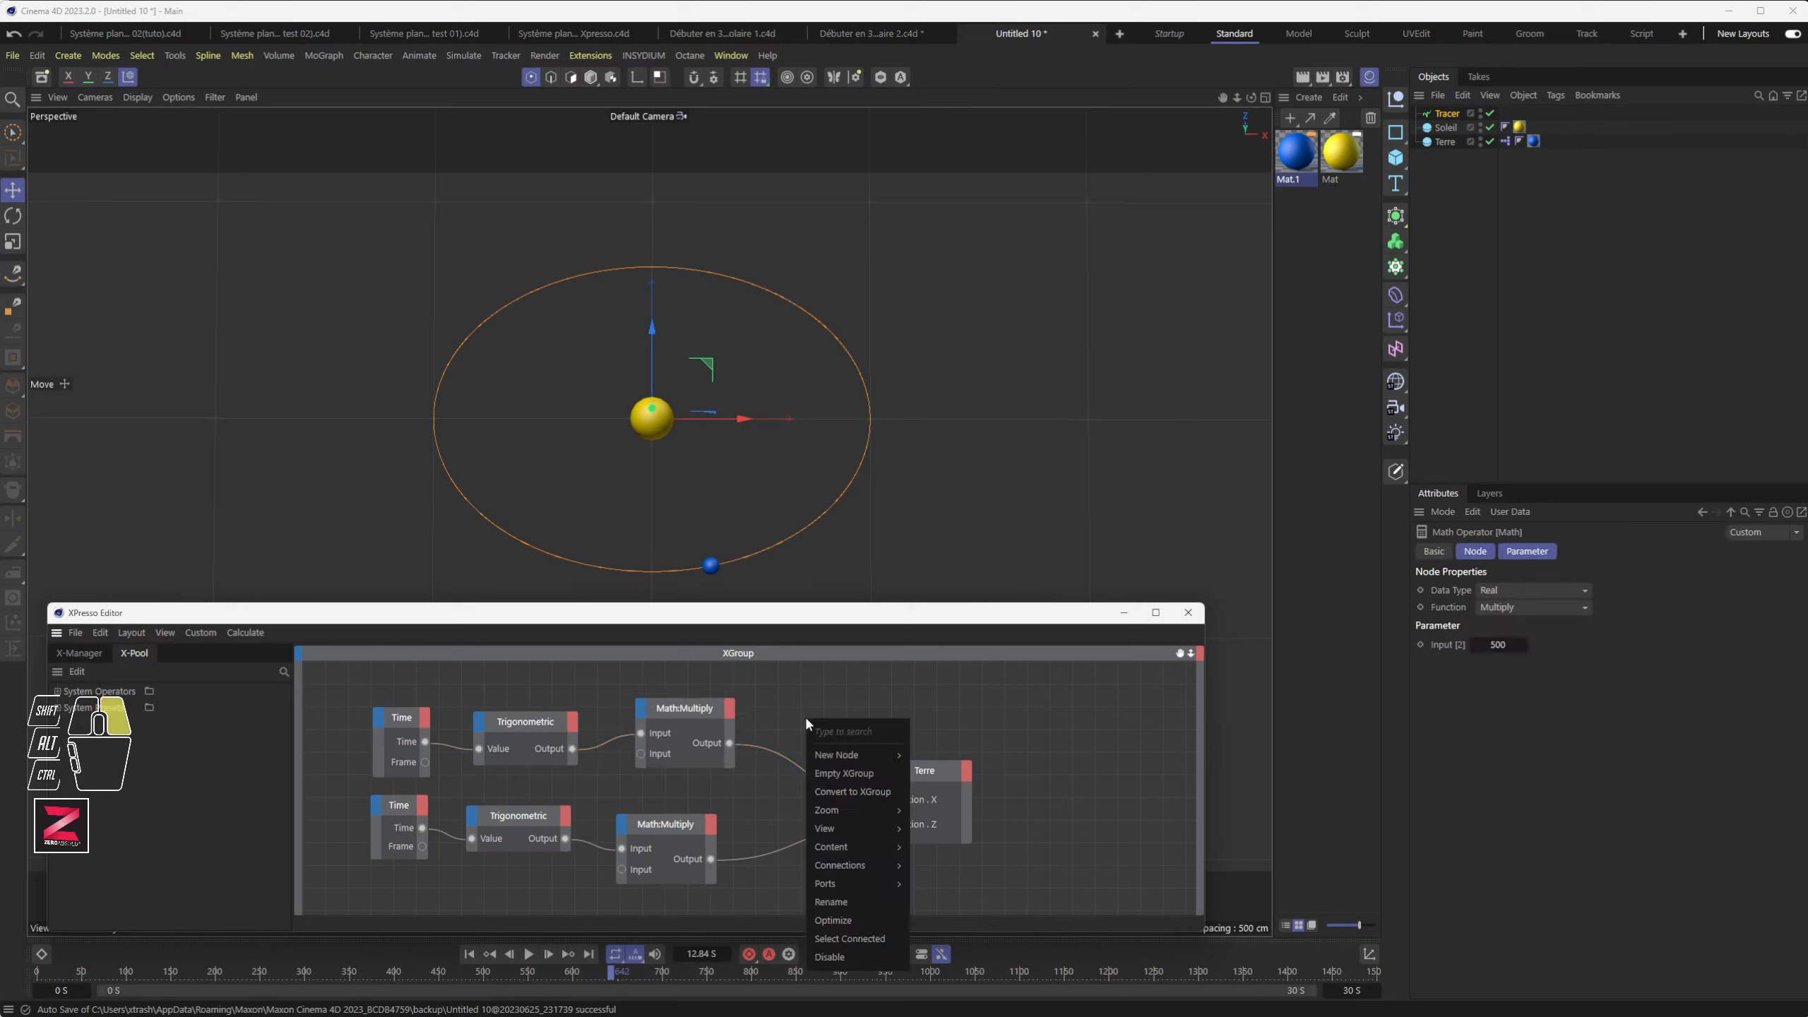
{"action": "left_click", "coordinate": [819, 630]}
{"action": "left_click_drag", "start_coordinate": [822, 612], "coordinate": [800, 351]}
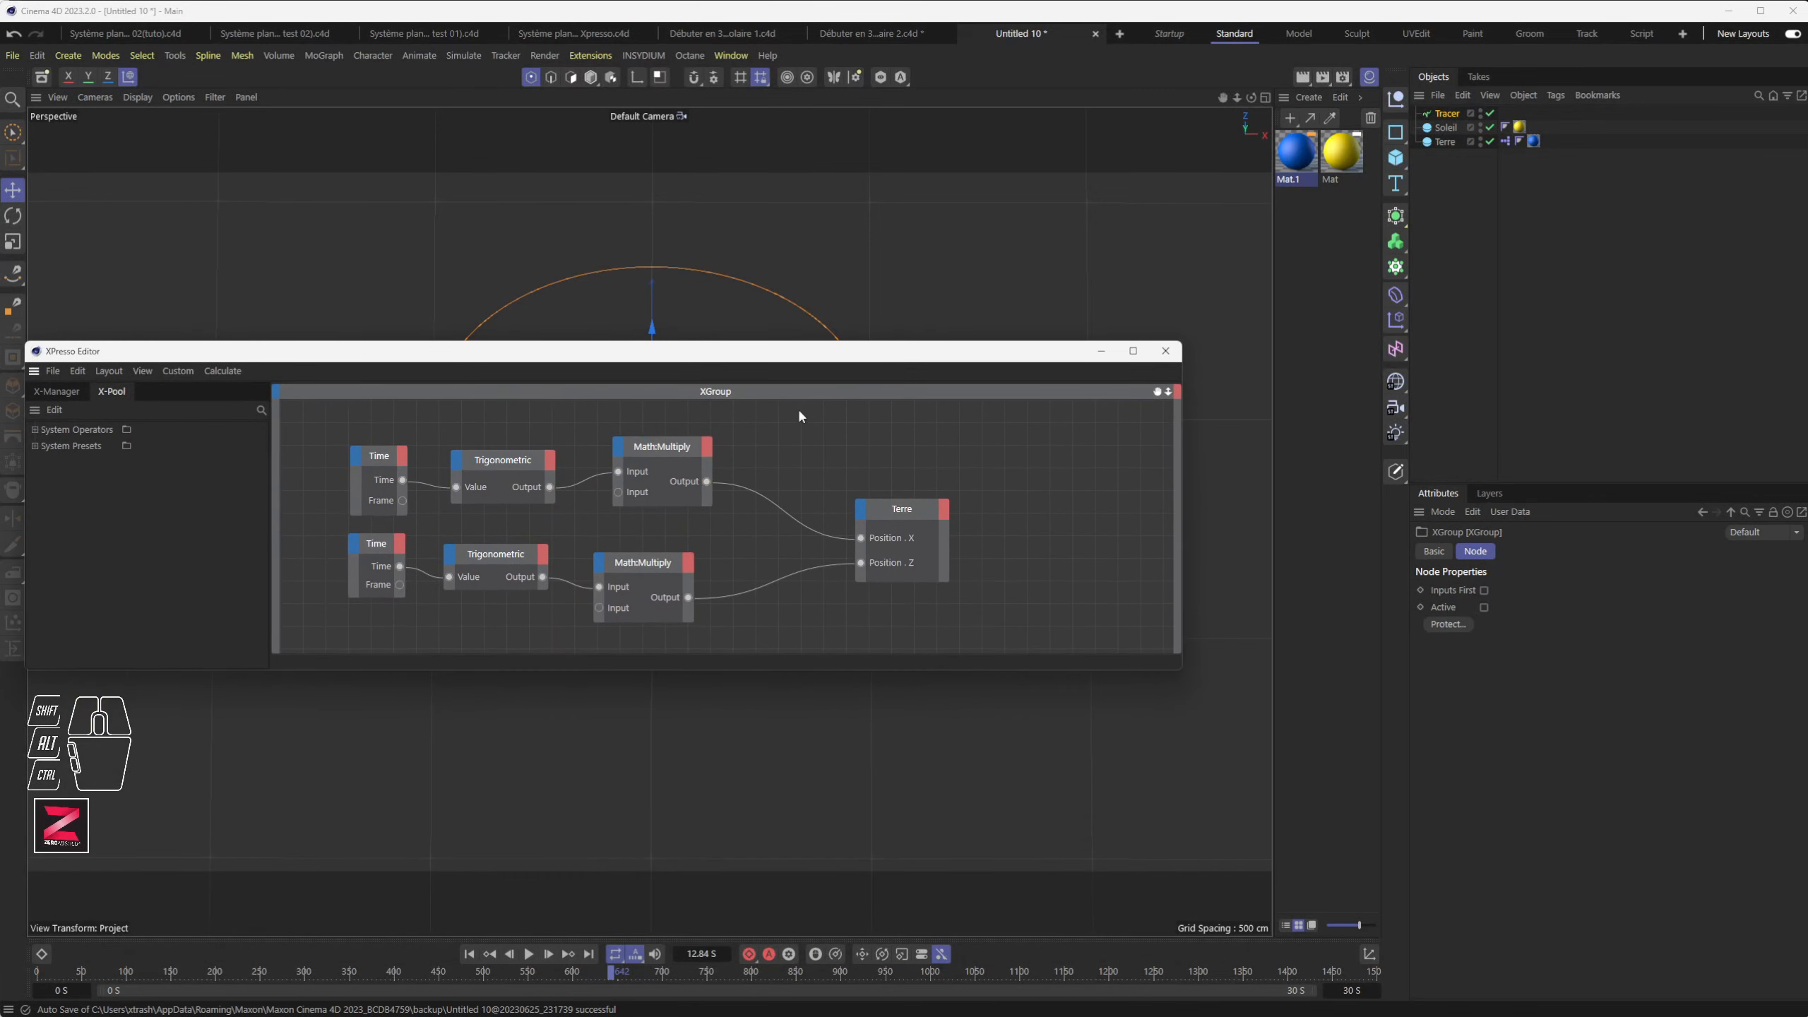
{"action": "right_click", "coordinate": [795, 423]}
{"action": "mouse_move", "coordinate": [829, 463]}
{"action": "mouse_move", "coordinate": [939, 466]}
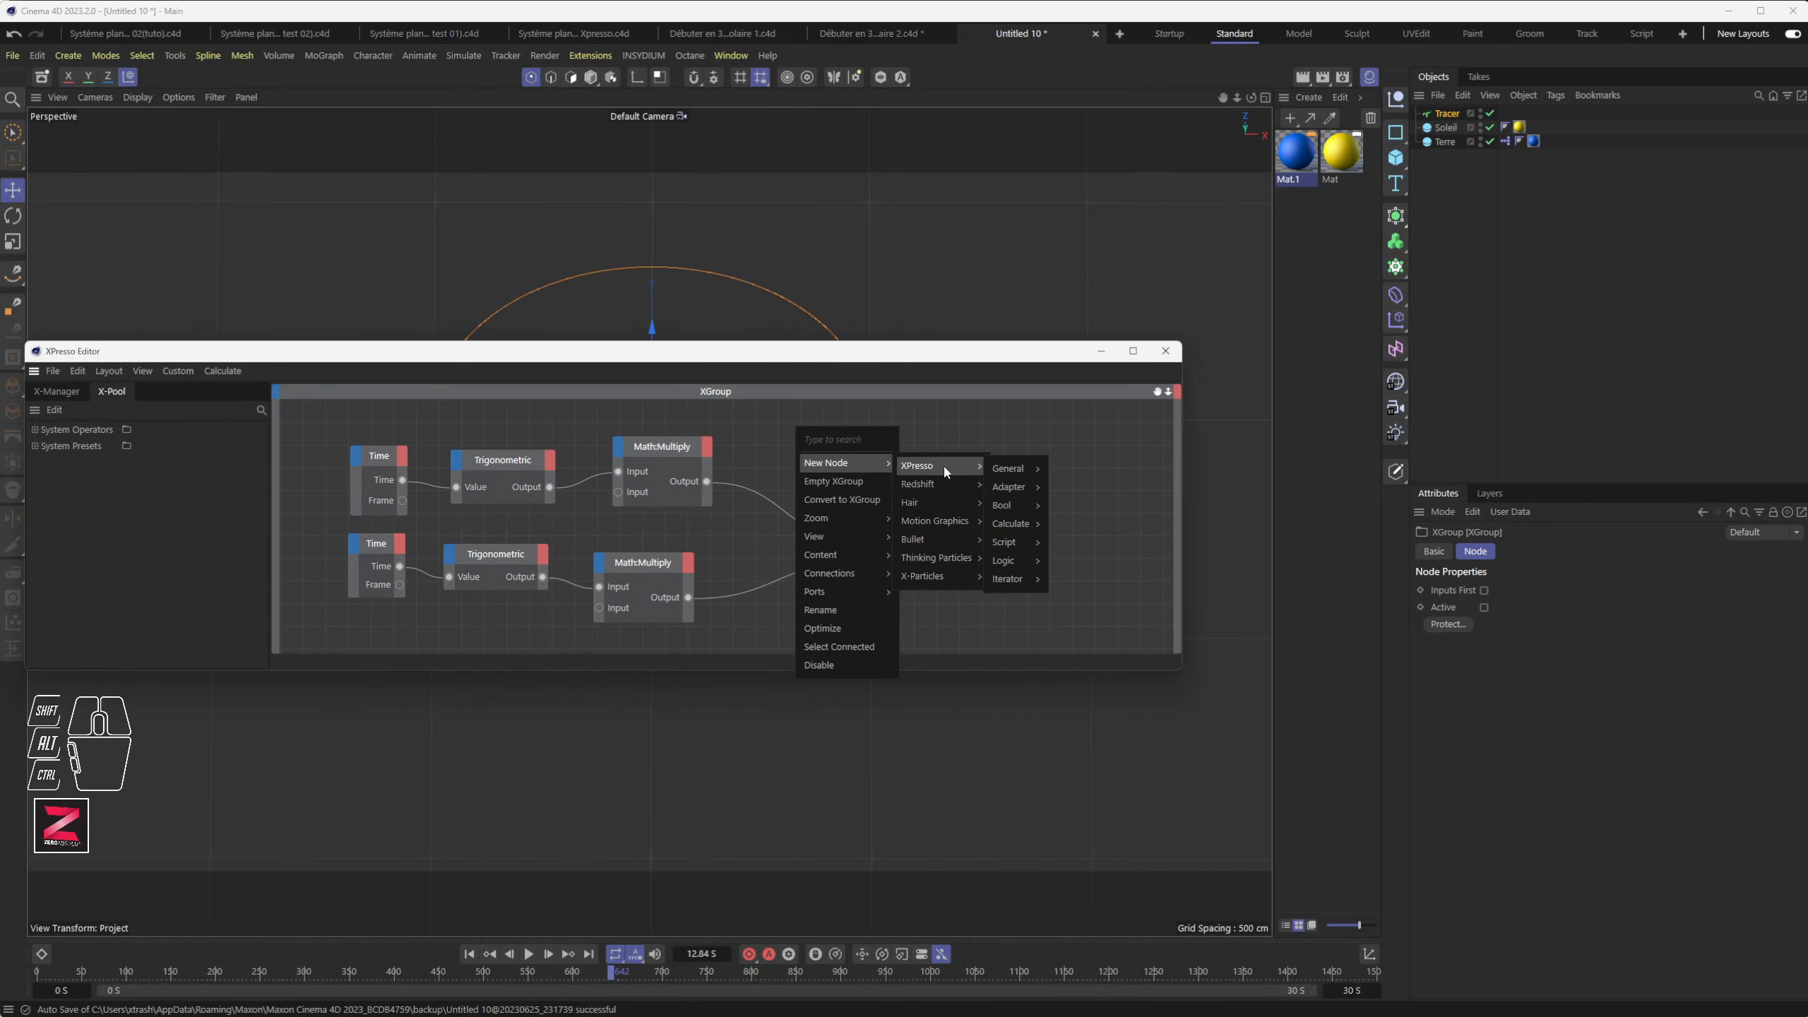
{"action": "mouse_move", "coordinate": [1010, 523]}
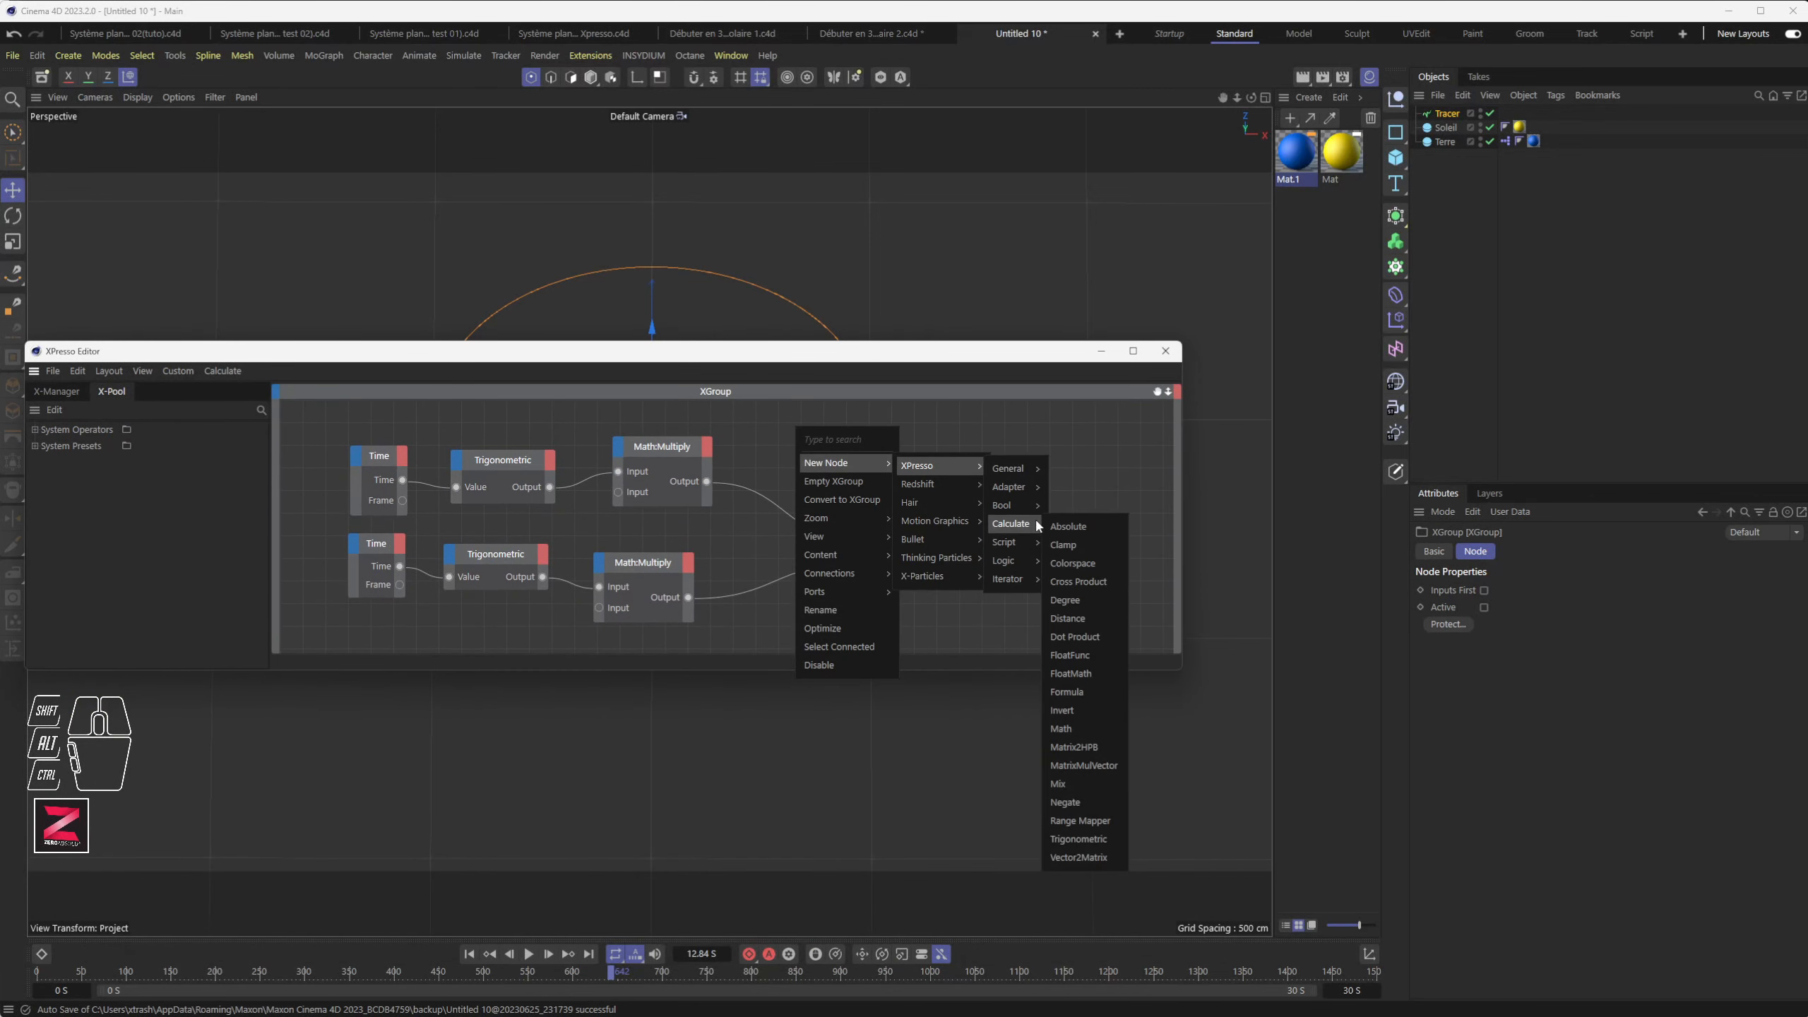
{"action": "left_click", "coordinate": [1073, 729]}
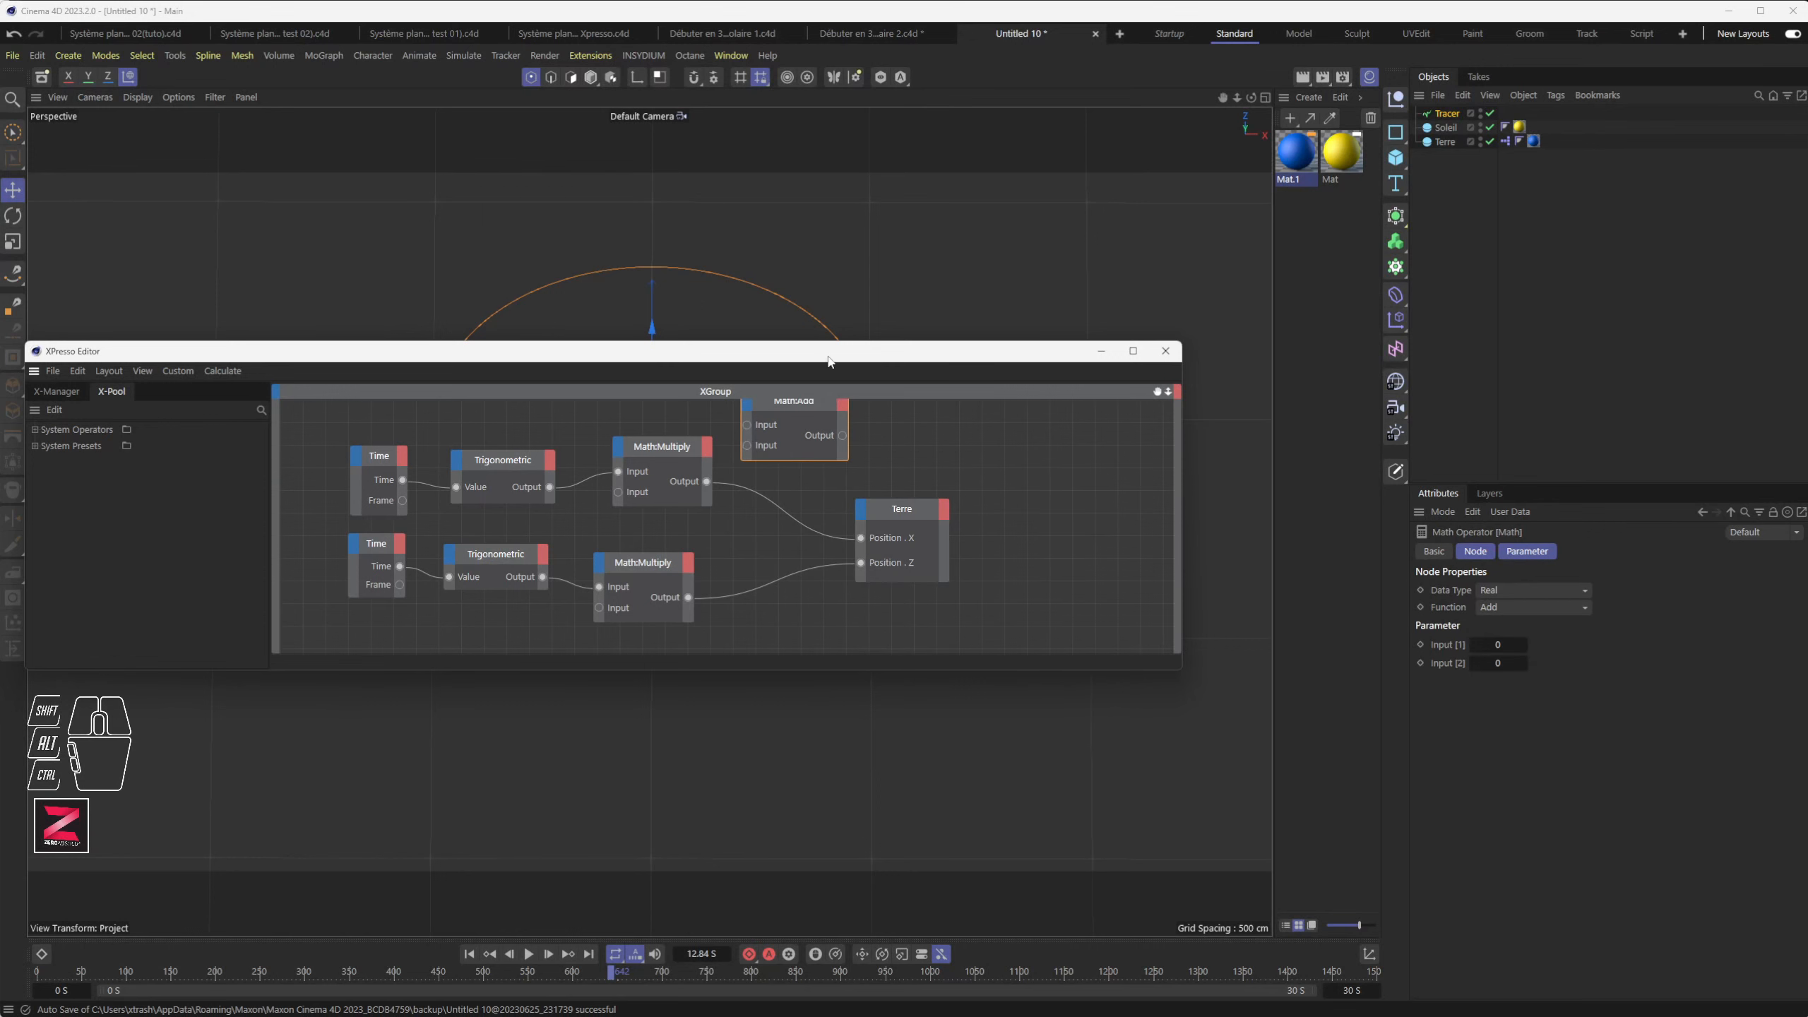
{"action": "left_click_drag", "start_coordinate": [827, 361], "coordinate": [813, 612]}
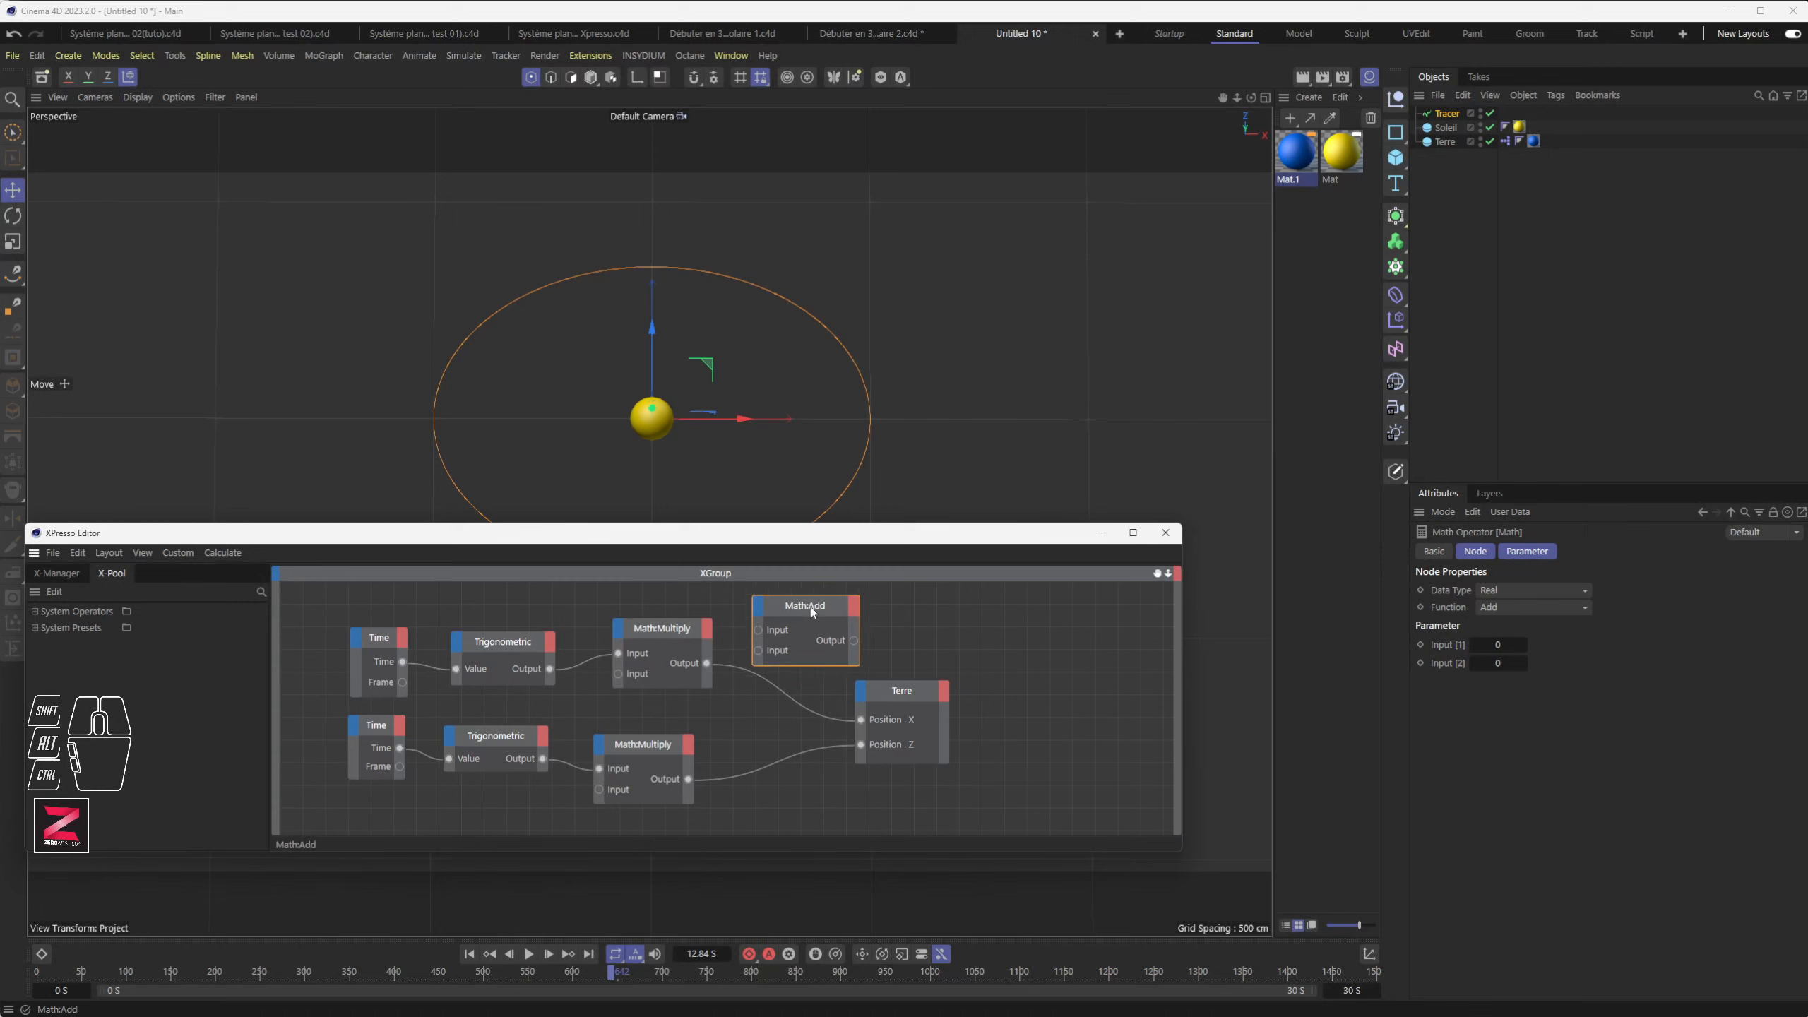
{"action": "key", "text": "Delete"}
Step: Duplicate the upper Math:Multiply node and set the copy's function to Add
{"action": "left_click", "coordinate": [671, 623]}
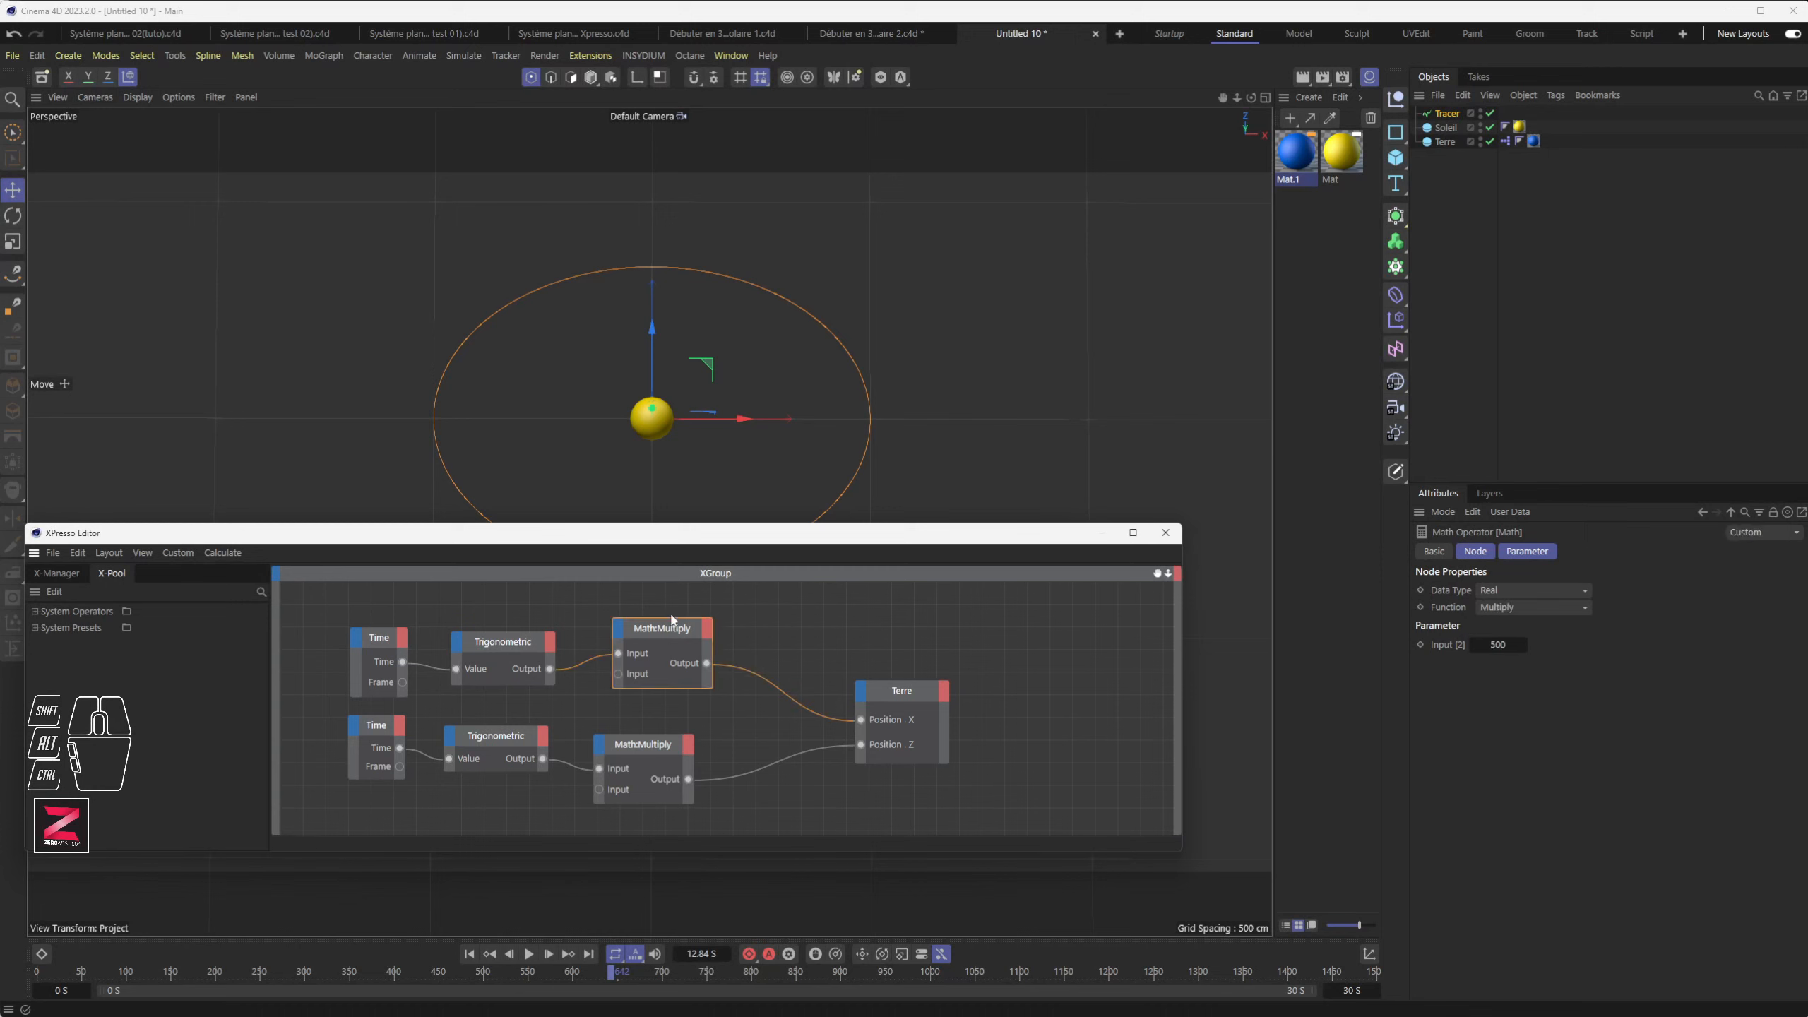
{"action": "key", "text": "ctrl"}
{"action": "left_click_drag", "start_coordinate": [658, 630], "coordinate": [786, 622], "text": "ctrl"}
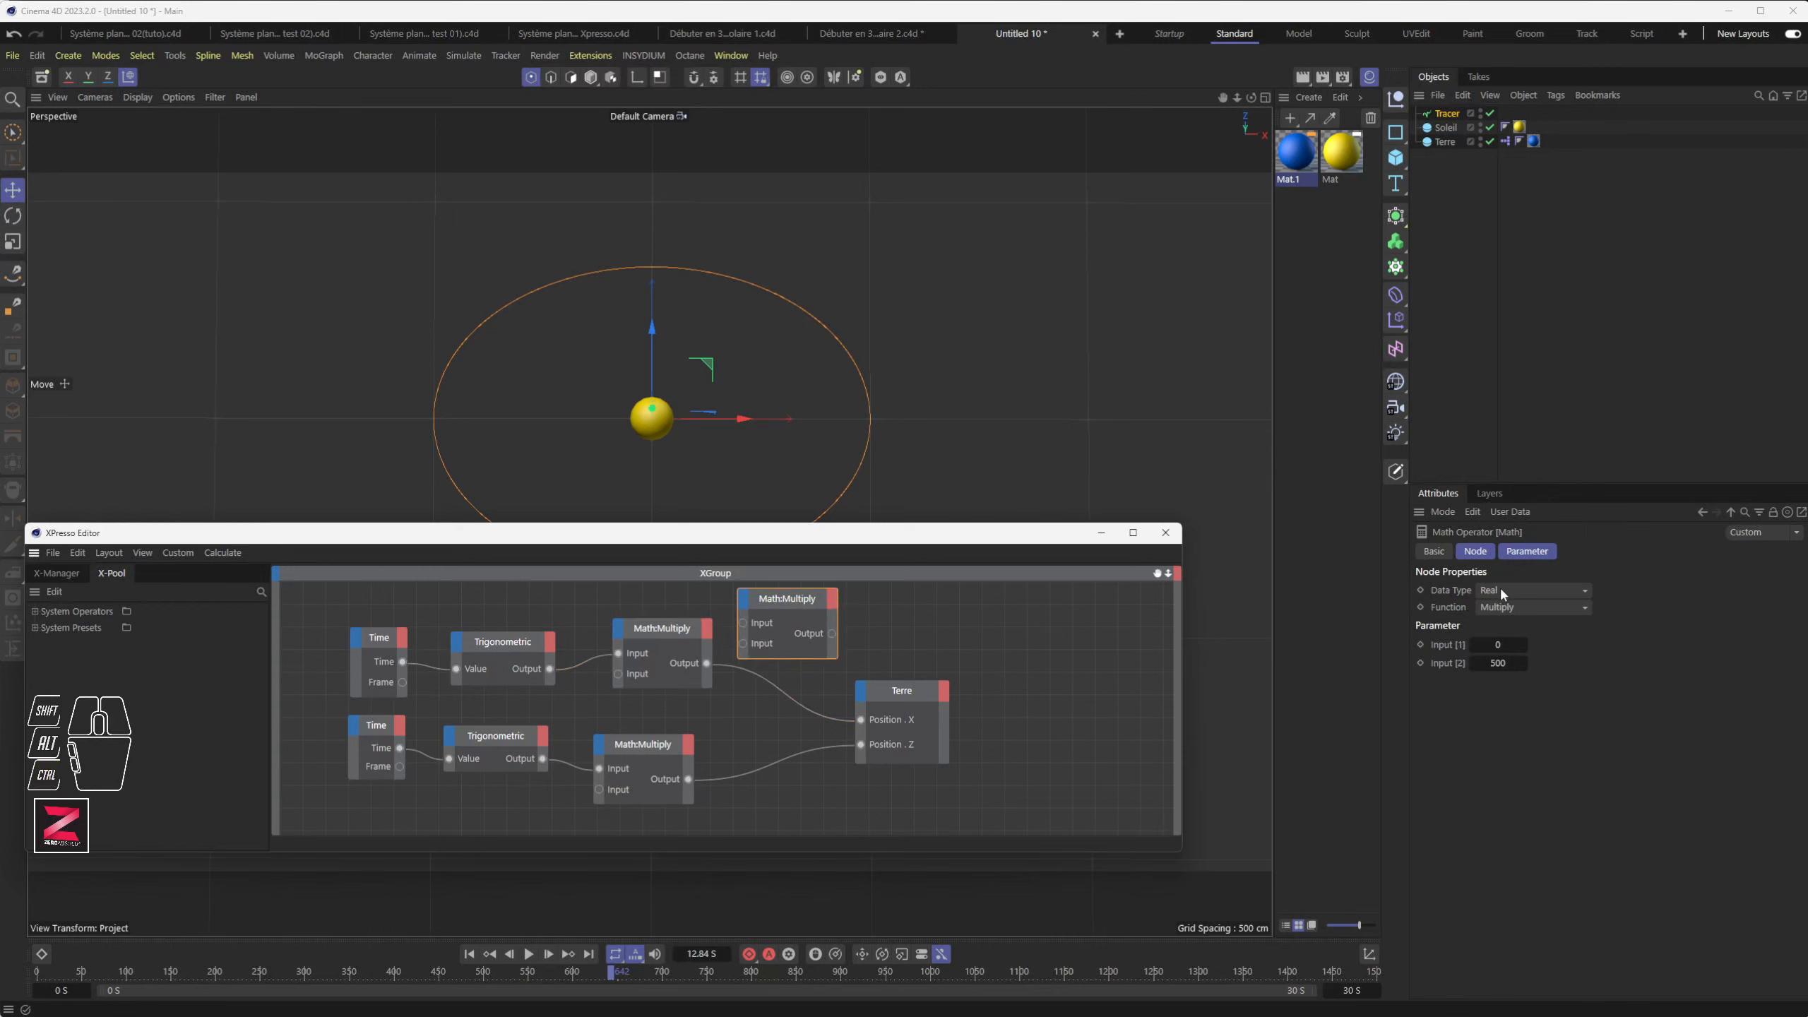
{"action": "left_click", "coordinate": [1501, 606]}
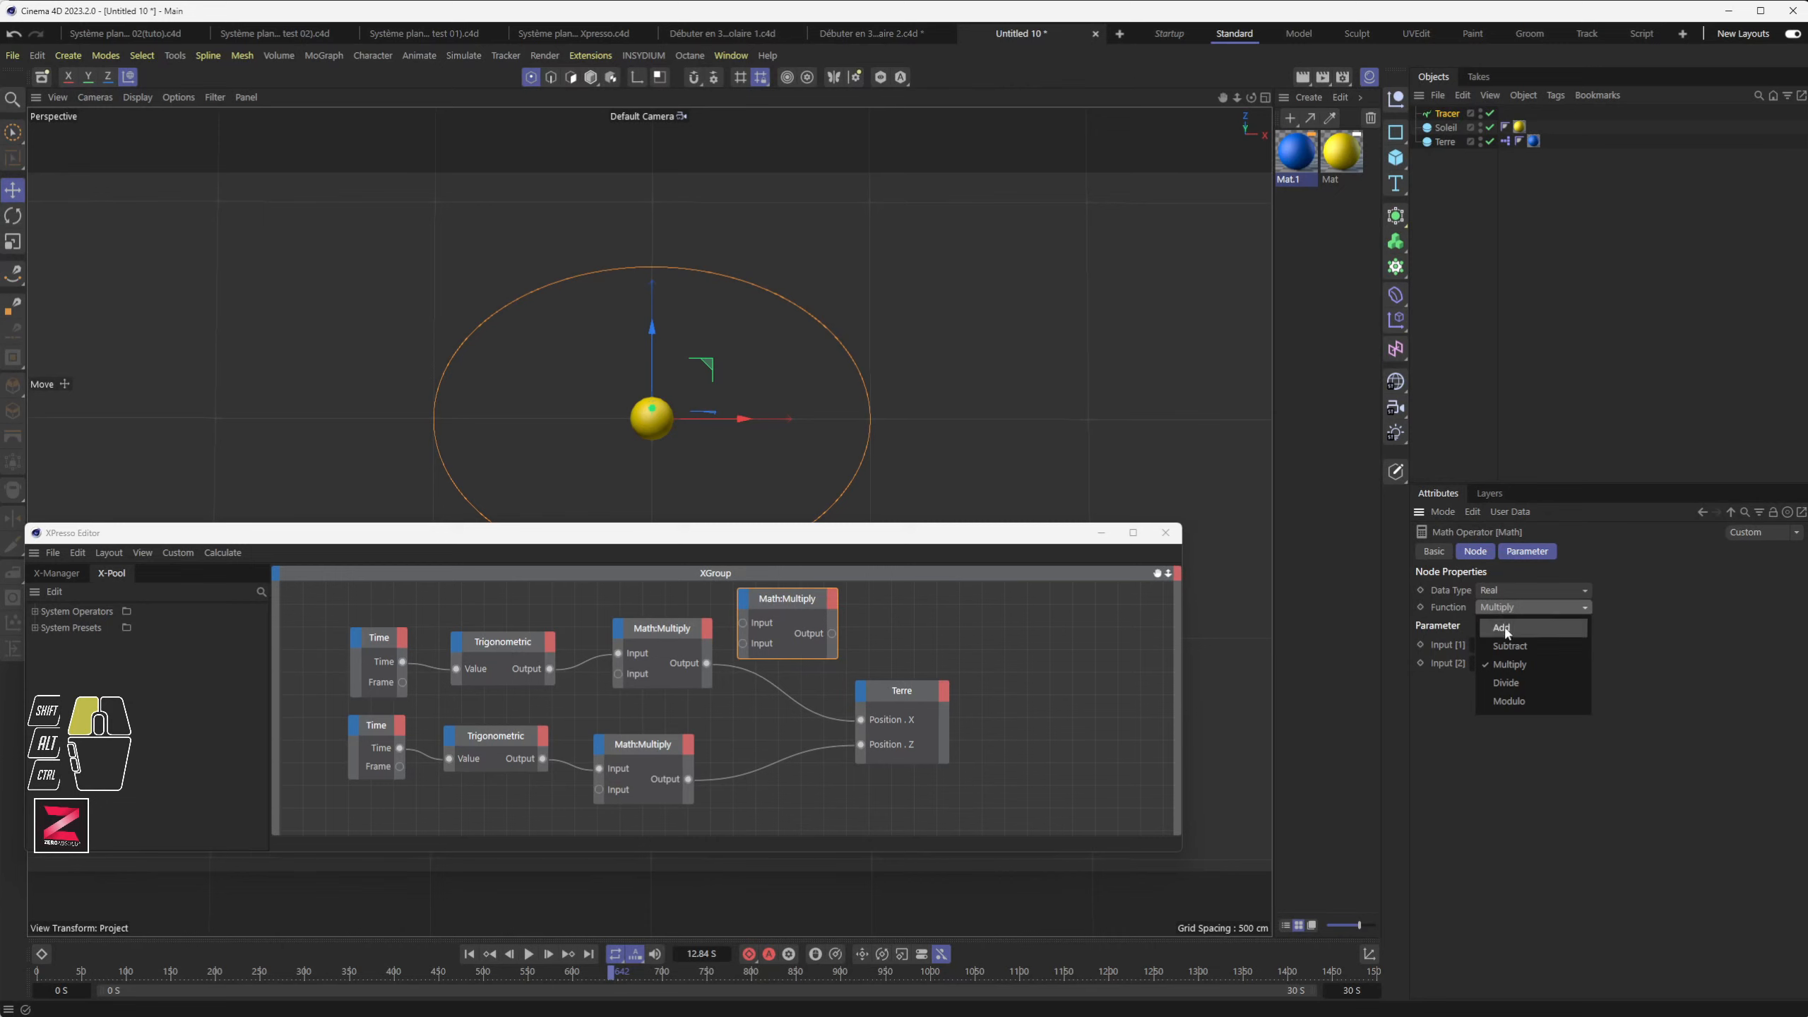
{"action": "left_click", "coordinate": [1505, 628]}
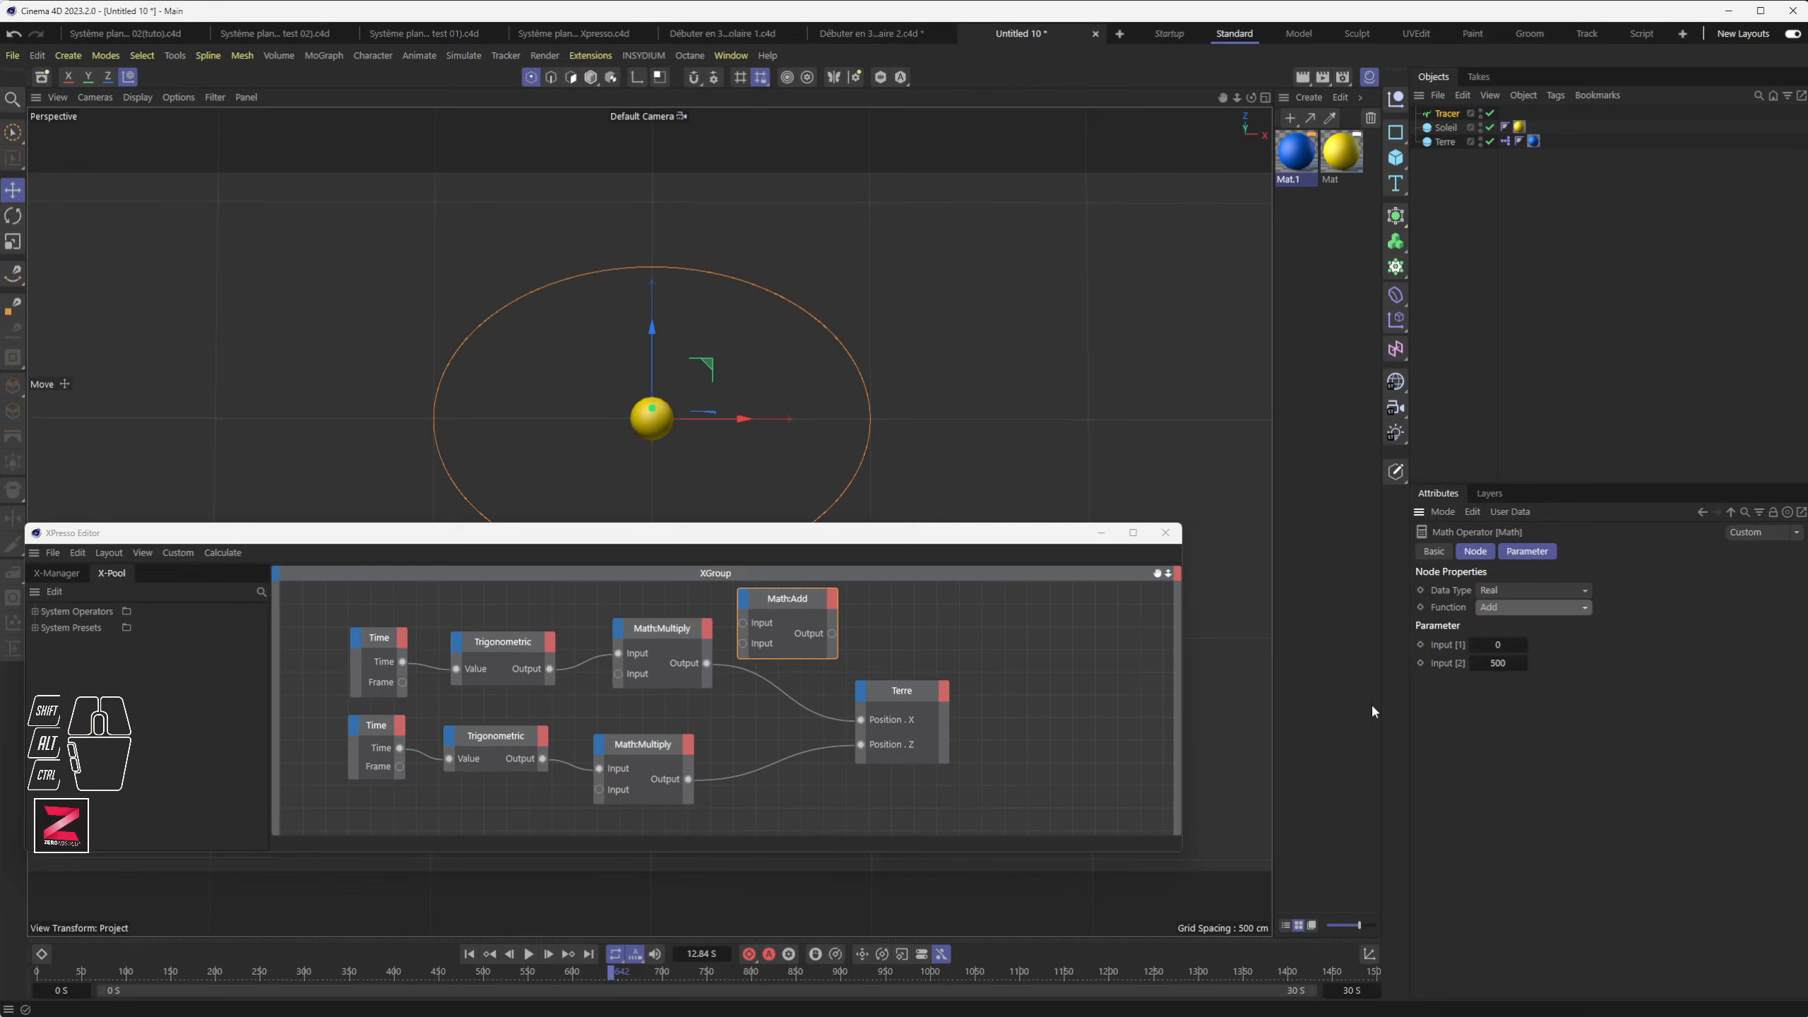
Step: Wire the Math:Add node between the upper Math:Multiply output and Terre's Position . X, and place it between those nodes
{"action": "left_click", "coordinate": [709, 663]}
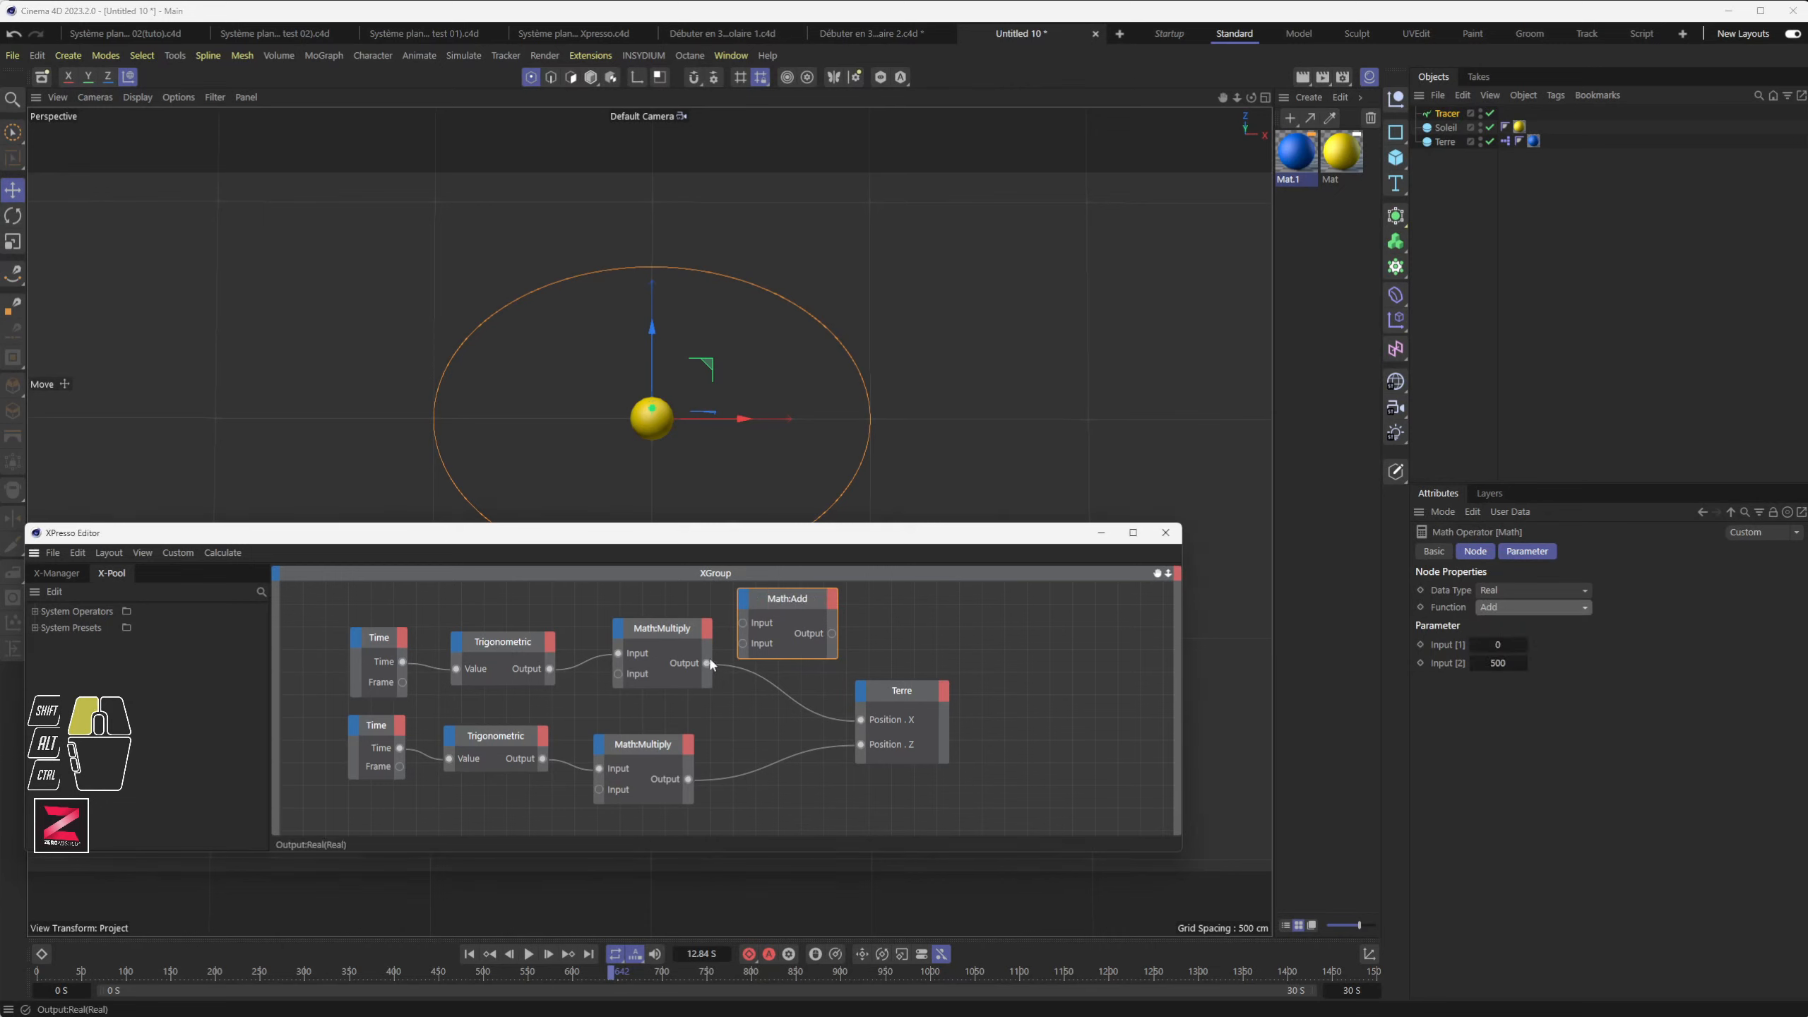
{"action": "left_click_drag", "start_coordinate": [738, 625], "coordinate": [861, 719]}
{"action": "left_click_drag", "start_coordinate": [764, 651], "coordinate": [769, 692]}
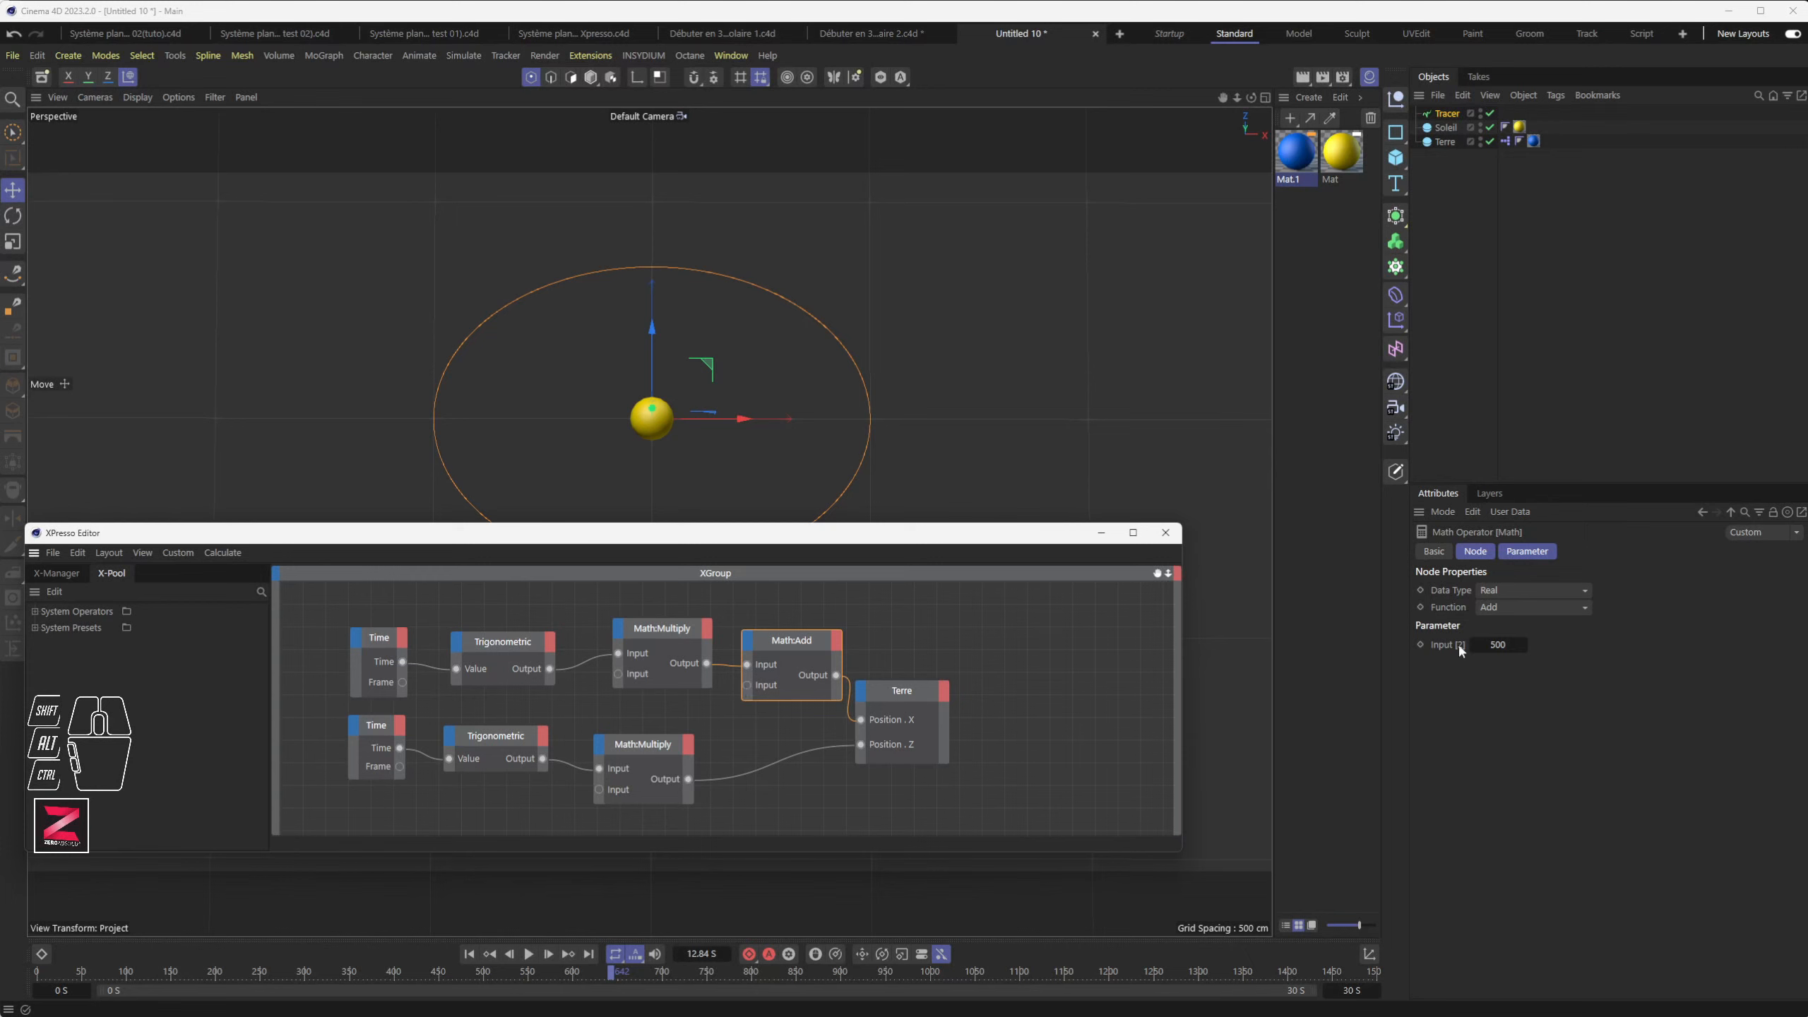
Step: Set the Math:Add node's Input [2] to 150 and replay the animation from the start with the XPresso Editor clear of the orbit
{"action": "left_click", "coordinate": [1480, 644]}
{"action": "type", "text": "150"}
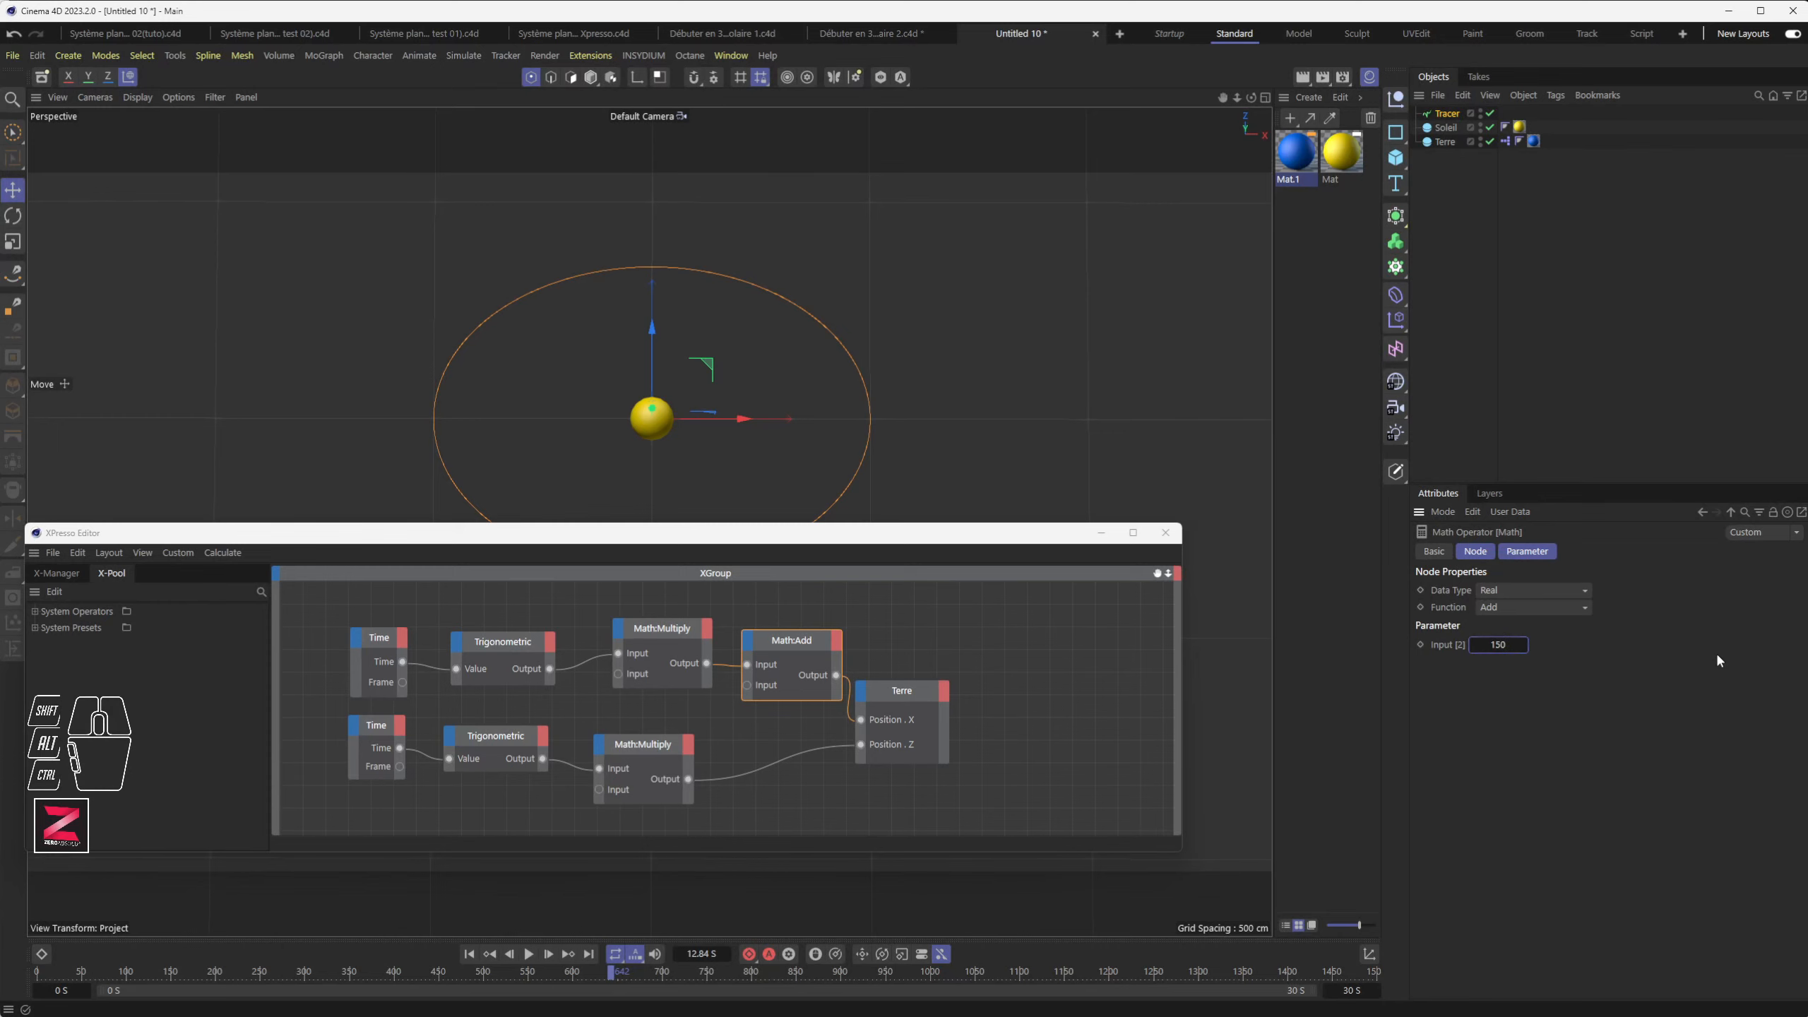
{"action": "left_click", "coordinate": [468, 954]}
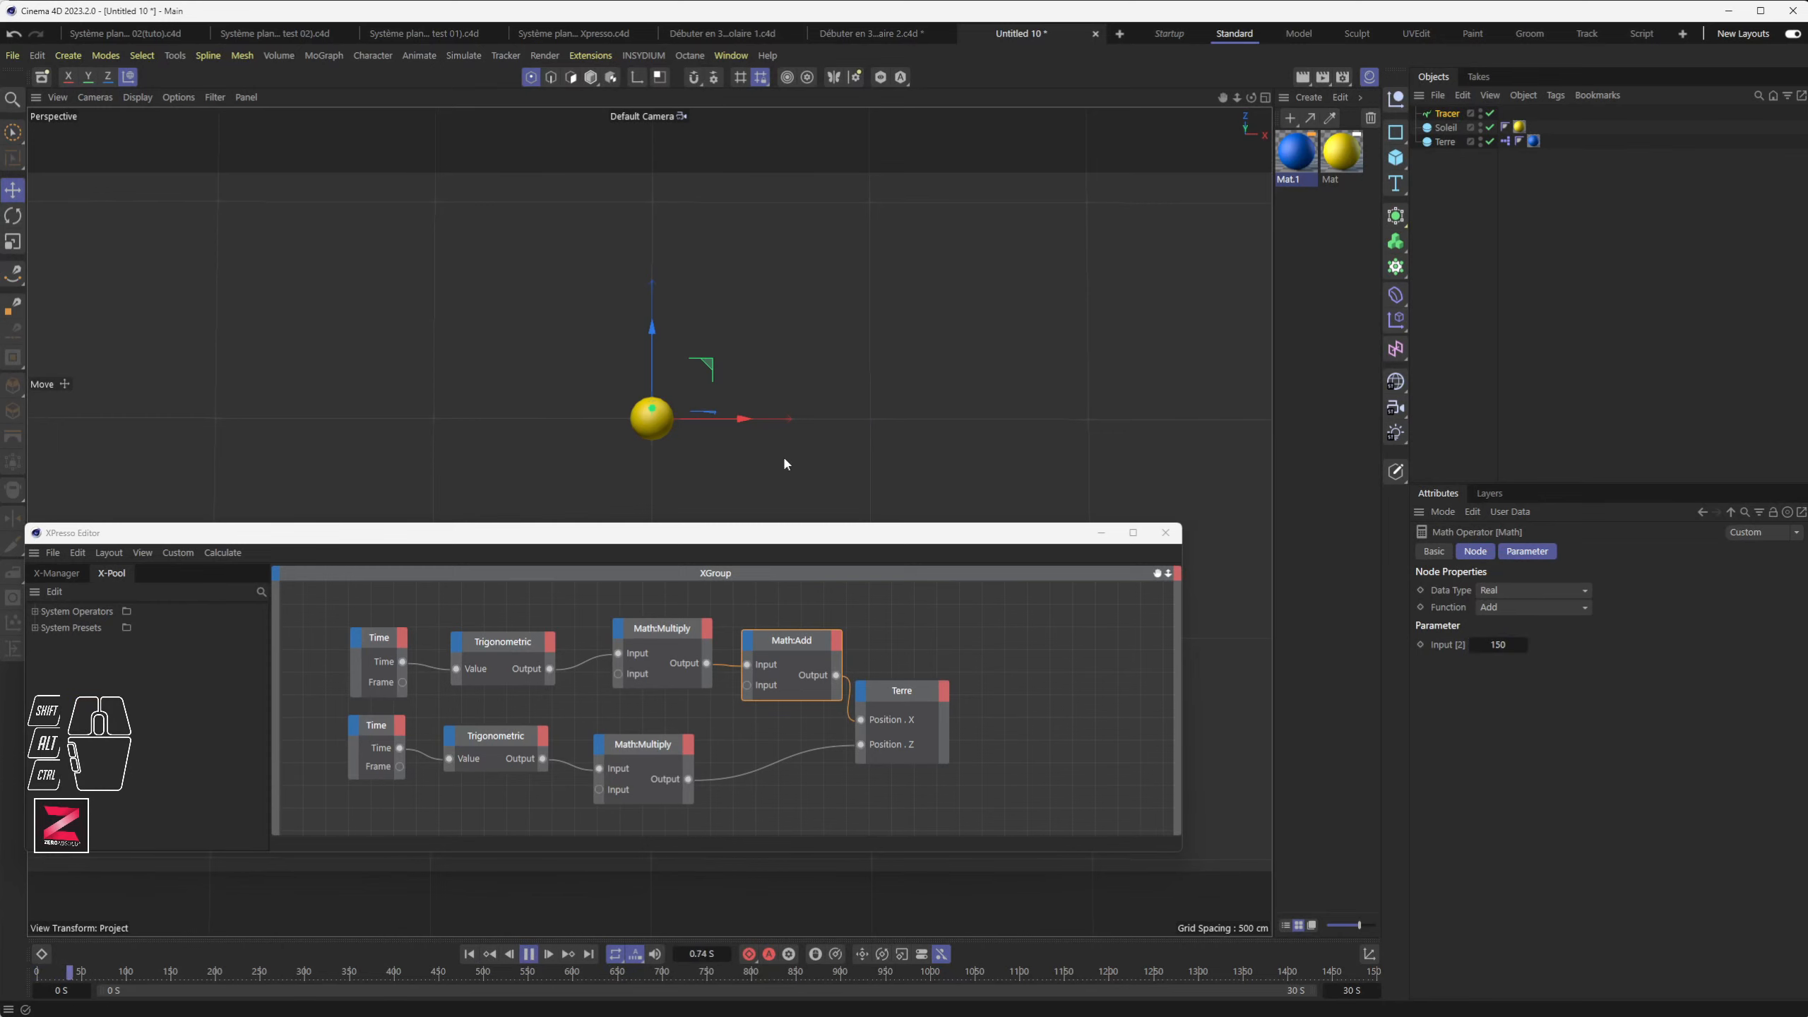
{"action": "left_click_drag", "start_coordinate": [751, 545], "coordinate": [750, 629]}
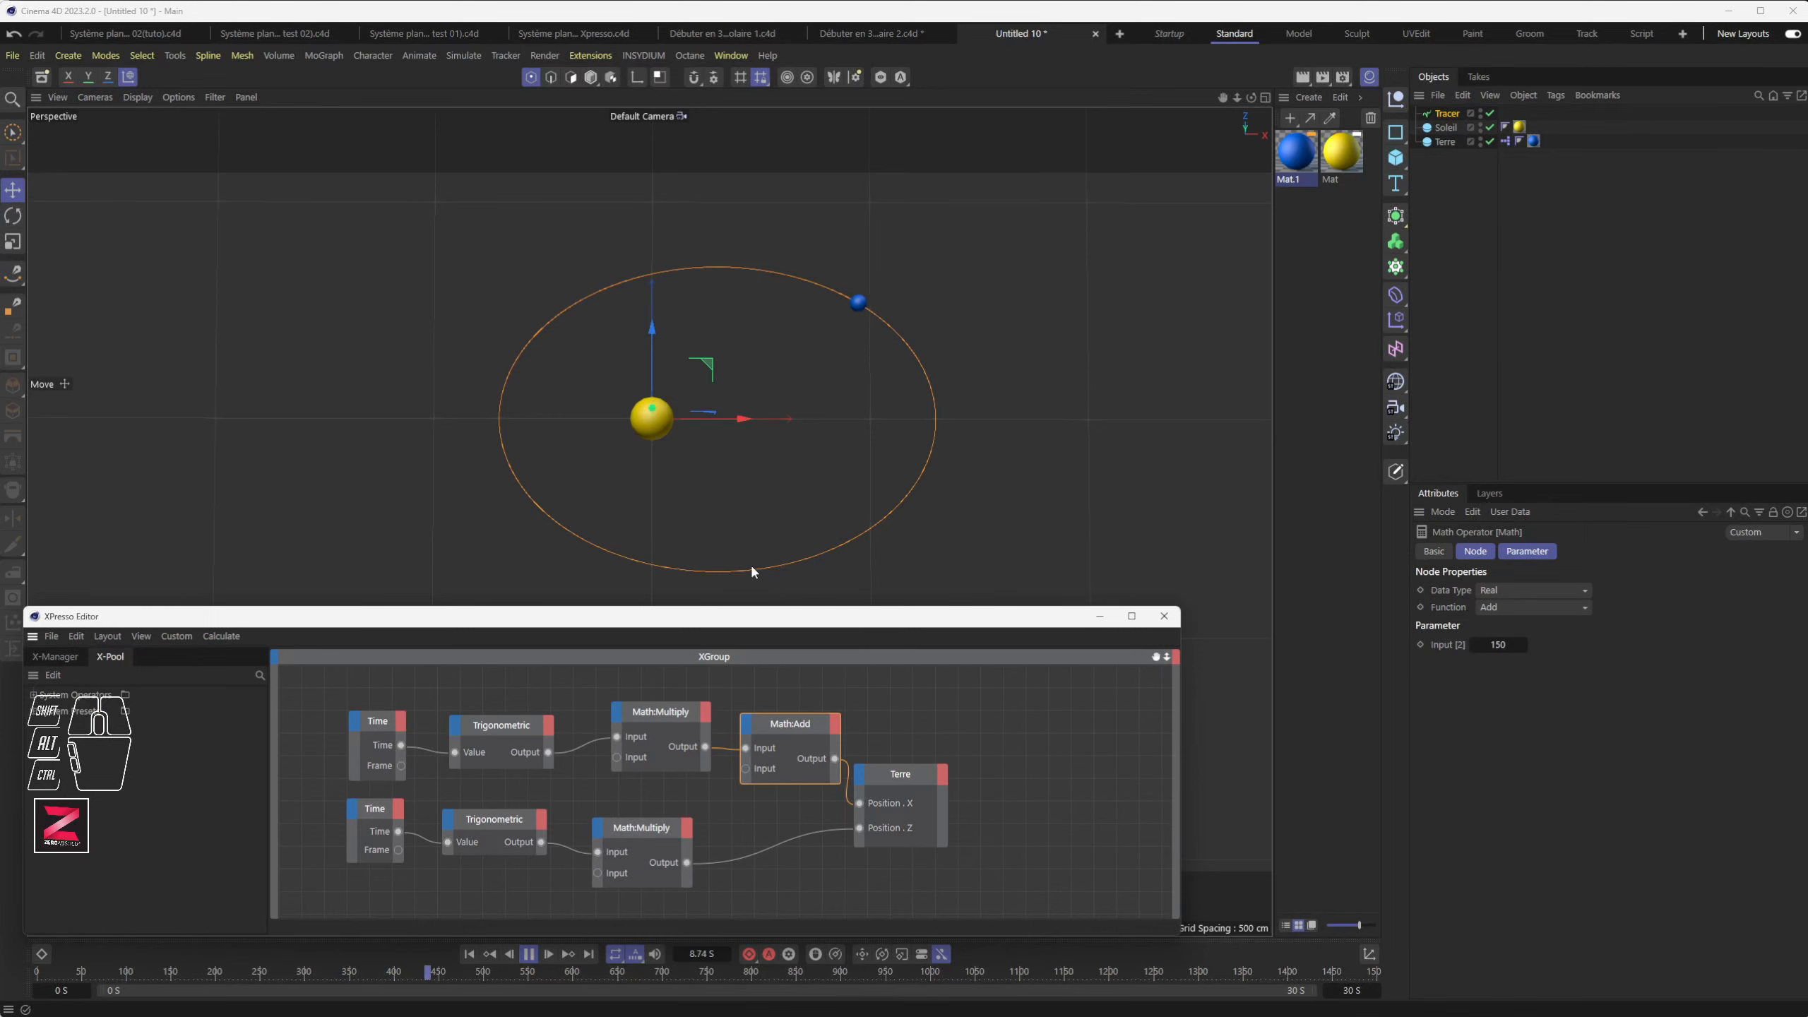
{"action": "left_click_drag", "start_coordinate": [670, 621], "coordinate": [687, 598]}
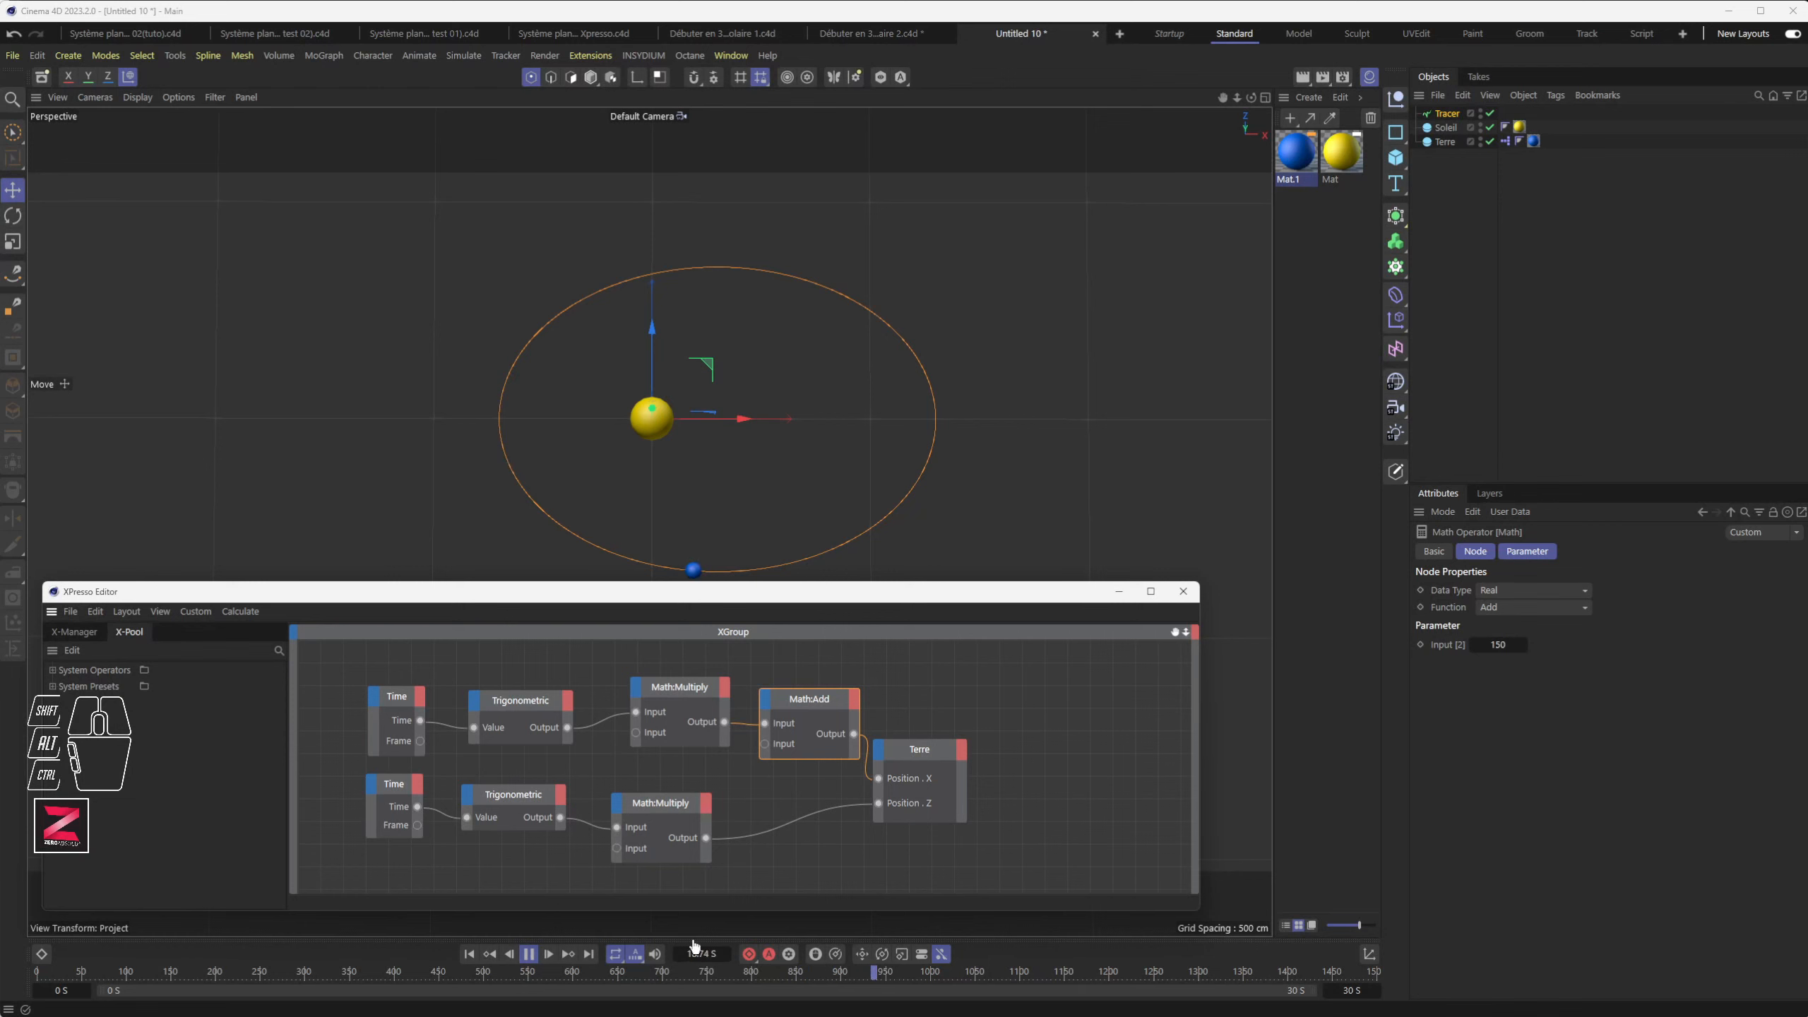
Step: Stop the playback, return to 0 s and rearrange the upper row of XPresso nodes, from Time to Math:Add
{"action": "left_click", "coordinate": [529, 954]}
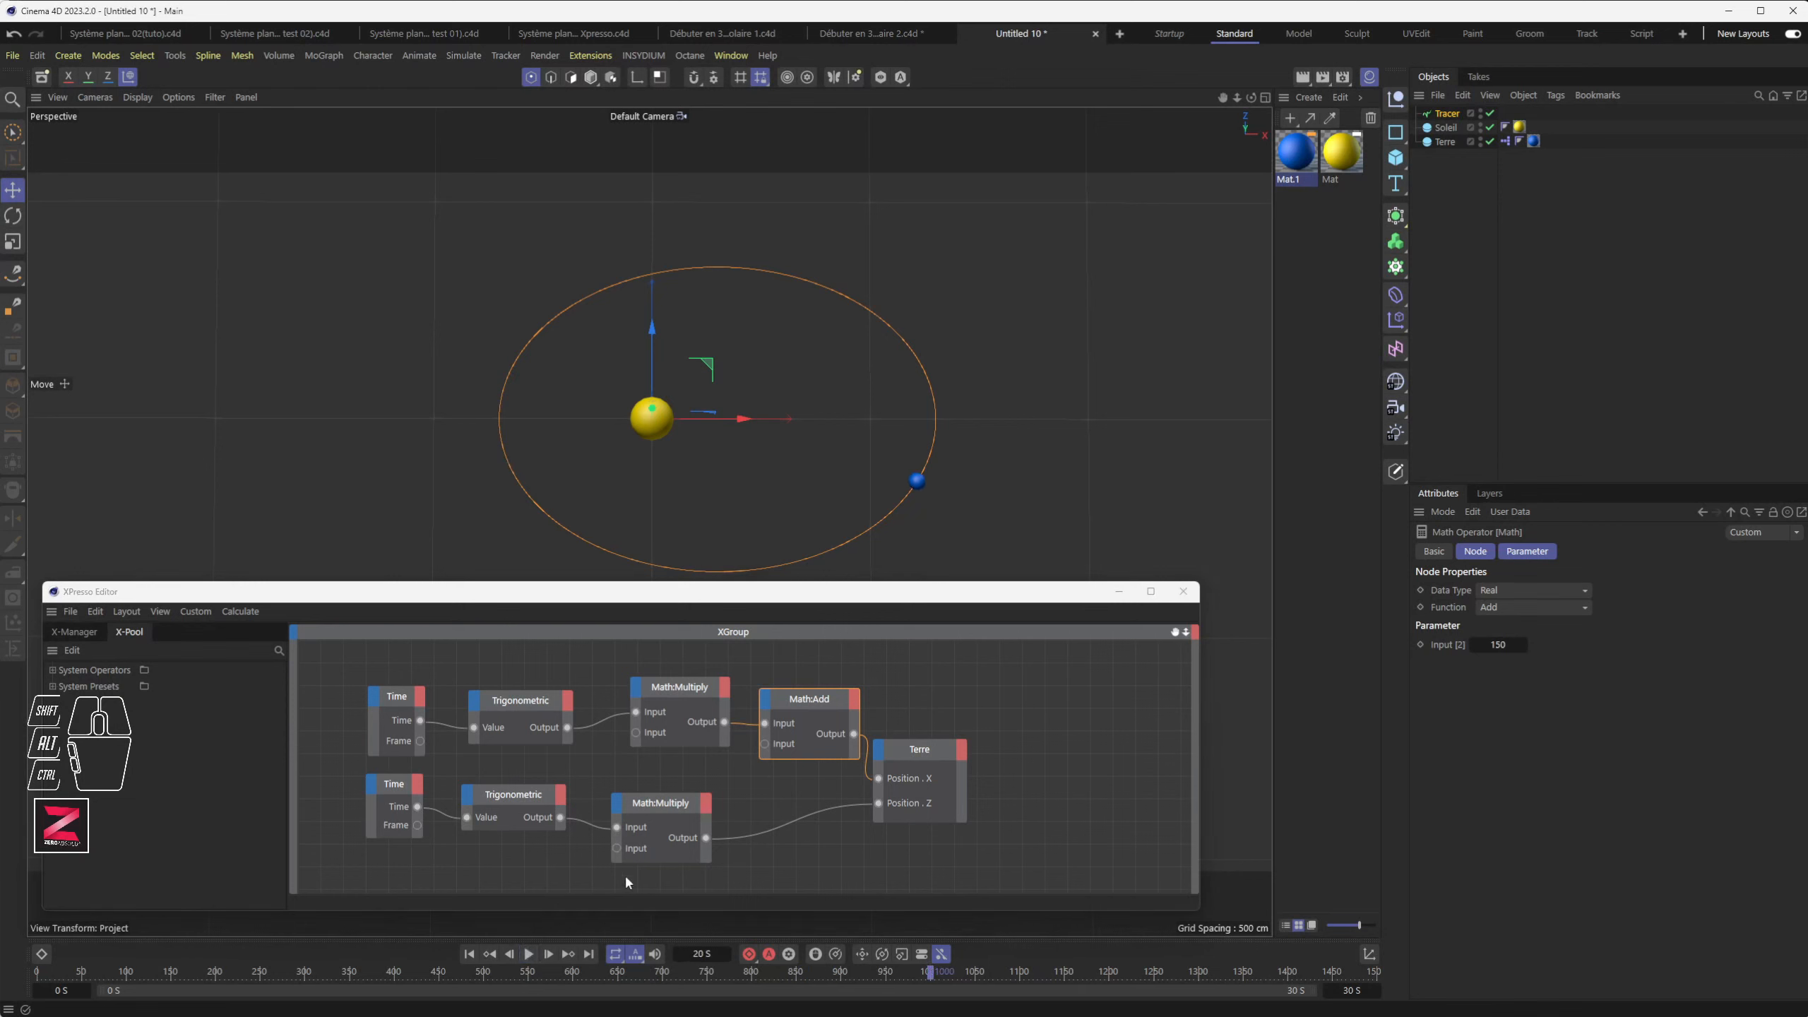
{"action": "left_click_drag", "start_coordinate": [461, 971], "coordinate": [17, 977]}
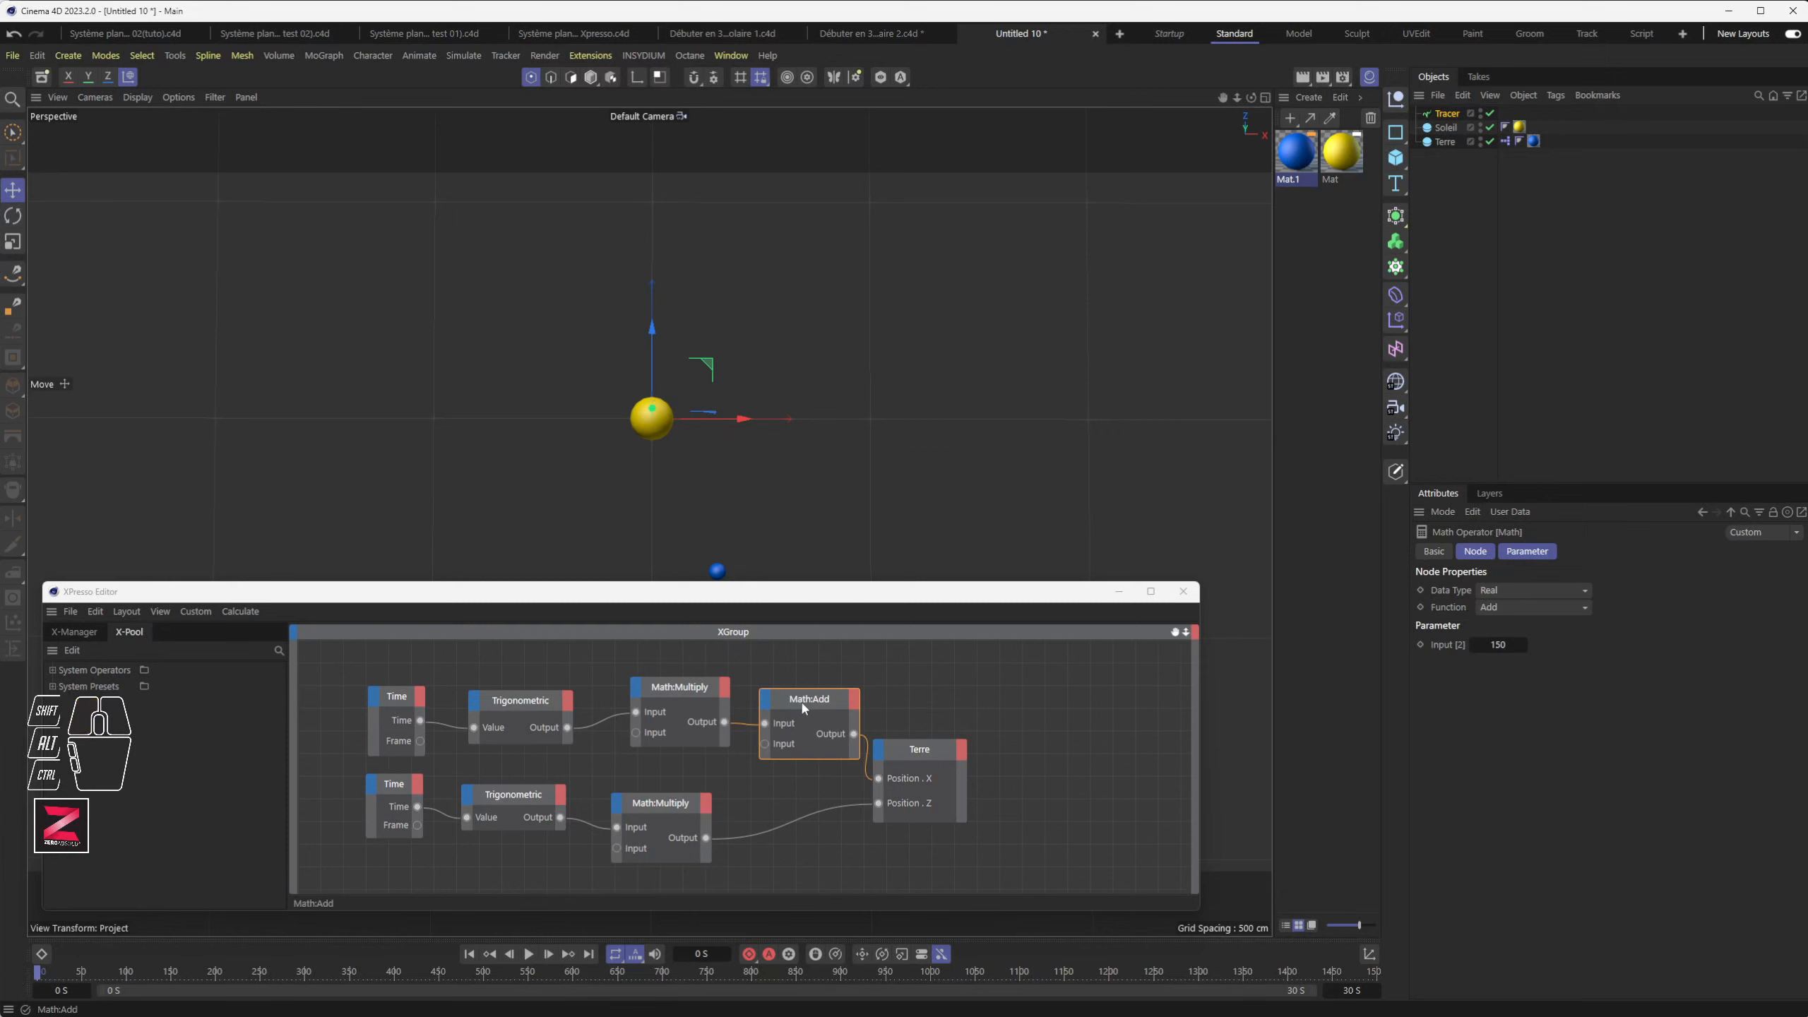
{"action": "left_click_drag", "start_coordinate": [803, 707], "coordinate": [661, 698]}
{"action": "left_click_drag", "start_coordinate": [532, 701], "coordinate": [529, 686]}
{"action": "left_click_drag", "start_coordinate": [401, 691], "coordinate": [395, 675]}
{"action": "left_click_drag", "start_coordinate": [651, 687], "coordinate": [655, 696]}
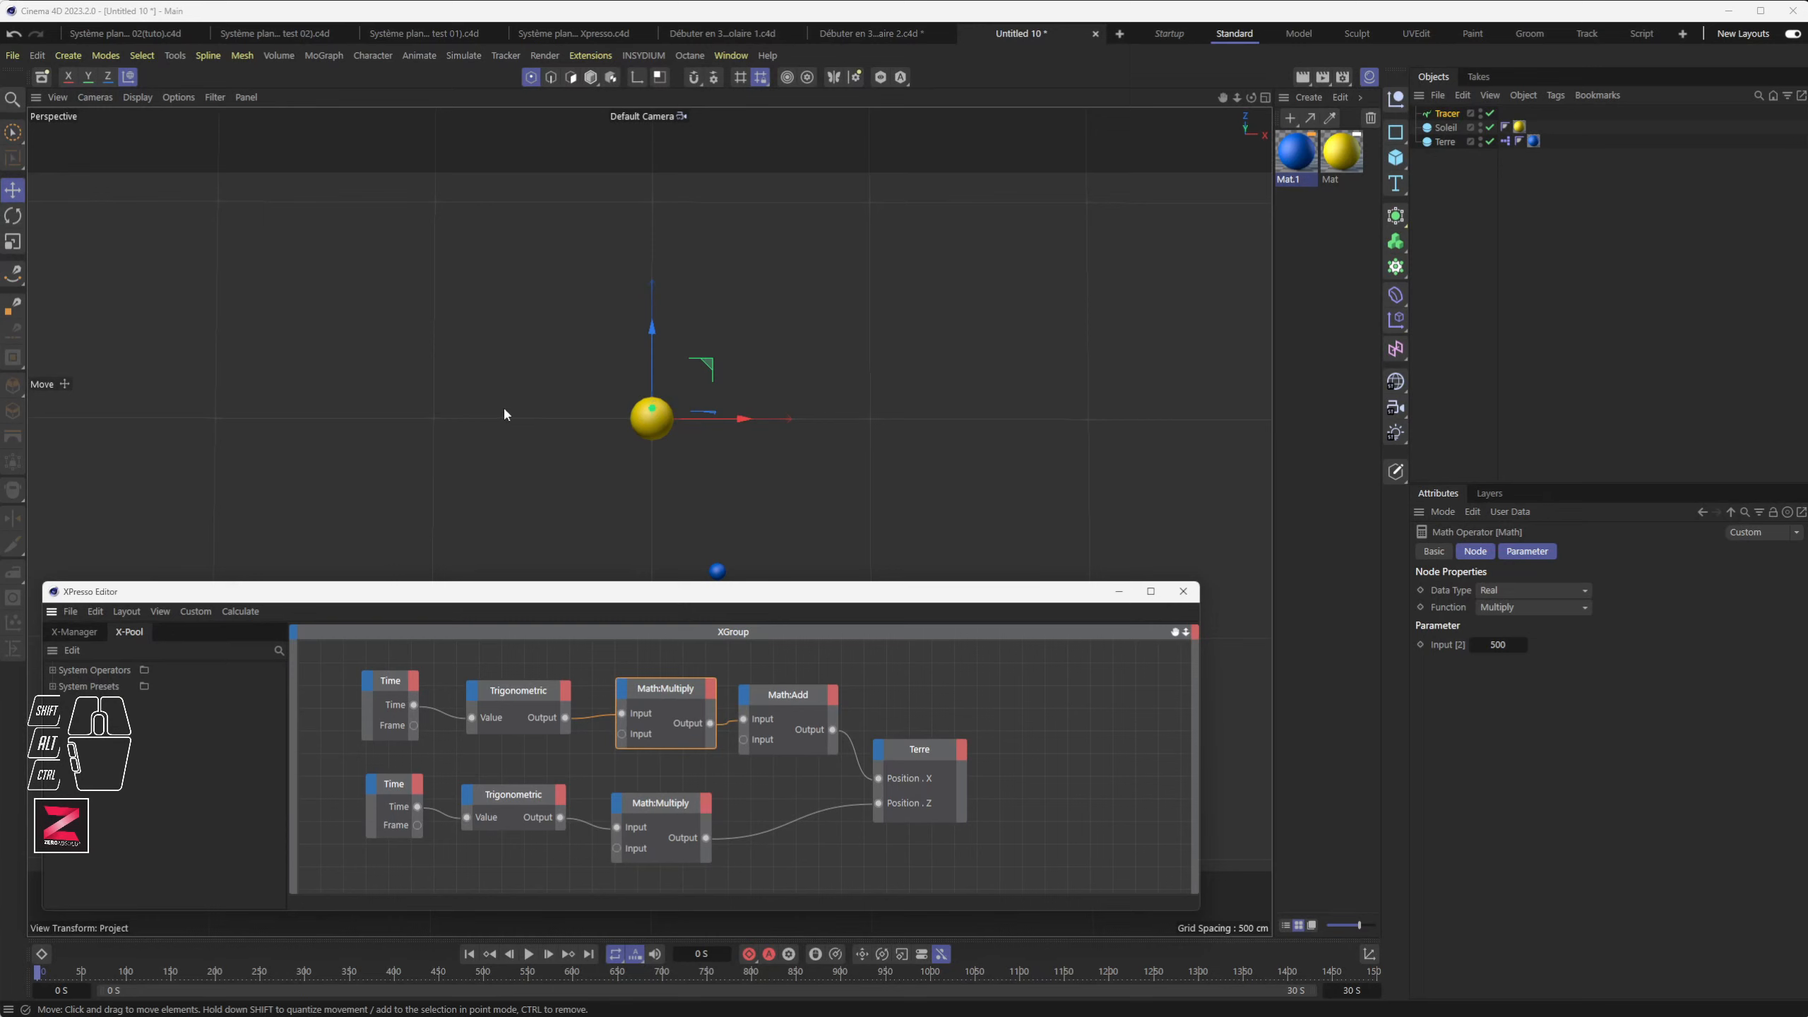
Step: Keyframe the upper Math:Multiply node's Input [2] at 500 on 0 s and at 1000 on 6 s
{"action": "left_click", "coordinate": [1496, 644]}
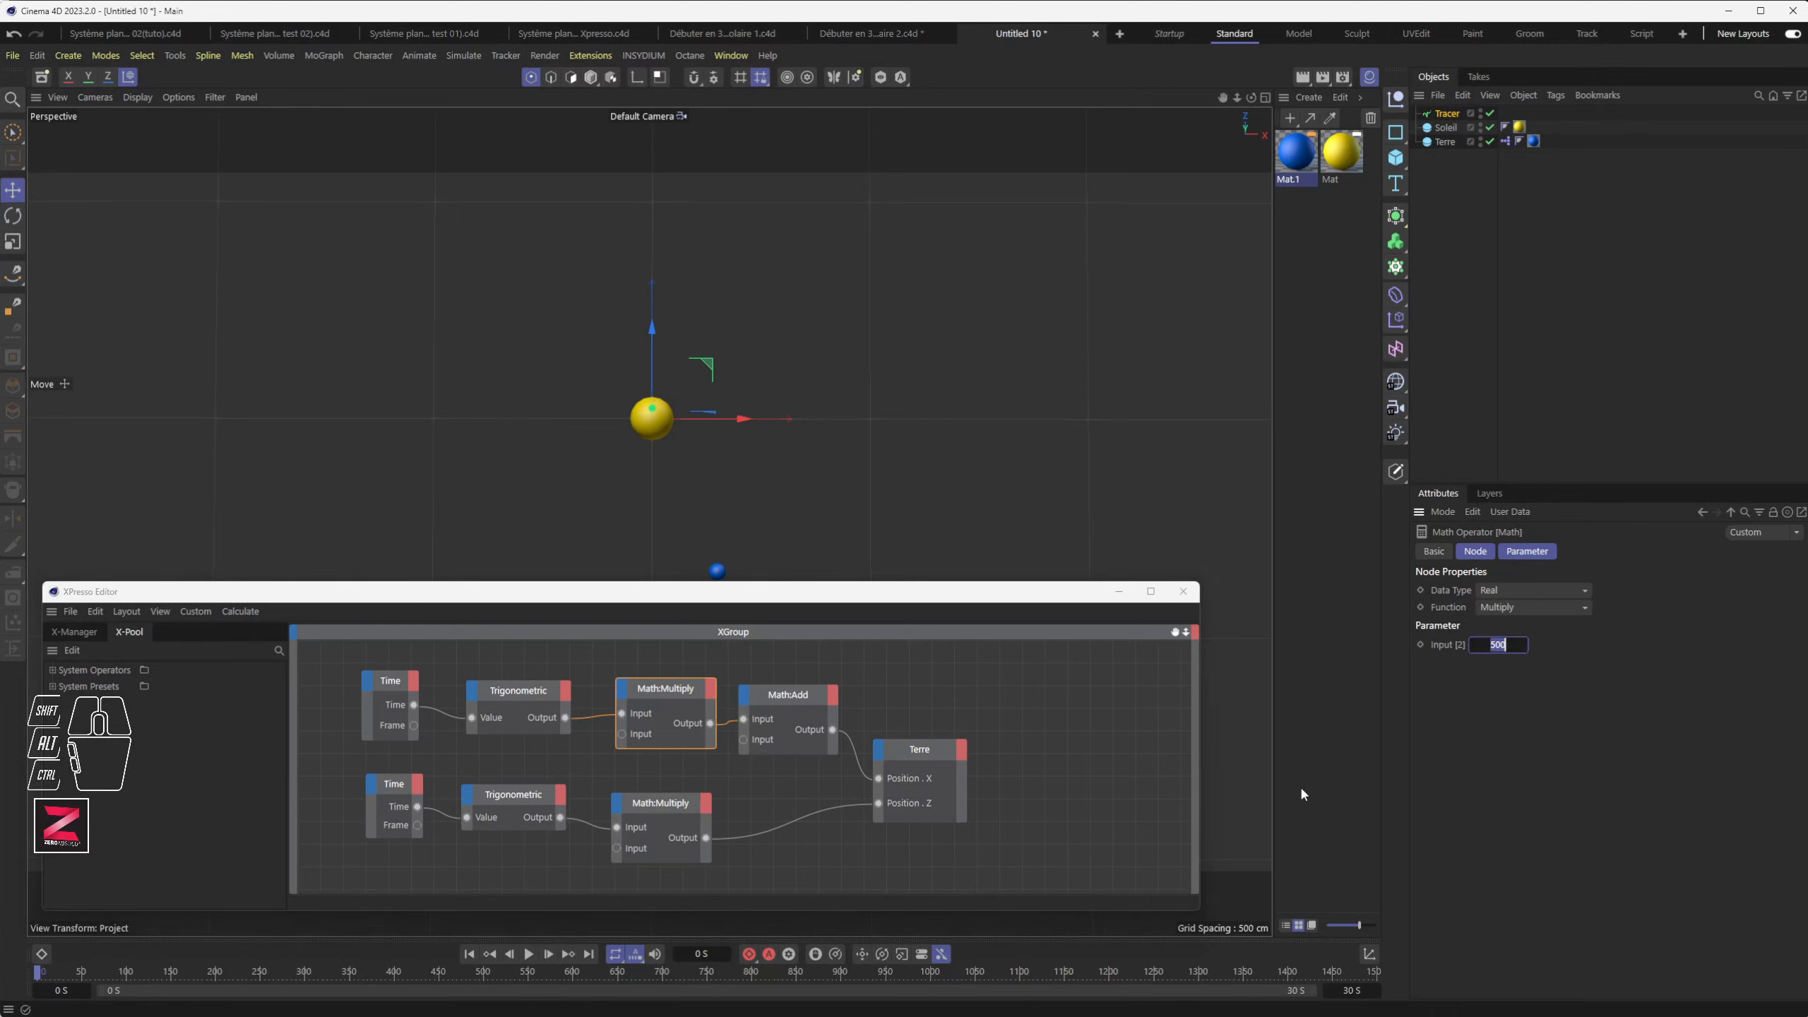
{"action": "left_click_drag", "start_coordinate": [108, 974], "coordinate": [37, 976]}
{"action": "left_click", "coordinate": [1421, 644]}
{"action": "left_click_drag", "start_coordinate": [304, 976], "coordinate": [307, 981]}
{"action": "left_click", "coordinate": [1506, 646]}
{"action": "type", "text": "1000"}
{"action": "left_click", "coordinate": [1421, 644]}
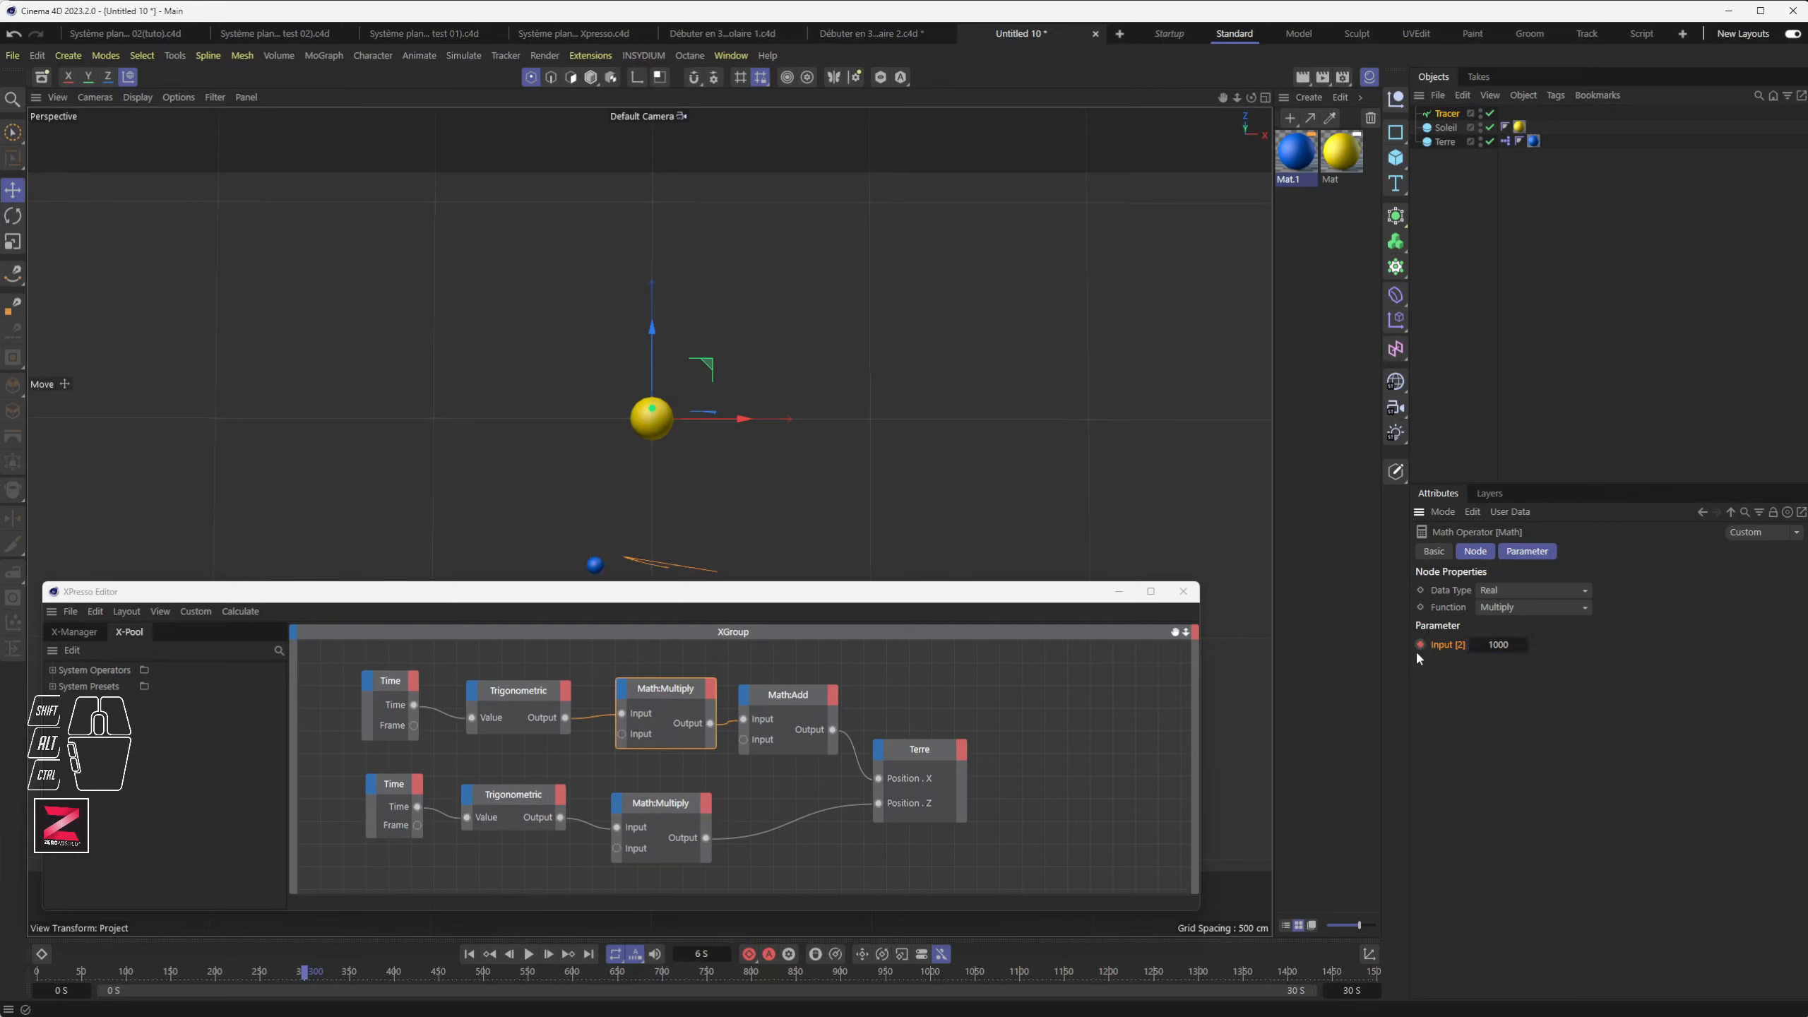
Step: Play the animation from the start to check Terre's widening orbit, keeping the XPresso Editor clear of the traced path, and stop it
{"action": "left_click", "coordinate": [469, 954]}
{"action": "left_click", "coordinate": [528, 953]}
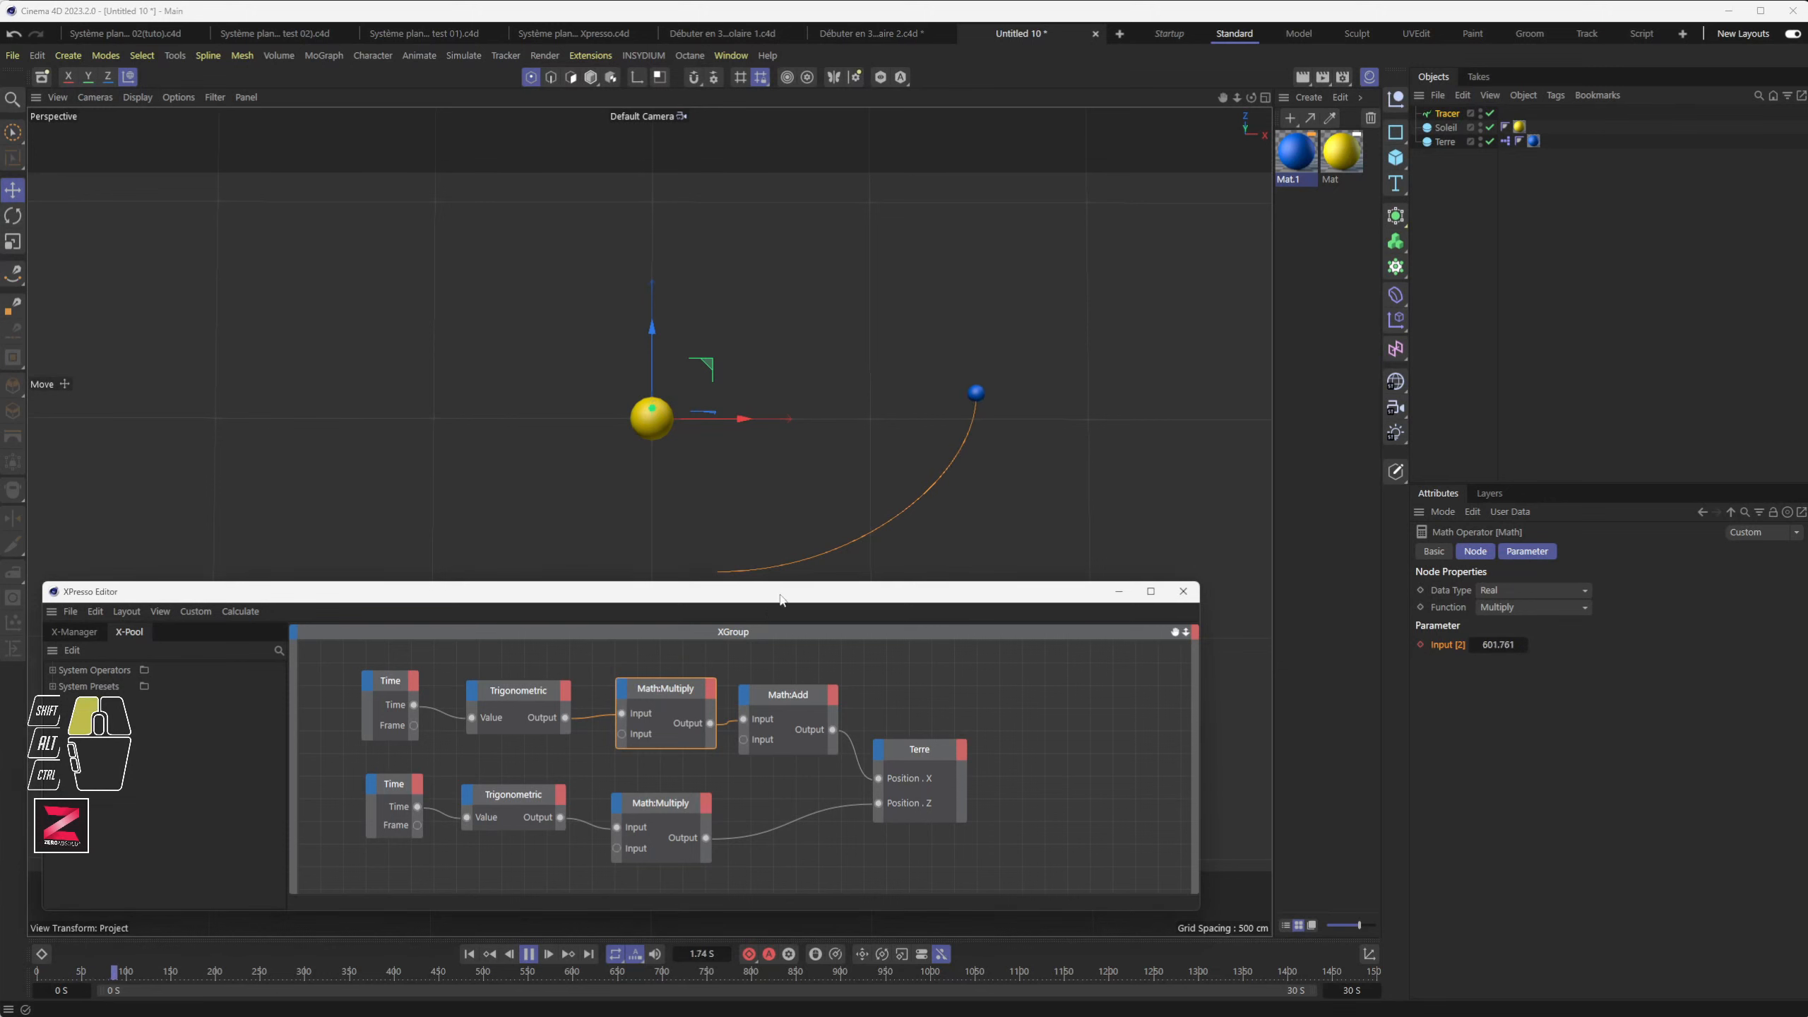
{"action": "left_click_drag", "start_coordinate": [769, 591], "coordinate": [751, 687]}
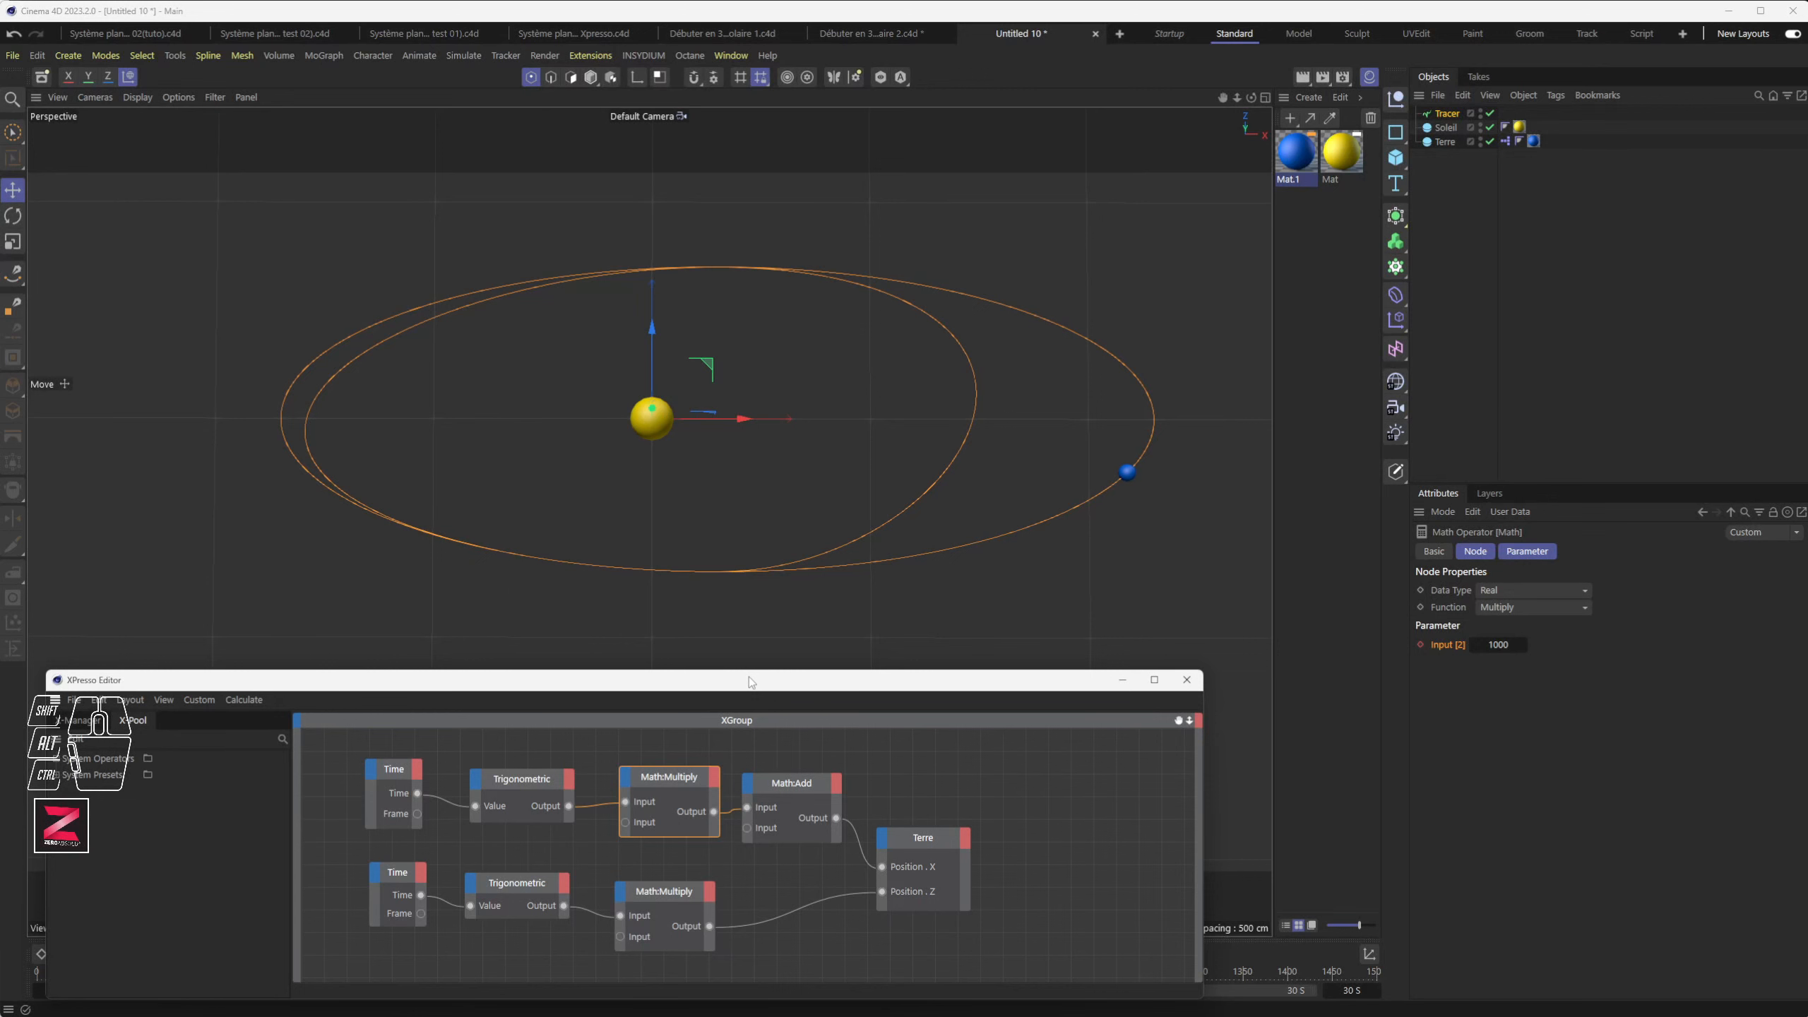
{"action": "left_click_drag", "start_coordinate": [748, 678], "coordinate": [763, 597]}
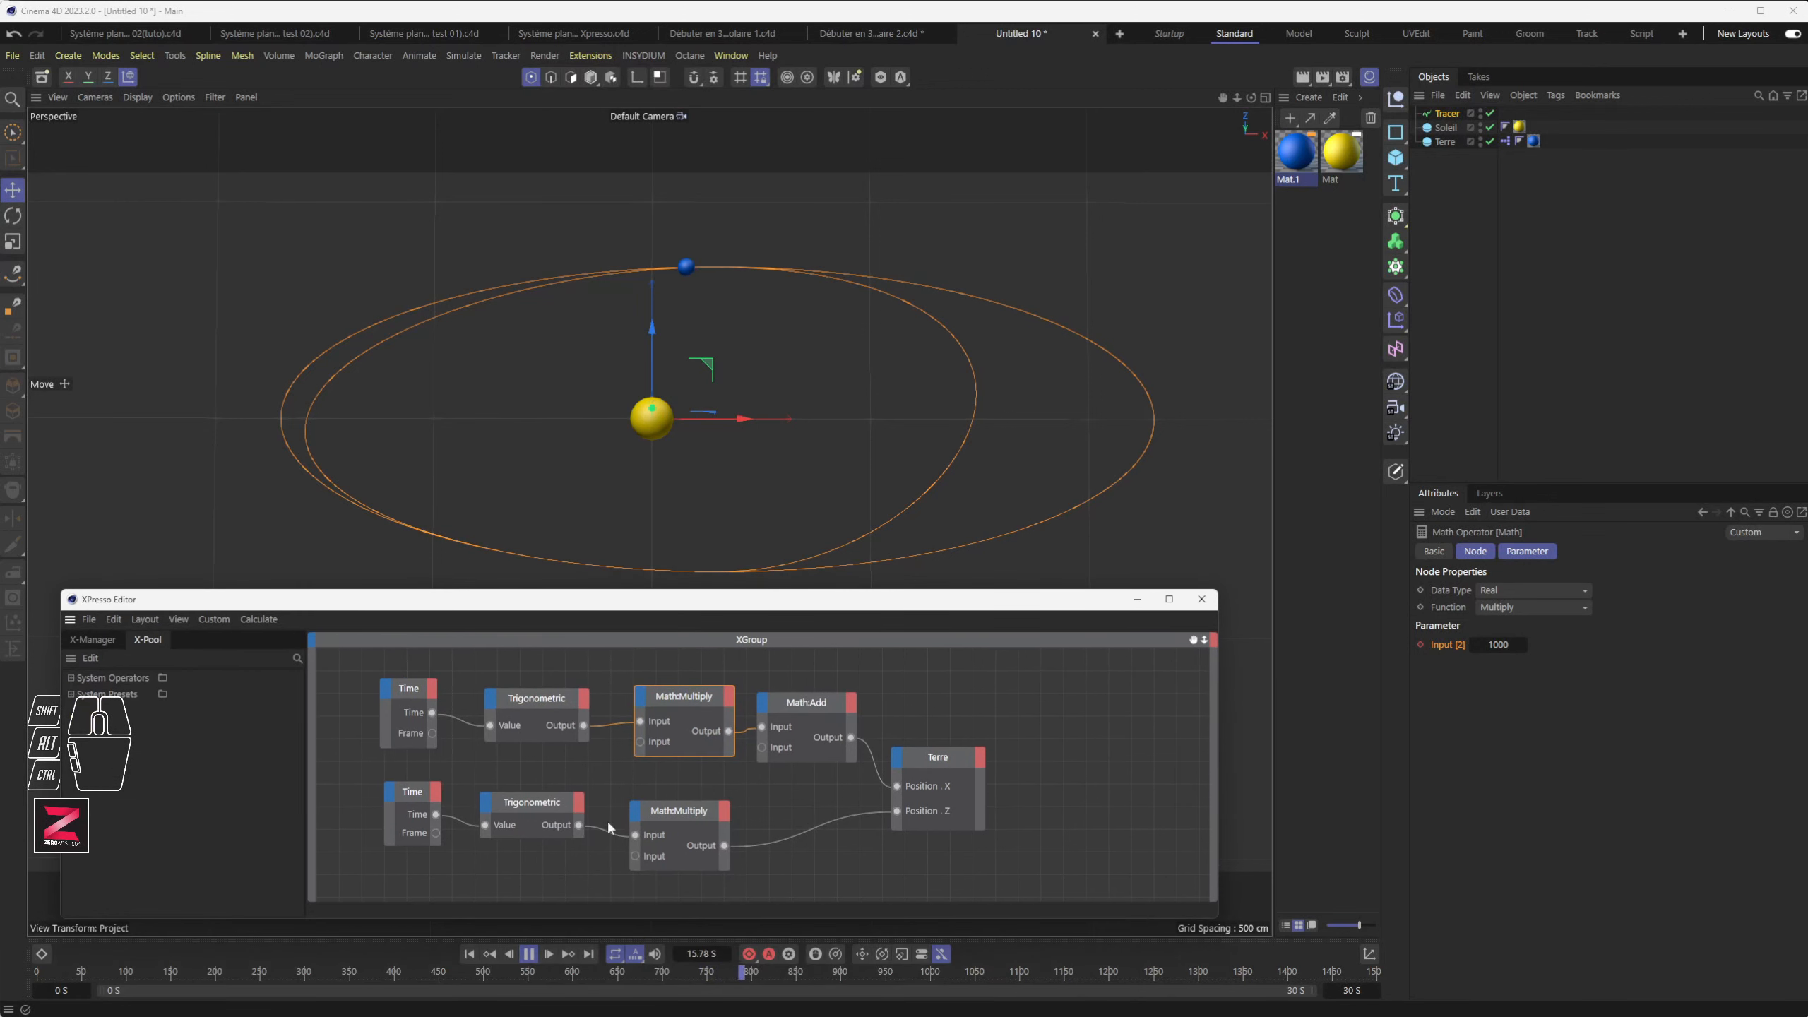
{"action": "left_click", "coordinate": [529, 953]}
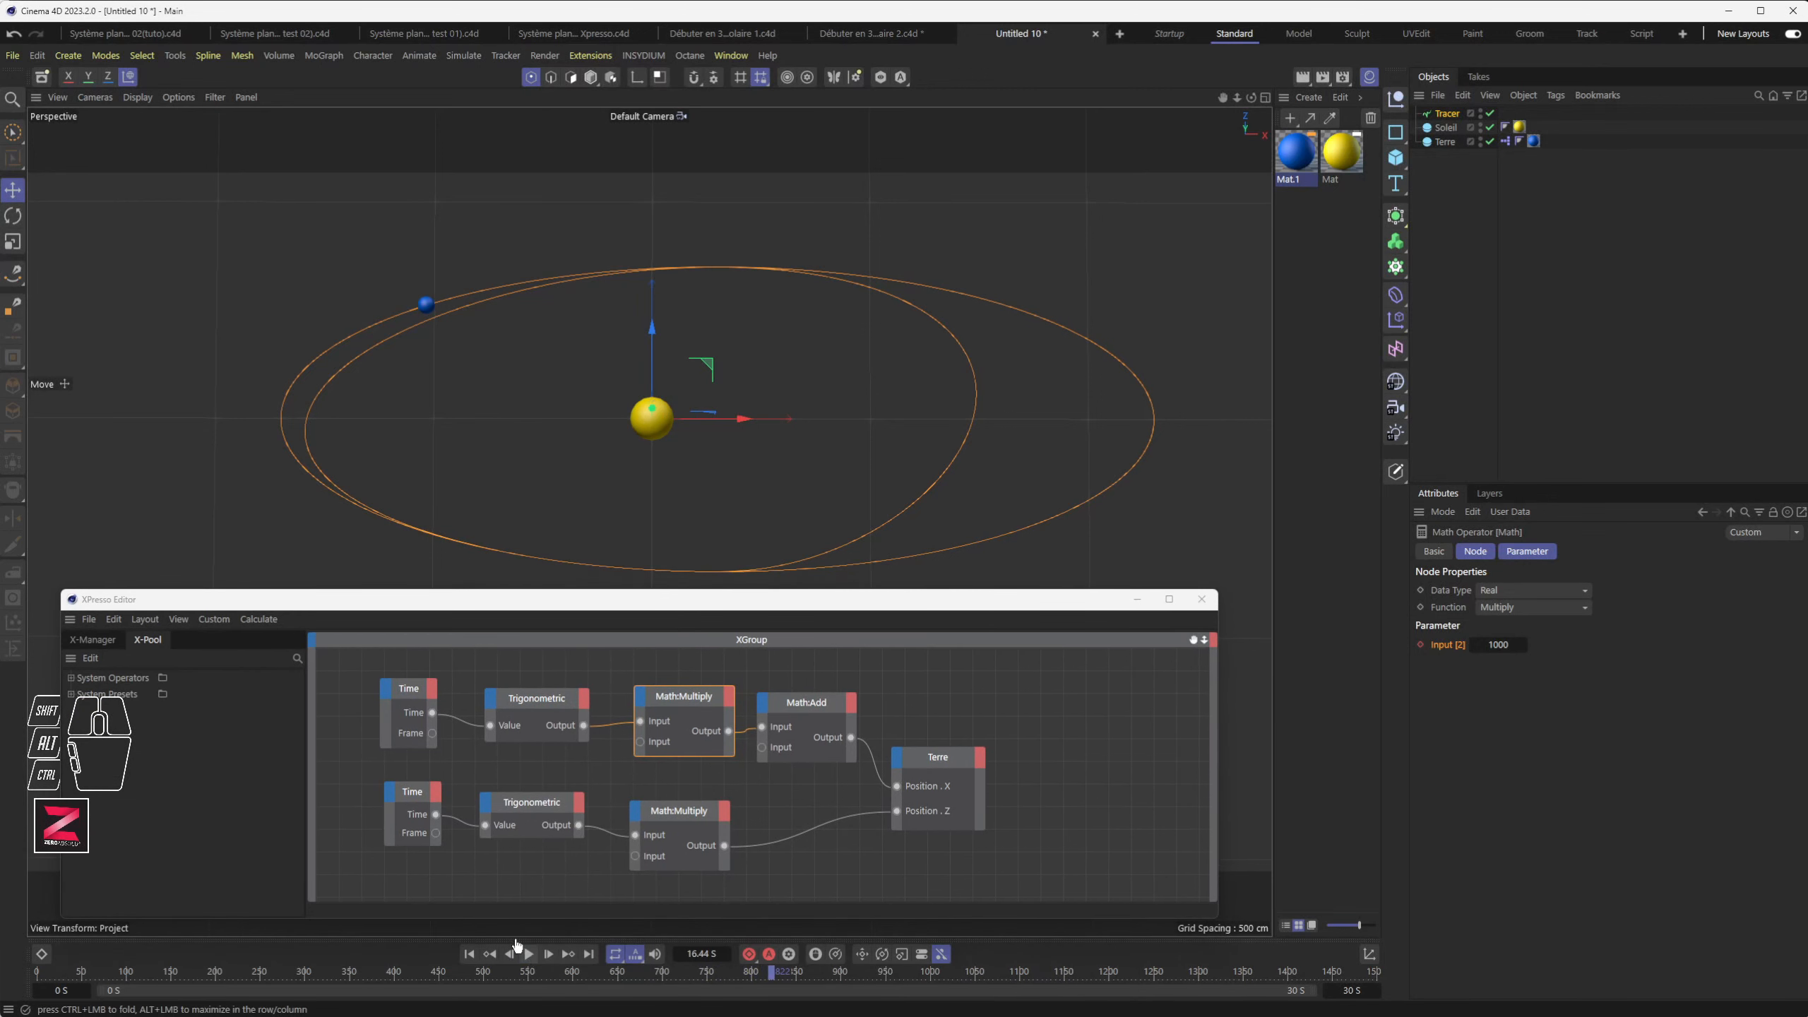
Step: Open the F-Curve timeline, expand the Math track and show the full curve of the animated Input [2] value
{"action": "right_click", "coordinate": [1445, 645]}
{"action": "left_click", "coordinate": [1444, 646]}
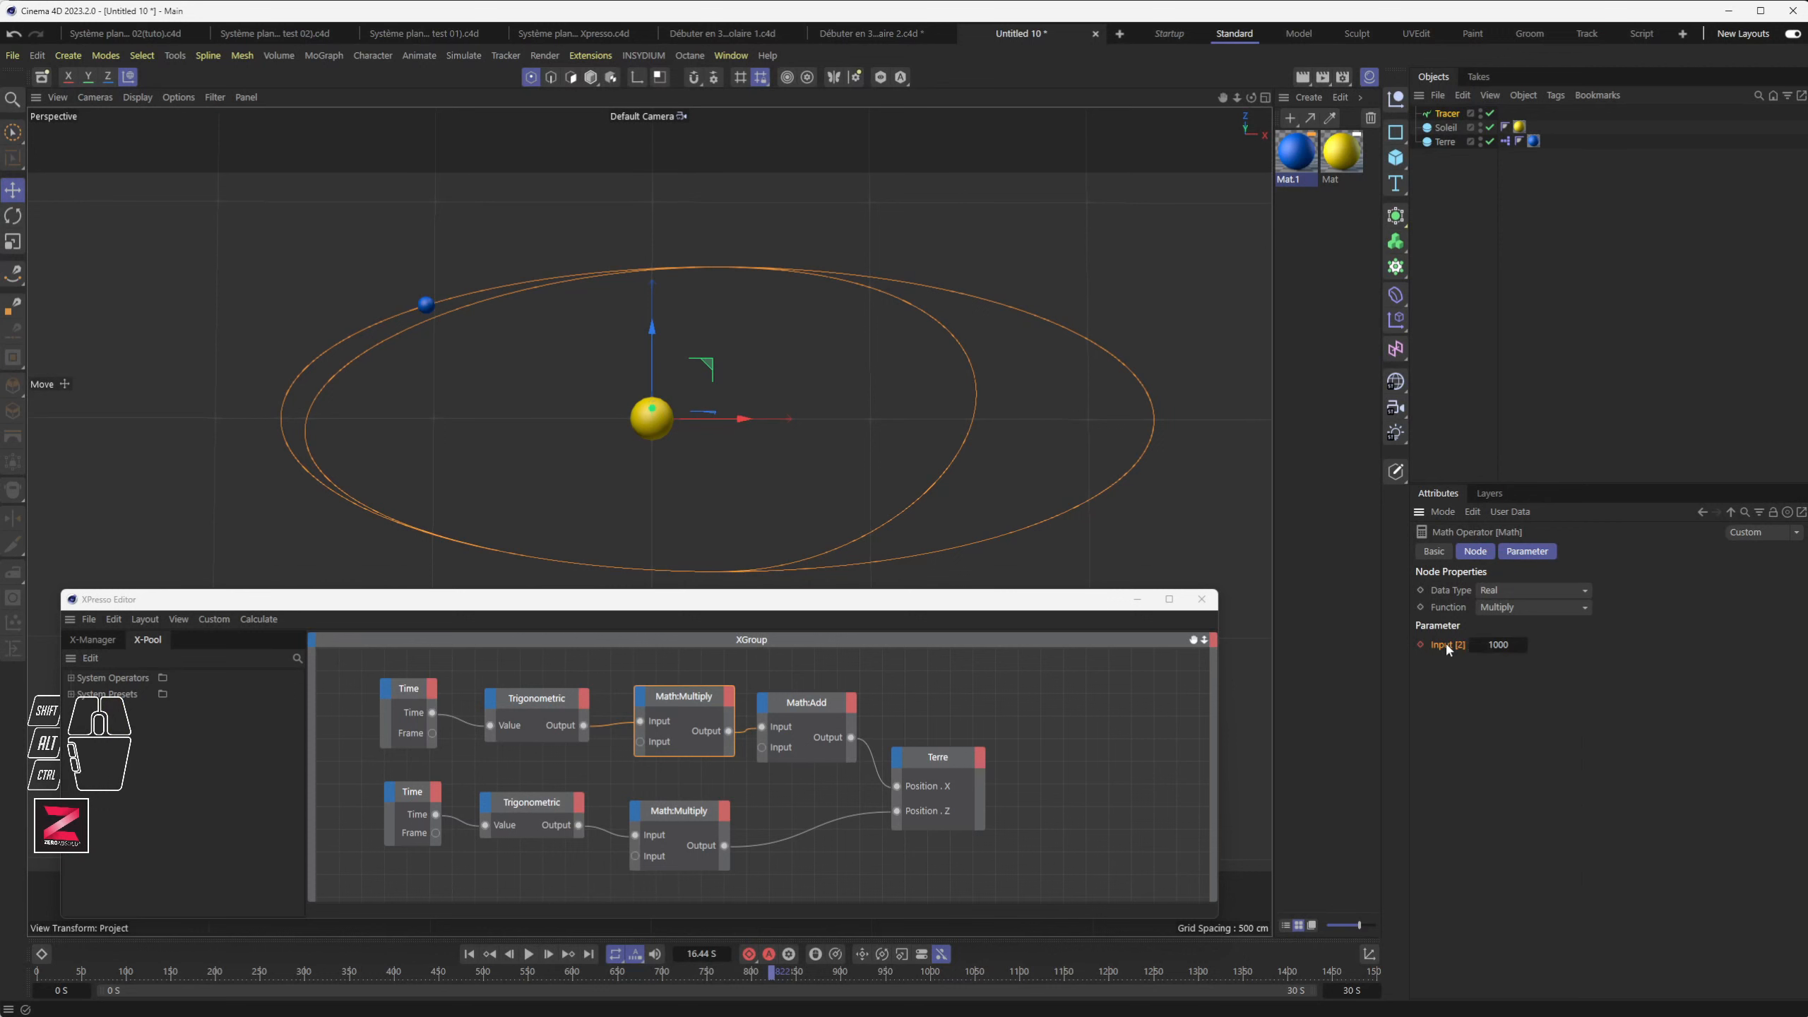
{"action": "left_click", "coordinate": [731, 55]}
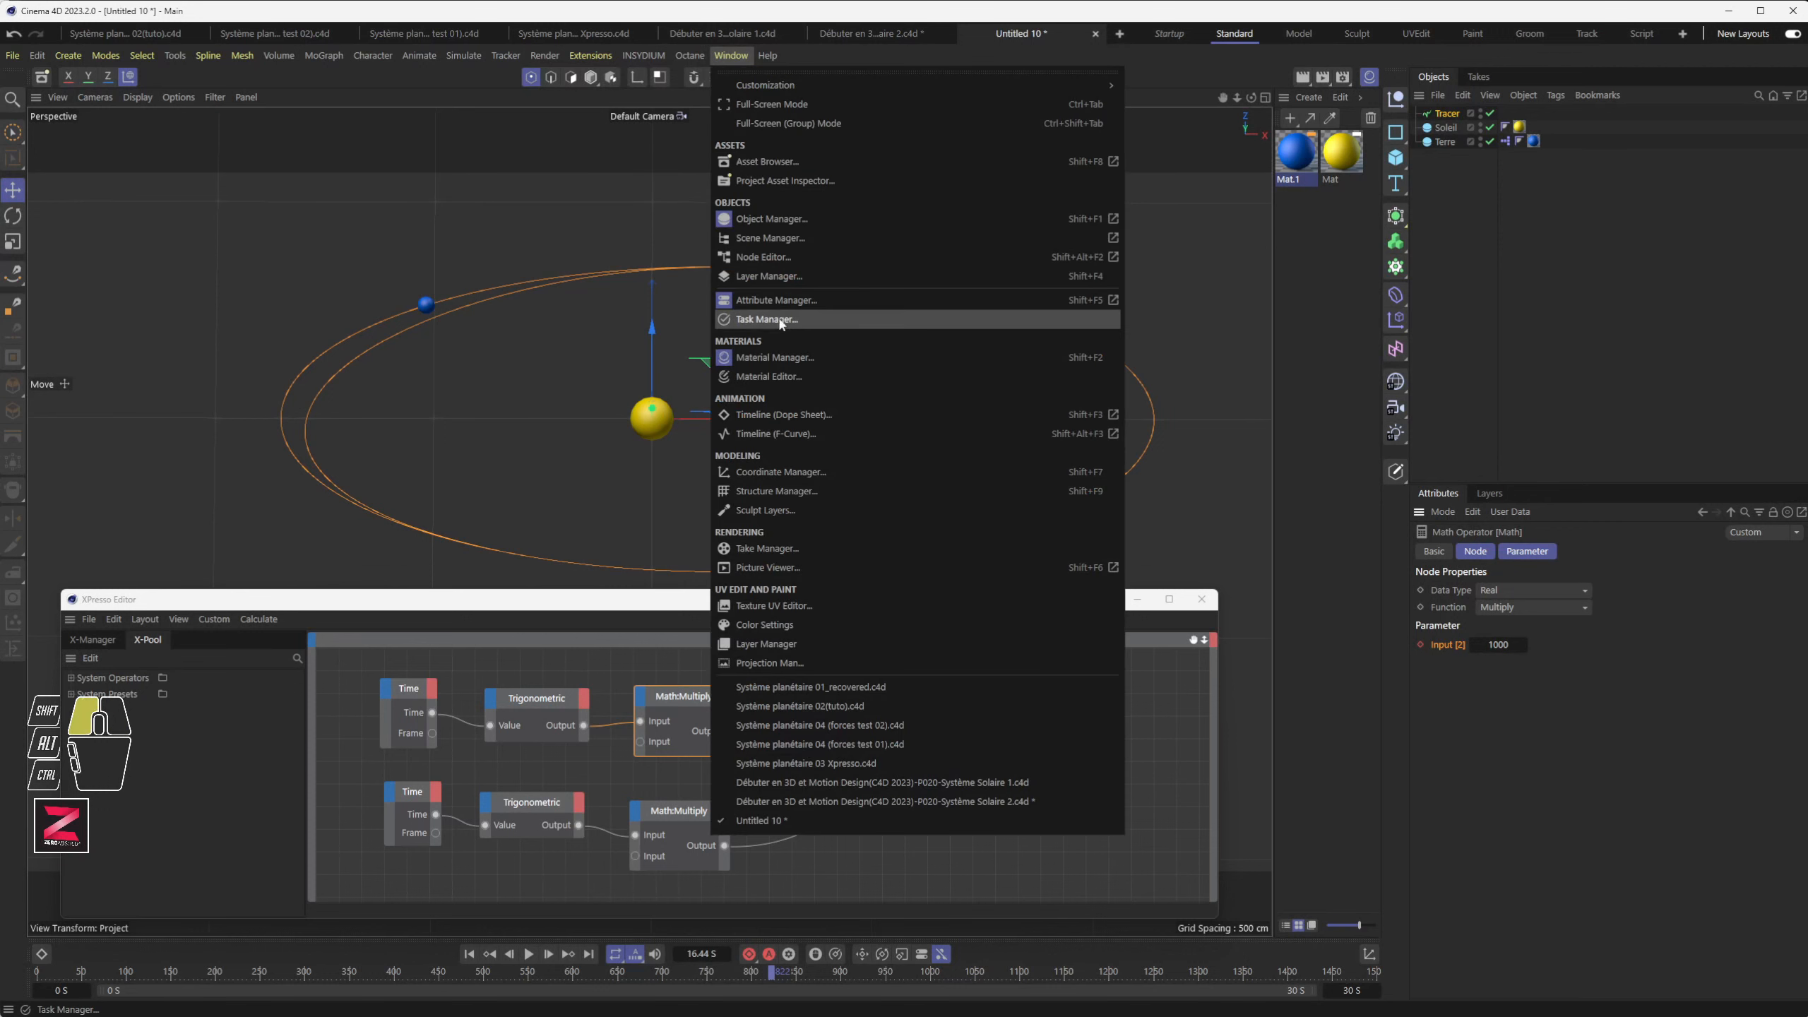
{"action": "left_click", "coordinate": [790, 434]}
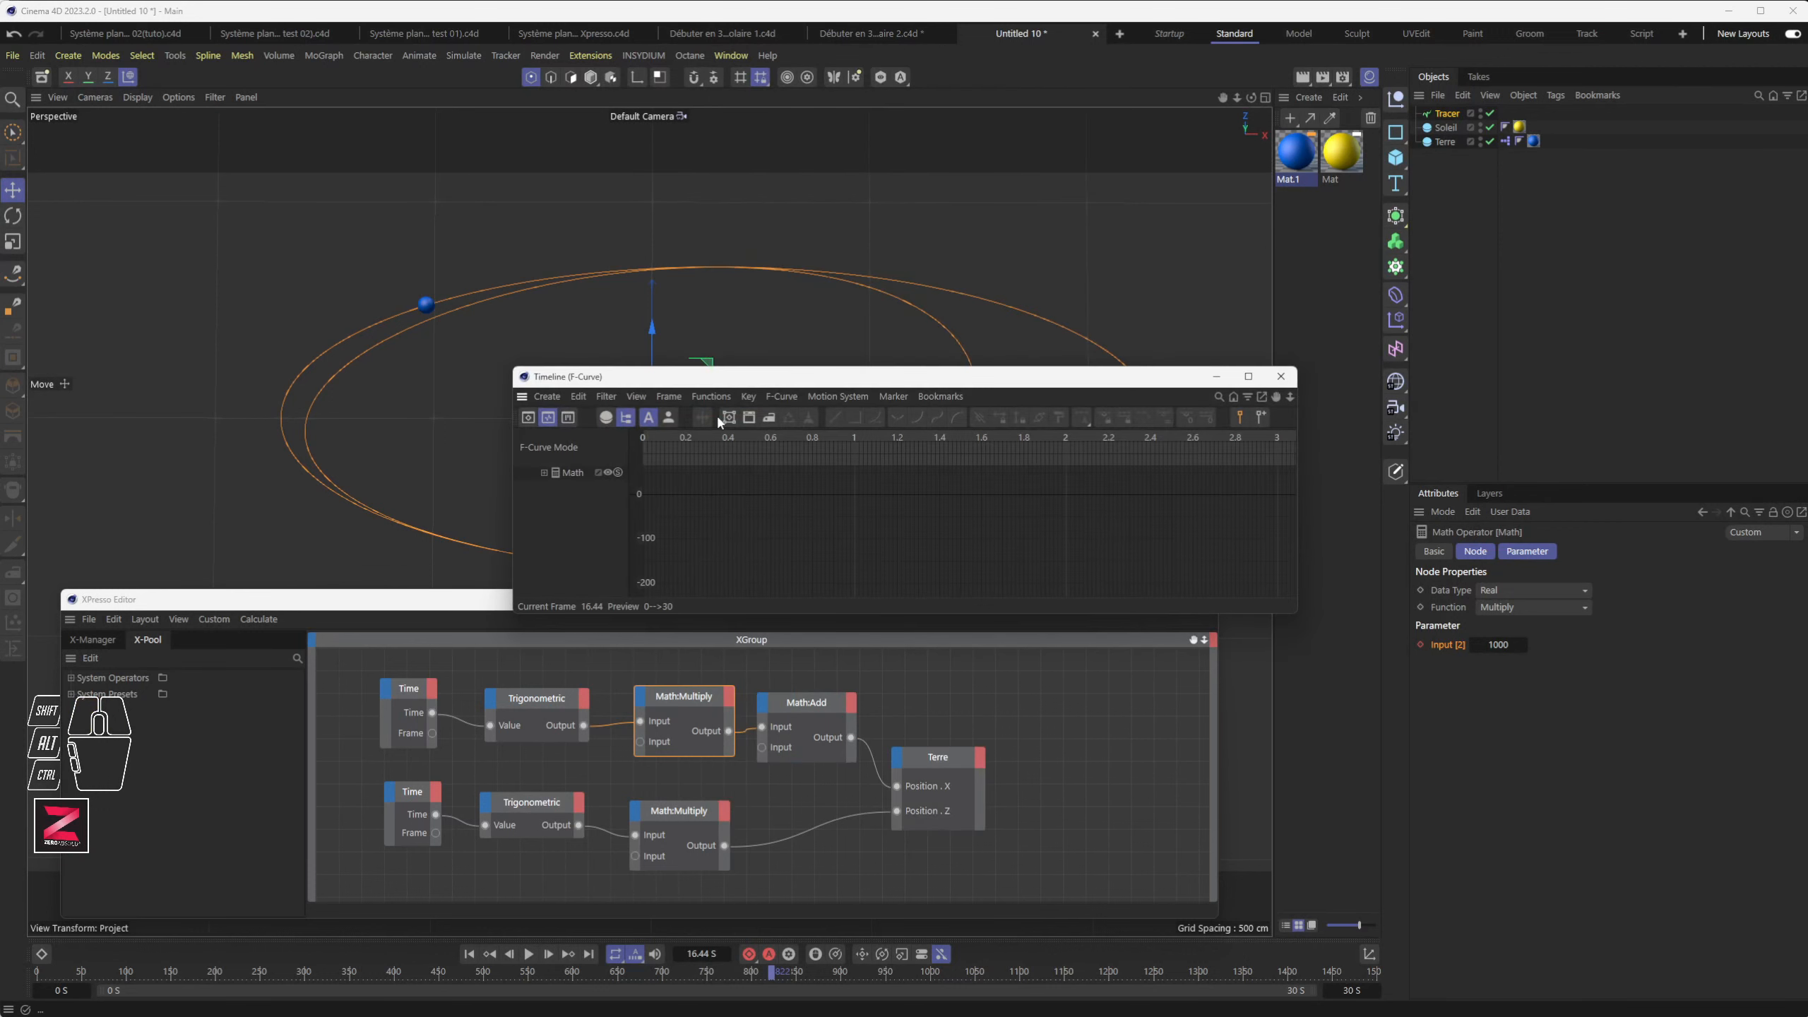
{"action": "left_click", "coordinate": [544, 473]}
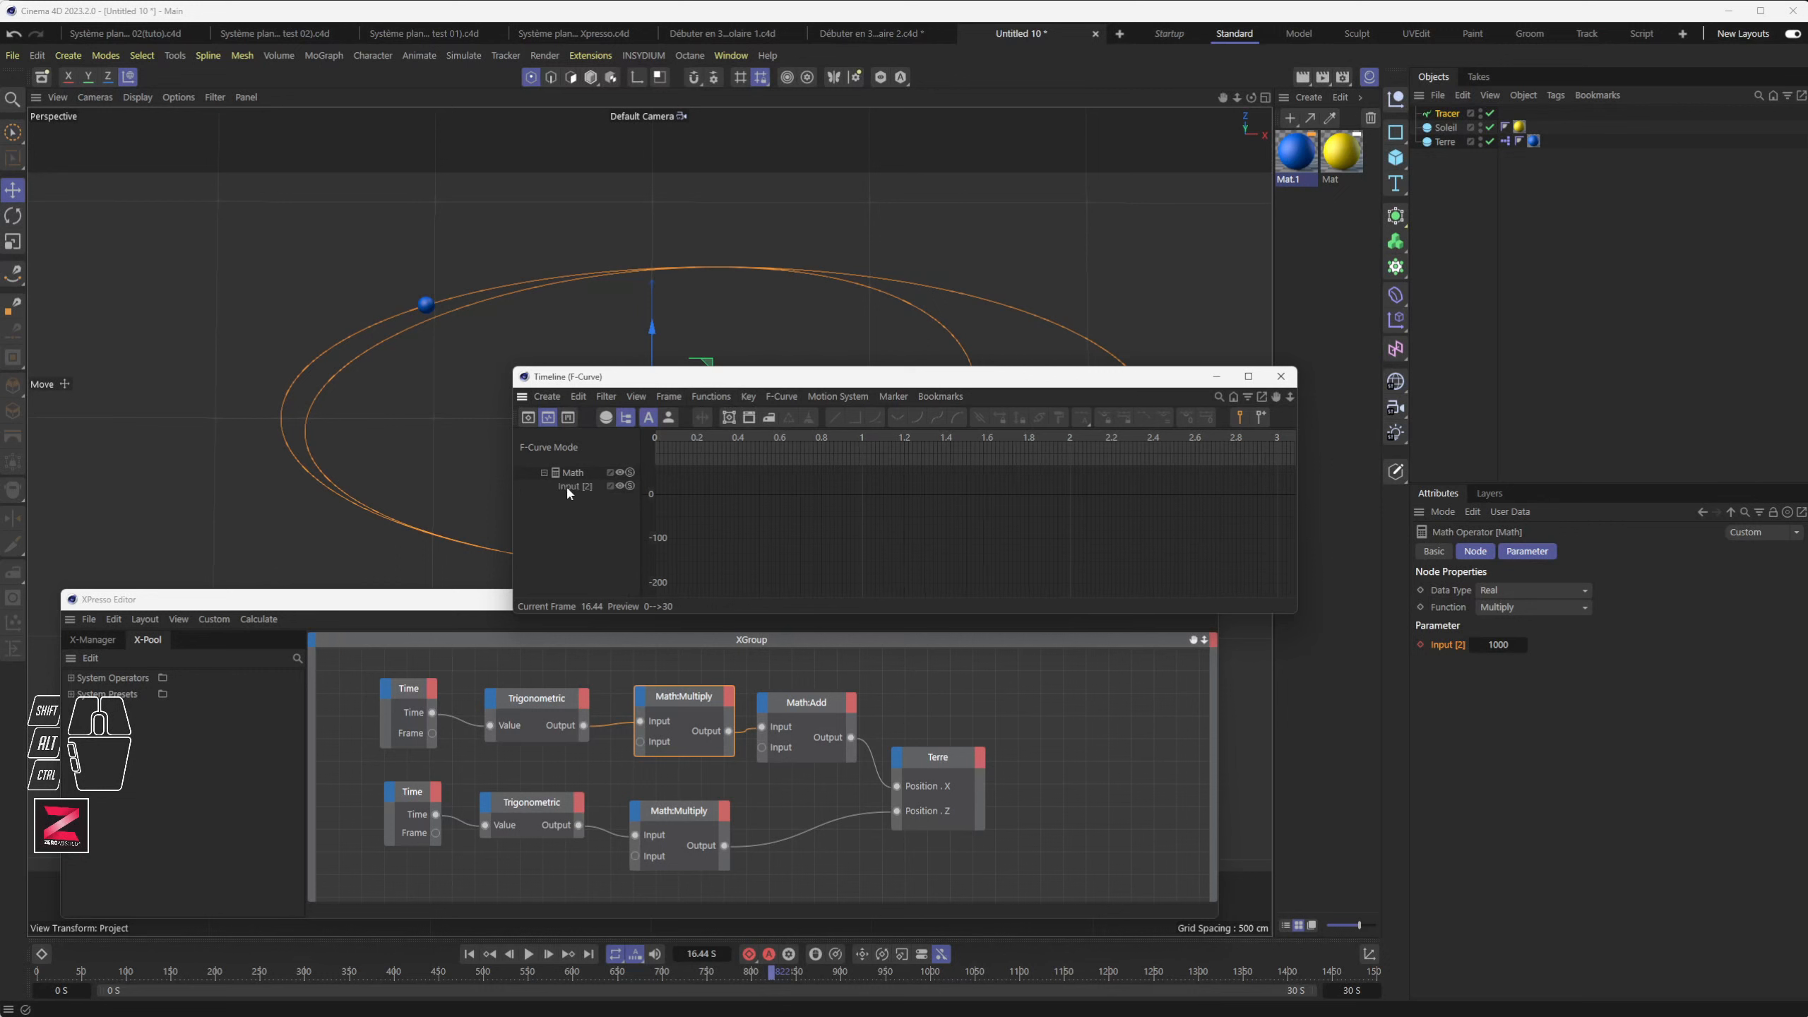
{"action": "left_click", "coordinate": [569, 485]}
{"action": "left_click_drag", "start_coordinate": [756, 368], "coordinate": [755, 247]}
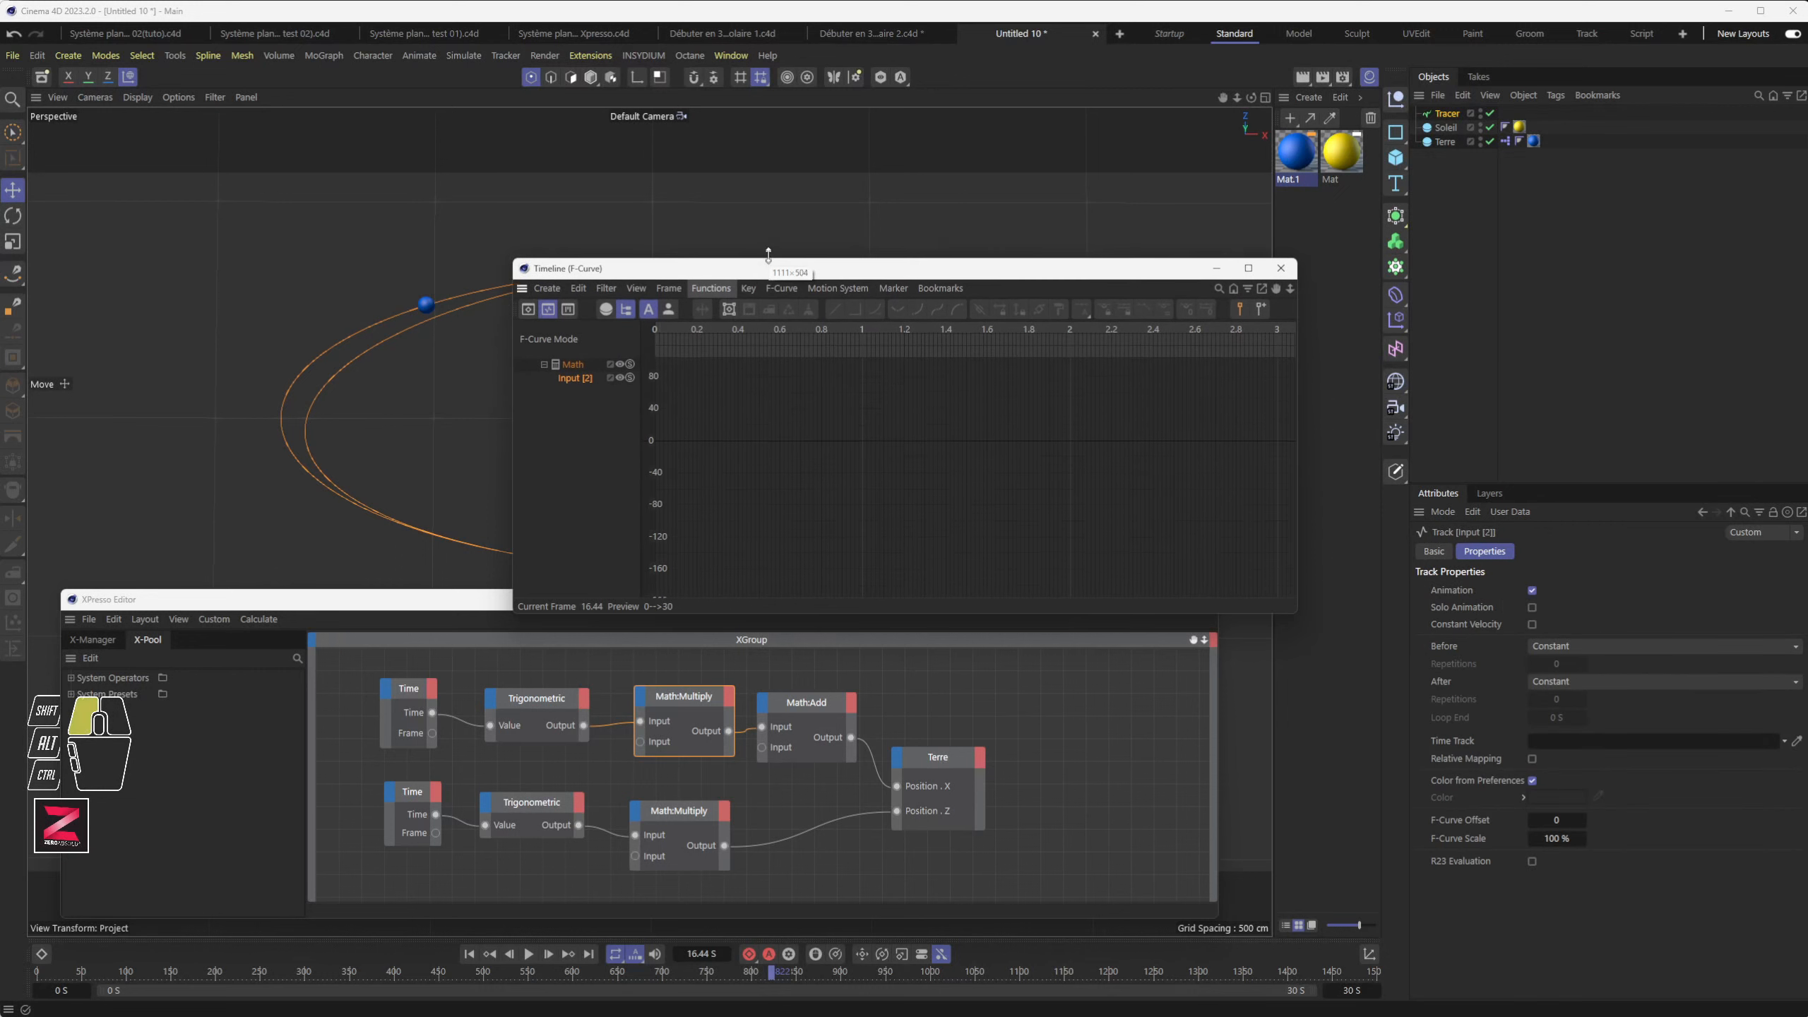
{"action": "scroll", "coordinate": [904, 459], "scroll_direction": "down", "scroll_amount": 6}
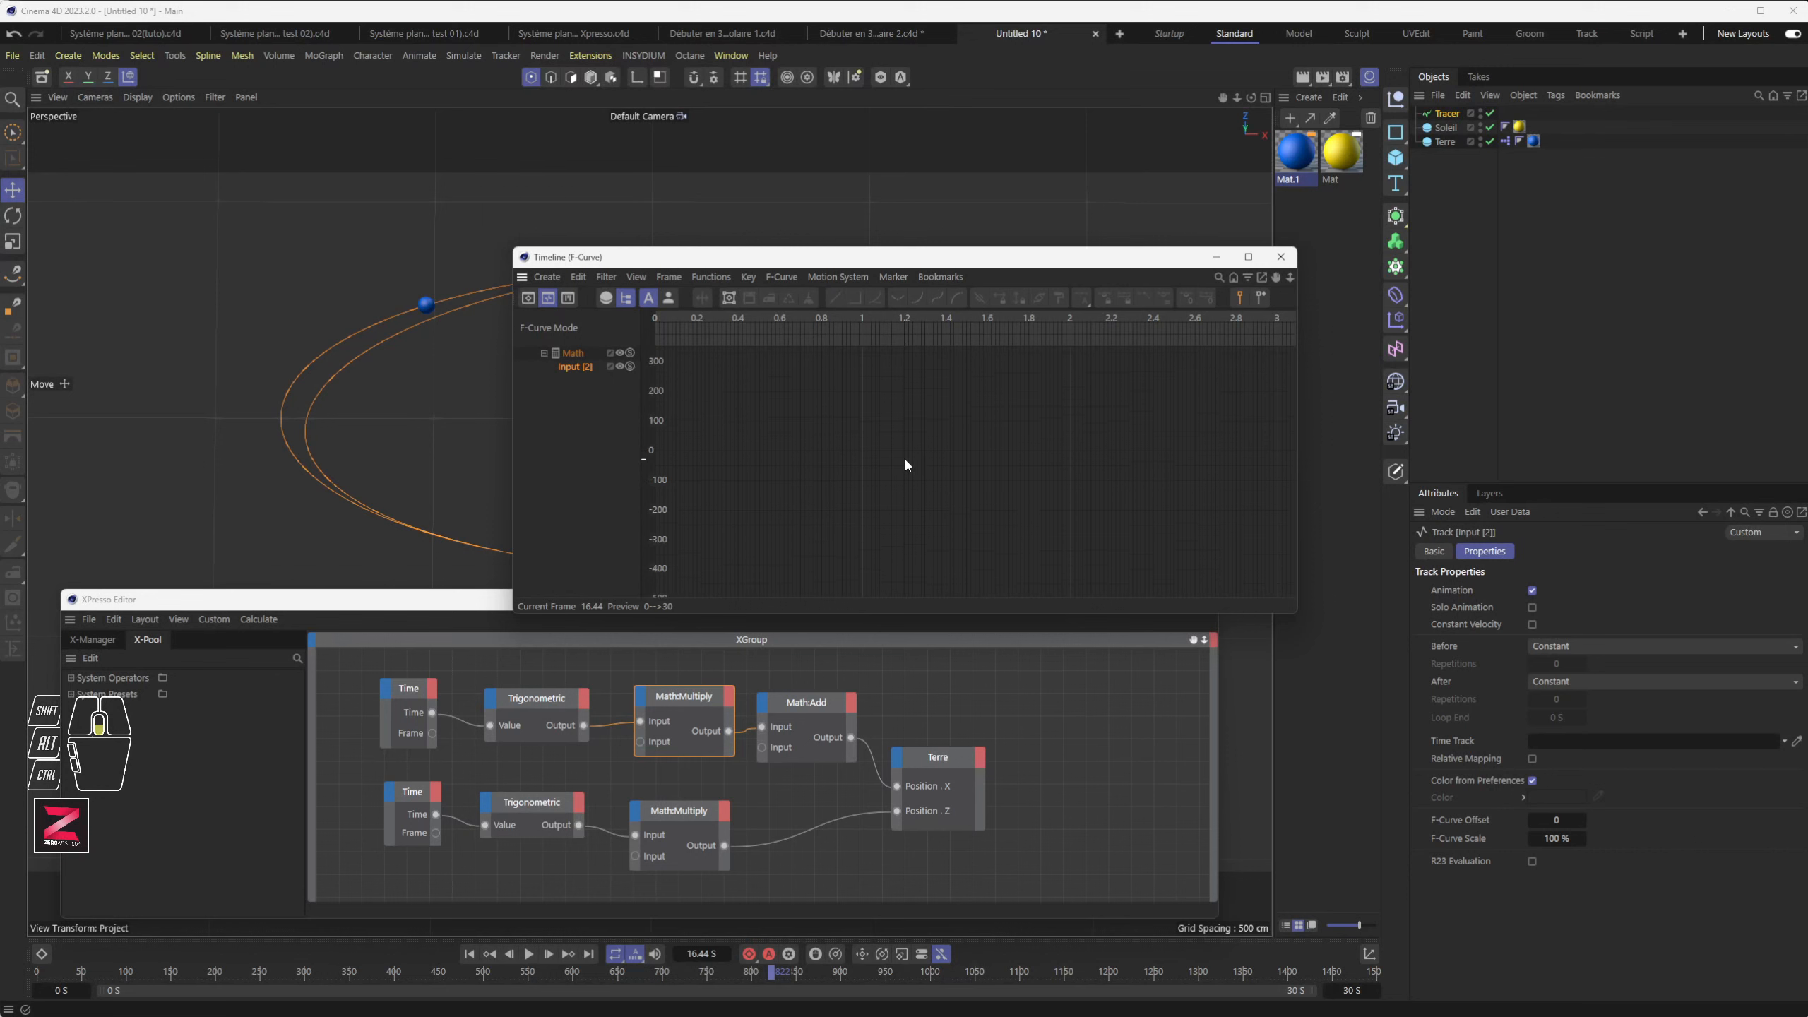
{"action": "scroll", "coordinate": [959, 475], "scroll_direction": "down", "scroll_amount": 2, "text": "alt"}
{"action": "right_click_drag", "start_coordinate": [1036, 455], "coordinate": [1004, 356], "text": "alt"}
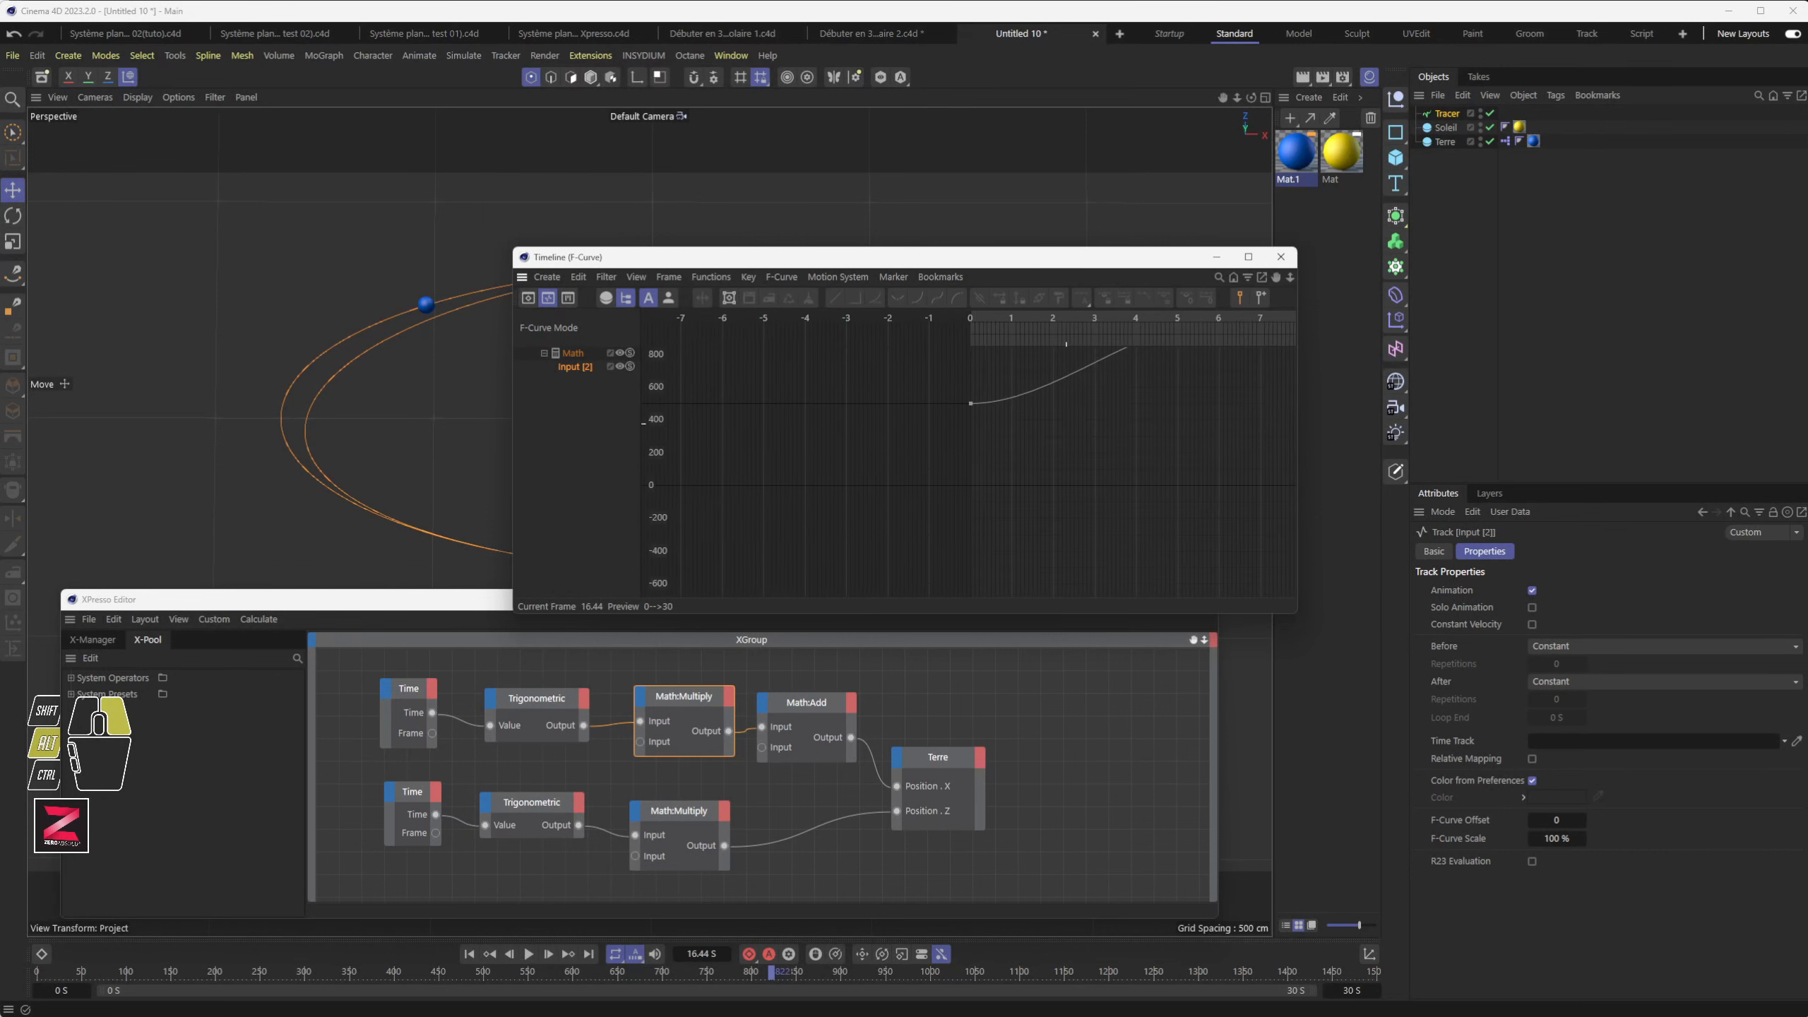
{"action": "middle_click_drag", "start_coordinate": [1215, 421], "coordinate": [1115, 460], "text": "alt"}
{"action": "middle_click_drag", "start_coordinate": [937, 328], "coordinate": [811, 401], "text": "alt"}
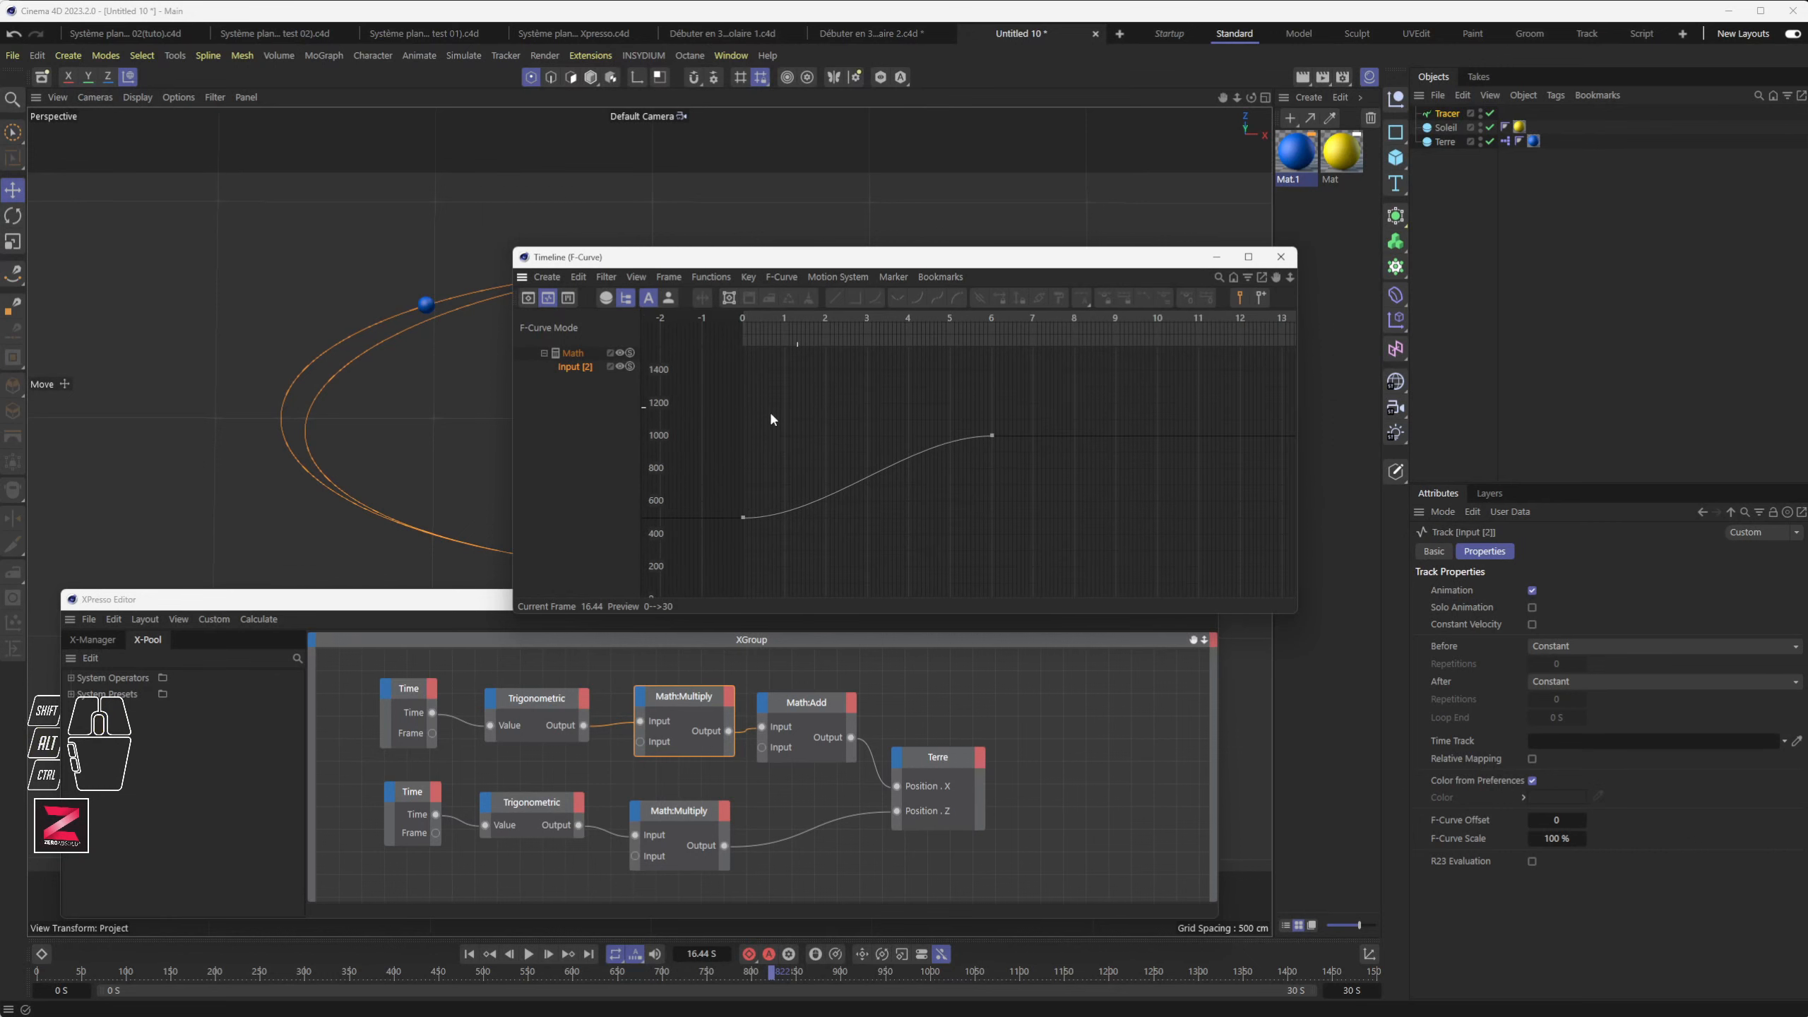
Step: Select the last key of the Input [2] curve and move the current time to 6 s
{"action": "left_click", "coordinate": [742, 517]}
{"action": "left_click_drag", "start_coordinate": [954, 389], "coordinate": [1043, 457]}
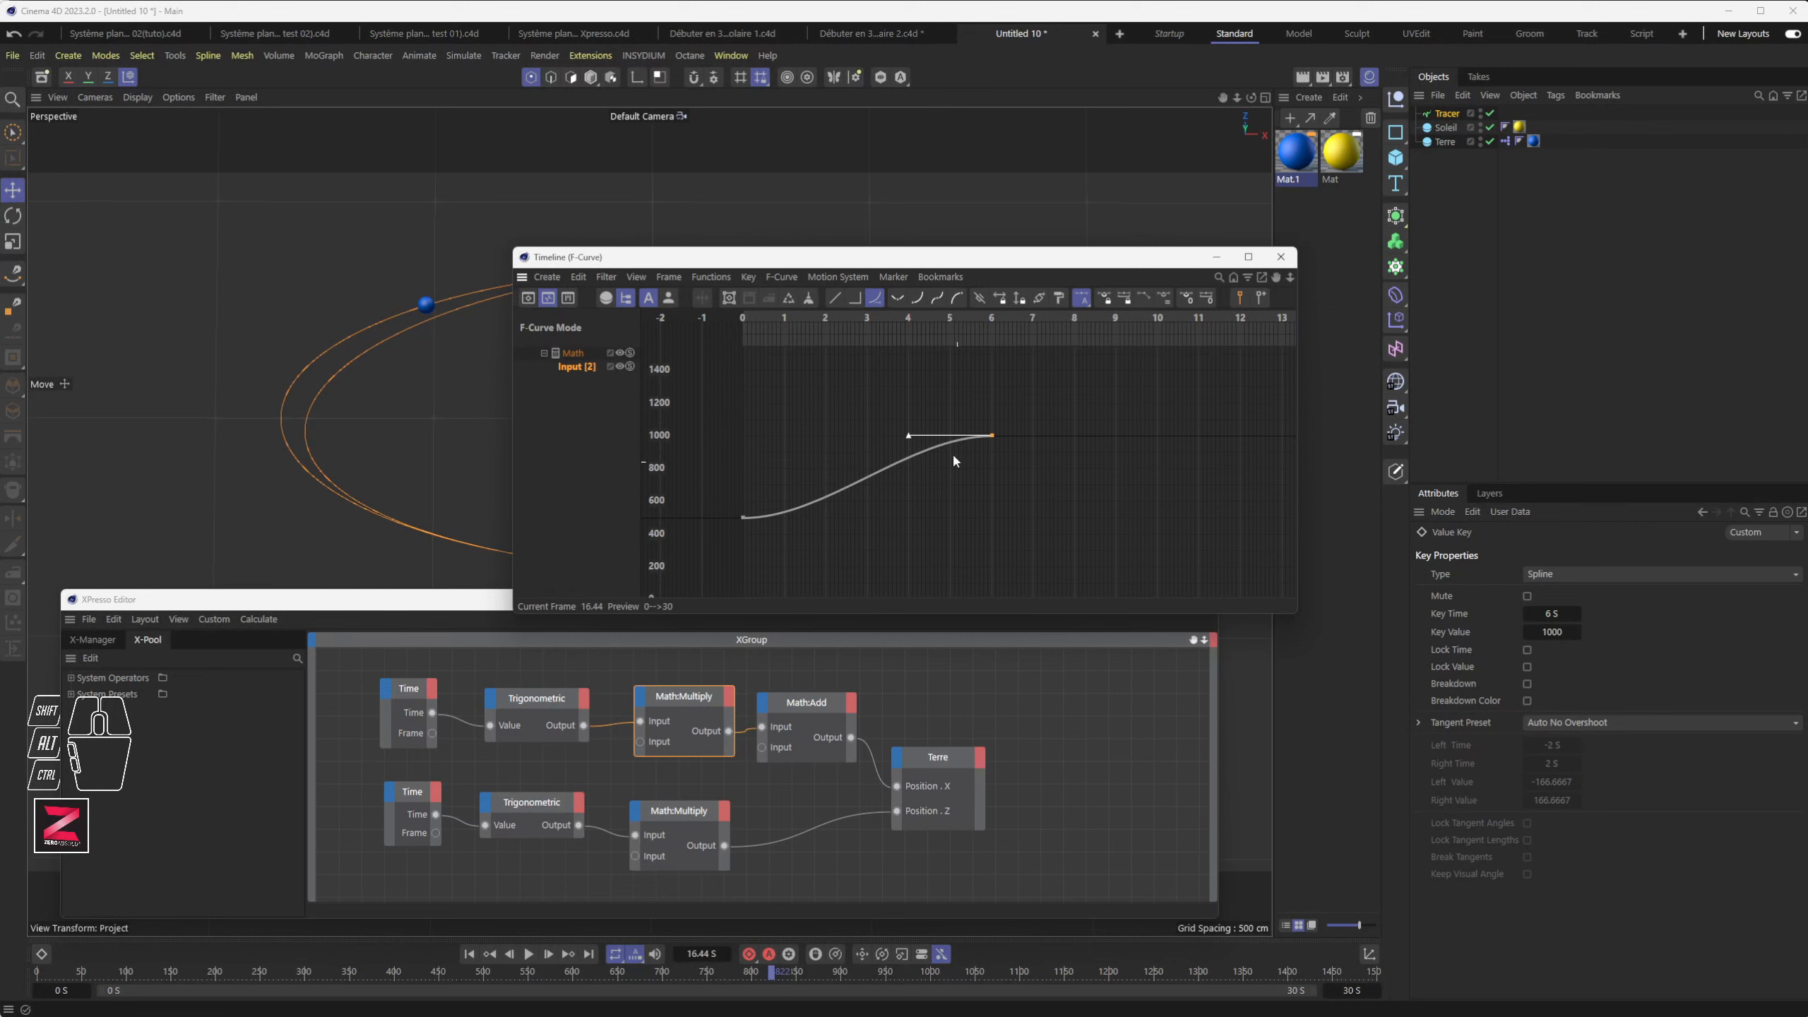
{"action": "mouse_move", "coordinate": [1007, 318]}
{"action": "left_mouse_down"}
{"action": "mouse_move", "coordinate": [931, 321]}
{"action": "mouse_move", "coordinate": [992, 322]}
{"action": "left_mouse_up"}
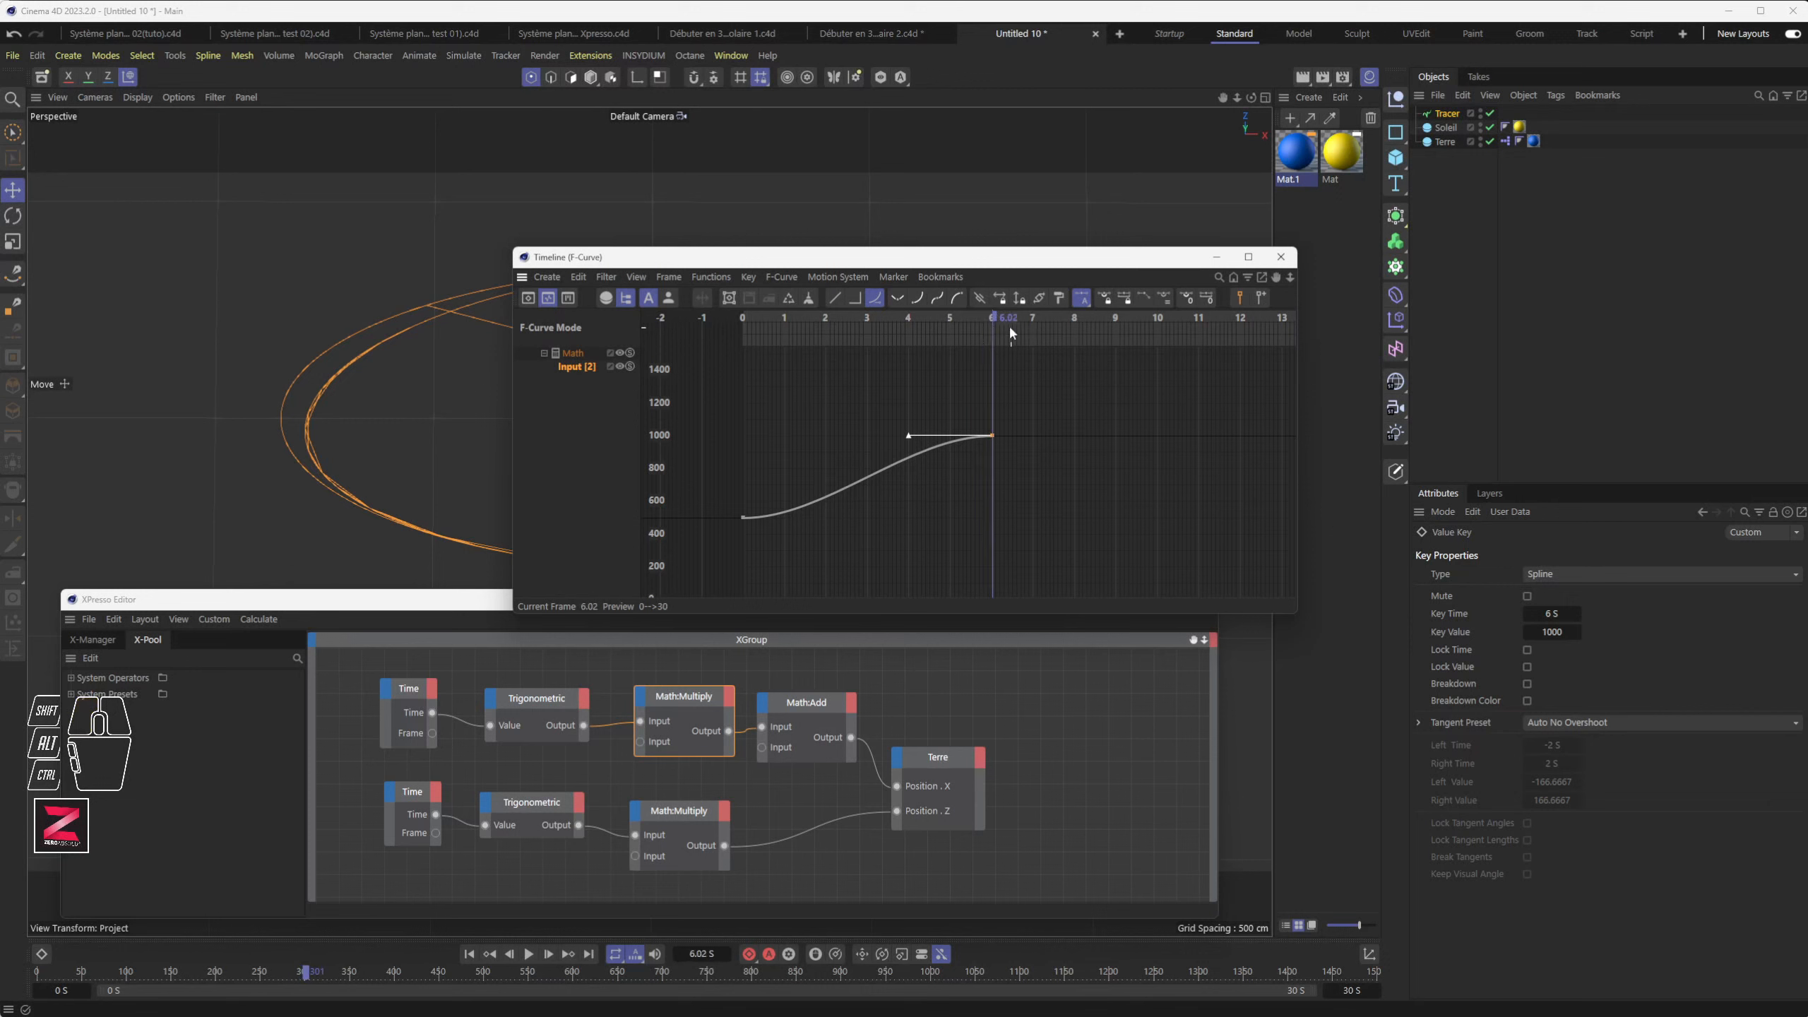
{"action": "left_click", "coordinate": [994, 321]}
Step: Set the animation units to Frames in the program preferences
{"action": "left_click", "coordinate": [39, 56]}
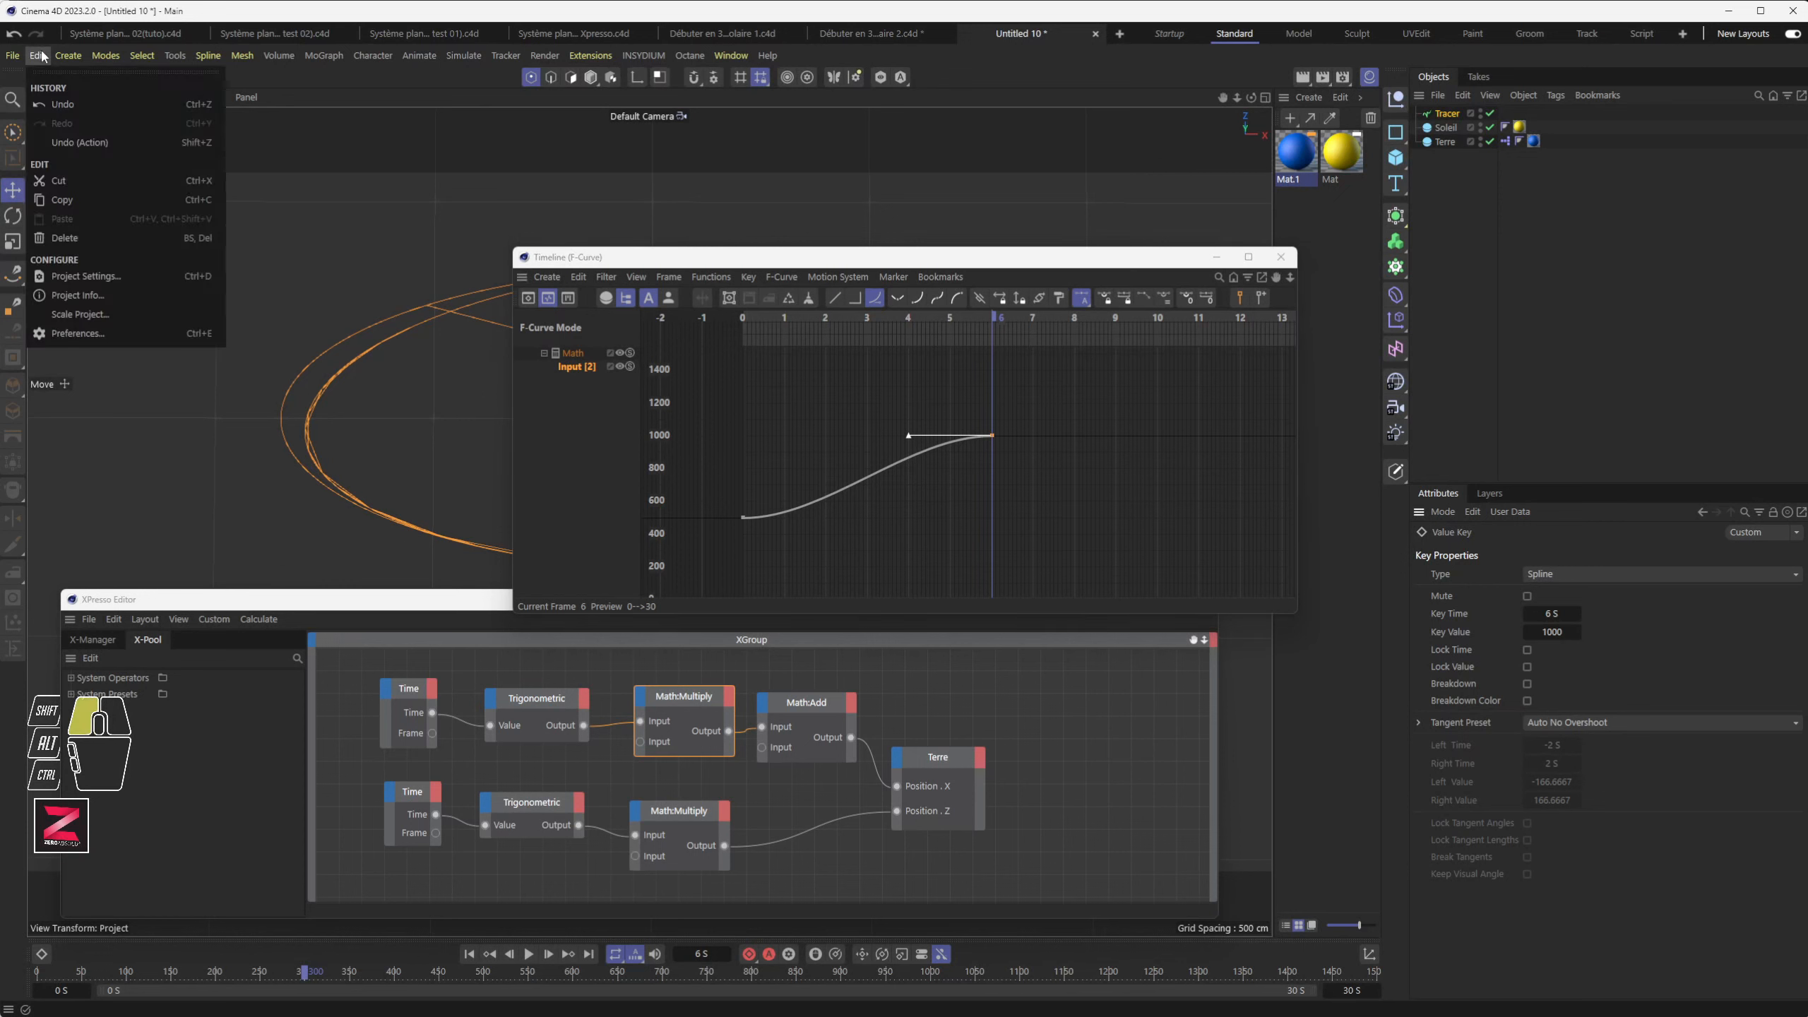
{"action": "left_click", "coordinate": [91, 334]}
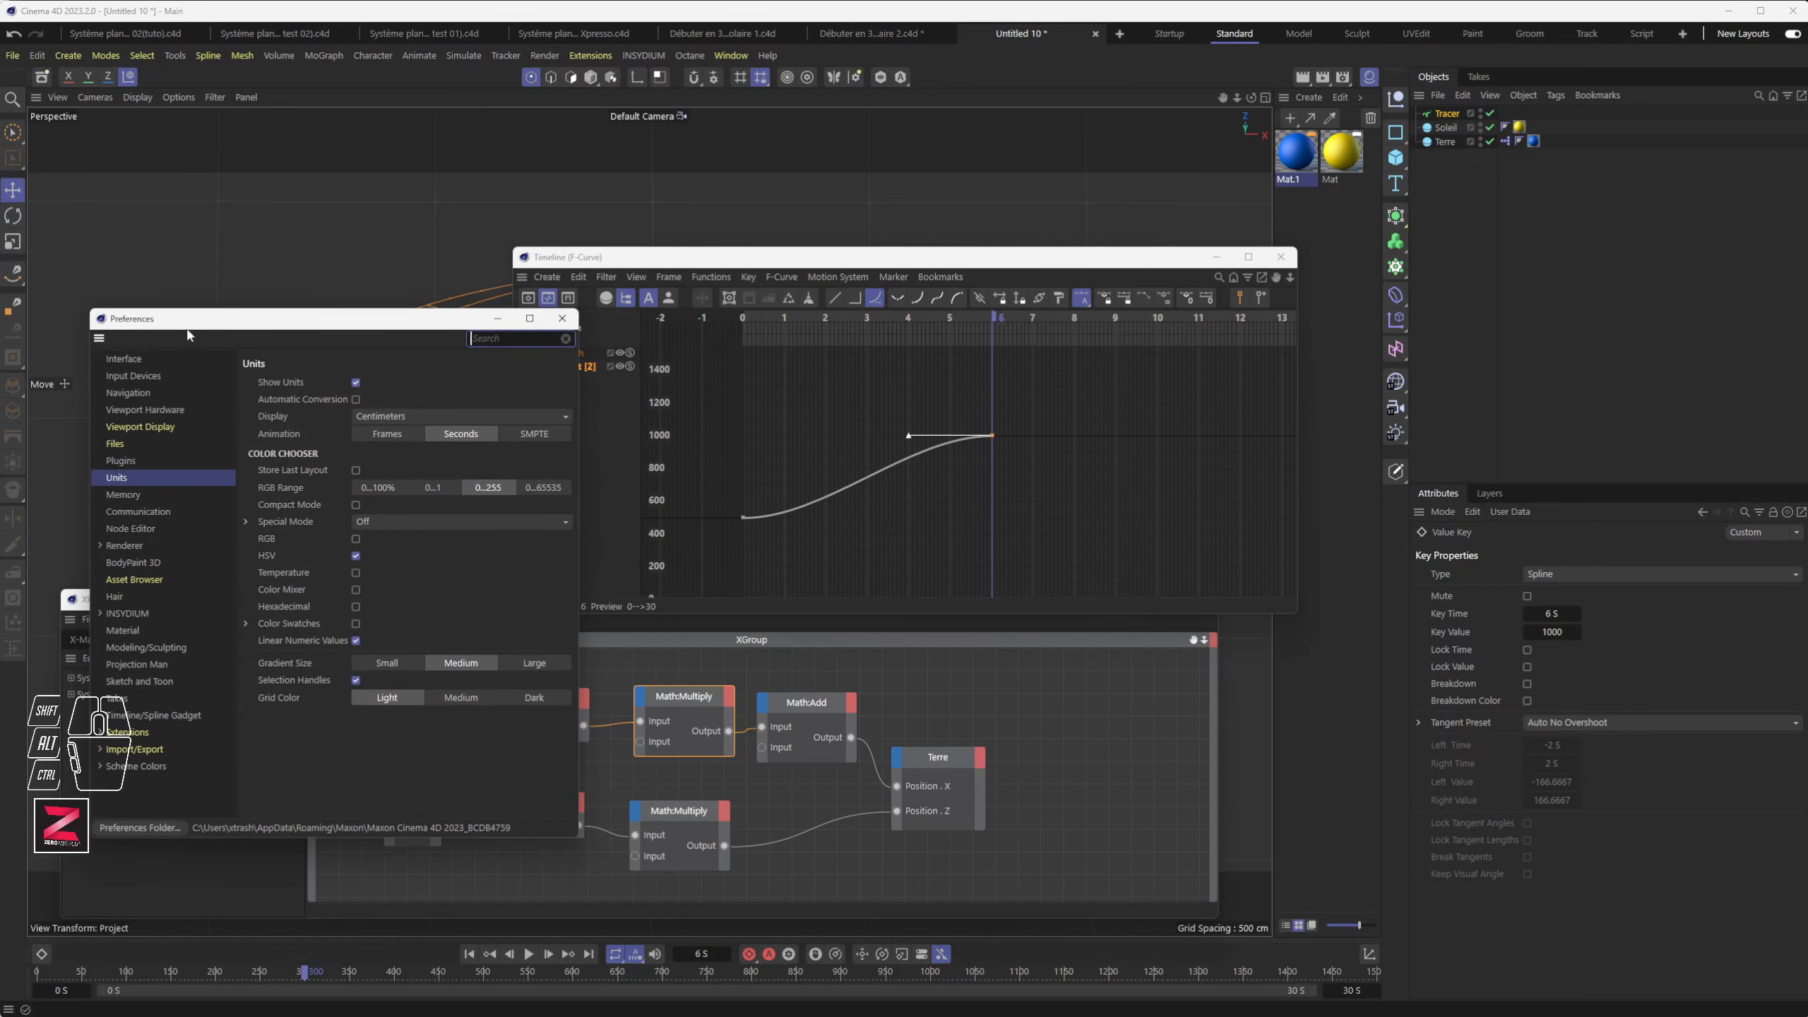
{"action": "left_click", "coordinate": [387, 435]}
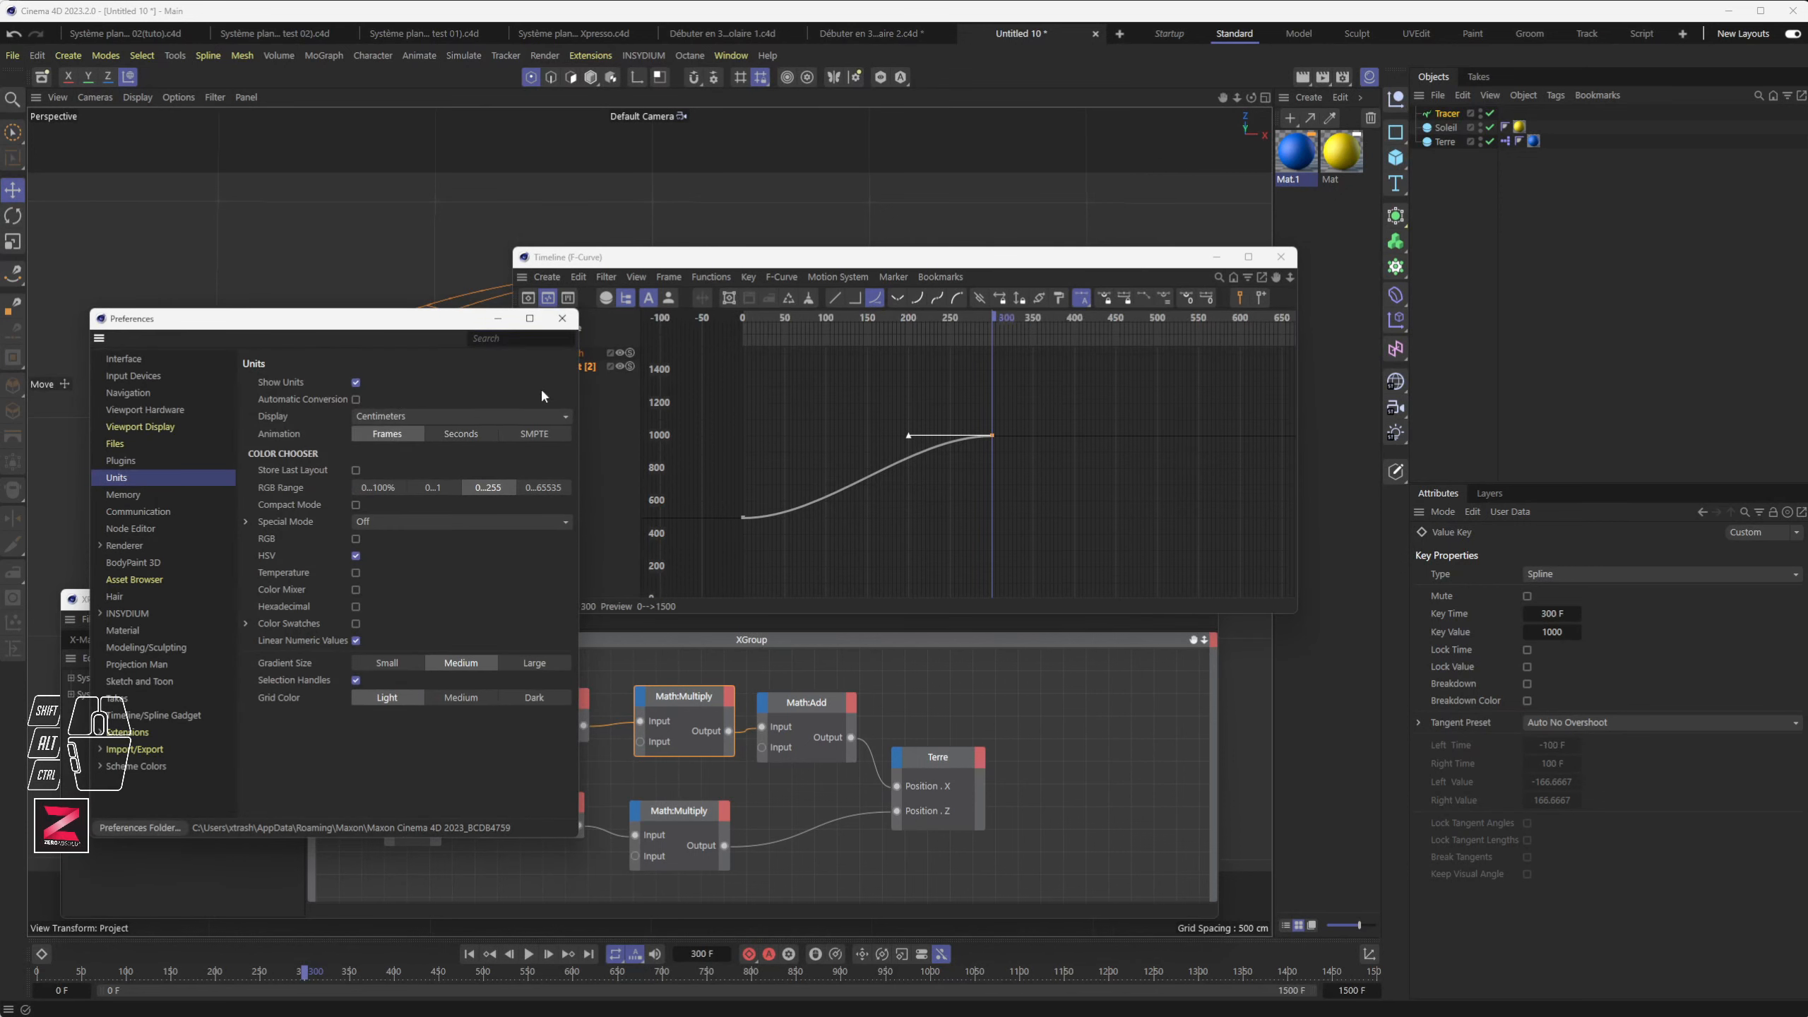
{"action": "left_click", "coordinate": [562, 322]}
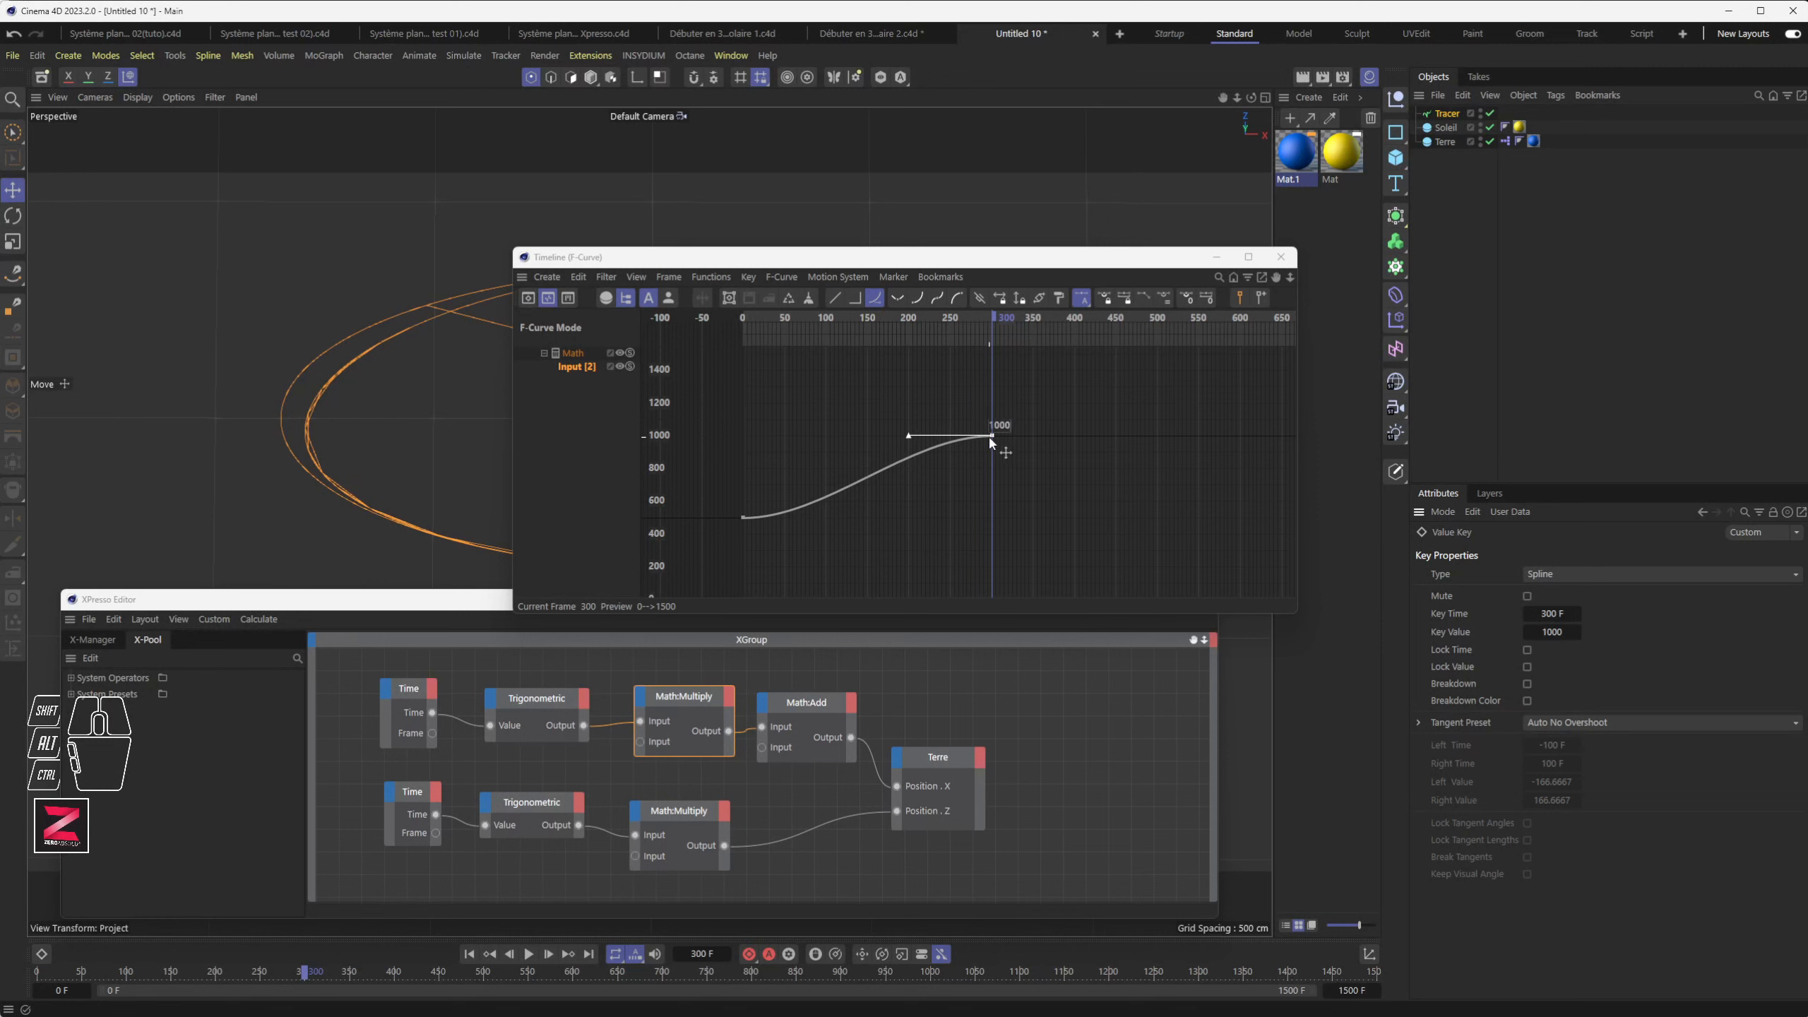
Step: Move the last Input [2] key to frame 201 at value 1000, and replay the animation from the start with the timeline closed
{"action": "left_click_drag", "start_coordinate": [994, 440], "coordinate": [910, 440], "text": "shift"}
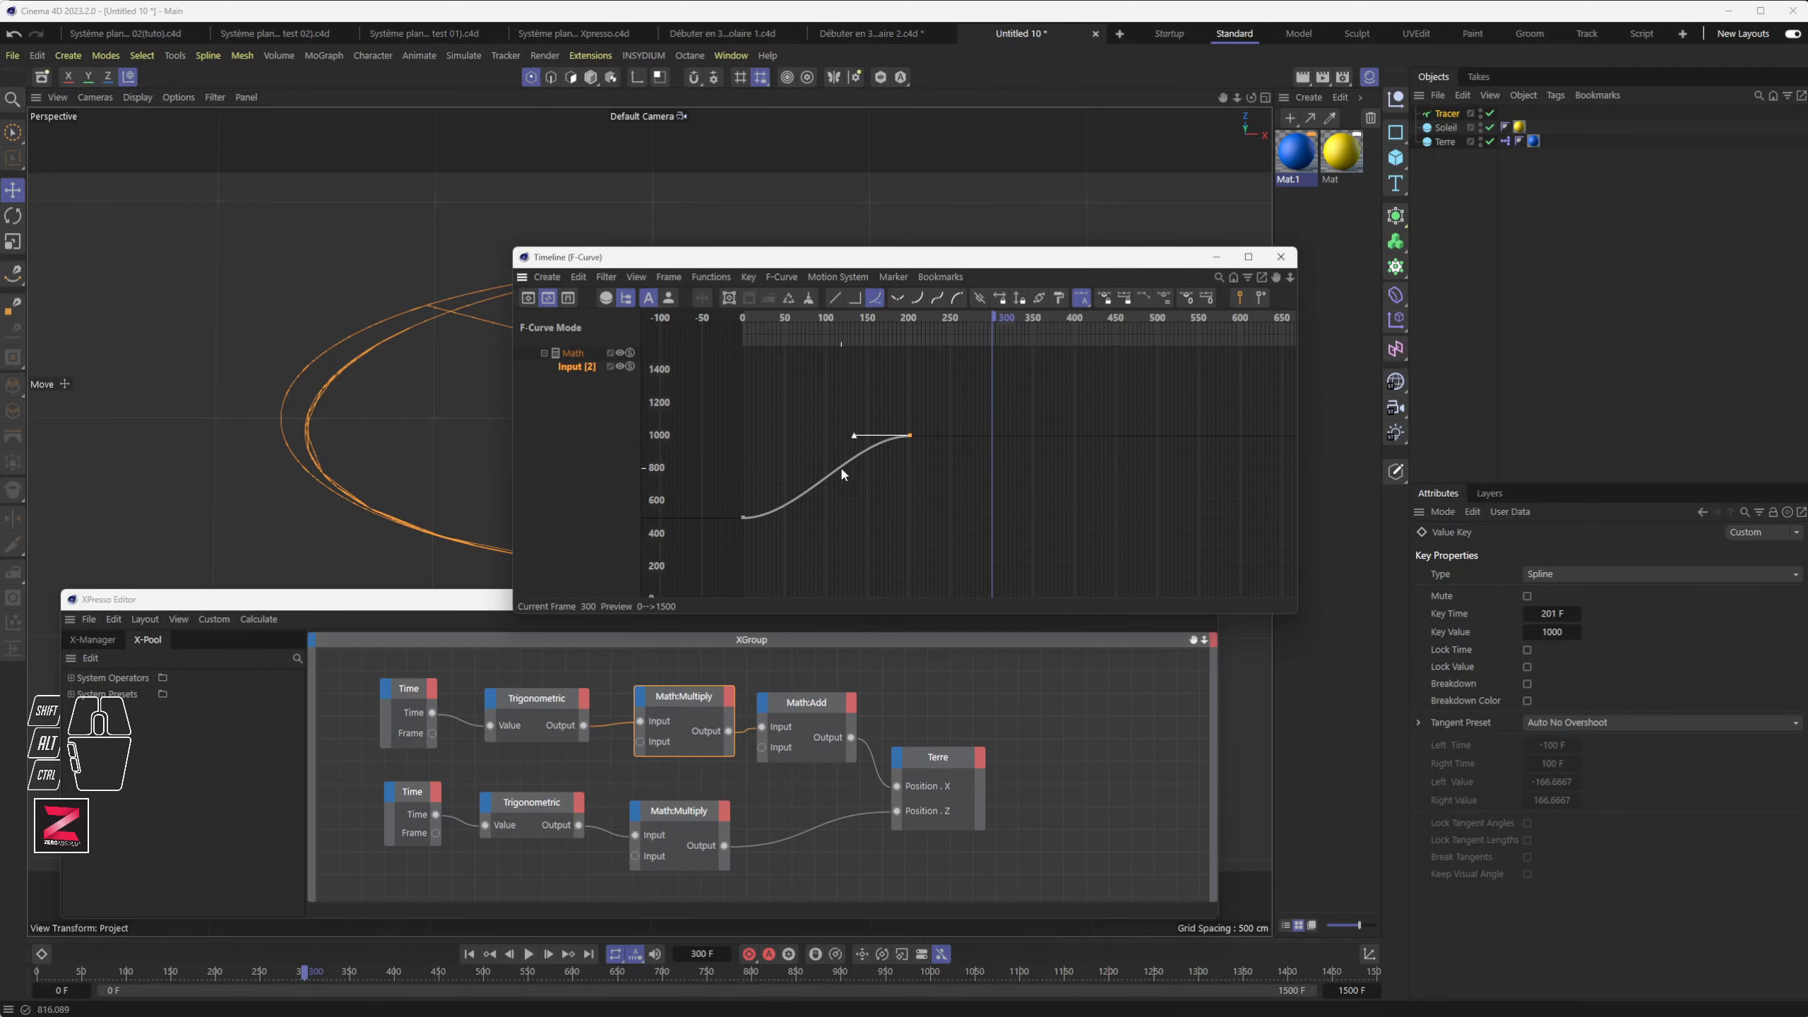
{"action": "left_click", "coordinate": [1281, 256]}
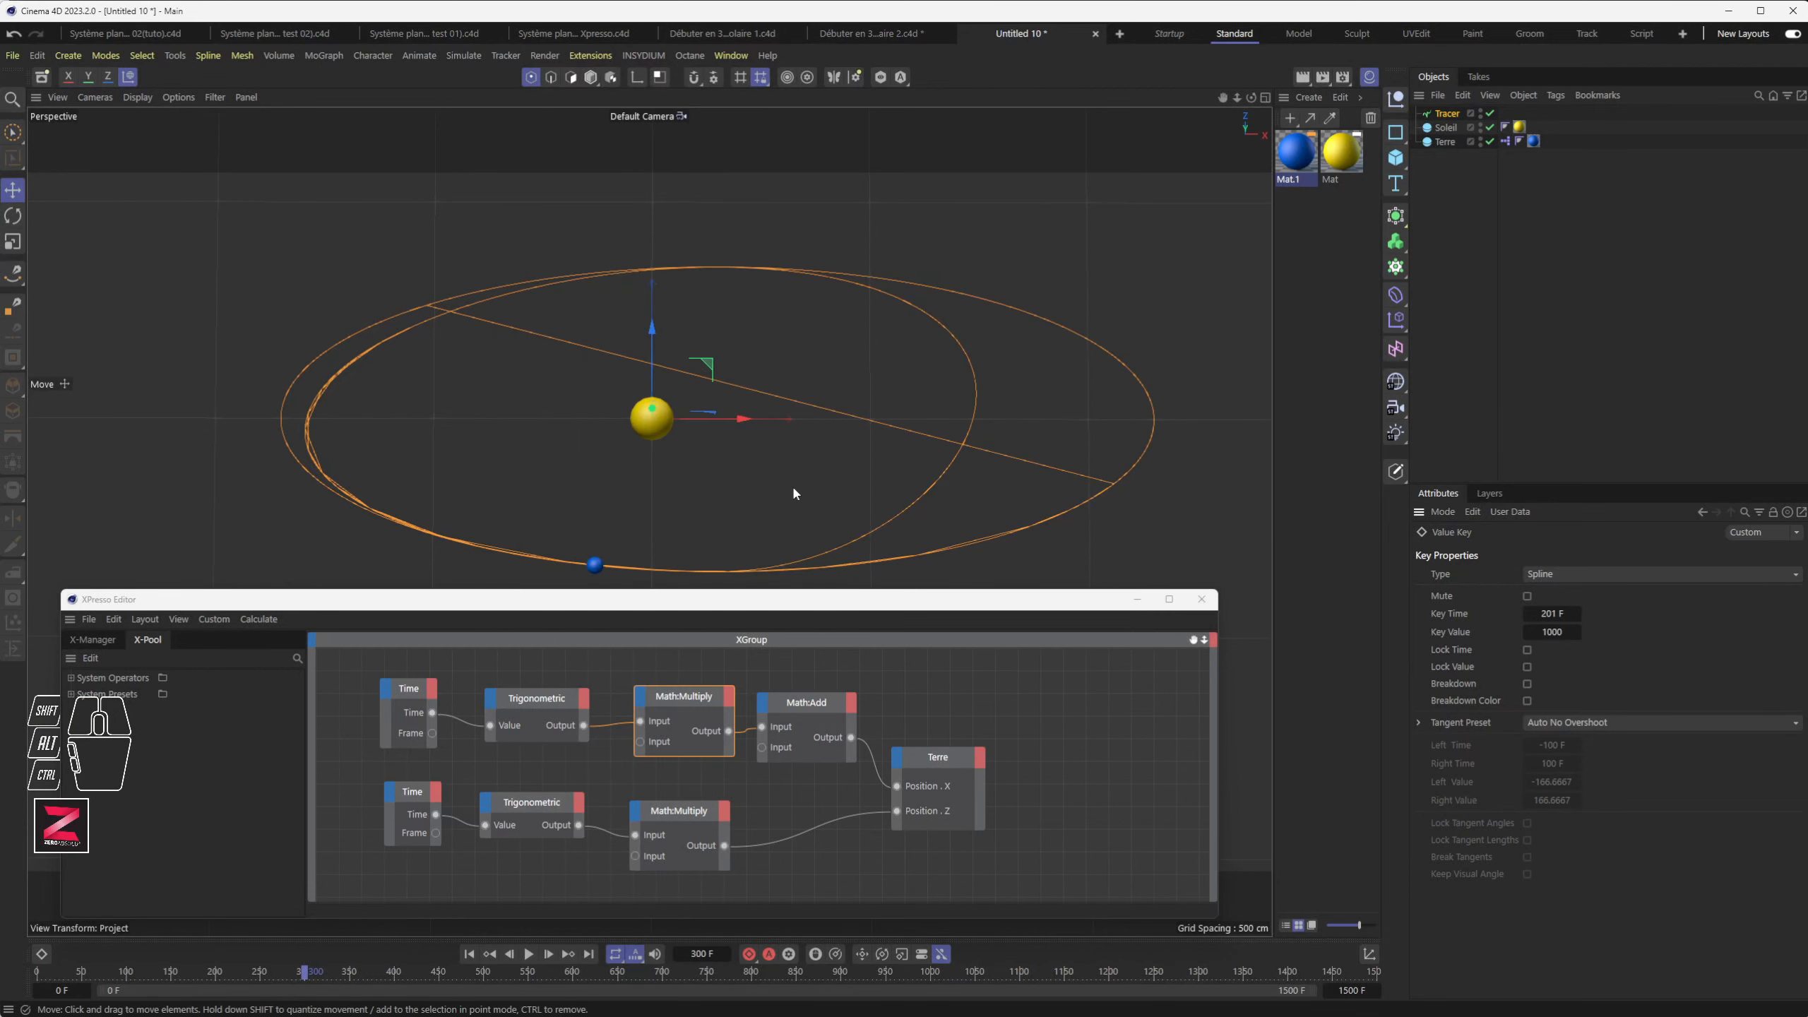
{"action": "left_click", "coordinate": [469, 954]}
{"action": "left_click", "coordinate": [528, 954]}
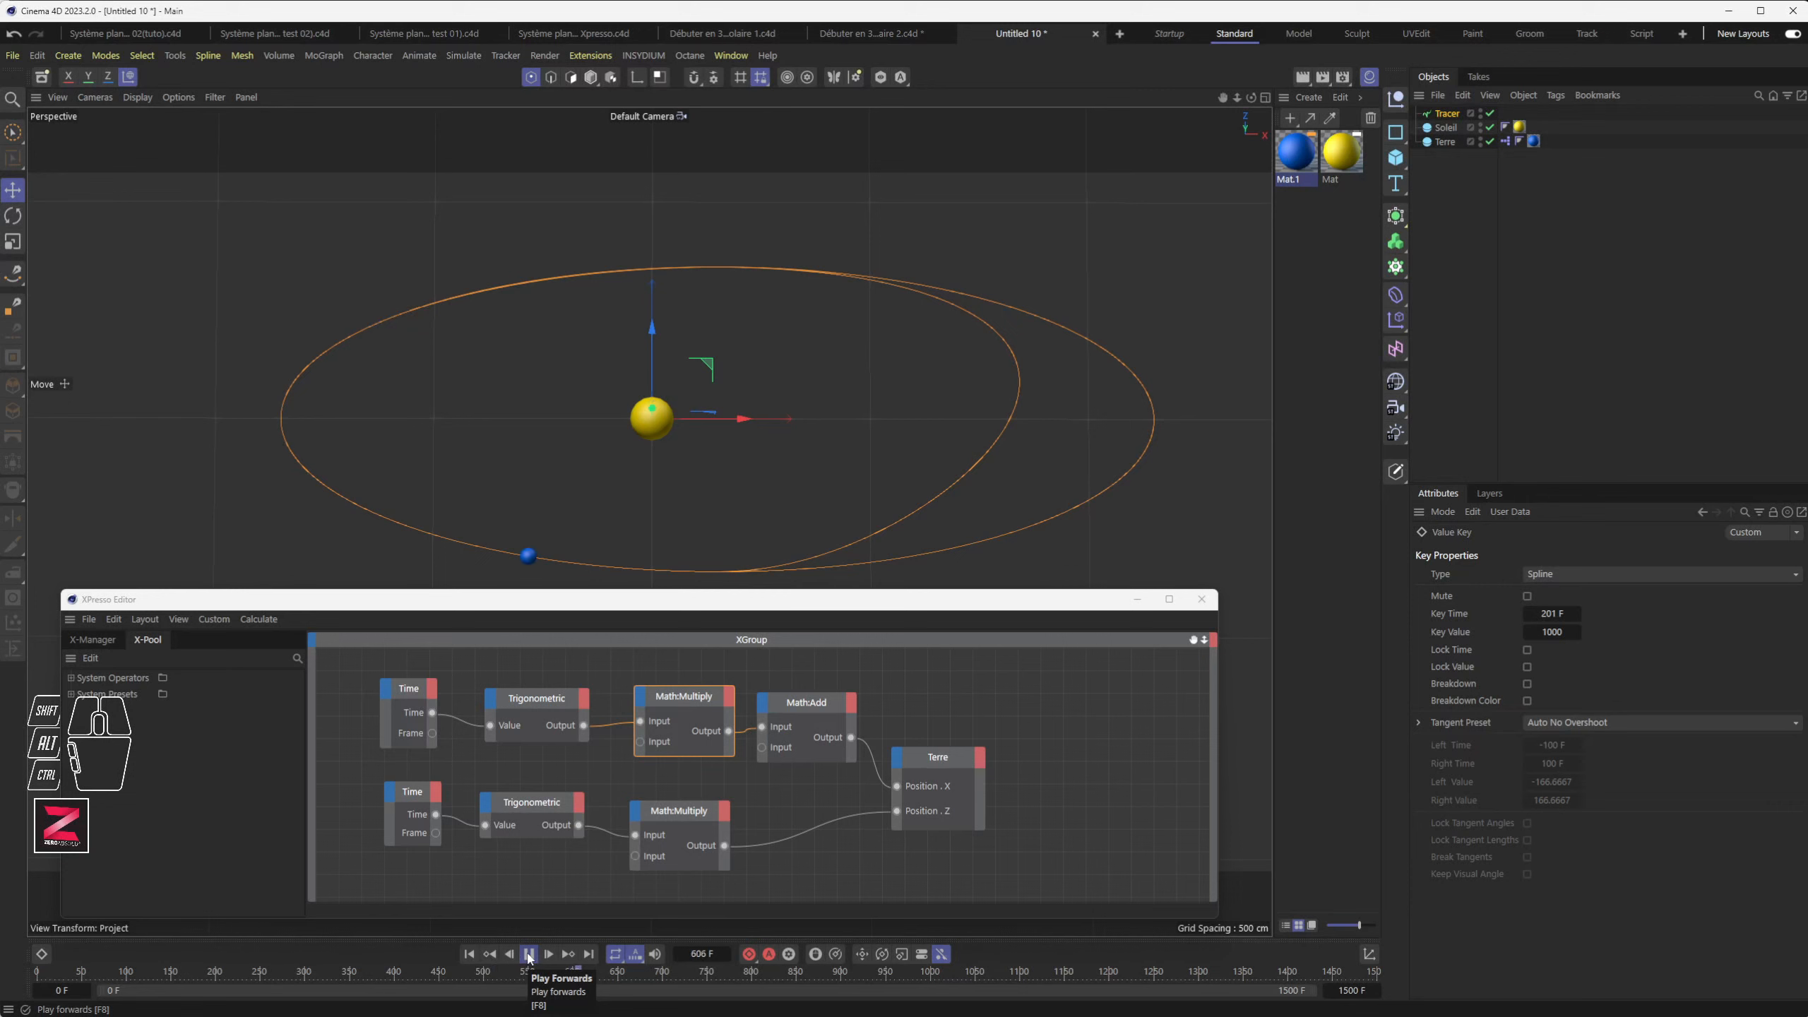
{"action": "left_click", "coordinate": [529, 954]}
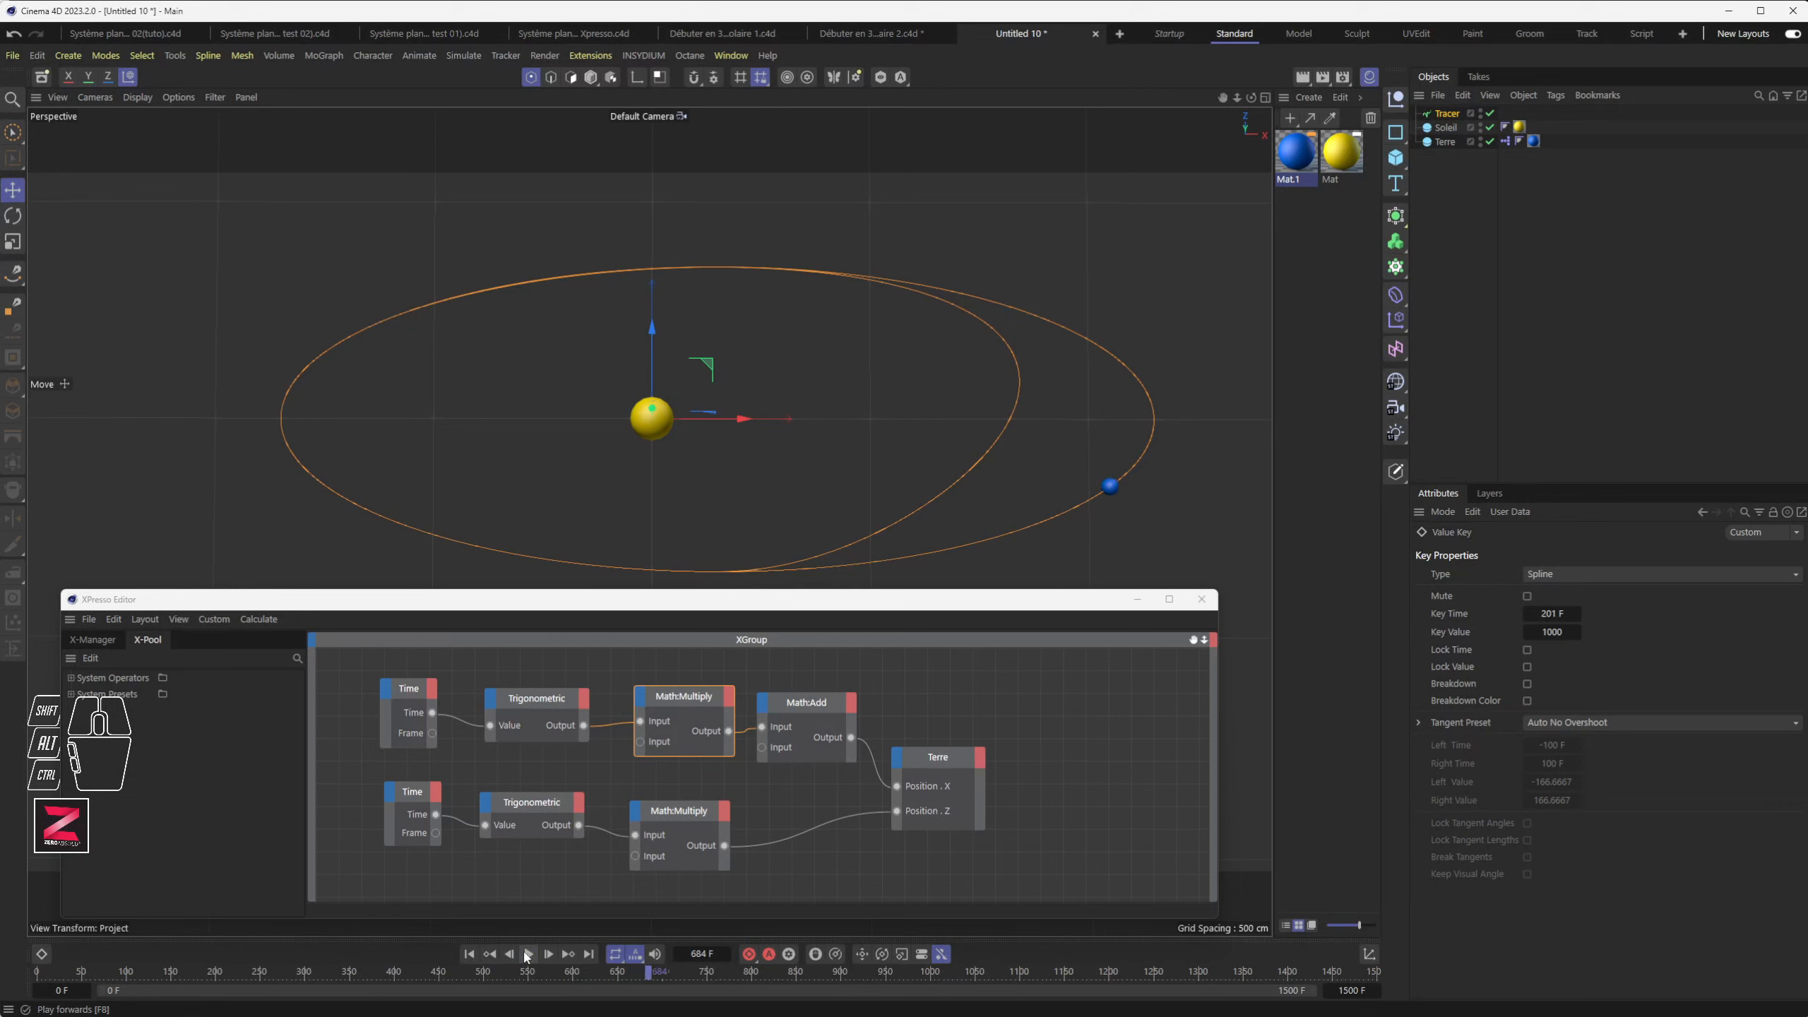
Step: Add a Position . Y input port to the Terre node and move the node clear of the Math nodes
{"action": "left_click_drag", "start_coordinate": [620, 483], "coordinate": [684, 341], "text": "alt"}
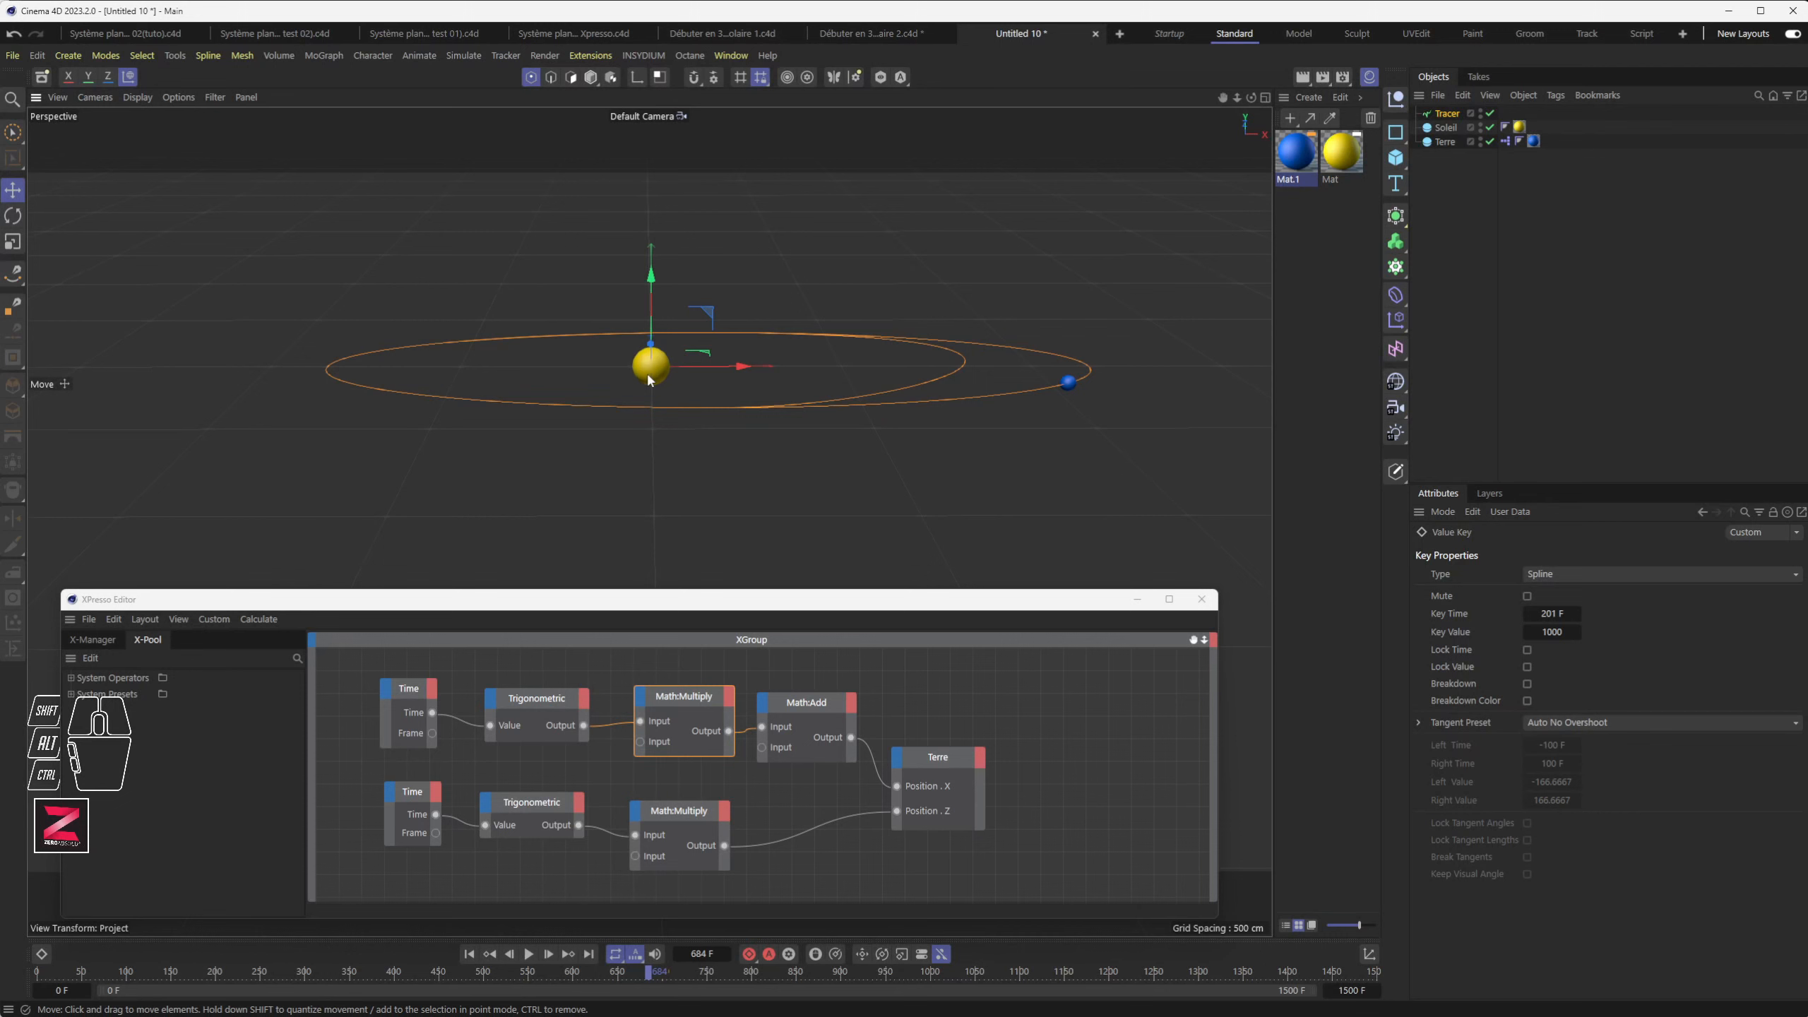
{"action": "left_click_drag", "start_coordinate": [437, 591], "coordinate": [437, 456]}
{"action": "left_click", "coordinate": [933, 692]}
{"action": "left_click_drag", "start_coordinate": [933, 694], "coordinate": [972, 684]}
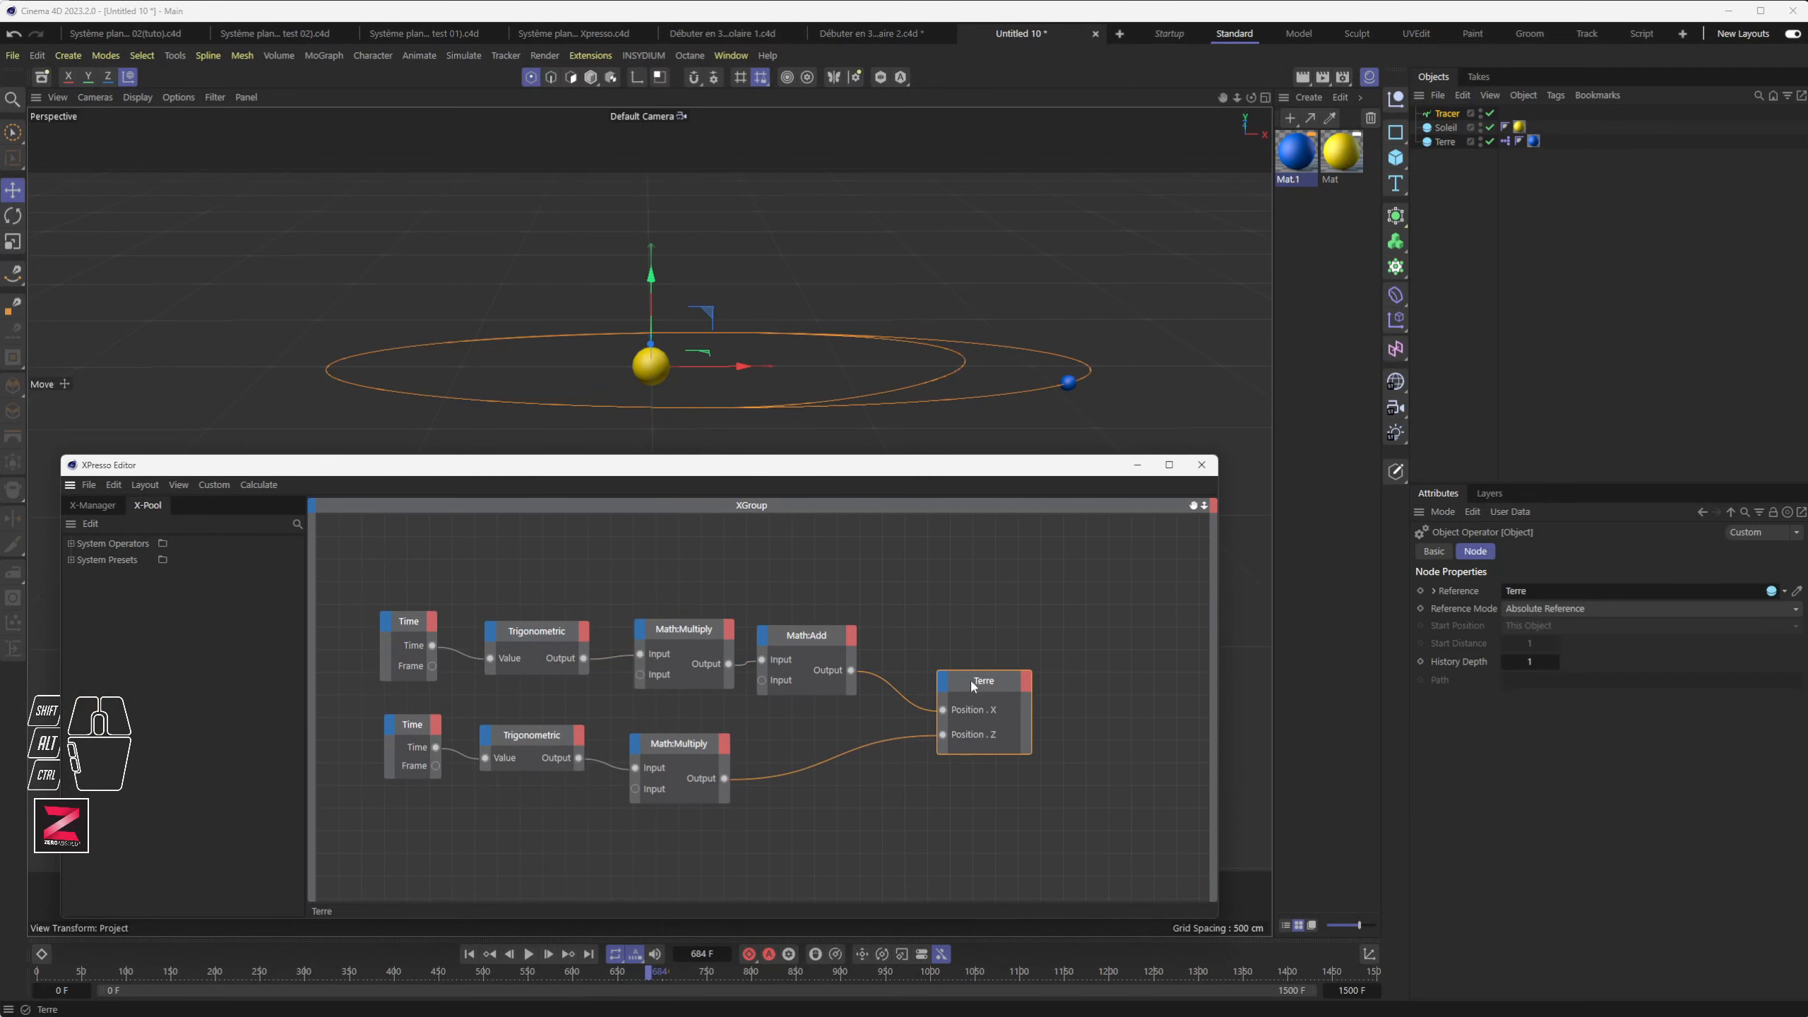
{"action": "left_click", "coordinate": [947, 684]}
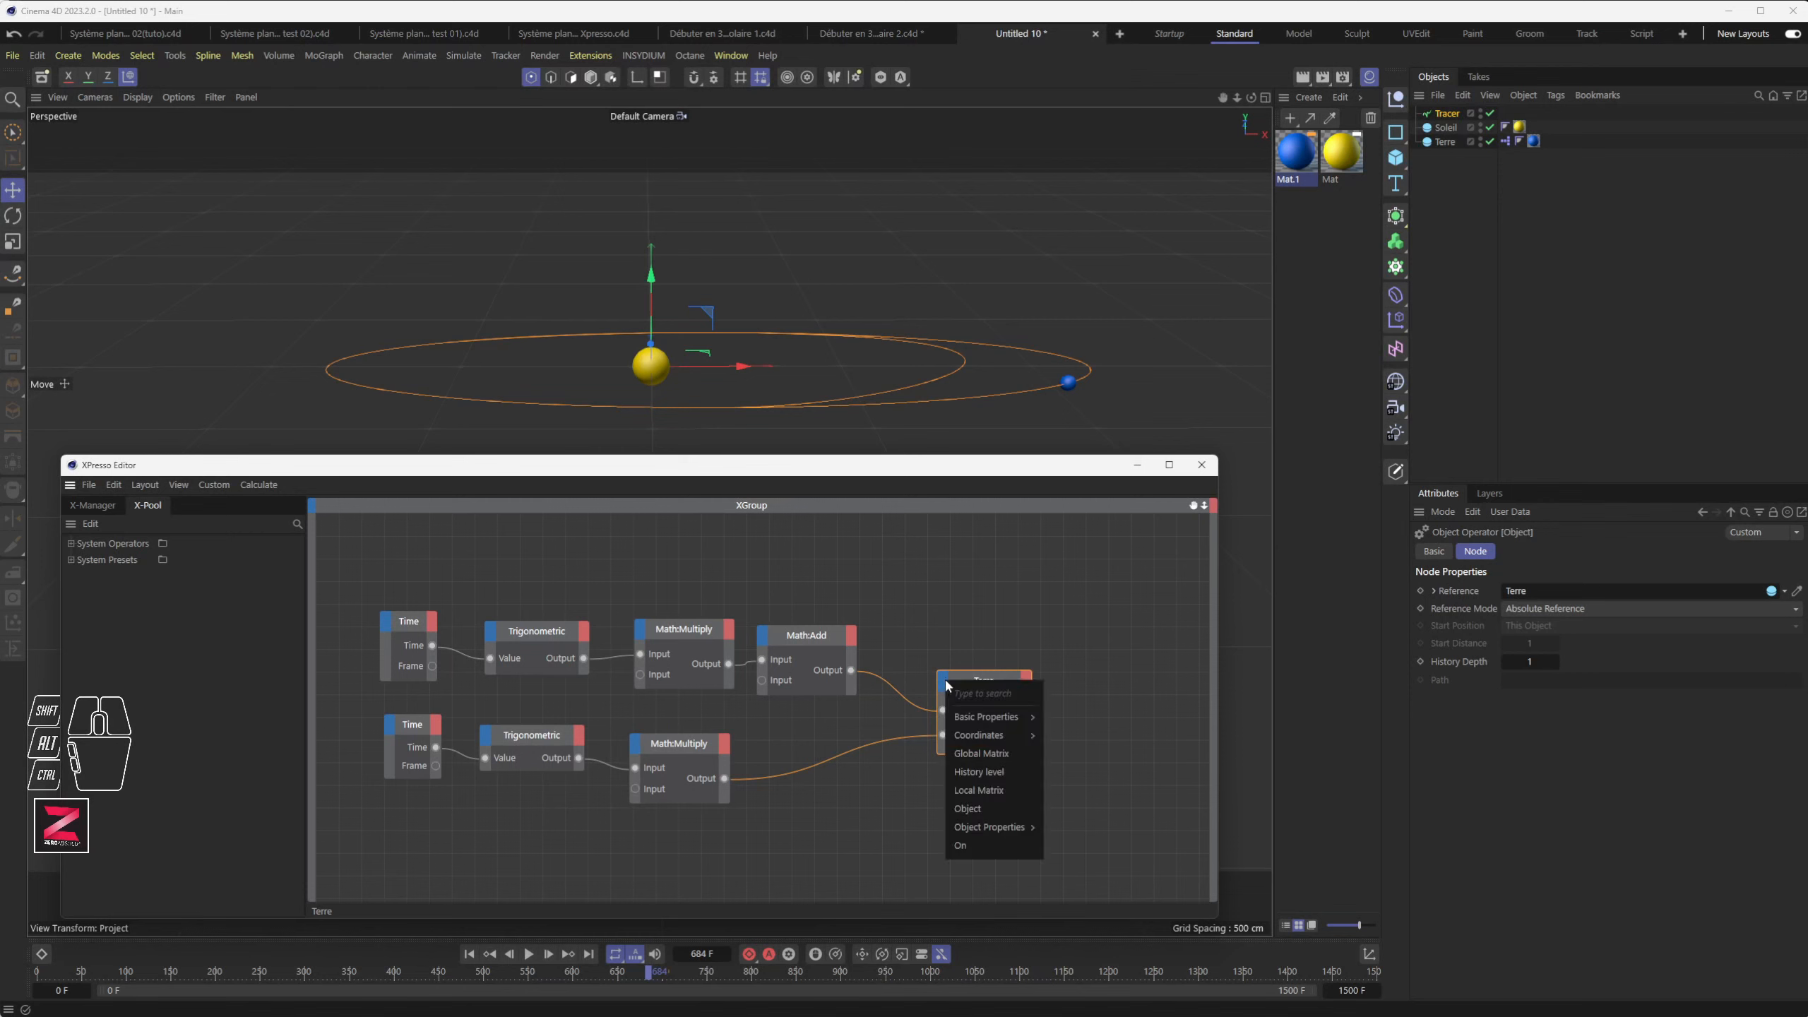
{"action": "mouse_move", "coordinate": [971, 723]}
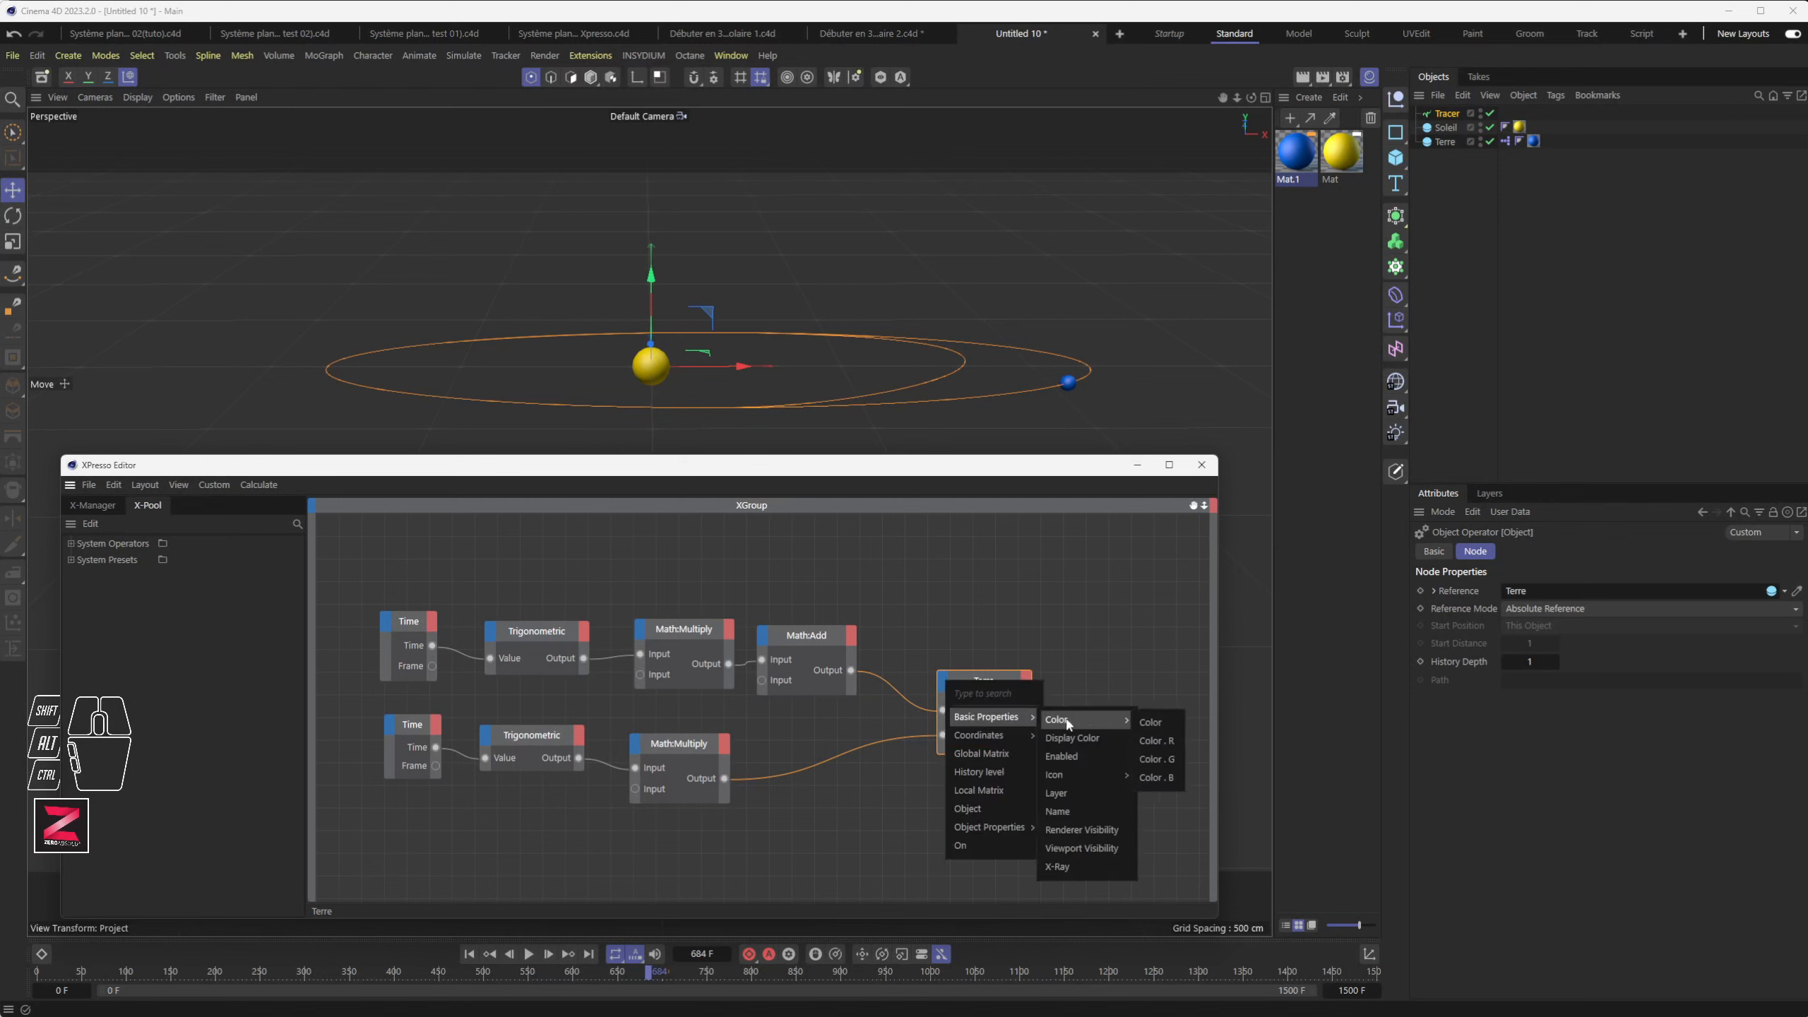
{"action": "mouse_move", "coordinate": [1076, 795]}
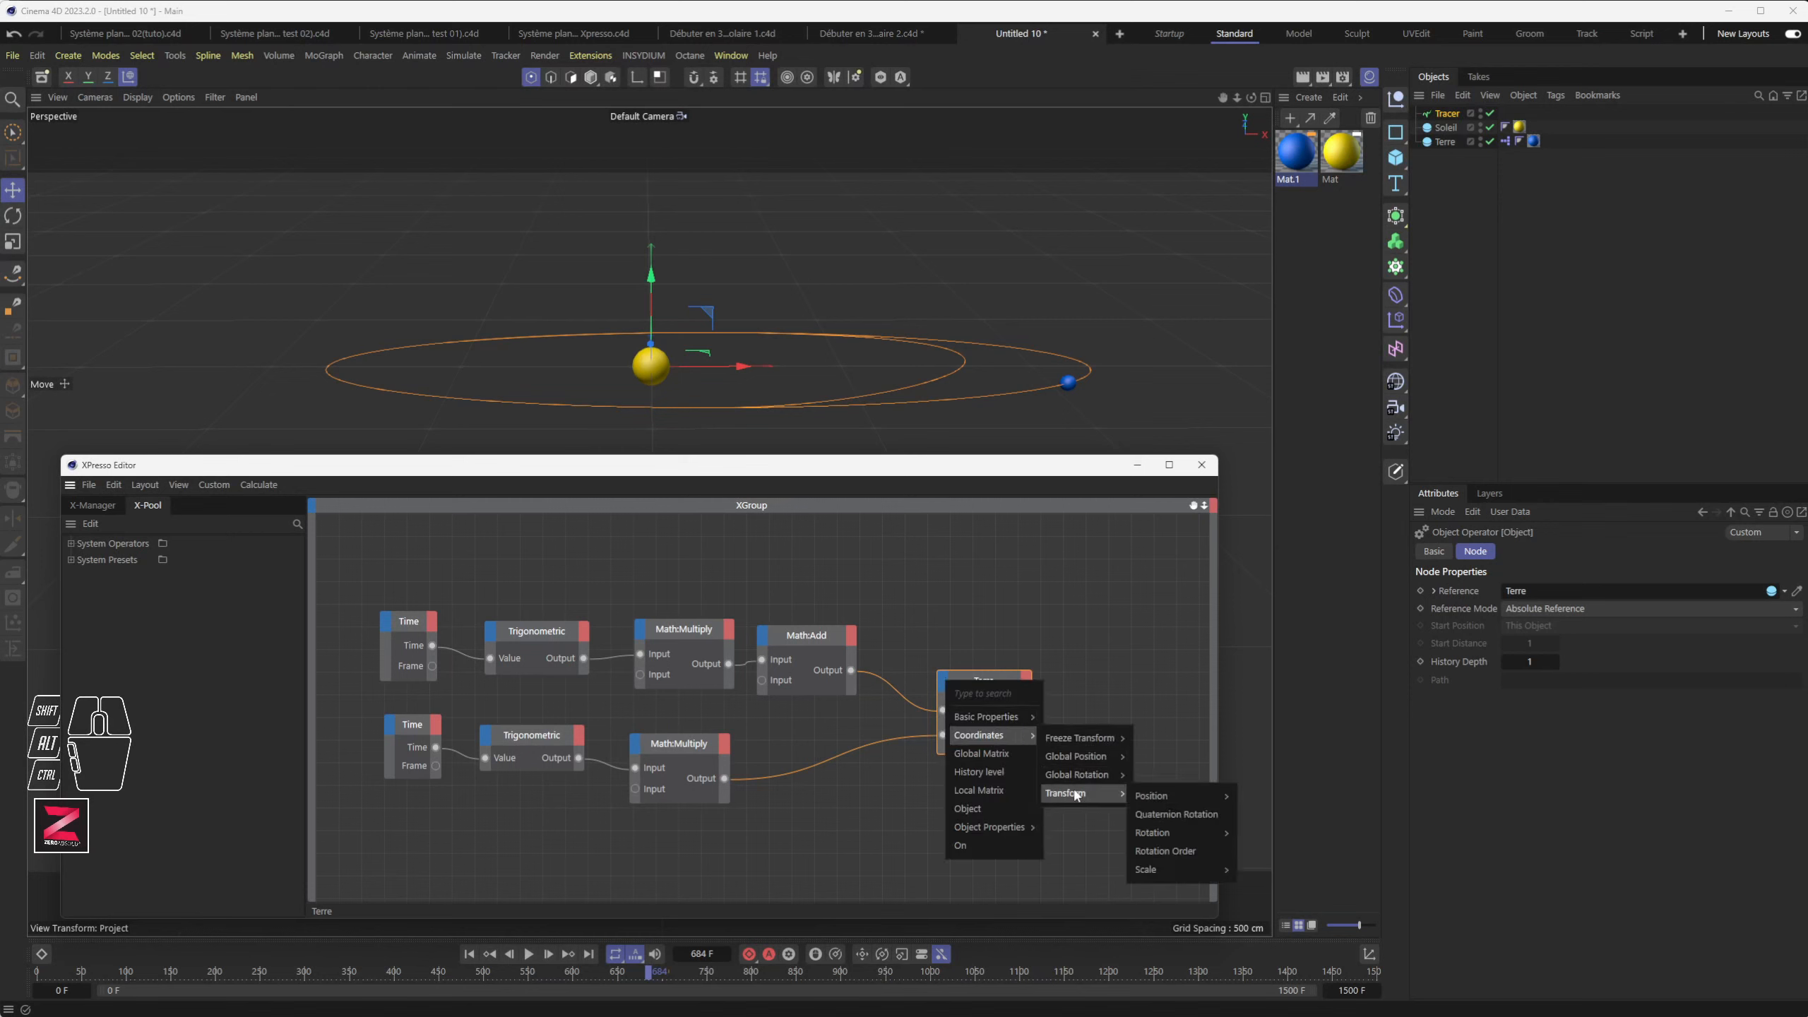
{"action": "mouse_move", "coordinate": [1168, 796]}
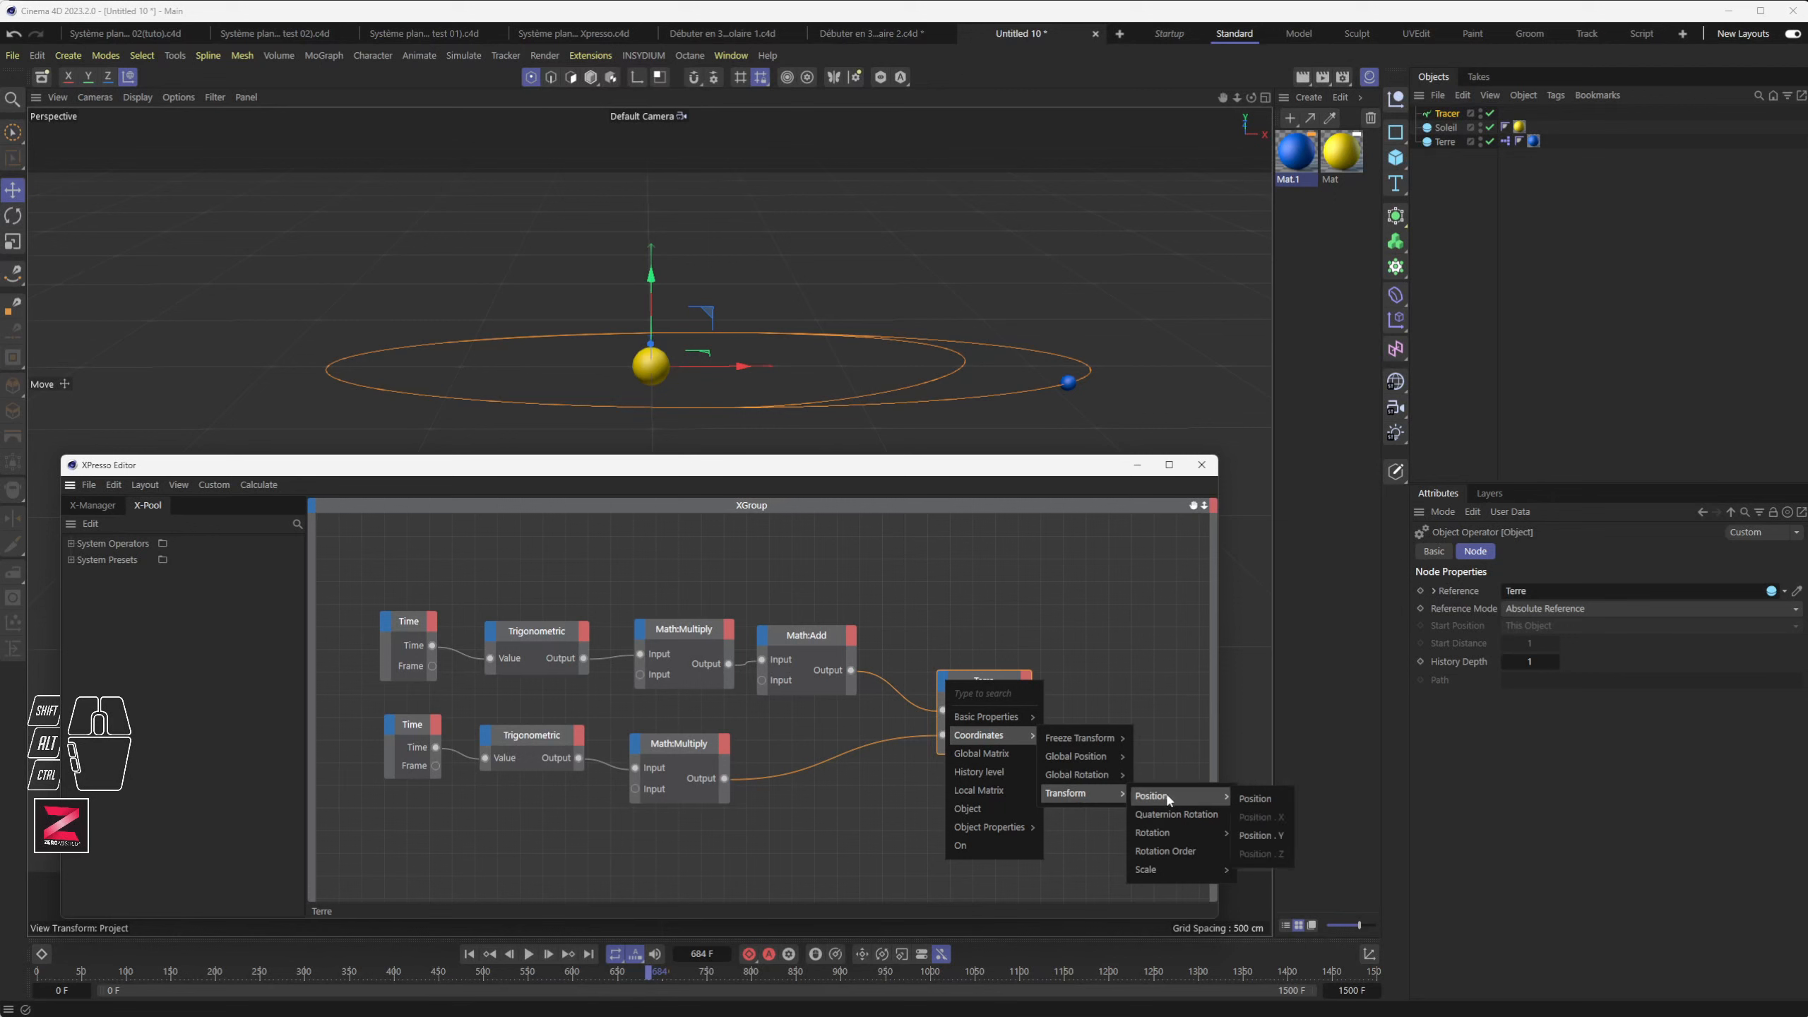
{"action": "left_click", "coordinate": [1260, 835]}
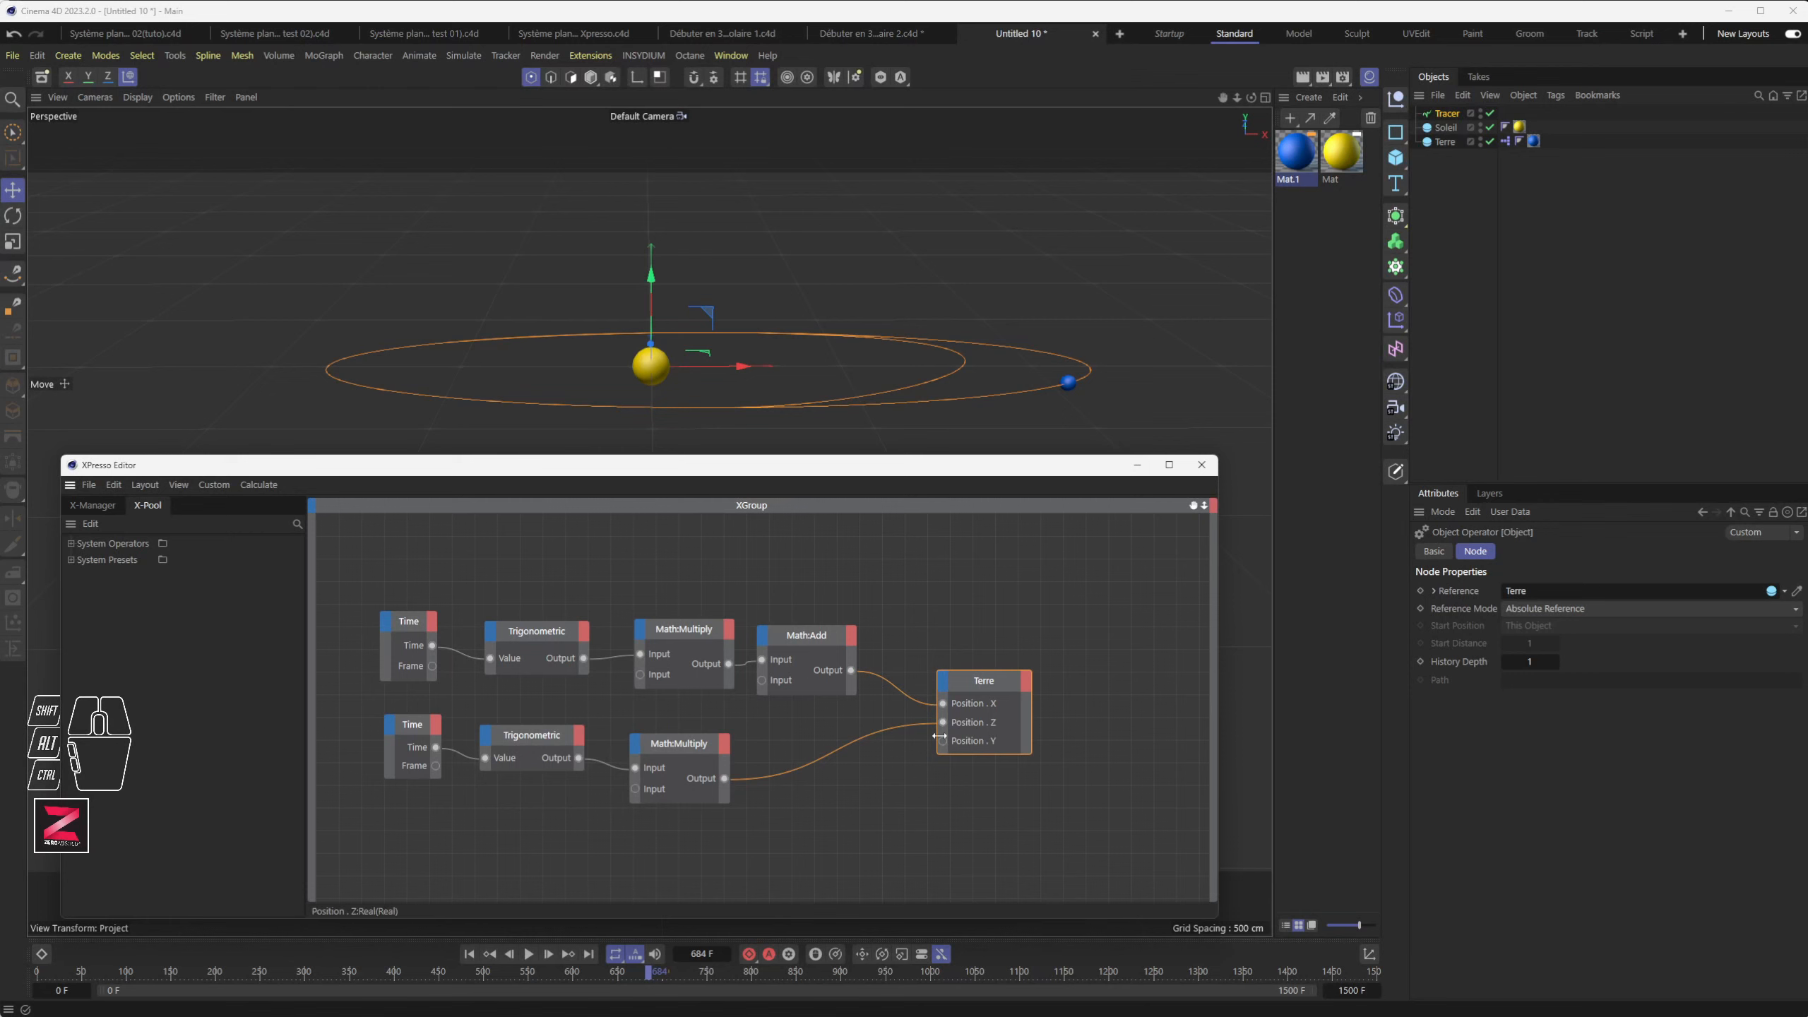
{"action": "left_click_drag", "start_coordinate": [978, 685], "coordinate": [972, 703]}
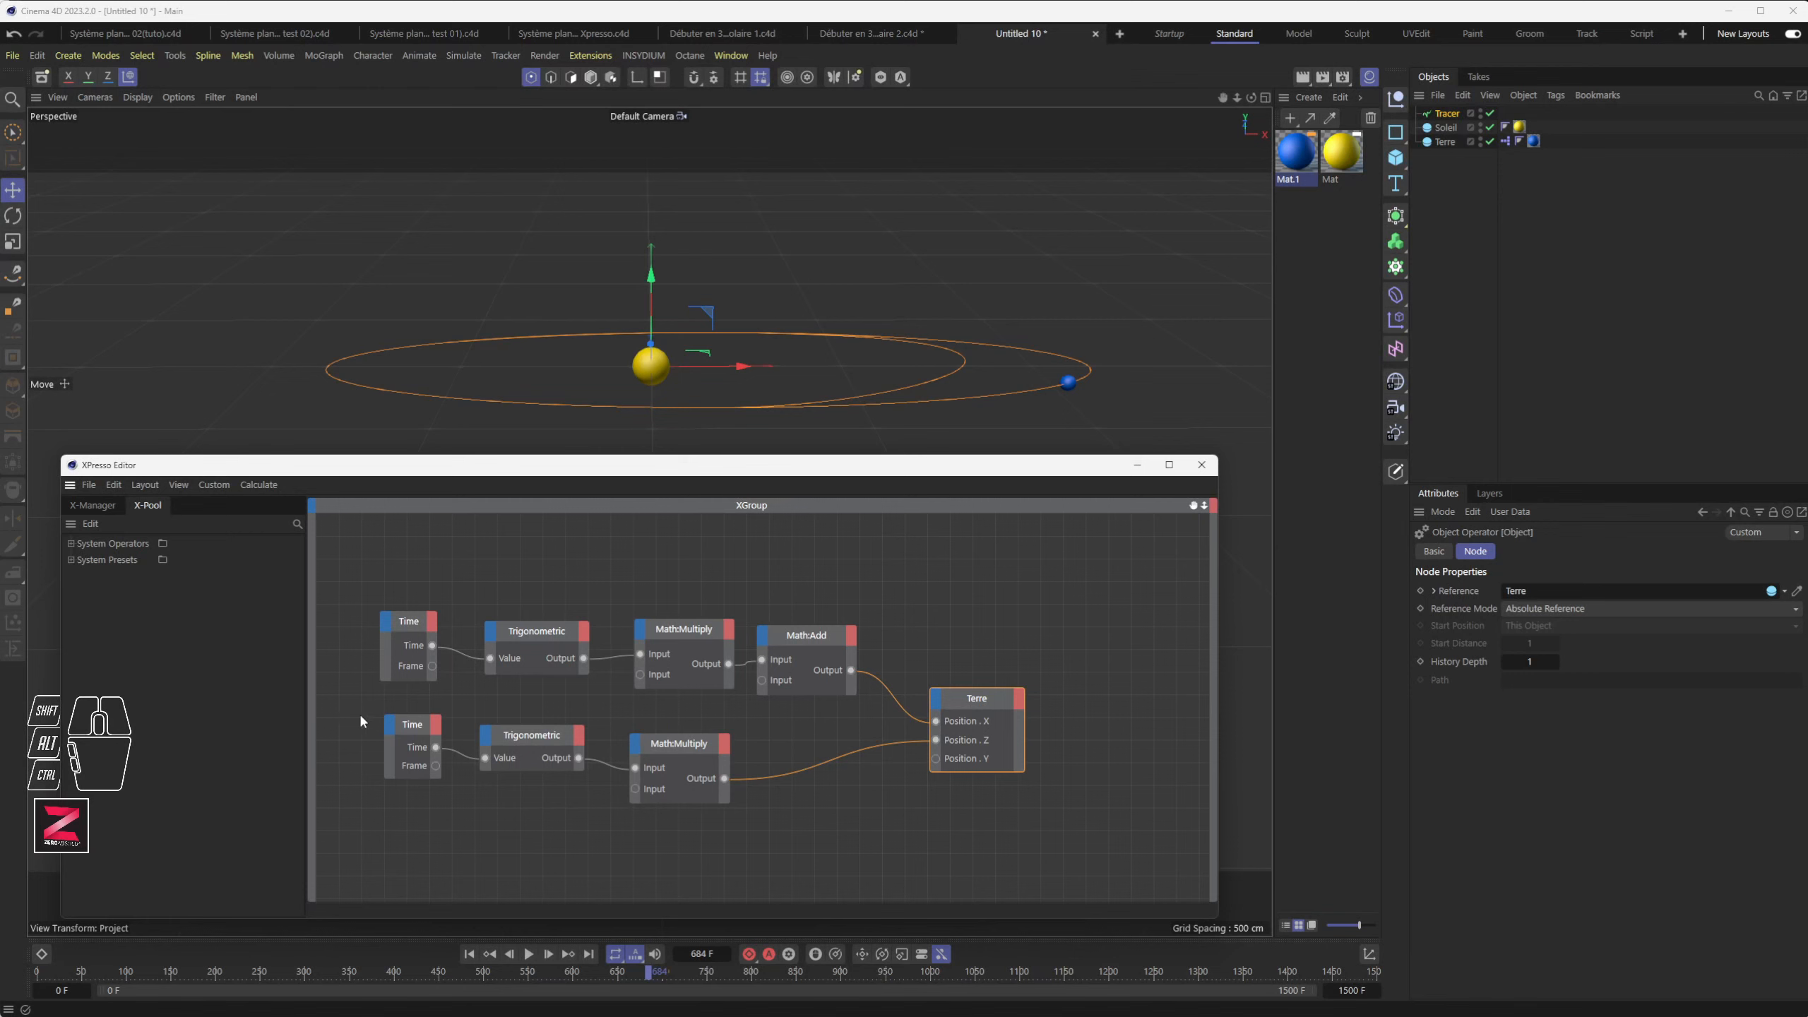
Step: Duplicate the Position . Z chain of Time, Trigonometric and Math:Multiply nodes below the original, and connect its output to Terre's Position . Y
{"action": "left_click_drag", "start_coordinate": [353, 709], "coordinate": [777, 823]}
{"action": "left_click_drag", "start_coordinate": [528, 741], "coordinate": [536, 818]}
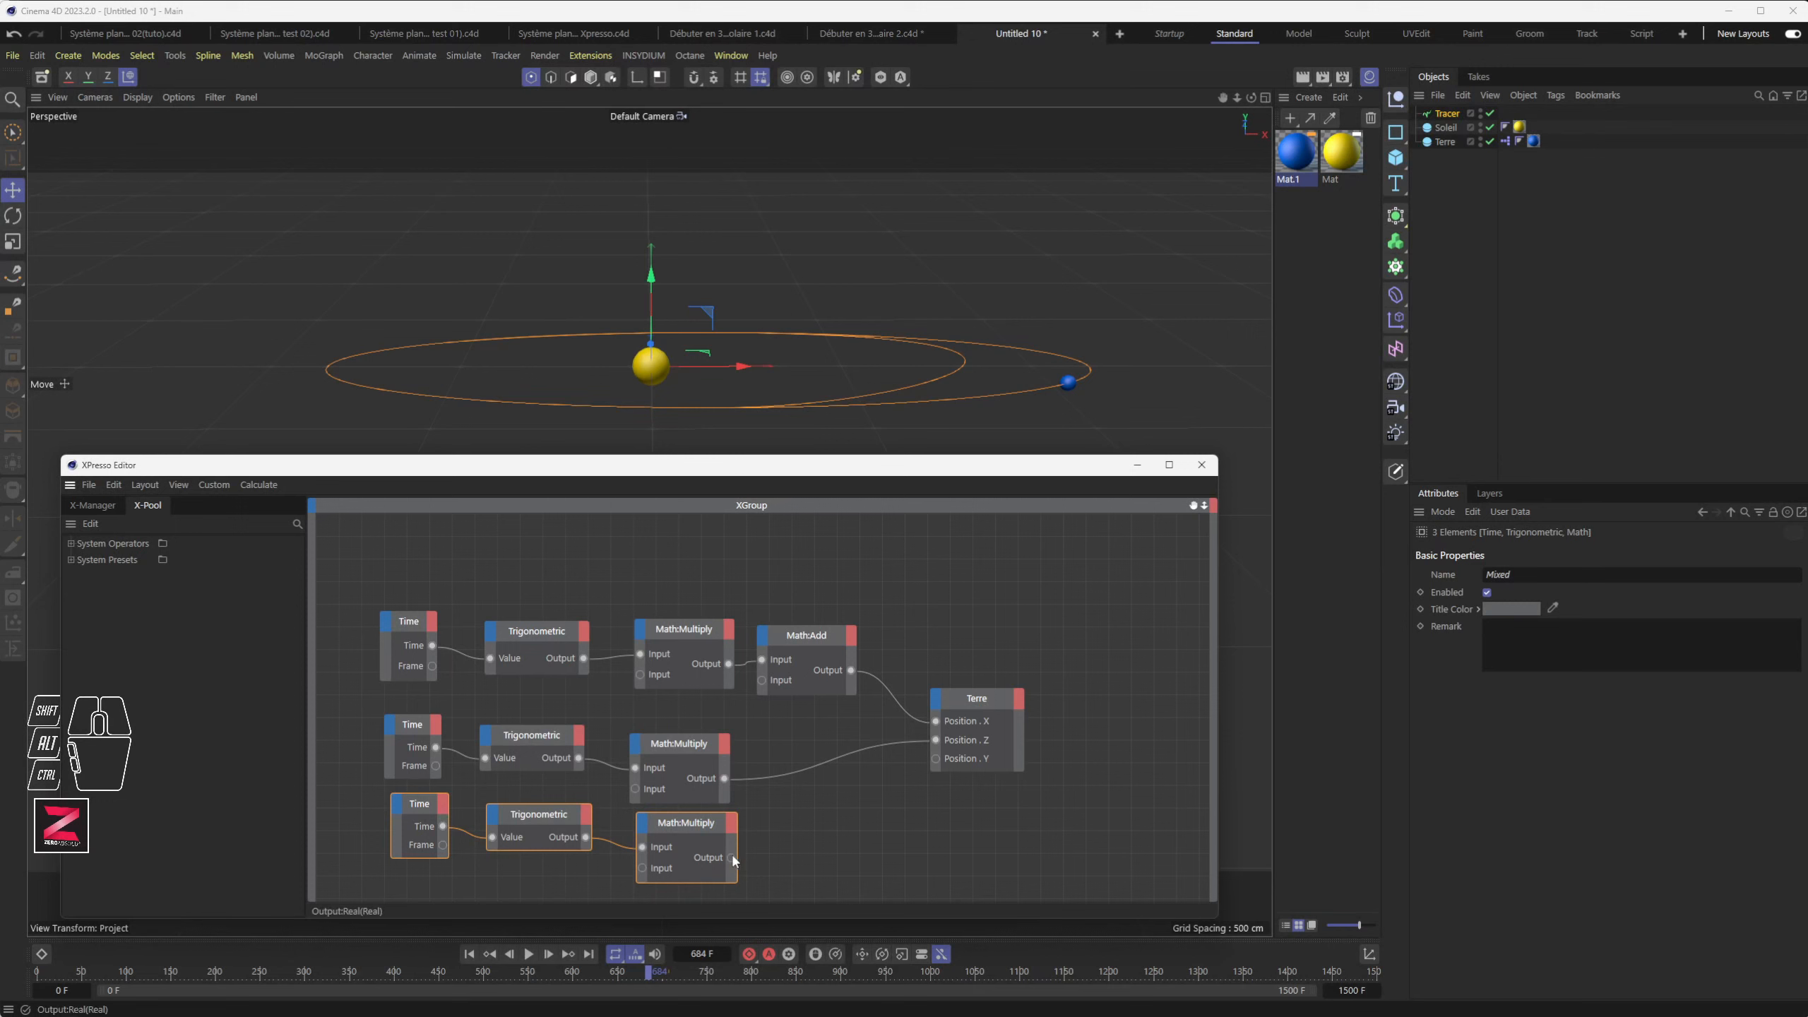
{"action": "left_click_drag", "start_coordinate": [935, 759], "coordinate": [935, 759]}
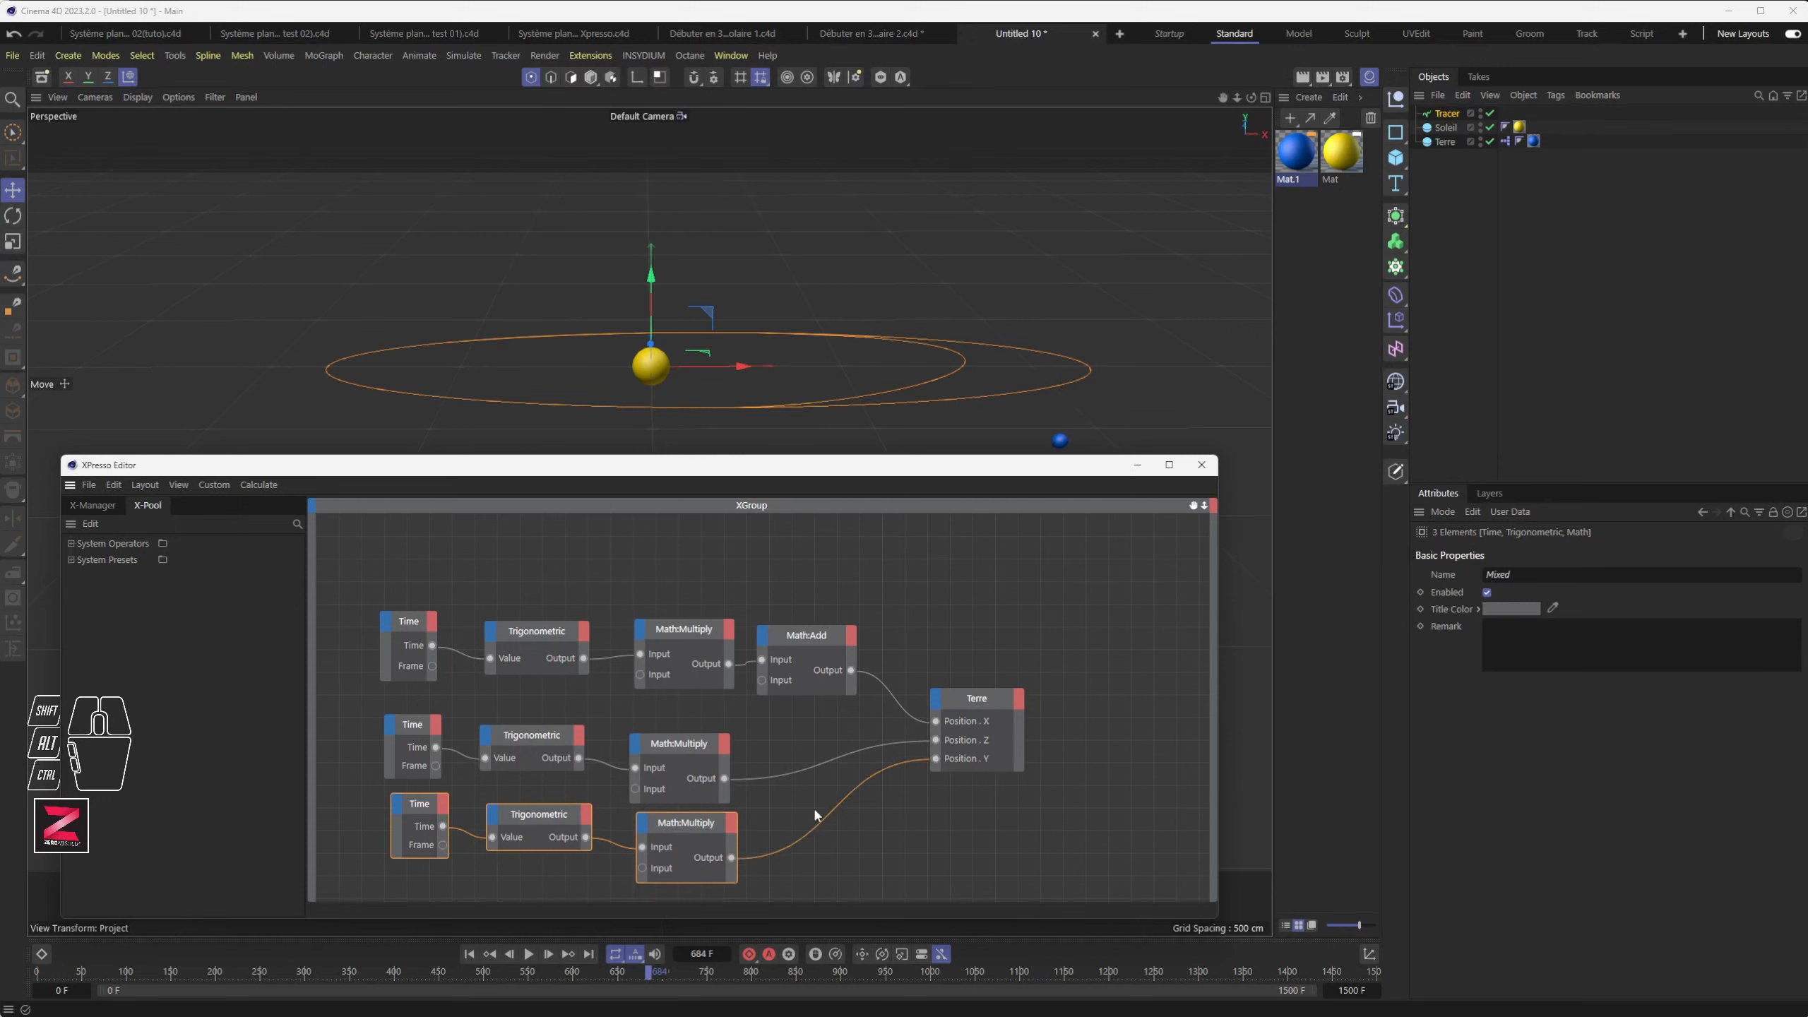
{"action": "left_click_drag", "start_coordinate": [676, 828], "coordinate": [688, 838]}
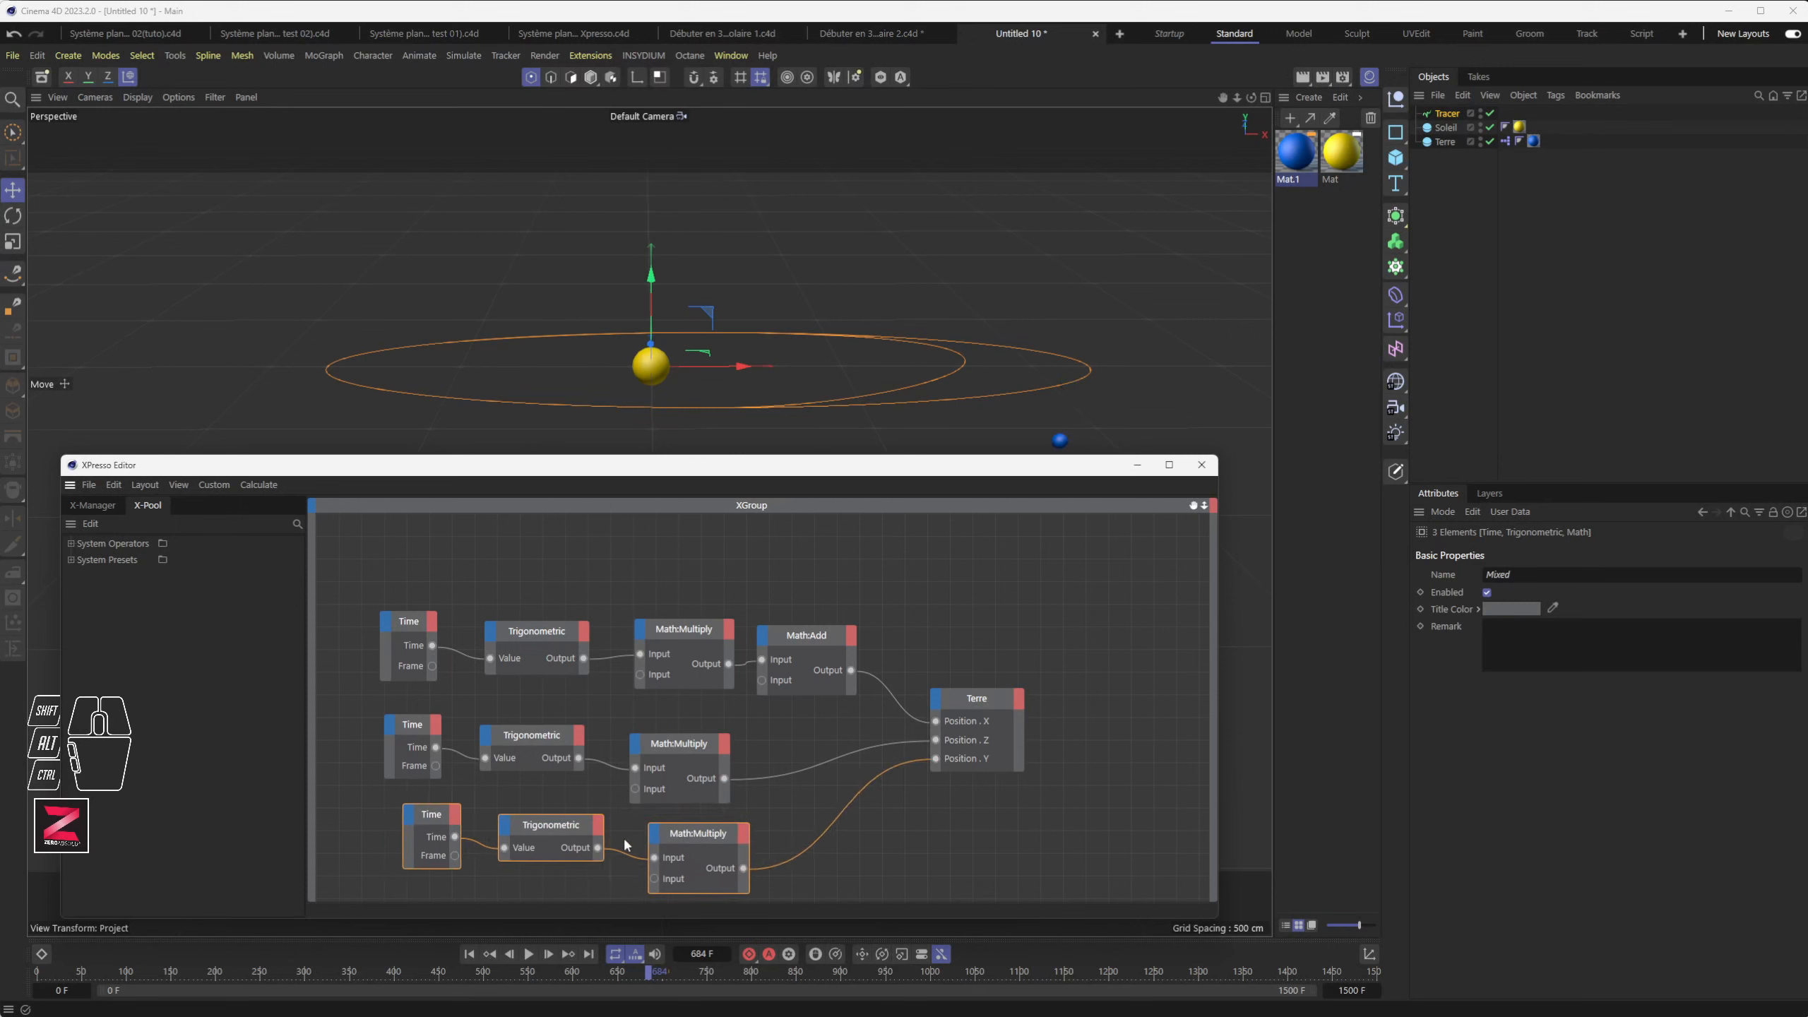
Step: Set Input [2] of the new Math:Multiply node to 150 and replay the animation from the start
{"action": "left_click", "coordinate": [688, 838]}
{"action": "left_click", "coordinate": [1499, 644]}
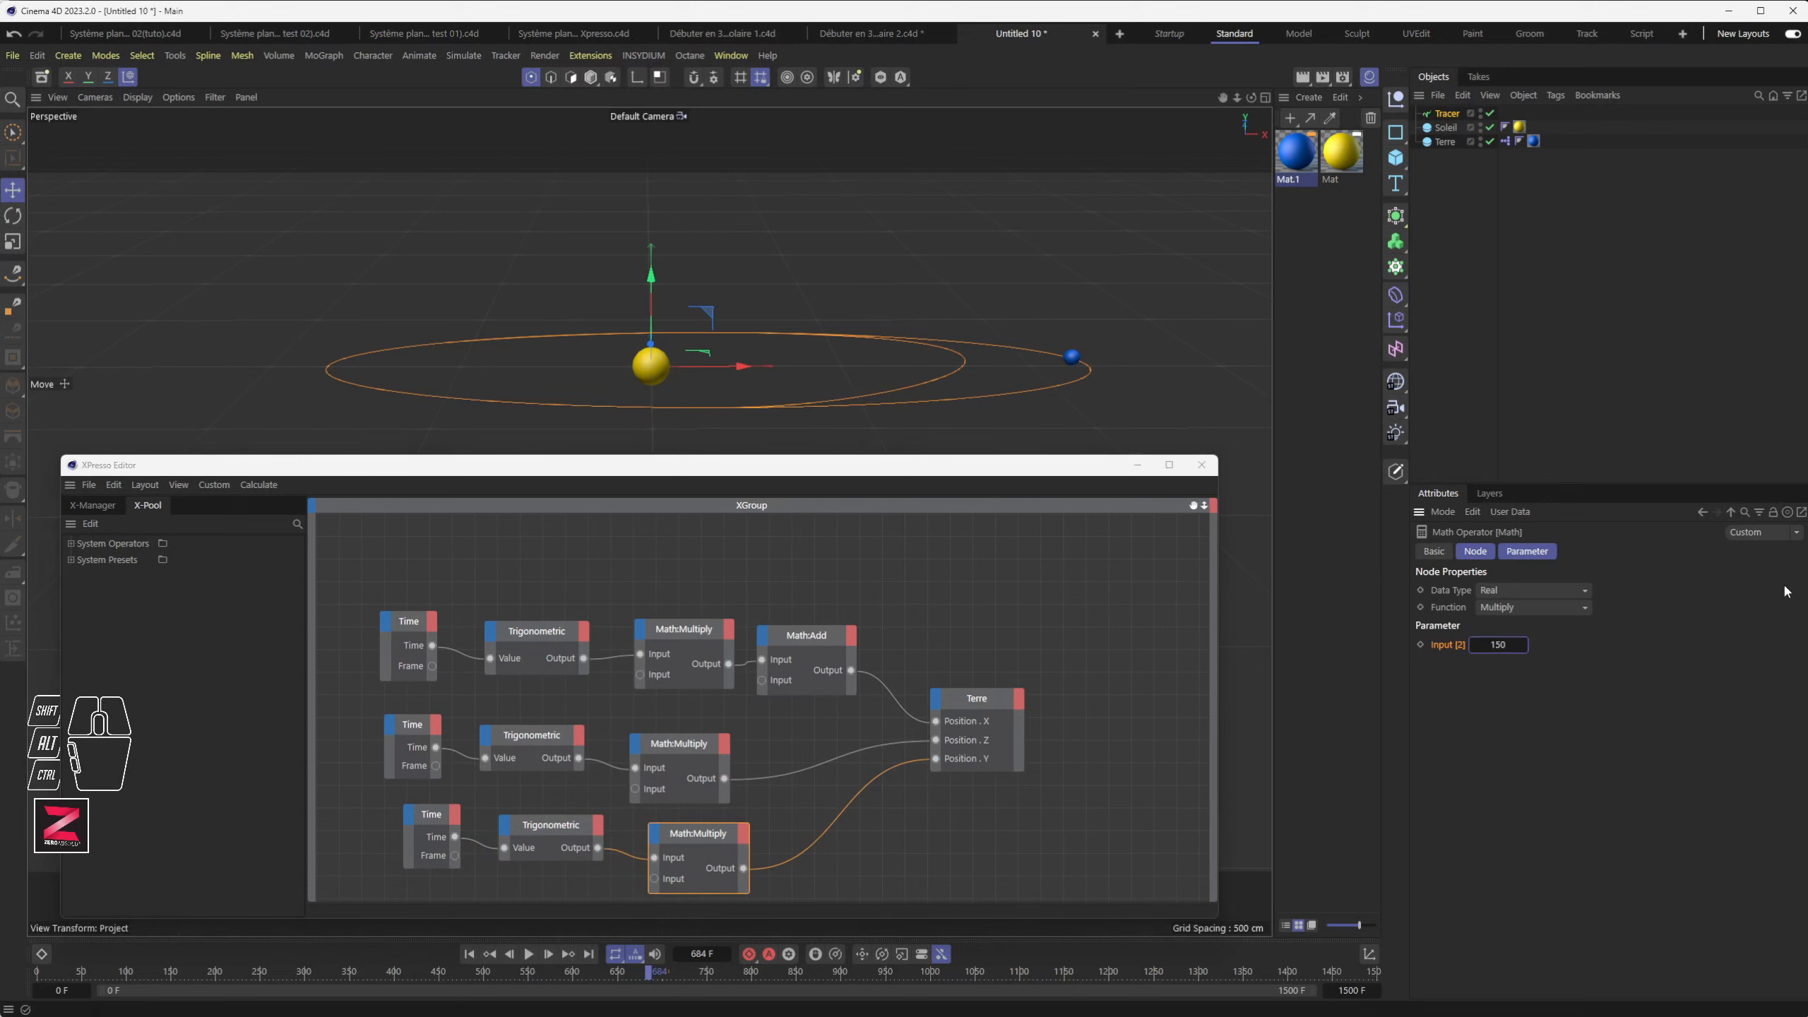
{"action": "left_click", "coordinate": [469, 953]}
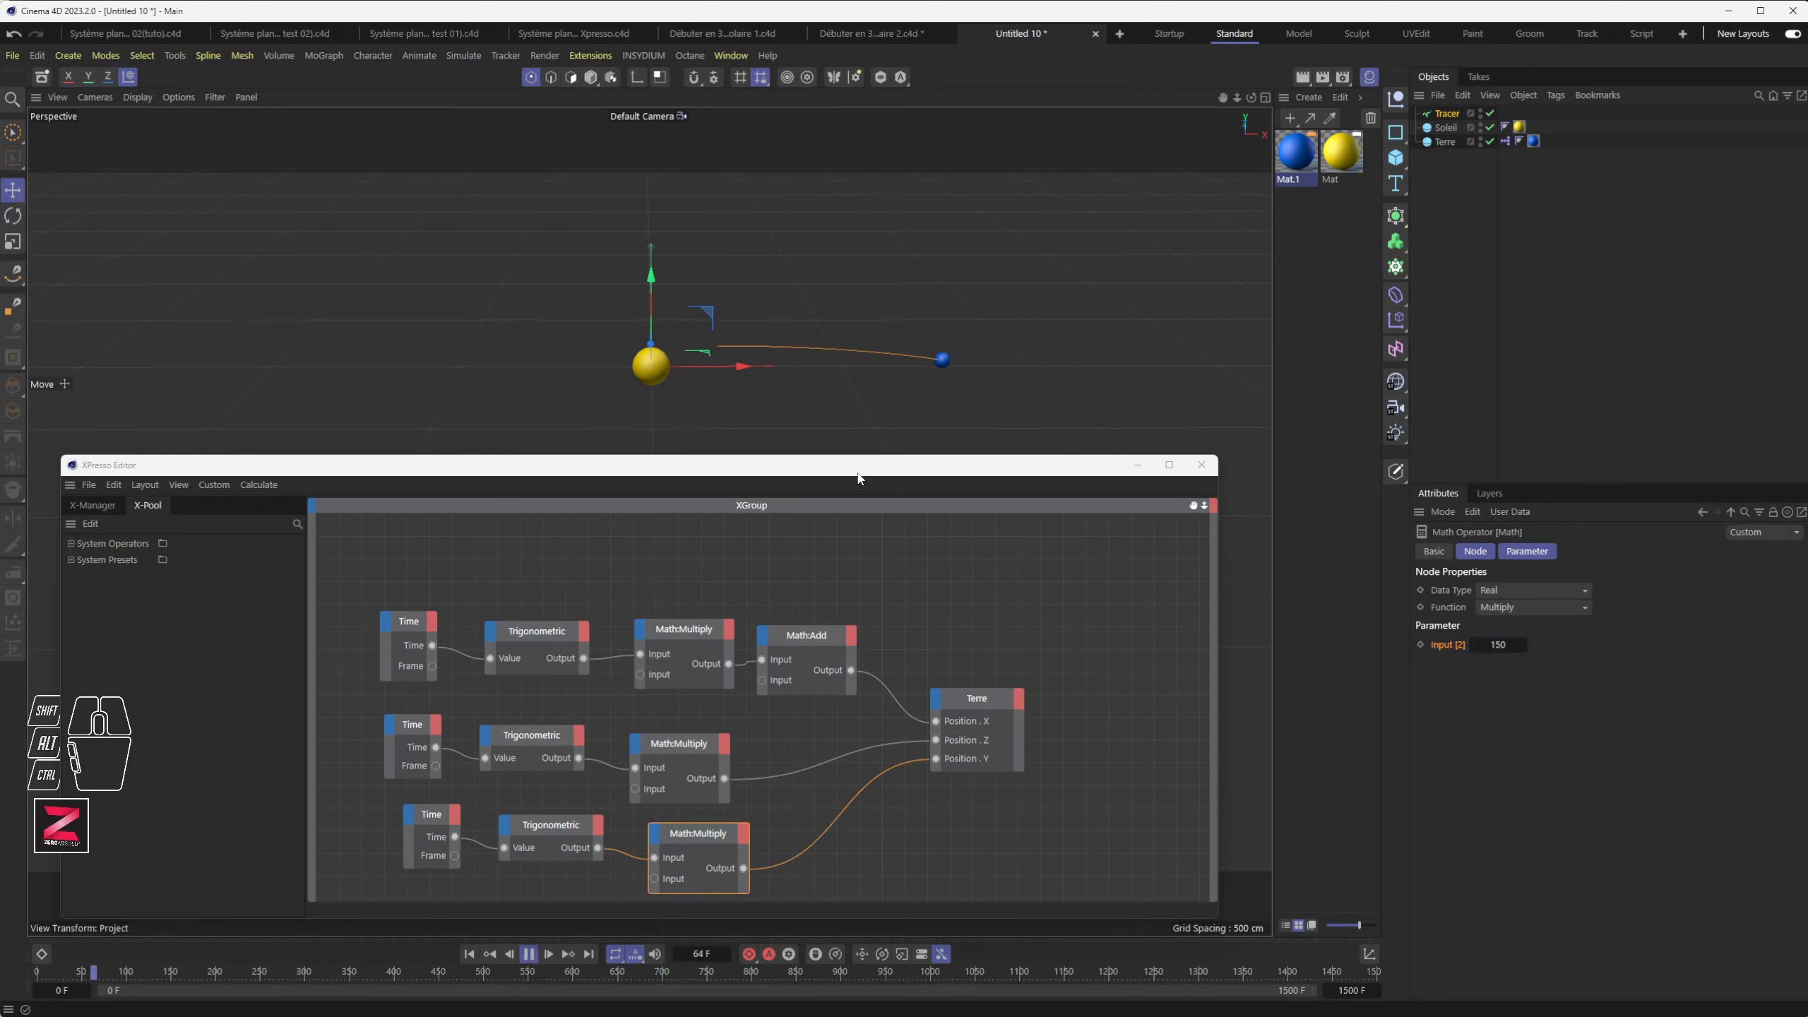
Step: Examine the orbit's tilt in the Perspective and four-view layouts, with the XPresso Editor moved out of the way
{"action": "mouse_move", "coordinate": [836, 385]}
{"action": "left_mouse_down", "text": "alt"}
{"action": "mouse_move", "coordinate": [831, 482]}
{"action": "mouse_move", "coordinate": [830, 345]}
{"action": "mouse_move", "coordinate": [831, 370]}
{"action": "left_mouse_up", "text": "alt"}
{"action": "left_click_drag", "start_coordinate": [823, 458], "coordinate": [824, 606]}
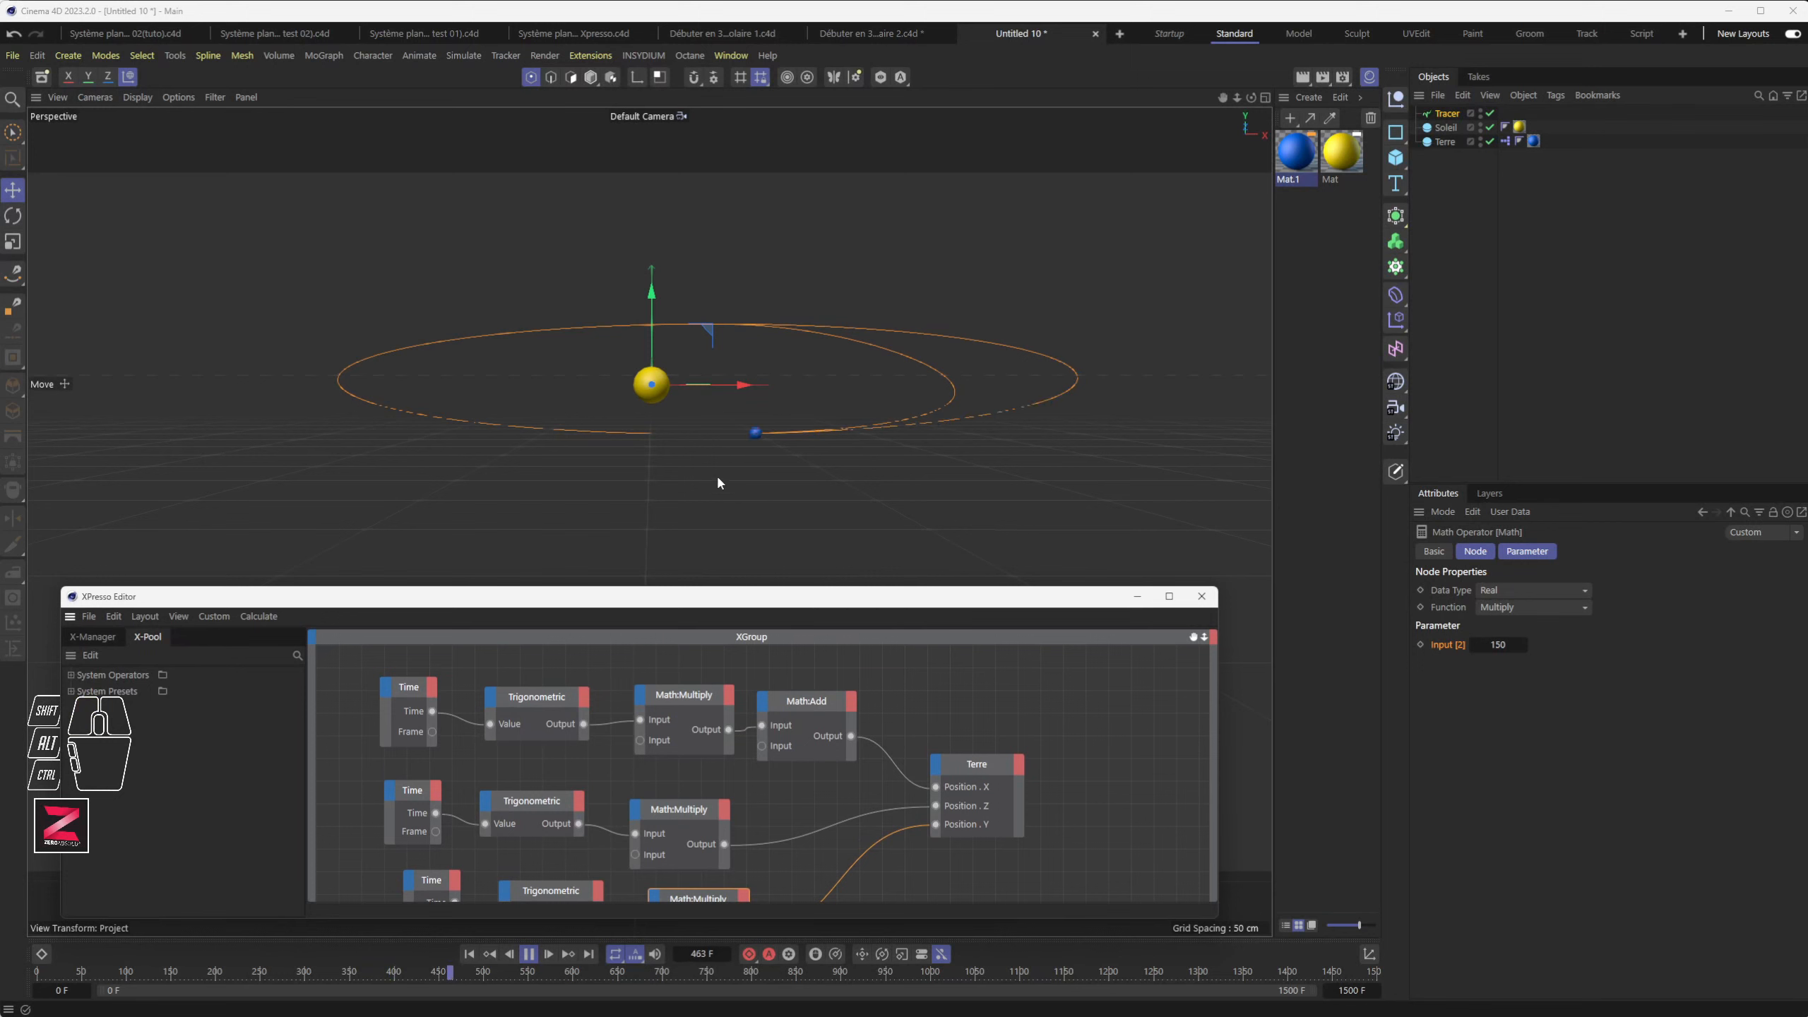
{"action": "left_click_drag", "start_coordinate": [631, 468], "coordinate": [867, 484], "text": "alt"}
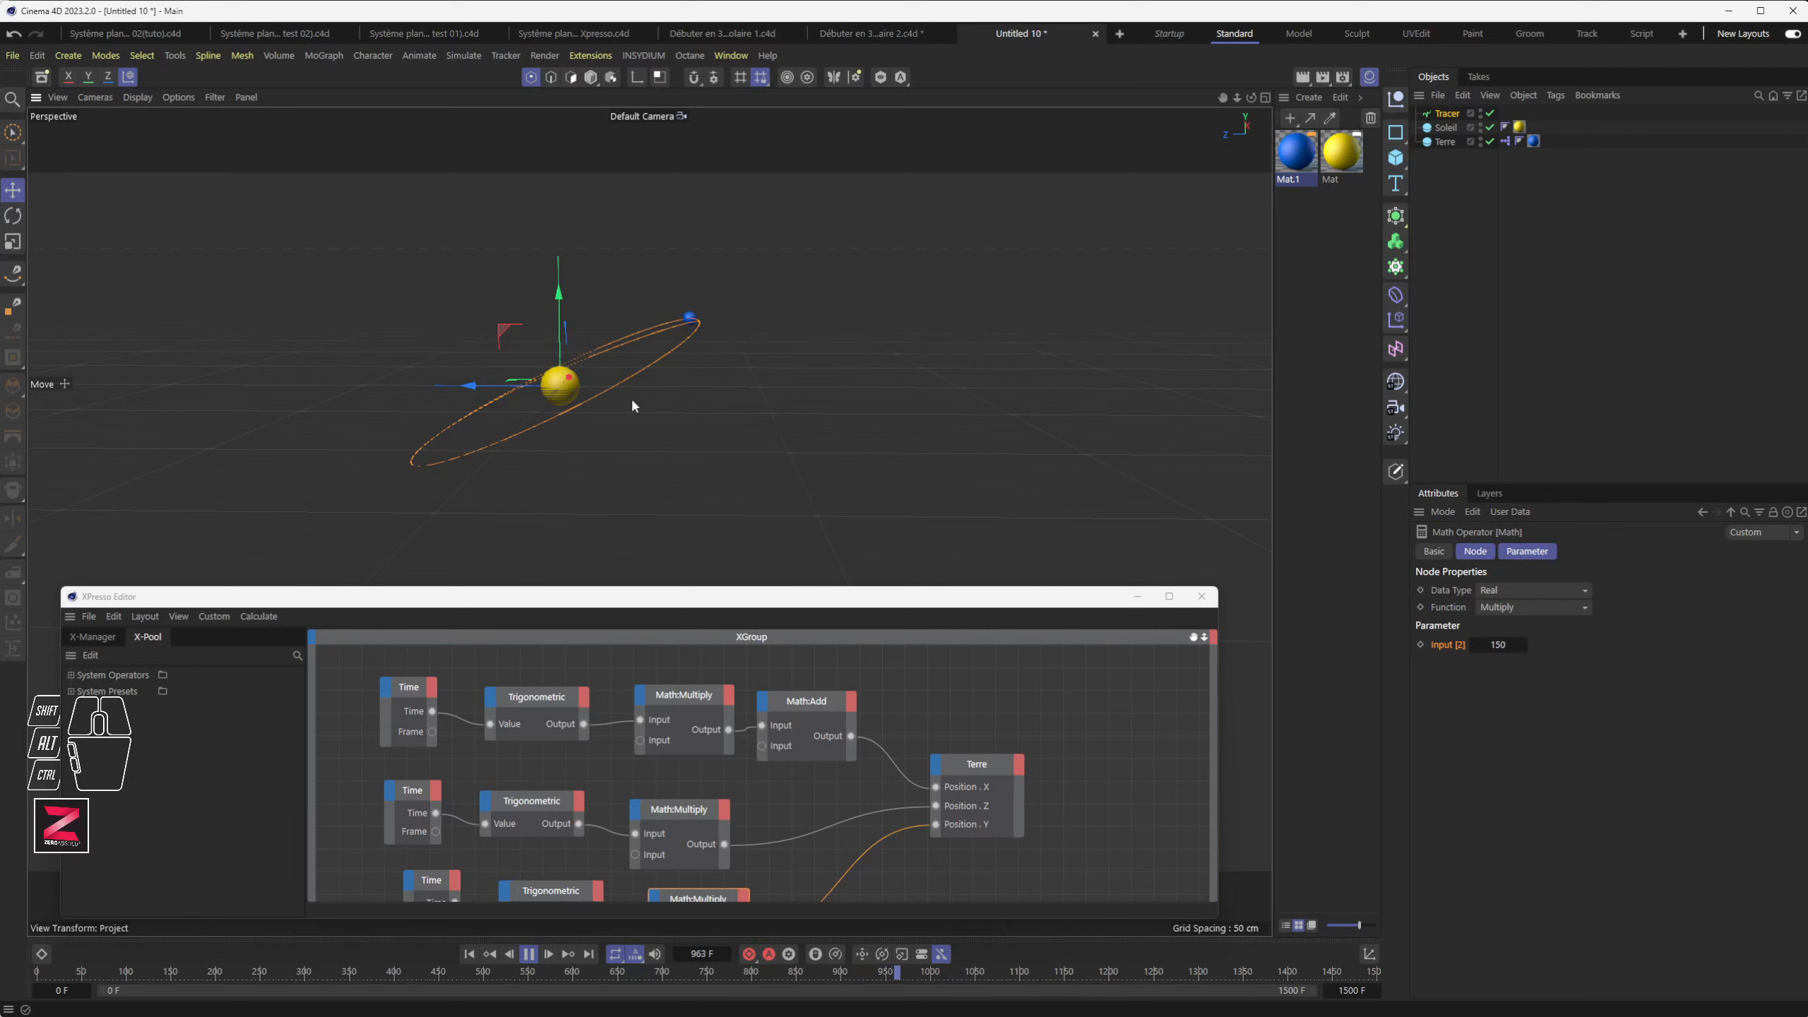
{"action": "left_click_drag", "start_coordinate": [633, 406], "coordinate": [601, 485], "text": "alt"}
{"action": "middle_click", "coordinate": [603, 482]}
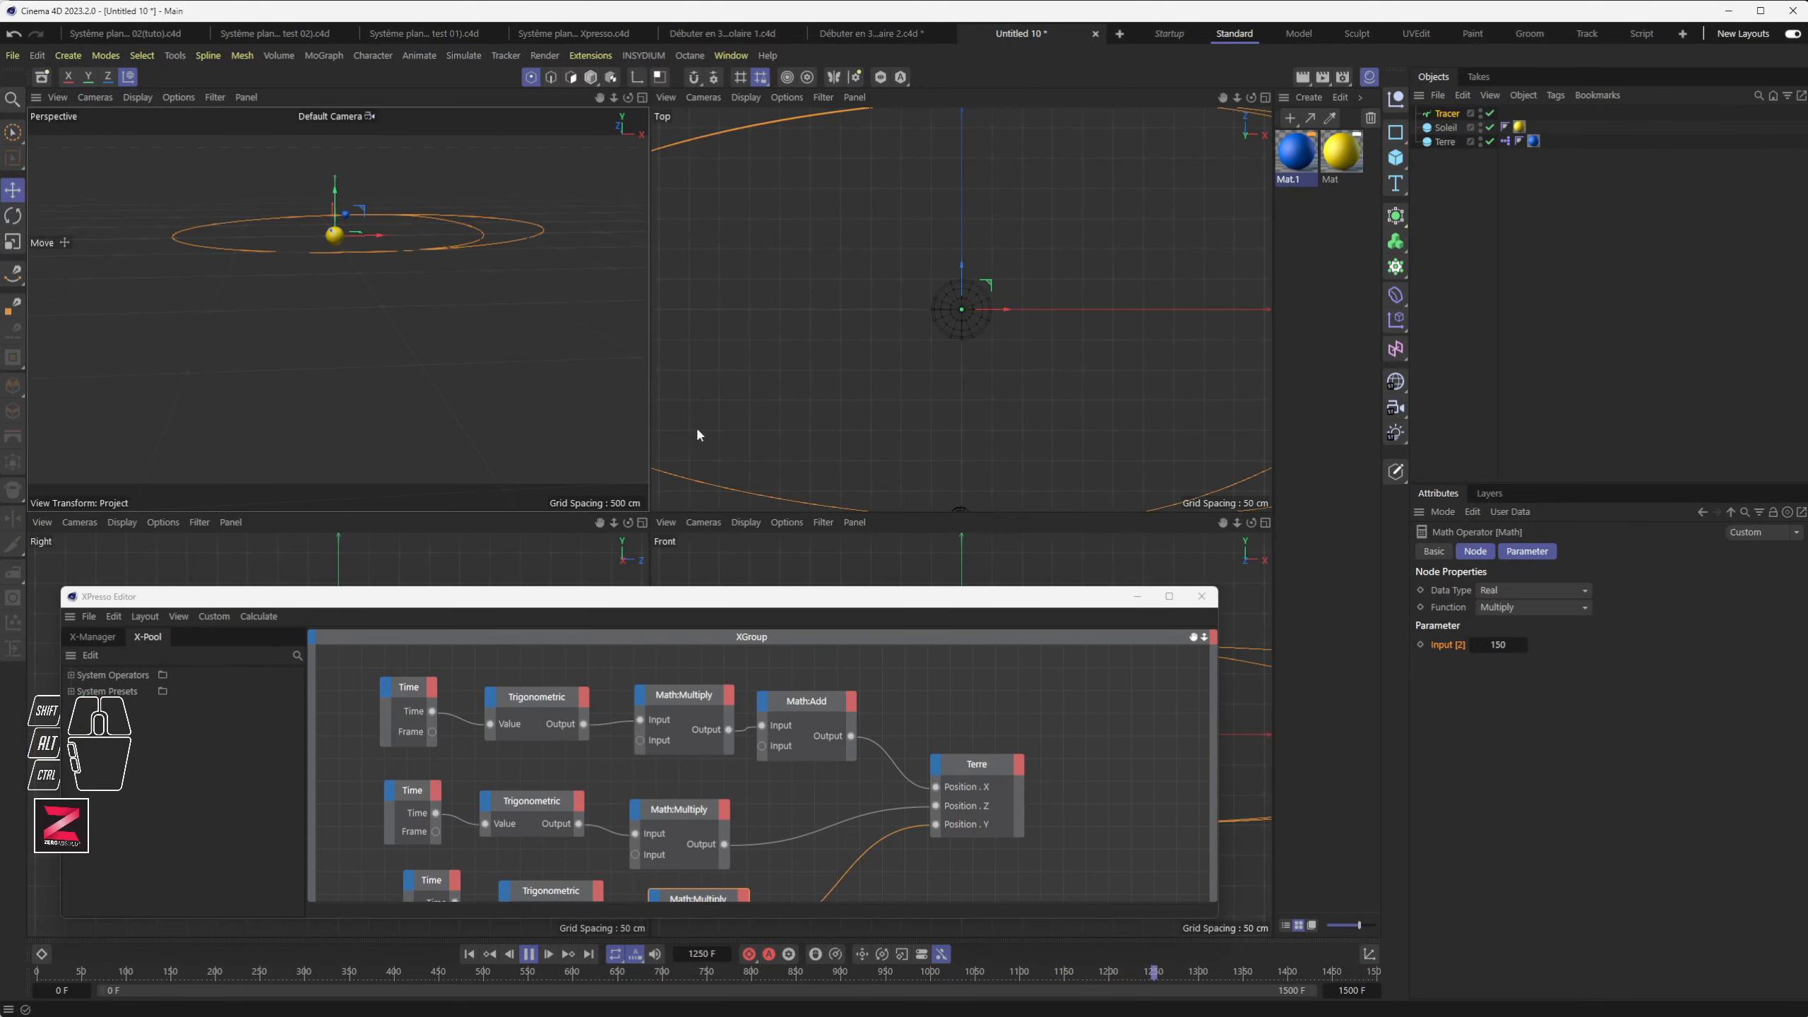
{"action": "scroll", "coordinate": [887, 353], "scroll_direction": "down", "scroll_amount": 2}
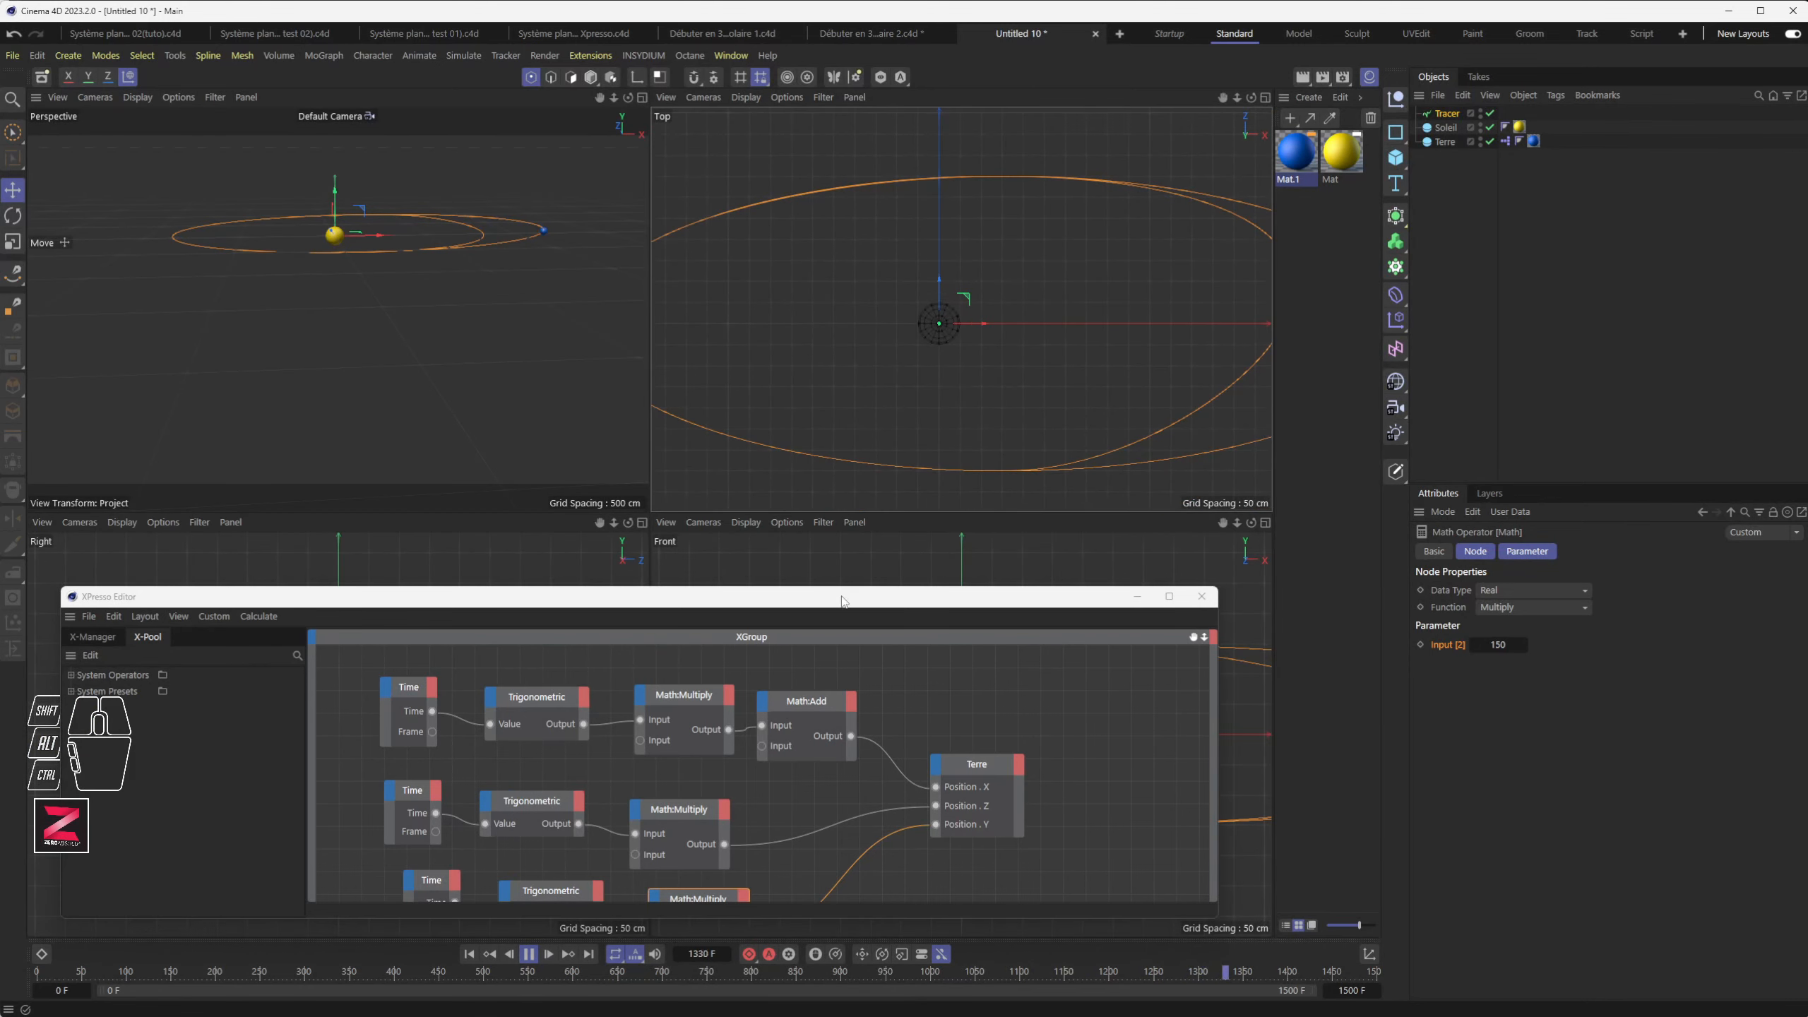
{"action": "left_click_drag", "start_coordinate": [842, 600], "coordinate": [804, 1009]}
{"action": "scroll", "coordinate": [367, 736], "scroll_direction": "up", "scroll_amount": 6}
{"action": "mouse_move", "coordinate": [429, 759]}
{"action": "middle_mouse_down", "text": "alt"}
{"action": "mouse_move", "coordinate": [447, 765]}
{"action": "mouse_move", "coordinate": [331, 718]}
{"action": "middle_mouse_up", "text": "alt"}
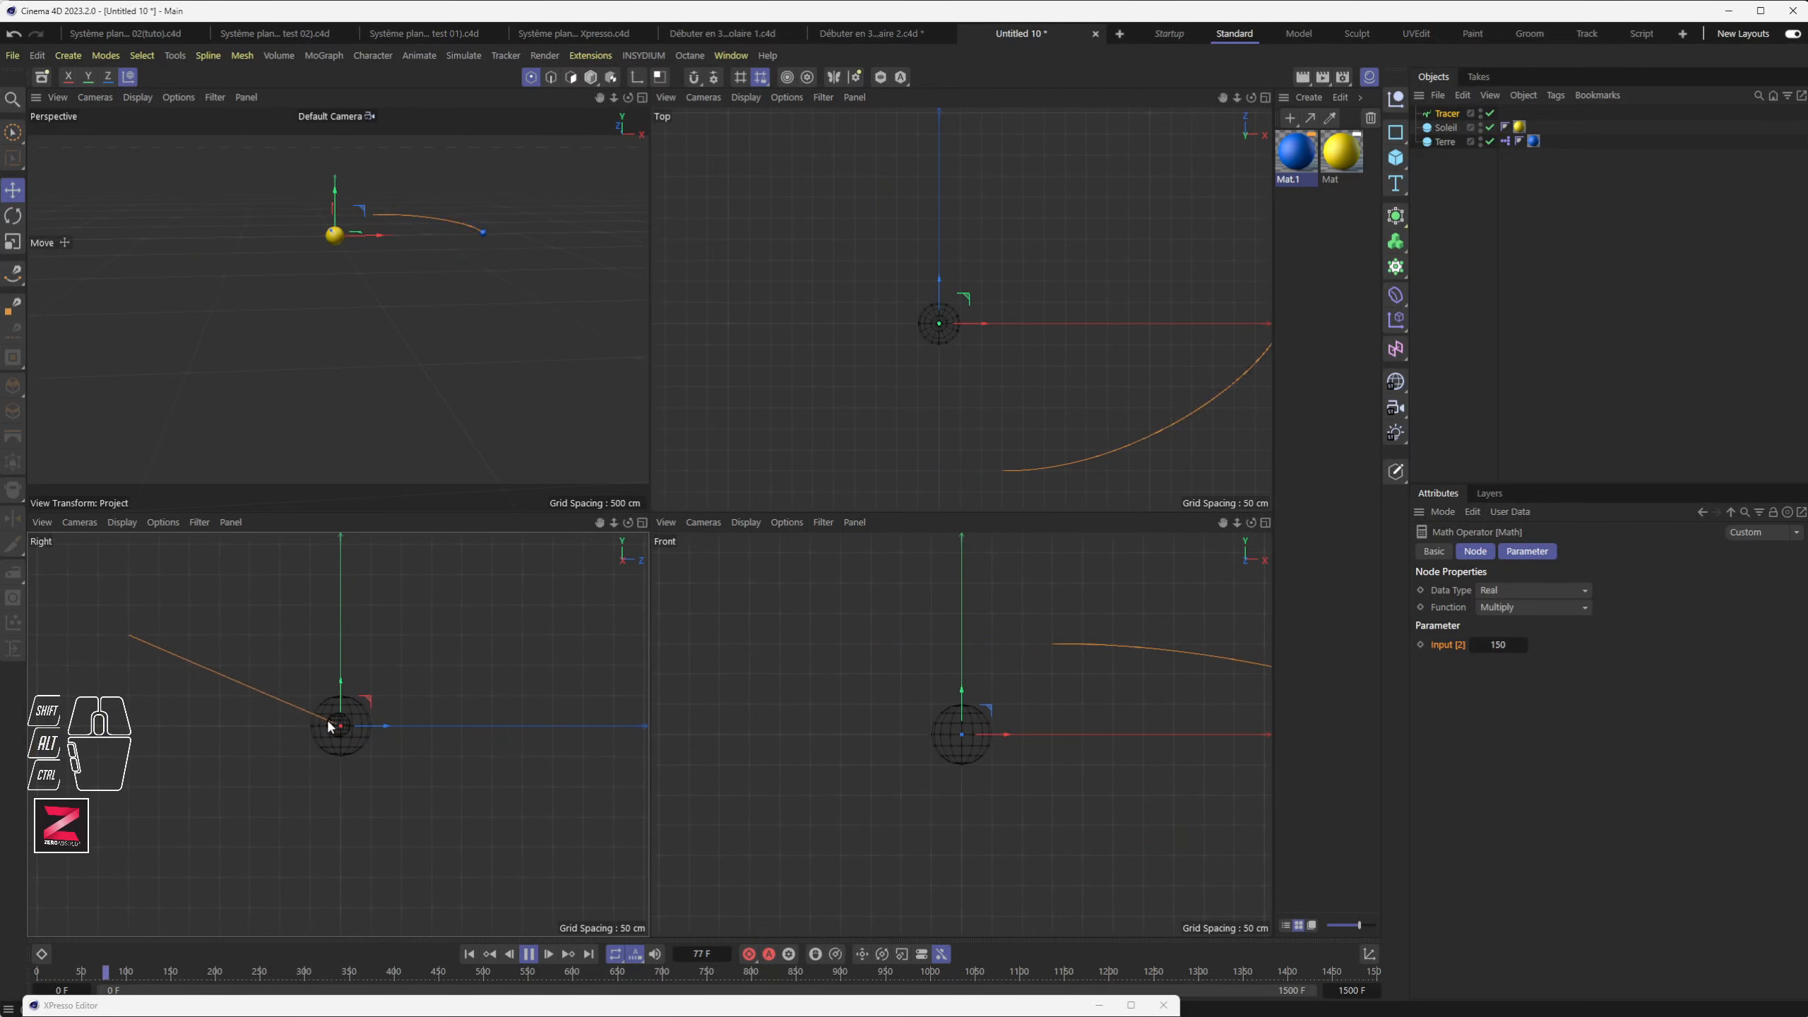
Step: Set Input [2] of the Position . Y chain's Math:Multiply node to 60 and replay the animation from the start
{"action": "left_click_drag", "start_coordinate": [653, 1005], "coordinate": [717, 114]}
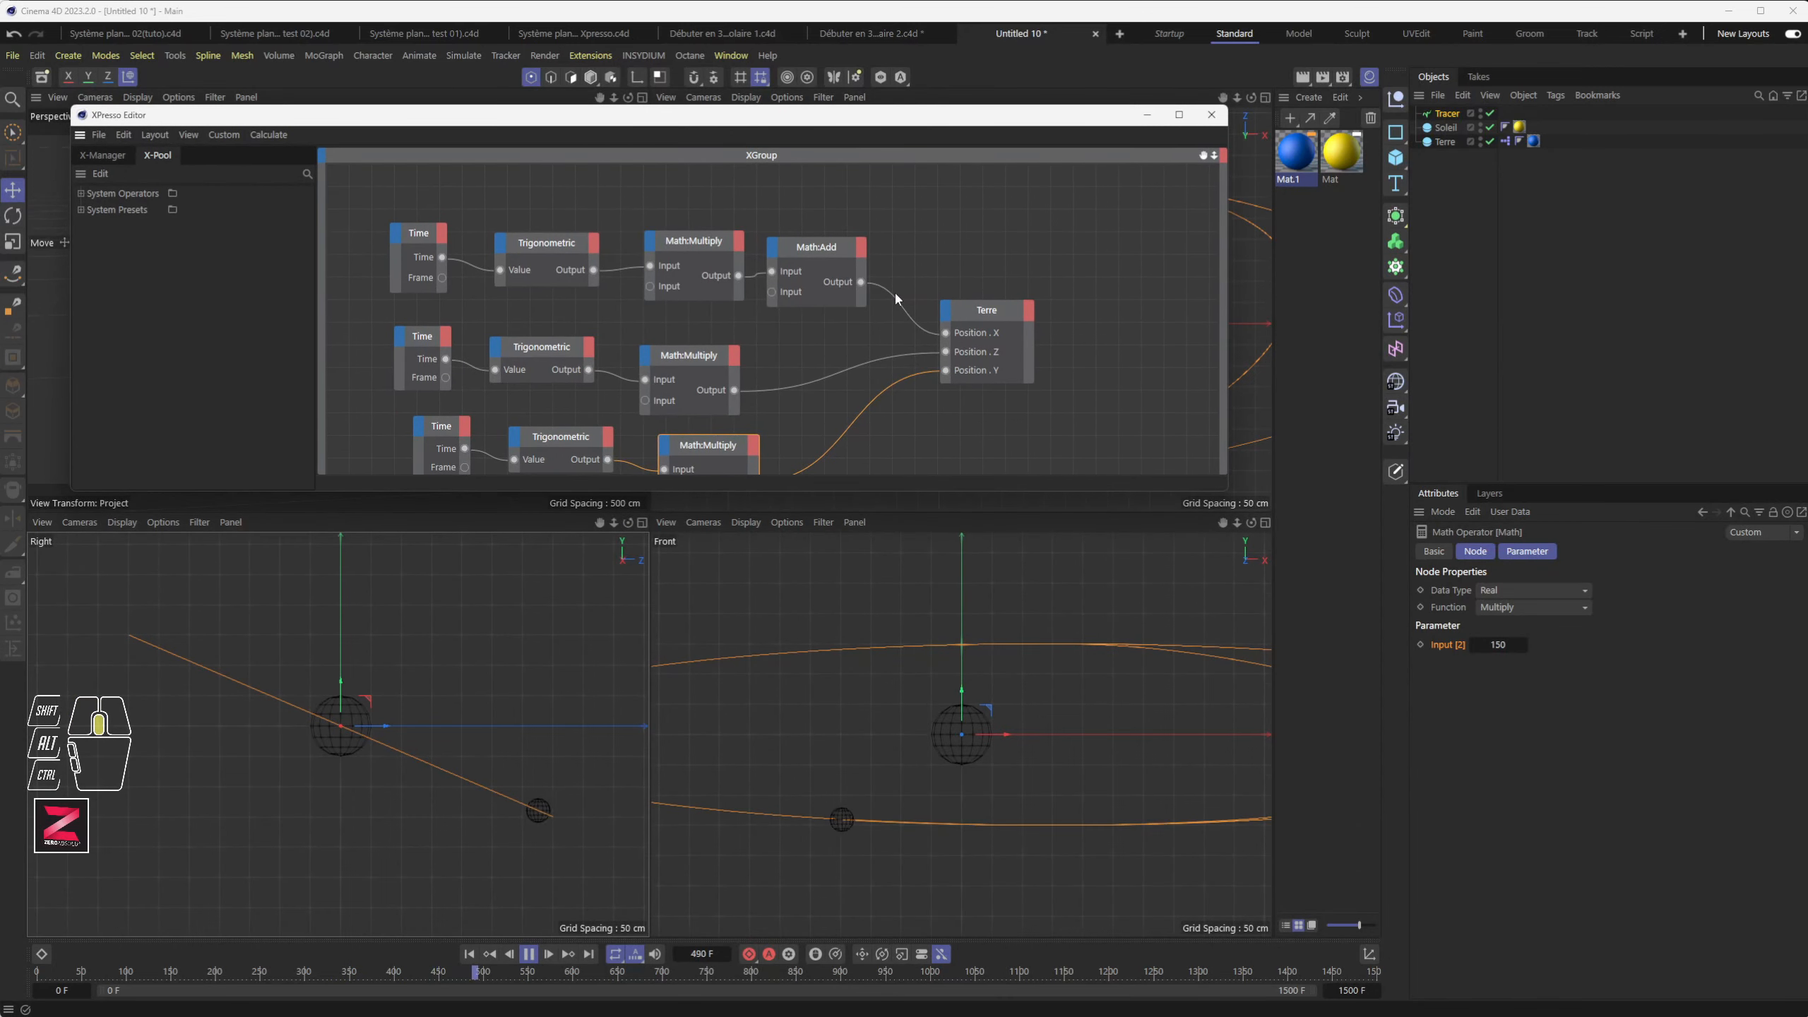
{"action": "middle_click_drag", "start_coordinate": [749, 464], "coordinate": [751, 370], "text": "alt"}
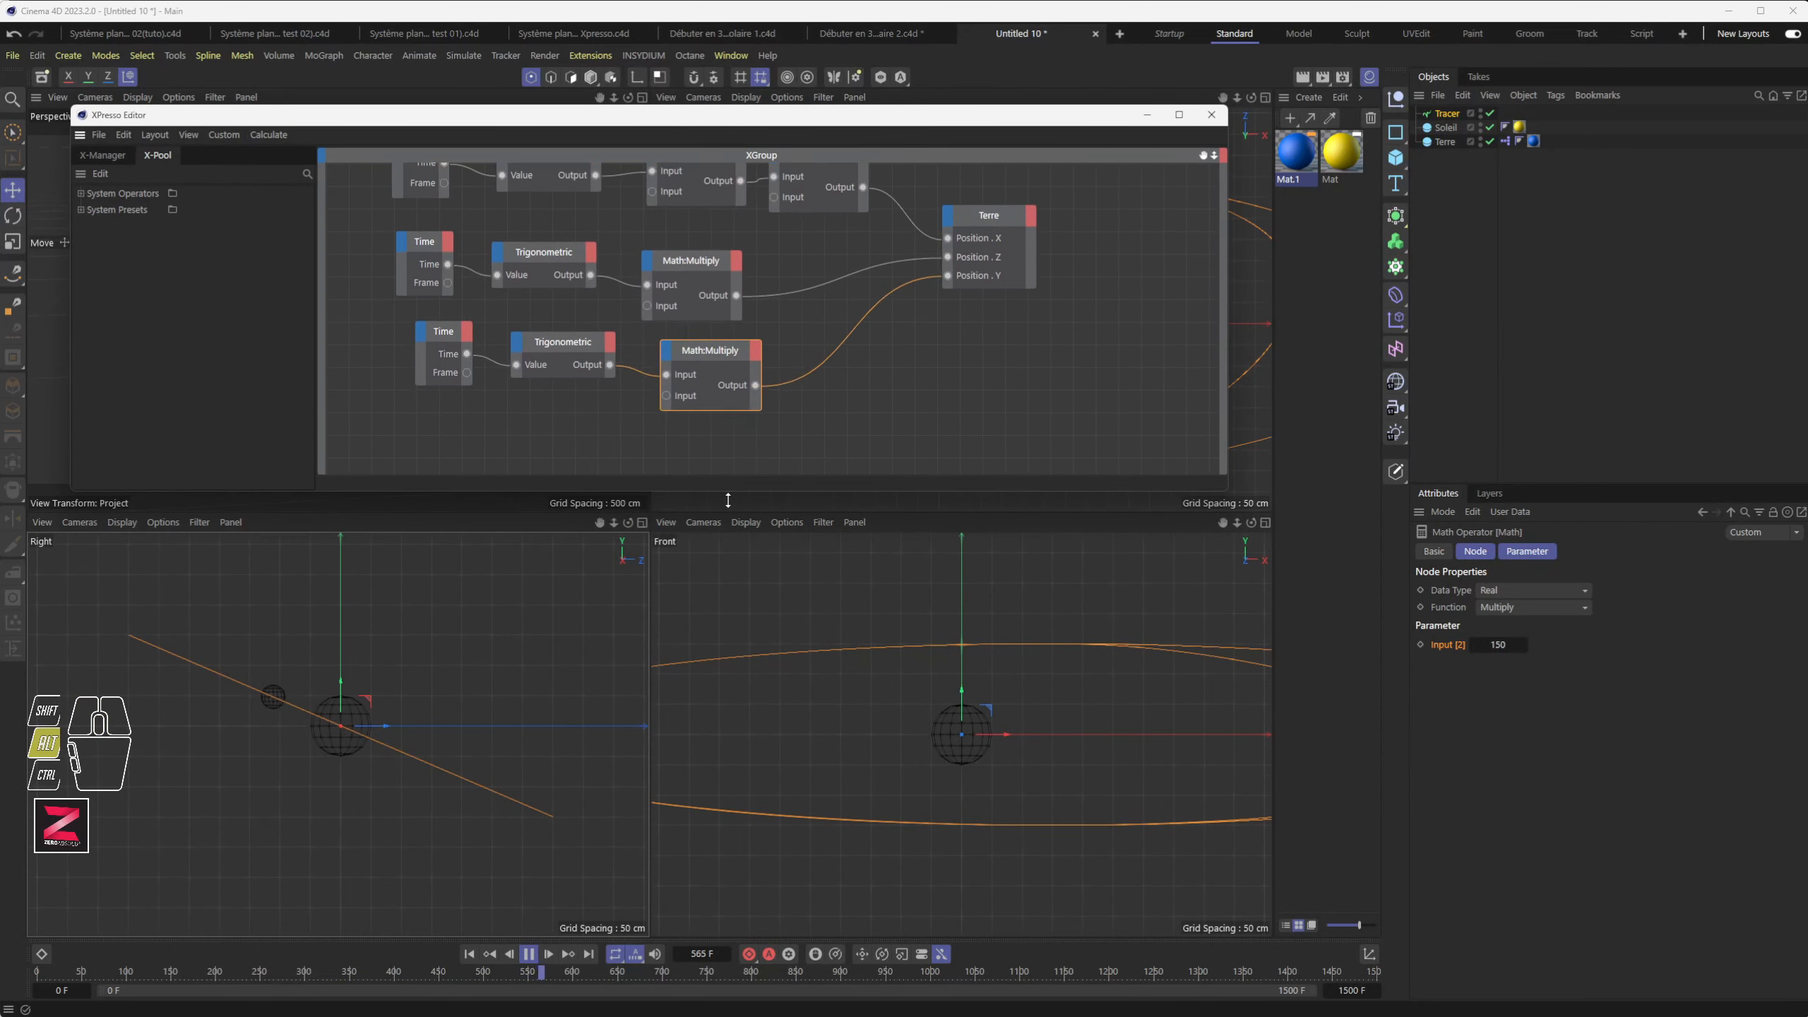
{"action": "double_click", "coordinate": [1497, 644]}
{"action": "type", "text": "60"}
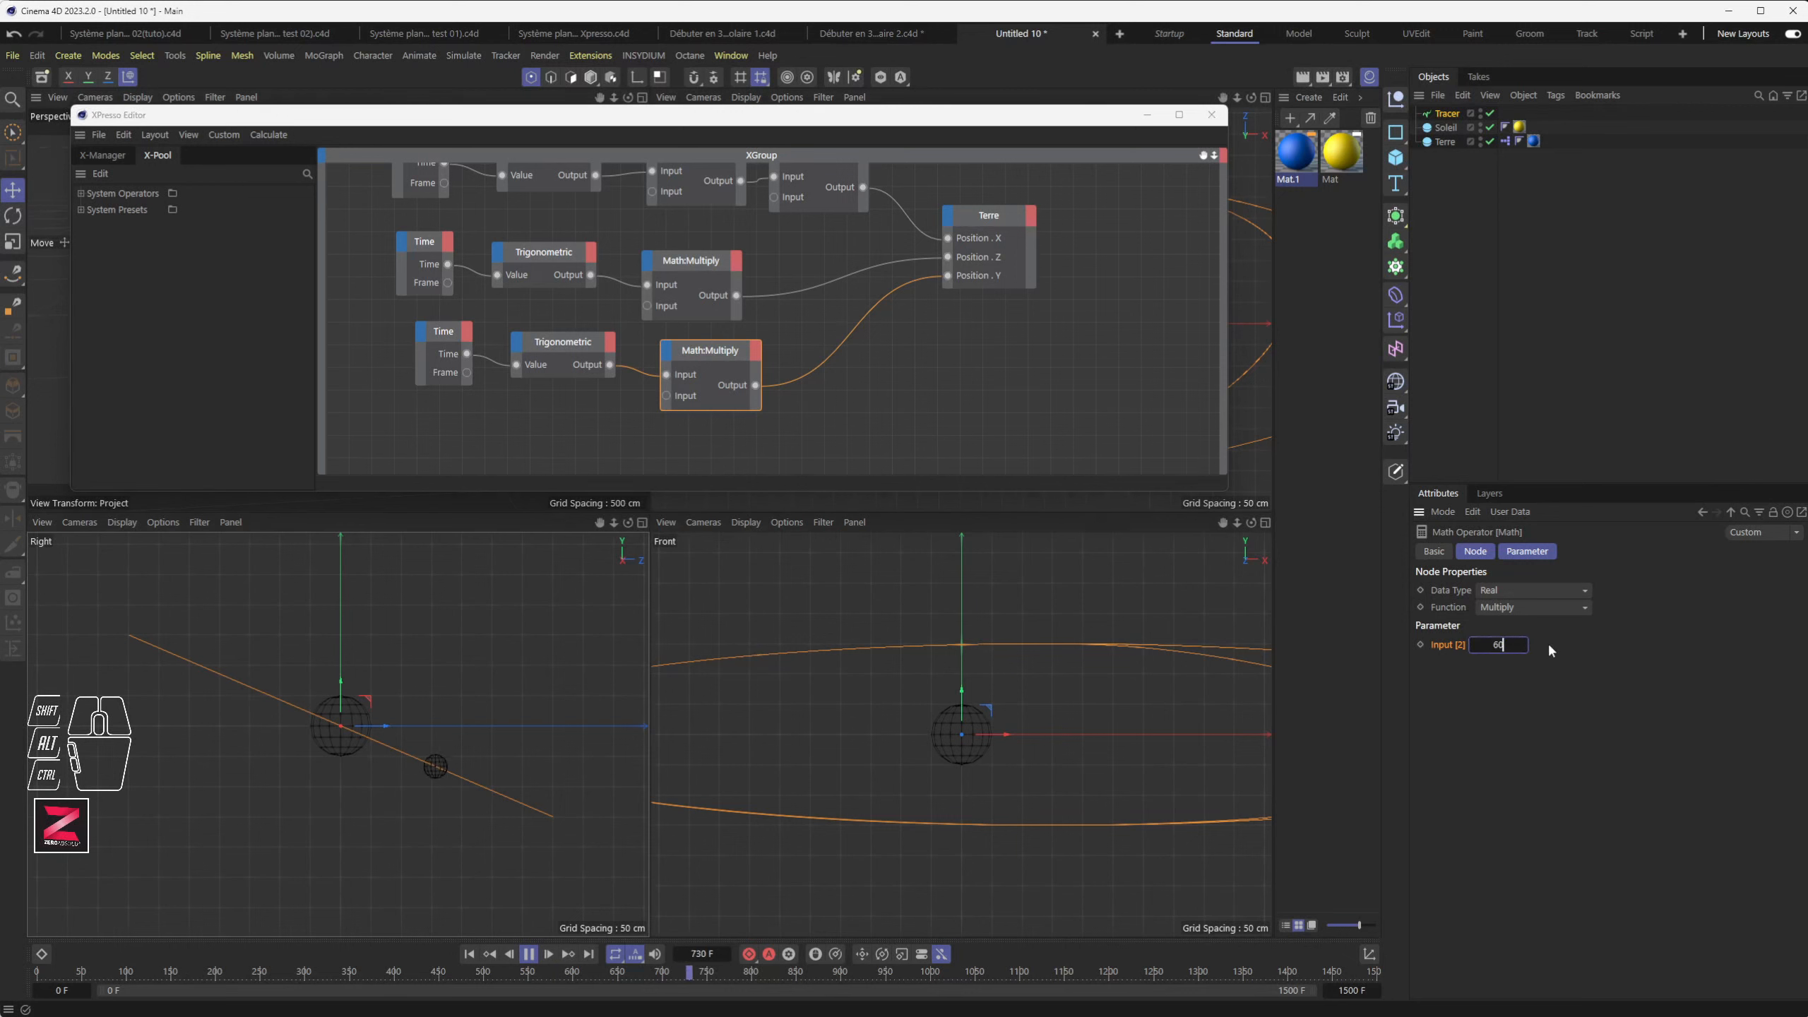
{"action": "key", "text": "Return"}
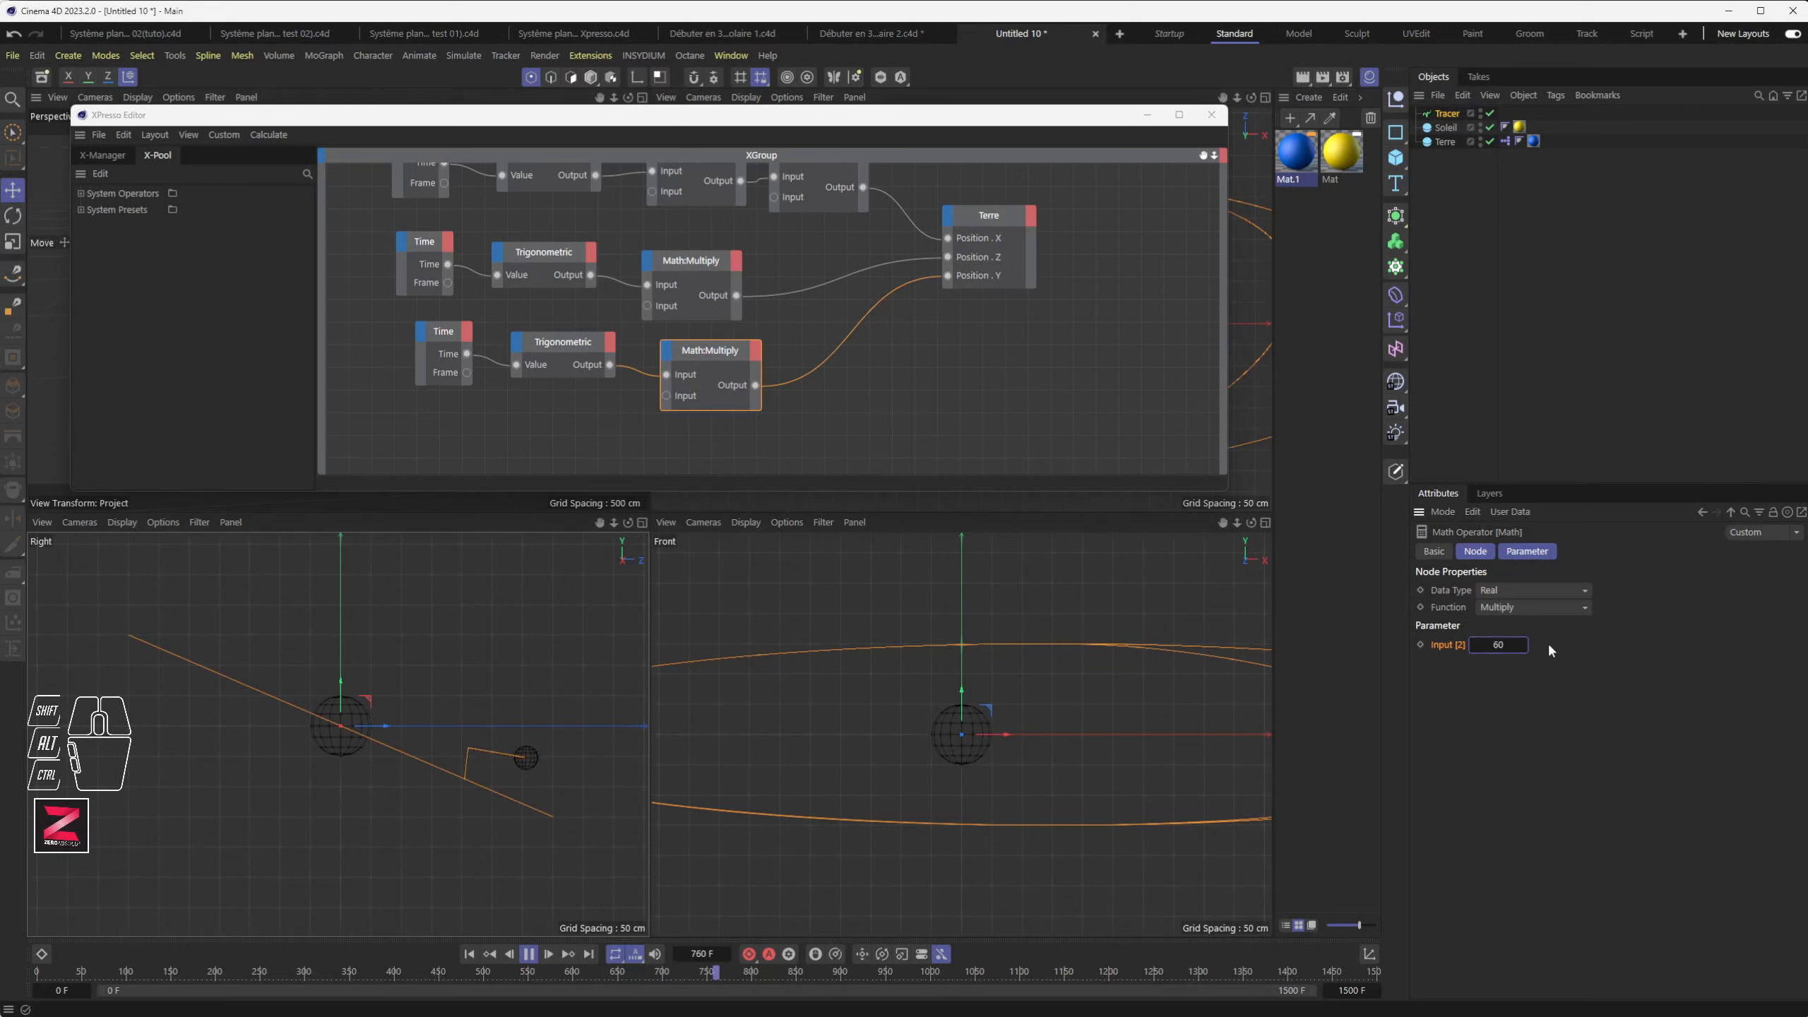
{"action": "left_click", "coordinate": [470, 955]}
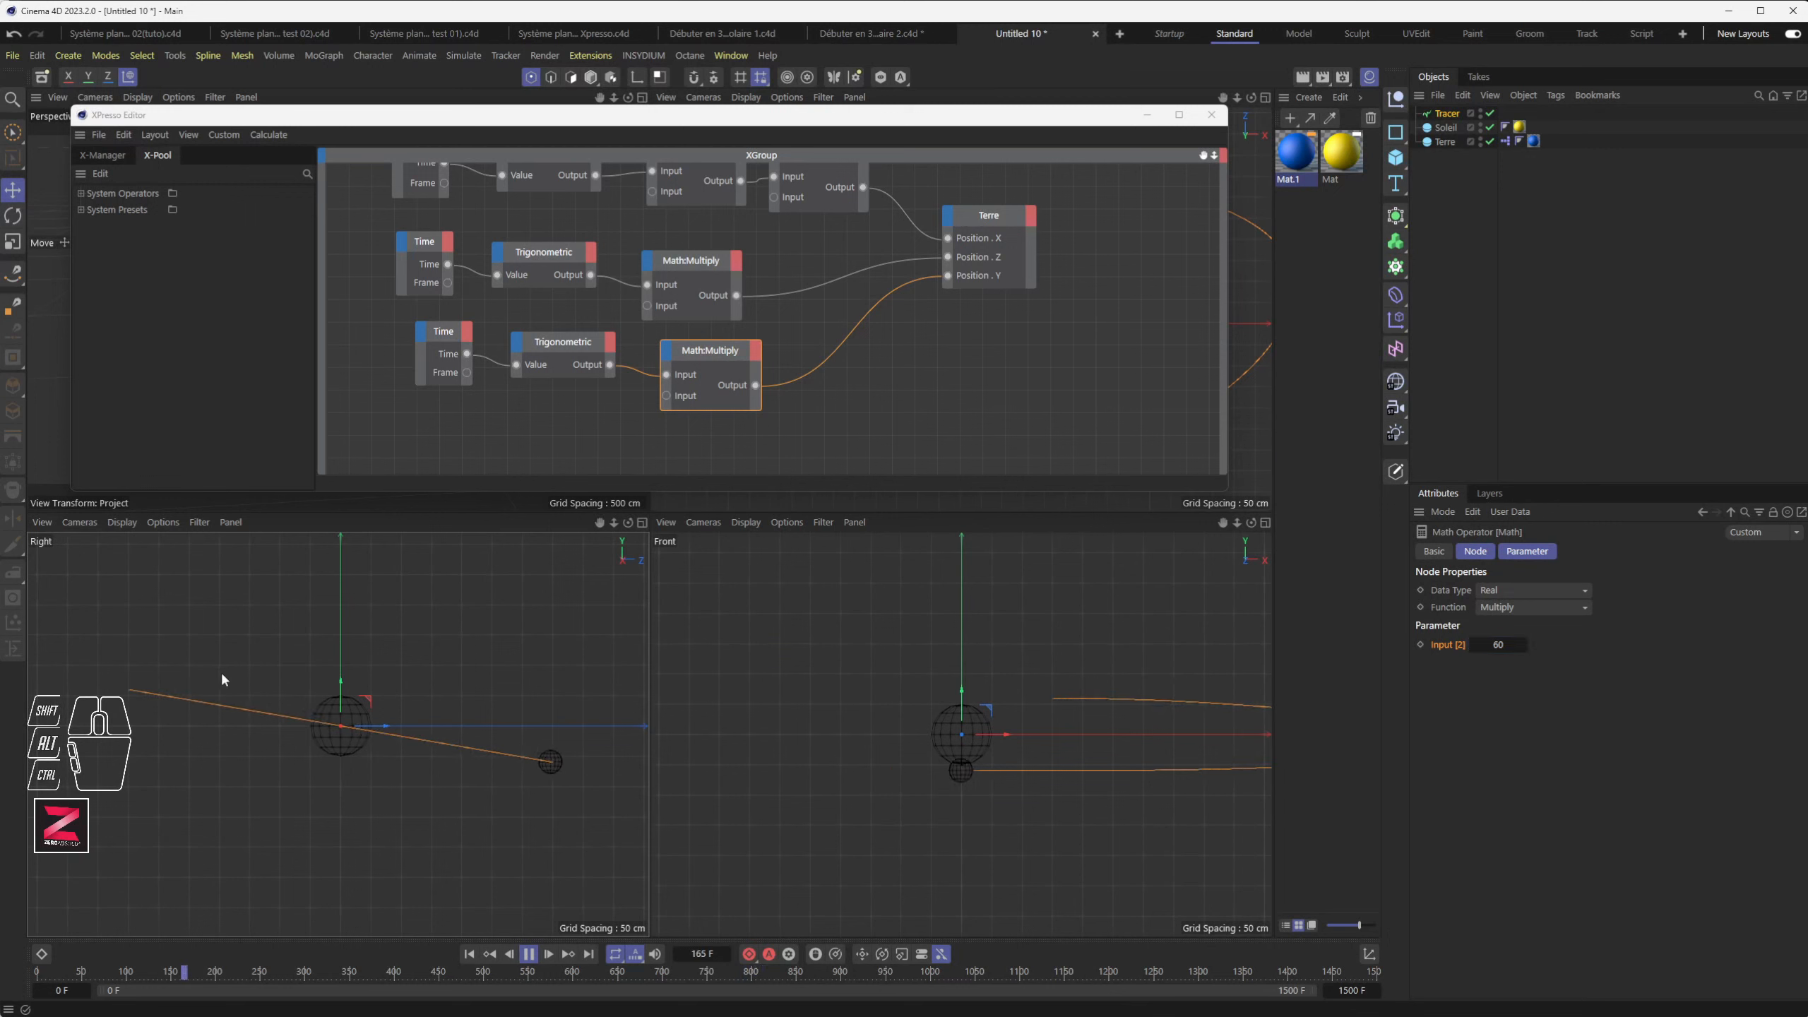
{"action": "left_click_drag", "start_coordinate": [677, 114], "coordinate": [668, 569]}
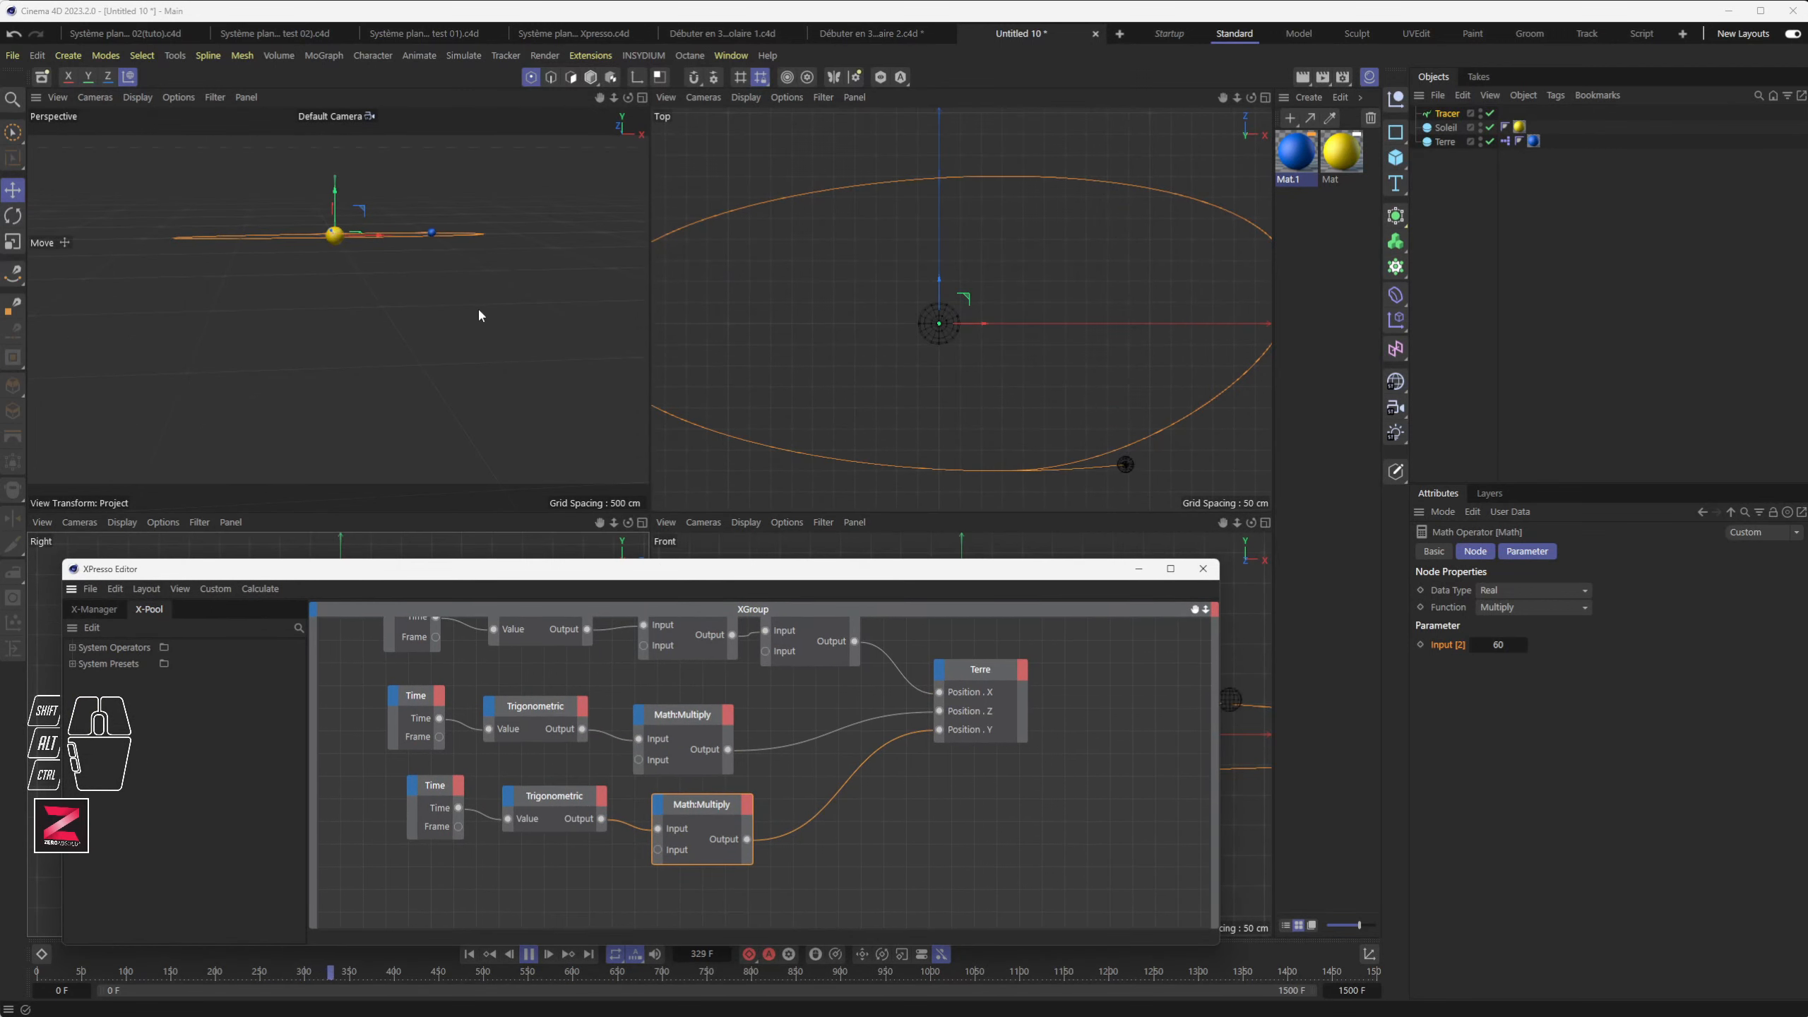
Step: Stop playback and spread the third row's nodes apart, leaving a gap between its Time and Trigonometric nodes
{"action": "left_click_drag", "start_coordinate": [522, 562], "coordinate": [729, 197]}
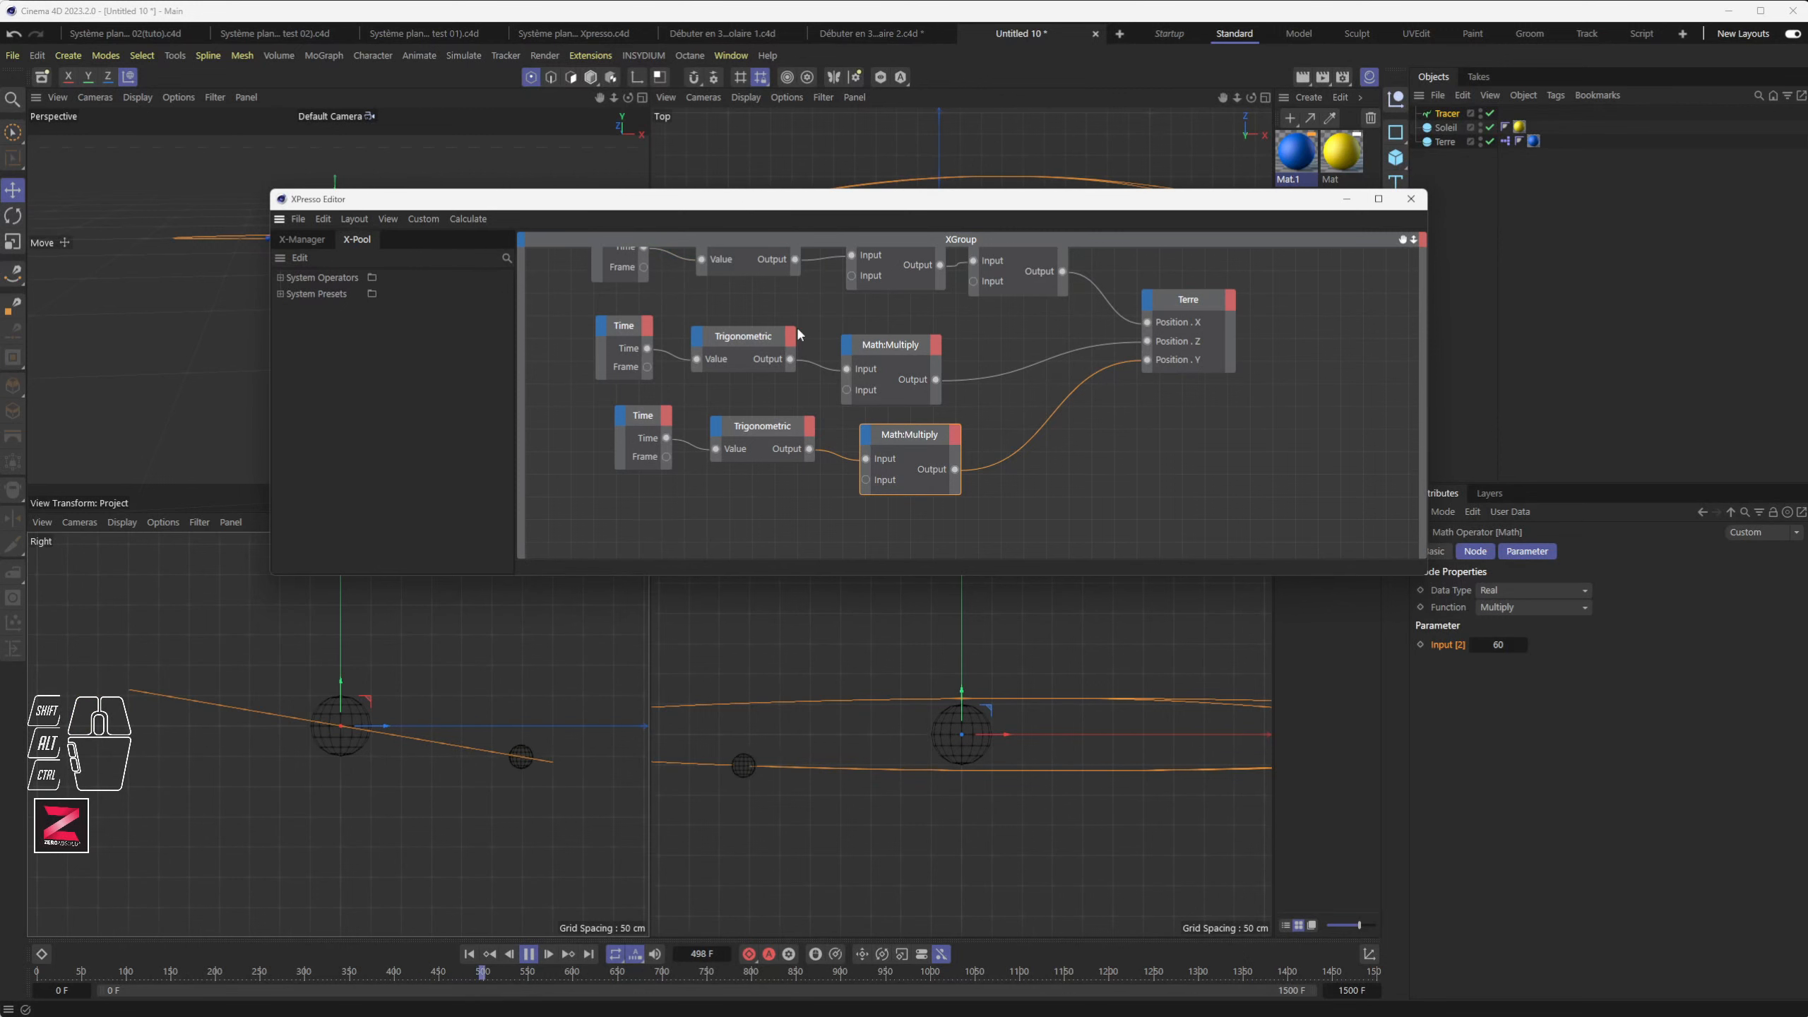
{"action": "left_click_drag", "start_coordinate": [758, 192], "coordinate": [639, 350]}
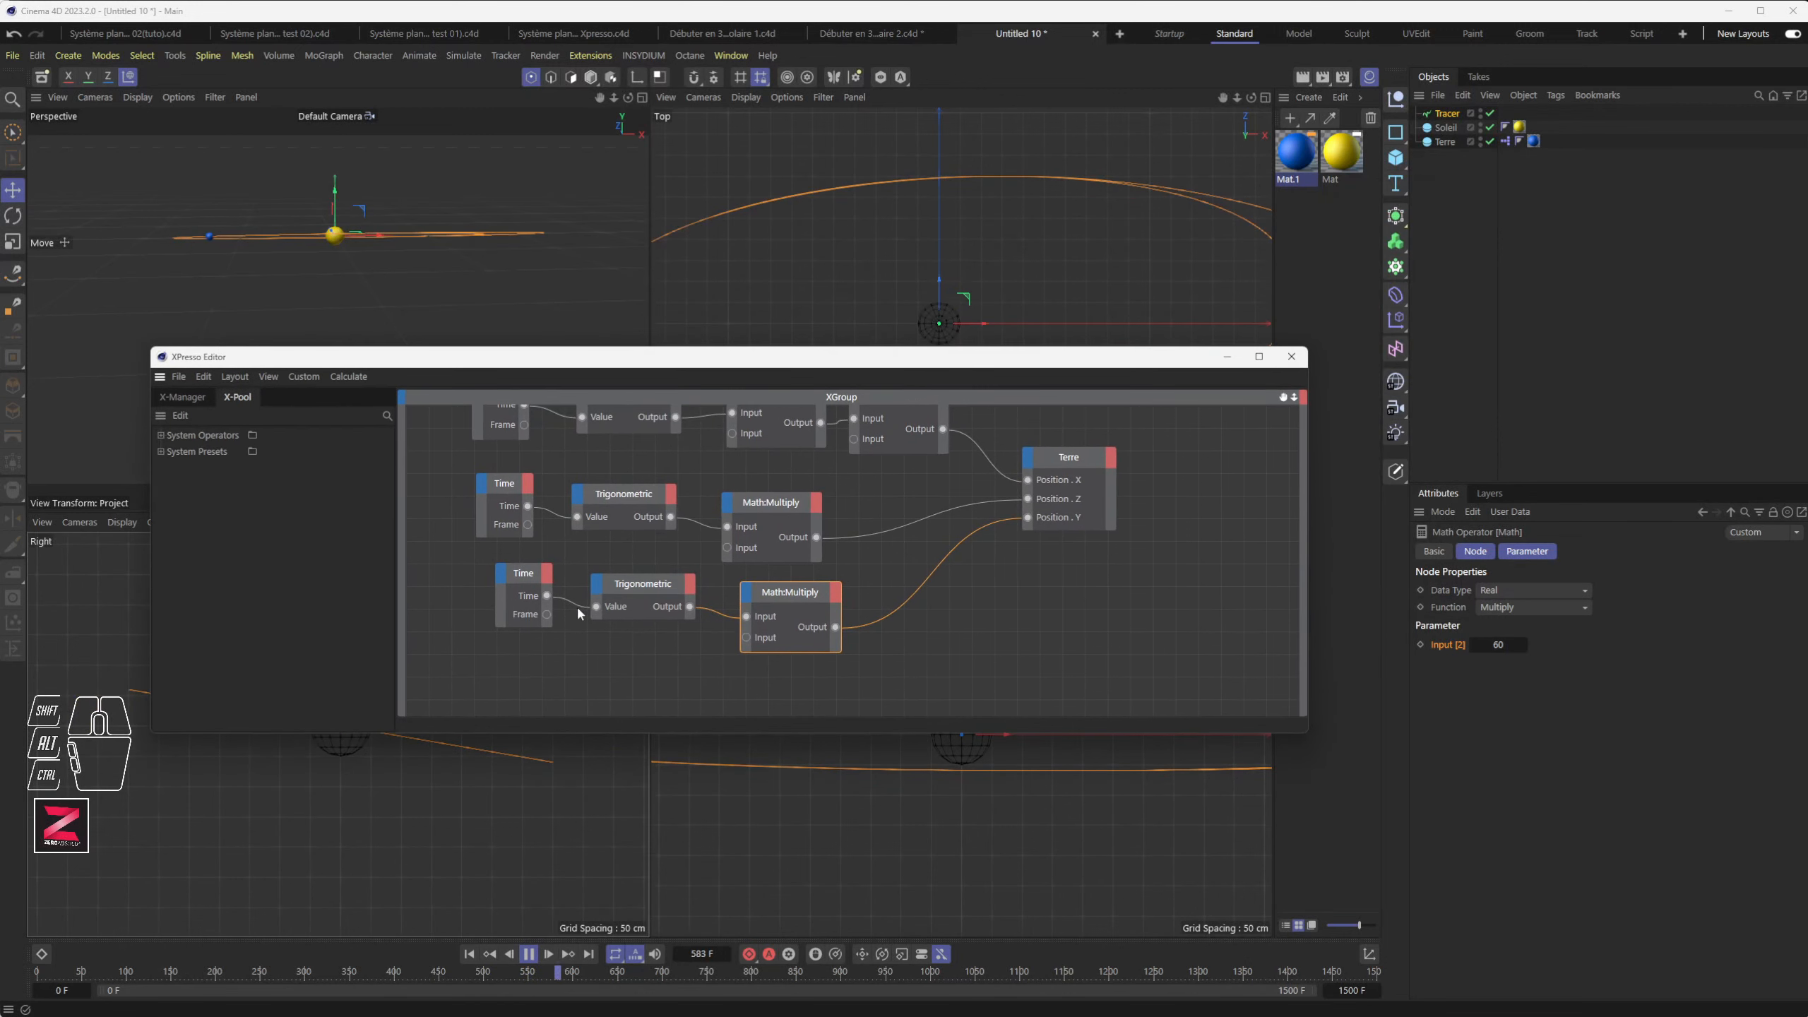
{"action": "left_click_drag", "start_coordinate": [509, 590], "coordinate": [459, 580]}
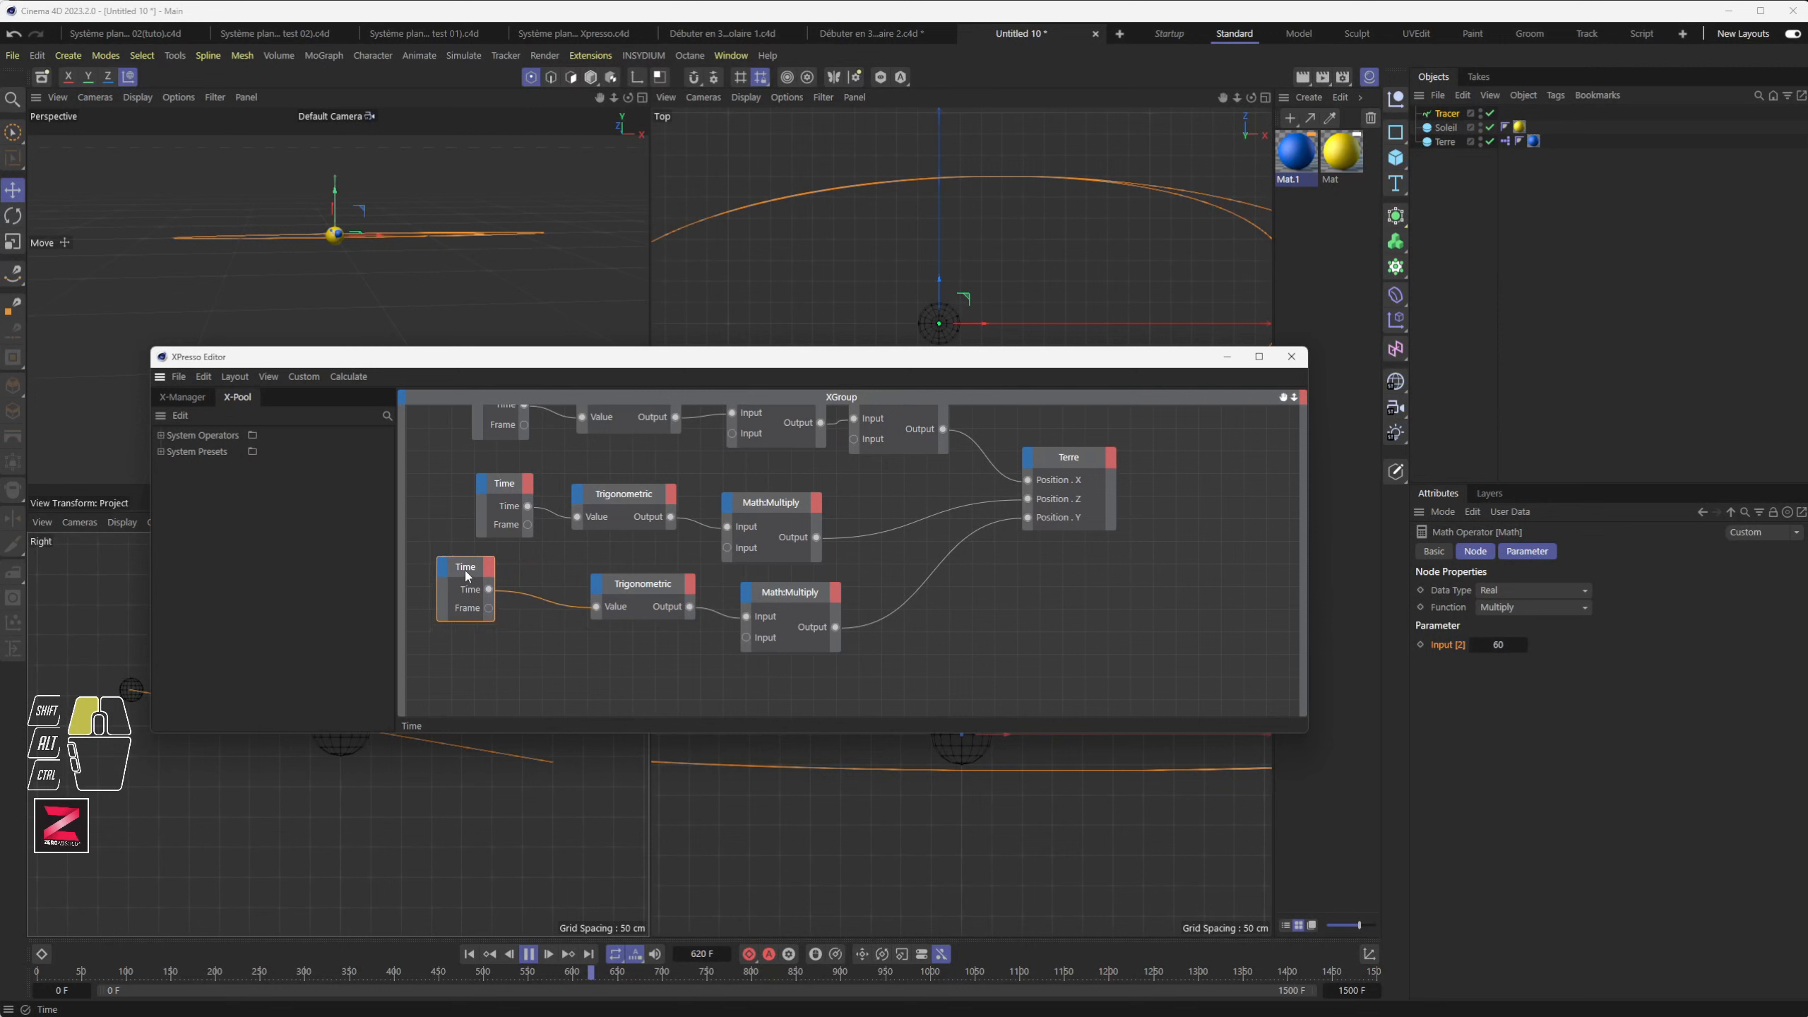
{"action": "left_click_drag", "start_coordinate": [783, 593], "coordinate": [851, 599]}
{"action": "left_click_drag", "start_coordinate": [633, 584], "coordinate": [696, 589]}
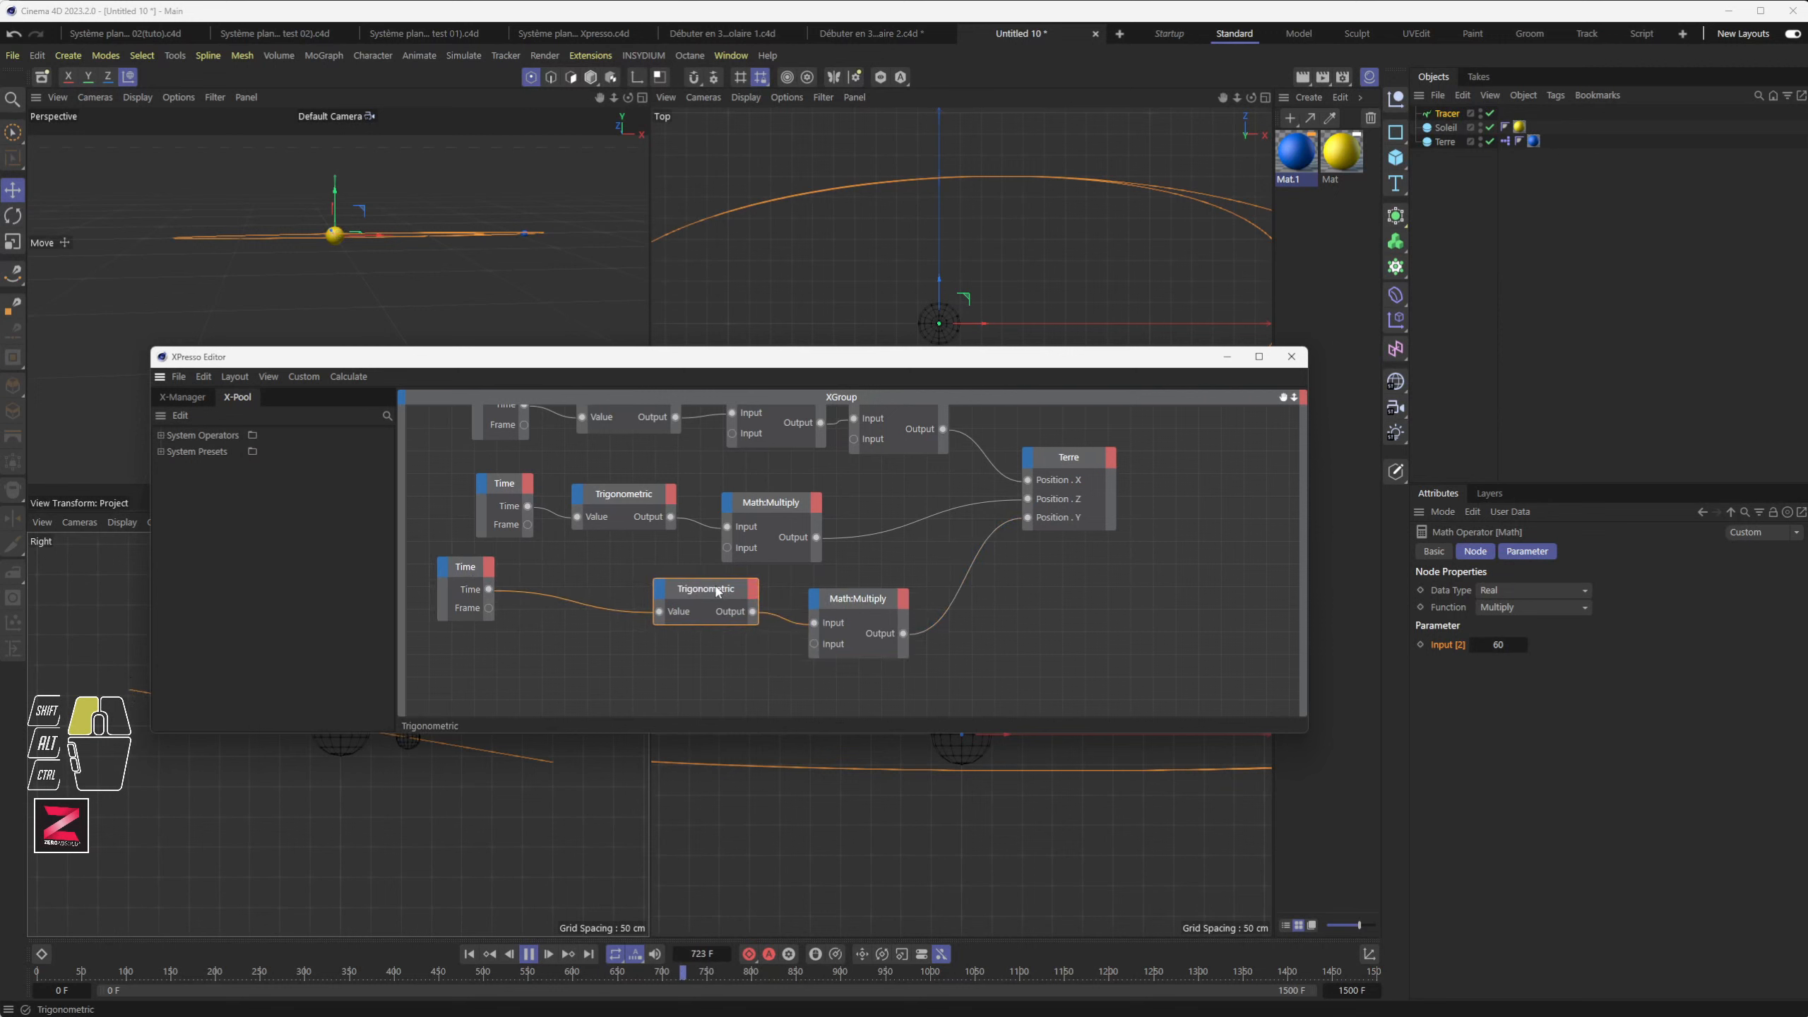
{"action": "left_click", "coordinate": [531, 955]}
{"action": "left_click_drag", "start_coordinate": [473, 572], "coordinate": [463, 570]}
Step: Duplicate the third row's Math:Multiply node into the gap before Trigonometric, keeping data type Real and function Multiply
{"action": "left_click", "coordinate": [845, 606]}
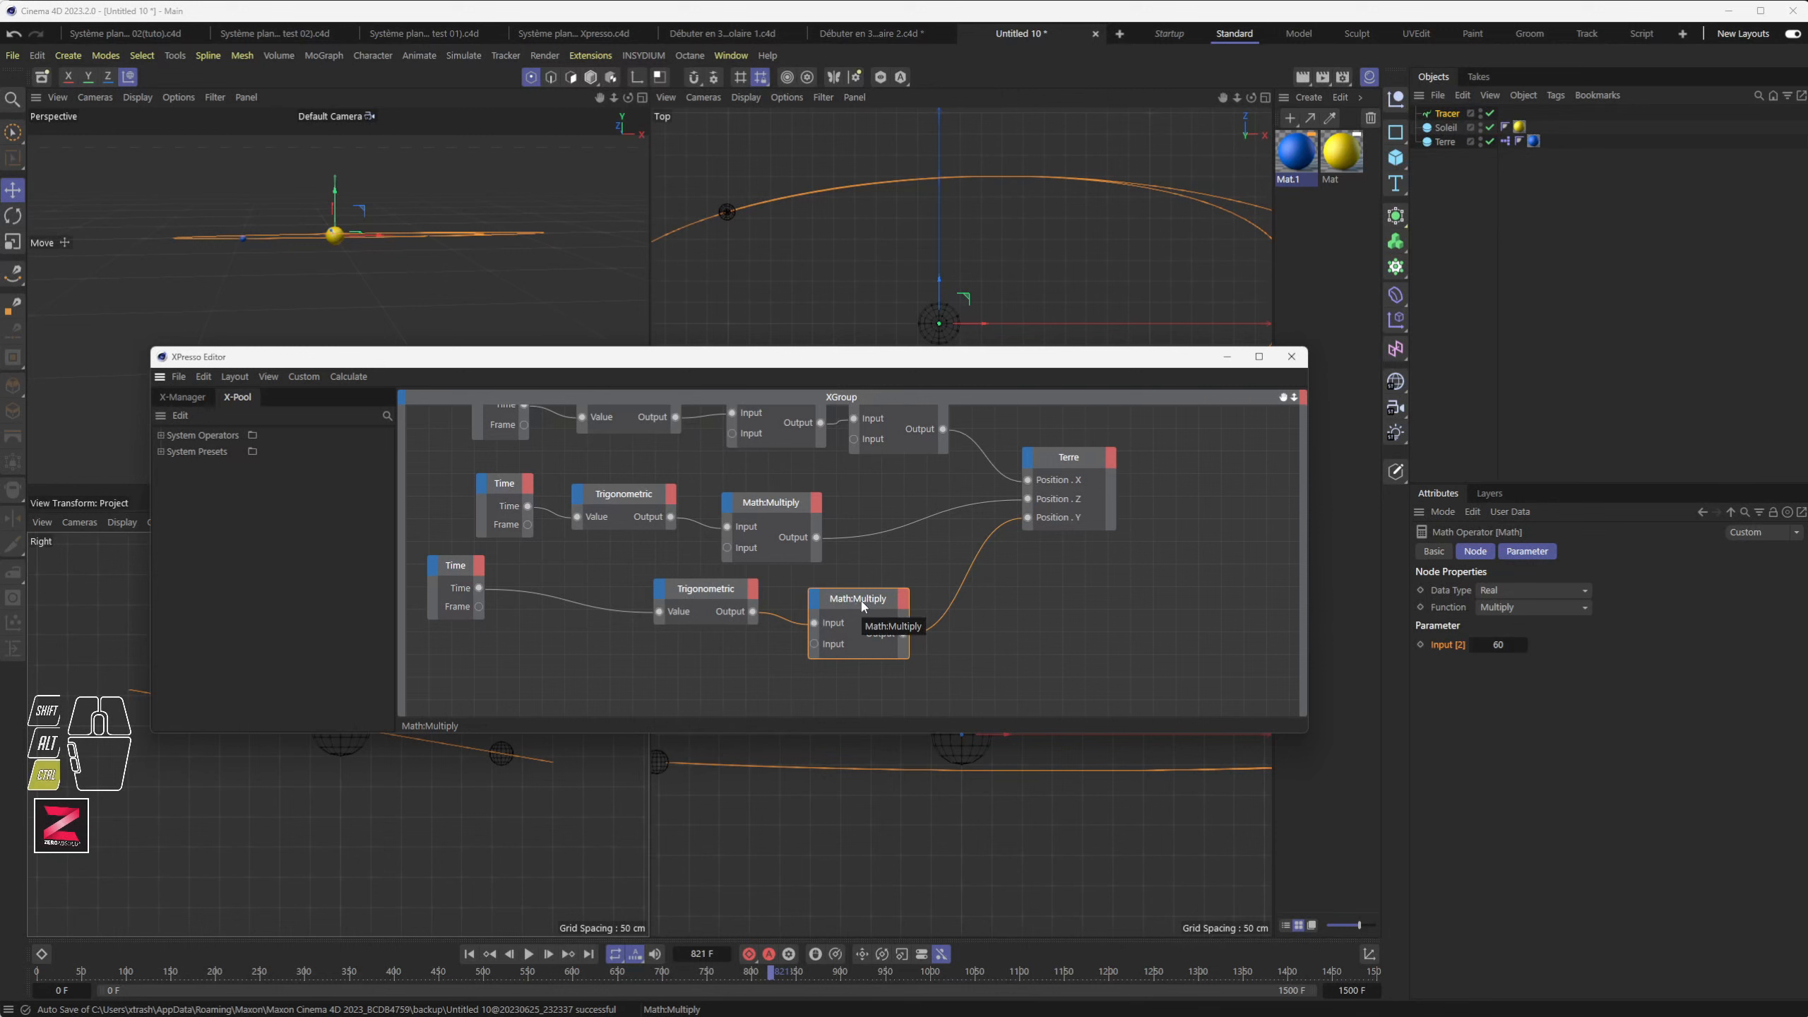
{"action": "left_click_drag", "start_coordinate": [867, 599], "coordinate": [573, 625], "text": "ctrl"}
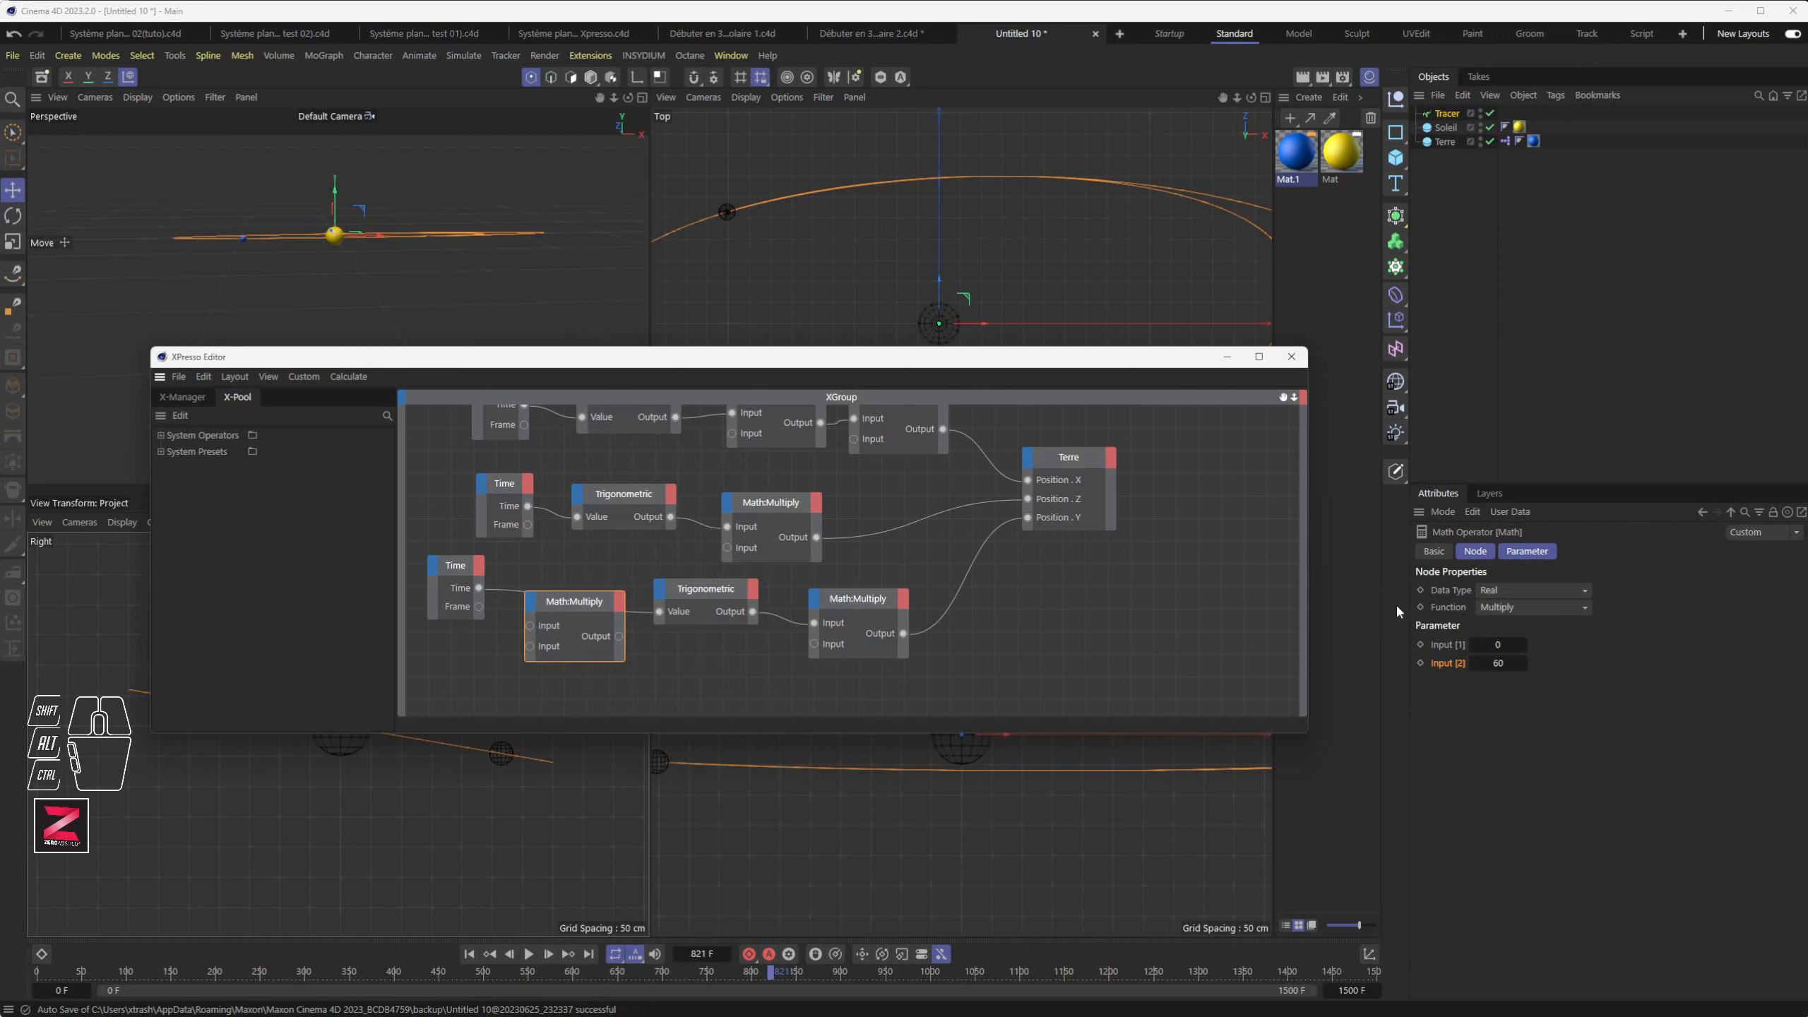
{"action": "left_click", "coordinate": [1504, 597]}
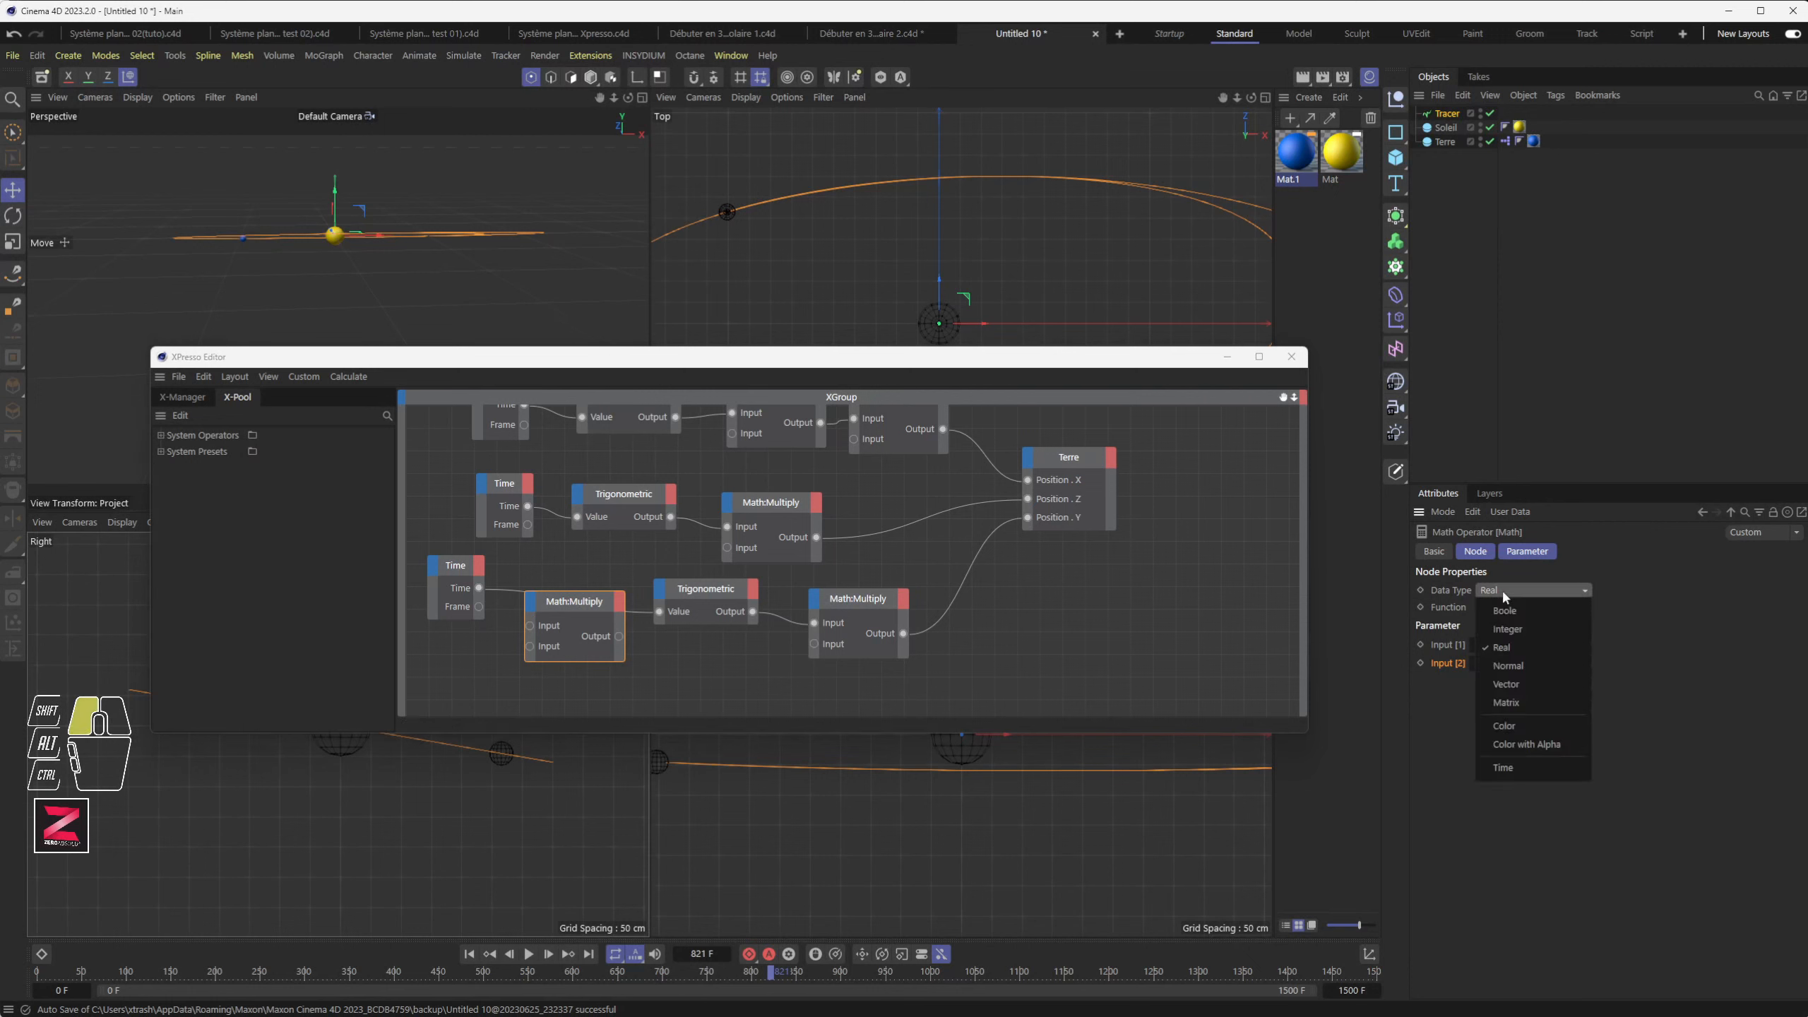
{"action": "left_click", "coordinate": [1510, 645]}
{"action": "left_click_drag", "start_coordinate": [1507, 612], "coordinate": [1507, 669]}
Step: Connect the top Time node to the second Trigonometric and the new Math:Multiply, and delete the two other Time nodes
{"action": "mouse_move", "coordinate": [479, 587]}
{"action": "left_mouse_down"}
{"action": "mouse_move", "coordinate": [521, 608]}
{"action": "mouse_move", "coordinate": [480, 581]}
{"action": "left_mouse_up"}
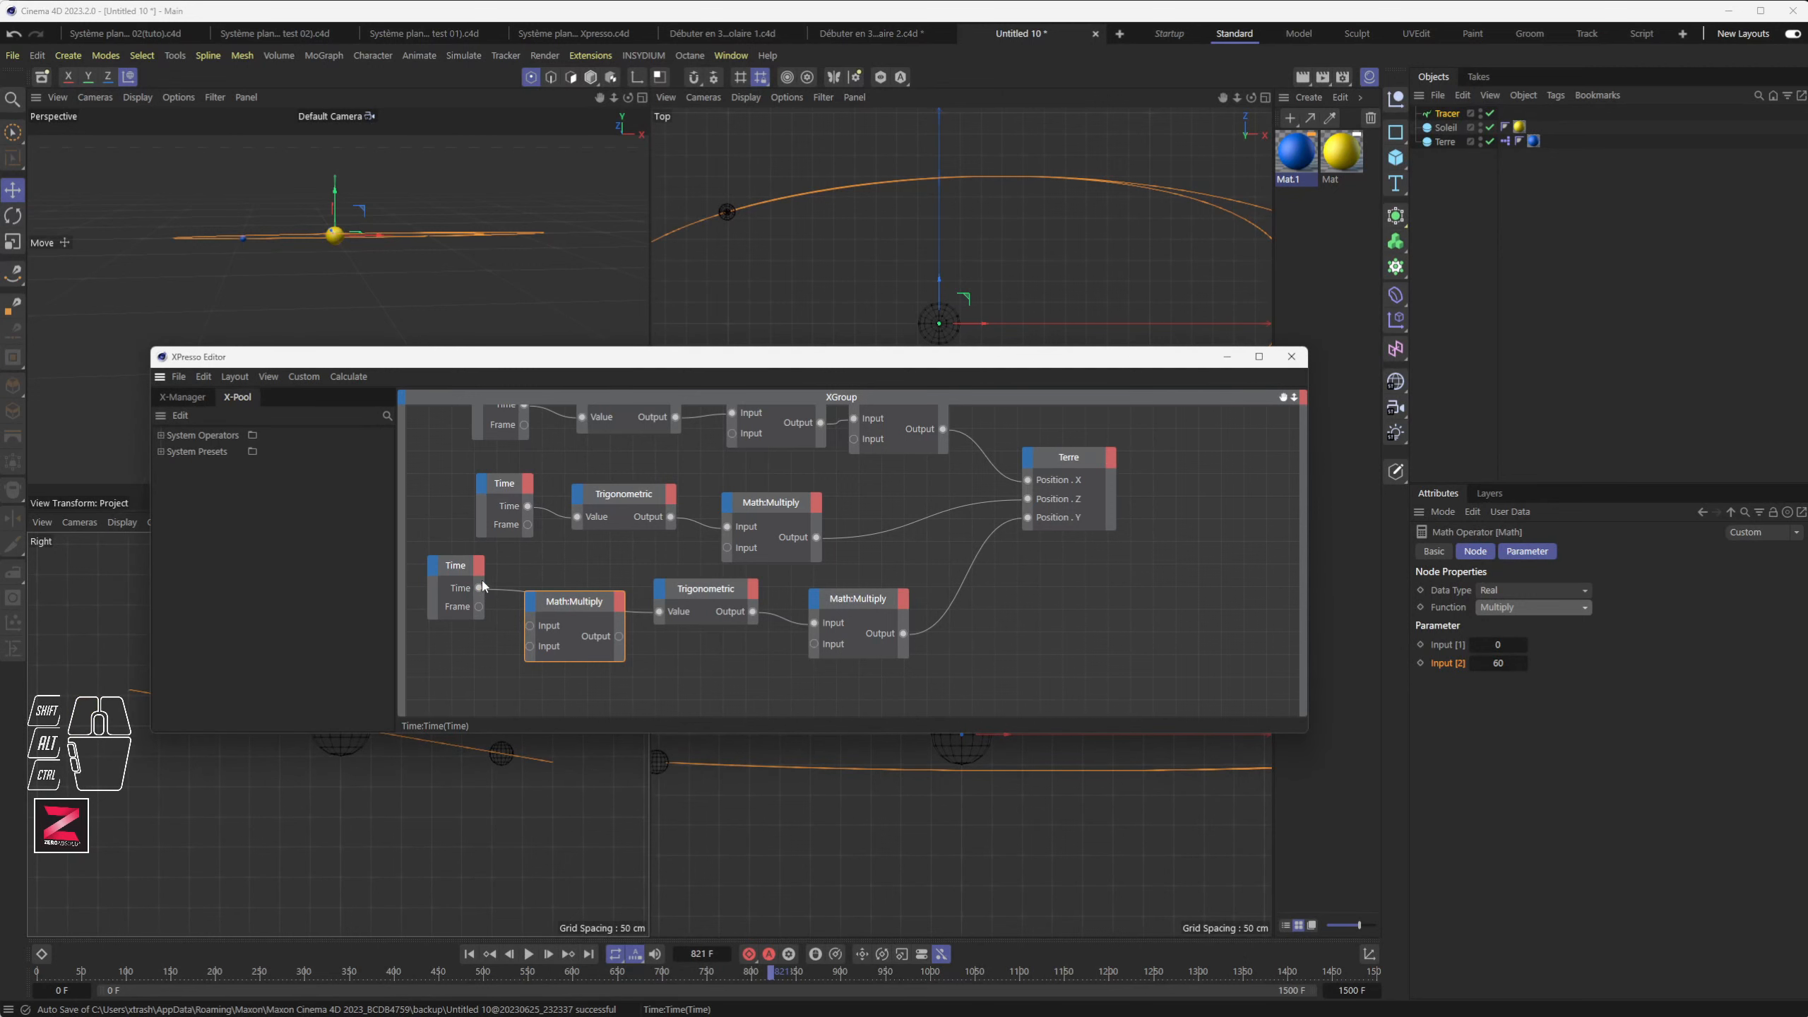
{"action": "left_click_drag", "start_coordinate": [613, 347], "coordinate": [613, 222]}
{"action": "left_click_drag", "start_coordinate": [498, 317], "coordinate": [458, 319]}
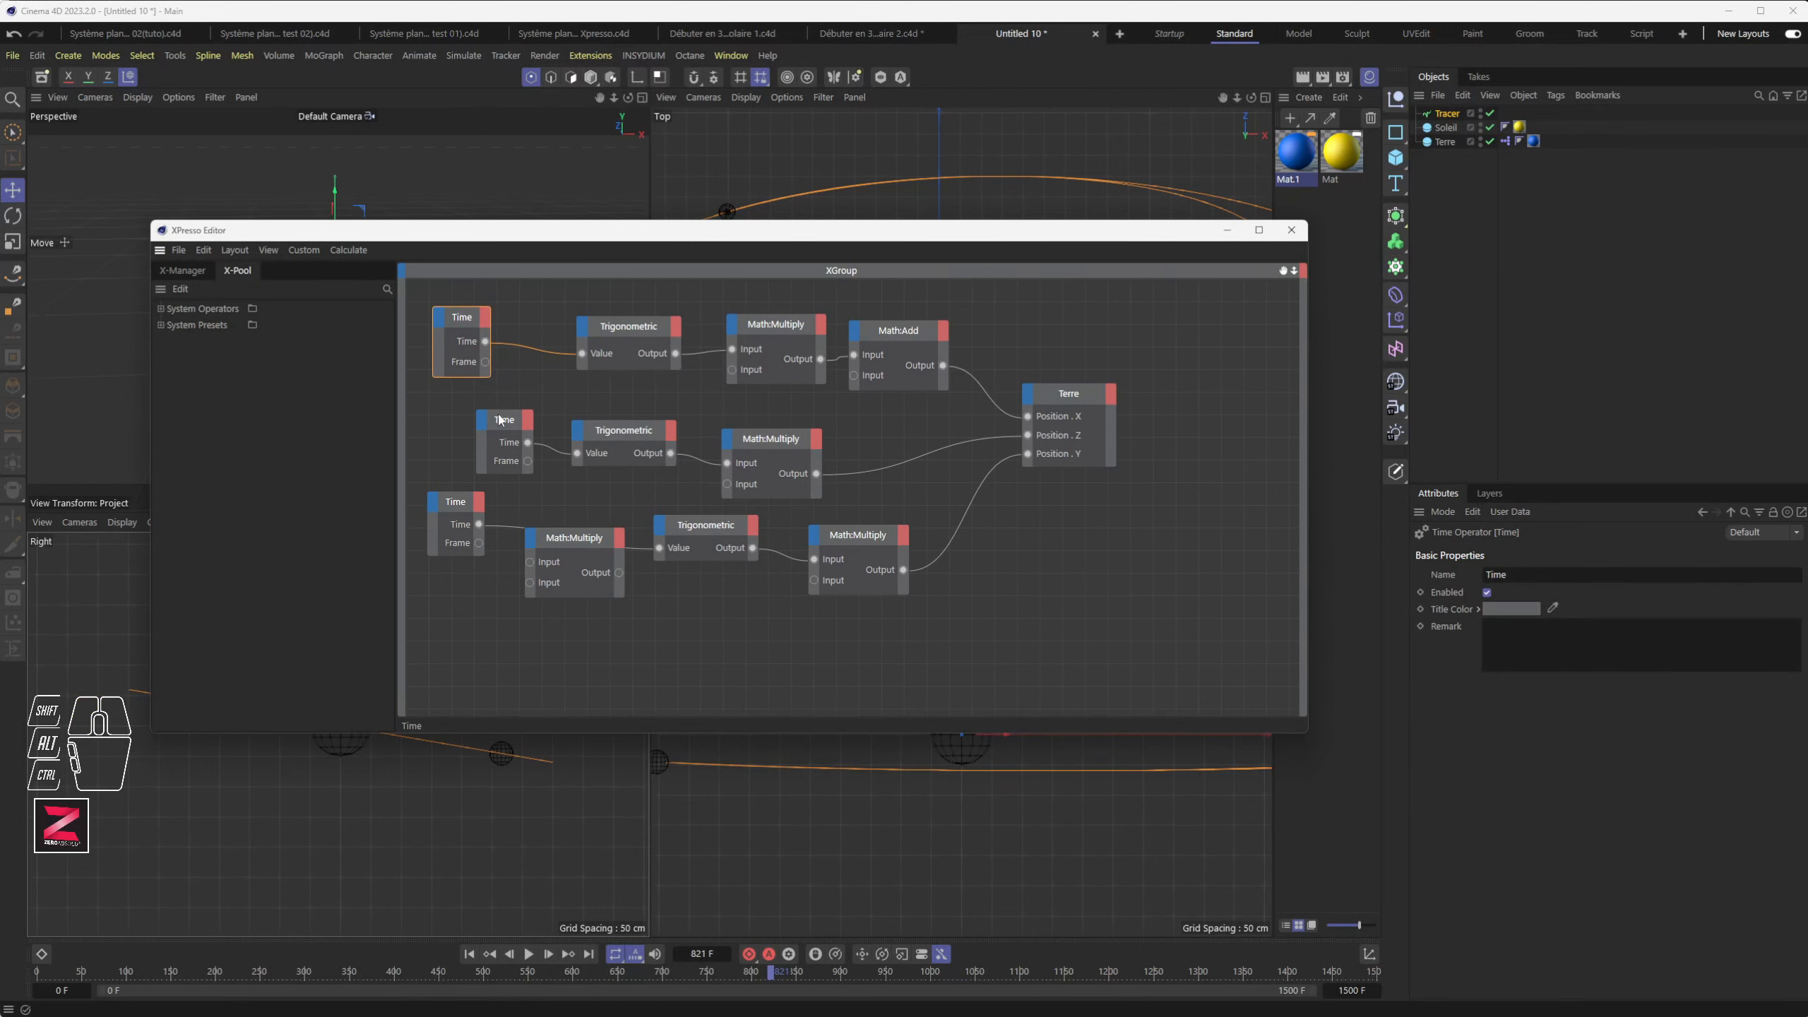
{"action": "left_click_drag", "start_coordinate": [502, 416], "coordinate": [462, 409]}
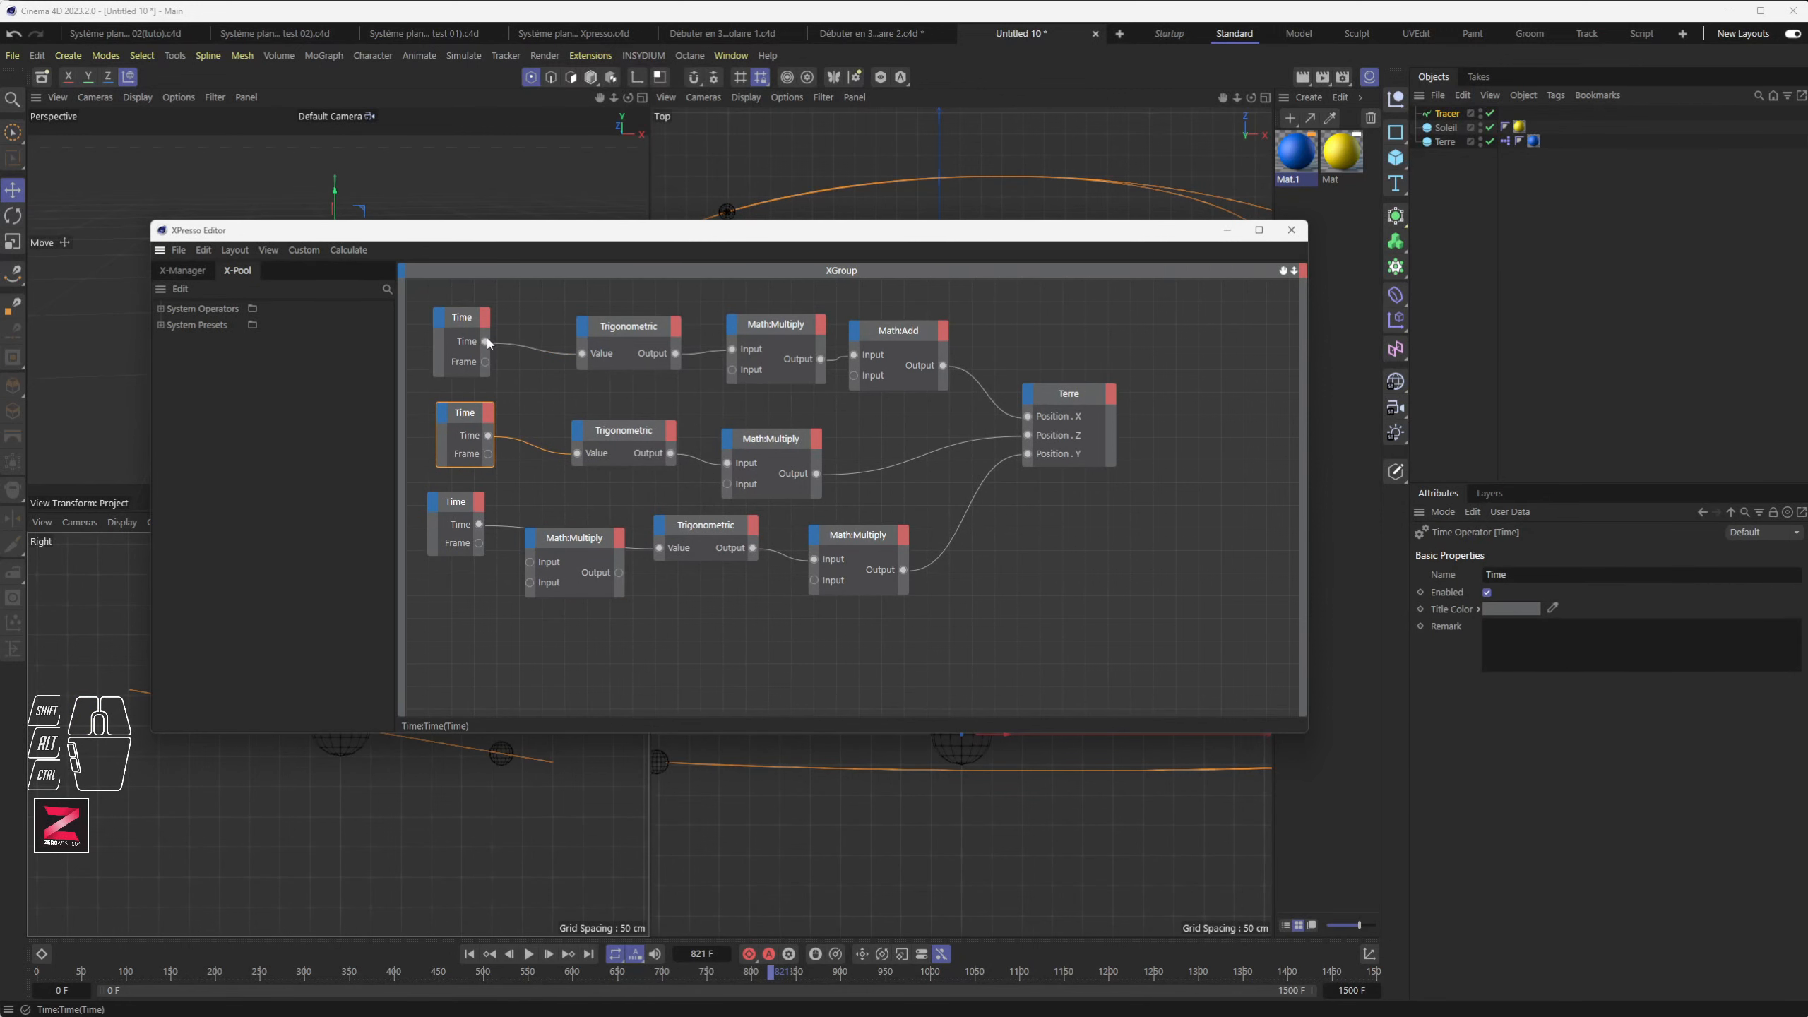
{"action": "left_click_drag", "start_coordinate": [576, 455], "coordinate": [577, 454]}
{"action": "left_click_drag", "start_coordinate": [485, 341], "coordinate": [547, 463]}
{"action": "left_click_drag", "start_coordinate": [527, 566], "coordinate": [529, 563]}
{"action": "key", "text": "Delete"}
{"action": "left_click", "coordinate": [467, 503]}
{"action": "key", "text": "Delete"}
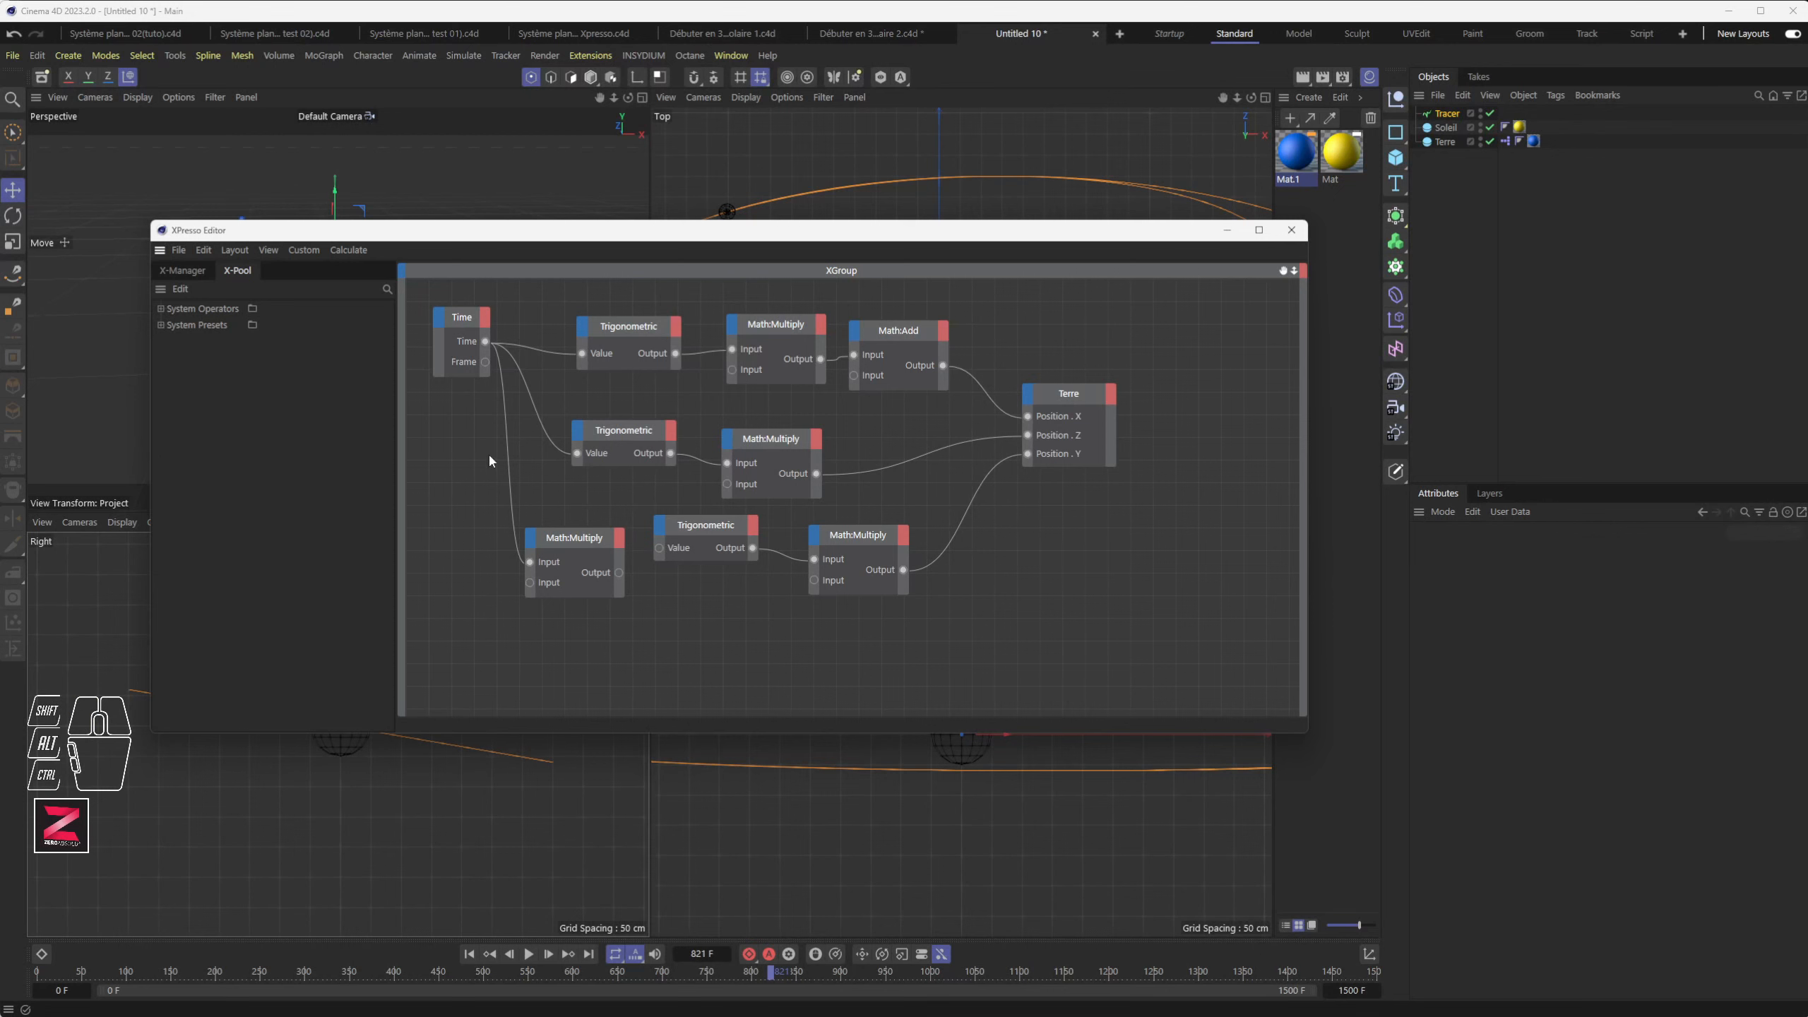
{"action": "left_click_drag", "start_coordinate": [473, 321], "coordinate": [466, 424]}
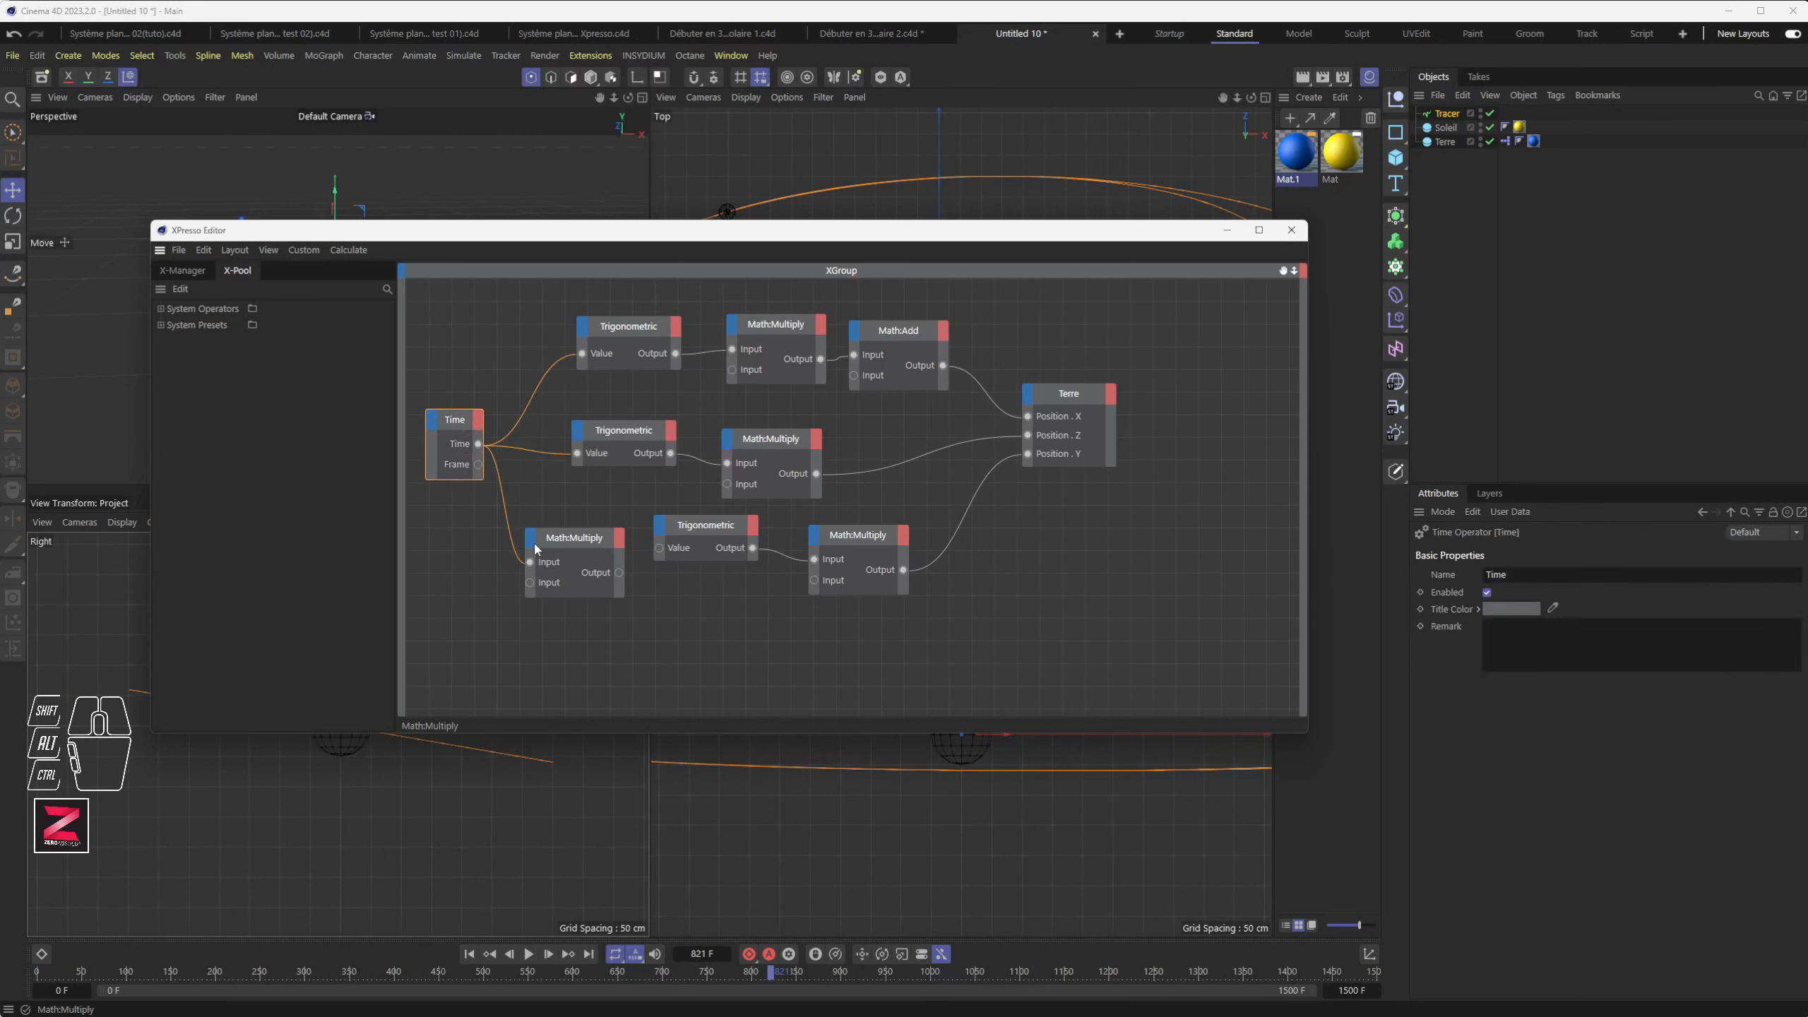
Step: Set Input [2] of the new Math:Multiply node to 4 and connect its output to the third row's Trigonometric value
{"action": "left_click_drag", "start_coordinate": [575, 537], "coordinate": [565, 527]}
{"action": "left_click", "coordinate": [1473, 645]}
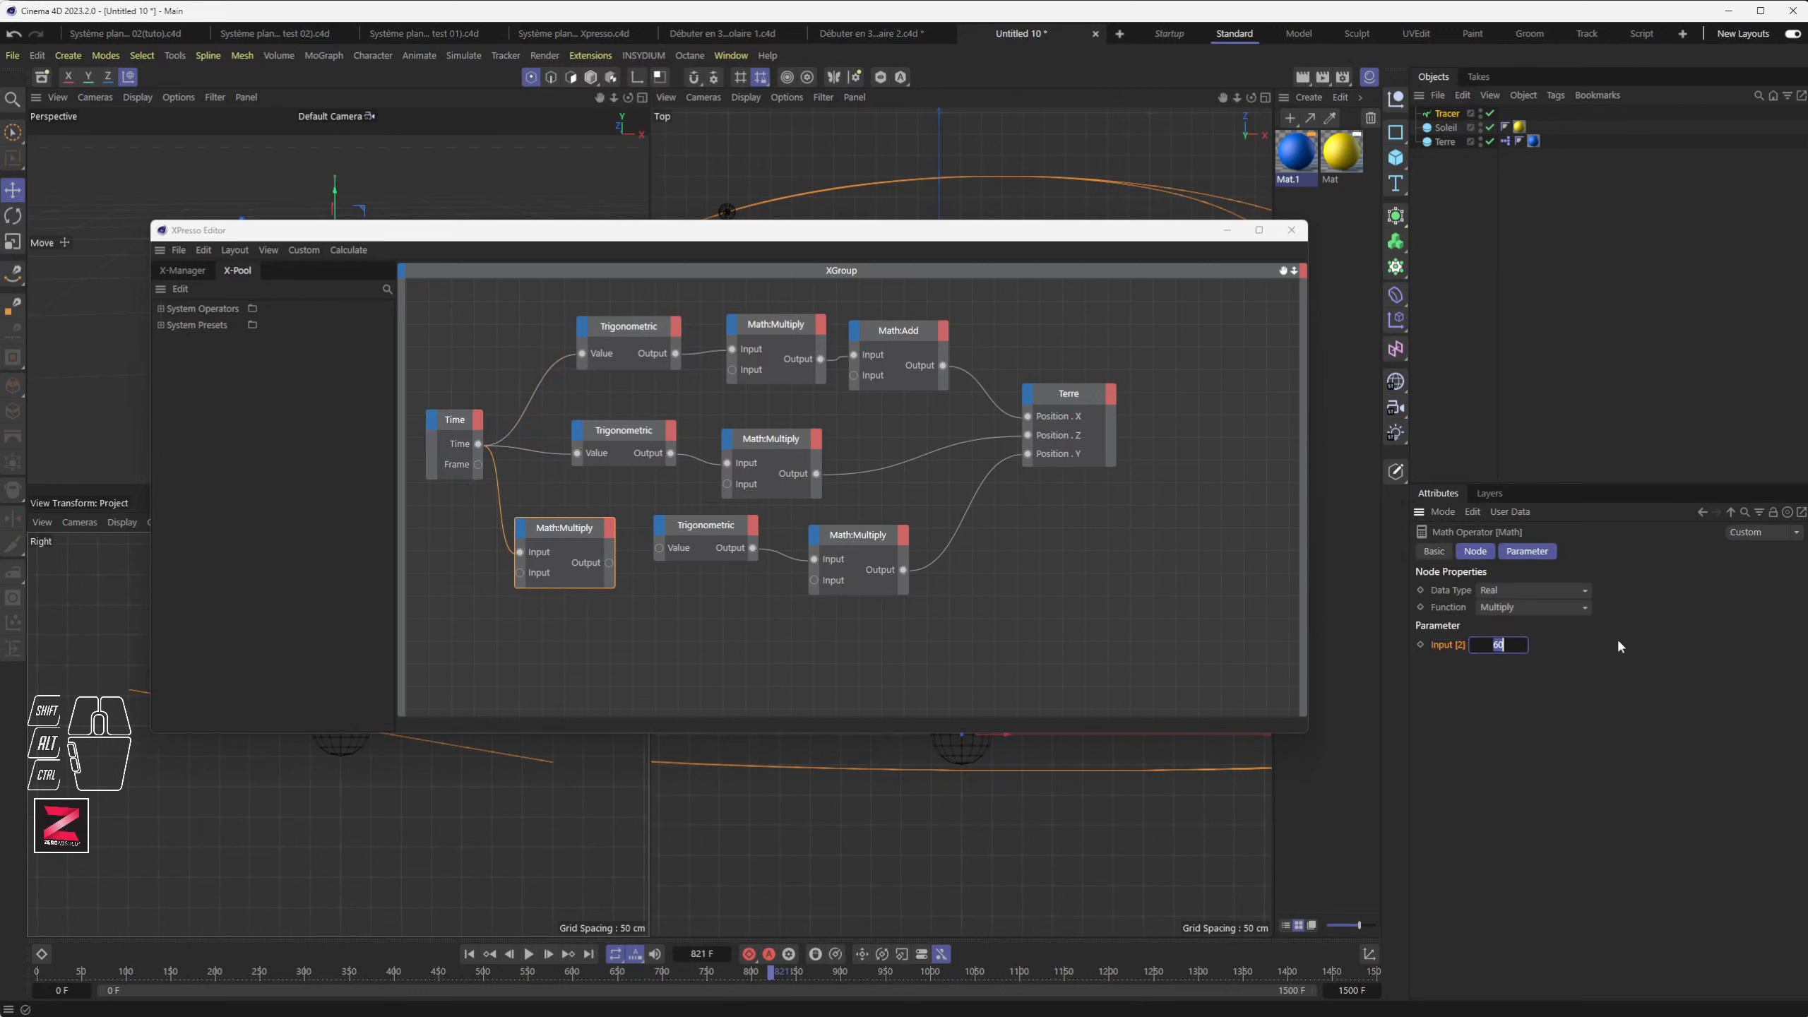
{"action": "key", "text": "Return"}
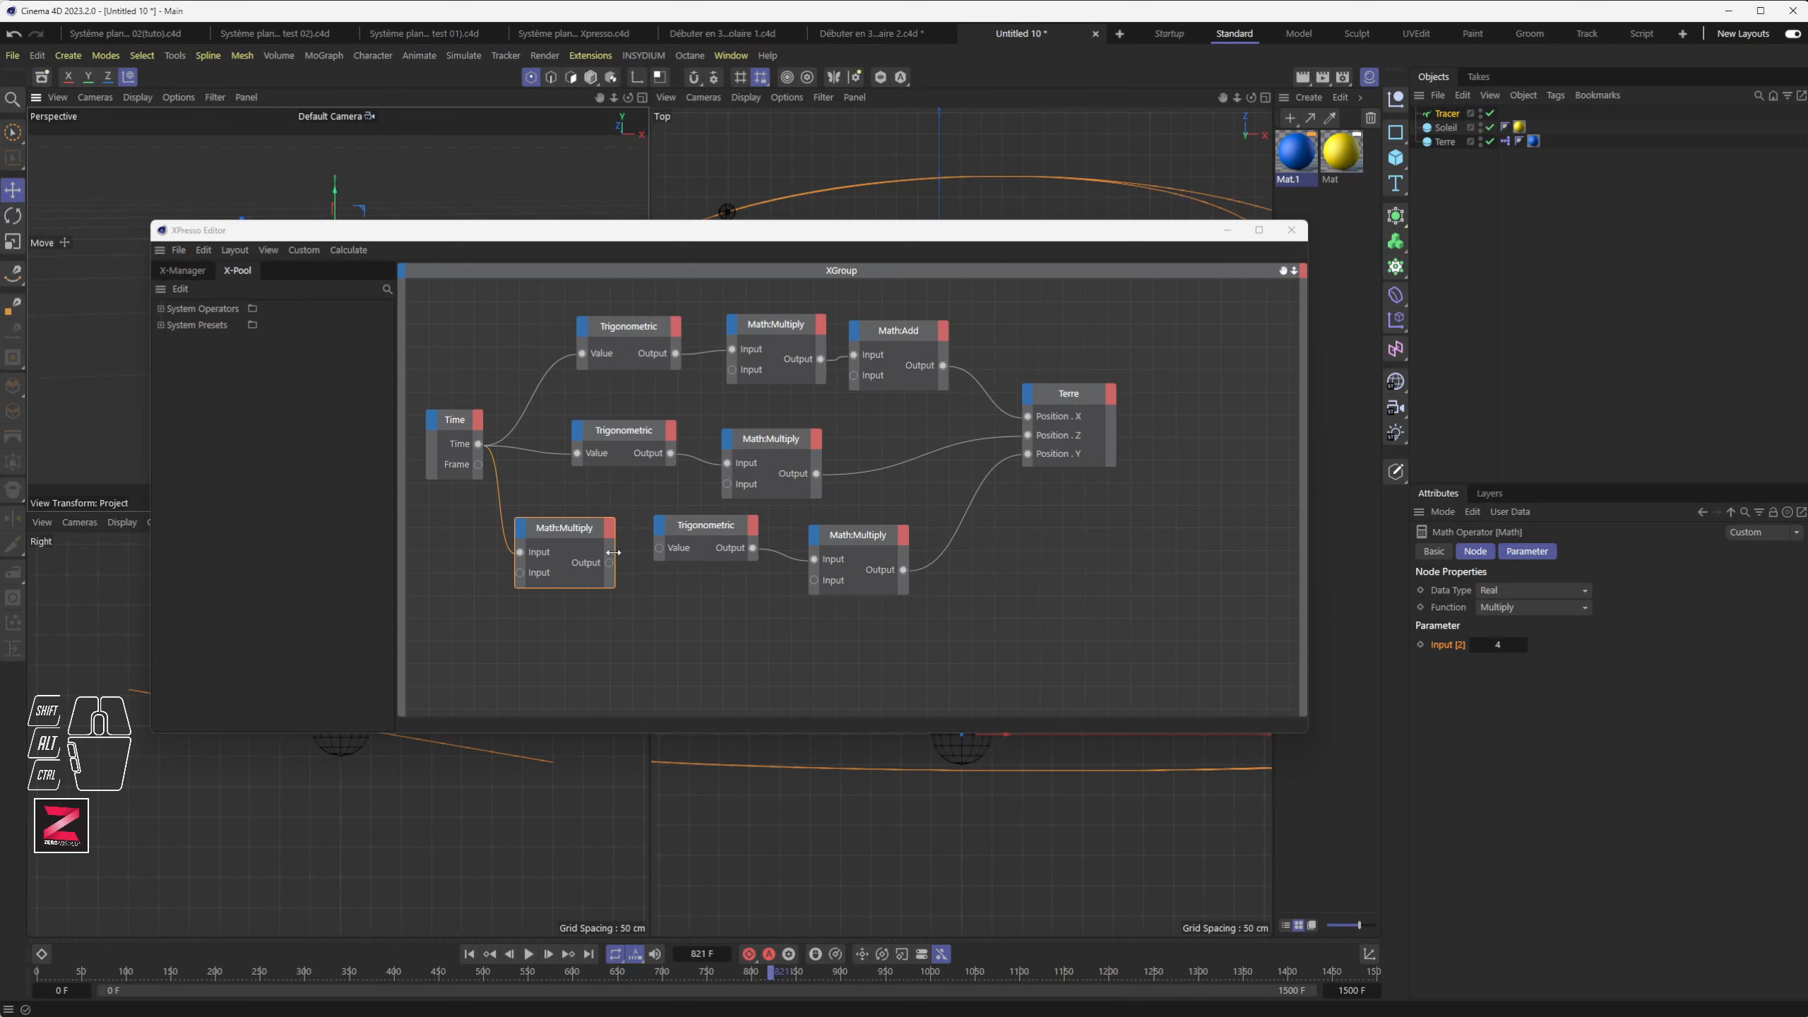
{"action": "left_click_drag", "start_coordinate": [610, 562], "coordinate": [659, 548]}
Step: Space out the third row's Trigonometric and final Math:Multiply nodes, and move the XPresso Editor clear of the Right and Front views
{"action": "left_click", "coordinate": [708, 527]}
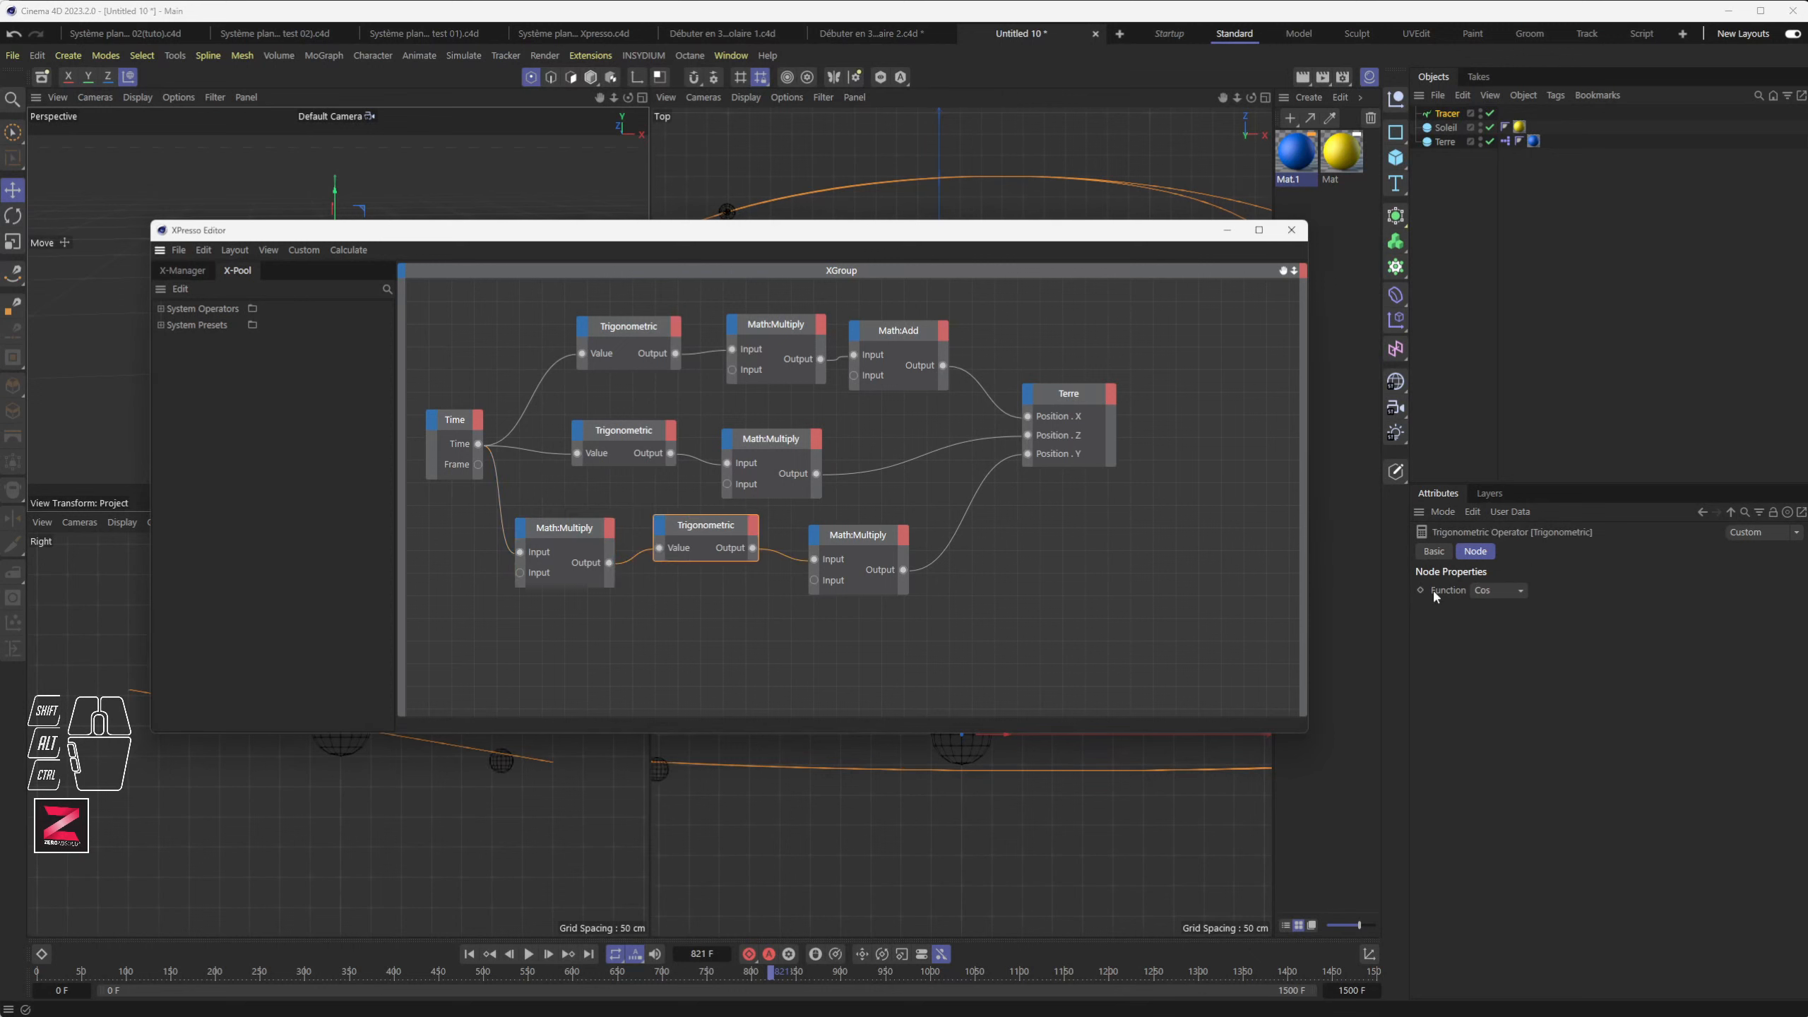
{"action": "left_click_drag", "start_coordinate": [845, 538], "coordinate": [870, 536]}
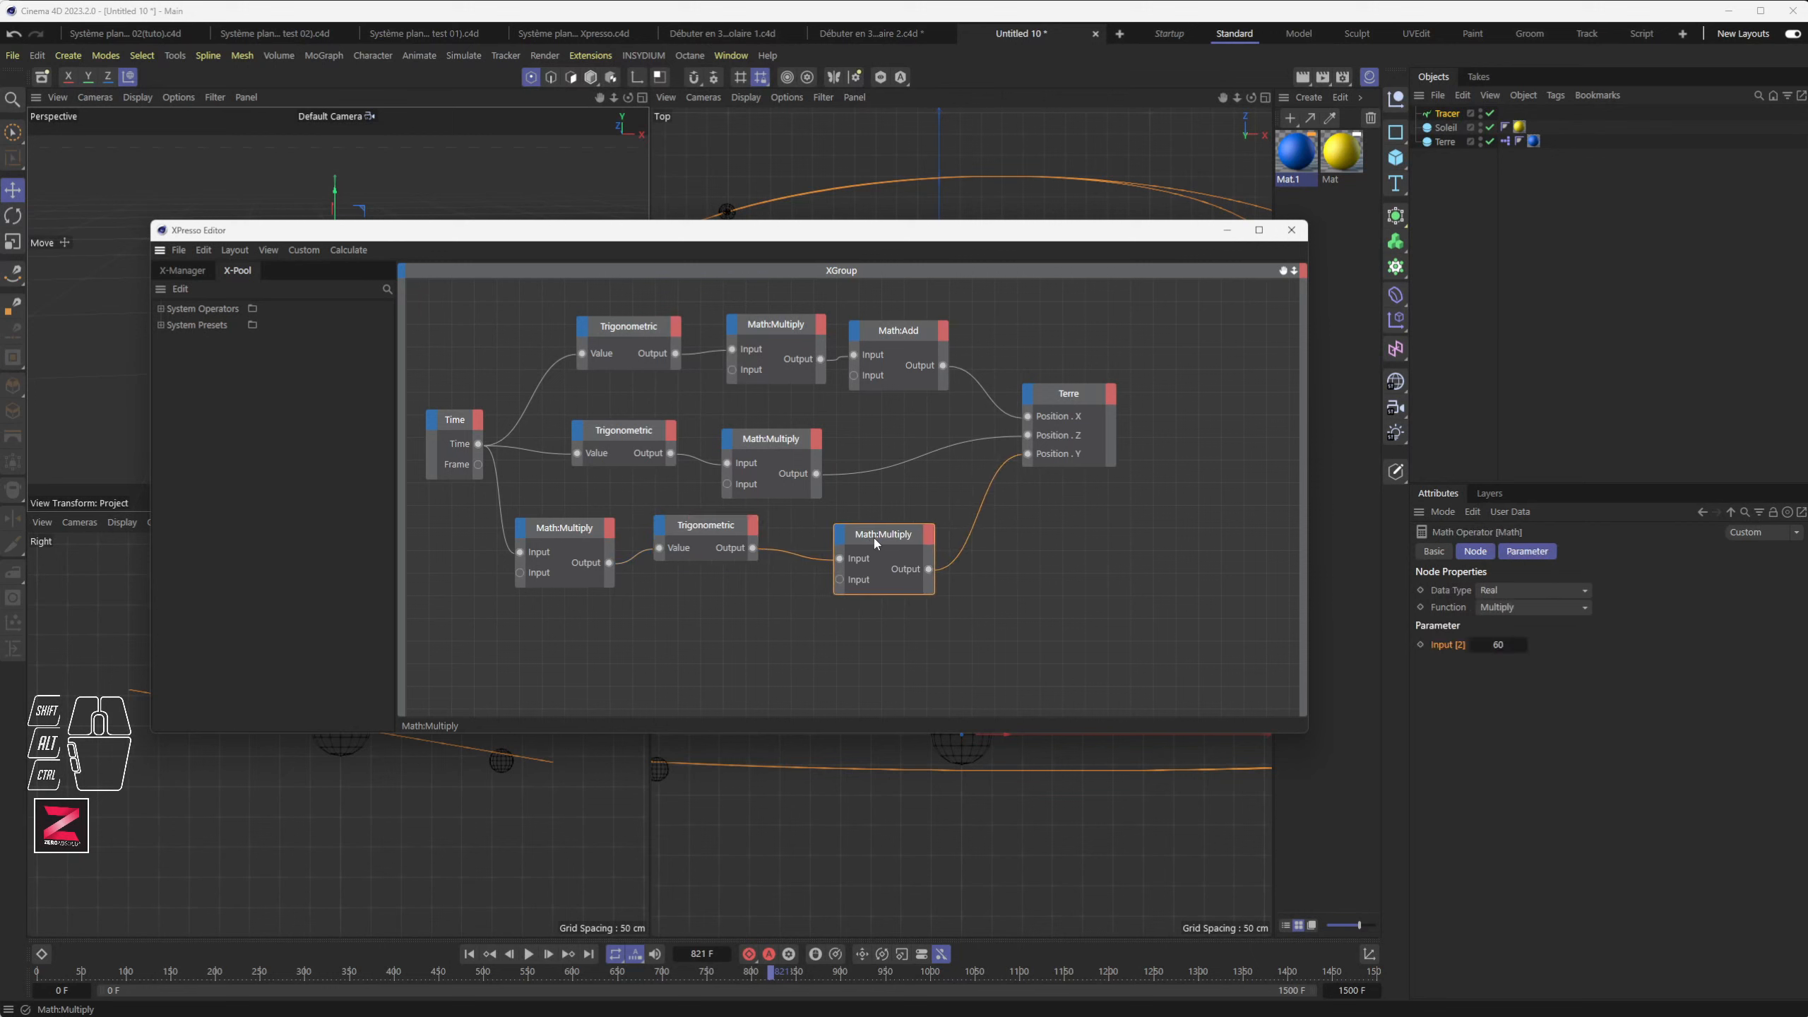
{"action": "left_click_drag", "start_coordinate": [726, 536], "coordinate": [749, 541]}
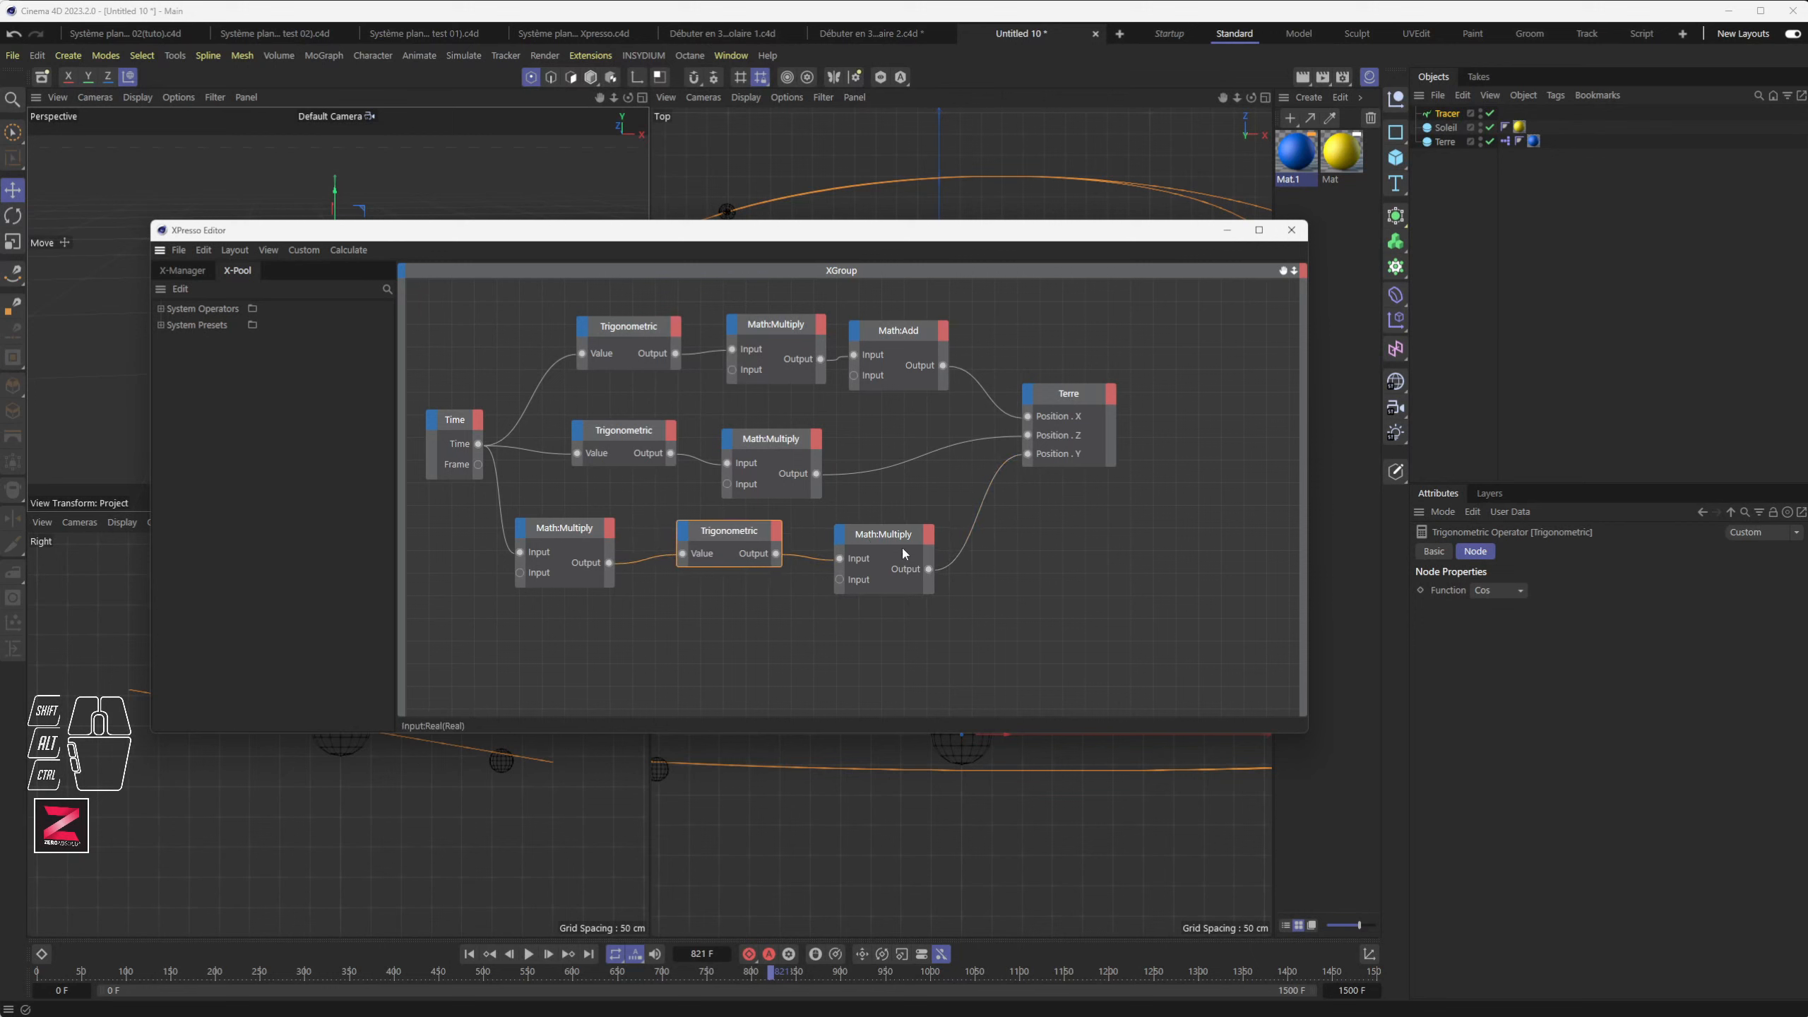
{"action": "left_click", "coordinate": [922, 552]}
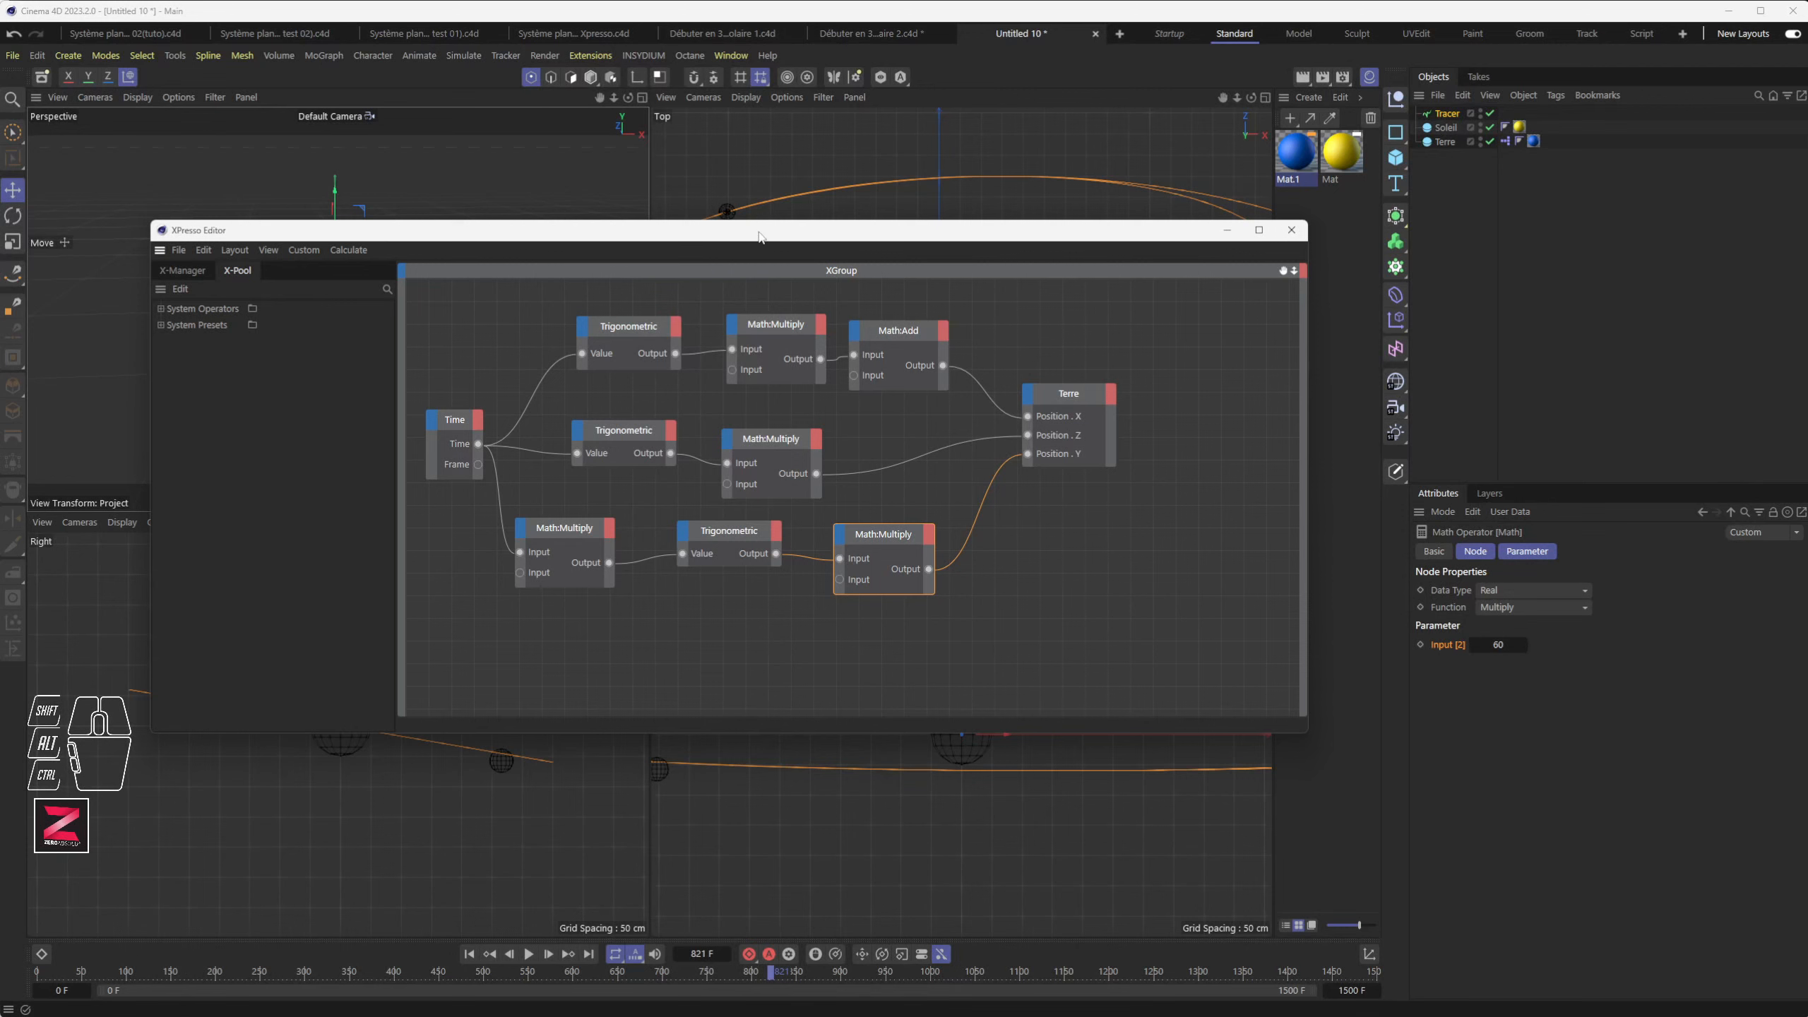
{"action": "left_click_drag", "start_coordinate": [759, 237], "coordinate": [952, 132]}
{"action": "left_click_drag", "start_coordinate": [912, 139], "coordinate": [801, 55]}
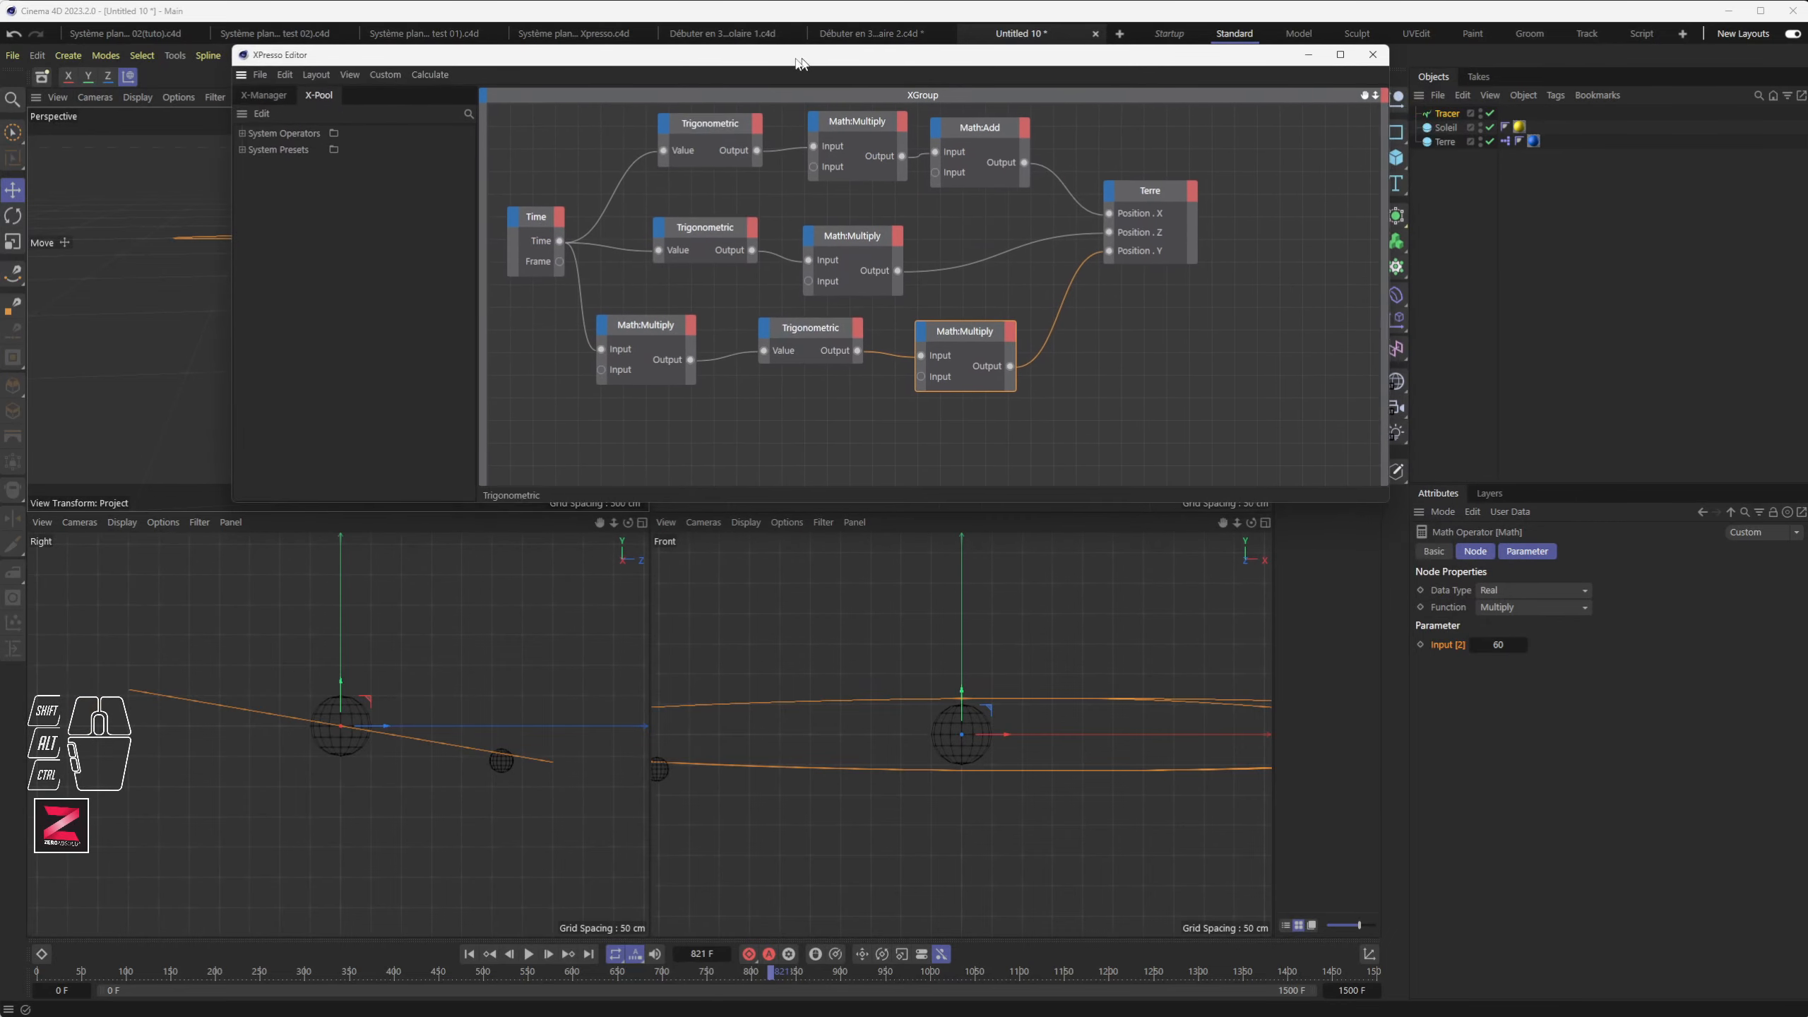
Step: Play the animation from the first frame, examine Terre's path in the Right, Front and Perspective views, and stop at frame 150
{"action": "left_click", "coordinate": [469, 953]}
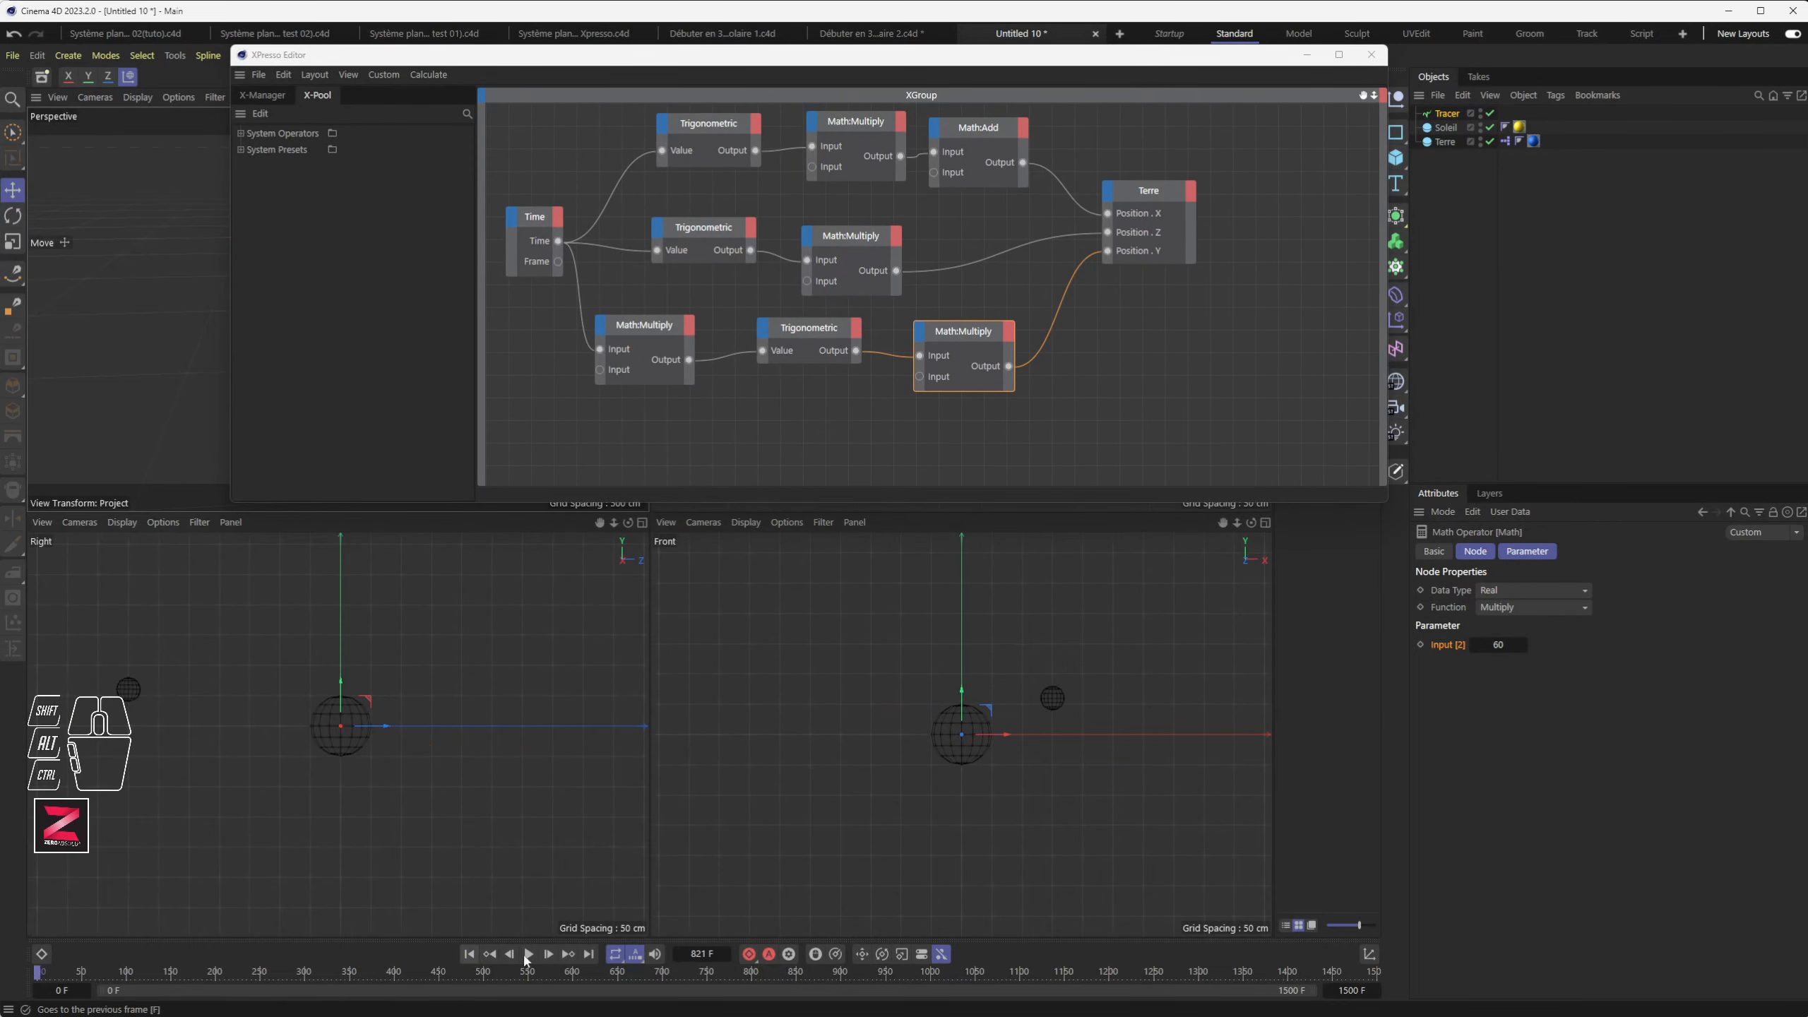
{"action": "left_click", "coordinate": [528, 953]}
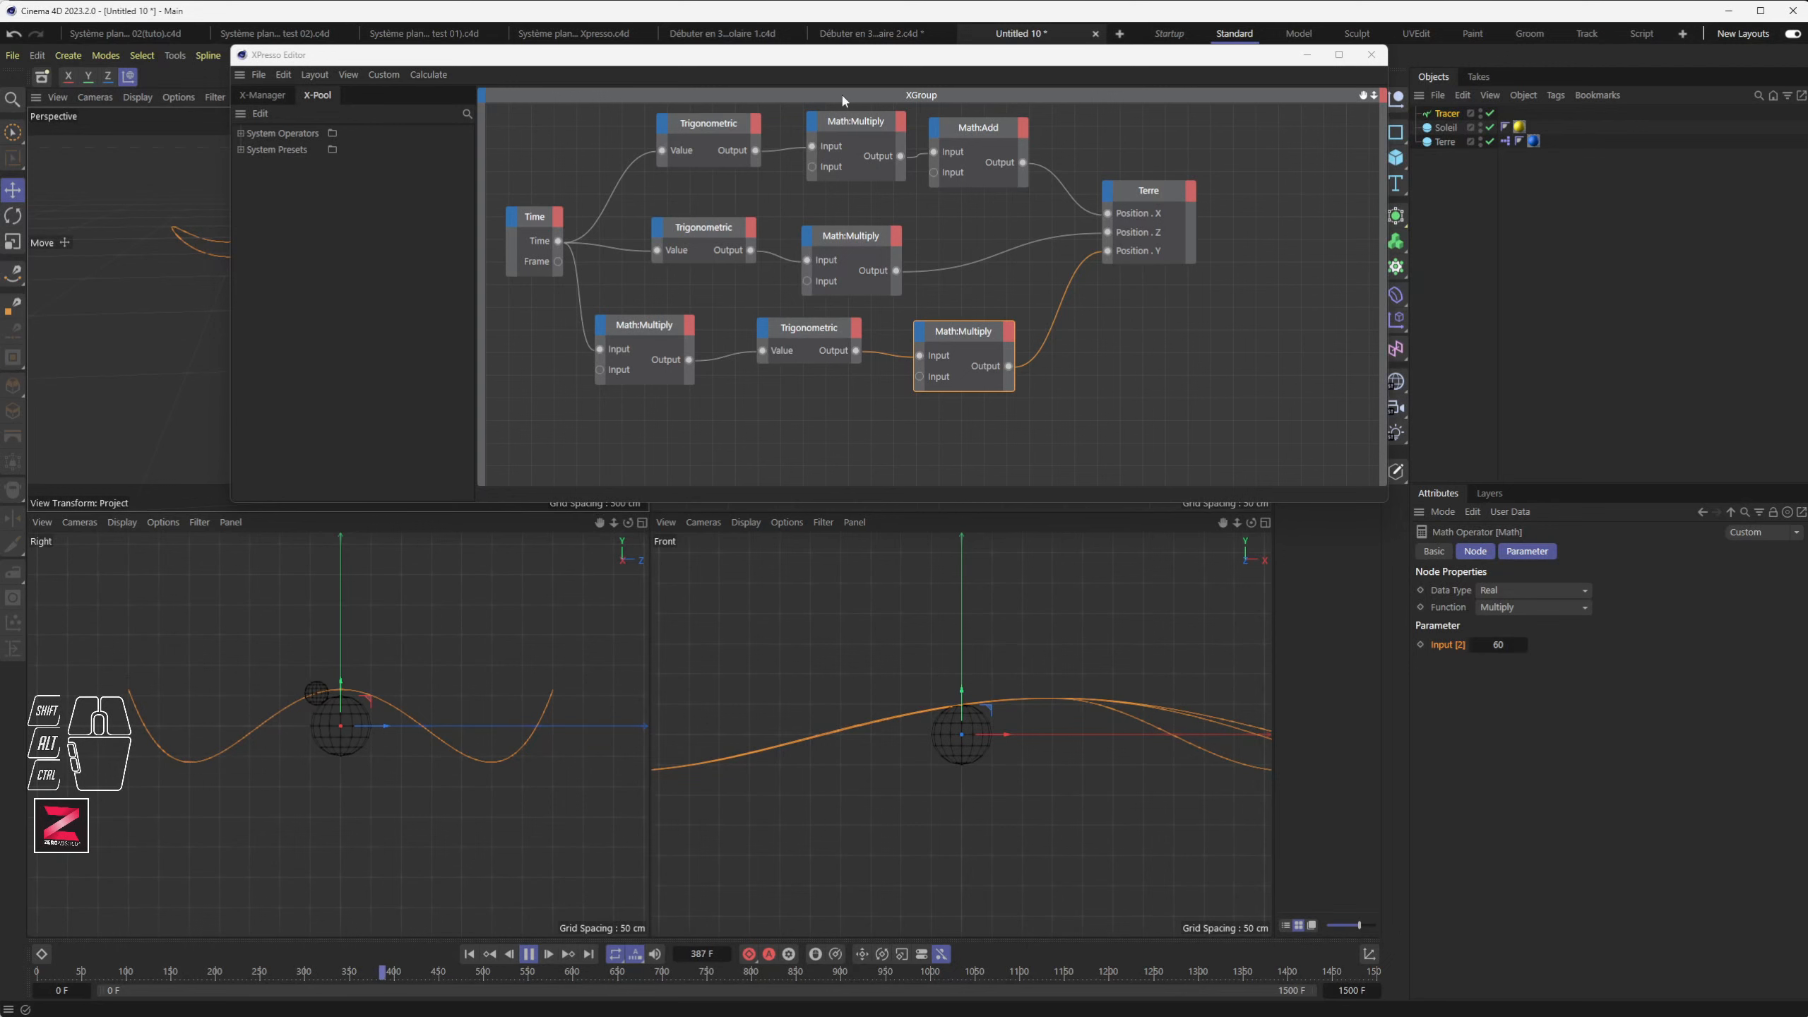
{"action": "left_click_drag", "start_coordinate": [838, 54], "coordinate": [1134, 419]}
{"action": "middle_click", "coordinate": [331, 303]}
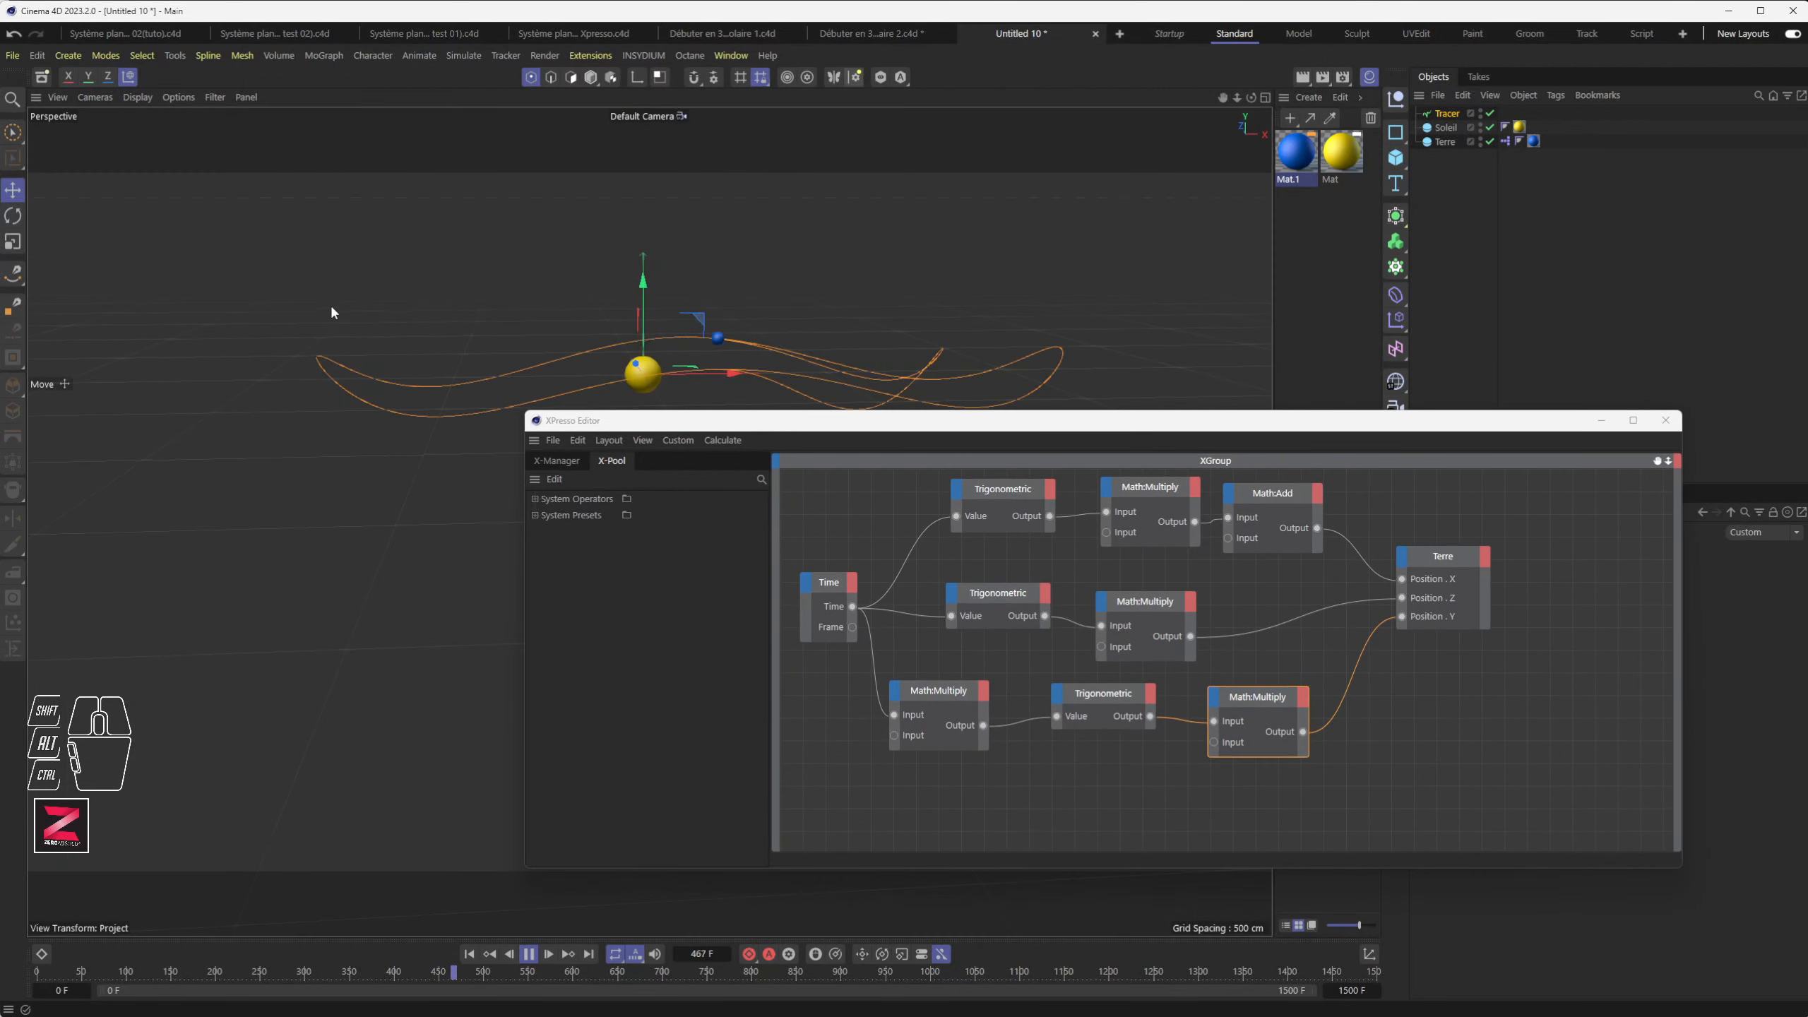
{"action": "left_click_drag", "start_coordinate": [663, 427], "coordinate": [384, 480]}
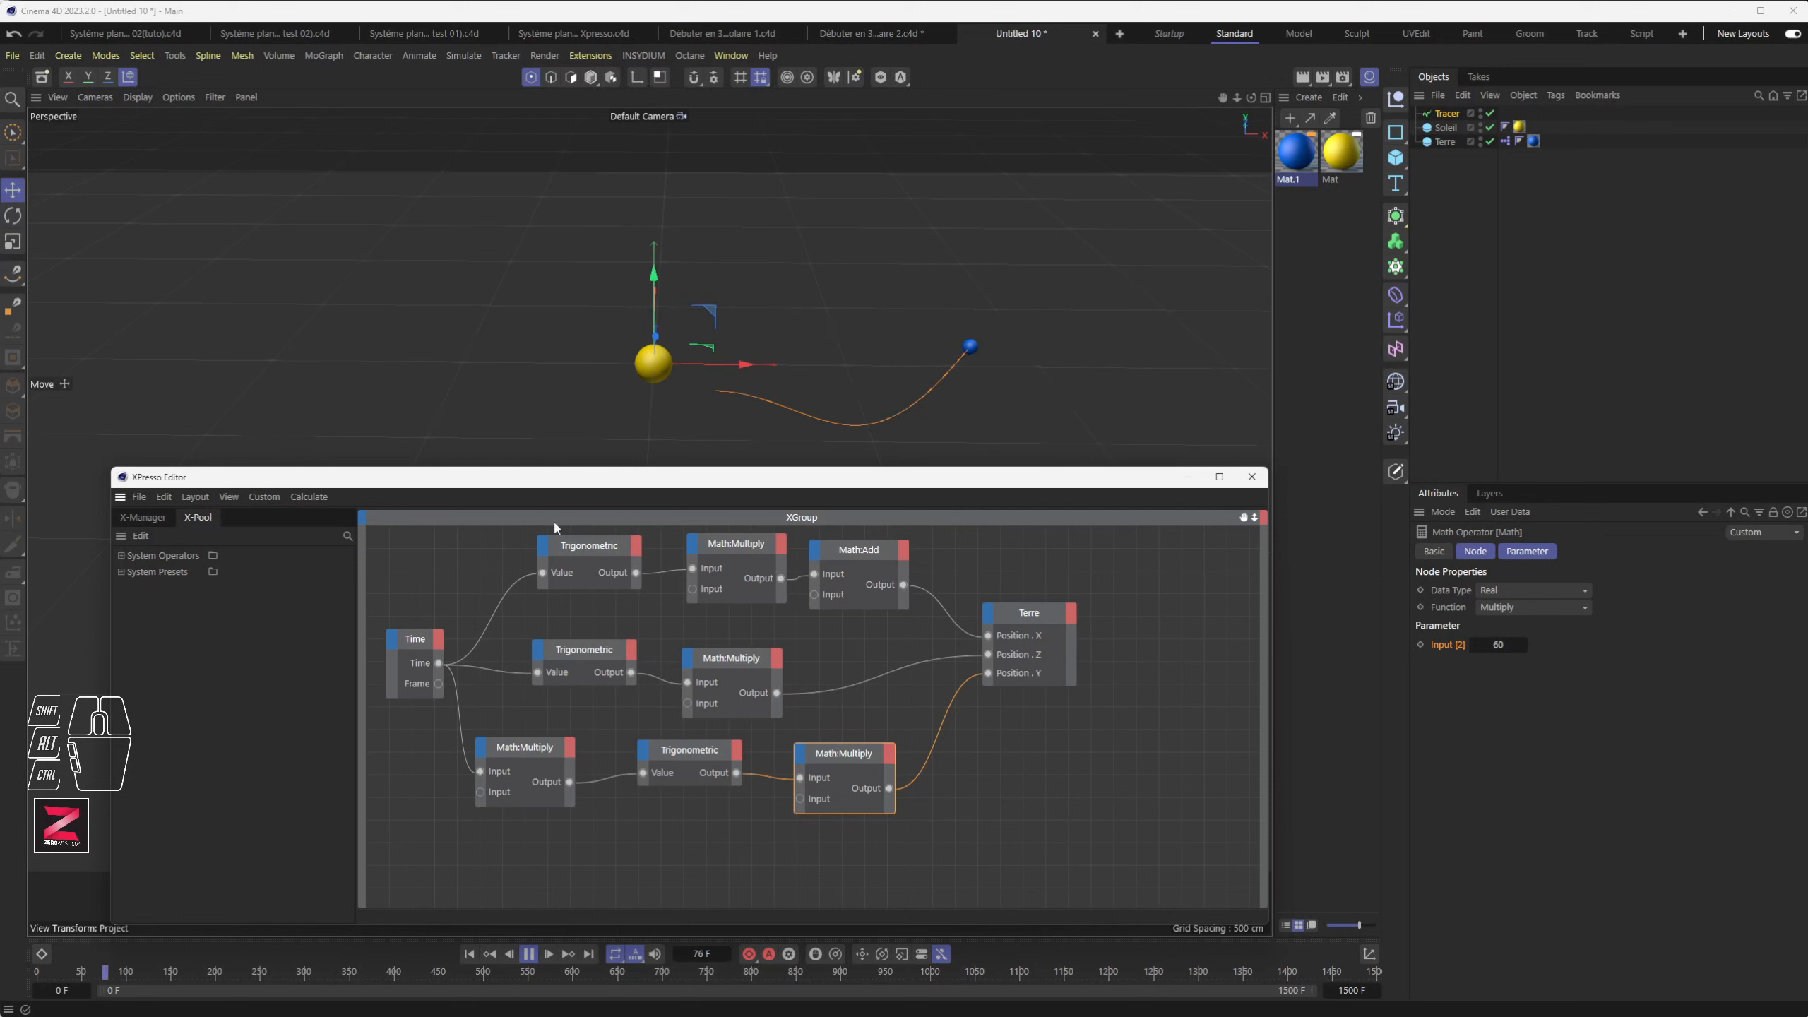
{"action": "left_click", "coordinate": [528, 953]}
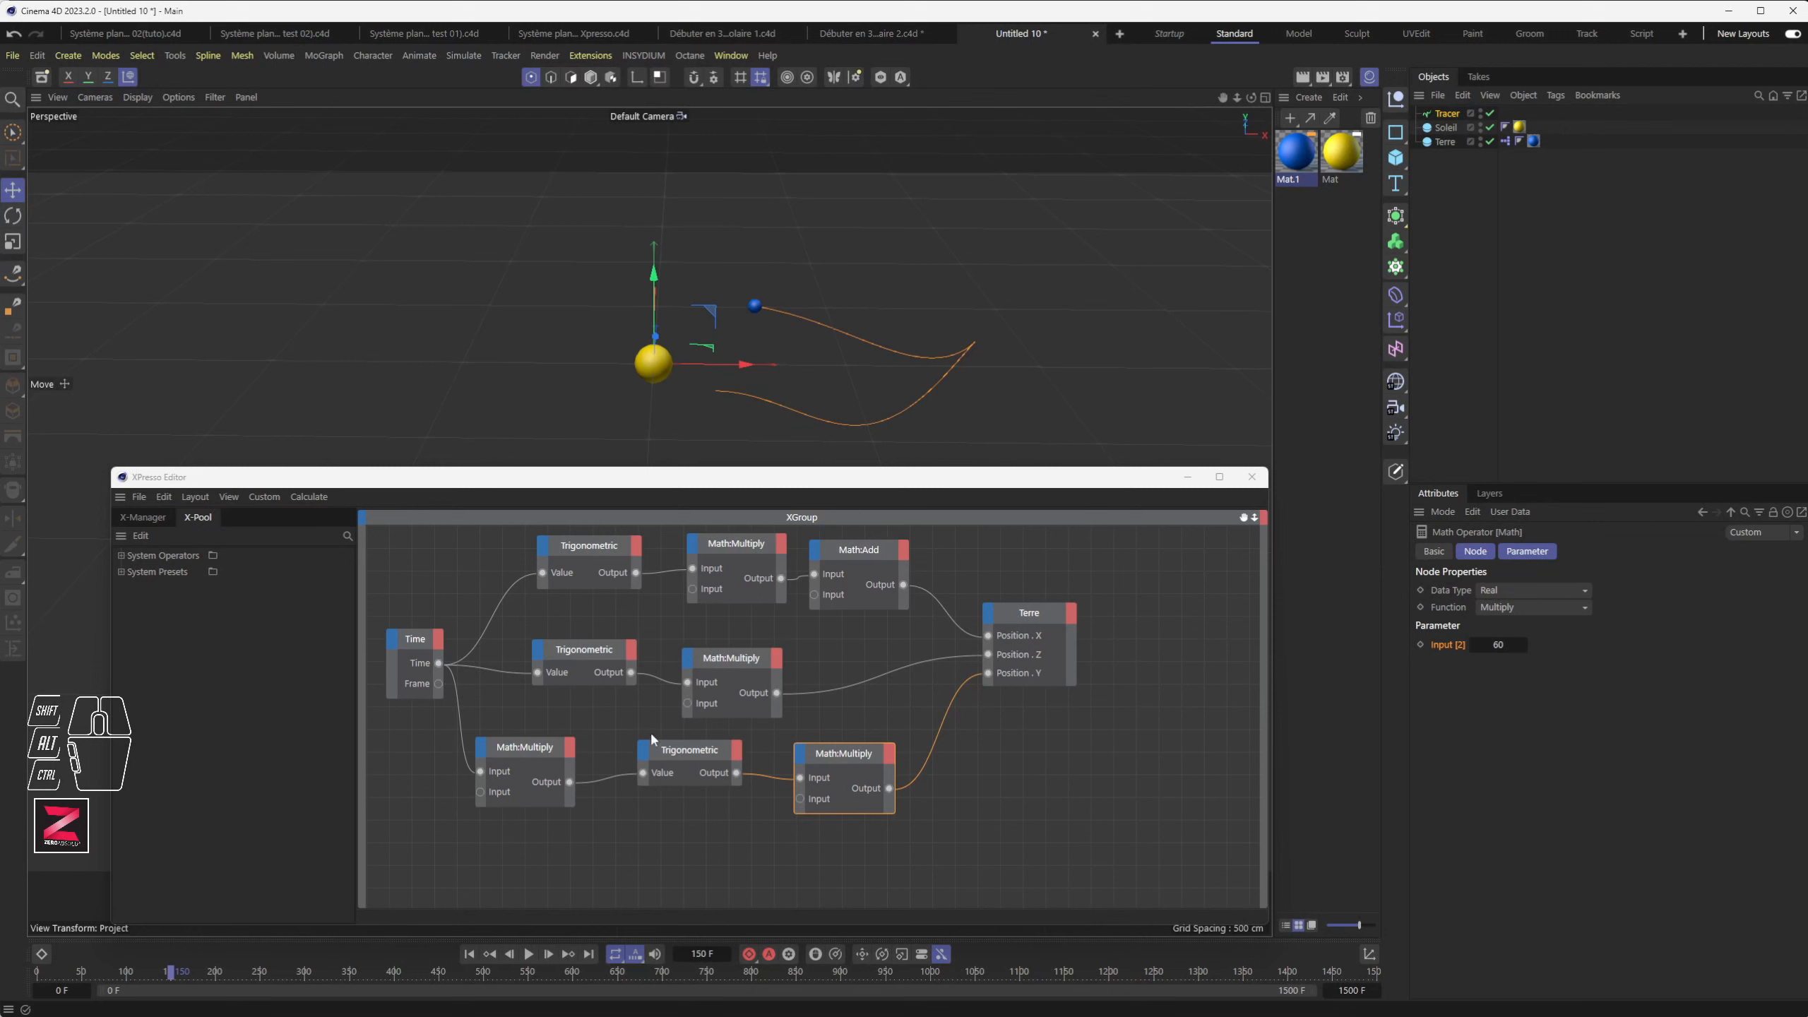
Step: Enlarge the XPresso Editor upward to make free space above the first Trigonometric row
{"action": "left_click_drag", "start_coordinate": [650, 465], "coordinate": [650, 538]}
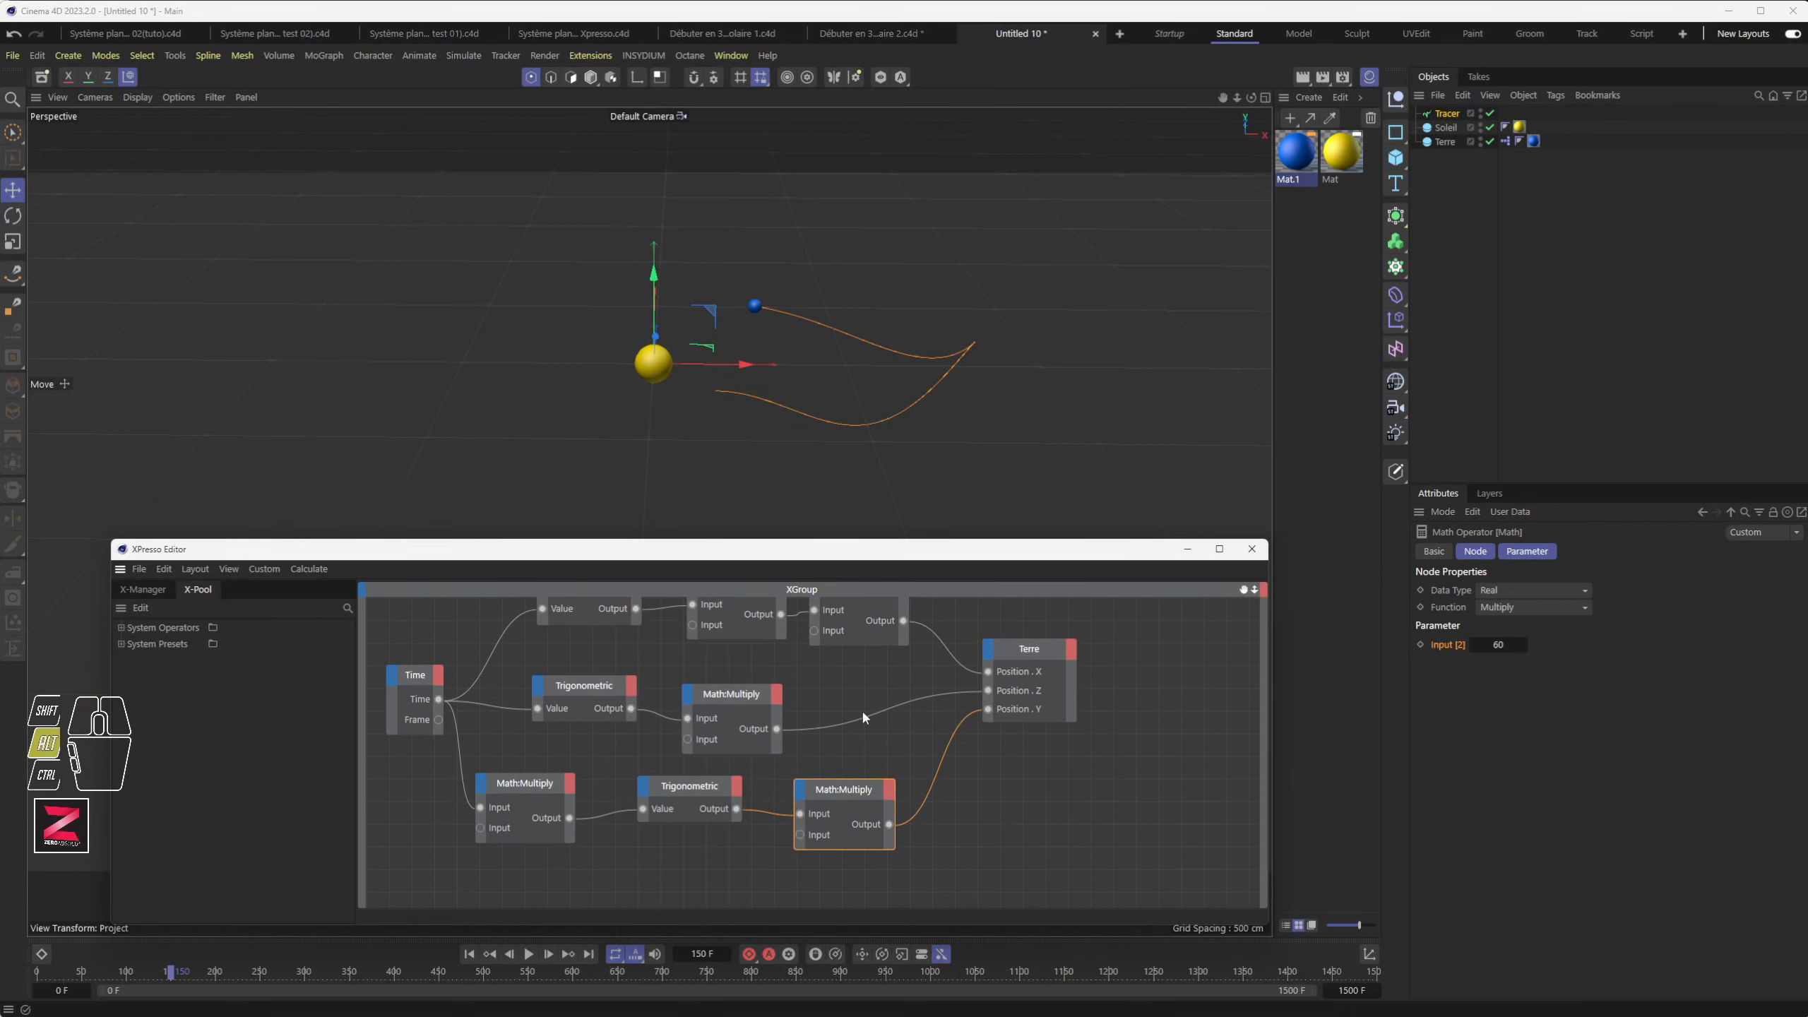
{"action": "middle_click_drag", "start_coordinate": [848, 694], "coordinate": [869, 701], "text": "alt"}
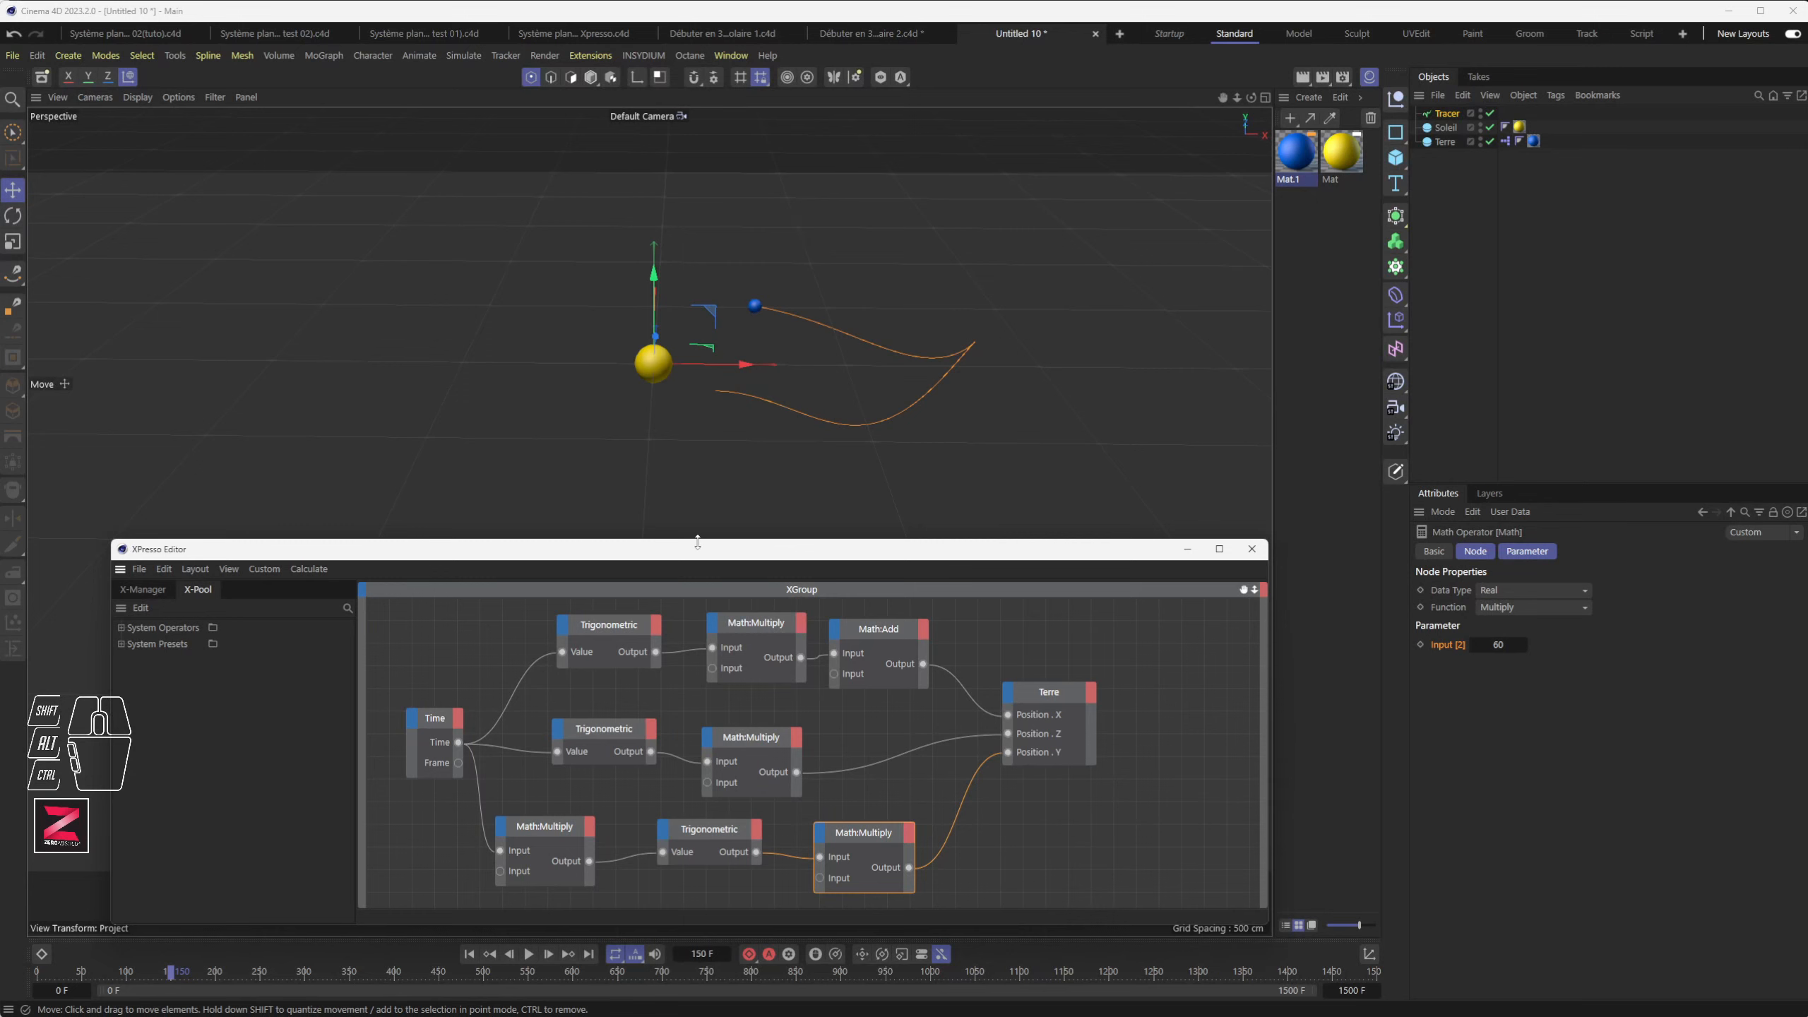
{"action": "left_click_drag", "start_coordinate": [769, 538], "coordinate": [769, 472]}
{"action": "left_click_drag", "start_coordinate": [1048, 664], "coordinate": [1048, 699]}
{"action": "left_click_drag", "start_coordinate": [940, 475], "coordinate": [918, 220]}
Step: Duplicate the Position X and Position Z rows' Trigonometric, Math:Multiply and Math:Add nodes, placing the five copies clear above the originals
{"action": "left_click_drag", "start_coordinate": [523, 402], "coordinate": [941, 618]}
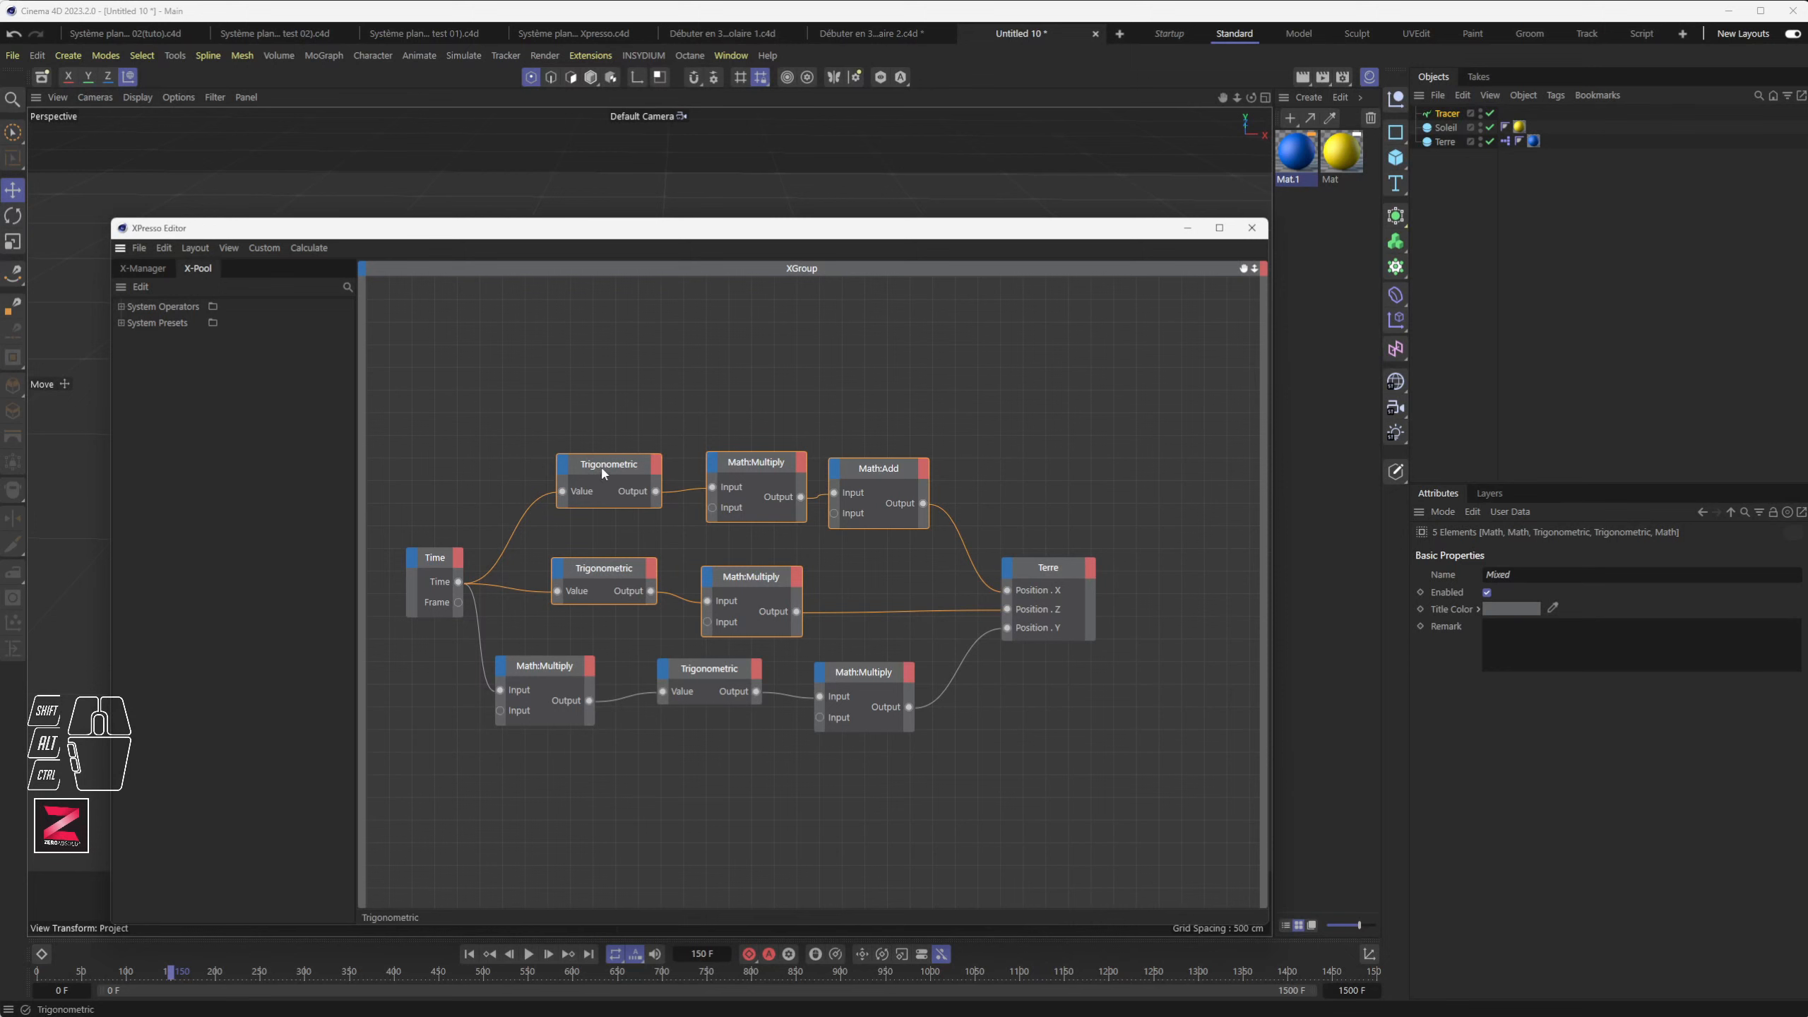
{"action": "left_click_drag", "start_coordinate": [610, 472], "coordinate": [615, 310], "text": "ctrl"}
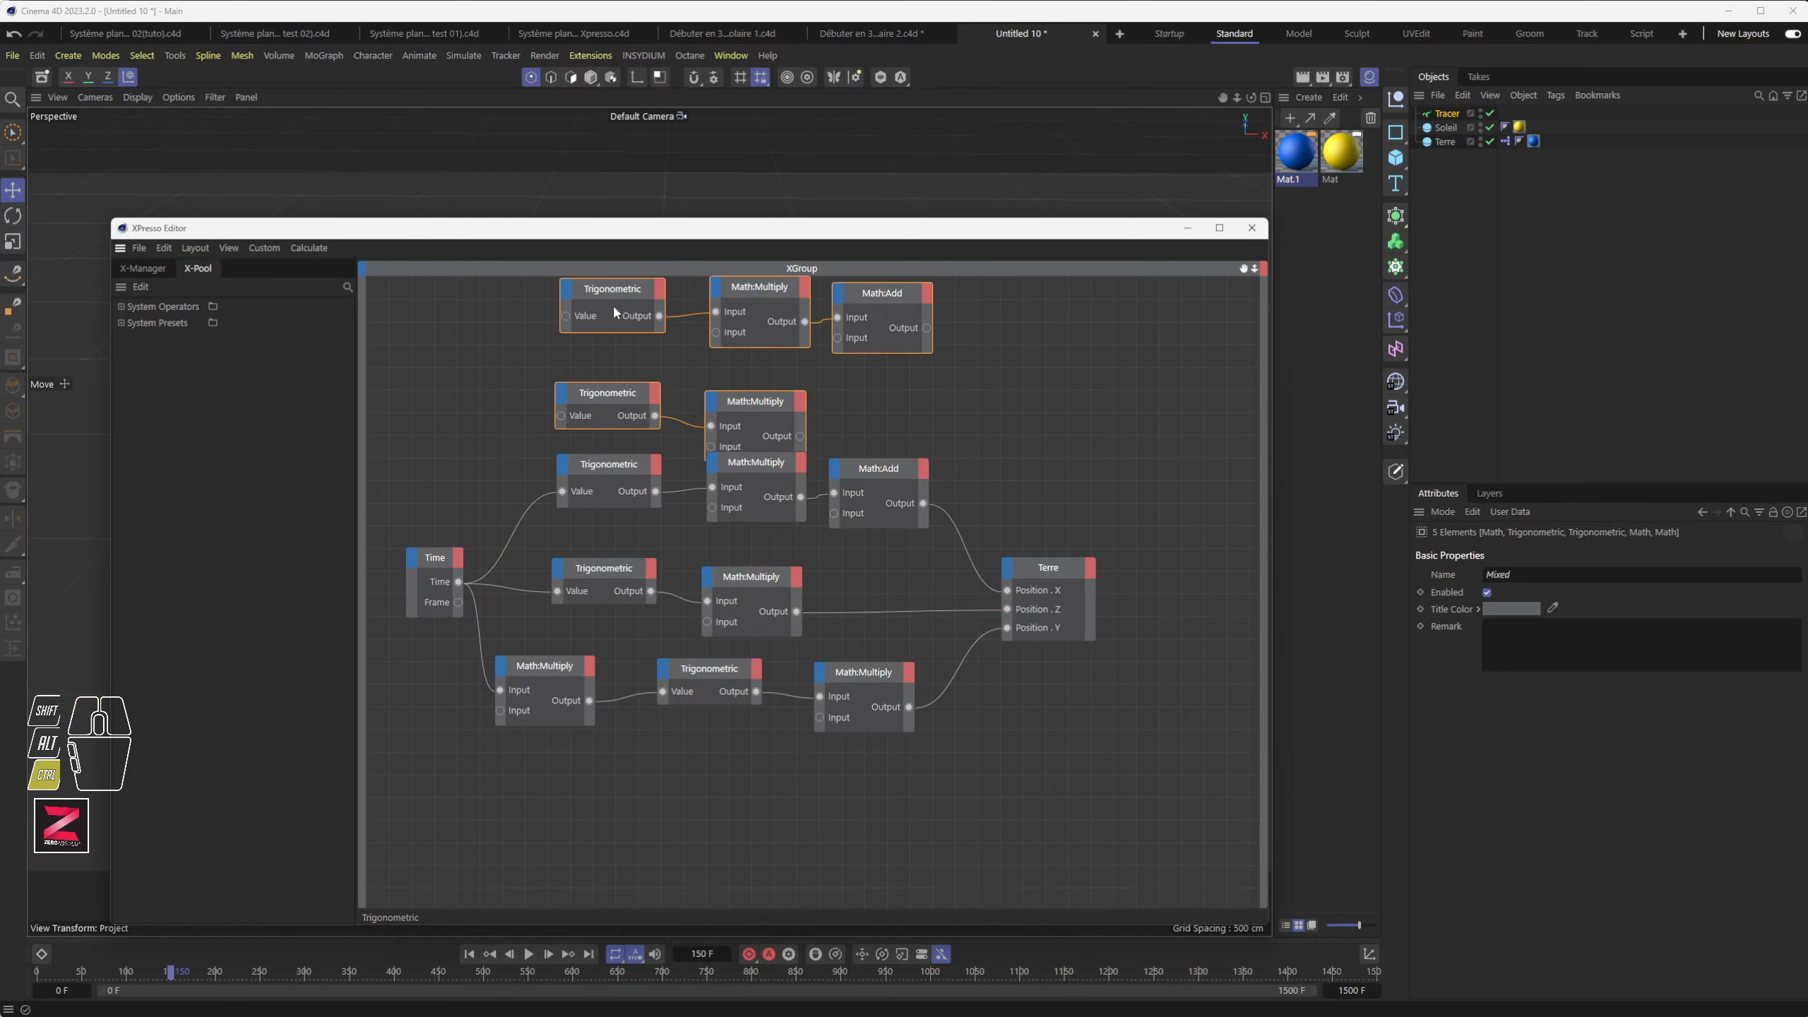
{"action": "middle_click_drag", "start_coordinate": [787, 285], "coordinate": [785, 362], "text": "alt"}
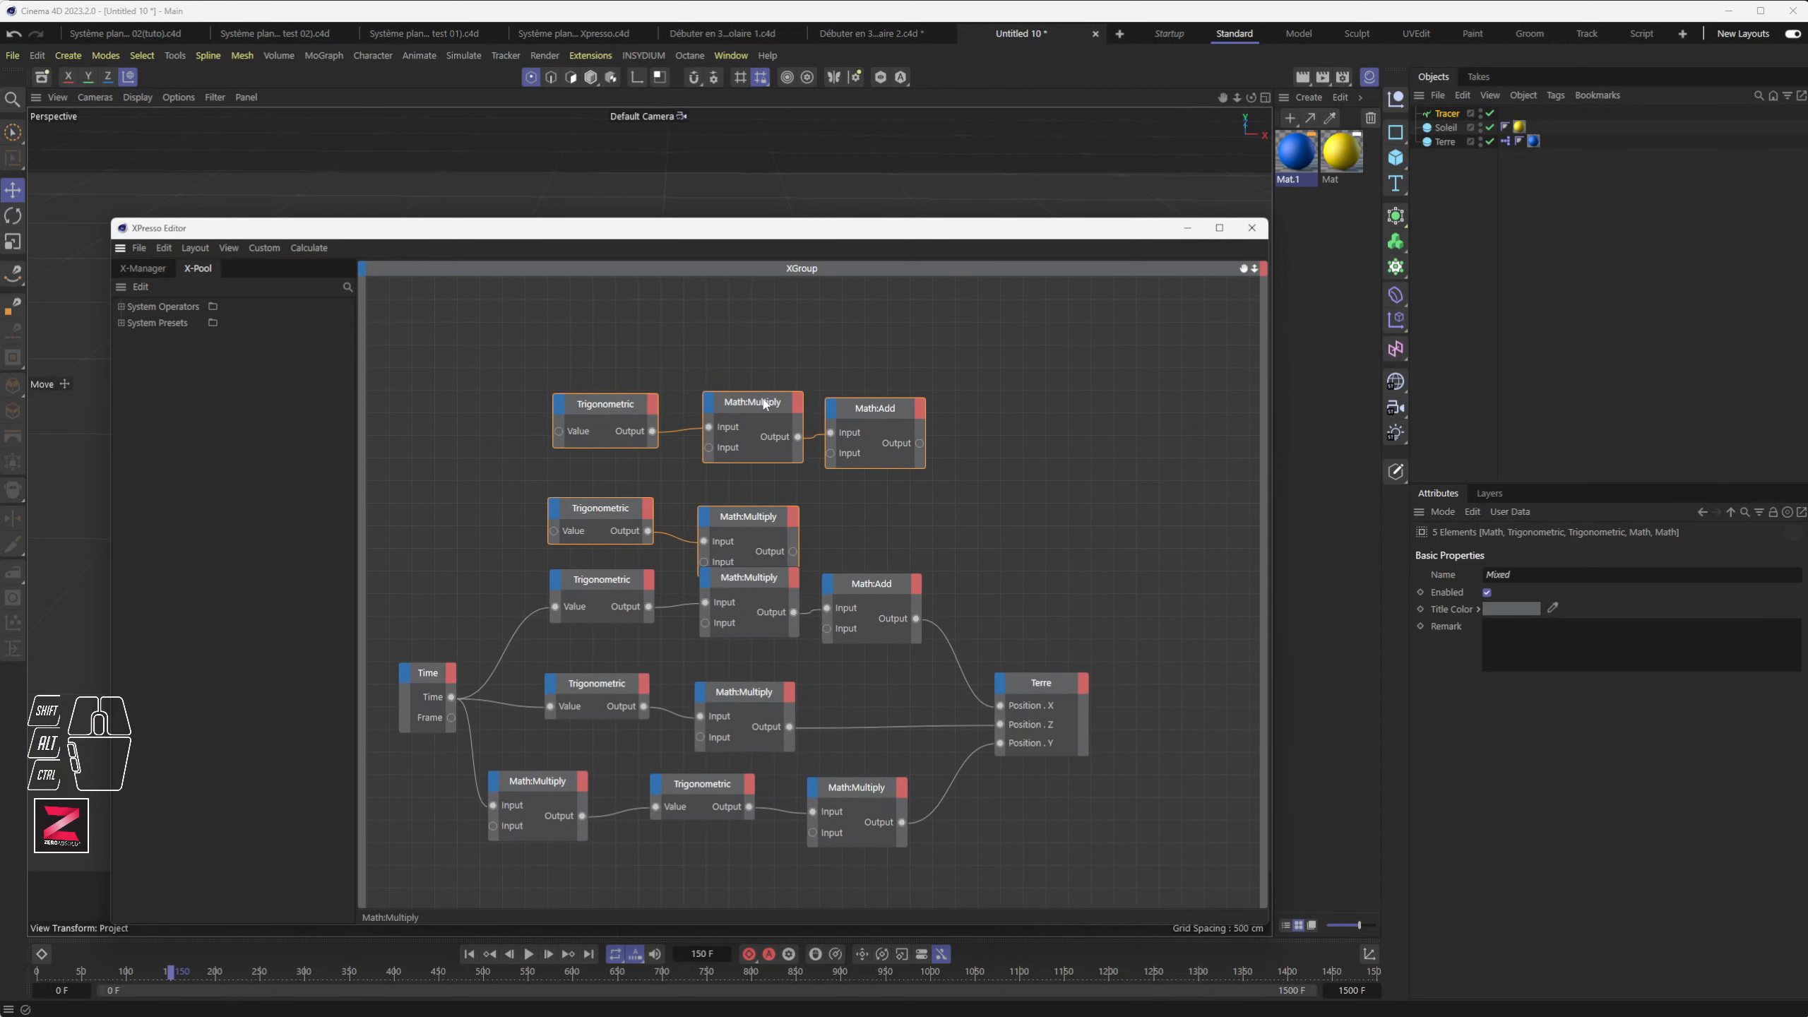
{"action": "left_click_drag", "start_coordinate": [764, 404], "coordinate": [706, 341]}
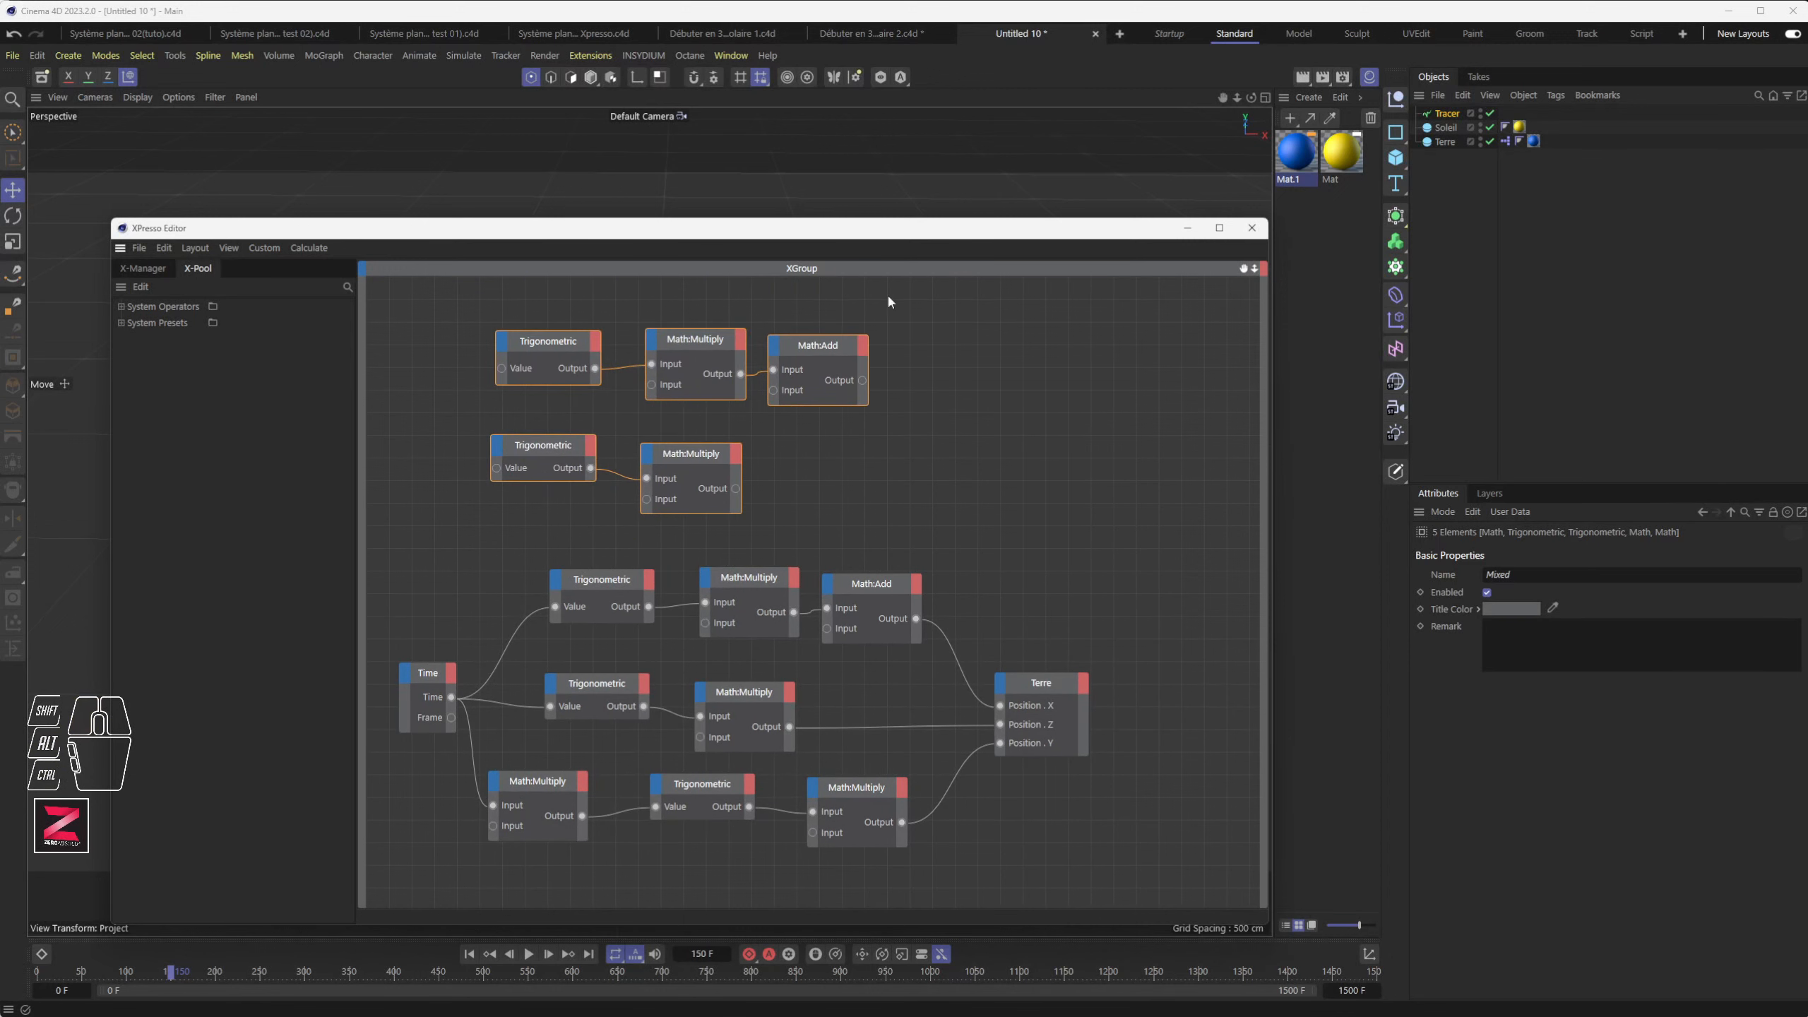
Step: Add a Sphere with a radius of 12 cm and move it along X away from Soleil
{"action": "left_click_drag", "start_coordinate": [1146, 230], "coordinate": [949, 611]}
{"action": "left_click", "coordinate": [1396, 162]}
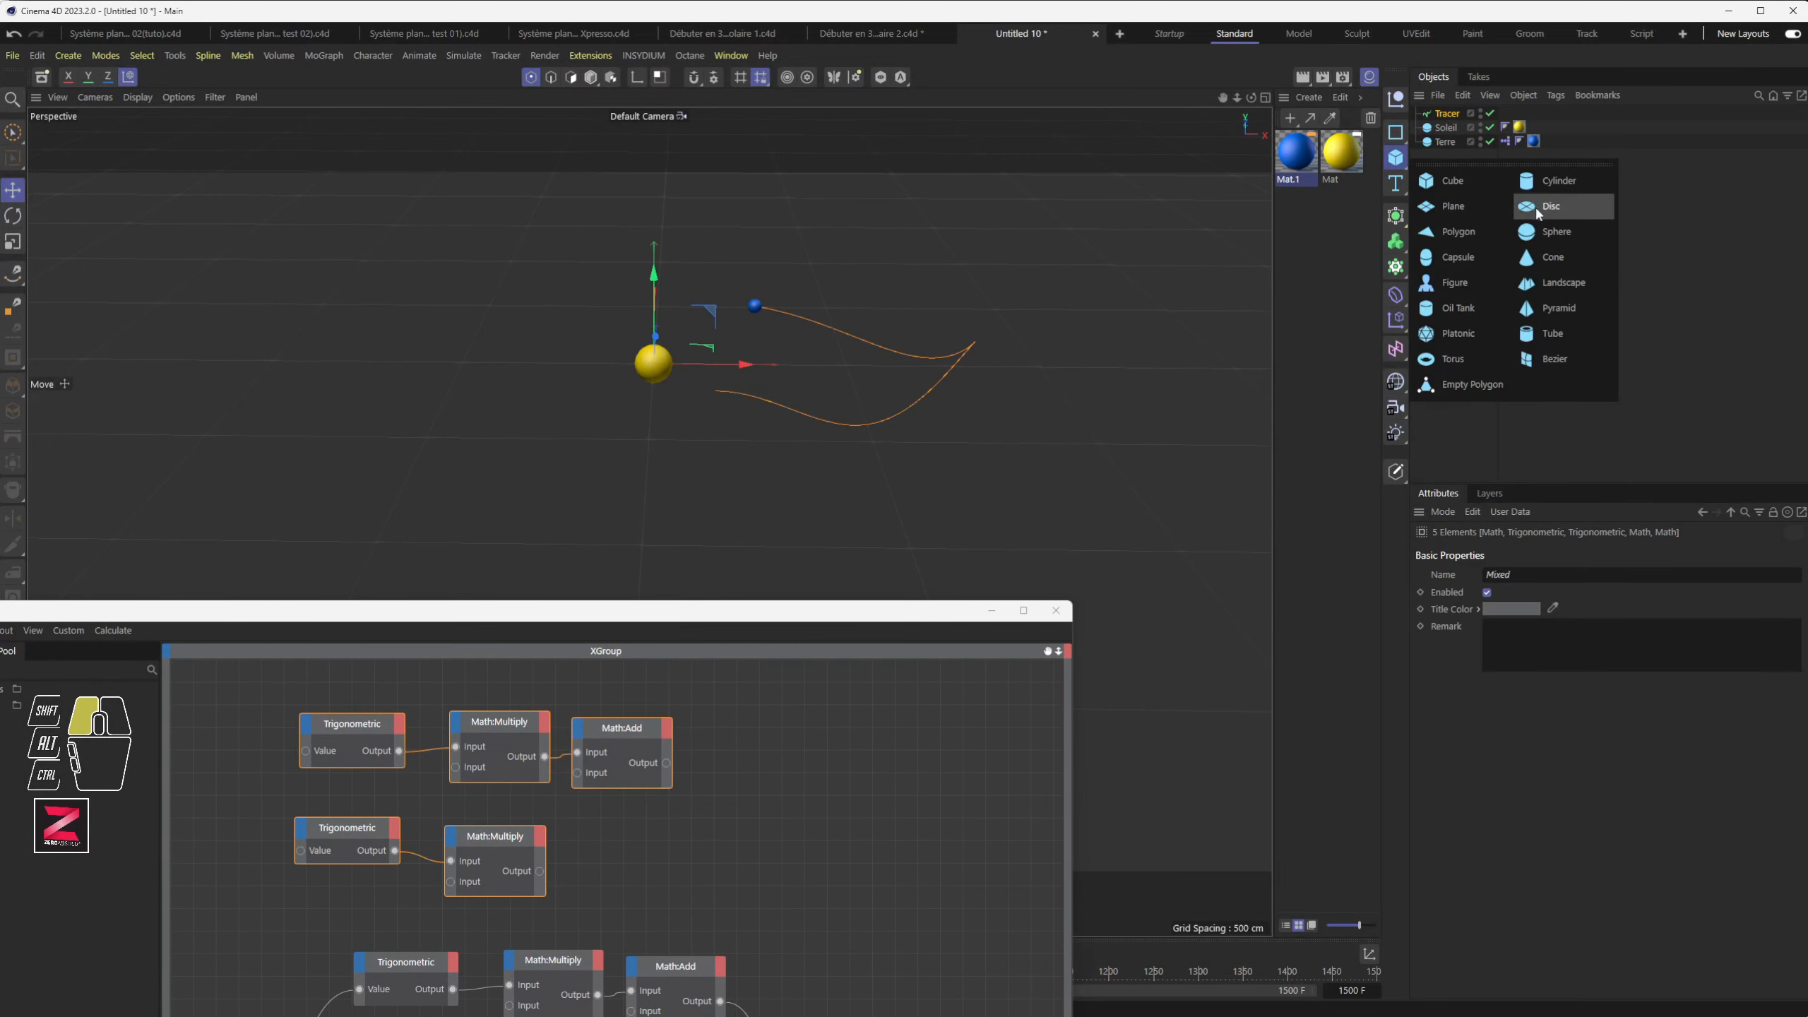
{"action": "left_click_drag", "start_coordinate": [1536, 206], "coordinate": [1542, 232]}
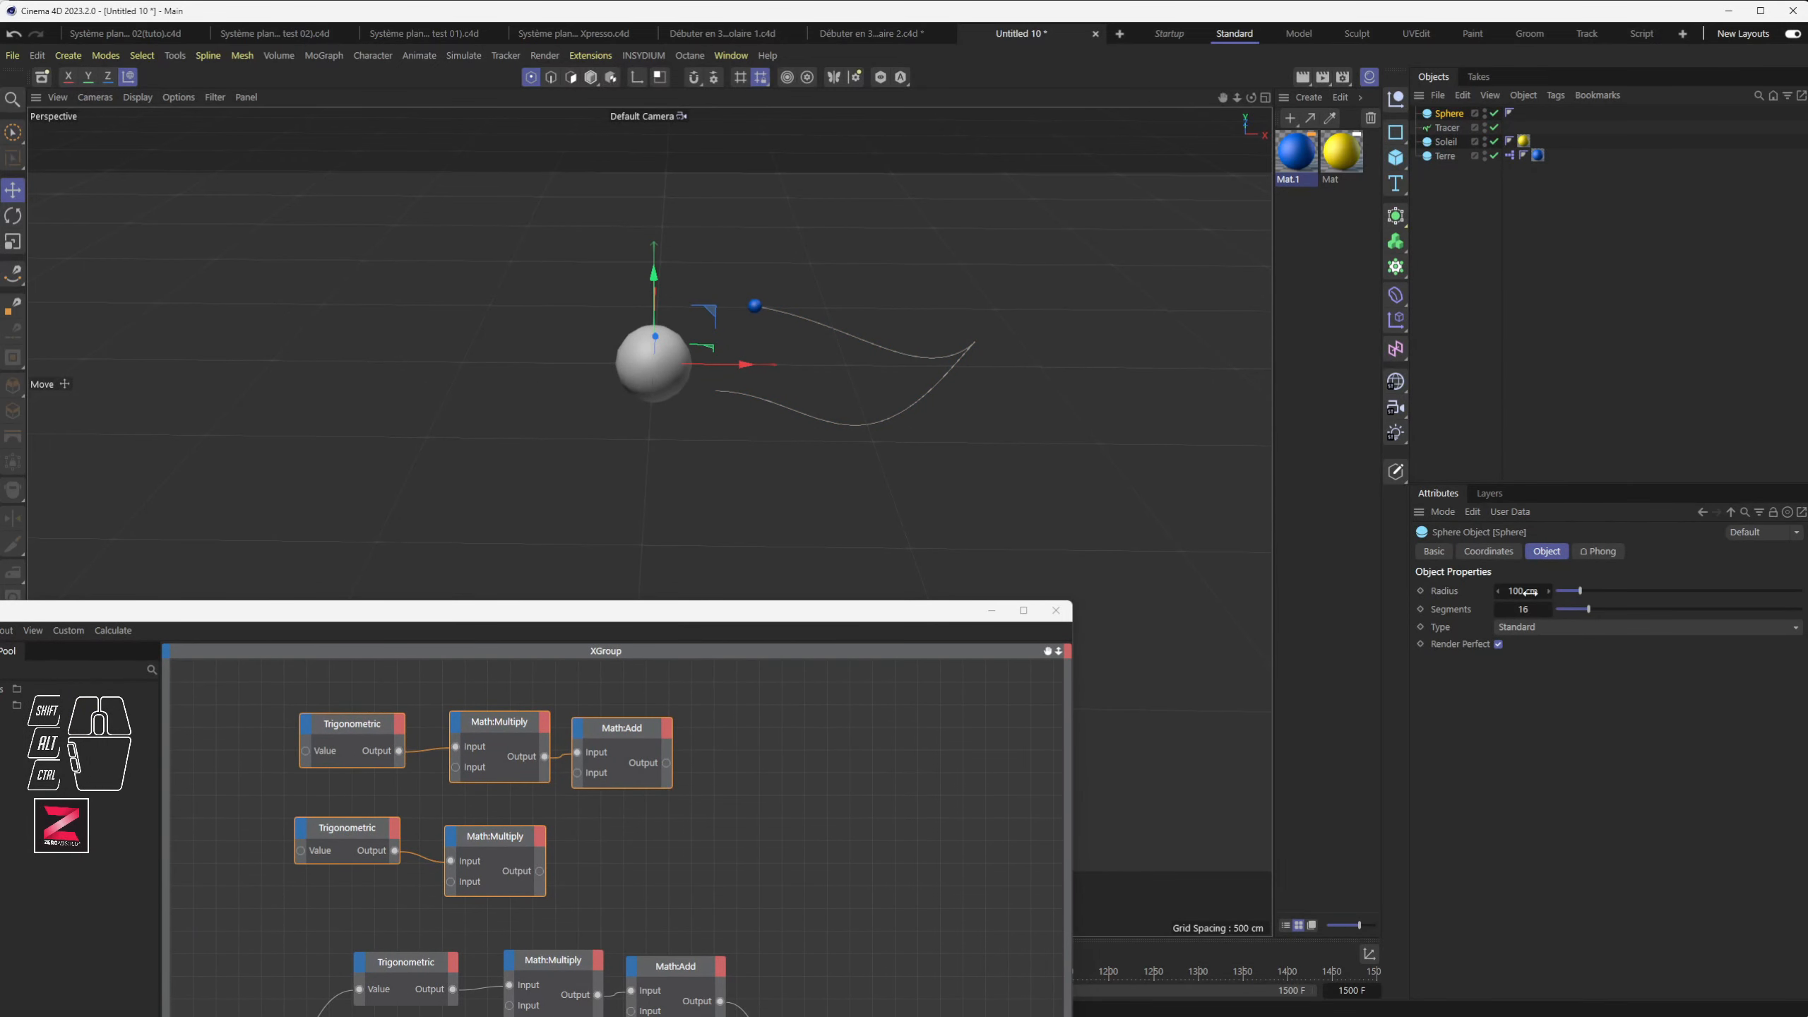
{"action": "type", "text": "12"}
{"action": "key", "text": "Return"}
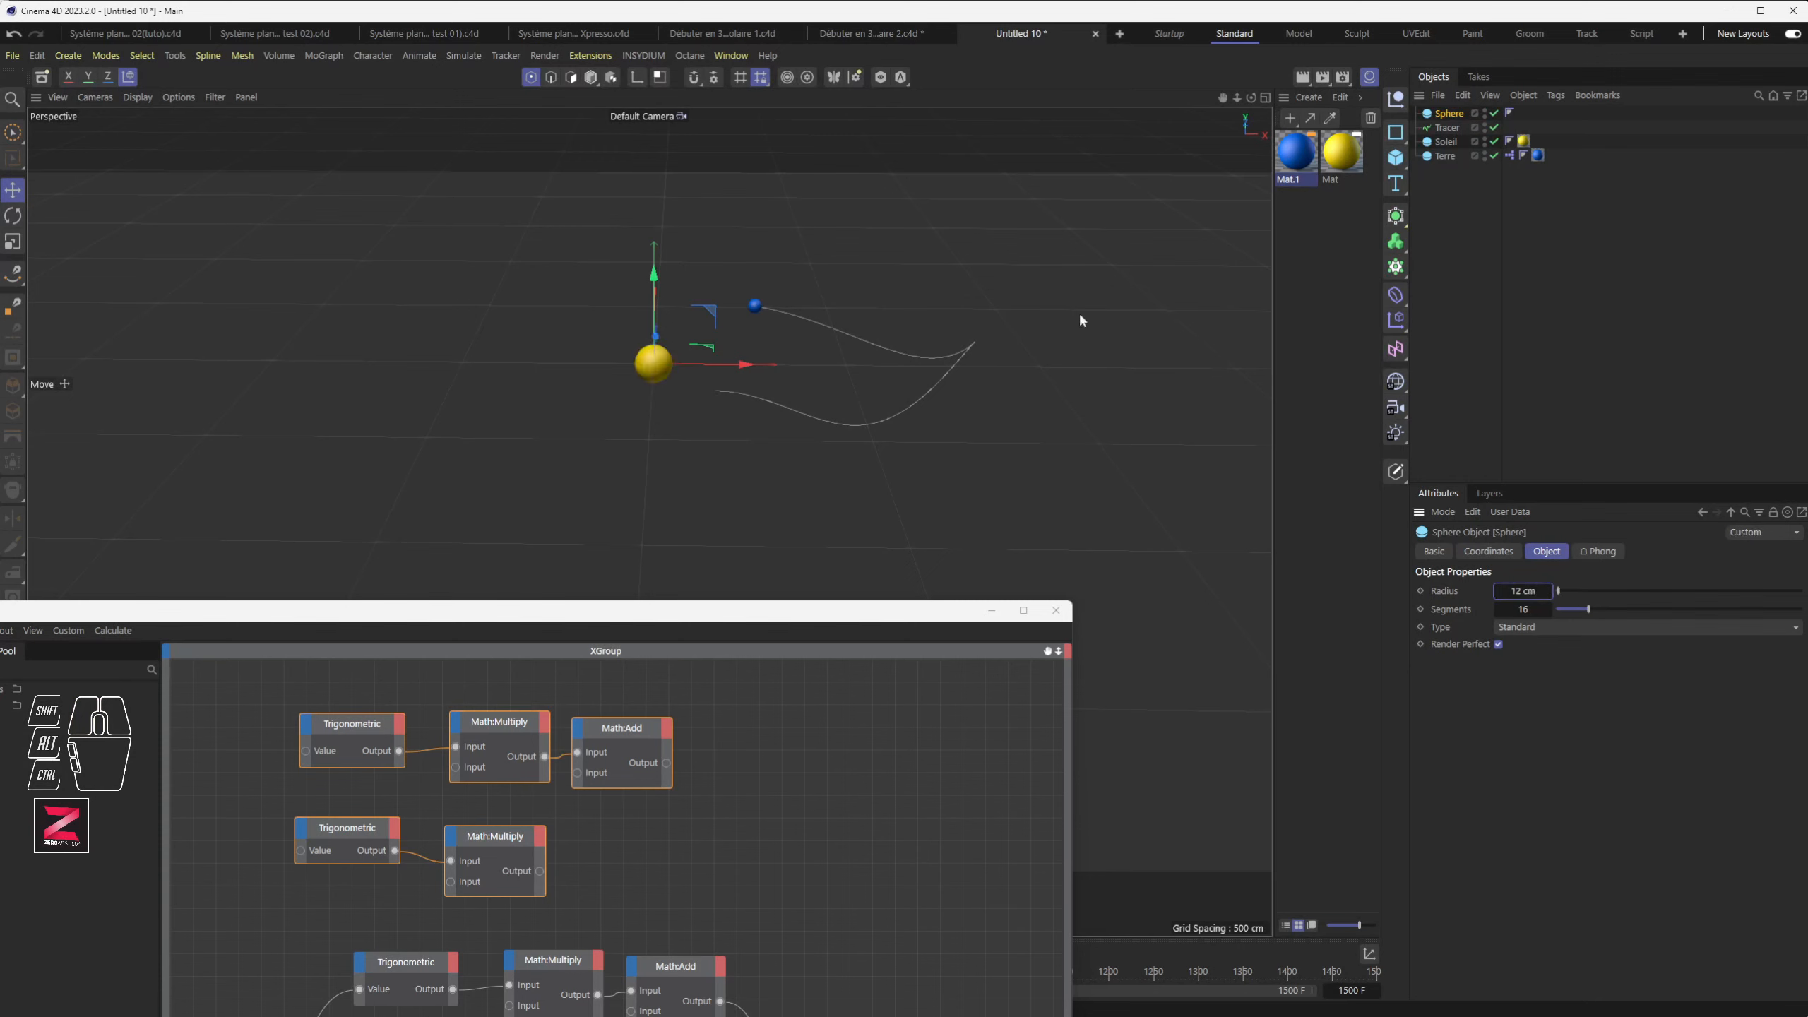
{"action": "left_click_drag", "start_coordinate": [704, 367], "coordinate": [806, 366]}
Step: Return to the first frame and examine where the small Sphere sits relative to Soleil and Terre
{"action": "left_click_drag", "start_coordinate": [754, 607], "coordinate": [562, 1012]}
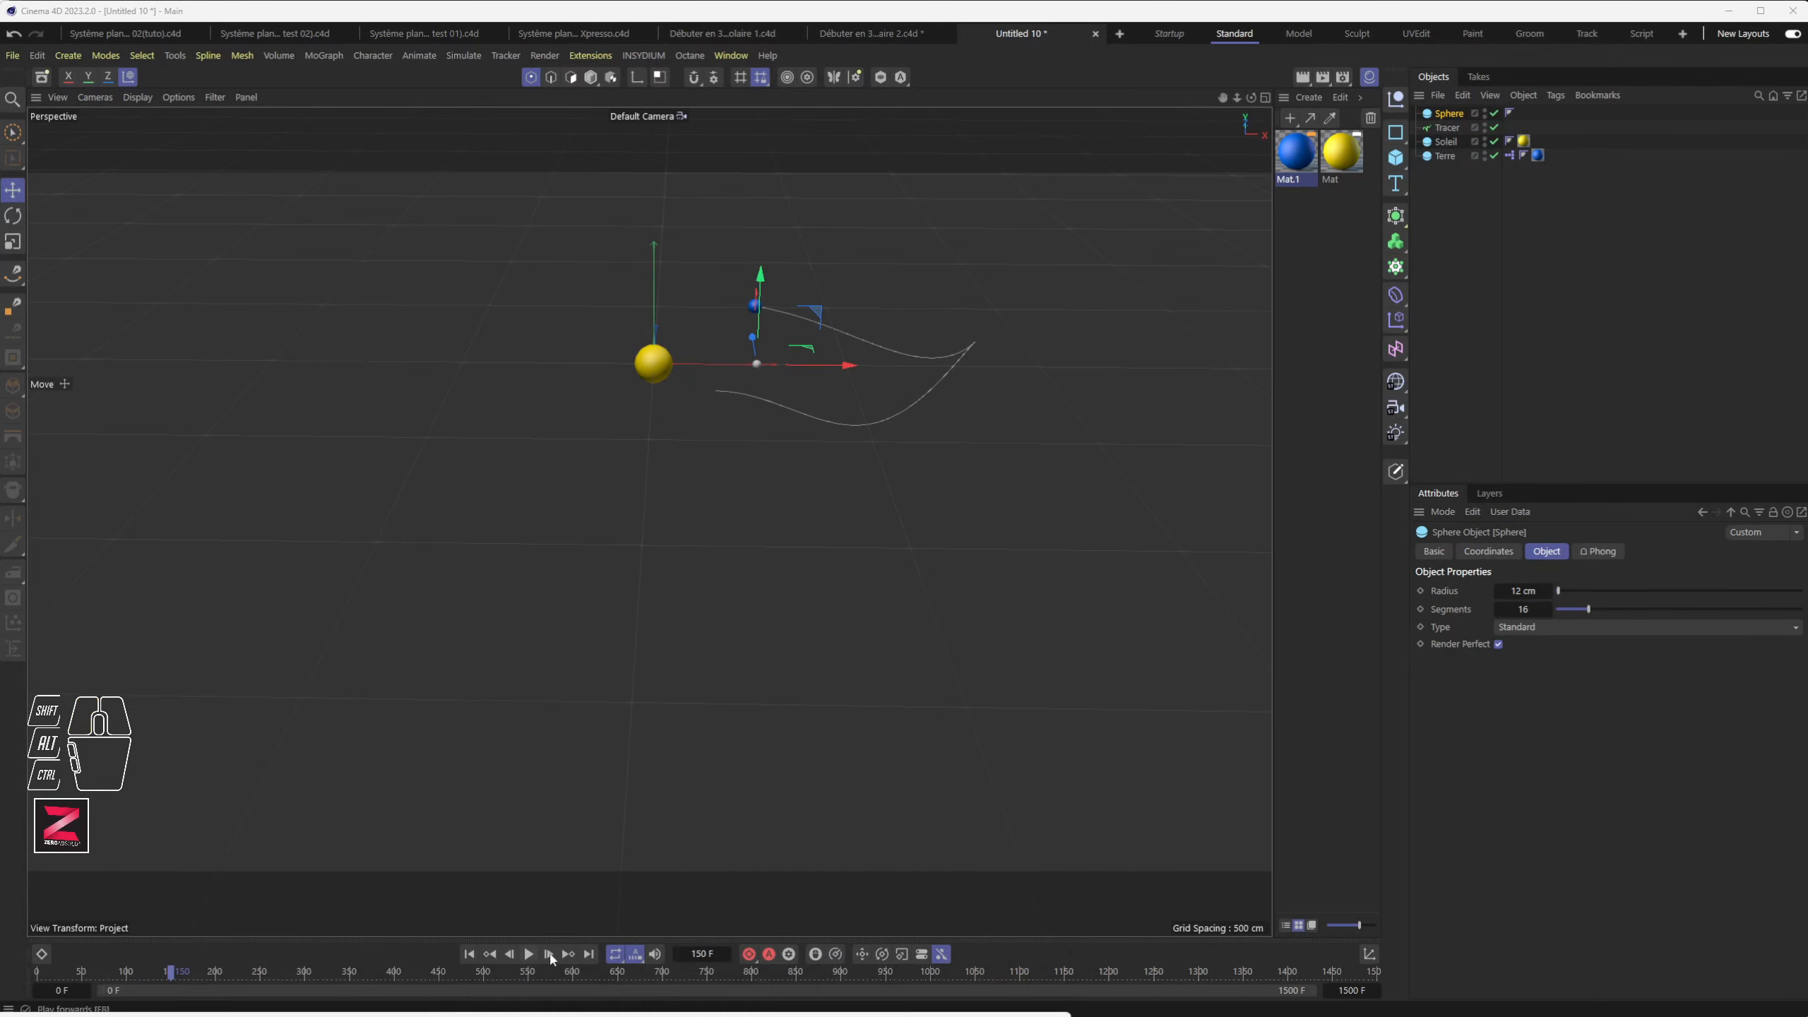
{"action": "left_click", "coordinate": [469, 953]}
{"action": "scroll", "coordinate": [769, 396], "scroll_direction": "up", "scroll_amount": 5}
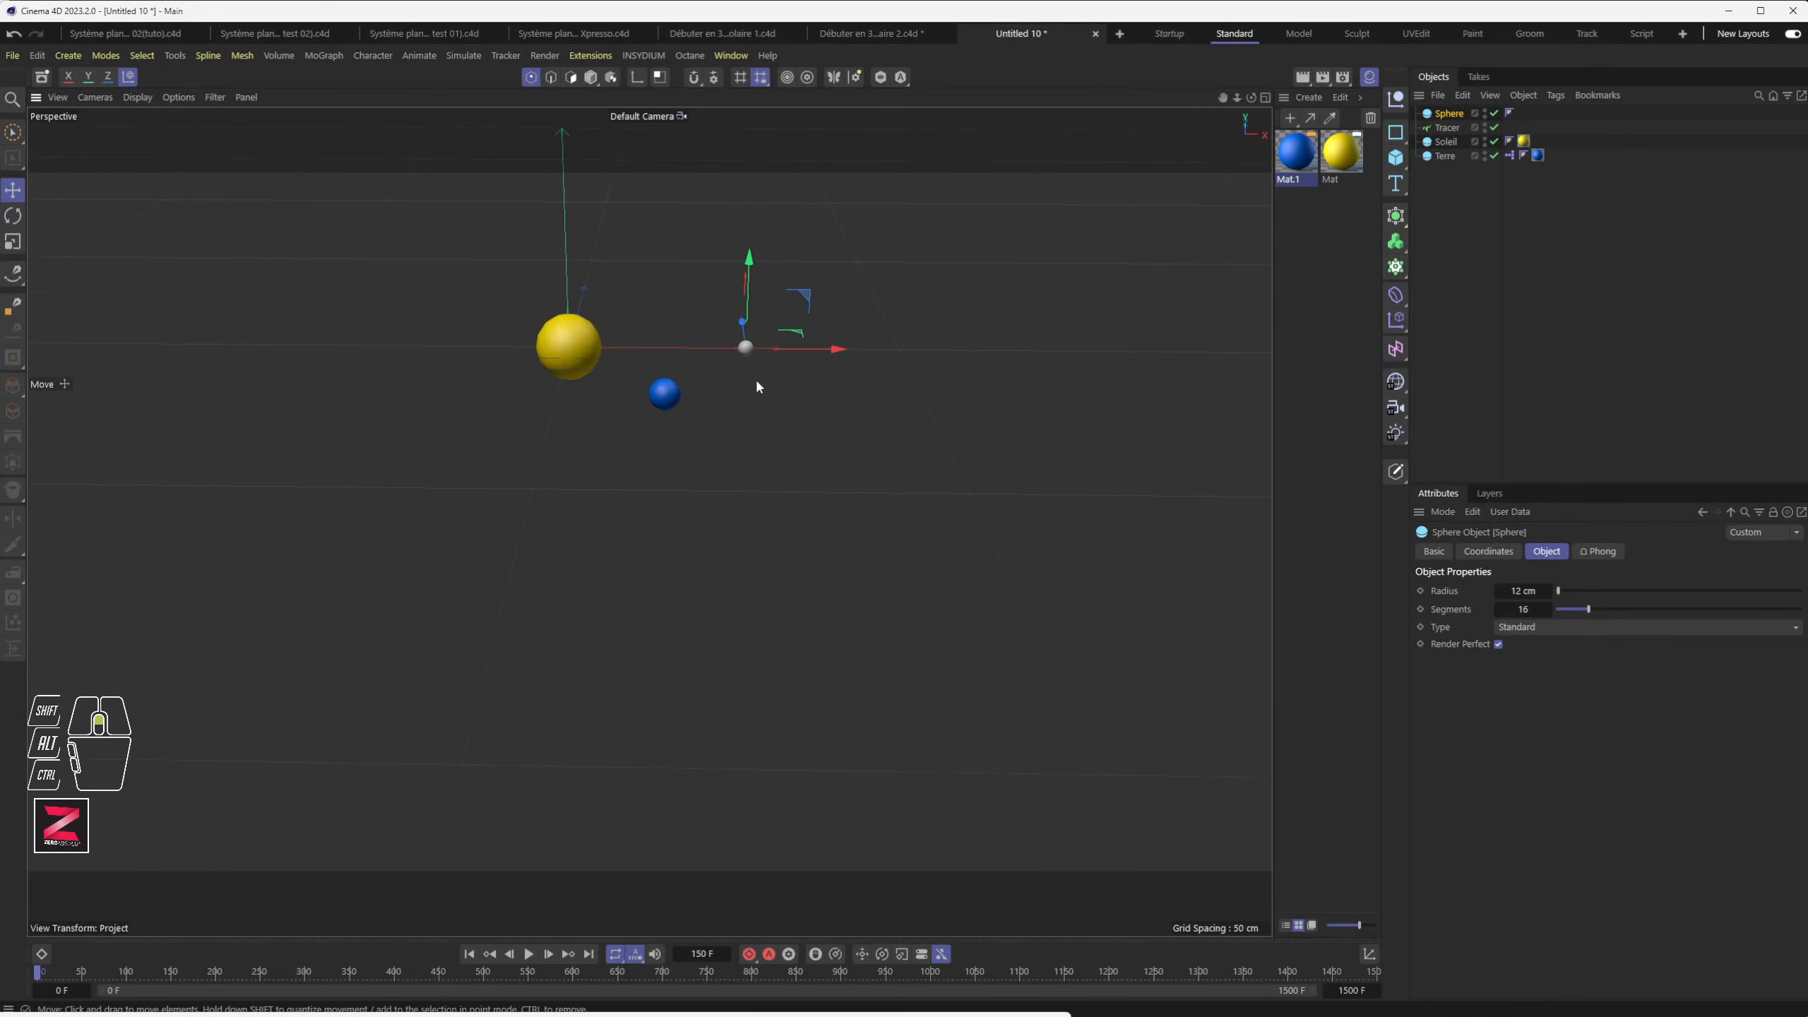
{"action": "left_click_drag", "start_coordinate": [756, 387], "coordinate": [718, 412], "text": "alt"}
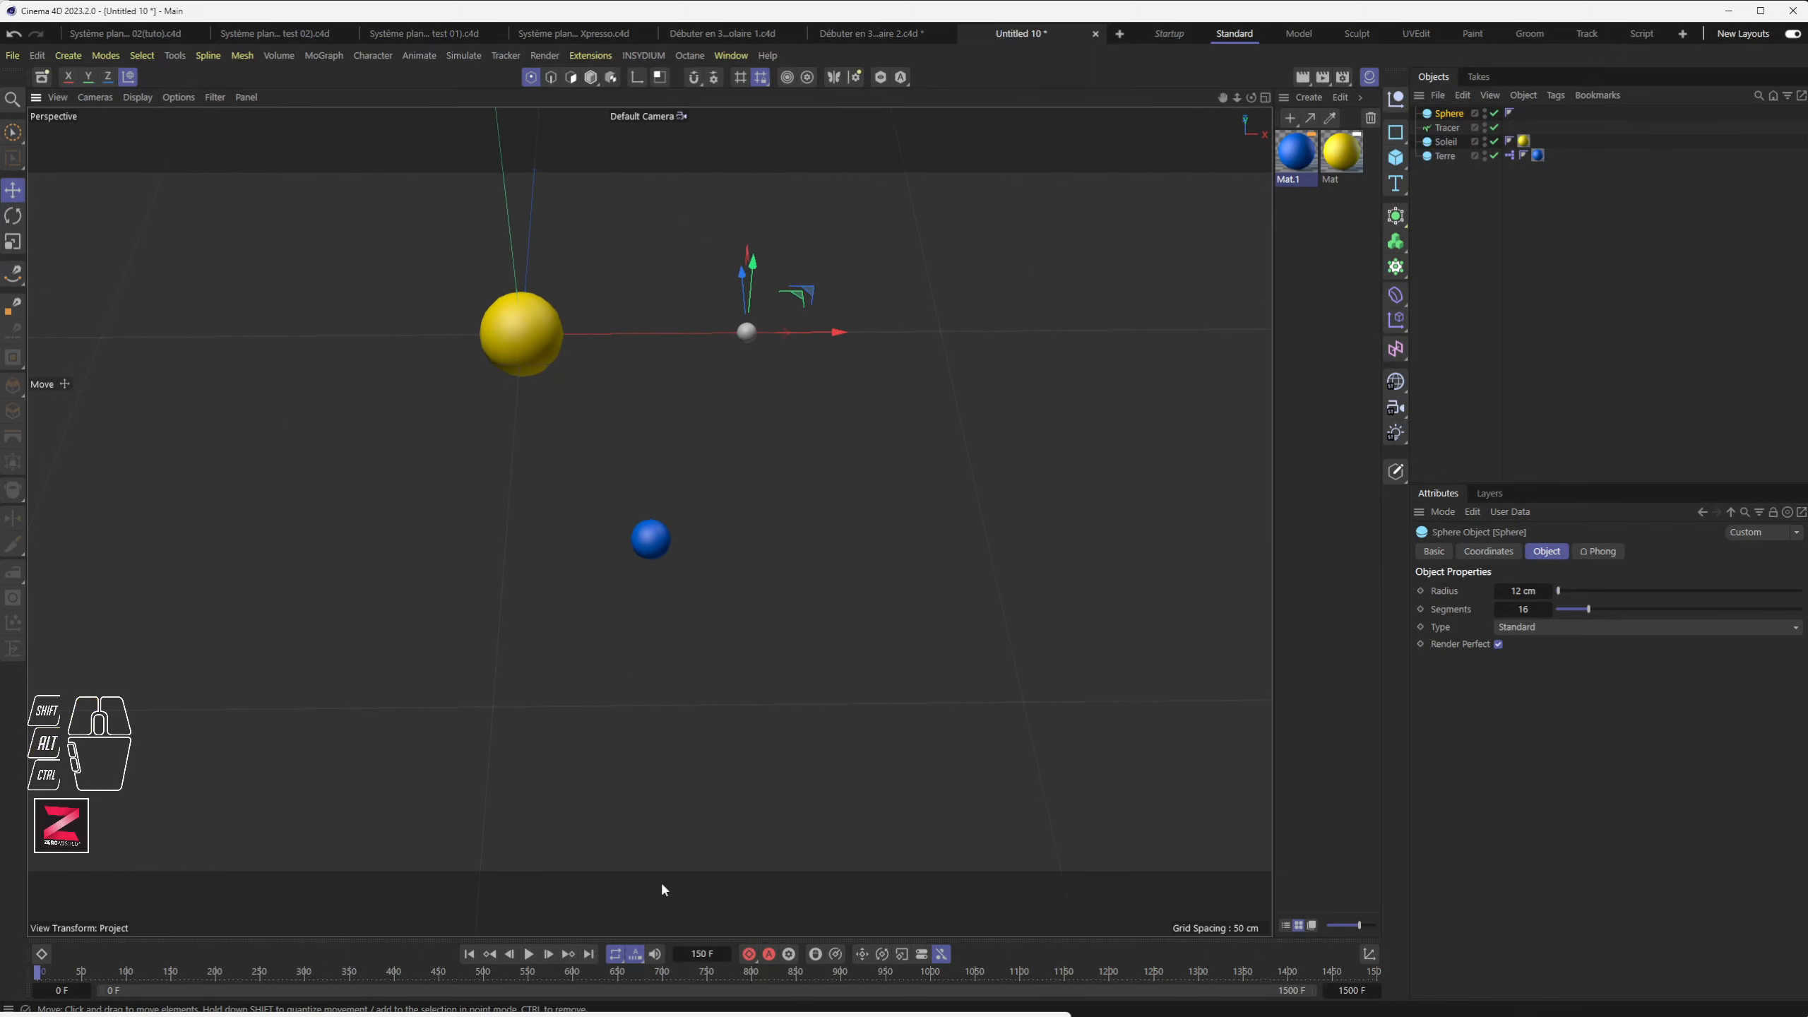
Step: Bring the XPresso Editor back into view and add a node for the Sphere beside the copied rows
{"action": "left_click_drag", "start_coordinate": [769, 1014], "coordinate": [796, 317]}
{"action": "scroll", "coordinate": [796, 226], "scroll_direction": "down", "scroll_amount": 3}
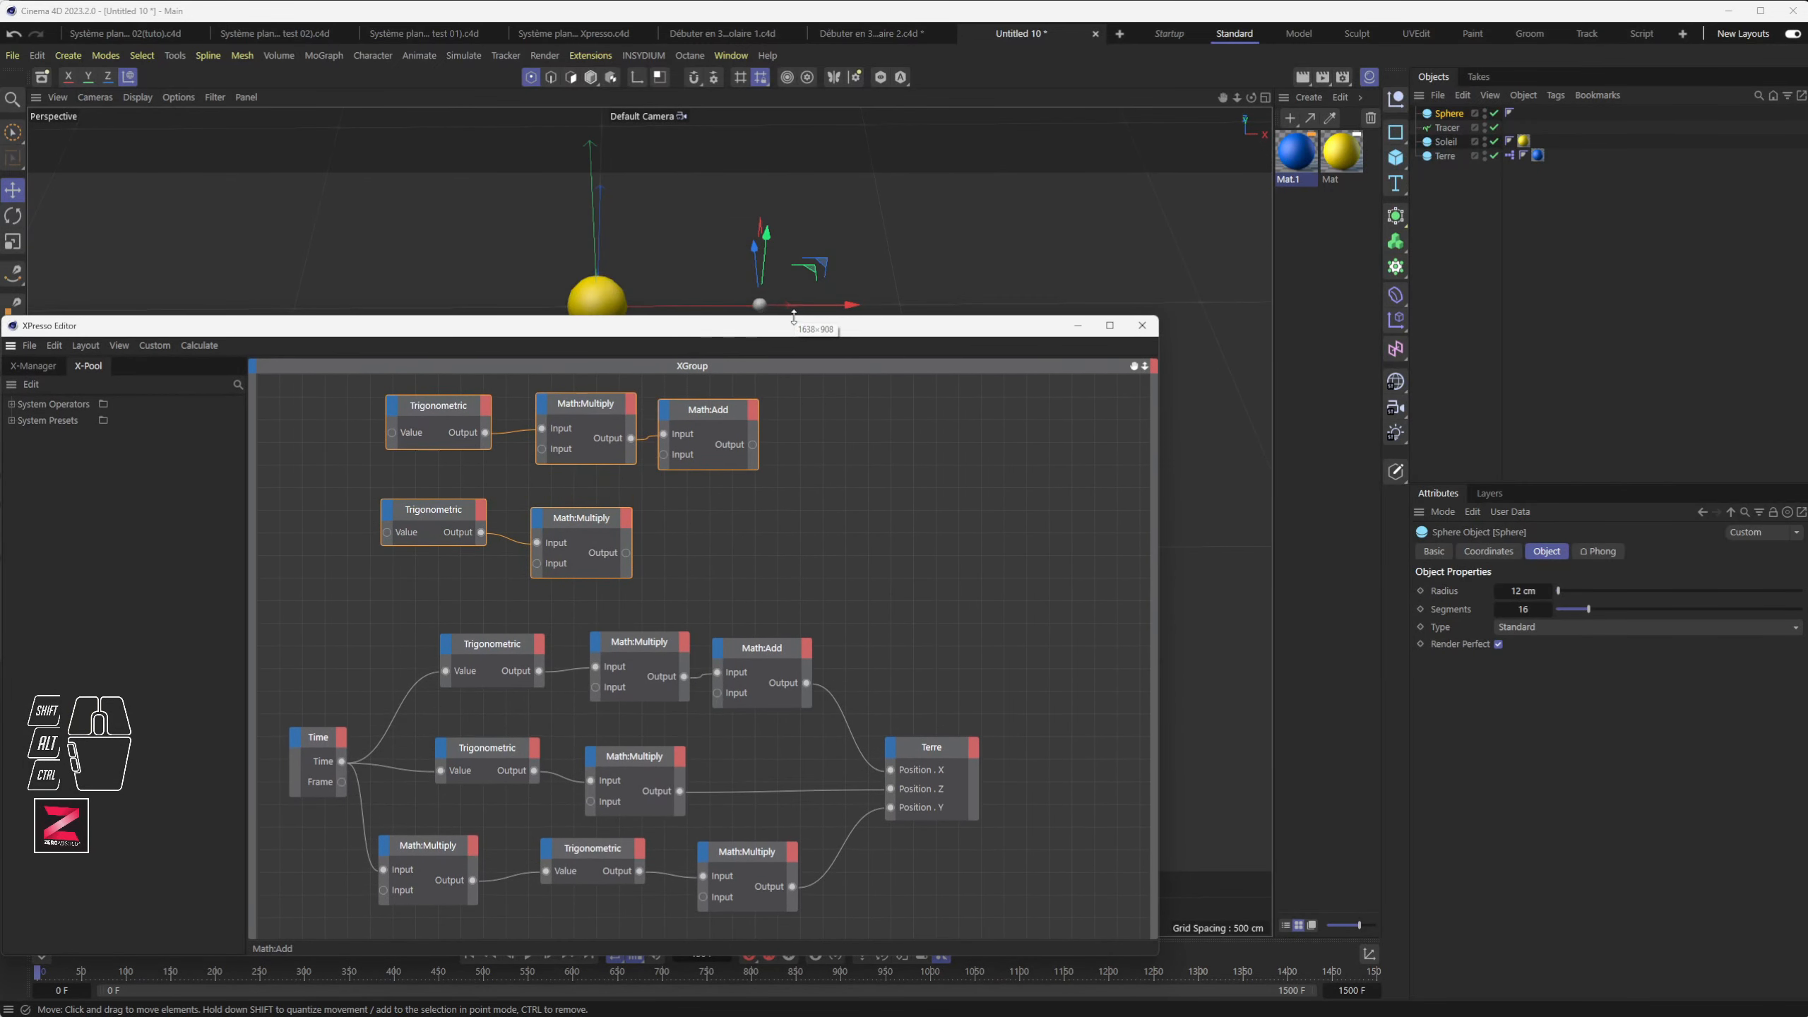
{"action": "left_click_drag", "start_coordinate": [1455, 118], "coordinate": [1041, 455]}
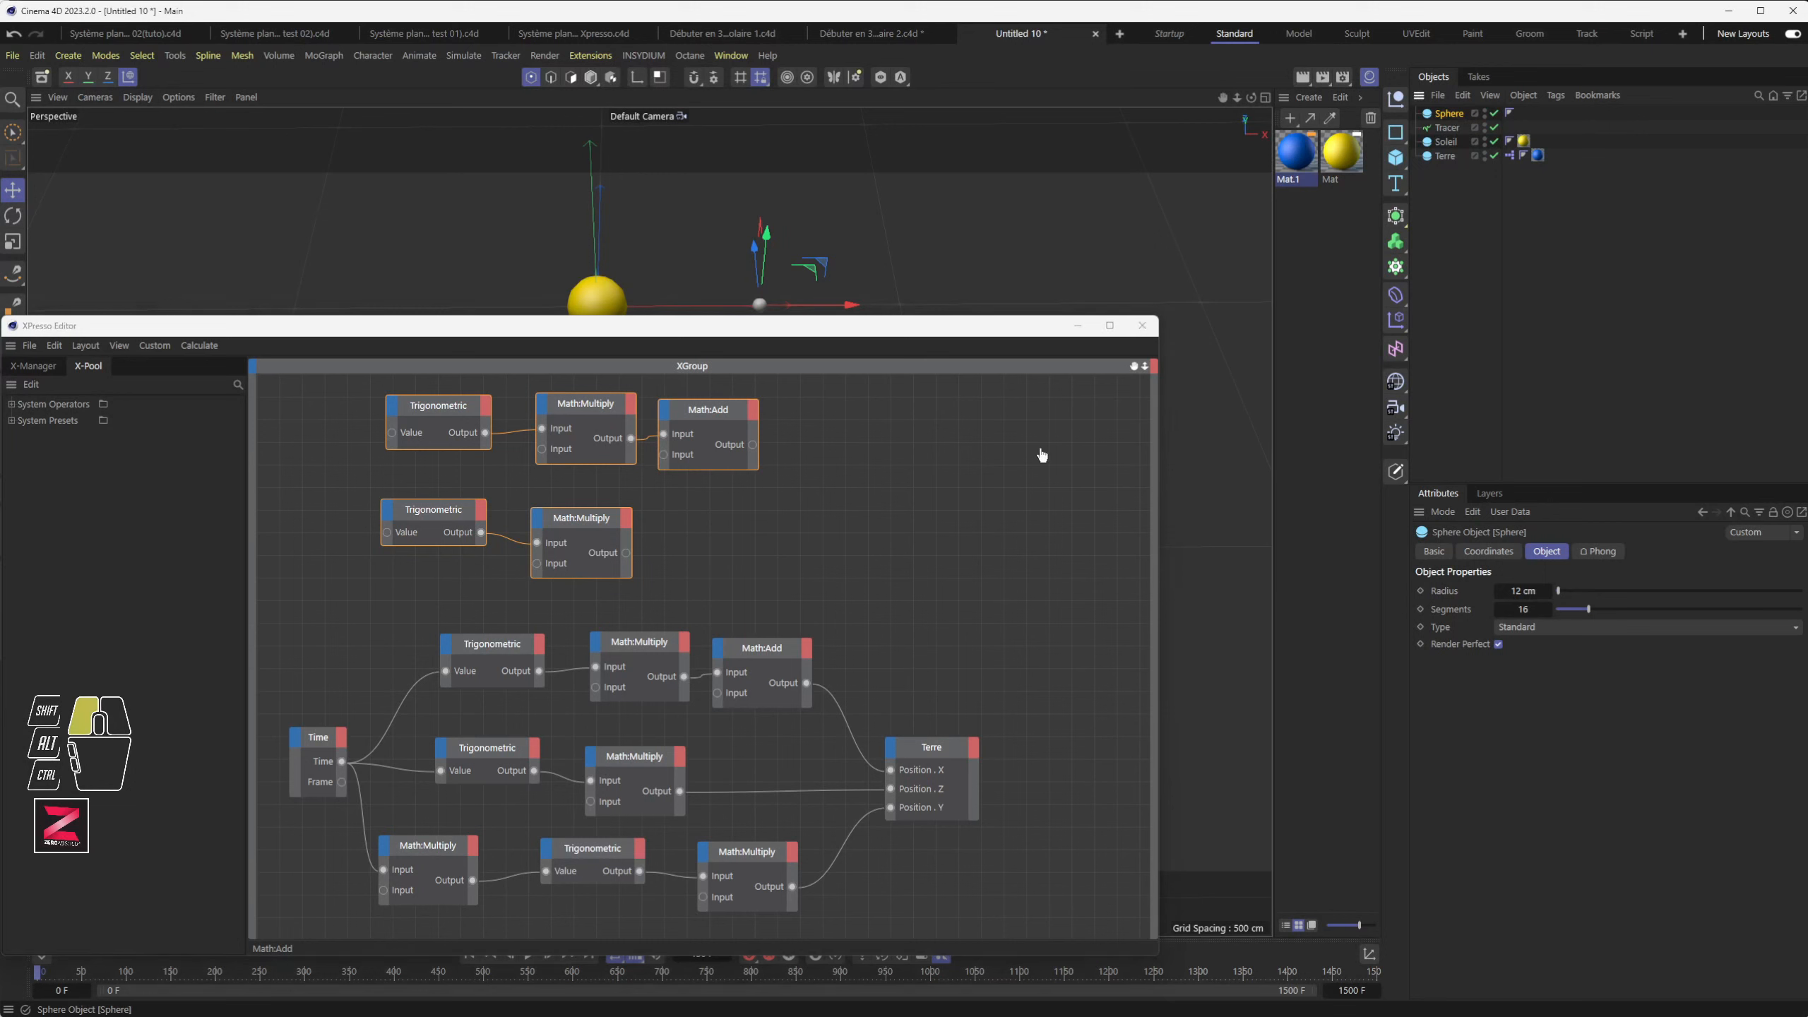
{"action": "left_click_drag", "start_coordinate": [881, 501], "coordinate": [881, 500]}
Step: Add Position X and Position Z input ports to the Sphere node and expand it so both ports show
{"action": "left_click", "coordinate": [860, 492]}
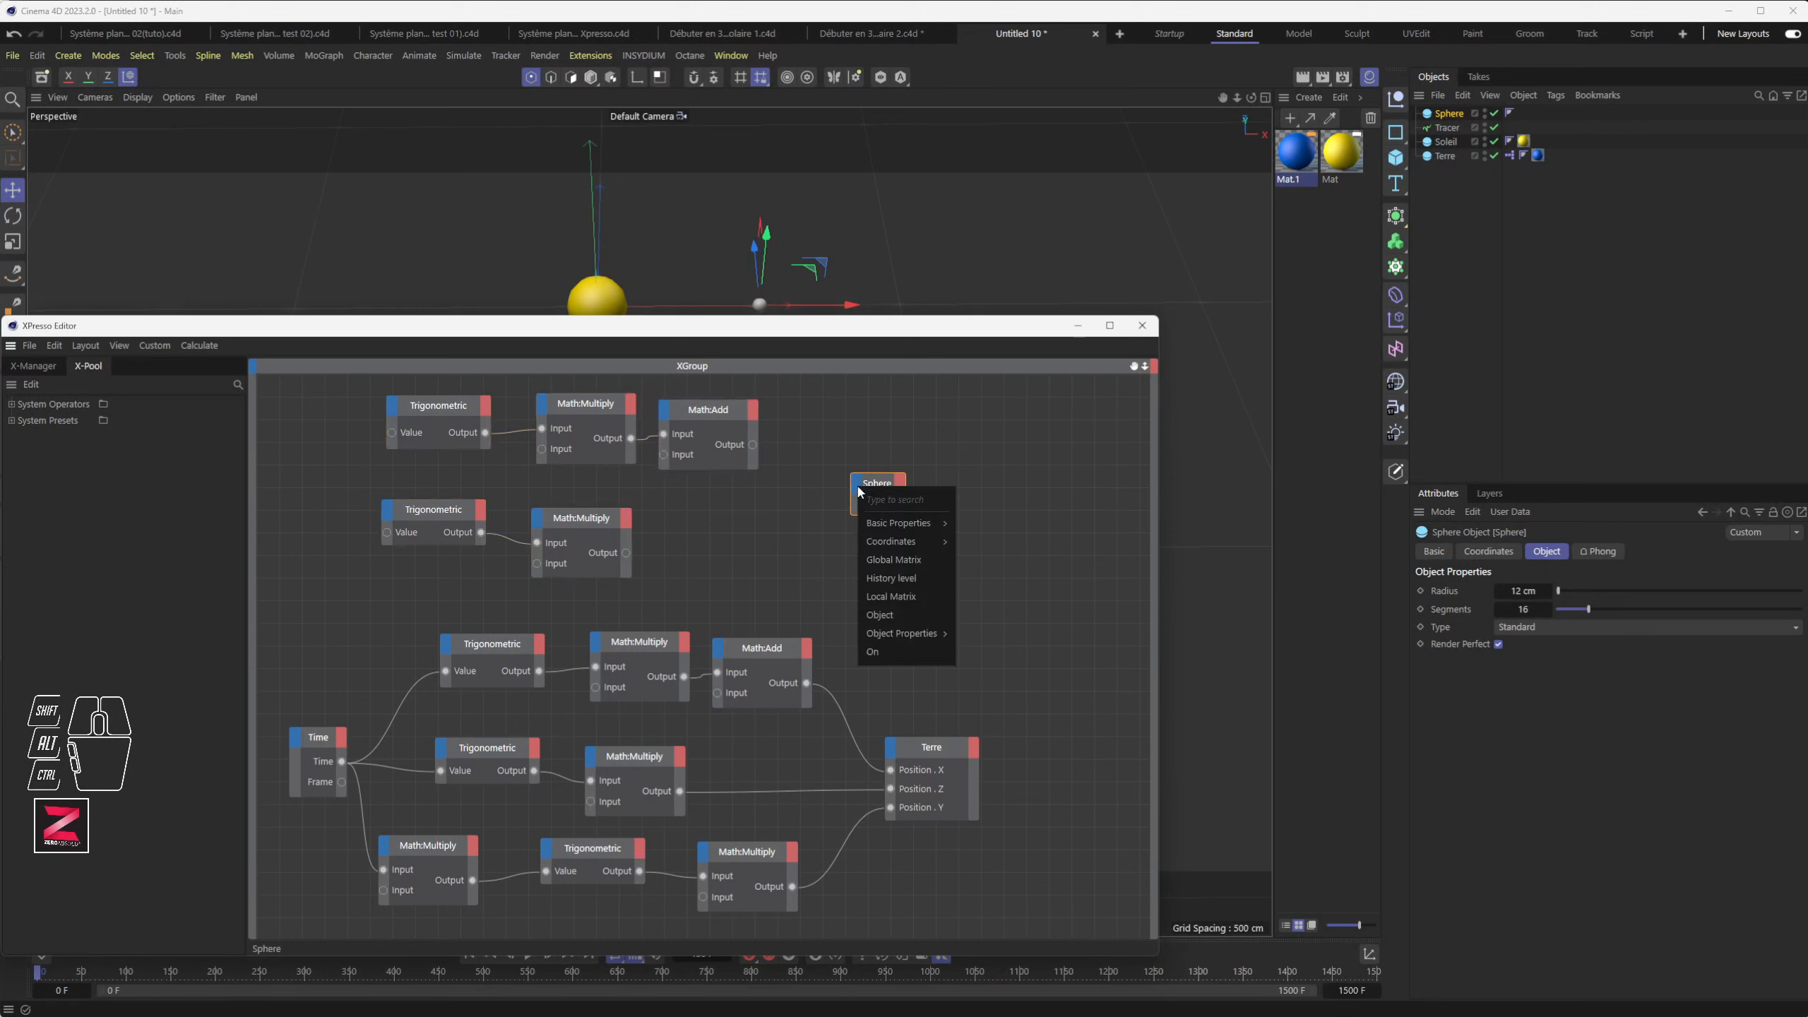
{"action": "mouse_move", "coordinate": [891, 542]}
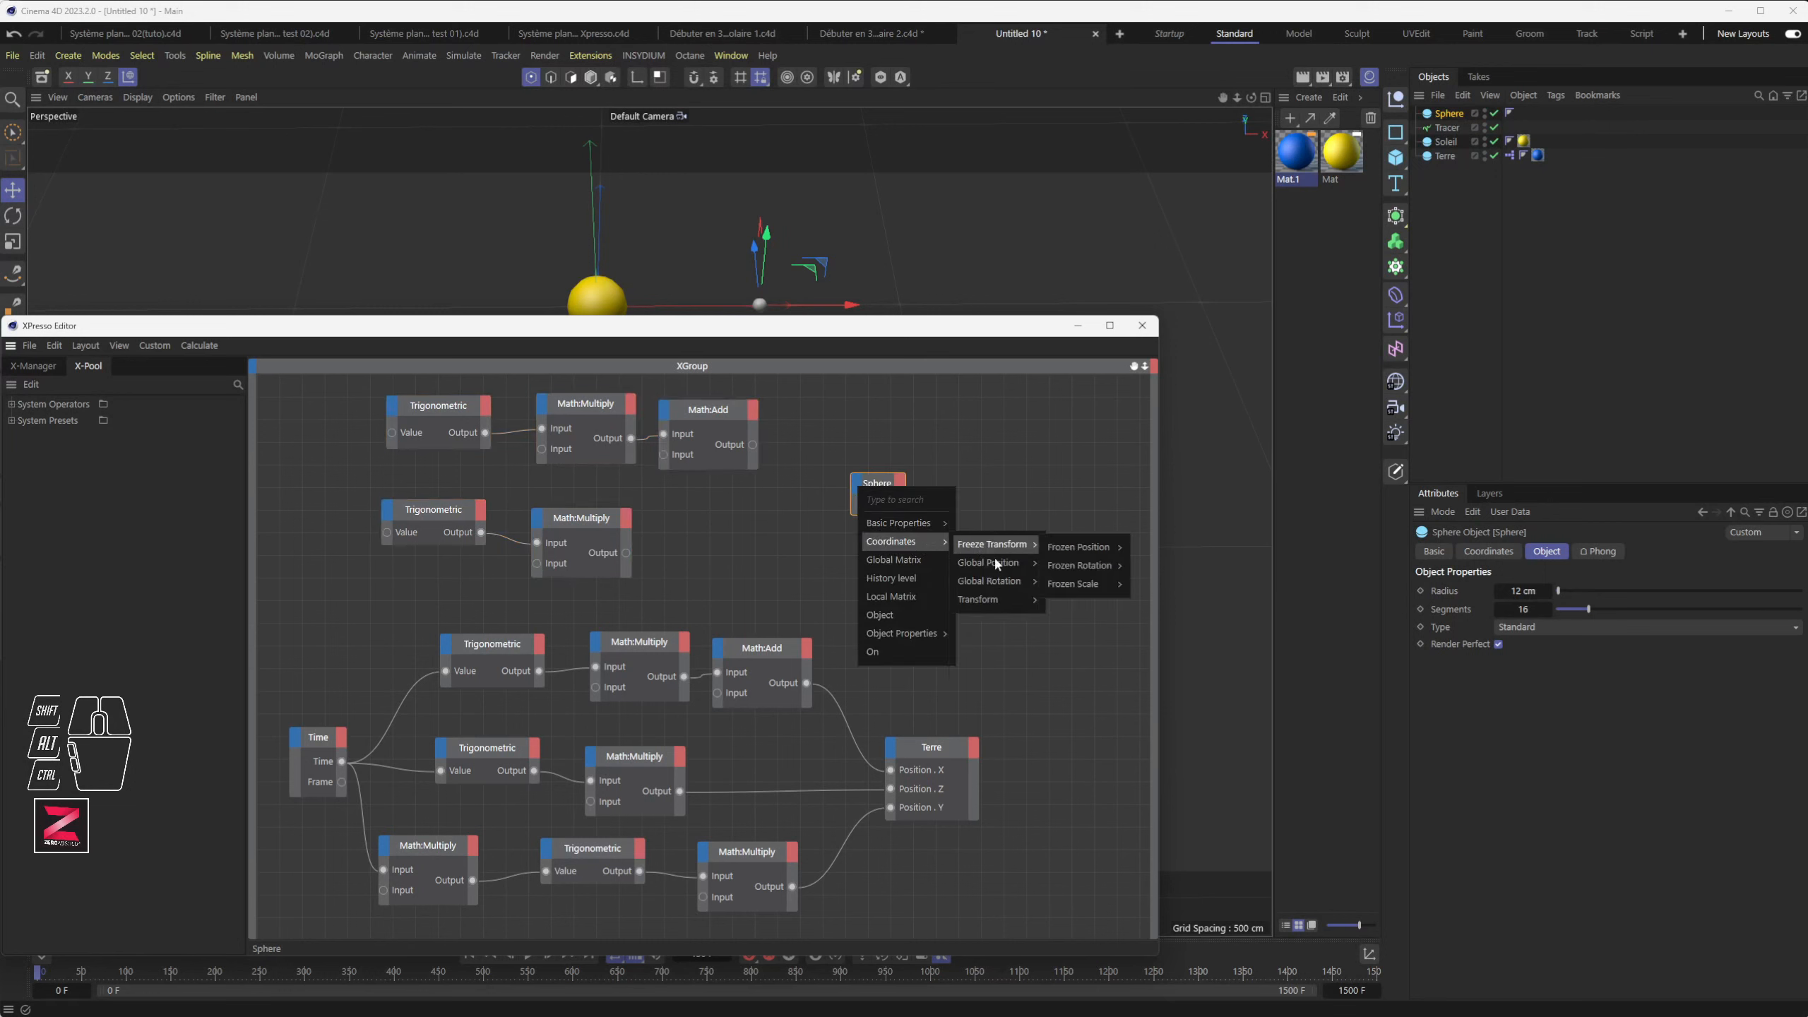
{"action": "mouse_move", "coordinate": [1008, 597]}
{"action": "mouse_move", "coordinate": [1068, 602]}
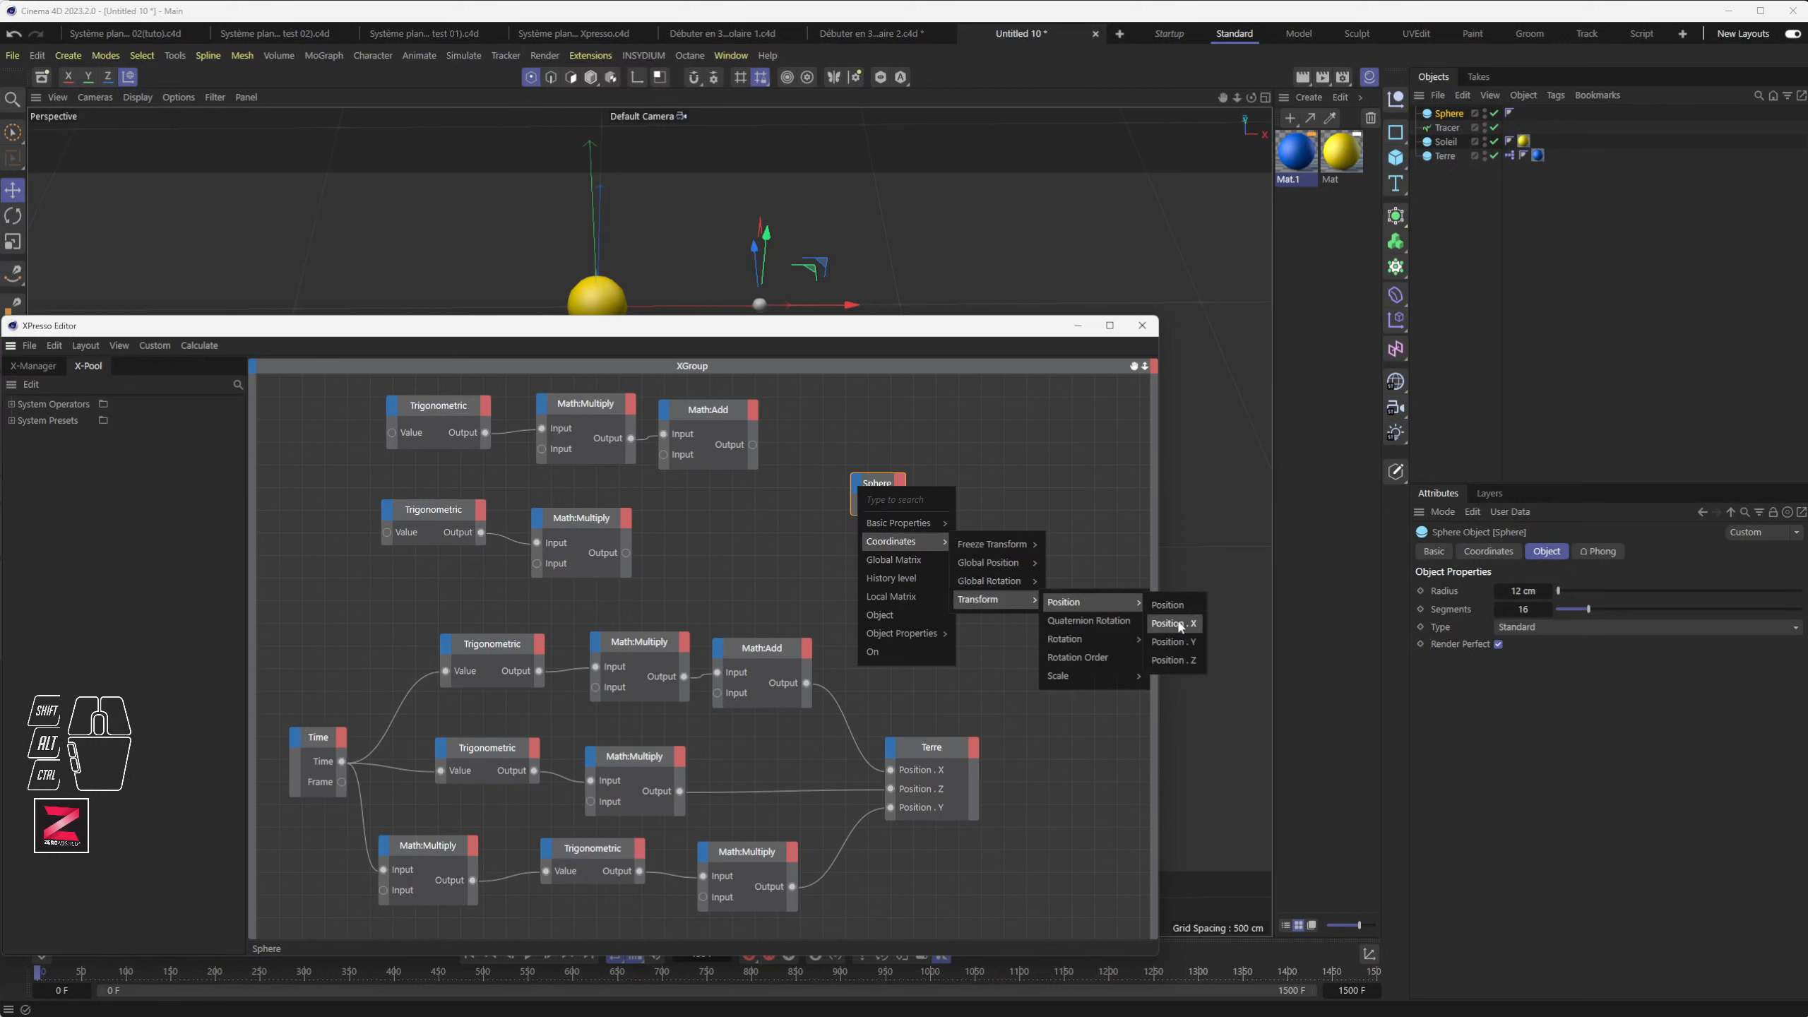
{"action": "left_click", "coordinate": [1178, 623]}
{"action": "left_click", "coordinate": [857, 492]}
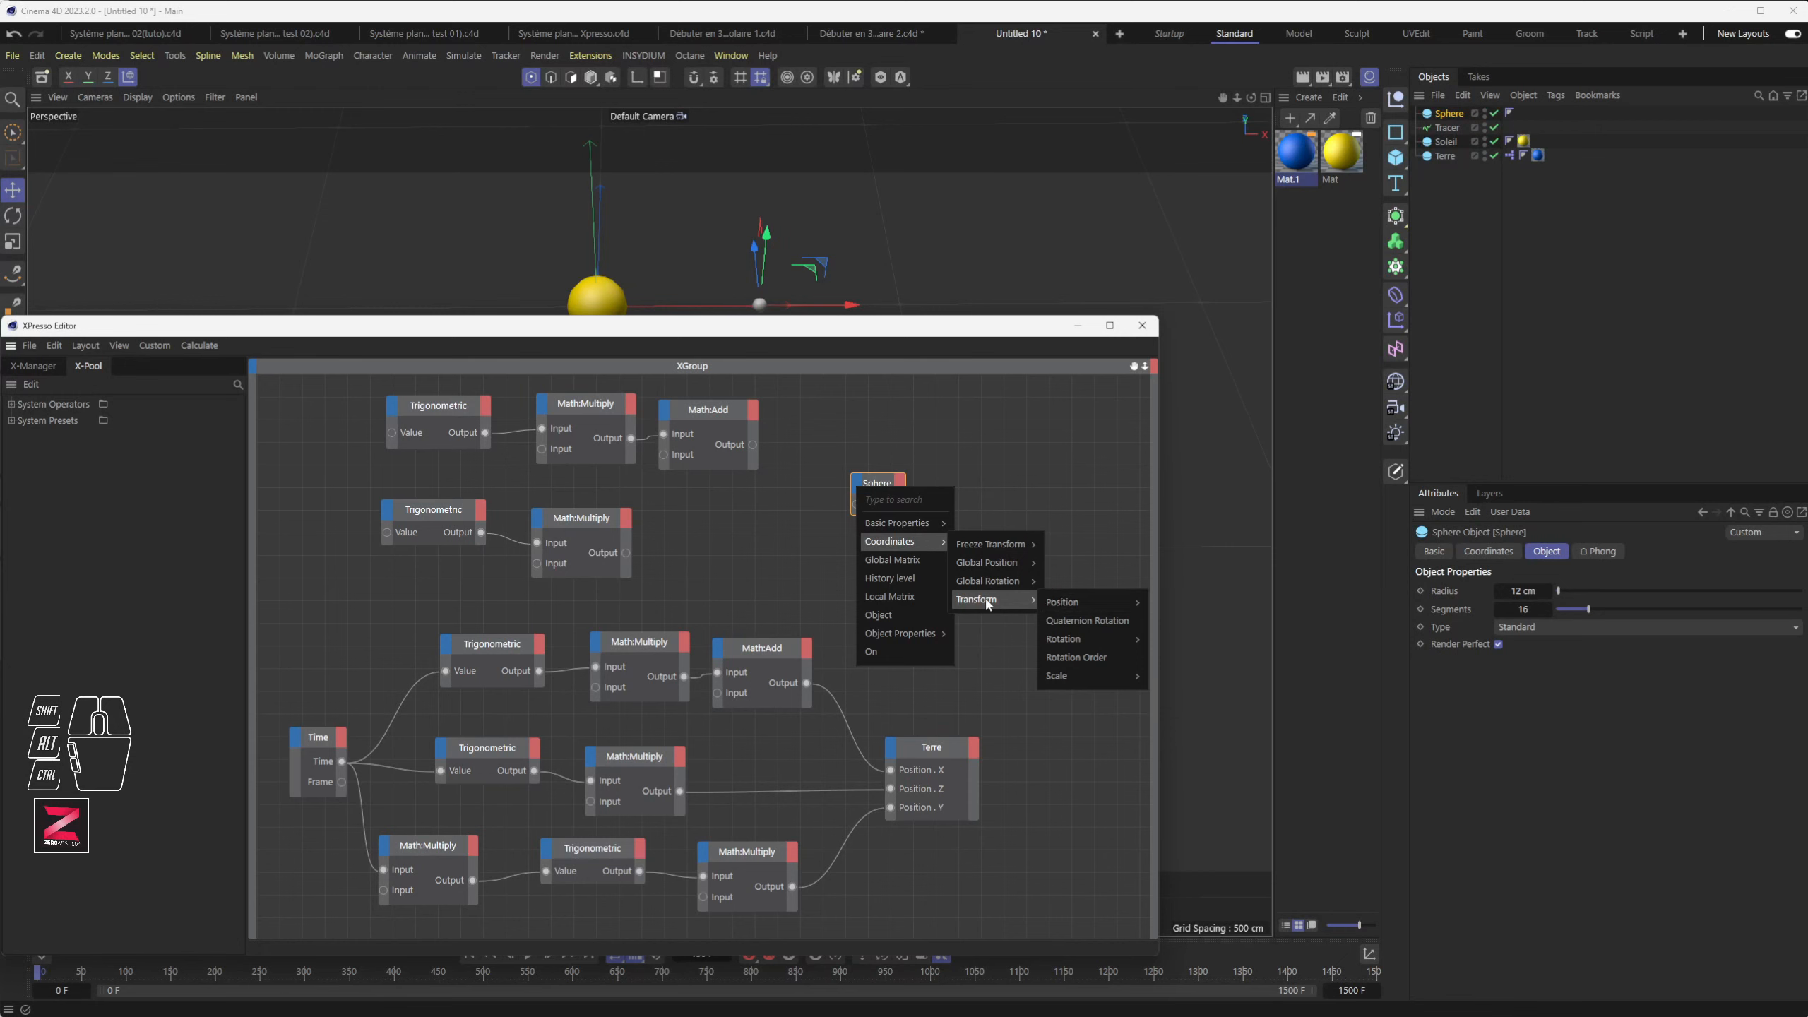
{"action": "mouse_move", "coordinate": [1071, 607]}
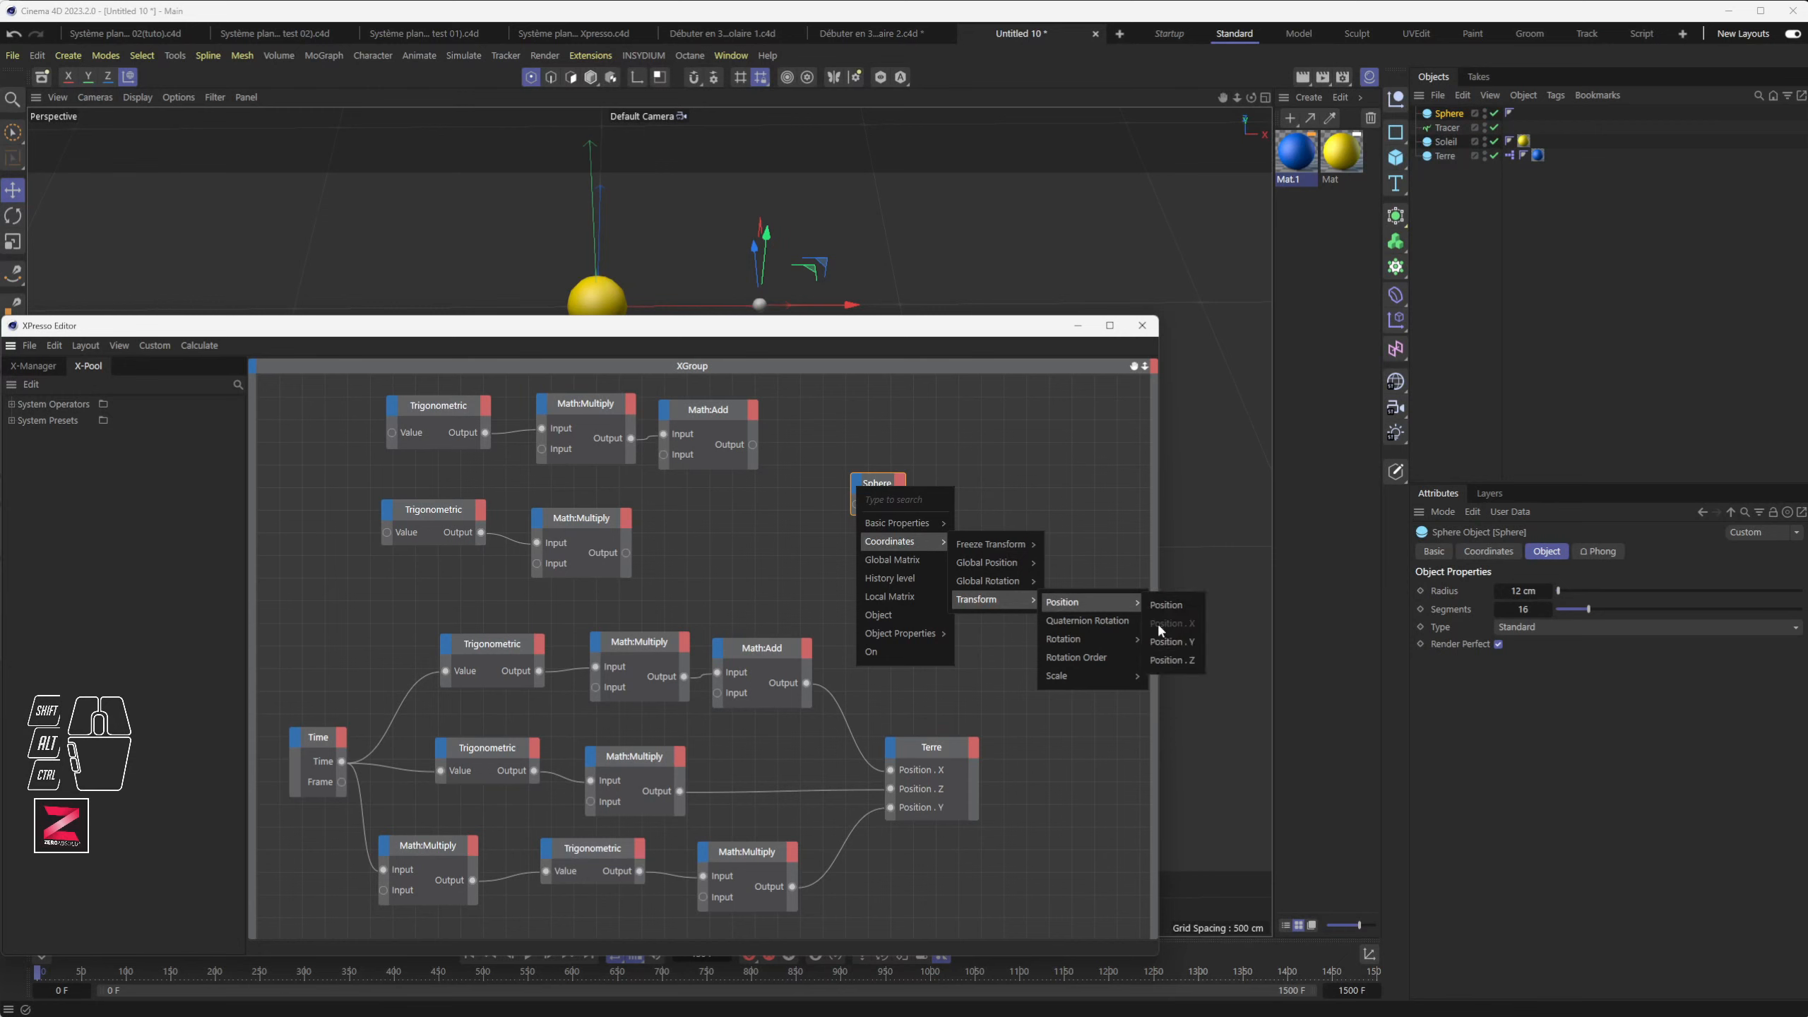
{"action": "left_click", "coordinate": [1172, 661]}
{"action": "left_click_drag", "start_coordinate": [884, 514], "coordinate": [951, 463]}
Step: Connect the copied Math:Add output to the Sphere's Position X and the lower copied Math:Multiply output to its Position Z
{"action": "left_click_drag", "start_coordinate": [754, 445], "coordinate": [767, 446]}
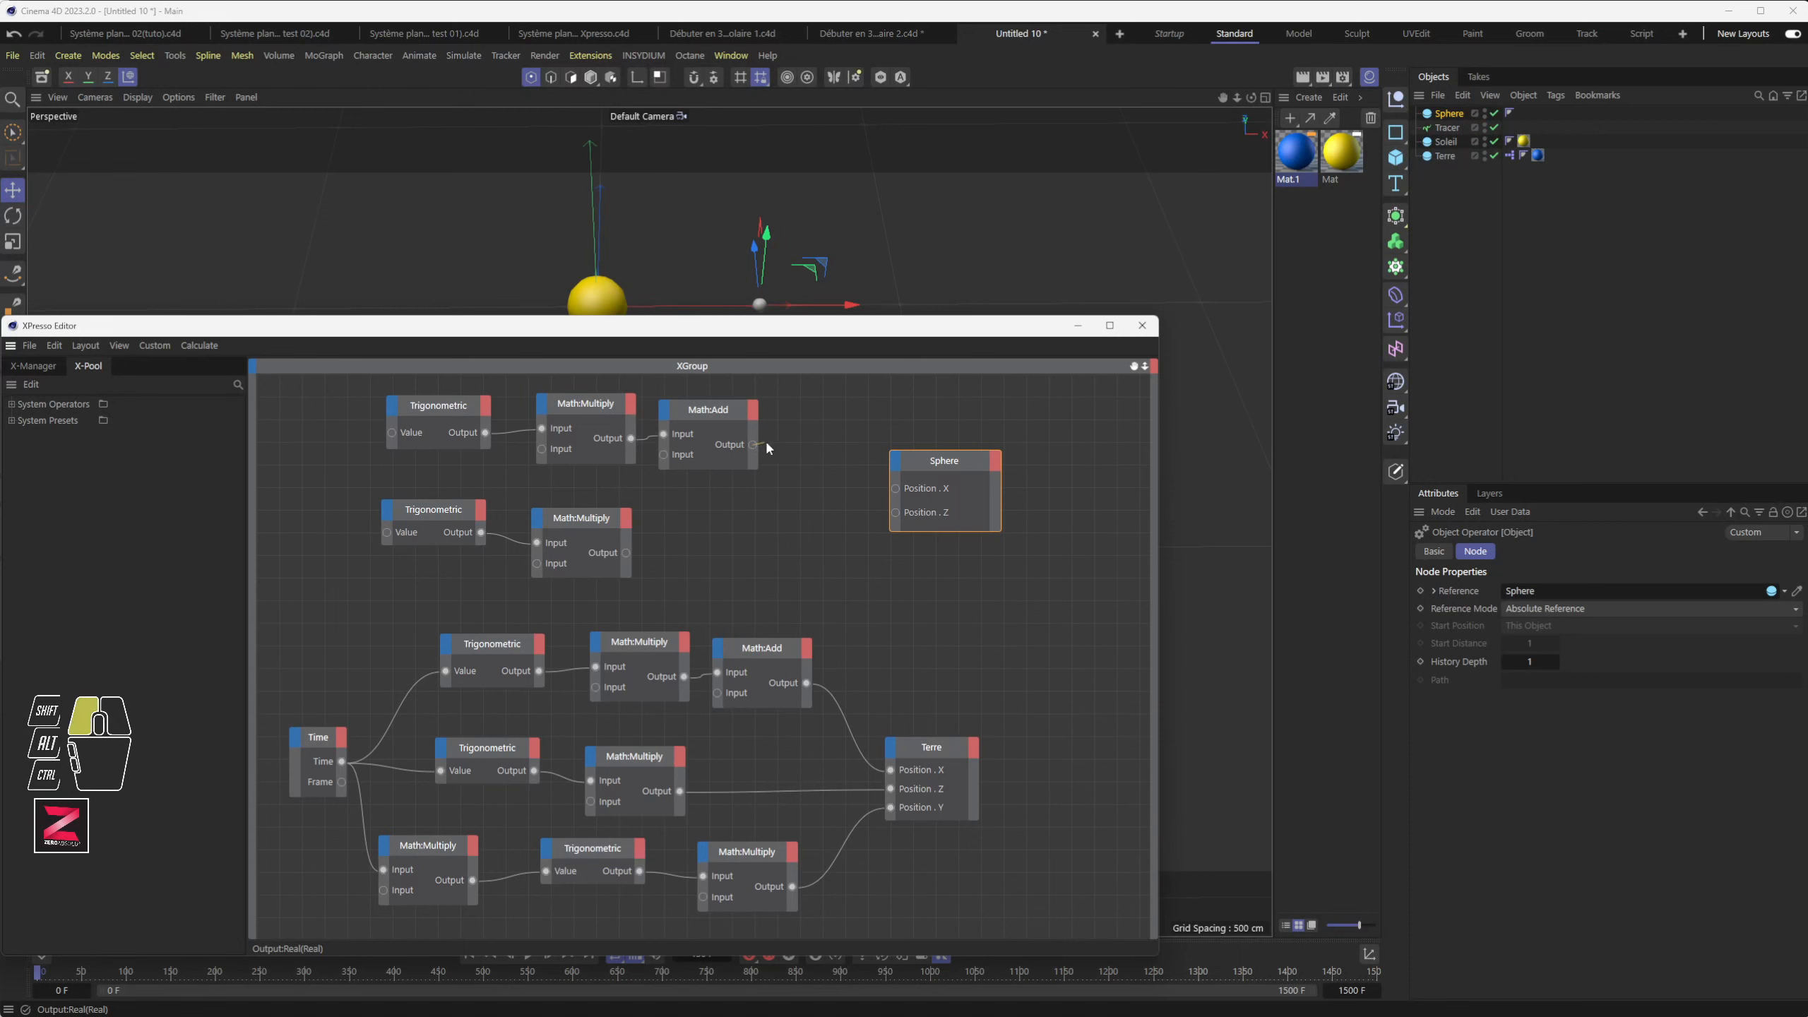
{"action": "left_click_drag", "start_coordinate": [896, 489], "coordinate": [896, 489]}
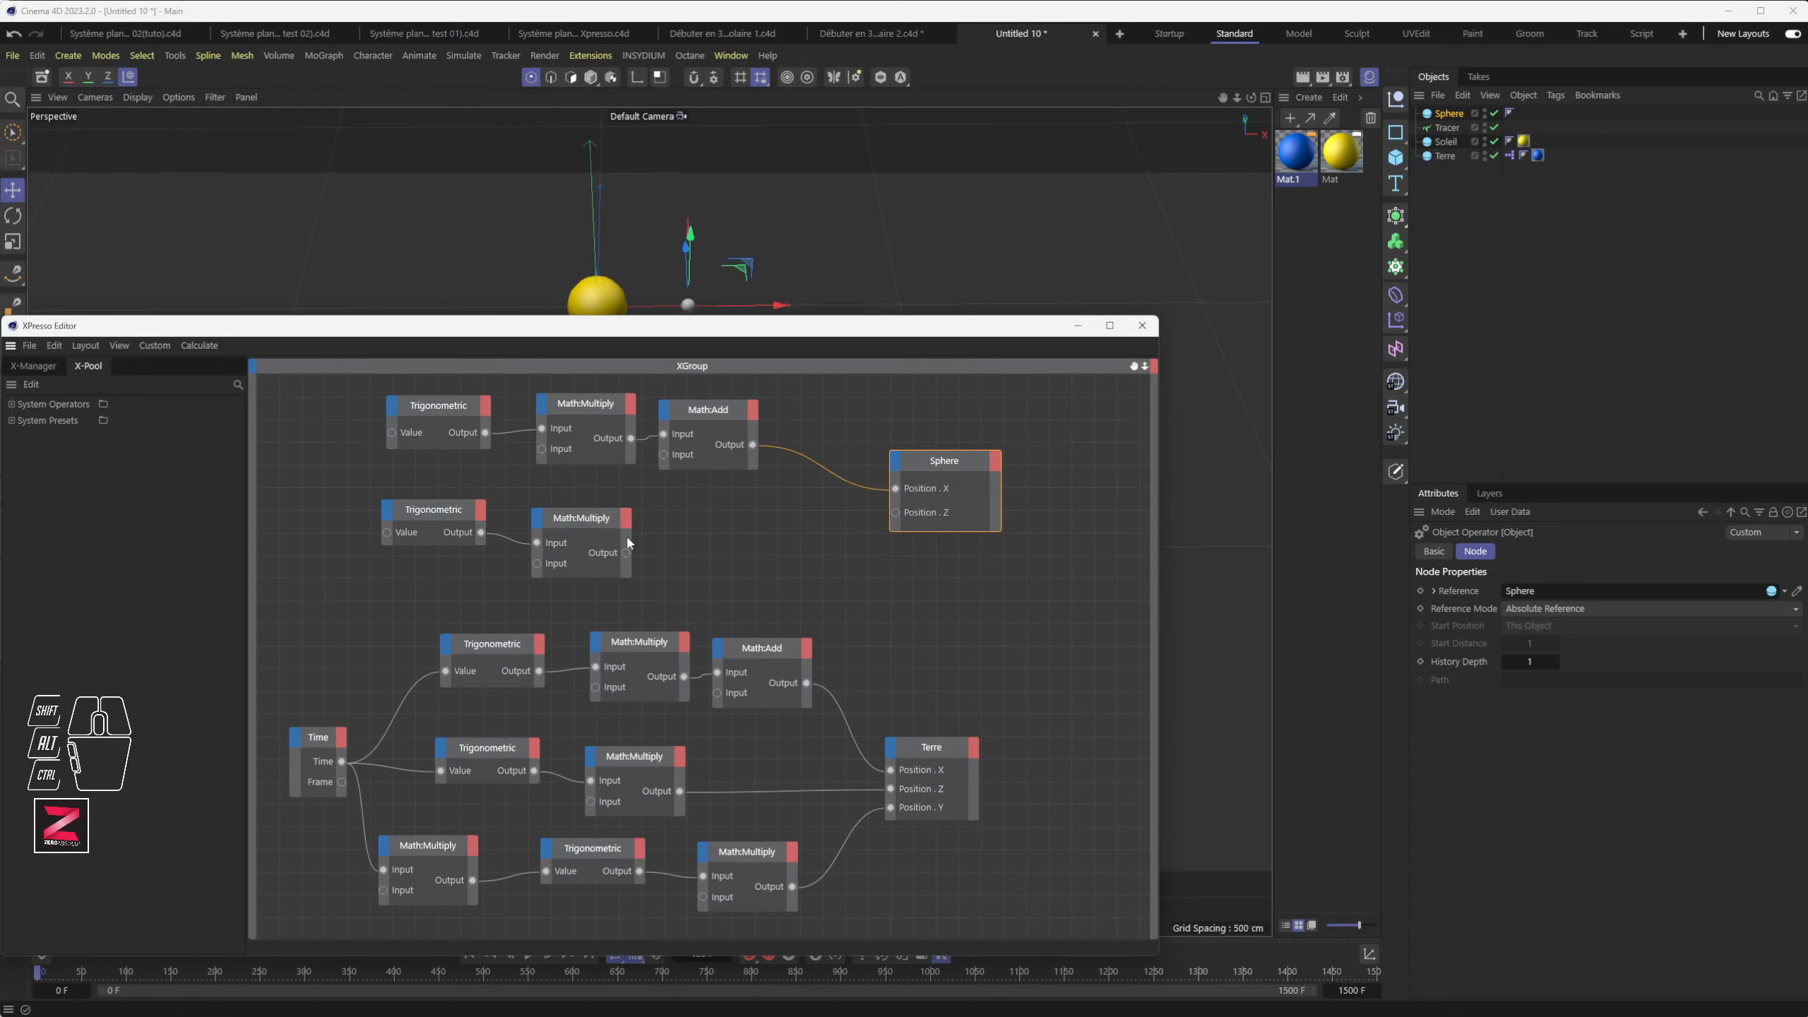
{"action": "left_click_drag", "start_coordinate": [626, 553], "coordinate": [662, 543]}
{"action": "left_click_drag", "start_coordinate": [895, 513], "coordinate": [896, 513]}
Step: Connect the Time node's output to the Value inputs of both copied Trigonometric nodes
{"action": "left_click_drag", "start_coordinate": [342, 760], "coordinate": [367, 616]}
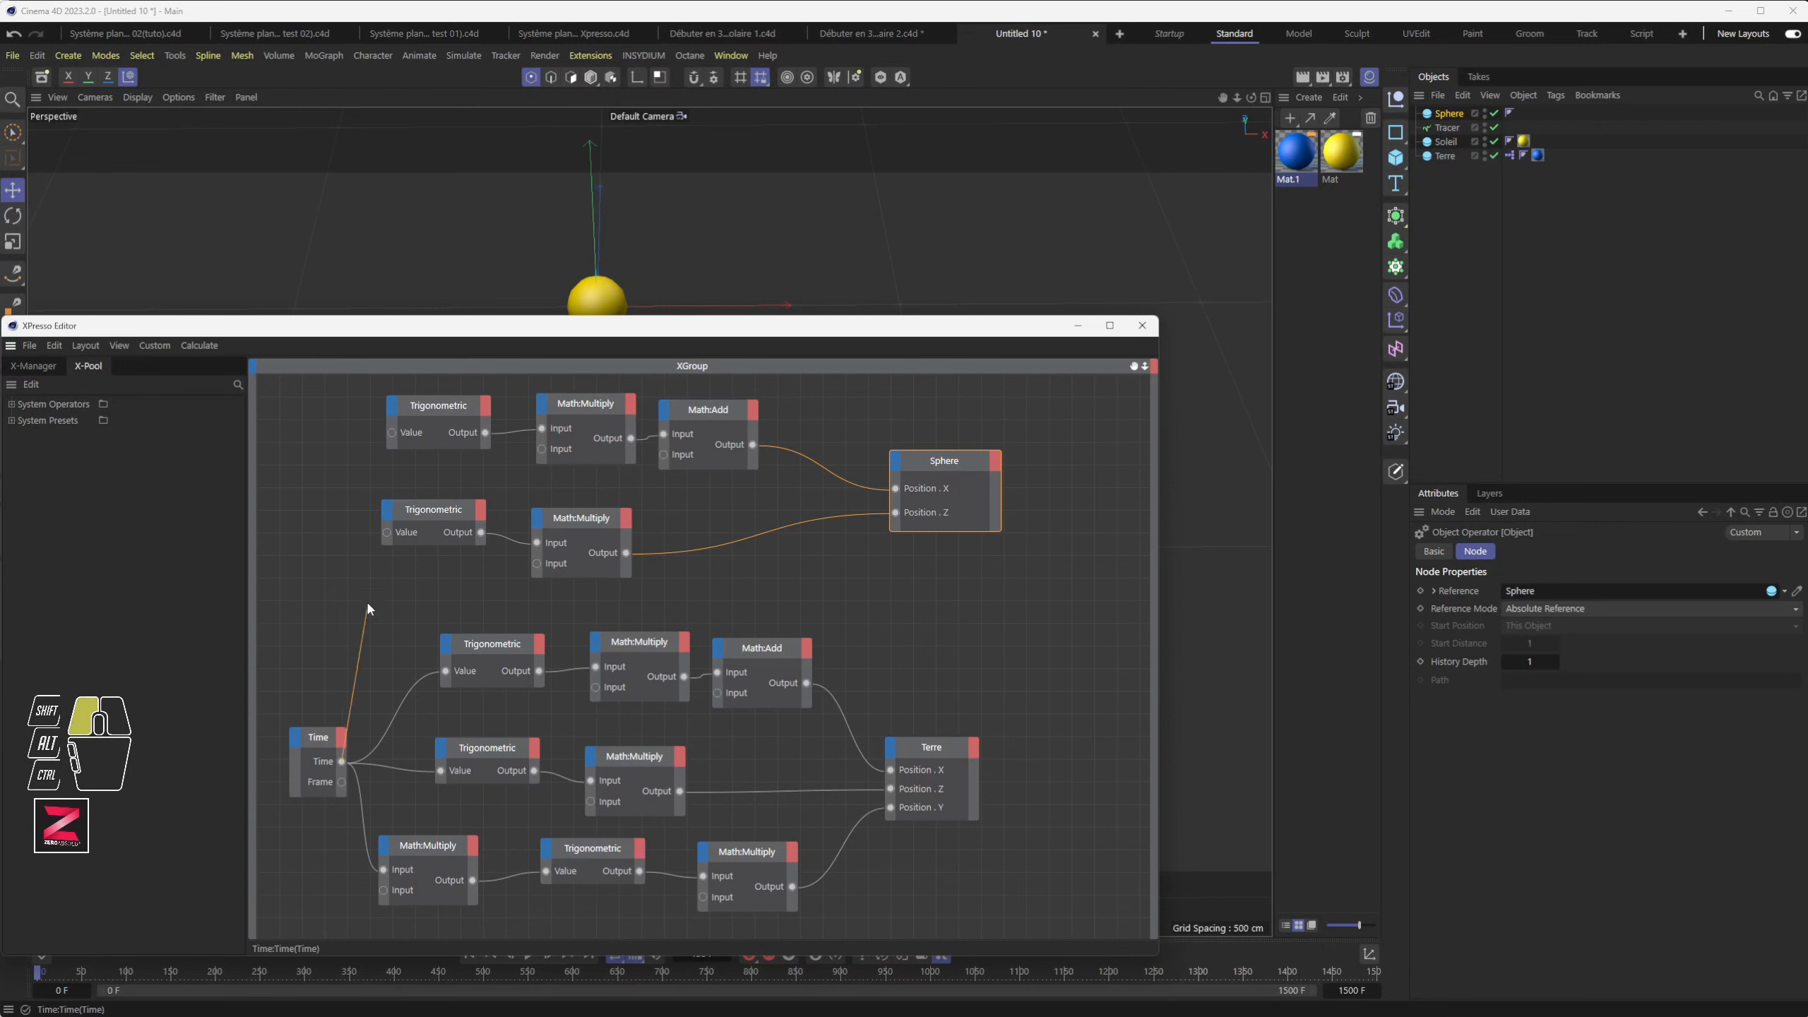
{"action": "left_click_drag", "start_coordinate": [380, 531], "coordinate": [381, 534]}
{"action": "left_click_drag", "start_coordinate": [342, 761], "coordinate": [364, 632]}
{"action": "left_click_drag", "start_coordinate": [386, 531], "coordinate": [386, 532]}
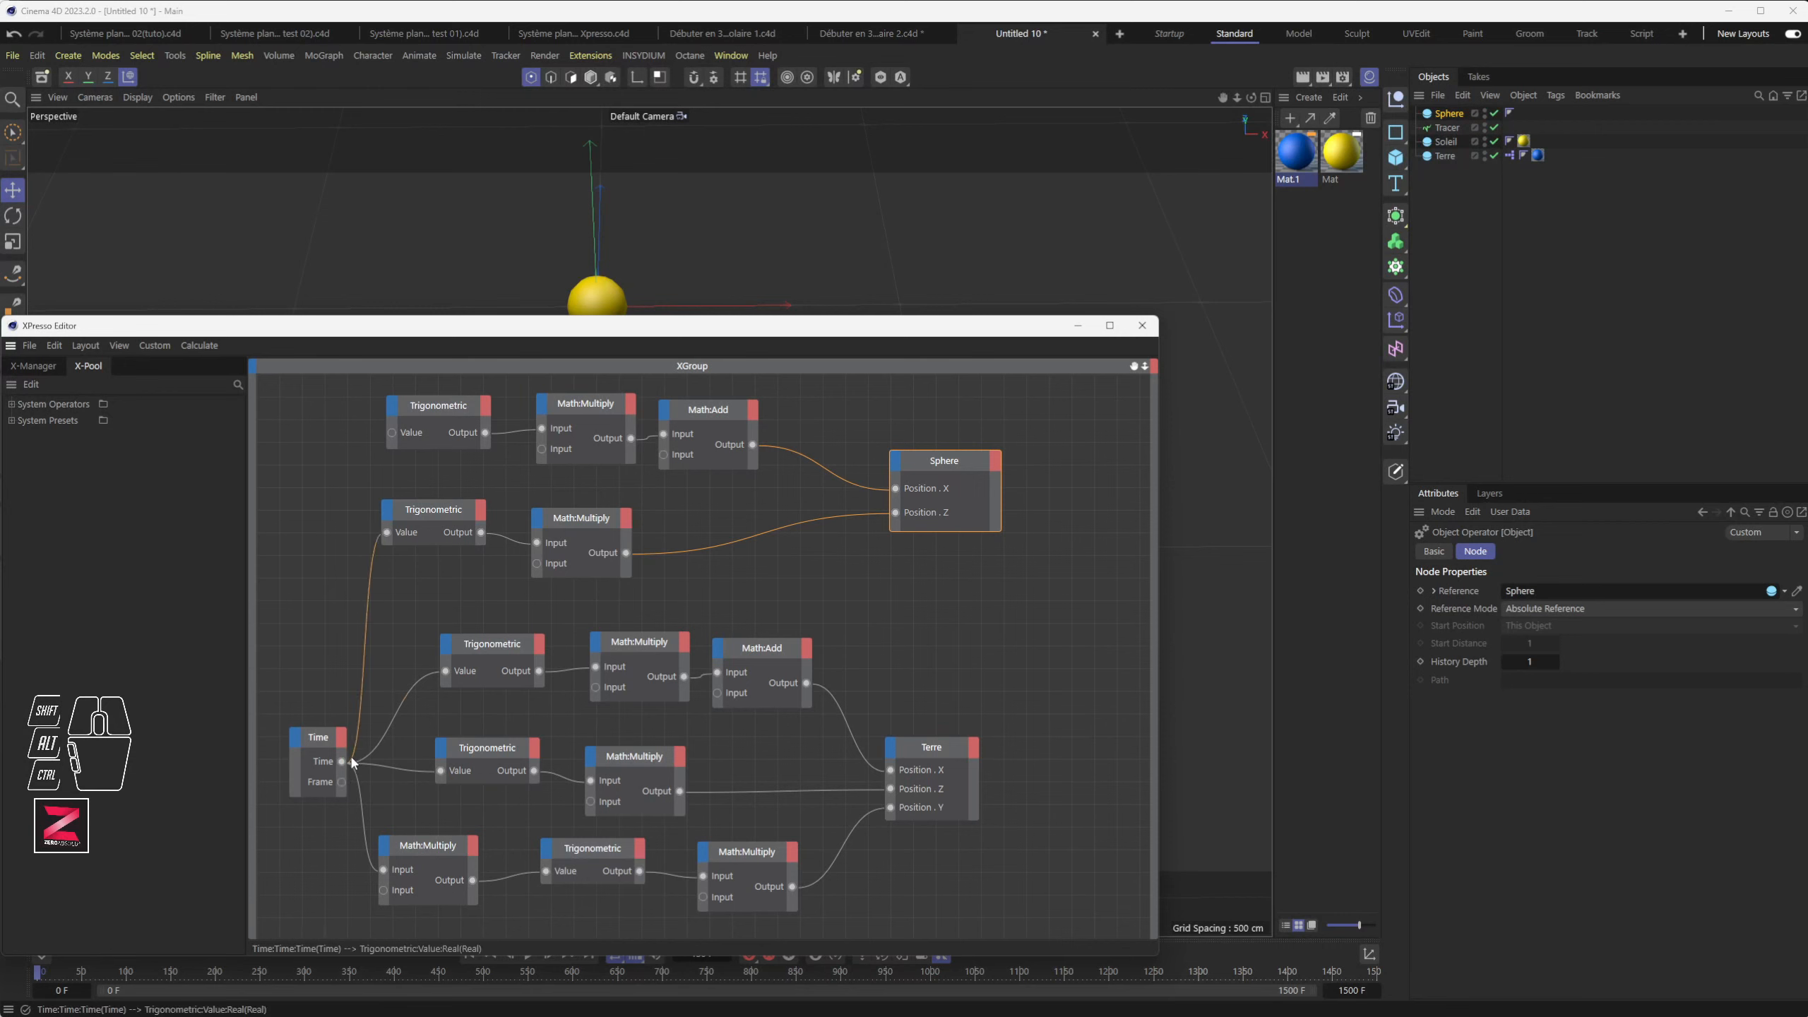
{"action": "left_click_drag", "start_coordinate": [341, 760], "coordinate": [391, 433]}
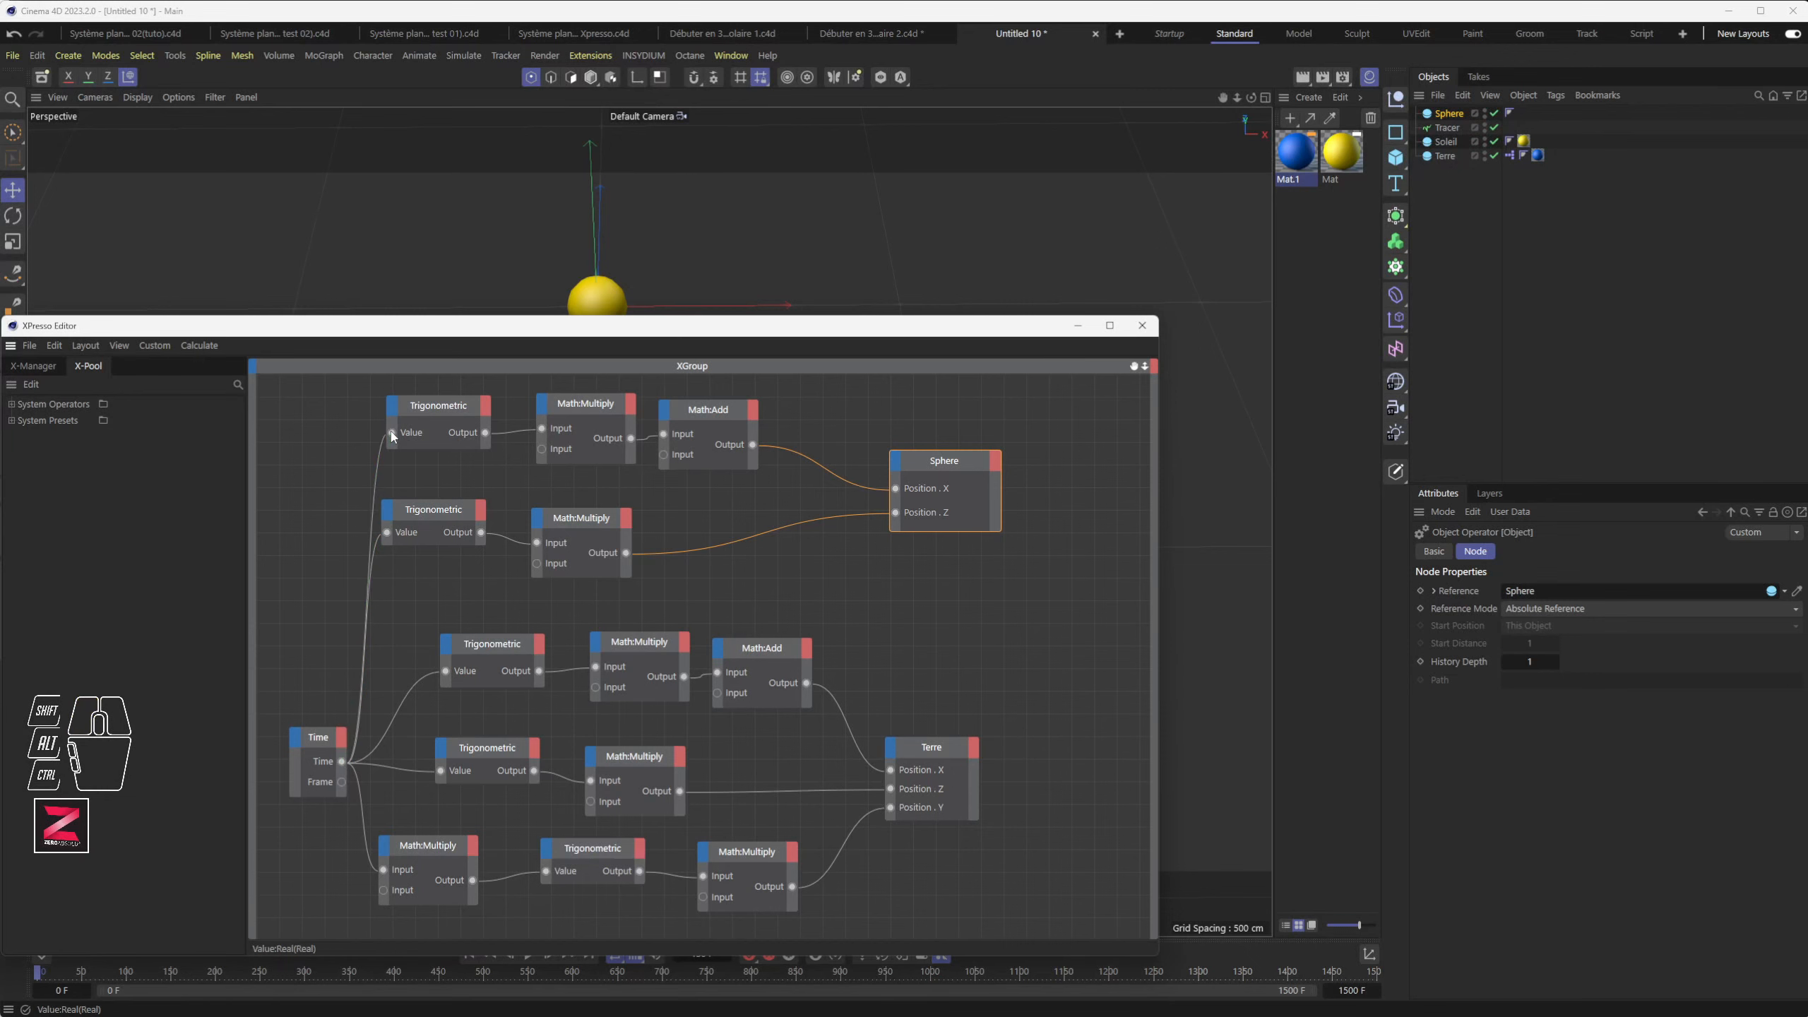
Step: Move the XPresso Editor aside, play the animation to compare the Sphere's motion with Terre's, and stop in the four-view layout
{"action": "left_click_drag", "start_coordinate": [591, 335], "coordinate": [4, 559]}
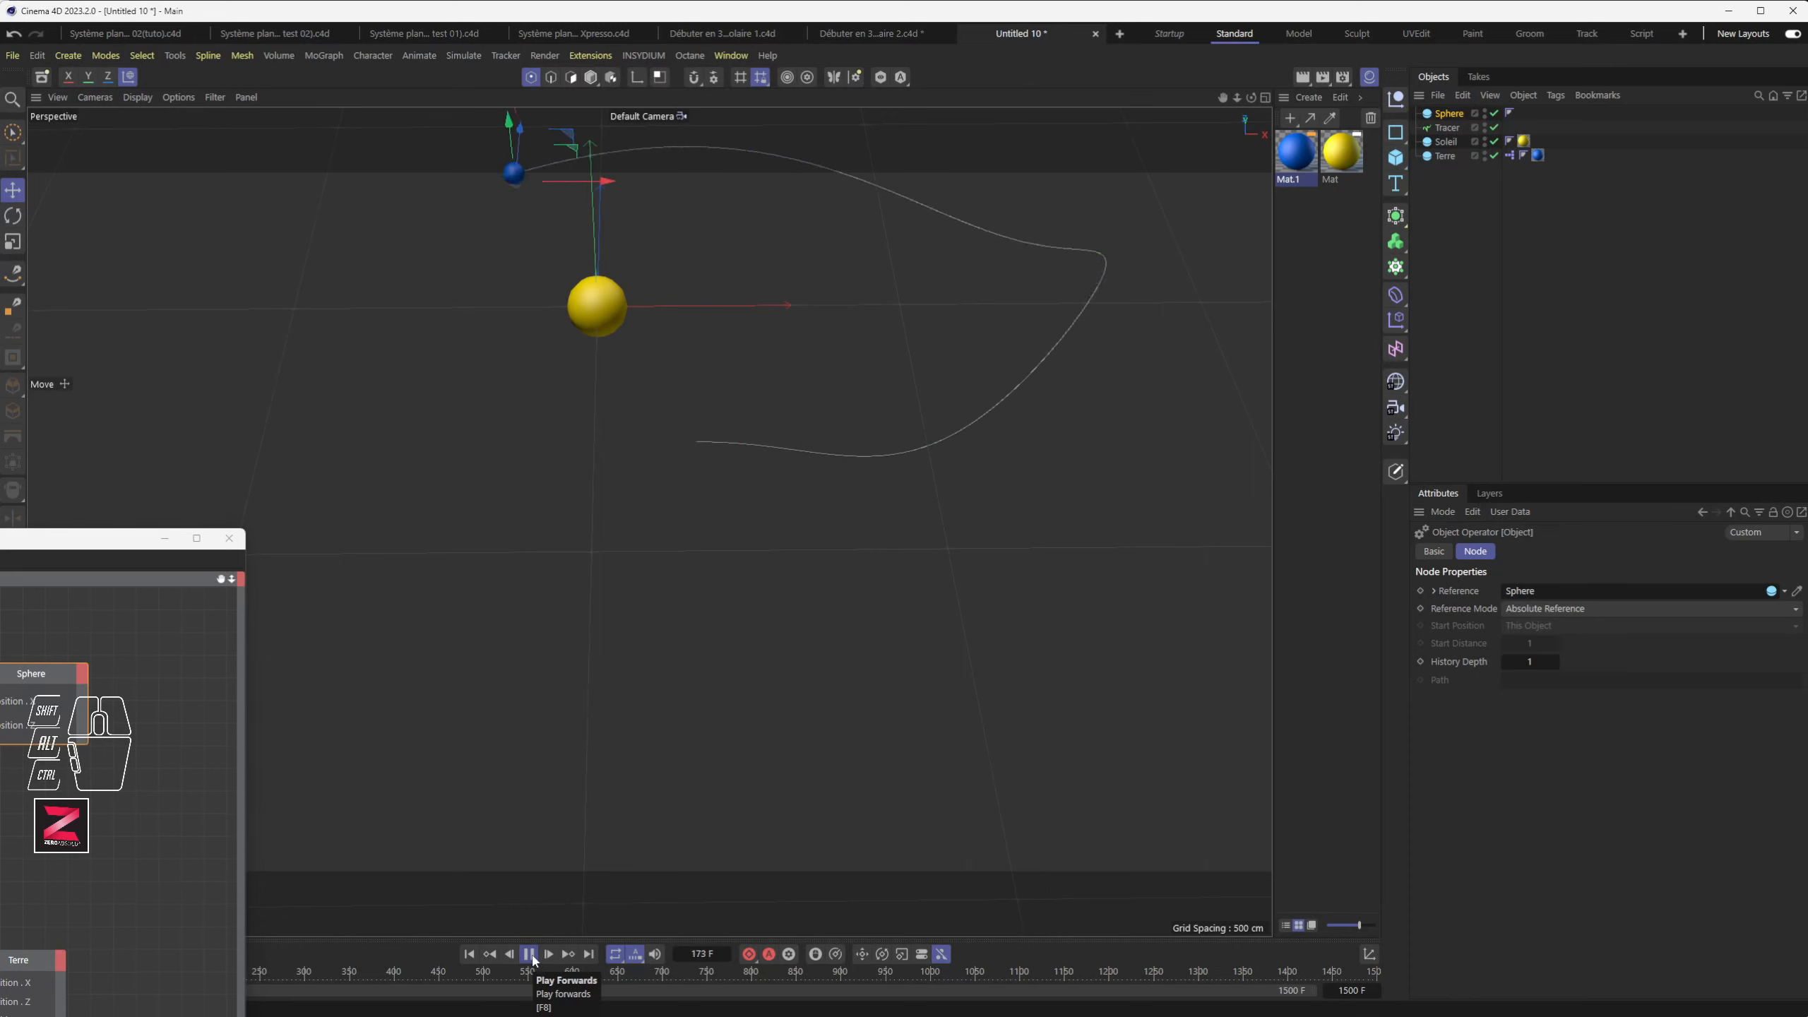
{"action": "left_click", "coordinate": [531, 955]}
{"action": "left_click_drag", "start_coordinate": [588, 509], "coordinate": [646, 507], "text": "alt"}
{"action": "middle_click", "coordinate": [645, 506]}
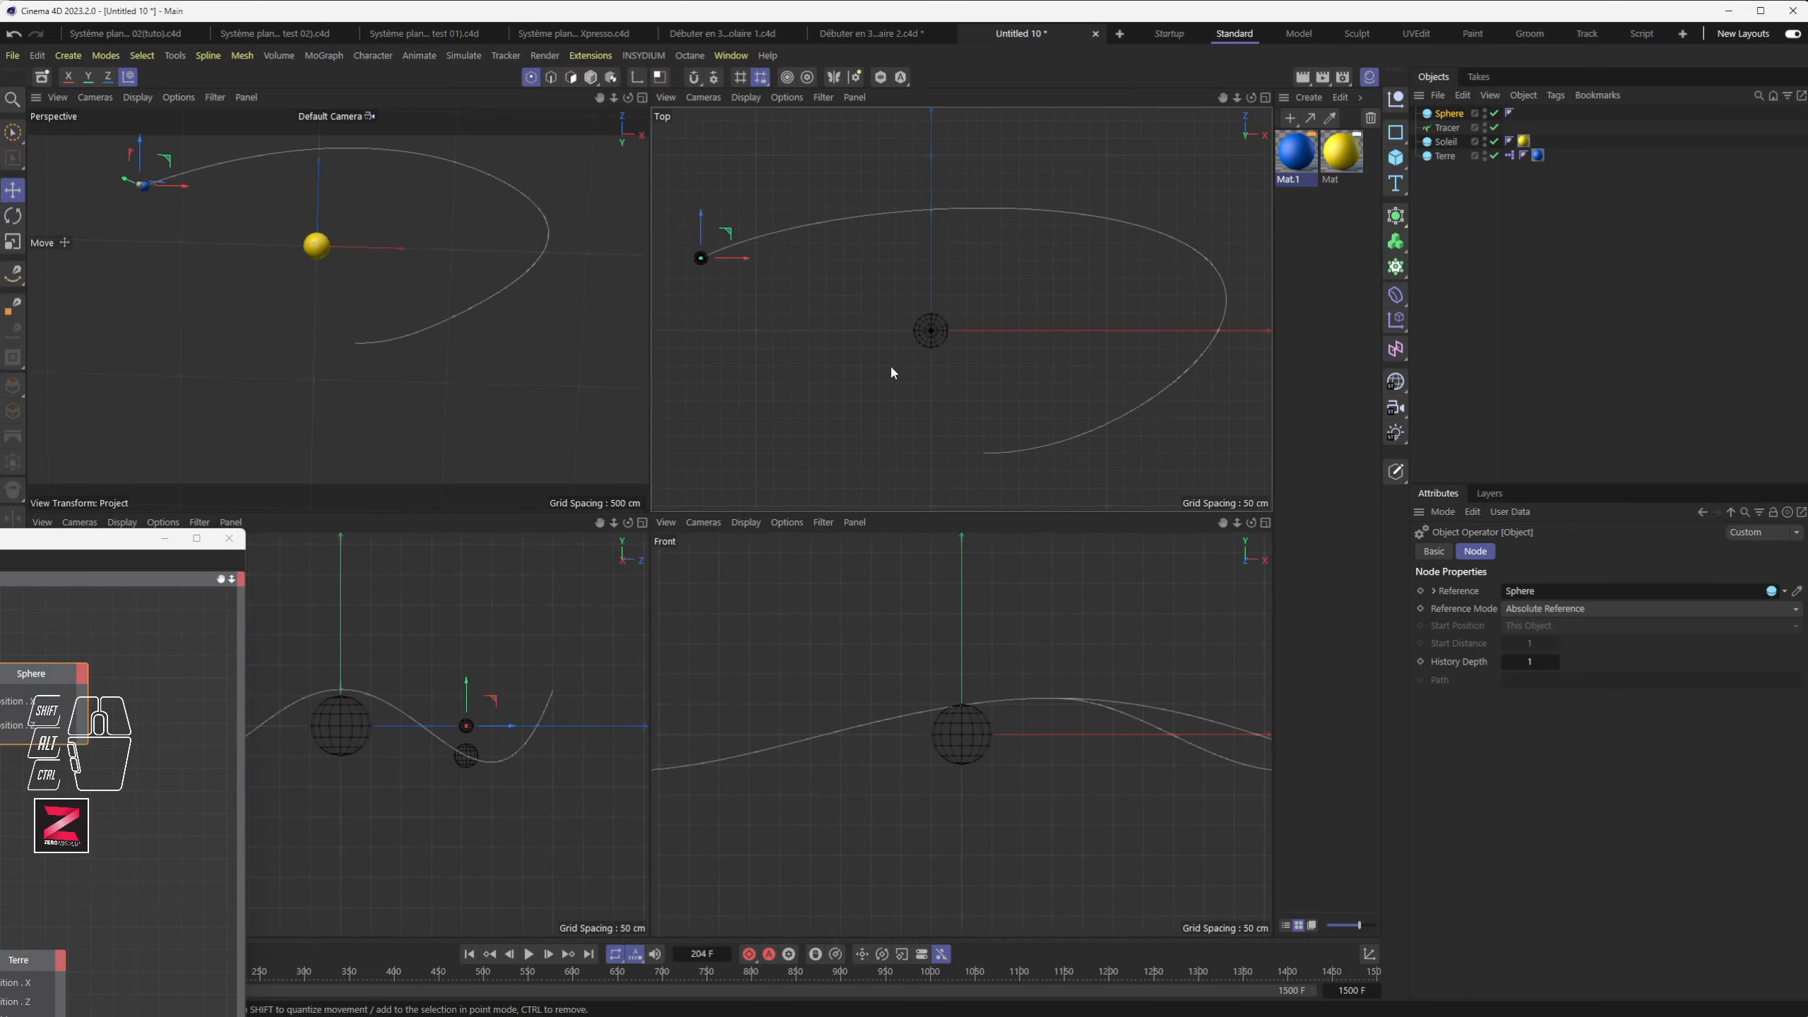
Step: Replay from the first frame, compare Sphere and Terre in the Right and Perspective views, then stop and bring the XPresso Editor back
{"action": "left_click", "coordinate": [468, 954]}
{"action": "left_click", "coordinate": [528, 953]}
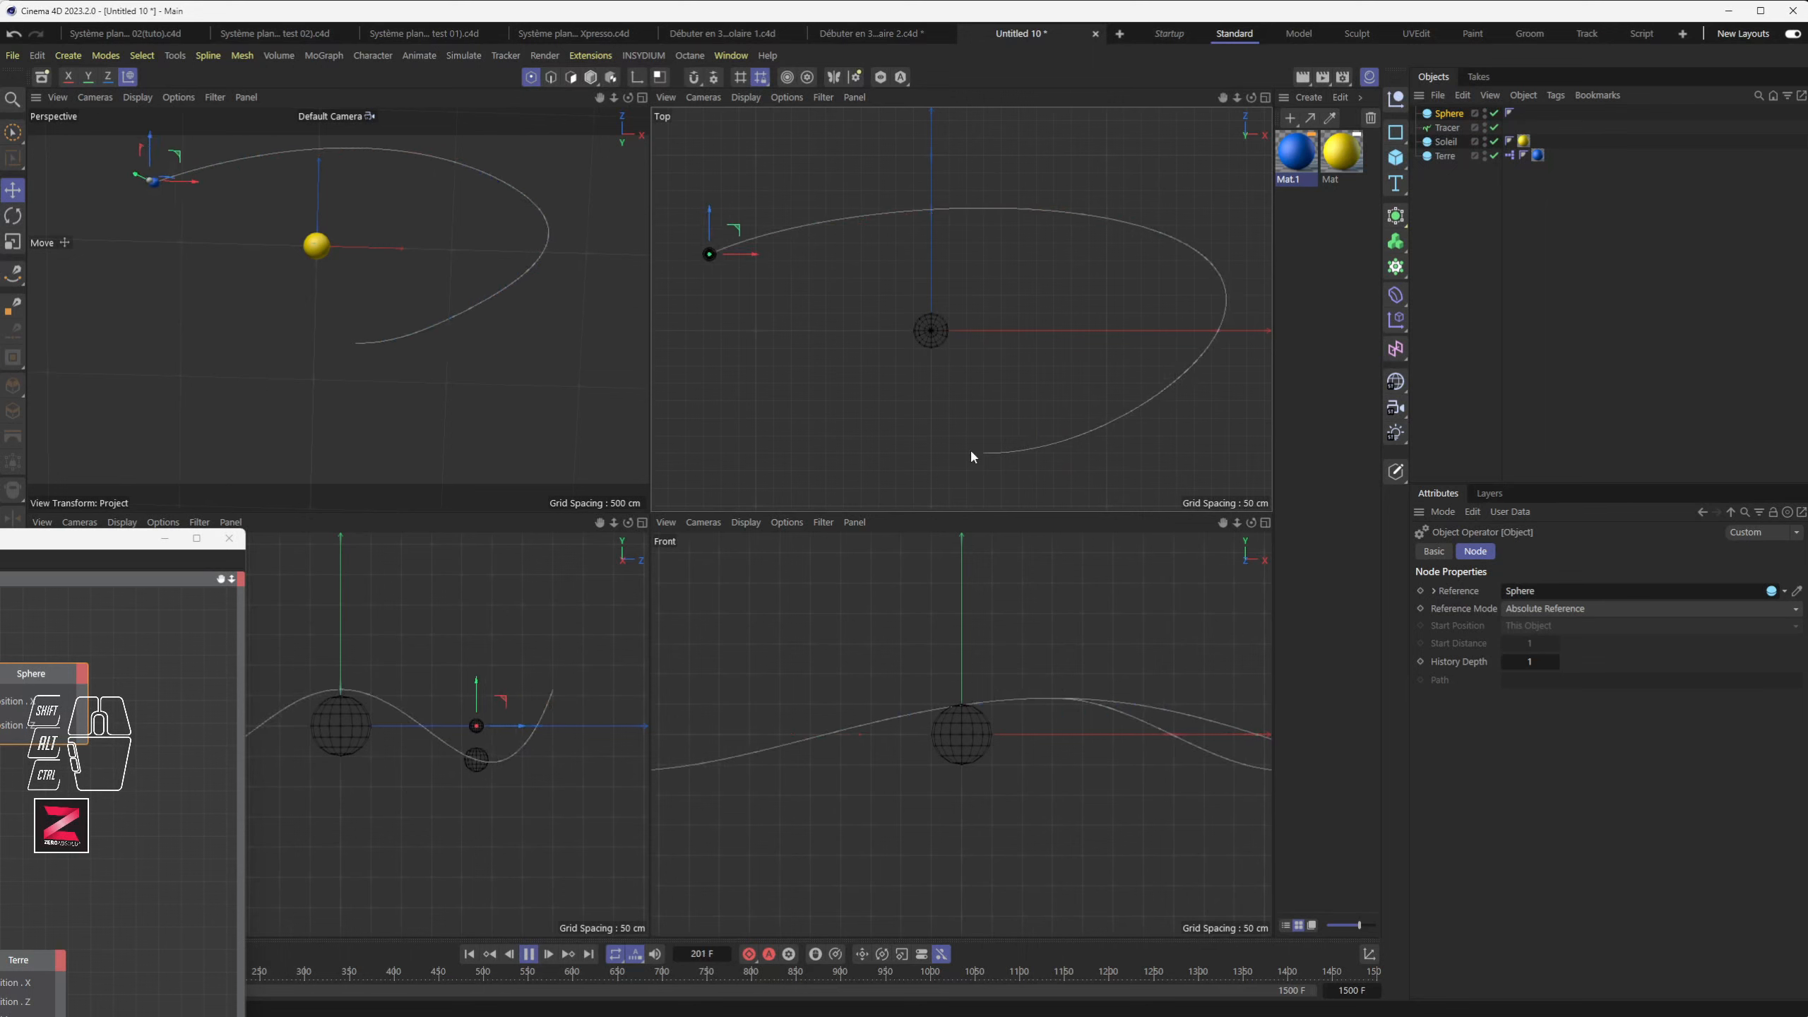
{"action": "middle_click", "coordinate": [420, 618]}
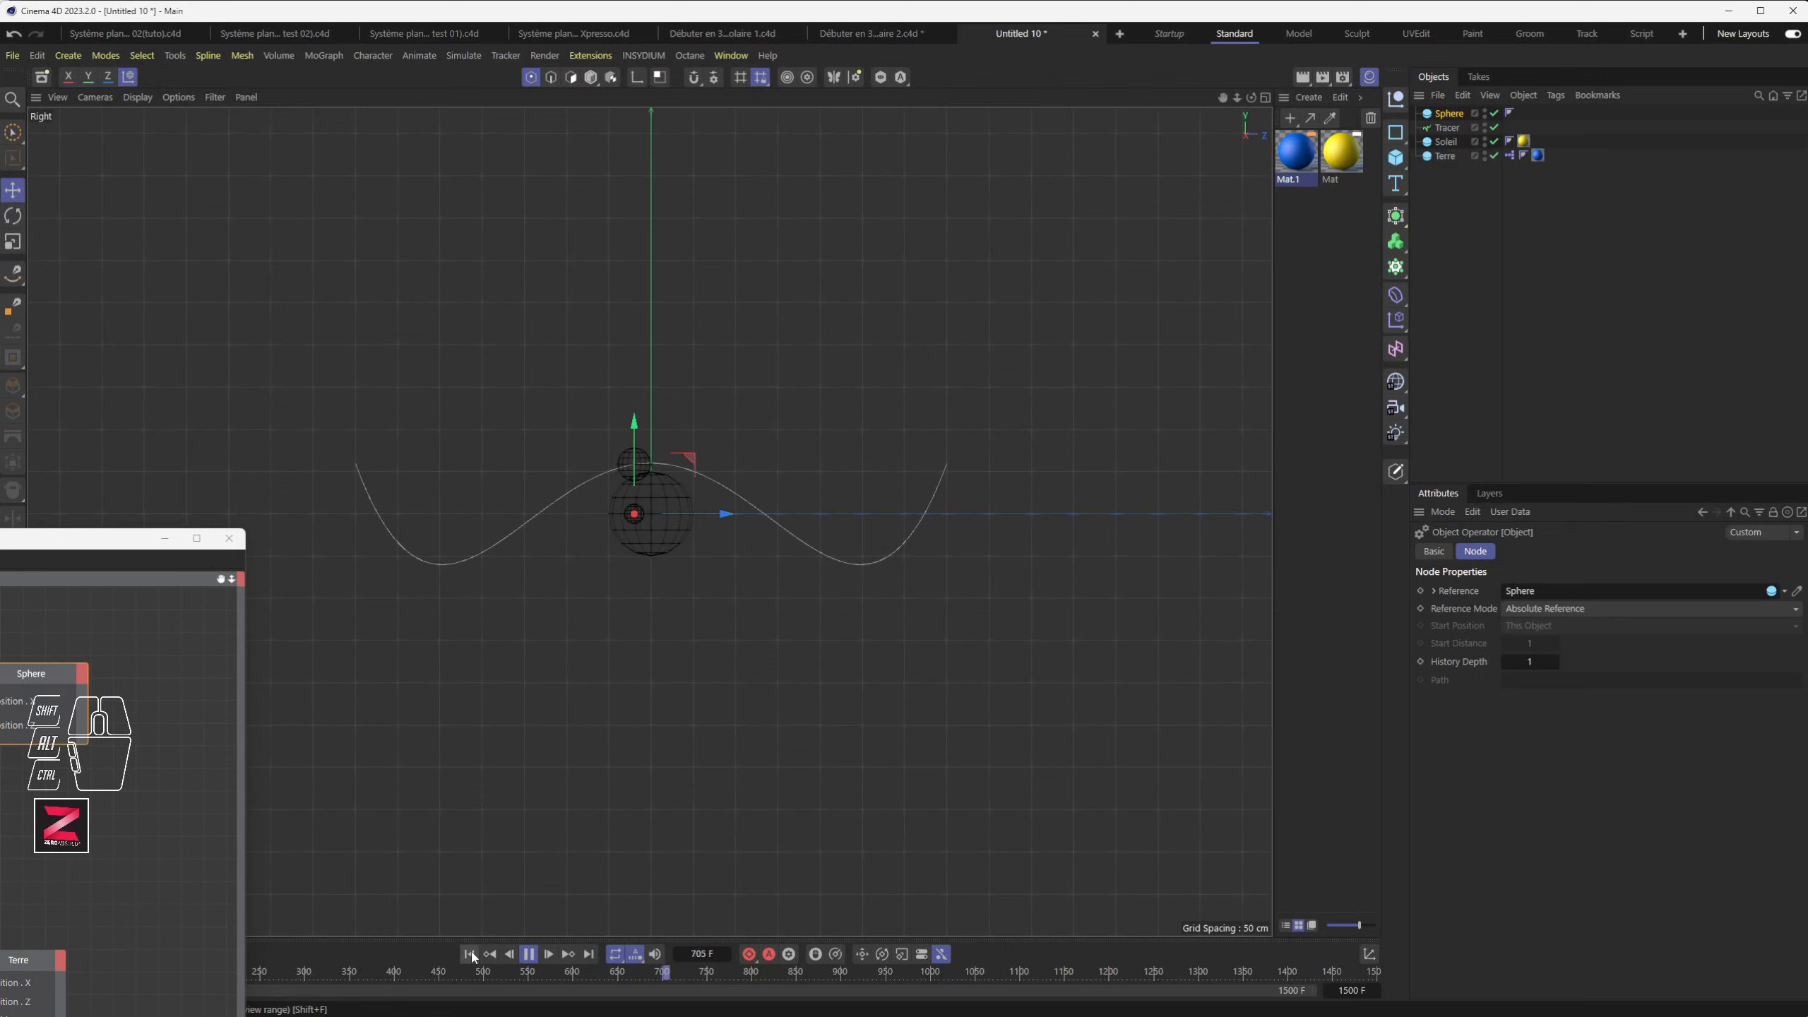
{"action": "middle_click", "coordinate": [590, 780]}
{"action": "middle_click", "coordinate": [570, 463]}
{"action": "left_click_drag", "start_coordinate": [486, 329], "coordinate": [627, 320], "text": "alt"}
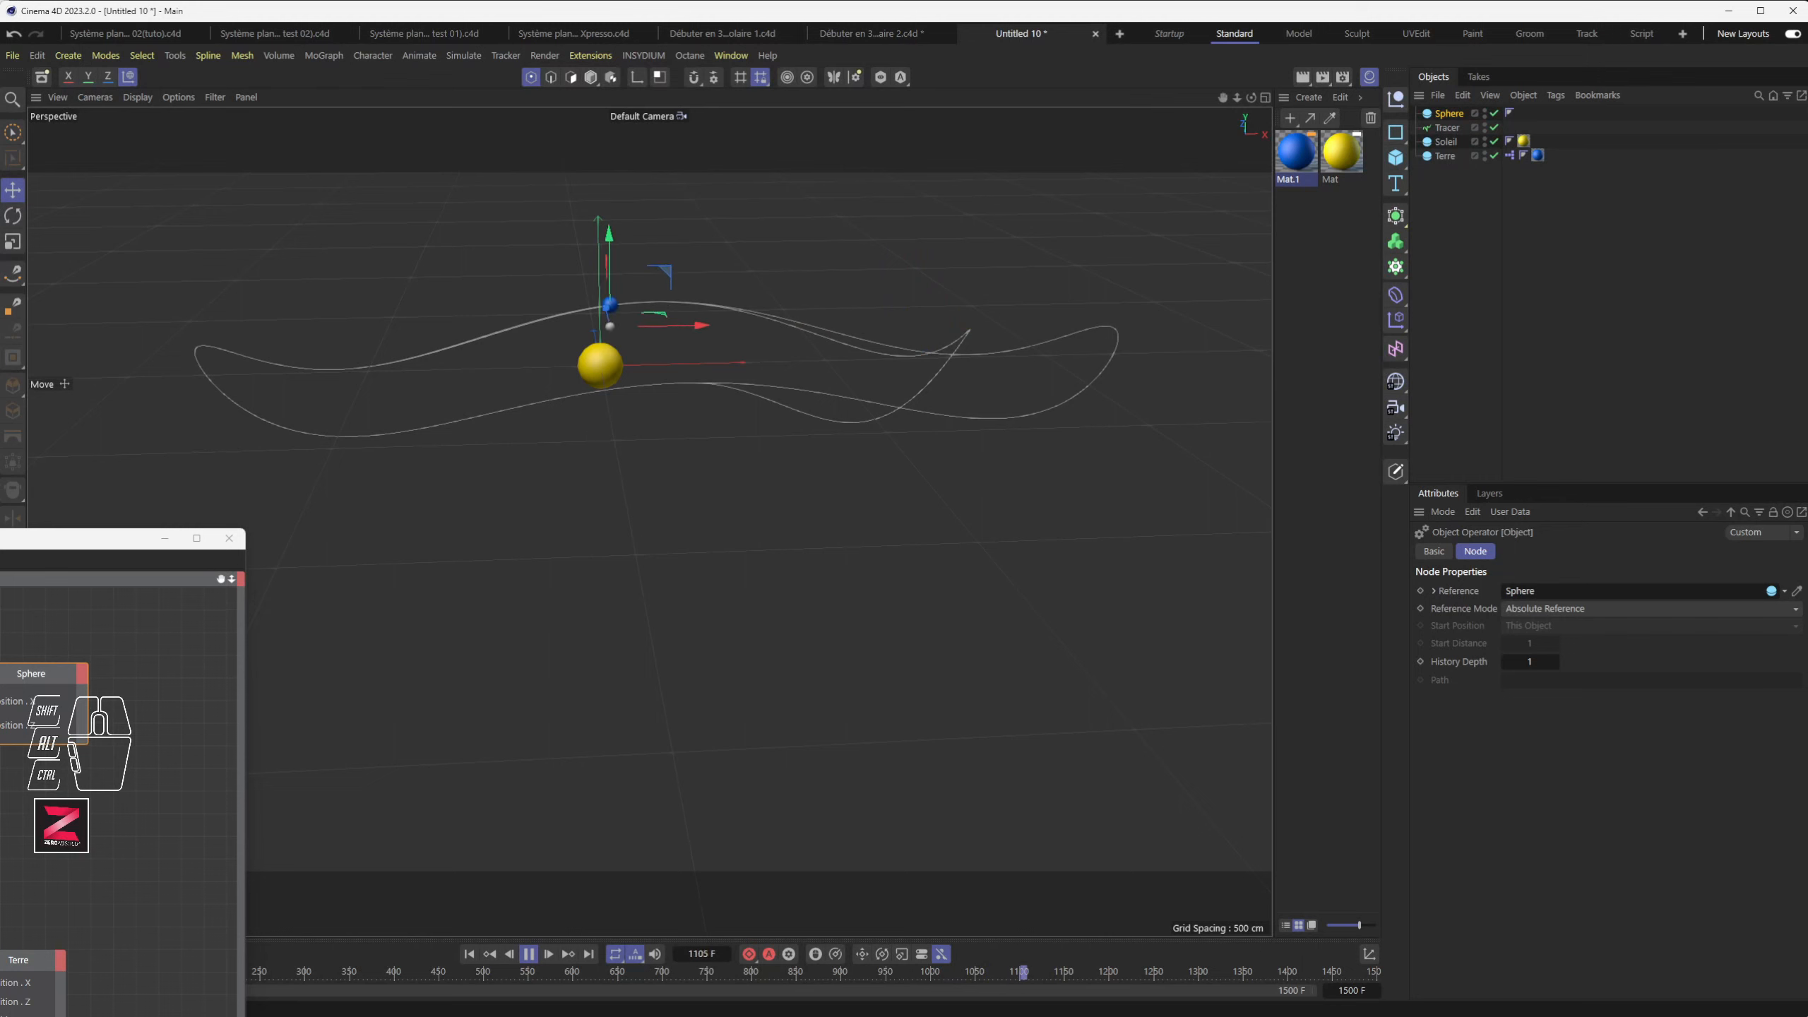
{"action": "left_click_drag", "start_coordinate": [25, 538], "coordinate": [726, 254]}
{"action": "left_click", "coordinate": [529, 956]}
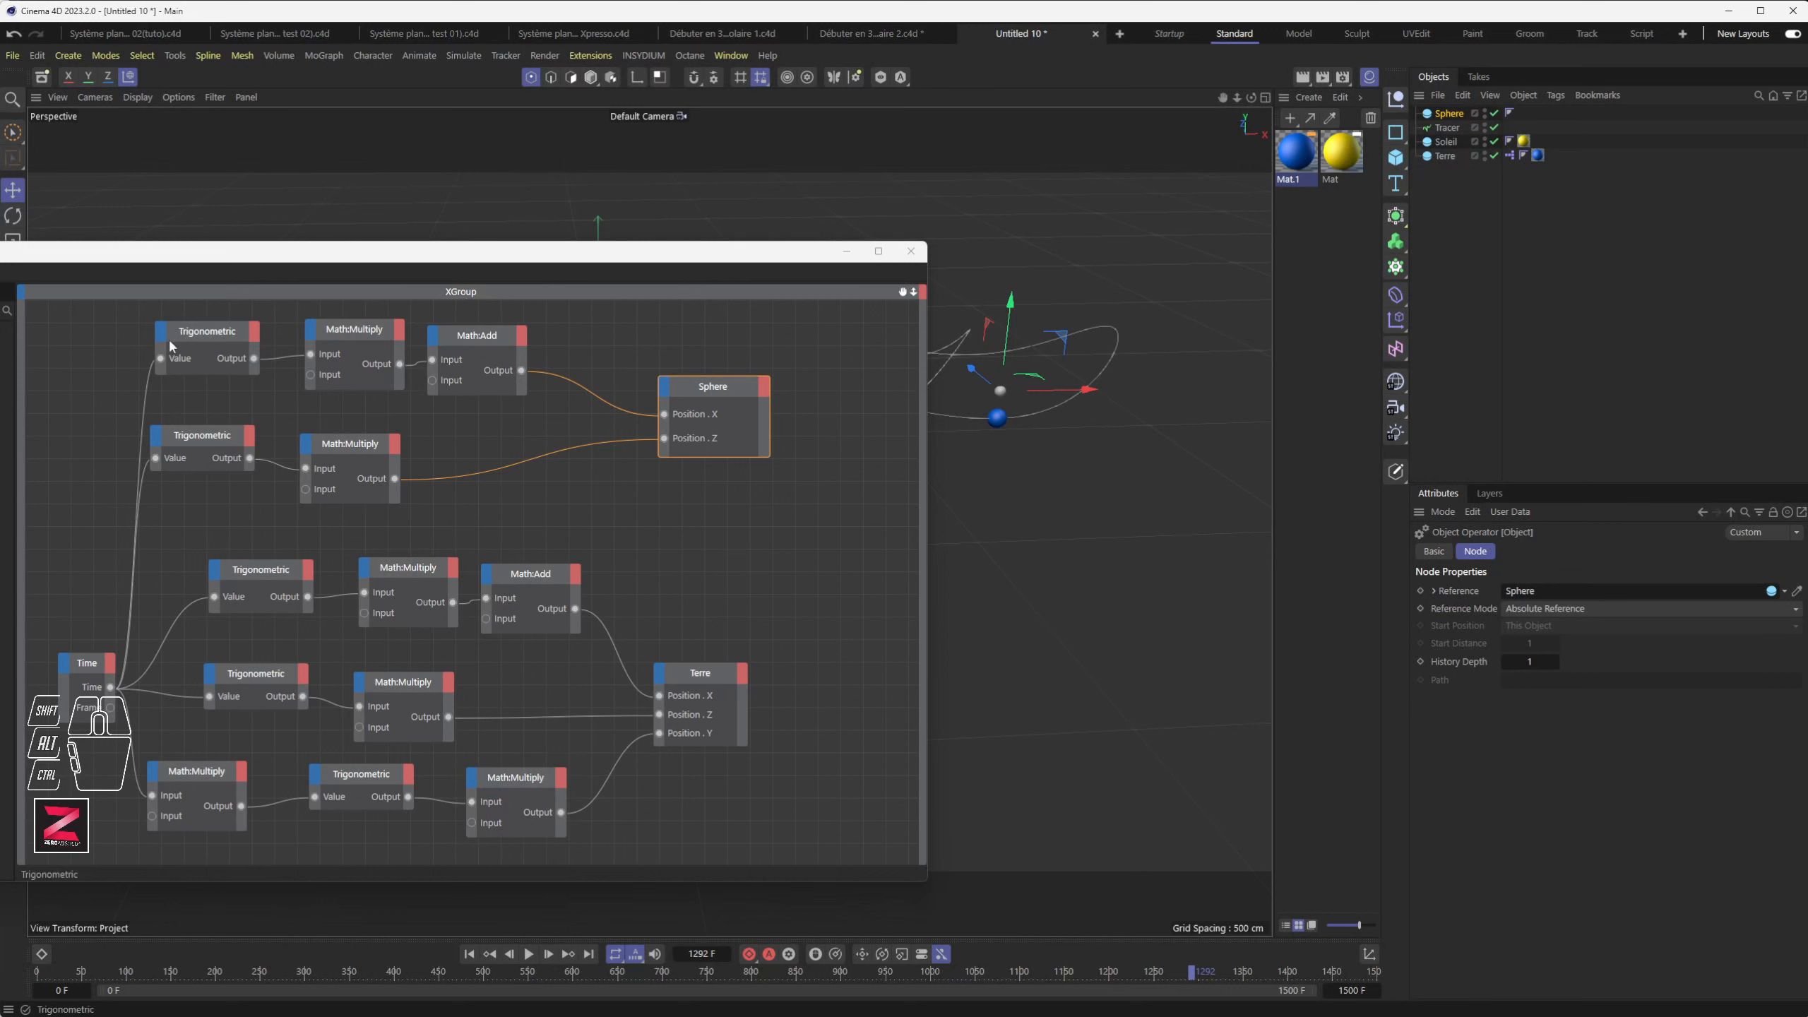
Step: Move the Sphere node farther away from the copied Math:Add node to make room in the node graph
{"action": "left_click", "coordinate": [196, 337]}
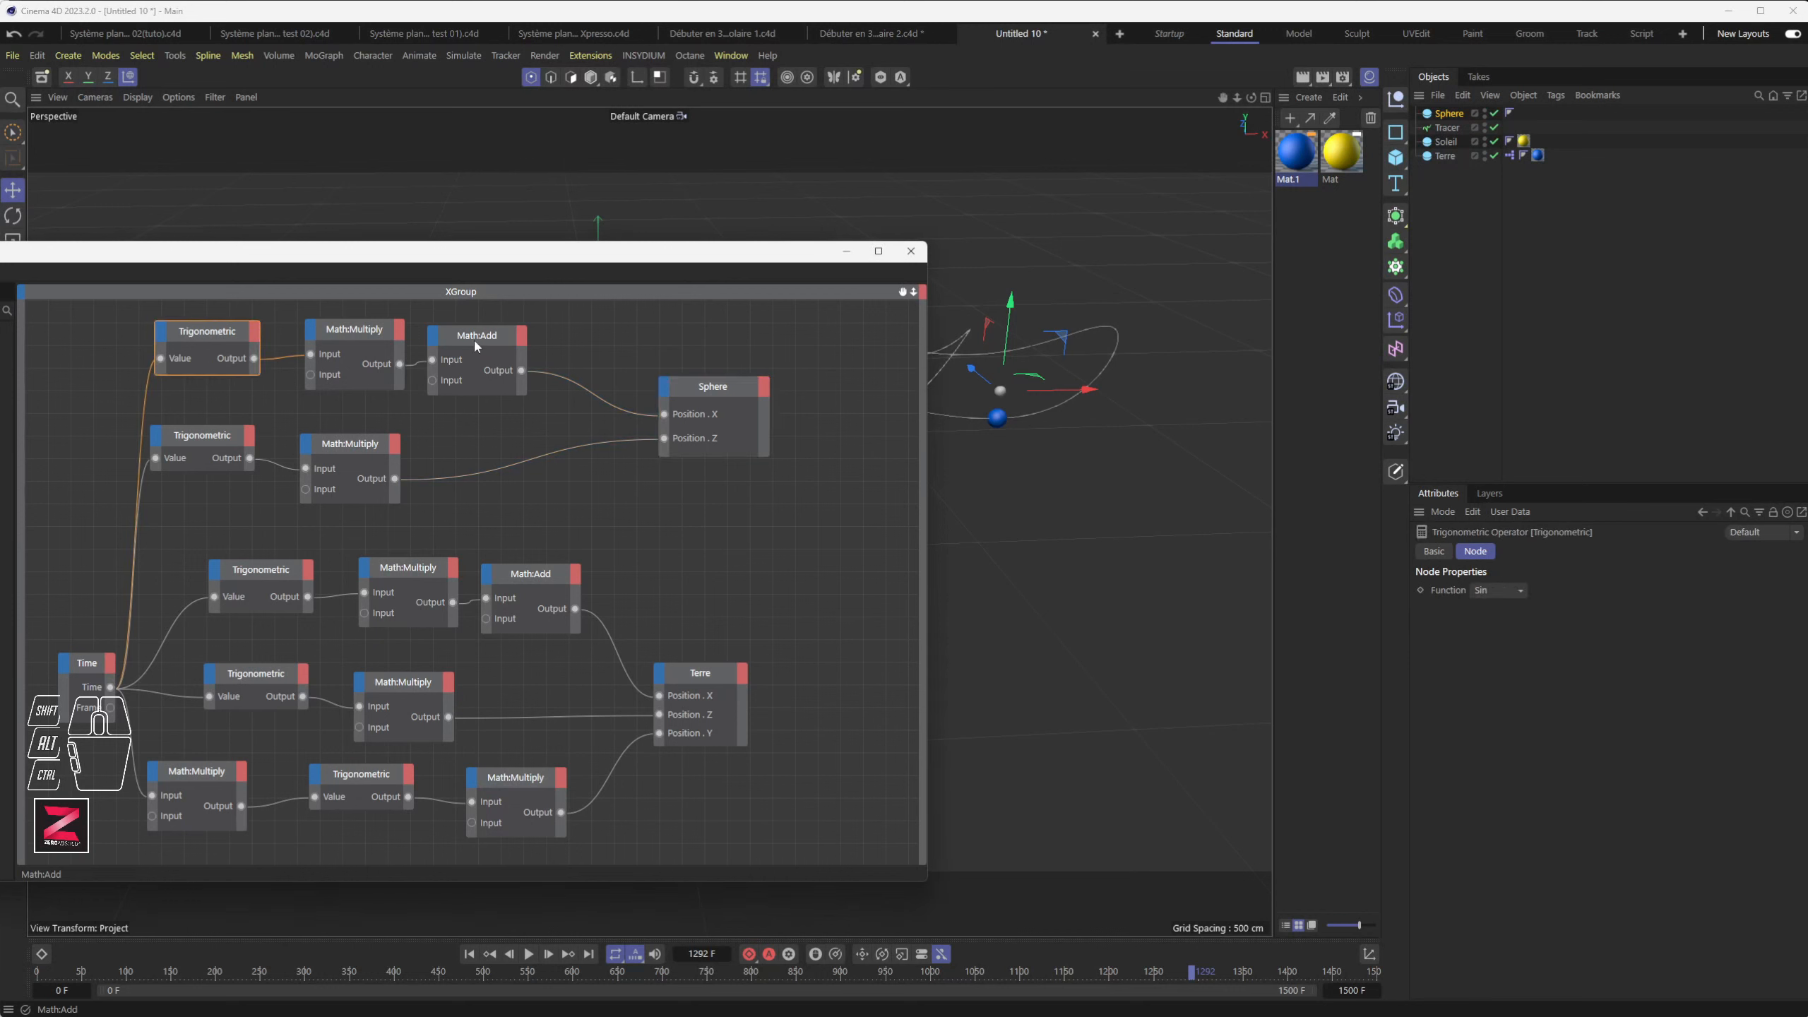
{"action": "left_click", "coordinate": [724, 388]}
{"action": "left_click_drag", "start_coordinate": [724, 389], "coordinate": [806, 394]}
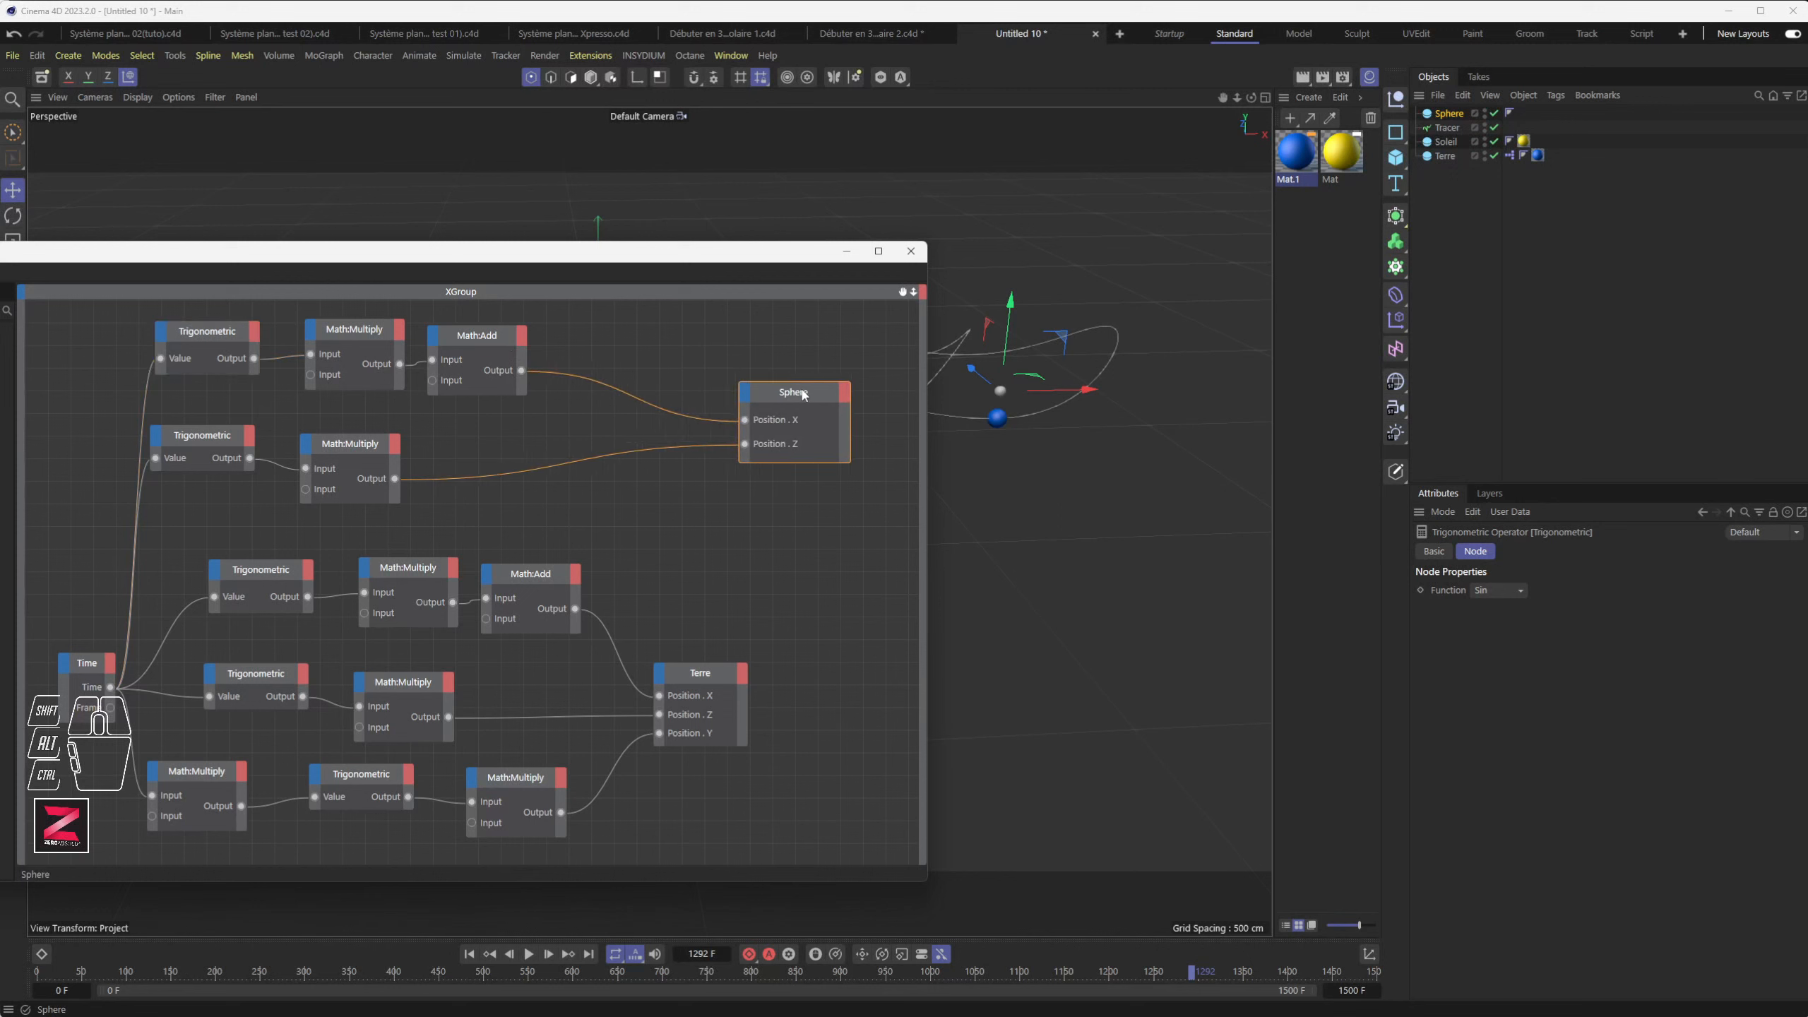
Step: Delete the animation track on Input [2] of the upper copied Math:Multiply node and set that input to 200
{"action": "left_click", "coordinate": [242, 335]}
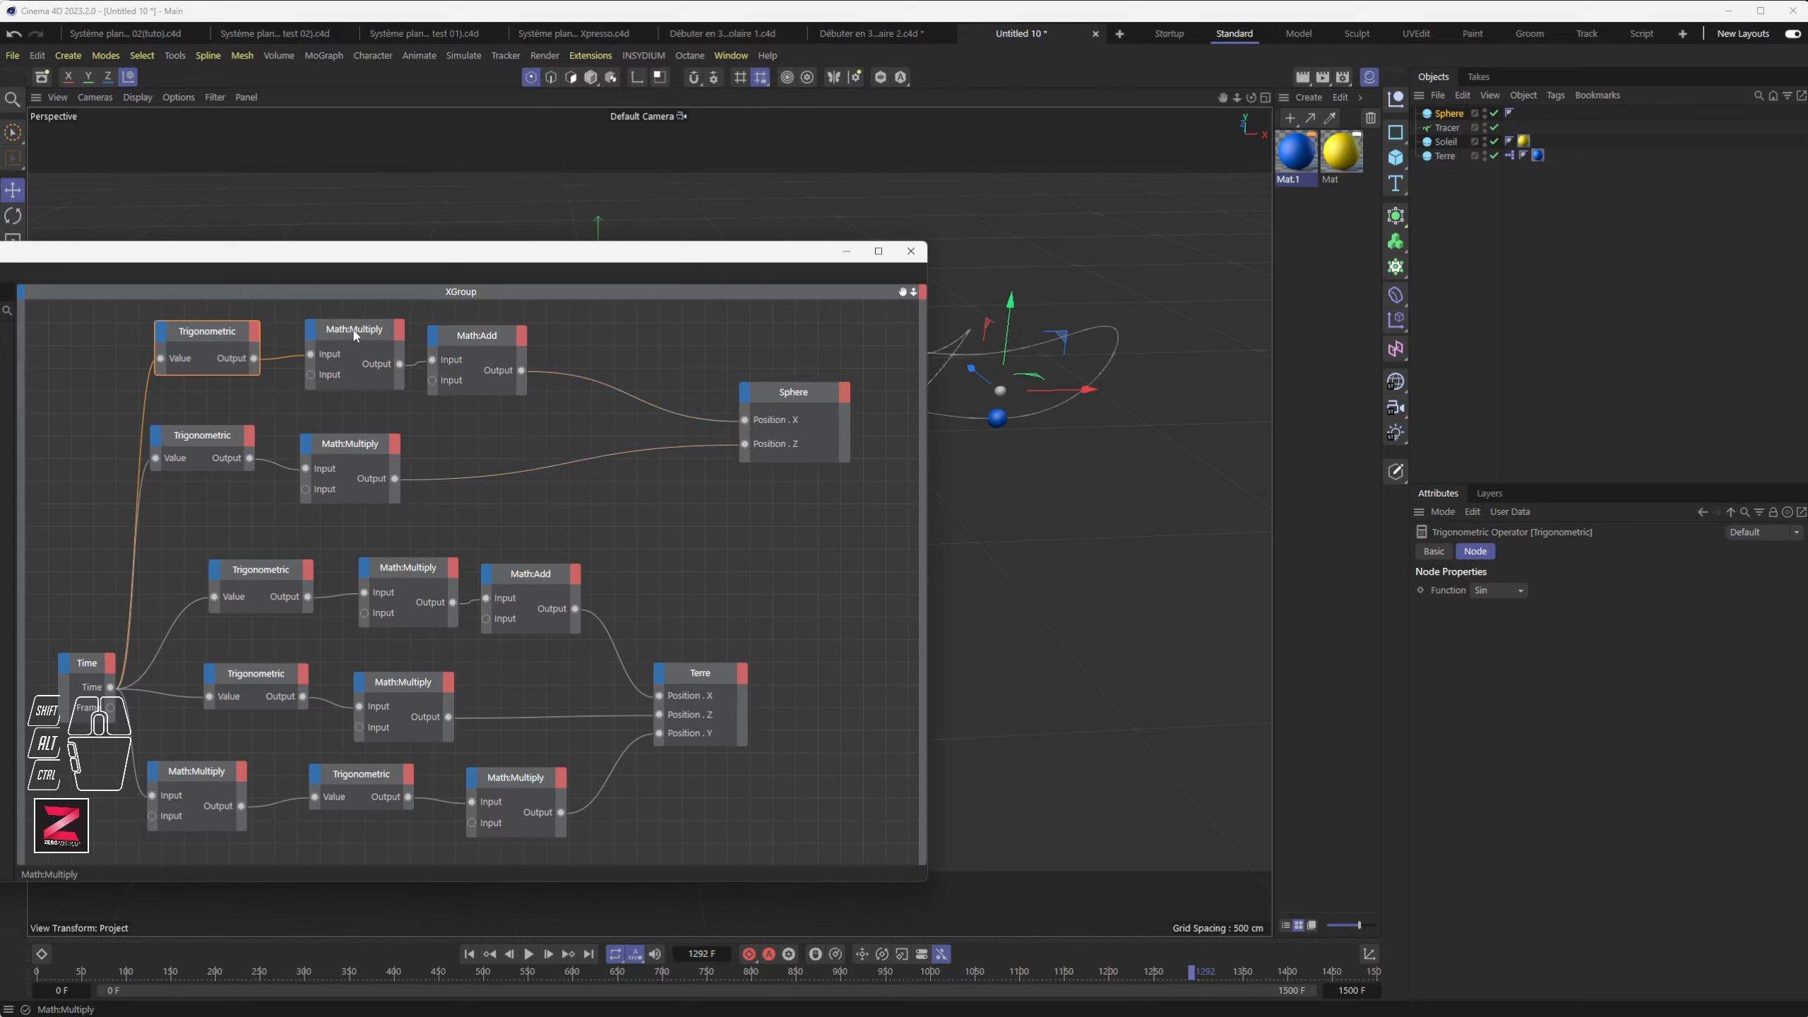
{"action": "left_click", "coordinate": [330, 342]}
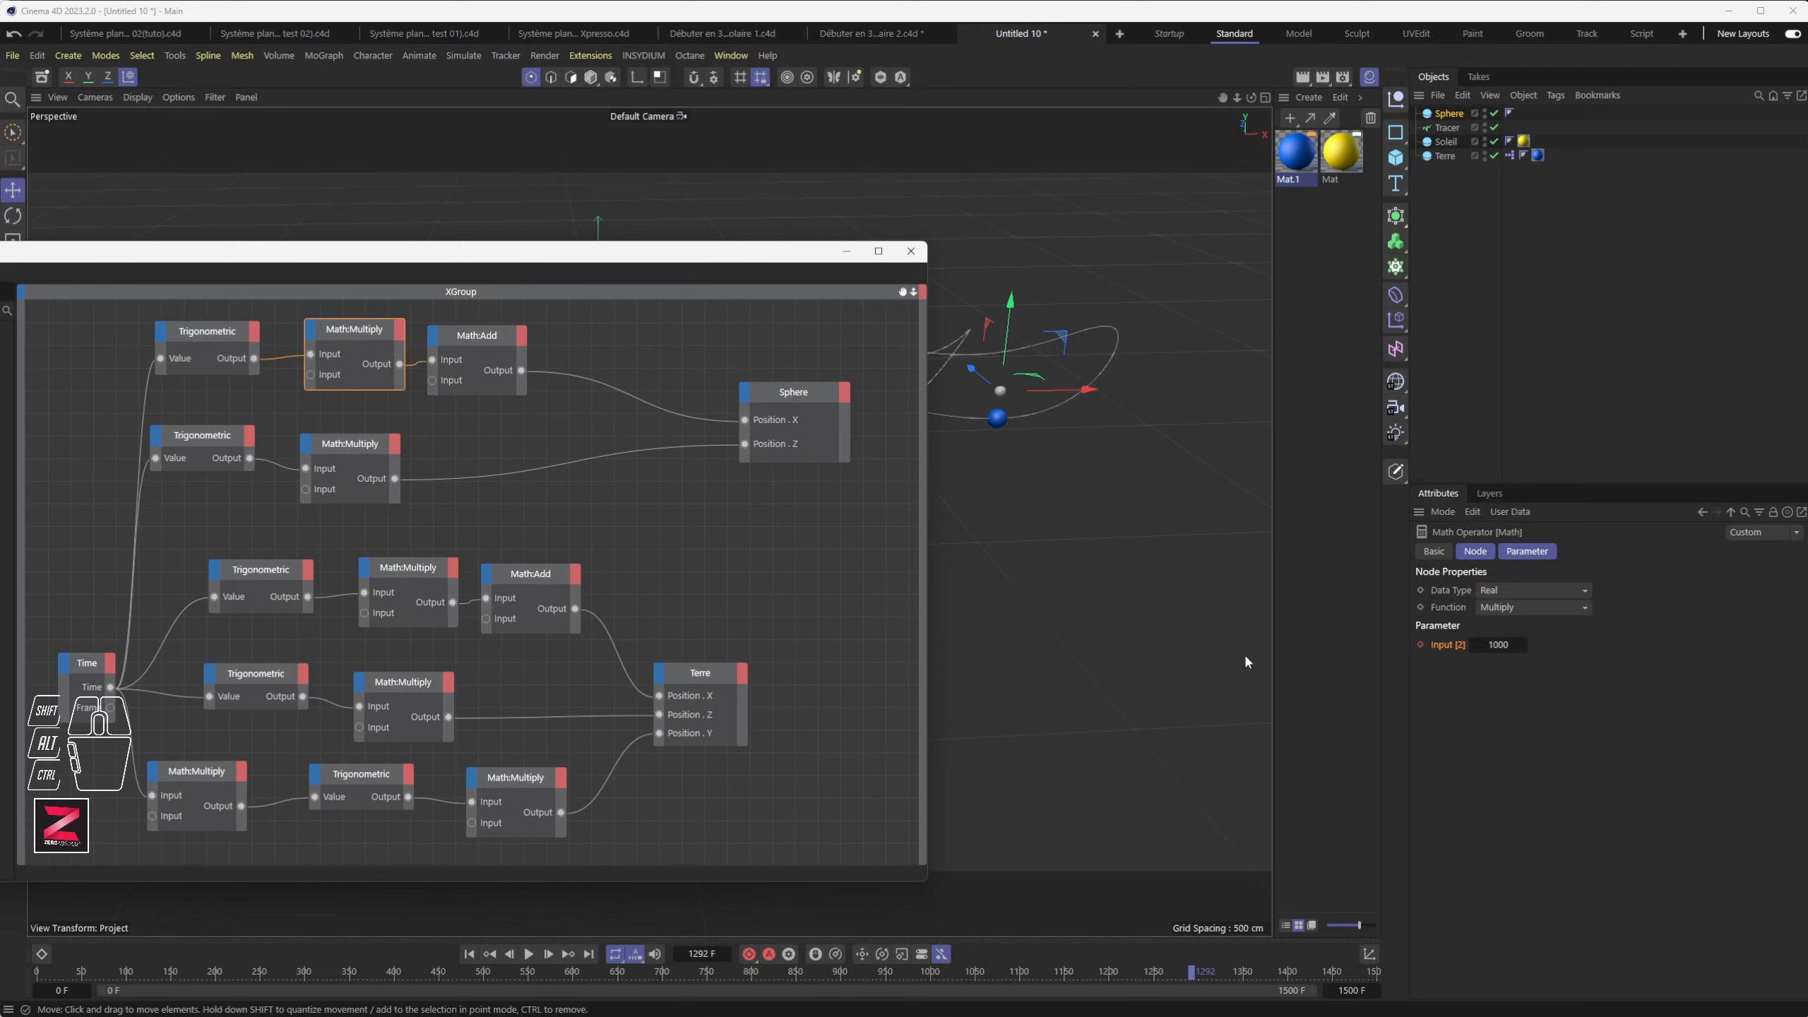
{"action": "right_click", "coordinate": [1438, 645]}
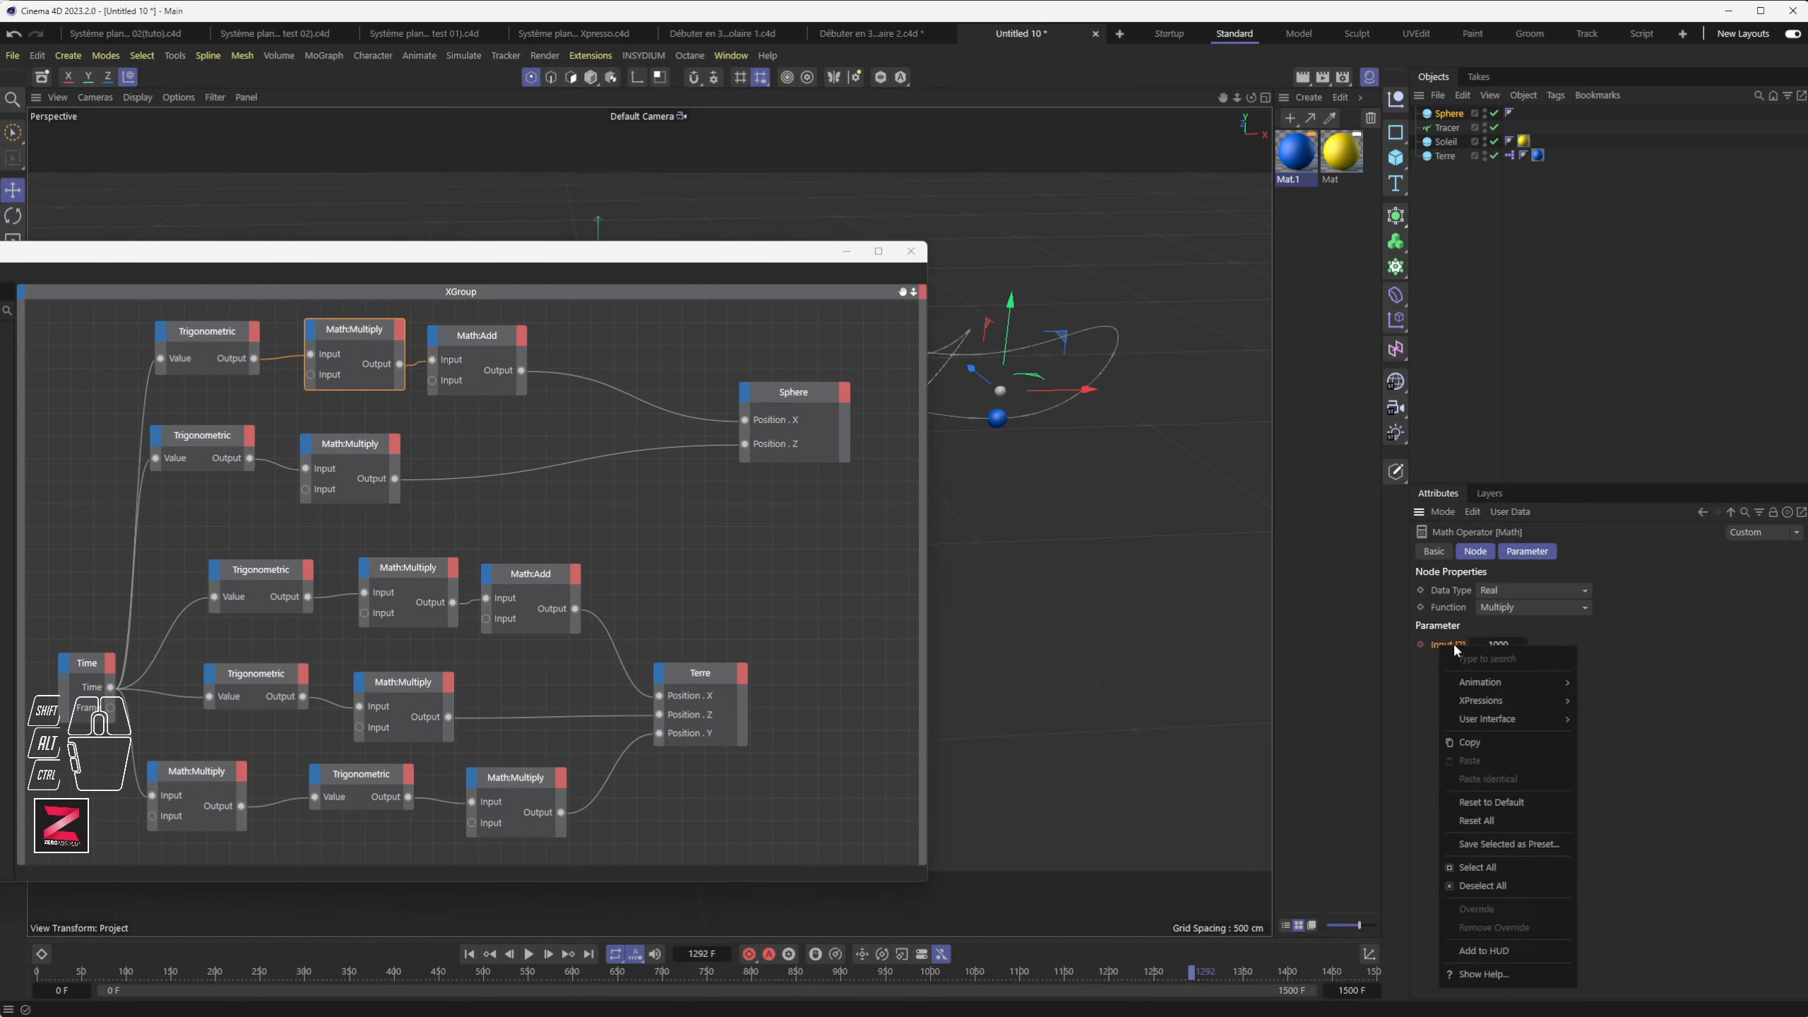
{"action": "mouse_move", "coordinate": [1486, 686]}
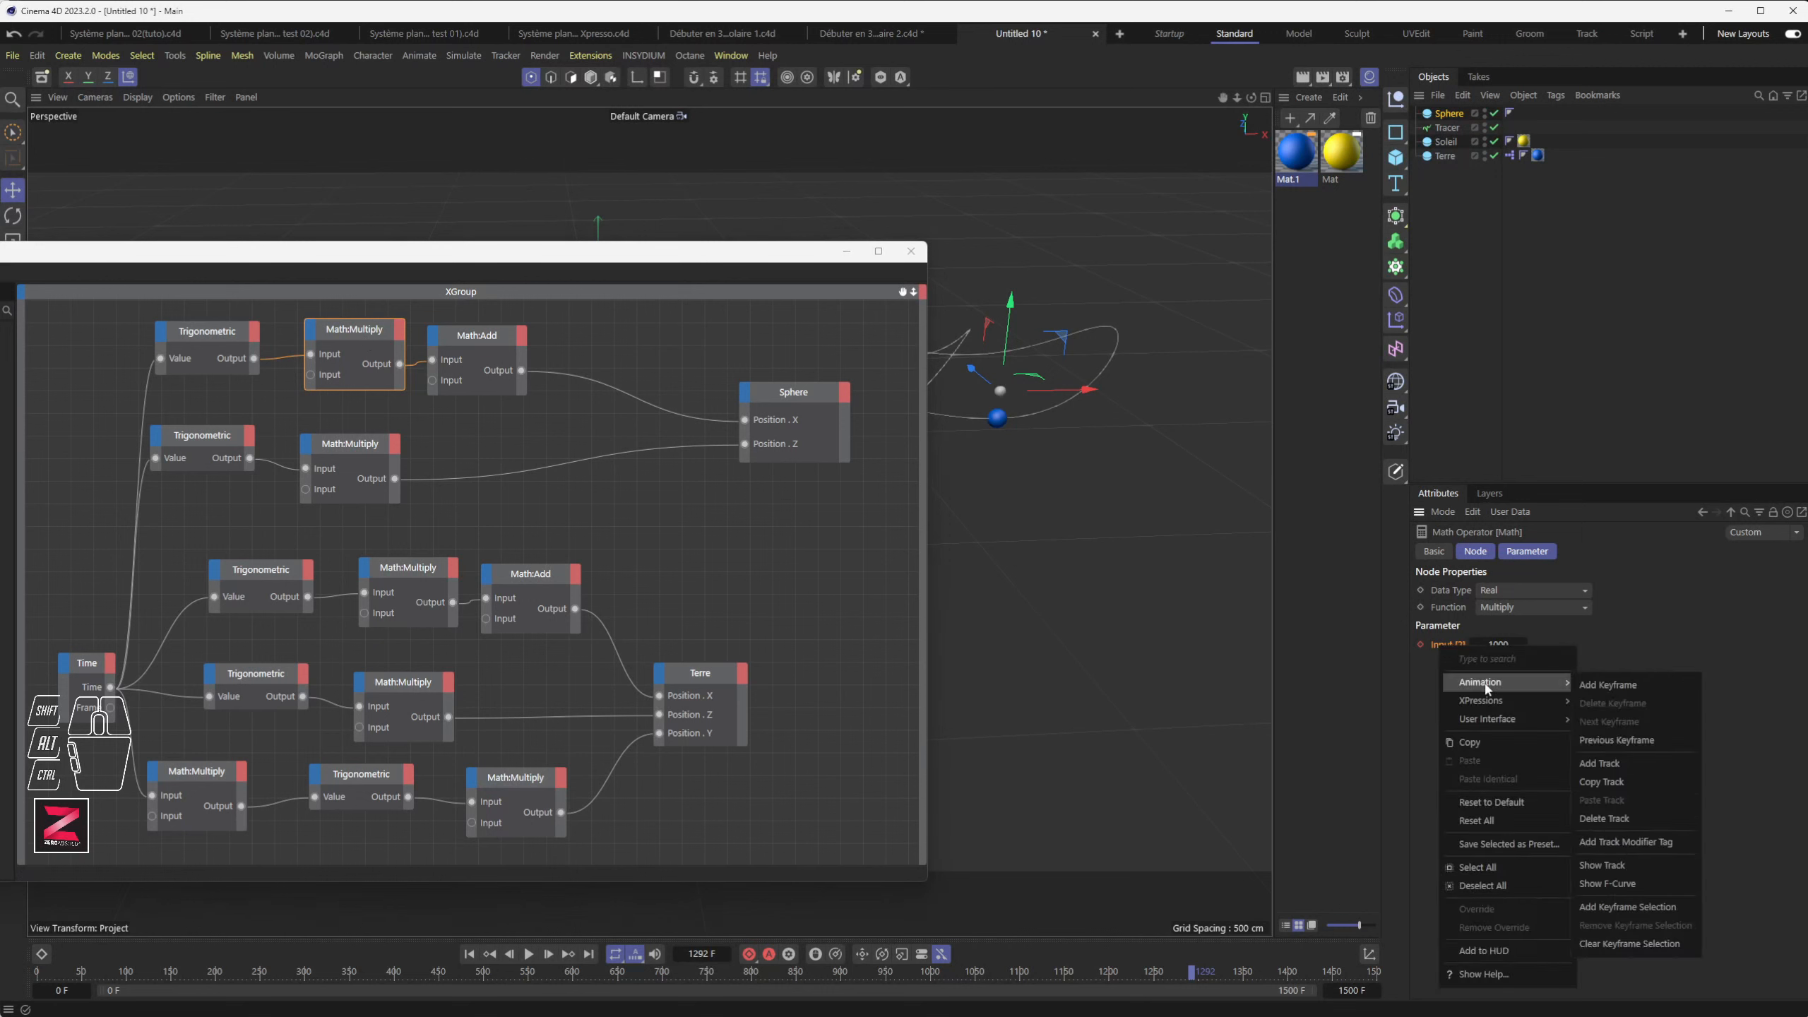
{"action": "left_click", "coordinate": [1604, 818]}
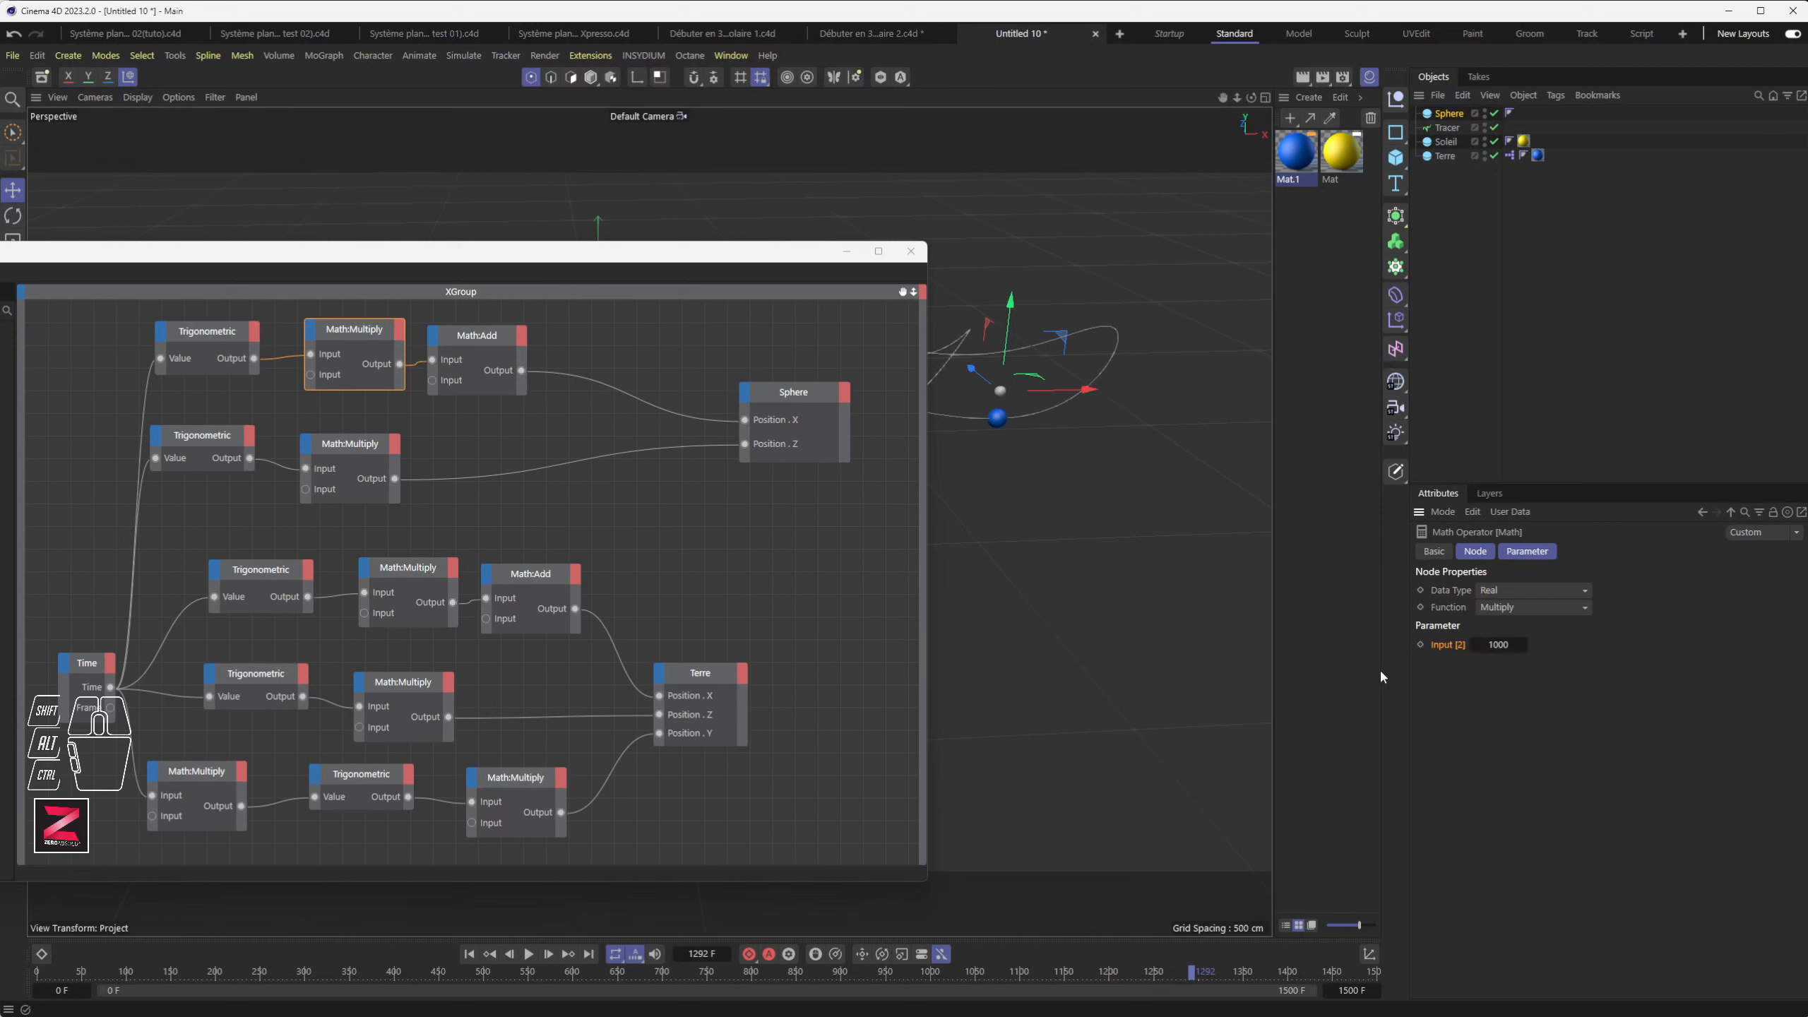
{"action": "left_click", "coordinate": [1506, 640]}
{"action": "type", "text": "200"}
{"action": "key", "text": "Return"}
Step: Open Input [2] of the lower copied Math:Multiply for editing, and set Input [2] of the upper copied Math:Multiply to 100
{"action": "left_click", "coordinate": [355, 471]}
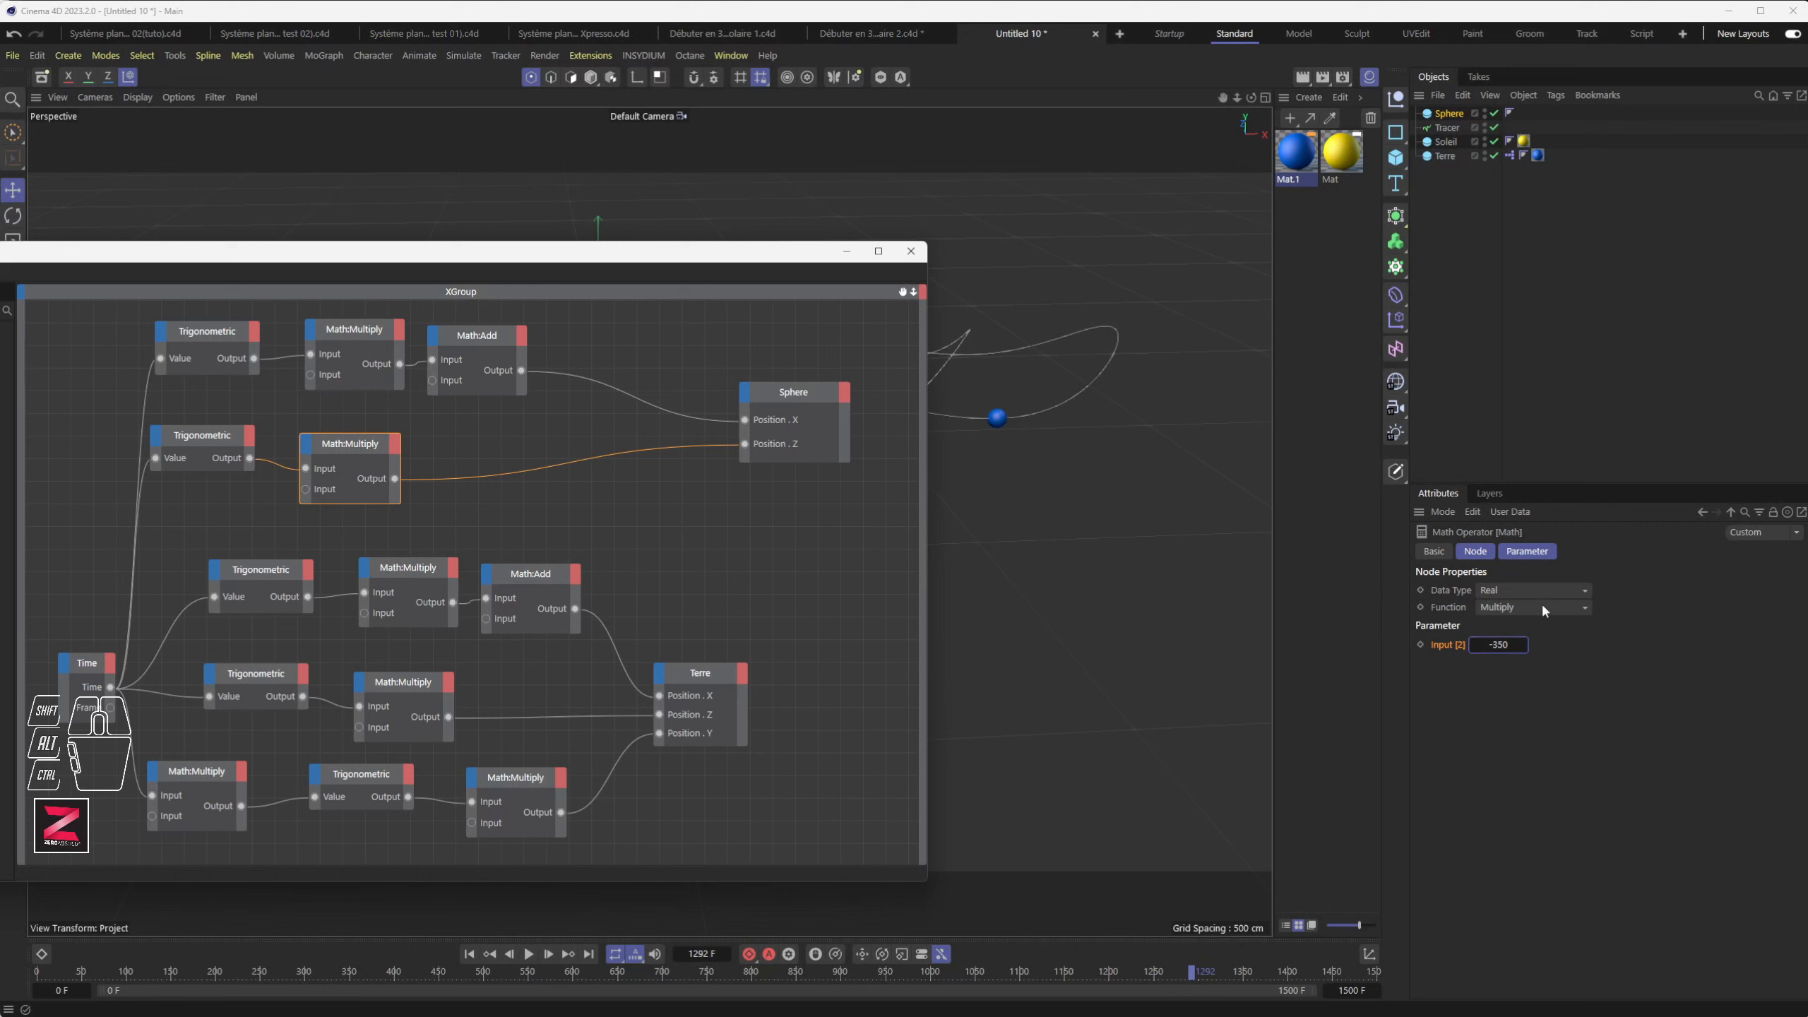
{"action": "left_click", "coordinate": [1506, 644]}
{"action": "double_click", "coordinate": [1507, 645]}
{"action": "left_click", "coordinate": [385, 339]}
{"action": "left_click", "coordinate": [1495, 644]}
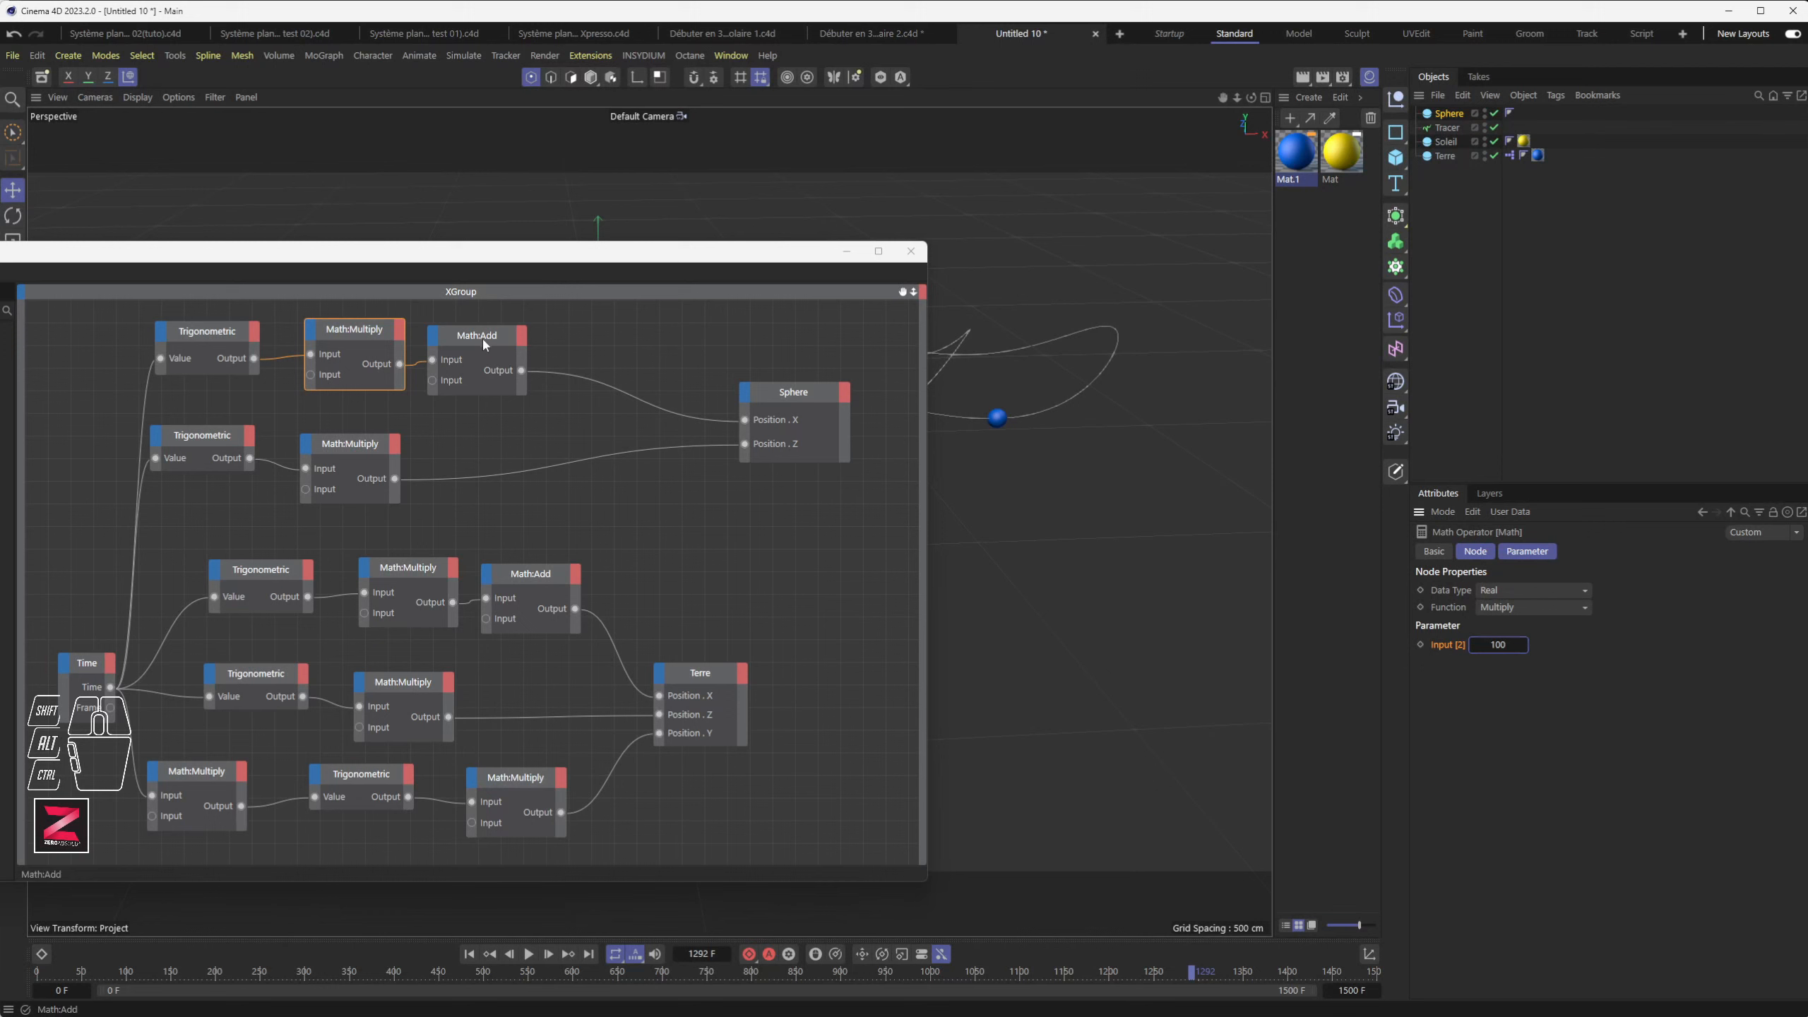
Step: Duplicate the Sphere's Math:Add node and insert the copy between the lower Math:Multiply output and the Sphere's Position Z
{"action": "left_click_drag", "start_coordinate": [483, 339], "coordinate": [612, 506]}
{"action": "left_click_drag", "start_coordinate": [395, 480], "coordinate": [601, 437]}
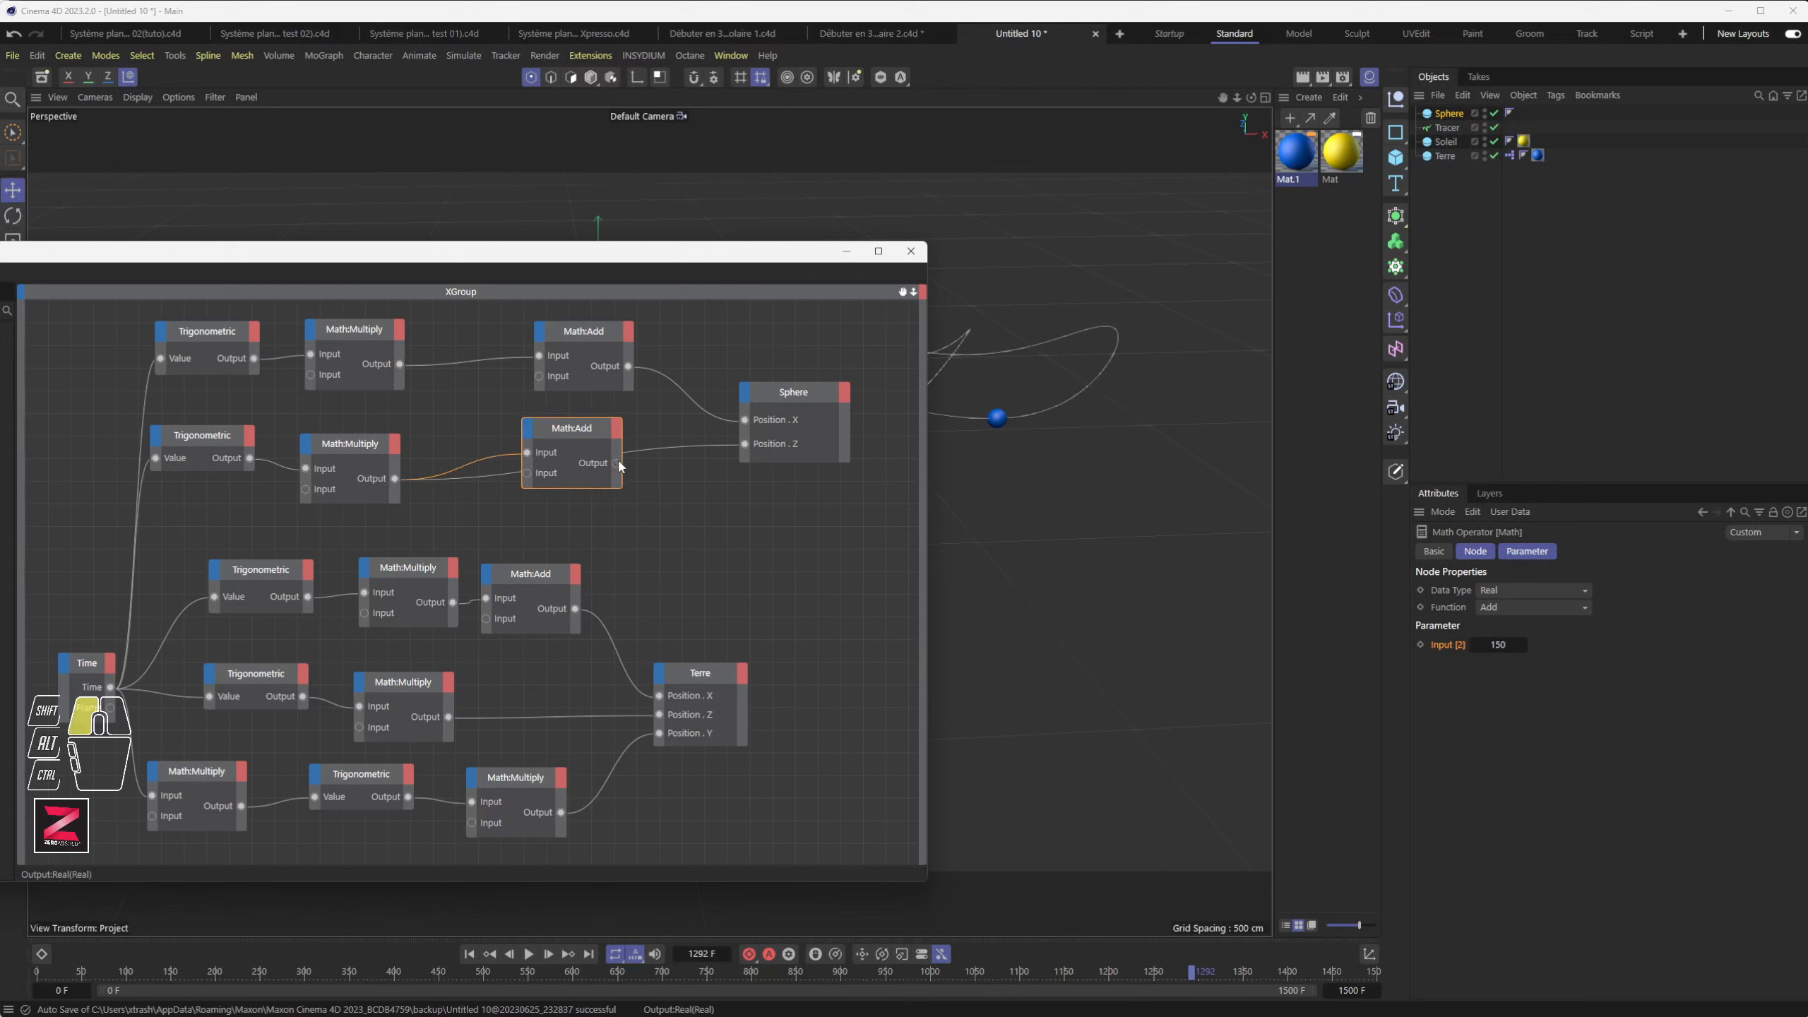
{"action": "left_click_drag", "start_coordinate": [743, 446], "coordinate": [744, 443]}
{"action": "left_click_drag", "start_coordinate": [580, 443], "coordinate": [597, 453]}
Step: Check the Sphere's position in the Perspective view with the XPresso Editor moved aside, then bring it back and realign the upper Math:Add node
{"action": "left_click_drag", "start_coordinate": [589, 333], "coordinate": [616, 580]}
{"action": "left_click_drag", "start_coordinate": [653, 456], "coordinate": [665, 542], "text": "alt"}
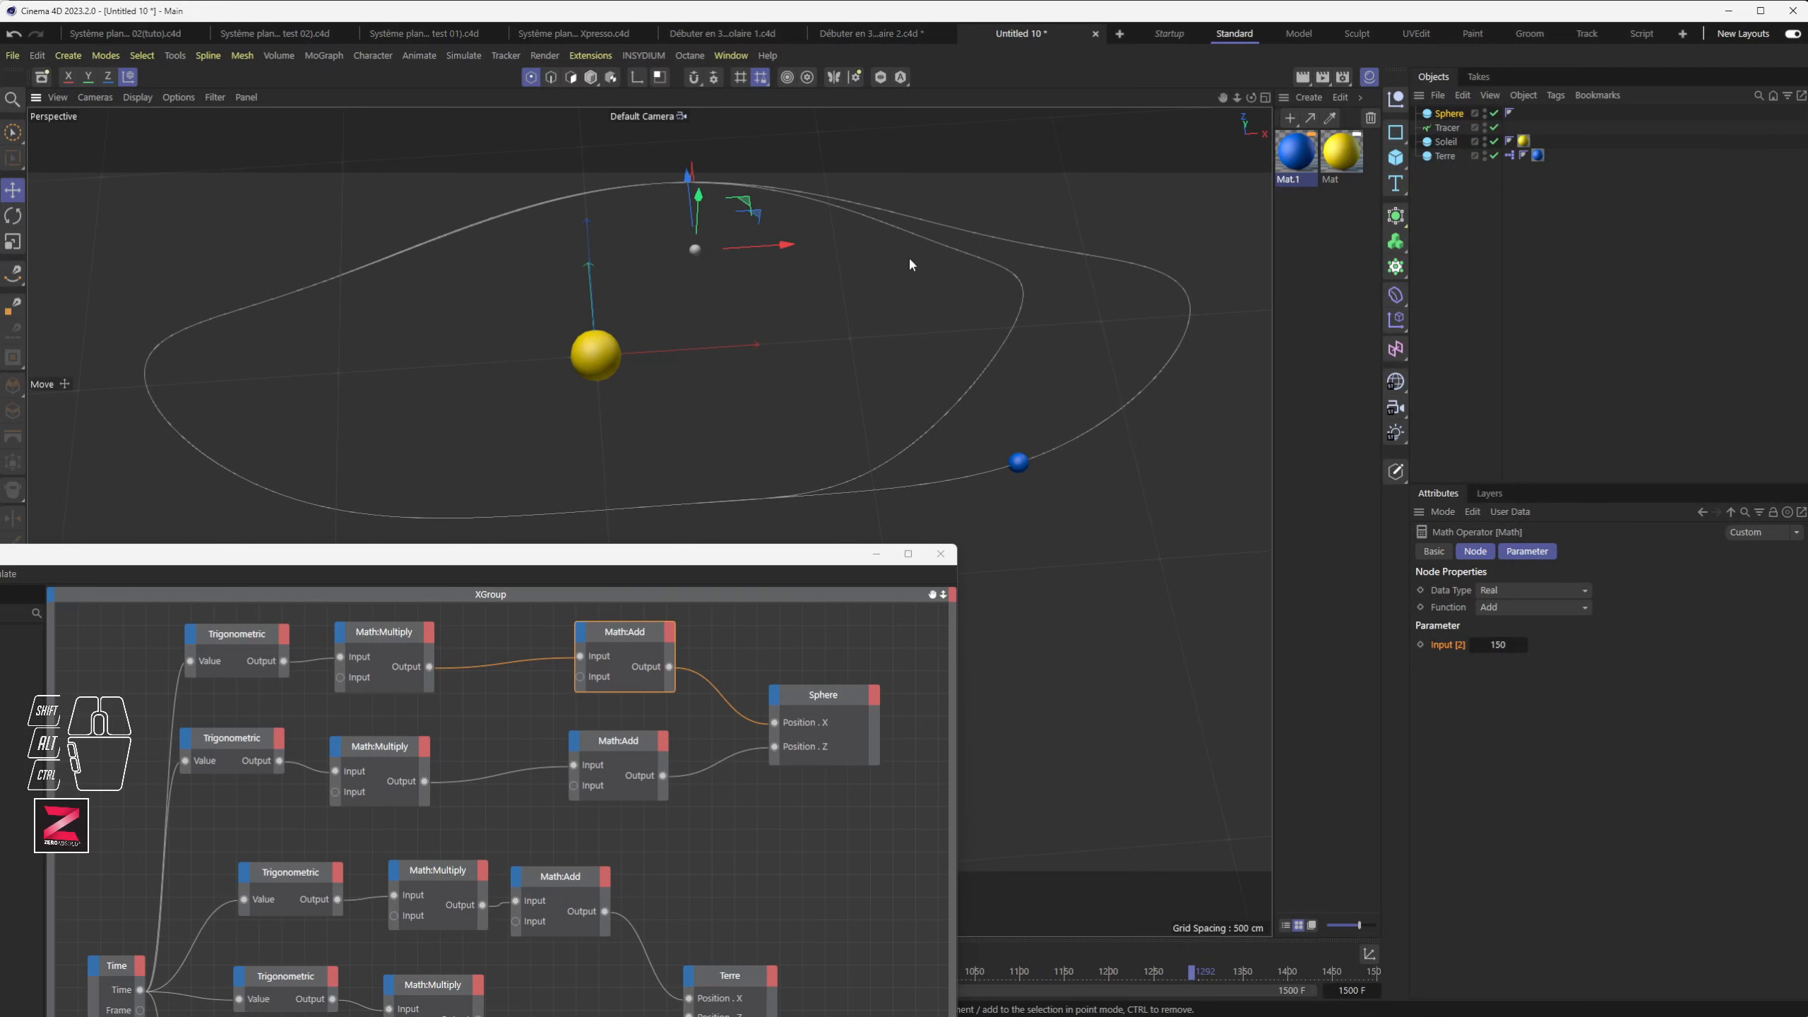
{"action": "left_click_drag", "start_coordinate": [597, 563], "coordinate": [781, 300]}
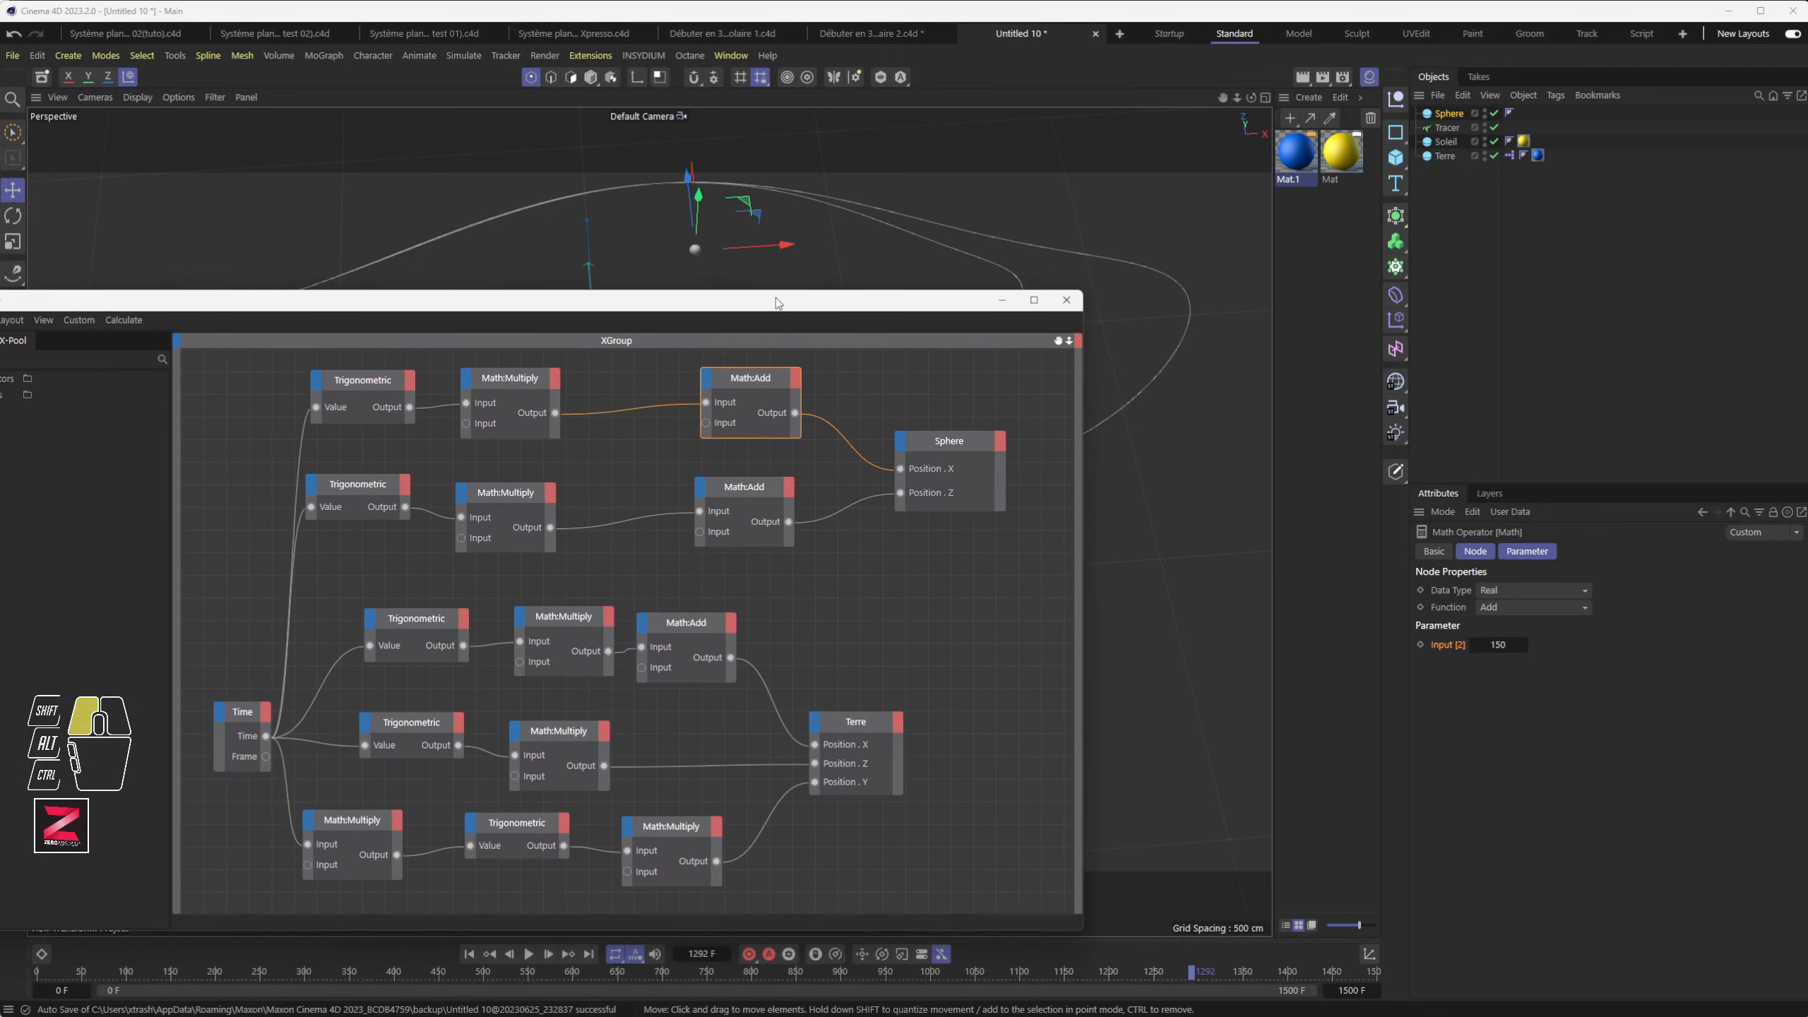
{"action": "left_click_drag", "start_coordinate": [748, 383], "coordinate": [727, 382]}
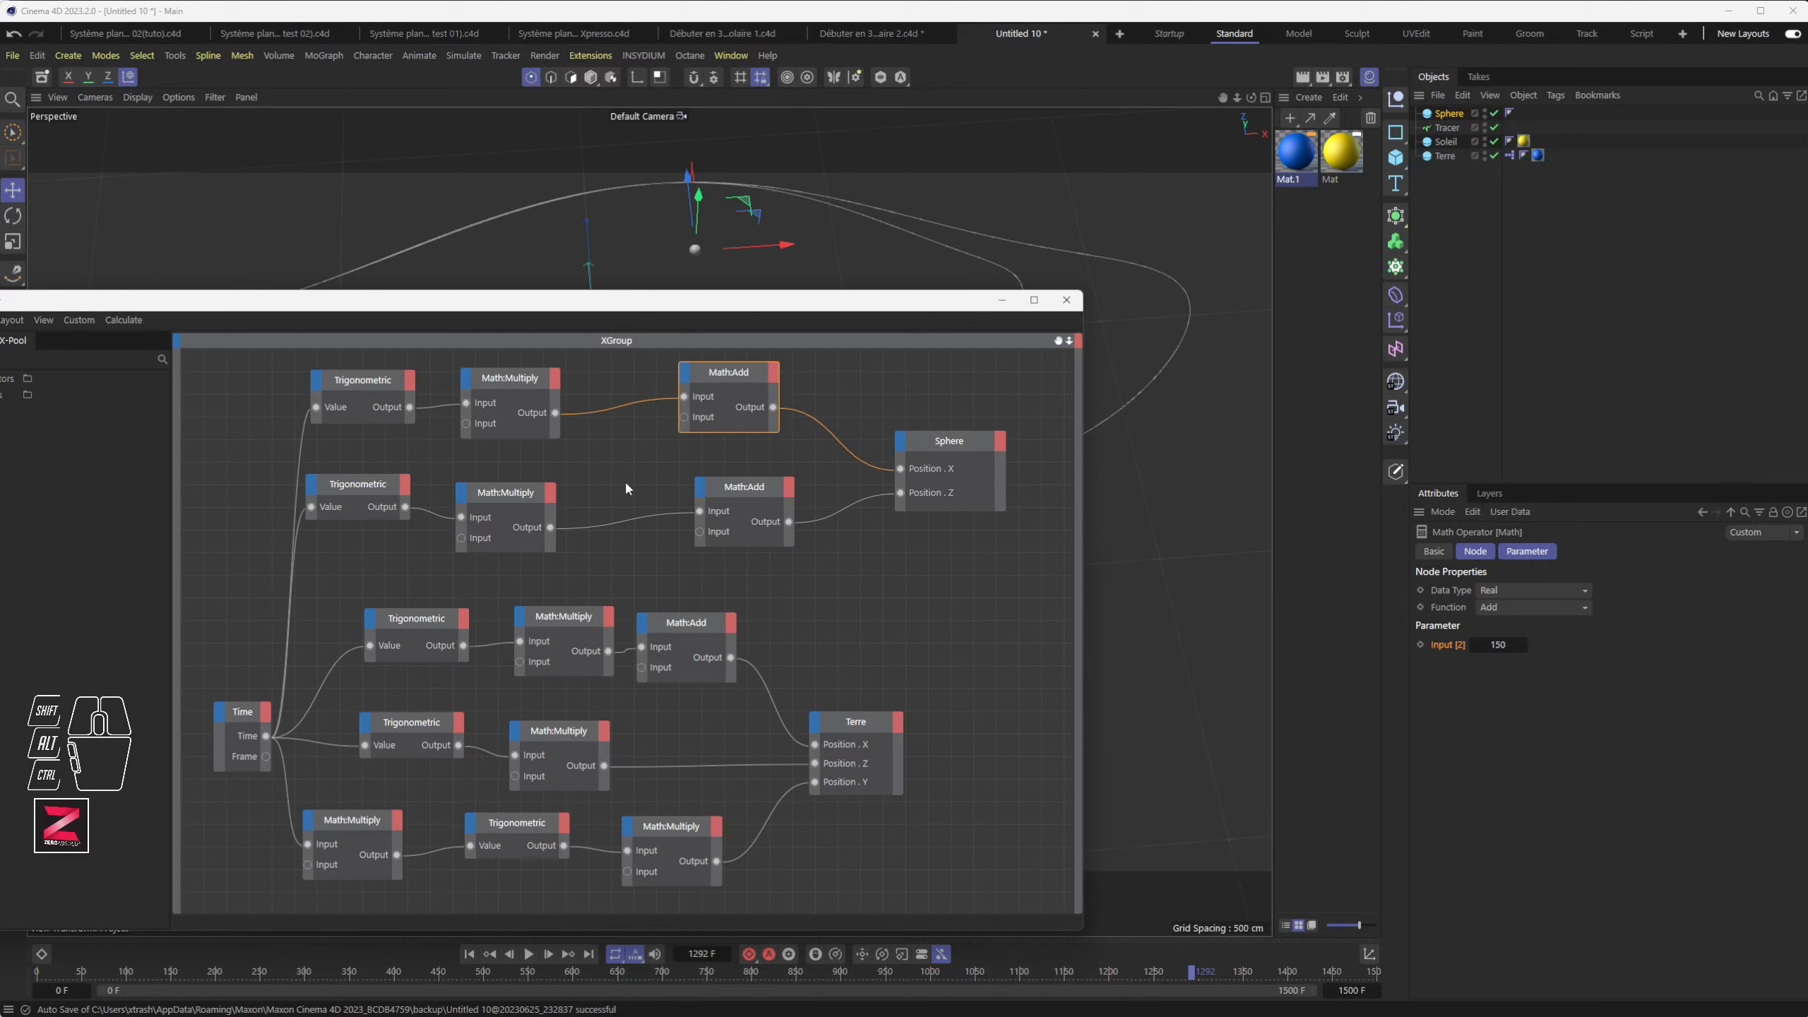
Step: Add a Position X output port to the Terre node and widen the node so its ports do not overlap
{"action": "left_click", "coordinate": [896, 726]}
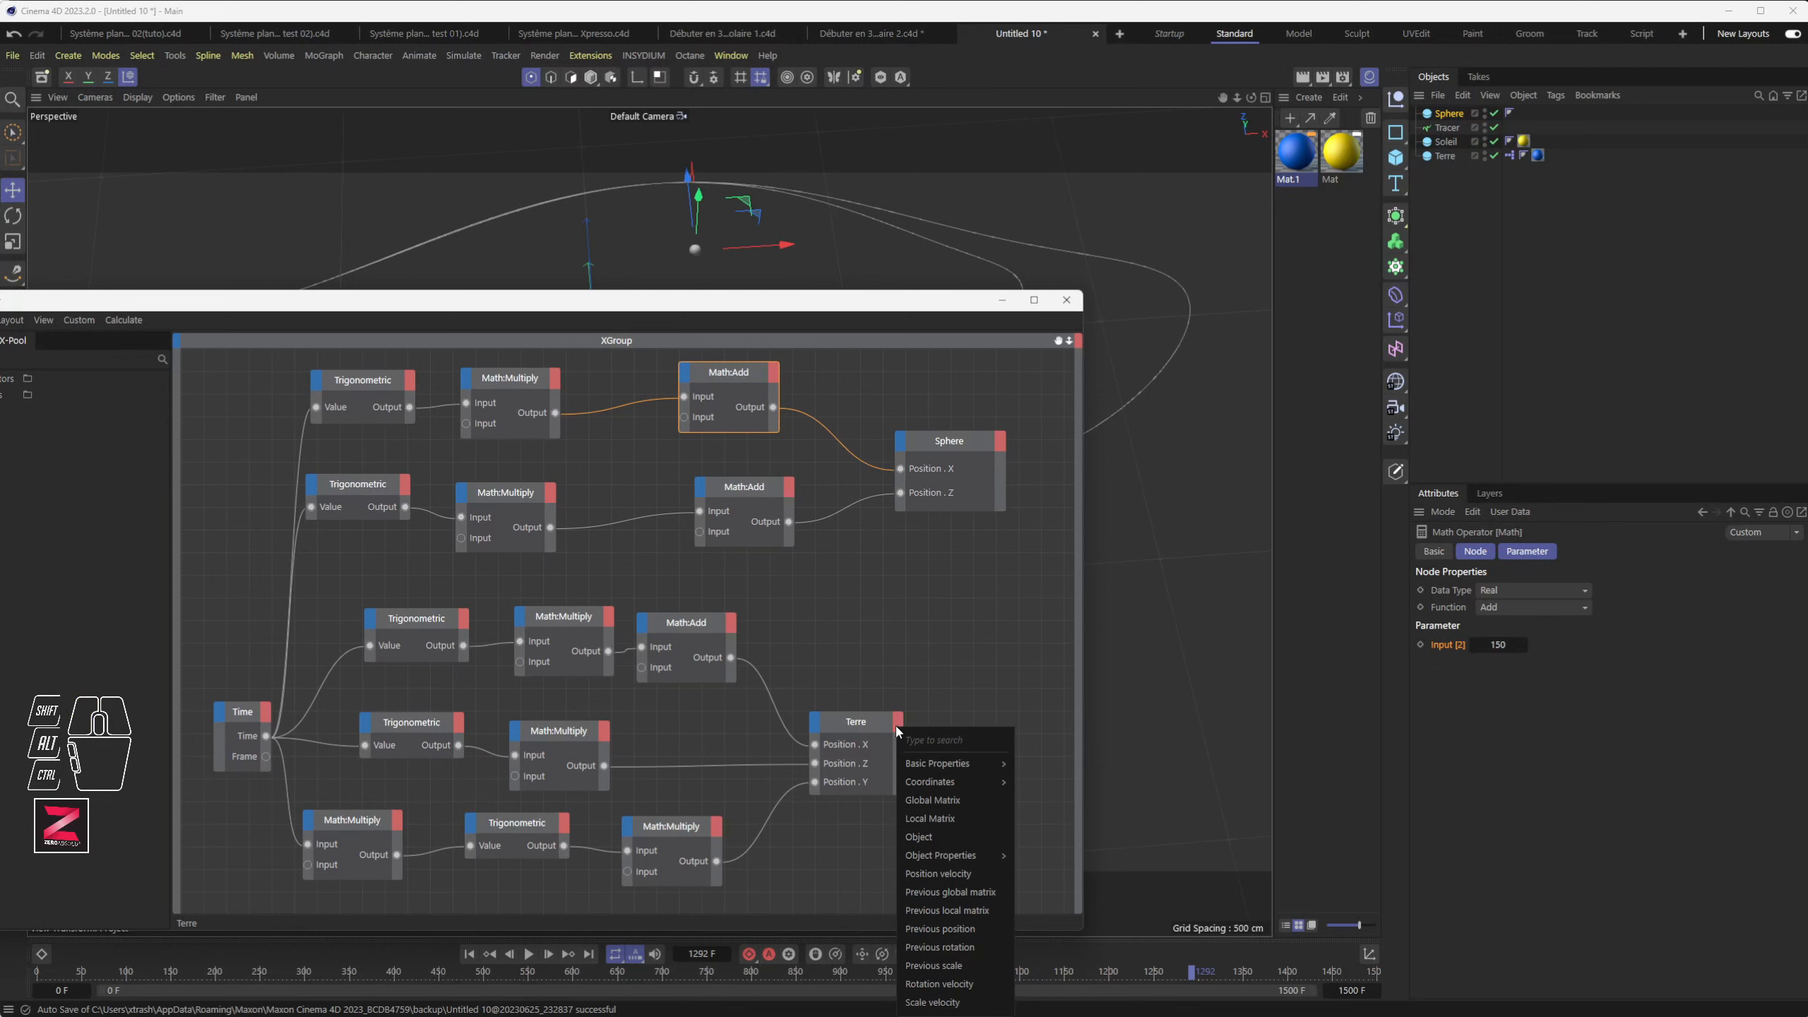
{"action": "left_click", "coordinate": [895, 654]}
{"action": "left_click_drag", "start_coordinate": [854, 722], "coordinate": [813, 704]}
{"action": "left_click", "coordinate": [857, 710]}
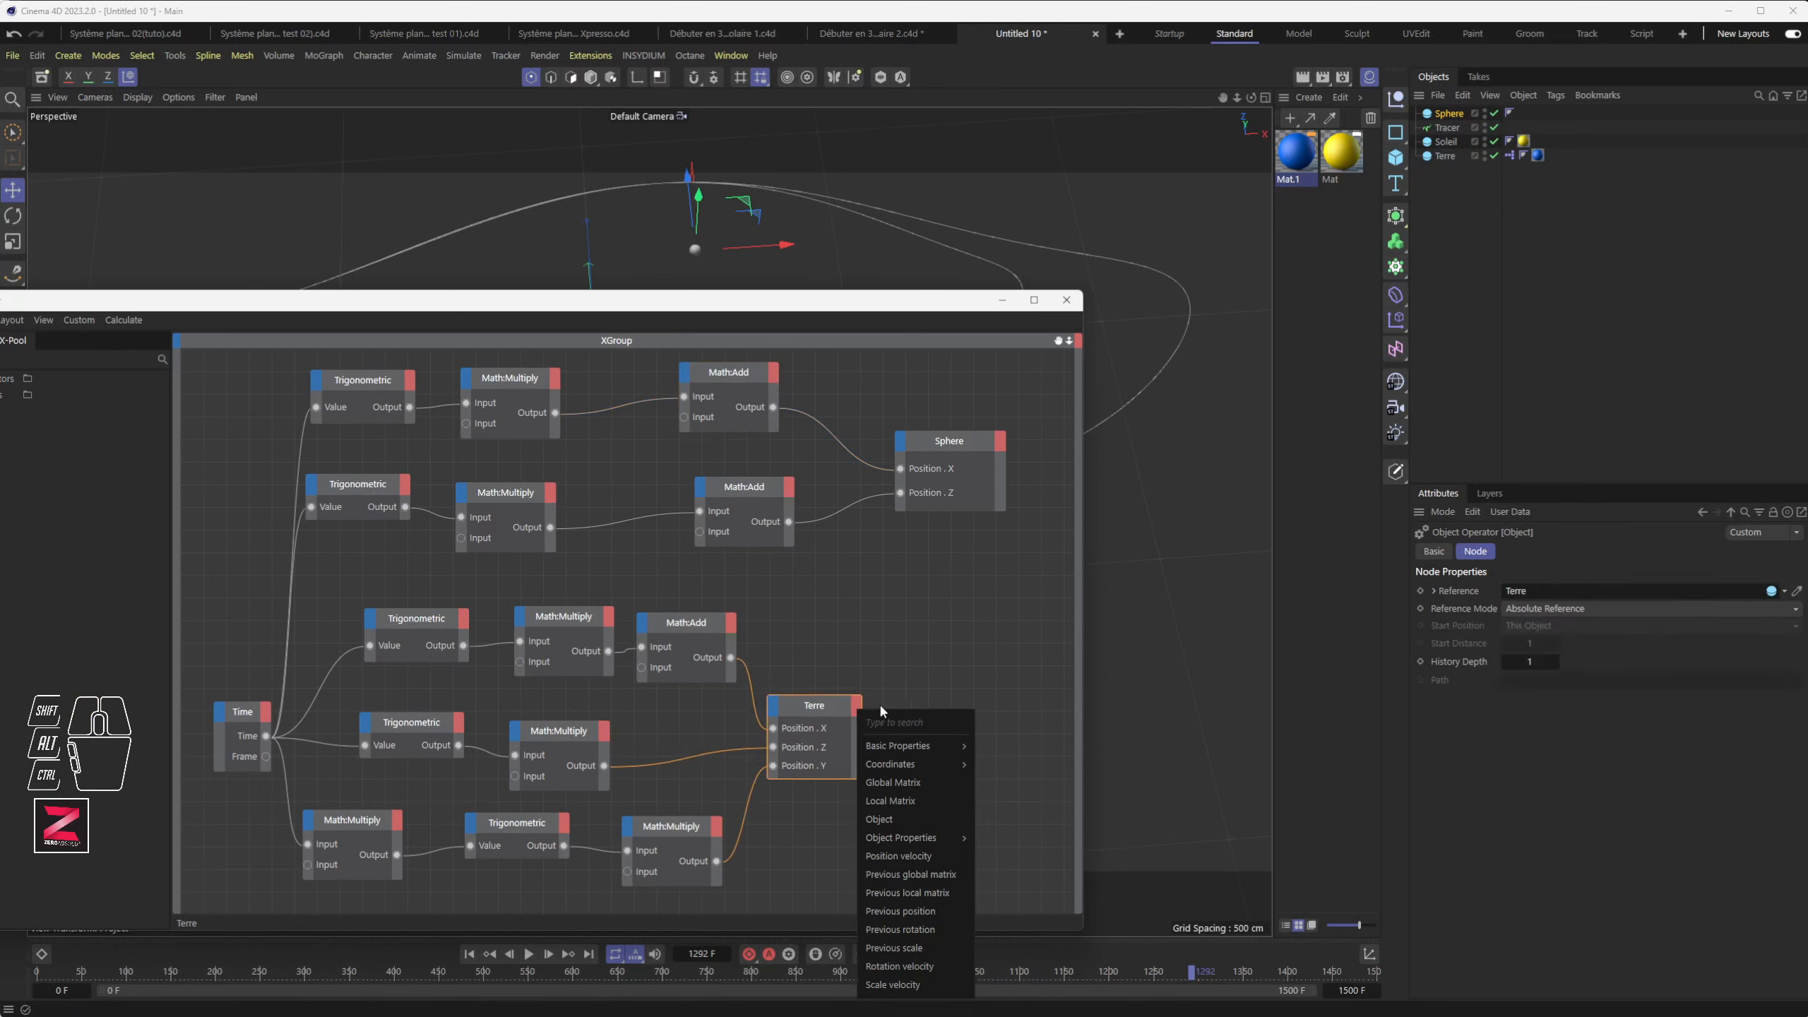
{"action": "mouse_move", "coordinate": [915, 766]}
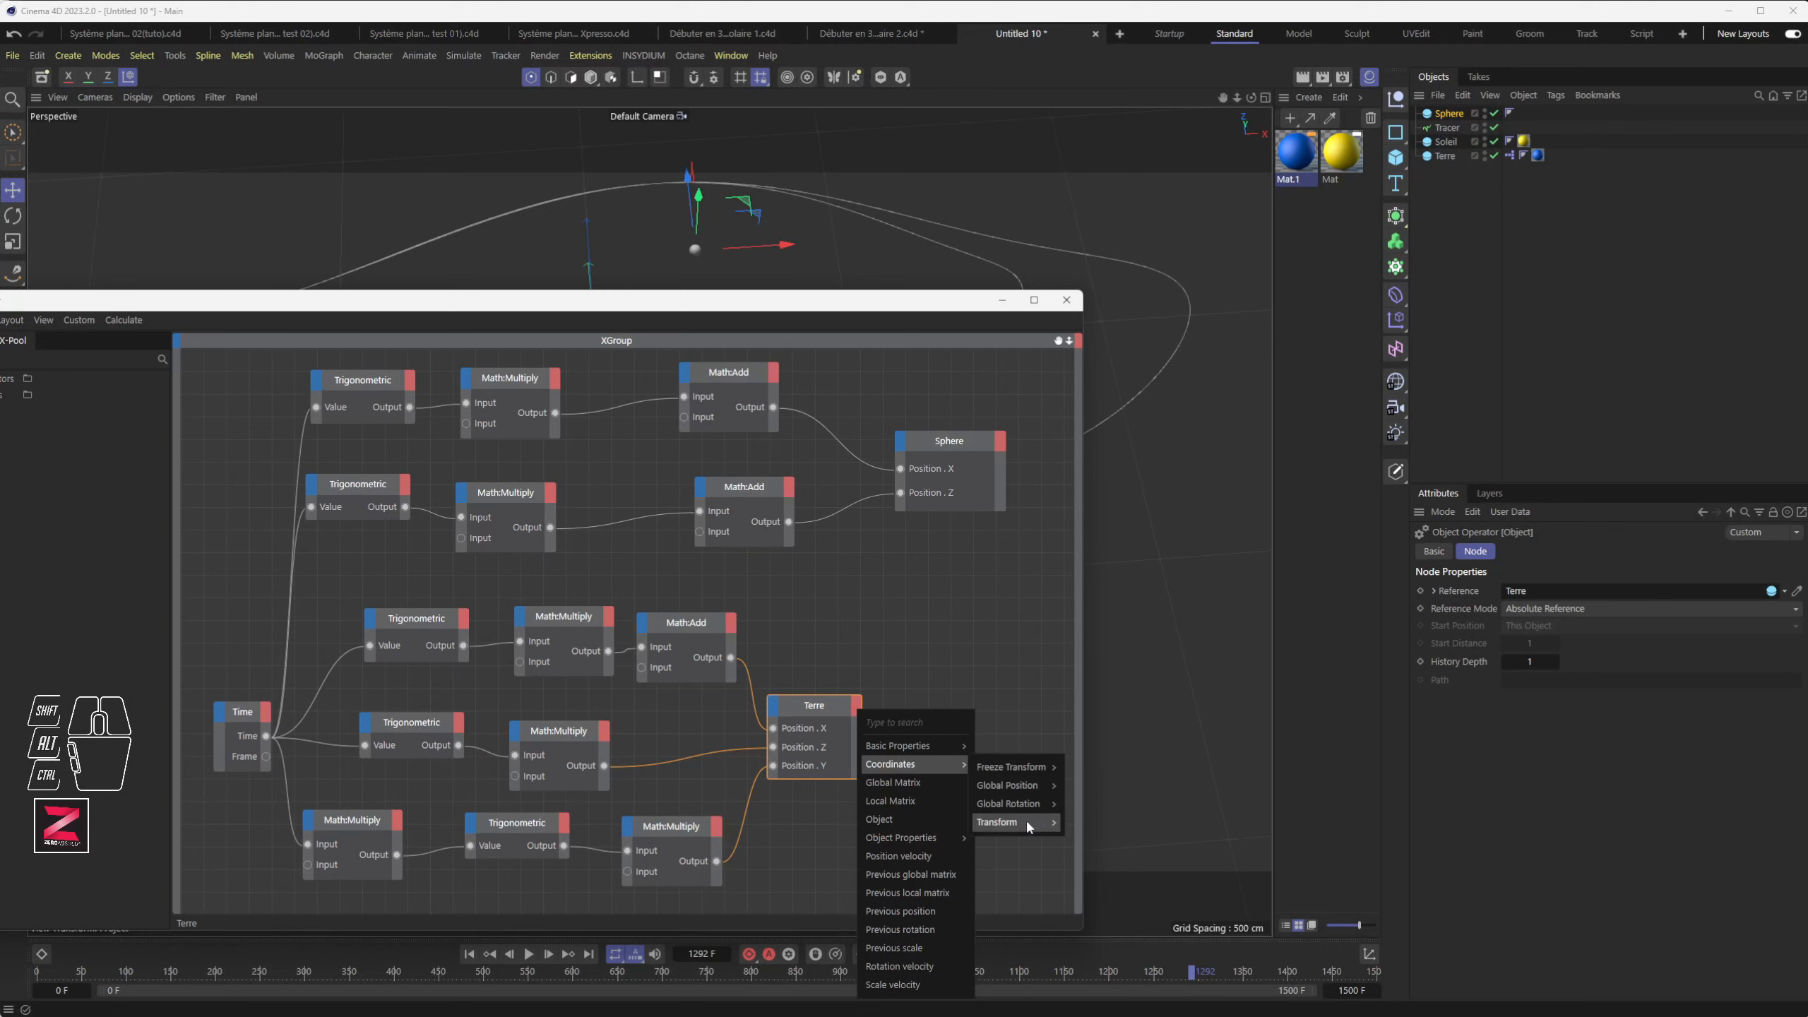
{"action": "mouse_move", "coordinate": [1025, 823]}
{"action": "mouse_move", "coordinate": [1105, 829]}
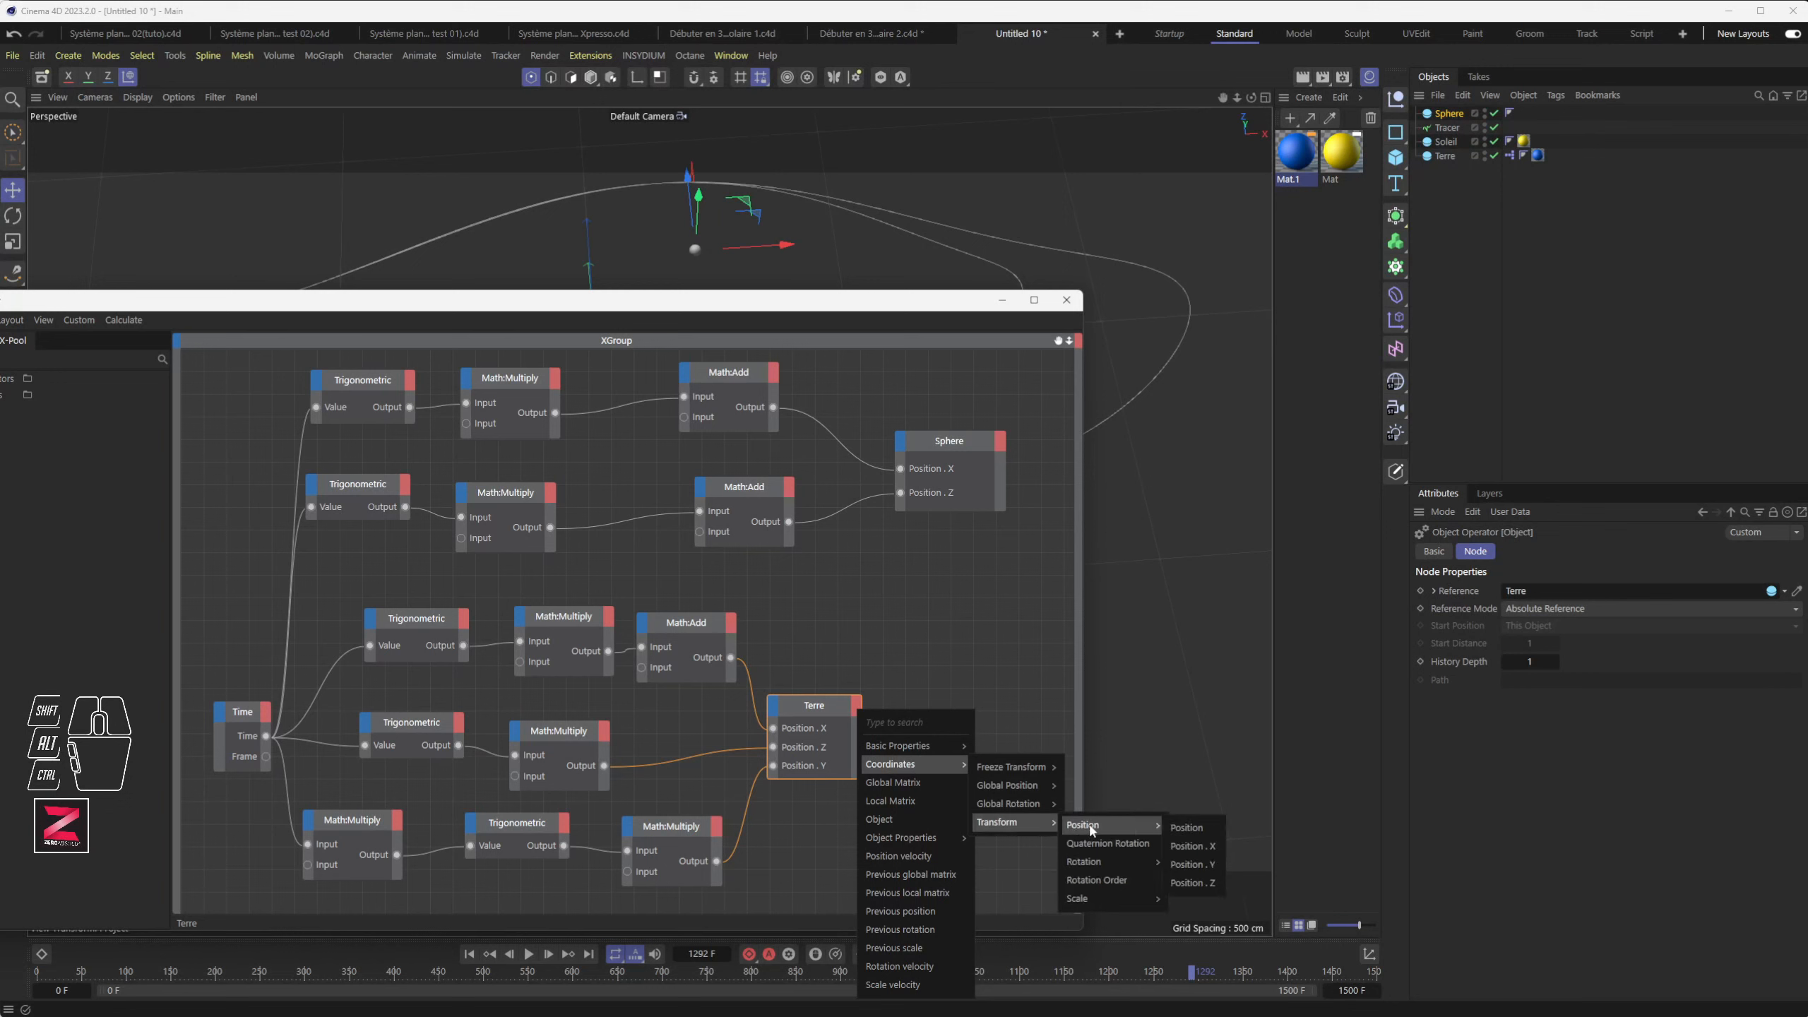
{"action": "left_click", "coordinate": [1206, 847]}
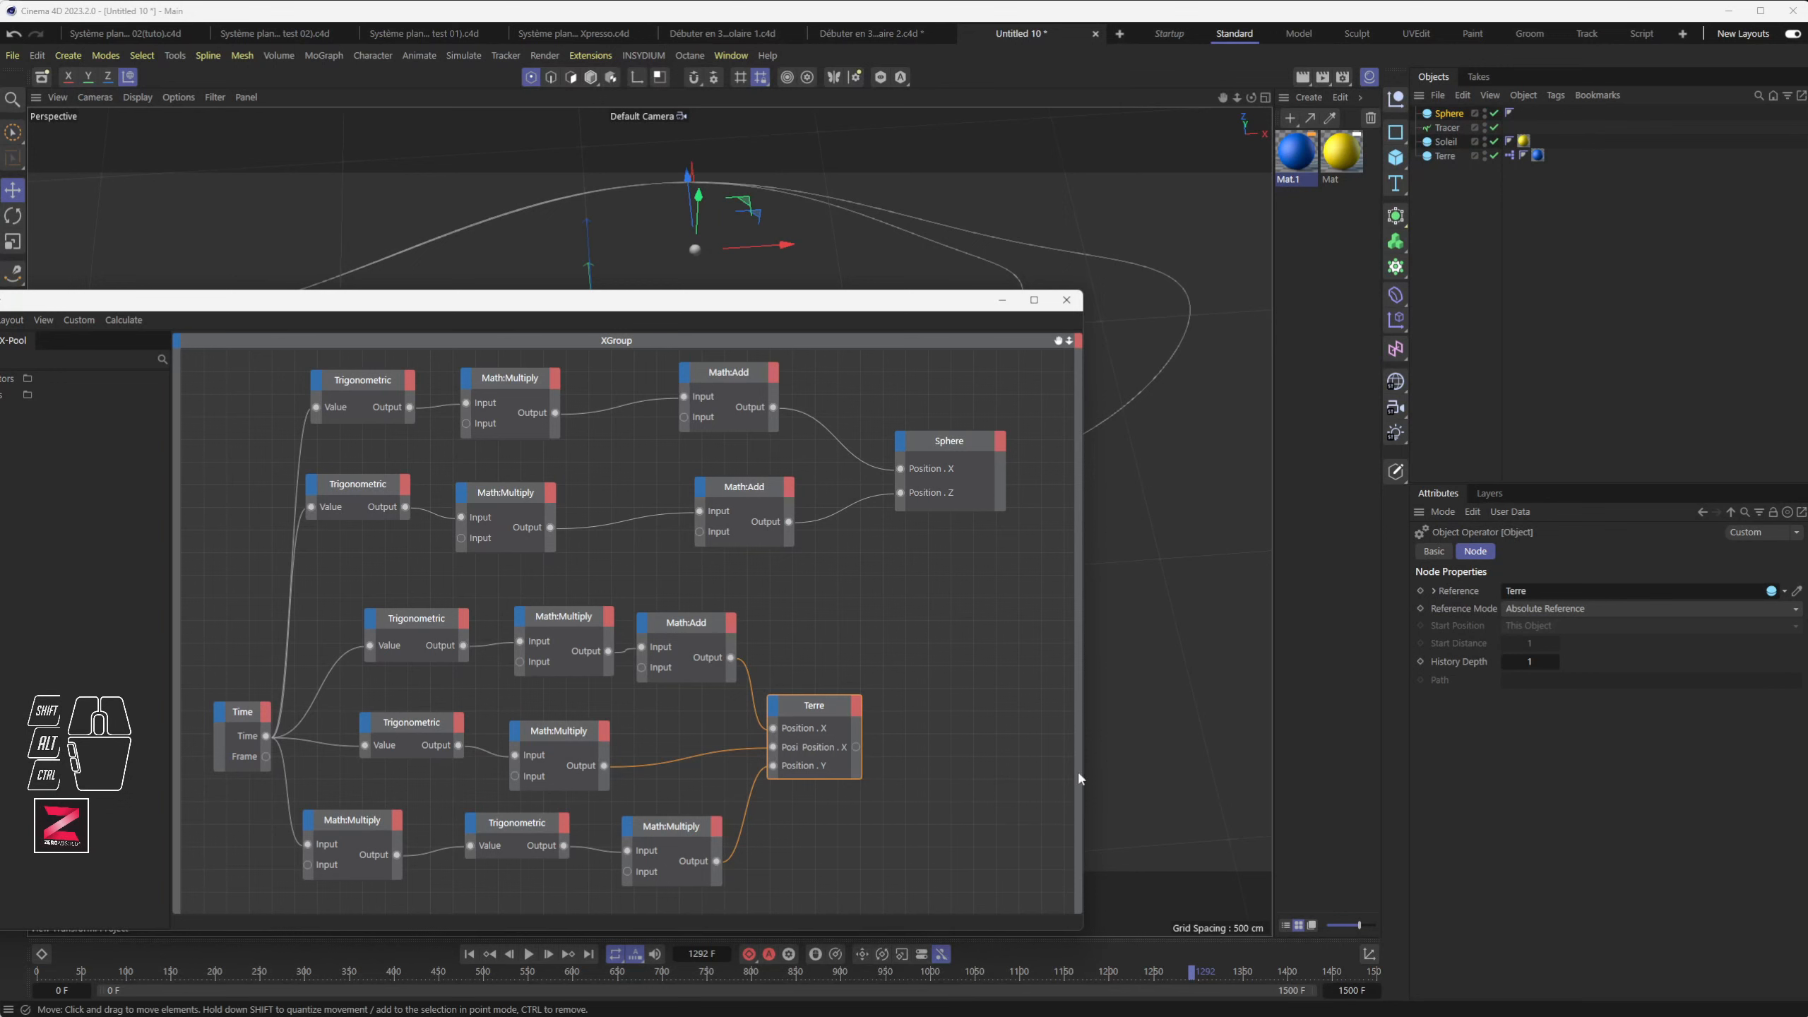
{"action": "left_click_drag", "start_coordinate": [861, 728], "coordinate": [904, 729]}
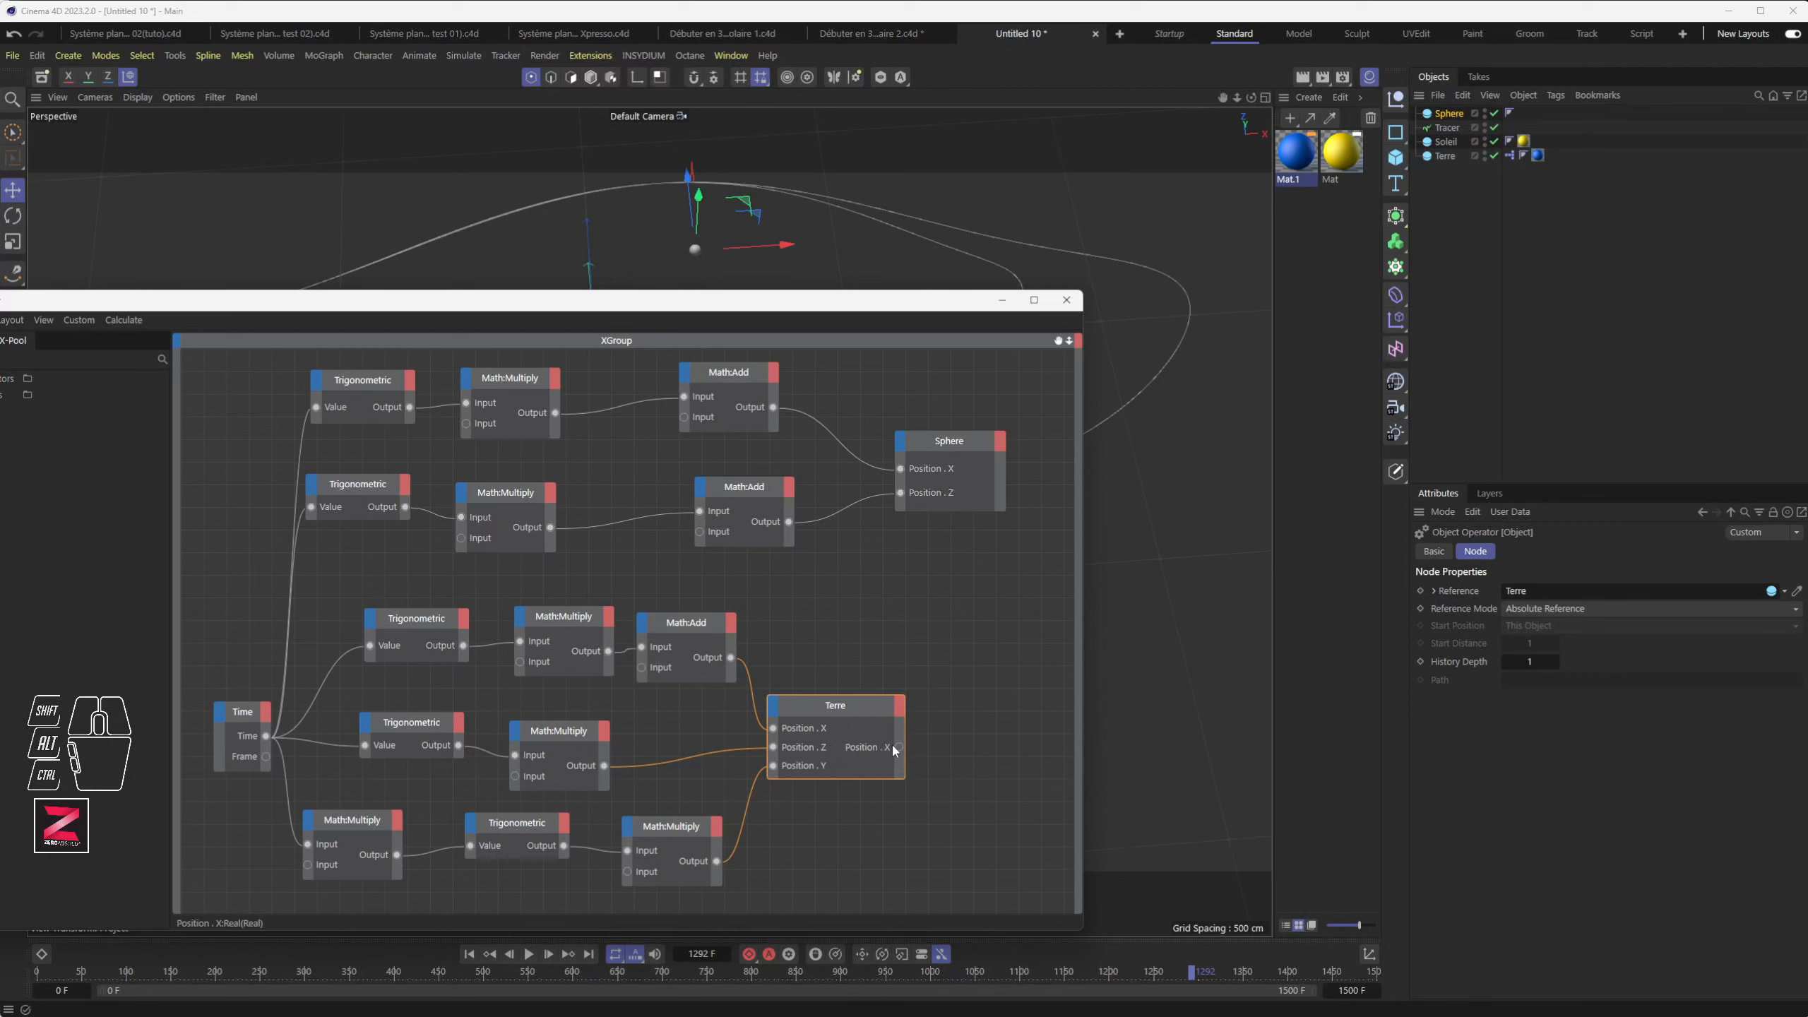
Step: Add a Position Z output port to the Terre node and shift the node away from its input nodes
{"action": "left_click", "coordinate": [900, 706]}
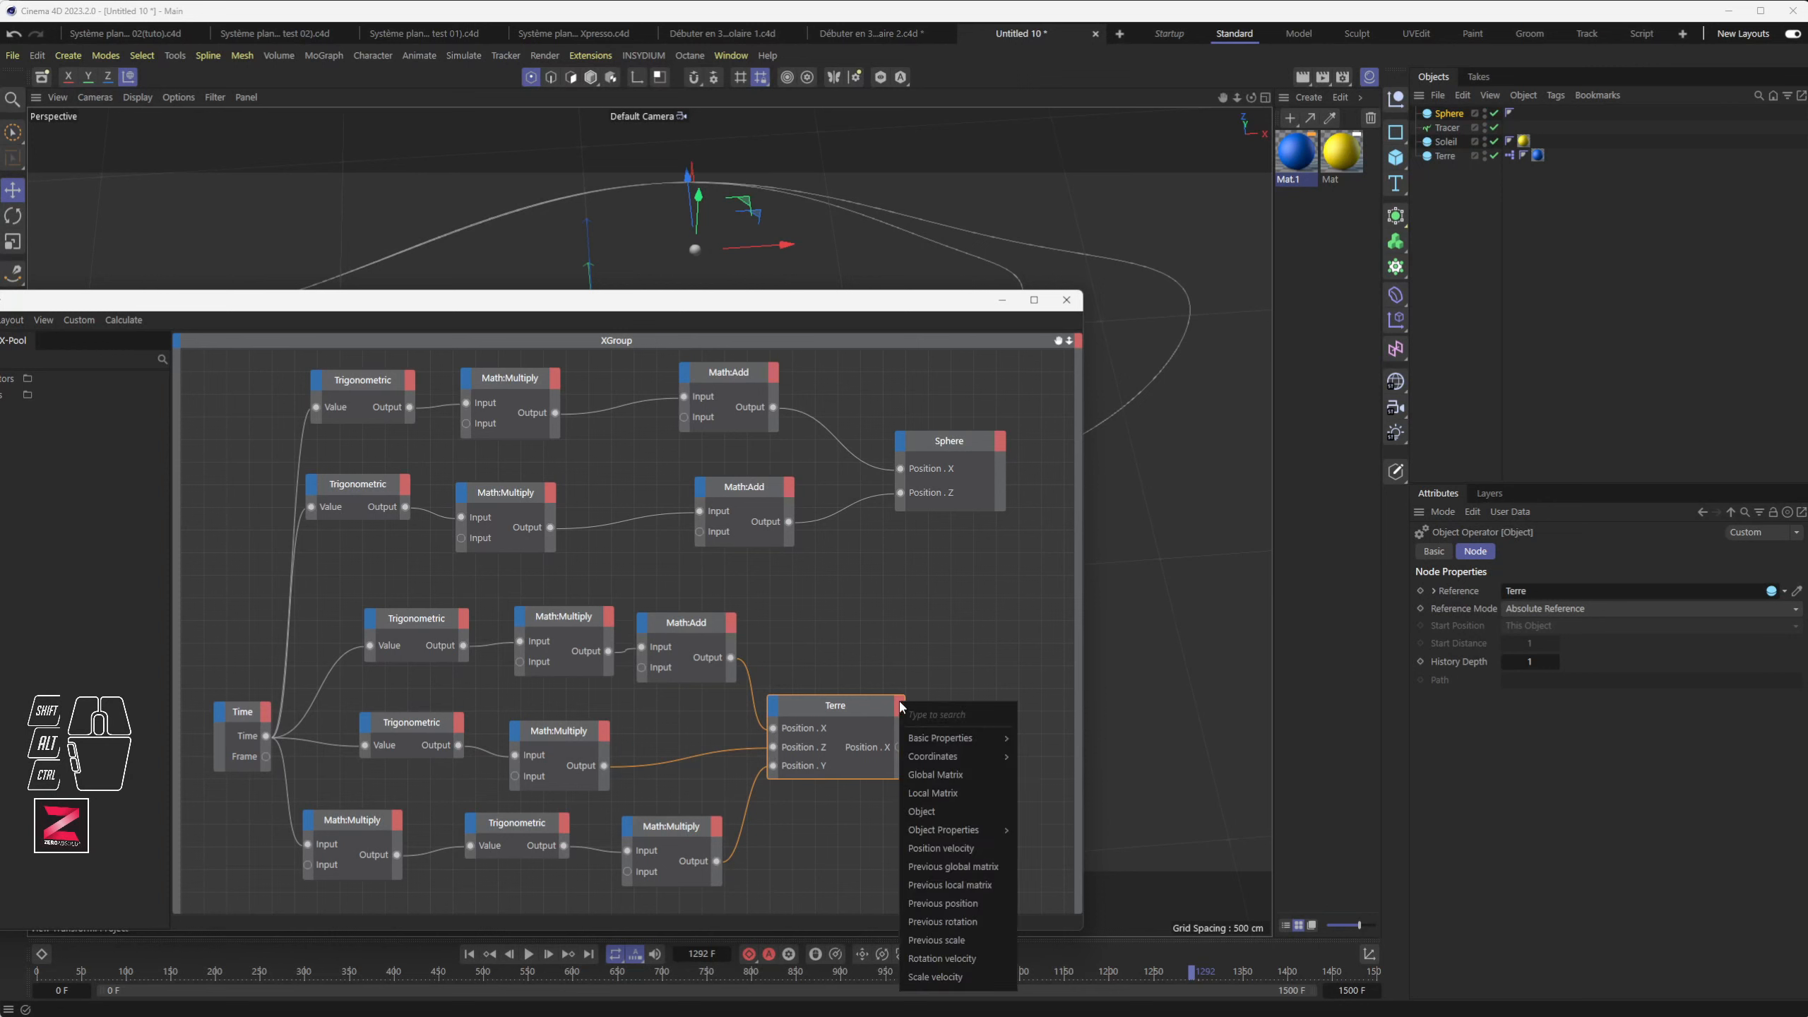
{"action": "mouse_move", "coordinate": [957, 763]}
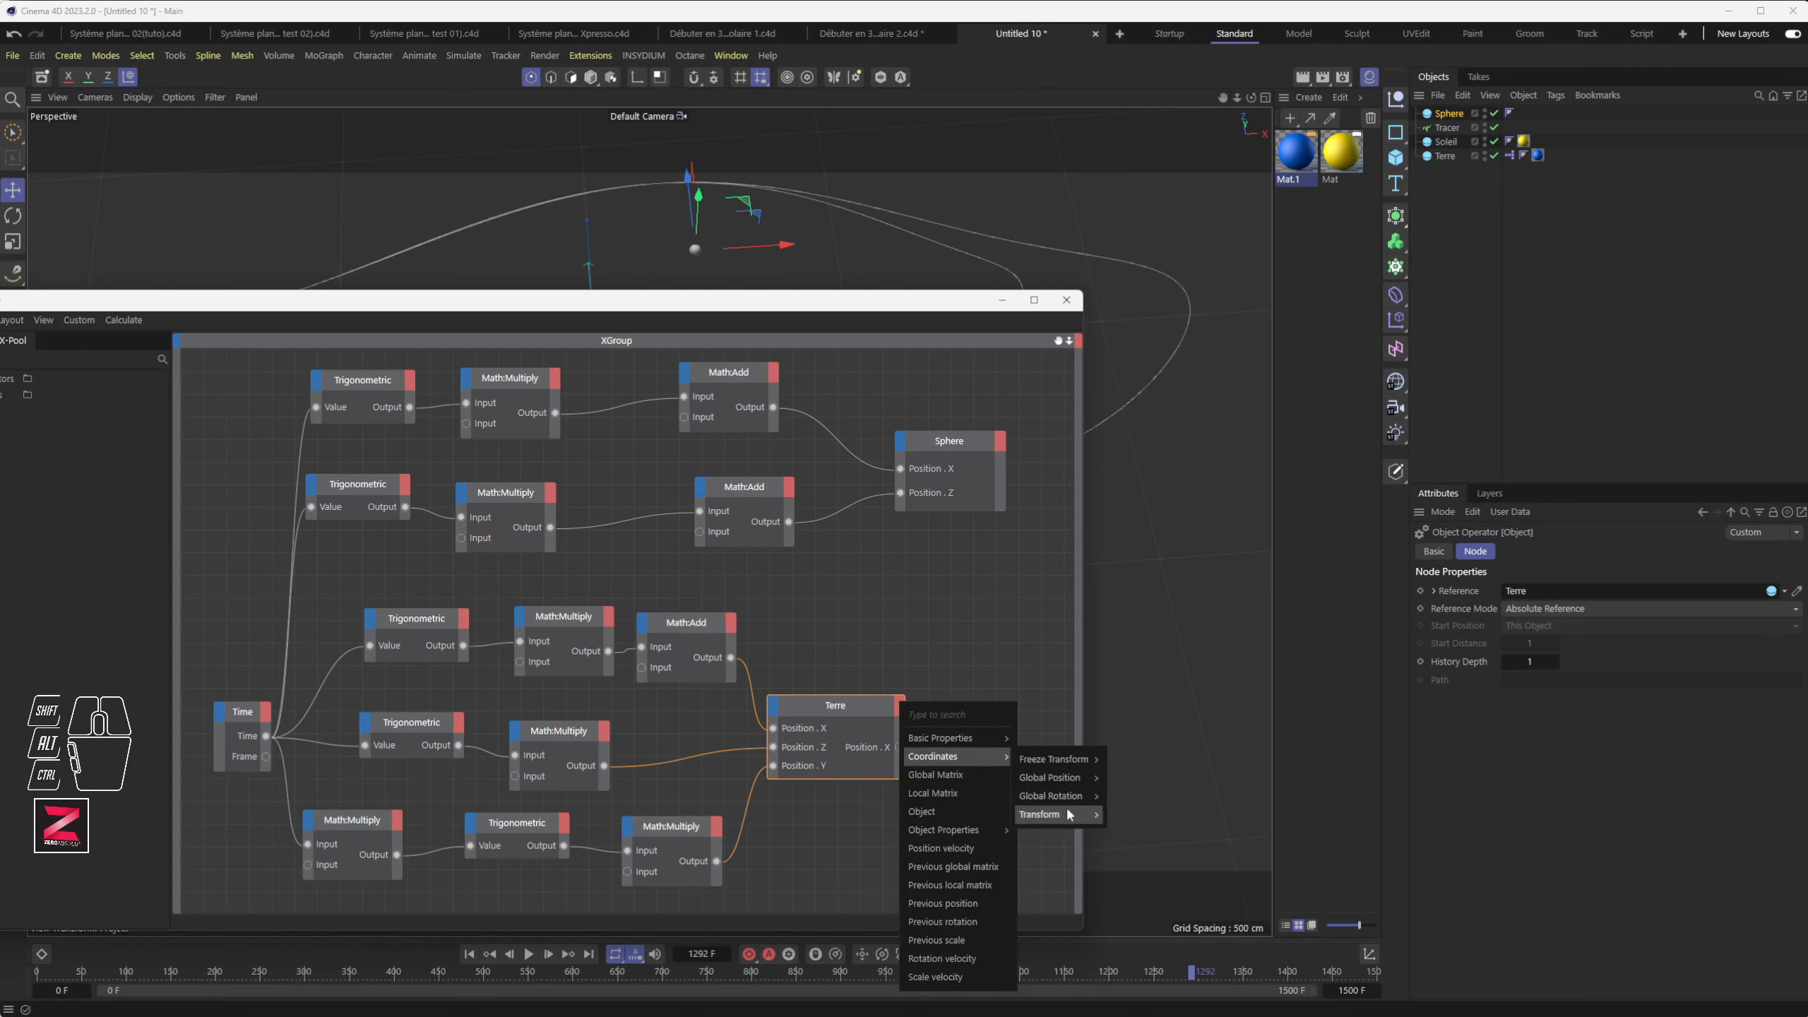
{"action": "mouse_move", "coordinate": [1094, 811]}
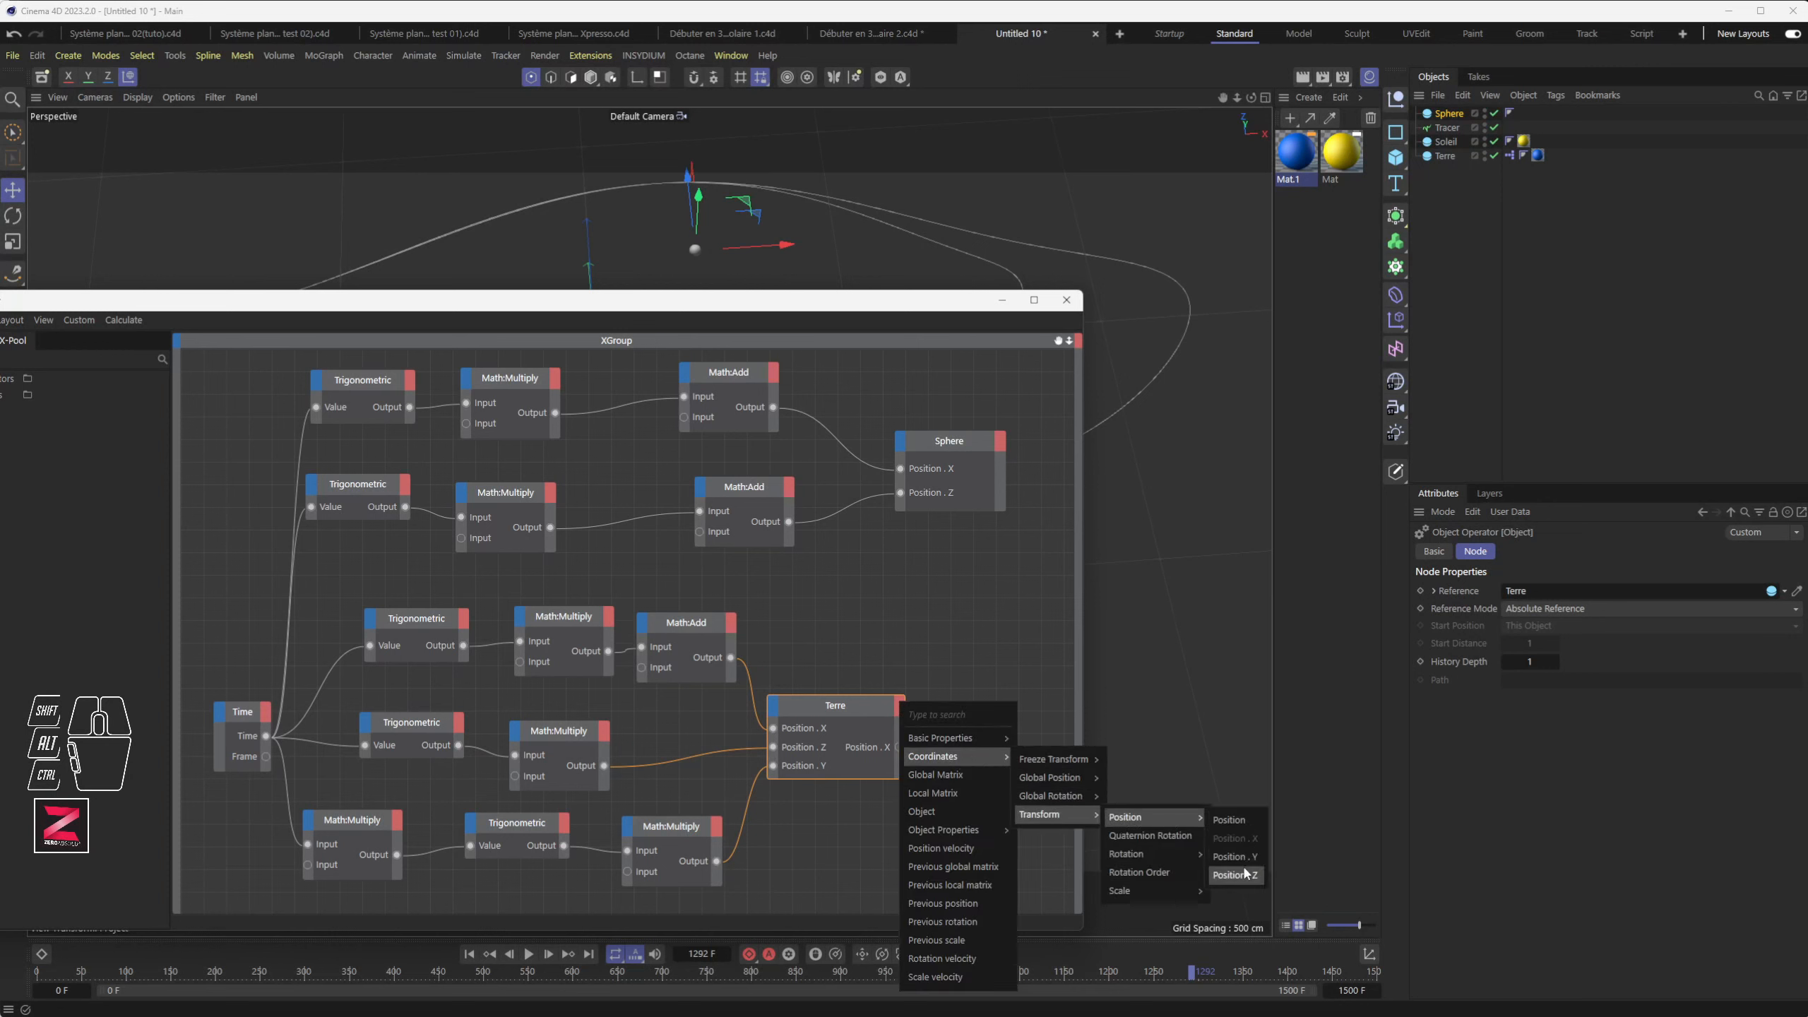
{"action": "left_click", "coordinate": [1239, 874]}
{"action": "left_click_drag", "start_coordinate": [848, 707], "coordinate": [894, 705]}
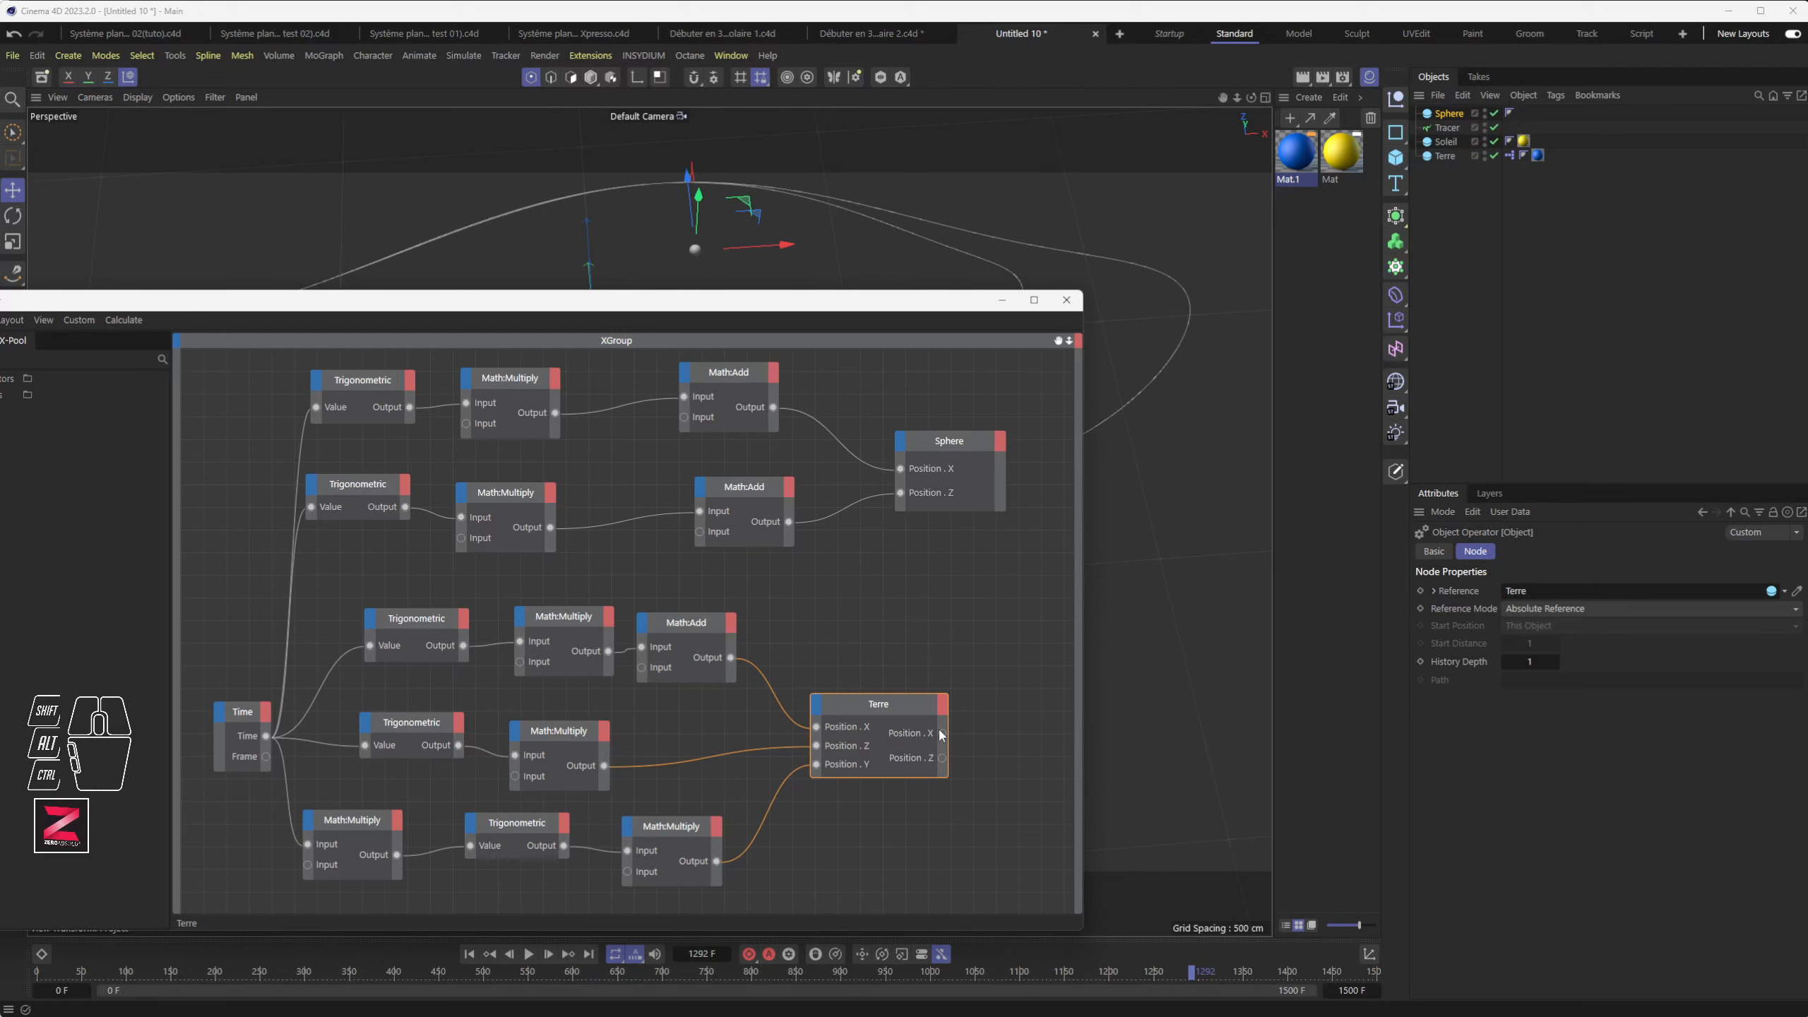
Step: Connect Terre's Position Z output to the second input of the Sphere's lower Math:Add, and Position X to that of the upper one
{"action": "left_click_drag", "start_coordinate": [941, 732], "coordinate": [695, 528]}
{"action": "left_click_drag", "start_coordinate": [942, 758], "coordinate": [1009, 759]}
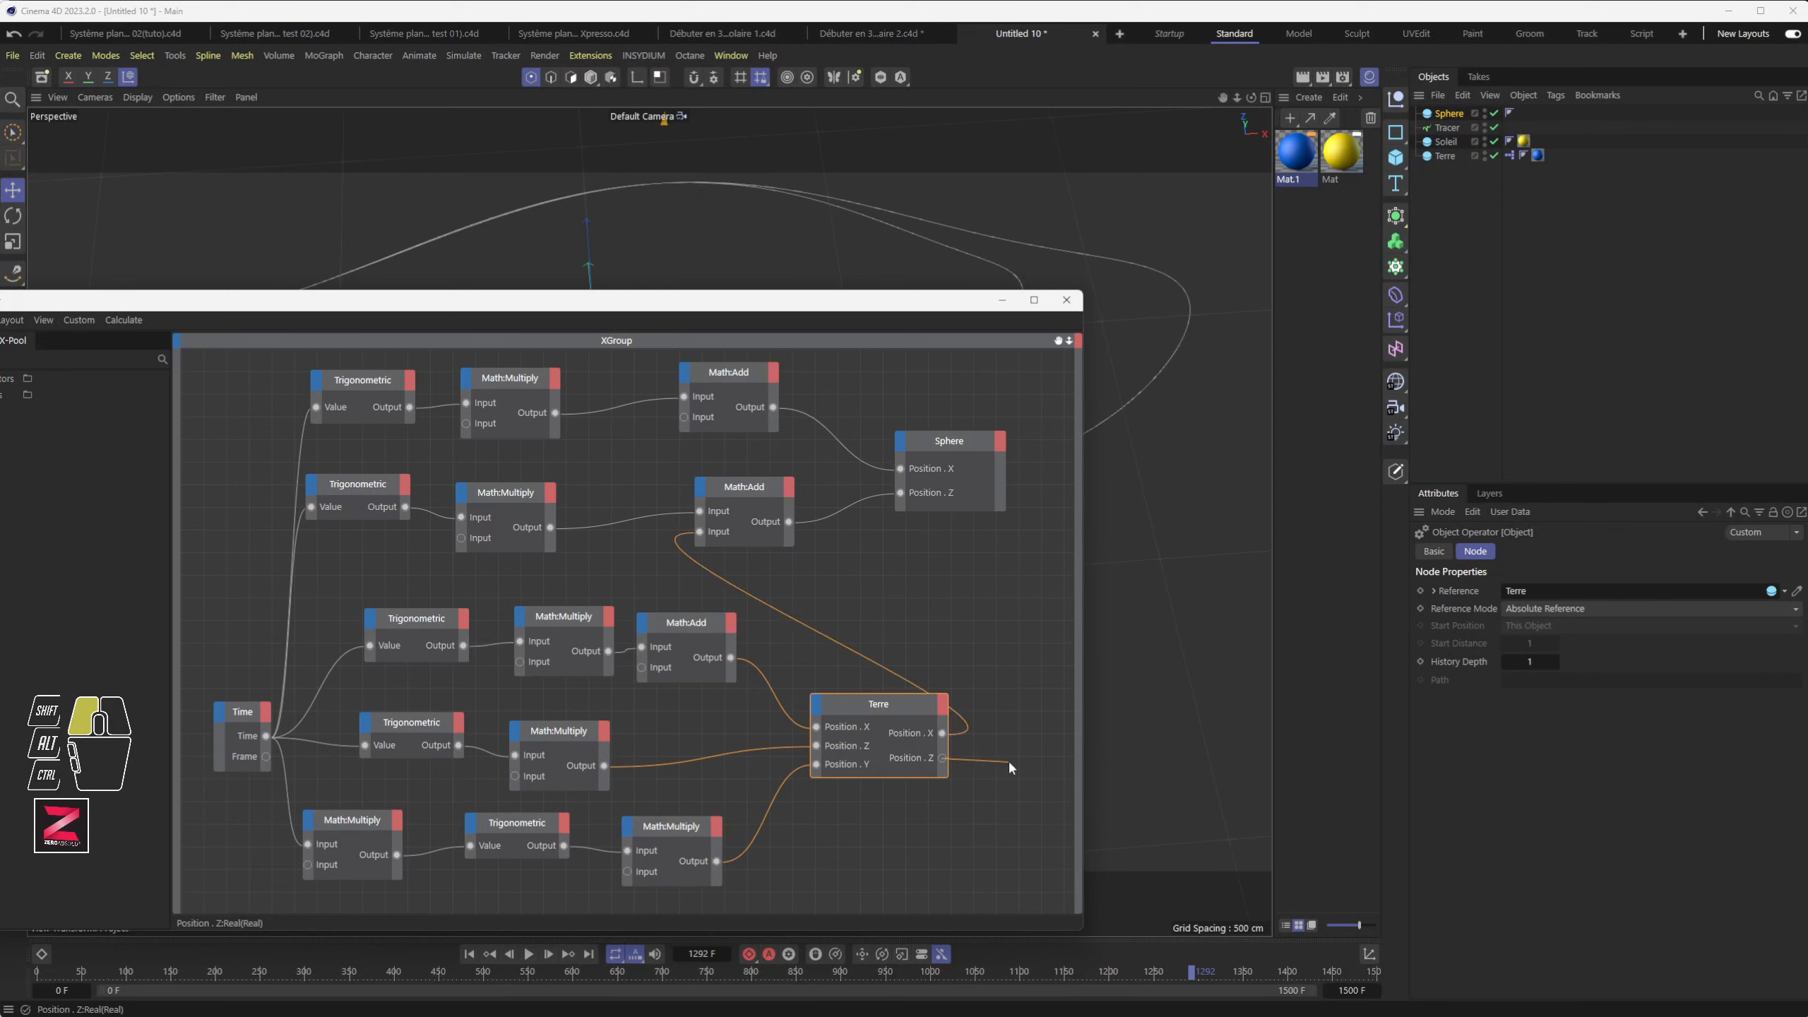
{"action": "left_click_drag", "start_coordinate": [972, 621], "coordinate": [700, 532]}
{"action": "left_click_drag", "start_coordinate": [941, 733], "coordinate": [684, 417]}
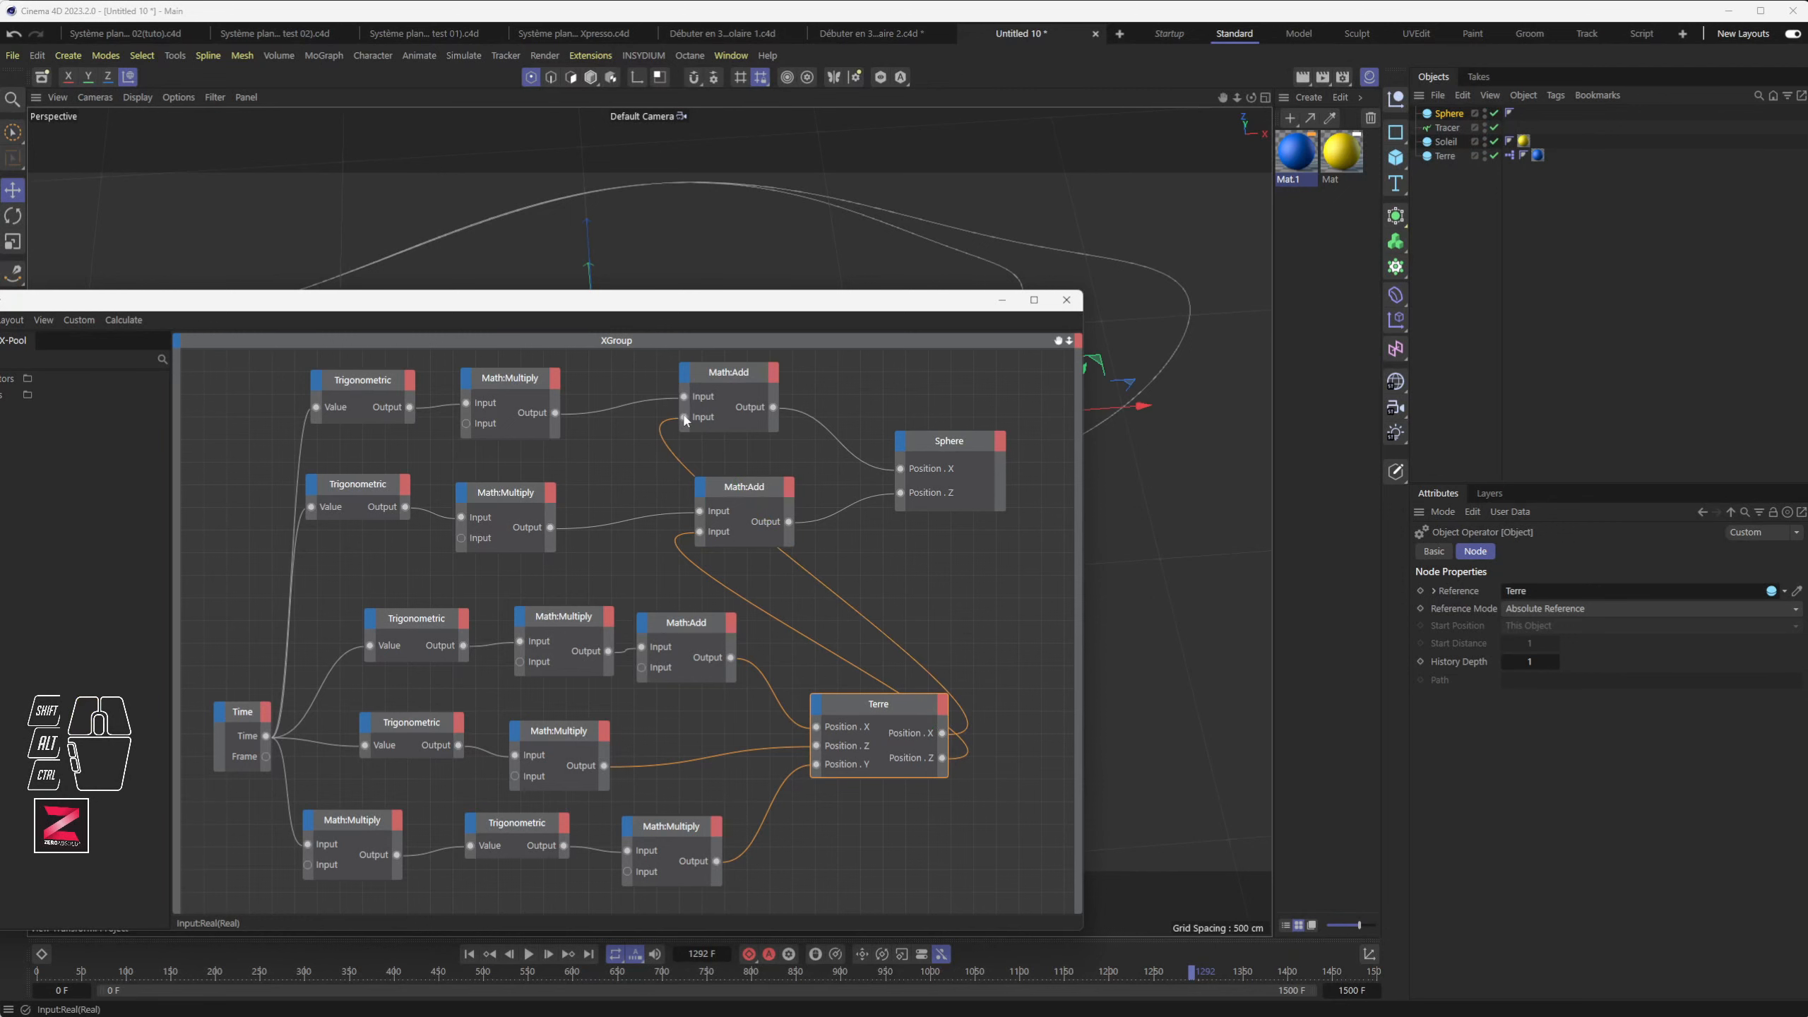
Step: Move the XPresso Editor aside, replay the animation from the first frame, observe the Sphere beside Terre from several angles, and stop playback
{"action": "left_click_drag", "start_coordinate": [759, 309], "coordinate": [775, 560]}
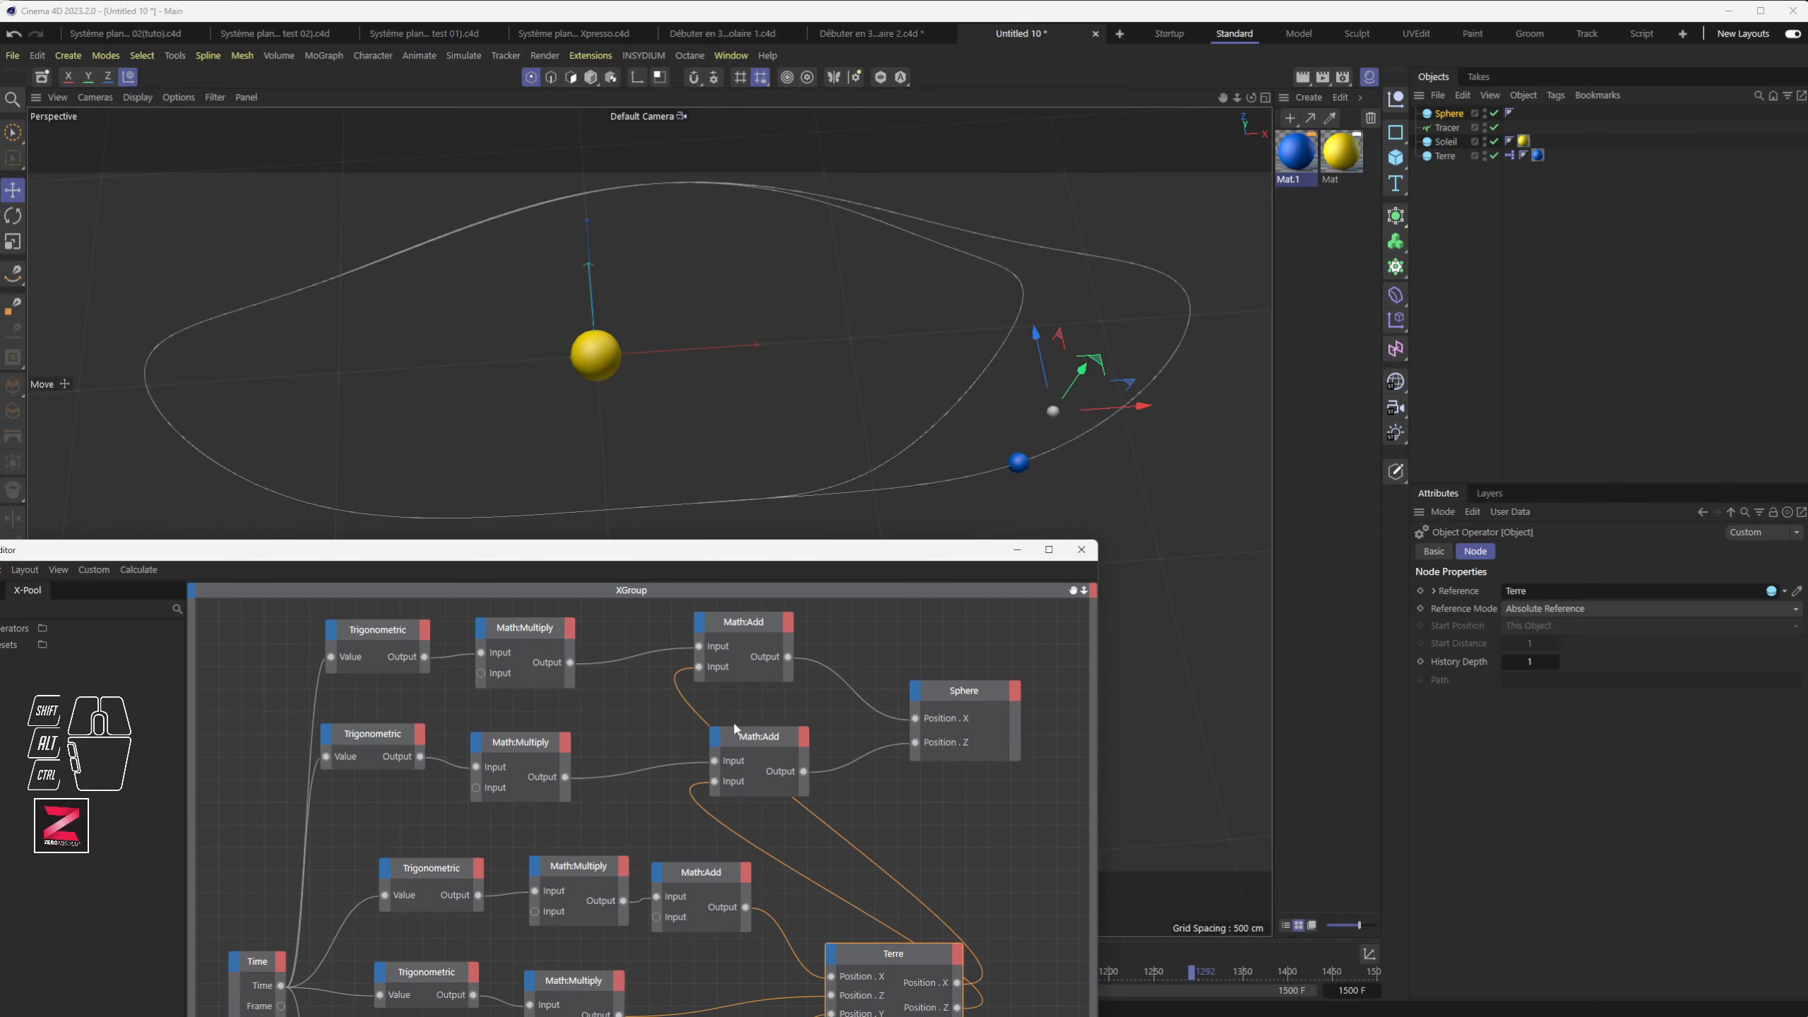
{"action": "left_click_drag", "start_coordinate": [934, 563], "coordinate": [49, 204]}
{"action": "left_click", "coordinate": [468, 954]}
{"action": "left_click", "coordinate": [528, 954]}
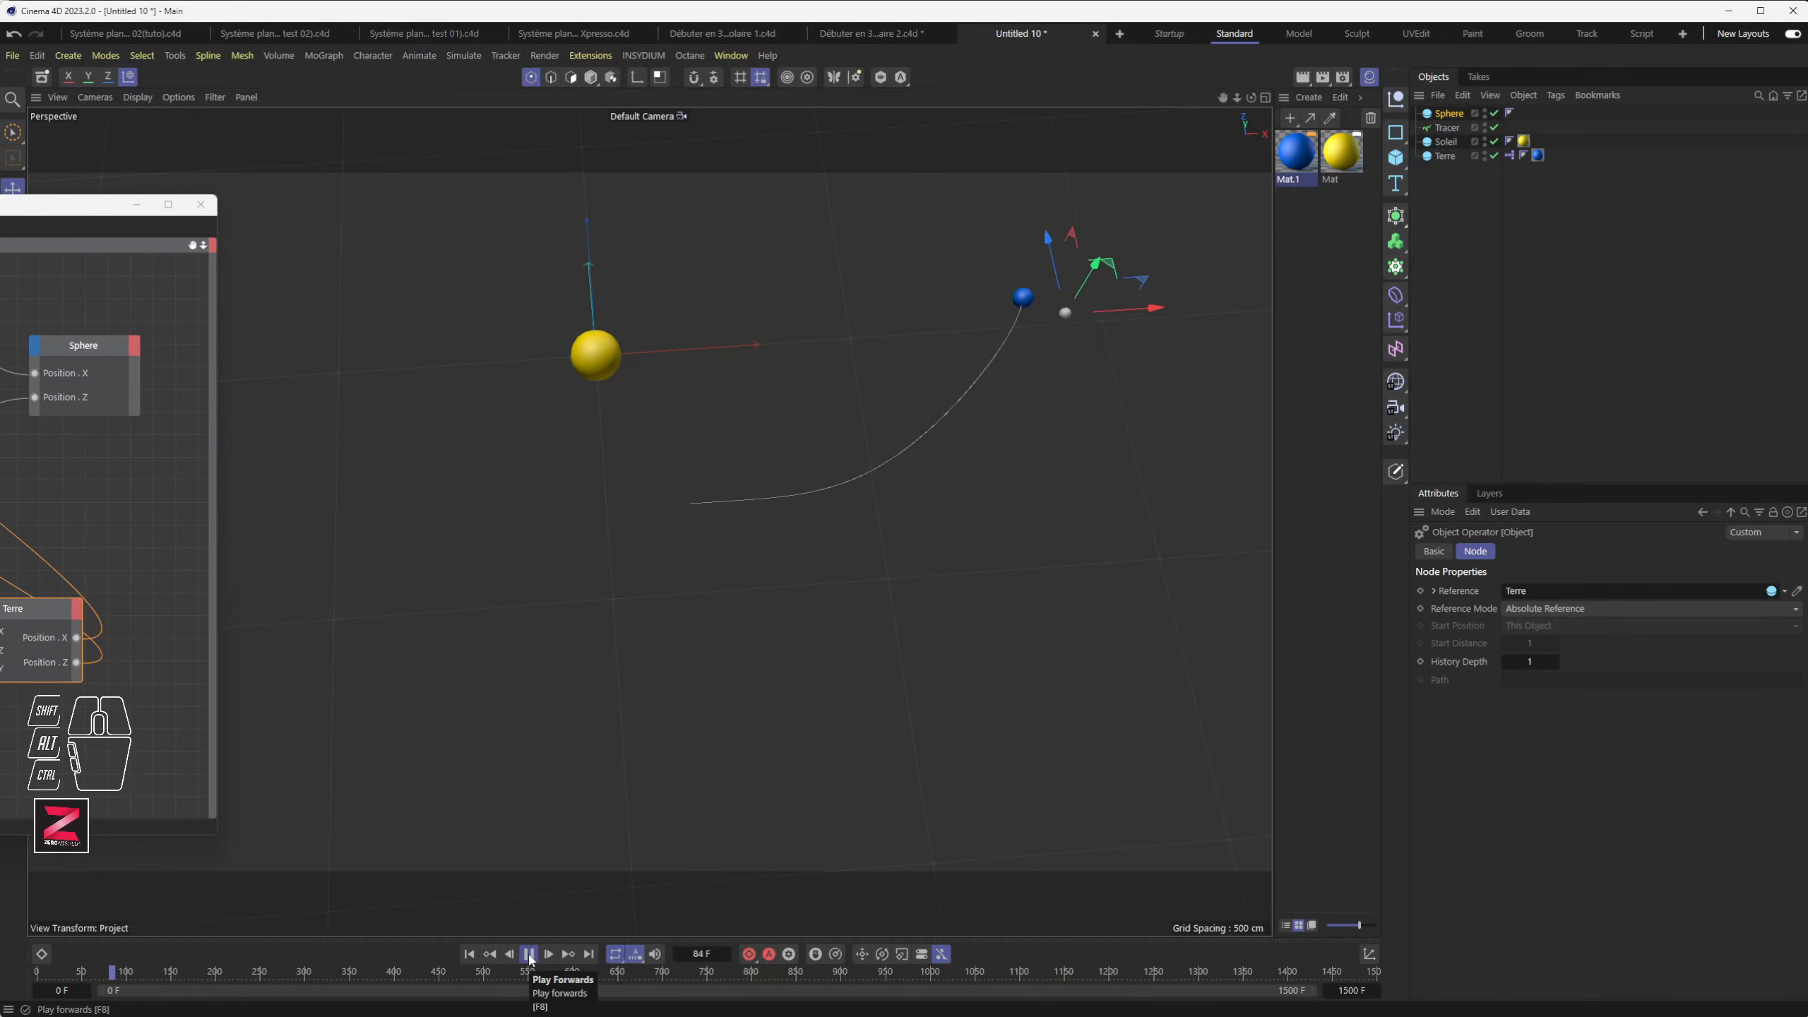
{"action": "left_click_drag", "start_coordinate": [708, 565], "coordinate": [743, 412], "text": "alt"}
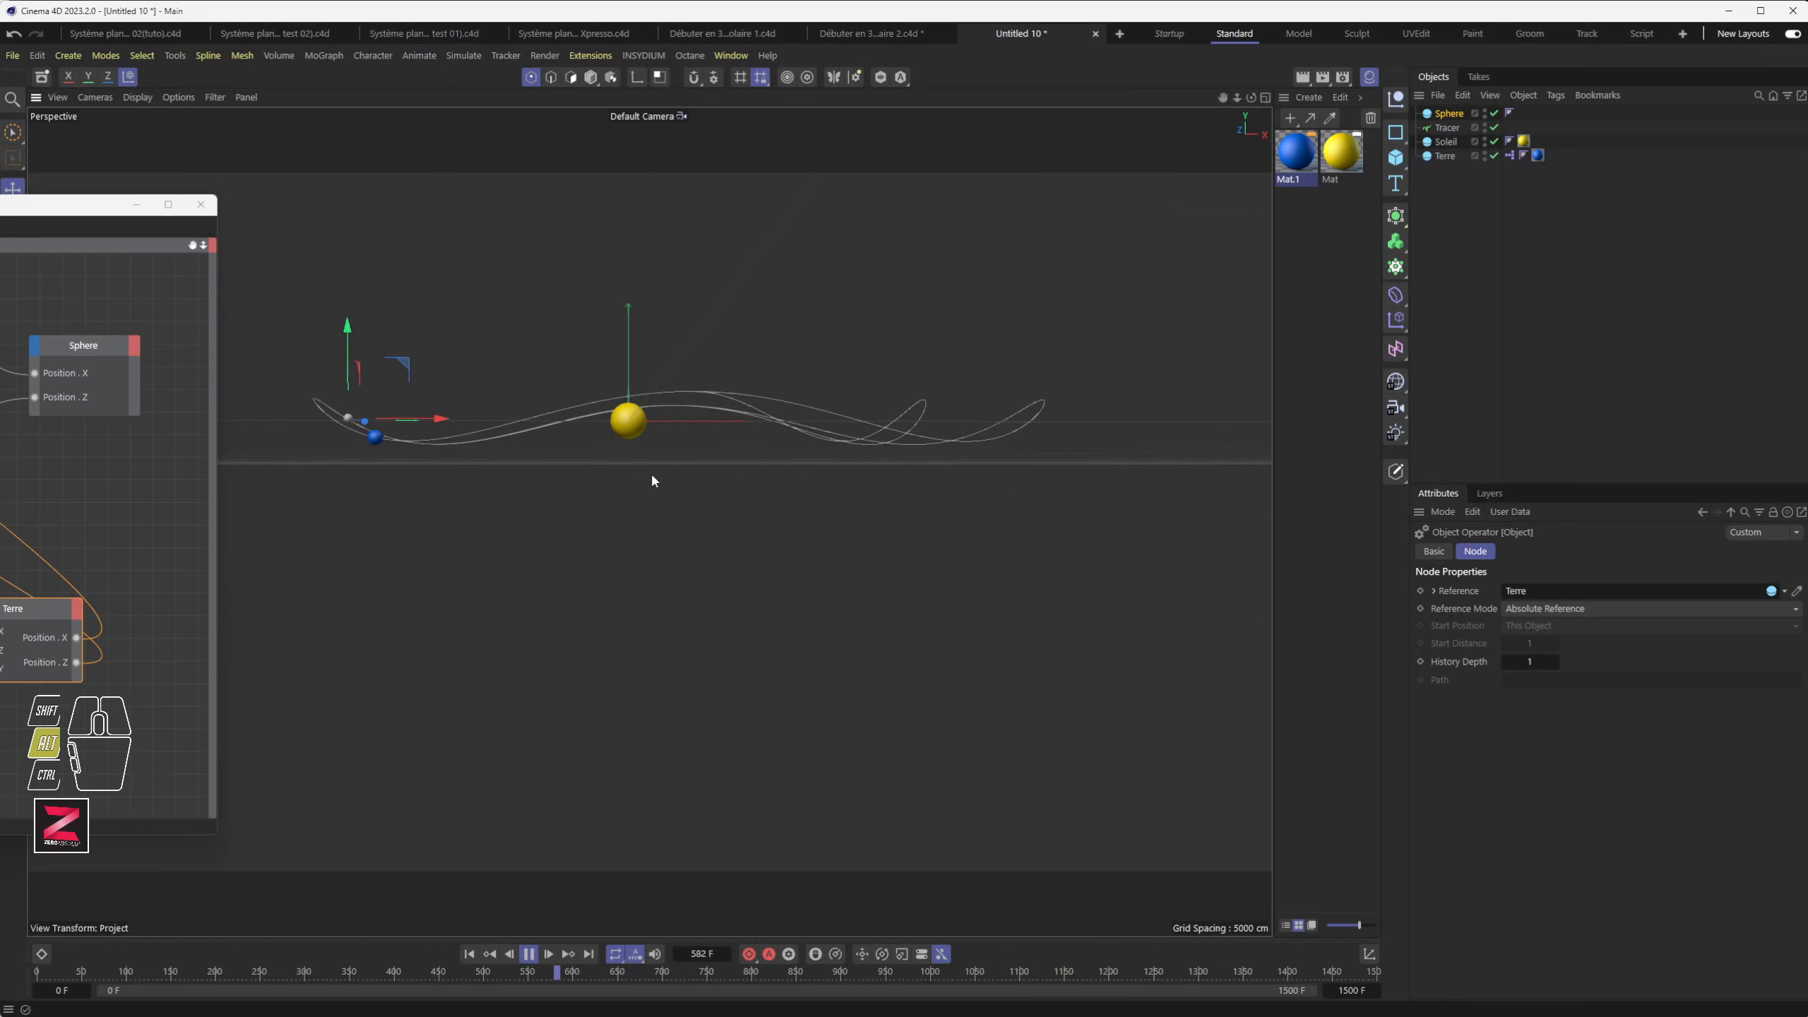
{"action": "left_click_drag", "start_coordinate": [693, 446], "coordinate": [681, 675], "text": "alt"}
{"action": "left_click", "coordinate": [529, 956]}
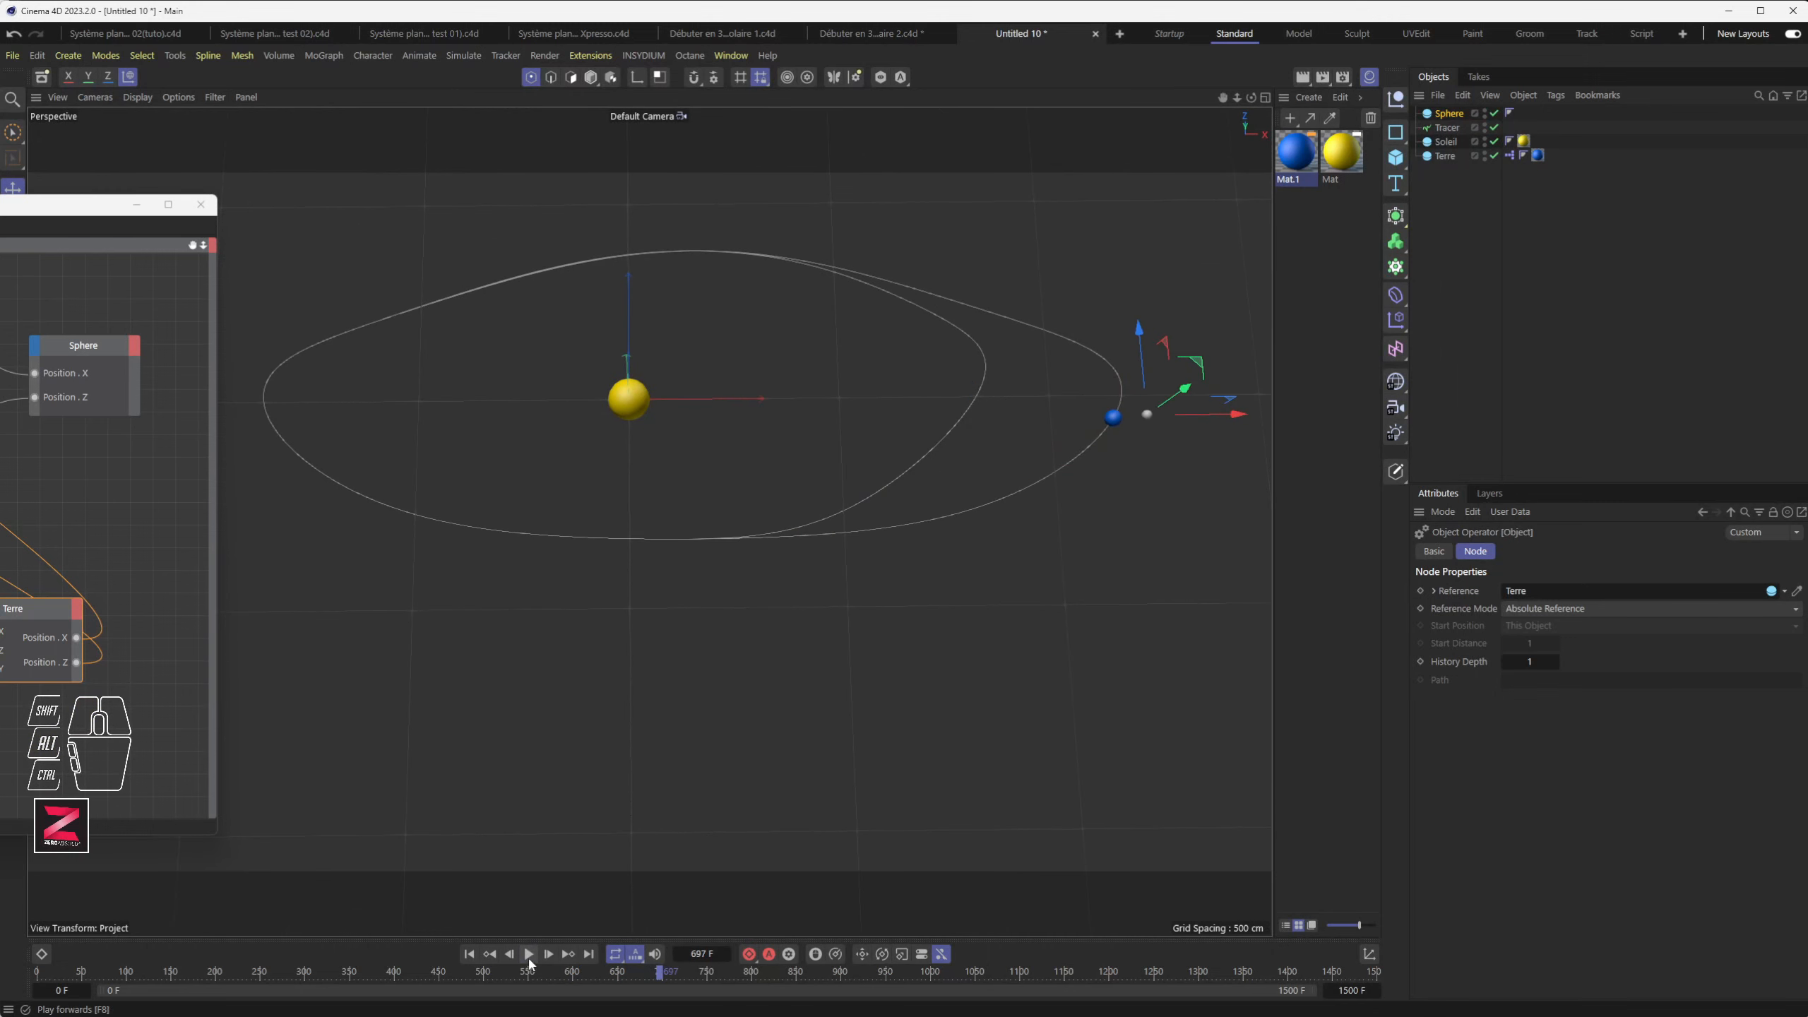
Step: Rename the Sphere object to Lune
{"action": "left_click", "coordinate": [1454, 129]}
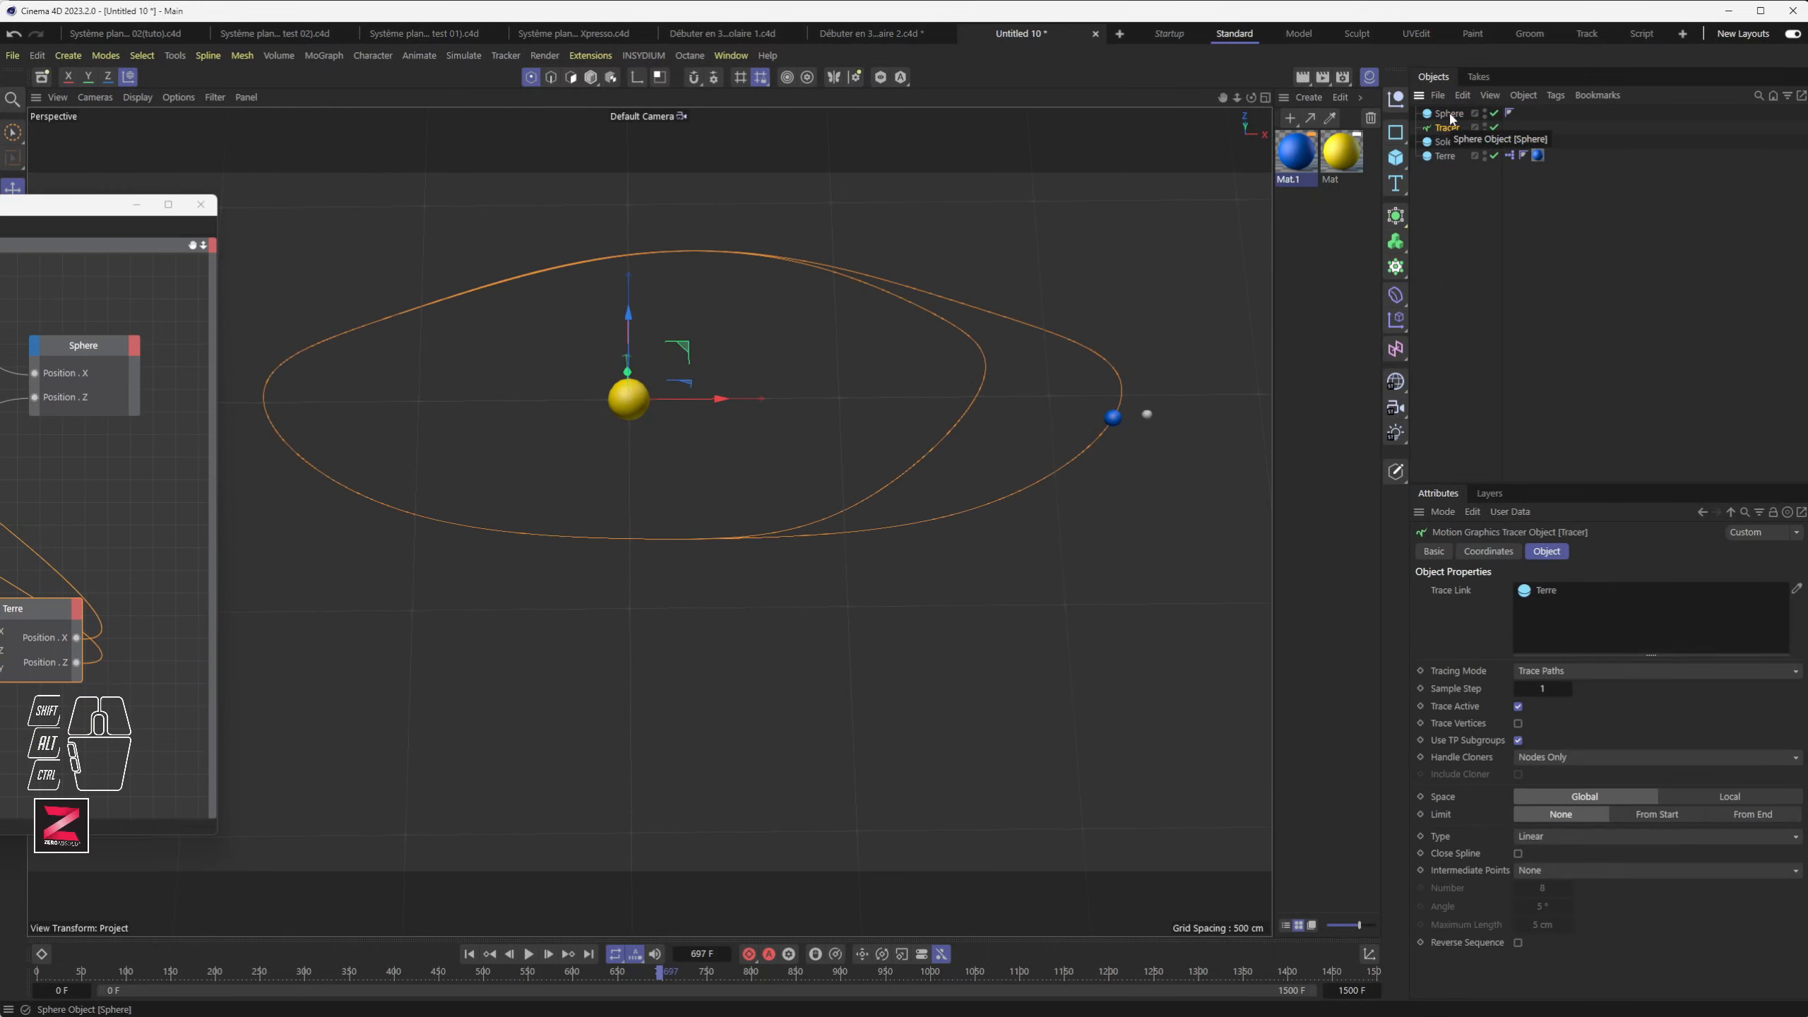
{"action": "double_click", "coordinate": [1448, 115]}
{"action": "type", "text": "L"}
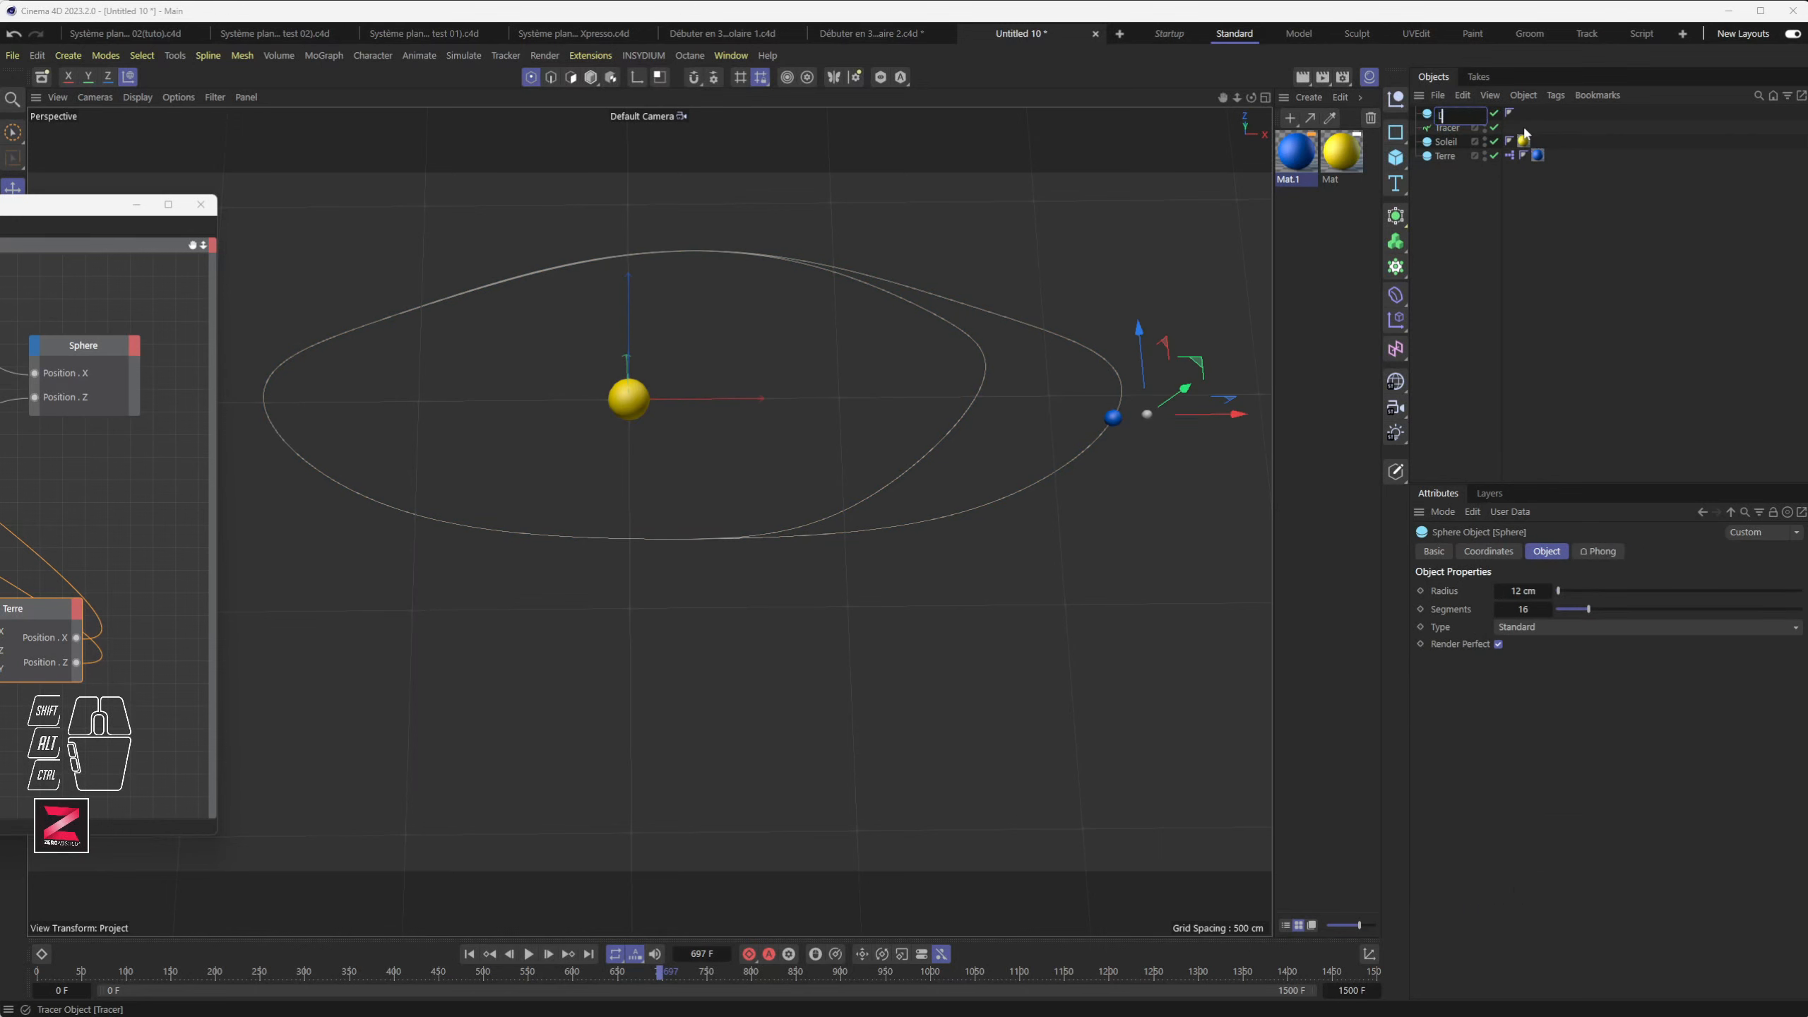
{"action": "type", "text": "une"}
{"action": "key", "text": "Return"}
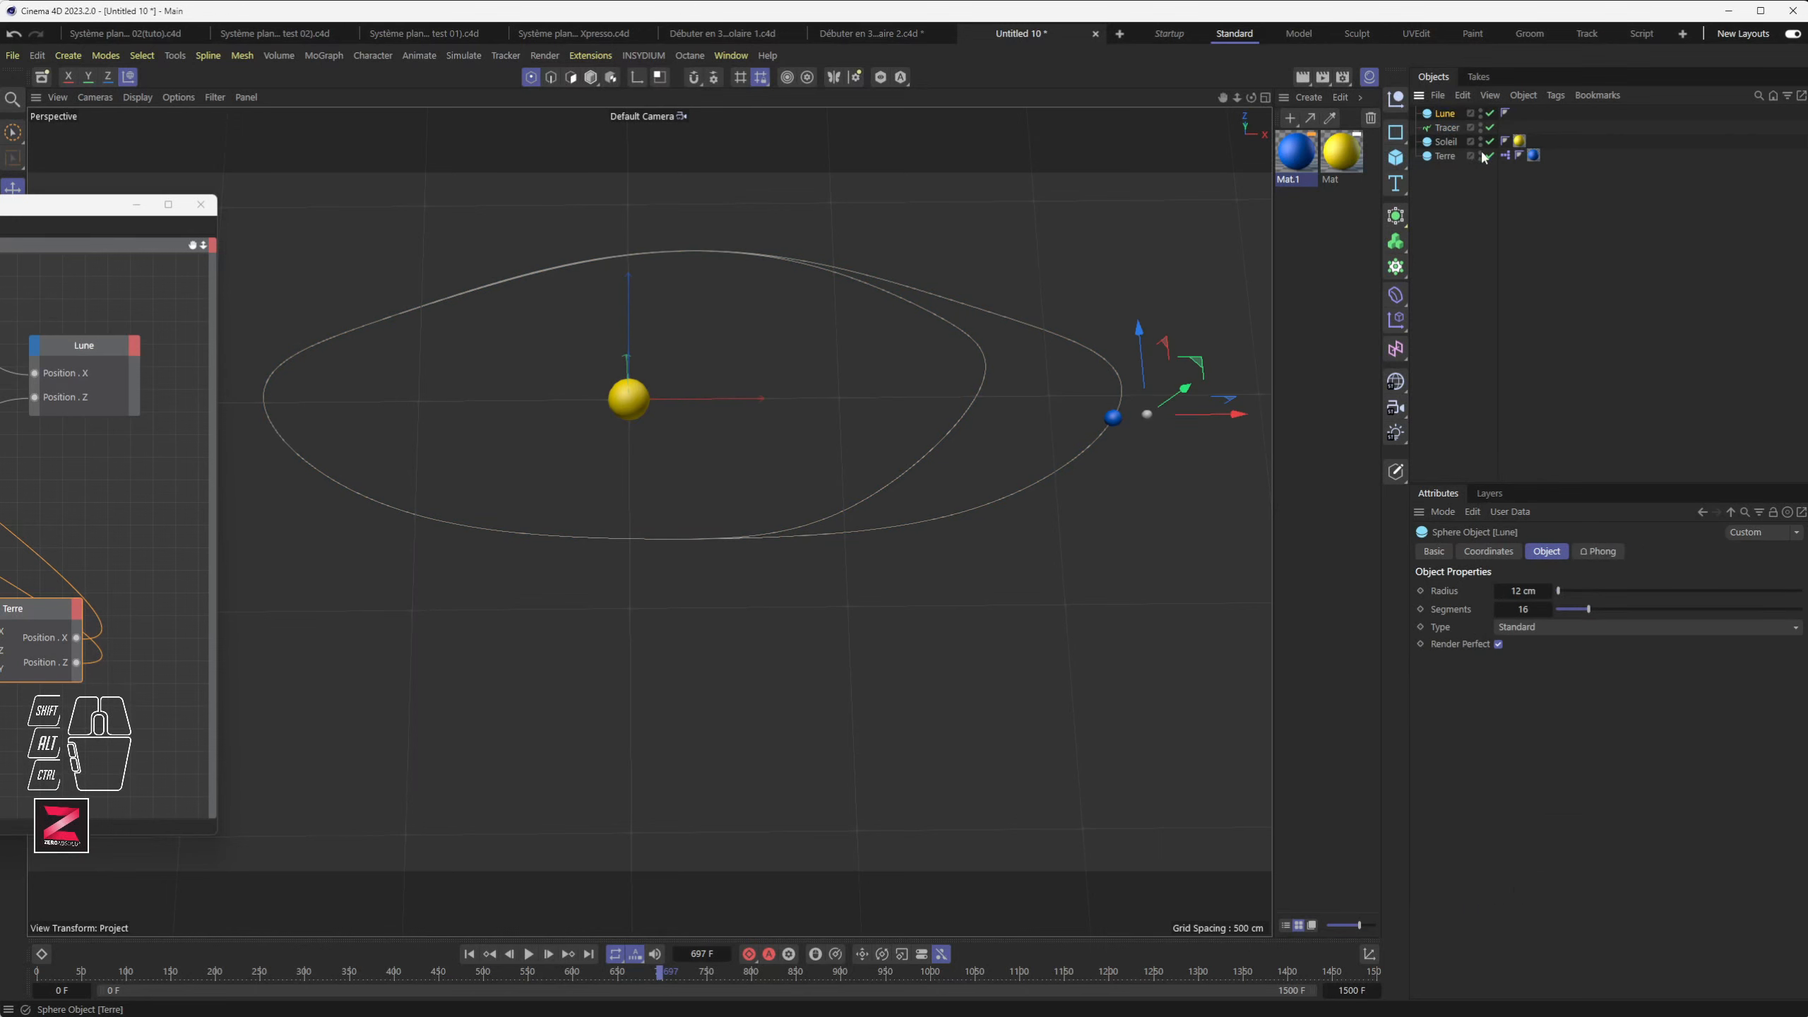
Step: Add Lune to the Tracer's Trace Link list and replay the animation from the first frame to view both traced paths
{"action": "left_click", "coordinate": [1446, 128]}
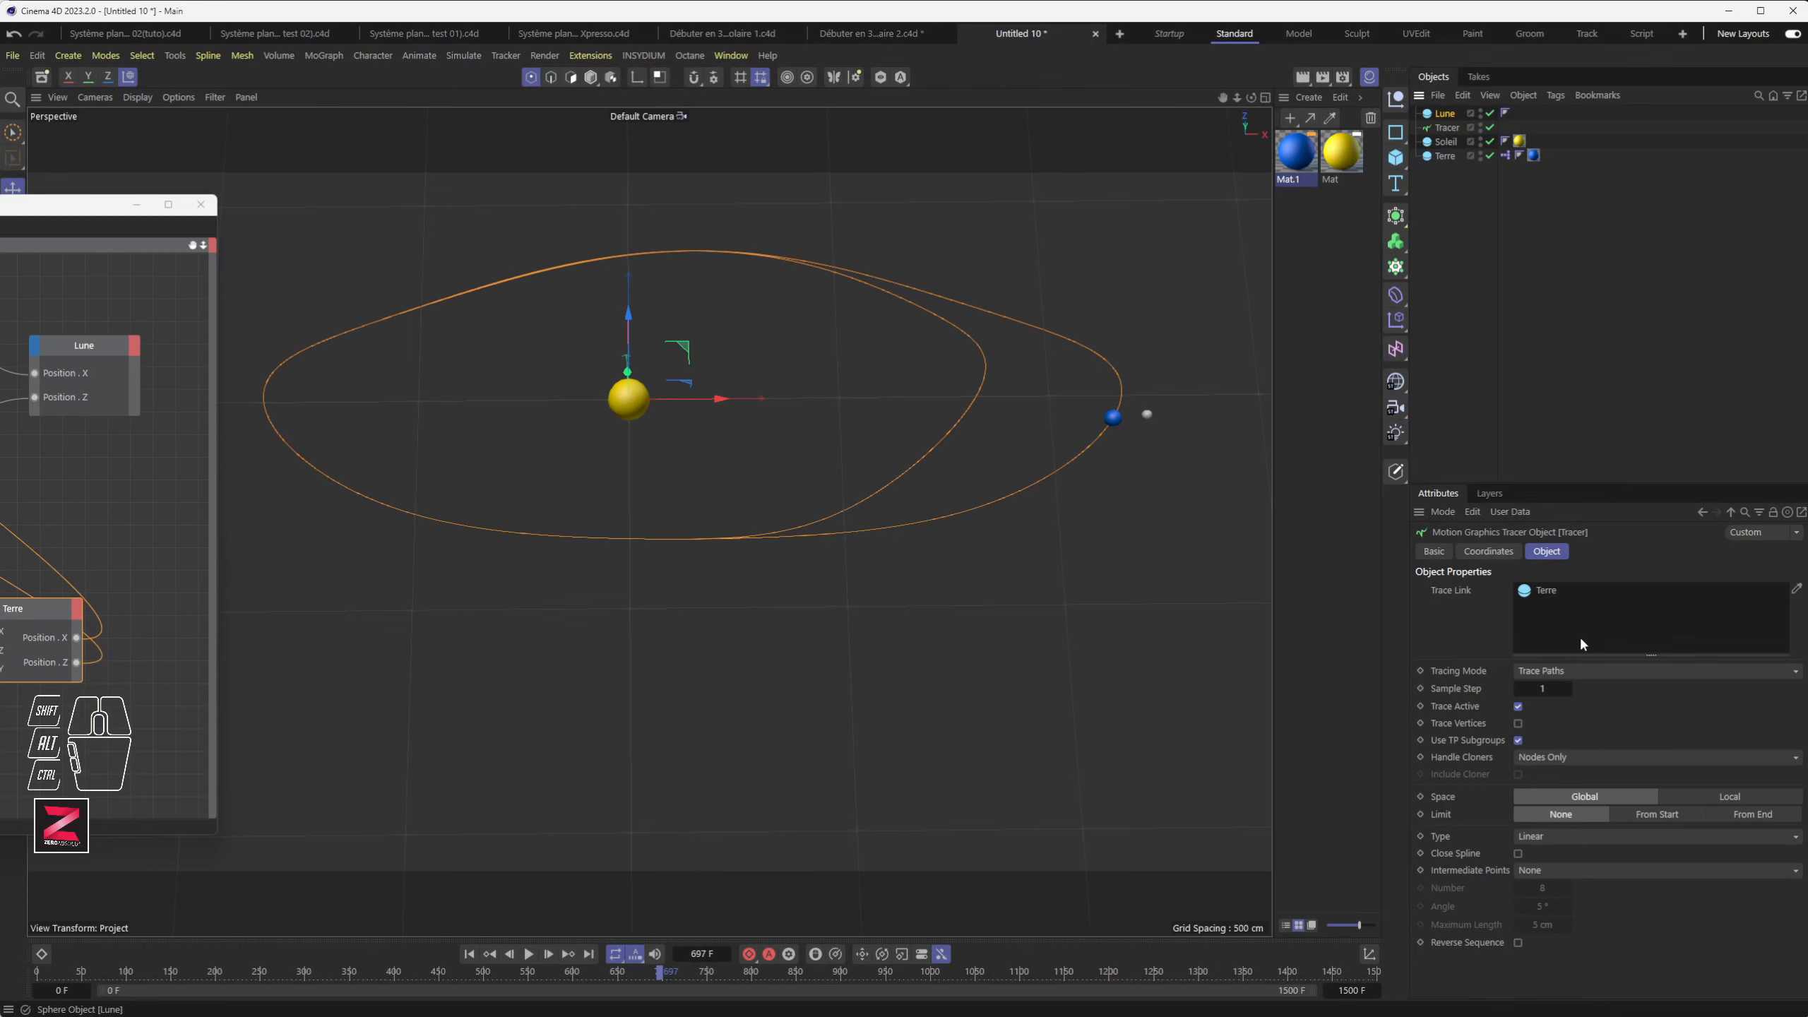
{"action": "left_click_drag", "start_coordinate": [1445, 113], "coordinate": [1580, 640]}
{"action": "left_click", "coordinate": [468, 954]}
{"action": "left_click", "coordinate": [529, 954]}
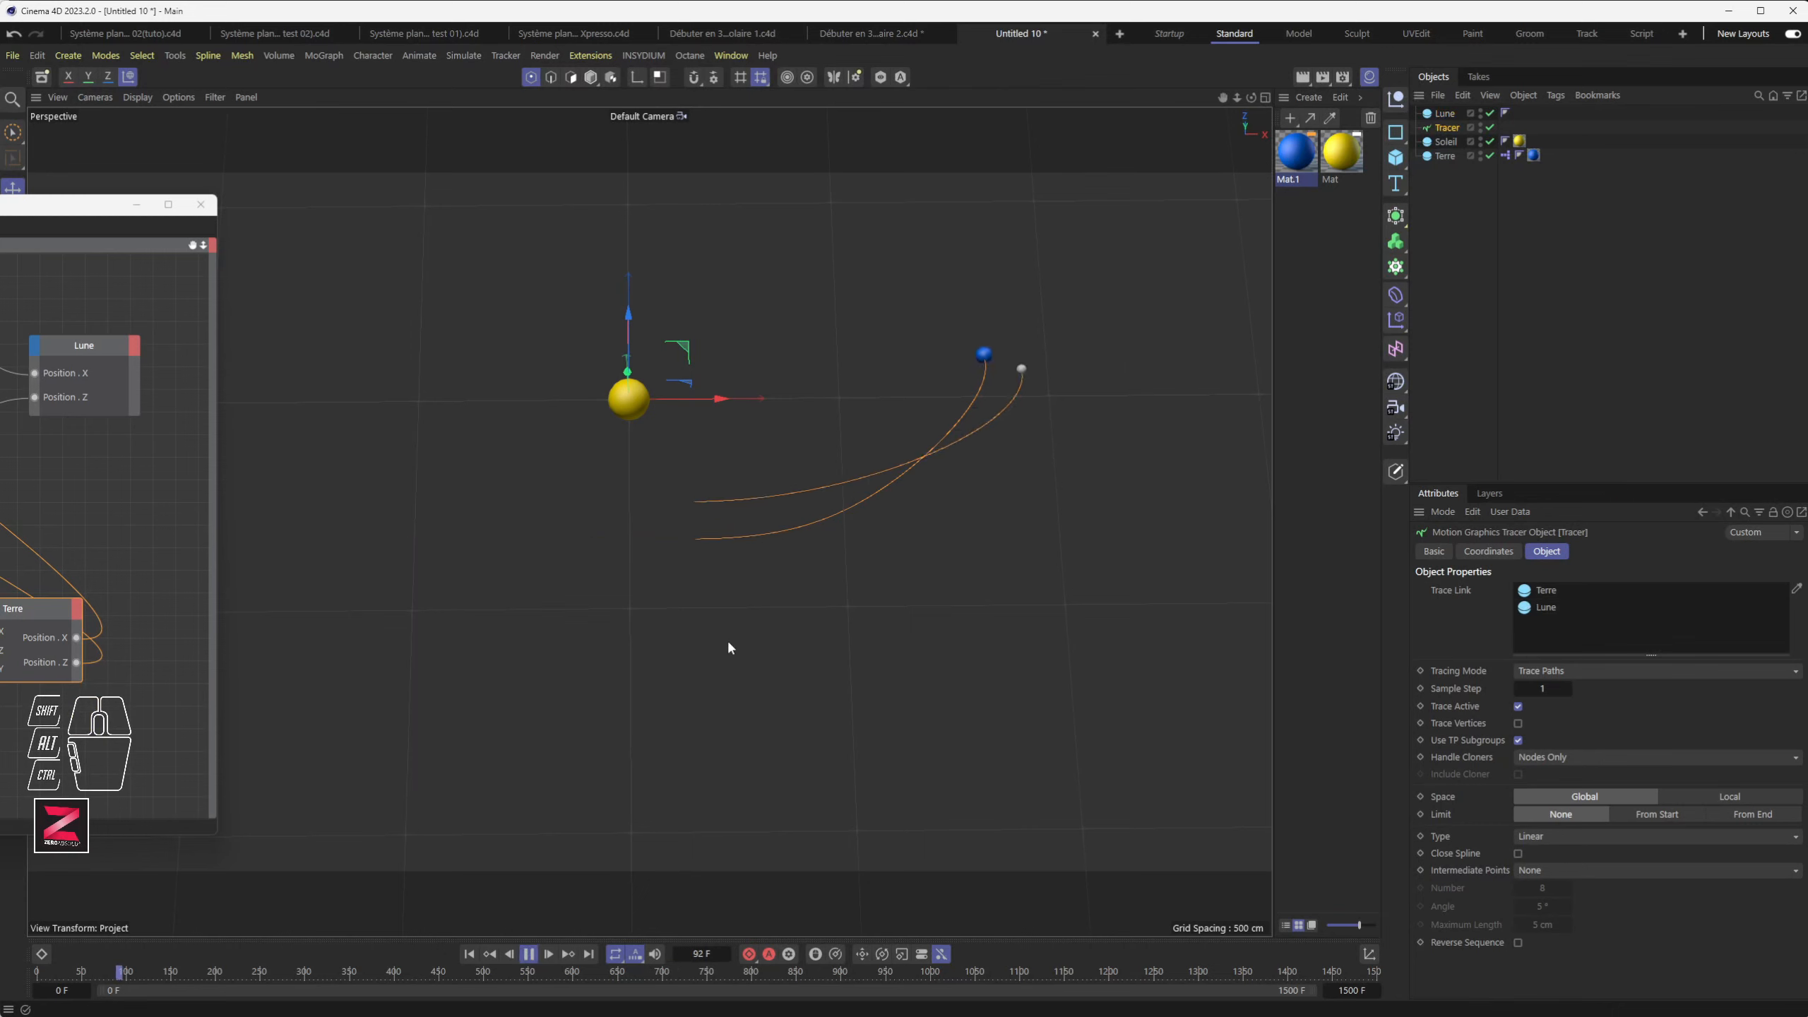
{"action": "left_click_drag", "start_coordinate": [659, 591], "coordinate": [655, 681], "text": "alt"}
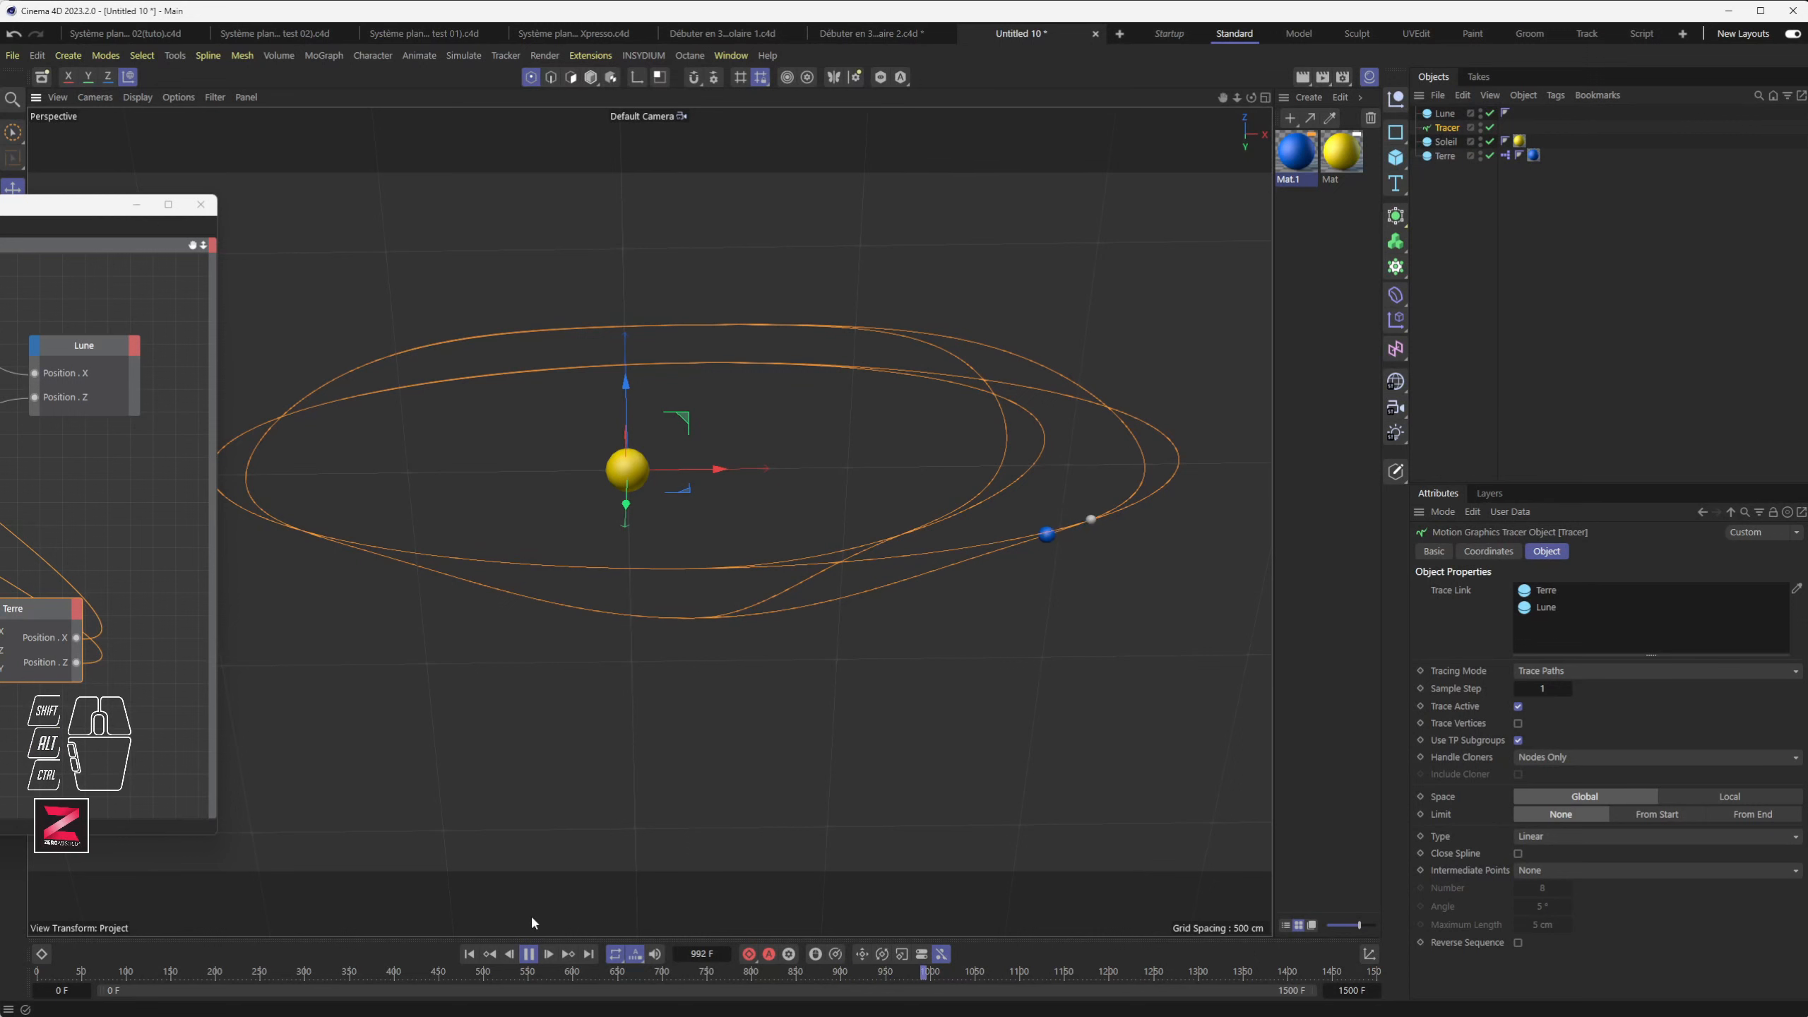
Step: Stop playback, bring the XPresso Editor back over the viewport, and duplicate the Math:Multiply fed by Time to a spot before Lune's Trigonometric nodes
{"action": "left_click", "coordinate": [529, 953]}
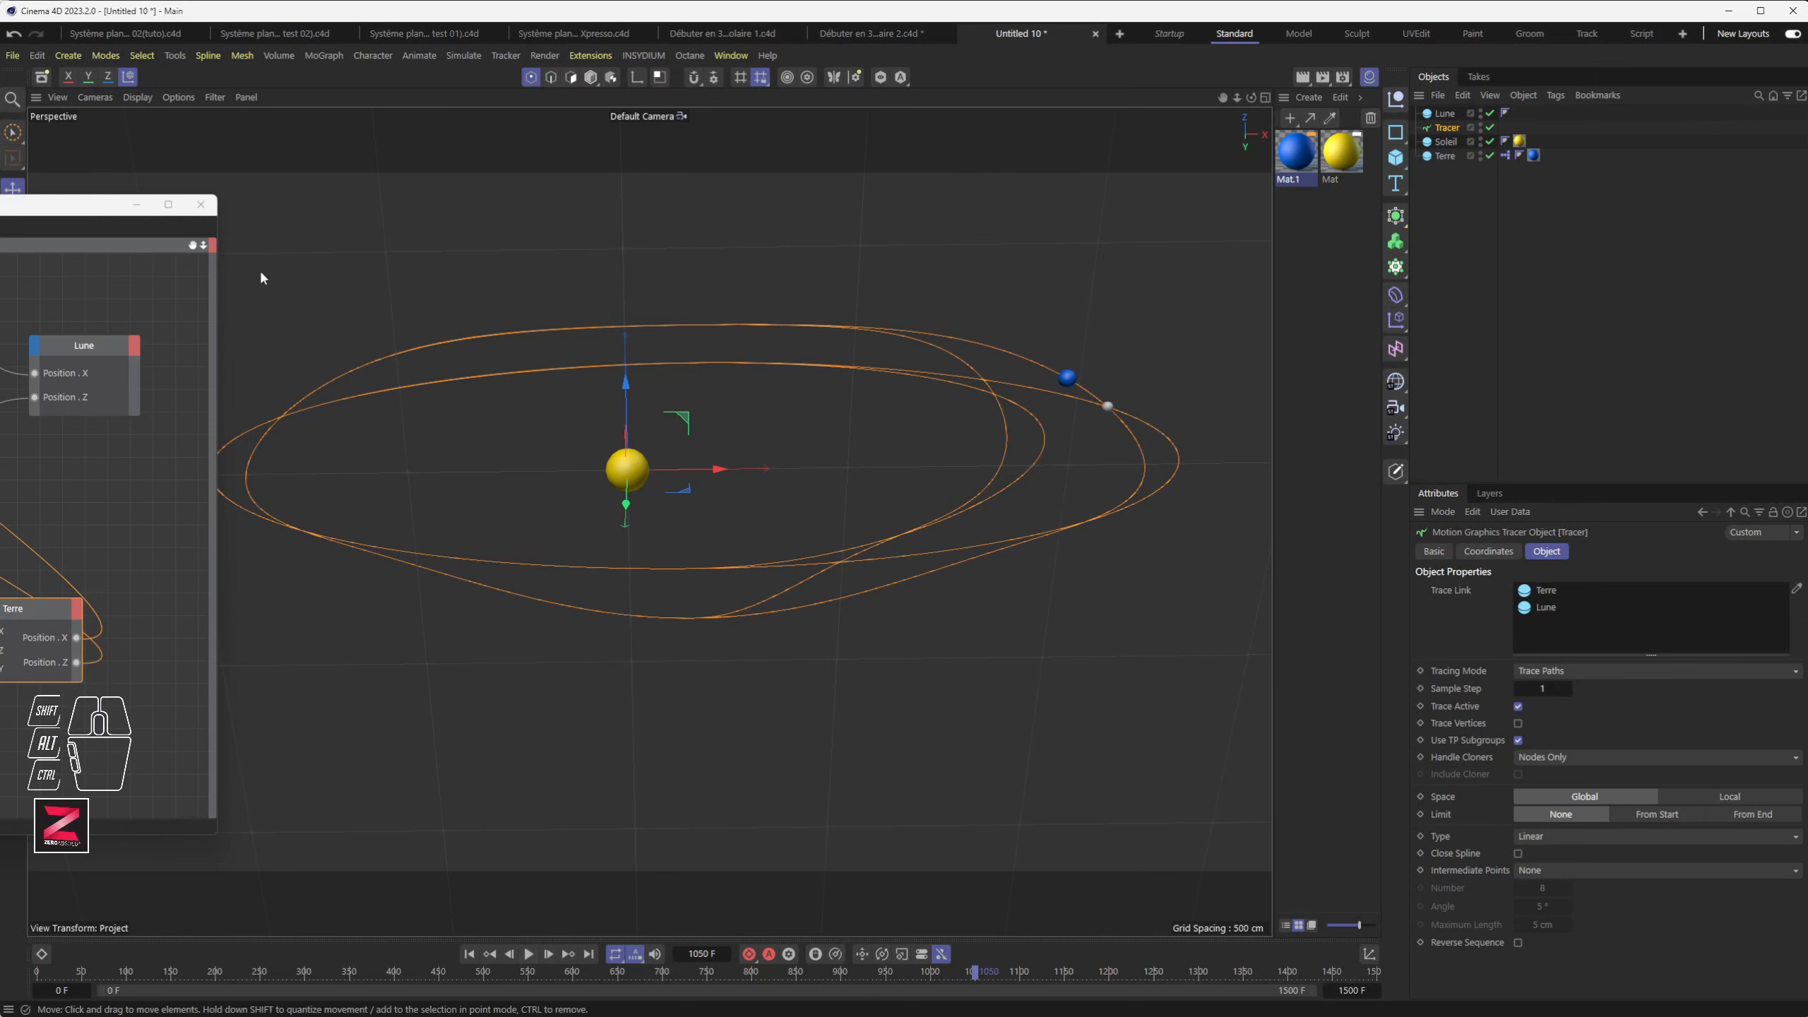
{"action": "left_click_drag", "start_coordinate": [67, 216], "coordinate": [1020, 282]}
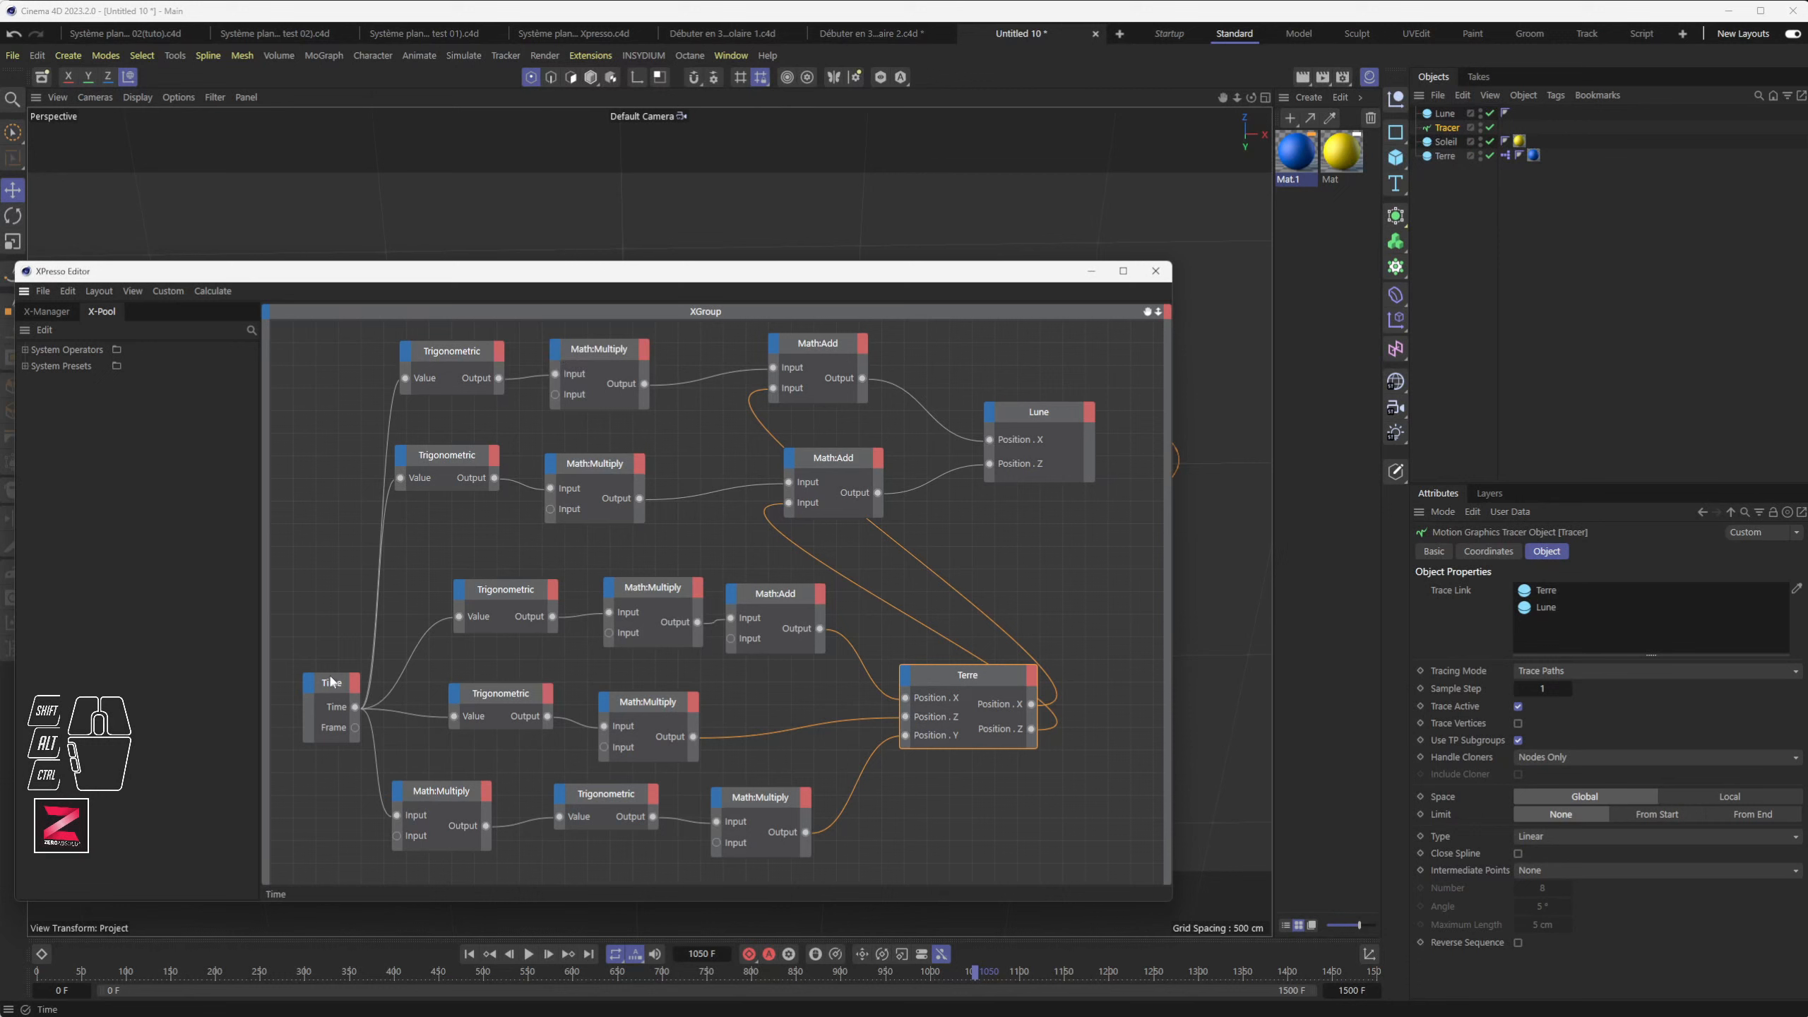
{"action": "left_click_drag", "start_coordinate": [331, 682], "coordinate": [310, 662]}
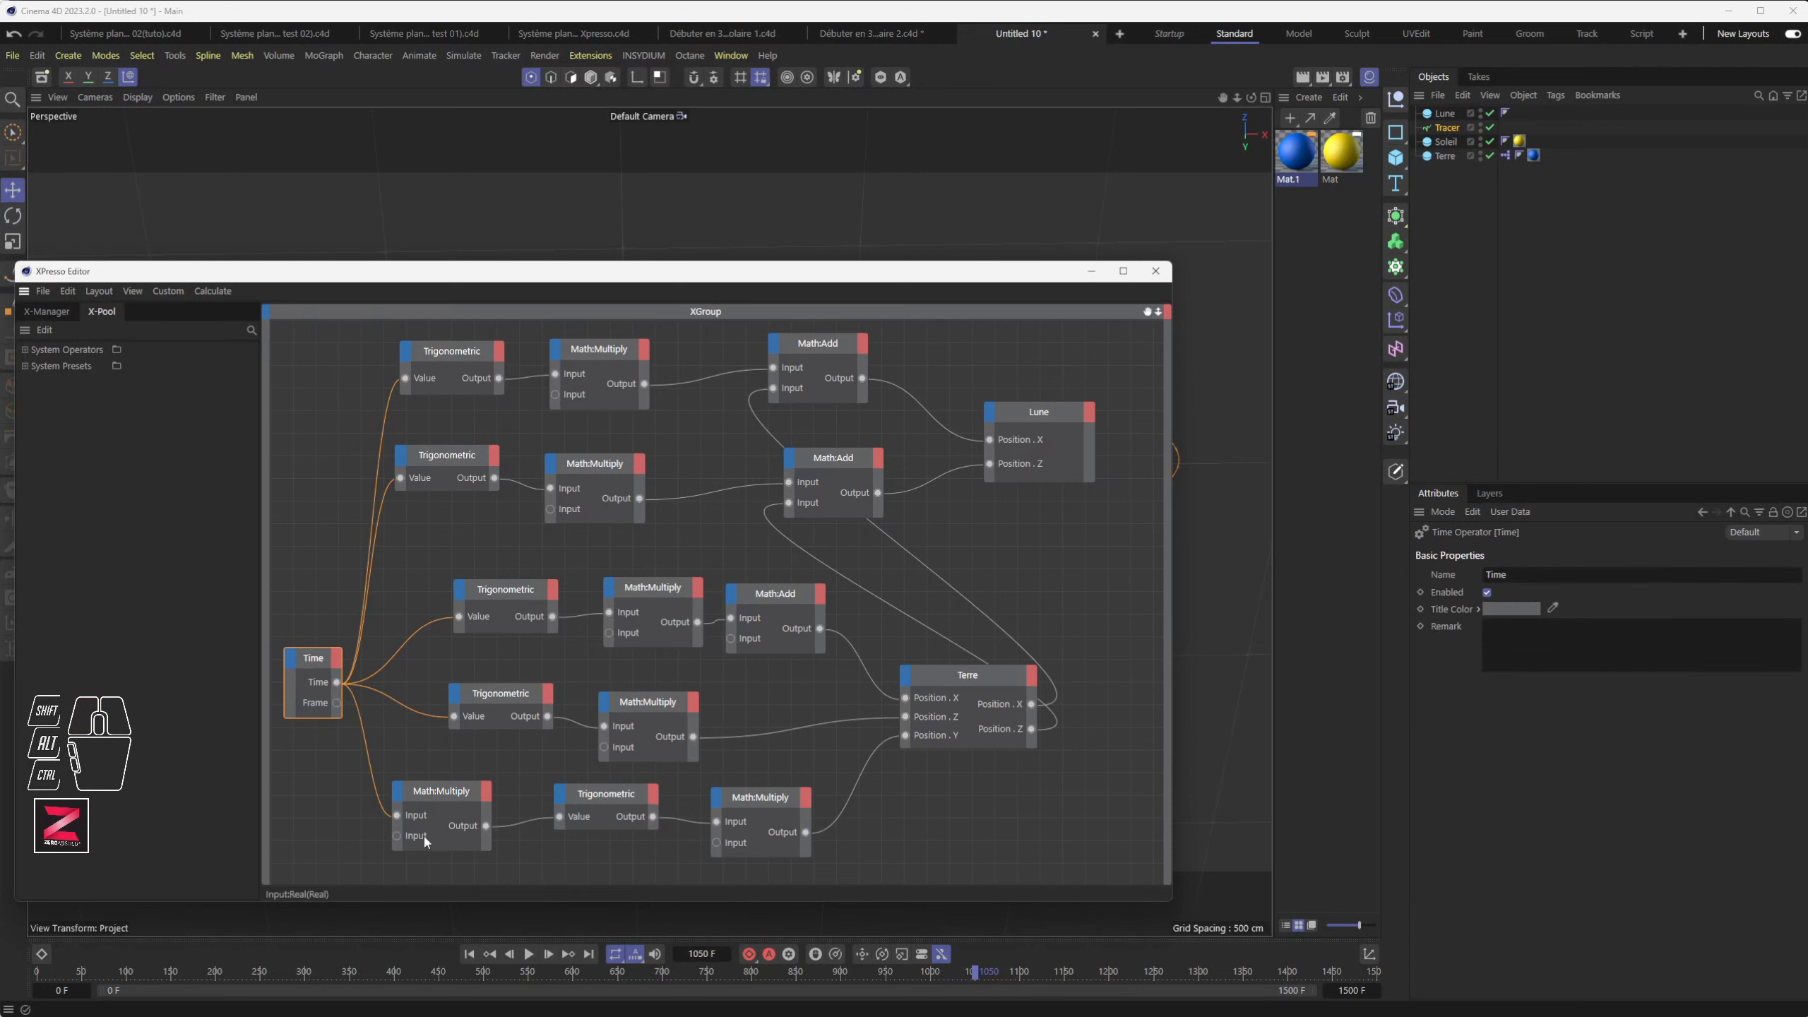
{"action": "left_click", "coordinate": [445, 789]}
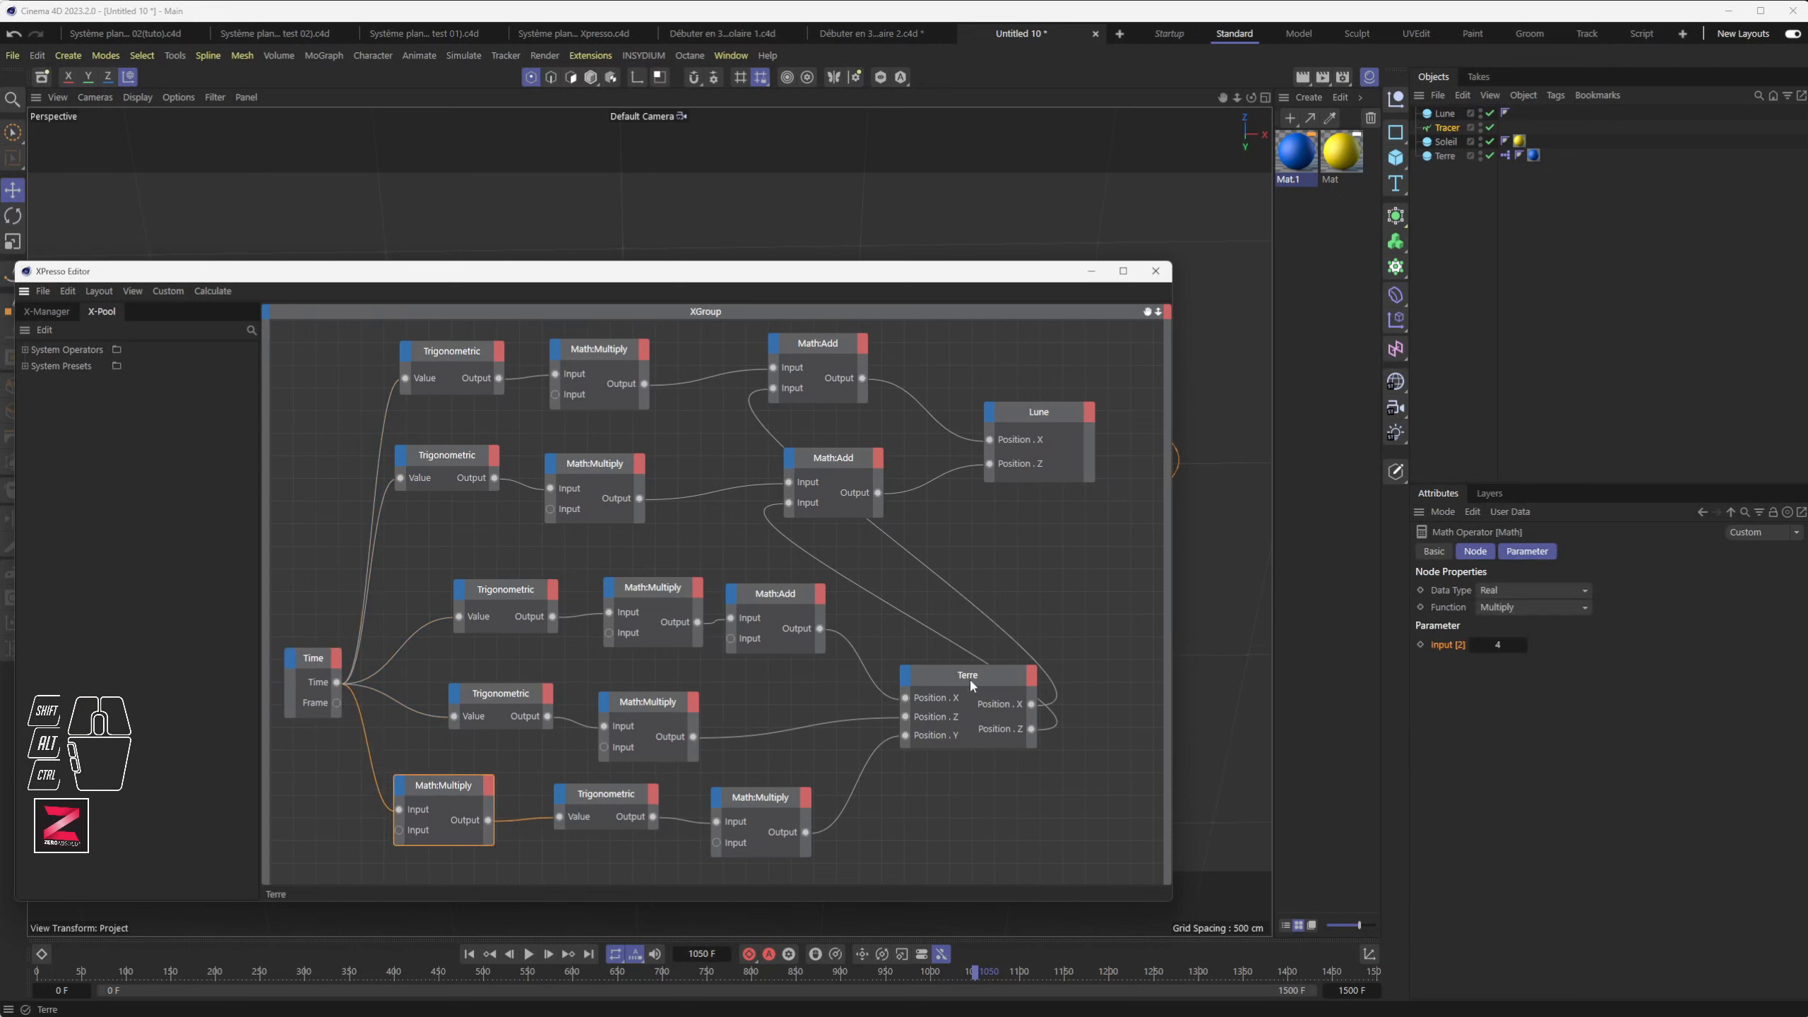
{"action": "left_click_drag", "start_coordinate": [420, 783], "coordinate": [337, 497], "text": "ctrl"}
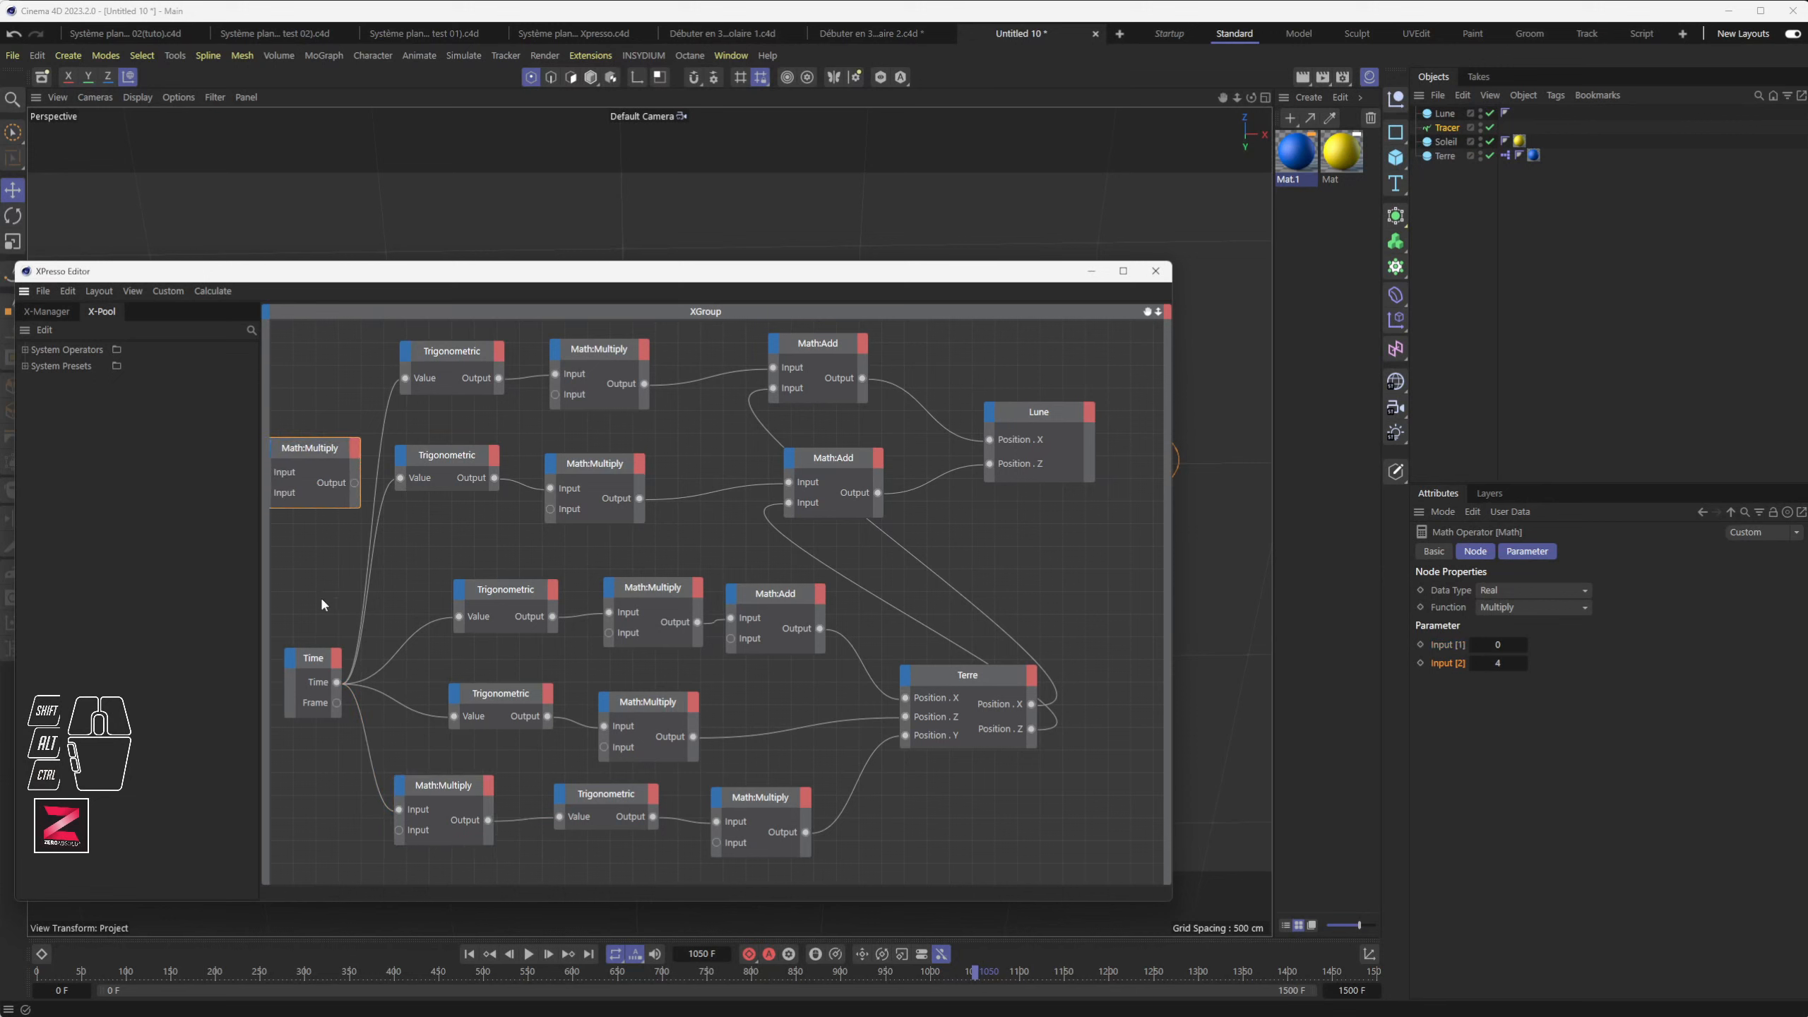
Step: Connect Time to the duplicated Math:Multiply's first input and its output to the Value inputs of Lune's two Trigonometric nodes
{"action": "middle_click_drag", "start_coordinate": [437, 565], "coordinate": [546, 578], "text": "alt"}
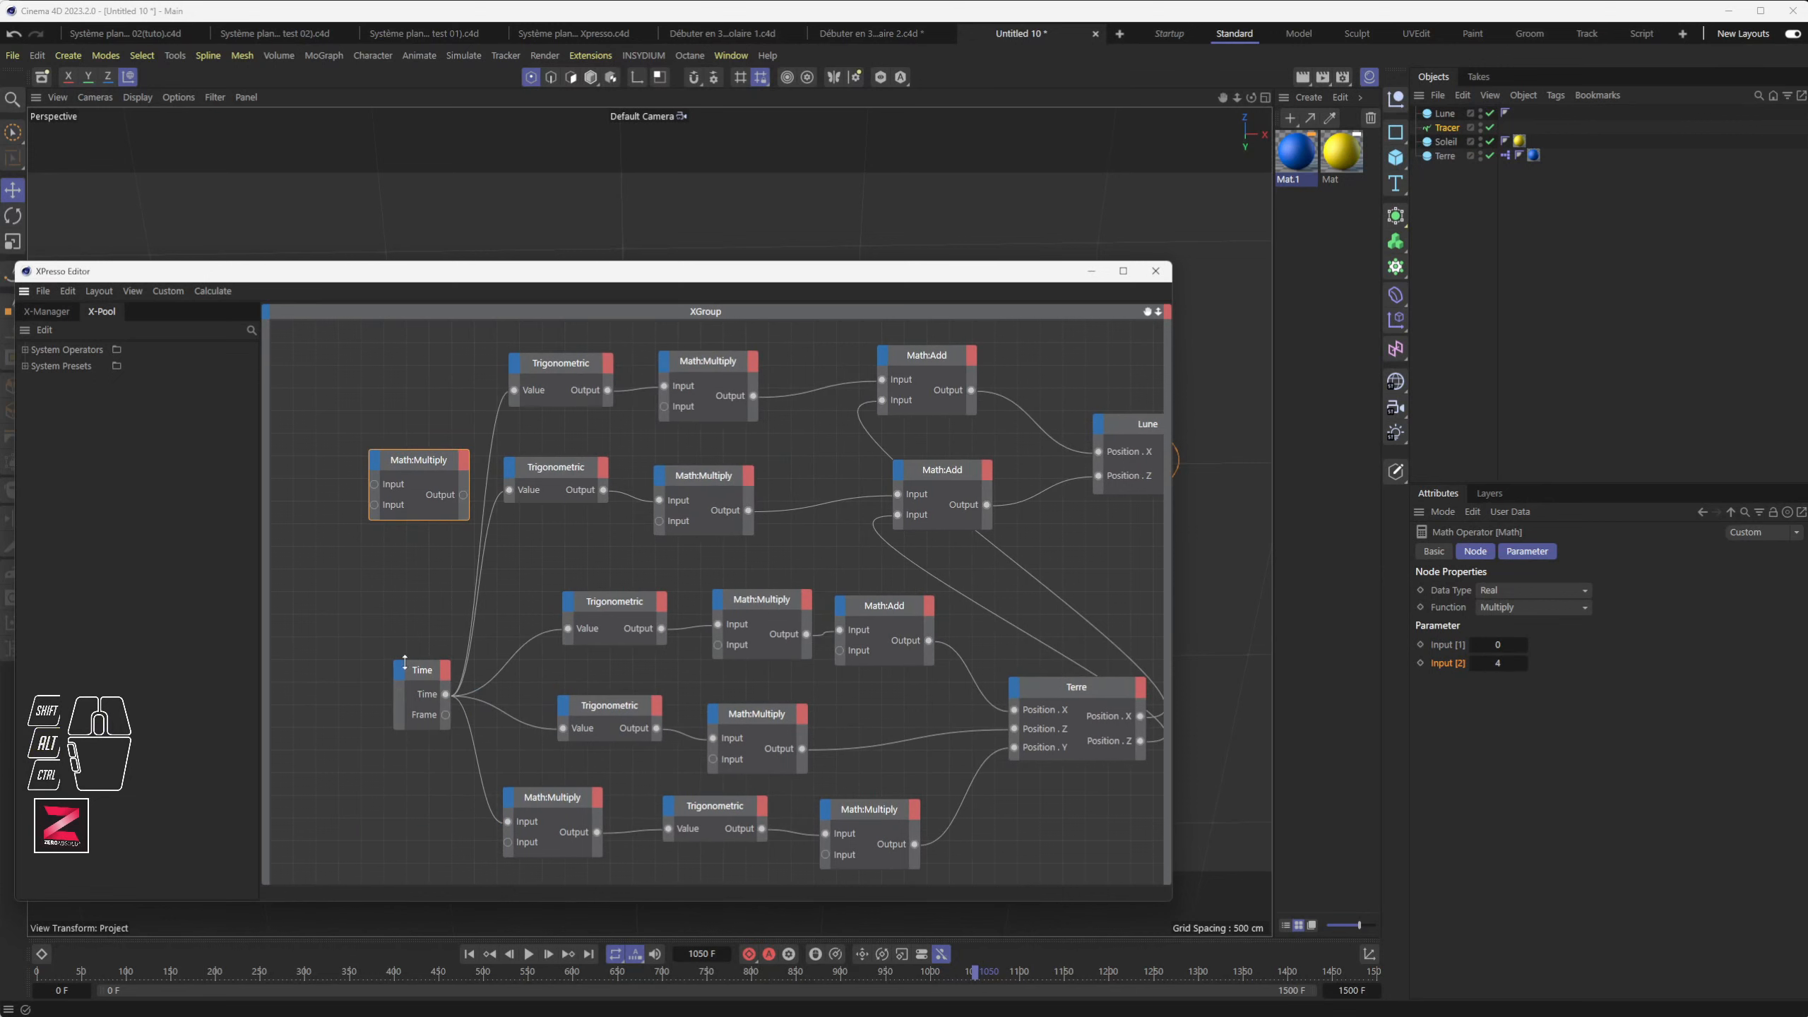
{"action": "left_click_drag", "start_coordinate": [445, 694], "coordinate": [442, 675]}
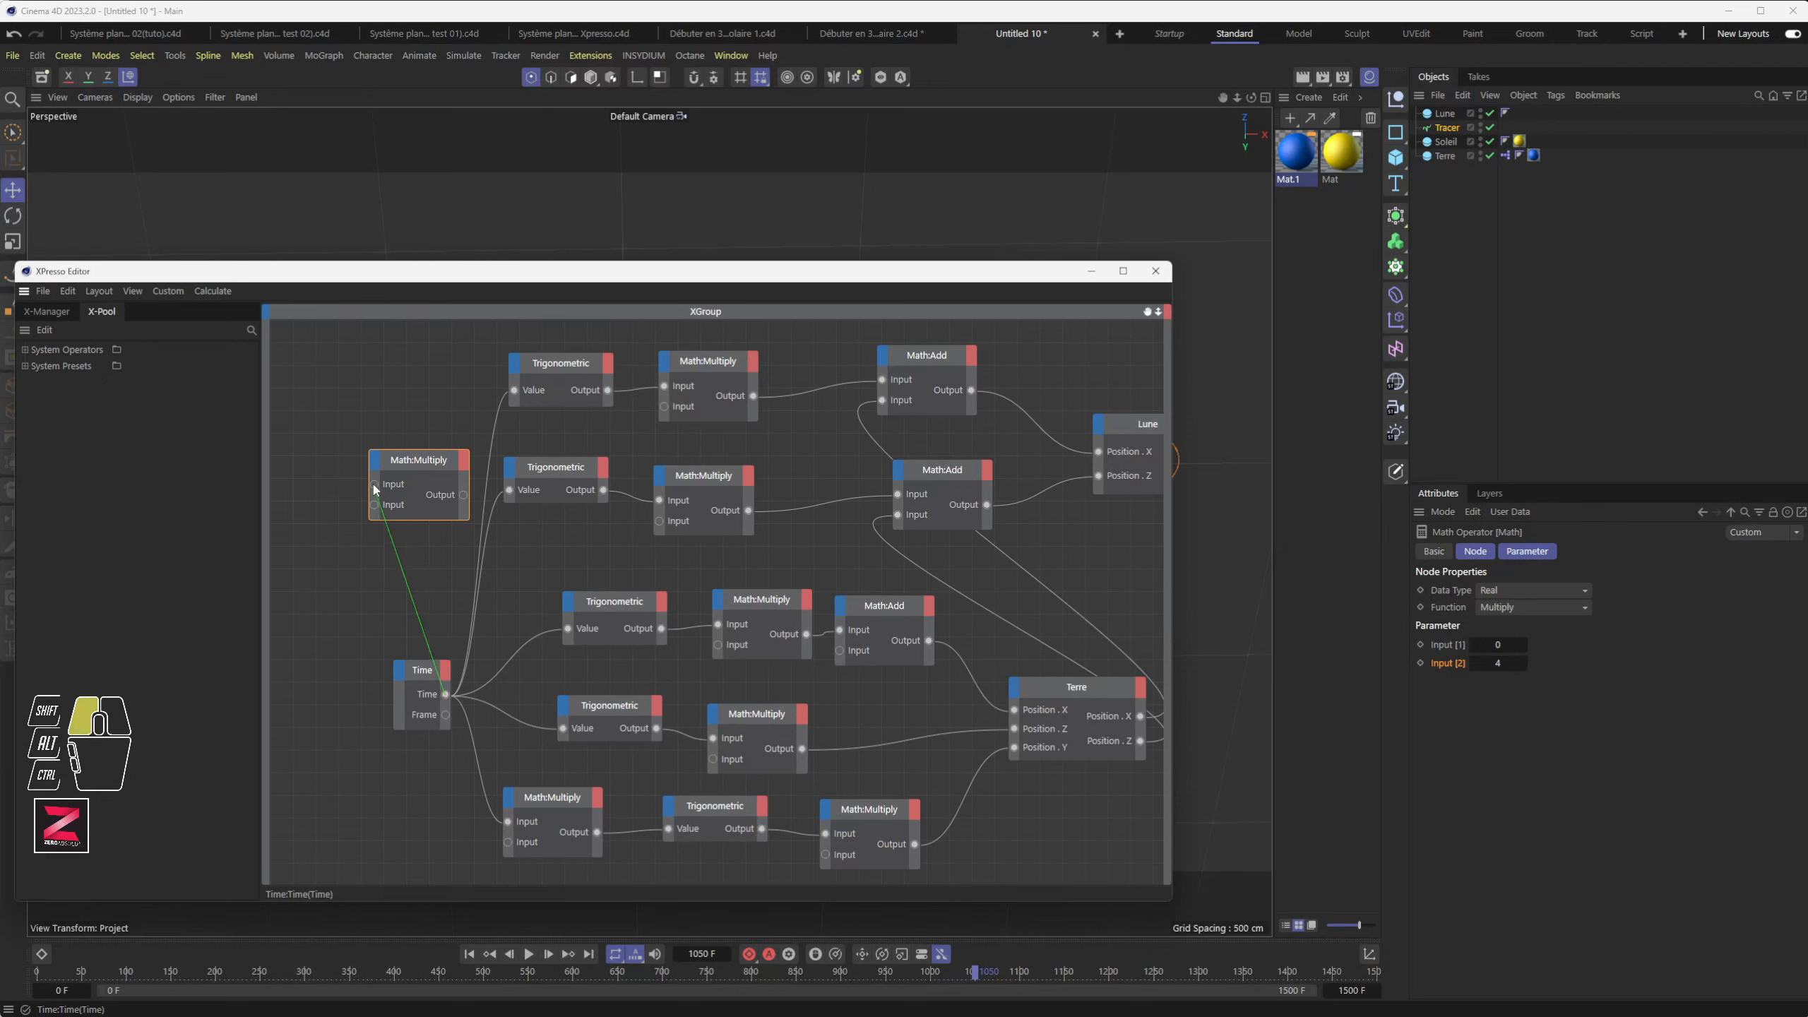
{"action": "left_click_drag", "start_coordinate": [374, 488], "coordinate": [514, 396]}
{"action": "left_click_drag", "start_coordinate": [419, 491], "coordinate": [510, 490]}
{"action": "left_click_drag", "start_coordinate": [374, 455], "coordinate": [399, 445]}
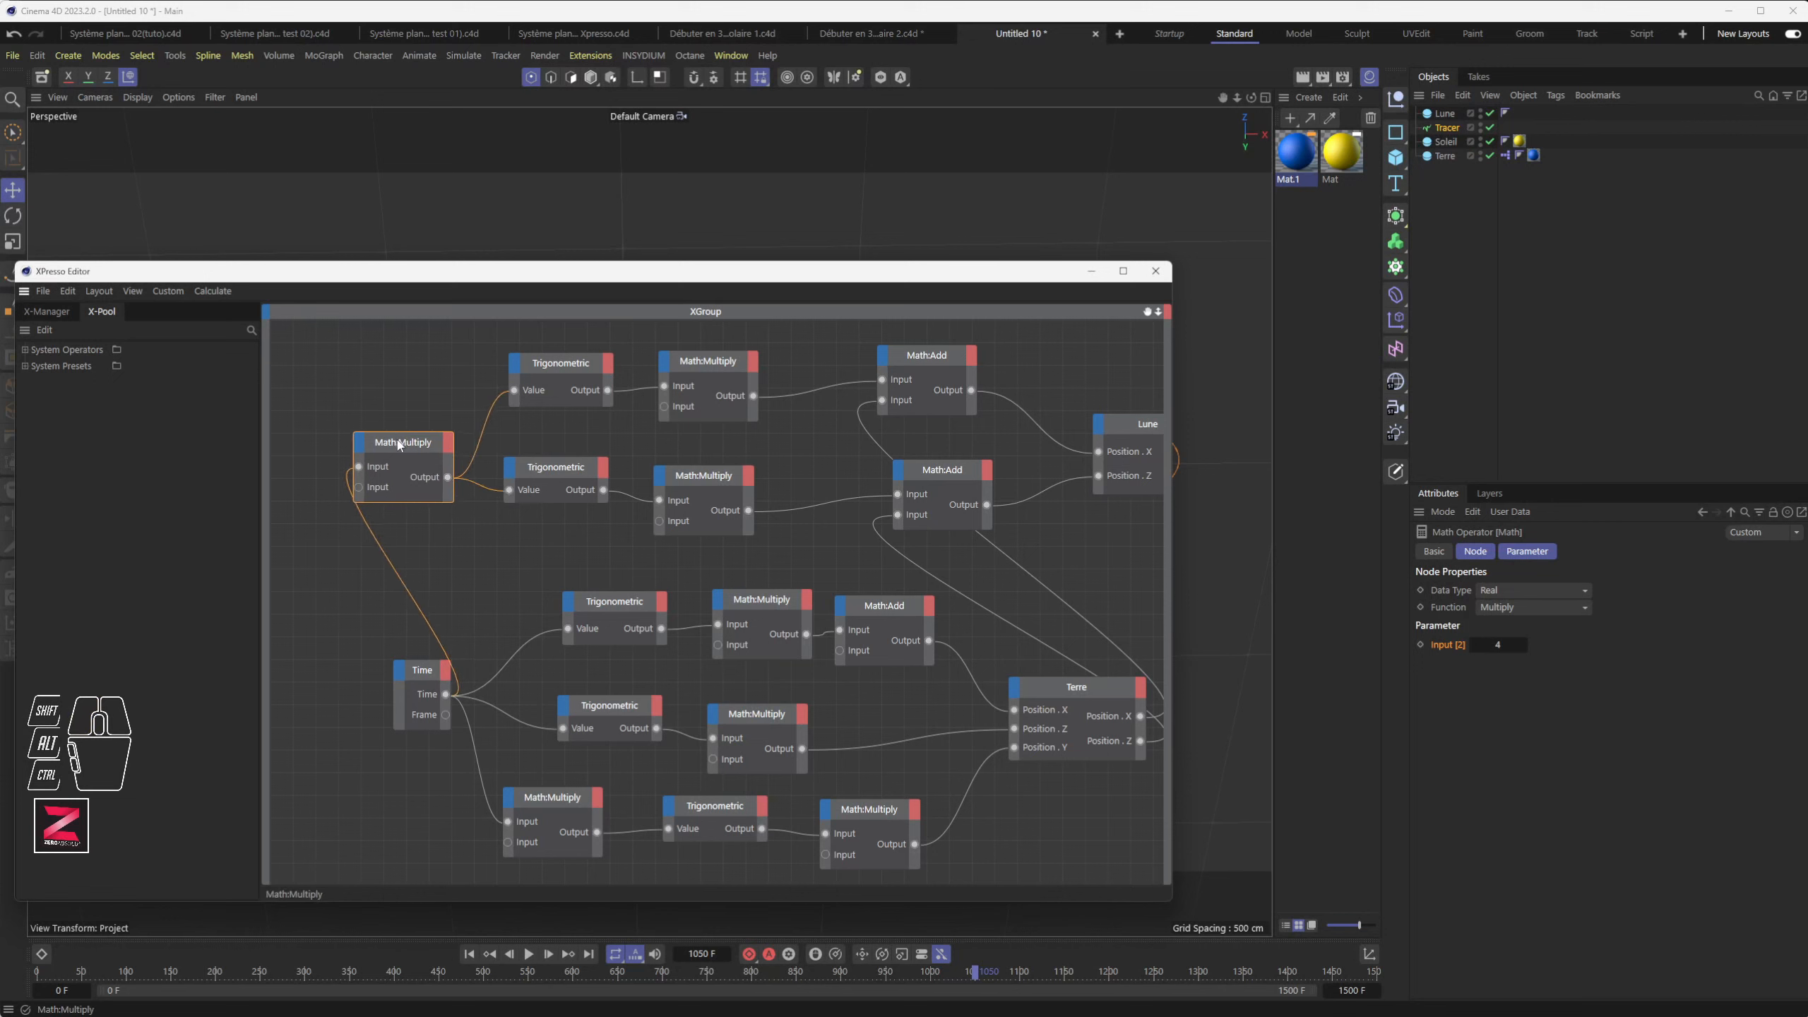
Step: Set the new Math:Multiply's second input to 3, move the XPresso Editor aside, and replay the animation from the first frame
{"action": "left_click", "coordinate": [1498, 644]}
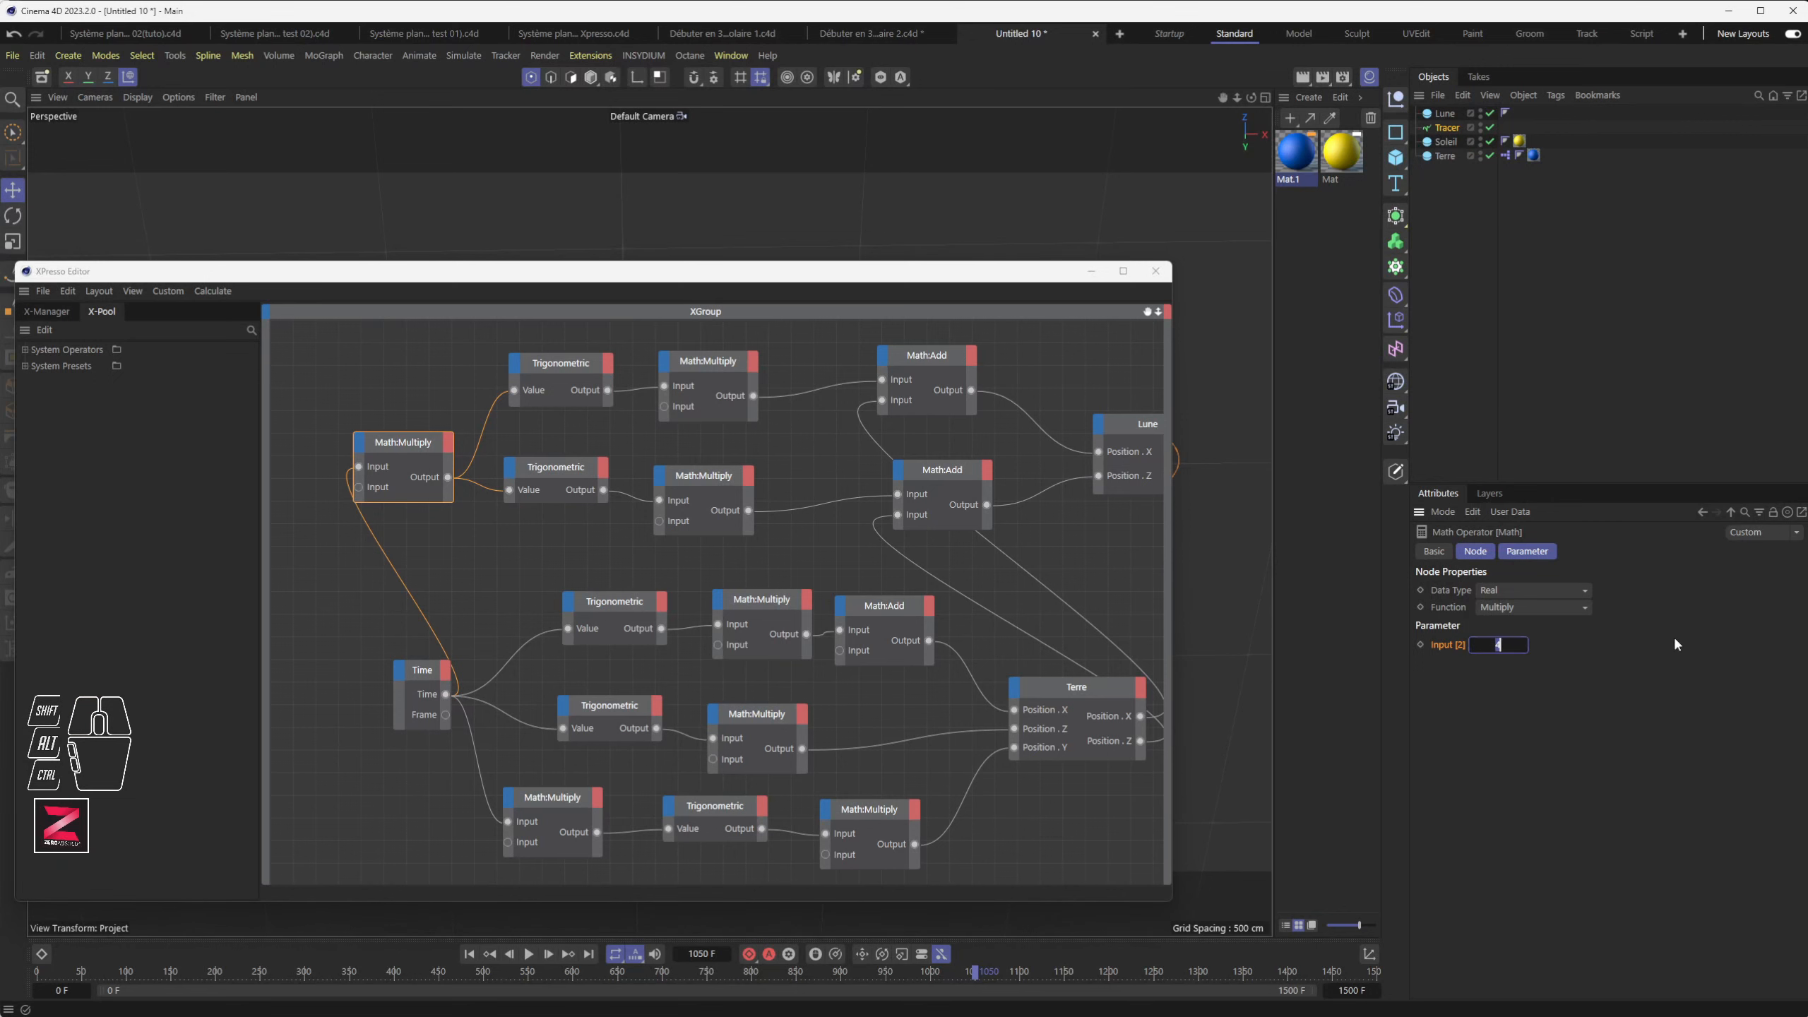
{"action": "type", "text": "3"}
{"action": "left_click", "coordinate": [947, 277]}
{"action": "left_click_drag", "start_coordinate": [947, 278], "coordinate": [200, 966]}
{"action": "left_click", "coordinate": [469, 954]}
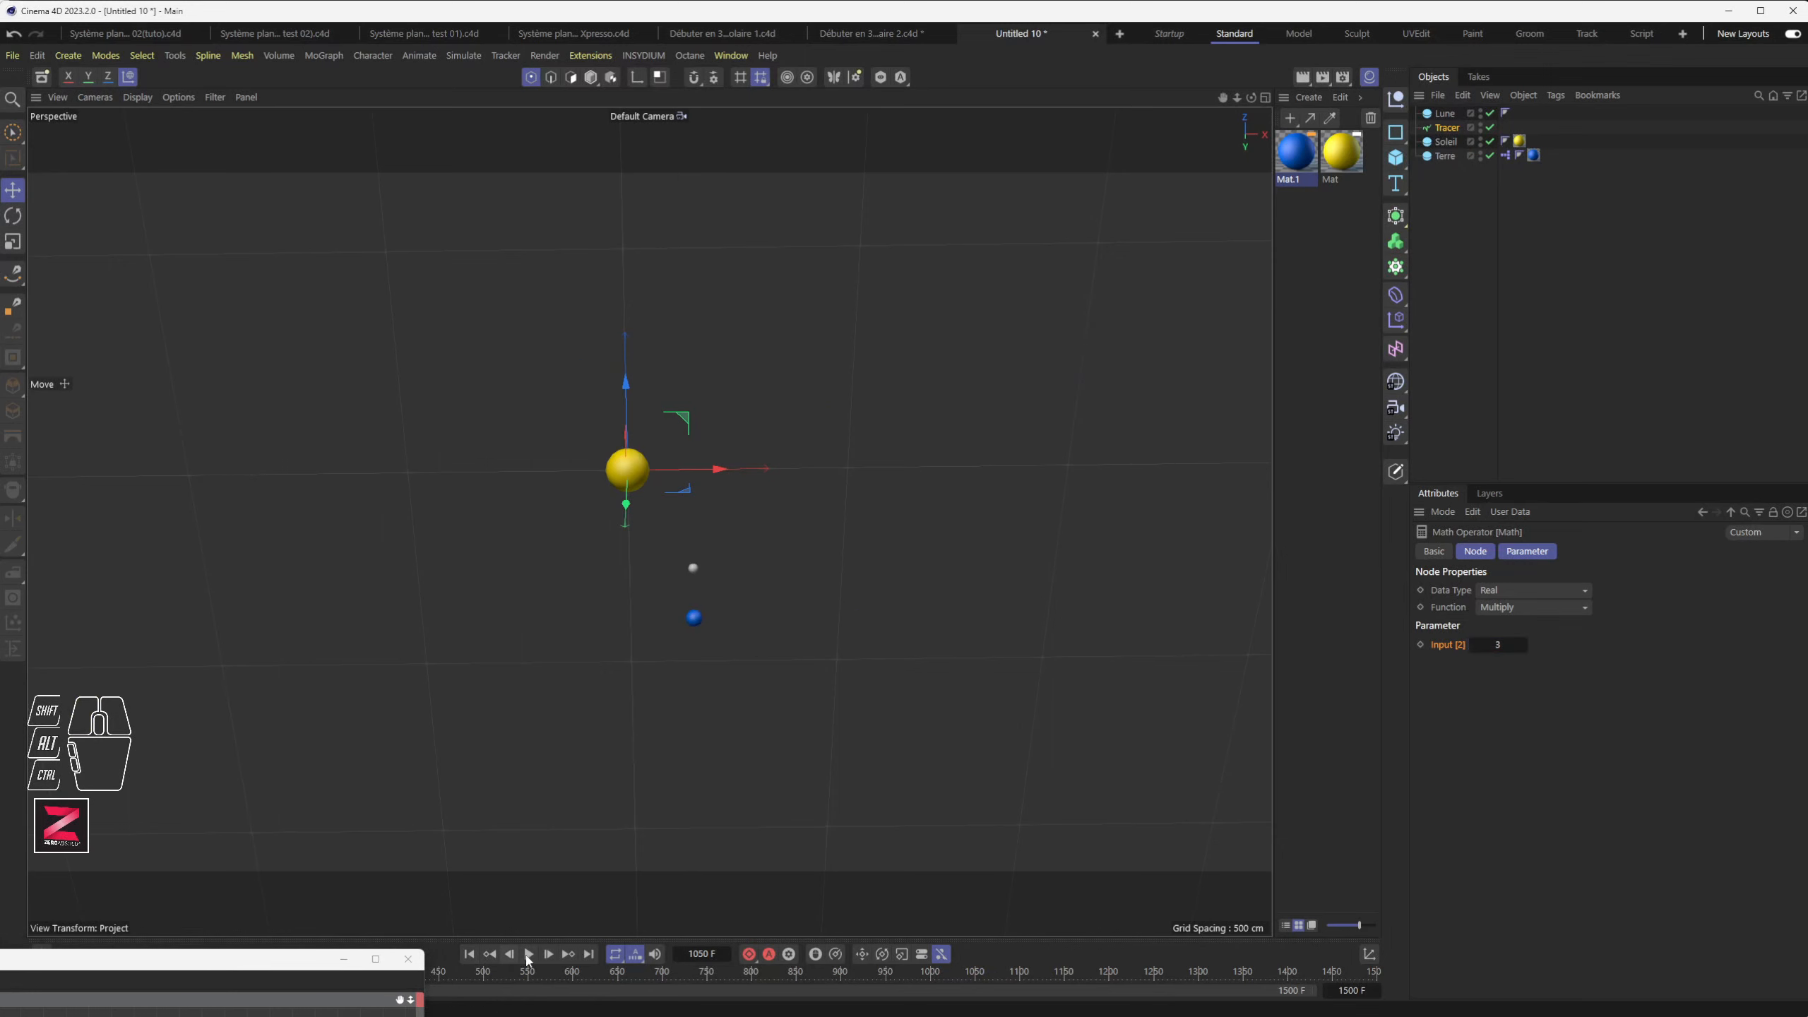
{"action": "left_click", "coordinate": [529, 954]}
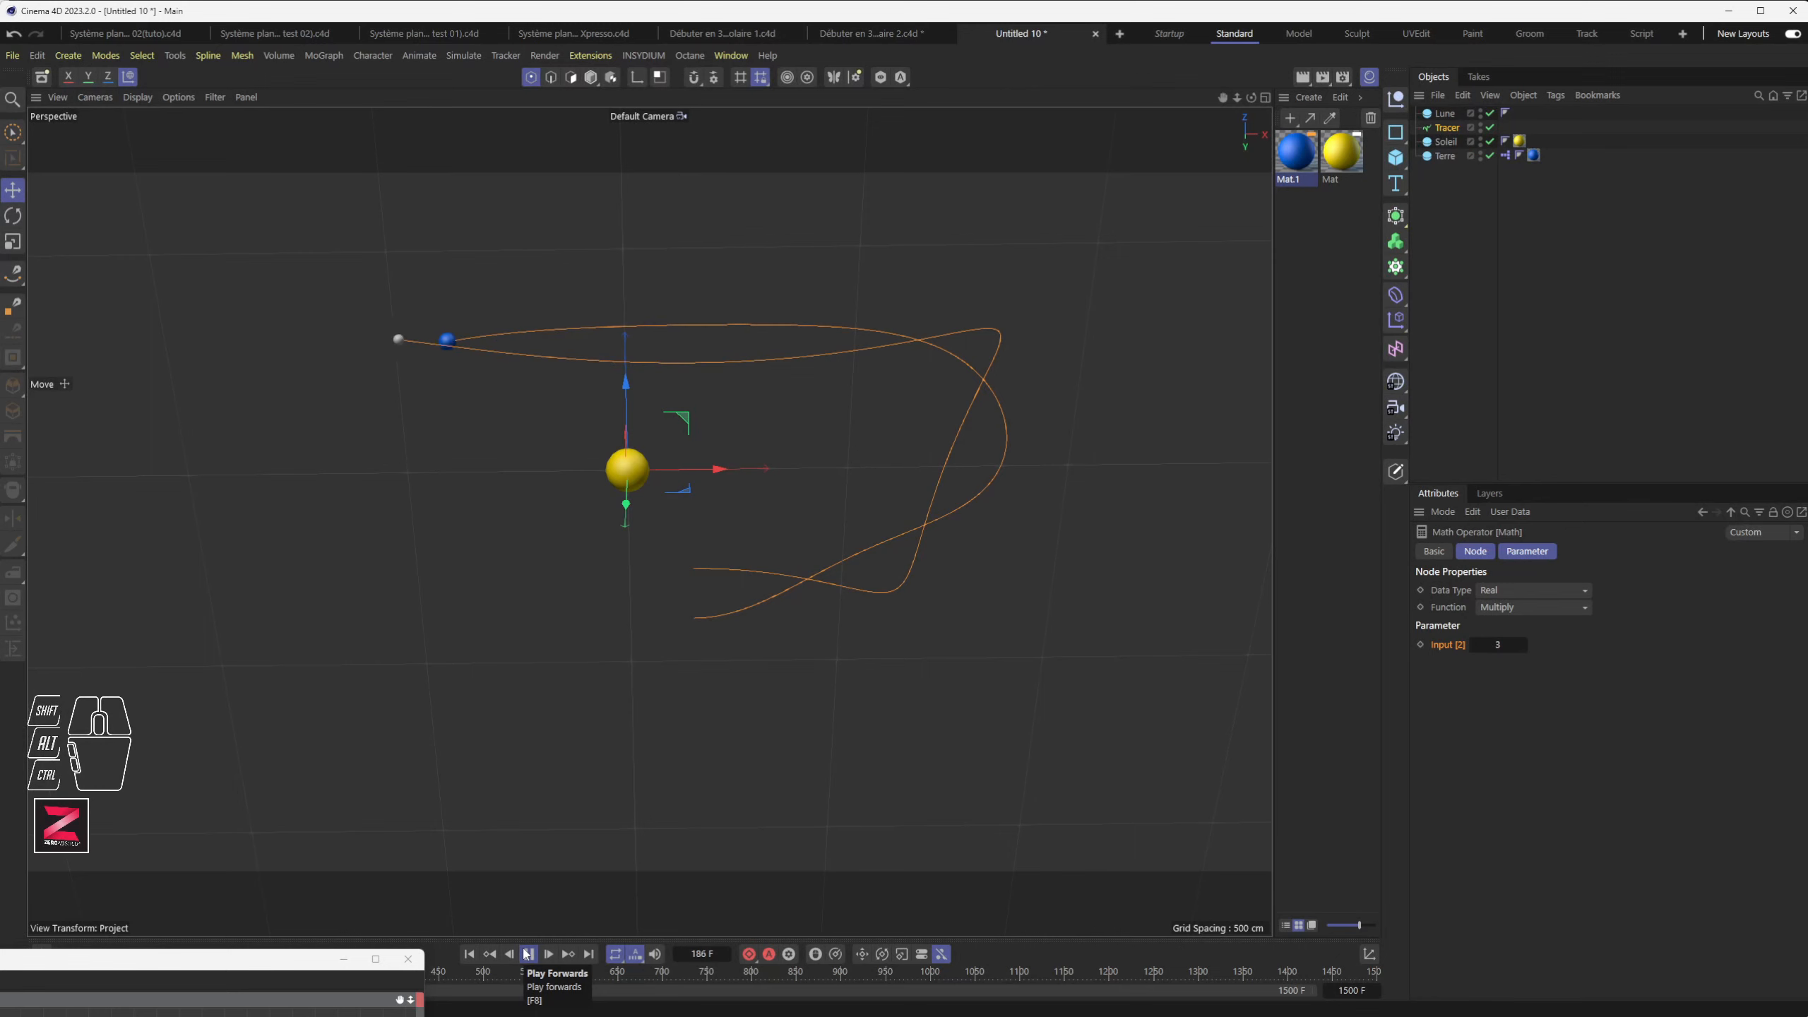
{"action": "left_click_drag", "start_coordinate": [496, 785], "coordinate": [496, 670], "text": "alt"}
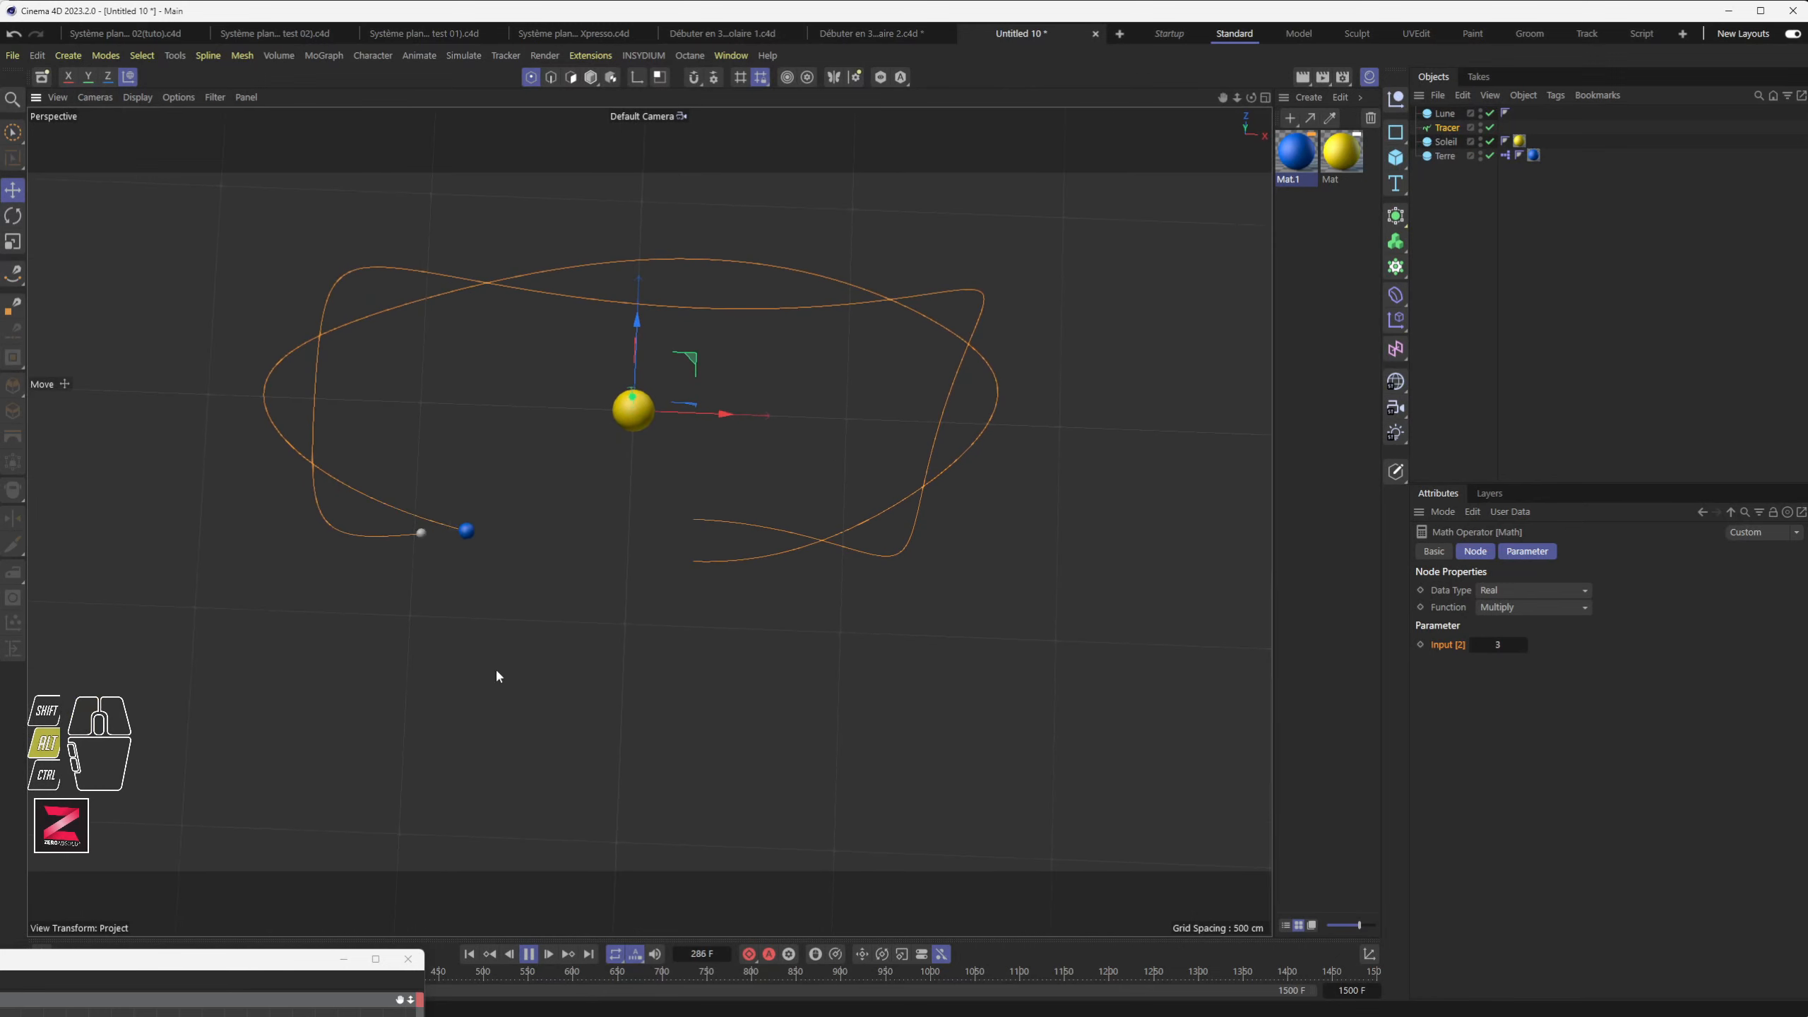
{"action": "left_click", "coordinate": [528, 953]}
Step: Set the second input of Lune's time-scaling Math:Multiply to 10, replay the animation from the first frame, and stop playback
{"action": "left_click", "coordinate": [1497, 645]}
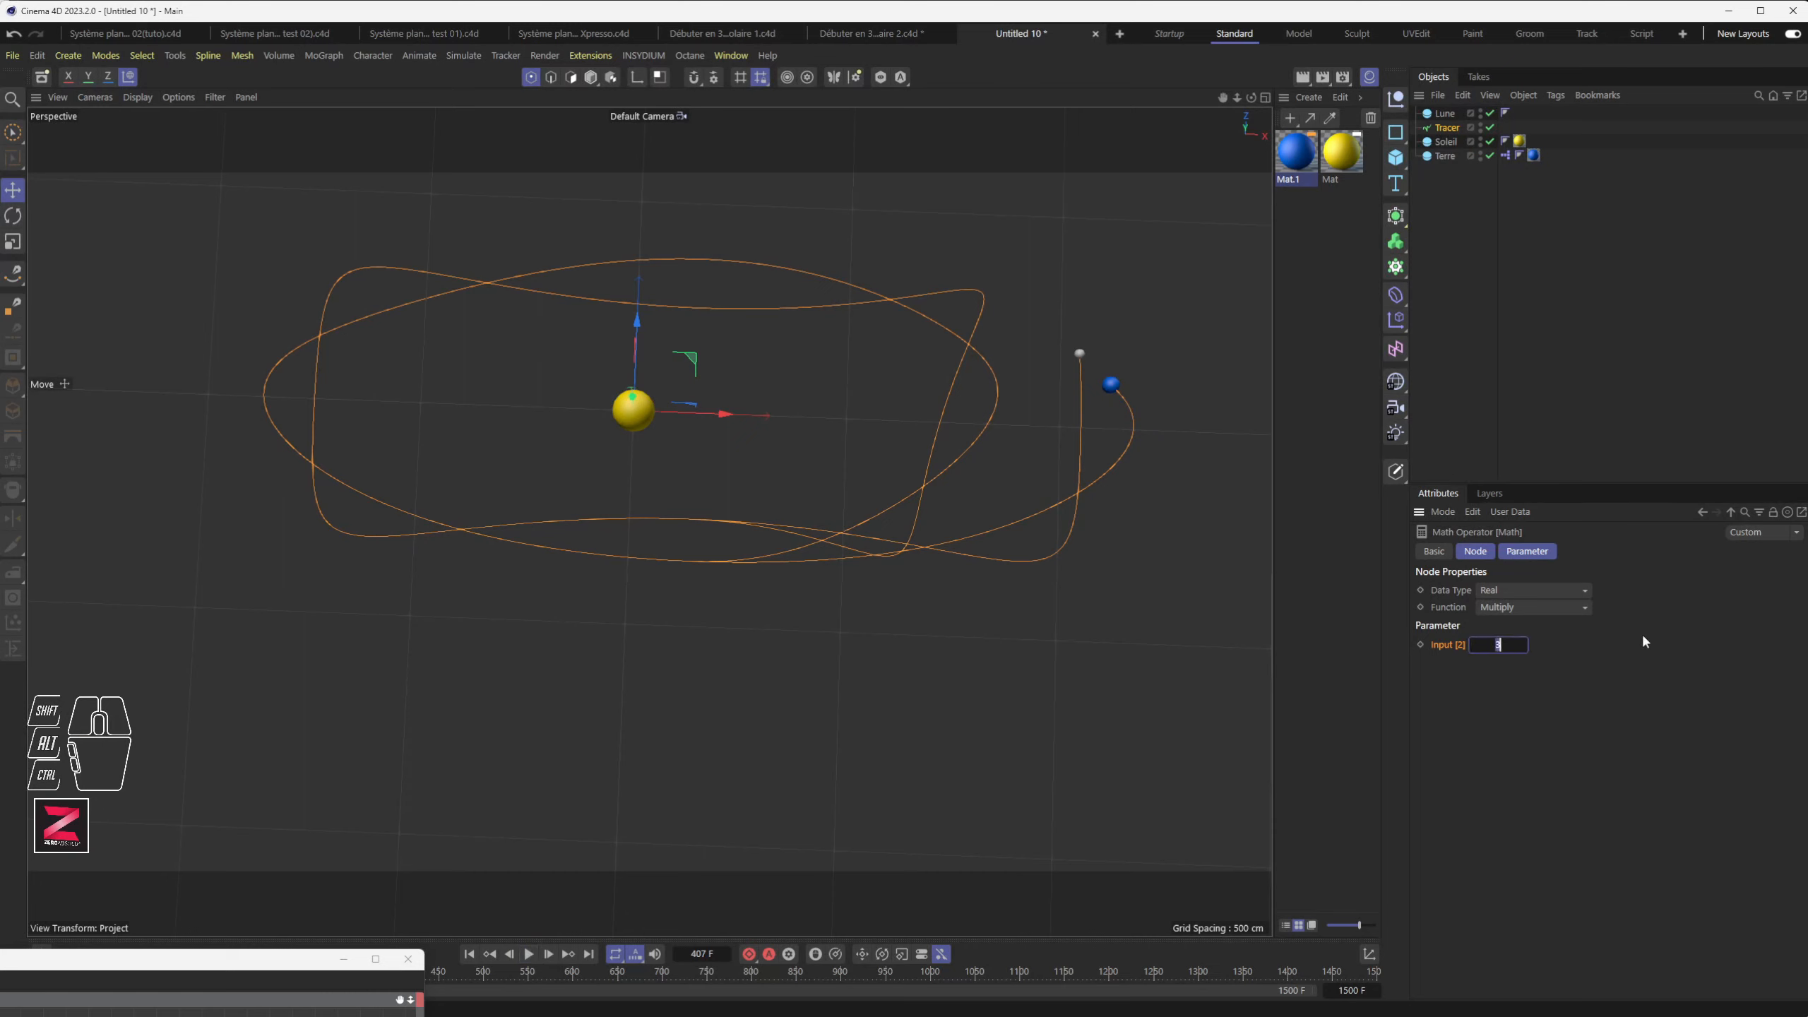
{"action": "type", "text": "10"}
{"action": "key", "text": "Return"}
{"action": "left_click", "coordinate": [468, 953]}
{"action": "left_click", "coordinate": [528, 953]}
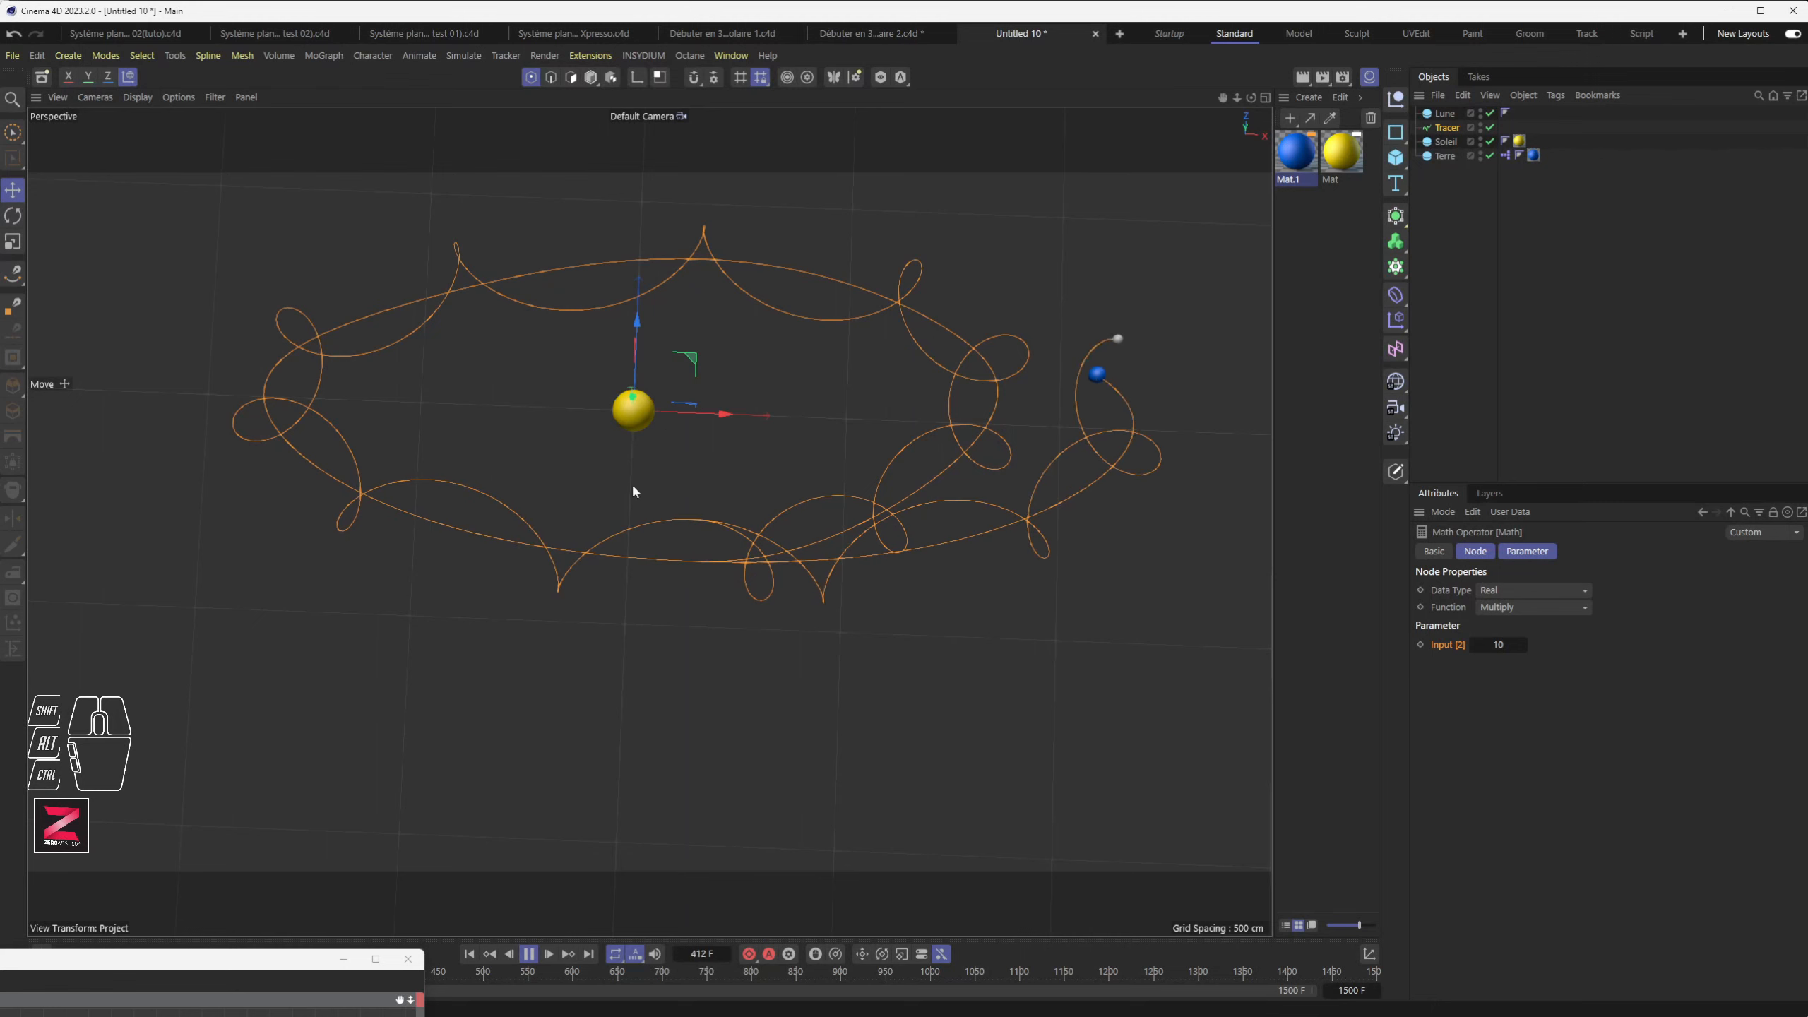
{"action": "left_click_drag", "start_coordinate": [679, 709], "coordinate": [689, 605], "text": "alt"}
{"action": "left_click", "coordinate": [528, 954]}
Step: Widen the XPresso Editor and delete the animation track on Input [2] of the Math:Multiply that feeds Terre's Position X branch
{"action": "double_click", "coordinate": [288, 966]}
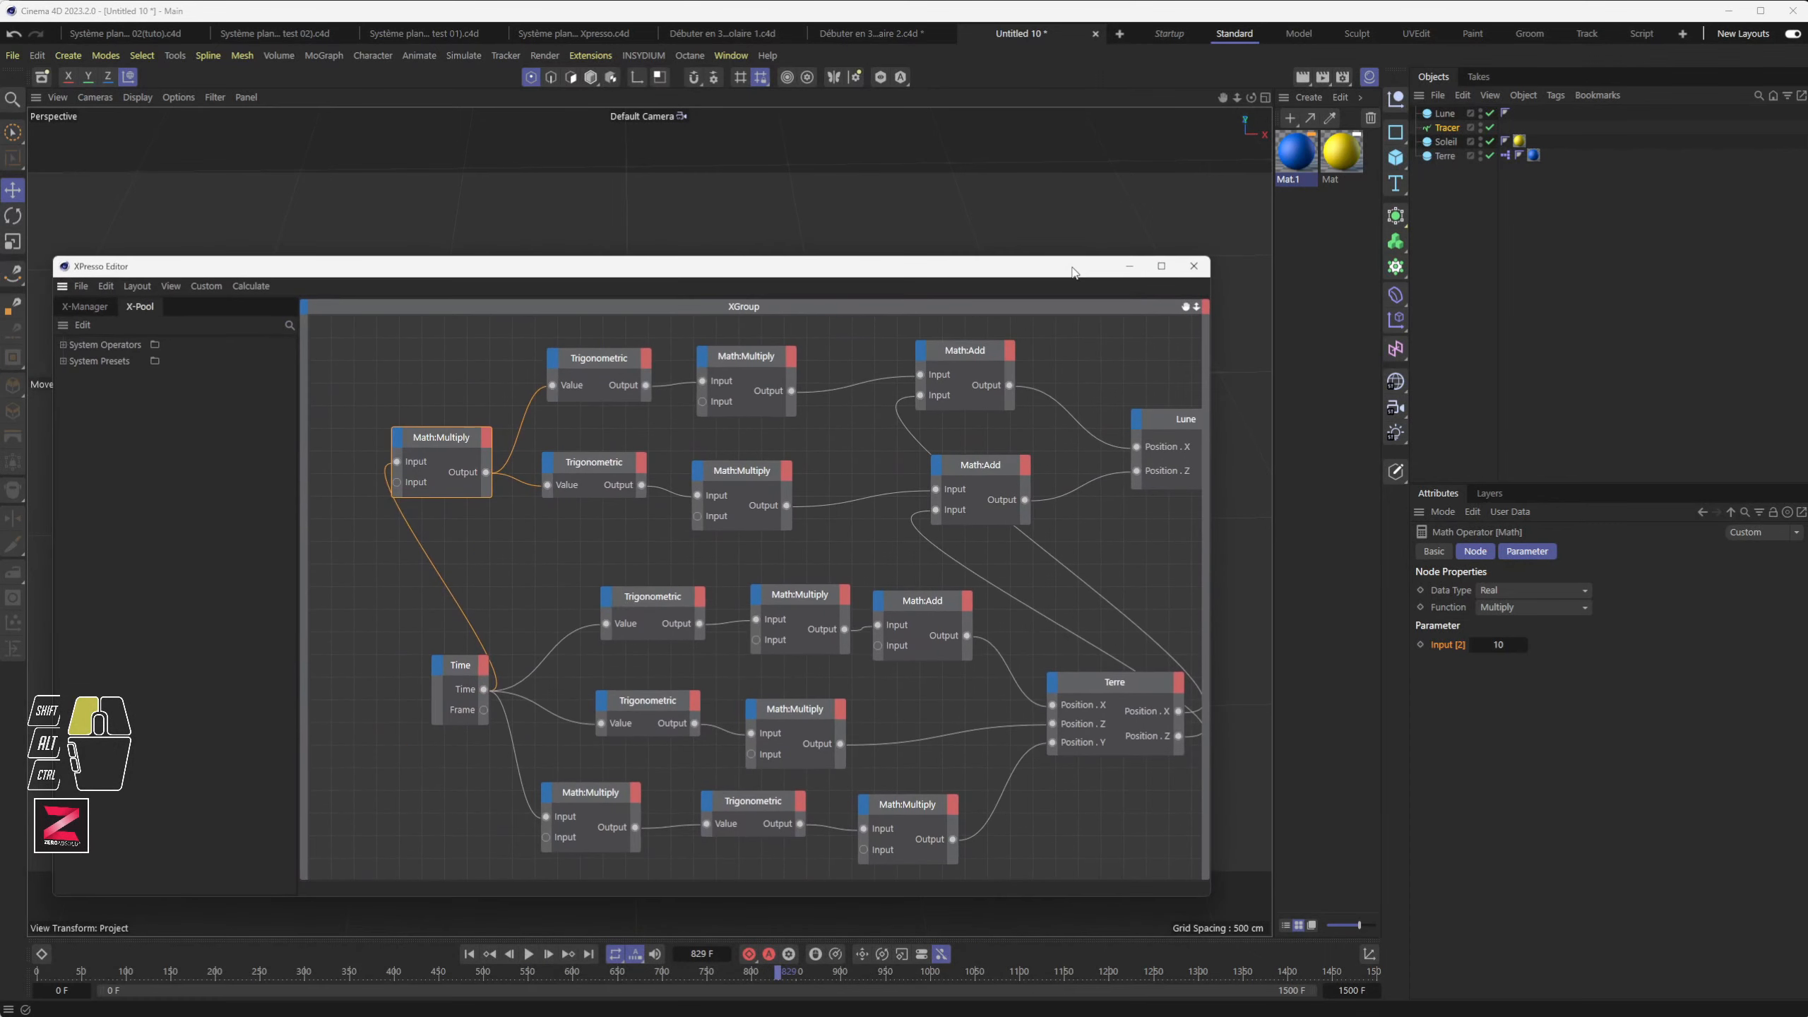
{"action": "left_click_drag", "start_coordinate": [1206, 519], "coordinate": [1336, 523]}
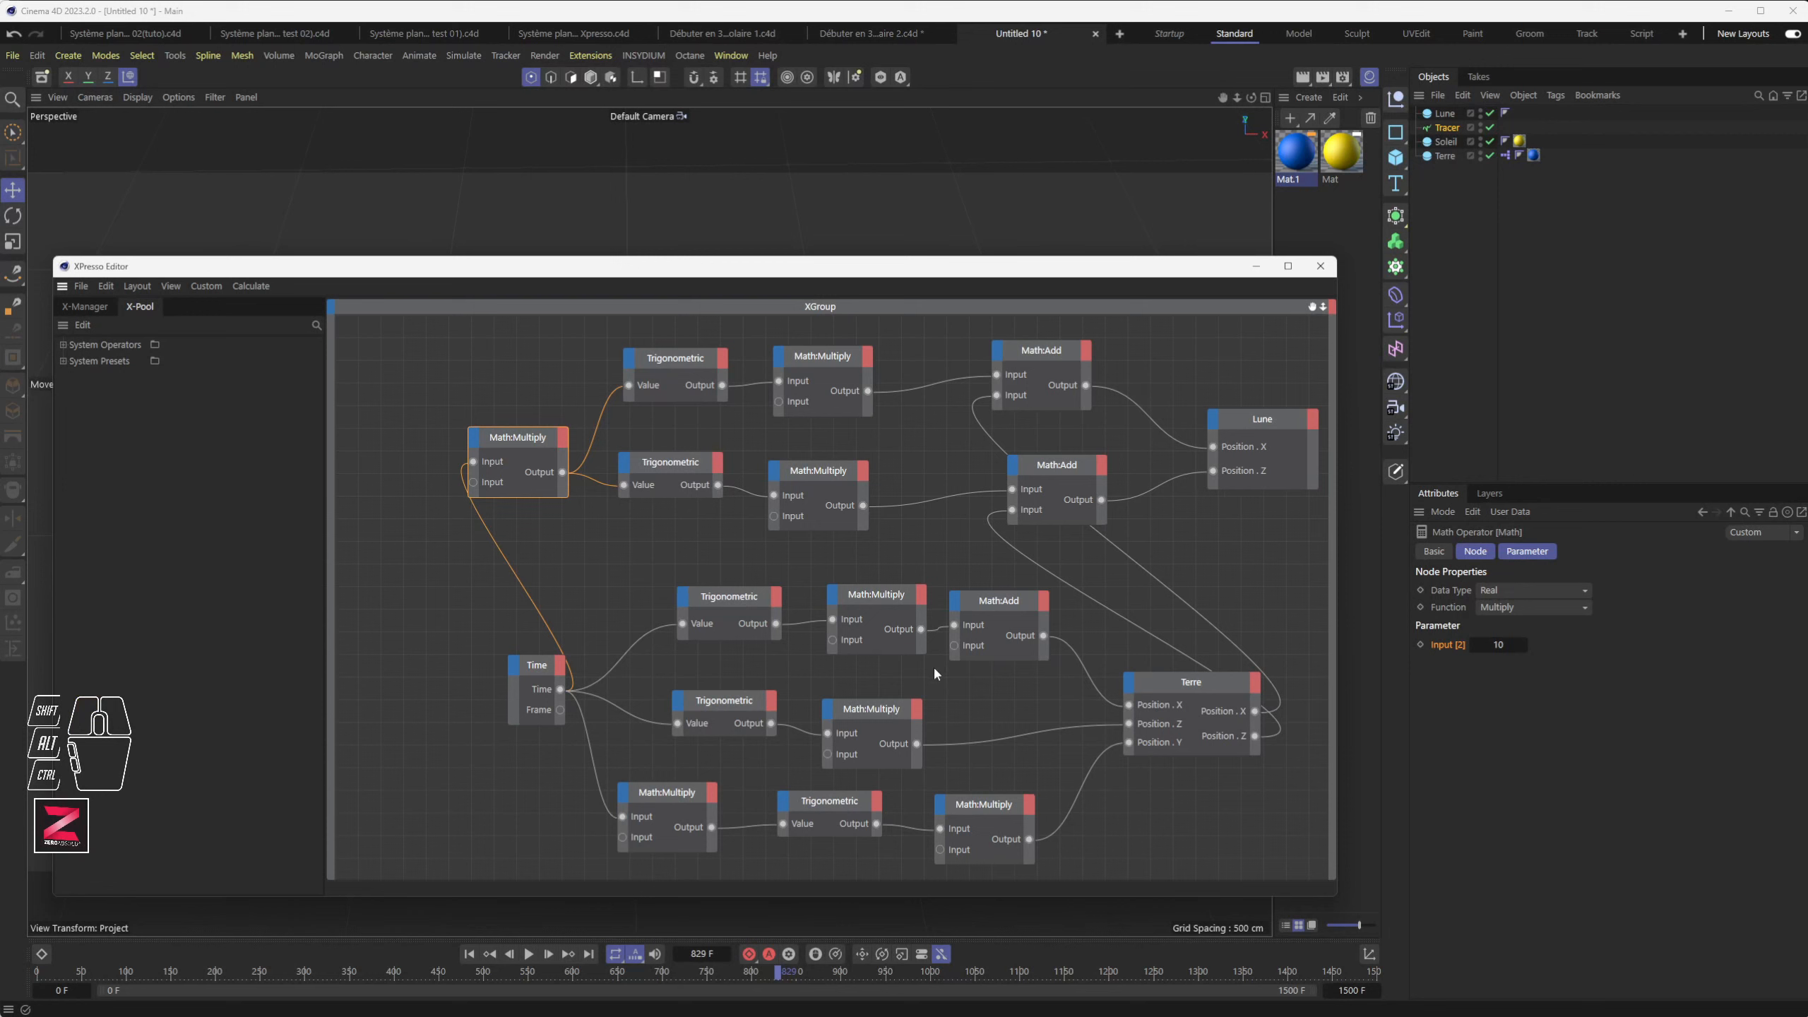
{"action": "left_click", "coordinate": [1000, 606]}
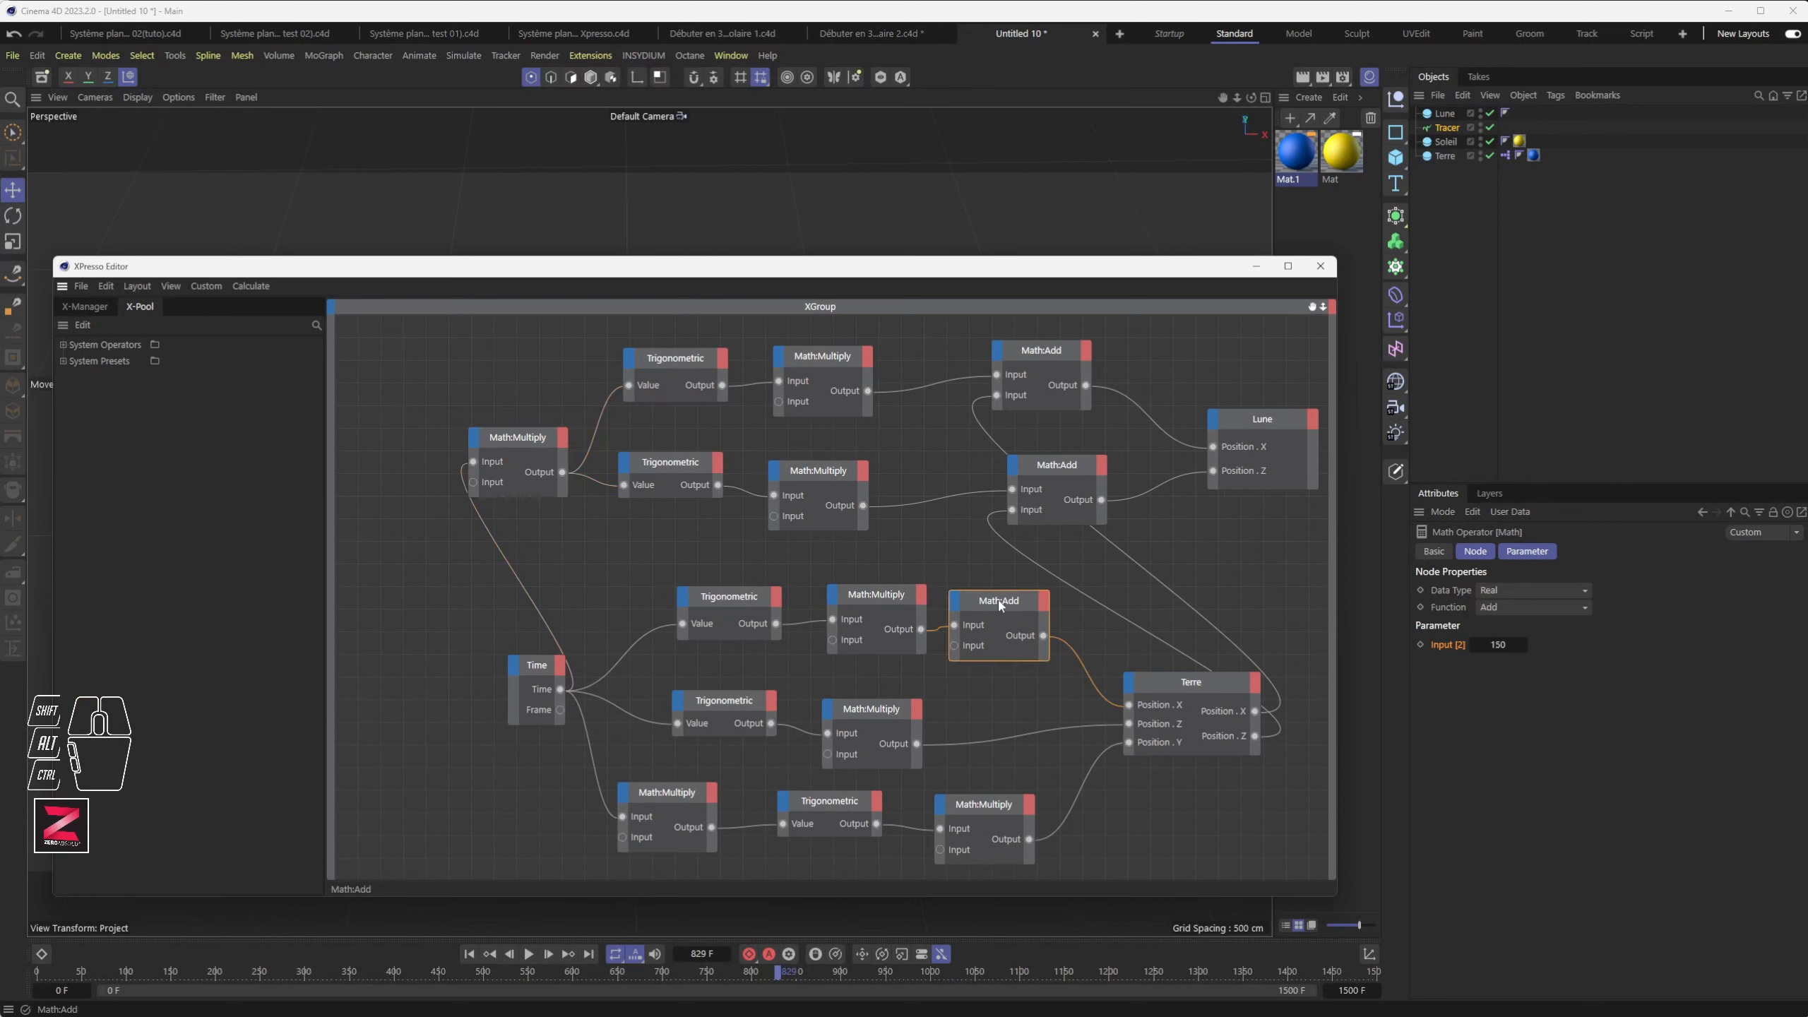
{"action": "left_click", "coordinate": [881, 596]}
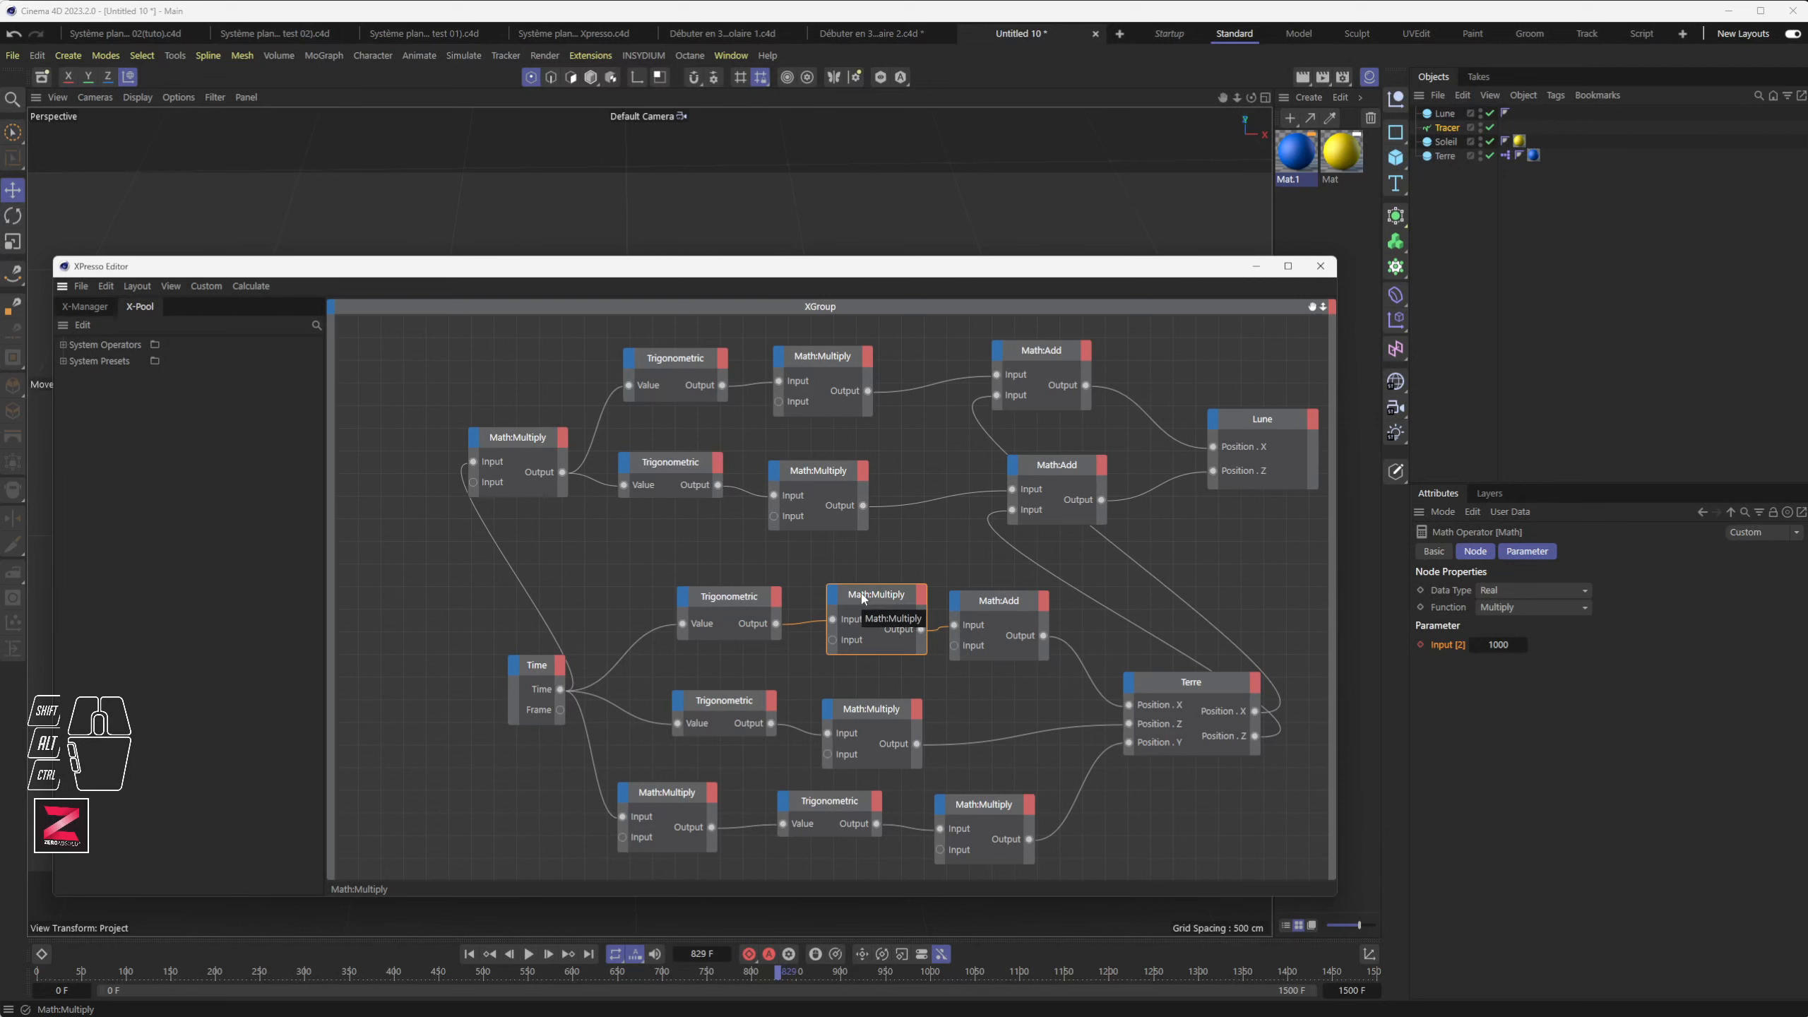
{"action": "left_click", "coordinate": [1444, 642]}
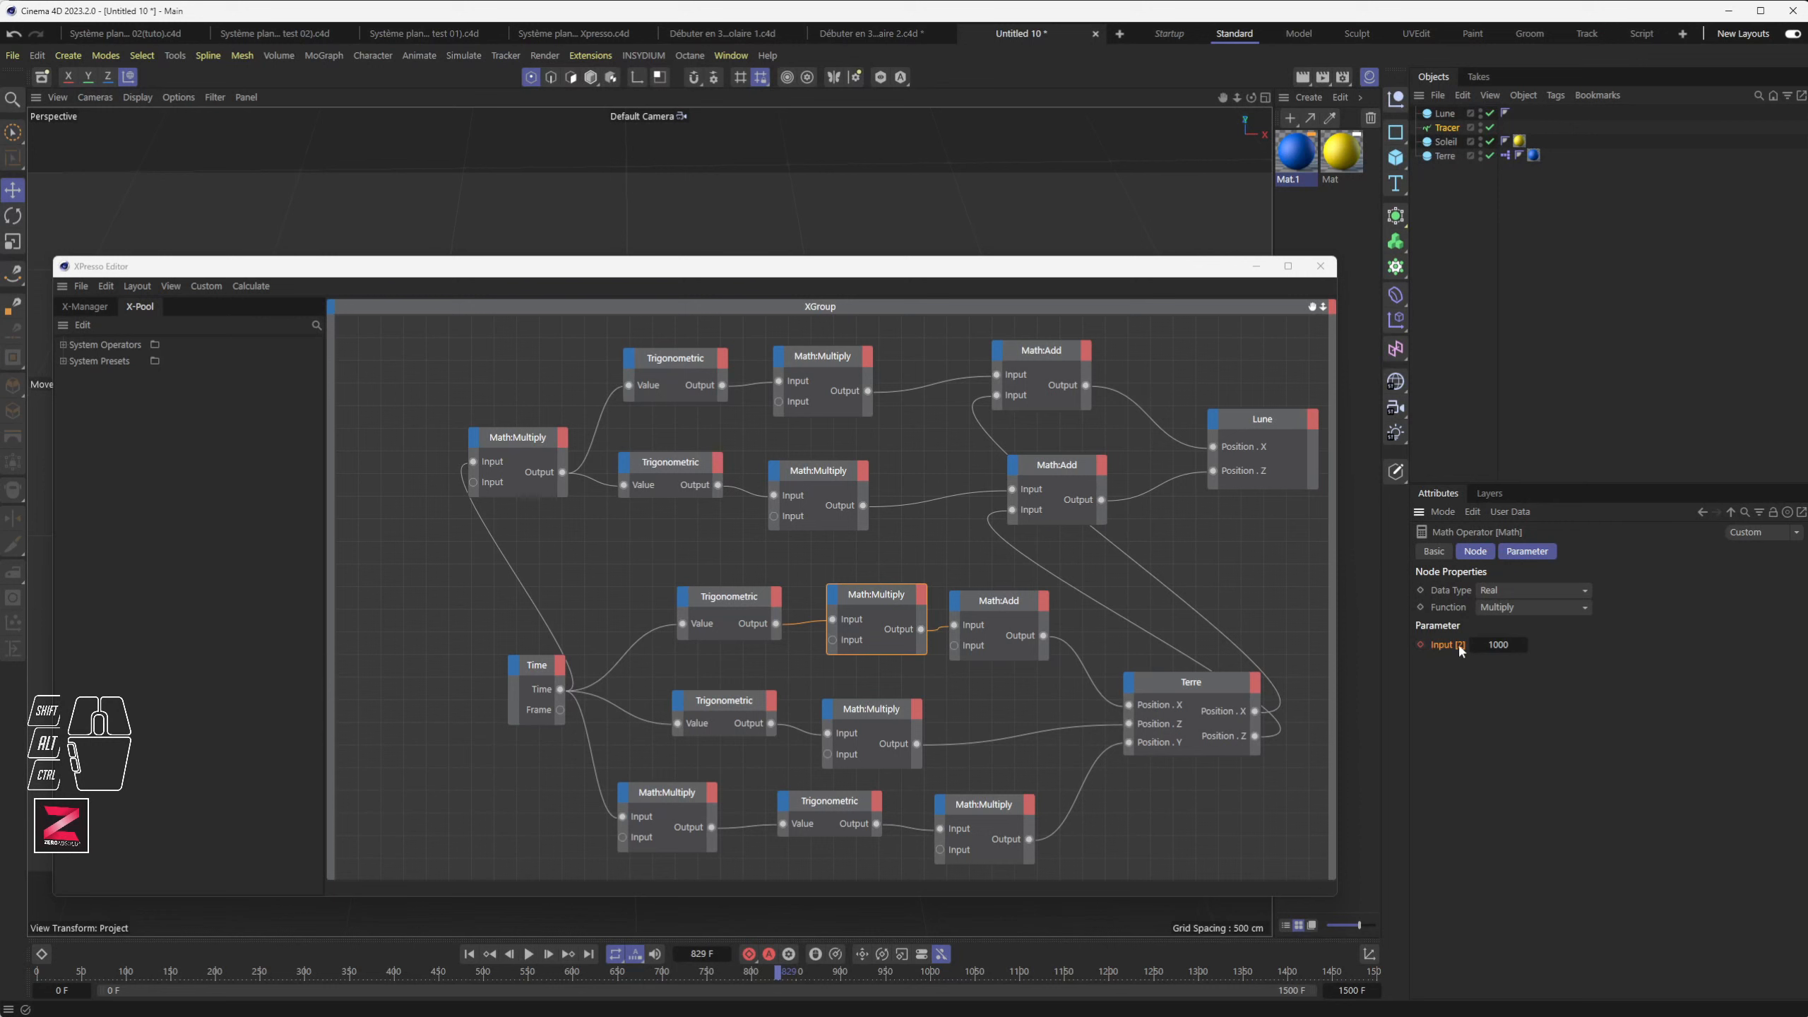
{"action": "right_click", "coordinate": [1449, 641]}
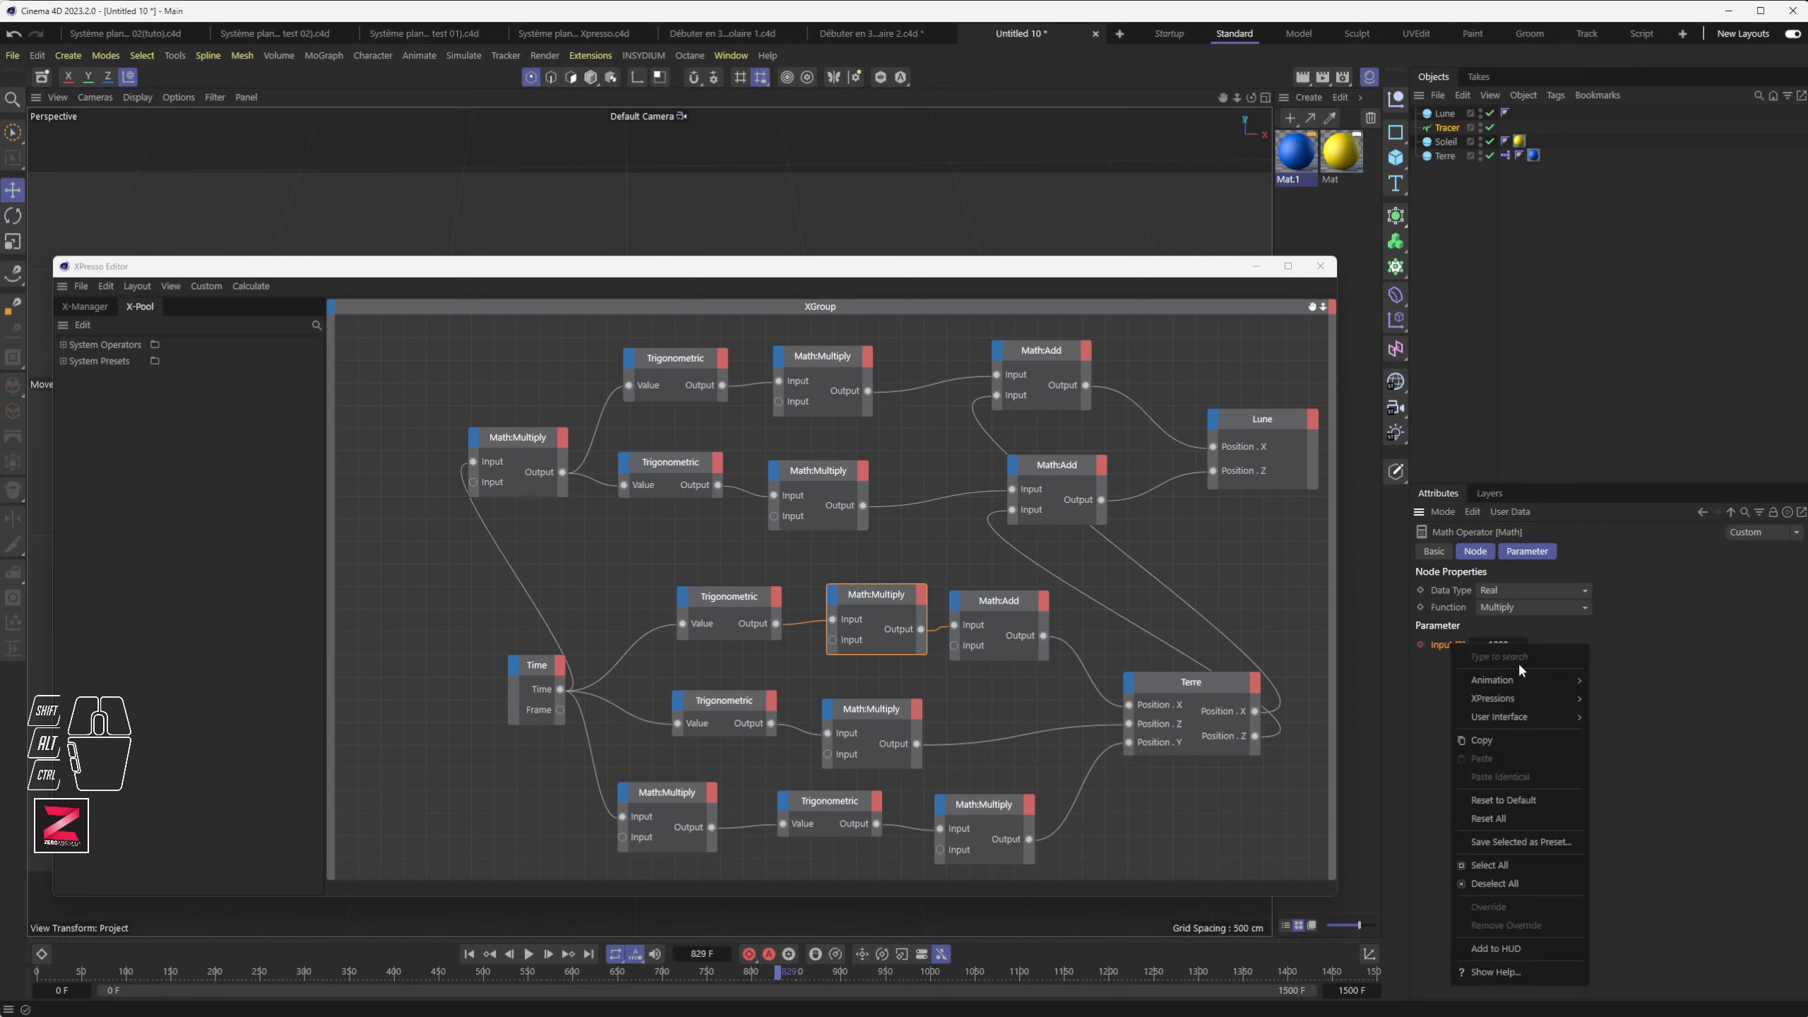
{"action": "mouse_move", "coordinate": [1525, 681]}
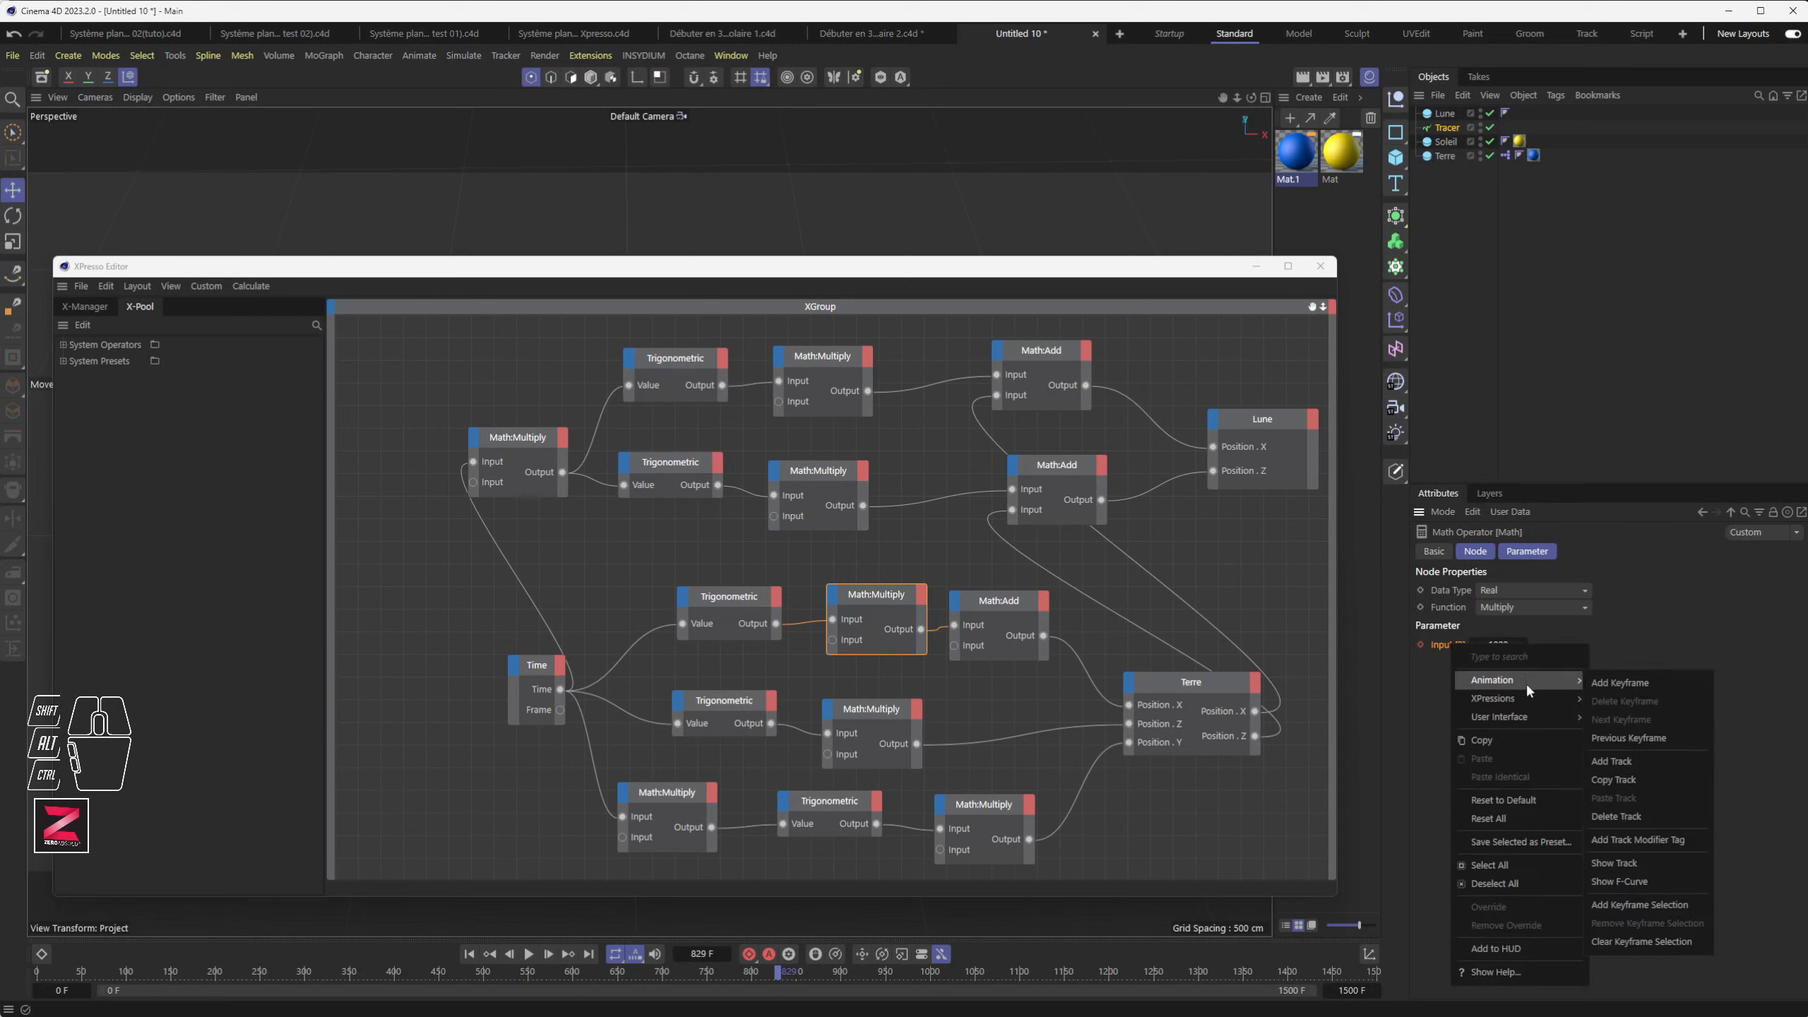
{"action": "left_click", "coordinate": [1637, 817]}
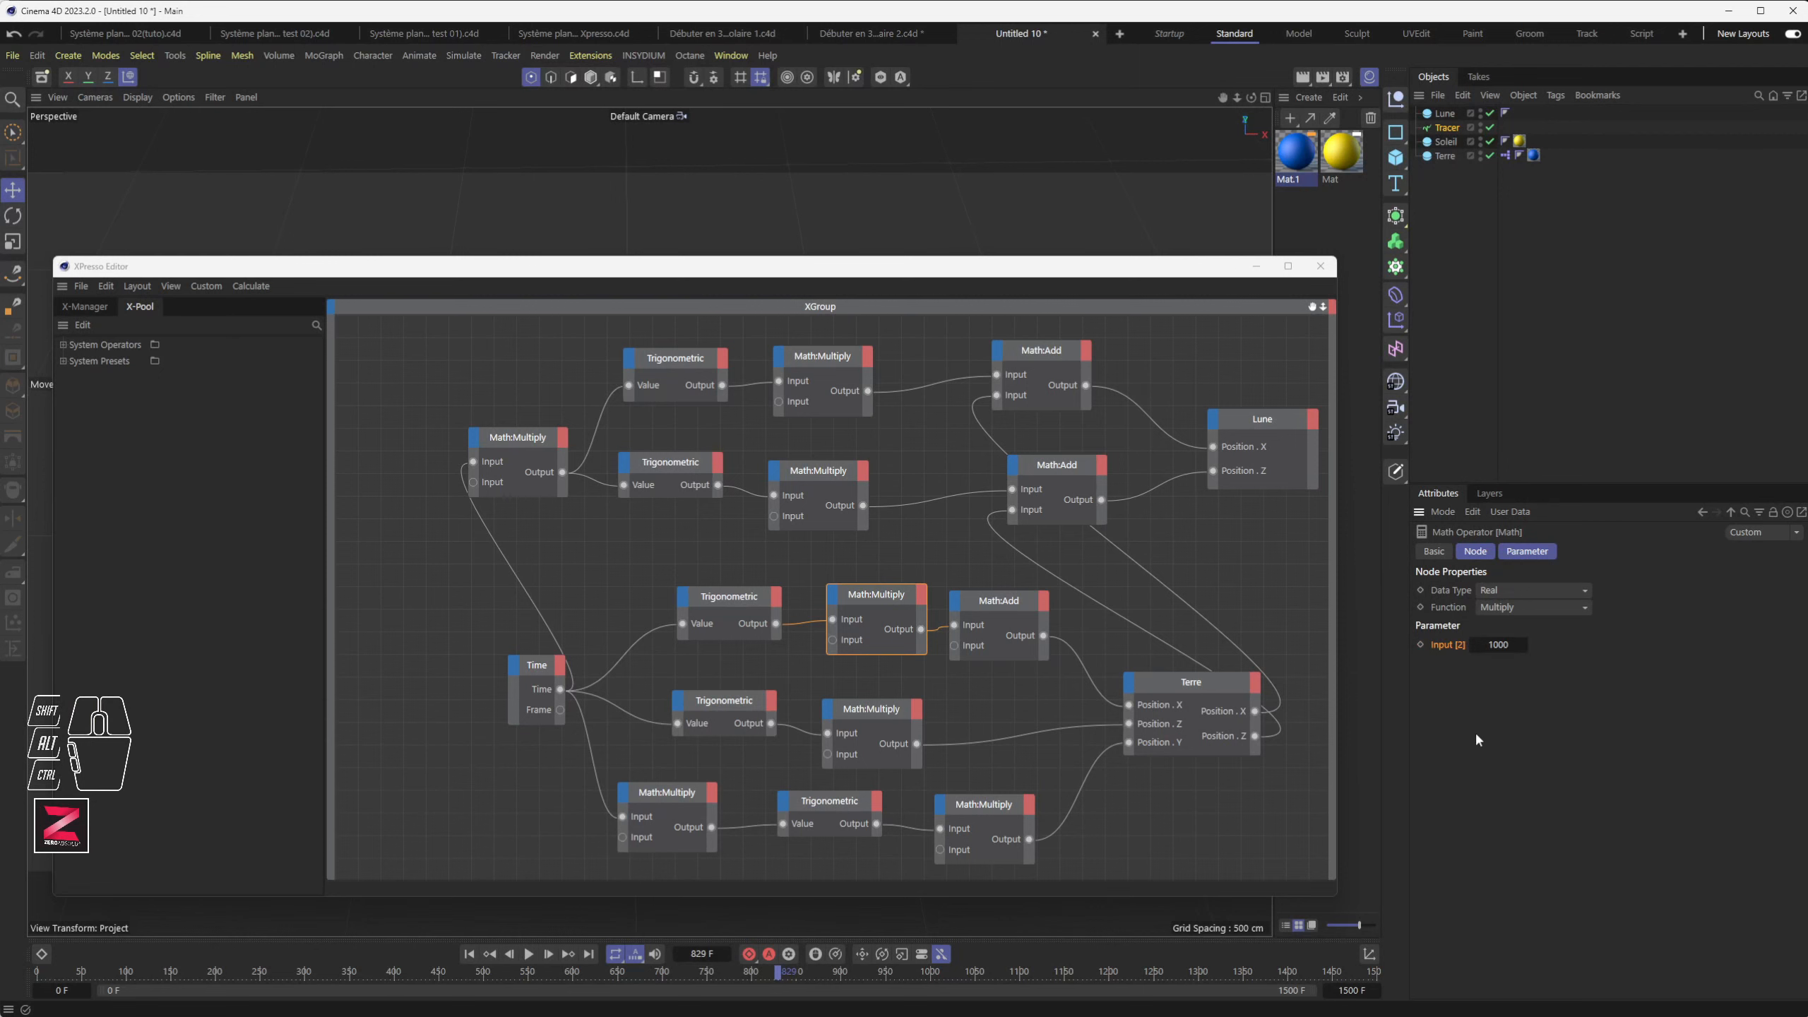
Step: Replay the animation from the first frame, examine the traced orbits from above and edge-on, bring back the XPresso Editor, and stop playback
{"action": "left_click_drag", "start_coordinate": [976, 279], "coordinate": [740, 1016]}
{"action": "left_click", "coordinate": [469, 954]}
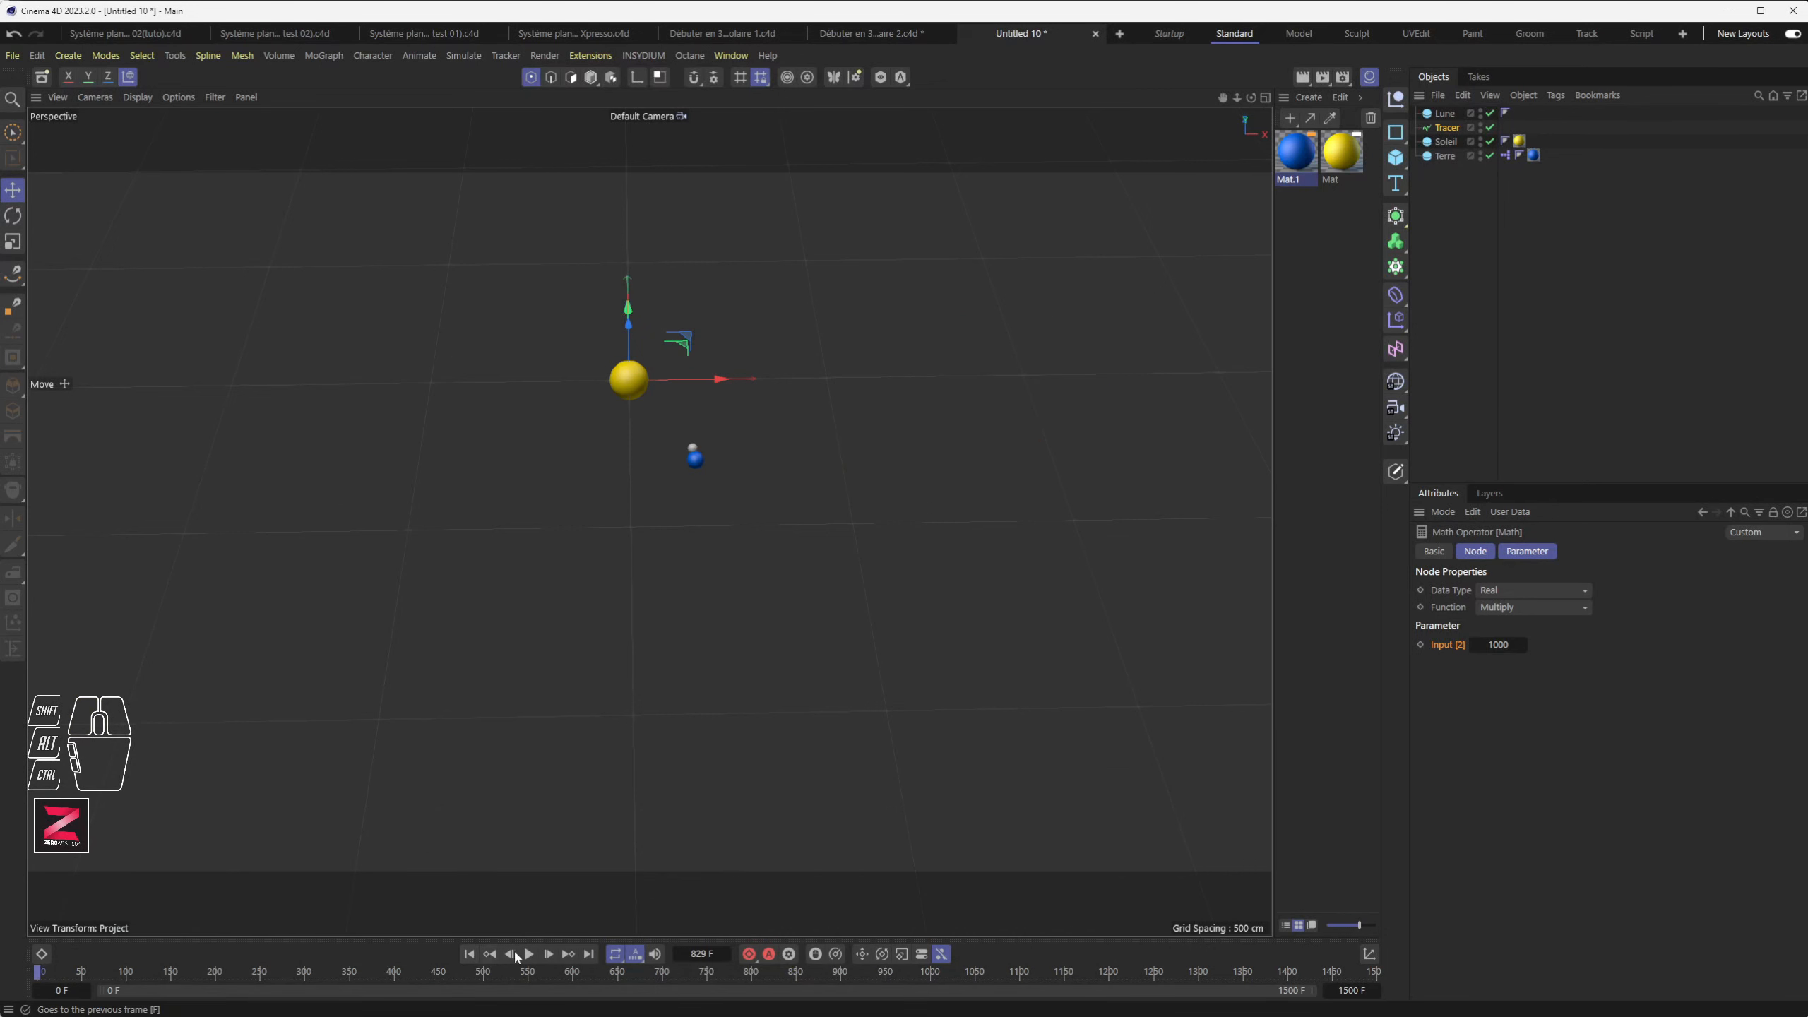
{"action": "left_click", "coordinate": [528, 954]}
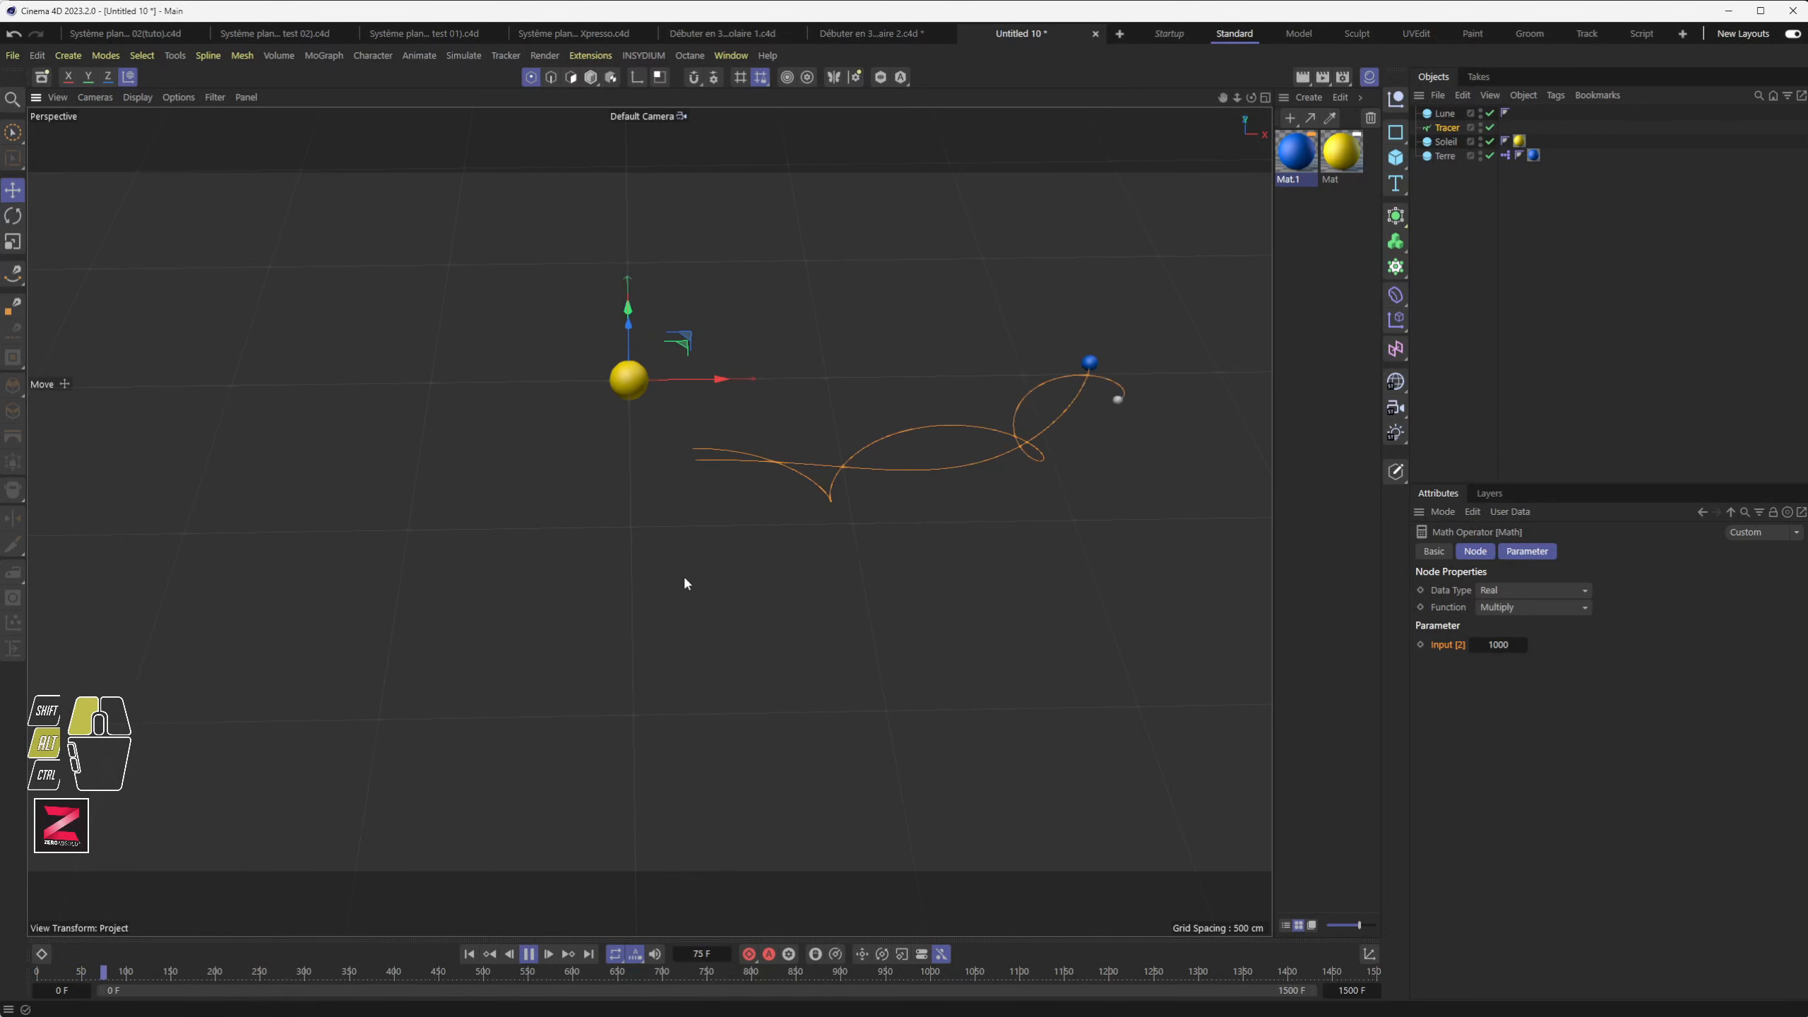
{"action": "left_click_drag", "start_coordinate": [686, 583], "coordinate": [677, 662], "text": "alt"}
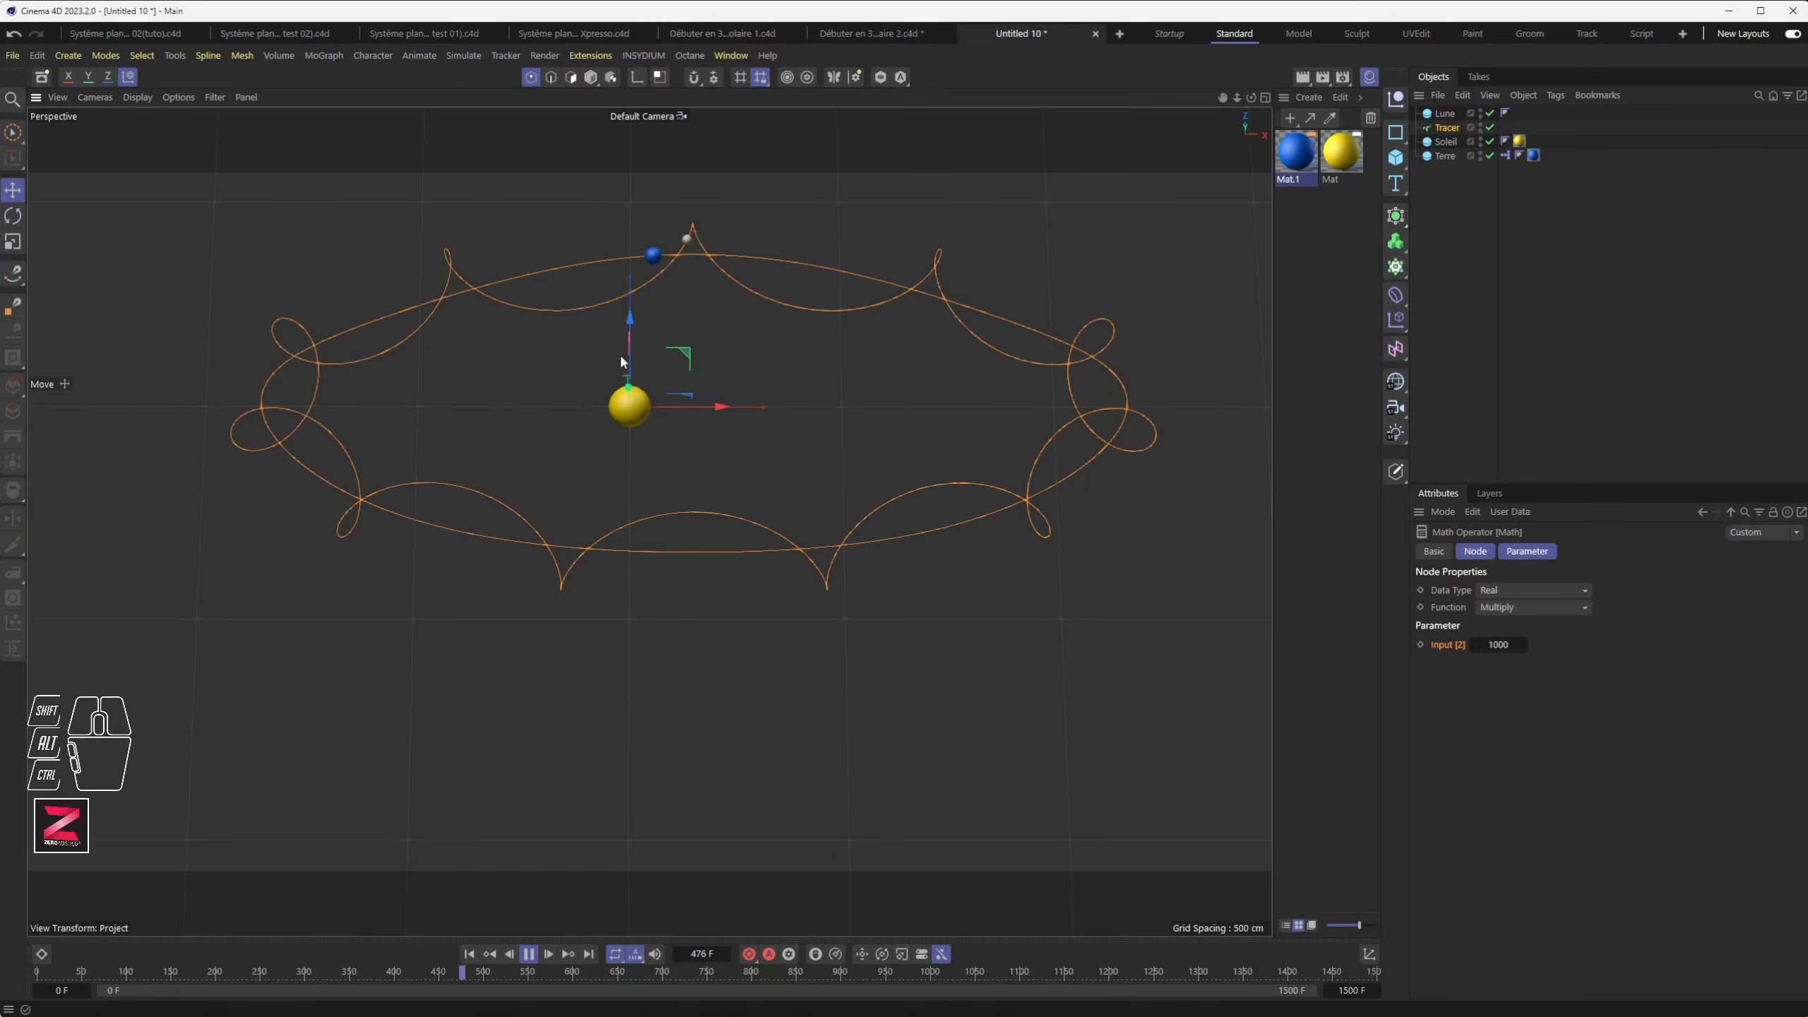
{"action": "left_click_drag", "start_coordinate": [790, 711], "coordinate": [803, 536], "text": "alt"}
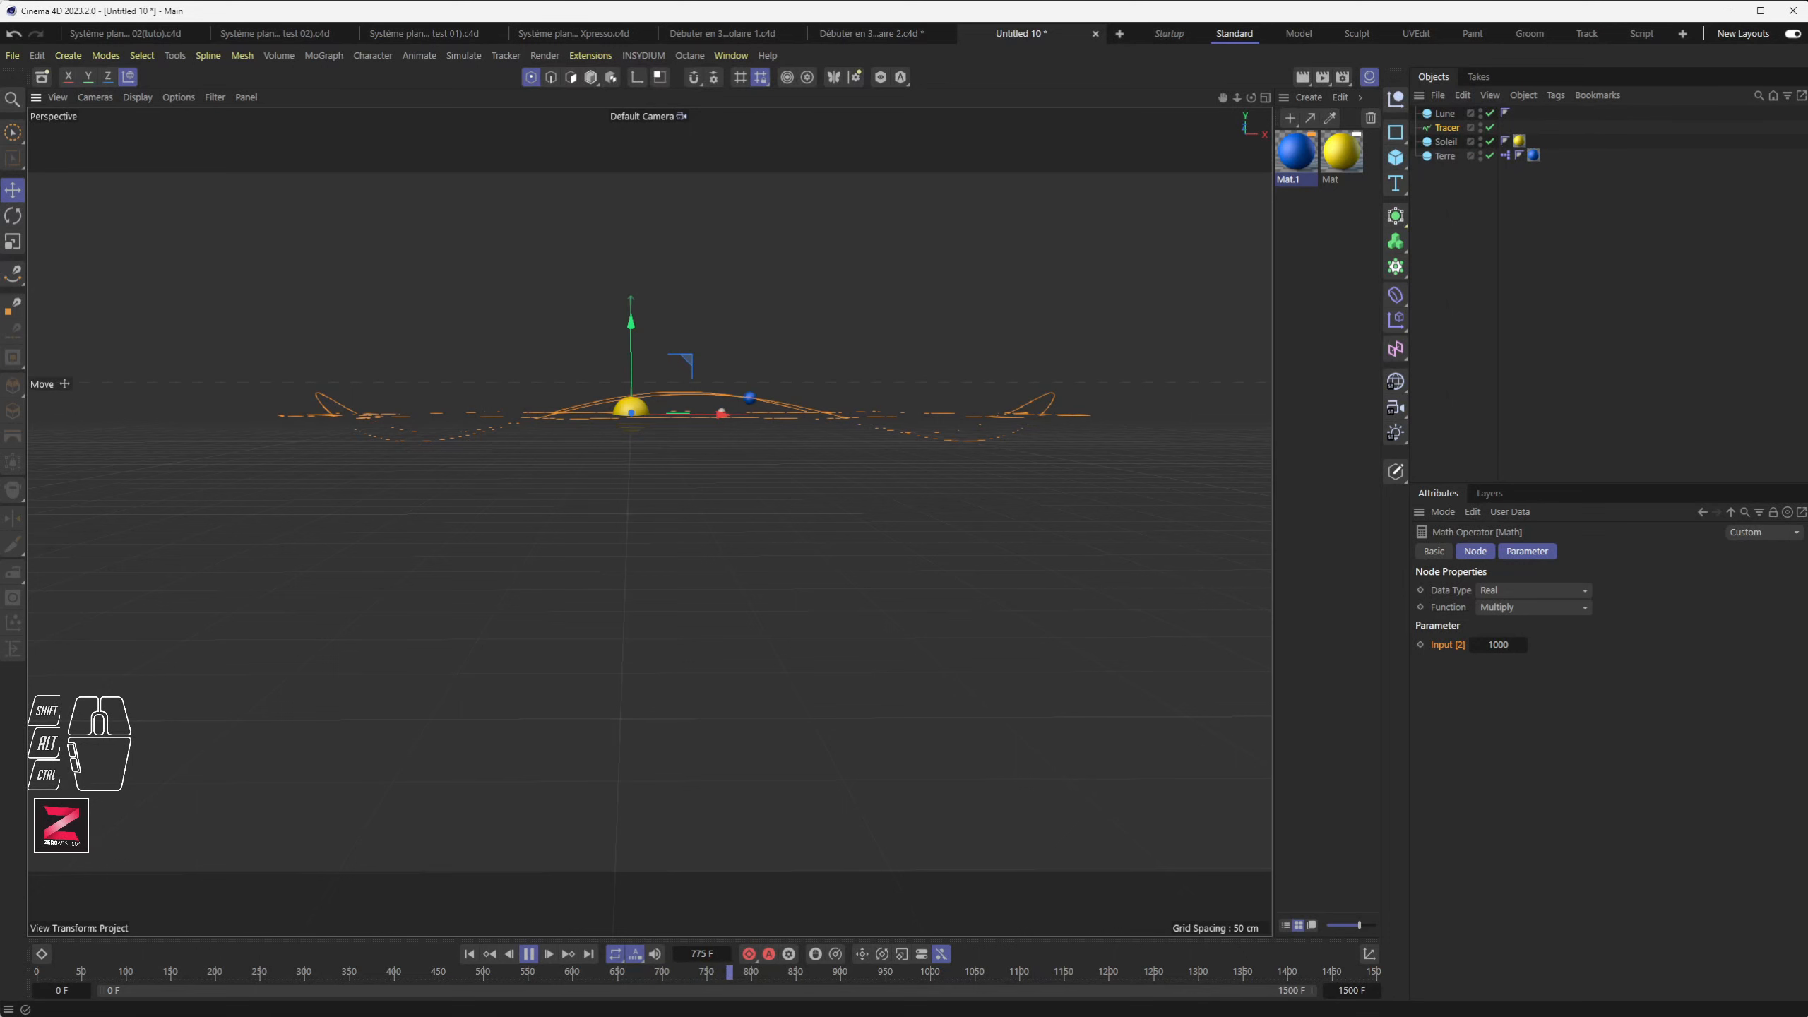
{"action": "left_click_drag", "start_coordinate": [726, 1016], "coordinate": [732, 481]}
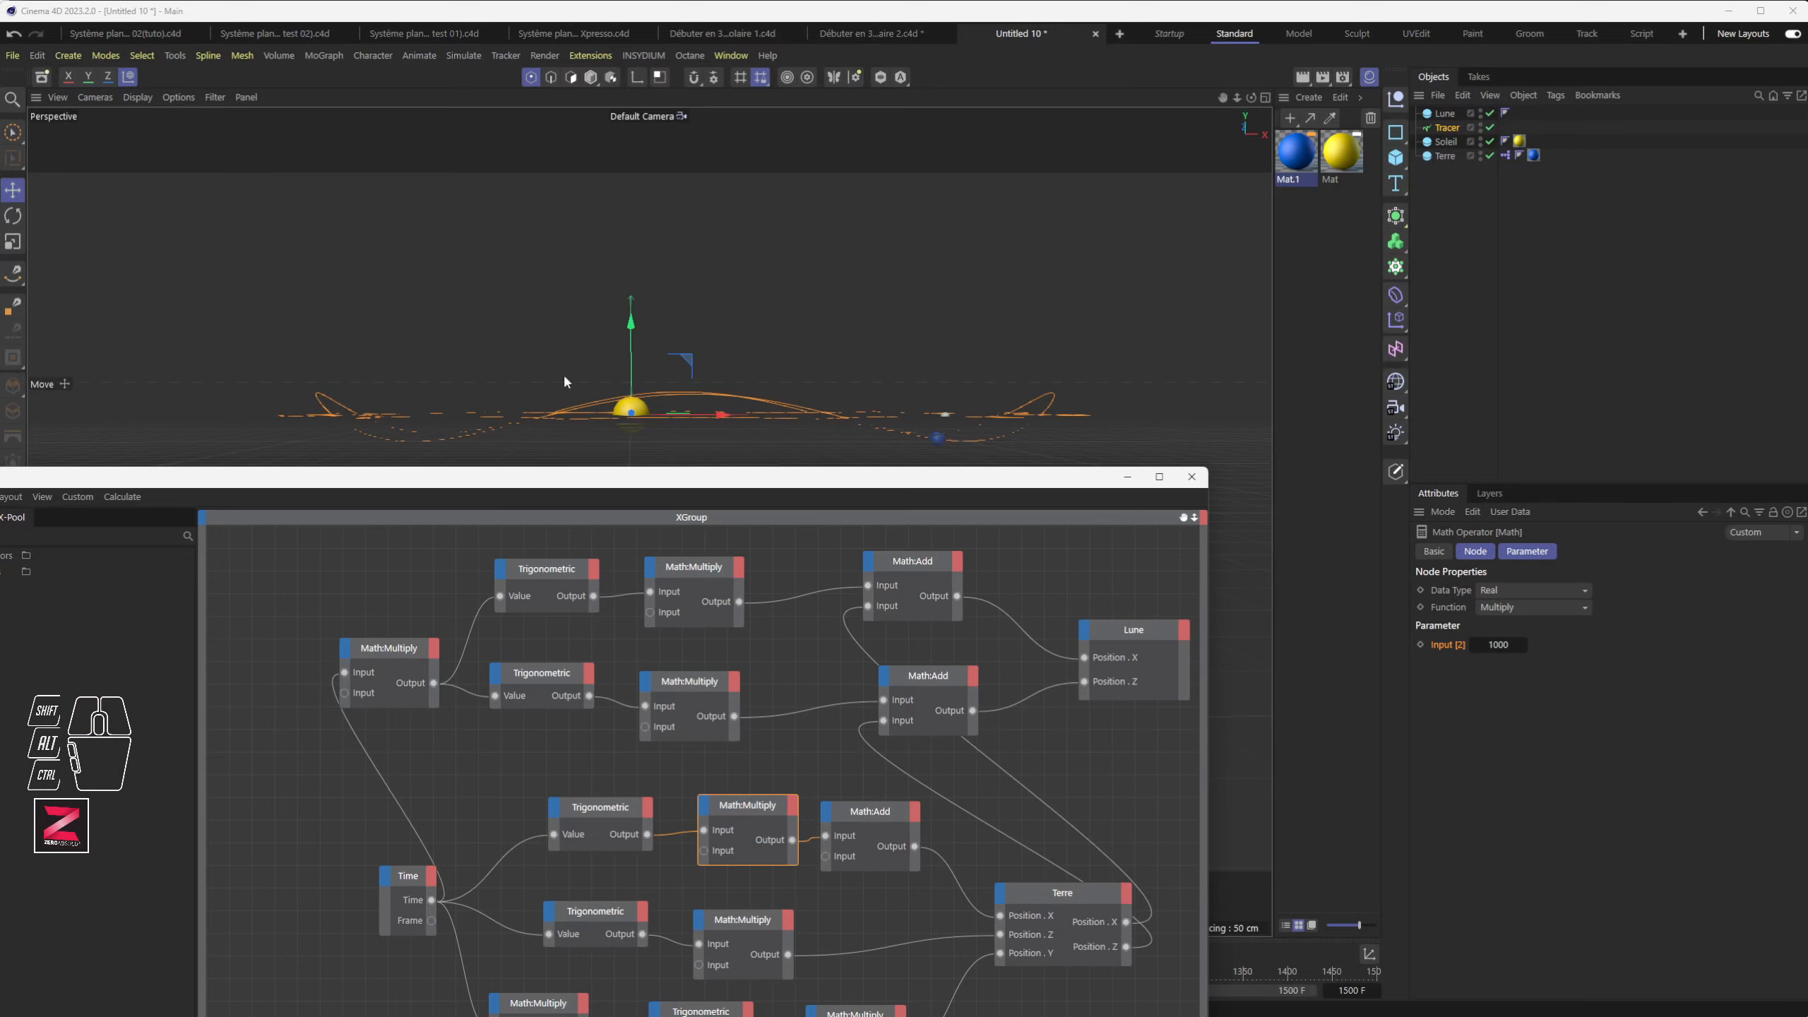
{"action": "left_click_drag", "start_coordinate": [576, 487], "coordinate": [776, 174]}
{"action": "left_click", "coordinate": [528, 953]}
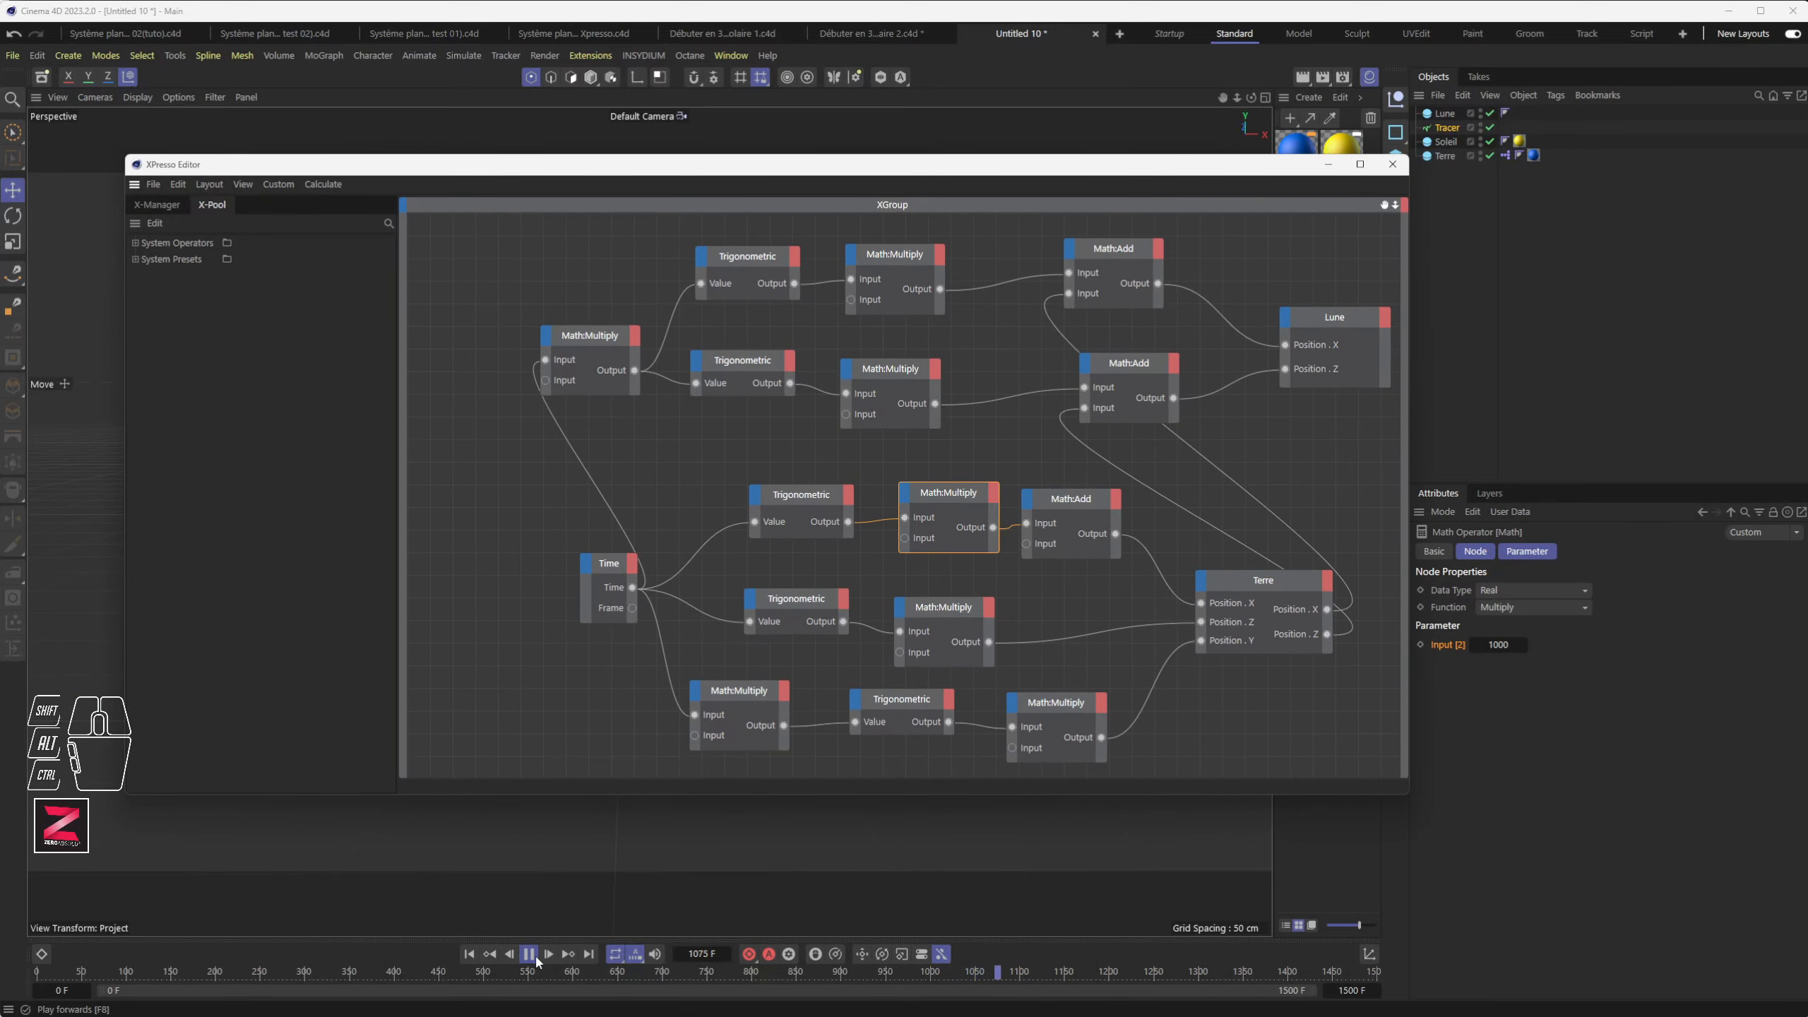
Step: Reposition and widen the XPresso Editor, and add a Position Y input port to the Lune node
{"action": "left_click_drag", "start_coordinate": [1067, 168], "coordinate": [829, 204]}
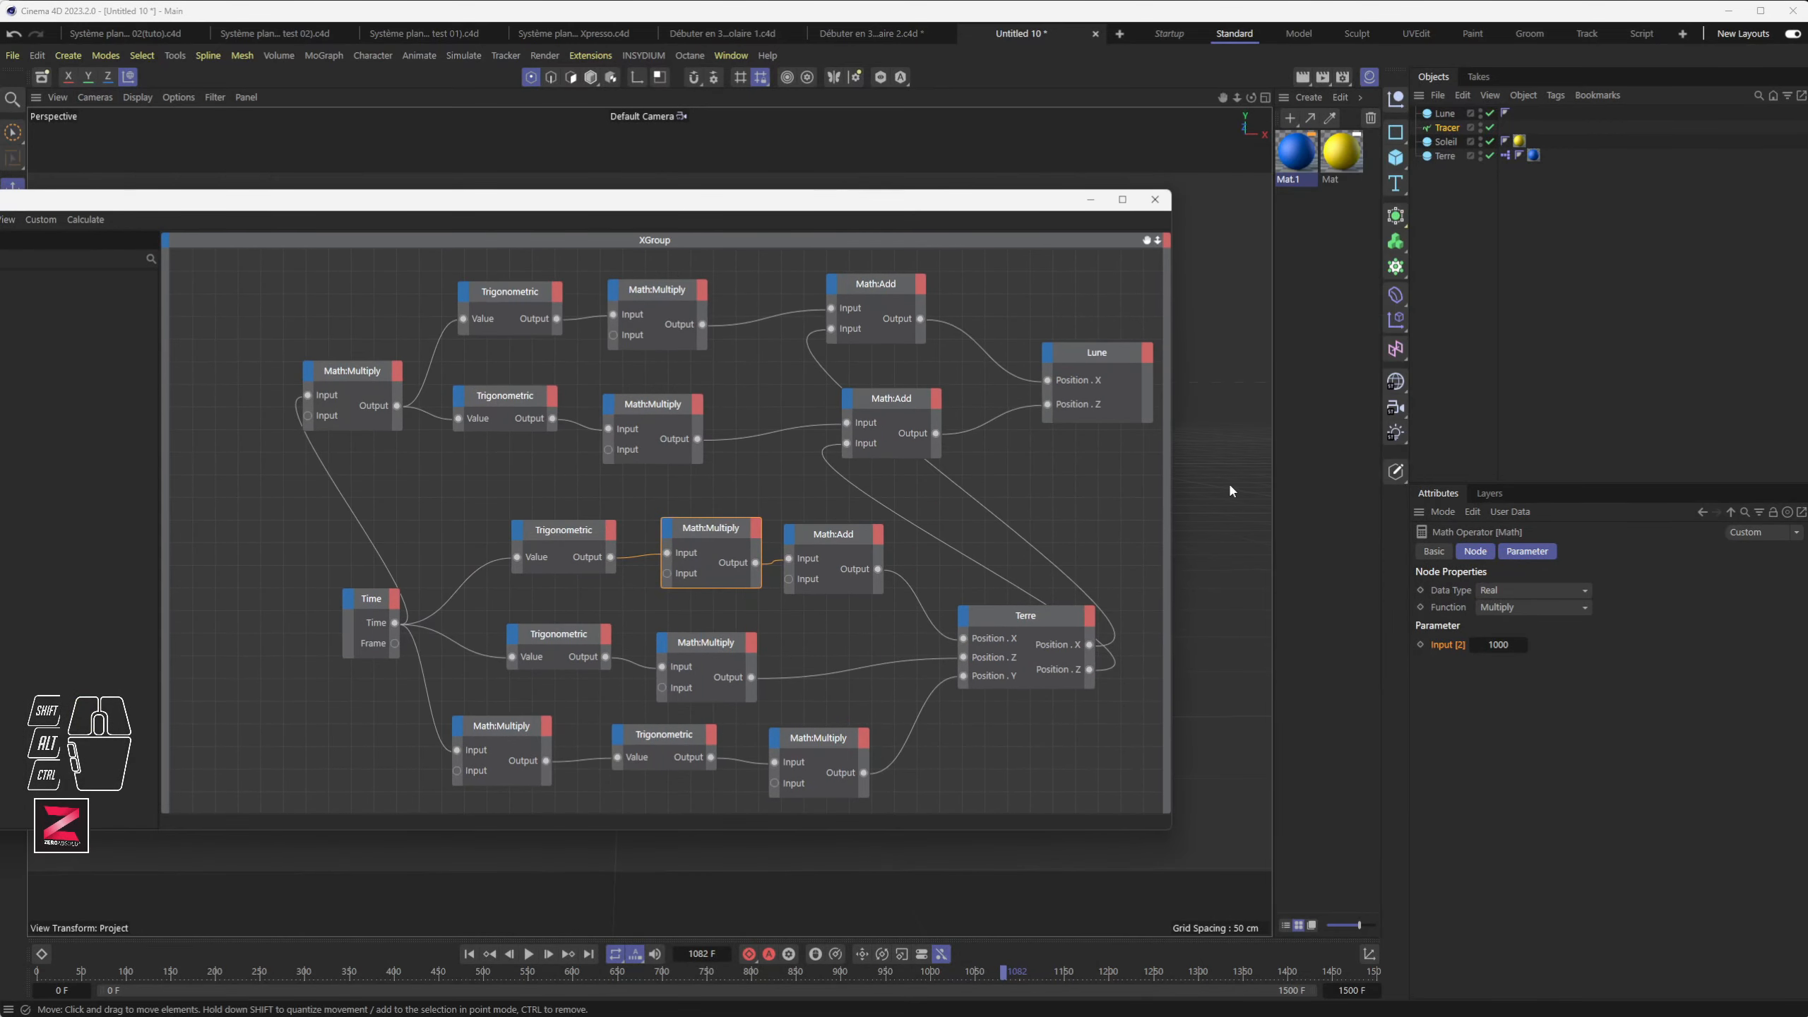
{"action": "left_click_drag", "start_coordinate": [1172, 480], "coordinate": [1325, 480]}
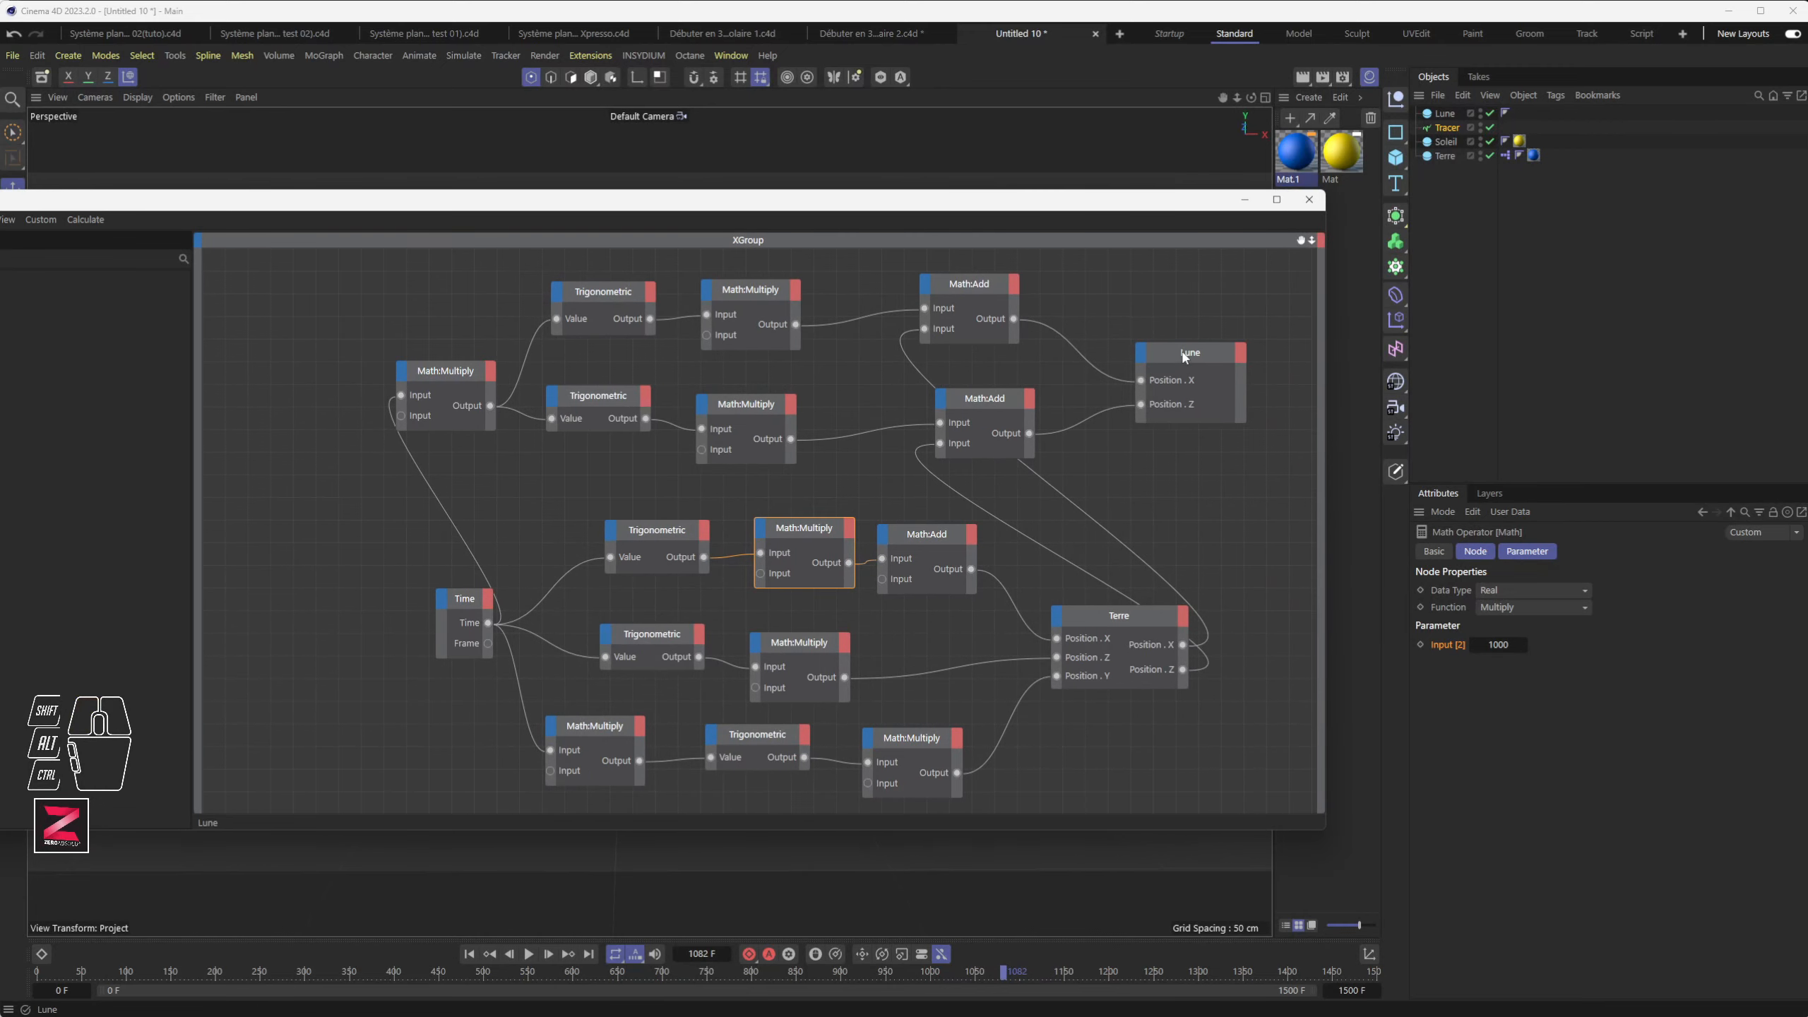
{"action": "left_click", "coordinate": [1134, 361]}
{"action": "left_click", "coordinate": [1145, 357]}
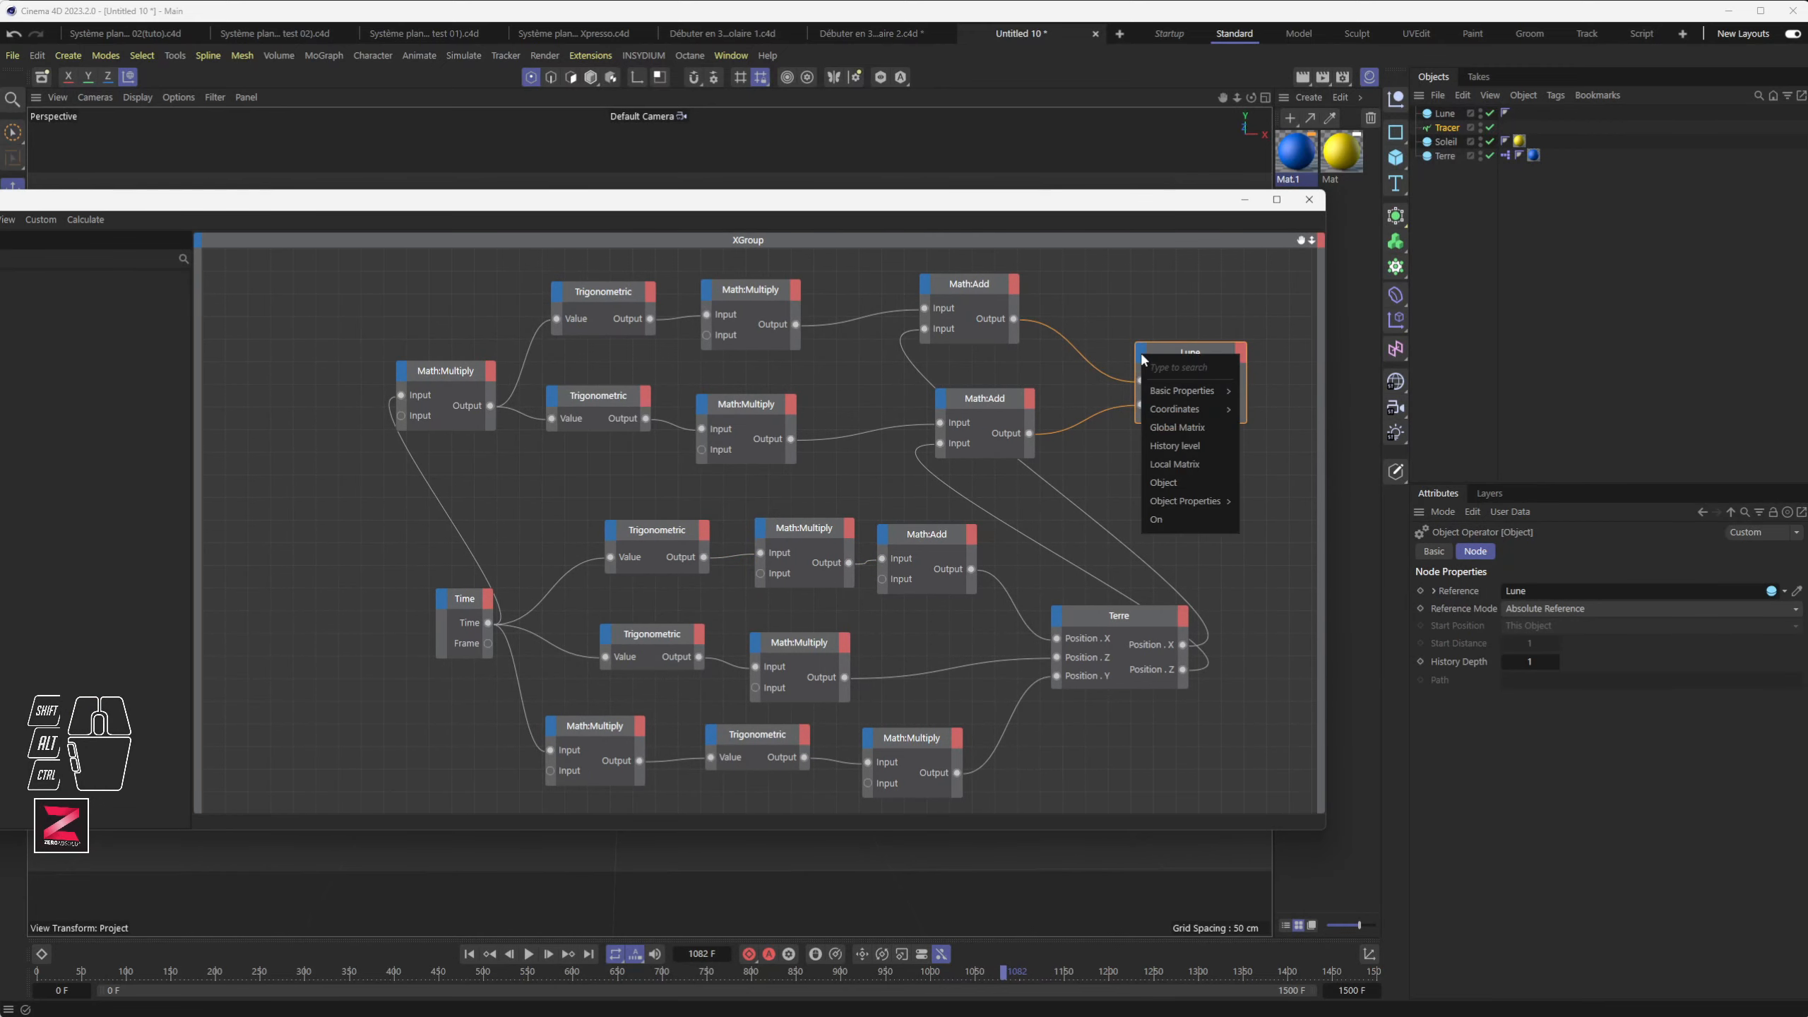
{"action": "mouse_move", "coordinate": [1177, 411]}
{"action": "mouse_move", "coordinate": [1291, 470]}
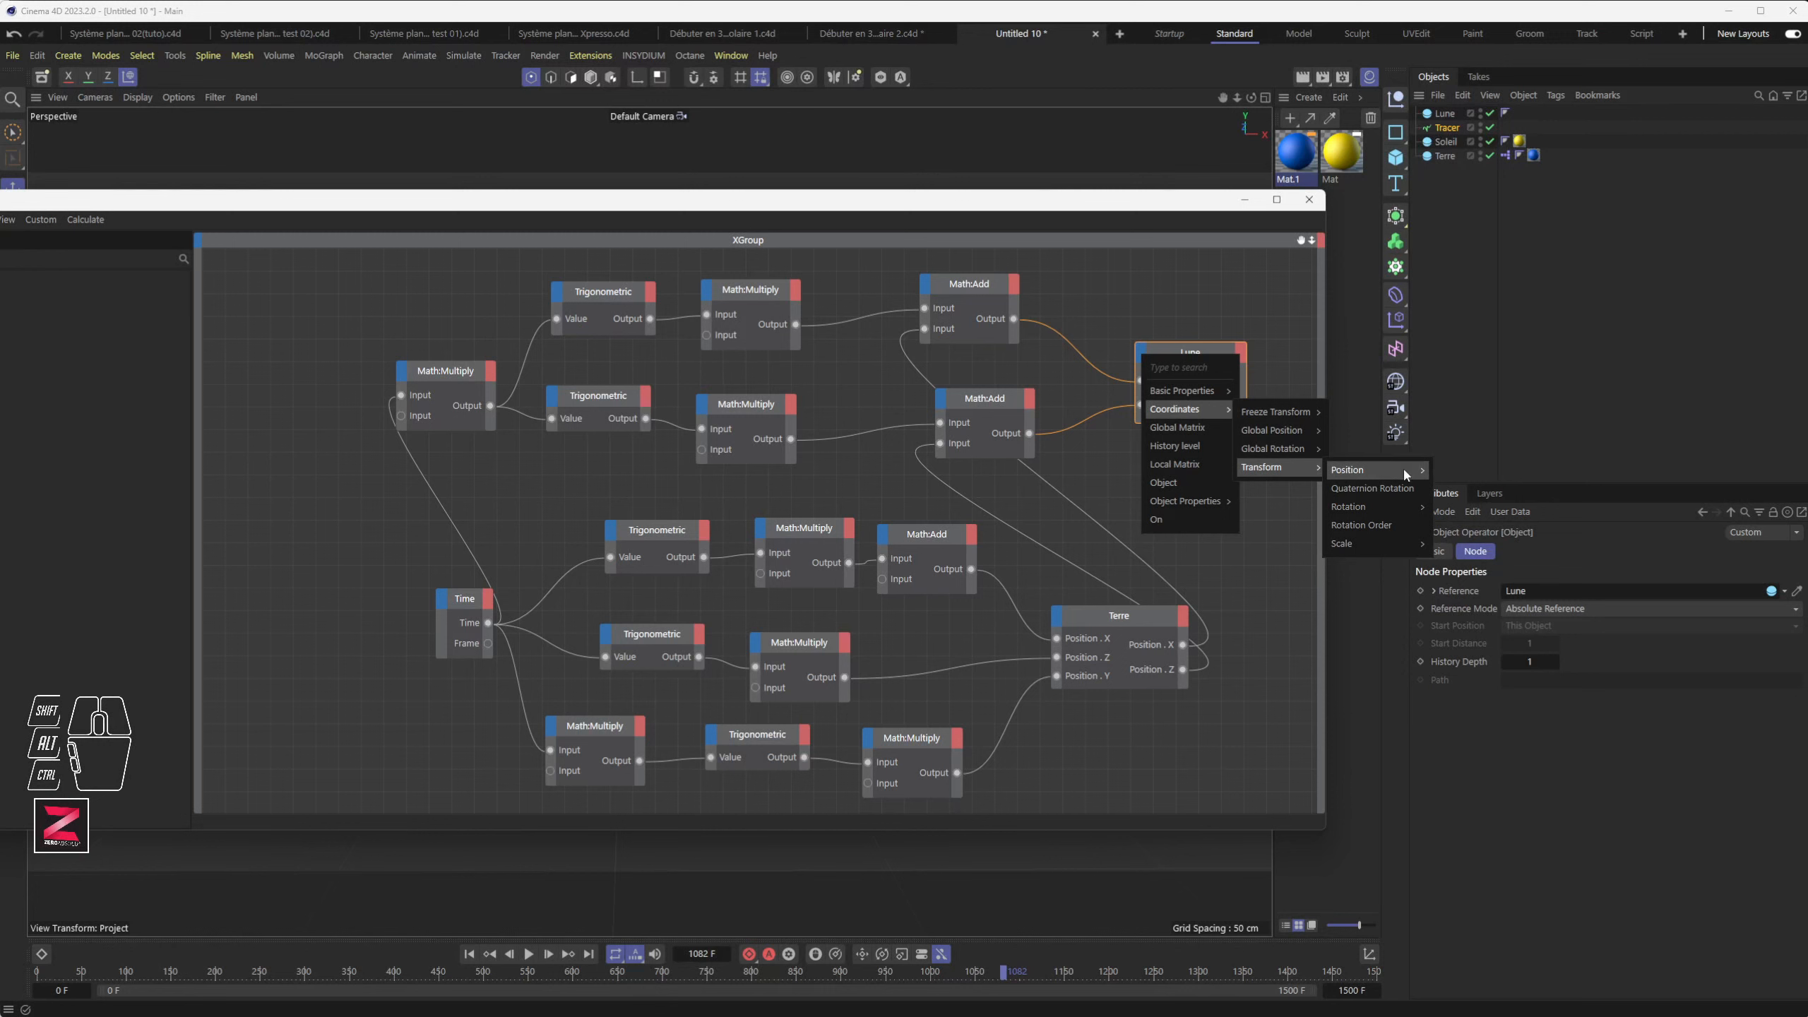
{"action": "mouse_move", "coordinate": [1402, 468]}
{"action": "left_click", "coordinate": [1449, 508]}
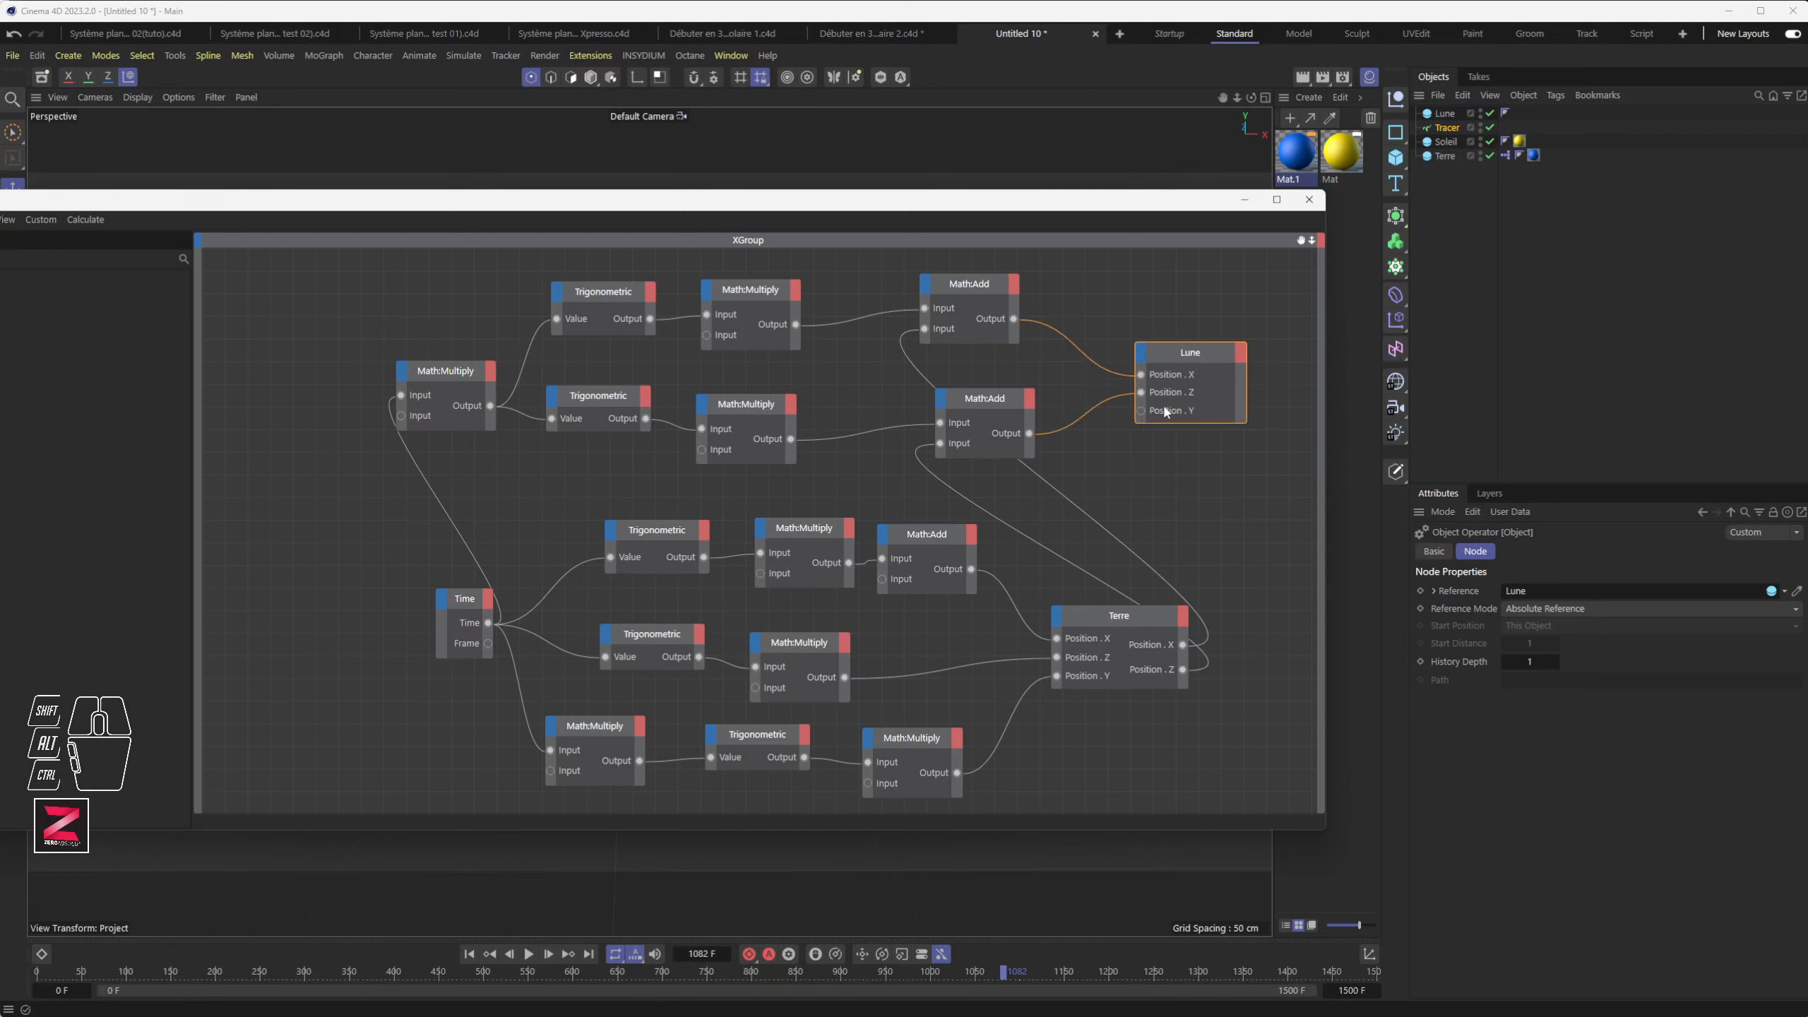
Step: Reorder the input ports of the Lune and Terre nodes to Position X, Y, Z, and shift the Terre node slightly left
{"action": "left_click_drag", "start_coordinate": [1166, 411], "coordinate": [1175, 387]}
{"action": "left_click_drag", "start_coordinate": [1083, 677], "coordinate": [1083, 667]}
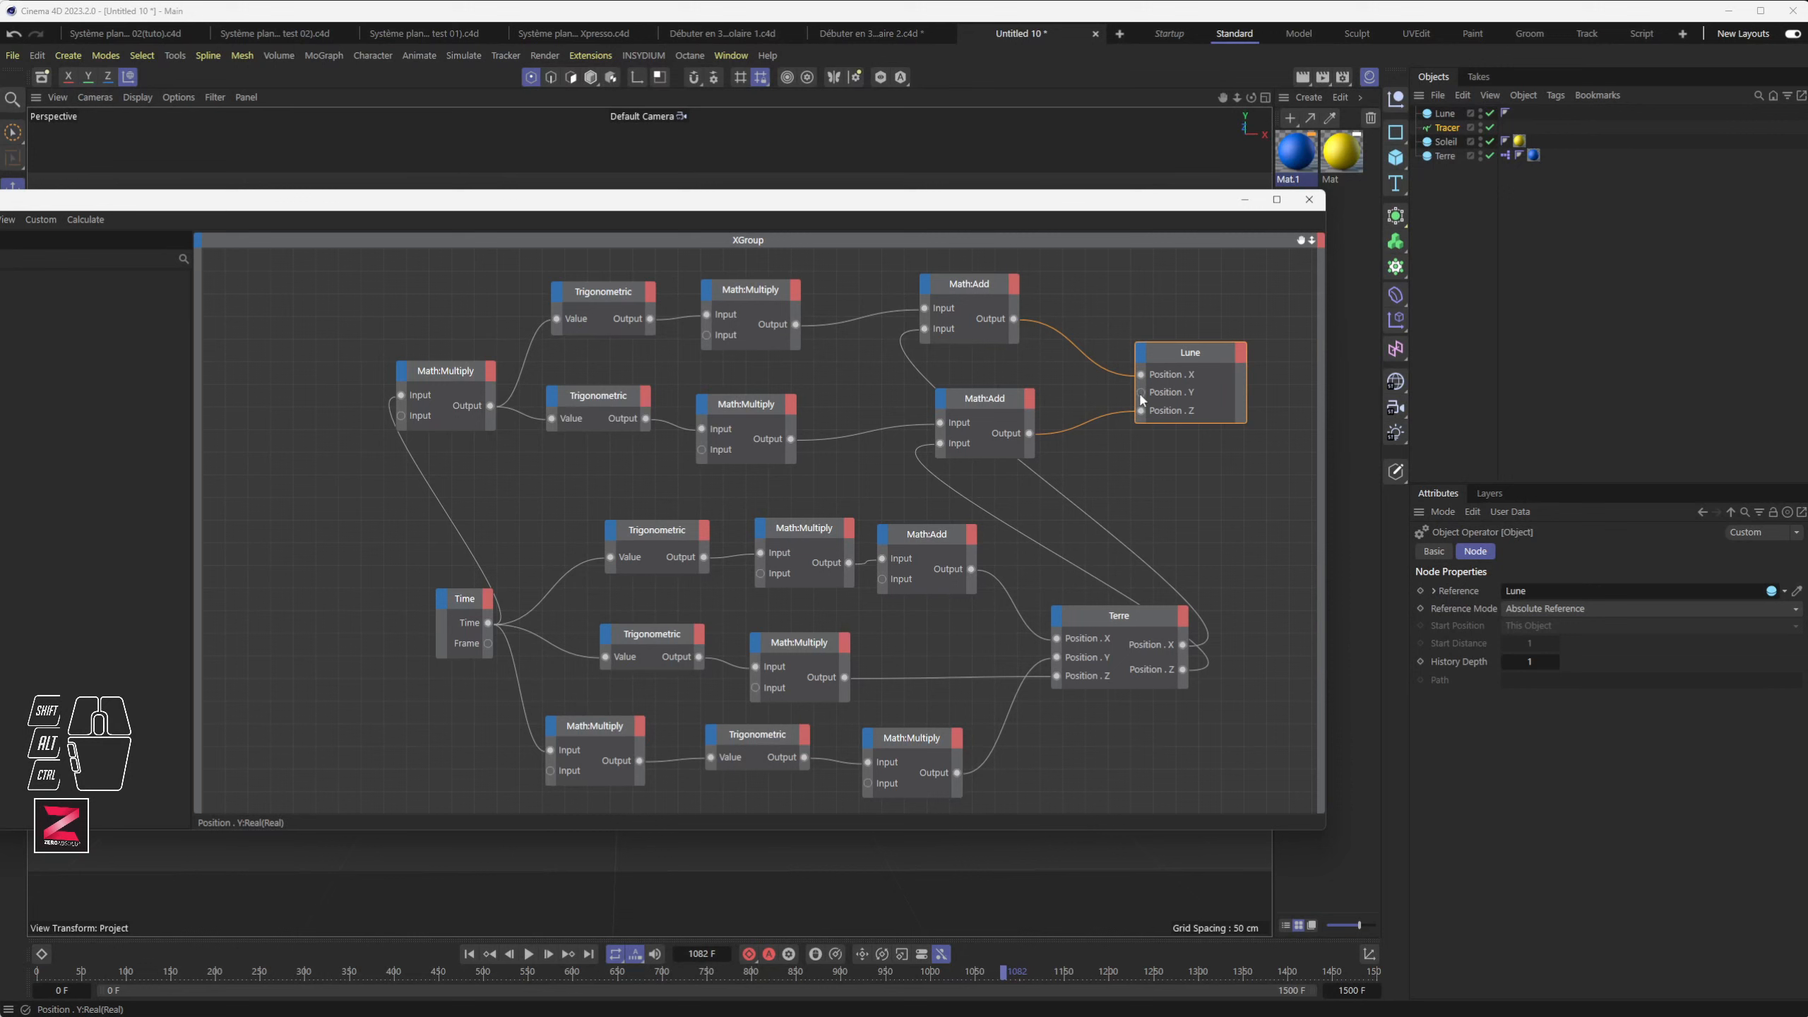
{"action": "mouse_move", "coordinate": [1139, 391]}
{"action": "left_mouse_down"}
{"action": "mouse_move", "coordinate": [1136, 416]}
{"action": "mouse_move", "coordinate": [1141, 389]}
{"action": "left_mouse_up"}
{"action": "left_click_drag", "start_coordinate": [1127, 618], "coordinate": [1100, 624]}
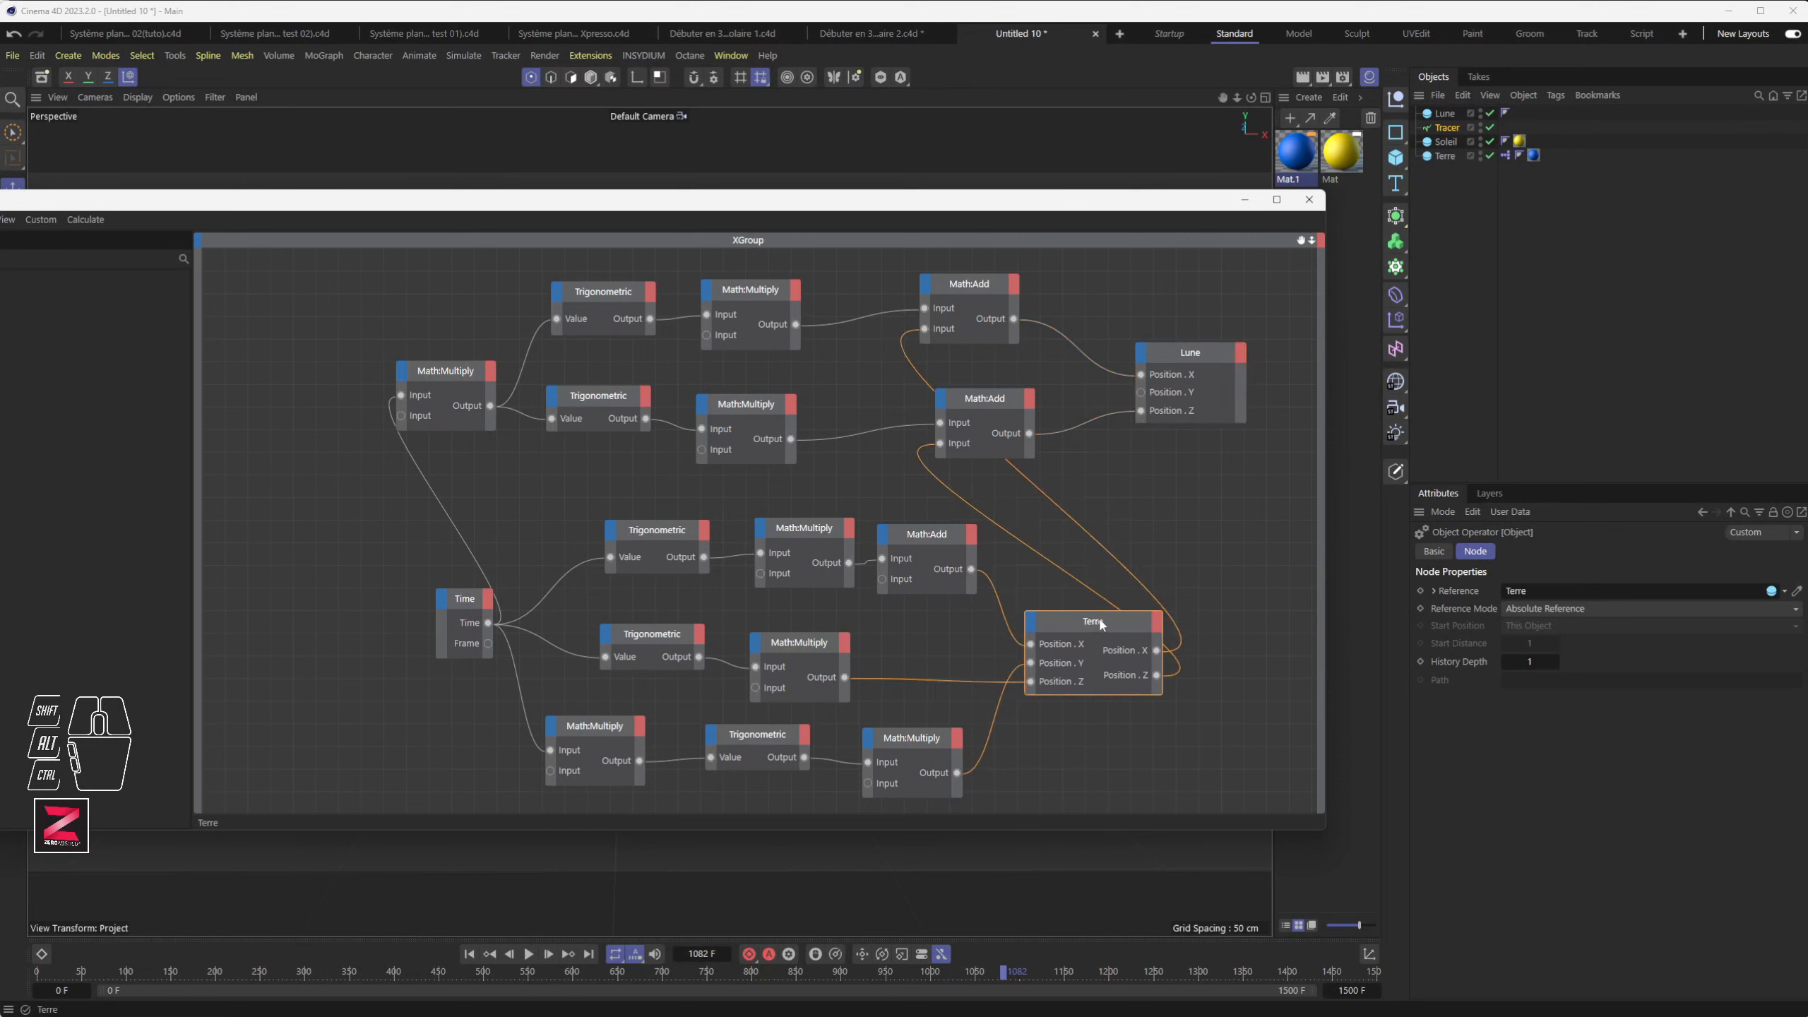
Step: Add a Position Y output port to the Terre node and reorder its outputs to Position X, Y, Z
{"action": "left_click", "coordinate": [1157, 629]}
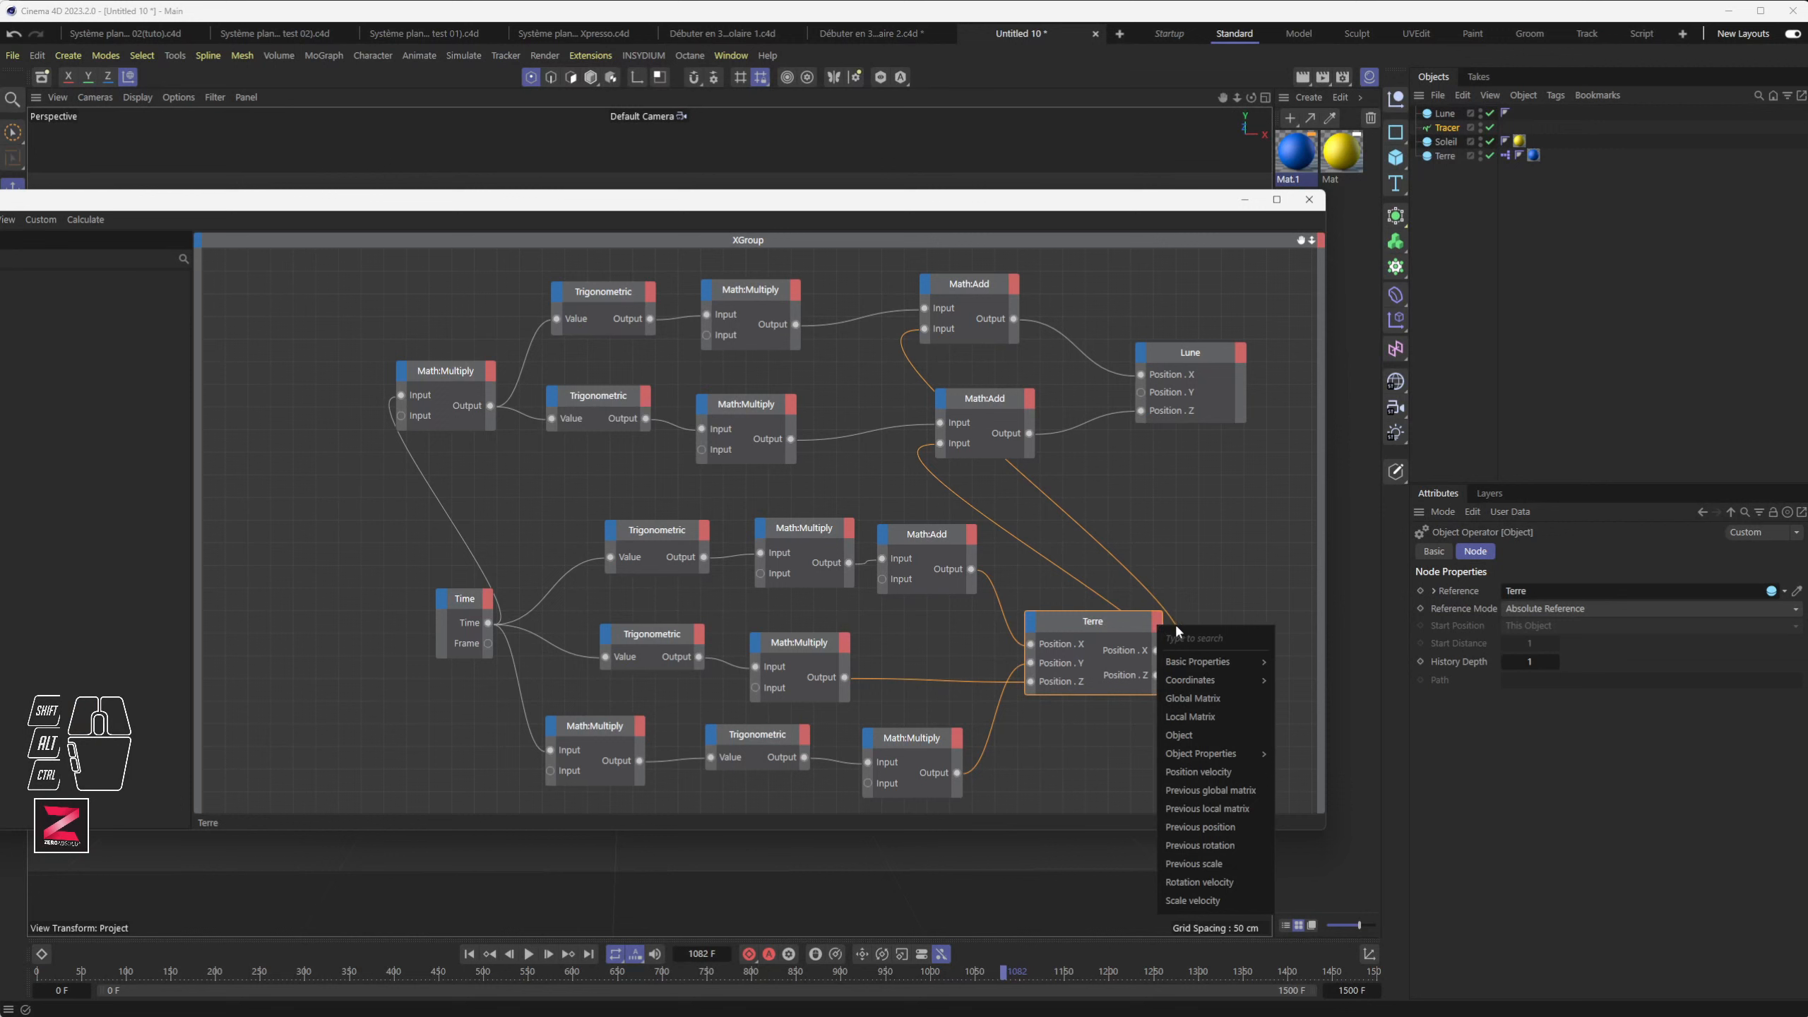
{"action": "left_click", "coordinate": [1160, 626]}
{"action": "mouse_move", "coordinate": [1212, 662]}
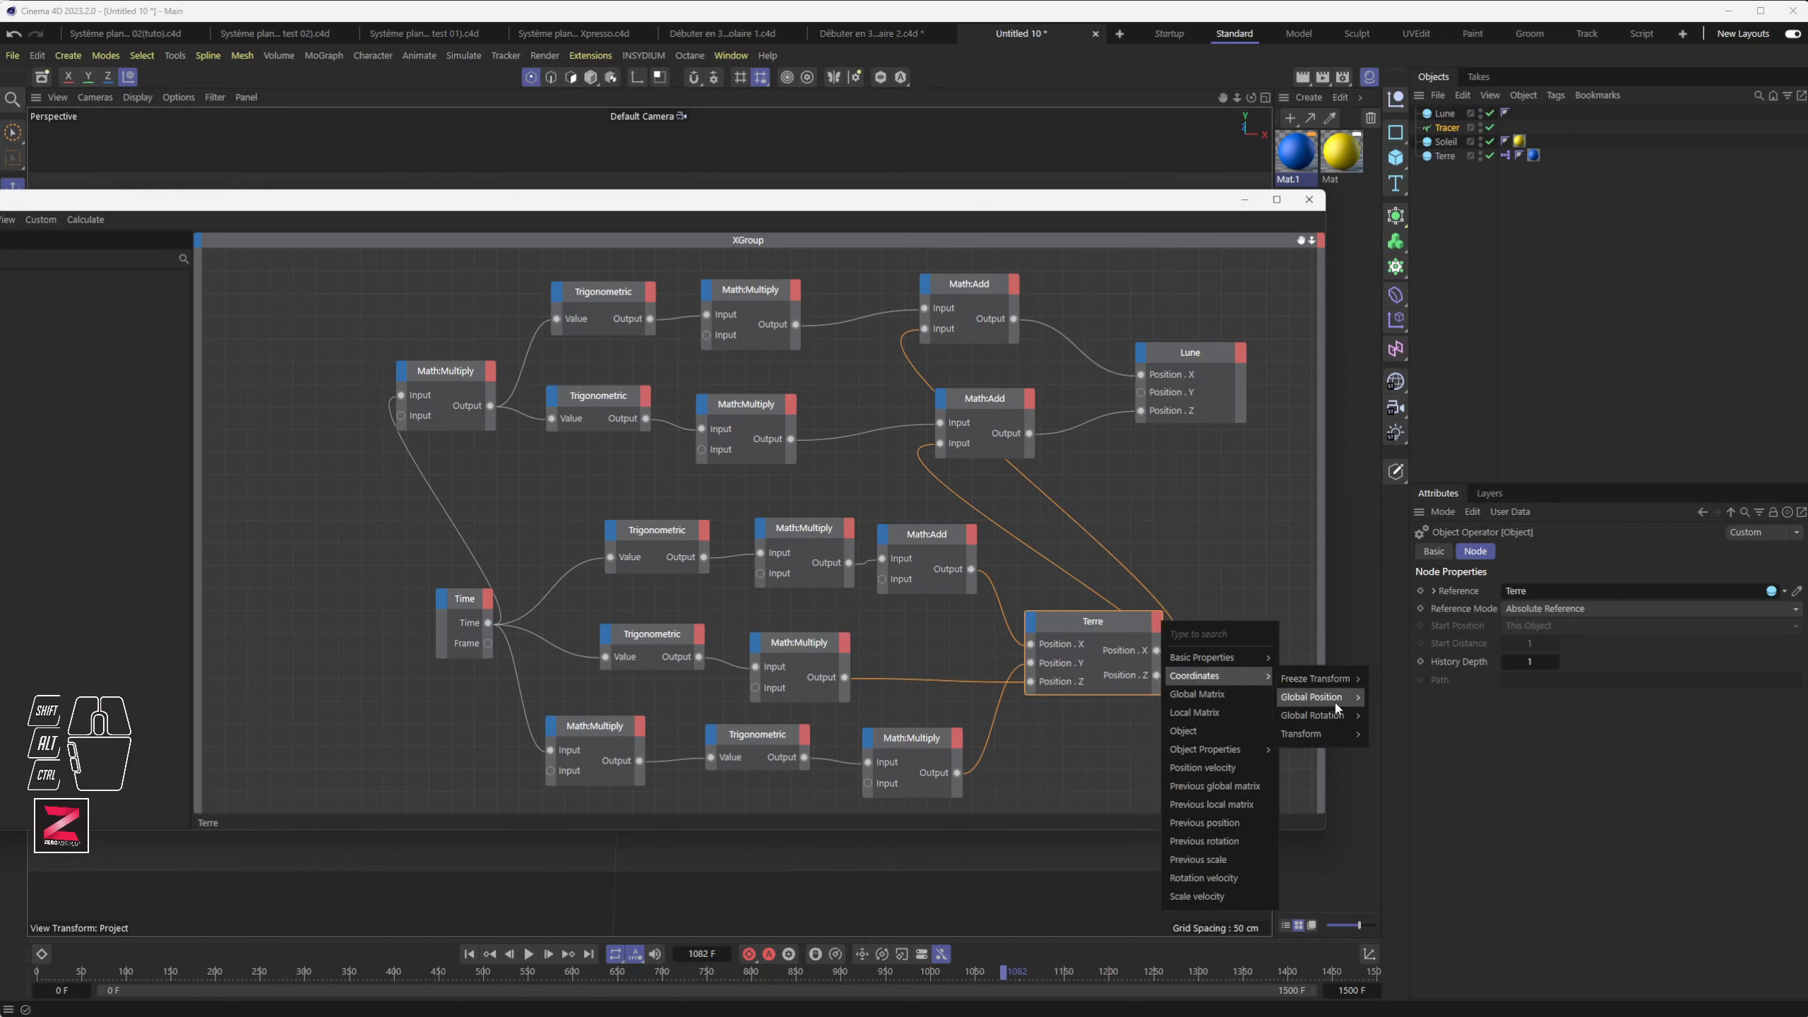
{"action": "mouse_move", "coordinate": [1337, 736]}
{"action": "mouse_move", "coordinate": [1412, 743]}
{"action": "left_click", "coordinate": [1512, 774]}
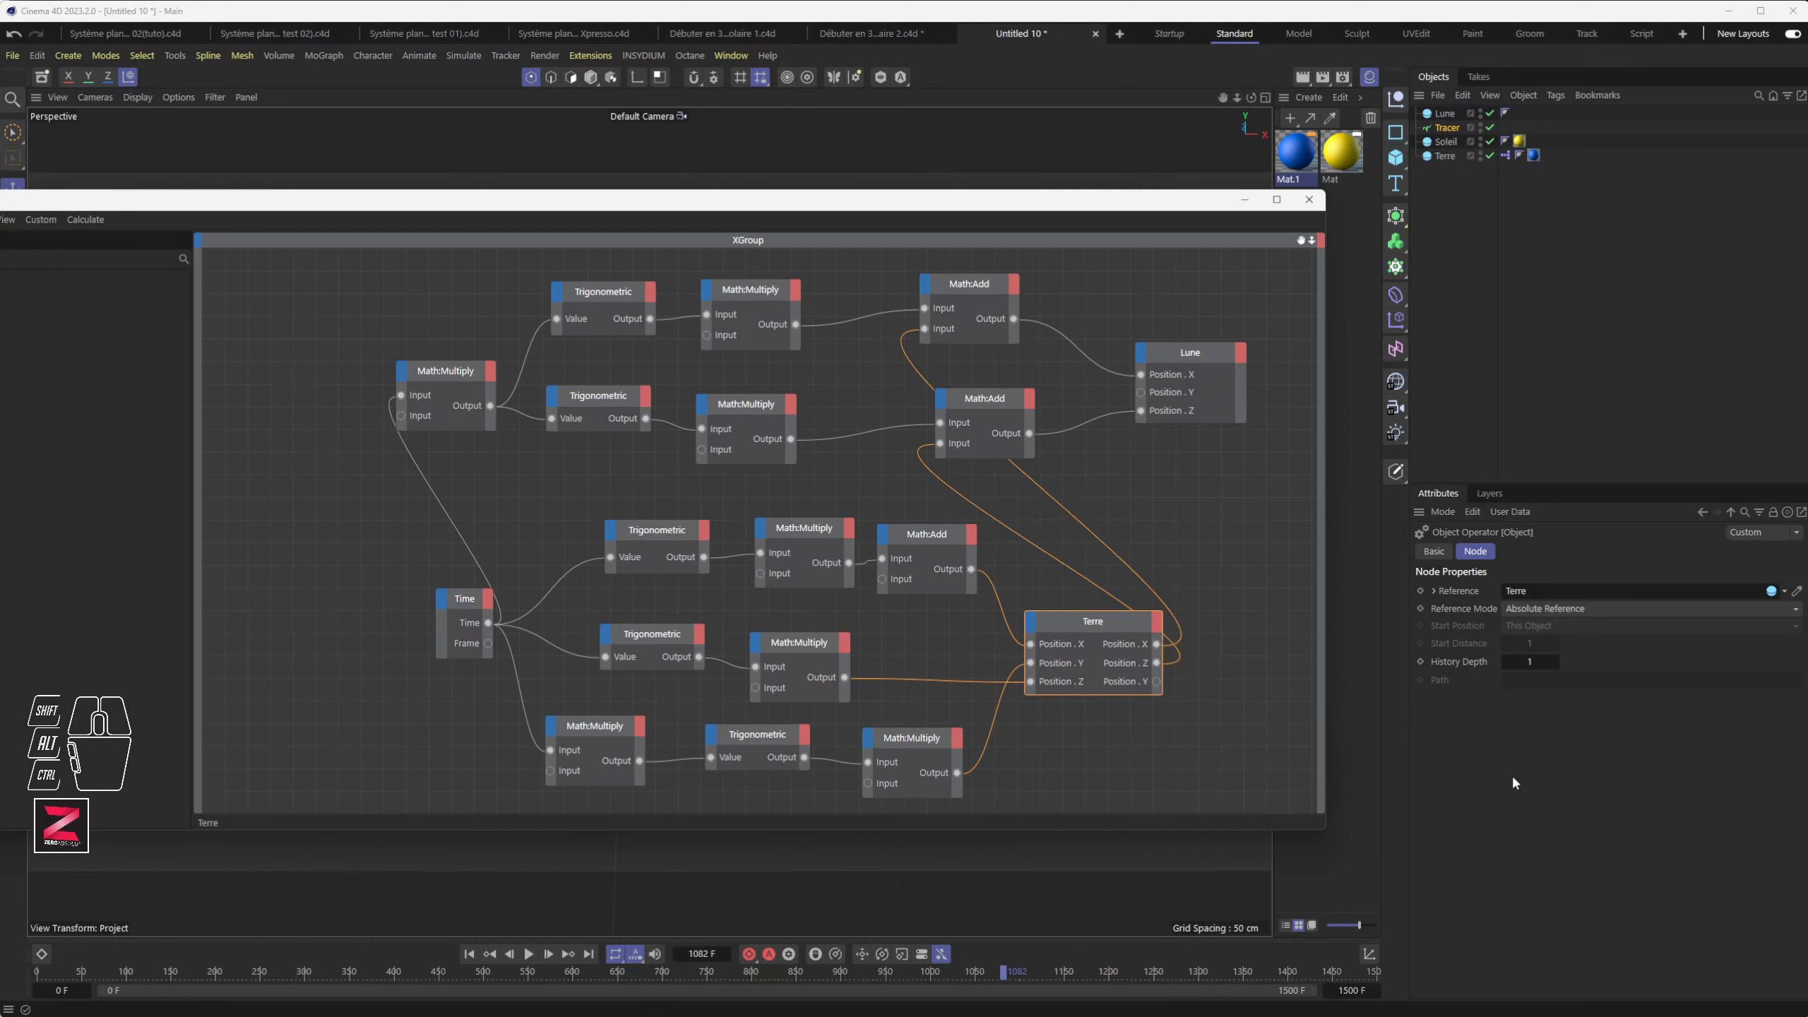
{"action": "left_click_drag", "start_coordinate": [1131, 682], "coordinate": [1129, 658]}
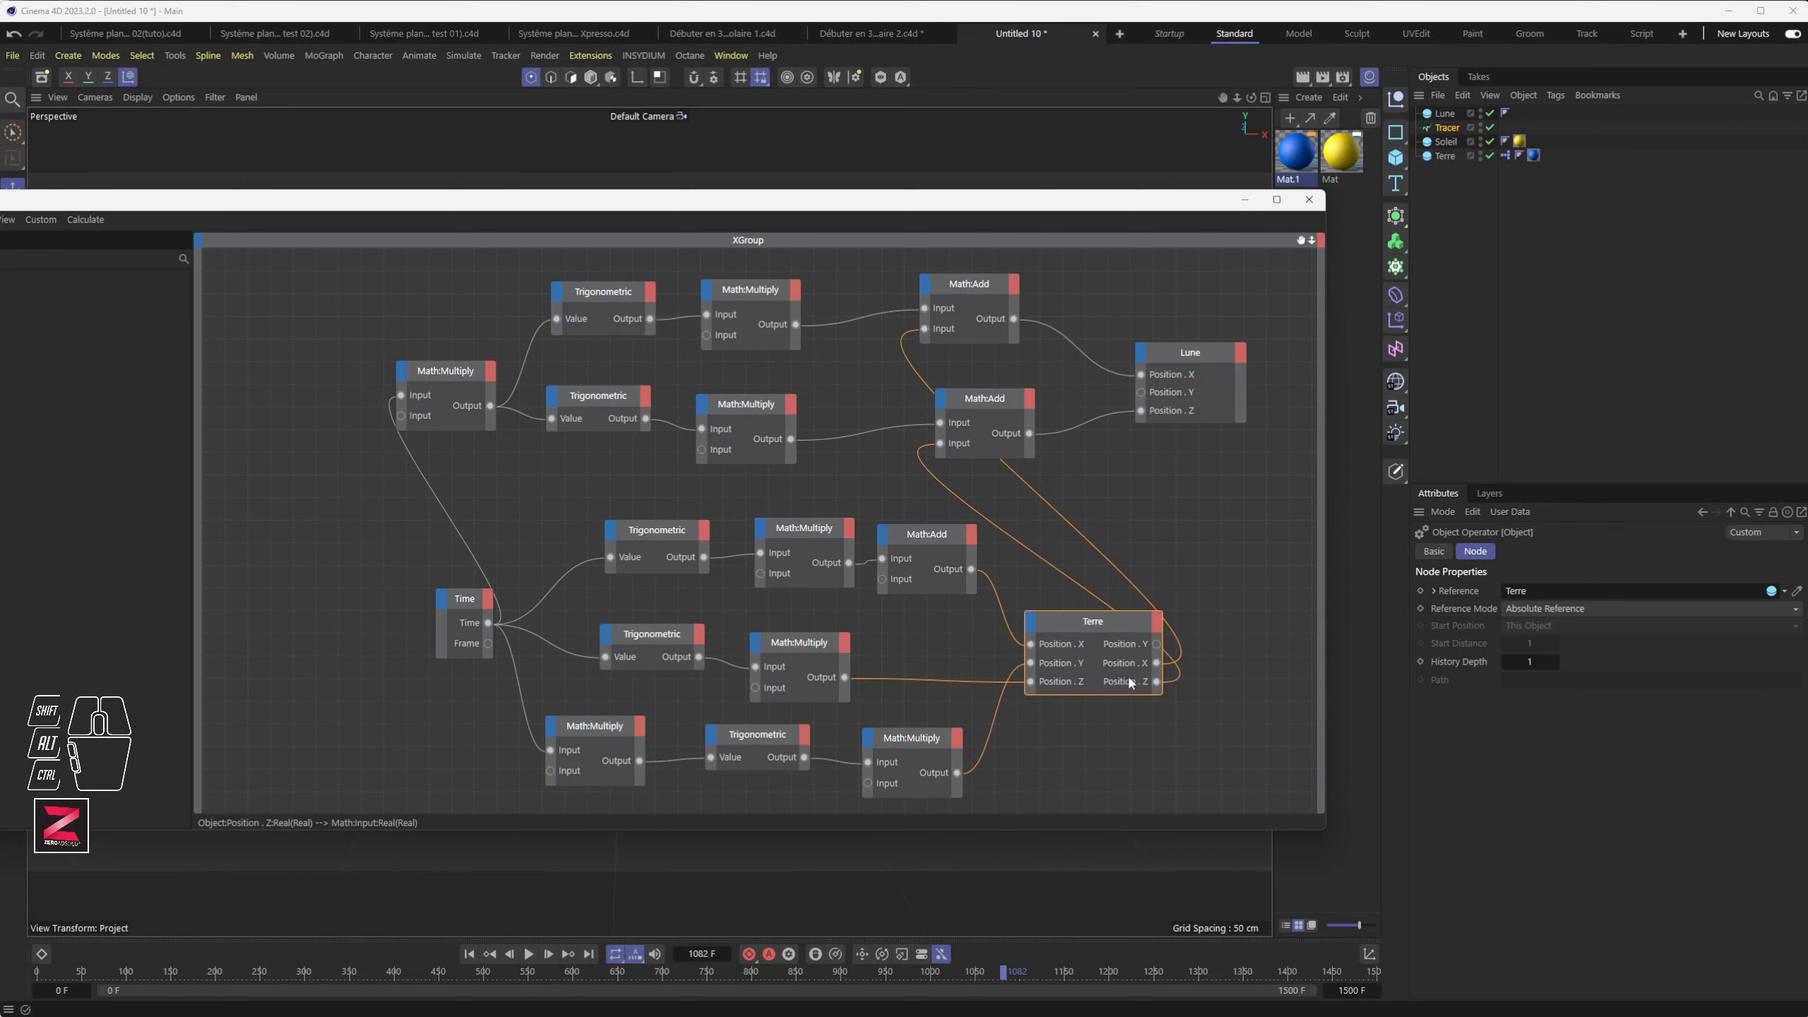
{"action": "mouse_move", "coordinate": [1128, 642]}
{"action": "left_mouse_down"}
{"action": "mouse_move", "coordinate": [1134, 671]}
{"action": "mouse_move", "coordinate": [1127, 659]}
{"action": "left_mouse_up"}
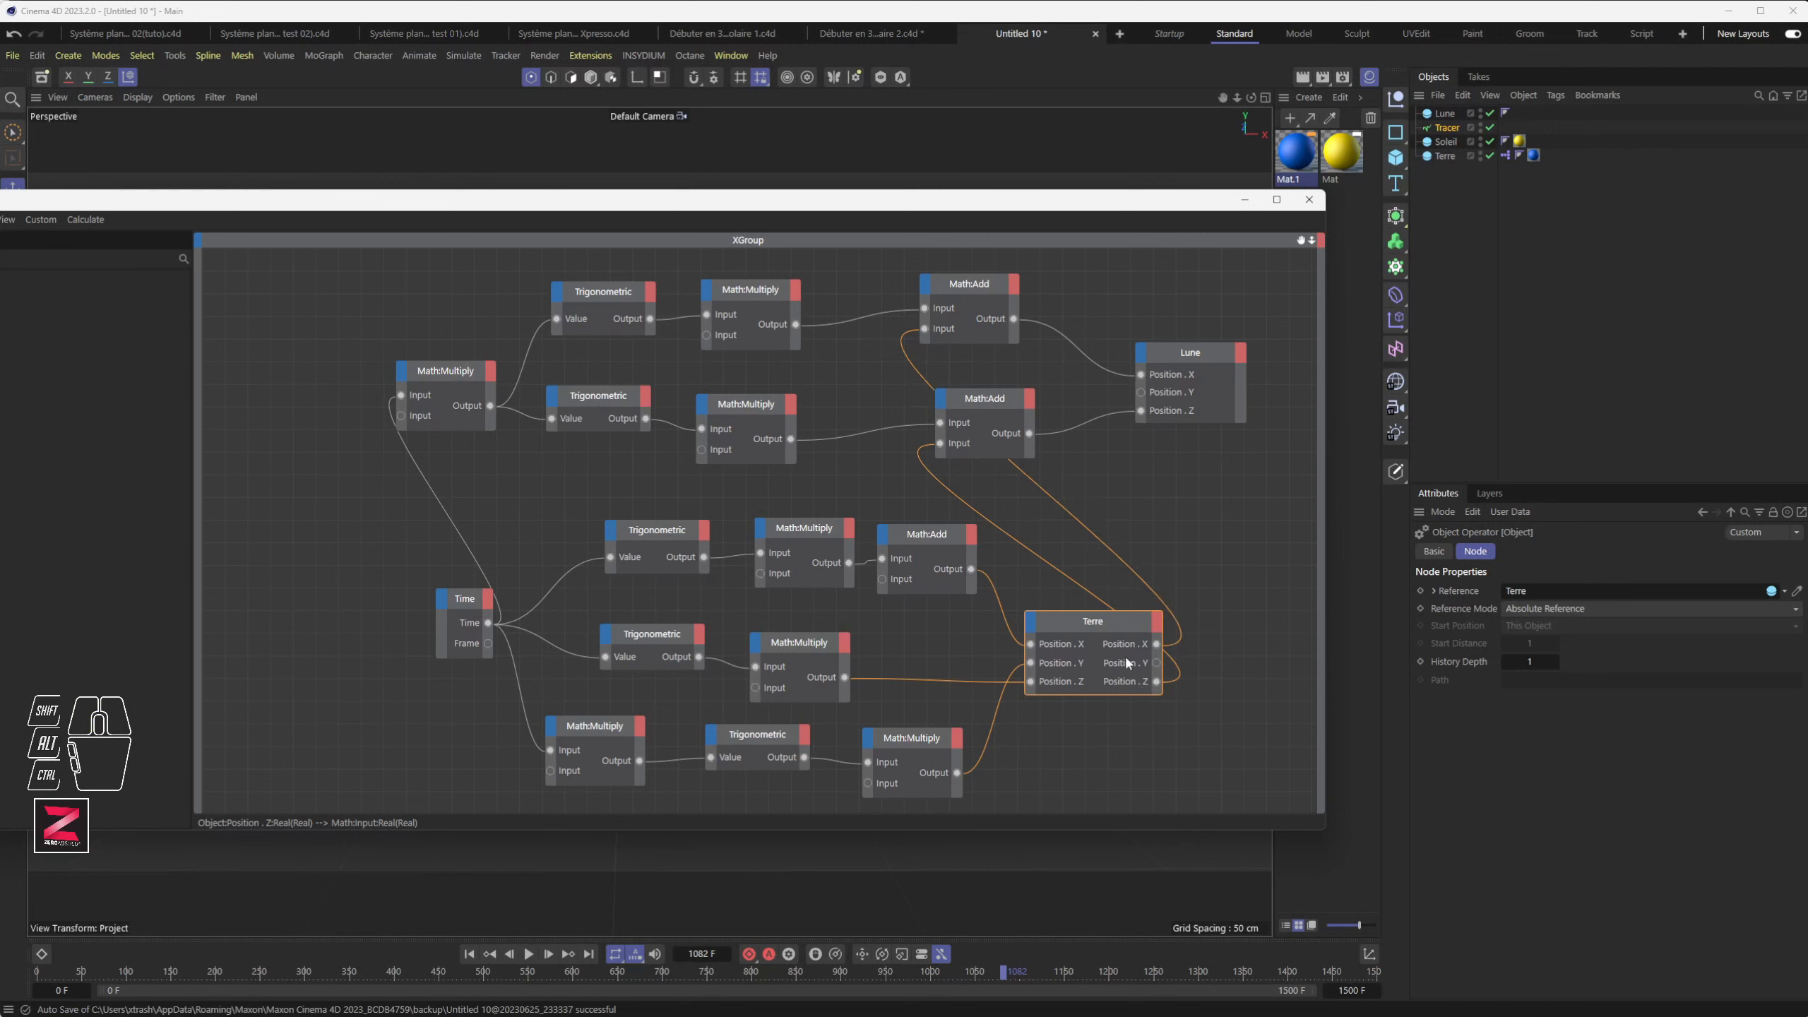
Step: Connect Terre's Position Y output to Lune's Position Y input and shift the Lune node slightly right
{"action": "left_click_drag", "start_coordinate": [1156, 663], "coordinate": [1156, 665]}
{"action": "left_click_drag", "start_coordinate": [1120, 492], "coordinate": [1141, 399]}
{"action": "left_click_drag", "start_coordinate": [1156, 663], "coordinate": [1234, 361]}
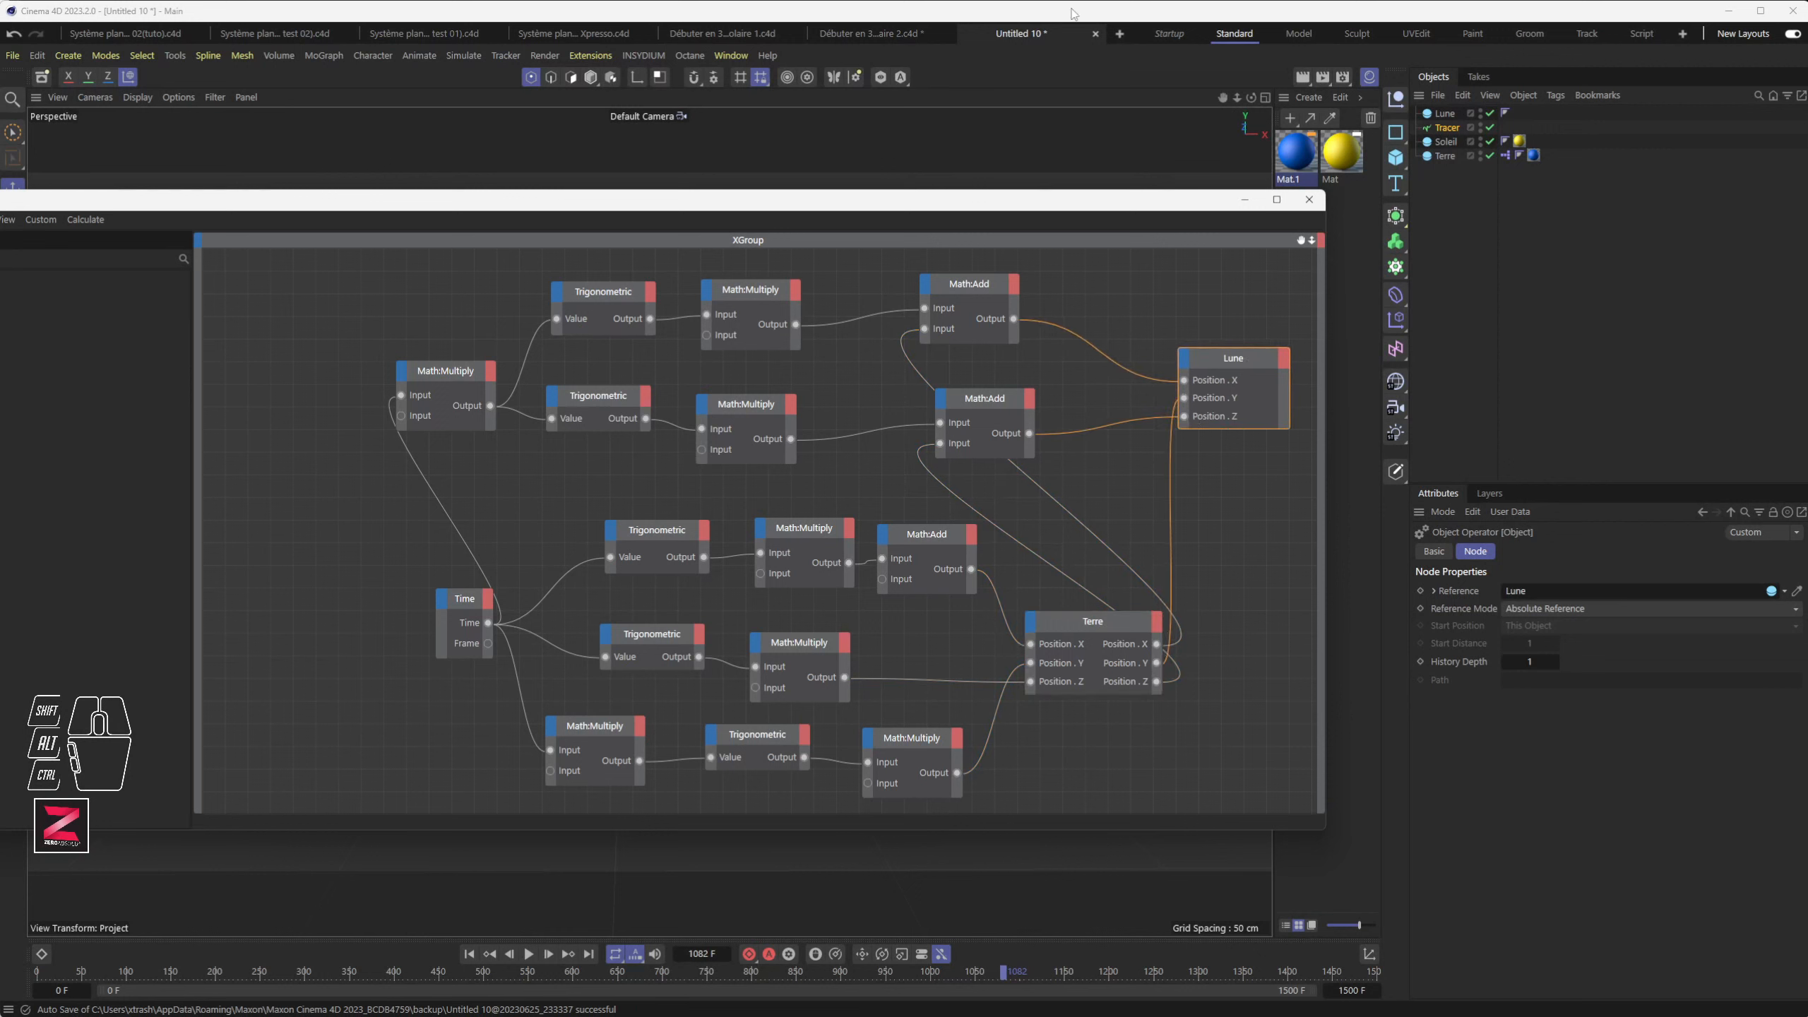
Step: Replay the animation from the first frame, examine the traced orbits edge-on and from above, and stop playback with the XPresso Editor closed
{"action": "left_click", "coordinate": [1245, 199]}
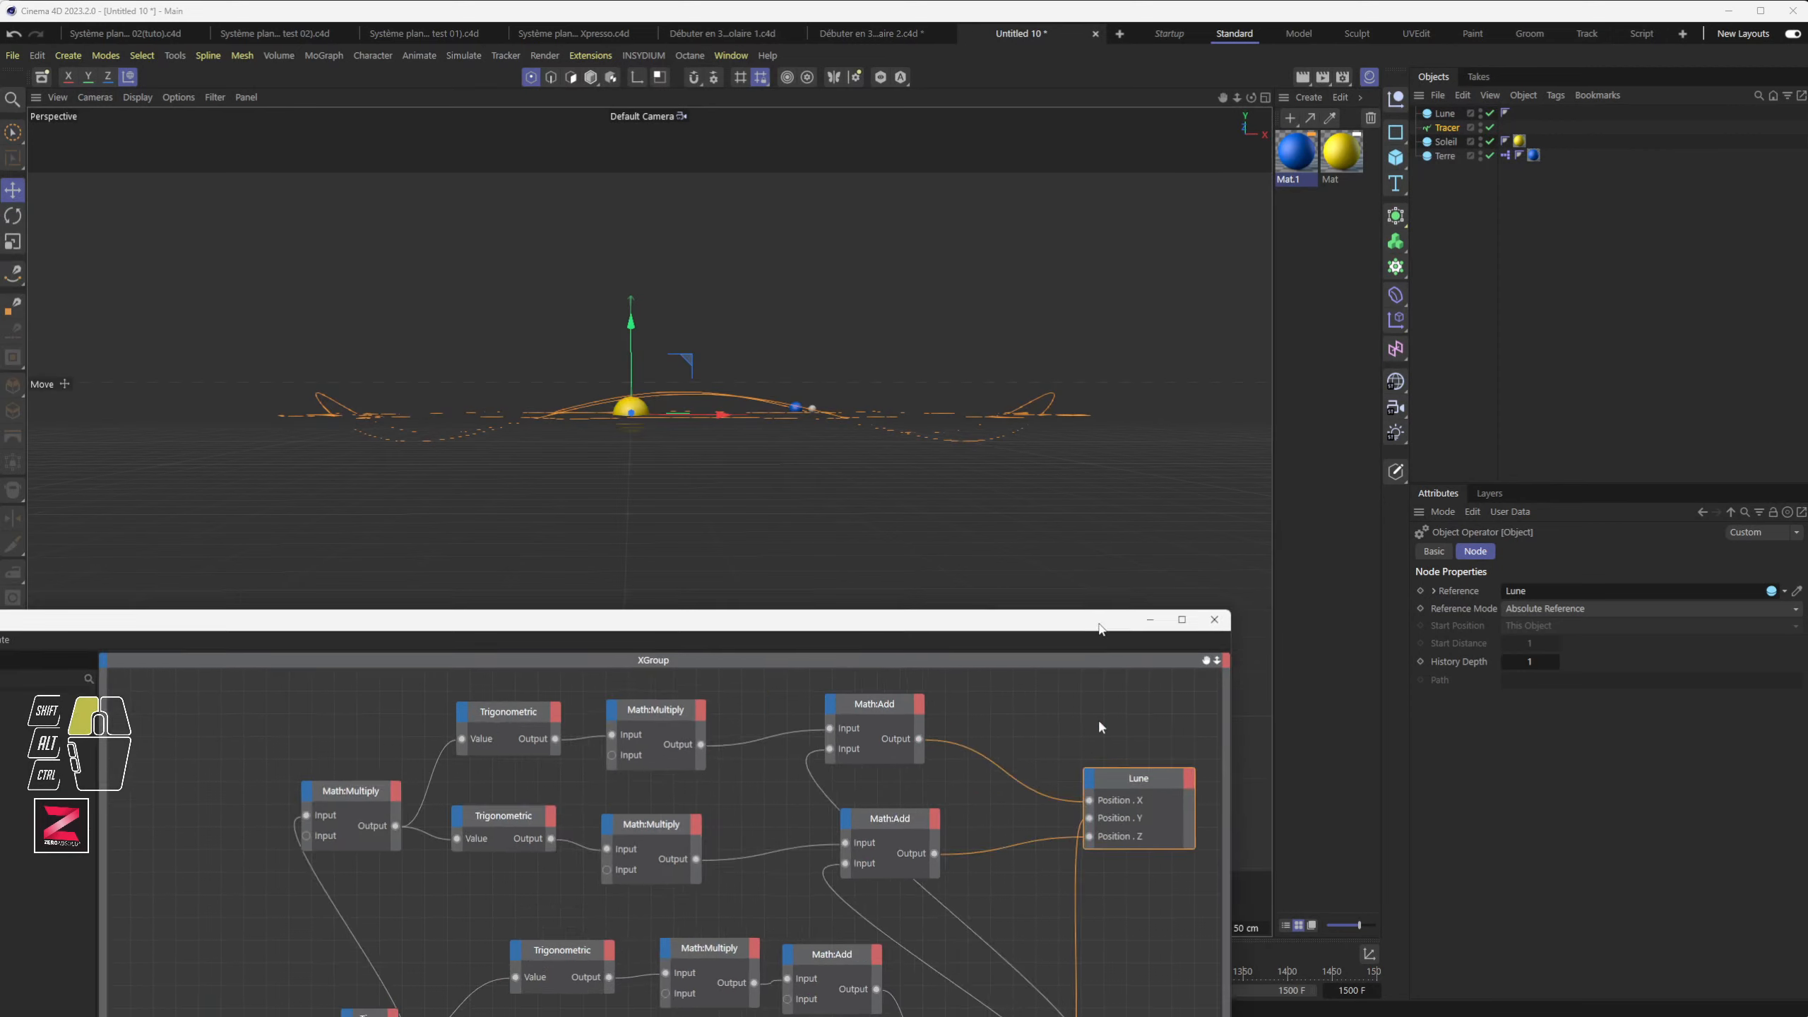
{"action": "left_click", "coordinate": [486, 954]}
{"action": "left_click", "coordinate": [528, 953]}
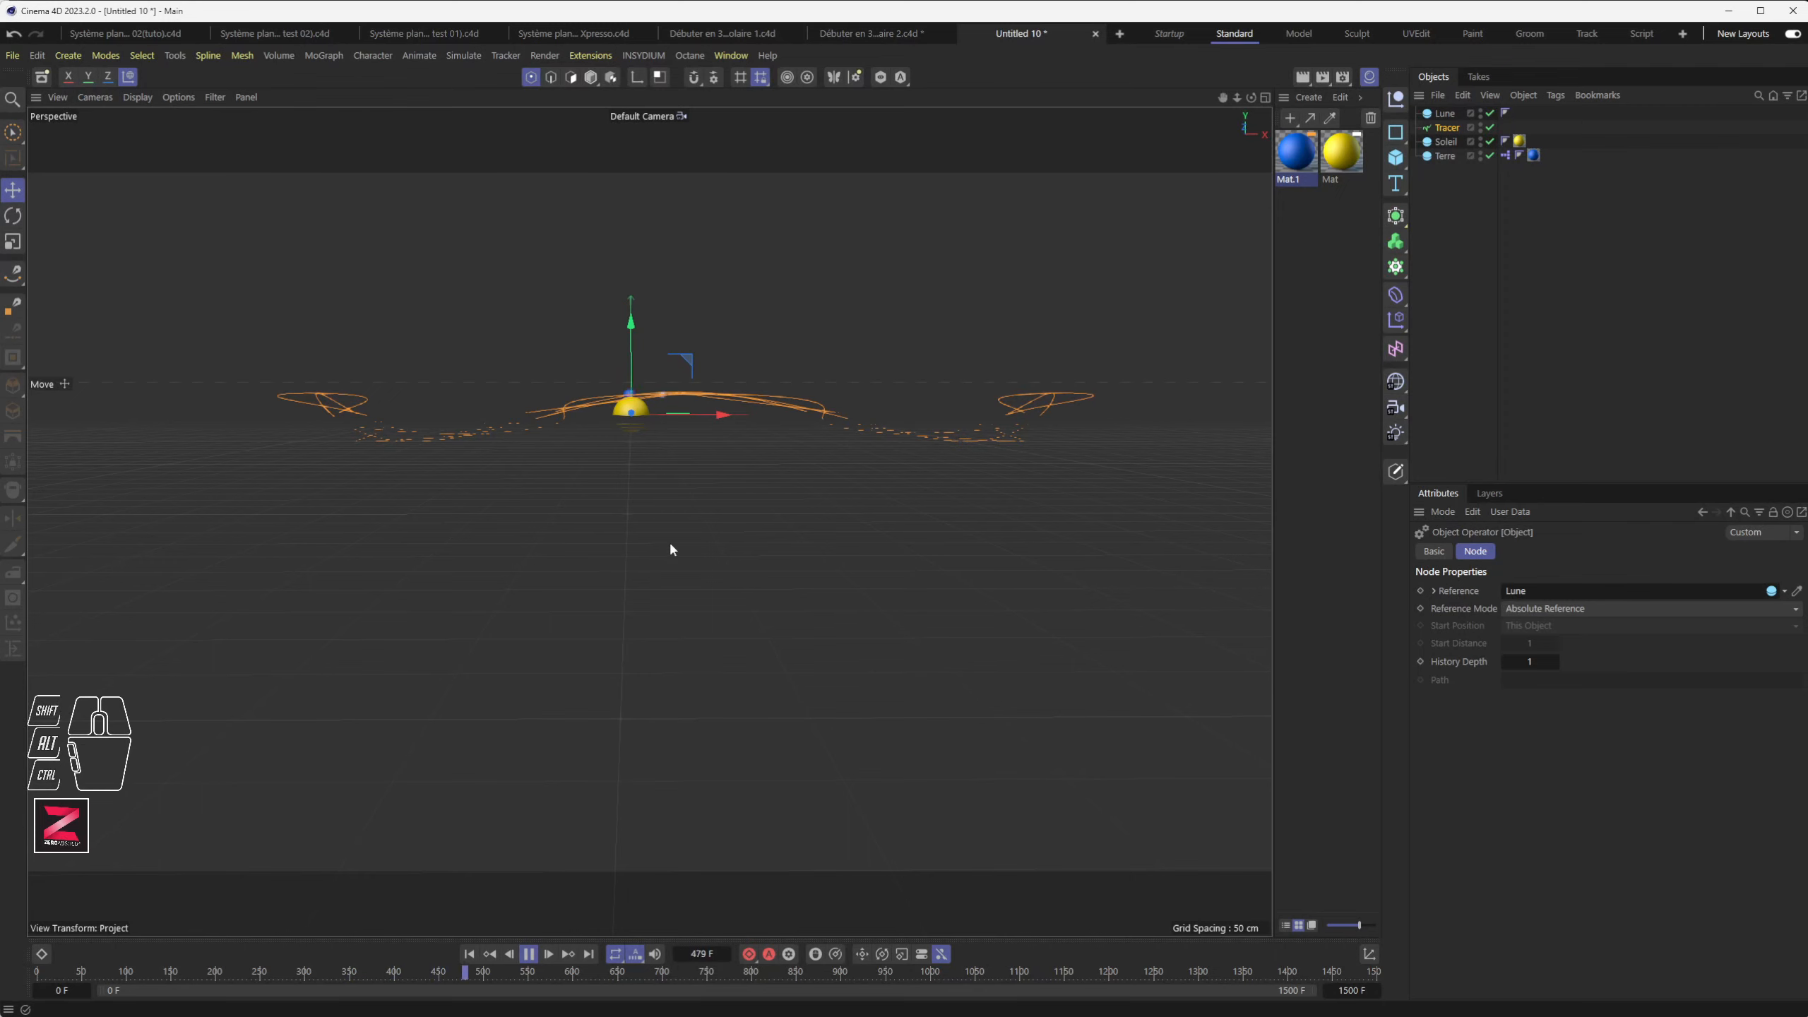
{"action": "left_click_drag", "start_coordinate": [684, 486], "coordinate": [688, 665], "text": "alt"}
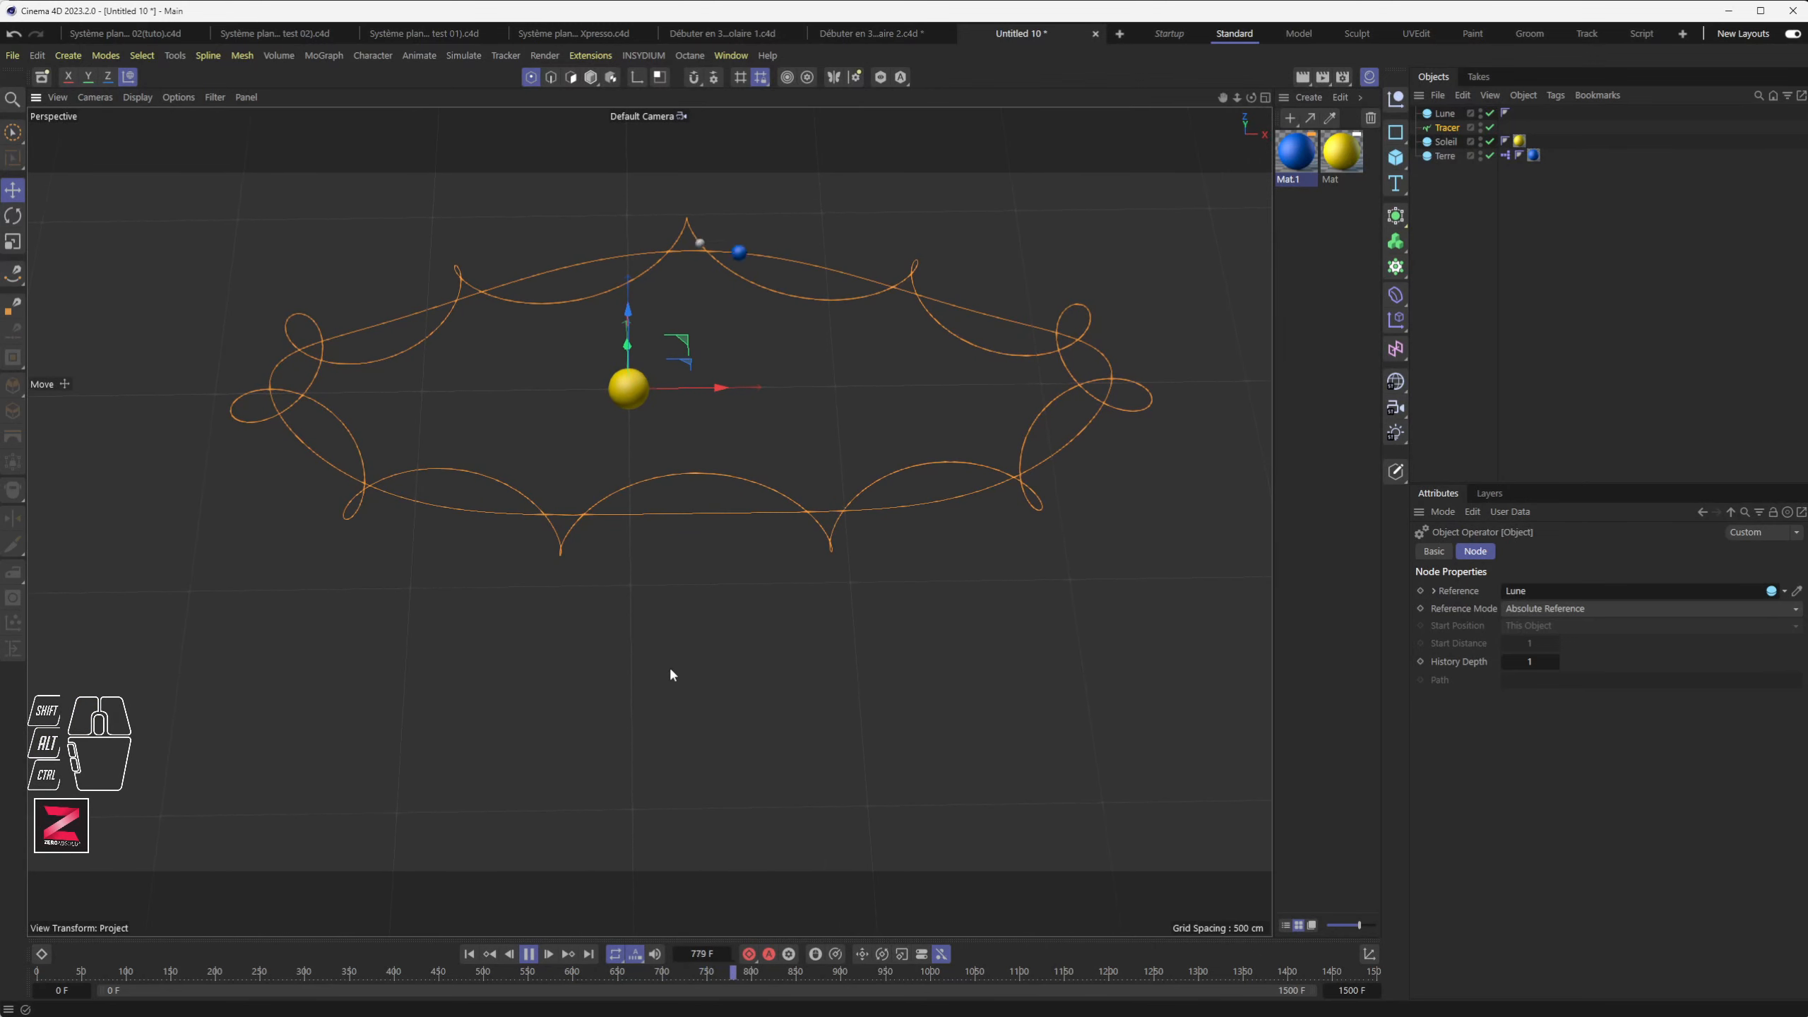
{"action": "scroll", "coordinate": [701, 641], "scroll_direction": "down", "scroll_amount": 3}
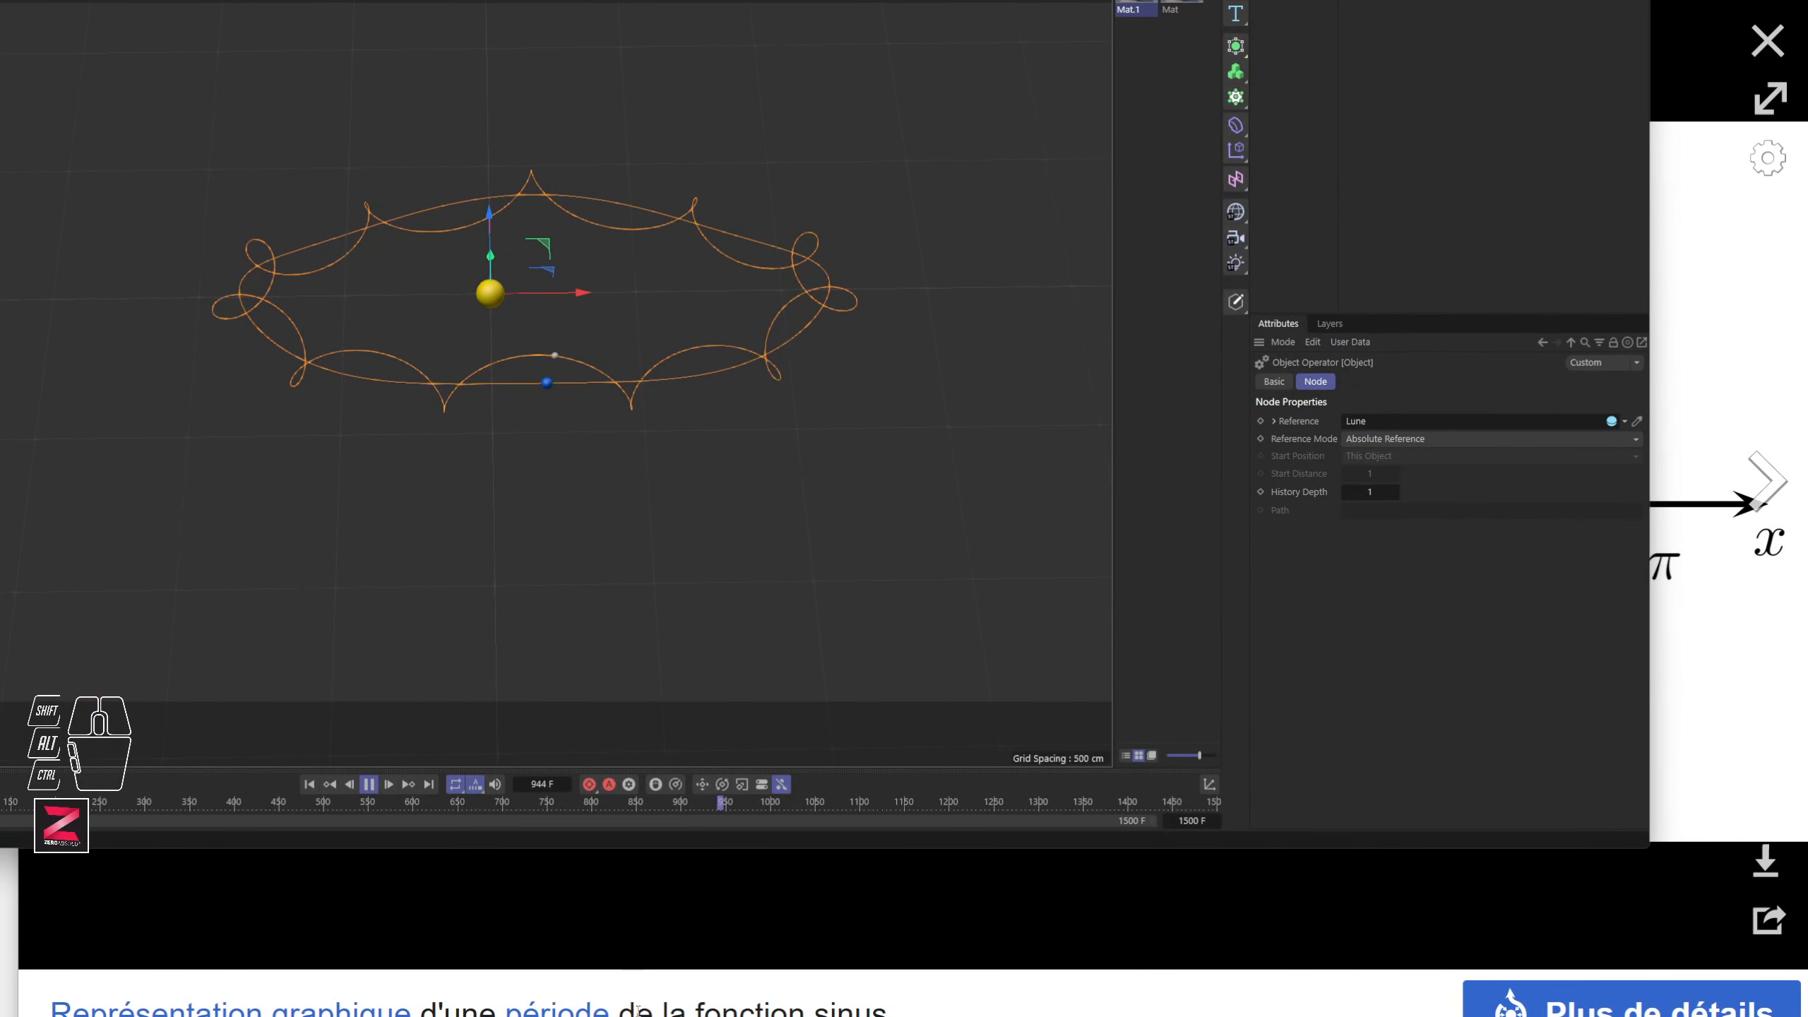
{"action": "left_click_drag", "start_coordinate": [665, 1015], "coordinate": [632, 488]}
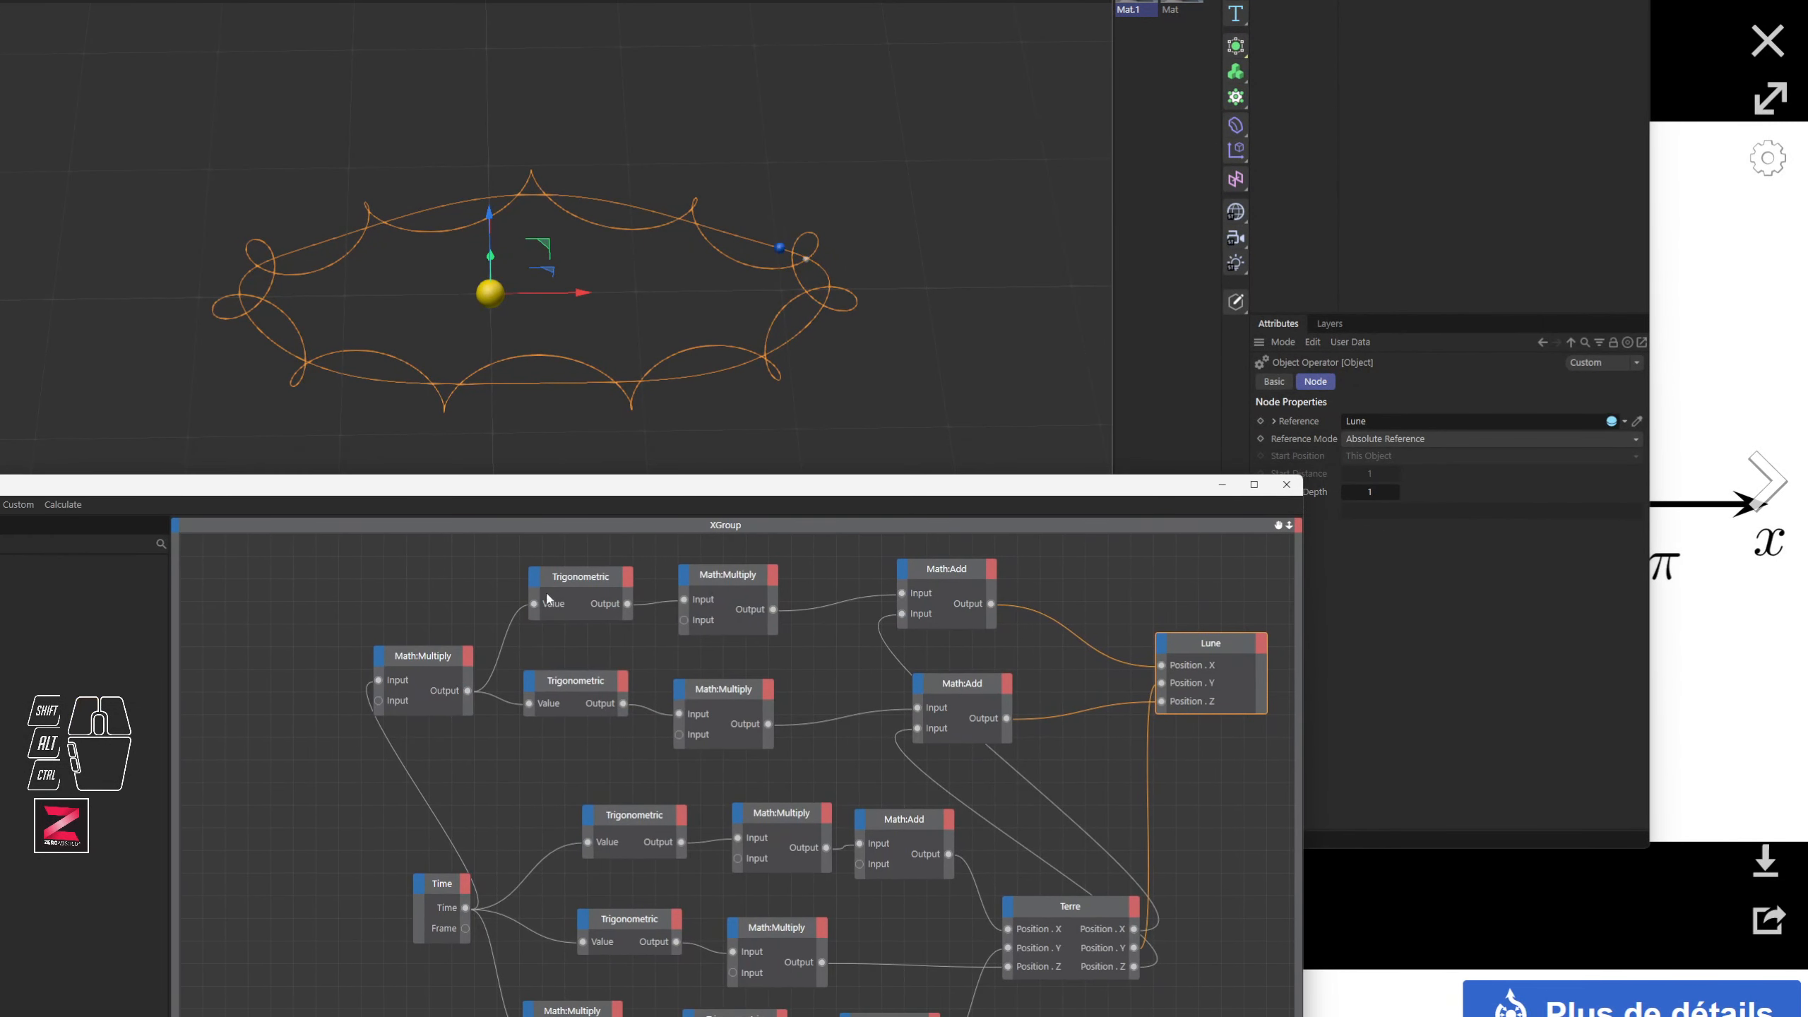
{"action": "left_click", "coordinate": [1286, 484]}
{"action": "key", "text": "F8"}
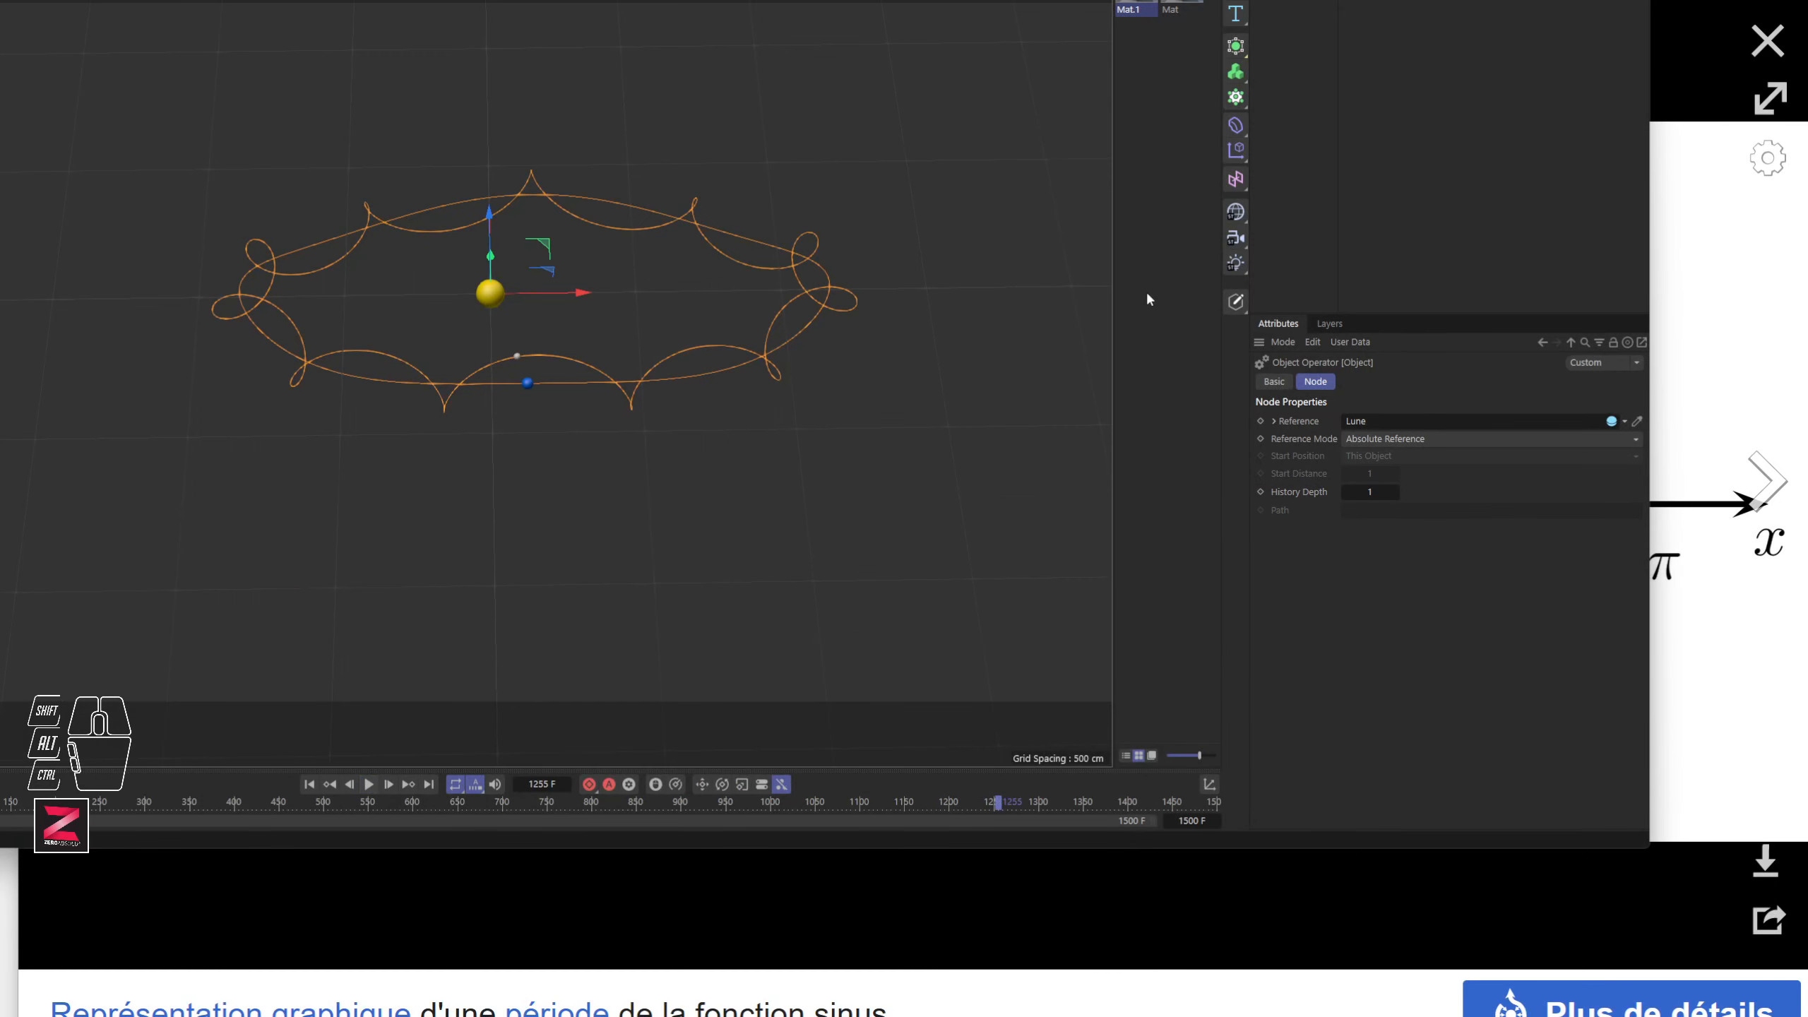
Step: Duplicate the Terre sphere and rename the copy Mars
{"action": "left_click", "coordinate": [527, 384]}
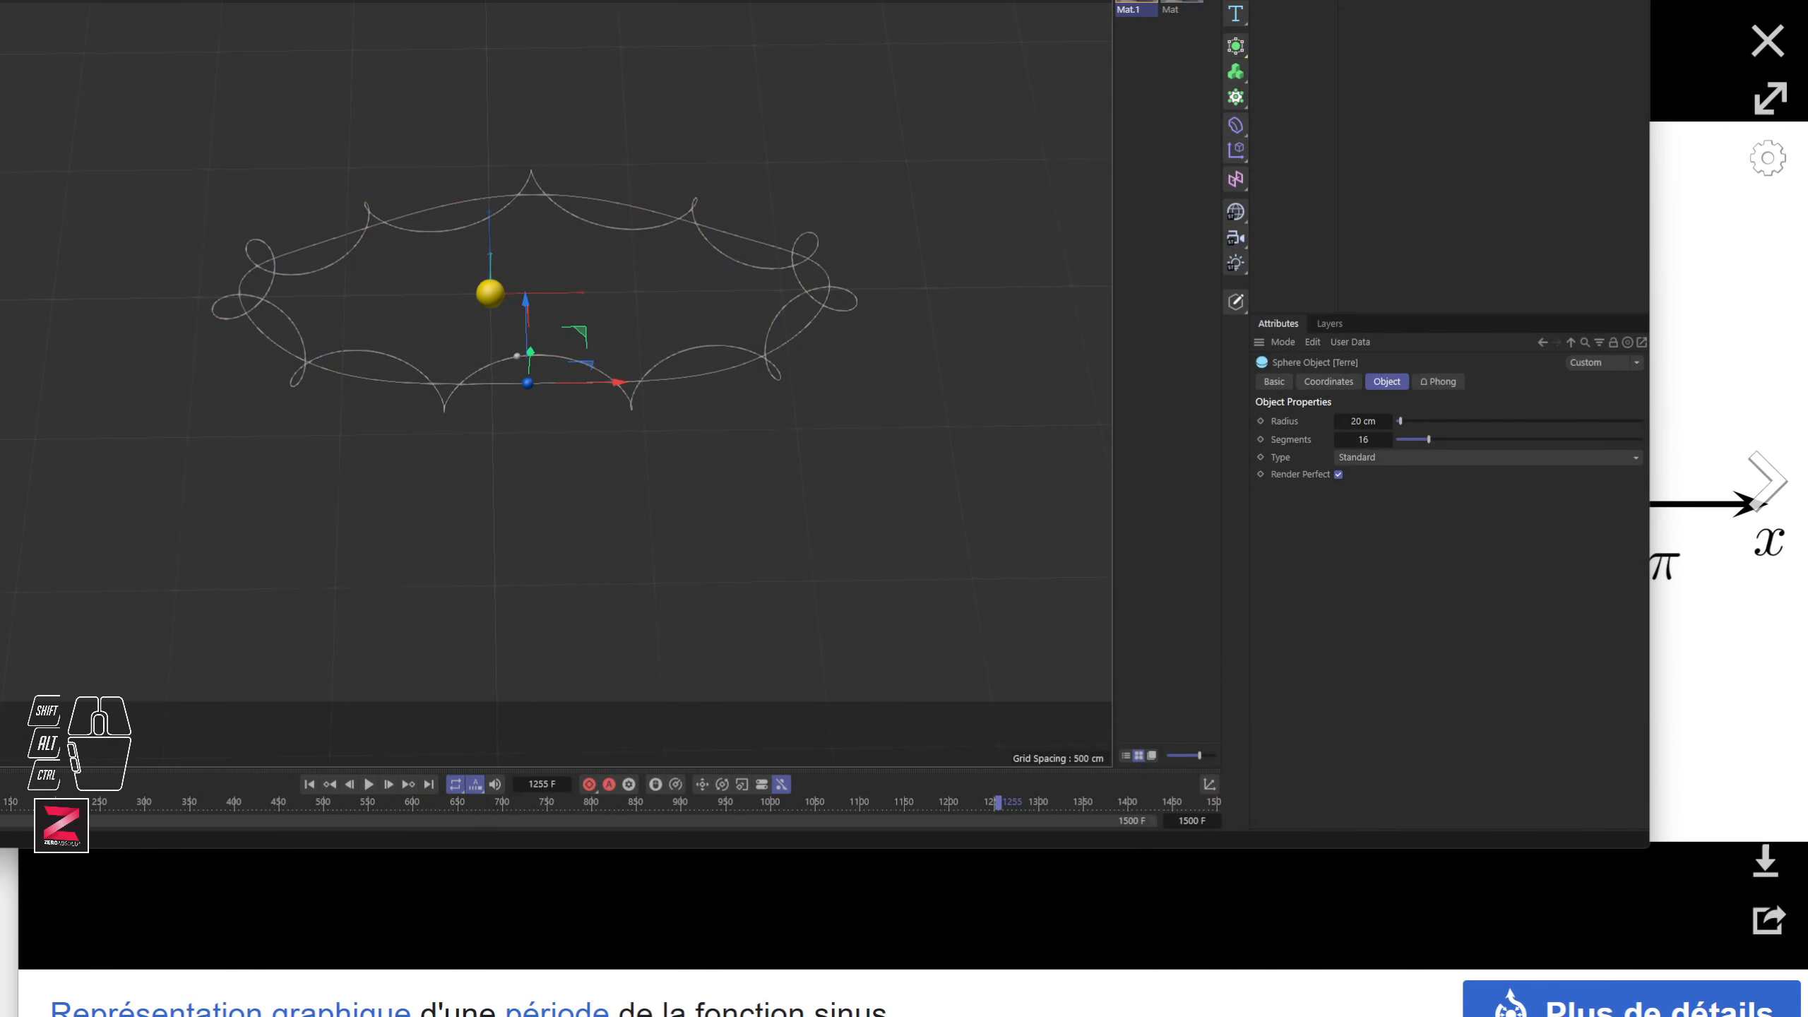
{"action": "left_click_drag", "start_coordinate": [1299, 16], "coordinate": [1300, 43], "text": "ctrl"}
{"action": "double_click", "coordinate": [1289, 4]}
{"action": "type", "text": "Ma"}
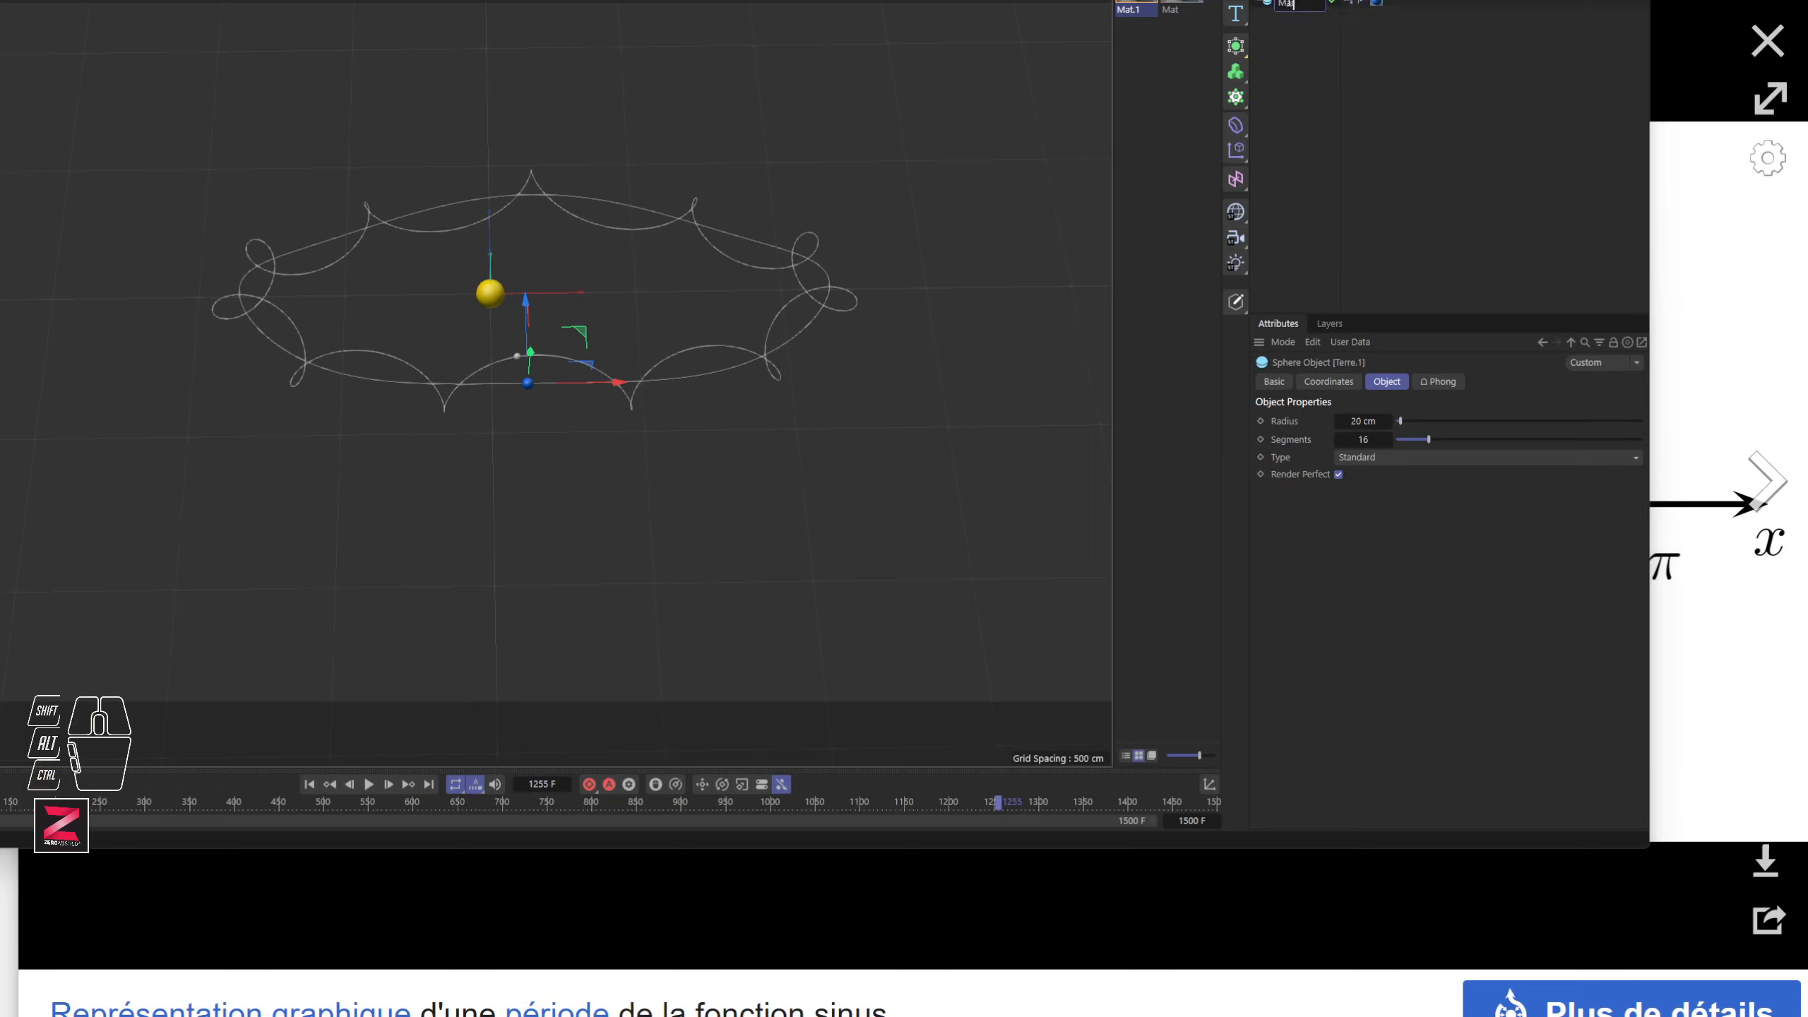
{"action": "type", "text": "rs"}
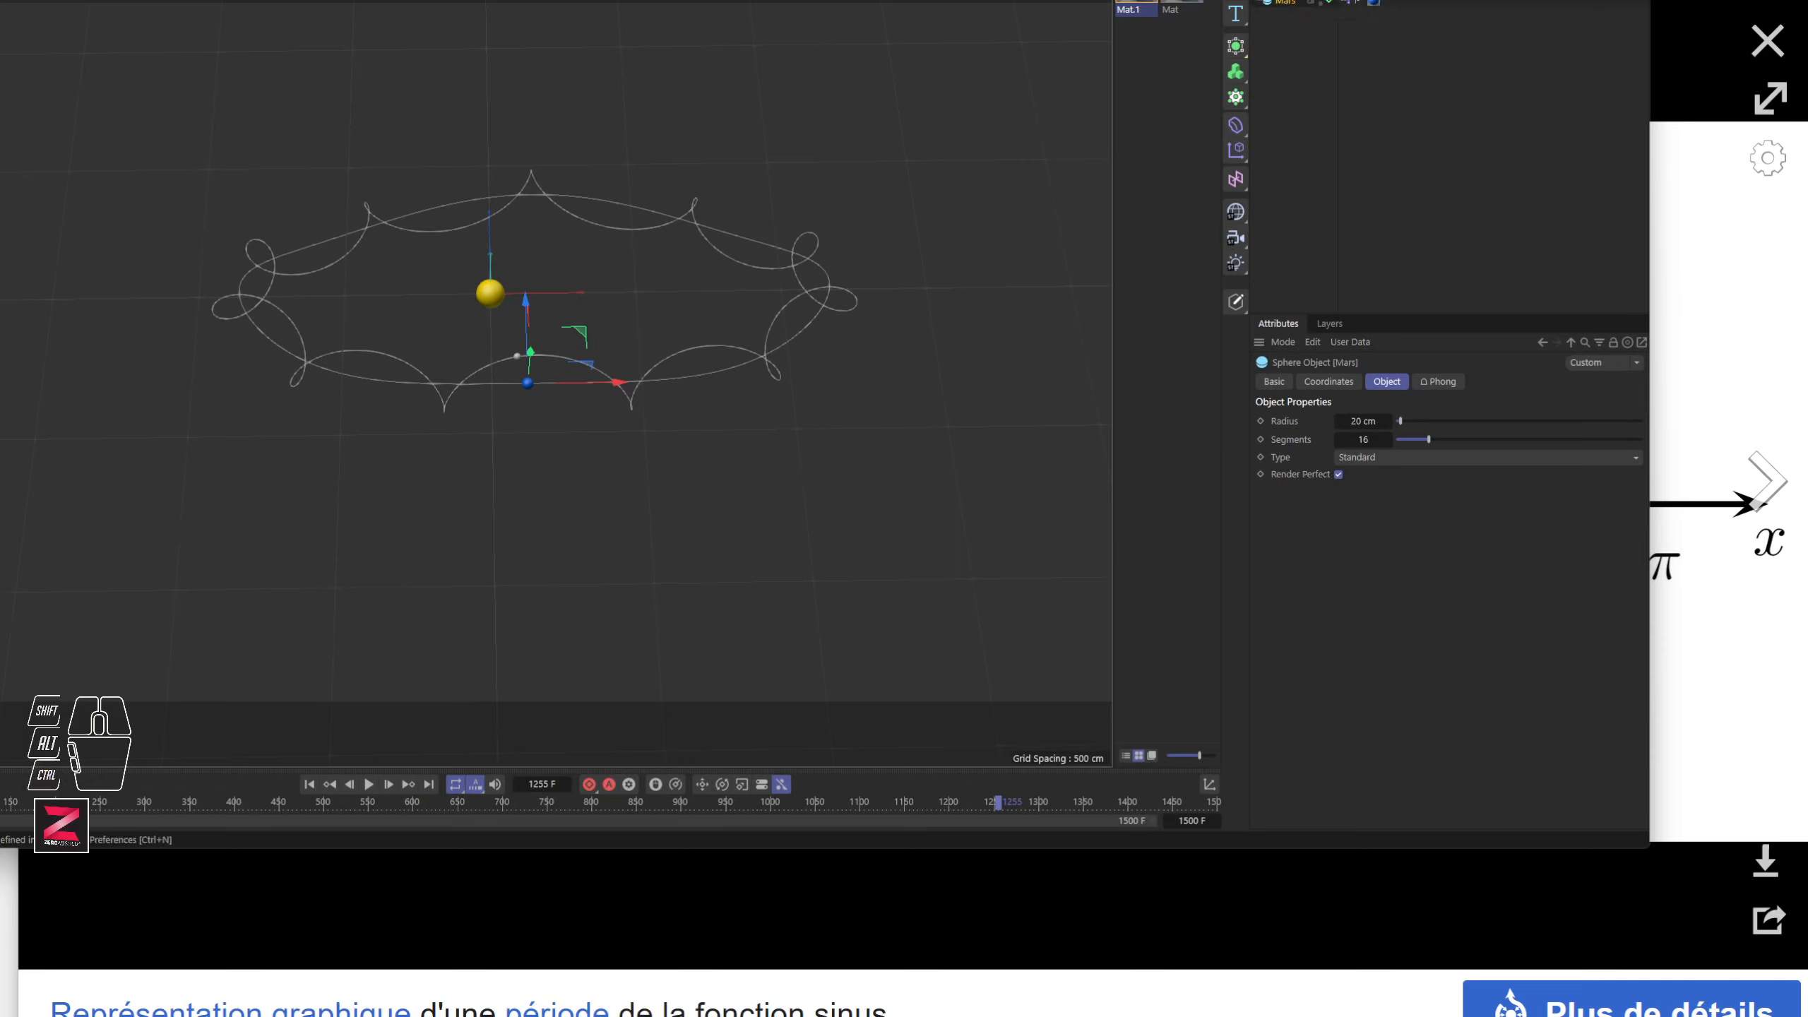
Step: Create a new material and set its color to red with hue 0°, saturation 100% and value 96%
{"action": "double_click", "coordinate": [1161, 36]}
{"action": "left_click_drag", "start_coordinate": [1441, 550], "coordinate": [1398, 550]}
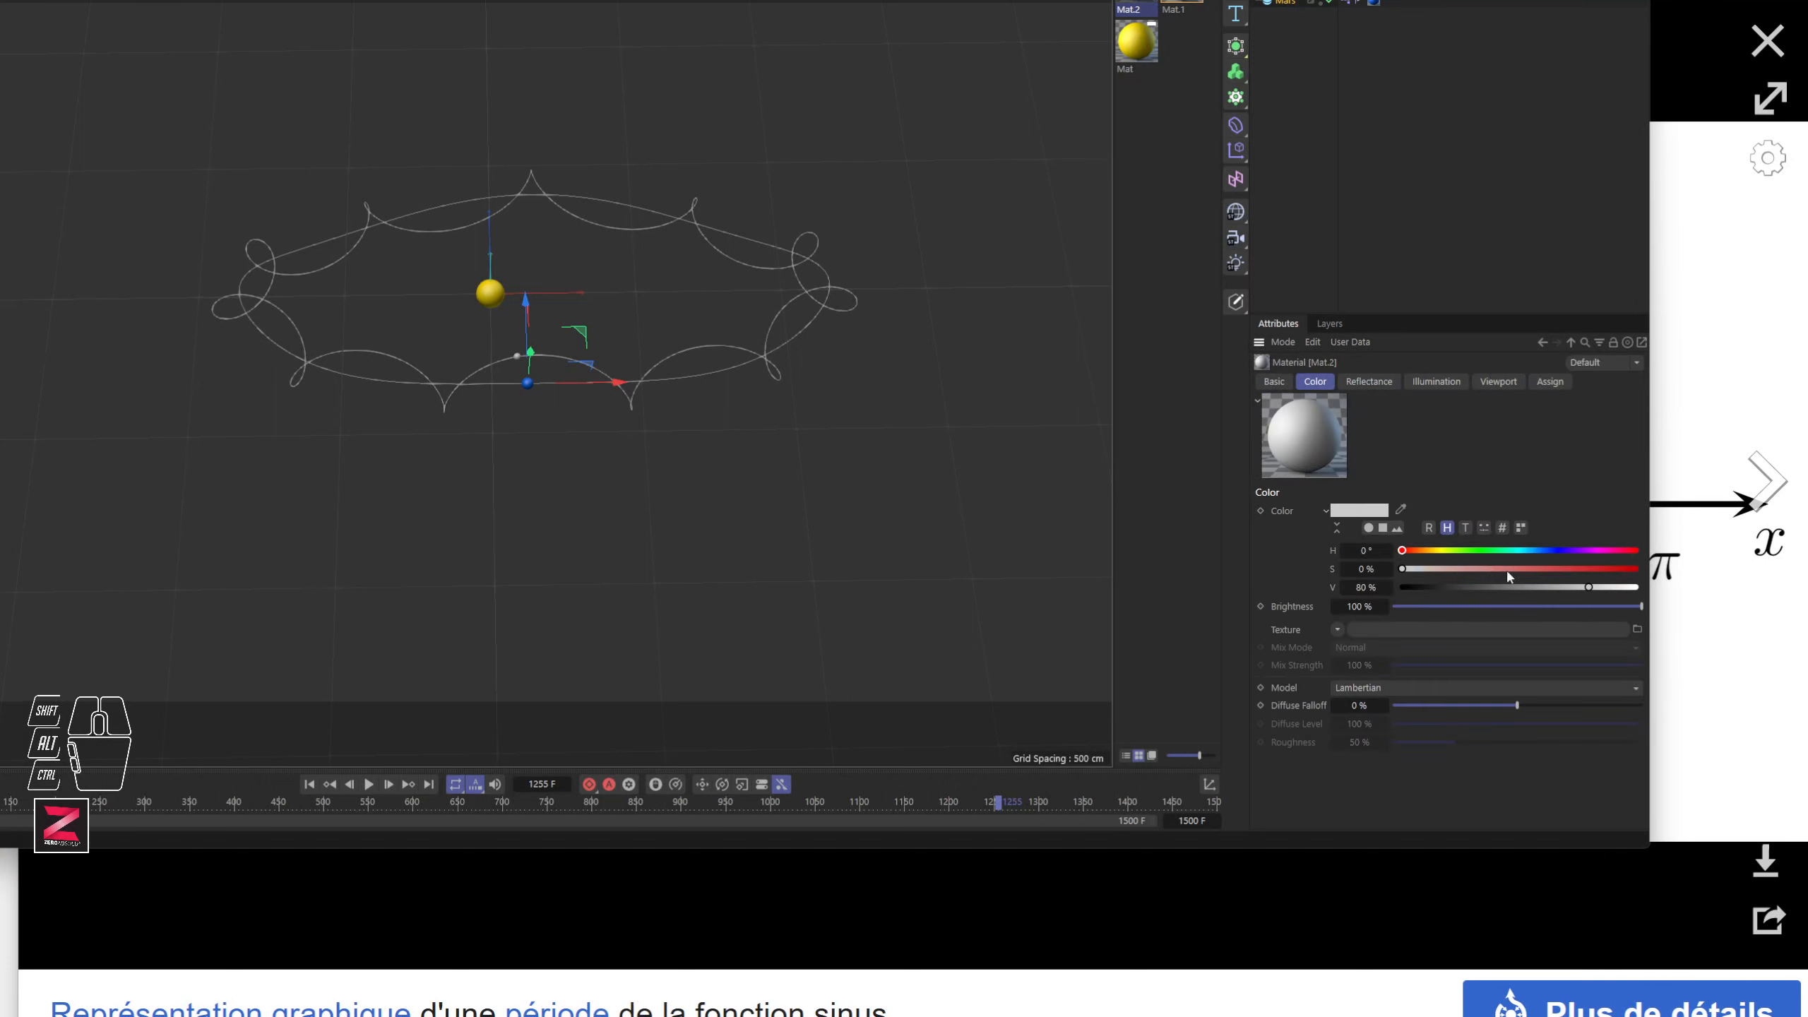
{"action": "left_click_drag", "start_coordinate": [1509, 570], "coordinate": [1630, 588]}
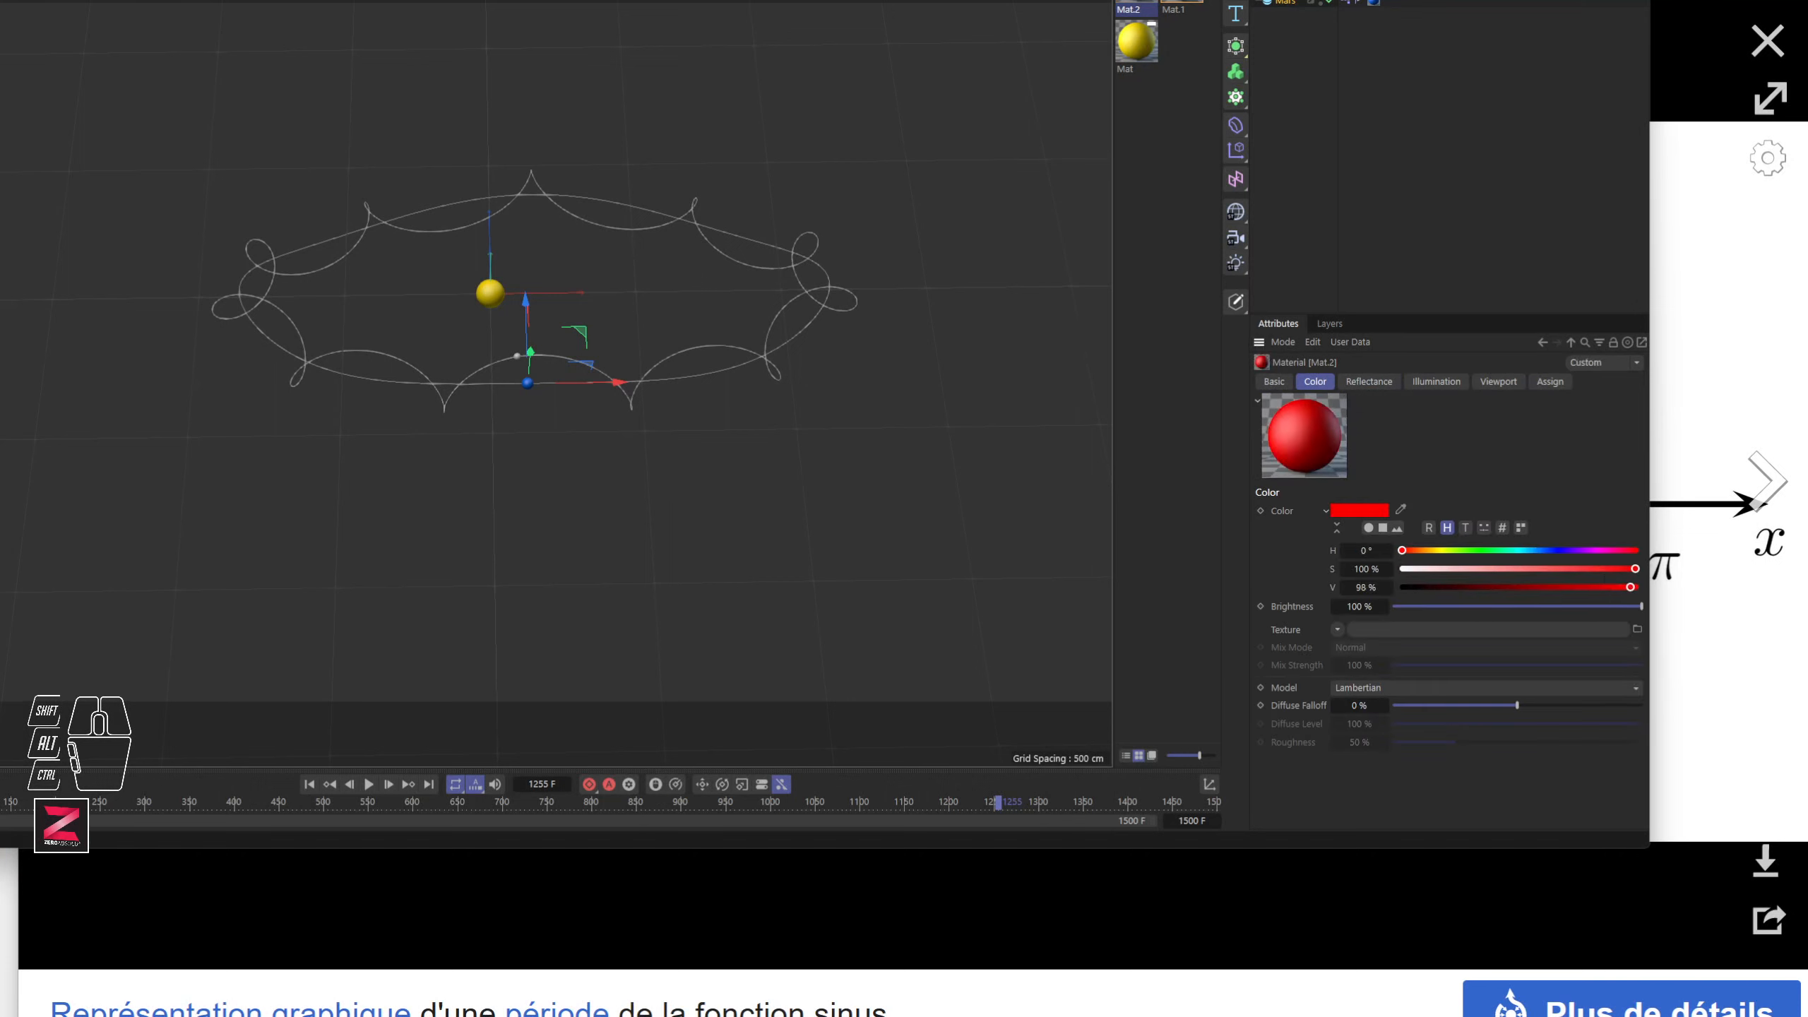
Step: Apply the red material to Mars and delete the blue material tag inherited from Terre
{"action": "left_click_drag", "start_coordinate": [1137, 39], "coordinate": [1296, 11]}
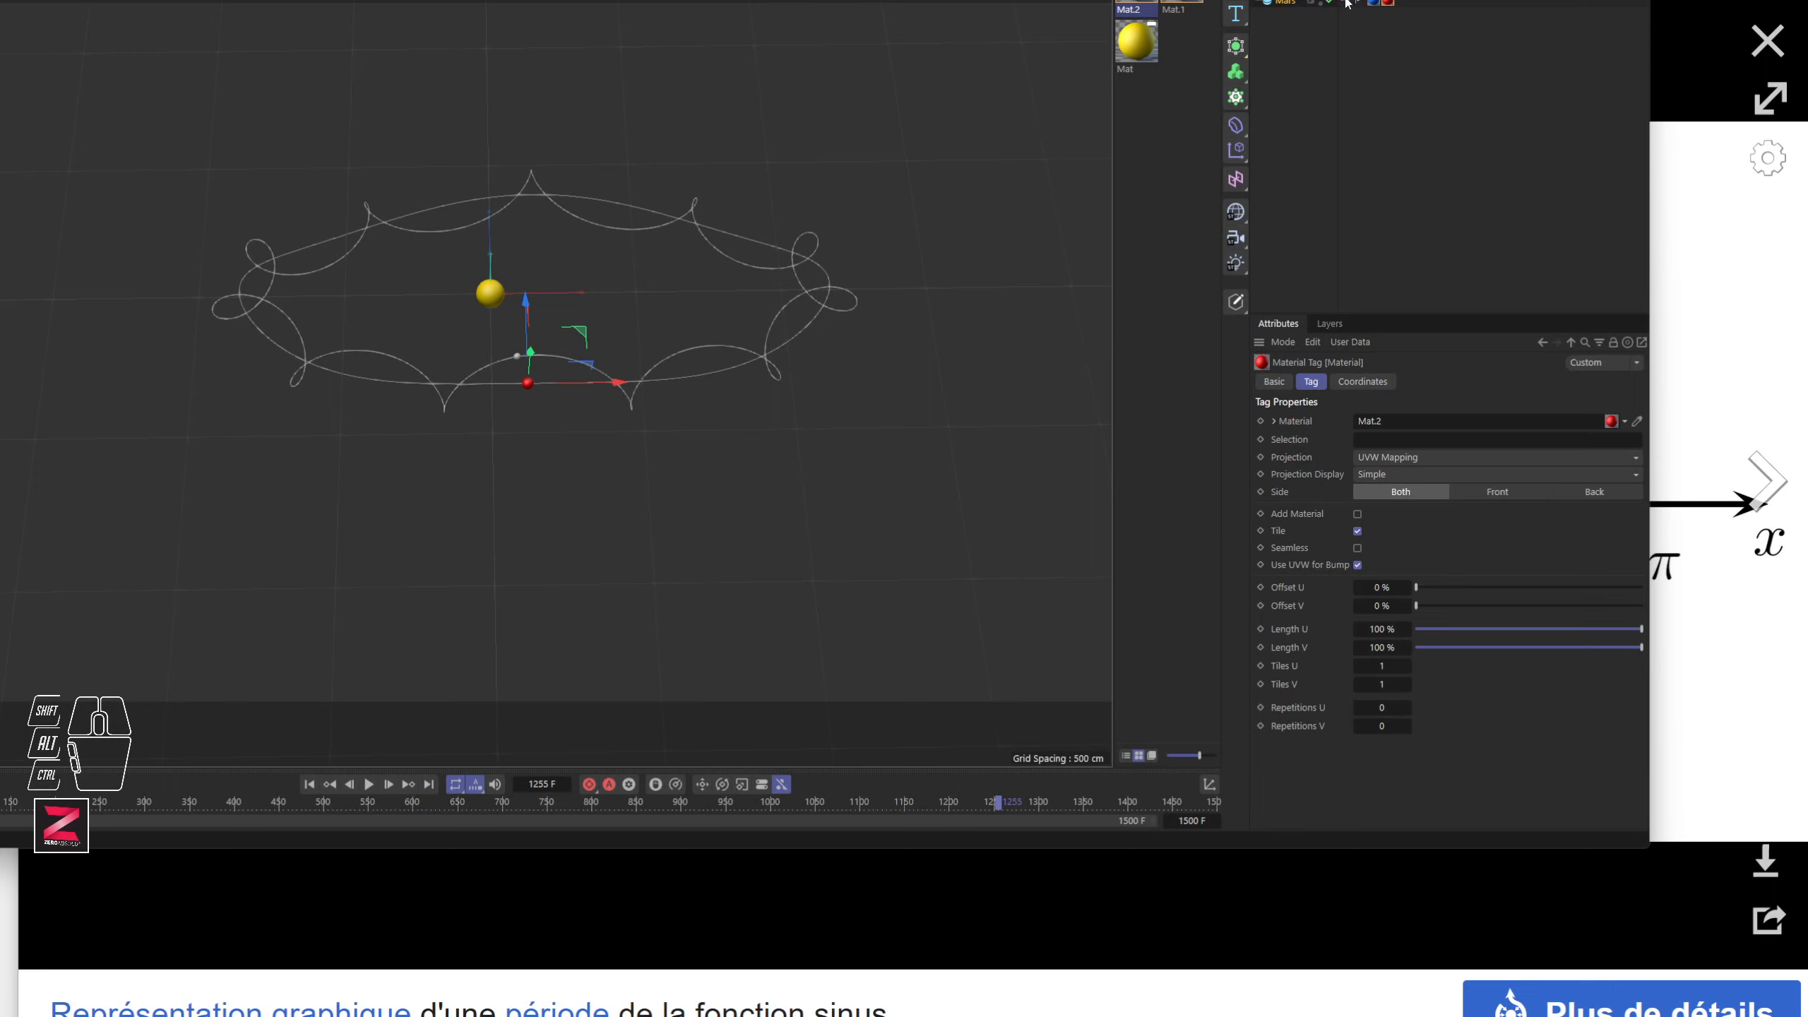
{"action": "left_click", "coordinate": [1373, 3]}
{"action": "key", "text": "Delete"}
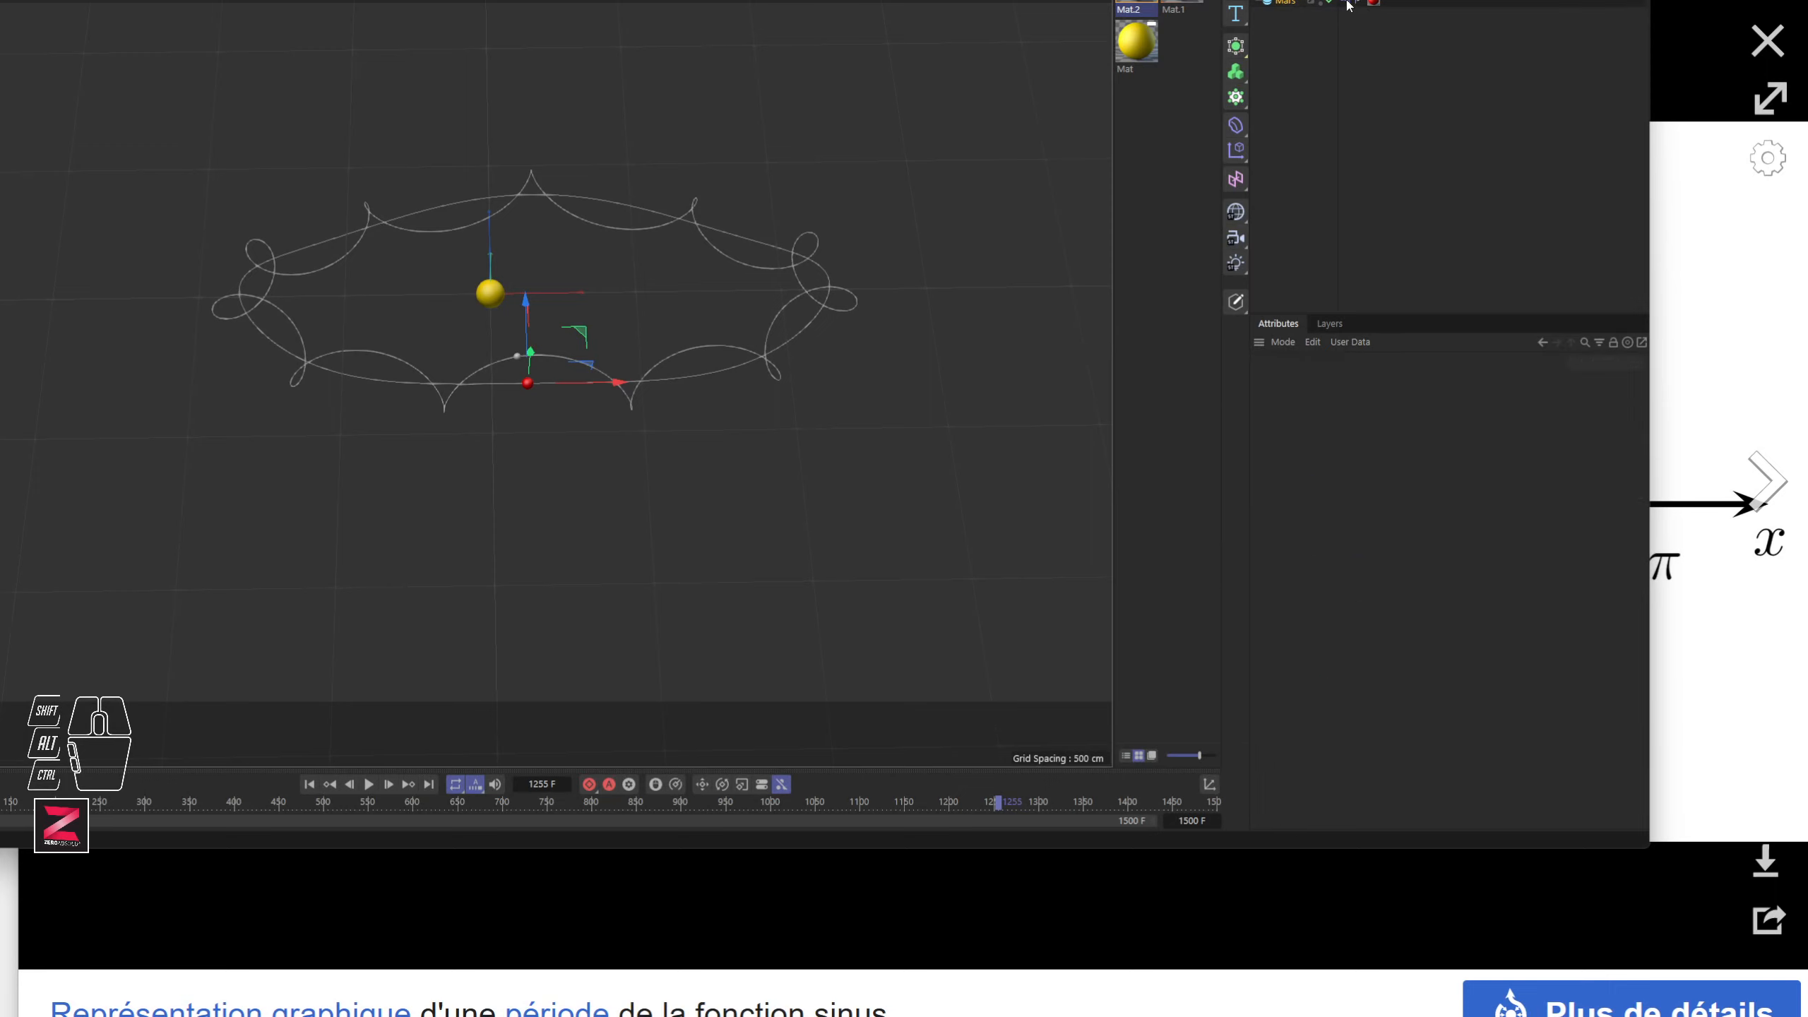
Step: Open Mars's XPresso graph and delete the Lune node together with the Math and Trigonometric nodes that drive it
{"action": "double_click", "coordinate": [1348, 3]}
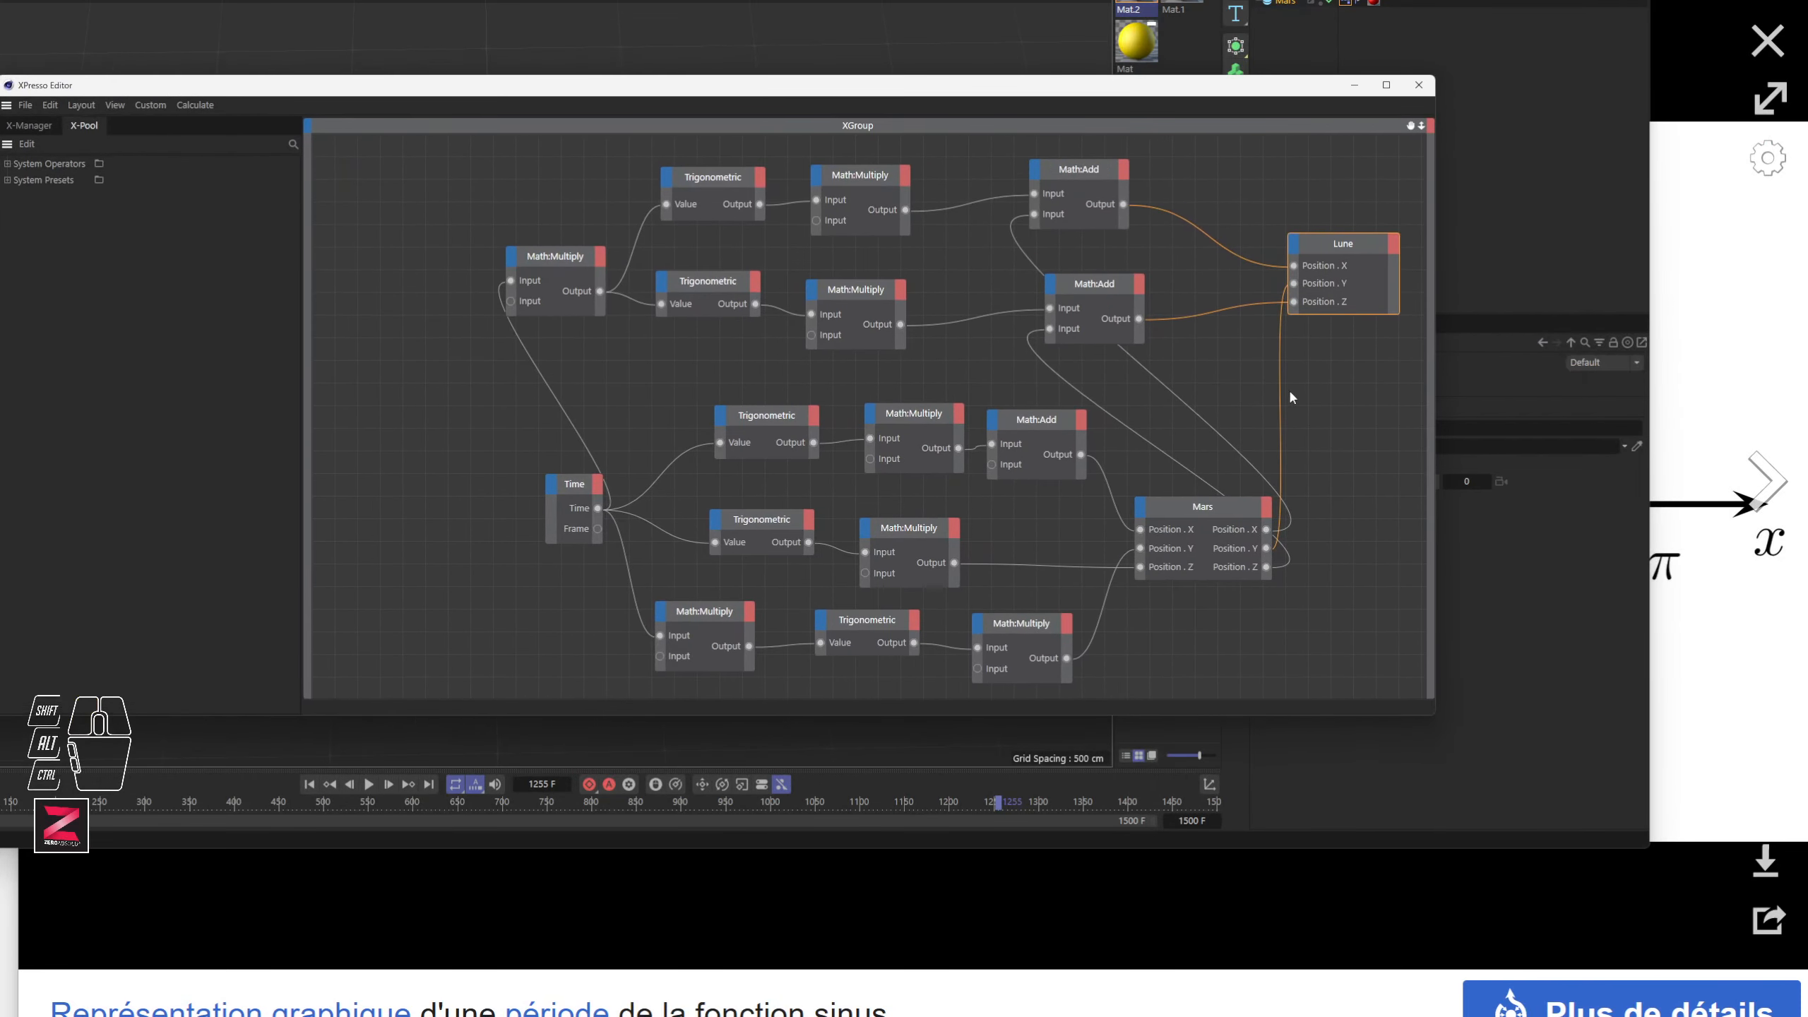
{"action": "left_click_drag", "start_coordinate": [1320, 255], "coordinate": [1328, 225]}
{"action": "mouse_move", "coordinate": [1215, 513]}
{"action": "left_mouse_down"}
{"action": "mouse_move", "coordinate": [1245, 507]}
{"action": "mouse_move", "coordinate": [1214, 561]}
{"action": "mouse_move", "coordinate": [1225, 490]}
{"action": "left_mouse_up"}
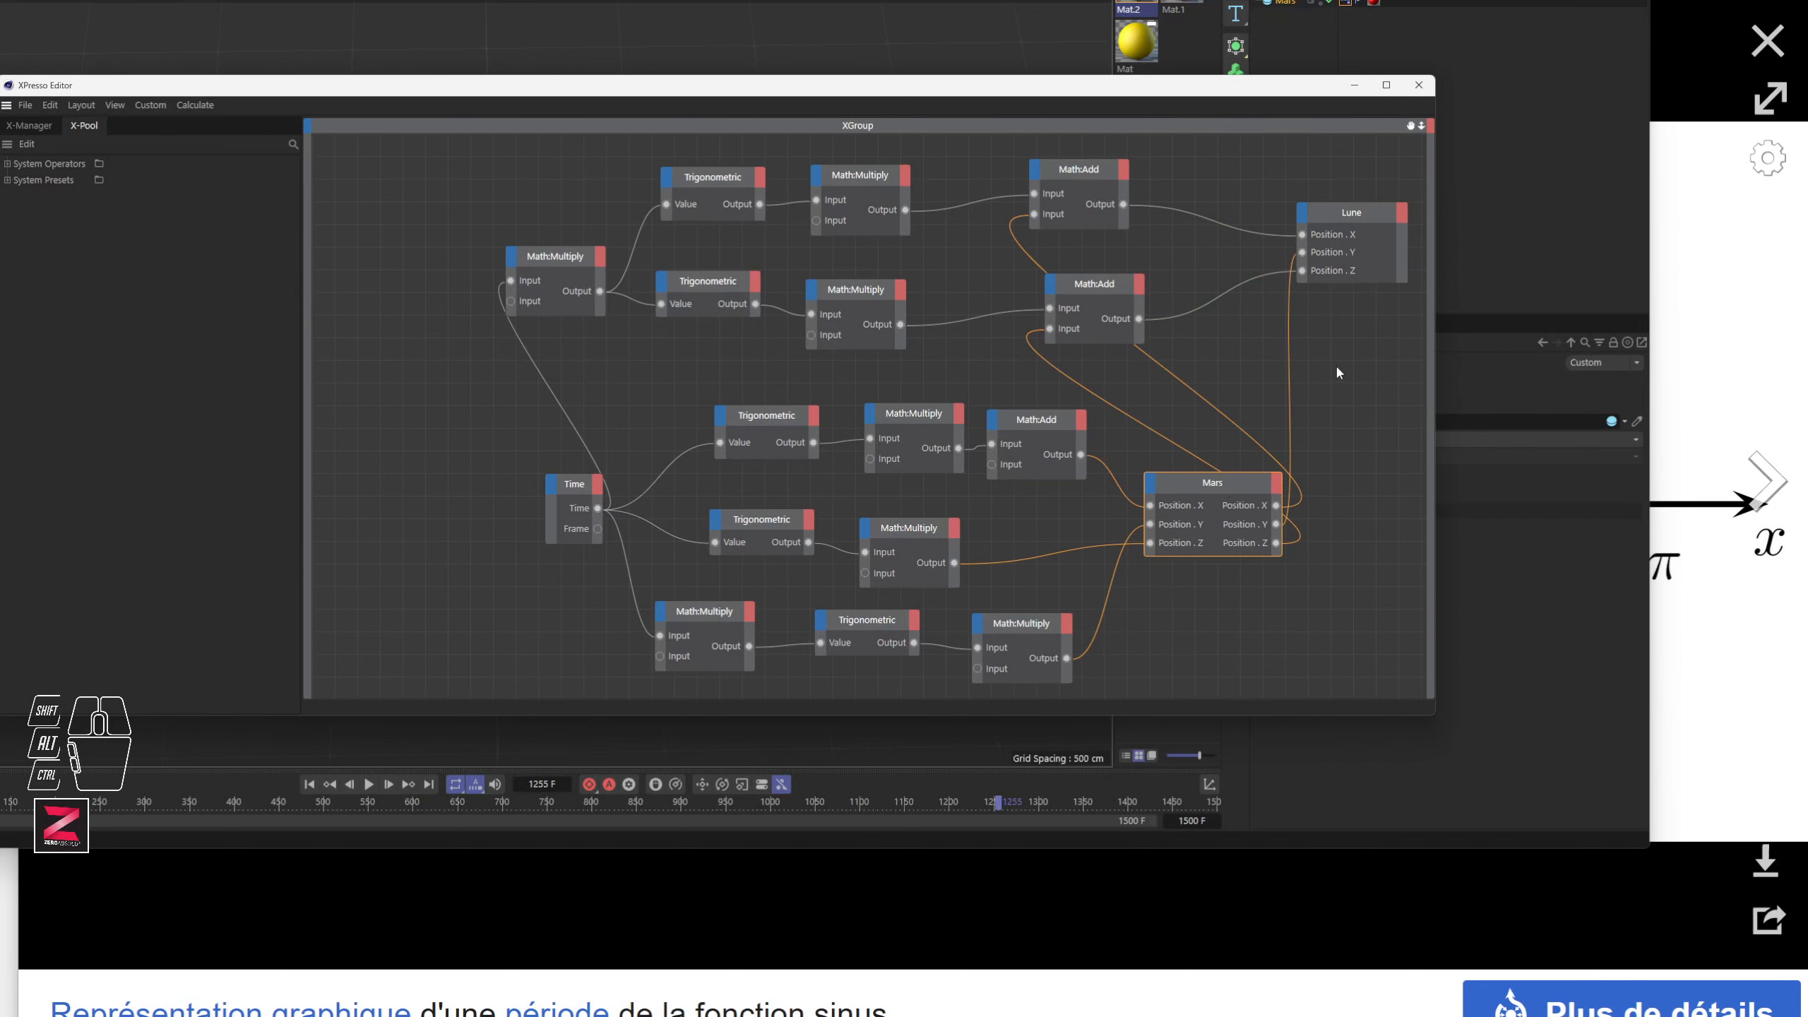
{"action": "left_click_drag", "start_coordinate": [1240, 96], "coordinate": [1213, 154]}
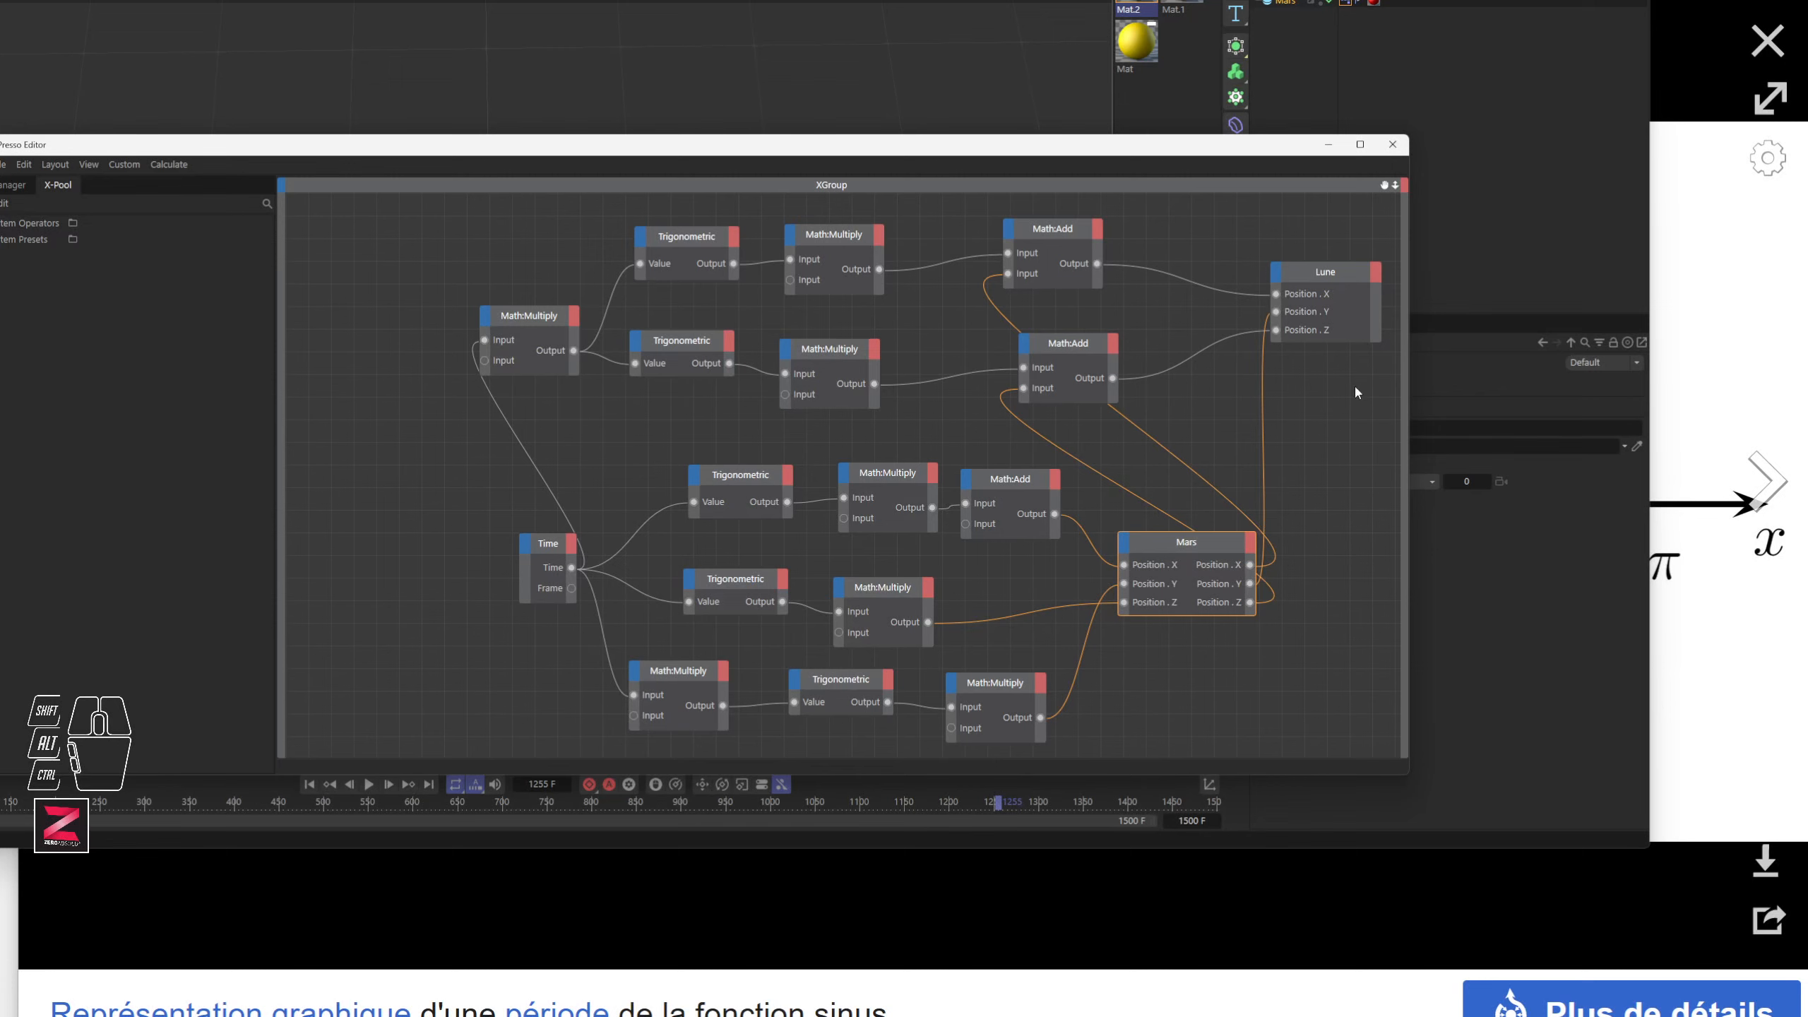
{"action": "left_click_drag", "start_coordinate": [1355, 392], "coordinate": [481, 217]}
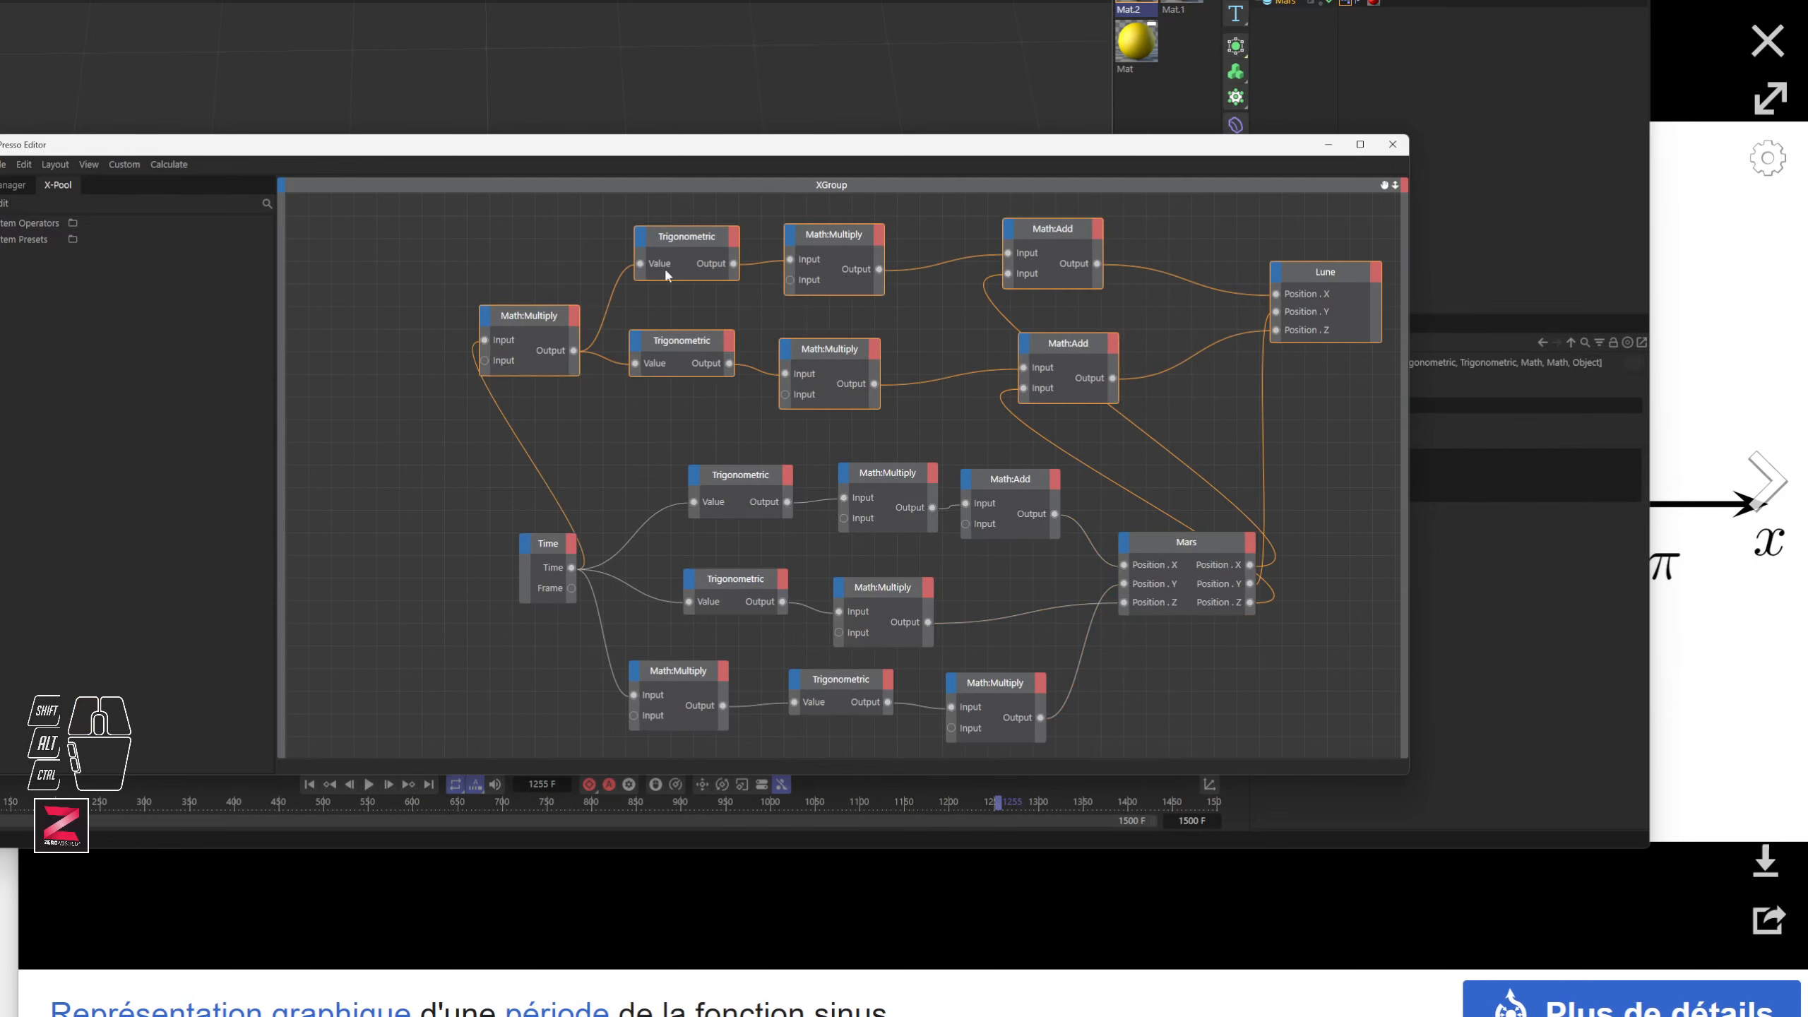
{"action": "key", "text": "Delete"}
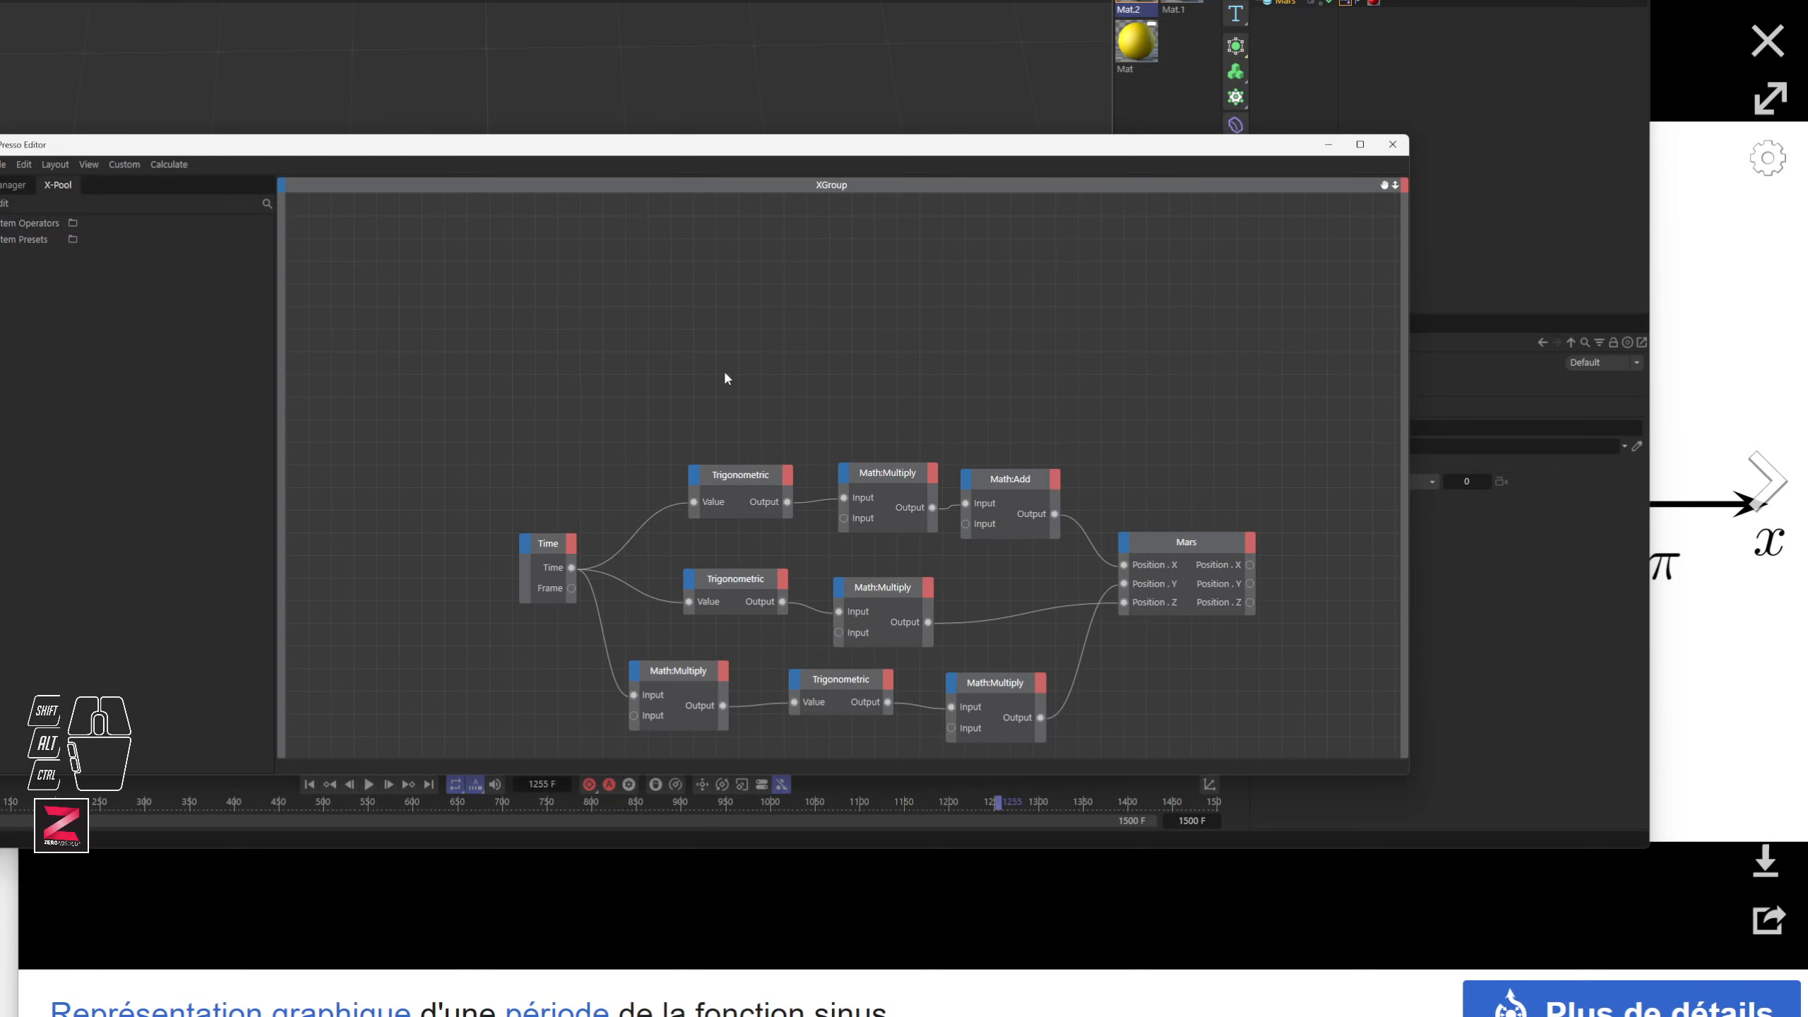
Step: Move the remaining Mars node network up and left in the graph, and set the Time node farther left
{"action": "left_click_drag", "start_coordinate": [473, 402], "coordinate": [1248, 730]}
{"action": "left_click_drag", "start_coordinate": [1214, 536], "coordinate": [1150, 526]}
{"action": "left_click_drag", "start_coordinate": [527, 404], "coordinate": [1195, 763]}
{"action": "left_click_drag", "start_coordinate": [1201, 538], "coordinate": [1053, 405]}
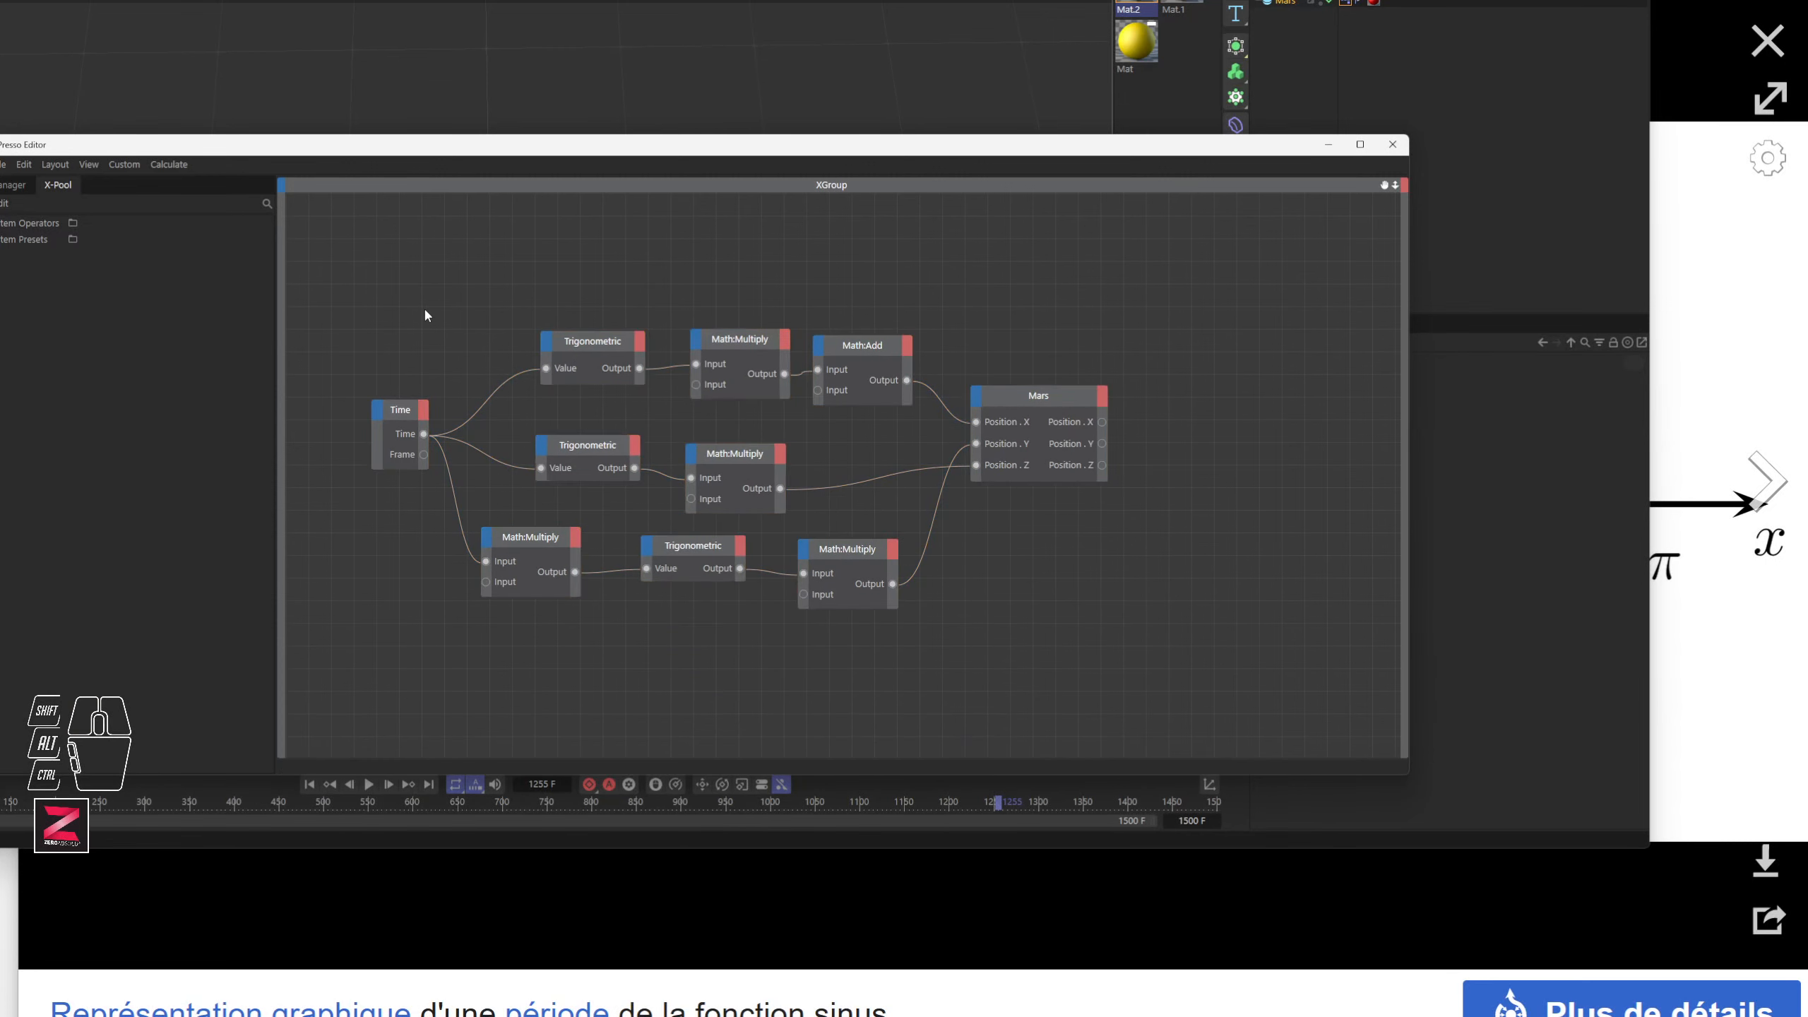
{"action": "left_click_drag", "start_coordinate": [401, 416], "coordinate": [339, 426]}
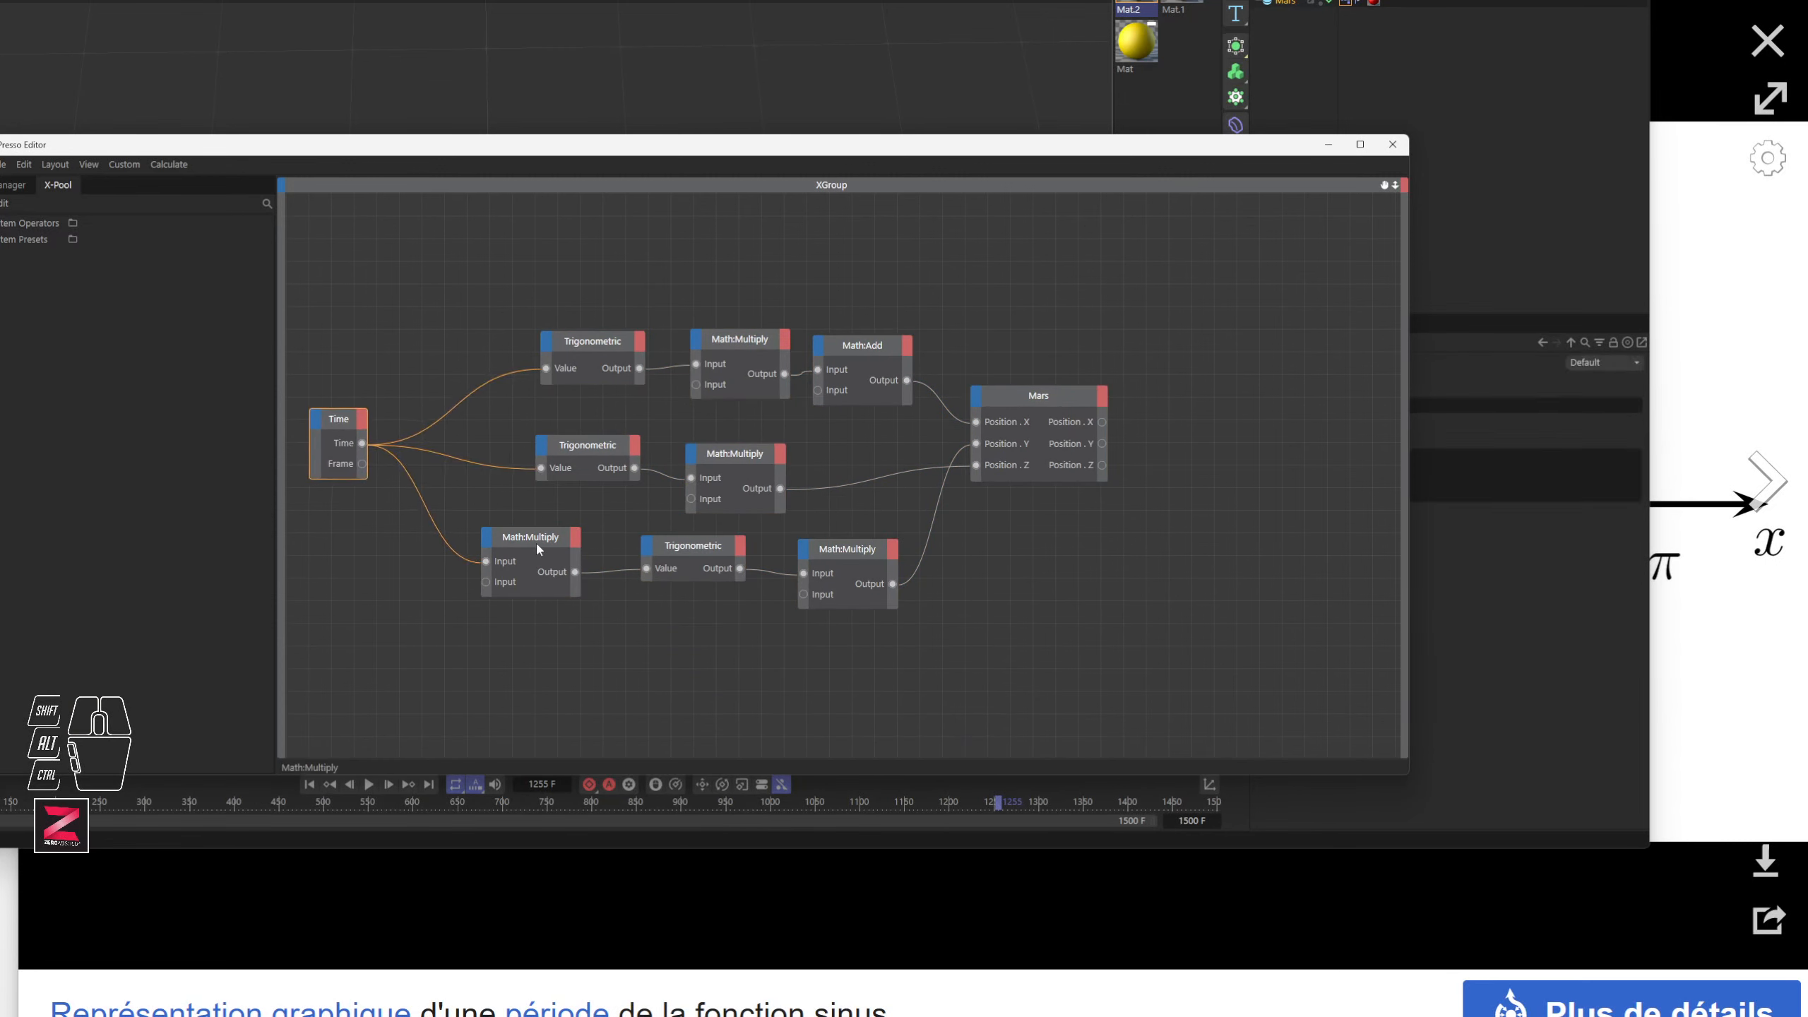
Step: Delete the lowest branch of Math:Multiply, Trigonometric and Math:Multiply nodes that feeds Mars's Position Y
{"action": "left_click_drag", "start_coordinate": [535, 539], "coordinate": [571, 542]}
{"action": "left_click_drag", "start_coordinate": [682, 547], "coordinate": [712, 547]}
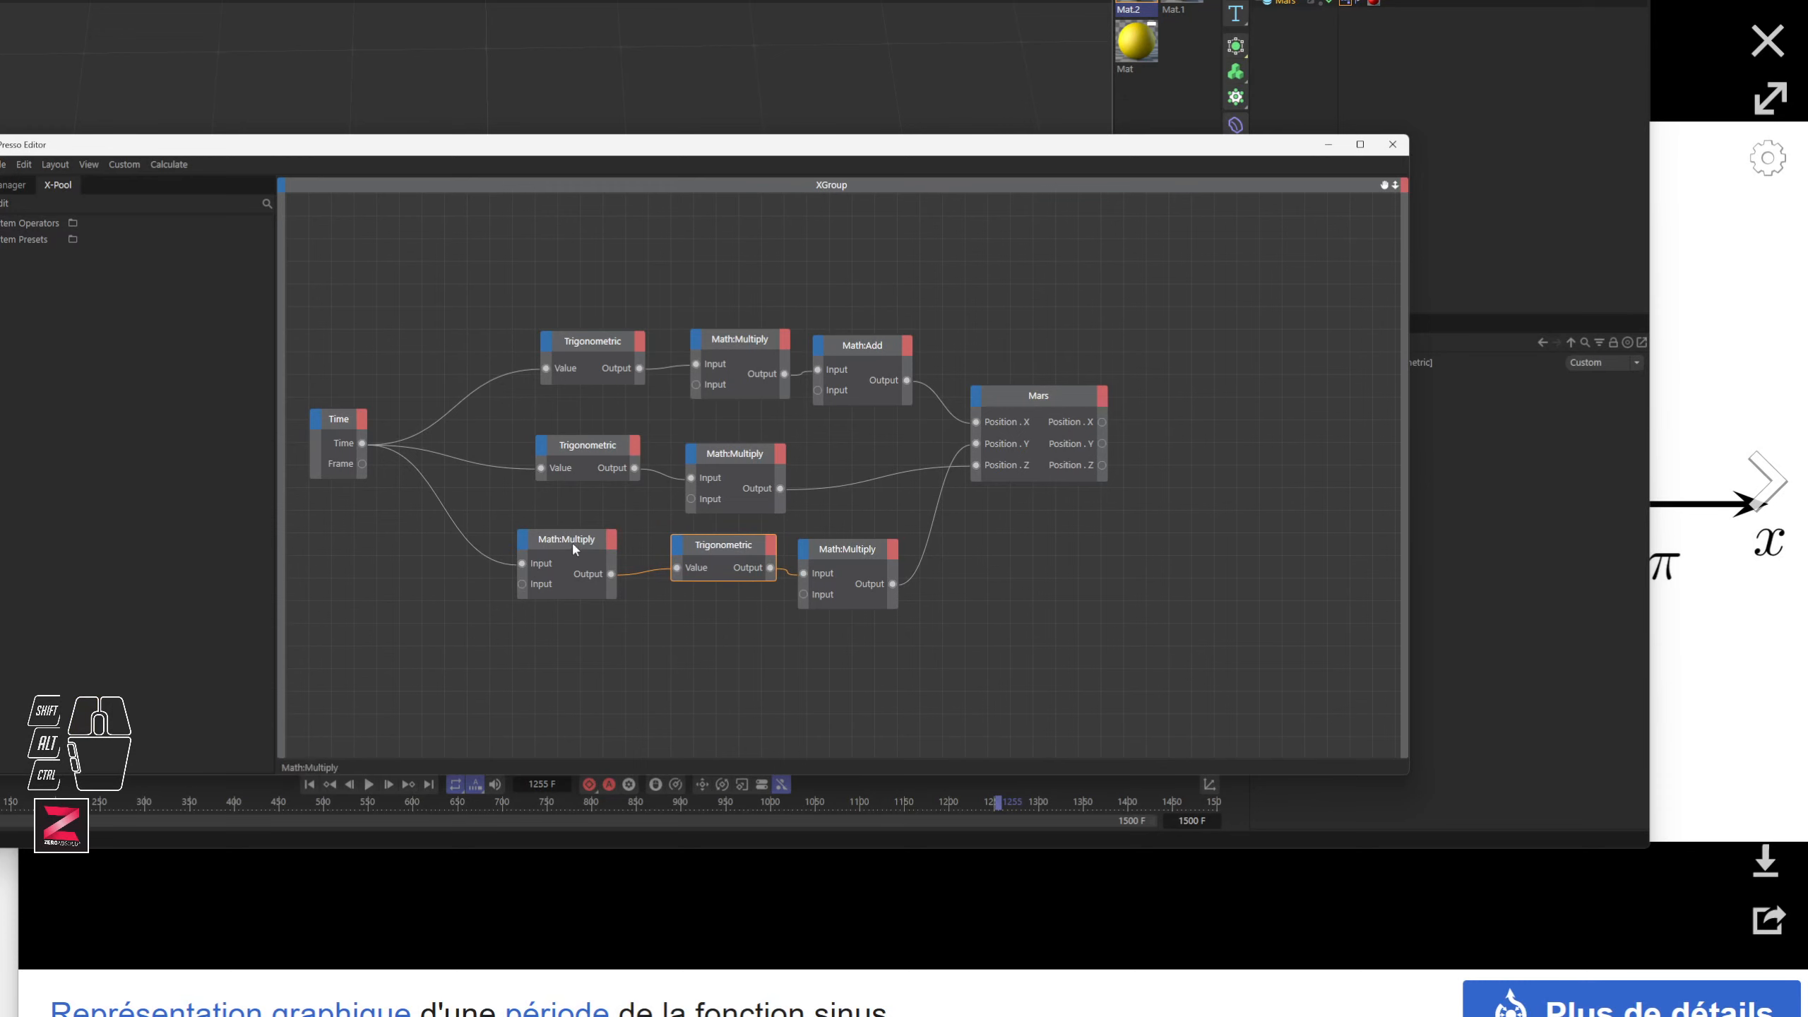
{"action": "left_click_drag", "start_coordinate": [569, 542], "coordinate": [568, 542]}
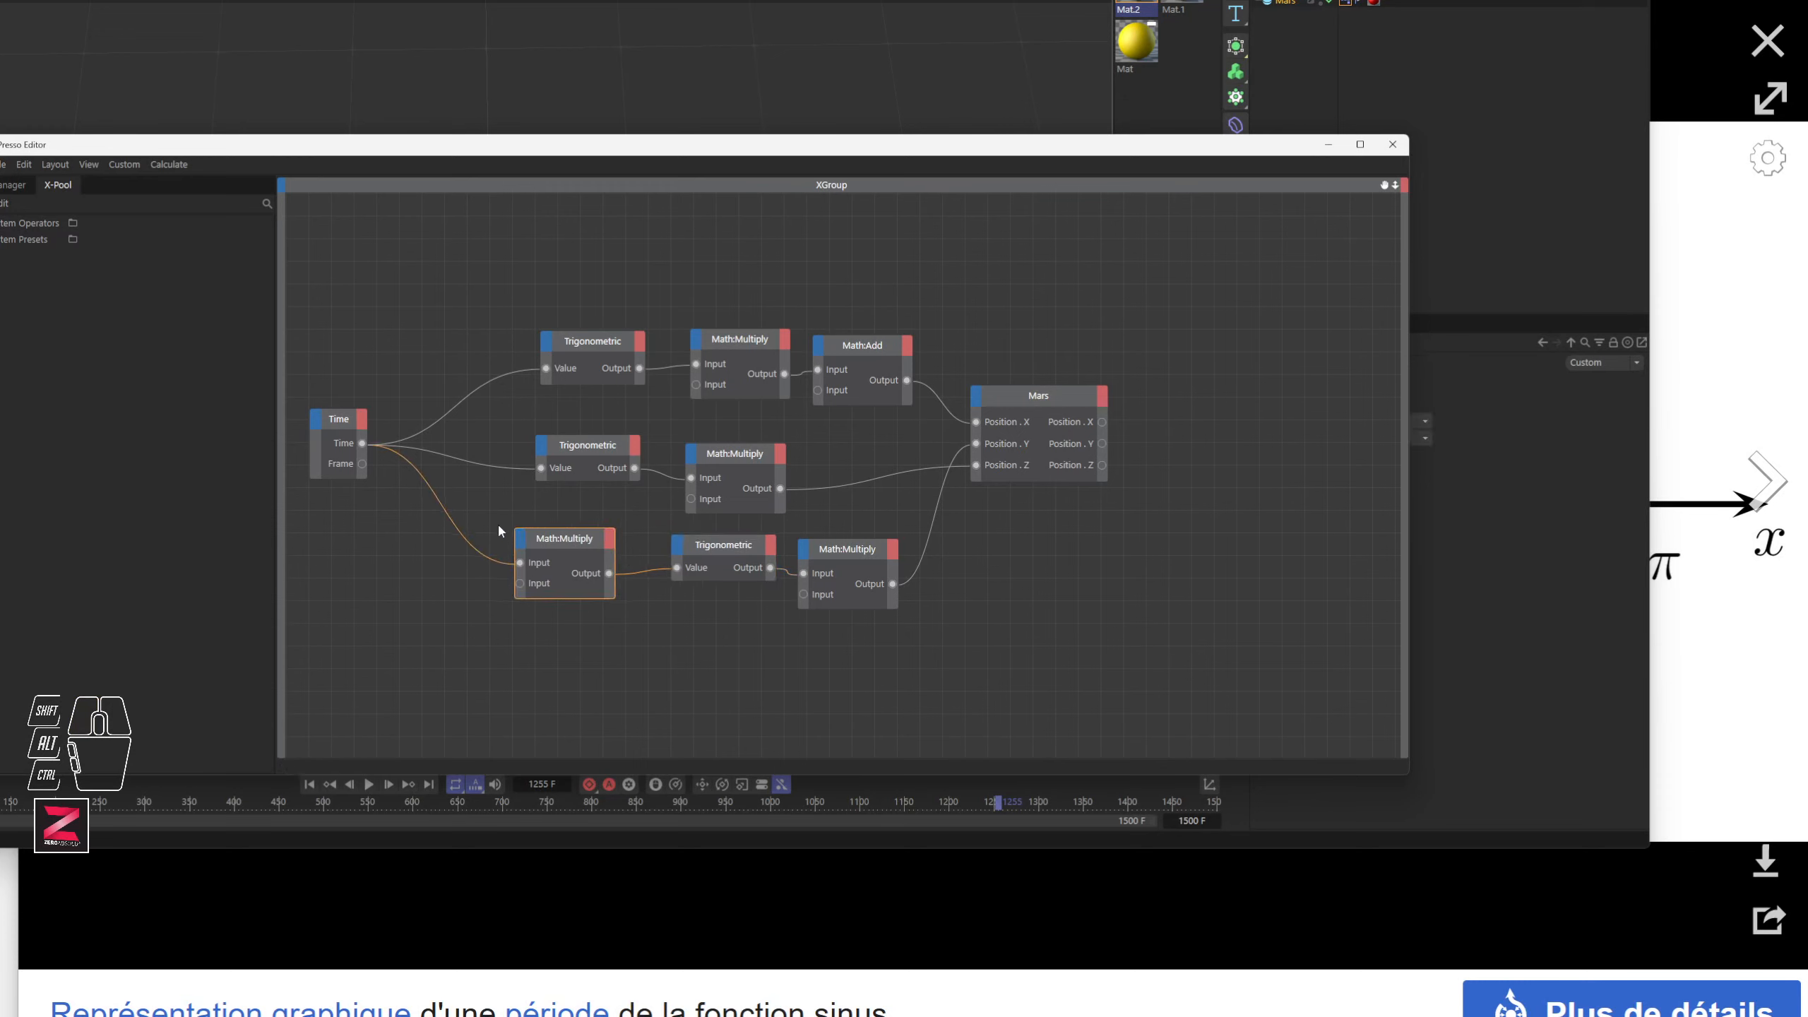
{"action": "left_click_drag", "start_coordinate": [499, 528], "coordinate": [928, 637]}
{"action": "key", "text": "Delete"}
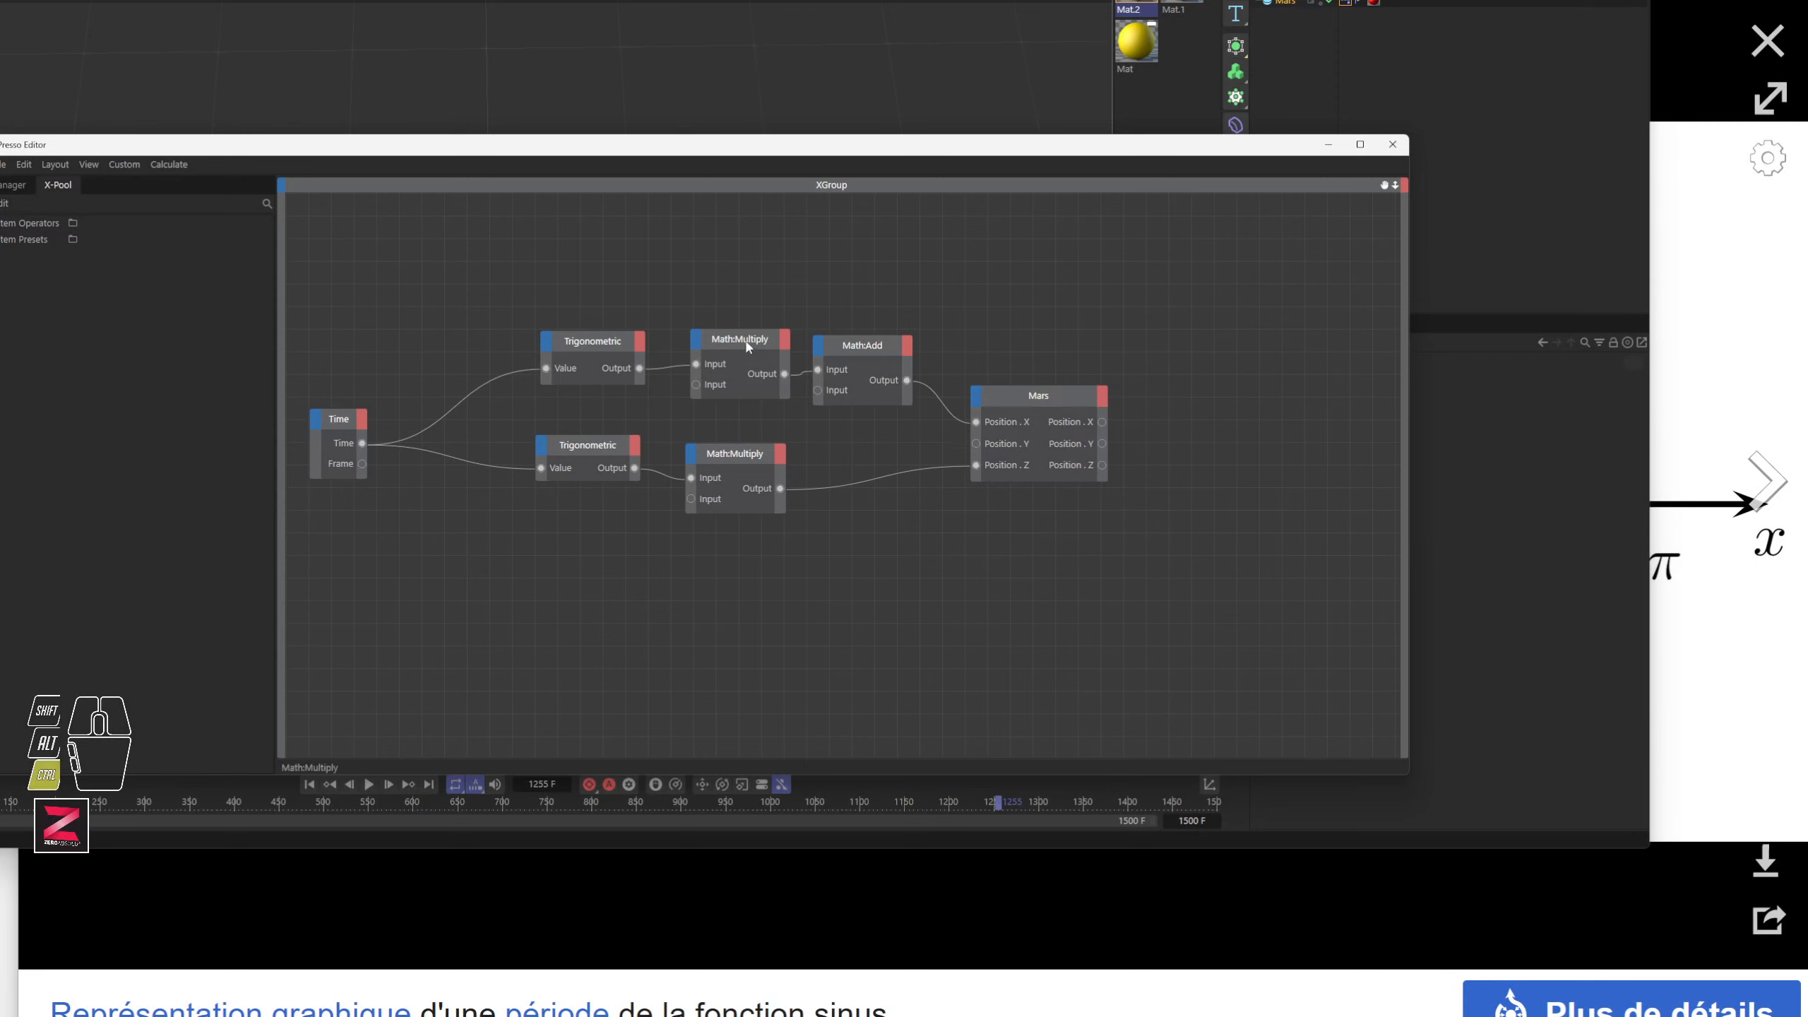
Step: Duplicate a Math:Multiply node and wire the copy between the Time output and both Trigonometric nodes
{"action": "left_click_drag", "start_coordinate": [747, 346], "coordinate": [429, 344], "text": "ctrl"}
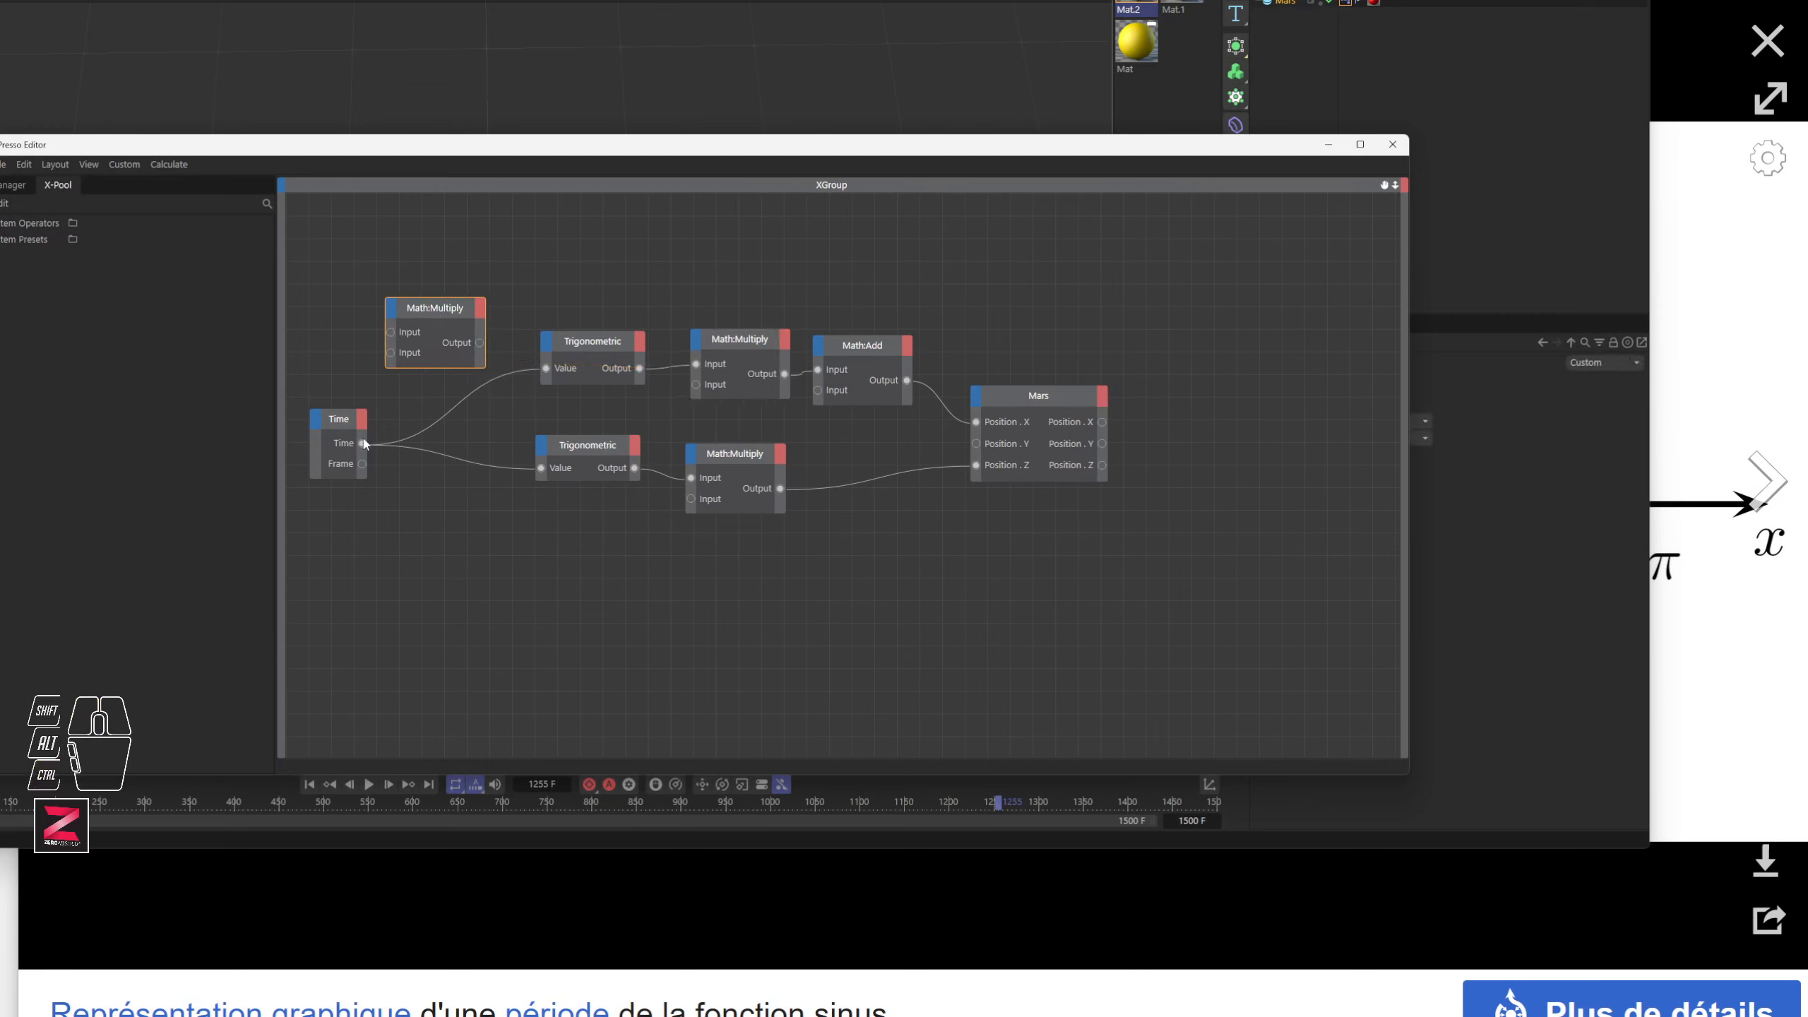
{"action": "left_click_drag", "start_coordinate": [364, 443], "coordinate": [541, 469]}
{"action": "left_click_drag", "start_coordinate": [429, 311], "coordinate": [442, 407]}
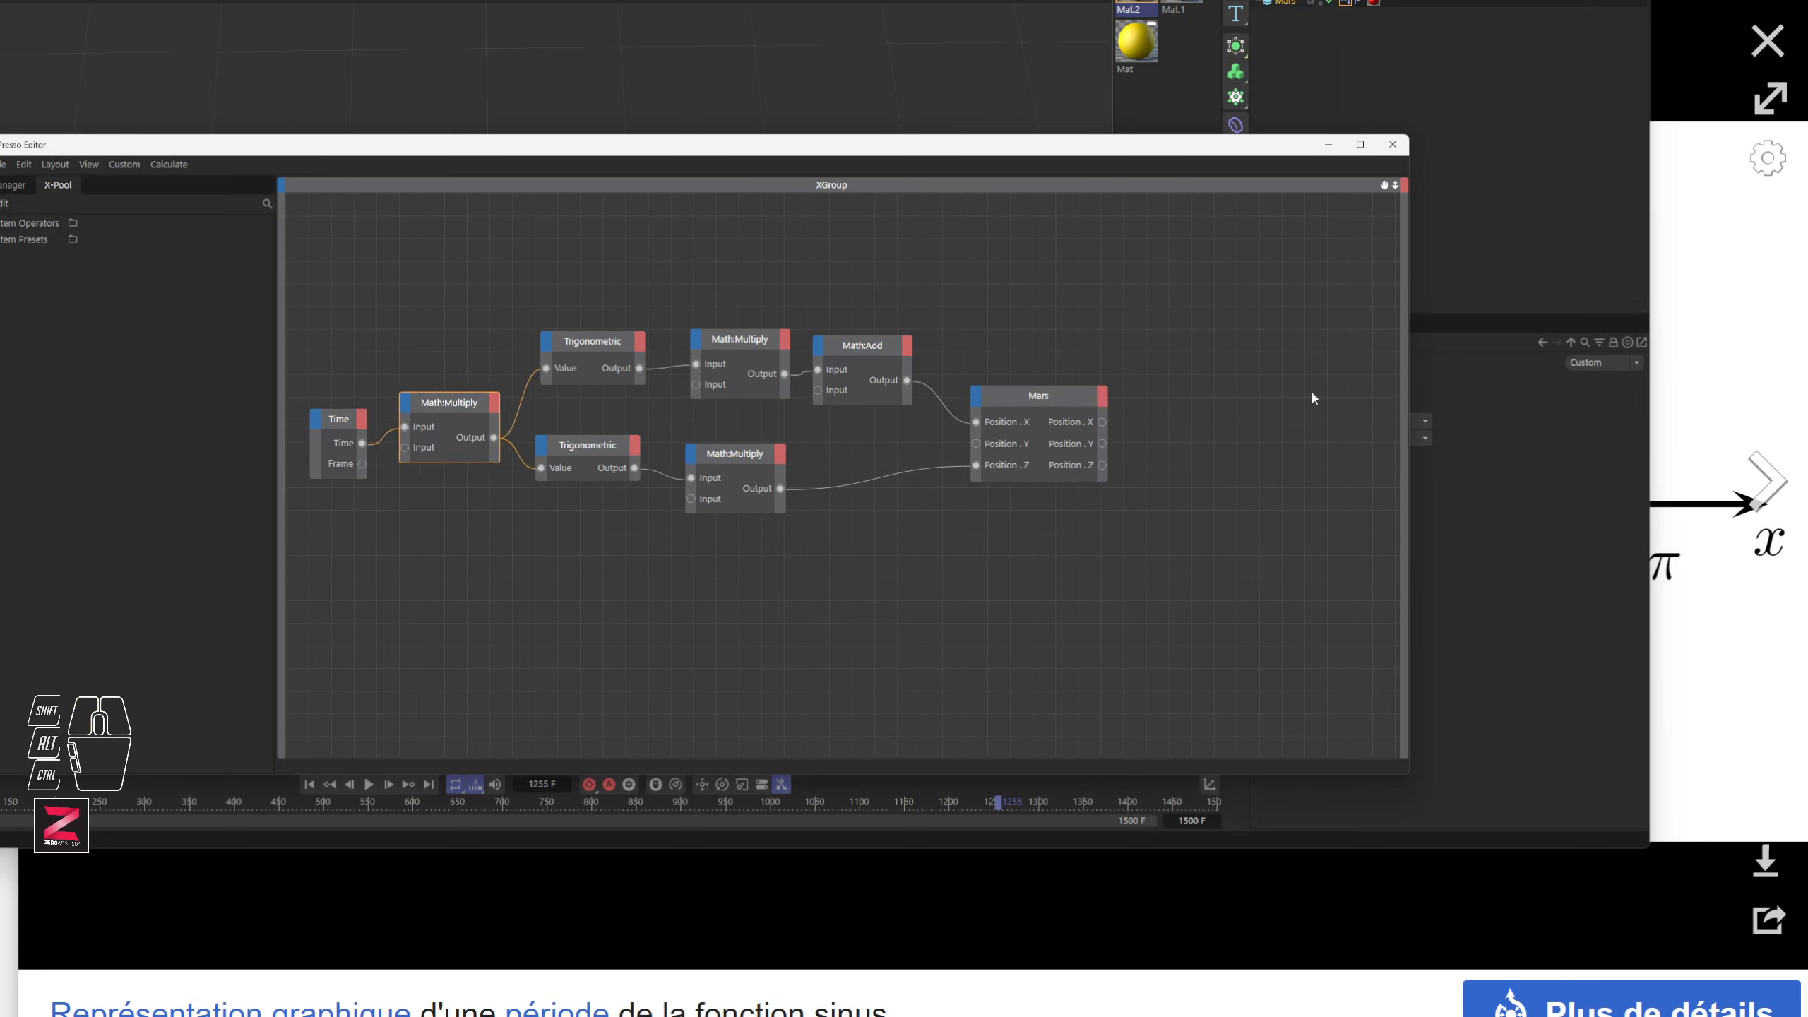
Step: Narrow the XPresso Editor and set Input [2] of the Math:Multiply after Time to 0.4
{"action": "left_click_drag", "start_coordinate": [1408, 358], "coordinate": [1094, 360]}
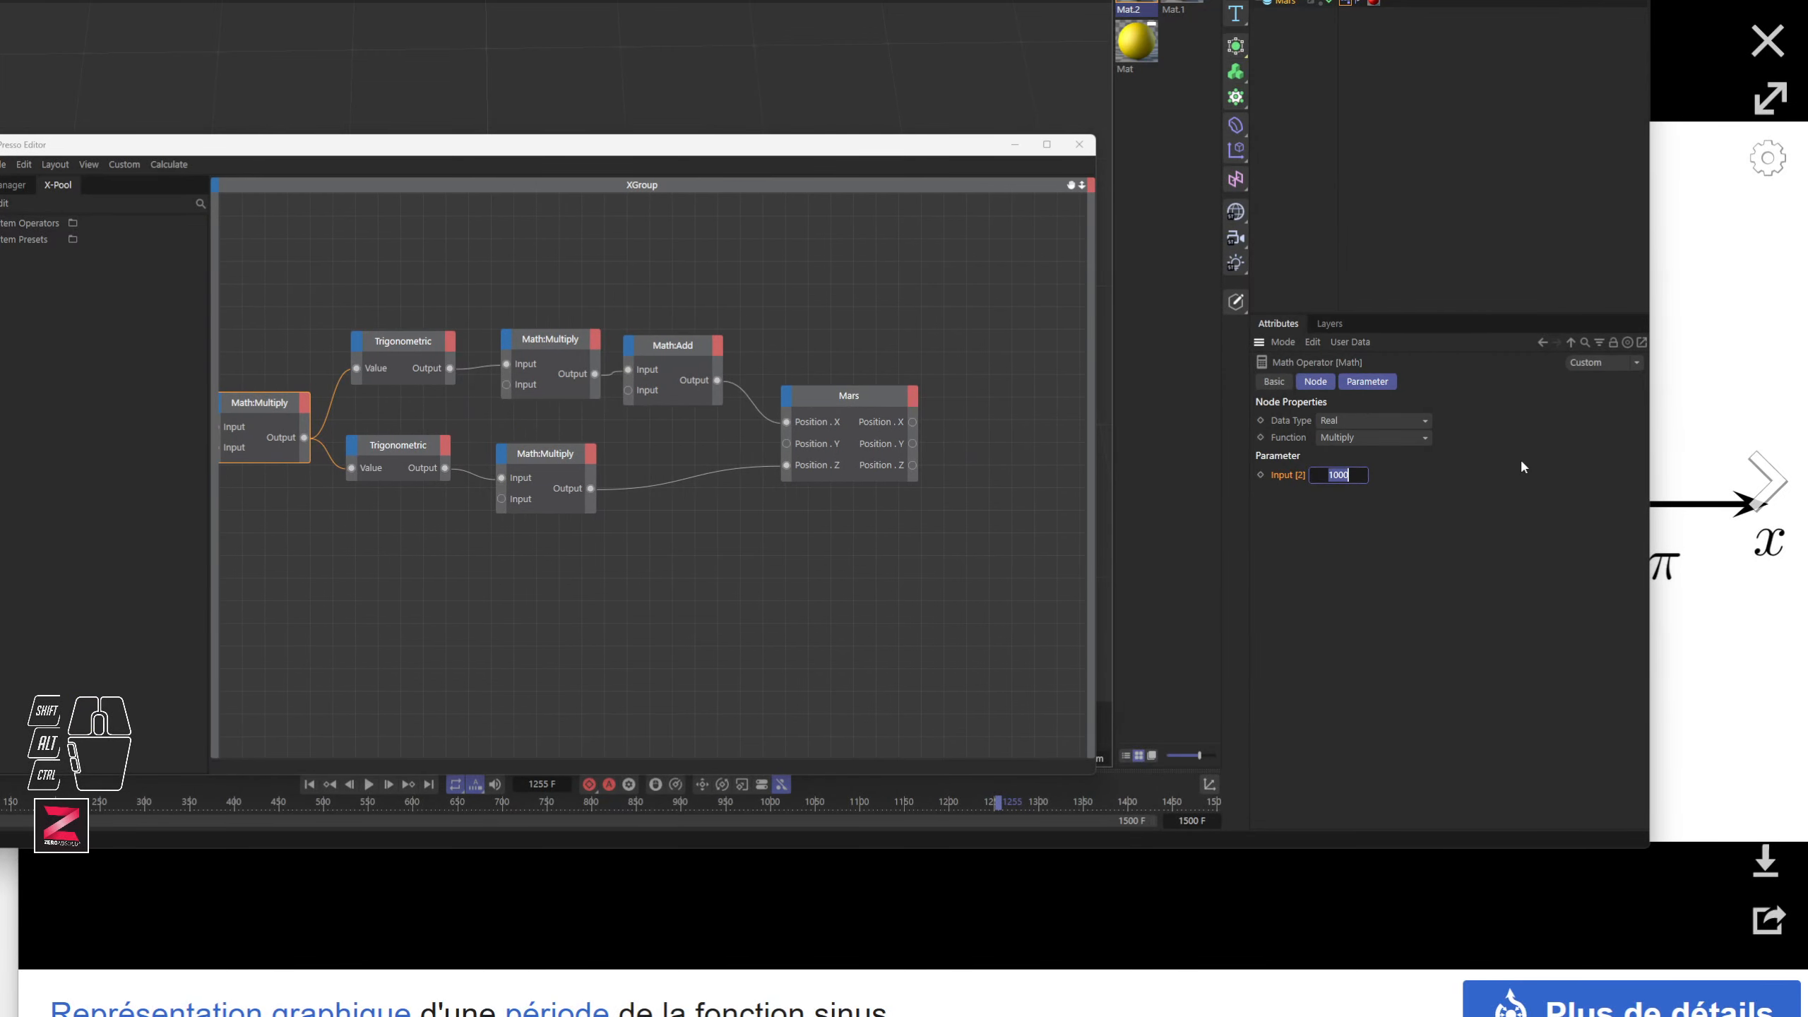
{"action": "key", "text": "BackSpace"}
{"action": "type", "text": "0.4"}
Step: Move the XPresso Editor below the orbit paths and shift the Mars node farther right in the graph
{"action": "left_click_drag", "start_coordinate": [821, 136], "coordinate": [666, 481]}
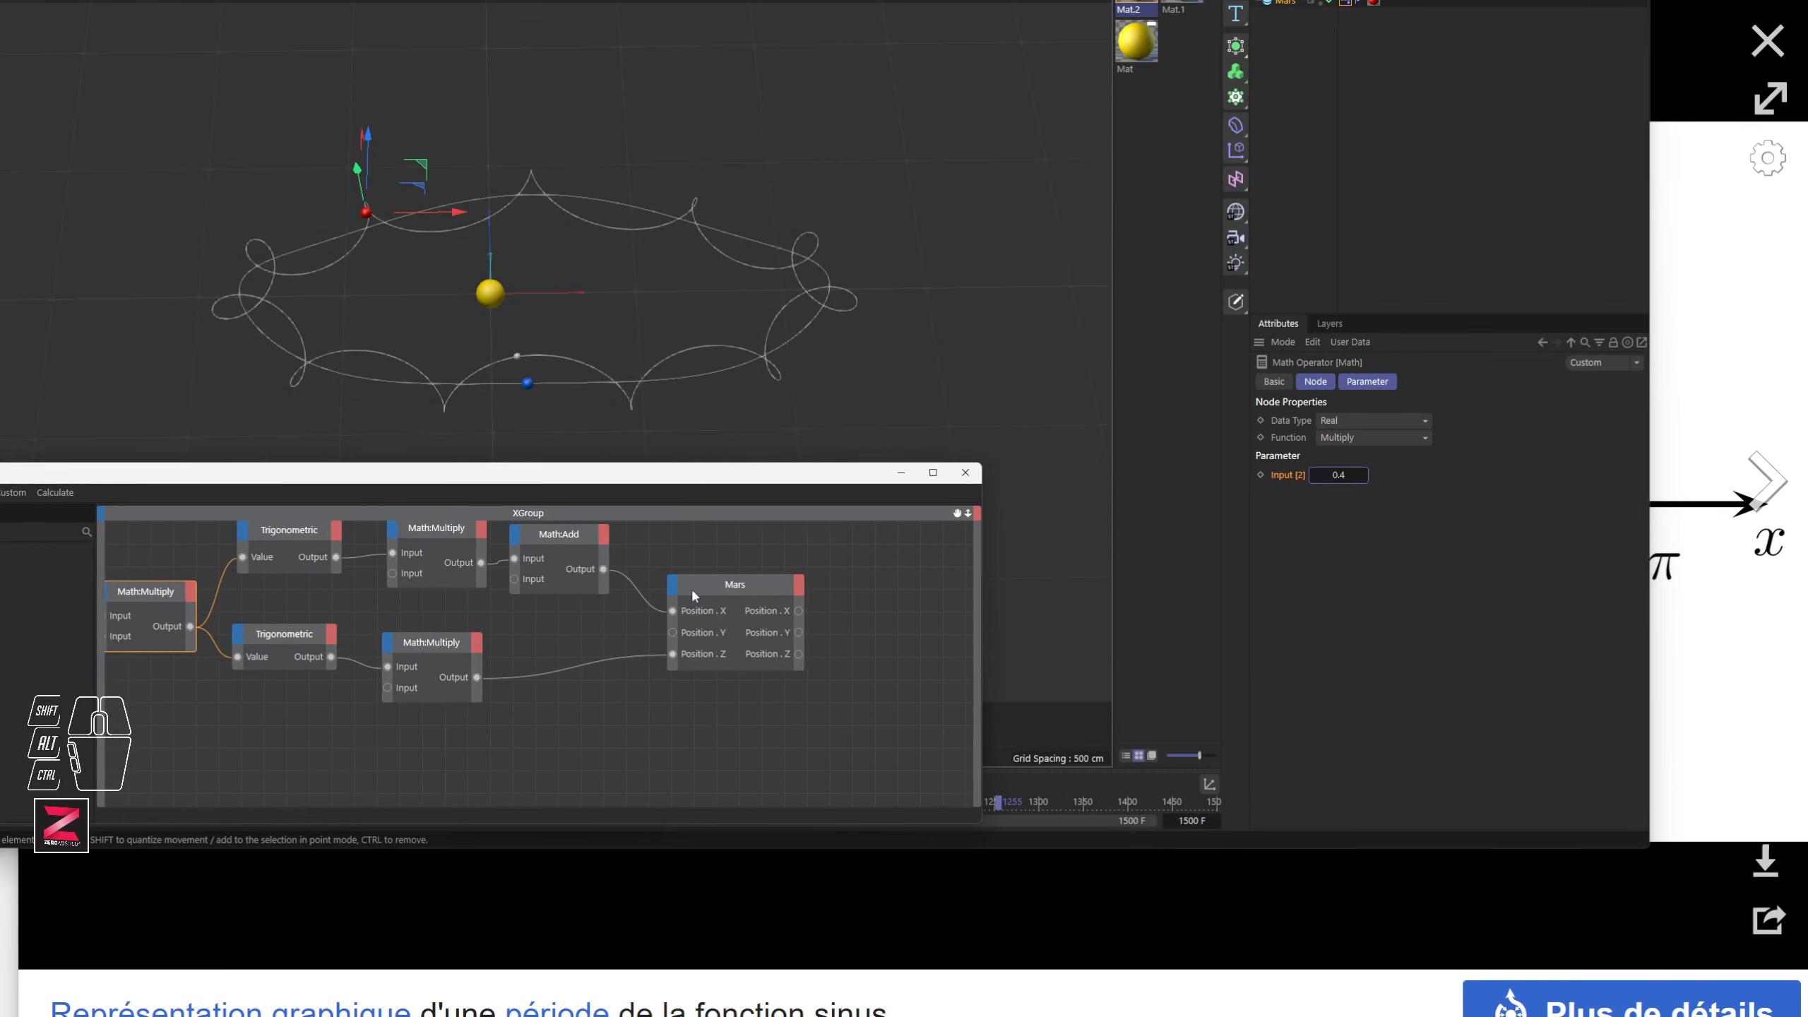
{"action": "left_click_drag", "start_coordinate": [745, 582], "coordinate": [826, 589]}
{"action": "middle_click_drag", "start_coordinate": [667, 595], "coordinate": [666, 589], "text": "alt"}
Step: Set Input [2] of the Math:Multiply node that feeds Math:Add on Mars's Position X branch to 1800
{"action": "left_click", "coordinate": [498, 564]}
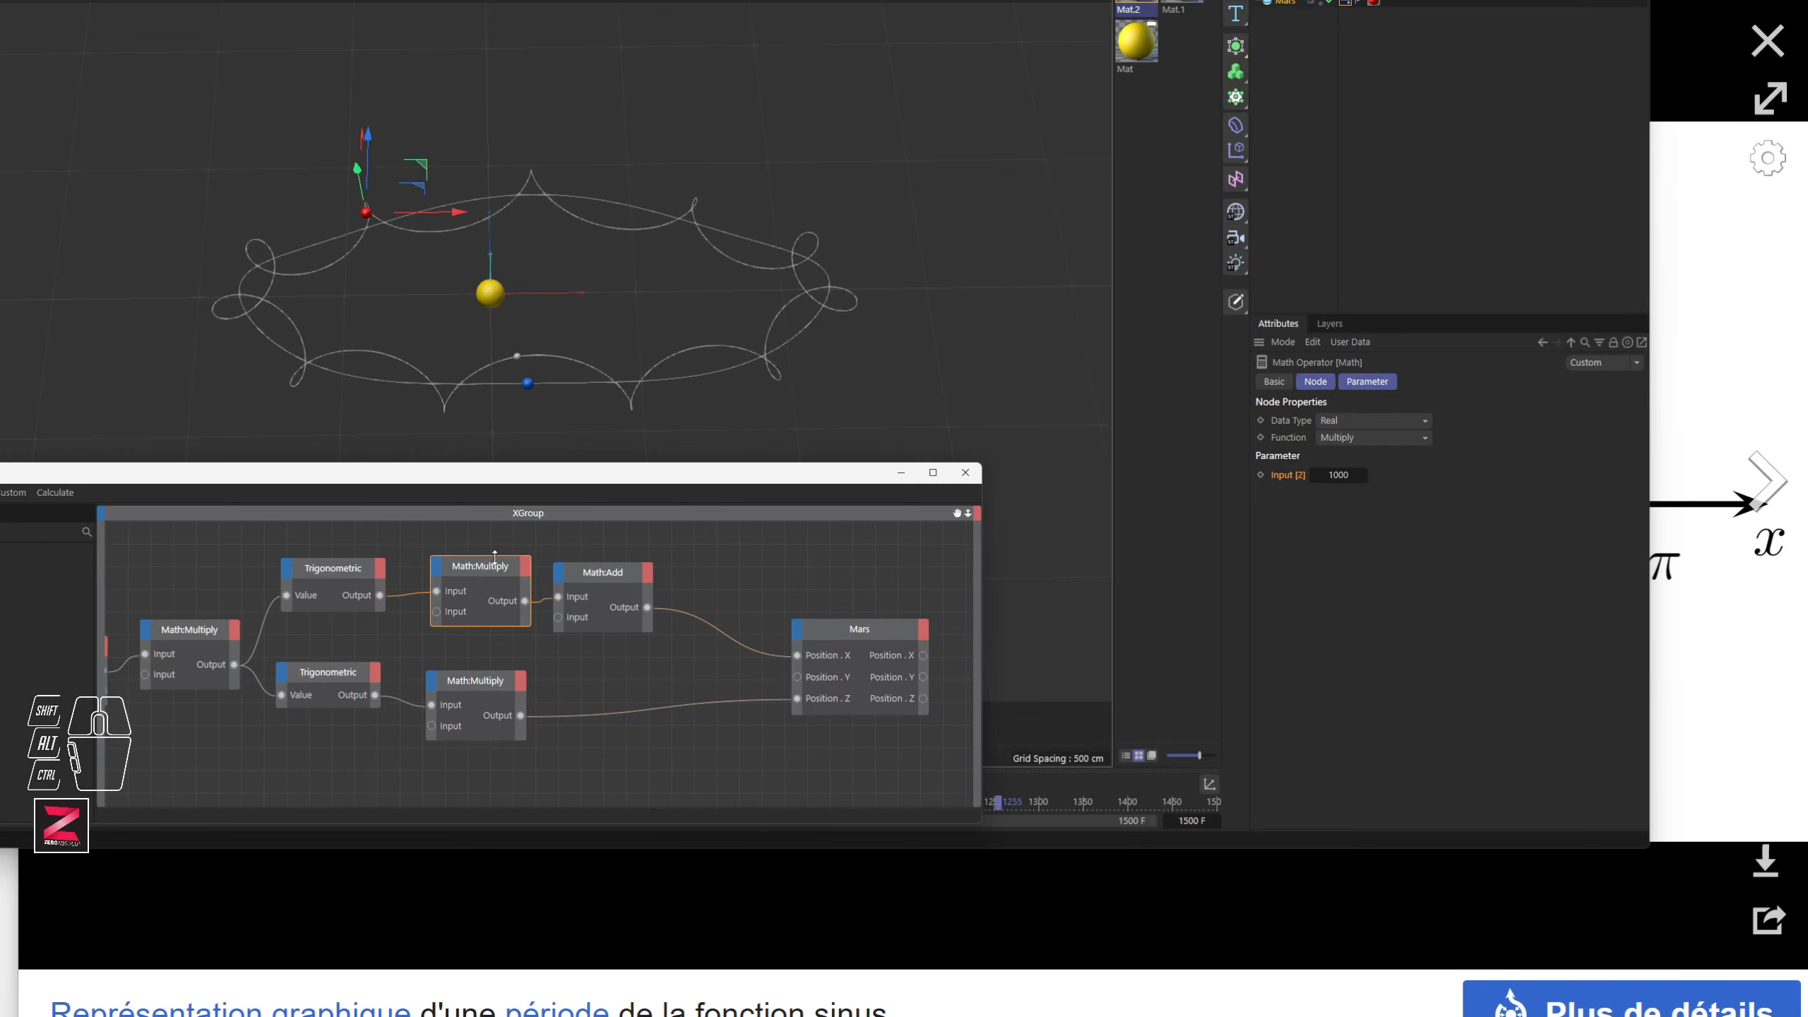
{"action": "left_click", "coordinate": [1337, 475]}
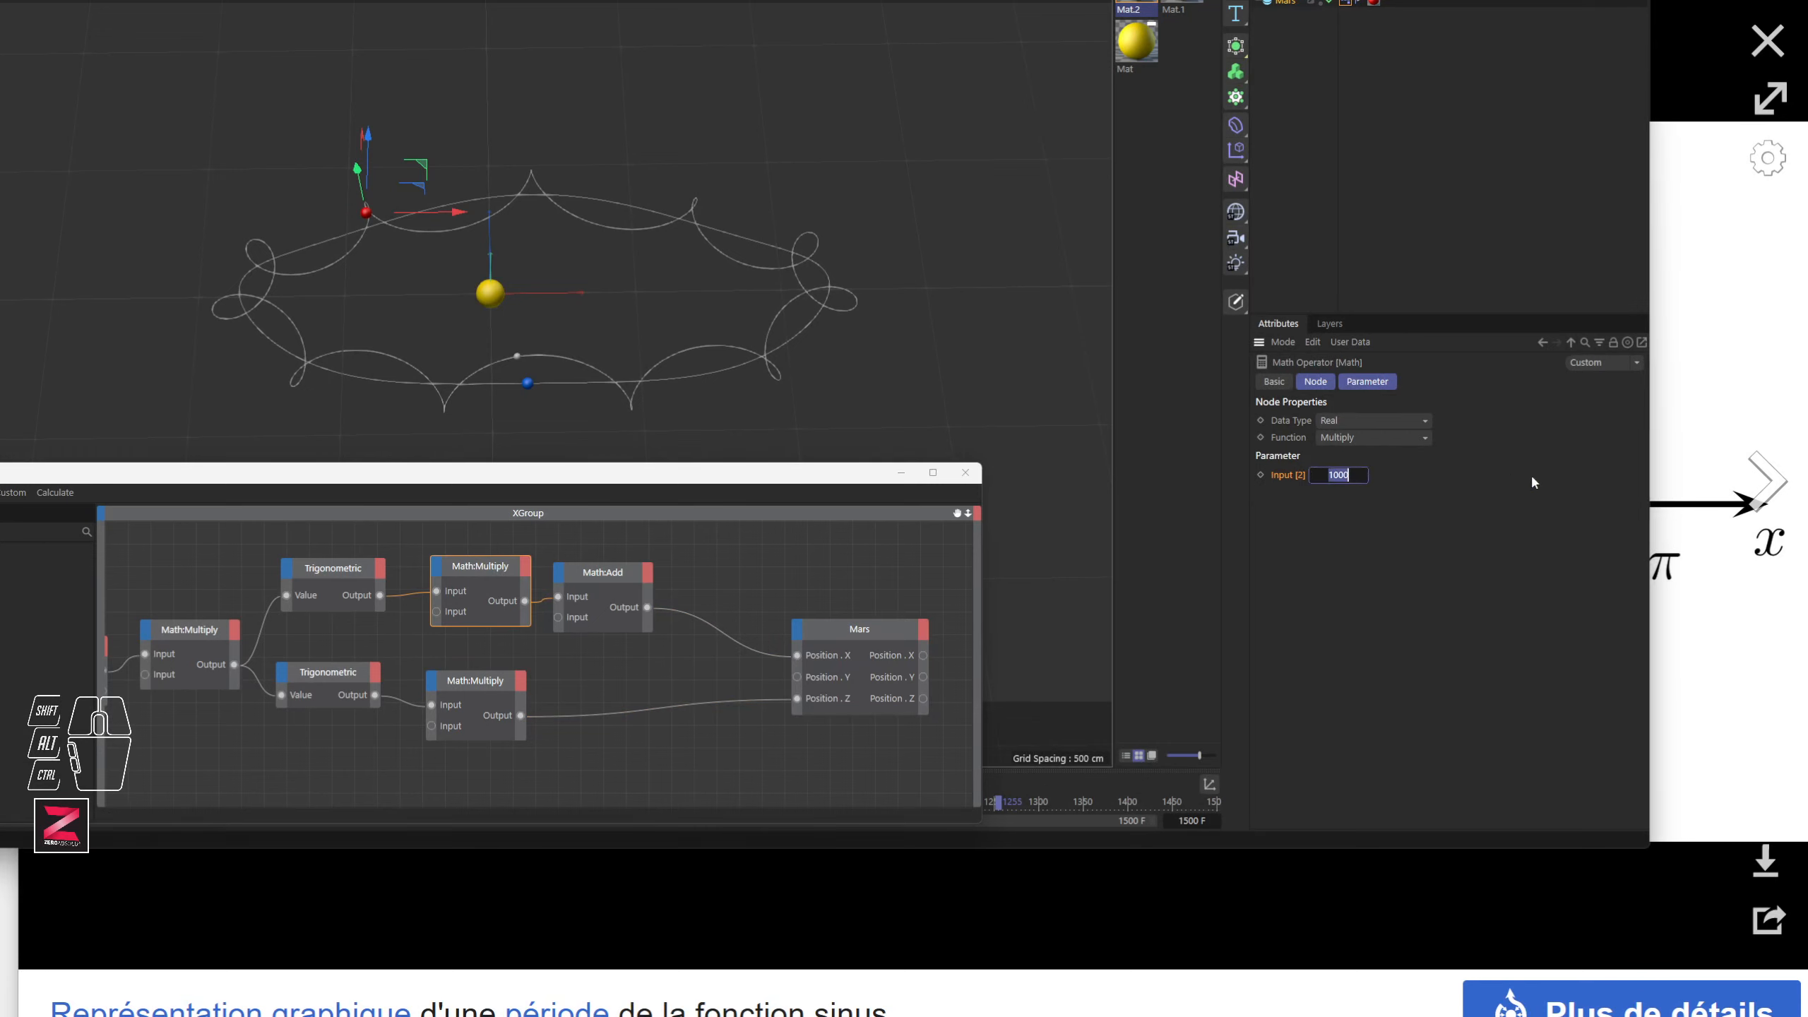
{"action": "type", "text": "1600"}
{"action": "key", "text": "Return"}
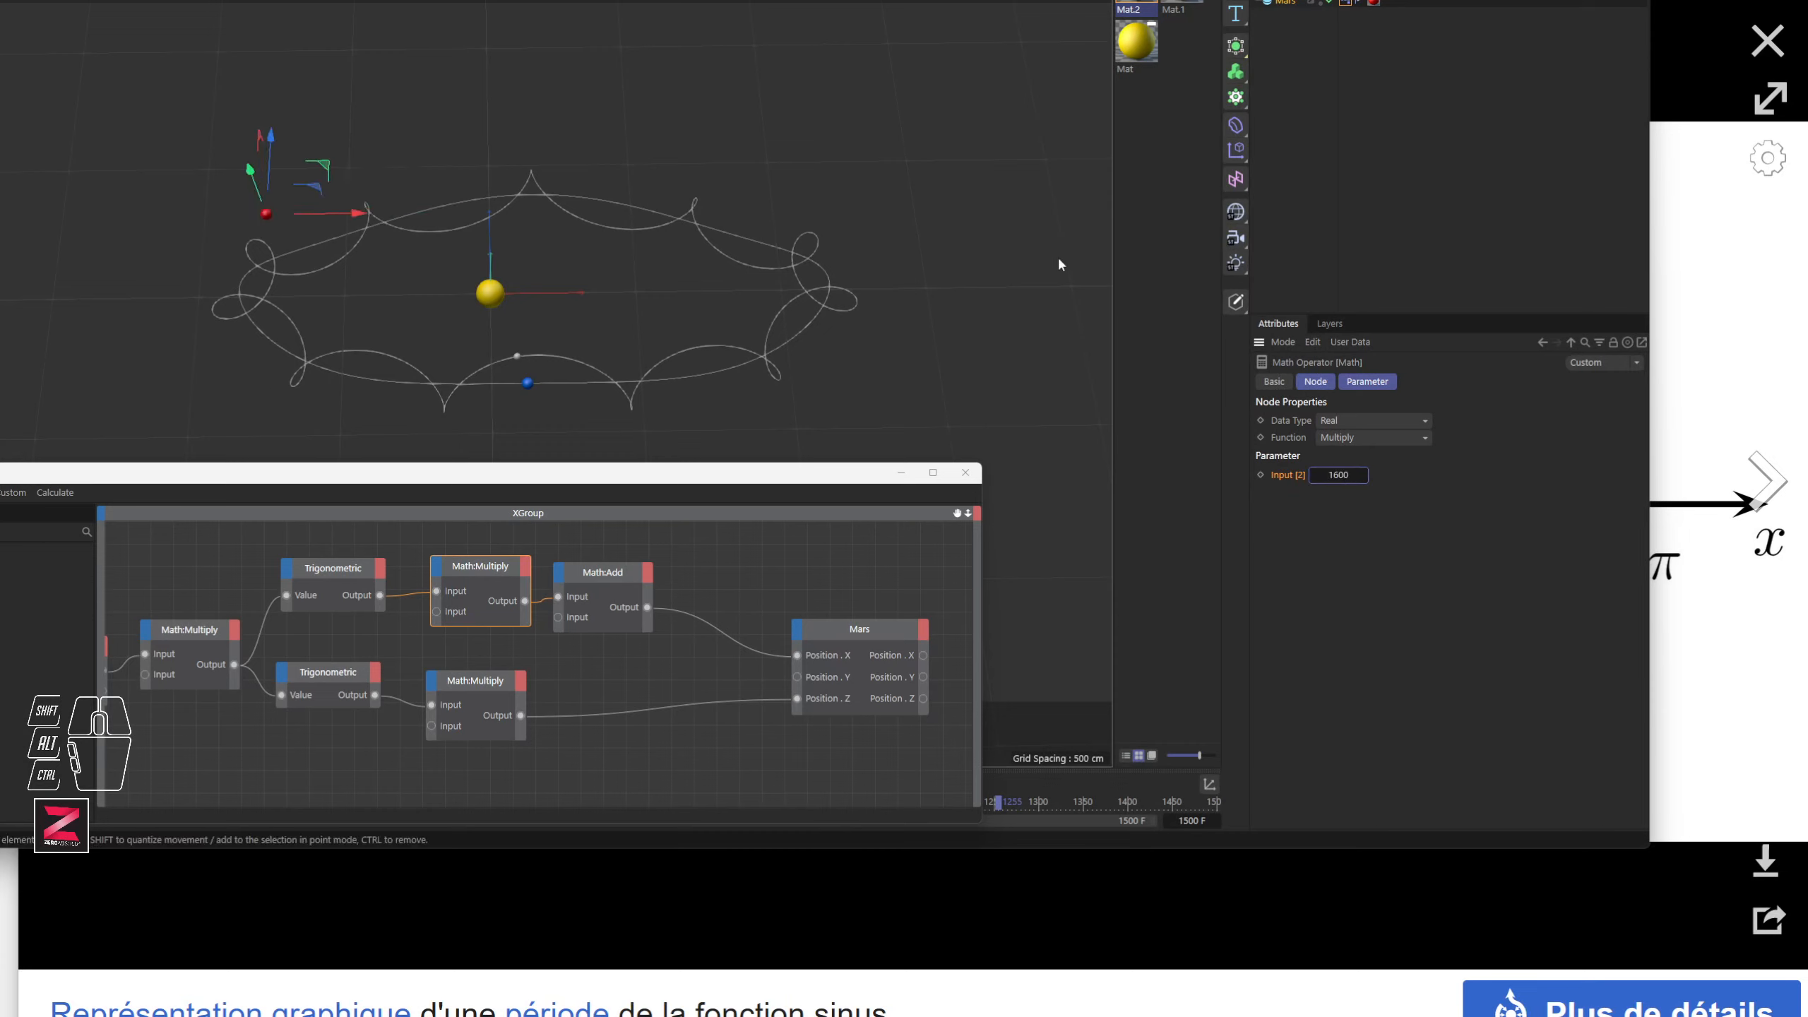
{"action": "left_click", "coordinate": [1340, 475]}
{"action": "type", "text": "1800"}
{"action": "key", "text": "Return"}
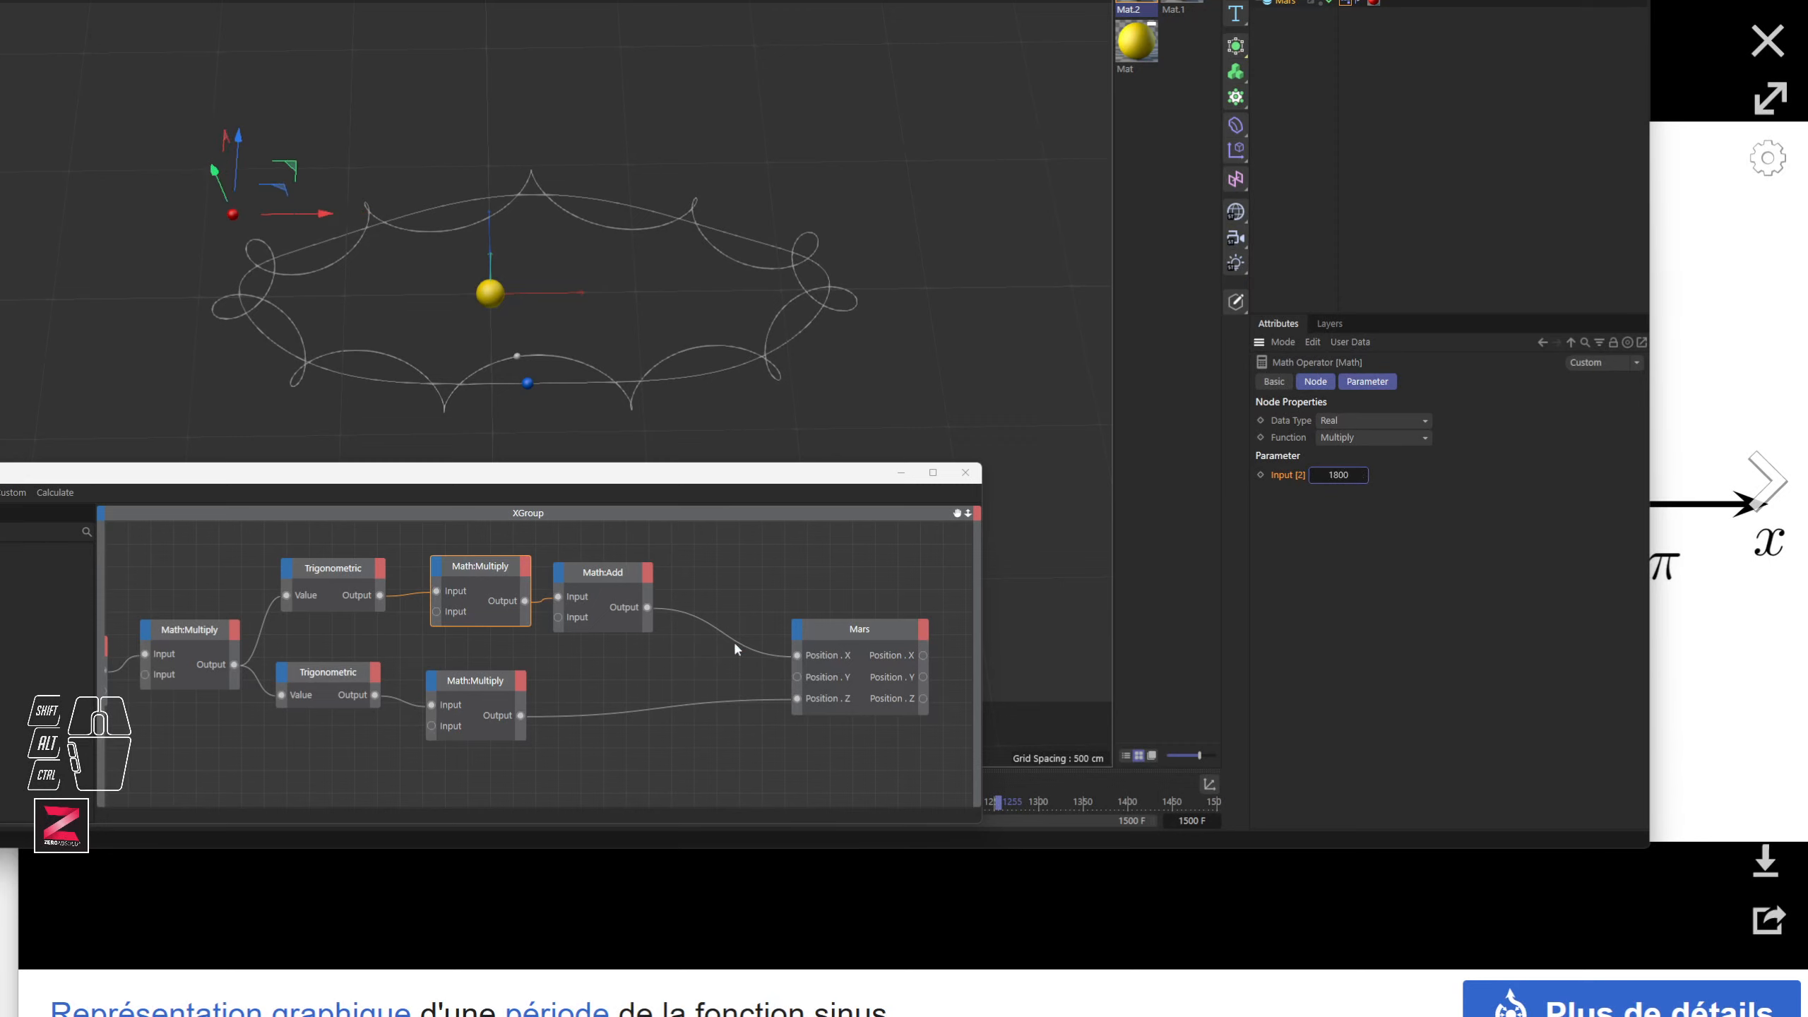
Step: Set Input [2] of the Math:Multiply node that feeds Mars's Position Z to -700
{"action": "left_click", "coordinate": [450, 686]}
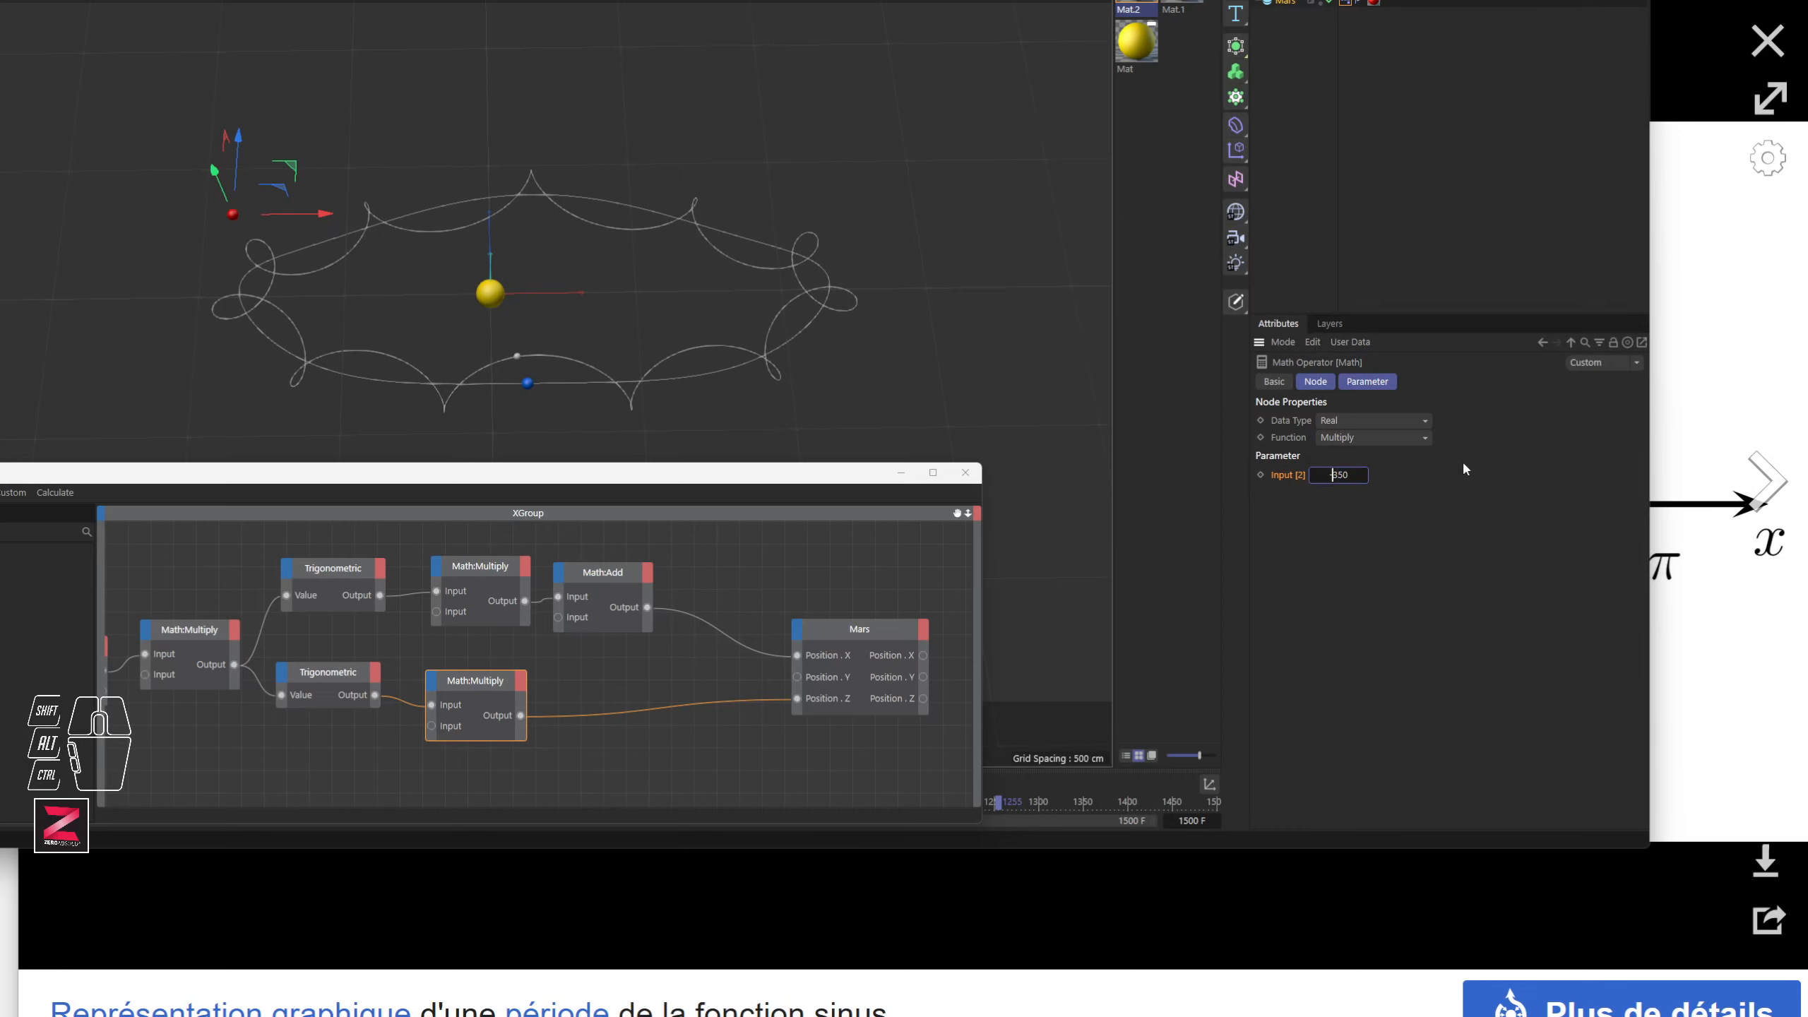
{"action": "key", "text": "BackSpace"}
{"action": "key", "text": "BackSpace"}
{"action": "key", "text": "BackSpace"}
{"action": "key", "text": "BackSpace"}
{"action": "type", "text": "-700"}
{"action": "key", "text": "Return"}
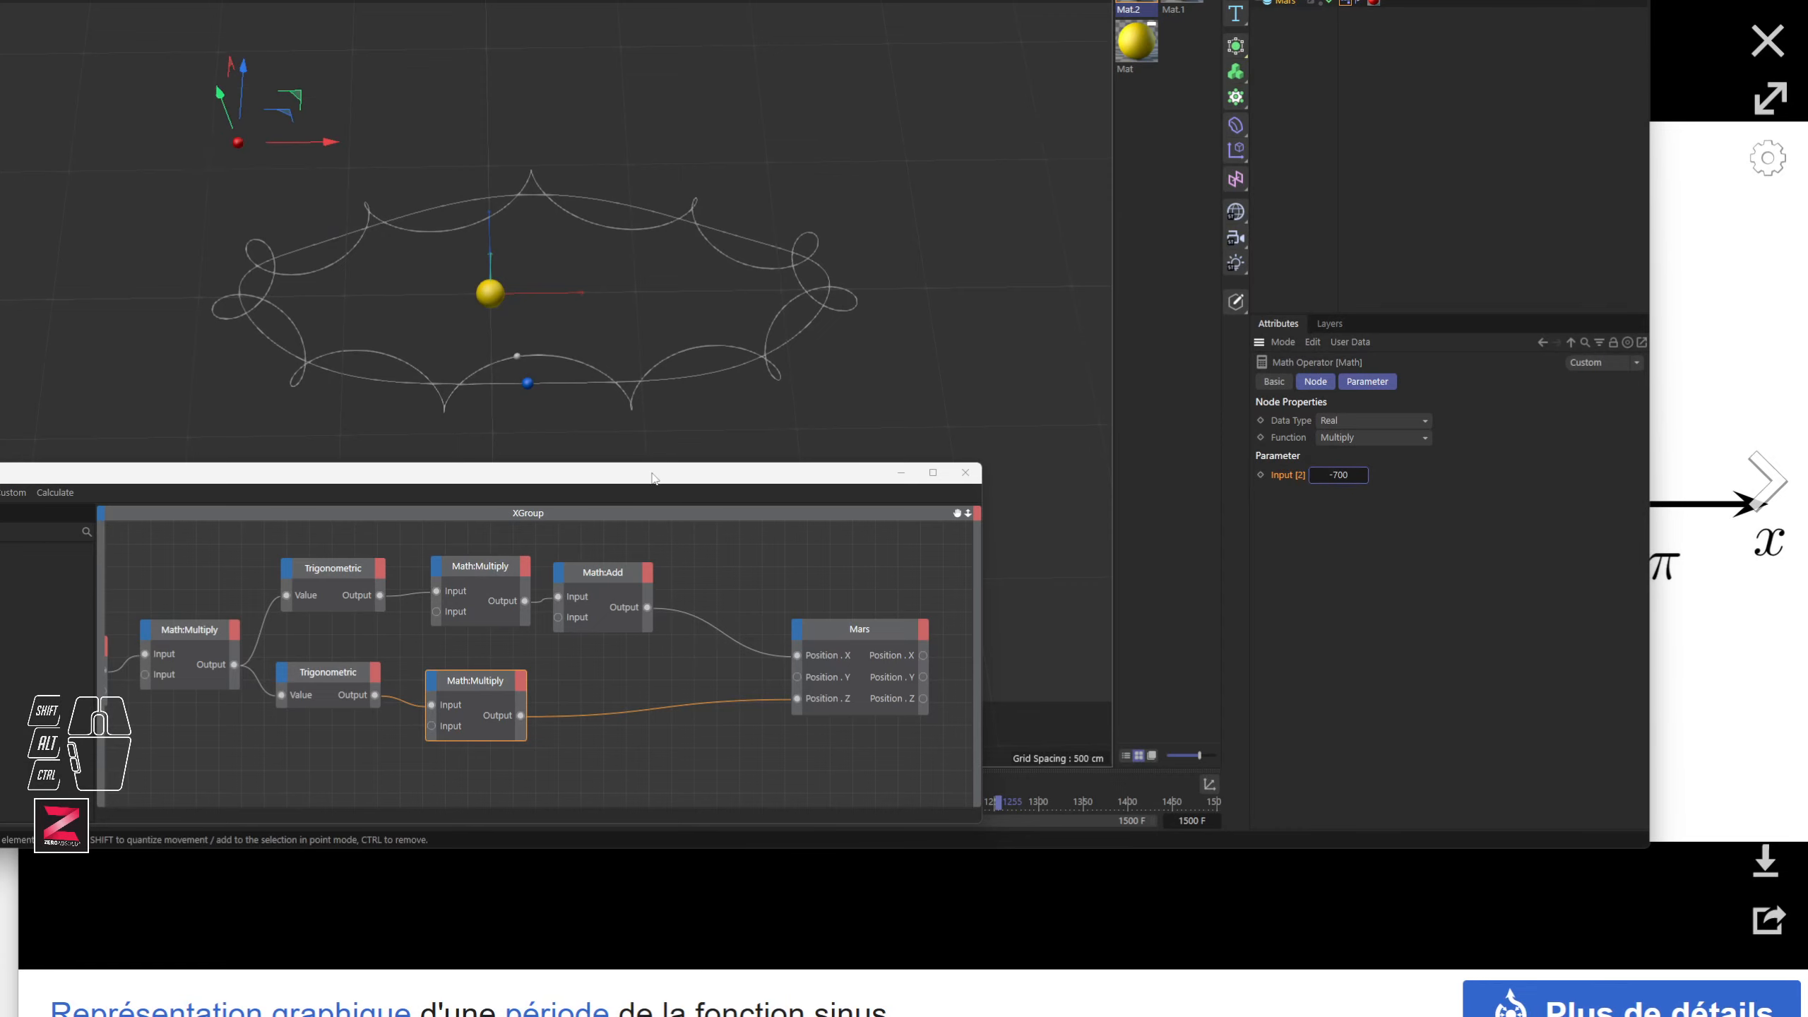
Step: Move the XPresso Editor clear of the viewport, rewind the animation, and add Mars to the Tracer's Trace Link list
{"action": "left_click_drag", "start_coordinate": [653, 477], "coordinate": [661, 884]}
{"action": "left_click", "coordinate": [309, 783]}
{"action": "left_click", "coordinate": [1285, 0]}
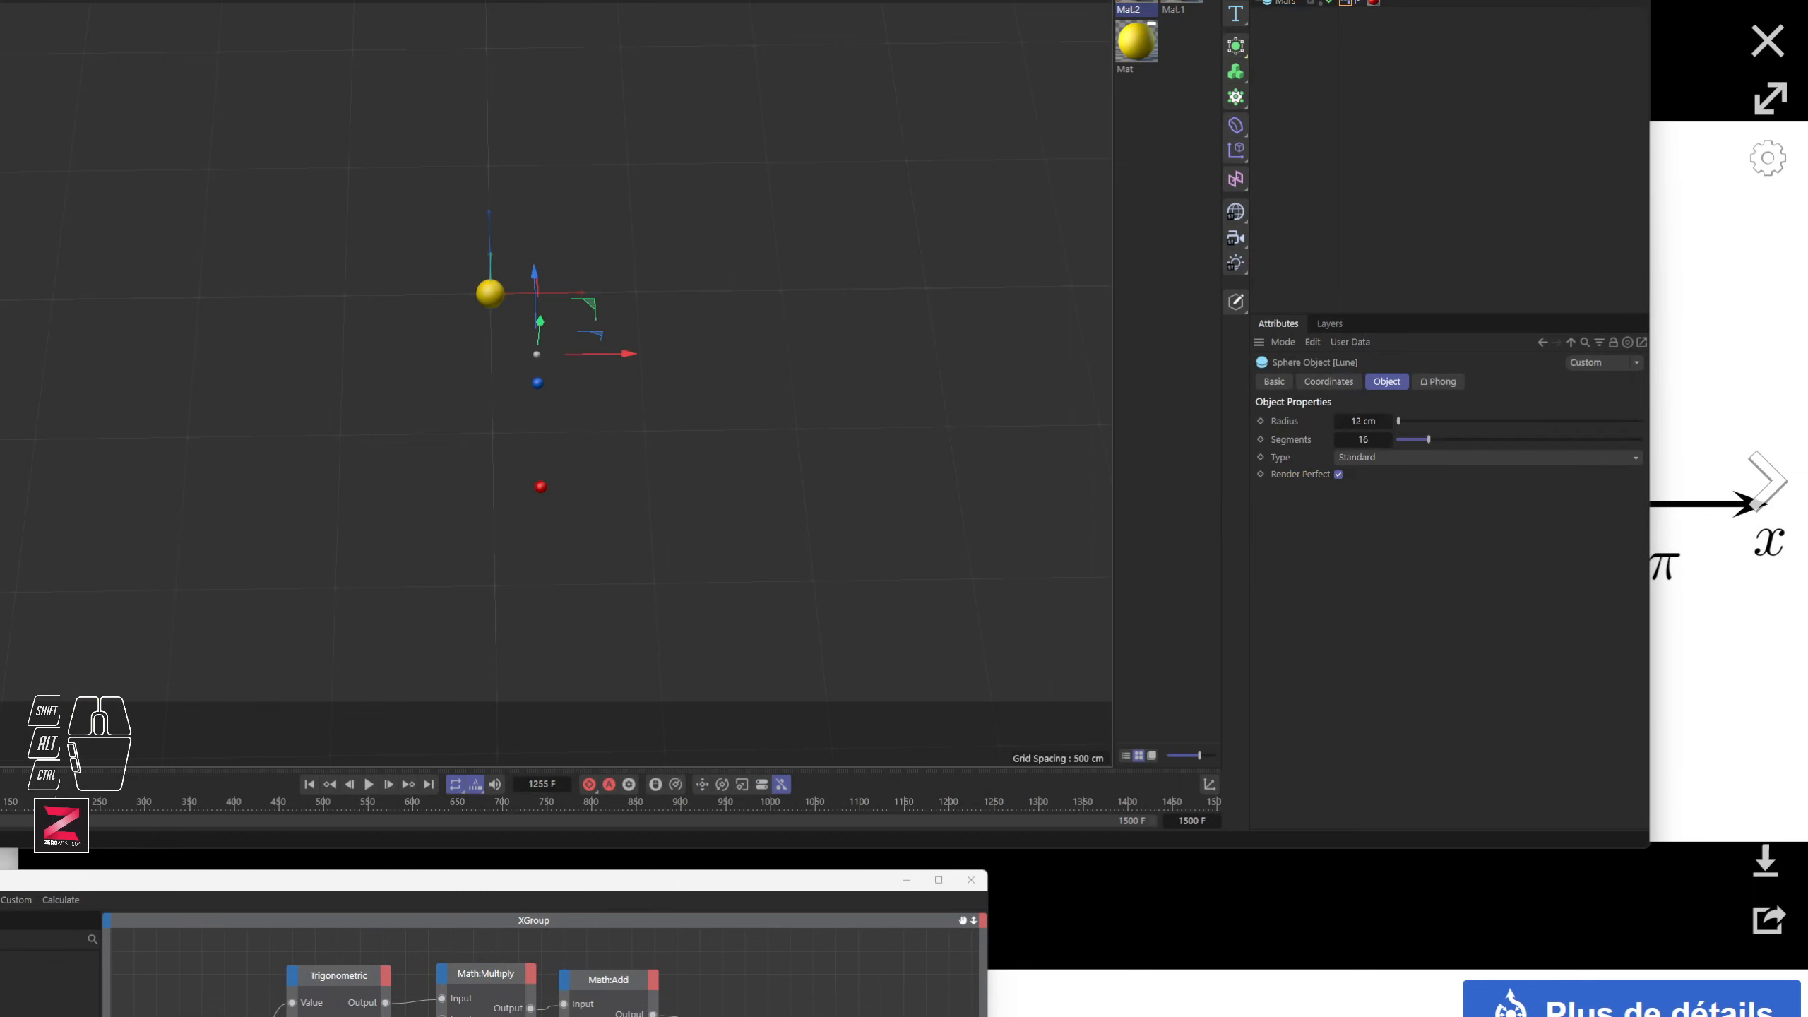
{"action": "left_click", "coordinate": [1285, 0]}
{"action": "left_click", "coordinate": [1286, 1]}
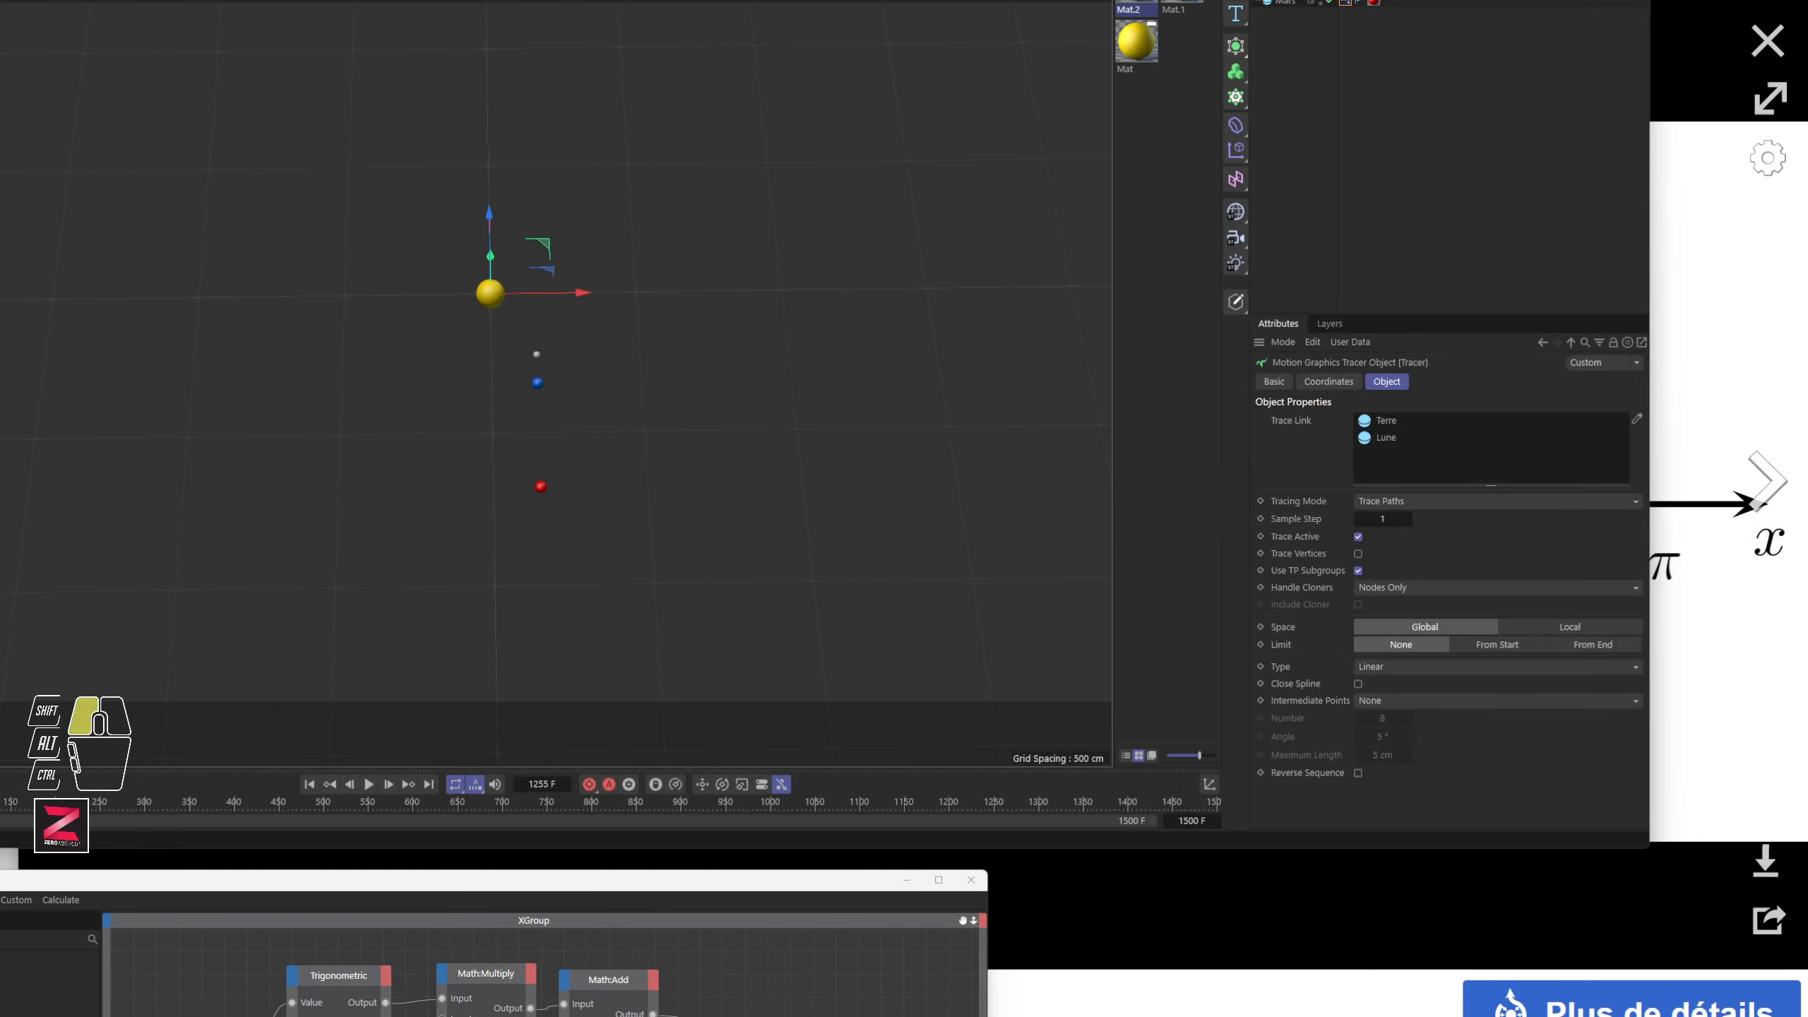
{"action": "left_click", "coordinate": [1301, 4]}
{"action": "left_click", "coordinate": [1285, 0]}
{"action": "mouse_move", "coordinate": [1285, 2]}
{"action": "left_mouse_down"}
{"action": "mouse_move", "coordinate": [1449, 270]}
{"action": "mouse_move", "coordinate": [1407, 469]}
{"action": "left_mouse_up"}
Step: Play the animation and examine Mars's traced orbit around Soleil, then stop playback
{"action": "left_click", "coordinate": [369, 784]}
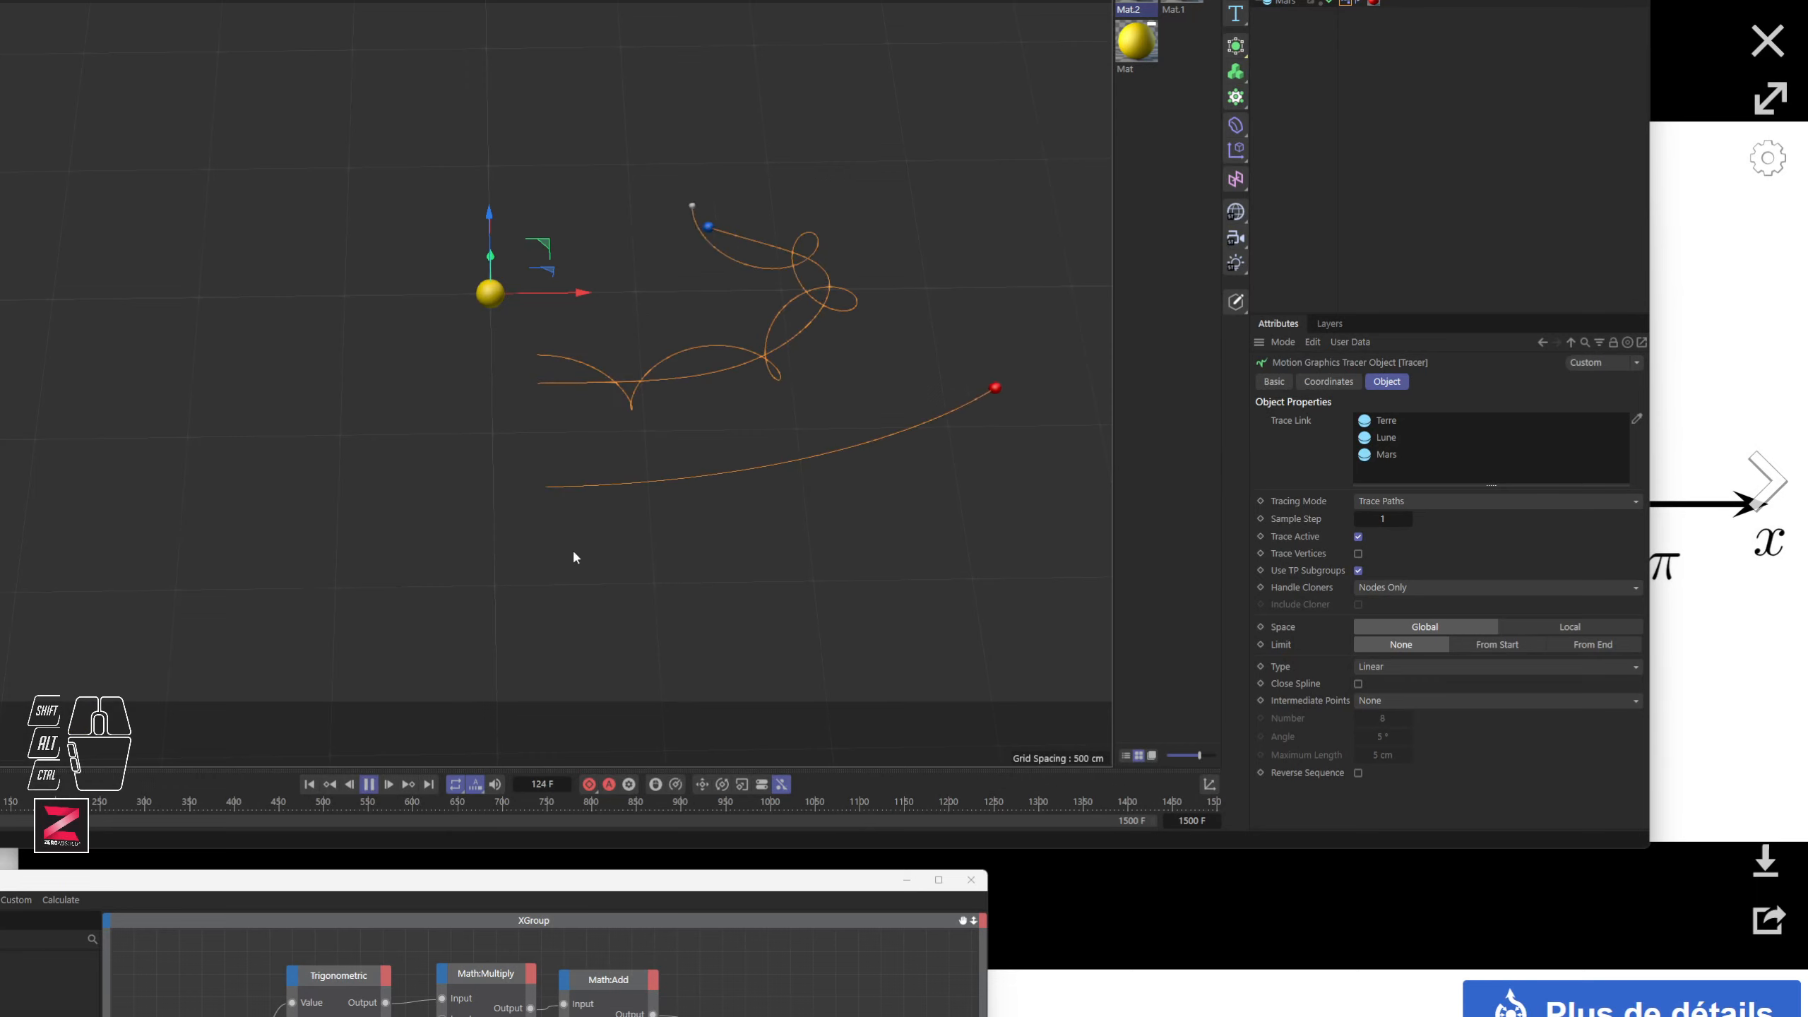
{"action": "left_click_drag", "start_coordinate": [645, 541], "coordinate": [601, 592], "text": "alt"}
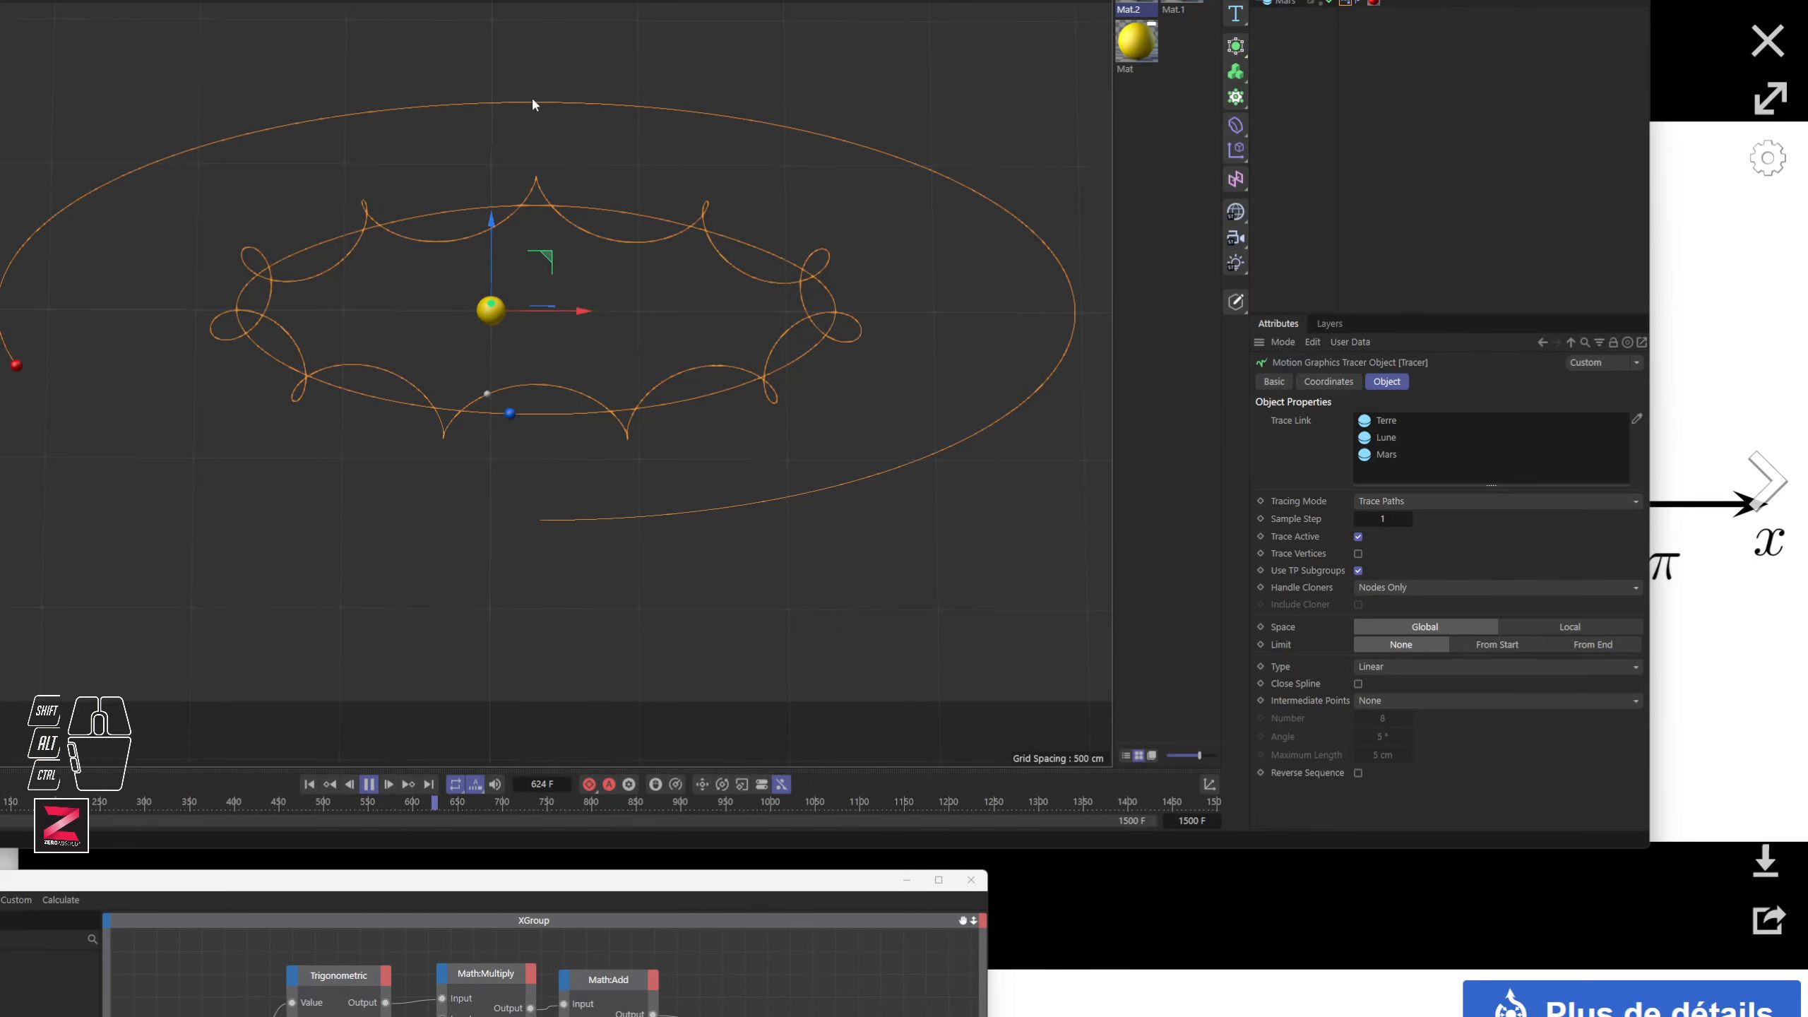
{"action": "left_click", "coordinate": [369, 784]}
Step: Duplicate the Math:Add node into the link between the lower Math:Multiply and Mars's Position Z, with Input [2] set to 250
{"action": "left_click_drag", "start_coordinate": [594, 883], "coordinate": [673, 395]}
{"action": "left_click_drag", "start_coordinate": [691, 490], "coordinate": [745, 482]}
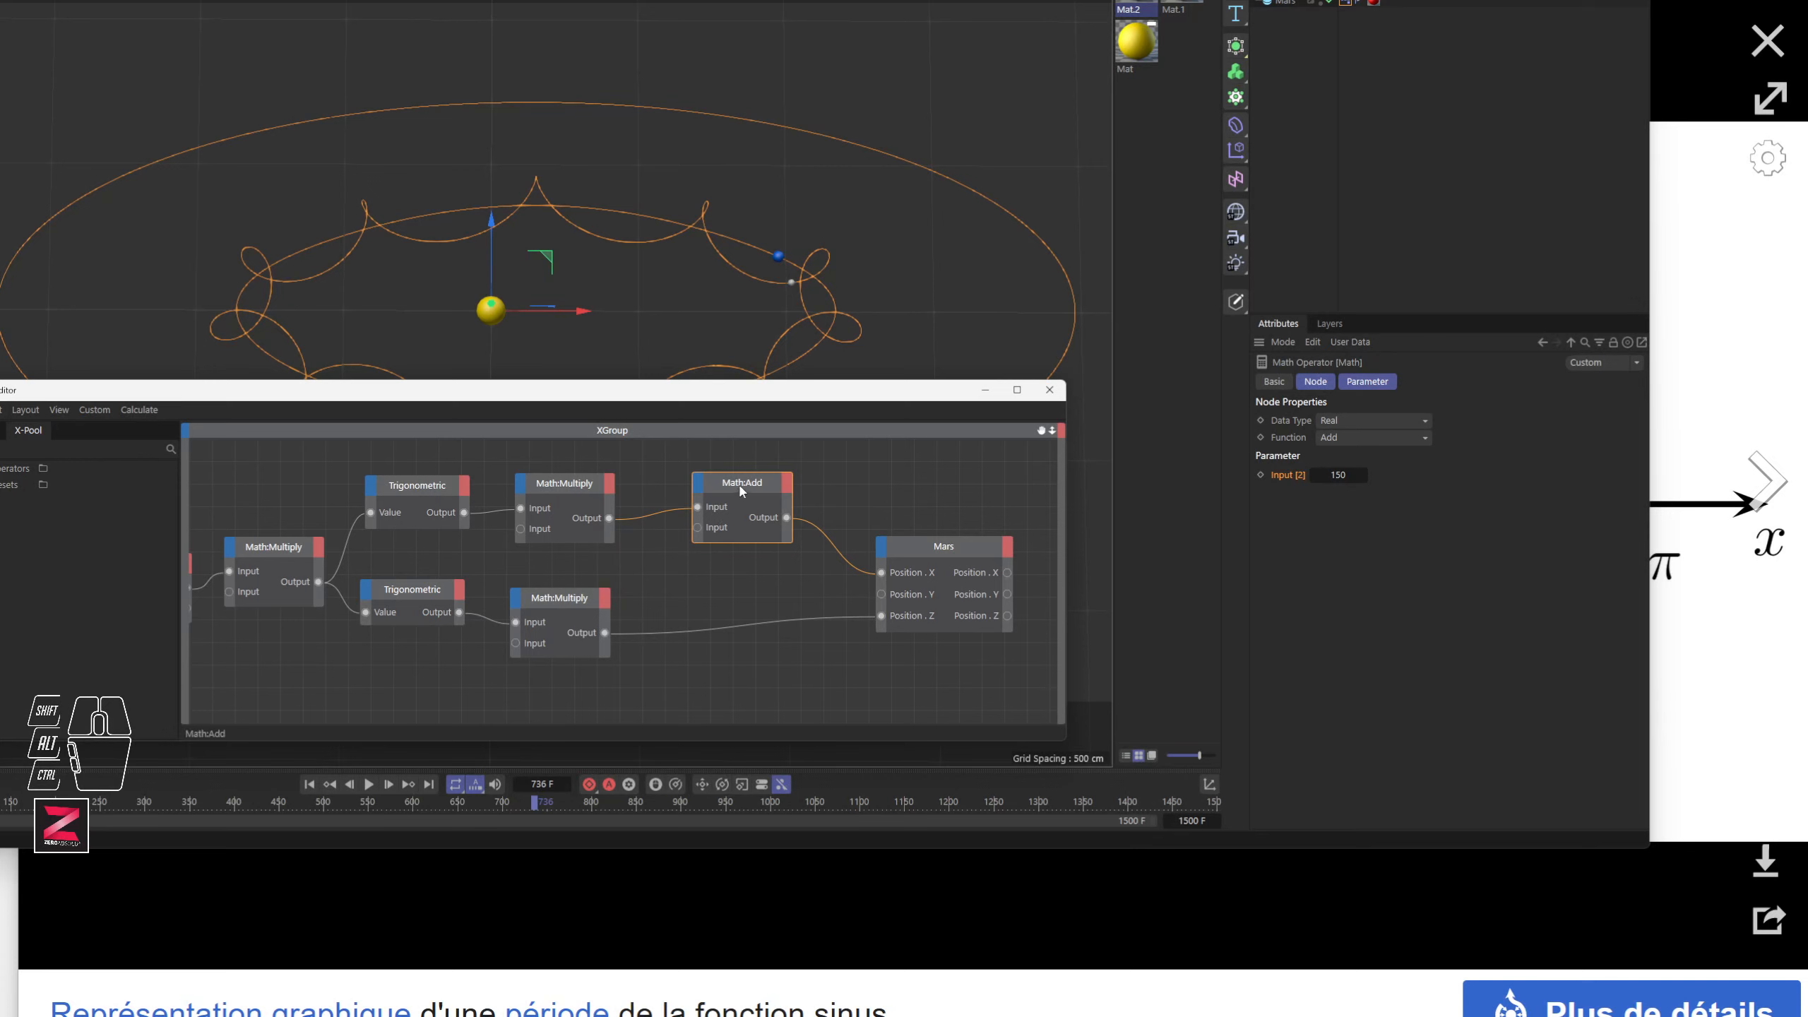
{"action": "key", "text": "ctrl"}
{"action": "left_click_drag", "start_coordinate": [745, 485], "coordinate": [747, 626], "text": "ctrl"}
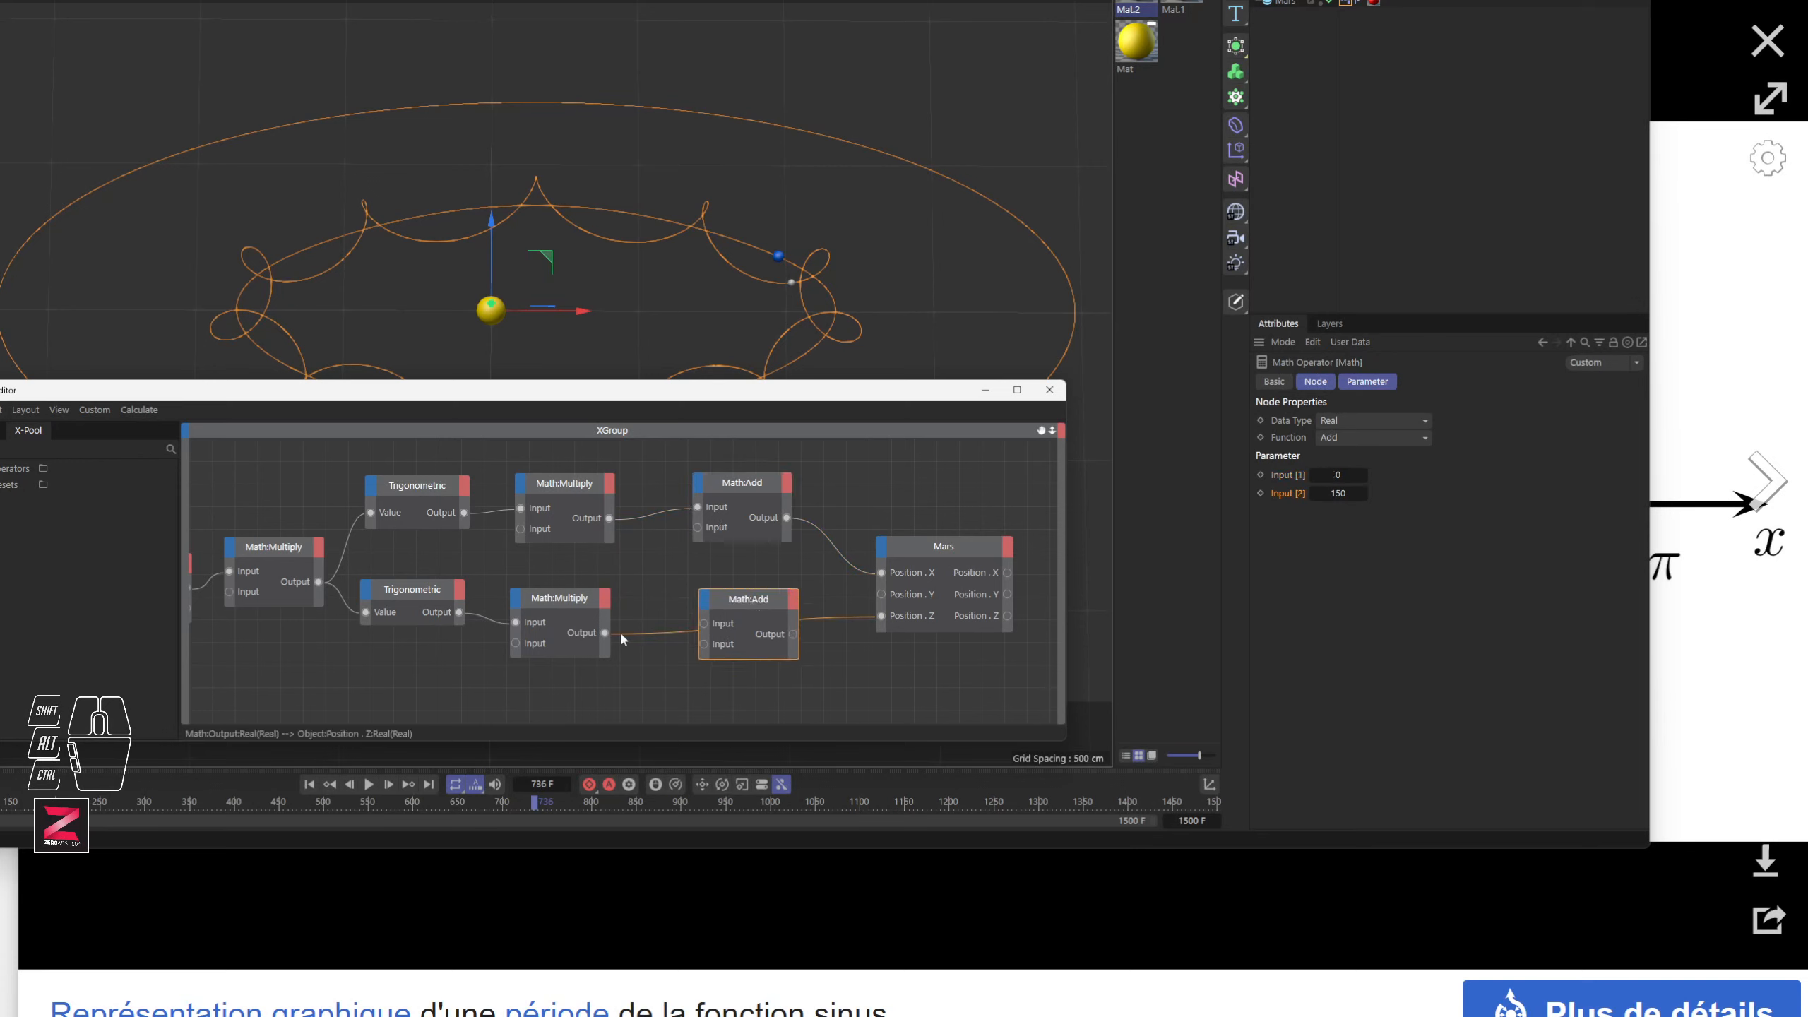
{"action": "left_click_drag", "start_coordinate": [605, 632], "coordinate": [881, 615]}
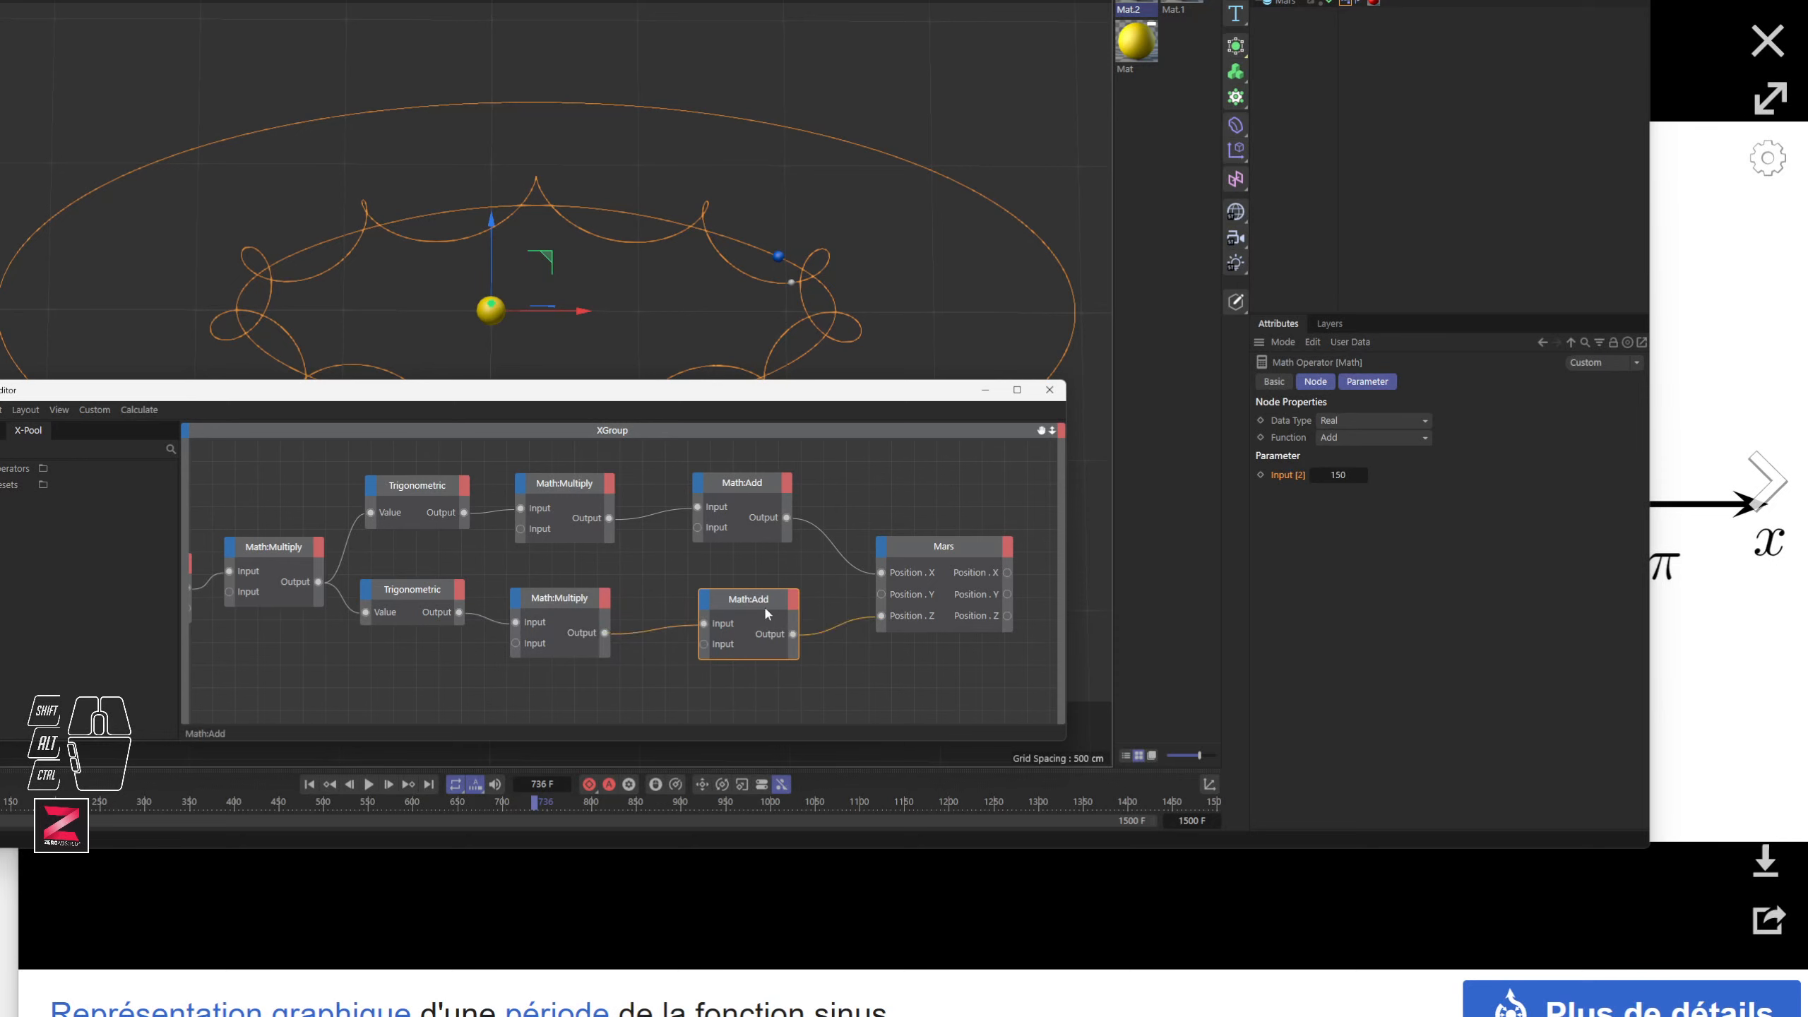
{"action": "left_click_drag", "start_coordinate": [763, 604], "coordinate": [753, 595]}
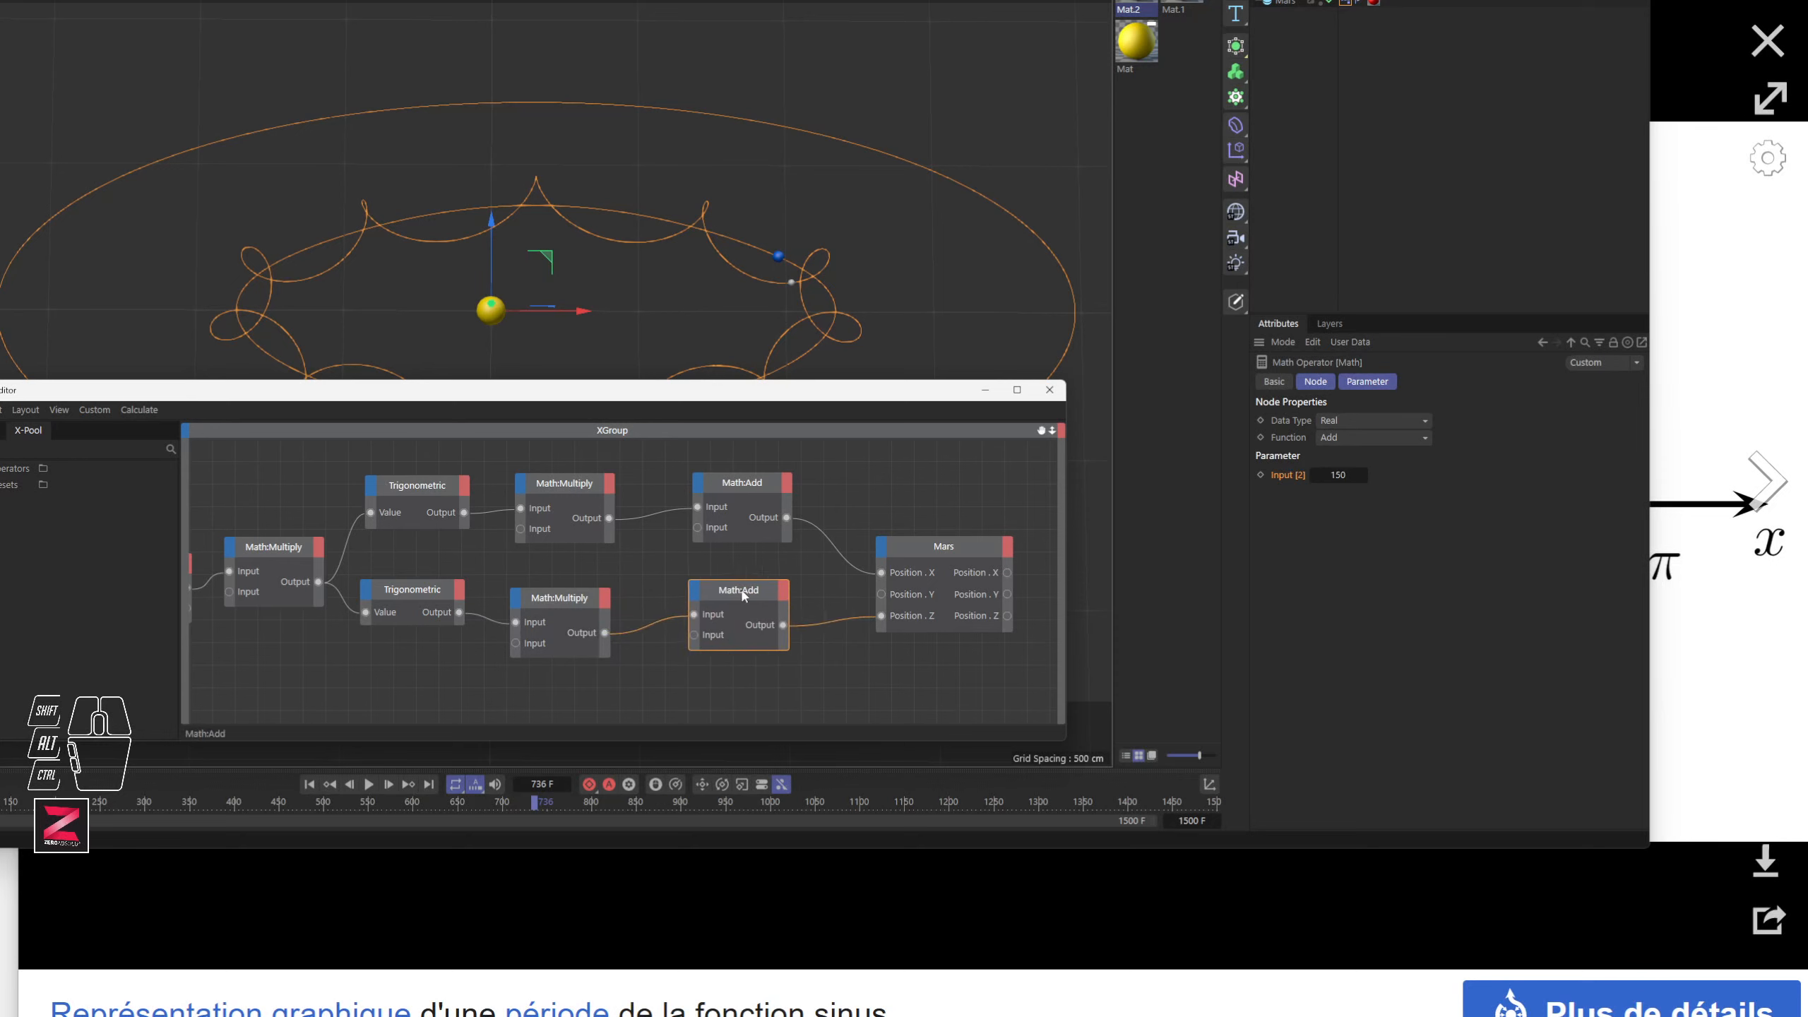
{"action": "double_click", "coordinate": [1340, 476]}
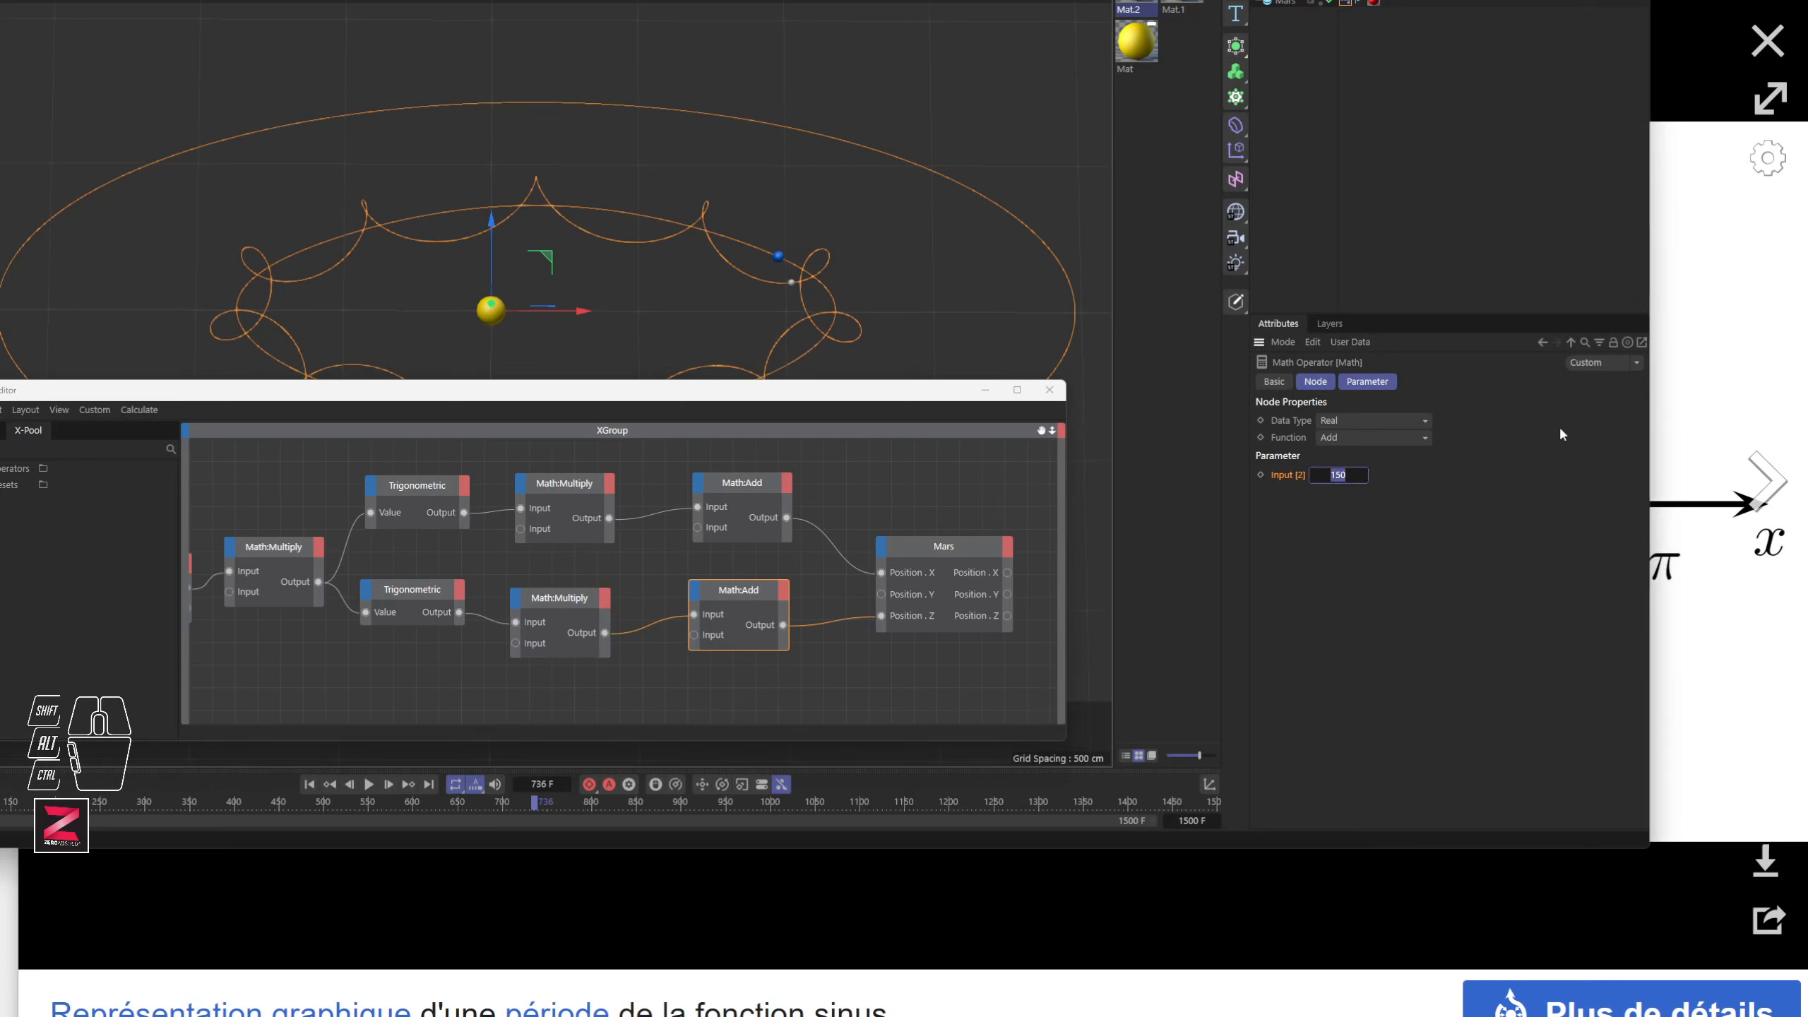
{"action": "type", "text": "250"}
Step: Replay the animation from the start with the viewport uncovered to check Mars's offset orbit, then stop it and bring the XPresso Editor back
{"action": "left_click_drag", "start_coordinate": [908, 396], "coordinate": [869, 877]}
{"action": "left_click", "coordinate": [309, 784]}
{"action": "left_click", "coordinate": [368, 783]}
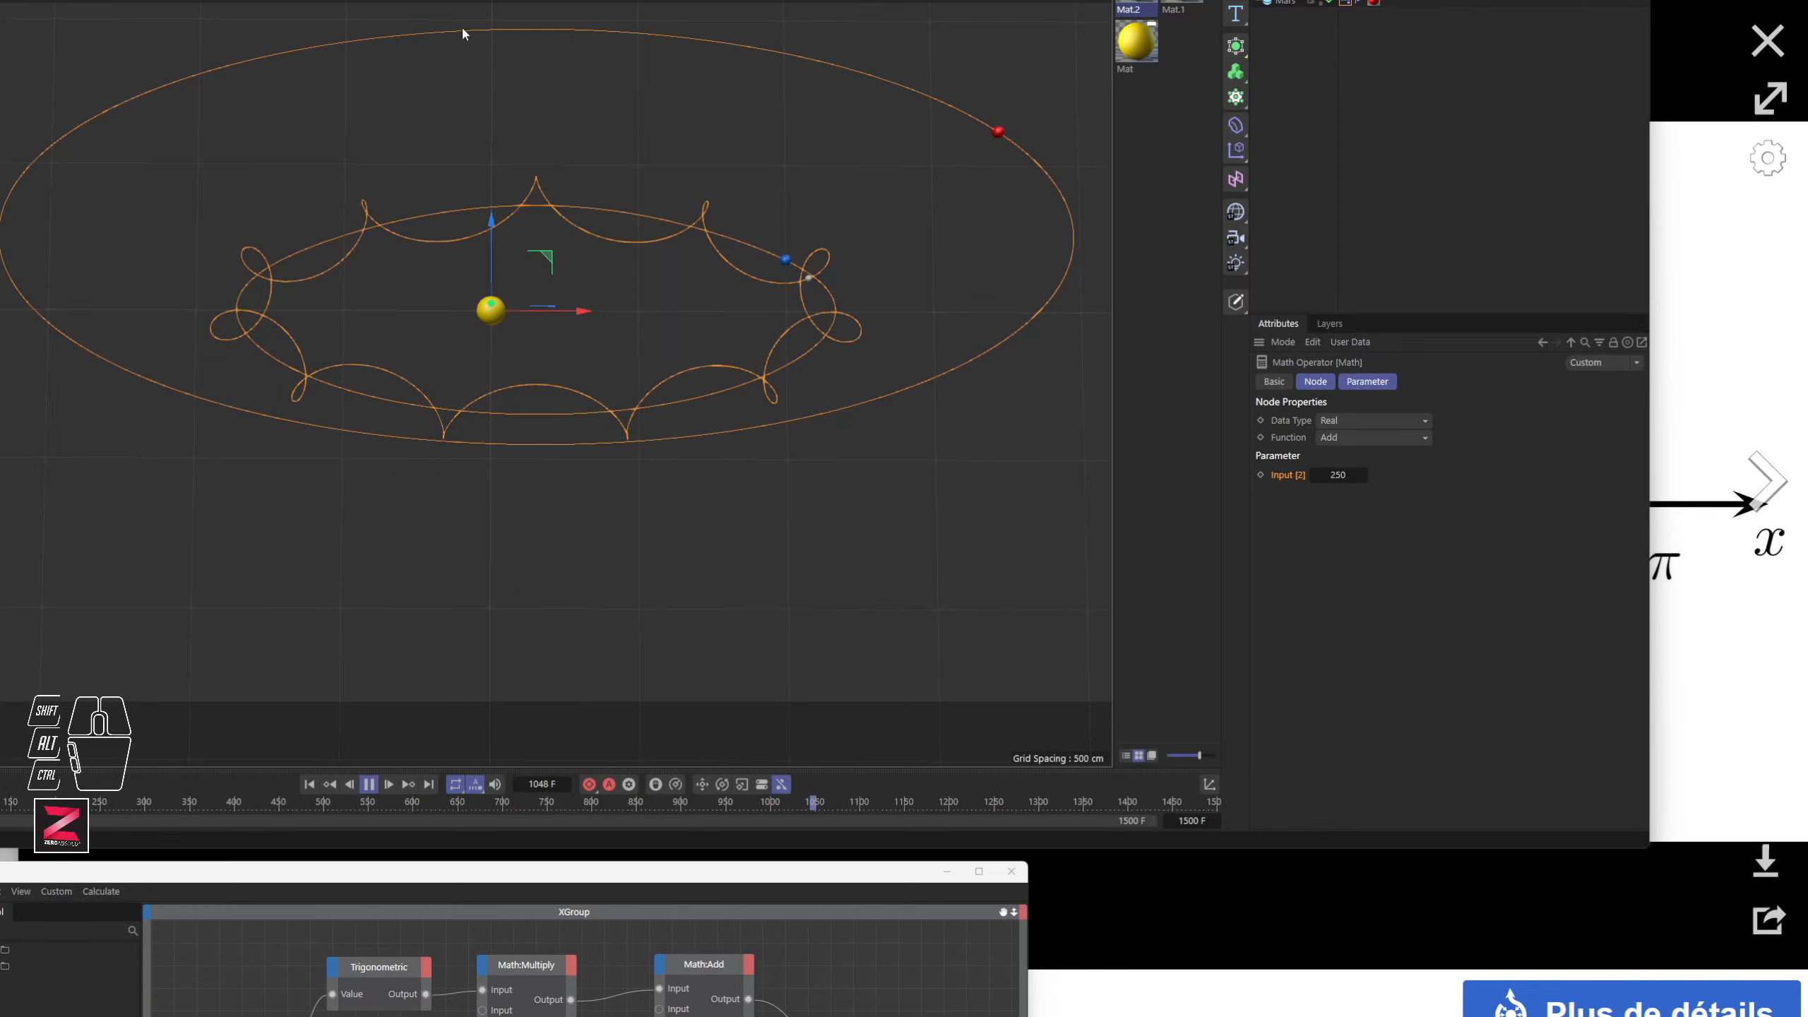
{"action": "left_click_drag", "start_coordinate": [541, 396], "coordinate": [573, 435], "text": "alt"}
{"action": "left_click_drag", "start_coordinate": [658, 873], "coordinate": [658, 370]}
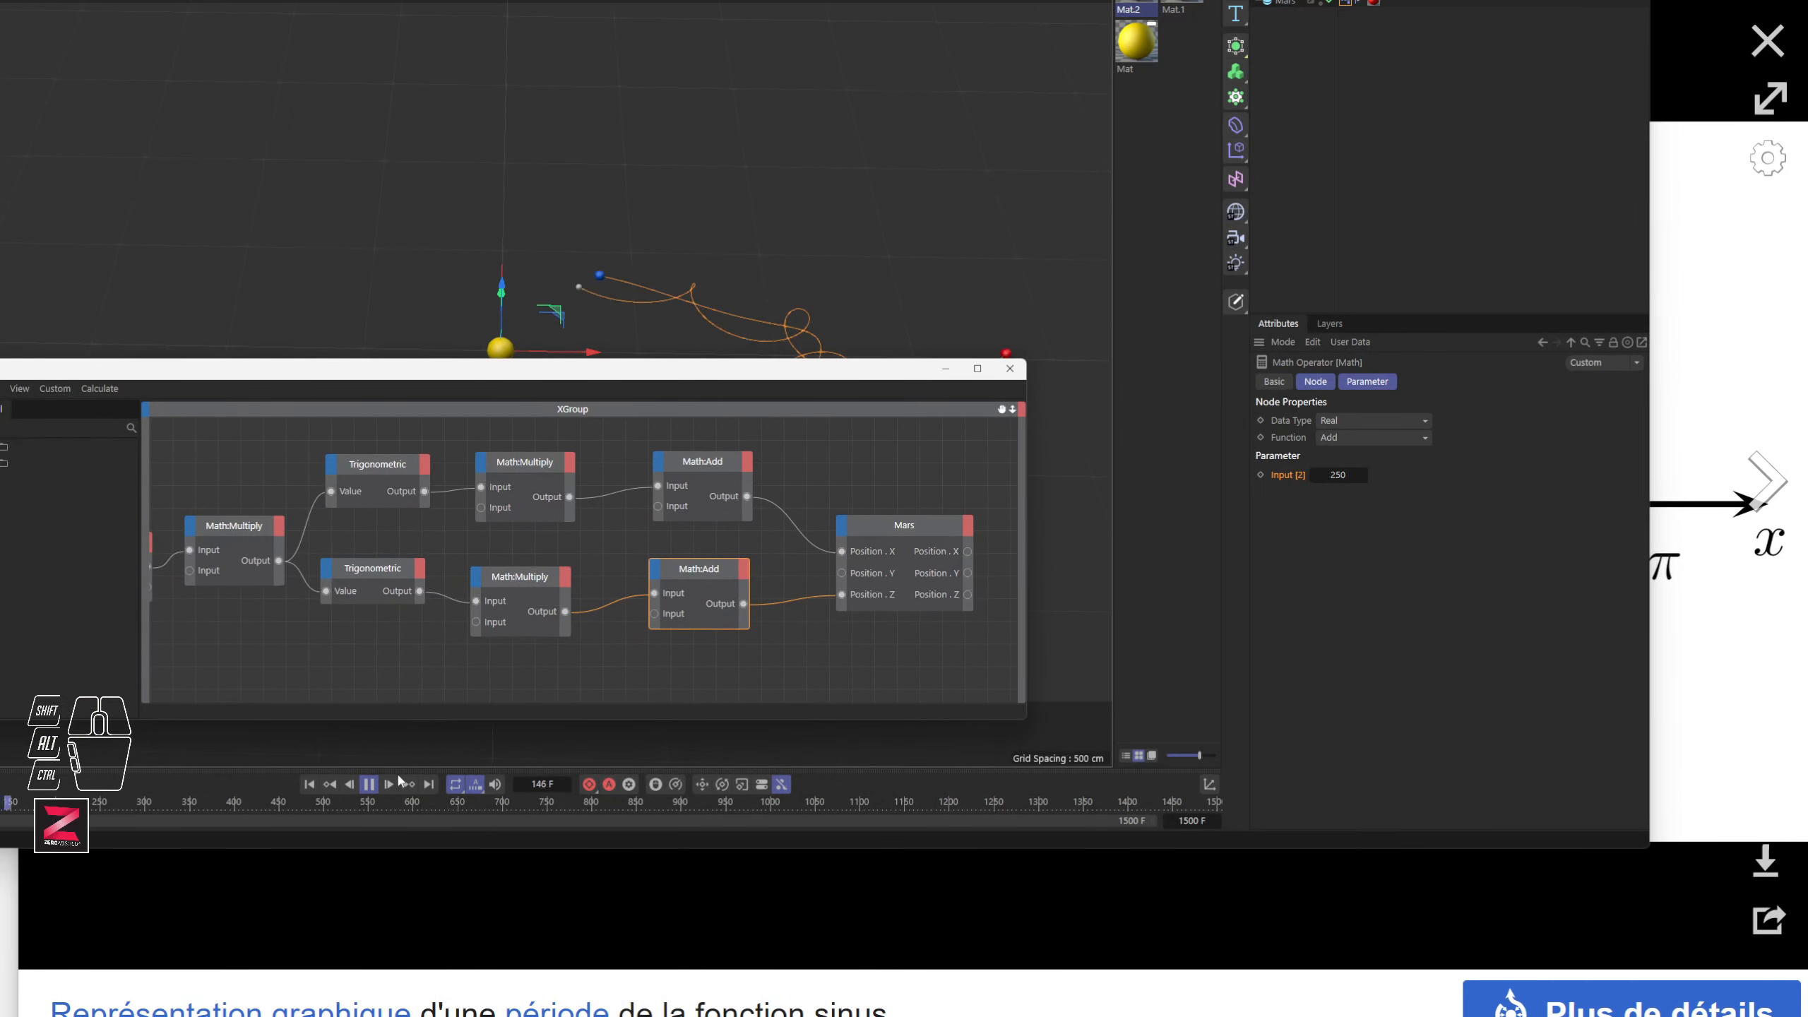
{"action": "left_click", "coordinate": [369, 785]}
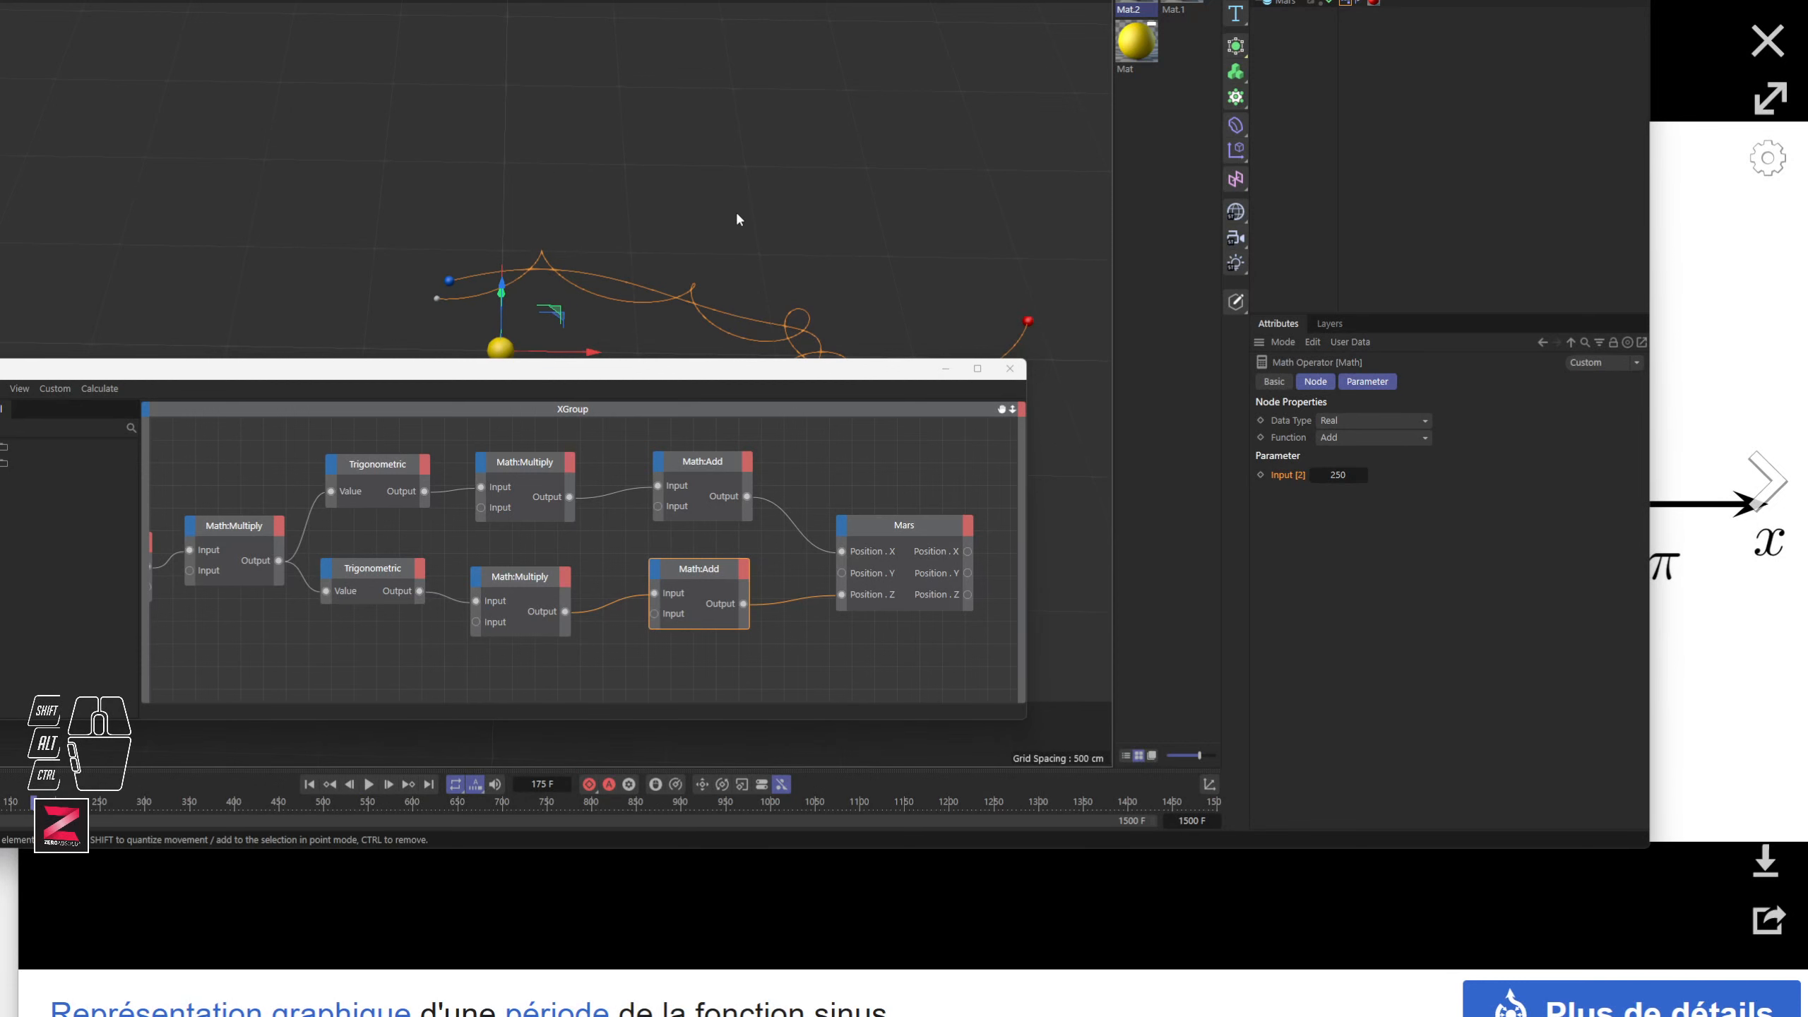
Step: Save the project as "Système planétaire 03 Xpresso(tuto).c4d" in the Système planétaire folder
{"action": "key", "text": "ctrl+s"}
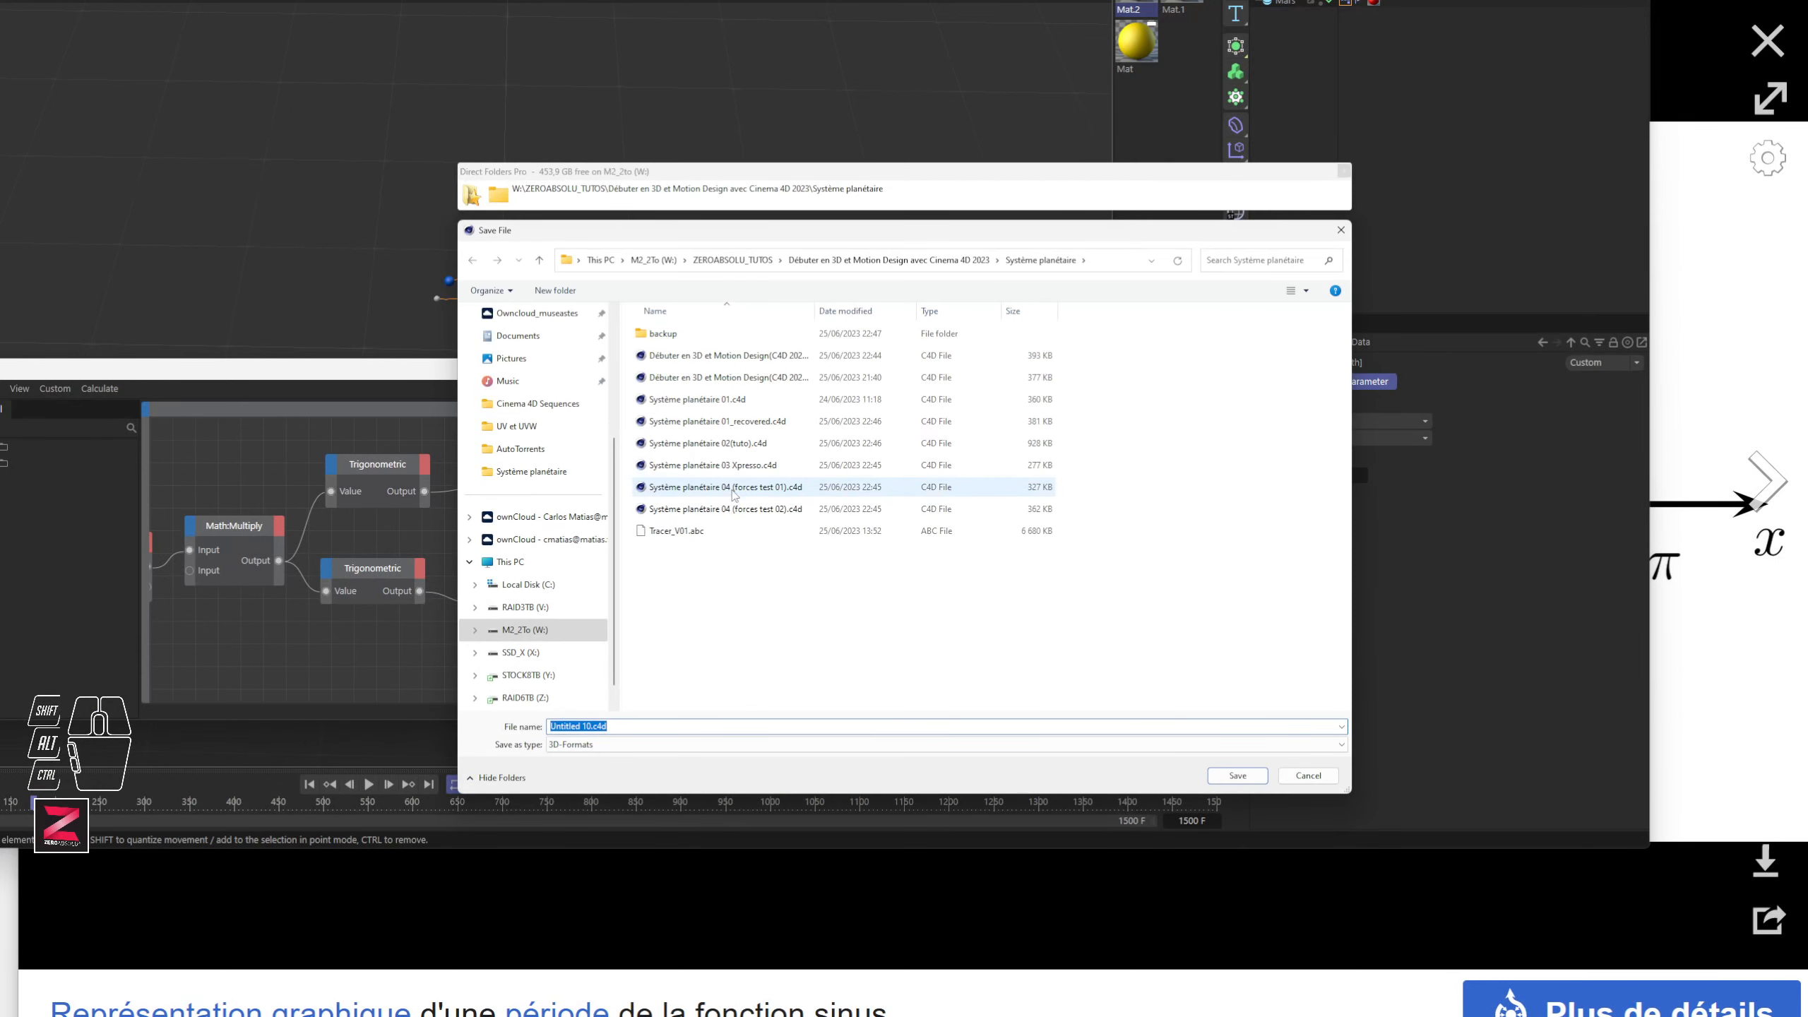
{"action": "left_click", "coordinate": [717, 468]}
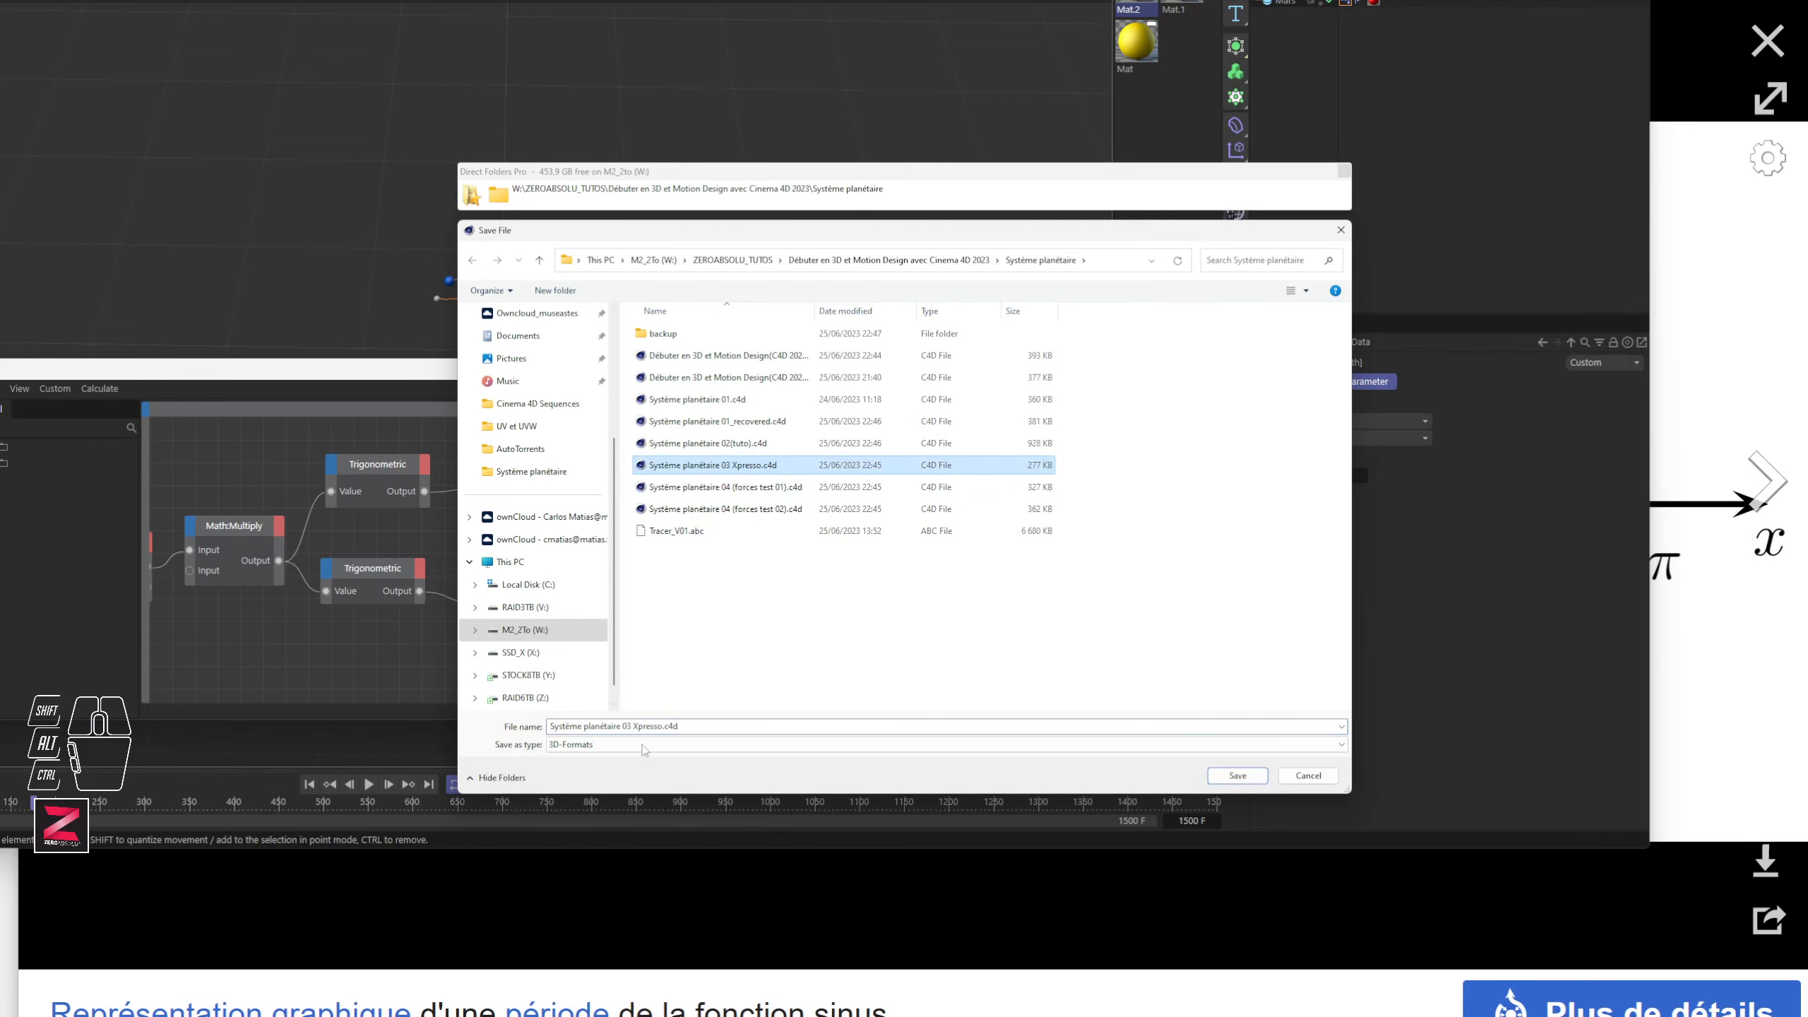
{"action": "left_click", "coordinate": [664, 727]}
{"action": "left_click", "coordinate": [664, 727]}
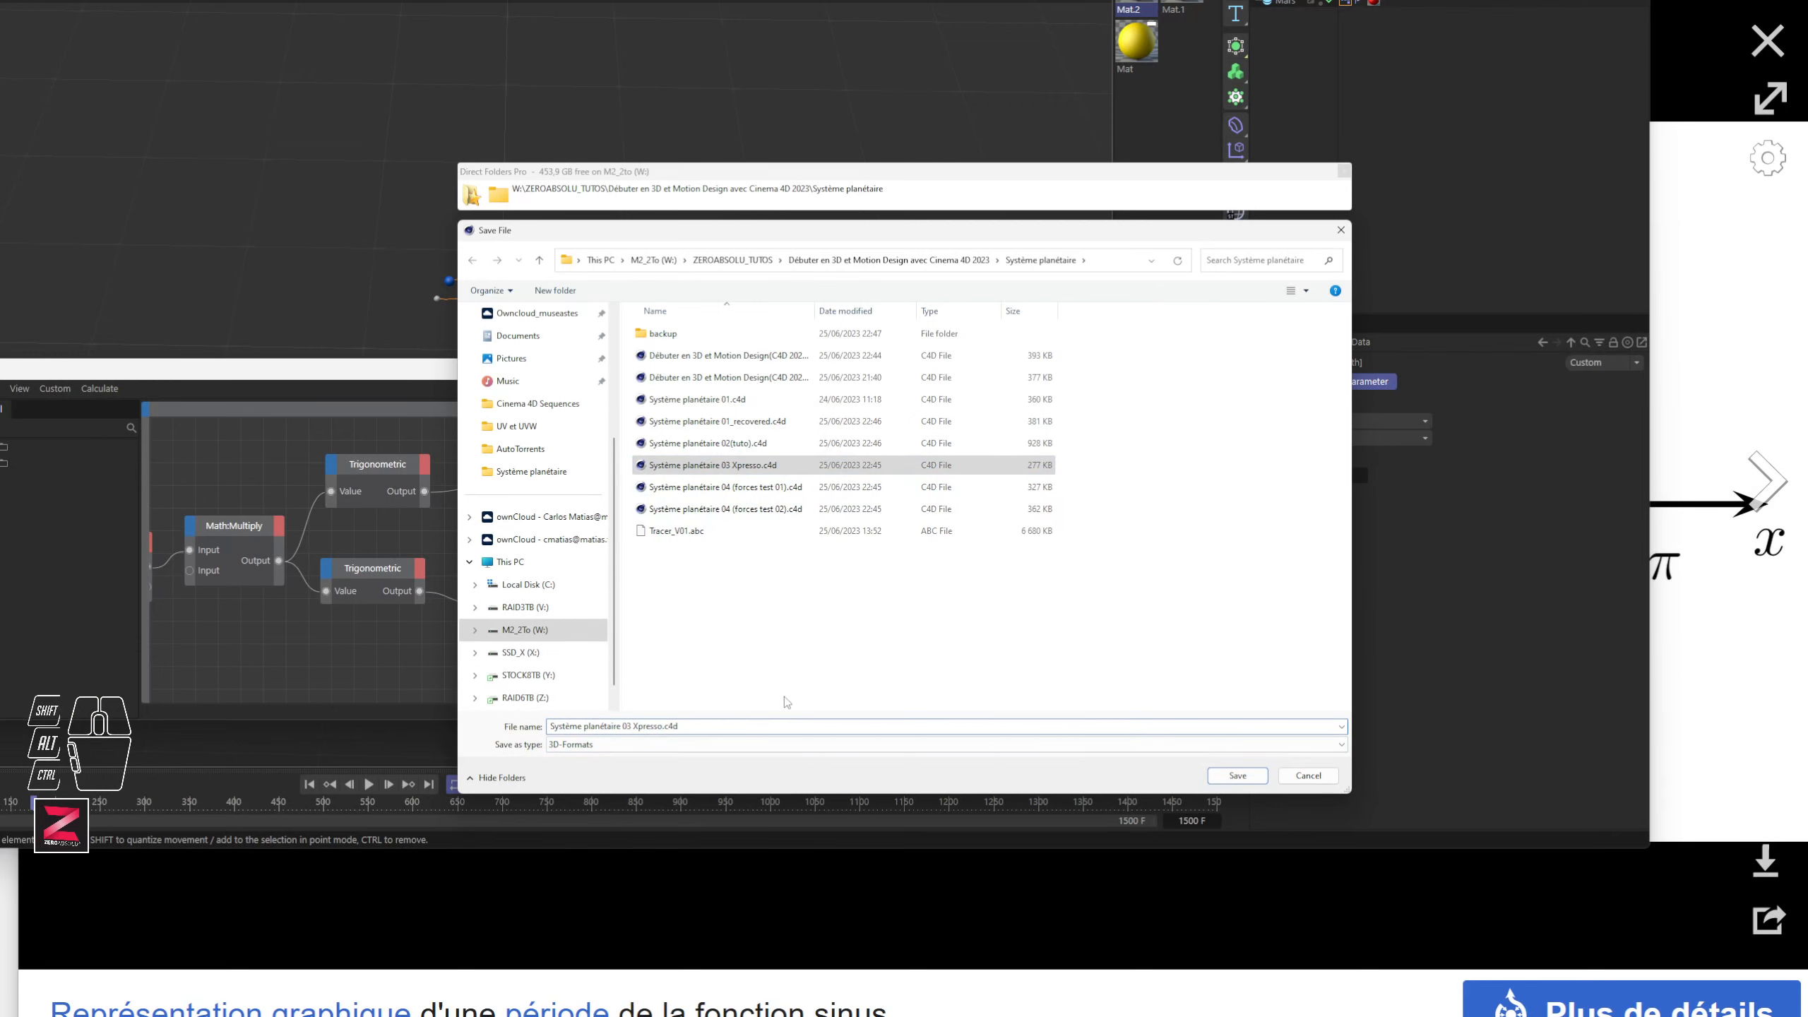
{"action": "type", "text": "(tuto)"}
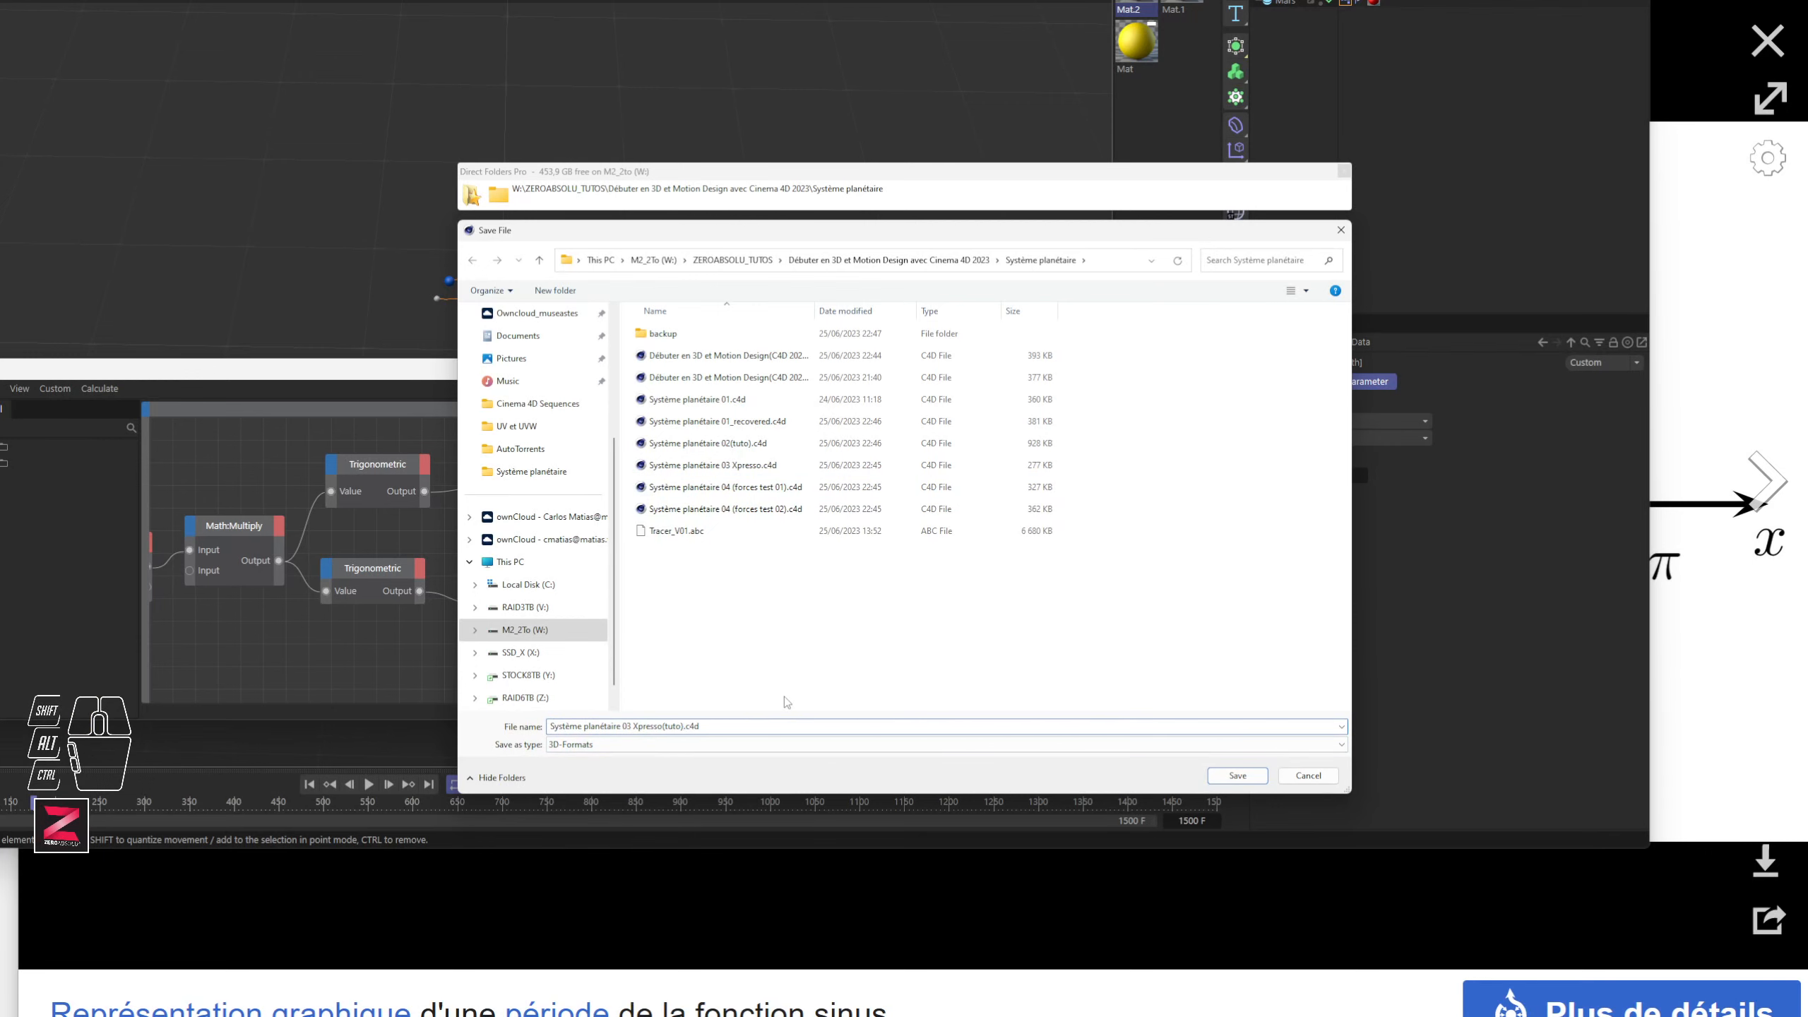
{"action": "key", "text": "Return"}
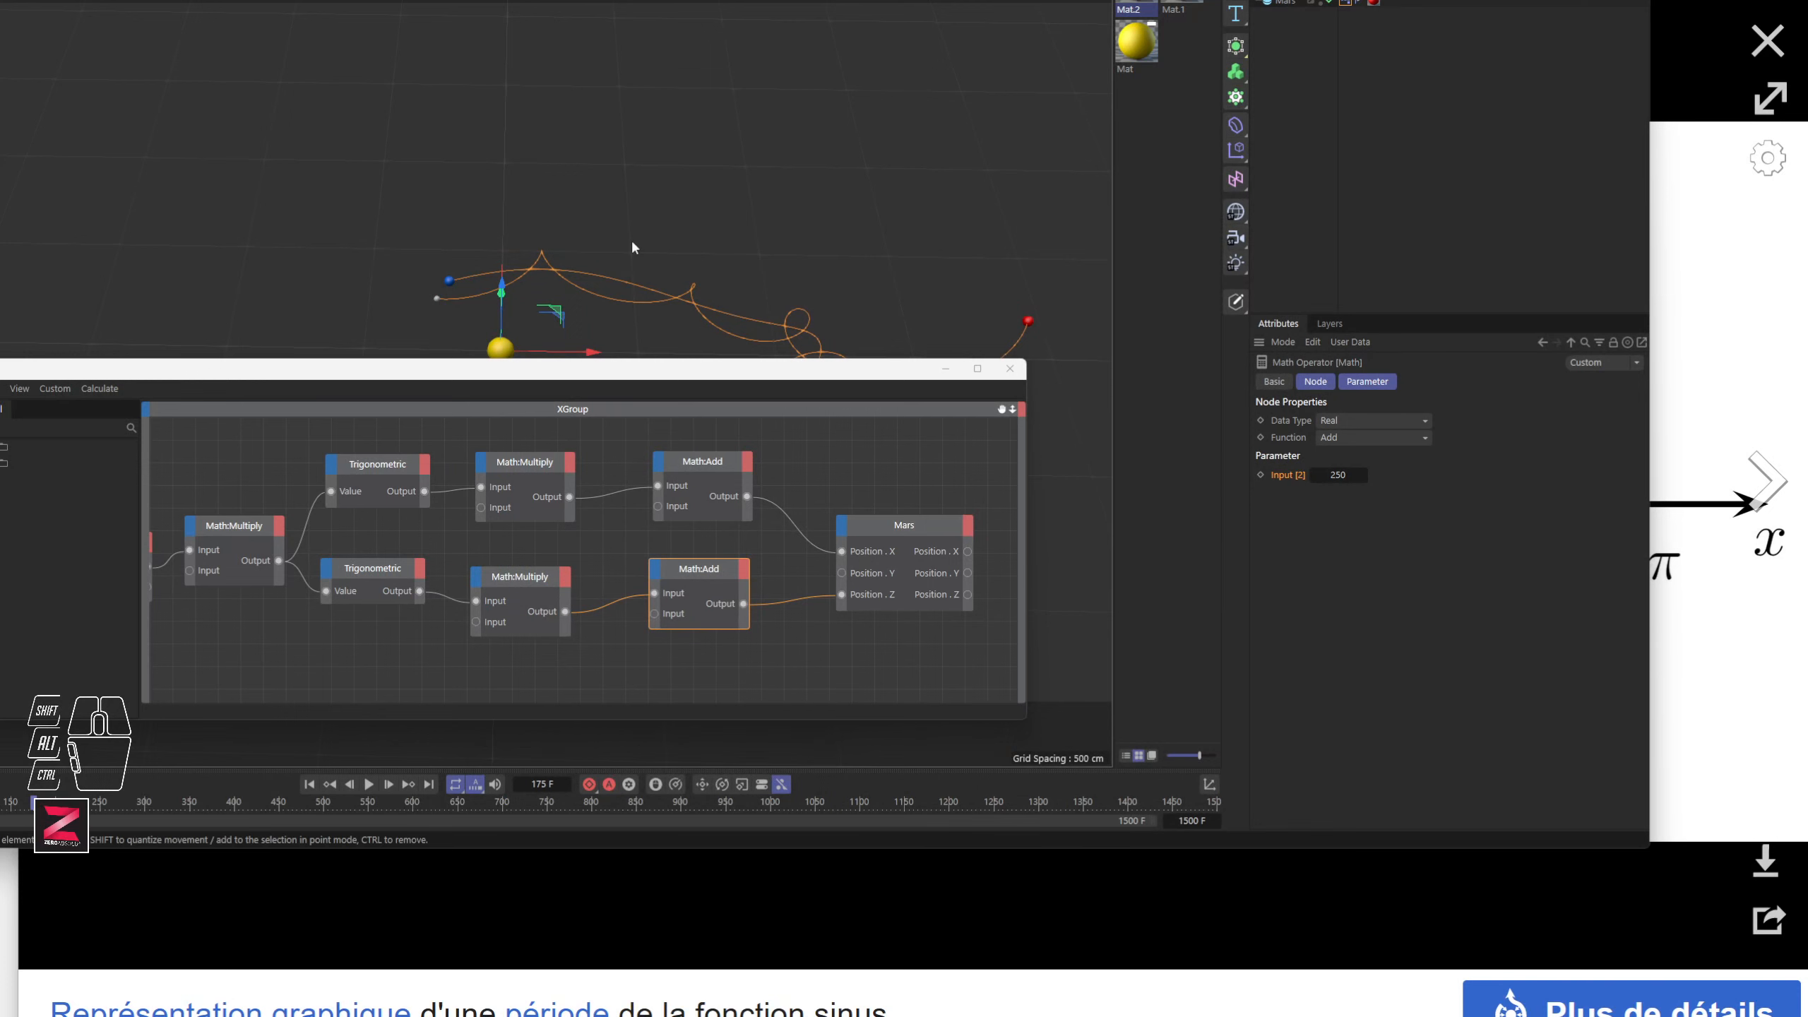
{"action": "middle_click_drag", "start_coordinate": [630, 234], "coordinate": [753, 125], "text": "alt"}
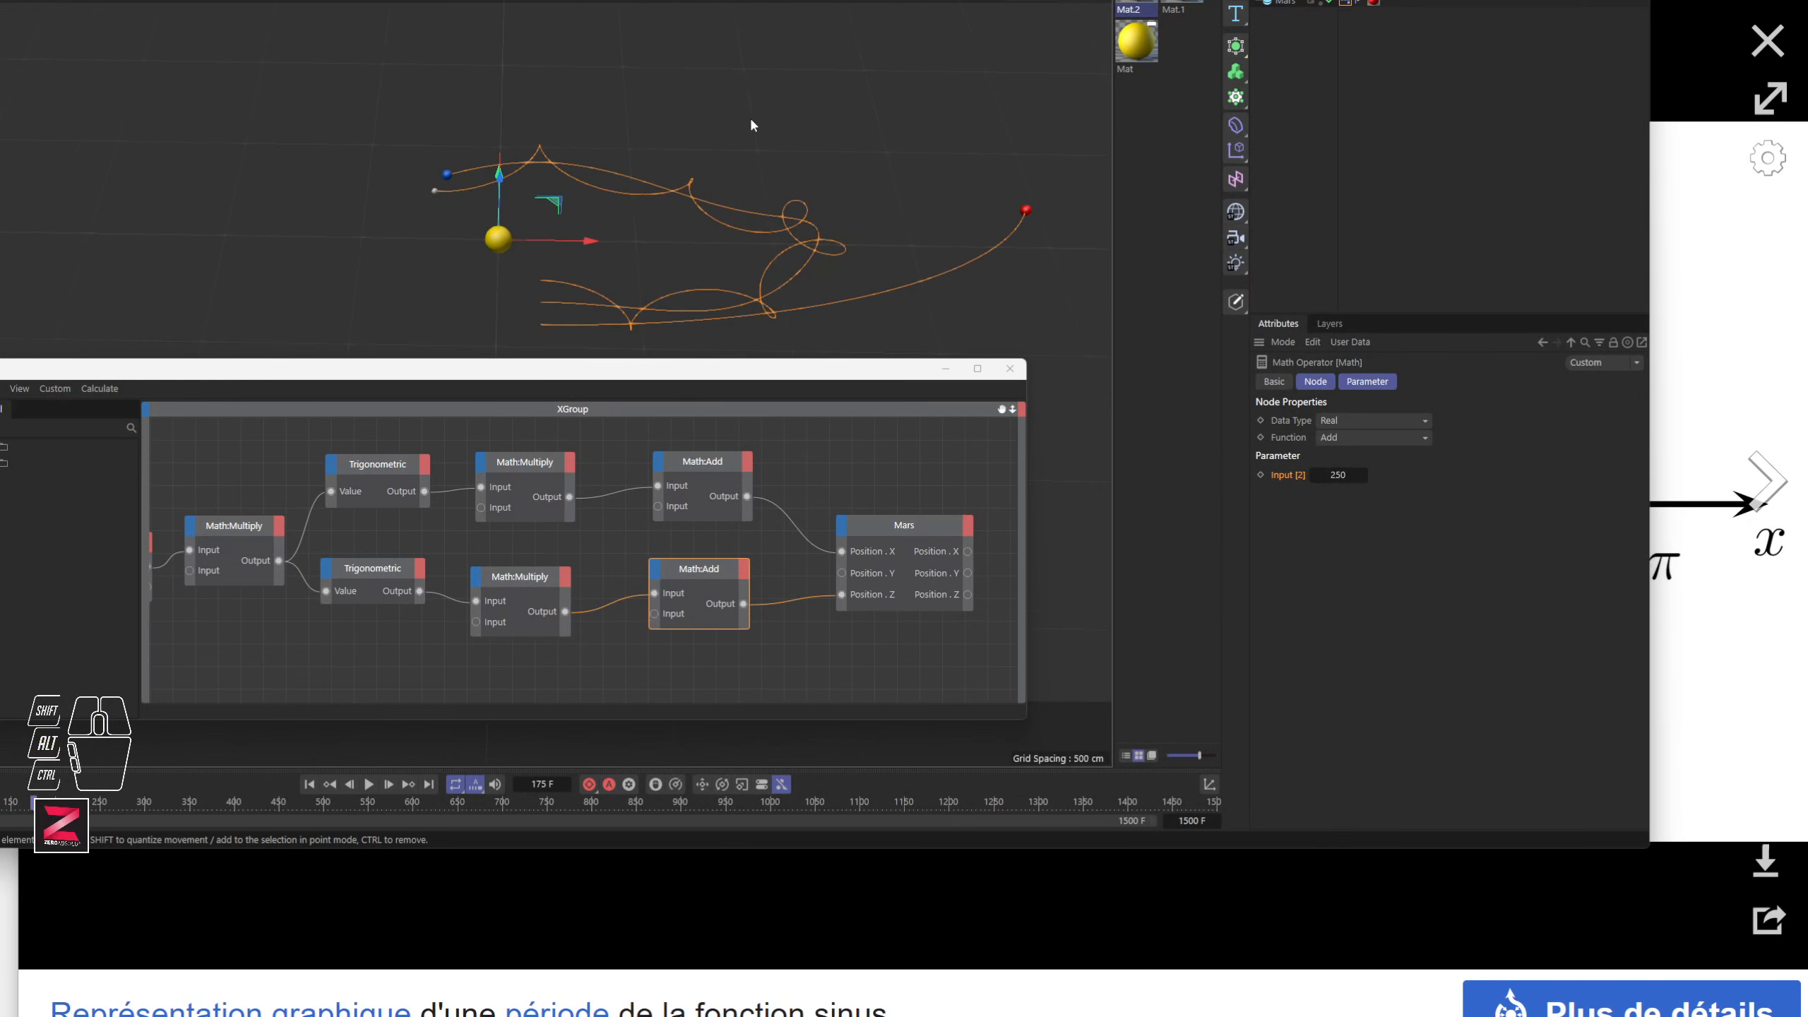